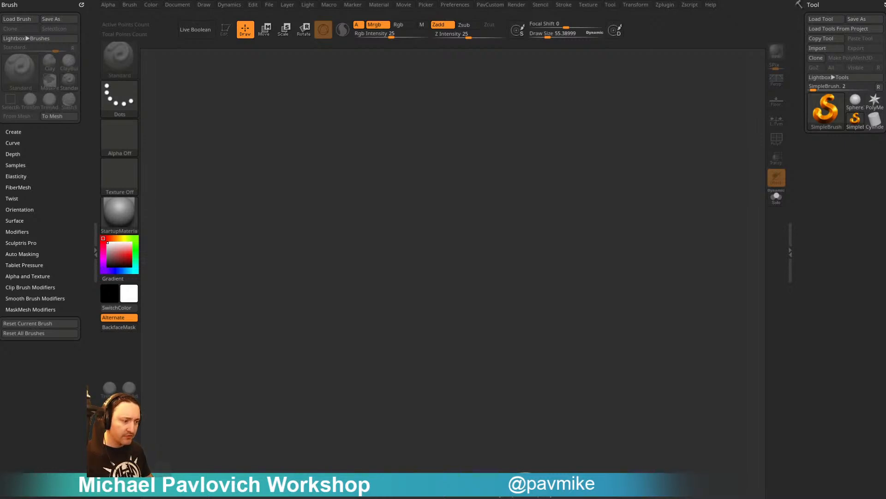
Switch to the Chrome browser and search Google for "star wars spaceships"
drag(525, 498, 345, 67)
click(347, 85)
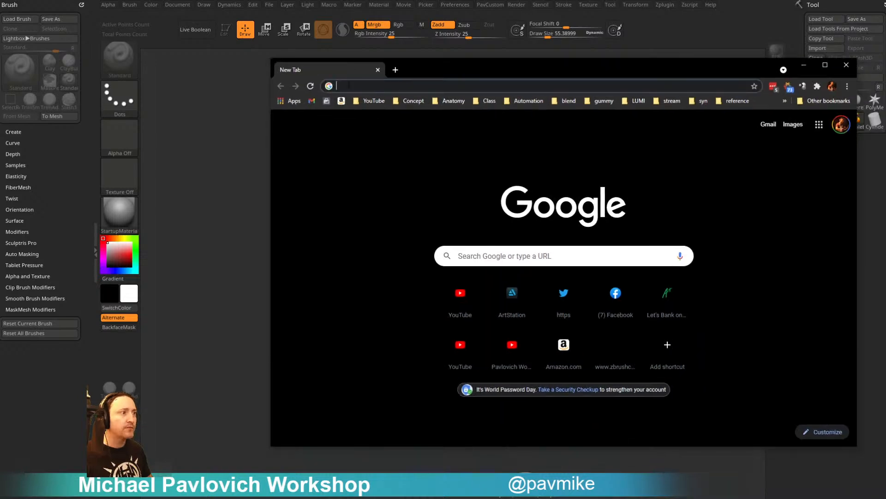
text(star war)
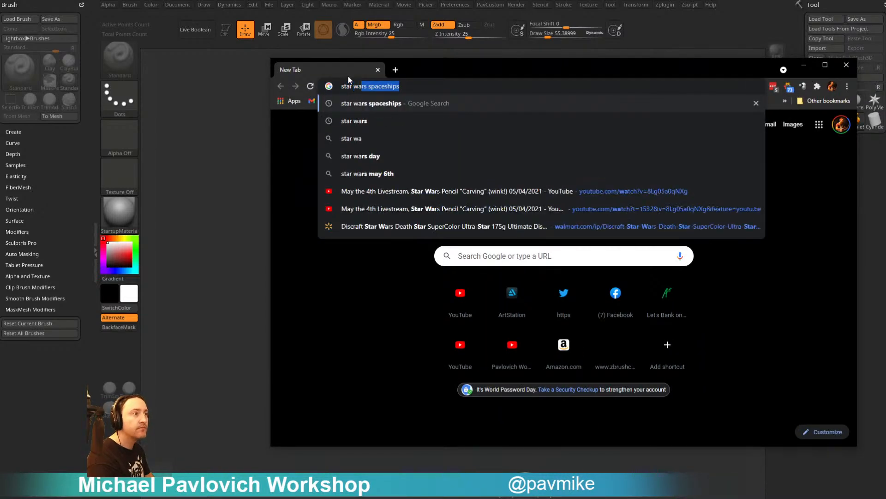
key(Return)
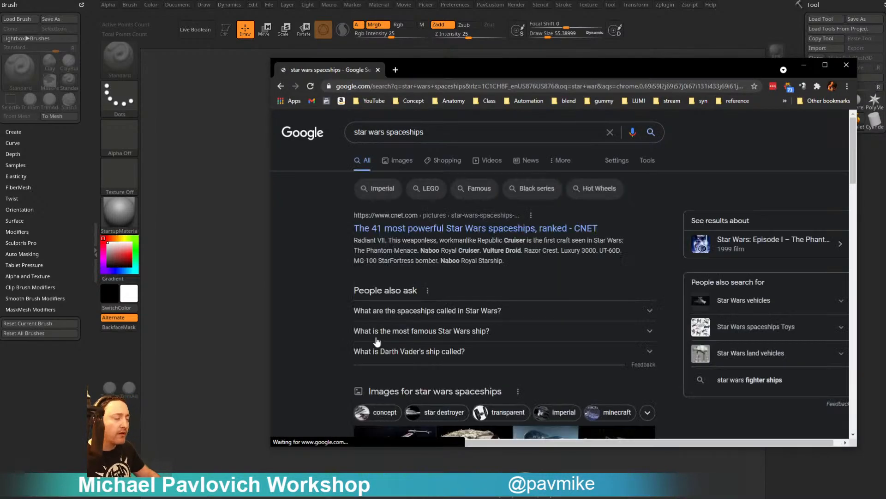
Look through the web search results for usable Star Wars spaceship references
scroll(303, 272, down, 2)
scroll(304, 267, down, 4)
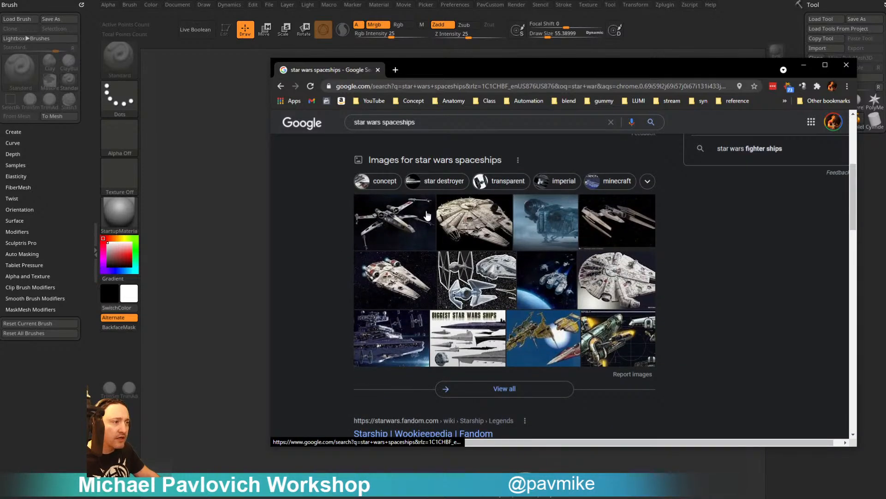
scroll(329, 187, down, 5)
scroll(339, 265, down, 5)
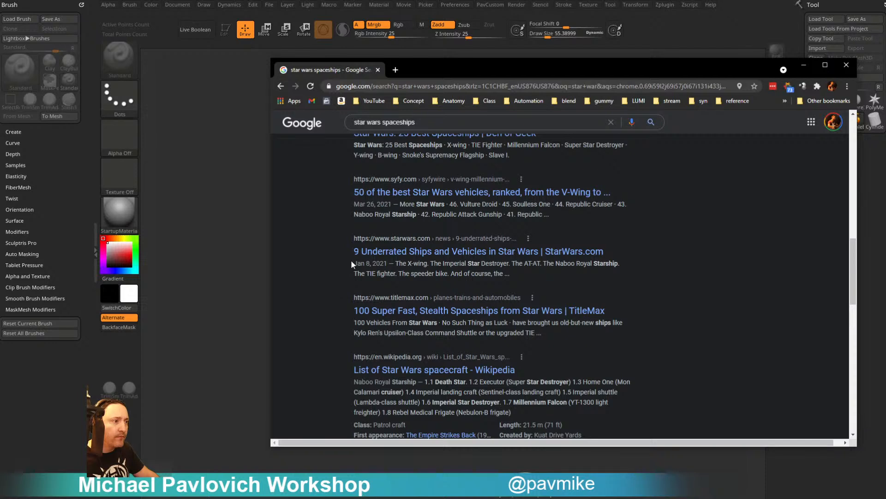
scroll(346, 262, up, 4)
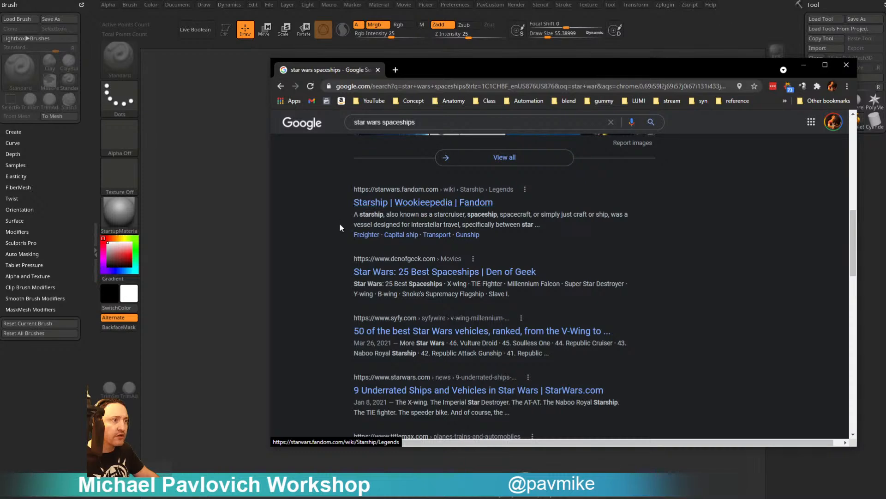
scroll(339, 226, up, 6)
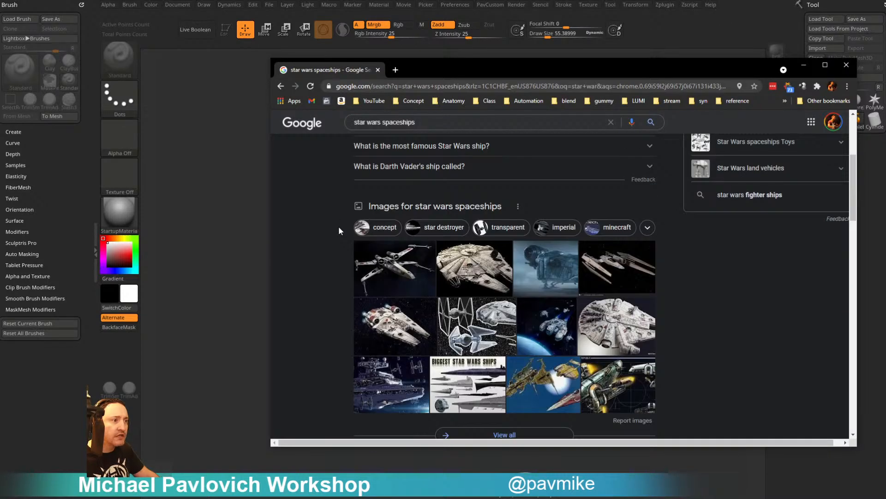
scroll(392, 180, up, 4)
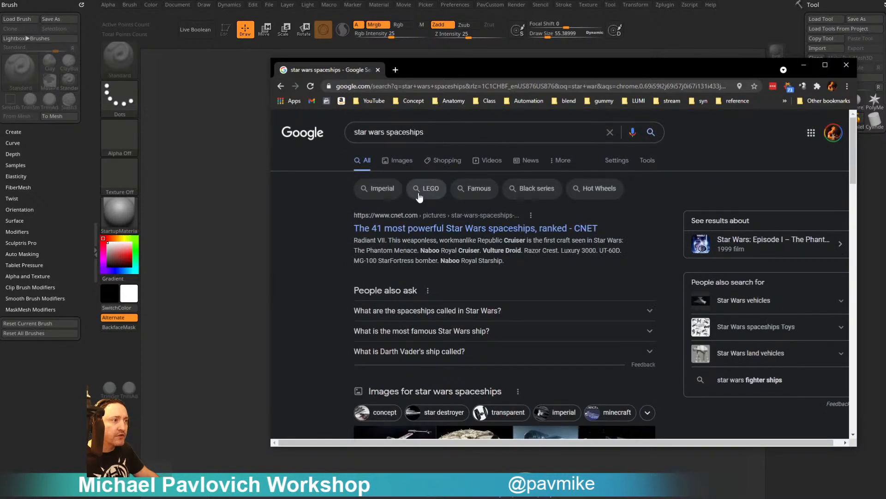
click(376, 188)
click(280, 85)
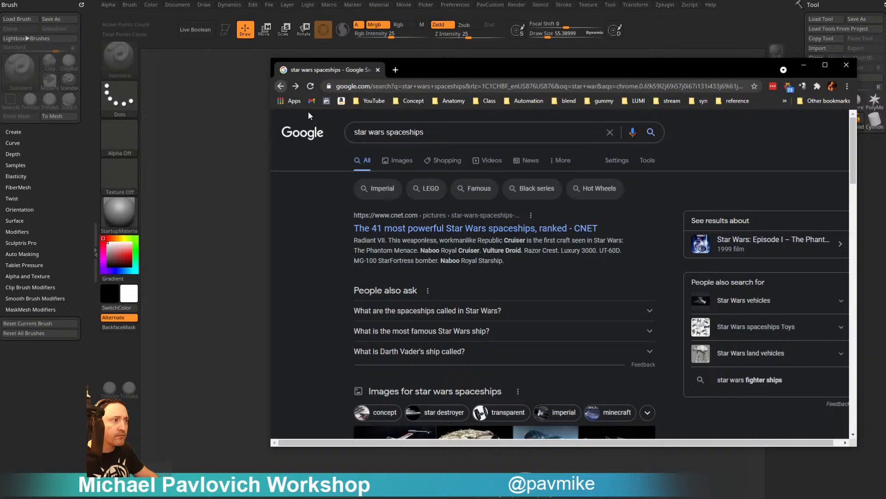
Show the image results for the Star Wars spaceships search and look through the ship pictures
click(400, 161)
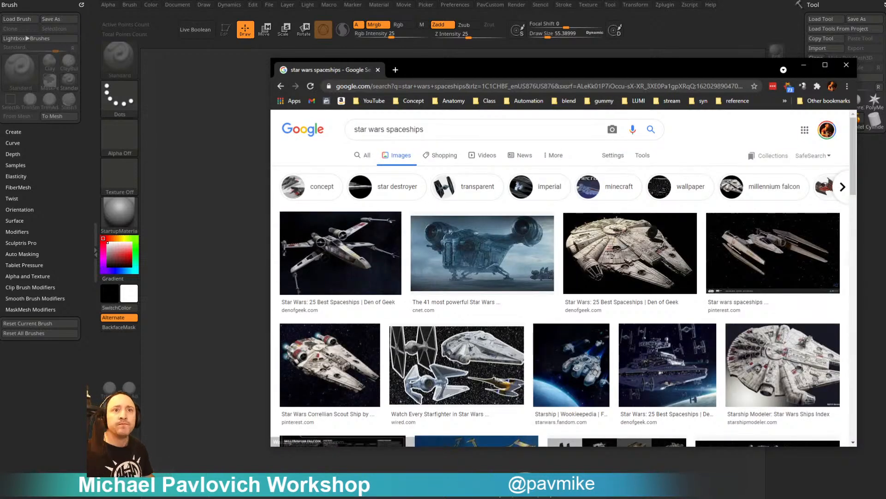
scroll(424, 263, down, 4)
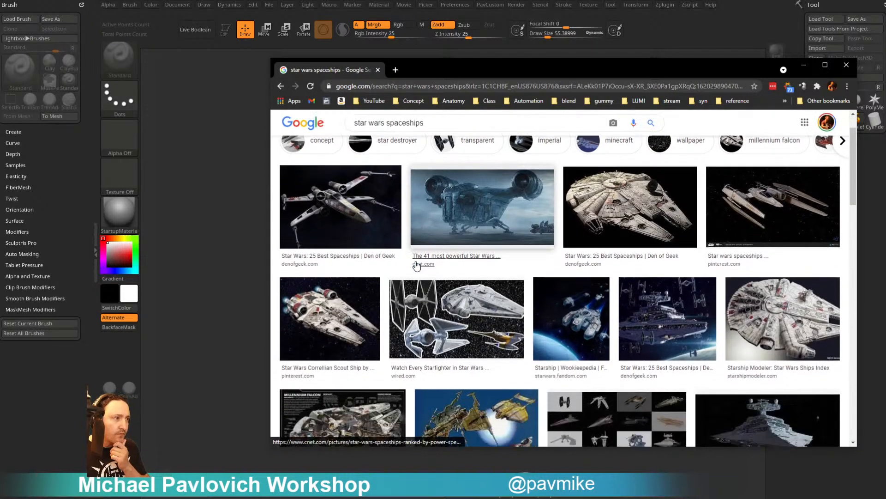
scroll(442, 308, down, 5)
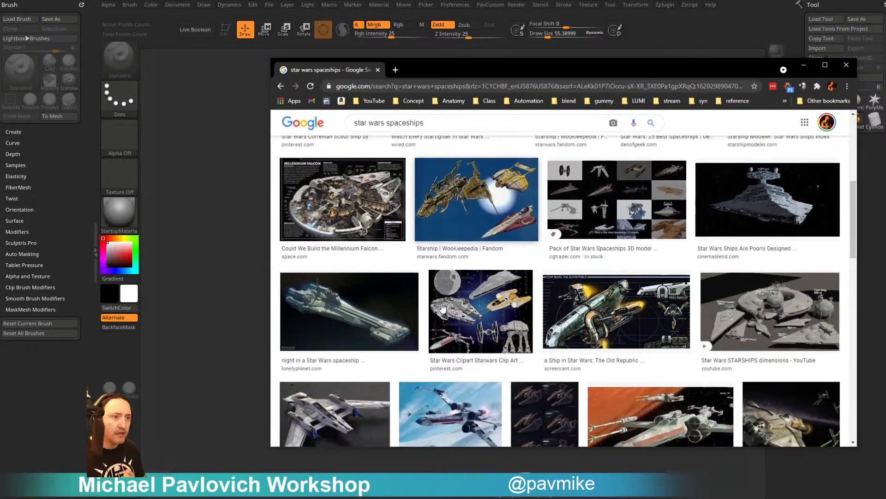
scroll(443, 306, down, 1)
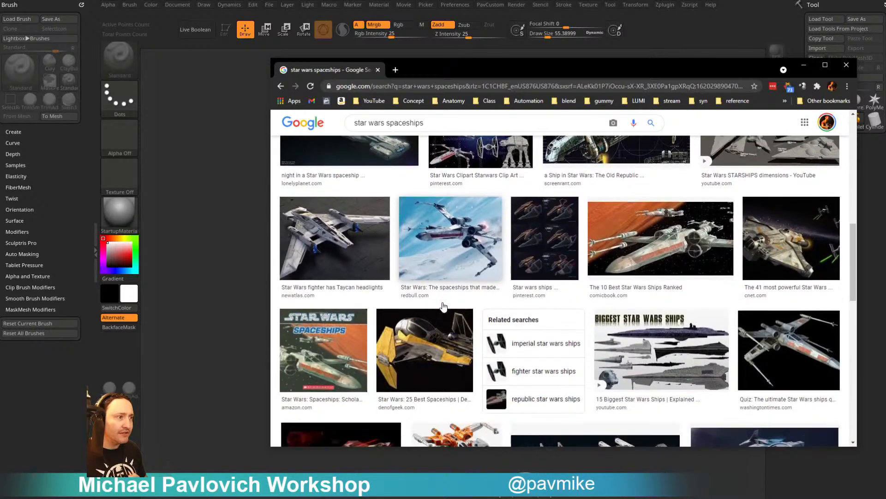
scroll(442, 306, down, 4)
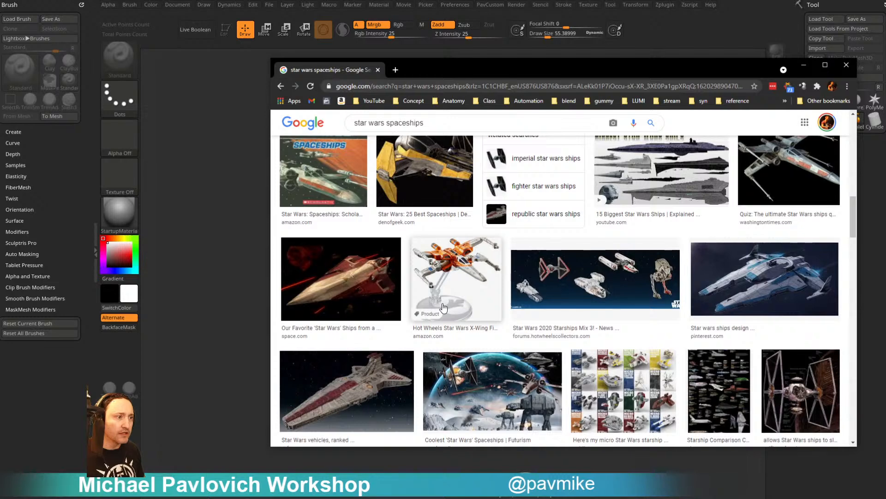
scroll(443, 306, up, 10)
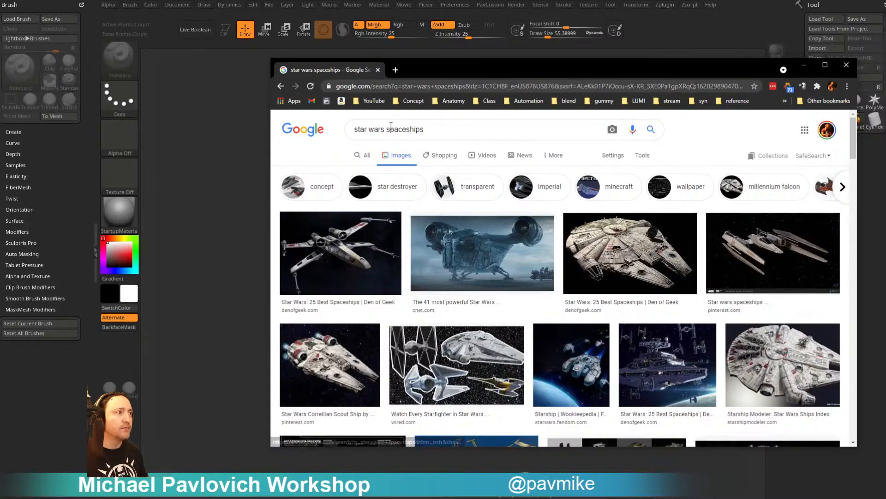
Refine the image search to "star wars spaceships top view"
click(427, 131)
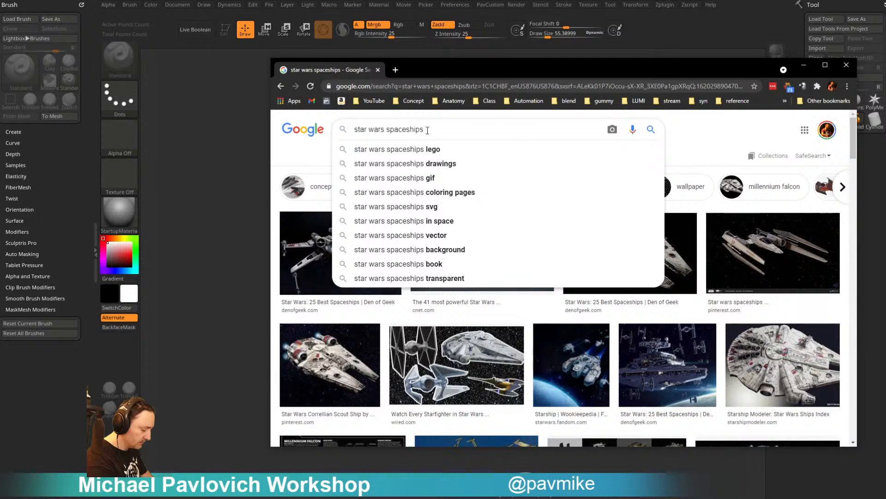
text(top view)
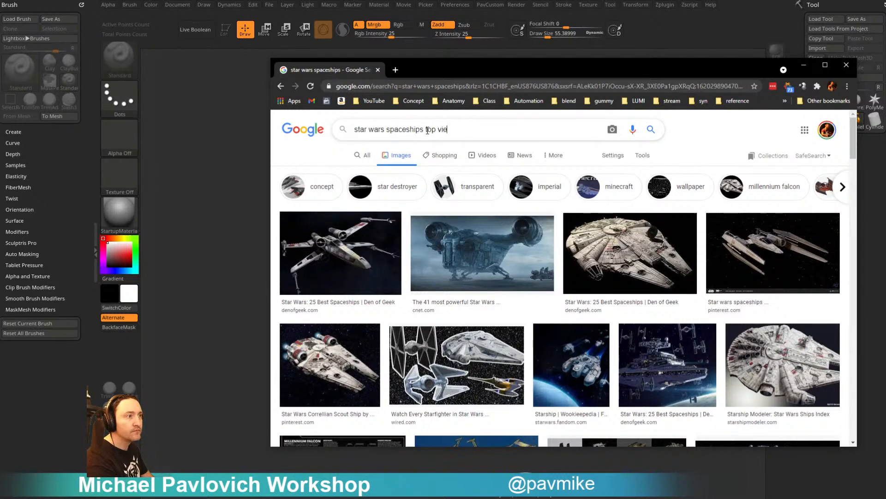
key(Return)
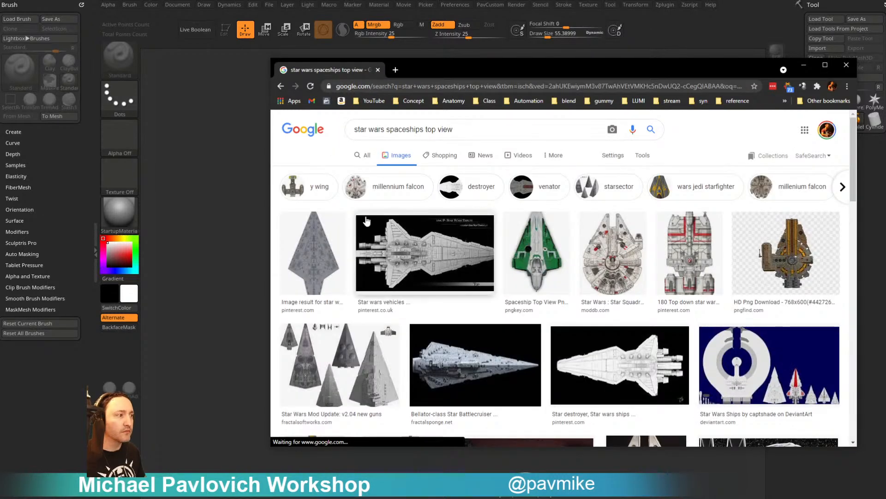
Browse the top-view image results and open the "Coolest 'Star Wars' Spaceships" article from vocal.media in a new tab
scroll(379, 259, down, 6)
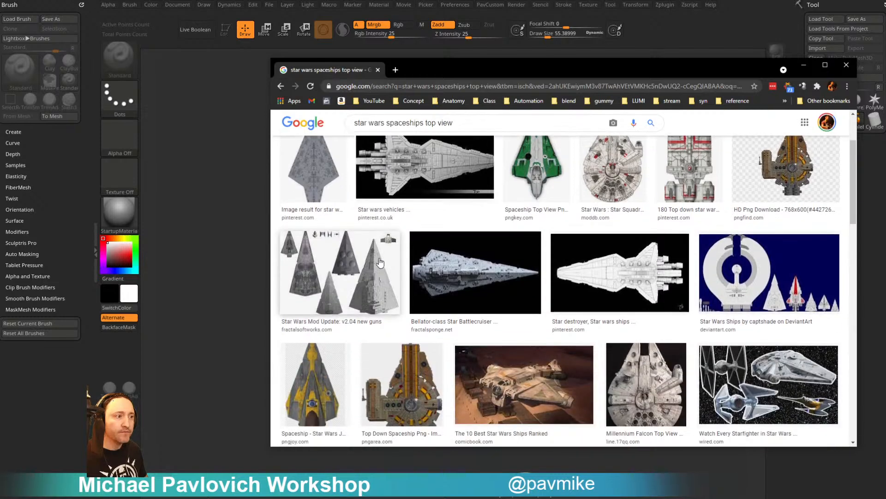
scroll(380, 261, down, 7)
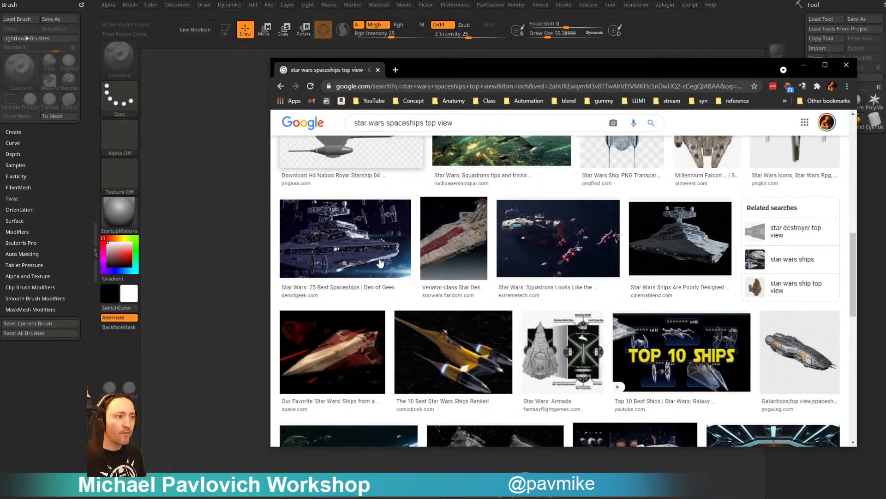
scroll(379, 262, down, 7)
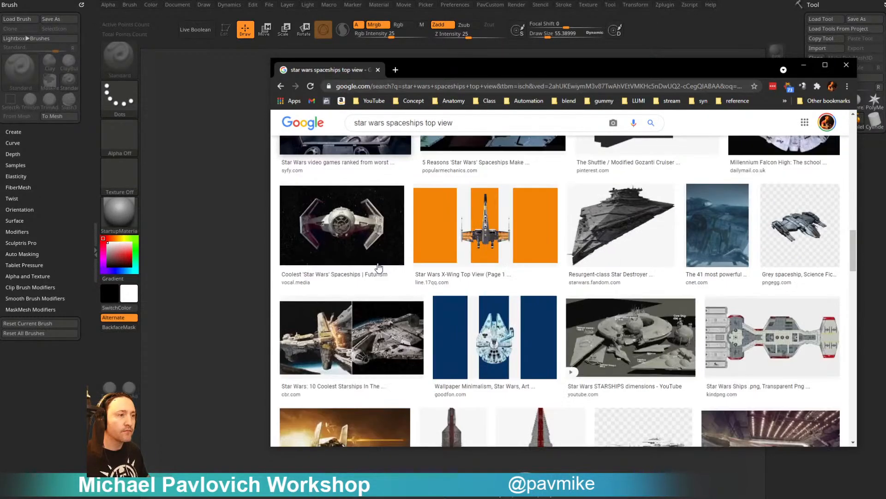
scroll(345, 266, up, 2)
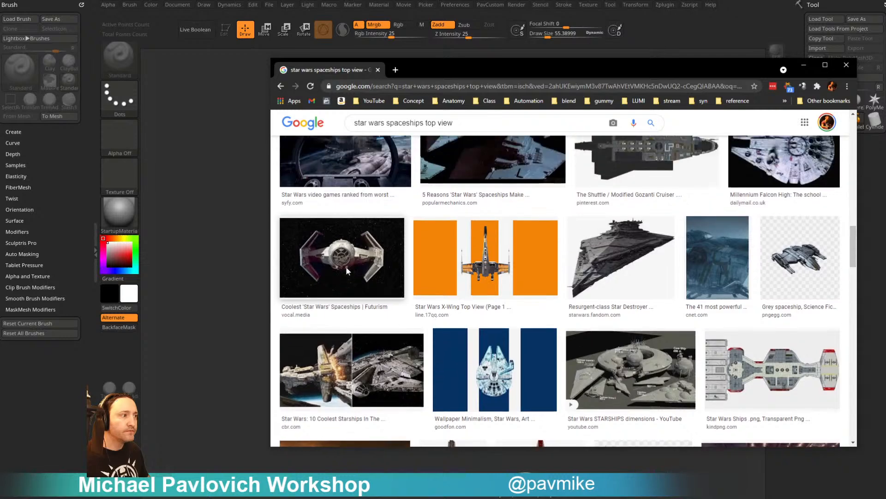
click(325, 364)
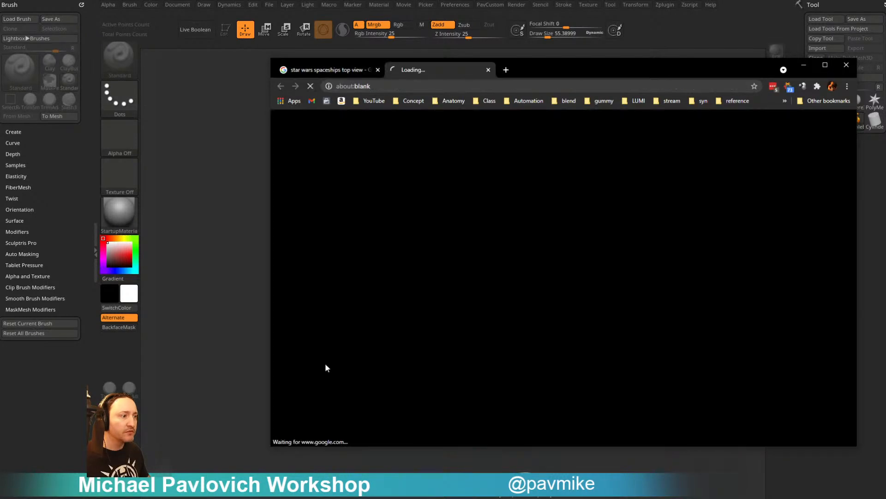
Examine the ship pictures throughout the coolest Star Wars spaceships article, from the Millennium Falcon to the TIE Fighter
scroll(373, 226, down, 10)
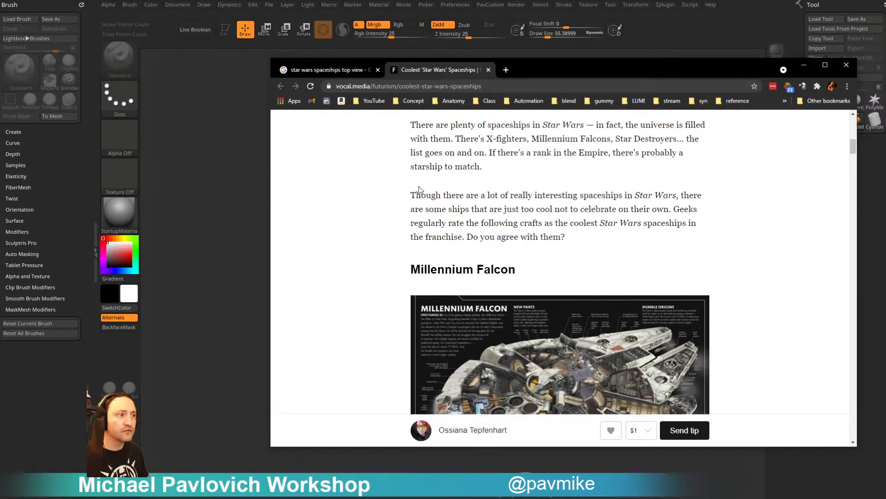
scroll(400, 199, down, 10)
scroll(398, 203, down, 15)
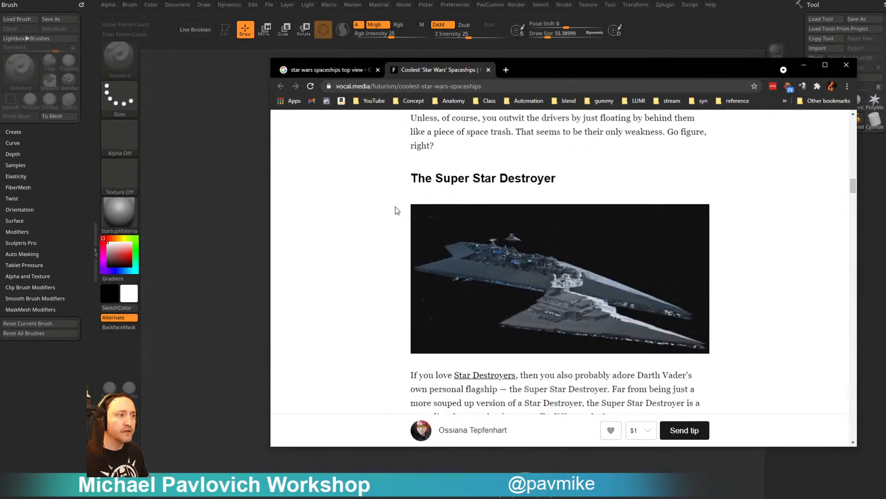
scroll(396, 208, up, 10)
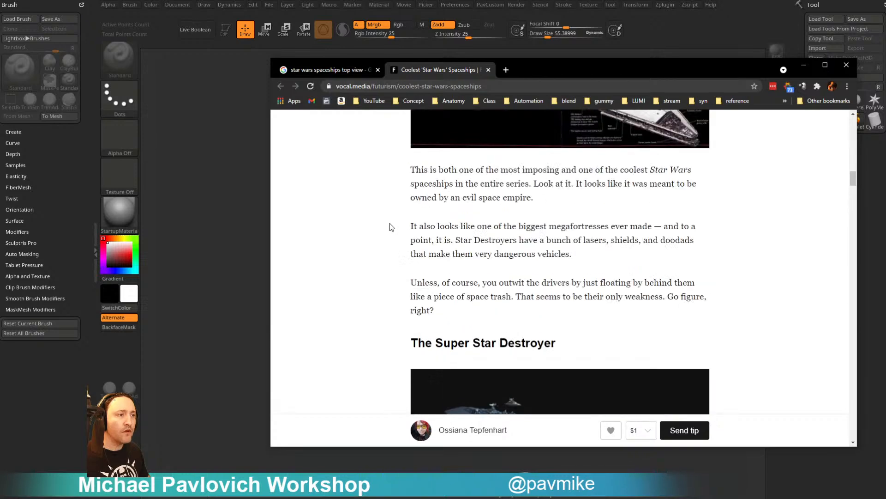
scroll(391, 228, down, 15)
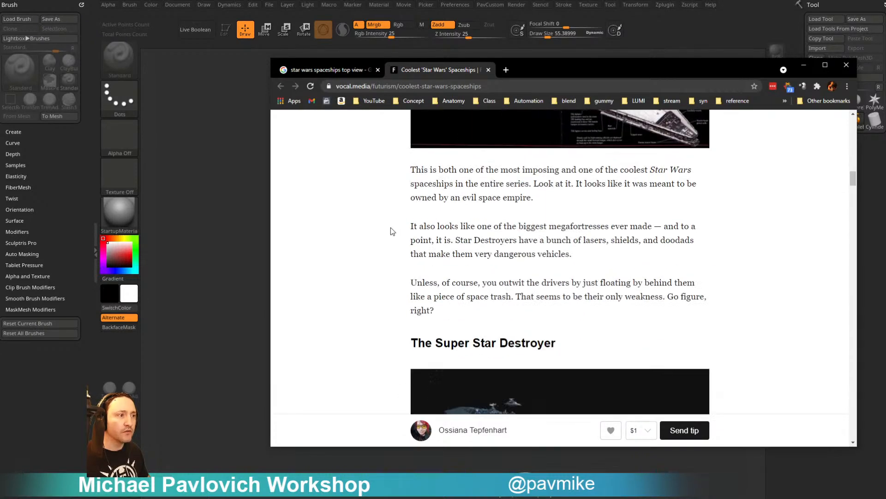
scroll(385, 231, down, 10)
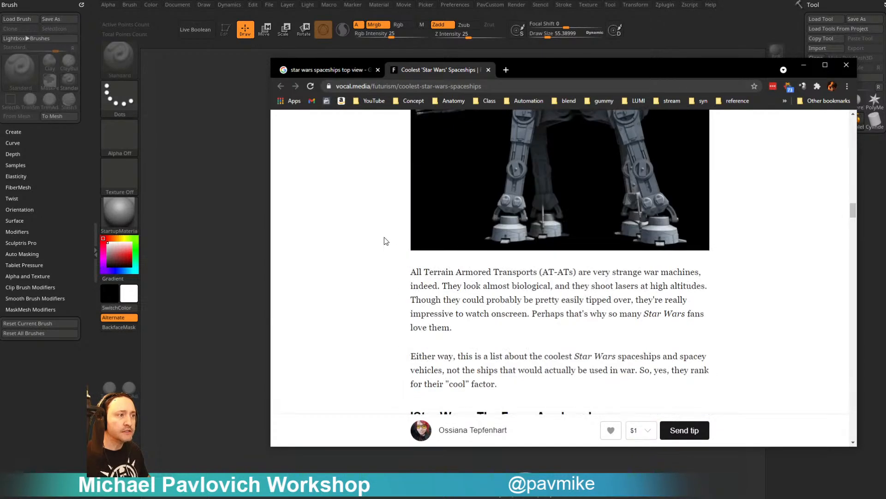
scroll(387, 241, down, 2)
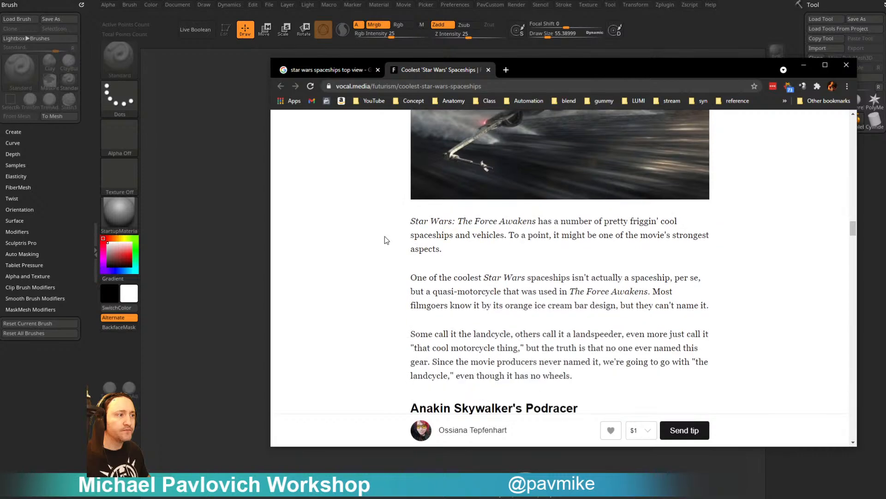
scroll(386, 239, down, 2)
scroll(386, 239, down, 5)
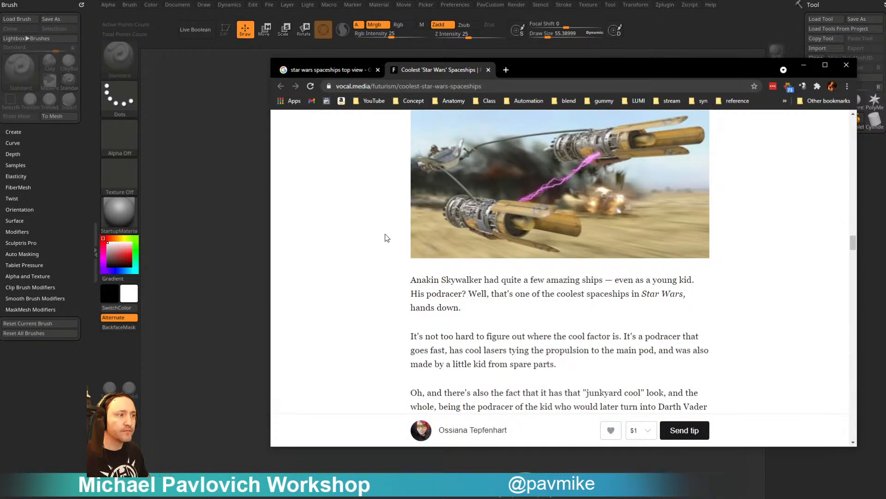
scroll(387, 238, up, 3)
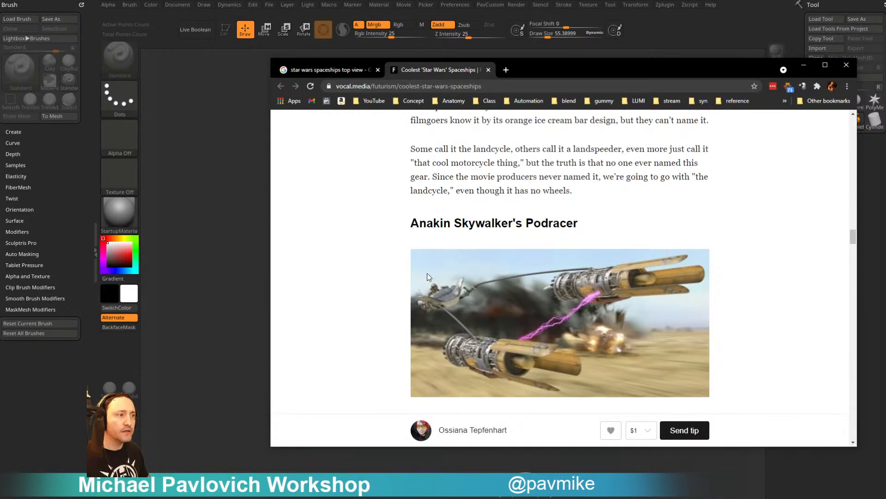
scroll(428, 277, down, 15)
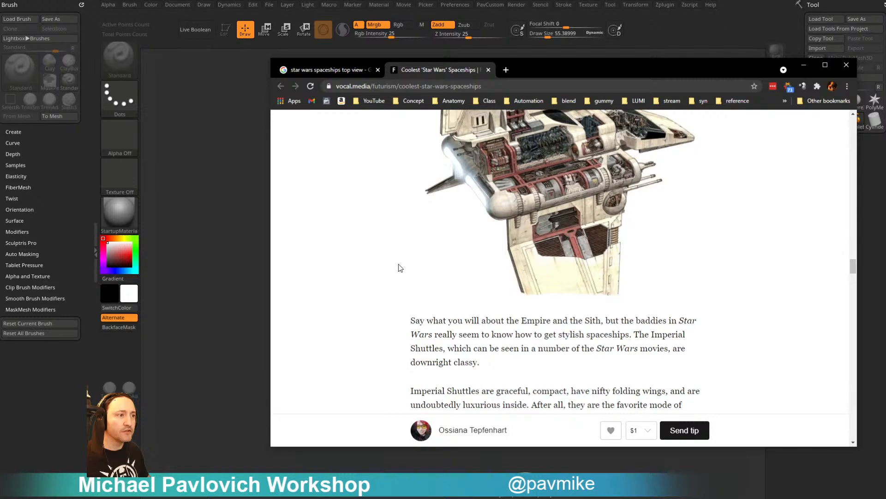
scroll(406, 259, up, 2)
scroll(406, 258, down, 15)
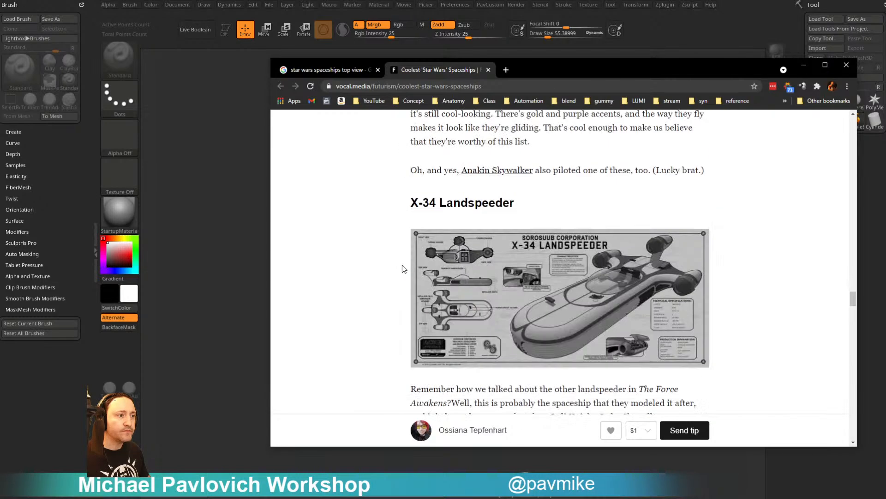
scroll(402, 269, down, 20)
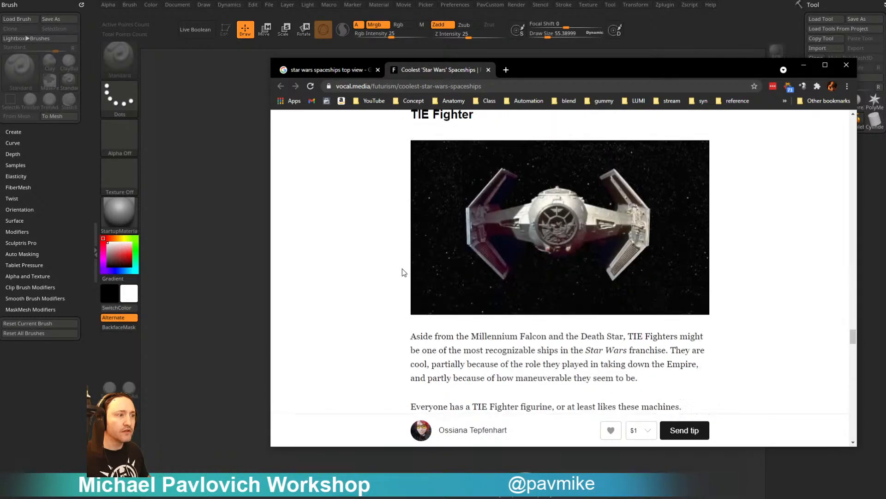
scroll(402, 268, up, 1)
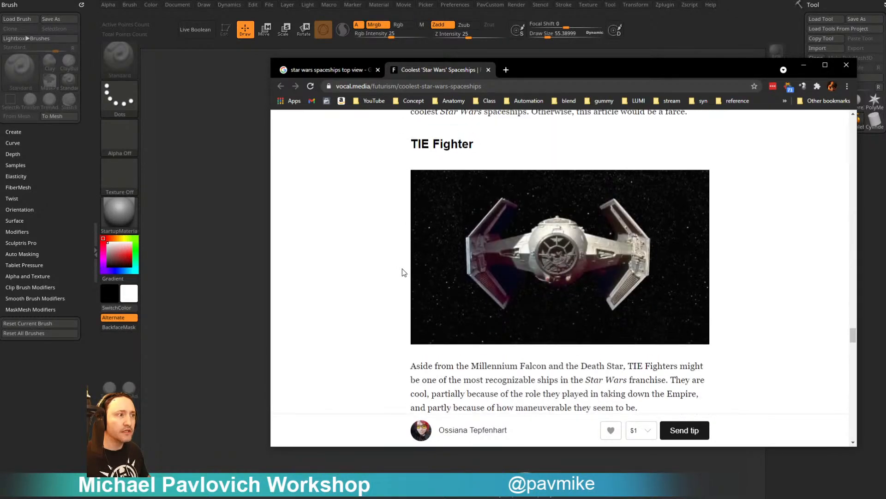
Search the web in a new tab for "tie fighter front view"
click(503, 68)
text(tie fi)
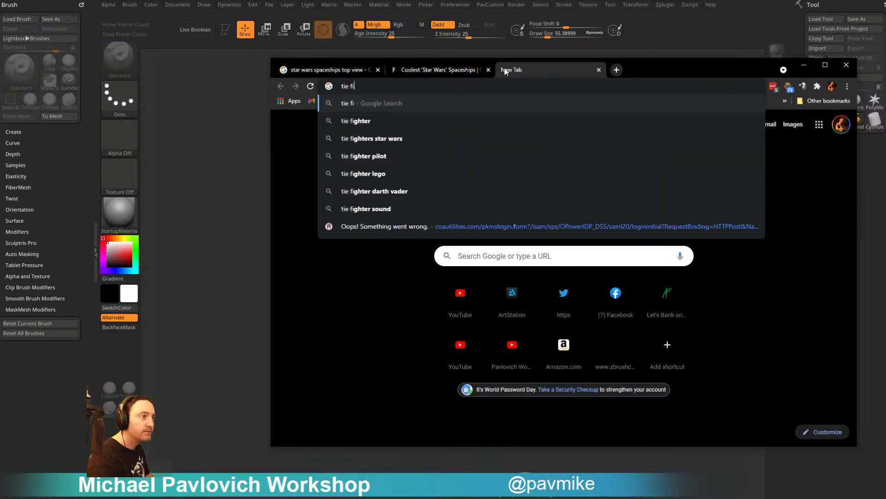
text(ghter )
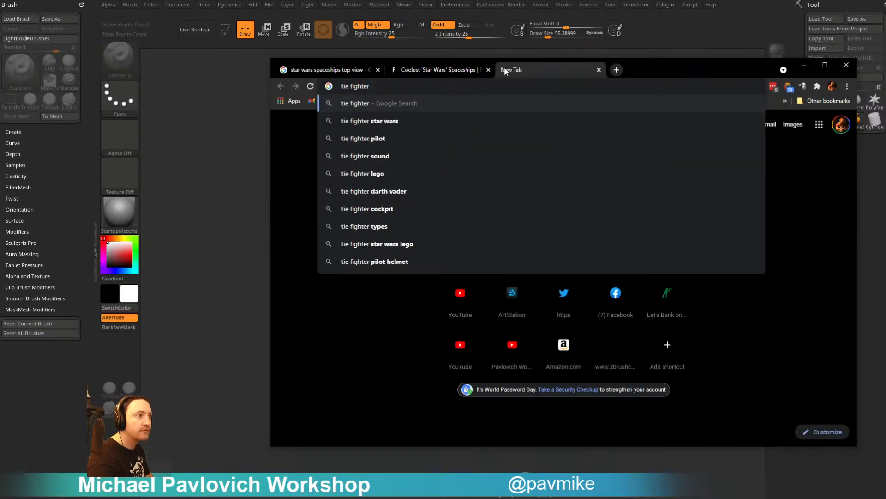
text(front view)
key(Return)
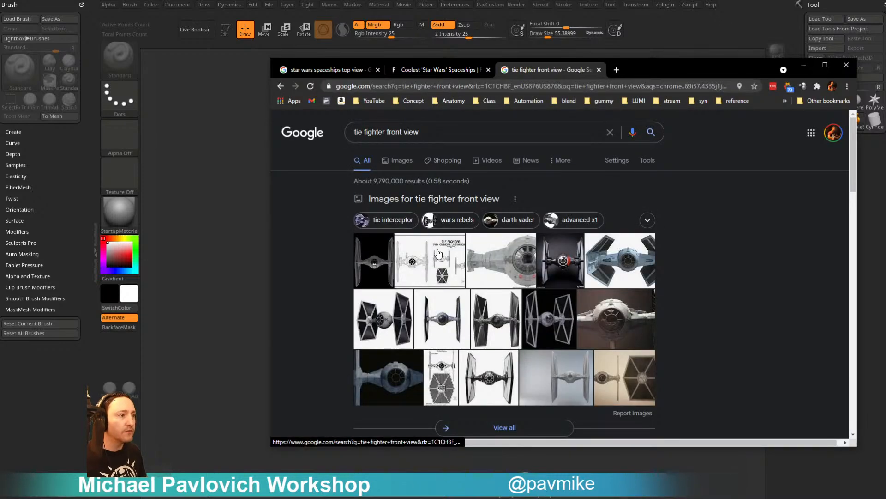
Open the Fine Art America TIE Fighter diagram from the image results at full size in its own tab
click(437, 250)
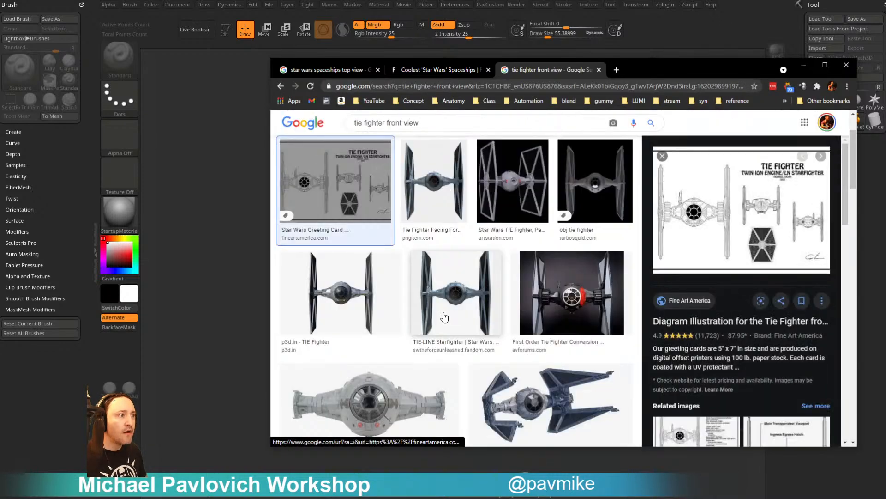
right_click(745, 207)
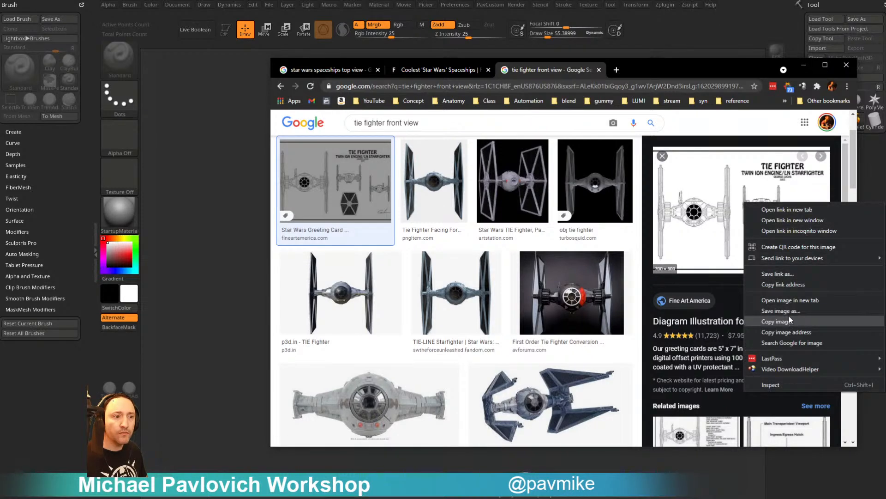
click(790, 300)
click(669, 70)
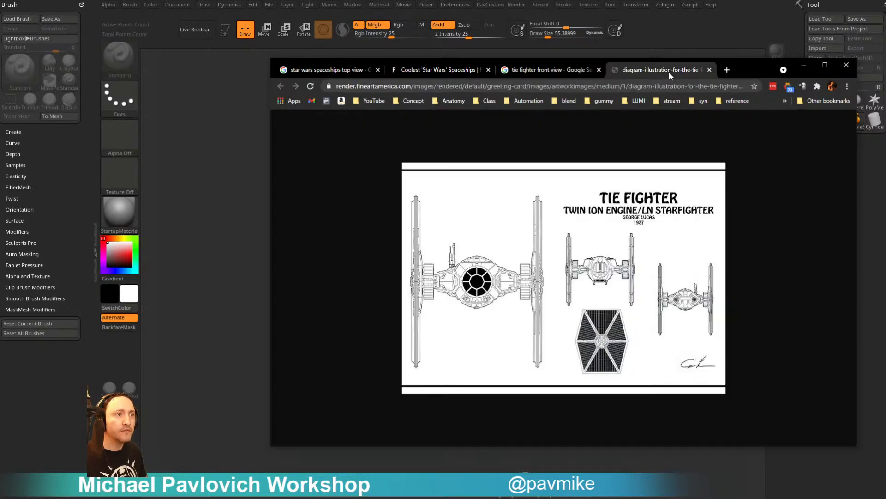
Save the TIE Fighter diagram image to the Desktop as tiefighter
right_click(594, 248)
click(625, 264)
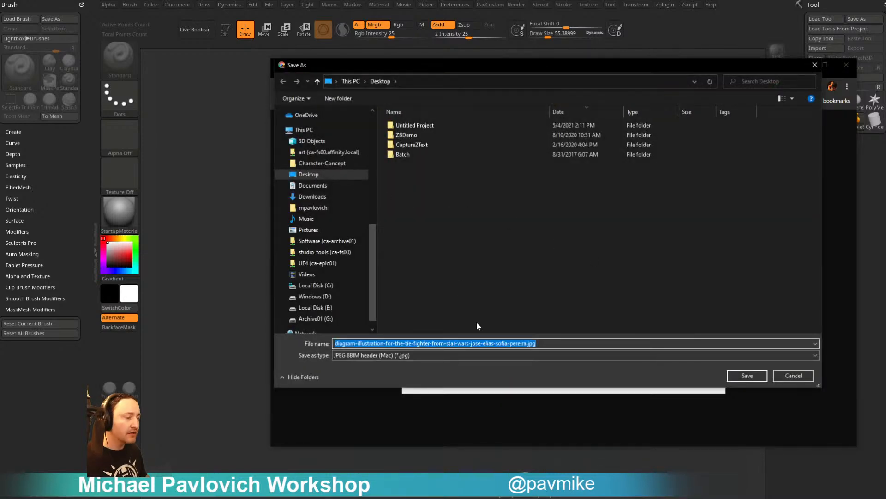
text(tie-fig)
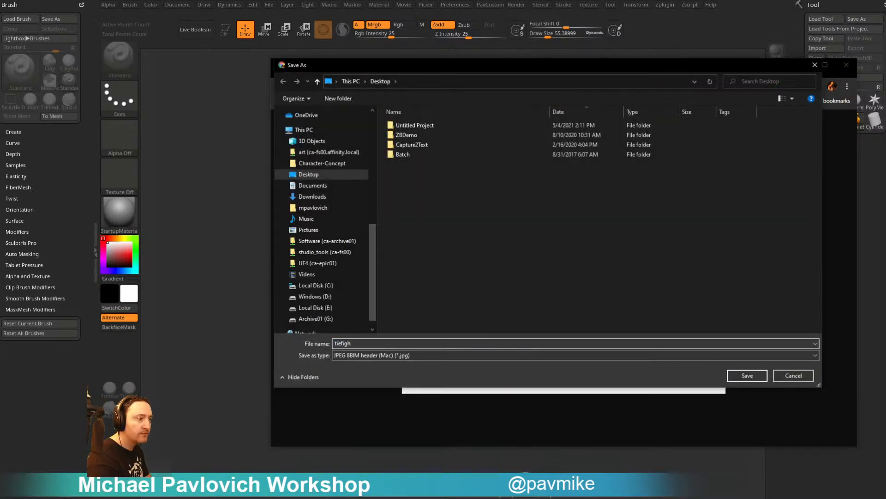
text(hter)
key(Return)
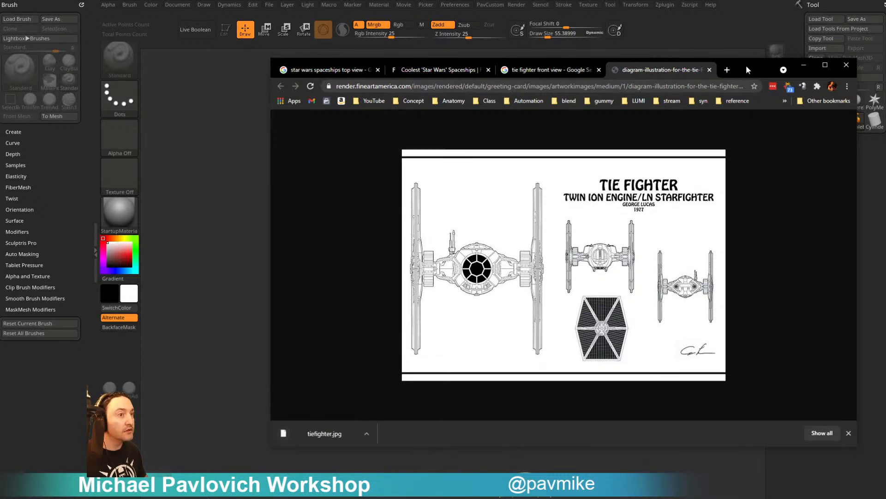
Switch to ZBrush, import tiefighter.jpg as a texture and add it to Spotlight
drag(746, 66, 885, 66)
click(590, 6)
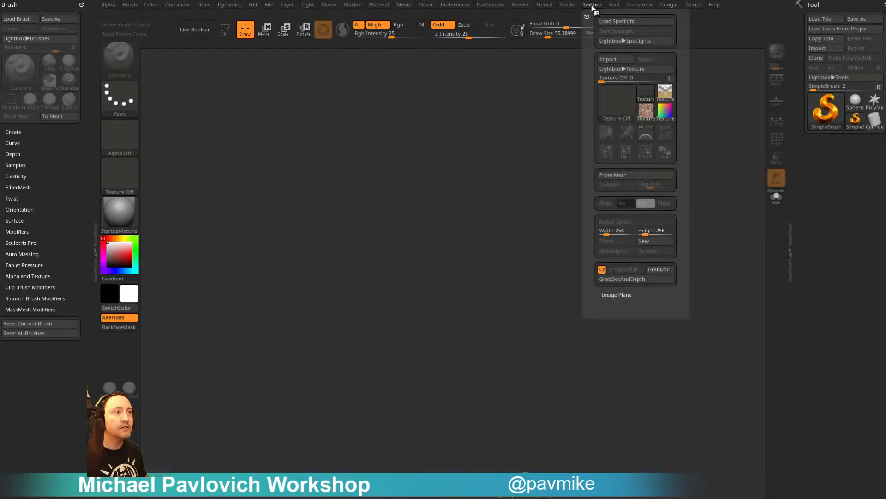
click(609, 63)
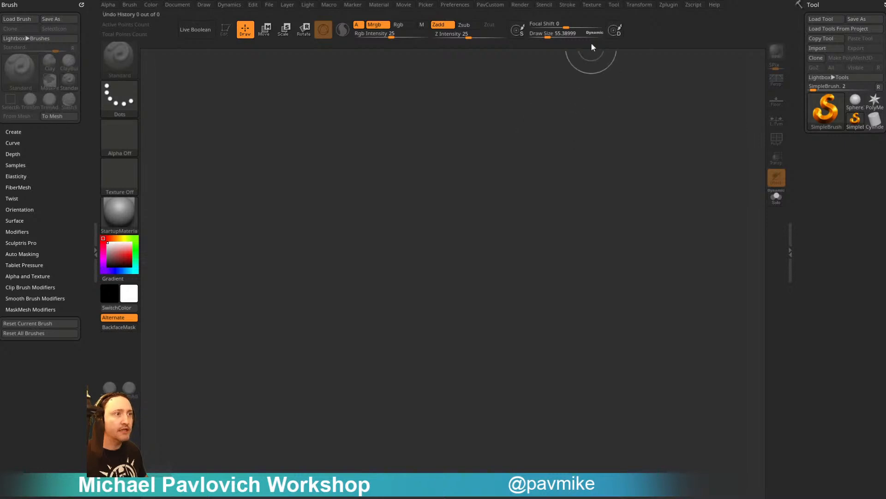
click(592, 6)
click(607, 132)
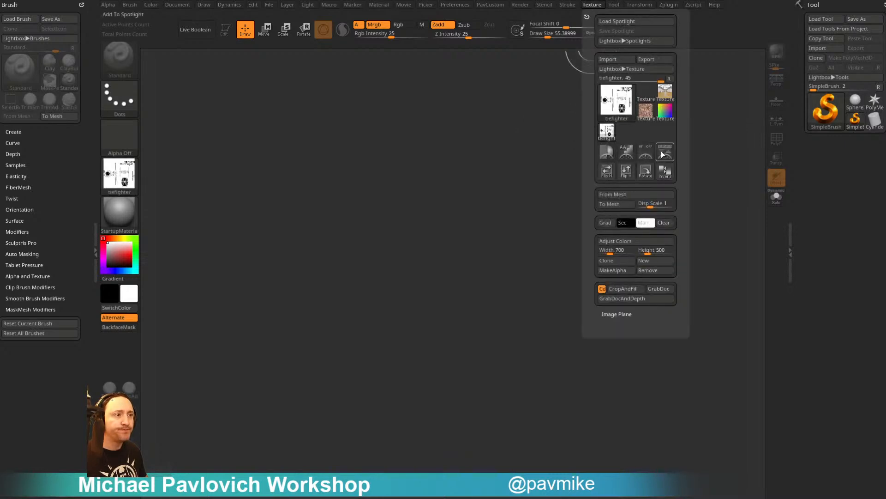
click(666, 153)
Enlarge and centre the TIE Fighter sheet on the canvas, lower its opacity and leave Spotlight editing
drag(536, 235, 547, 341)
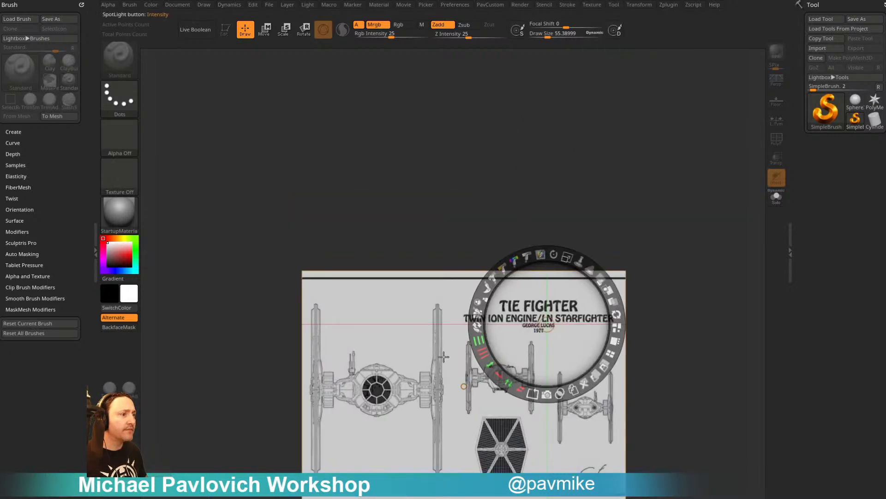
drag(444, 356, 464, 220)
drag(498, 165, 524, 183)
drag(666, 218, 632, 223)
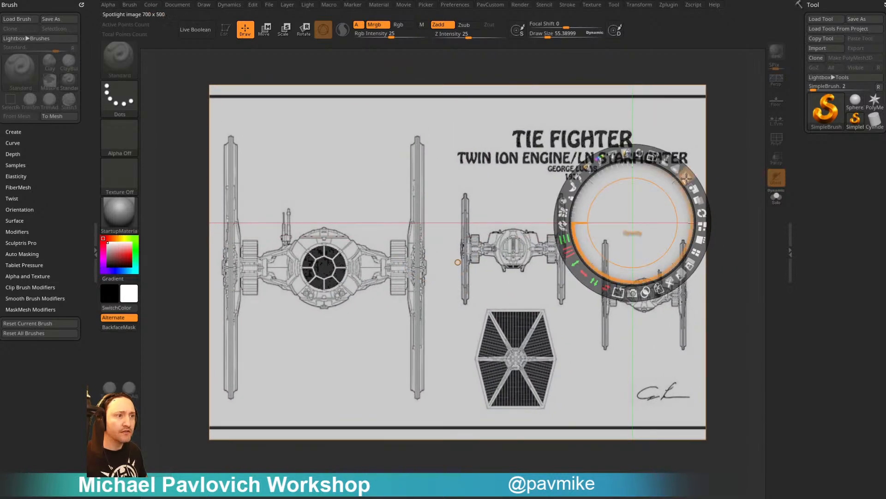
drag(685, 177, 636, 159)
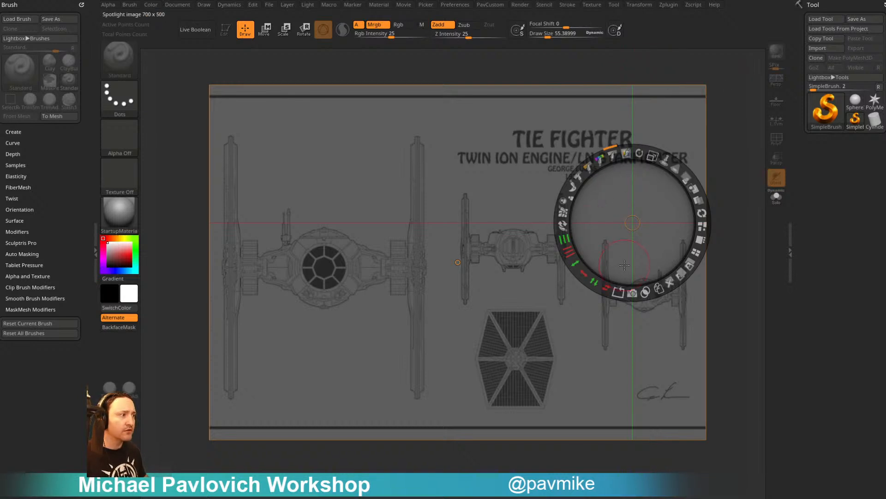
key(z)
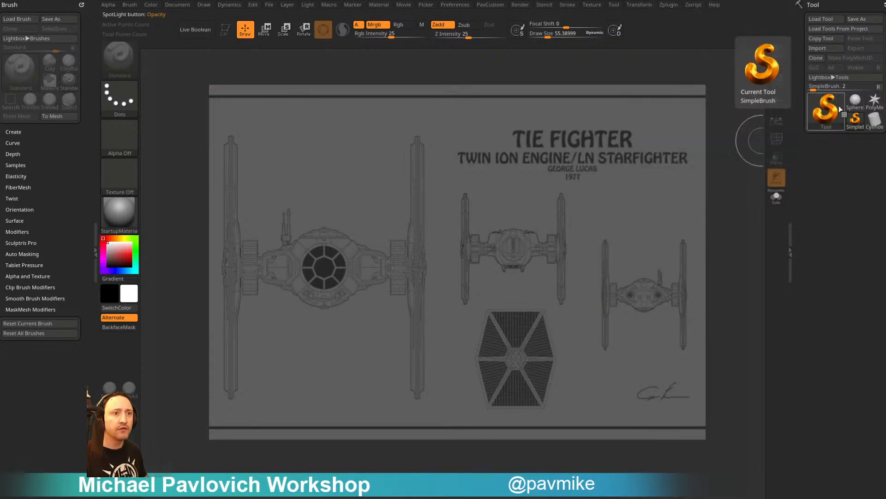
Draw a Sphere3D near the middle of the canvas, enter Edit mode and convert it to a PolyMesh3D
click(827, 111)
click(474, 126)
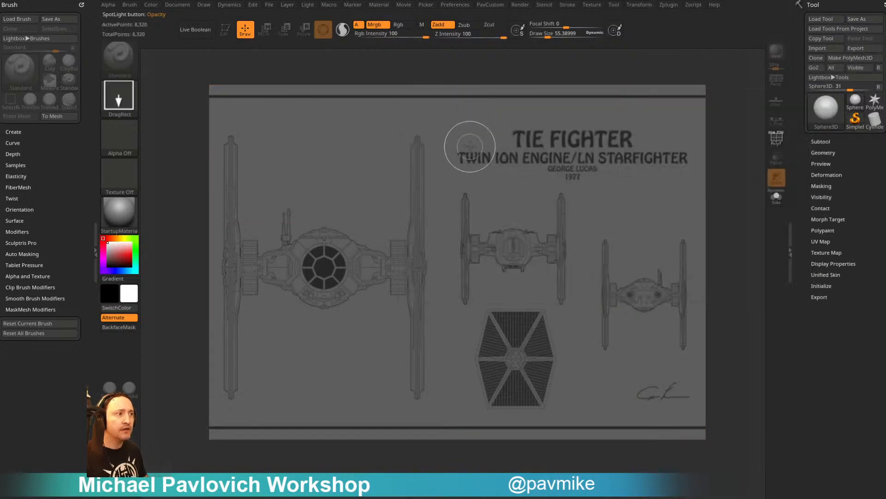
drag(456, 283, 483, 283)
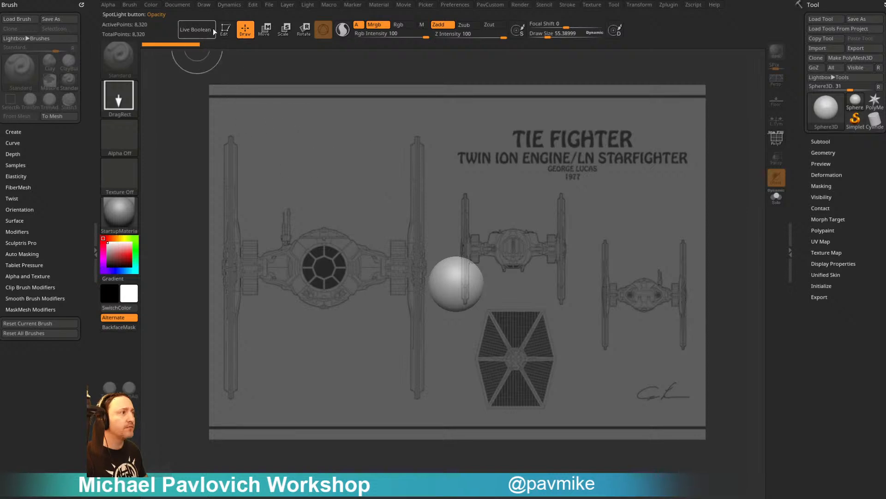
click(225, 29)
click(851, 58)
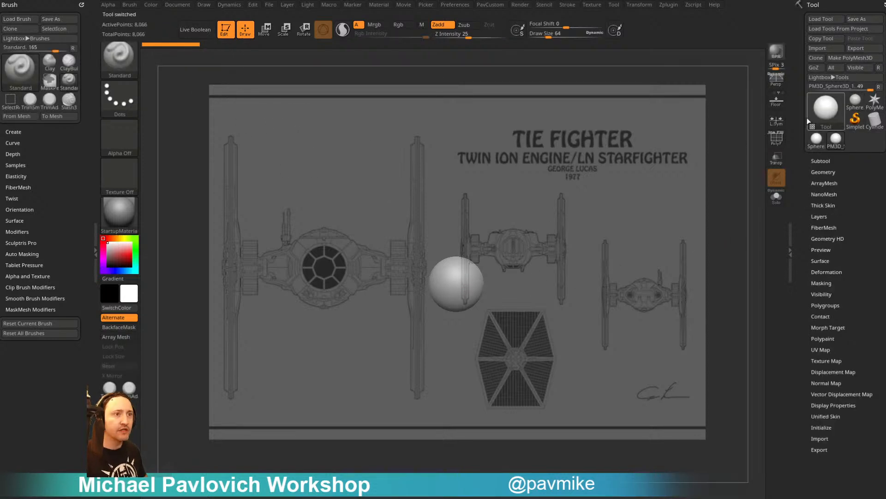
Turn on the floor grid, fit the sphere over the large front-view cockpit and make a PolyMesh3D copy
click(776, 99)
shift+drag(619, 274, 605, 274)
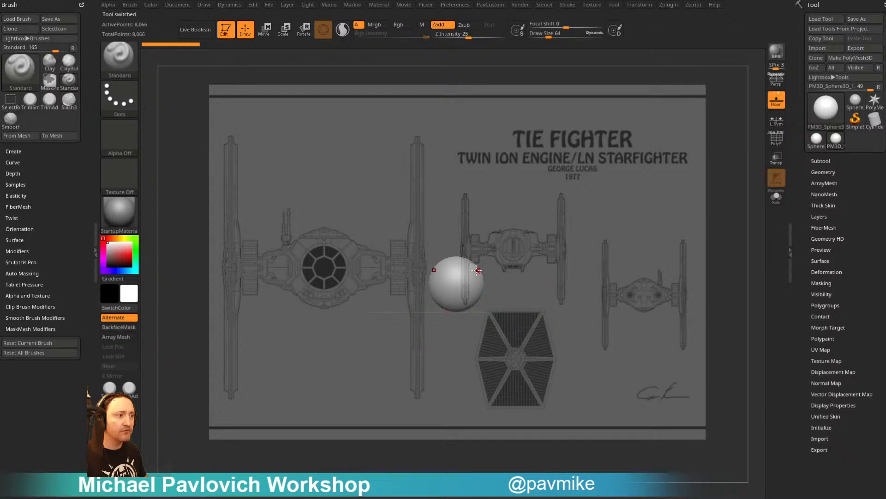
alt+drag(507, 237, 500, 219)
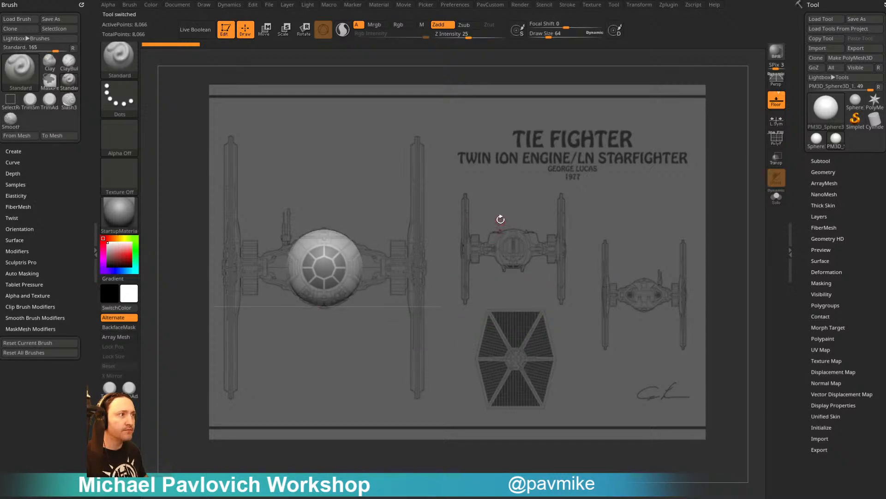
click(857, 57)
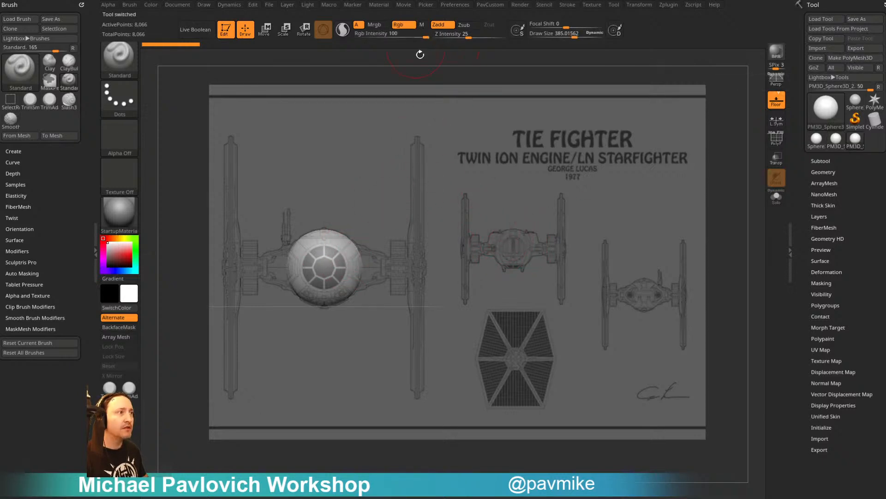
Raise the draw size to about 490, turn off Zadd and paint the cockpit image onto the sphere with Rgb only
key(s)
drag(390, 230, 395, 230)
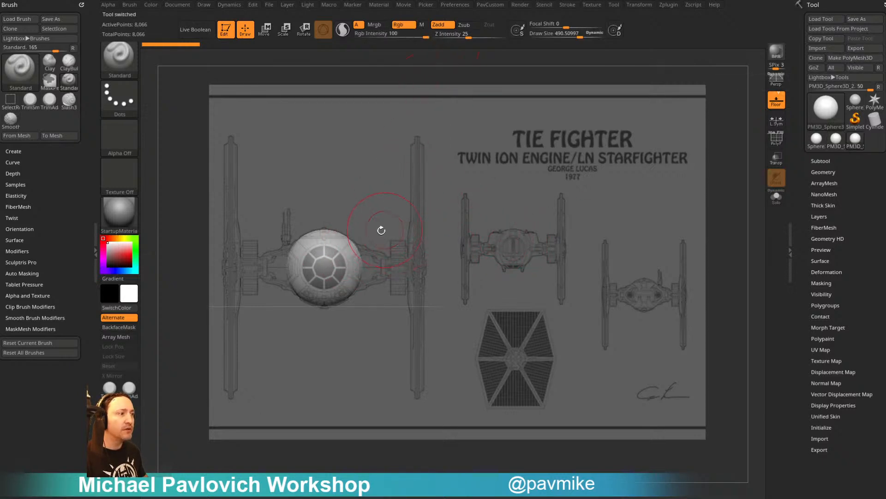
click(437, 25)
mouse_move(358, 254)
mouse_down()
mouse_move(330, 270)
mouse_move(344, 300)
mouse_up()
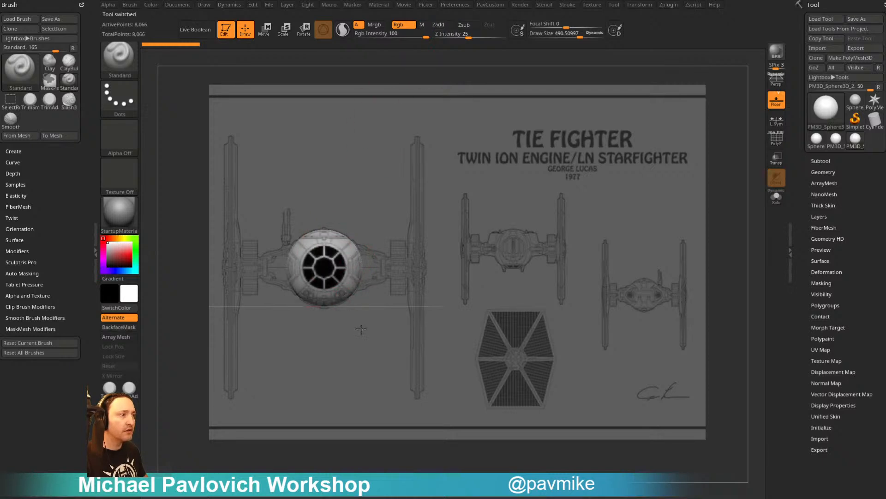
Hide the Spotlight reference to examine the painted sphere, and show it again with the sphere over the front-view cockpit
key(shift+z)
alt+drag(469, 243, 611, 223)
drag(610, 223, 504, 249)
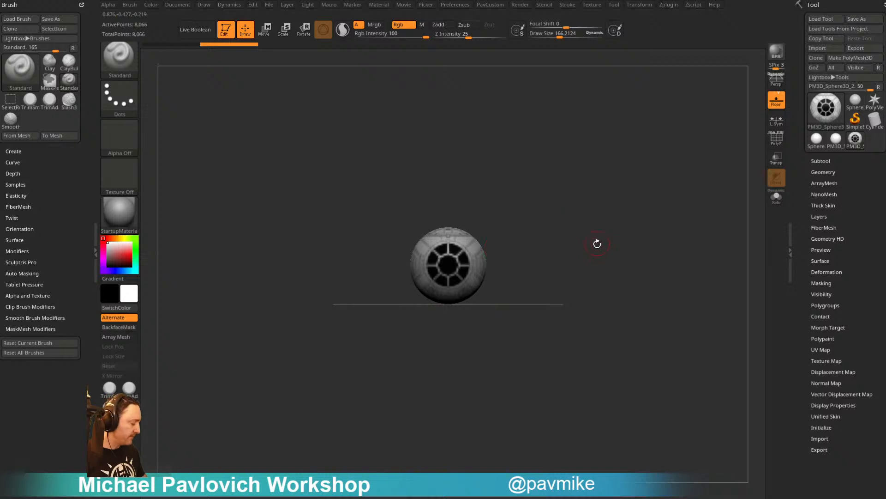
key(shift+z)
alt+drag(641, 248, 521, 248)
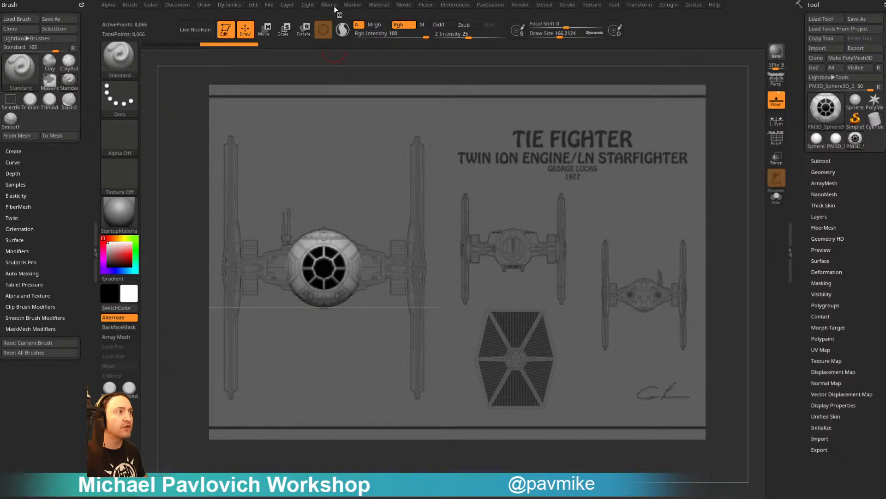
Show the movie timeline and store a camera keyframe of the front-view alignment at about 3.5 seconds
click(403, 5)
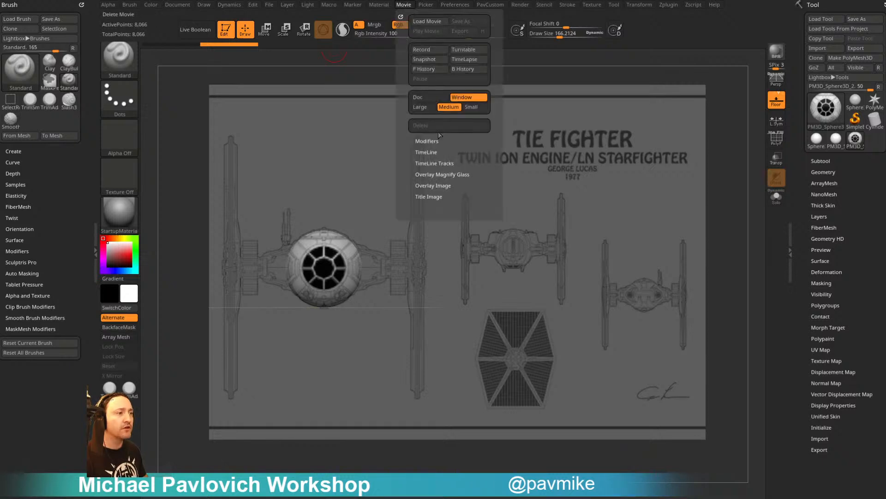
click(427, 152)
click(431, 169)
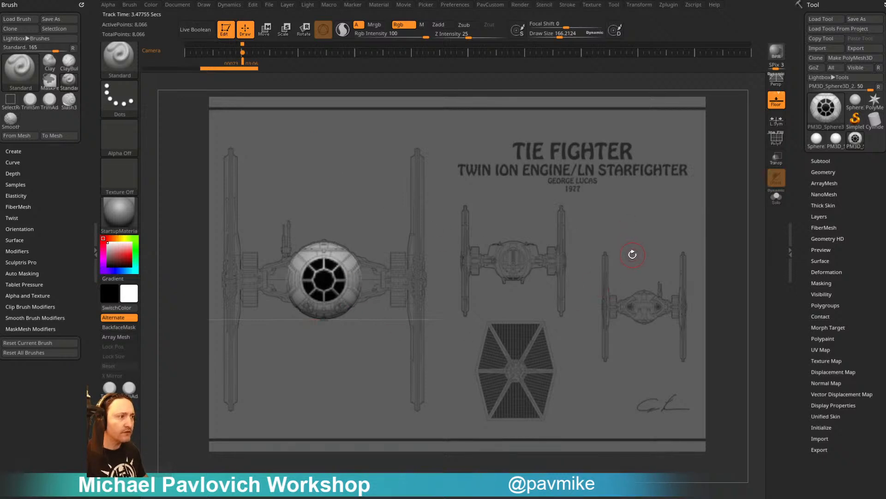
Hide the floor grid and store camera keyframes with the sphere matched to each of the two smaller TIE Fighter drawings
mouse_move(608, 218)
shift+mouse_down()
mouse_move(593, 289)
mouse_move(721, 318)
mouse_move(671, 261)
mouse_move(688, 274)
mouse_move(636, 272)
mouse_move(643, 263)
mouse_move(649, 275)
shift+mouse_up()
click(777, 103)
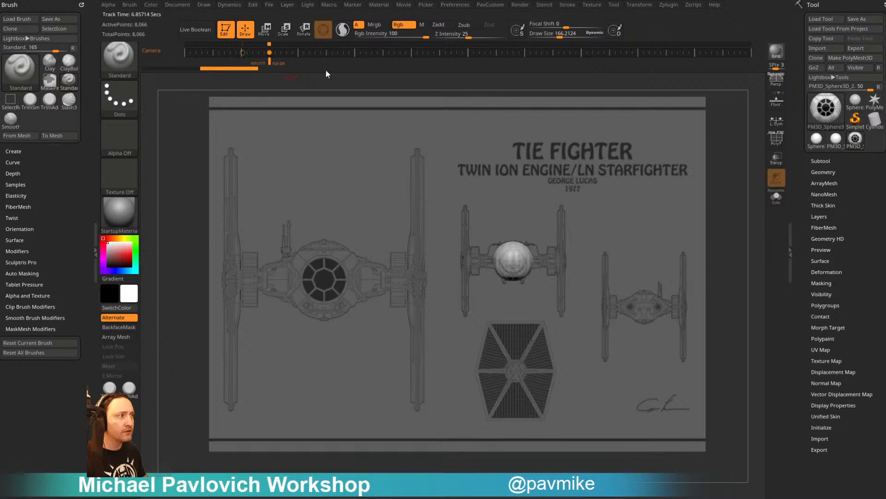
mouse_move(612, 242)
alt+mouse_down()
mouse_move(736, 277)
mouse_move(684, 272)
mouse_move(666, 232)
alt+mouse_up()
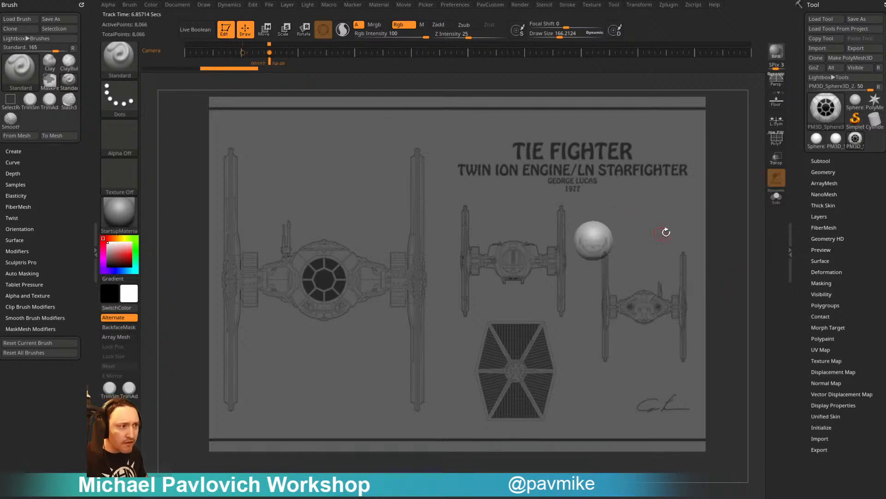
mouse_move(673, 279)
mouse_down()
mouse_move(691, 238)
mouse_move(652, 234)
mouse_move(684, 276)
mouse_up()
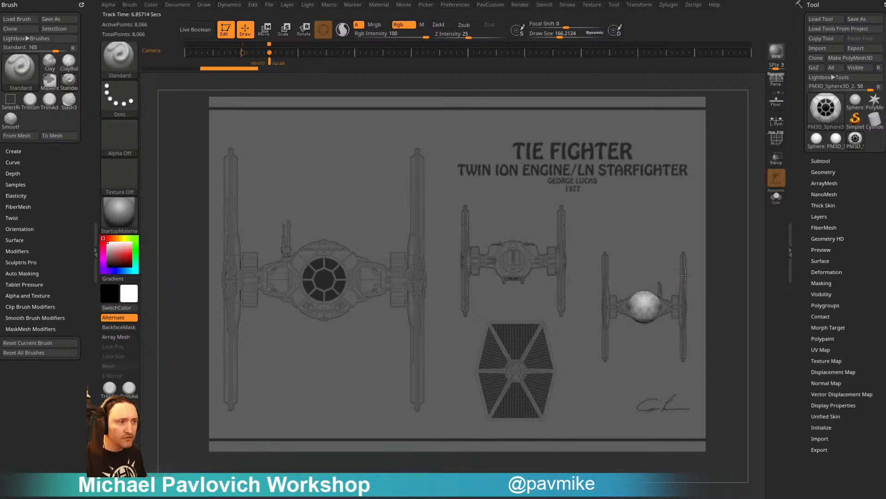
click(296, 49)
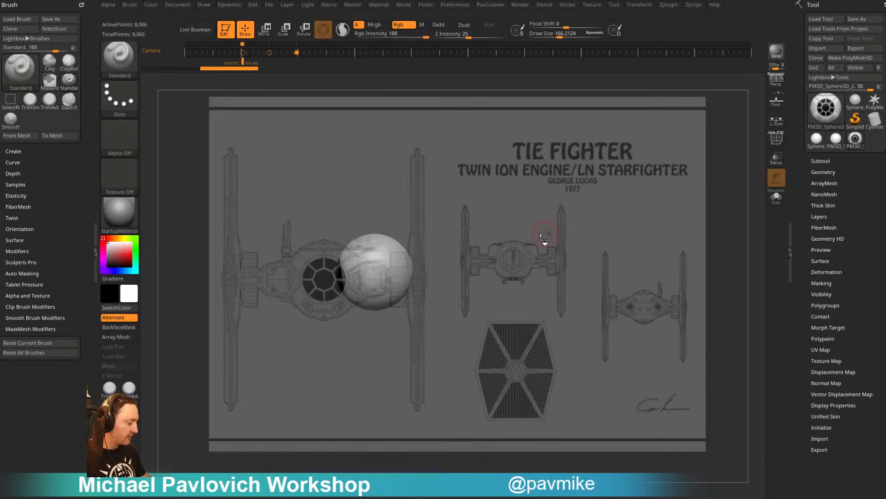
Choose the IMM_Base_Primitives insert brush and set the Picker orientation to Selected Orientation
key(1)
key(m)
click(630, 270)
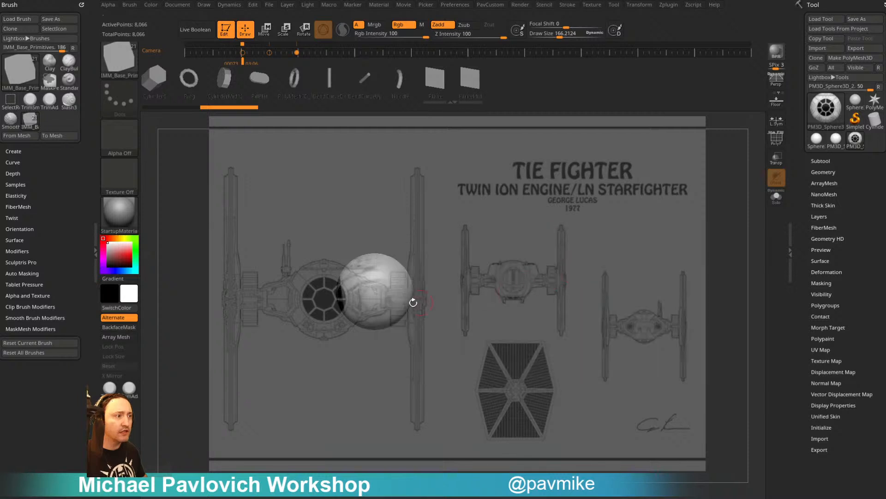
mouse_move(512, 259)
mouse_down()
mouse_move(574, 227)
mouse_move(511, 261)
mouse_up()
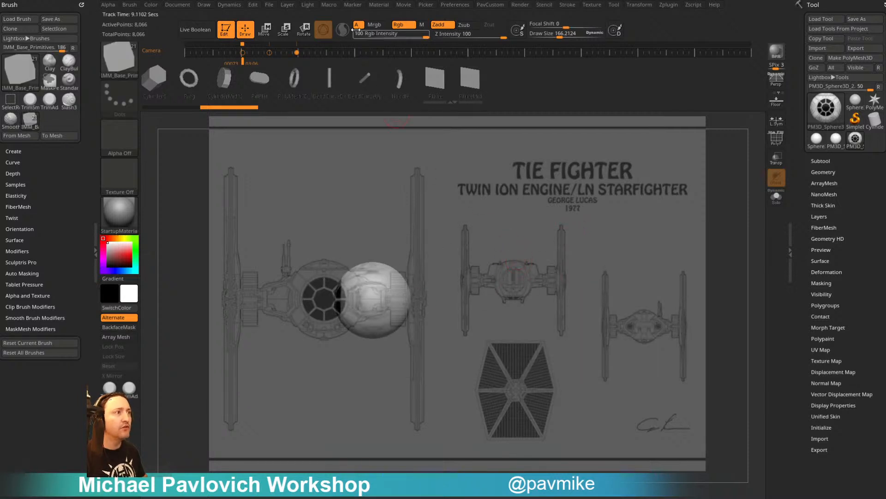
click(427, 5)
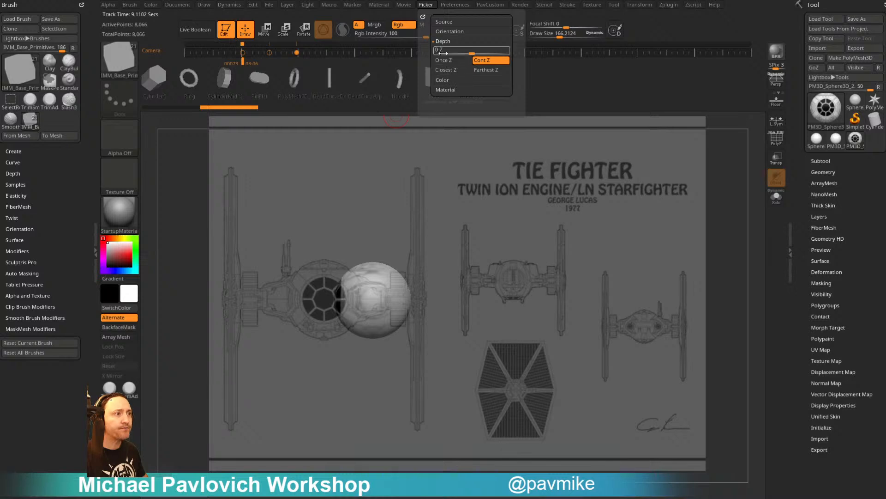
click(450, 32)
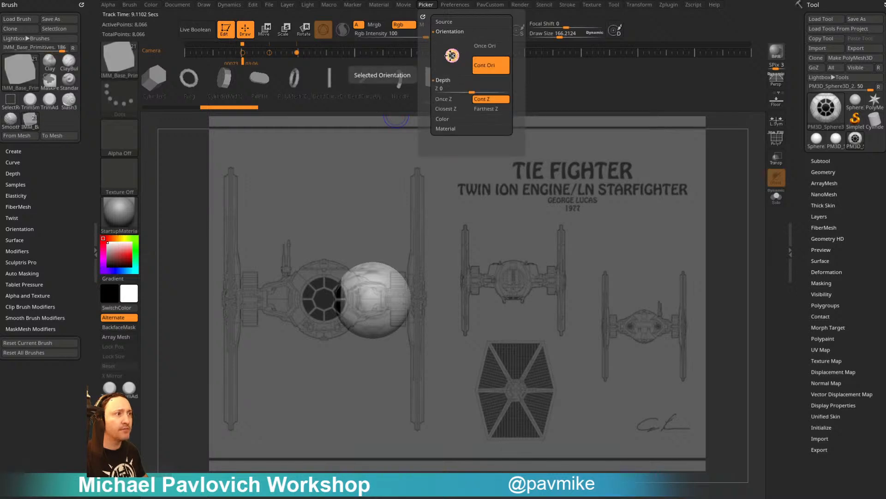
click(452, 55)
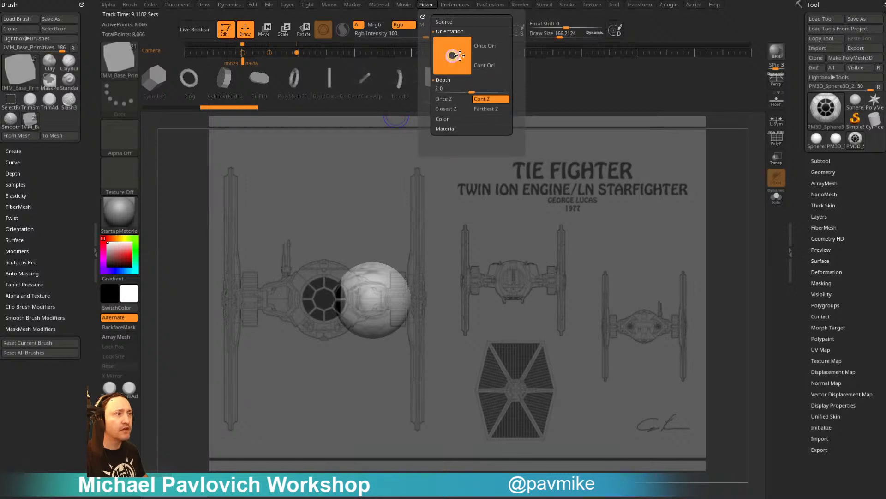
click(426, 5)
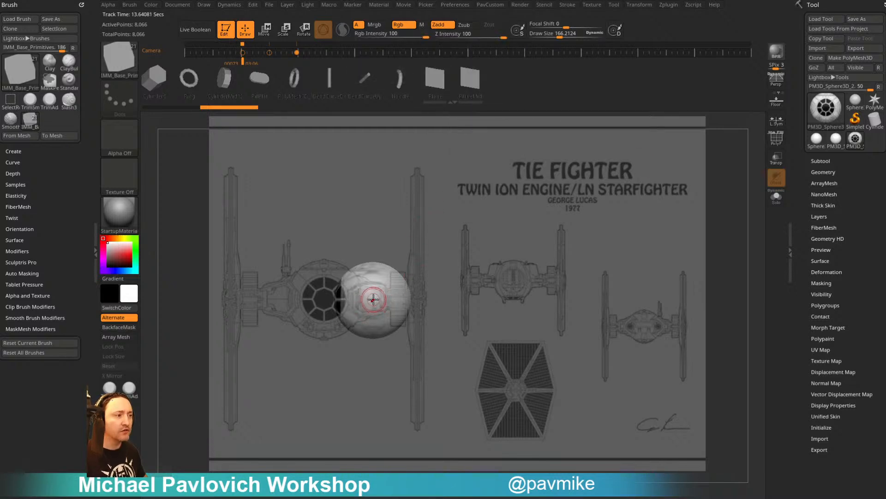
Insert a view-aligned cube from the sphere's centre and split the masked points into a separate subtool
mouse_move(374, 299)
mouse_down()
mouse_move(378, 345)
mouse_move(450, 336)
mouse_up()
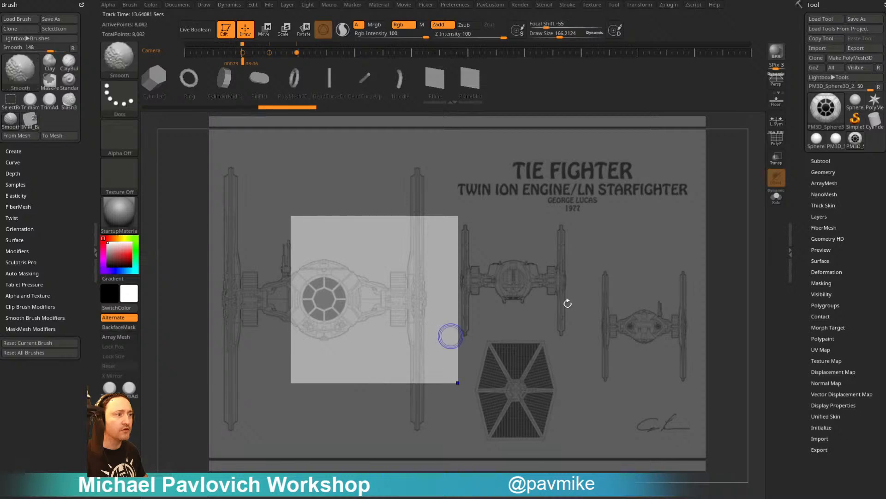
key(2)
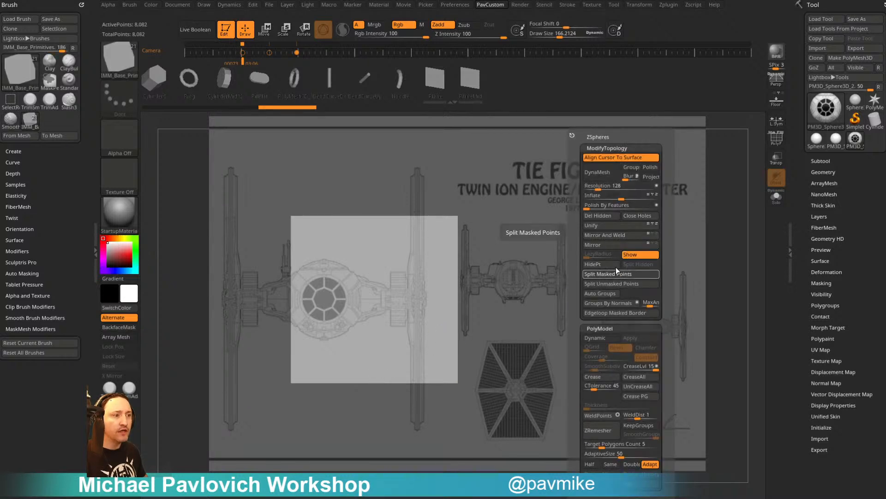
click(617, 270)
Position the mirrored cubes on both sides of the cockpit and turn on local symmetry
drag(611, 237, 586, 235)
key(w)
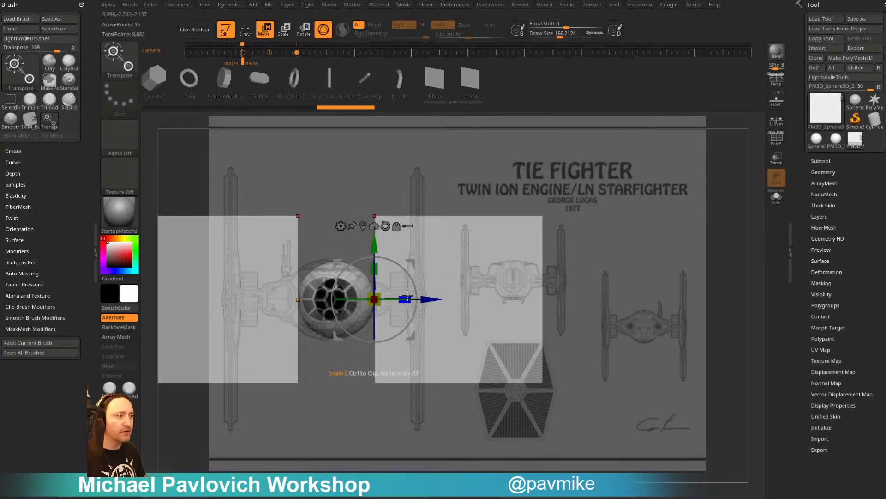
drag(325, 335, 309, 315)
key(ctrl+z)
click(777, 121)
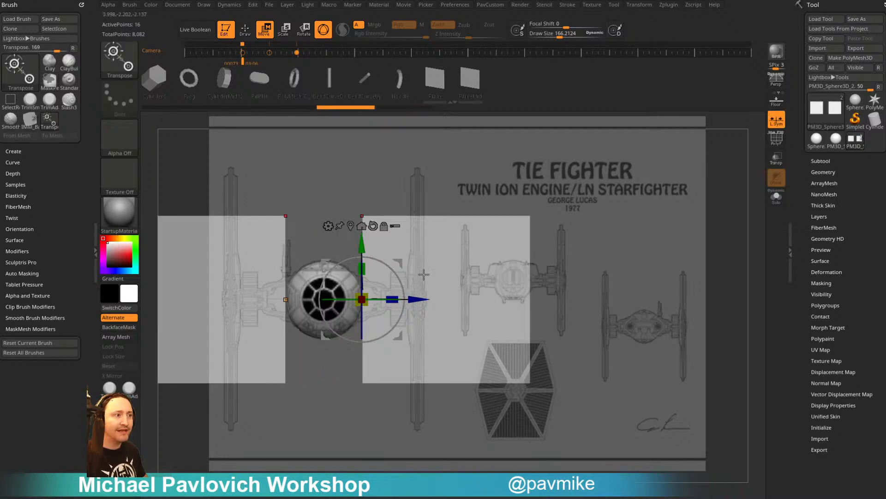
Scale the two cubes narrower and taller and nudge them to match the wings in the front-view drawing
drag(396, 299, 459, 300)
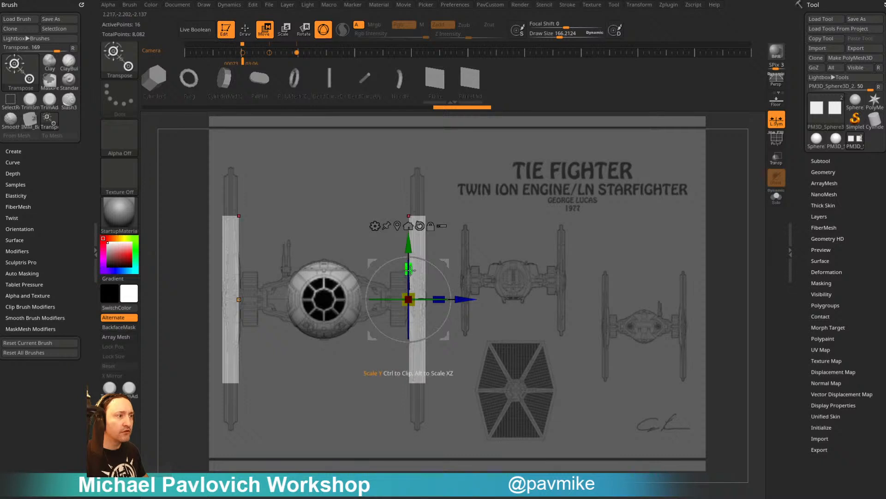
drag(409, 269, 394, 194)
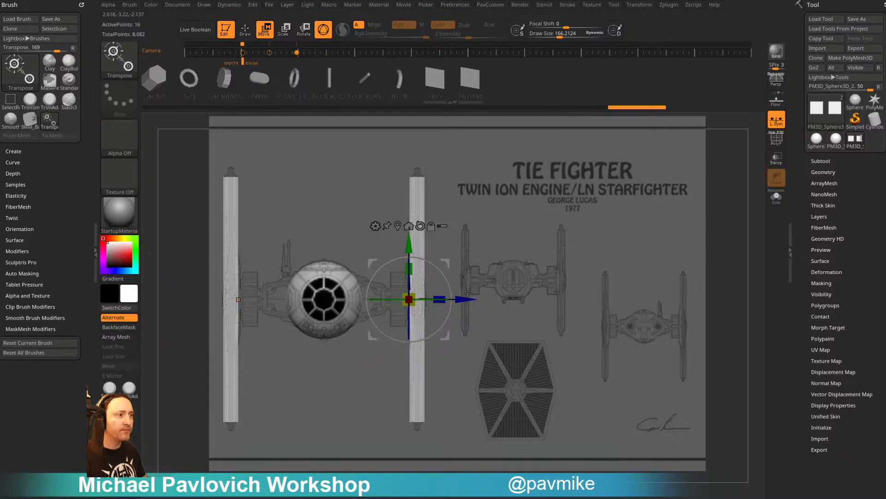
drag(471, 300, 472, 300)
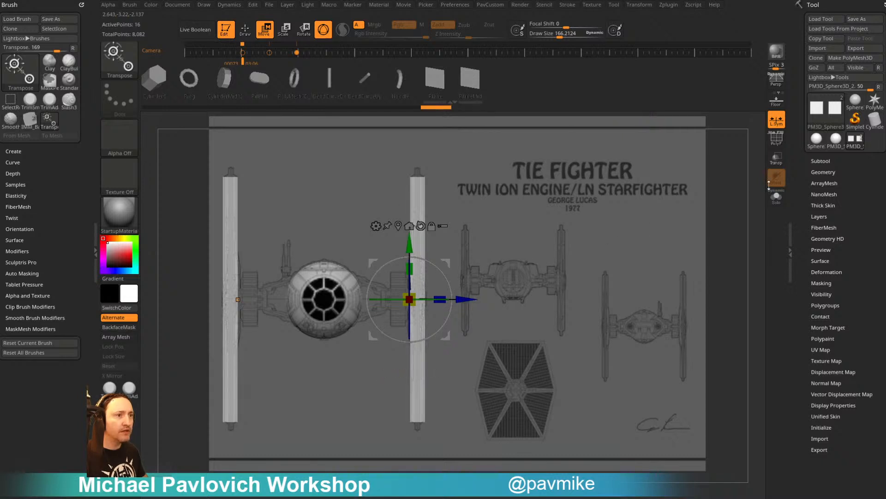
Display the polyframe on the wing blocks and apply the SkinShade4 material
key(shift+f)
click(121, 215)
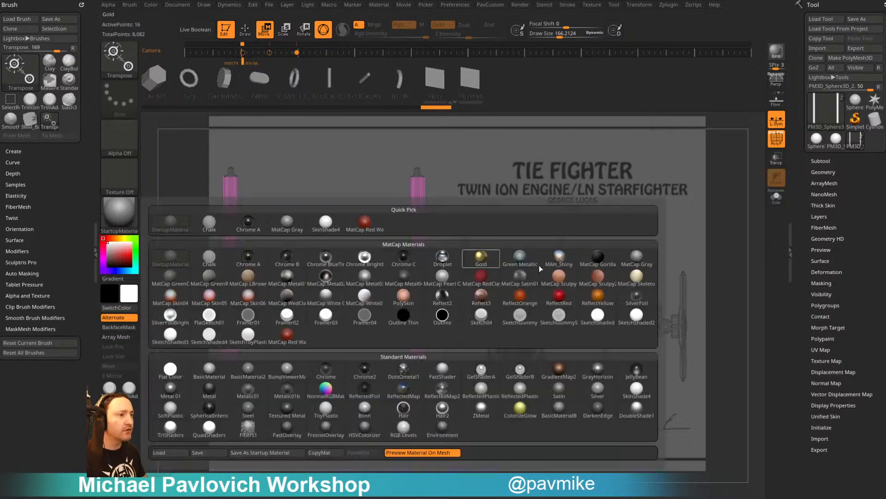
click(121, 215)
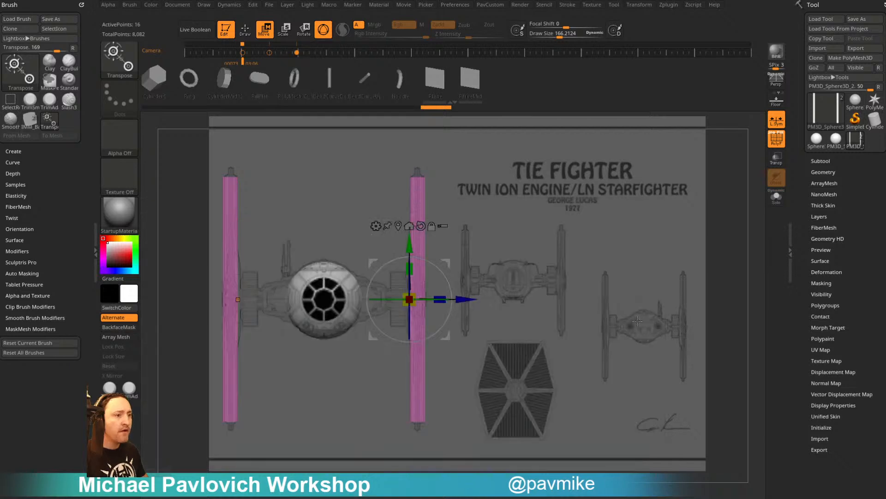
click(119, 215)
click(636, 387)
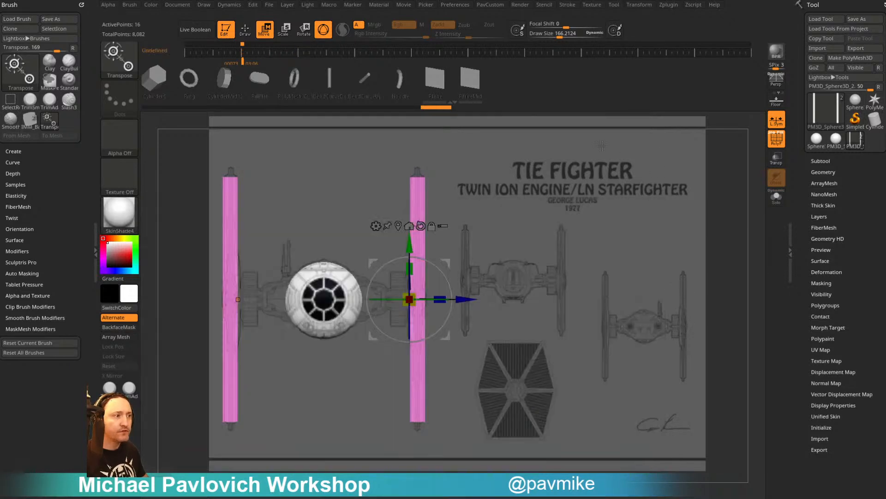
Use ZModeler's edge Insert with Multiple EdgeLoops to divide both wing blocks lengthwise, forming a narrow centre strip
key(b)
key(z)
key(m)
key(space)
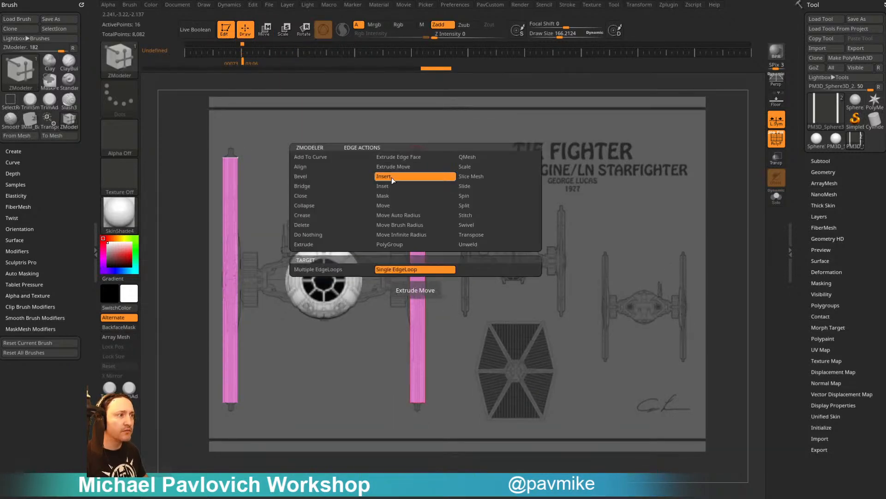
click(353, 271)
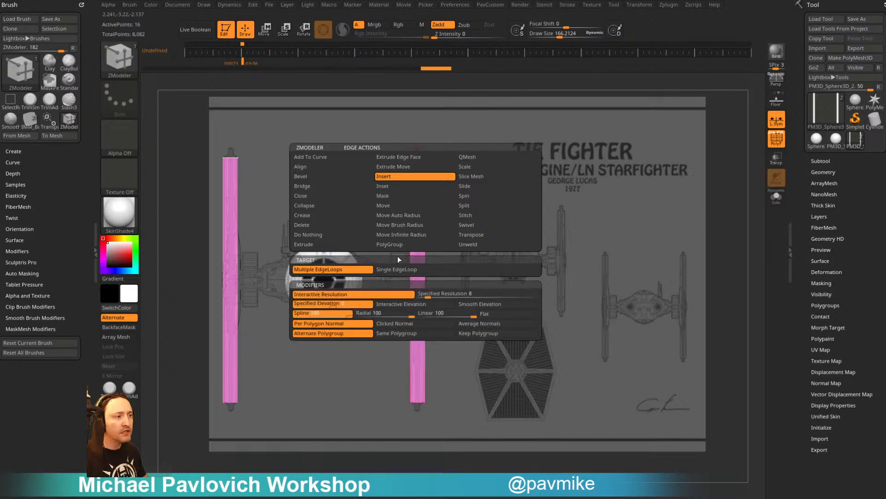
click(418, 161)
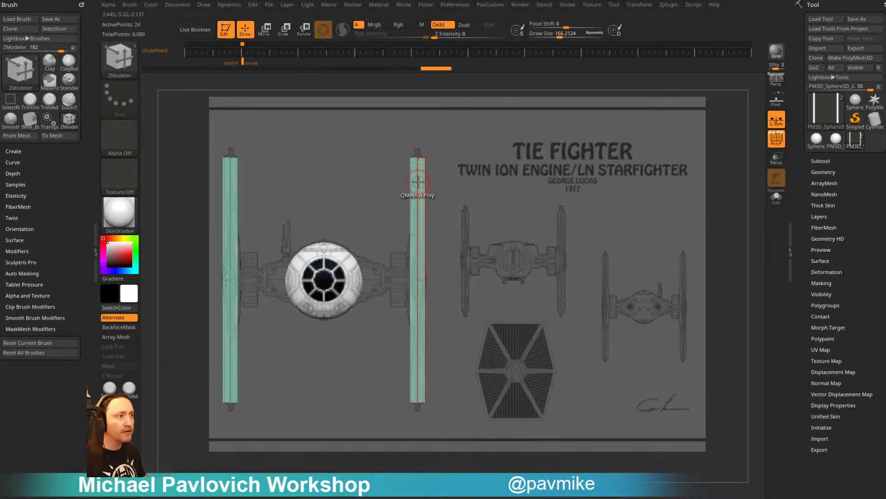
key(space)
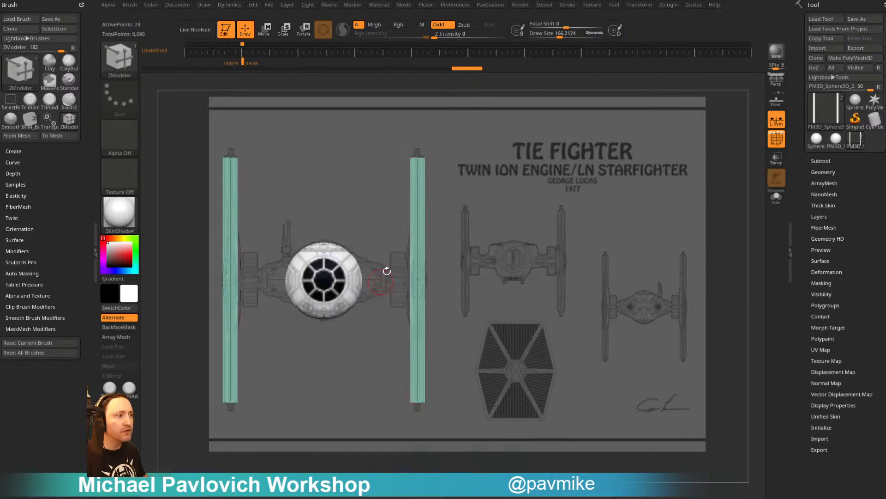
click(417, 210)
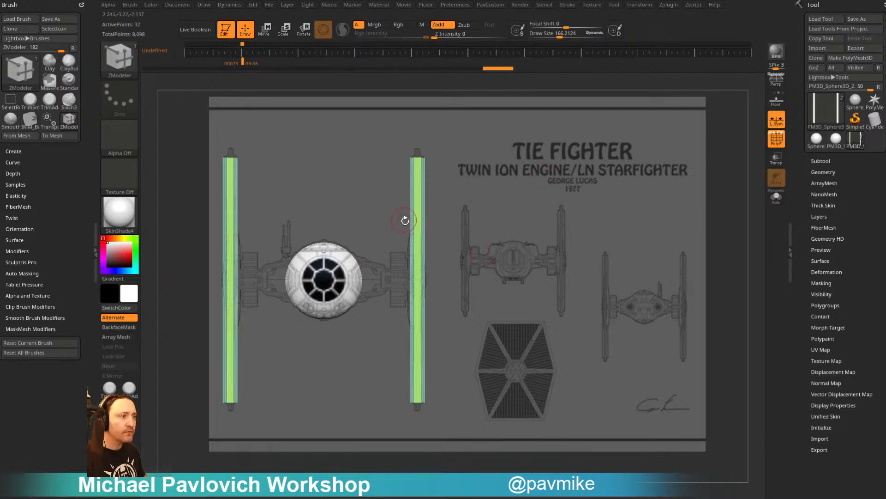
Mirror and weld the wing blocks vertically and activate symmetry across the Y axis
key(shift)
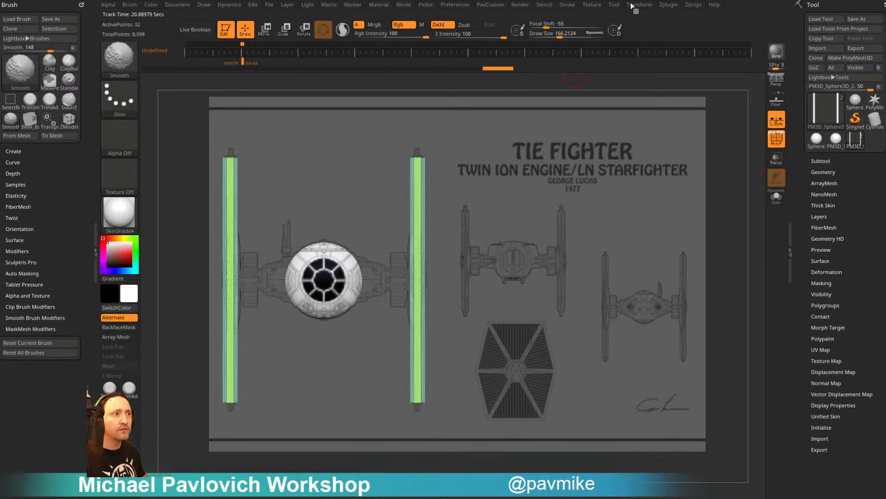
key(2)
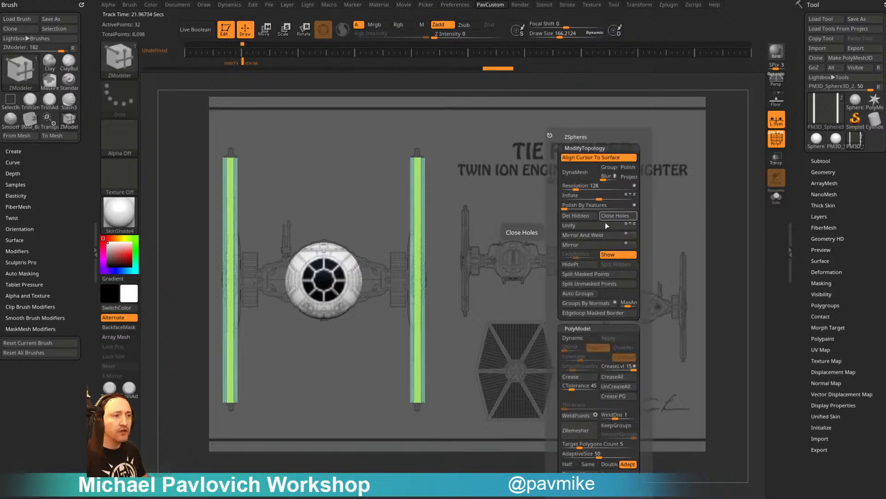
click(628, 234)
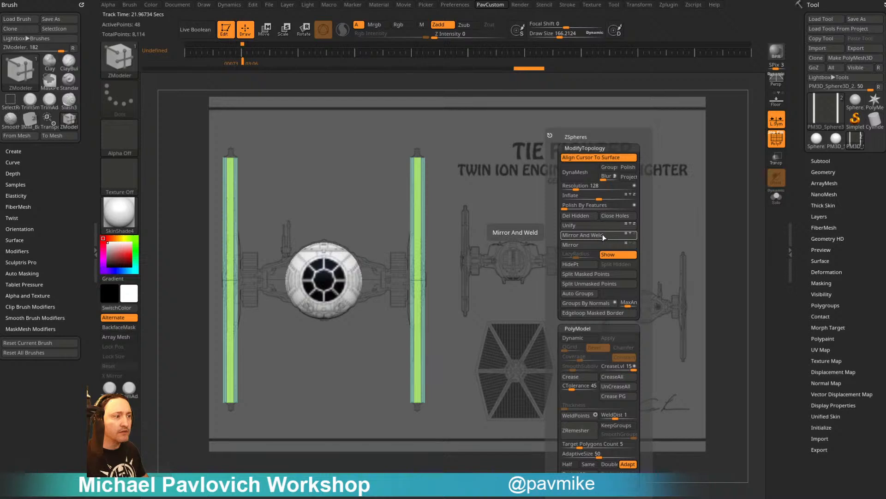
click(639, 5)
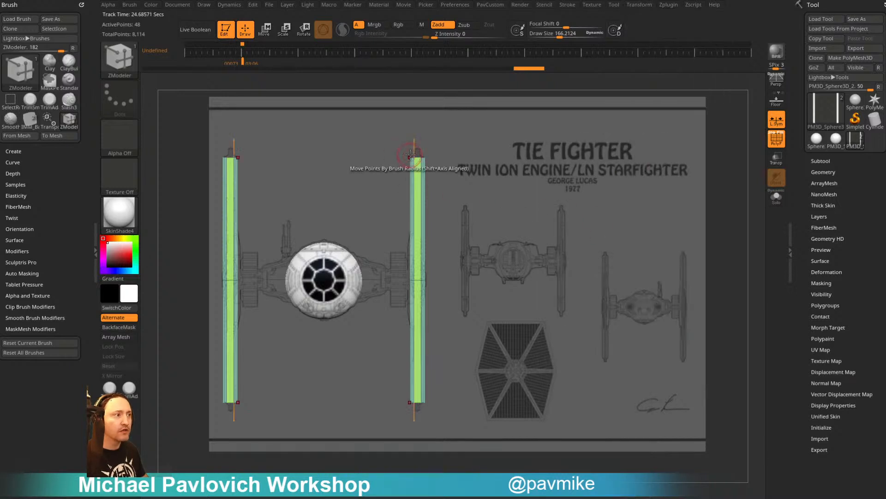
Extrude the end faces of the wing blocks' centre strips outward to the drawn wing tips and clear the mask
key(ctrl)
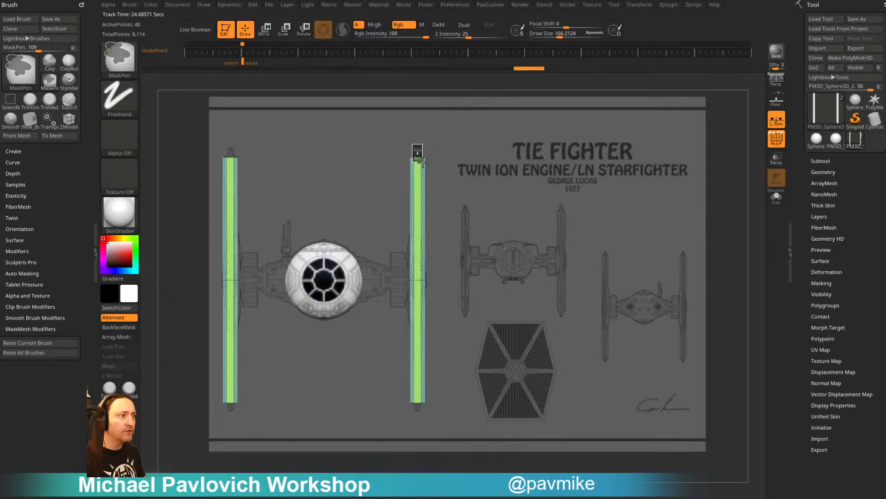
key(w)
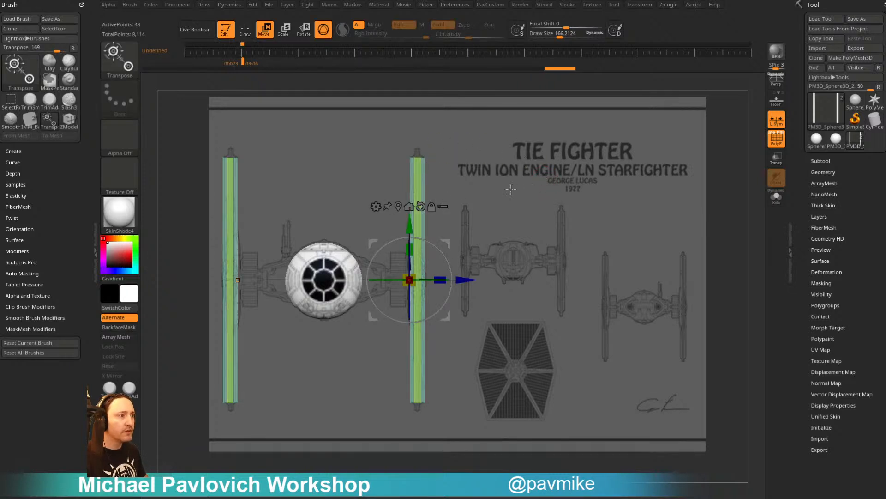
click(417, 157)
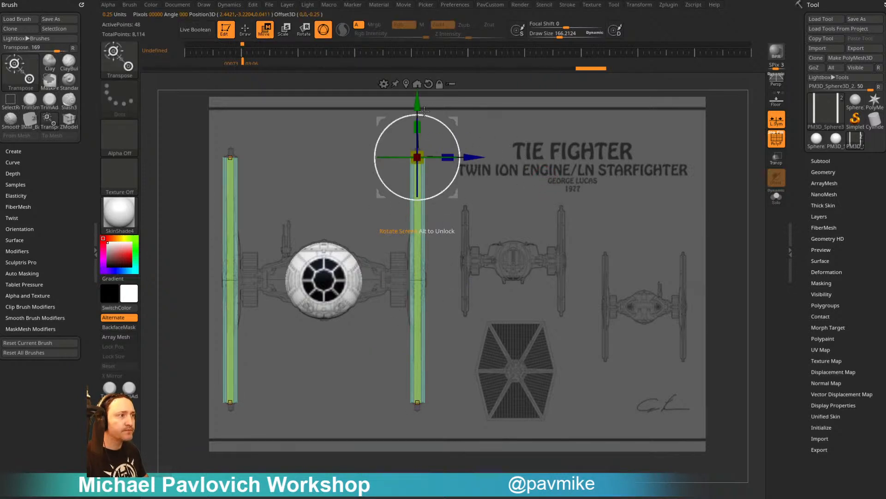
key(ctrl)
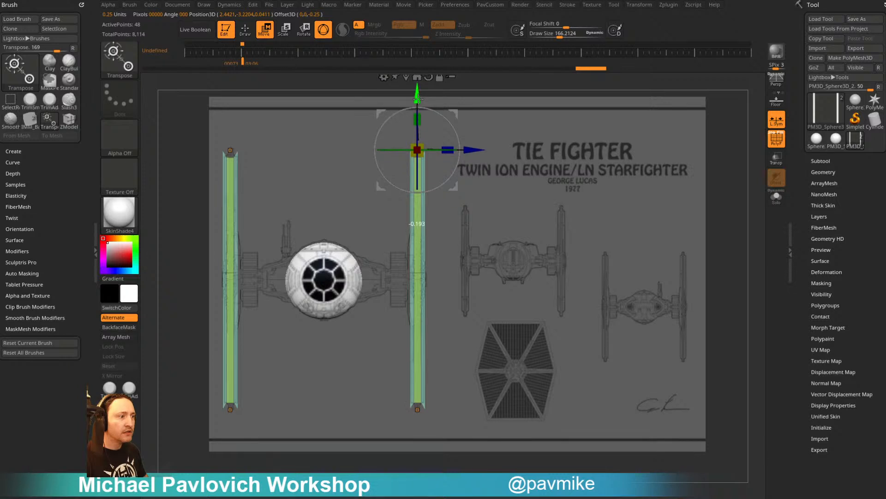
key(ctrl)
mouse_move(417, 97)
mouse_down()
mouse_move(417, 105)
mouse_move(417, 96)
mouse_up()
mouse_move(593, 217)
ctrl+mouse_down()
mouse_move(608, 234)
mouse_move(607, 213)
mouse_move(625, 199)
ctrl+mouse_up()
key(q)
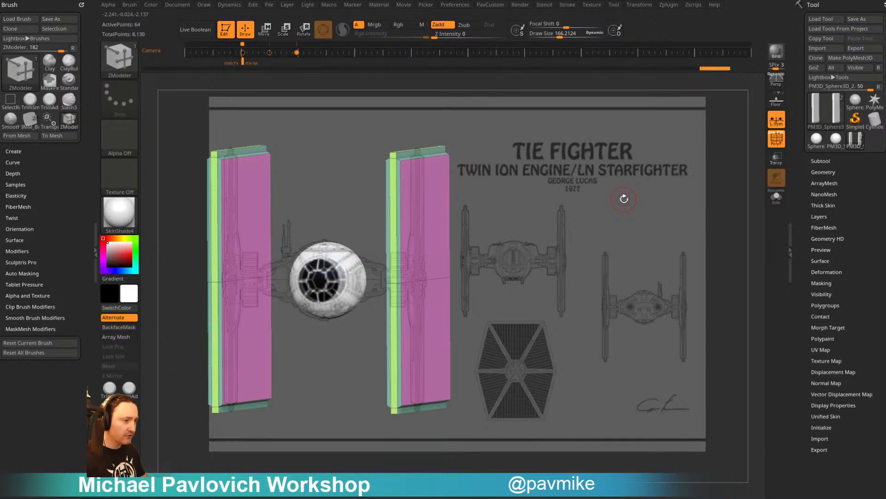
Align the wing's side view over the hexagonal wing drawing, store a camera keyframe for it and hide the movie timeline
drag(624, 199, 598, 239)
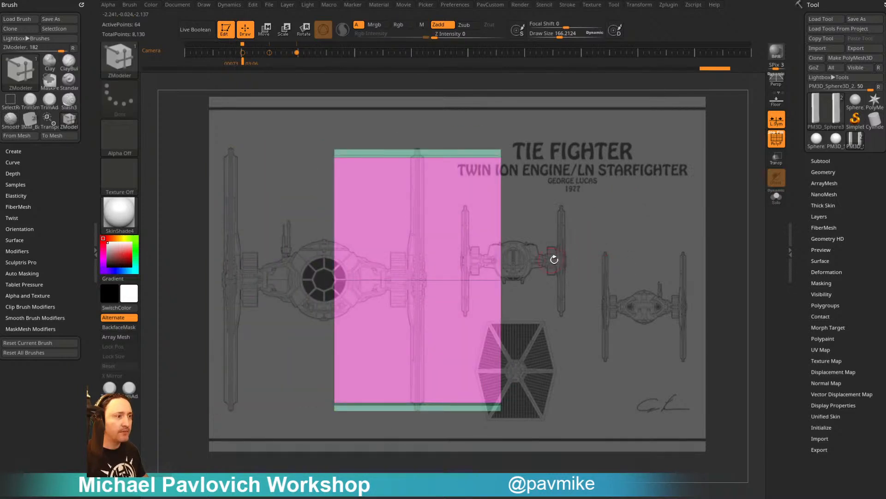
drag(554, 259, 654, 323)
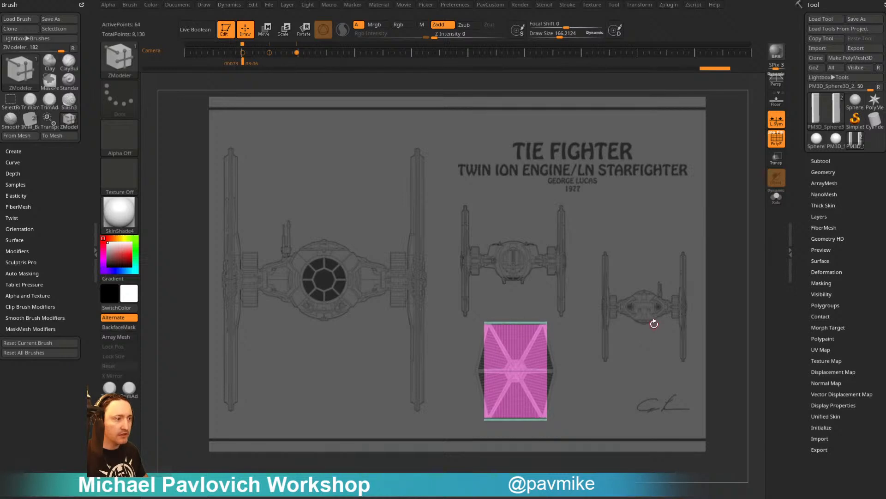
click(322, 51)
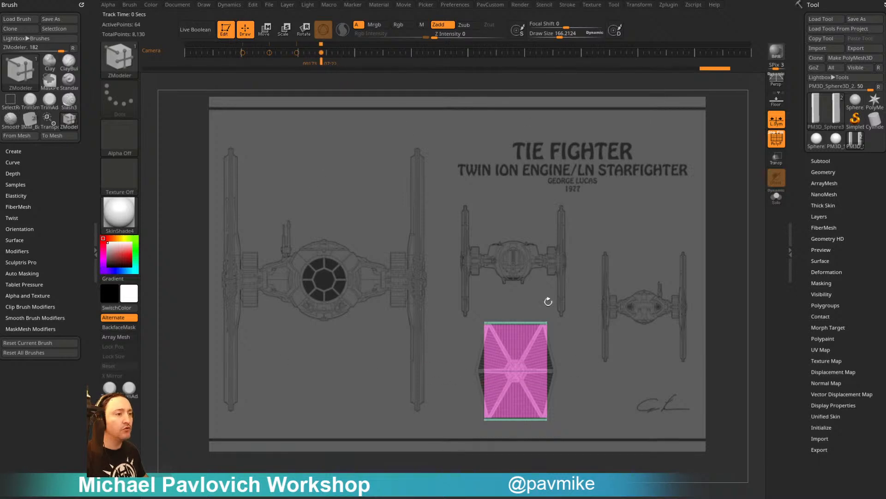
click(406, 5)
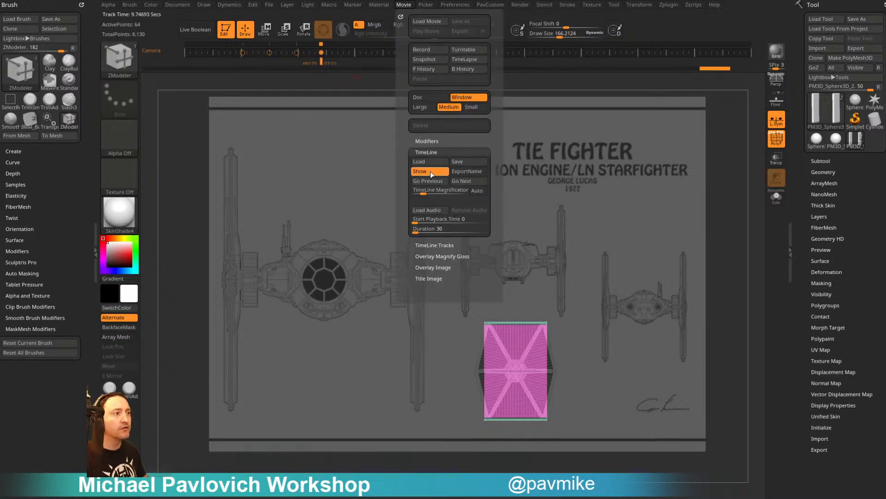
click(429, 173)
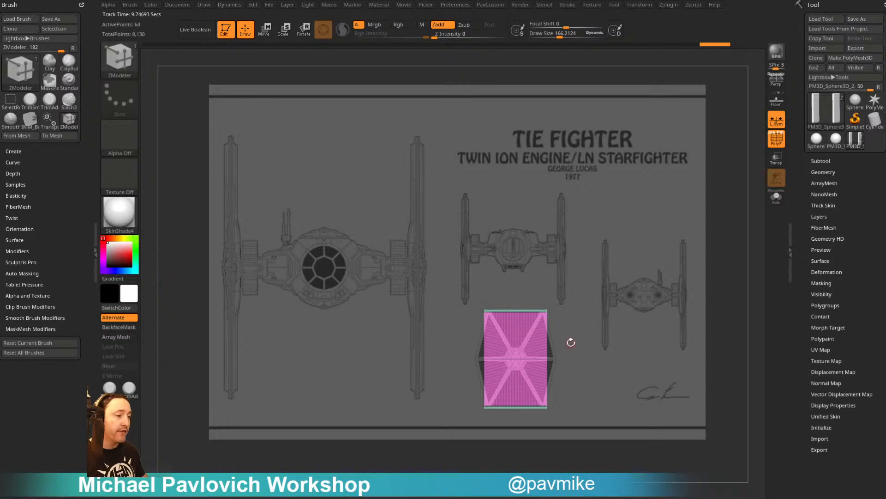
Invert the mask, widen the wings' middle to the drawn hexagonal outline in side view, and clear the mask
ctrl+click(570, 304)
key(w)
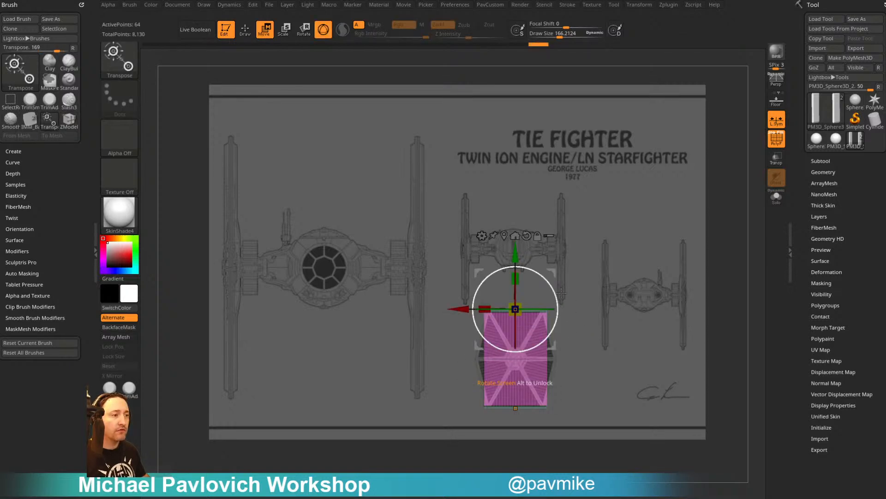
click(520, 237)
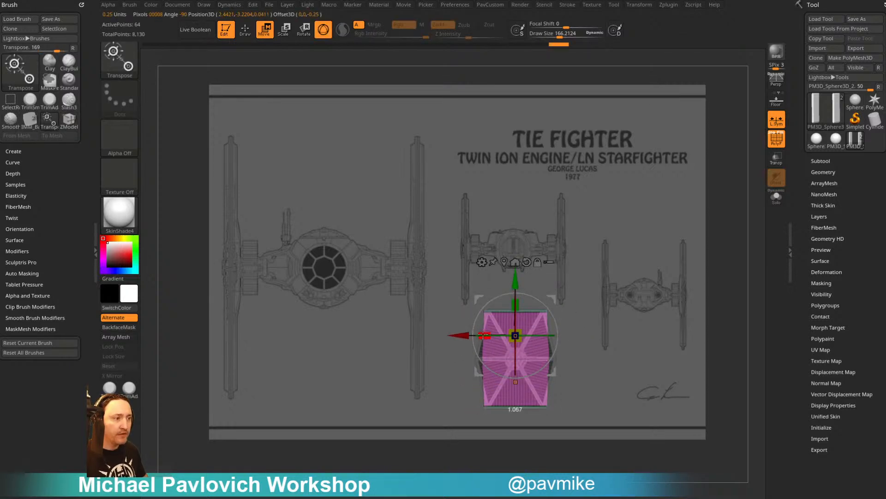
drag(484, 335, 471, 337)
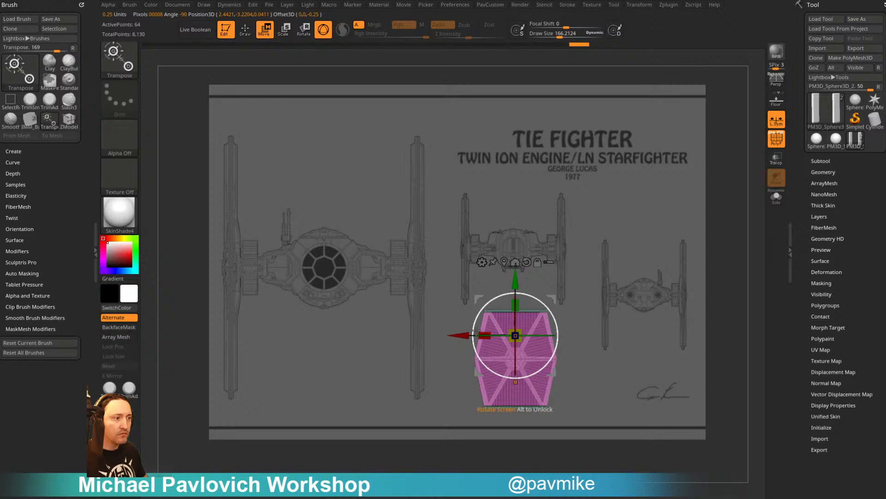
mouse_move(593, 260)
ctrl+mouse_down()
mouse_move(604, 291)
mouse_move(545, 296)
mouse_move(474, 323)
mouse_move(491, 334)
mouse_move(600, 277)
mouse_move(463, 311)
ctrl+mouse_up()
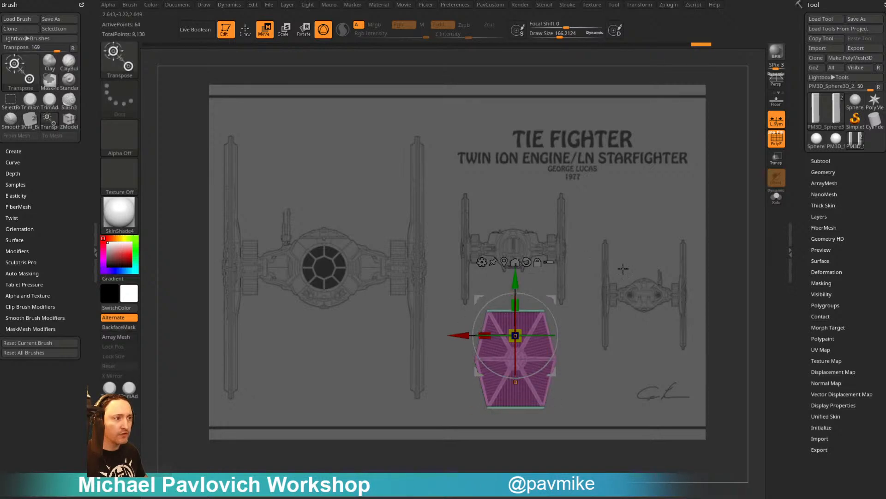
key(q)
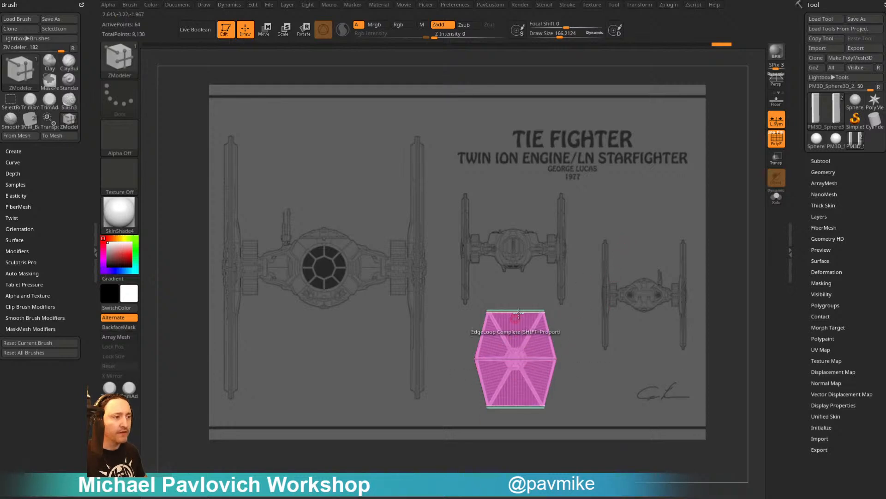
Step through the stored camera views to check the reshaped wings against the hexagonal wing drawing
mouse_move(623, 261)
mouse_down()
mouse_move(656, 275)
mouse_move(638, 276)
mouse_move(649, 281)
mouse_move(672, 281)
mouse_move(647, 285)
mouse_move(498, 226)
mouse_move(562, 249)
mouse_up()
key(1)
key(Right)
key(Right)
key(Right)
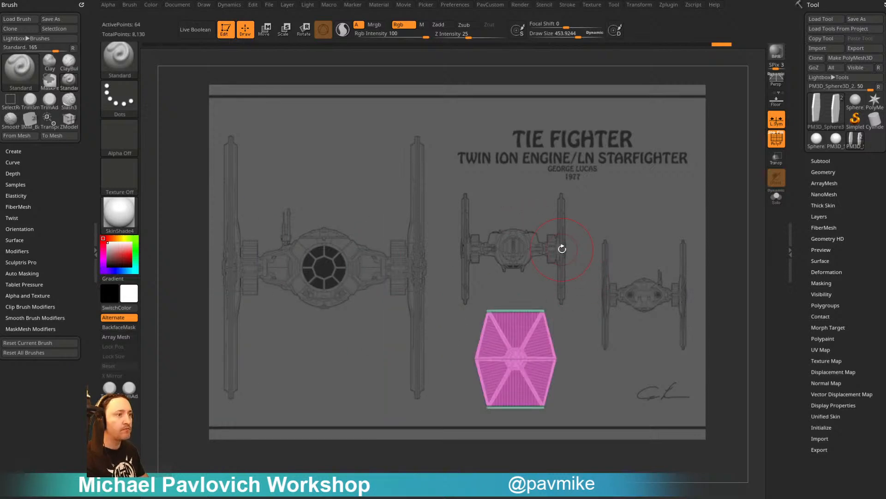
key(Right)
key(Left)
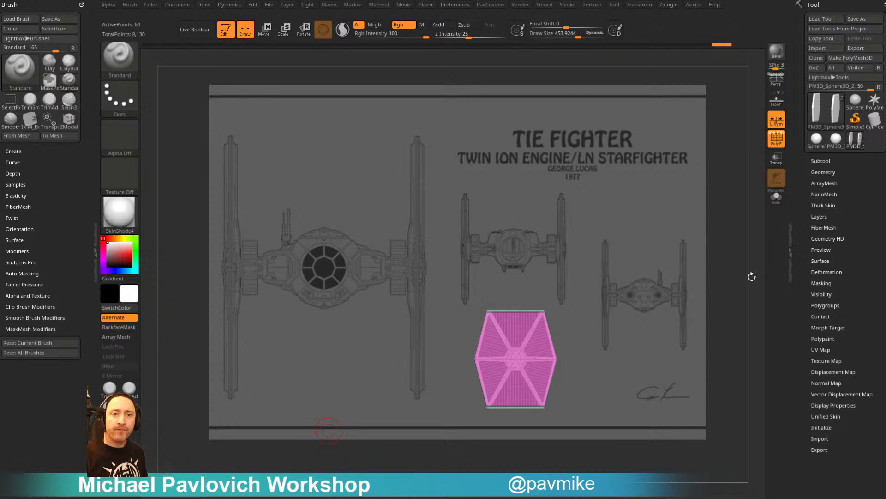
Align the front view by hand over the front drawing and compare it with the stored front and side camera views
mouse_move(566, 243)
shift+mouse_down()
mouse_move(628, 321)
mouse_move(611, 270)
mouse_move(568, 246)
mouse_move(627, 281)
mouse_move(681, 203)
mouse_move(655, 233)
mouse_move(636, 390)
shift+mouse_up()
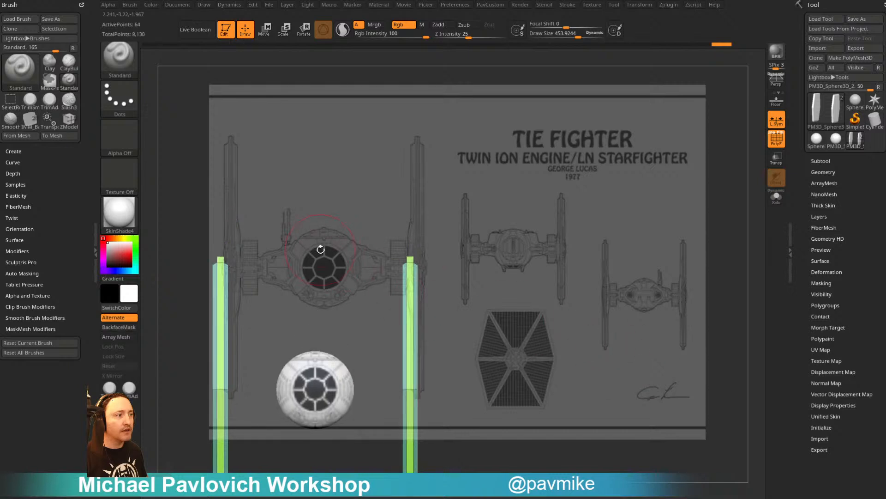
alt+drag(519, 316, 529, 196)
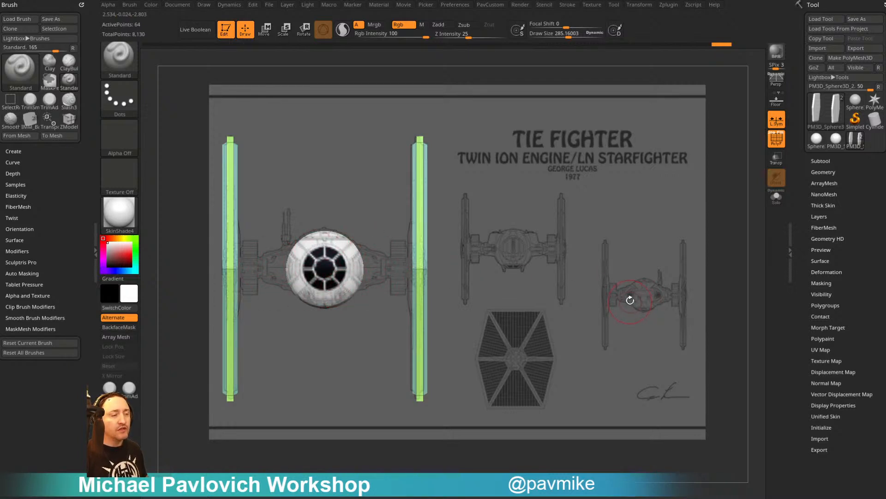
key(s)
mouse_move(463, 302)
mouse_down()
mouse_move(476, 297)
mouse_move(463, 301)
mouse_up()
key(s)
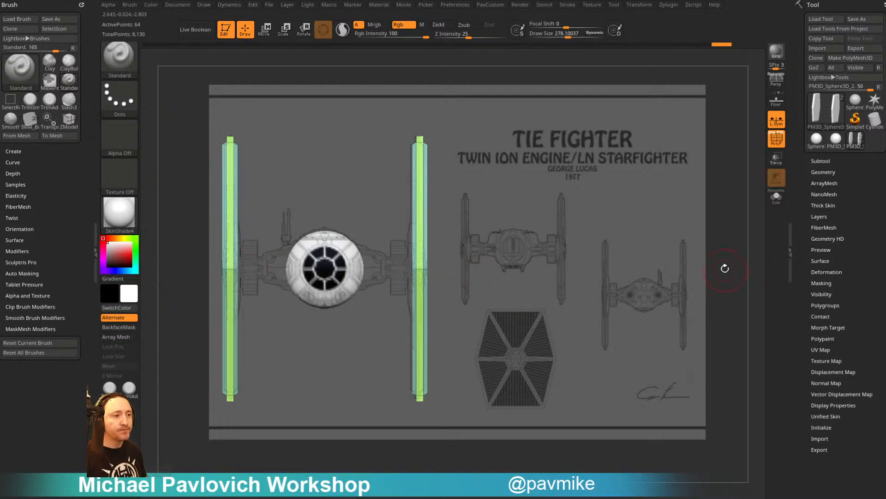
key(2)
key(3)
key(2)
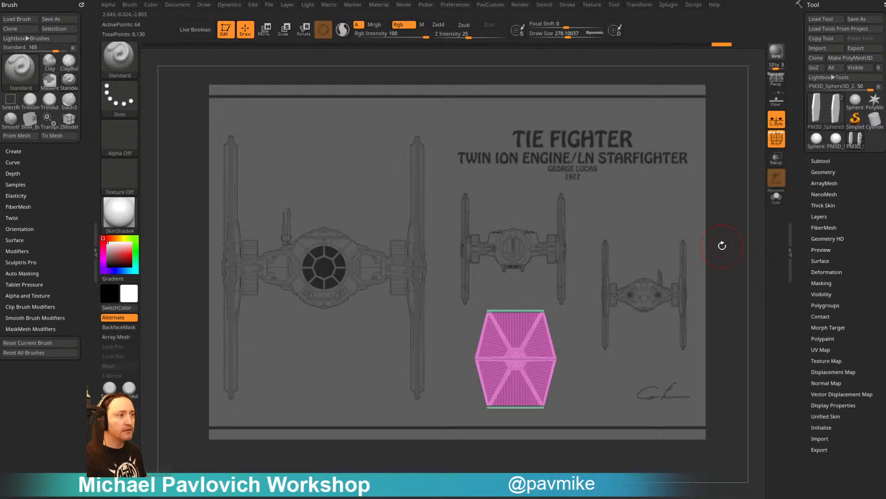
key(3)
key(1)
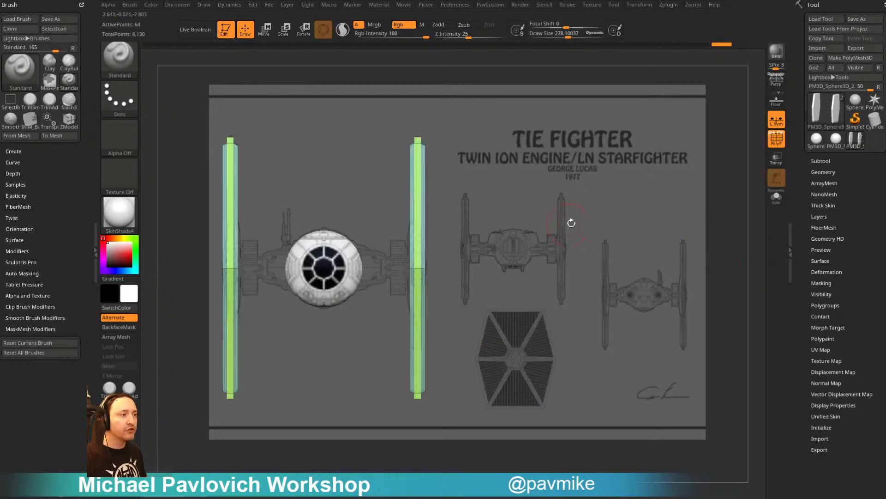
key(s)
drag(579, 284, 574, 284)
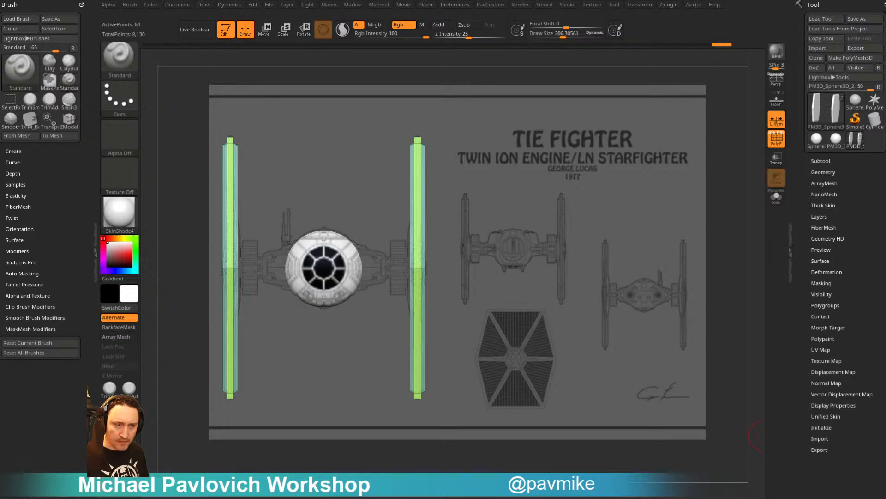
mouse_move(647, 498)
mouse_down()
mouse_move(522, 58)
mouse_move(646, 498)
mouse_up()
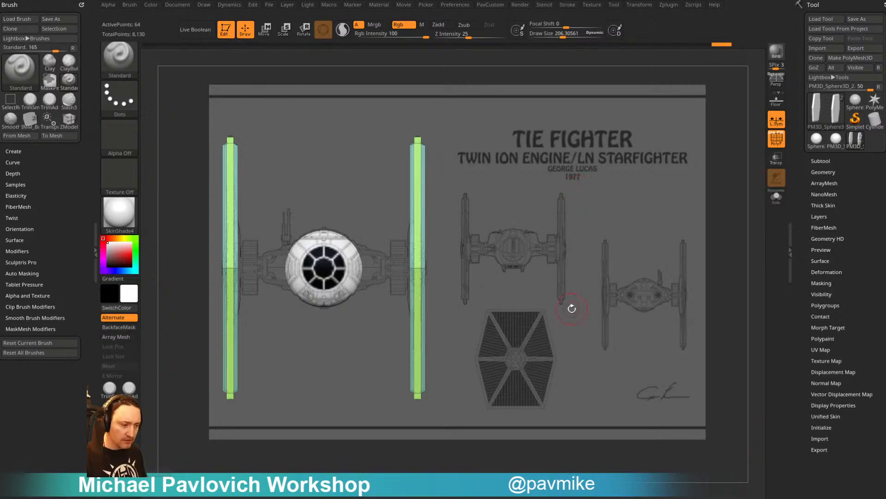
Clear the wing model from the canvas and draw a Cylinder3D primitive in Edit mode
drag(544, 210, 507, 231)
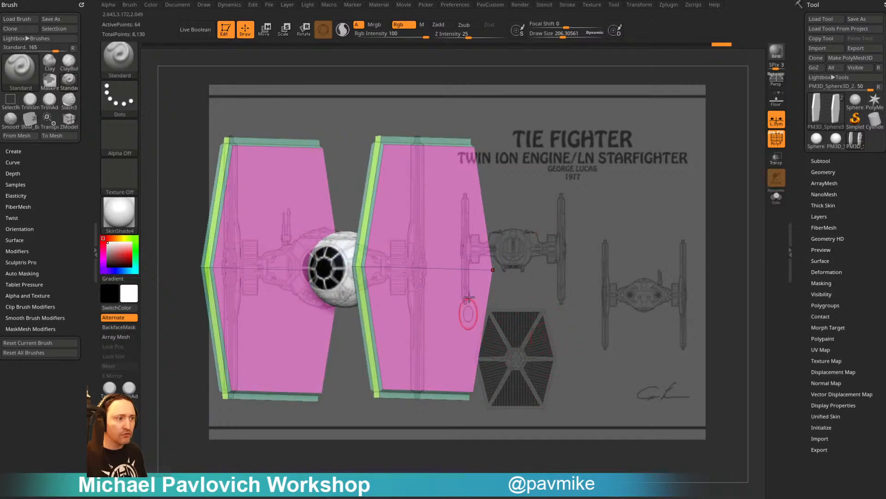
drag(468, 310, 574, 206)
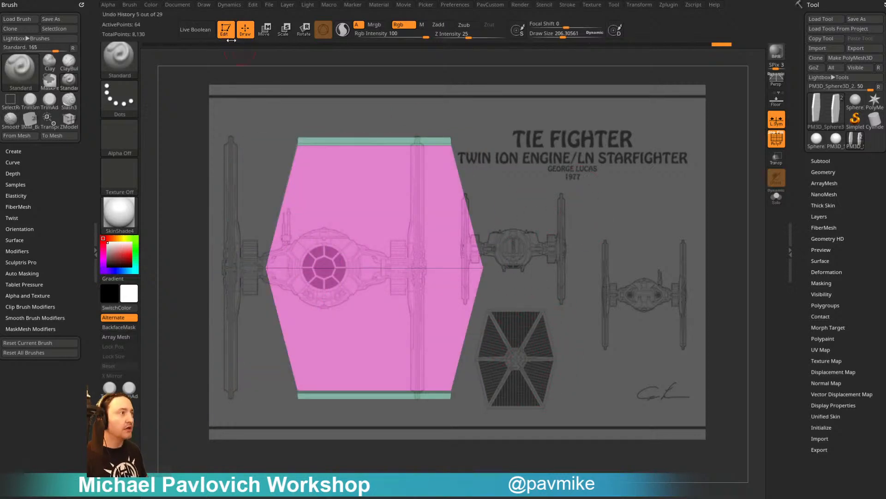
key(t)
click(160, 50)
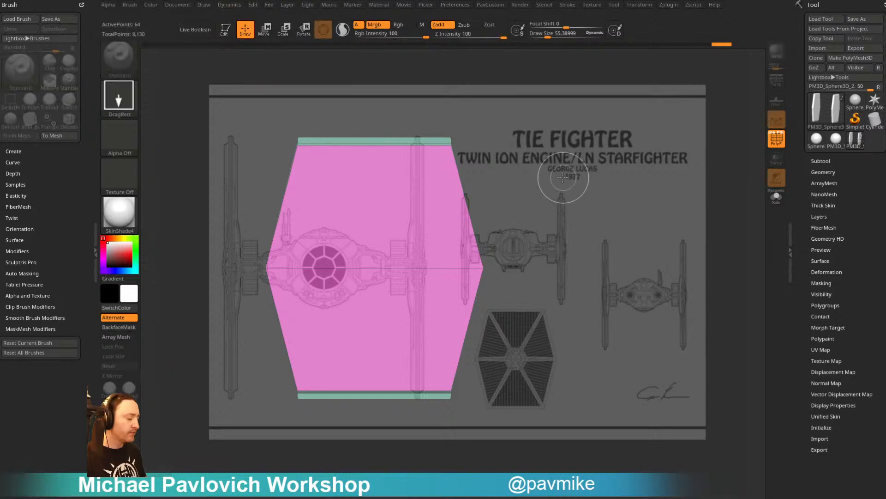
key(ctrl+n)
click(856, 118)
click(826, 108)
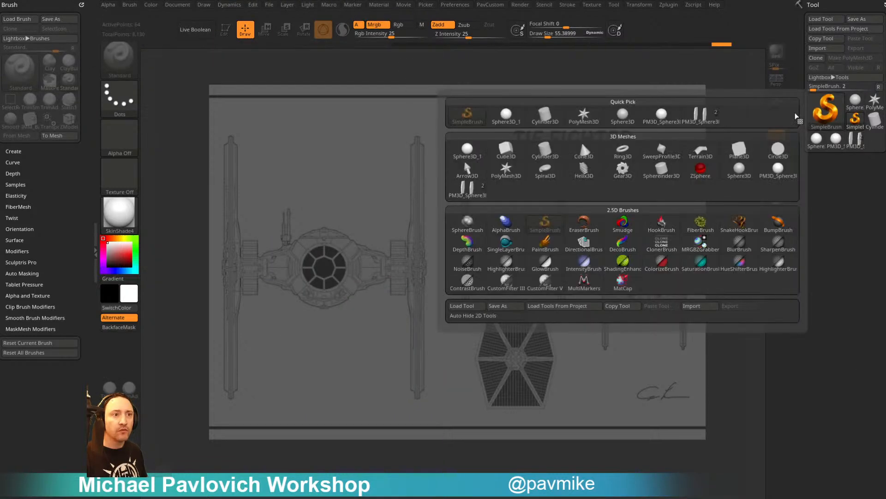
click(546, 150)
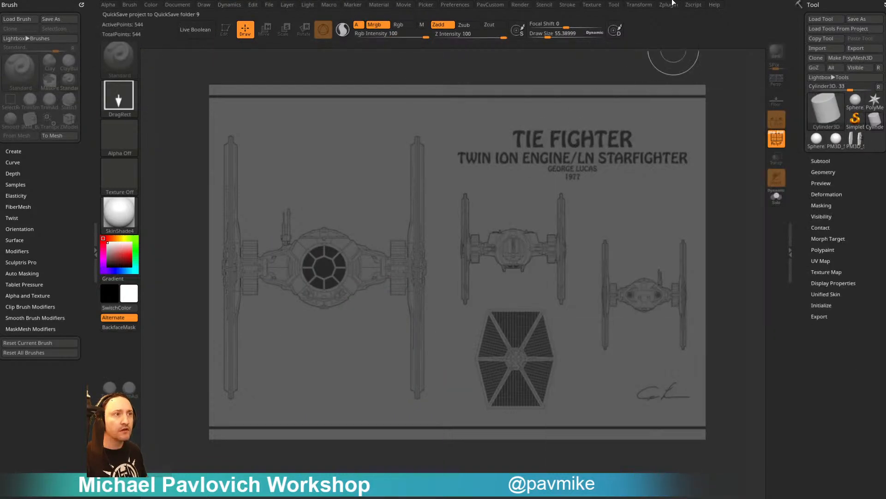
drag(469, 275, 526, 259)
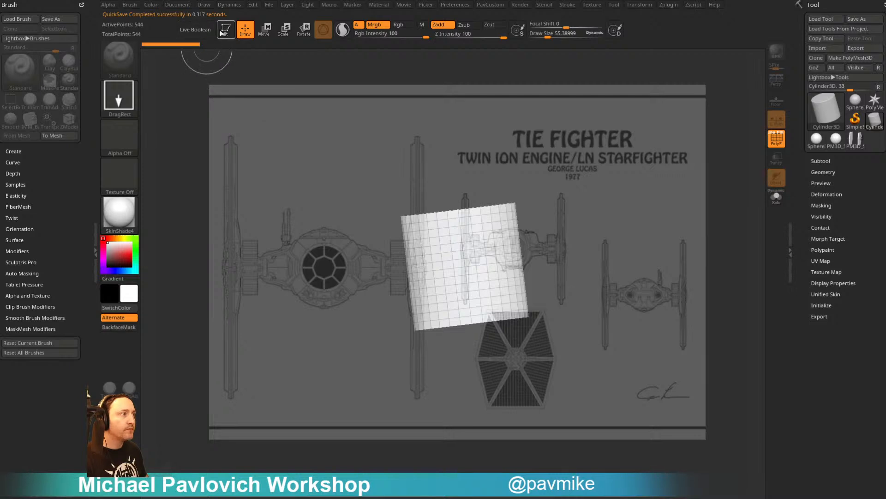
key(t)
Initialize the cylinder with HDivide 6 and VDivide 4 and view its hexagonal end face straight on
click(820, 305)
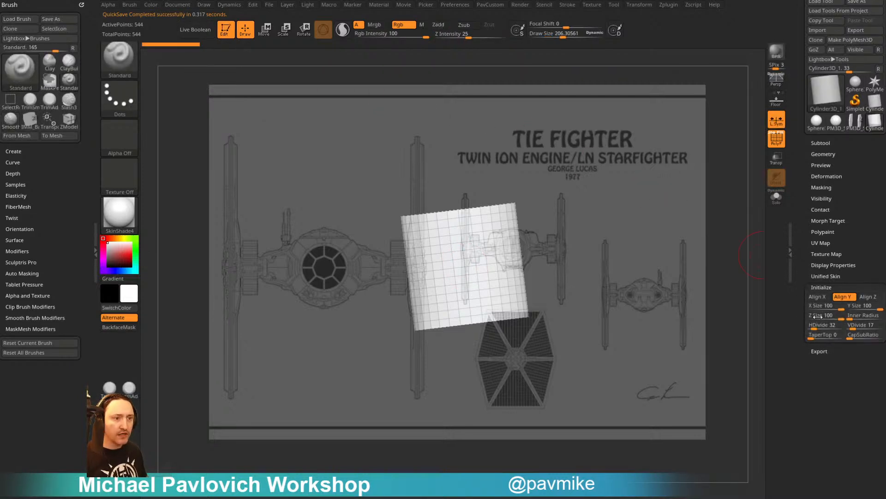
text(6)
key(Tab)
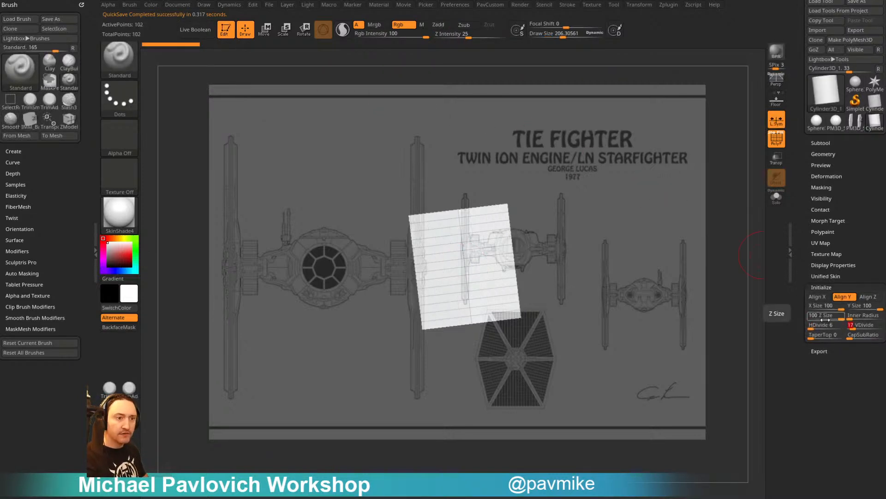
text(4)
key(Return)
shift+drag(595, 194, 566, 276)
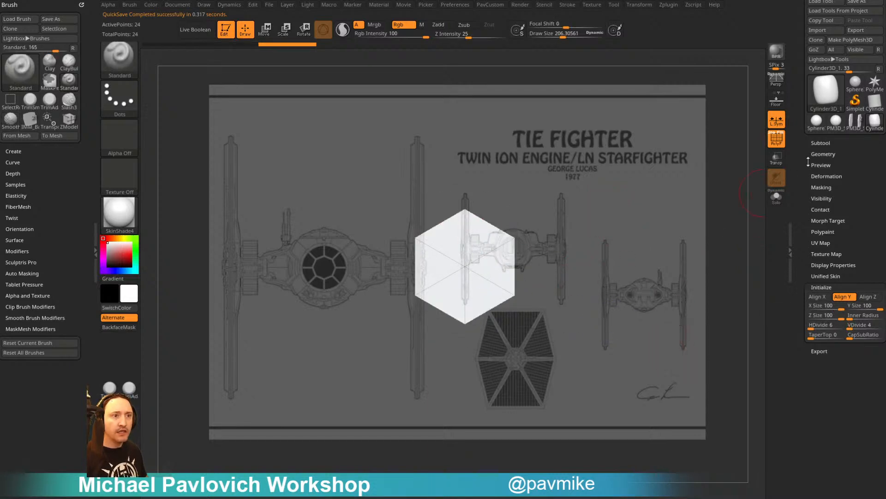
key(shift)
Convert the hexagonal cylinder to a PolyMesh3D and create a new InsertMesh brush from it
click(824, 154)
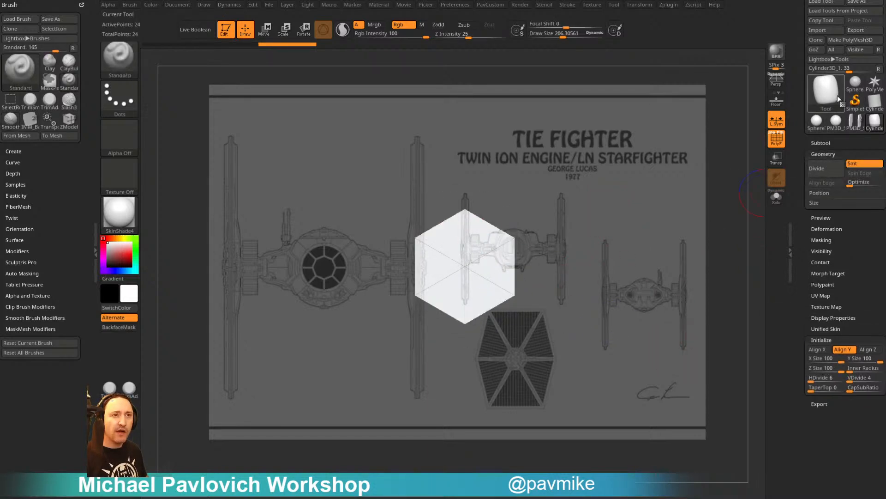
click(839, 41)
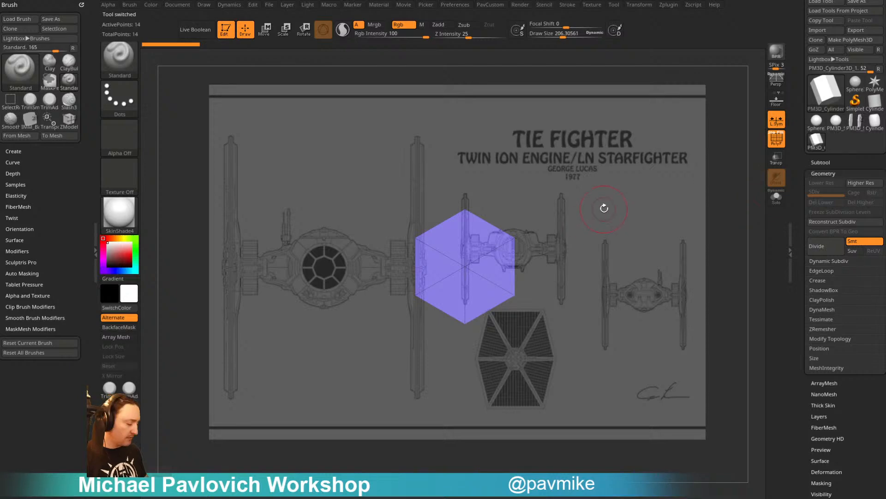
key(b)
click(387, 485)
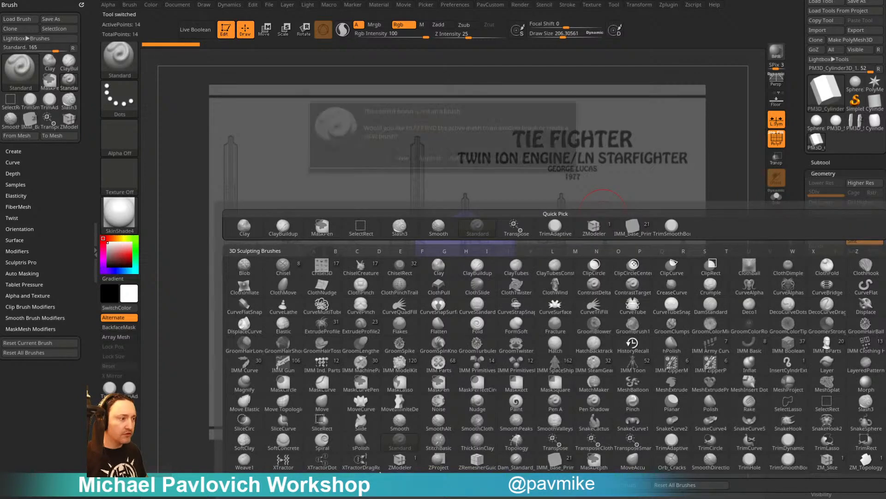
click(402, 157)
Return to the wing model and insert the hexagonal cylinder at the centre of the wing's outer face as a separate subtool
click(824, 139)
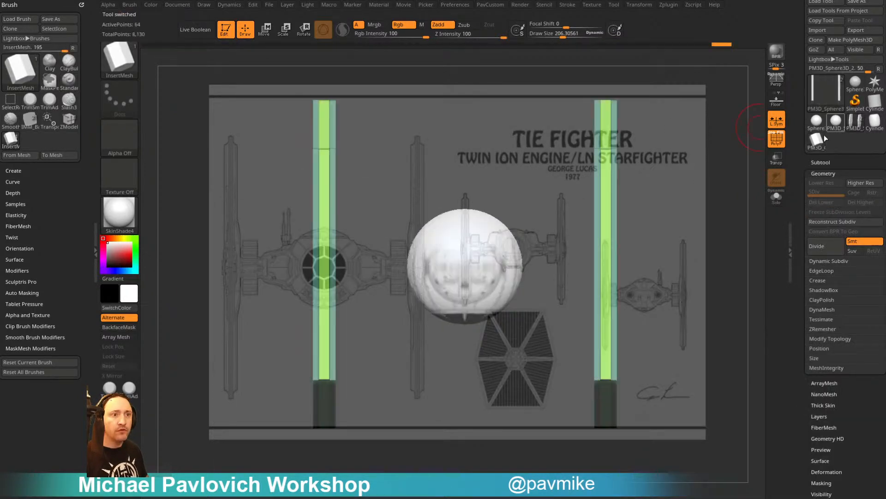
drag(678, 109, 687, 182)
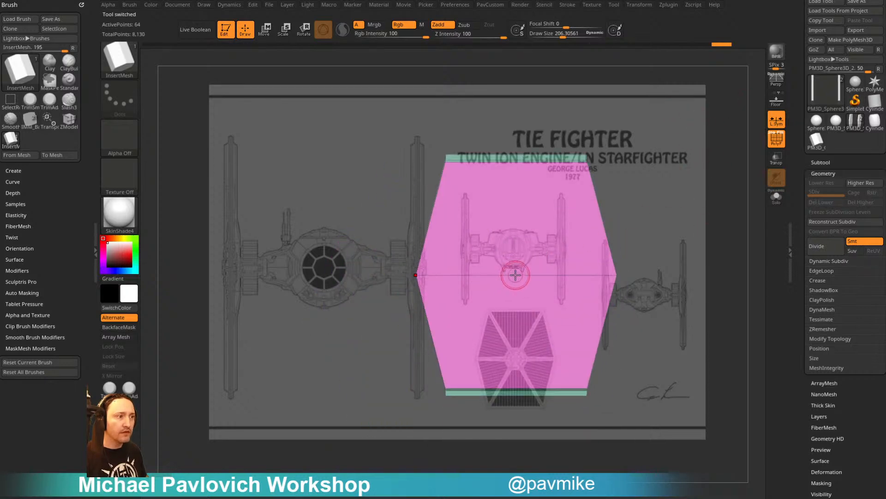
key(space)
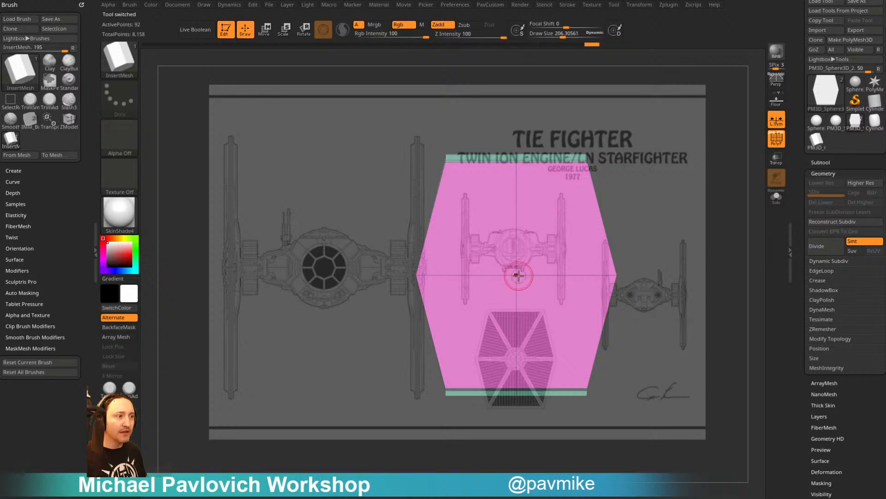
drag(516, 276, 517, 296)
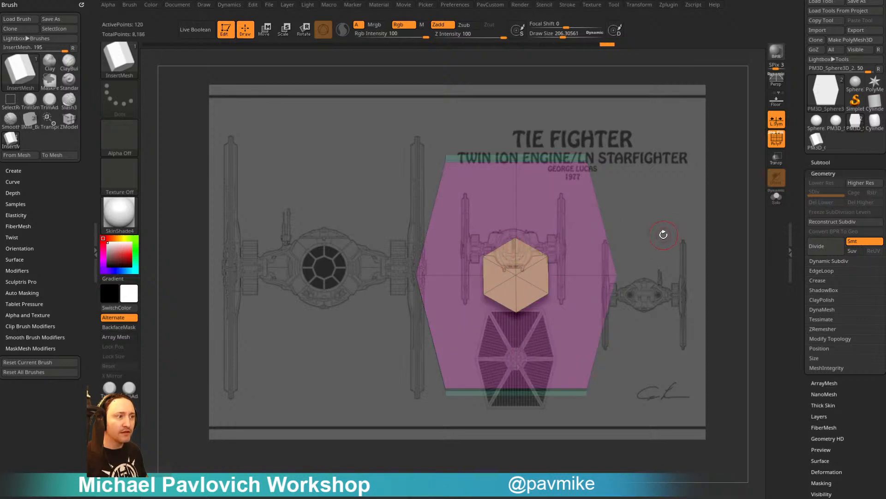
key(ctrl+z)
drag(515, 276, 517, 309)
key(space)
click(676, 274)
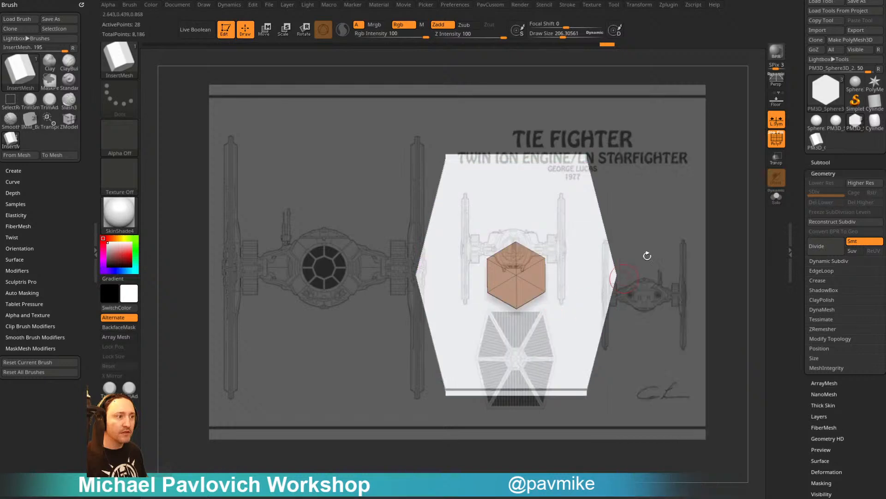
Recall the stored wing side view and rotate the inserted hexagonal cylinders against the drawn wing hub
key(Left)
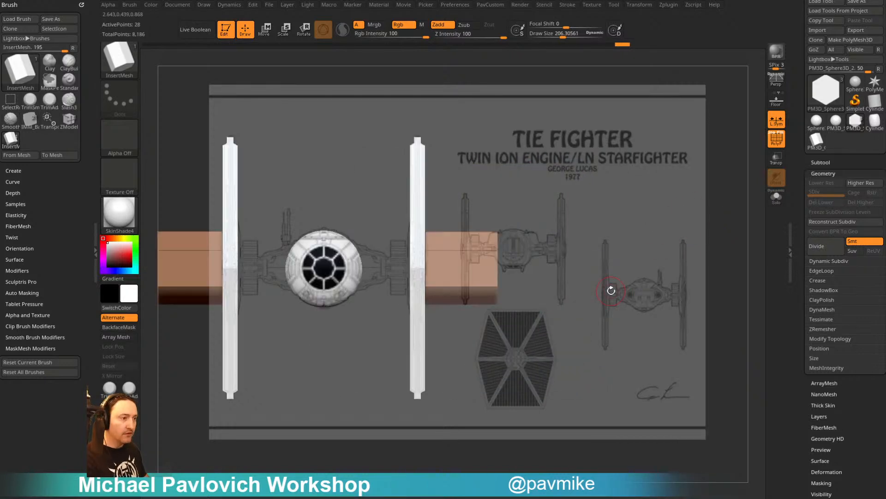
key(Right)
key(Right)
key(Right)
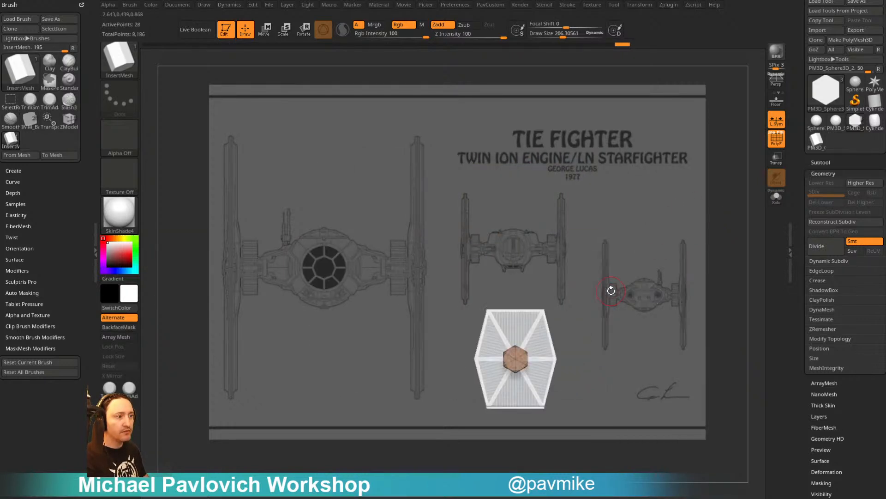
key(e)
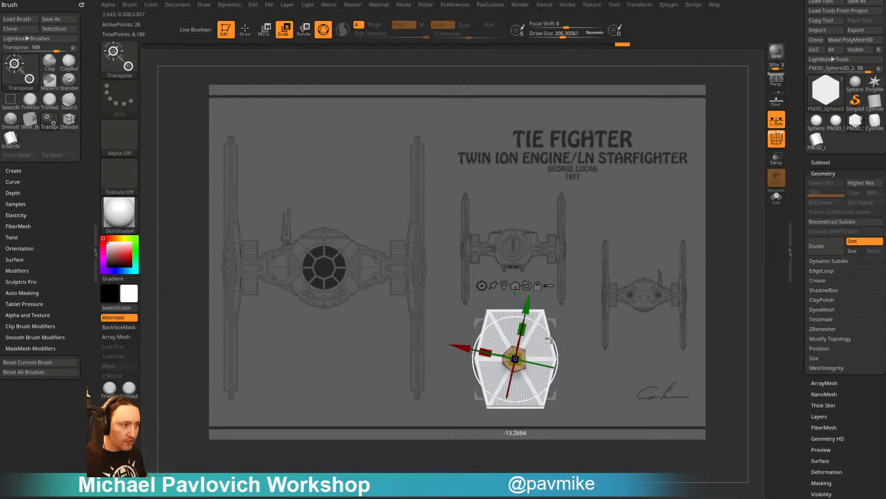
drag(554, 339, 555, 348)
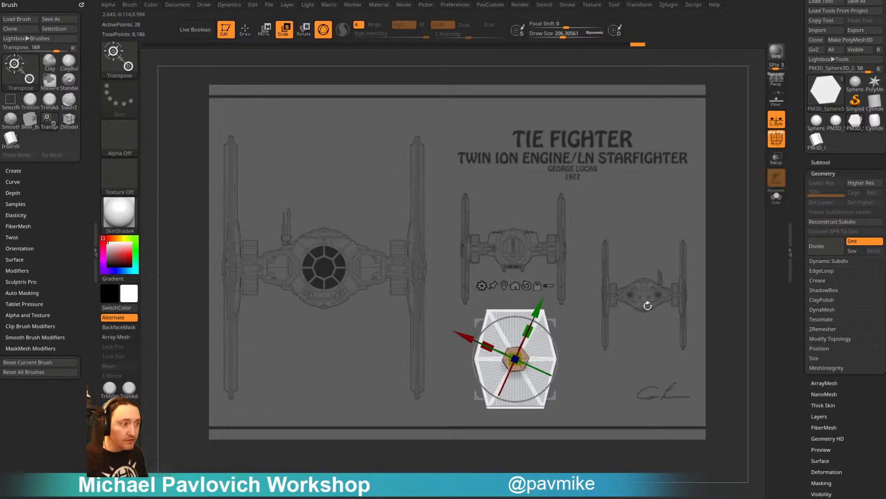
Rotate the hexagonal cylinders into line with the wing's corners and flatten them along their axis into thin hub plates
drag(547, 333, 555, 430)
key(q)
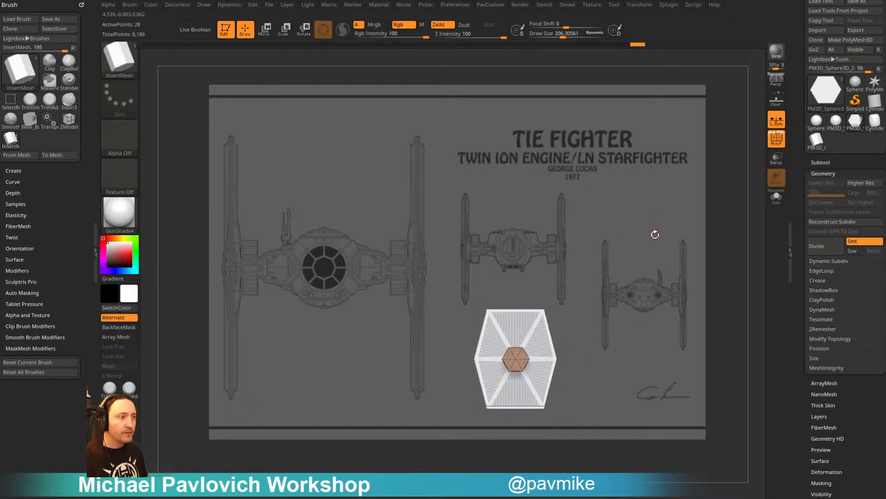
shift+drag(630, 241, 531, 252)
key(w)
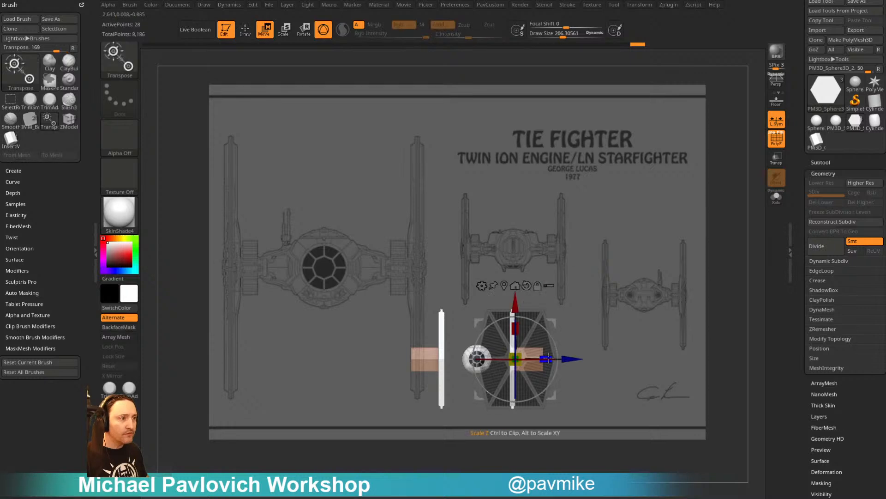
drag(547, 356, 520, 360)
key(ctrl+z)
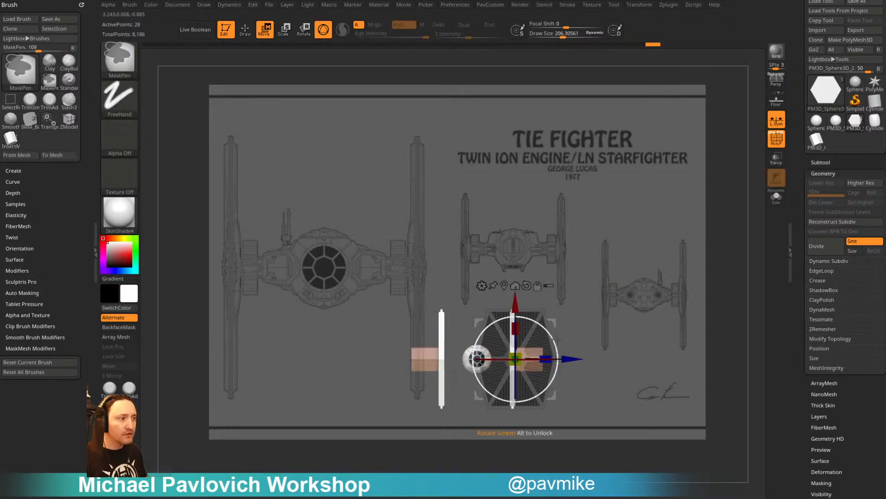
drag(546, 356, 498, 364)
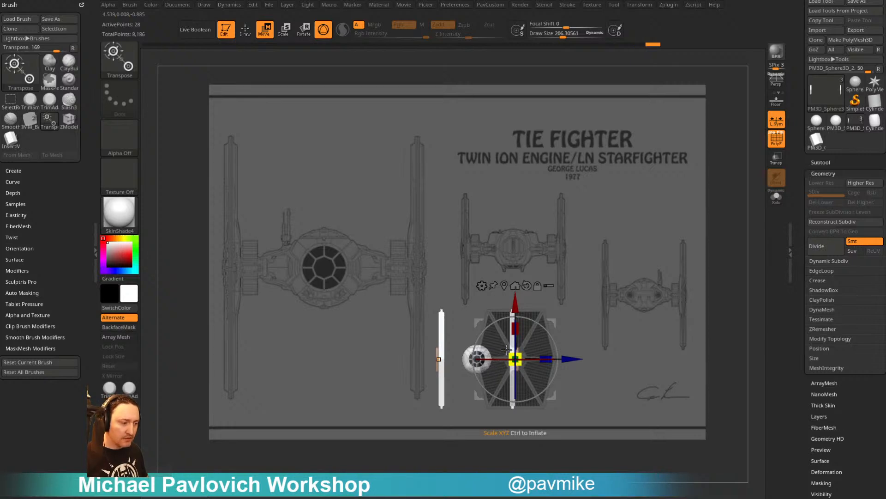
Duplicate the thin hexagonal hubs toward the inner faces of the wings and split the copies into a separate subtool
click(570, 358)
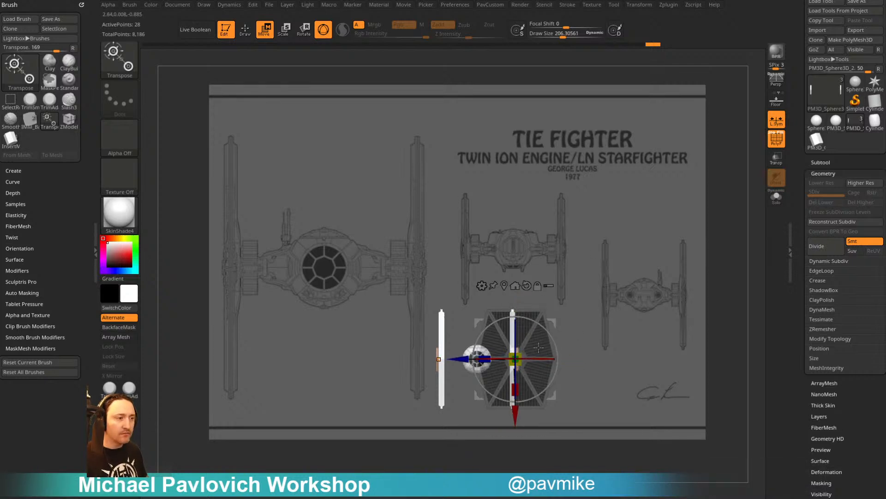
ctrl+drag(463, 359, 455, 362)
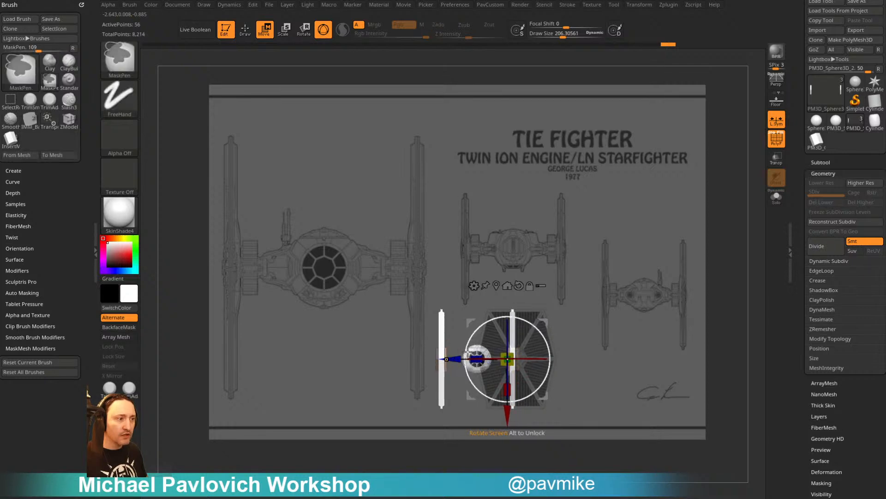
key(q)
key(space)
click(619, 276)
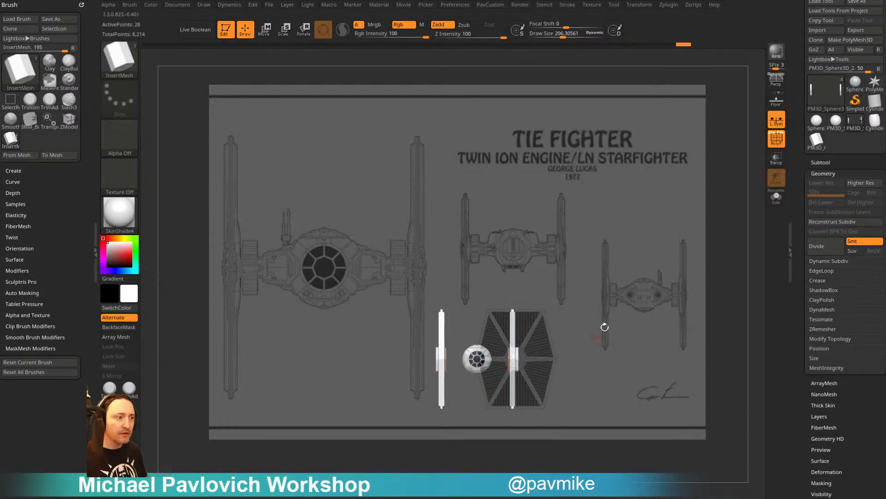
Centre the gizmo on the inner hubs and lengthen them toward the cockpit to match the reference in the stored front view
scroll(632, 357, up, 5)
key(w)
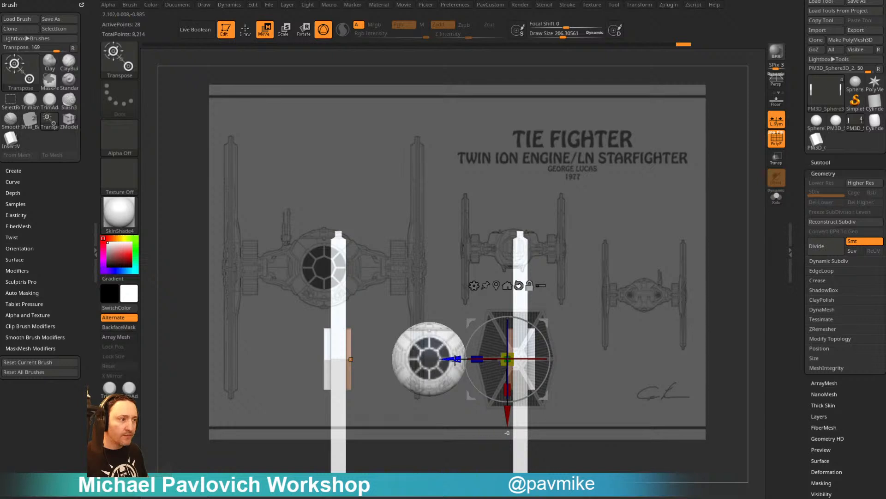
click(497, 286)
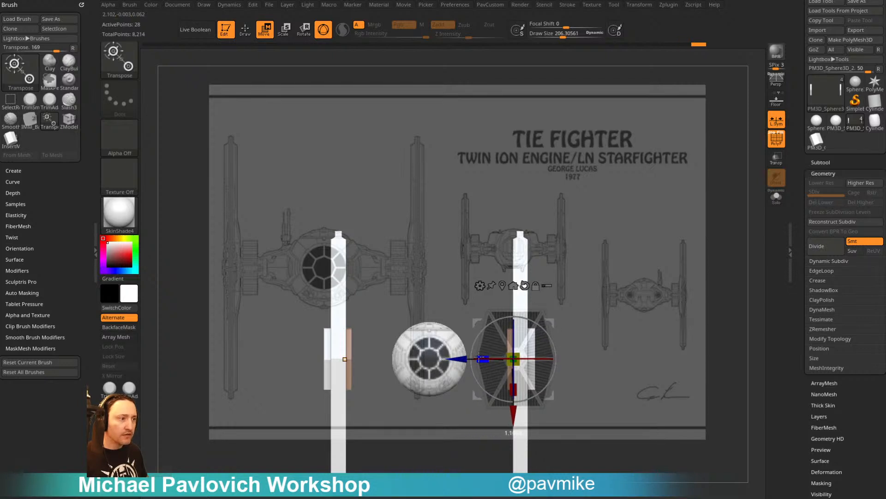
drag(466, 358, 467, 358)
key(3)
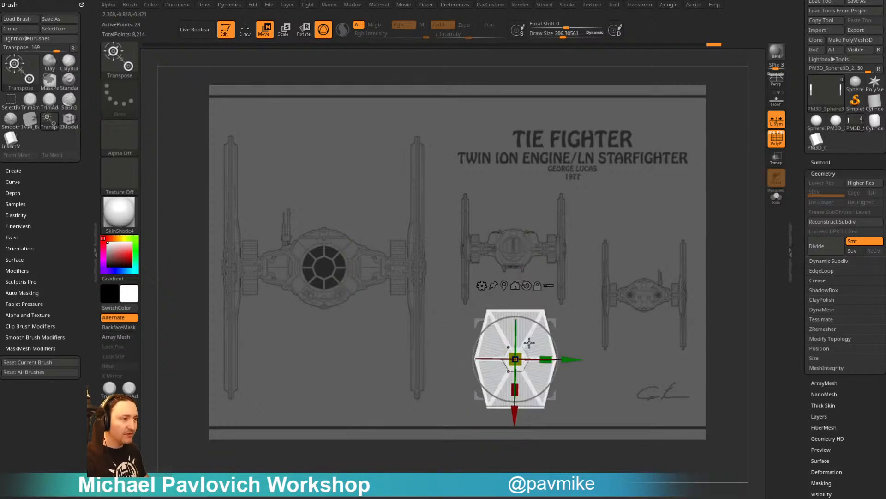
key(7)
key(1)
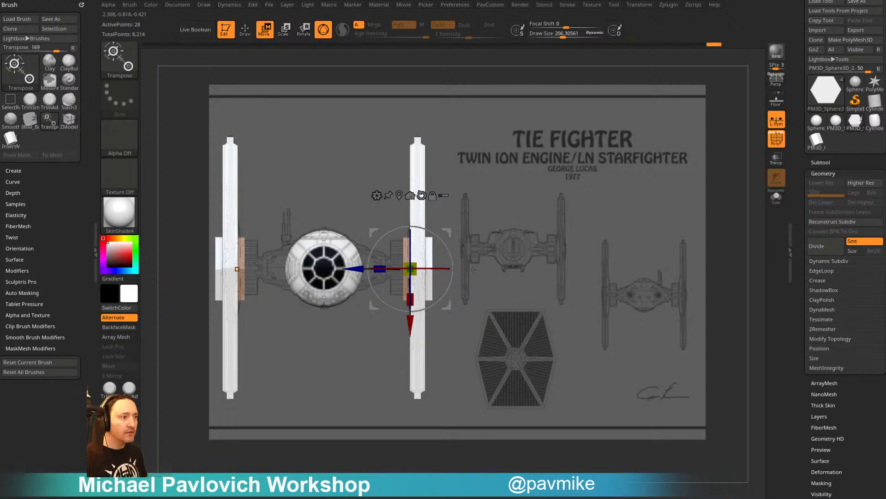
drag(382, 268, 353, 267)
mouse_move(411, 269)
mouse_down()
mouse_move(403, 269)
mouse_move(450, 268)
mouse_up()
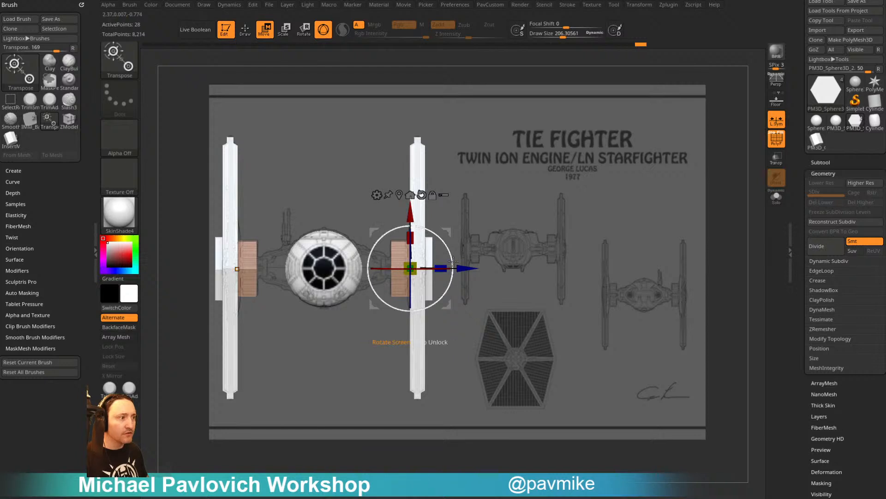
Hide the Spotlight reference and use ZModeler to insert a single edge loop around the sides of the inner hub
key(q)
mouse_move(596, 258)
mouse_down()
mouse_move(642, 249)
mouse_move(626, 257)
mouse_move(633, 242)
mouse_move(642, 273)
mouse_move(632, 240)
mouse_move(653, 241)
mouse_up()
key(shift+z)
key(b)
key(z)
key(m)
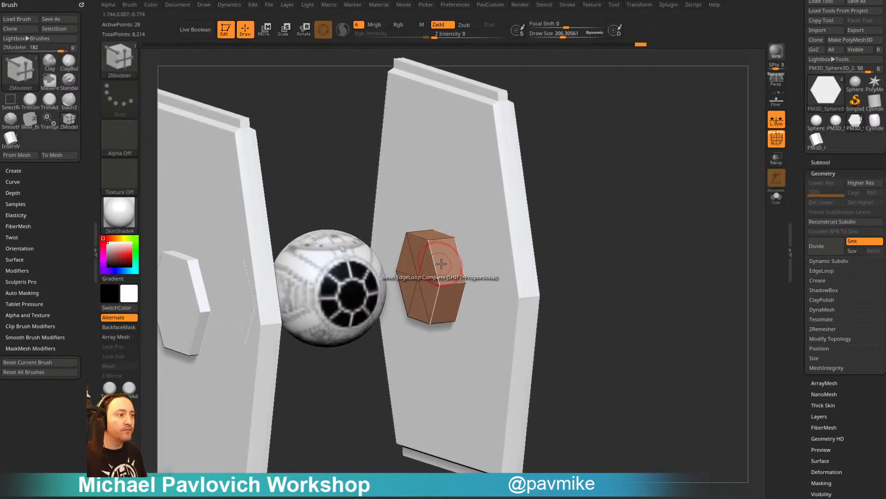
key(space)
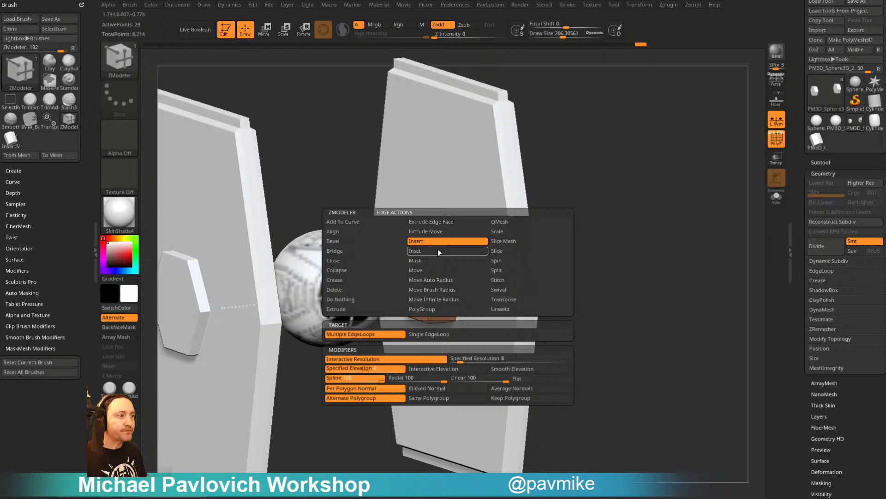
click(433, 334)
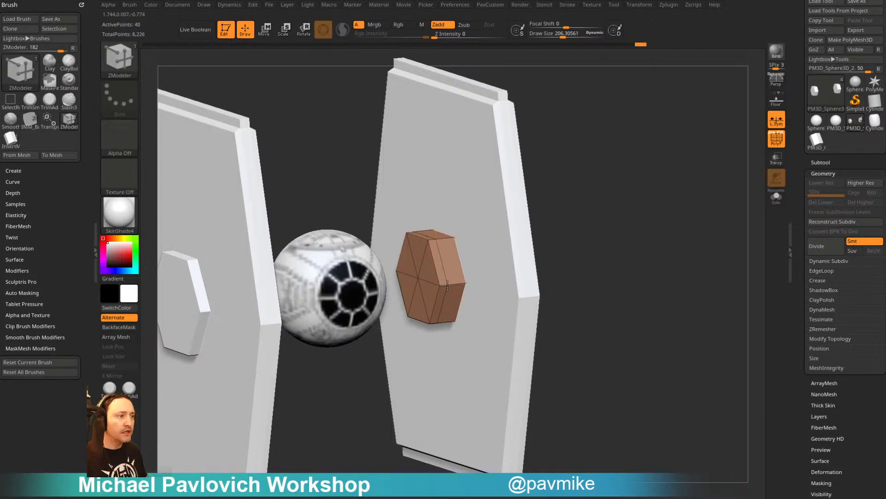
Set the ZModeler polygon action to Inset, Polygroup All, Legacy, and try it on the hub's cockpit-facing end
drag(584, 233, 638, 221)
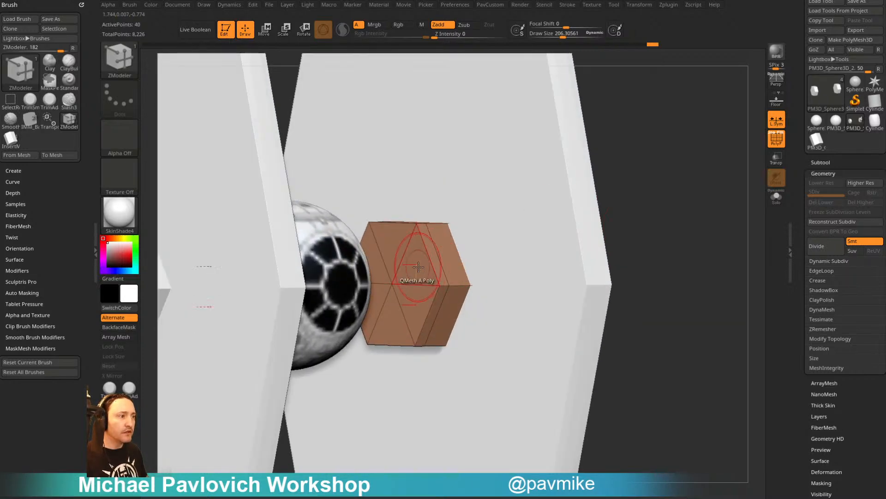
key(space)
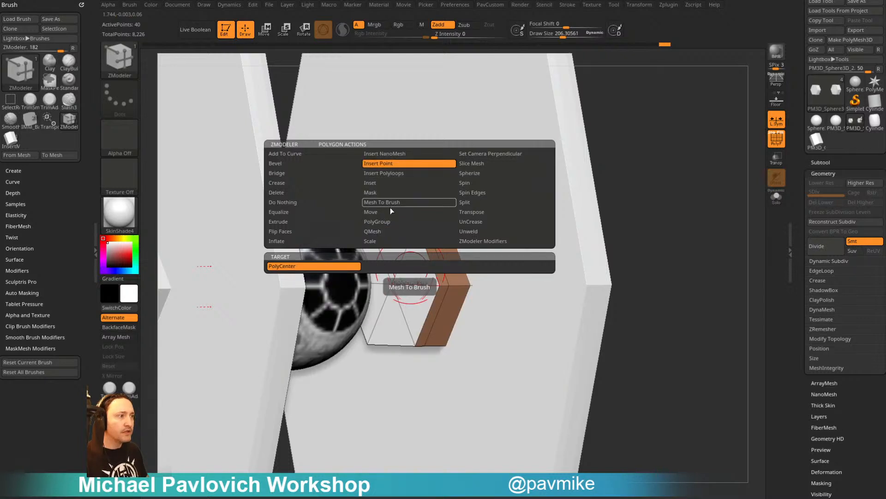
click(392, 173)
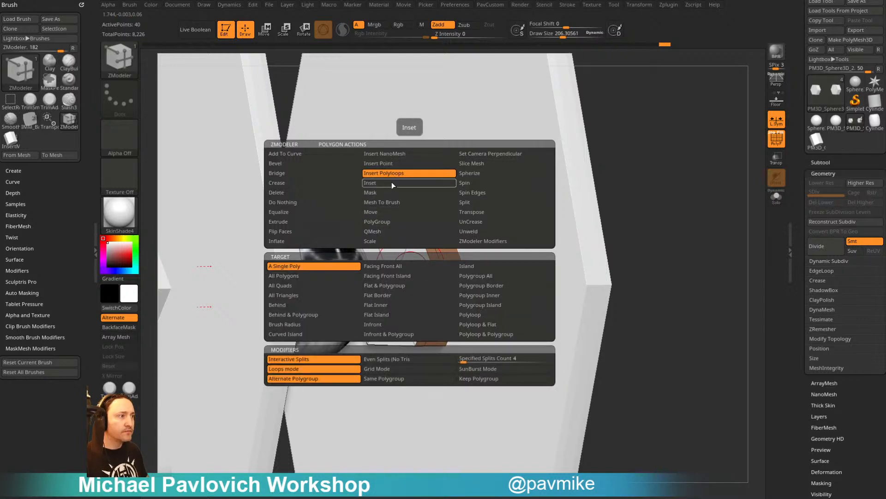
click(392, 182)
click(467, 275)
click(466, 378)
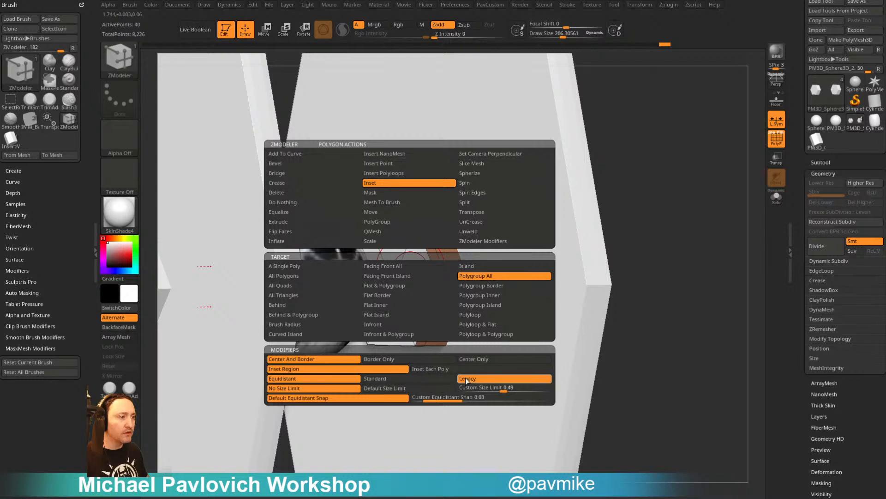
drag(406, 277, 407, 280)
key(ctrl+z)
Inset the hexagonal end face of the inner hub as its own polygroup, leaving a narrow border around it
drag(734, 181, 531, 178)
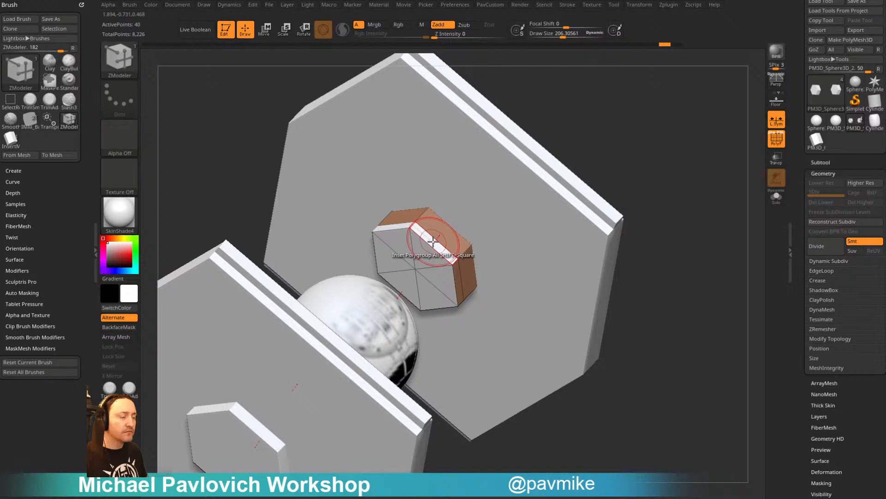
right_drag(412, 188, 428, 237)
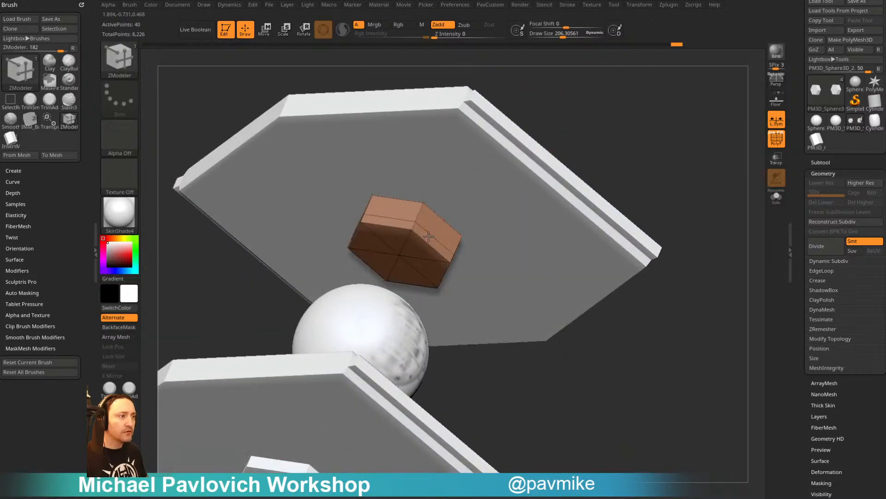
click(398, 218)
mouse_move(399, 205)
right_down()
mouse_move(650, 132)
mouse_move(647, 85)
mouse_move(664, 149)
mouse_move(646, 157)
right_up()
click(418, 282)
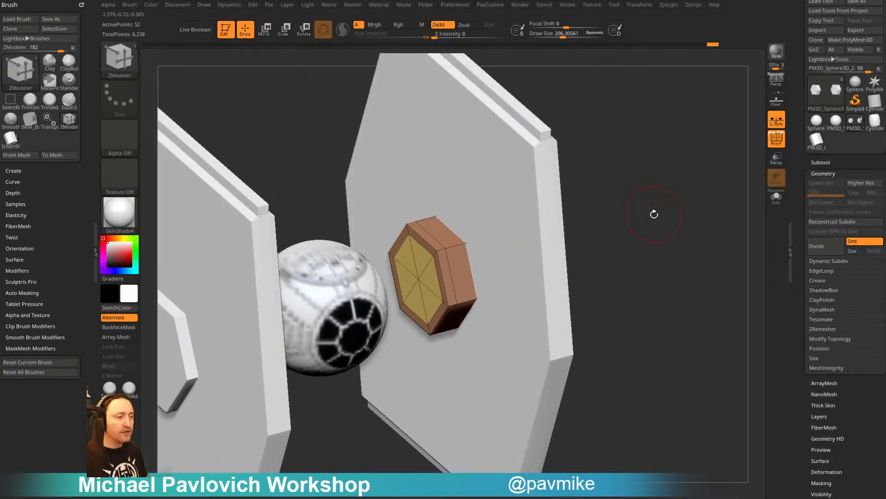
Set the ZModeler edge action to Insert Multiple EdgeLoops and delete the hub's outer corner edge loop to form a chamfer
right_drag(654, 214, 691, 162)
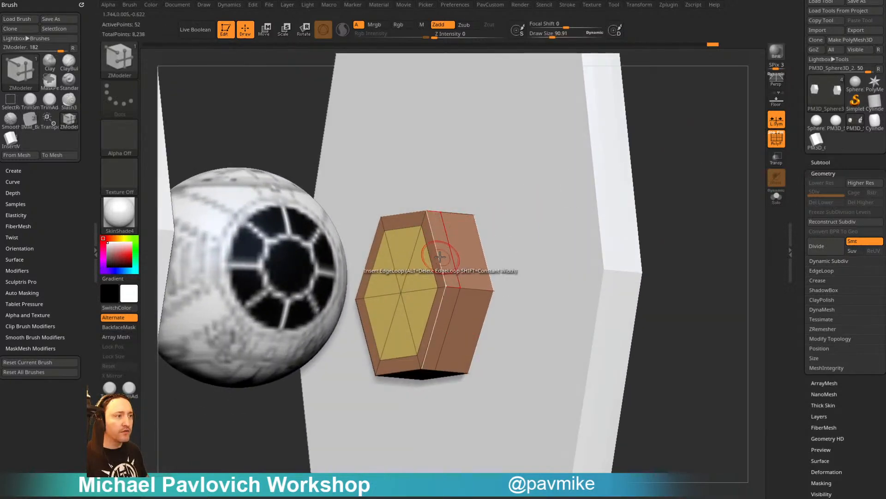
key(space)
click(426, 238)
click(397, 337)
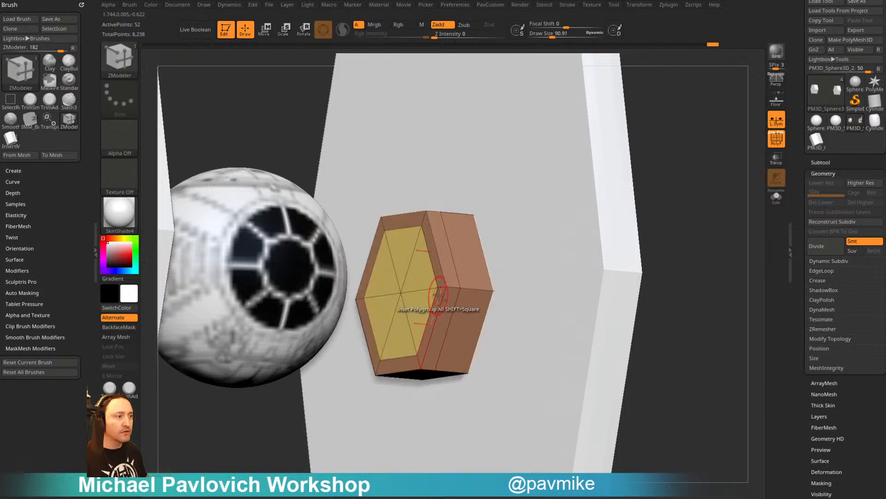
alt+click(436, 247)
Insert two edge loops with Interactive Elevation across the inner hub's chamfer to round it
right_drag(671, 184, 667, 145)
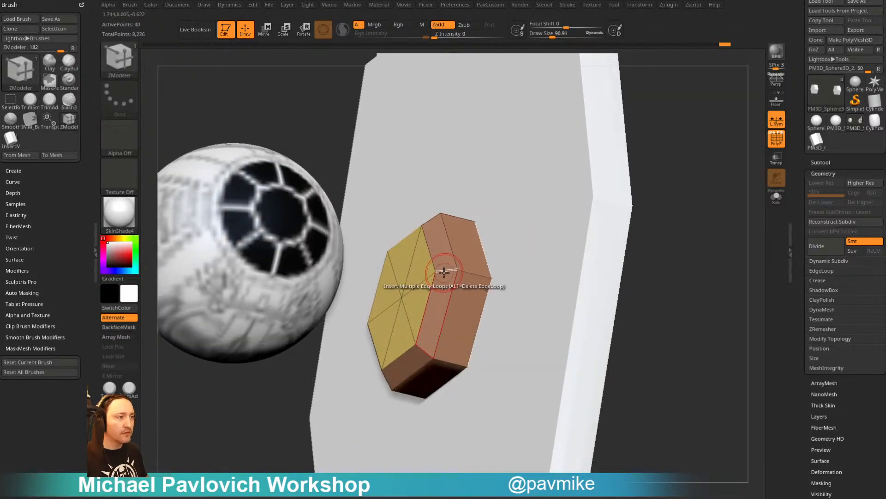
key(space)
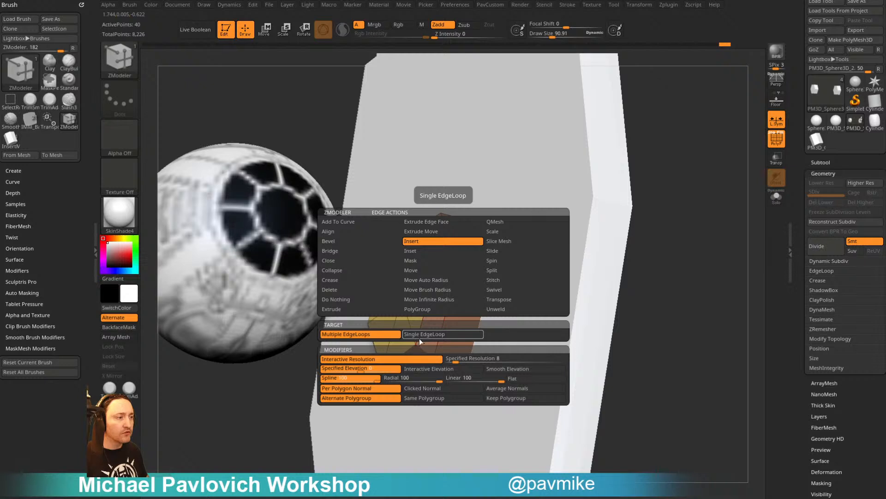
click(425, 368)
drag(673, 212, 688, 198)
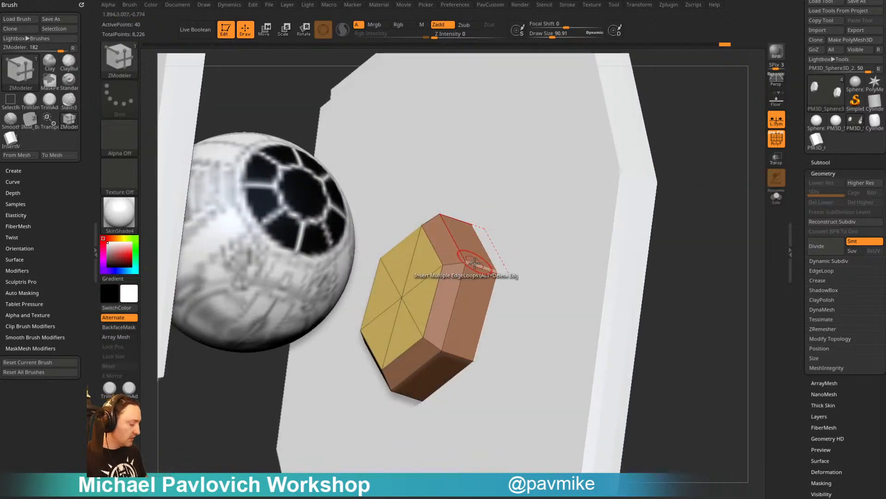
drag(475, 263, 492, 248)
key(ctrl+z)
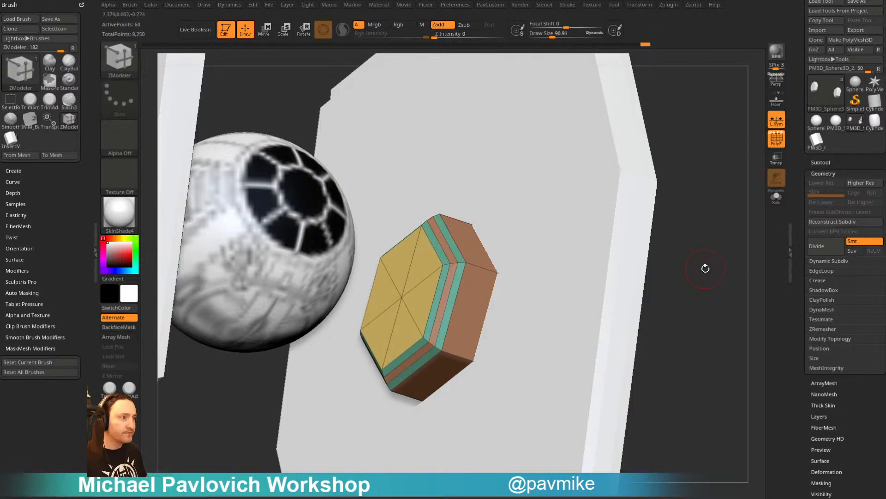
Merge the inner hubs into a single polygroup and compare them with the Spotlight reference in the stored front view
alt+drag(707, 267, 680, 264)
key(ctrl+w)
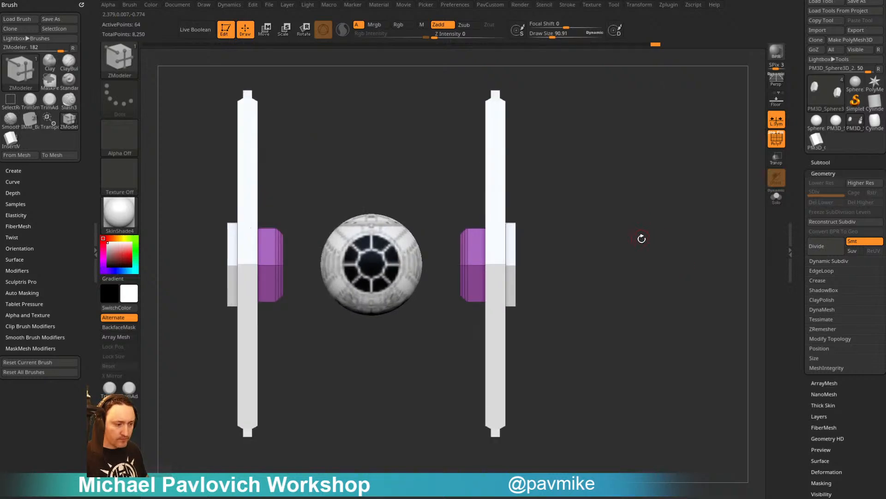
alt+drag(642, 238, 662, 253)
key(2)
key(1)
key(shift+z)
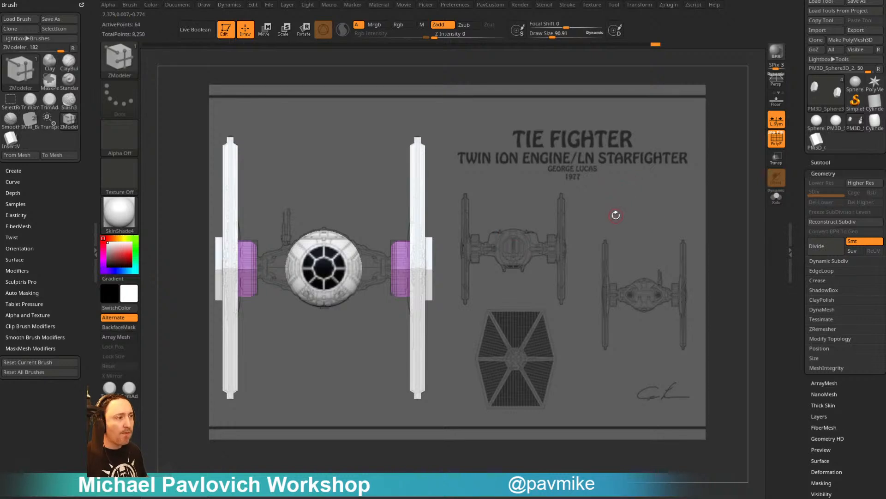
Insert a CubeMid from the IMM Primitives brush onto the inner hub's end face and split it into a separate subtool
key(b)
key(i)
key(p)
key(m)
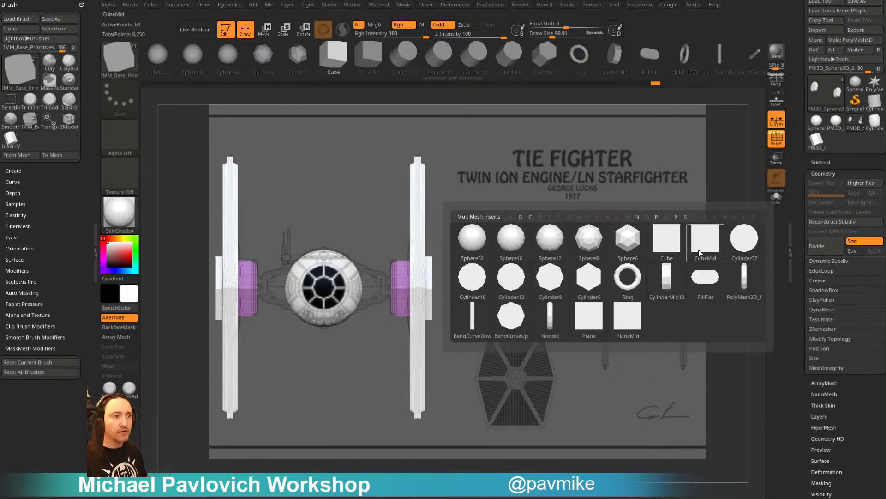
click(666, 245)
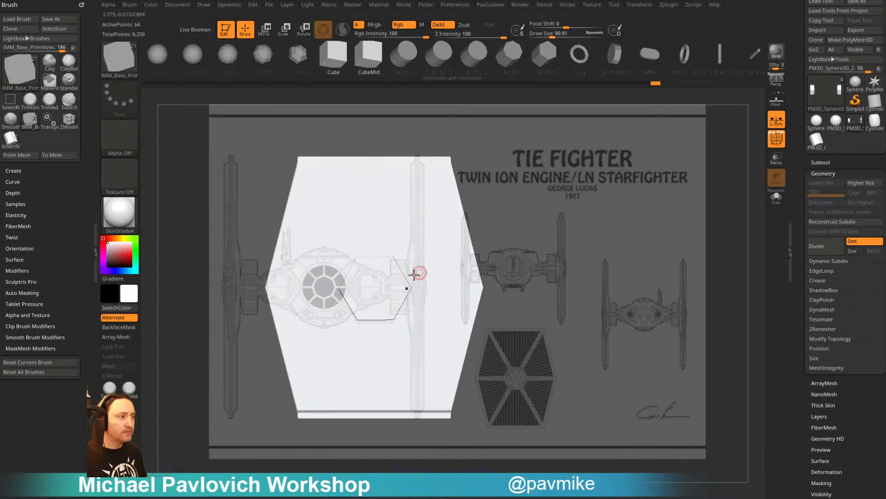
drag(376, 288, 399, 311)
key(space)
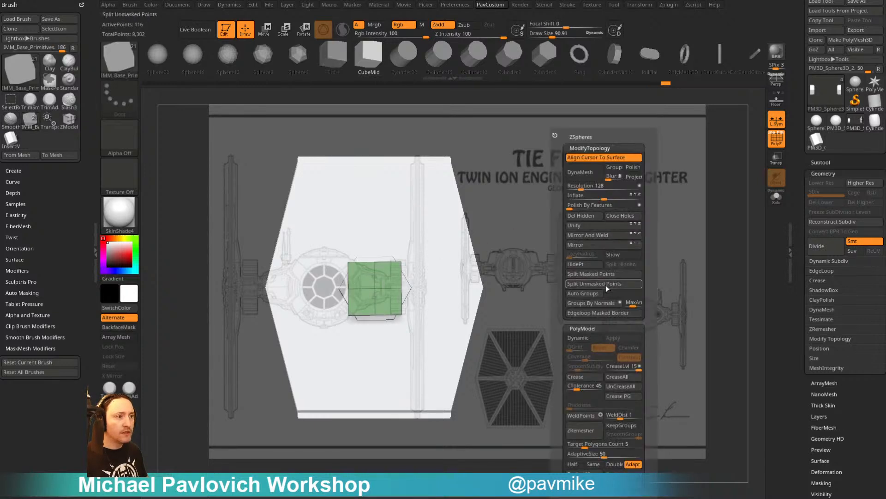
Move the split pylon blocks inward by about 1.84 units so they span the gap between hubs and cockpit
key(w)
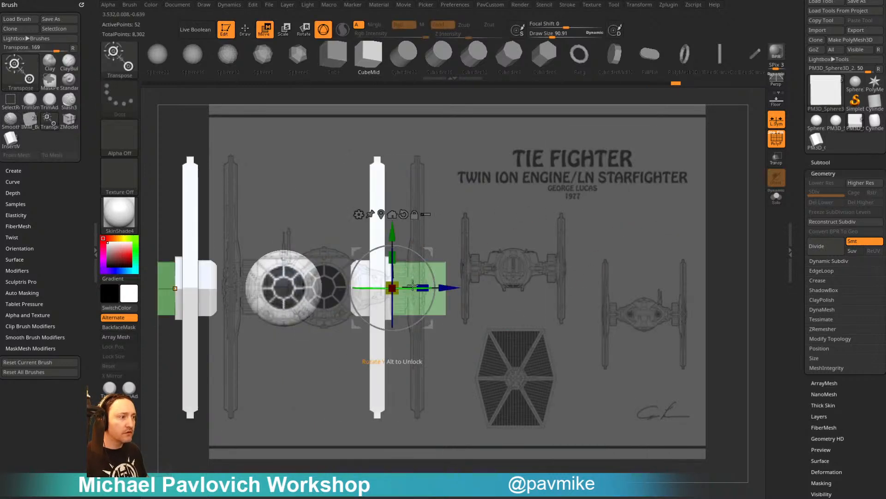
drag(451, 288, 426, 289)
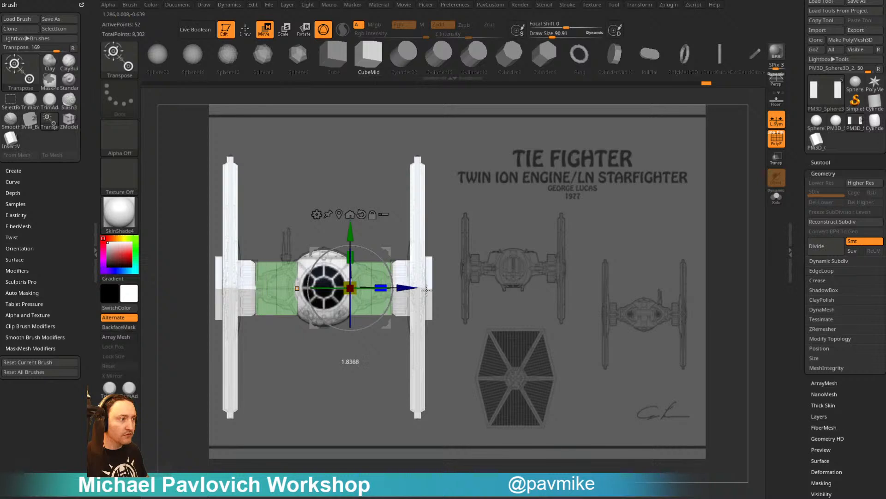
key(q)
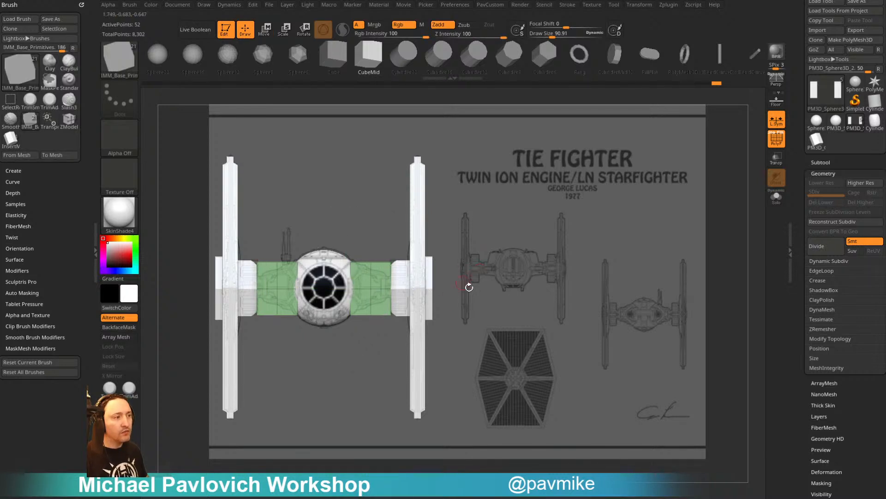
Set the ZModeler edge action to Insert Single EdgeLoop and remove the extra edge loops from the pylon blocks
key(b)
key(z)
key(m)
key(space)
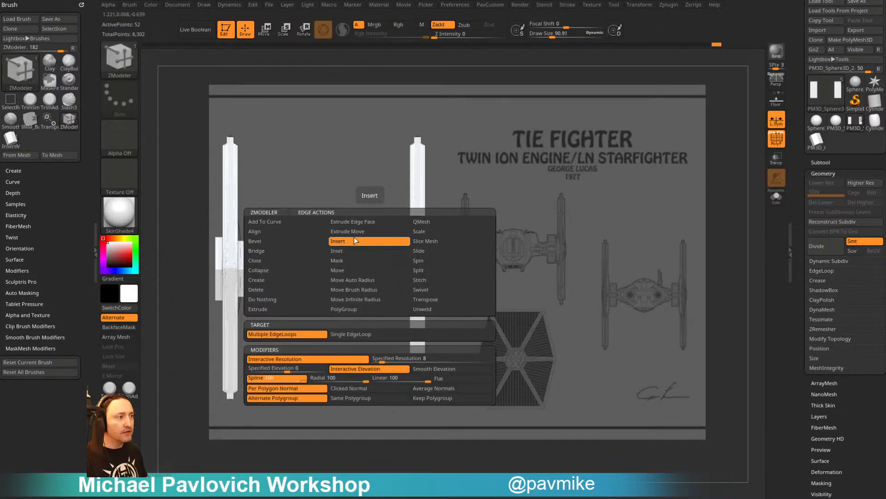
click(347, 335)
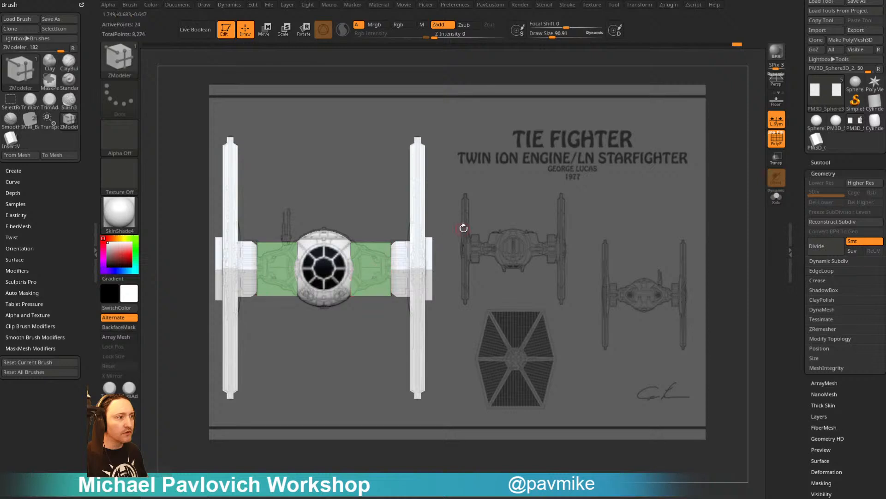
Isolate the pylons' hub-side ends with a mask and scale them down vertically to taper toward the hubs
key(w)
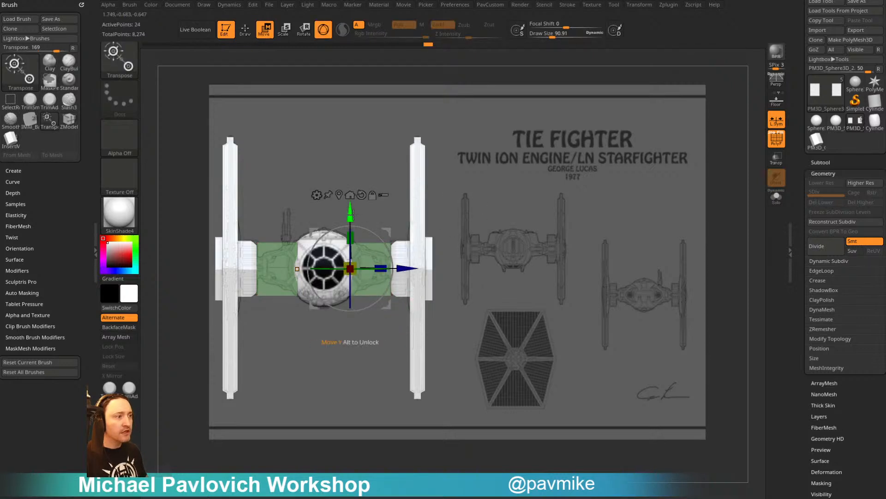
alt+drag(353, 213, 353, 210)
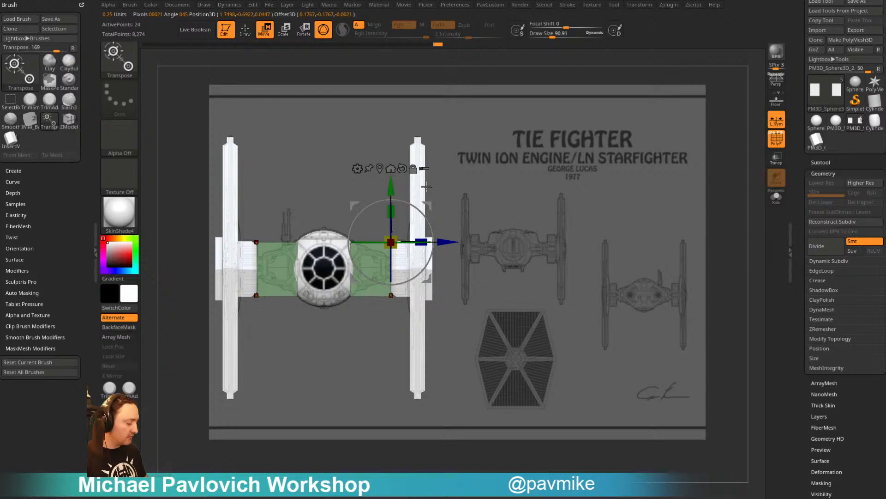
click(391, 168)
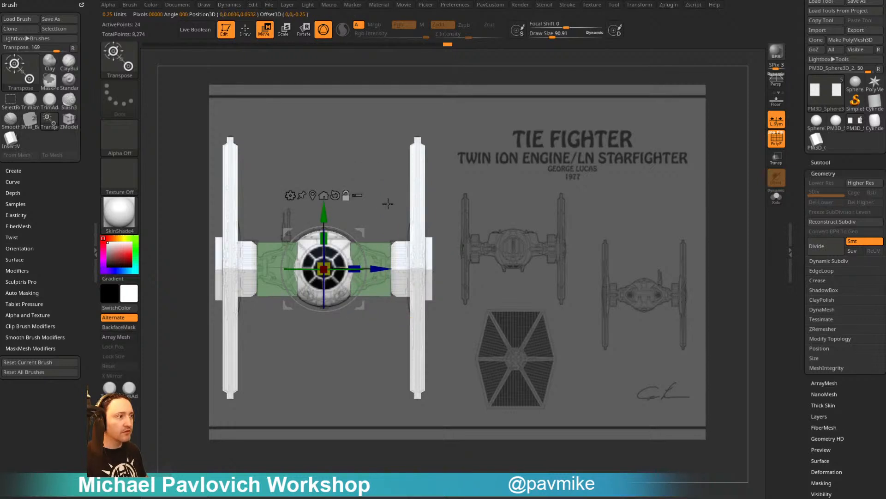
drag(325, 235, 326, 262)
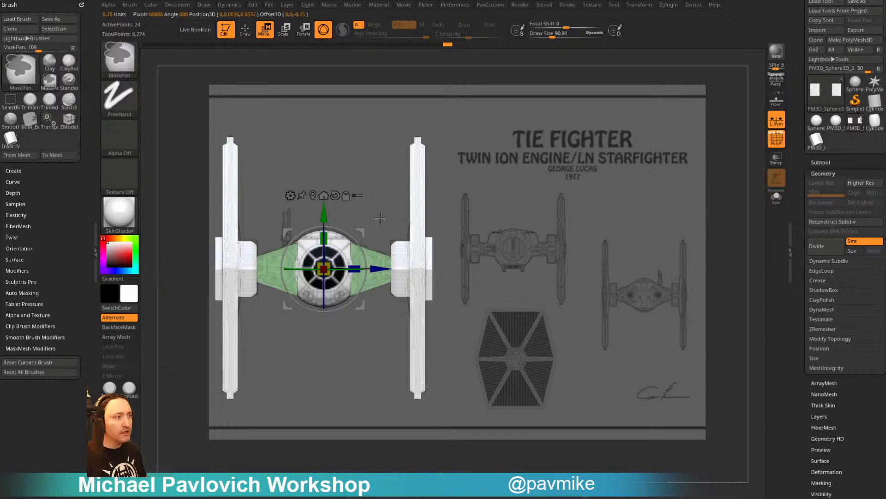
Mask the hub-side ends and extend the pylons' cockpit-side ends inward with an added segment
ctrl+drag(373, 211, 347, 304)
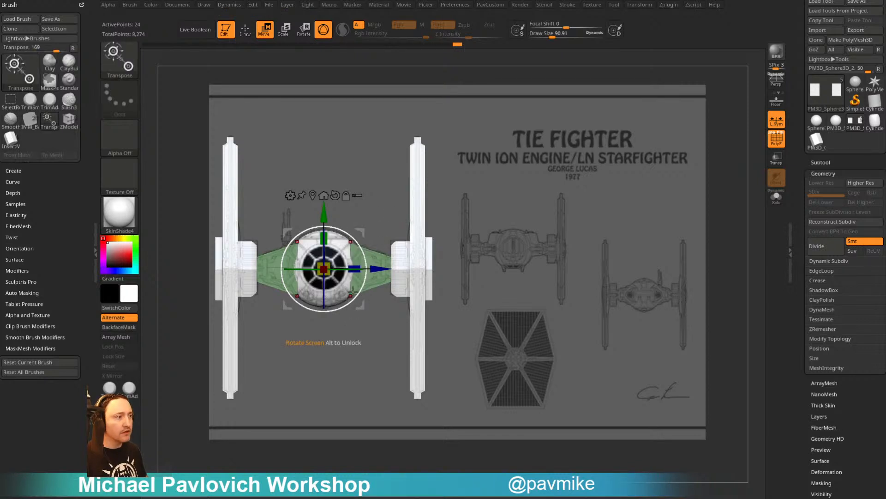
alt+click(312, 195)
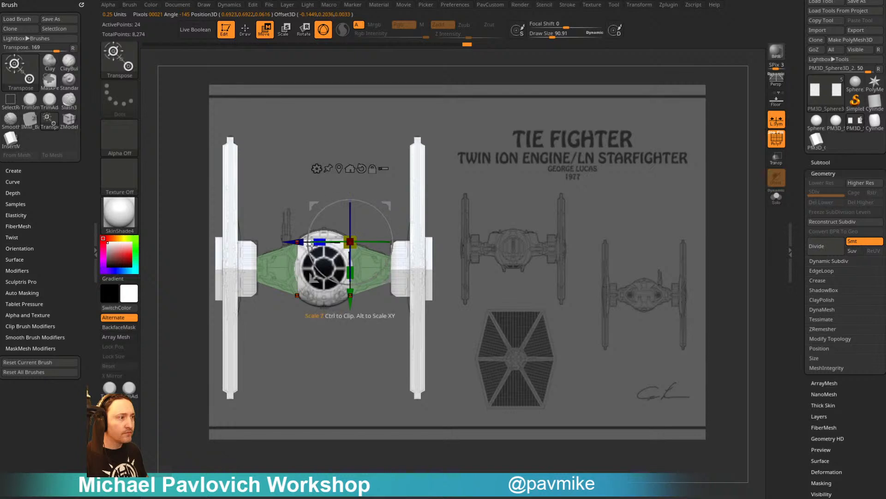
mouse_move(248, 242)
mouse_down()
mouse_move(239, 243)
mouse_move(249, 243)
mouse_up()
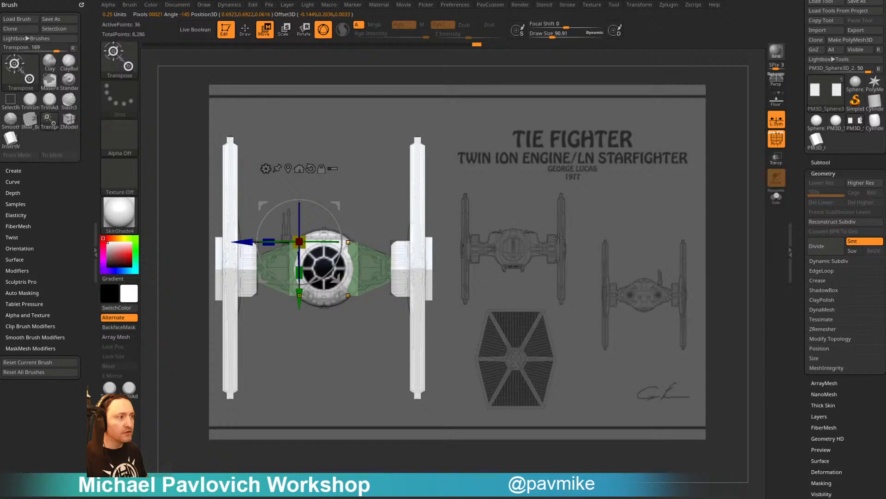
In the stored top view, mask part of the pylons and shift their cockpit-side points along X to match the reference
key(q)
mouse_move(582, 214)
mouse_down()
mouse_move(609, 214)
mouse_move(588, 217)
mouse_move(583, 255)
mouse_up()
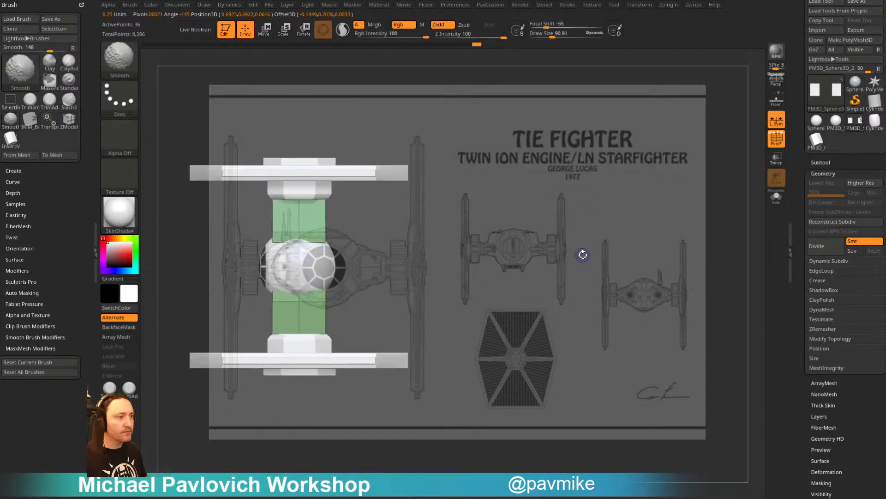
key(ctrl+shift+z)
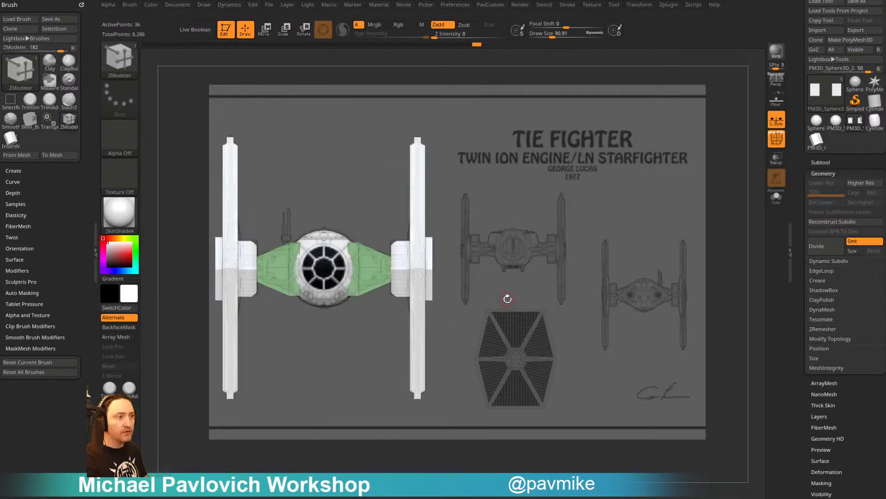
key(ctrl+shift+z)
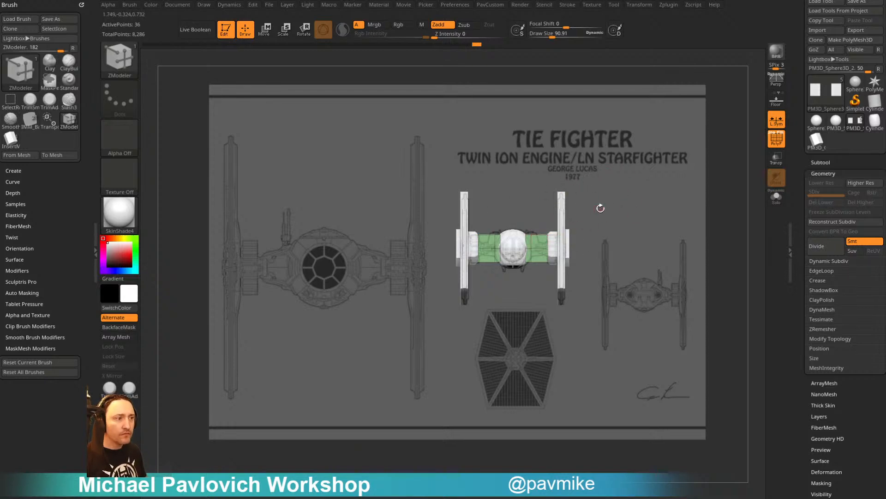
key(ctrl)
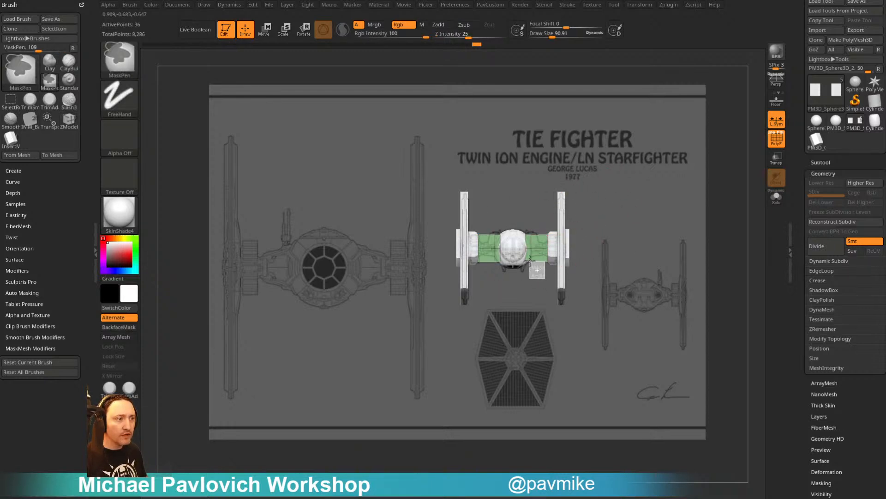
key(w)
drag(501, 300, 499, 296)
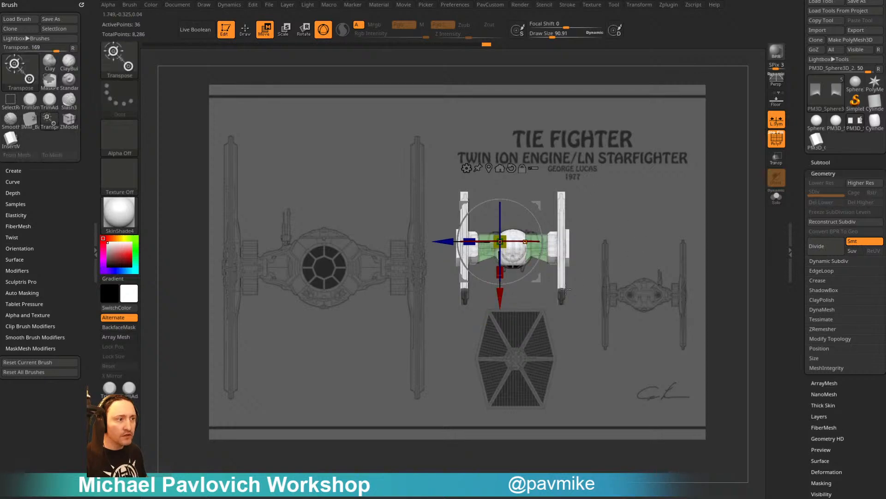
key(ctrl)
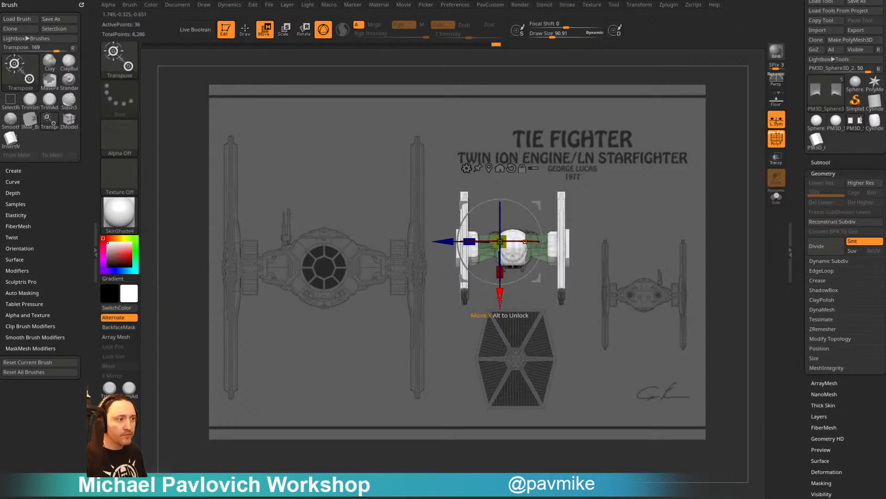
drag(500, 299, 501, 290)
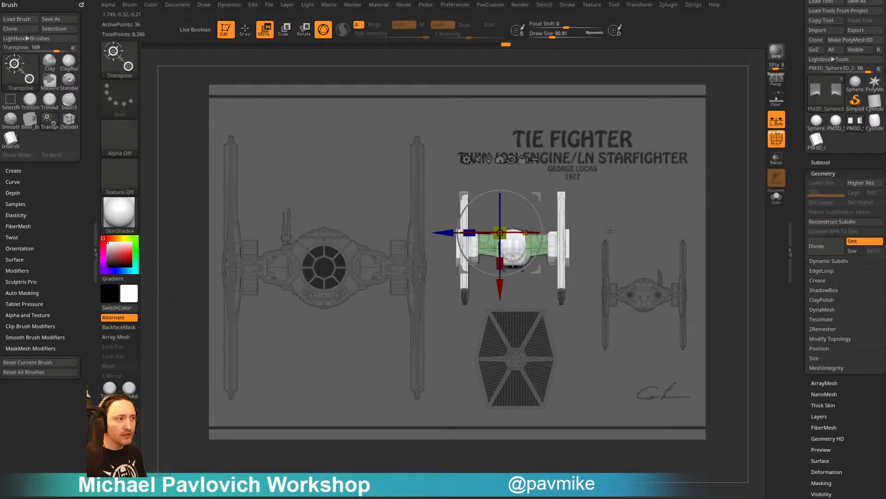
Mask all but the pylons' inner ends, extend those ends farther into the cockpit with another segment, and clear the mask
key(q)
key(ctrl)
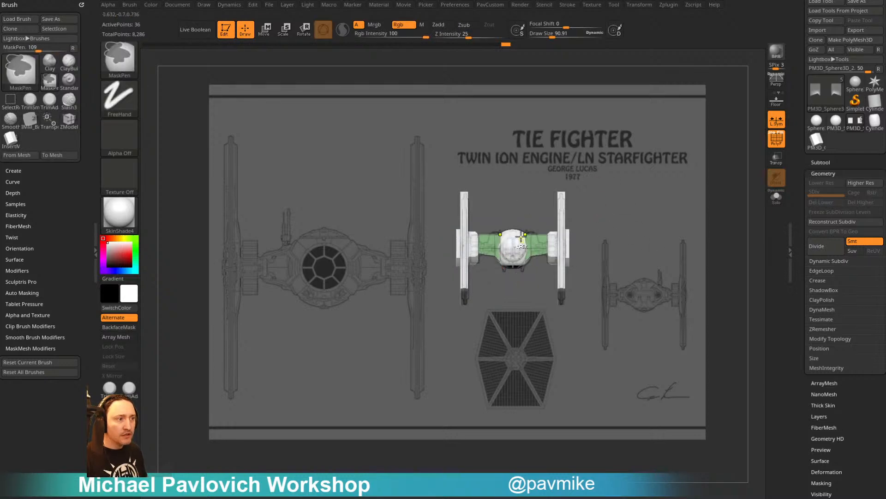
ctrl+drag(520, 237, 528, 281)
key(w)
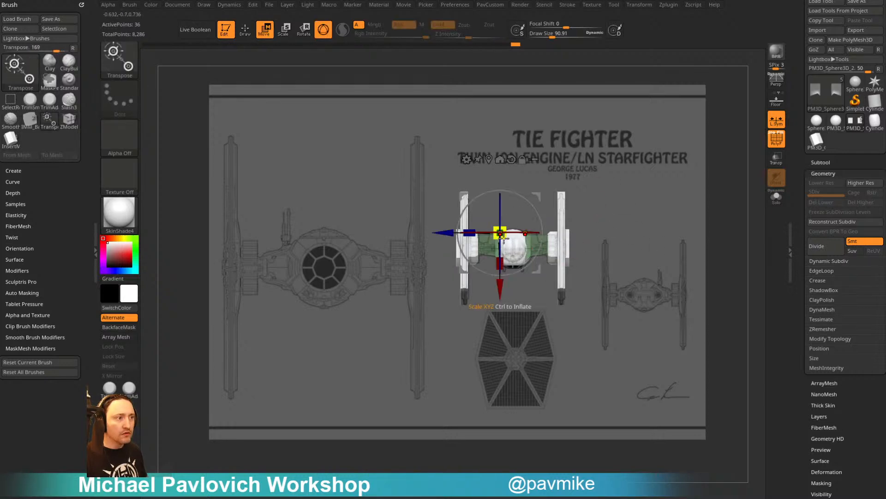
mouse_move(446, 233)
mouse_down()
mouse_move(438, 232)
mouse_move(456, 232)
mouse_up()
ctrl+drag(618, 240, 630, 248)
key(q)
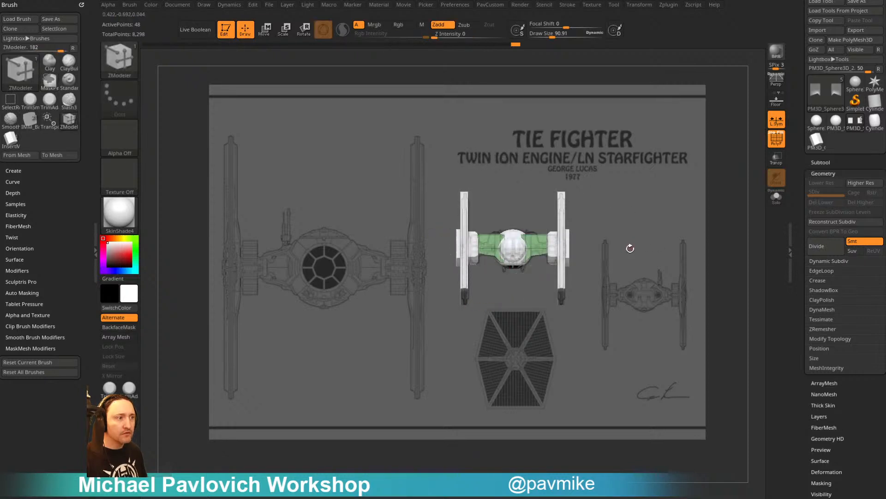
Insert another edge loop in the pylons and reposition their inner end points to follow the top-view reference
key(ctrl)
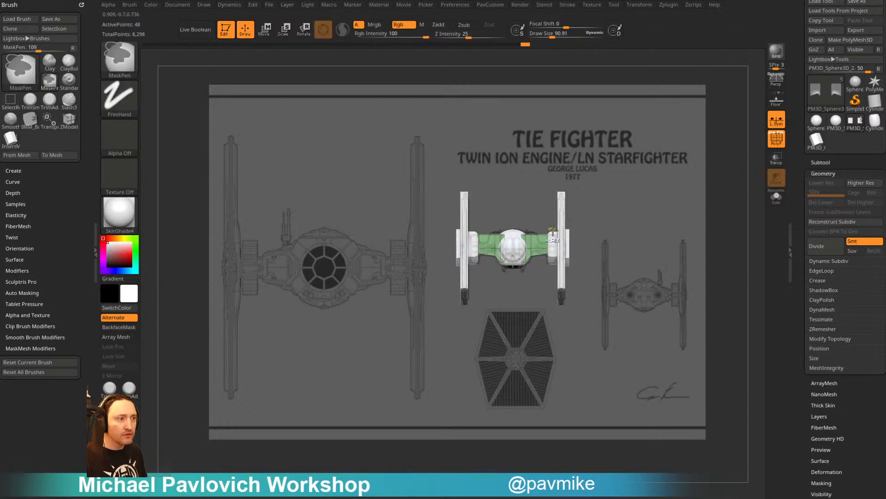
key(space)
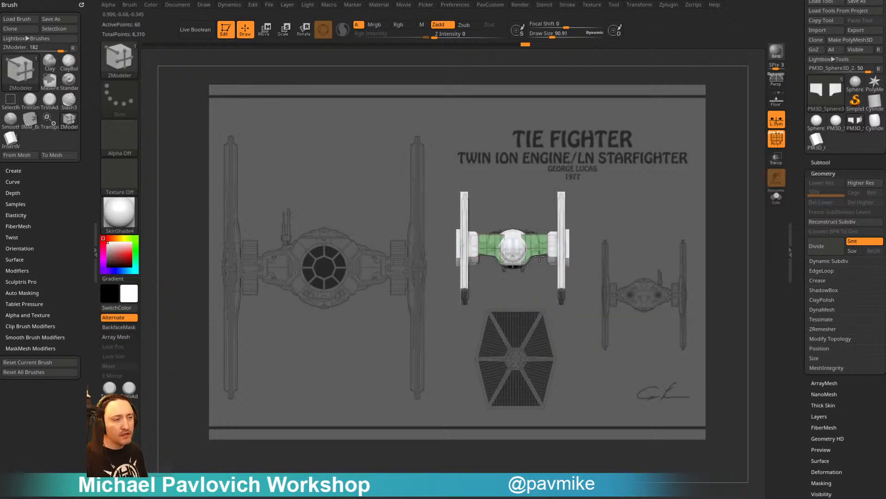
key(ctrl)
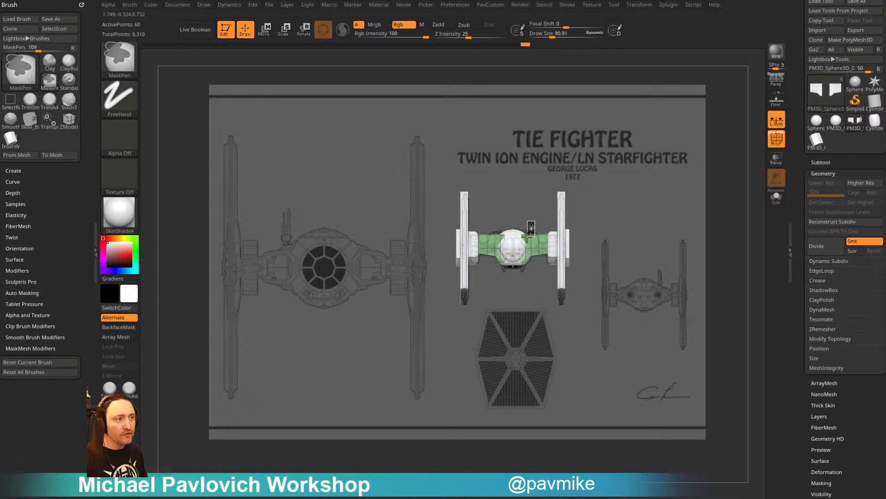
key(w)
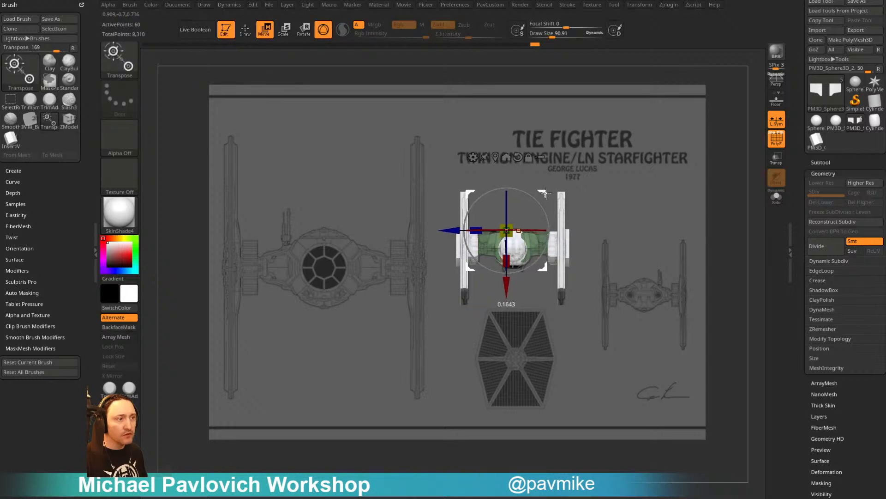
drag(538, 193, 542, 193)
key(q)
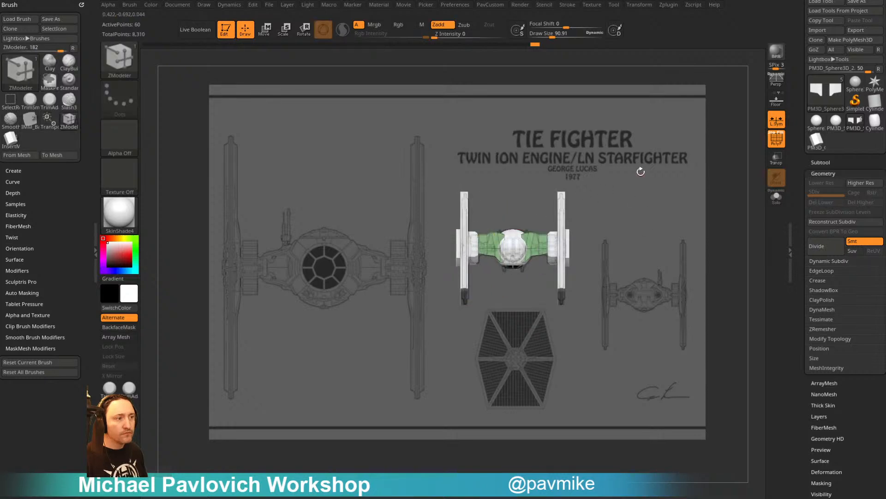
Try to mirror and weld the pylons to make their front-to-back profile symmetrical
key(space)
click(669, 235)
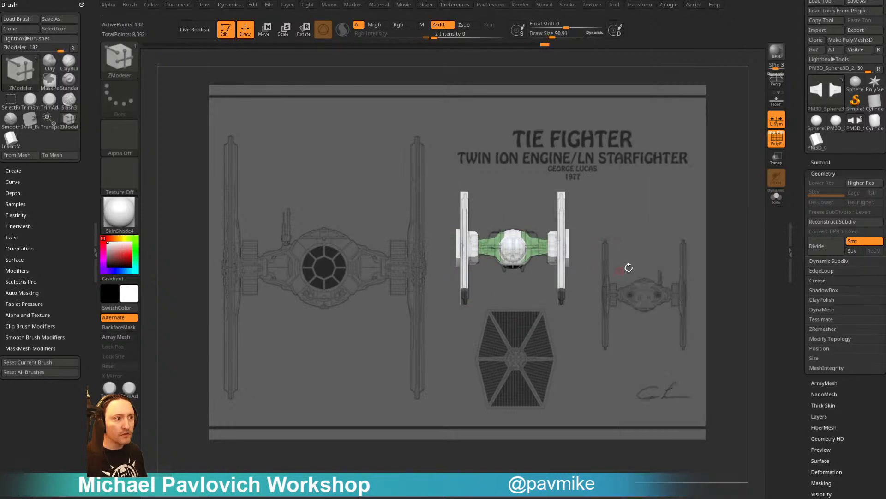
key(space)
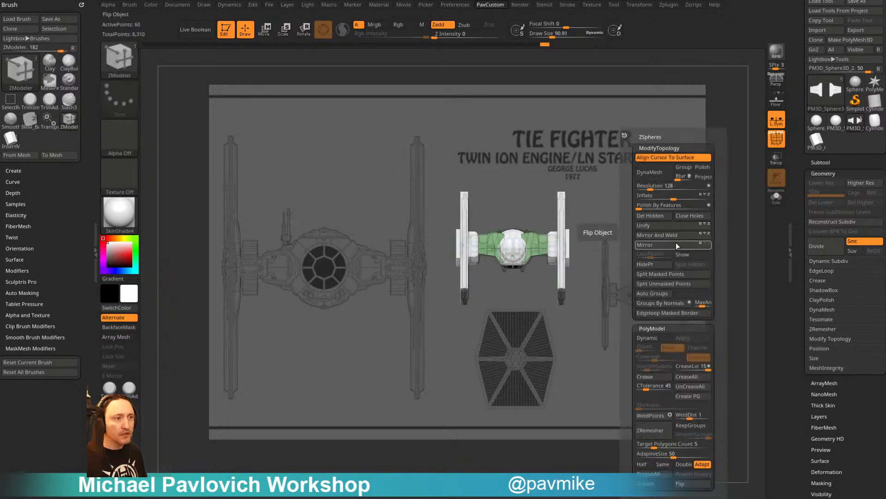
click(703, 233)
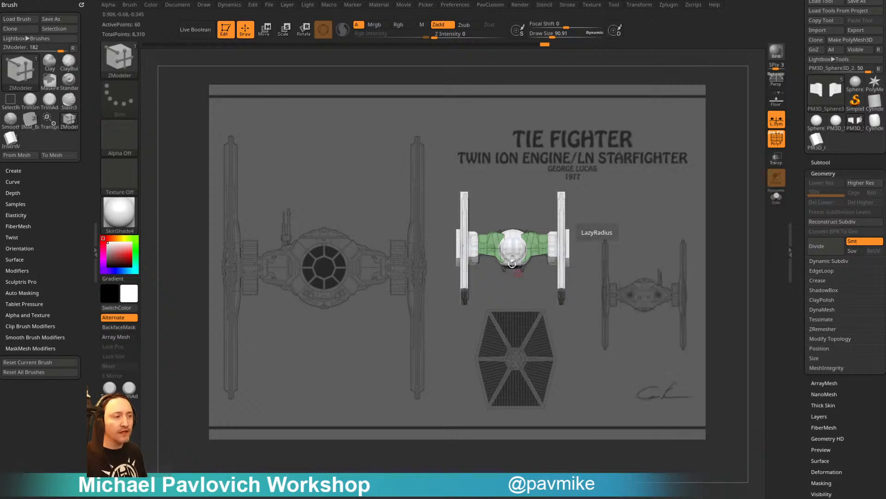
Inspect the pylons from the stored front view and other angles, with the Spotlight reference hidden and shown
drag(513, 264, 669, 208)
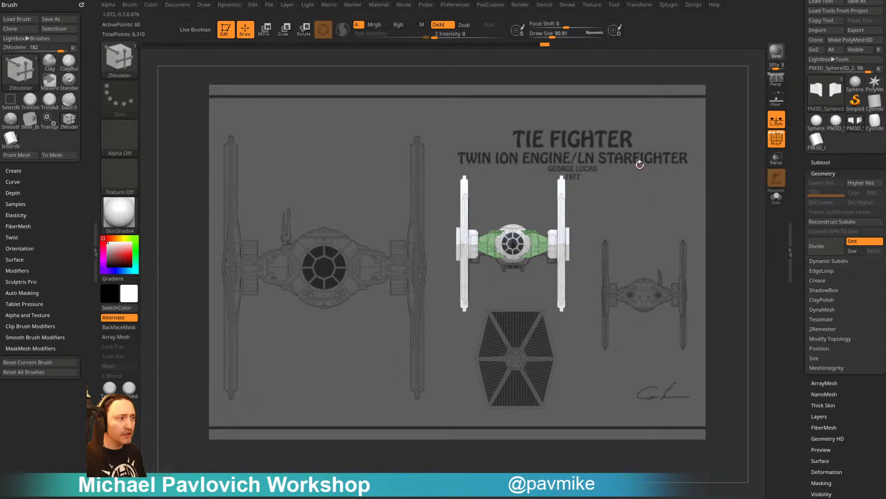
key(1)
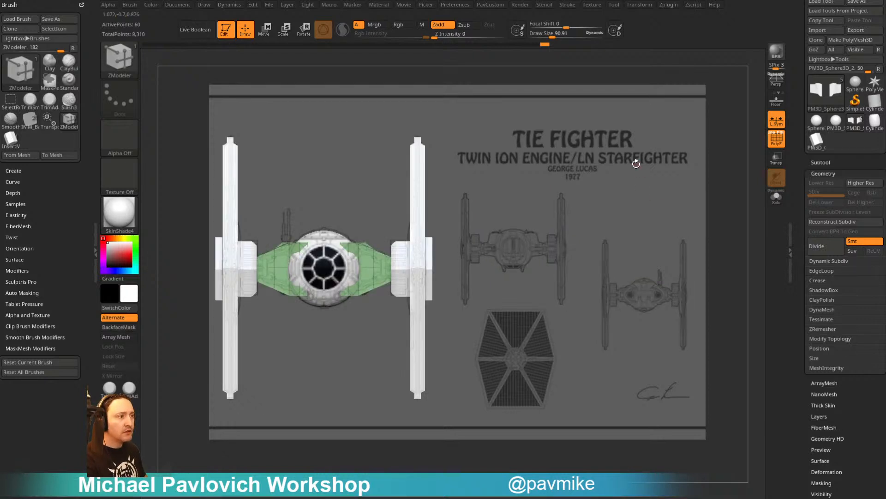
drag(387, 202, 422, 171)
key(shift+z)
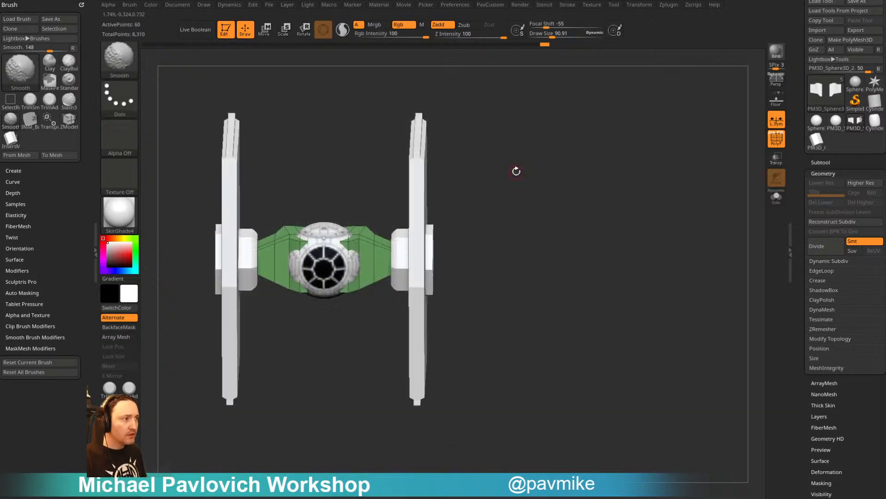
mouse_move(518, 170)
mouse_down()
mouse_move(519, 218)
mouse_move(527, 162)
mouse_up()
key(shift+z)
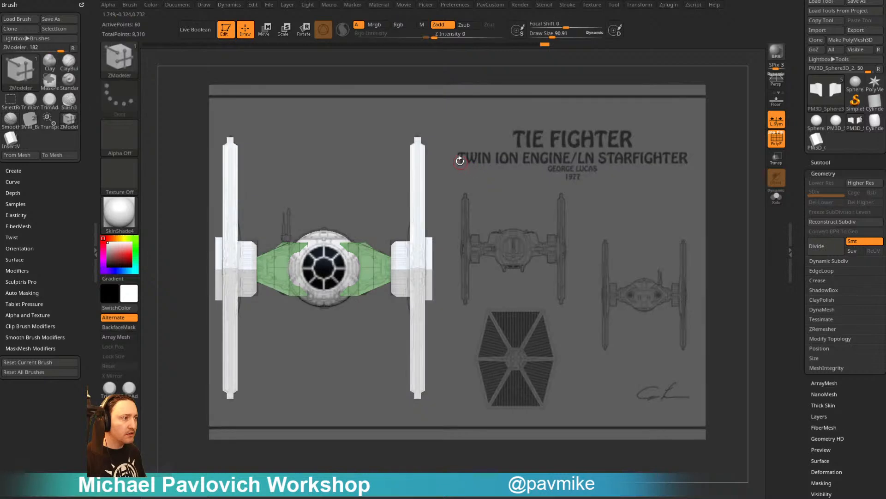
Switch to the Move brush and set its draw size to about 177 for adjusting the pylons in the front view
mouse_move(370, 215)
alt+mouse_down()
mouse_move(383, 219)
mouse_move(380, 237)
mouse_move(380, 222)
alt+mouse_up()
key(s)
key(b)
key(m)
key(v)
key(s)
key(1)
click(379, 158)
key(s)
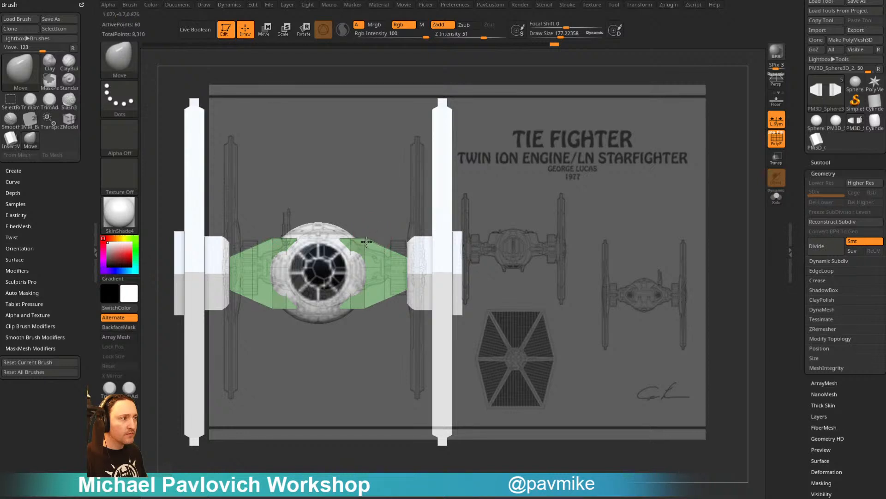
Flip the pylons with Mirror, then apply Mirror And Weld to make their front-to-back profile symmetrical
key(1)
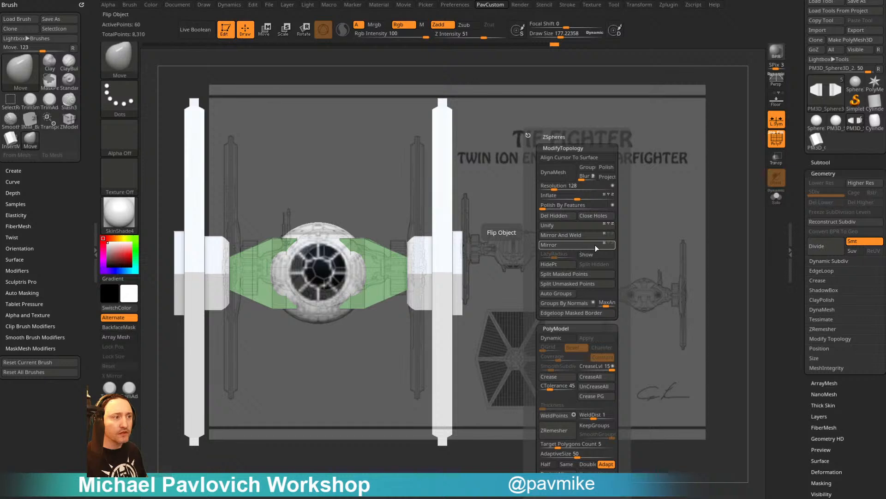
click(594, 245)
key(f)
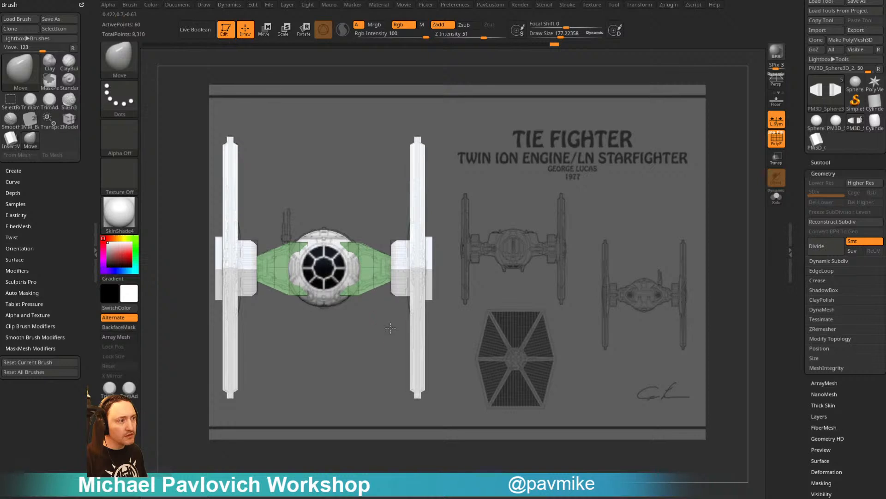
key(ctrl)
key(space)
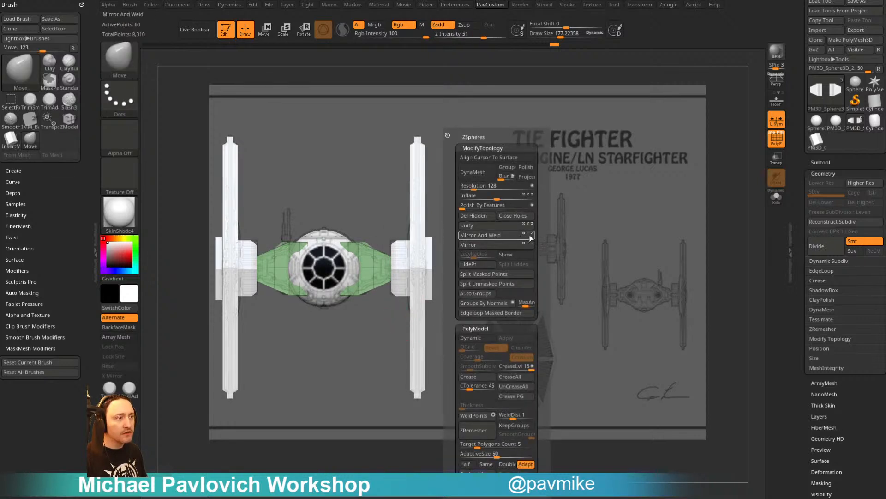
click(529, 235)
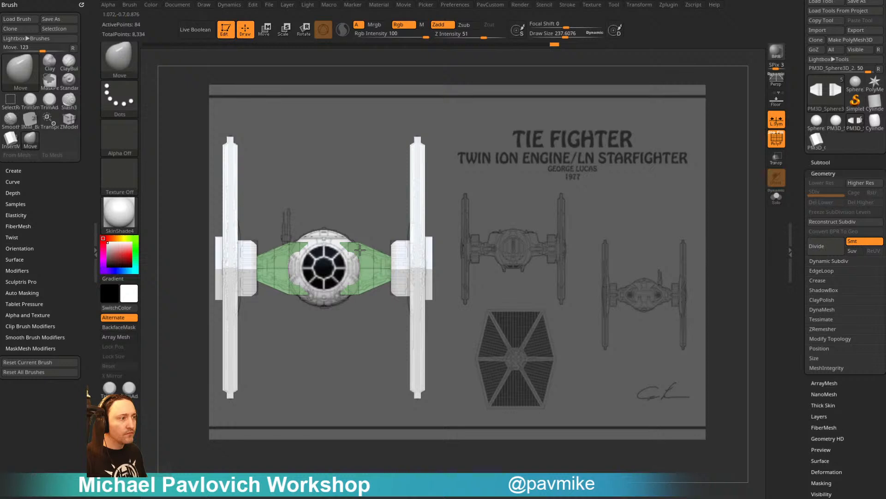
Switch to the Standard brush with a draw size of about 200 and inspect the mirrored pylons from several angles
key(b)
key(s)
key(t)
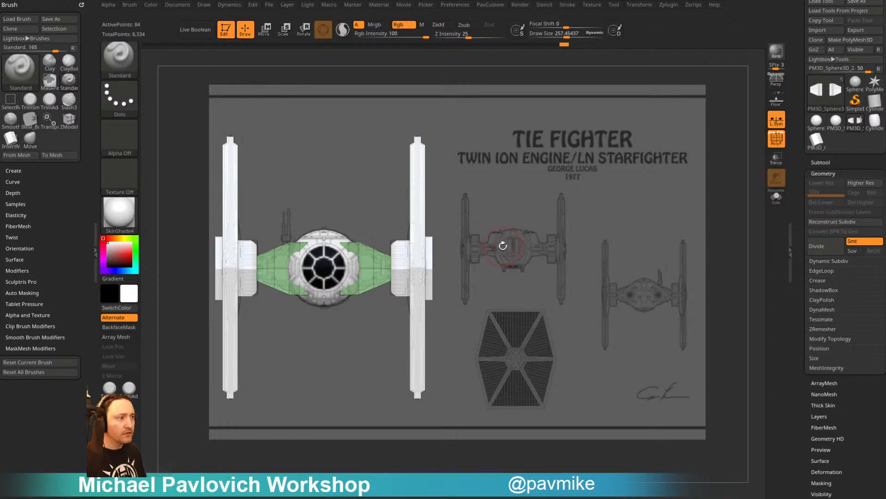
alt+drag(502, 267, 640, 235)
mouse_move(639, 235)
shift+mouse_down()
mouse_move(713, 318)
mouse_move(698, 271)
mouse_move(586, 280)
mouse_move(597, 300)
mouse_move(602, 241)
mouse_move(609, 270)
mouse_move(652, 255)
mouse_move(670, 261)
mouse_move(644, 247)
mouse_move(656, 262)
mouse_move(608, 282)
mouse_move(621, 287)
shift+mouse_up()
key(s)
mouse_move(621, 287)
mouse_down()
mouse_move(640, 287)
mouse_move(638, 254)
mouse_move(661, 310)
mouse_up()
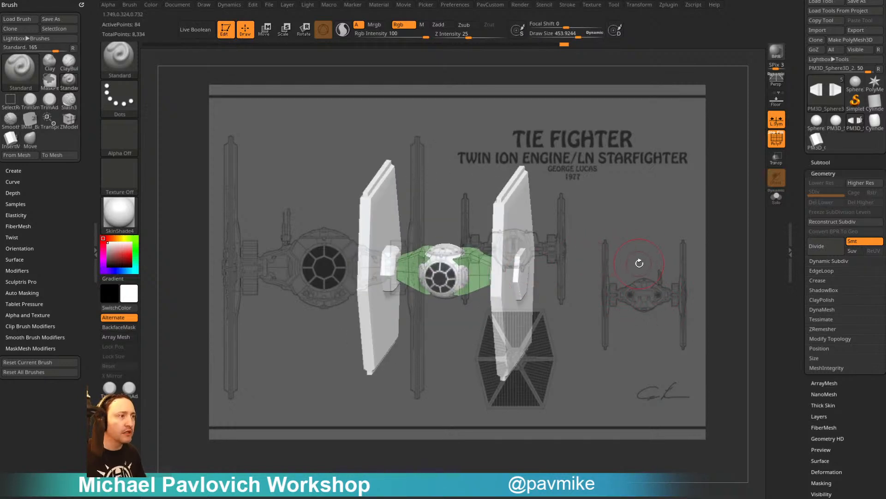
shift+drag(637, 225, 587, 252)
key(s)
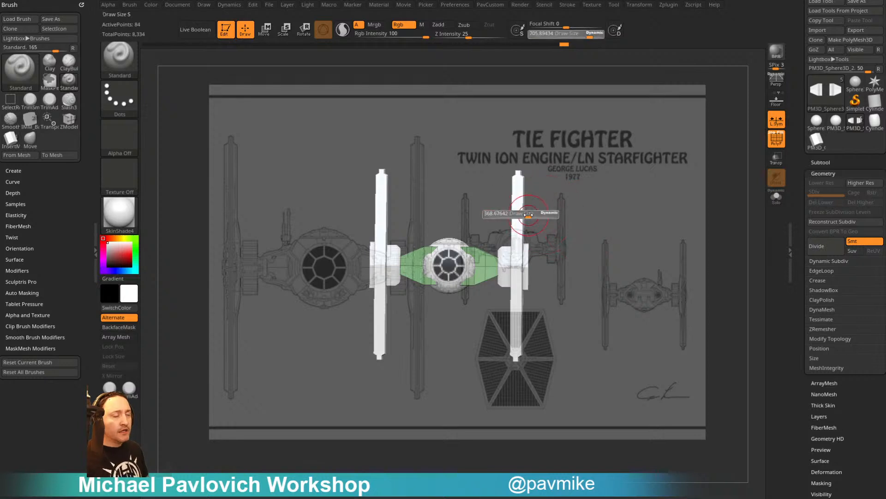
drag(533, 215, 527, 214)
Select the wing panel subtool and fine-tune its front-to-back width with the gizmo in the side view
alt+click(518, 214)
shift+drag(625, 221, 582, 245)
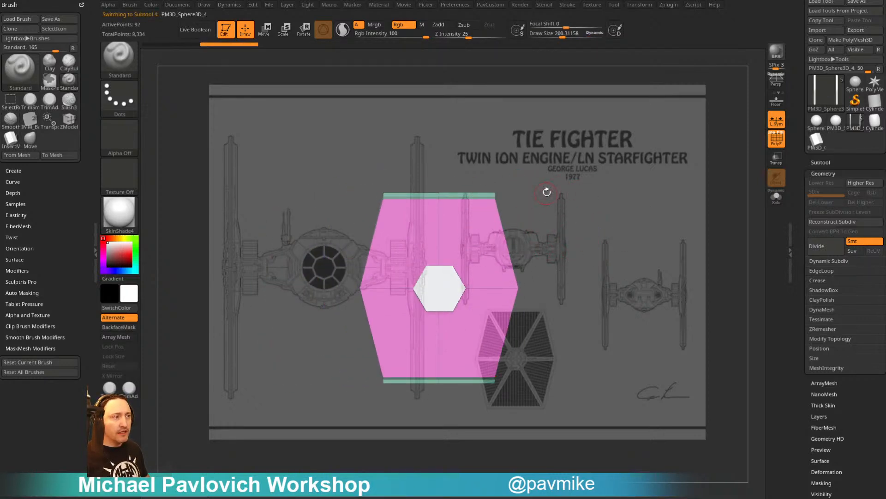
alt+drag(547, 193, 553, 193)
key(w)
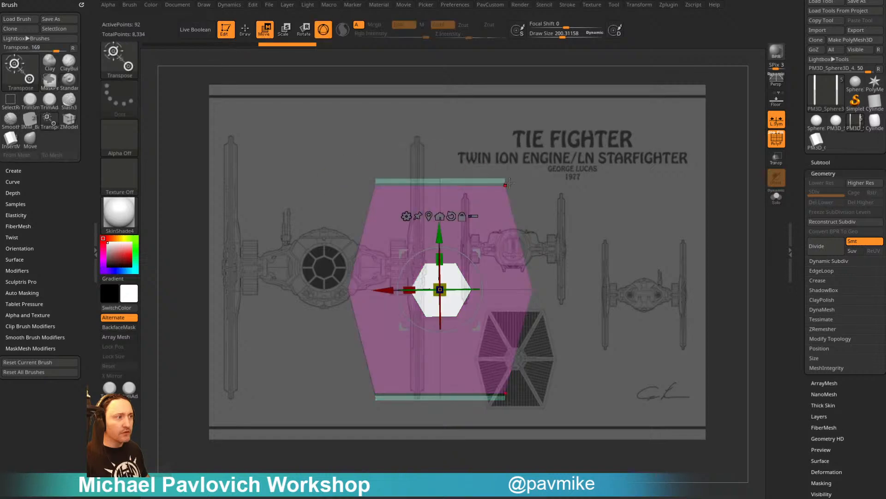
drag(414, 288, 418, 287)
ctrl+right_drag(418, 287, 490, 258)
ctrl+drag(659, 138, 665, 150)
alt+right_drag(665, 150, 669, 191)
mouse_move(668, 191)
right_down()
mouse_move(684, 197)
mouse_move(656, 198)
mouse_move(654, 182)
mouse_move(657, 255)
right_up()
mouse_move(622, 200)
ctrl+mouse_down()
mouse_move(301, 229)
mouse_move(274, 210)
ctrl+mouse_up()
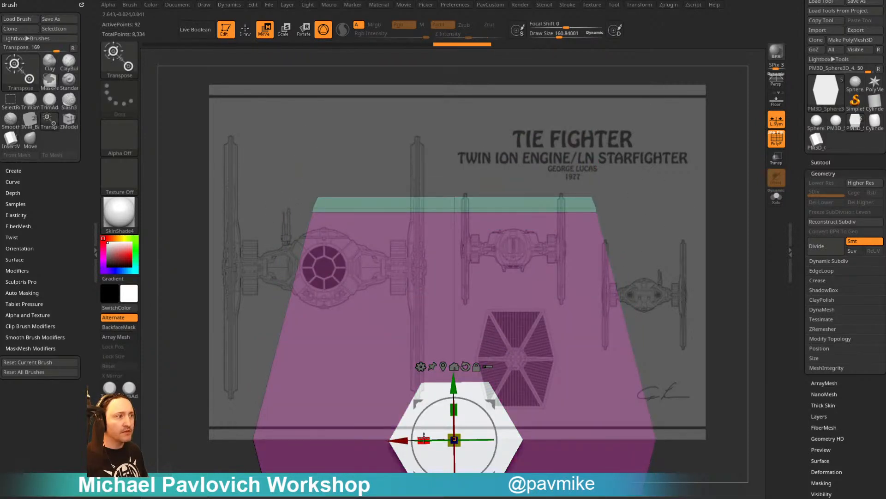
key(q)
Check the whole ship from the front and other angles, with the draw size at about 264
mouse_move(682, 273)
ctrl+right_down()
mouse_move(652, 378)
mouse_move(645, 223)
mouse_move(581, 224)
ctrl+right_up()
ctrl+drag(651, 203, 655, 254)
mouse_move(640, 245)
alt+right_down()
mouse_move(663, 226)
mouse_move(633, 254)
alt+right_up()
mouse_move(632, 254)
right_down()
mouse_move(666, 258)
mouse_move(658, 276)
mouse_move(639, 274)
right_up()
key(s)
click(657, 260)
key(s)
click(657, 272)
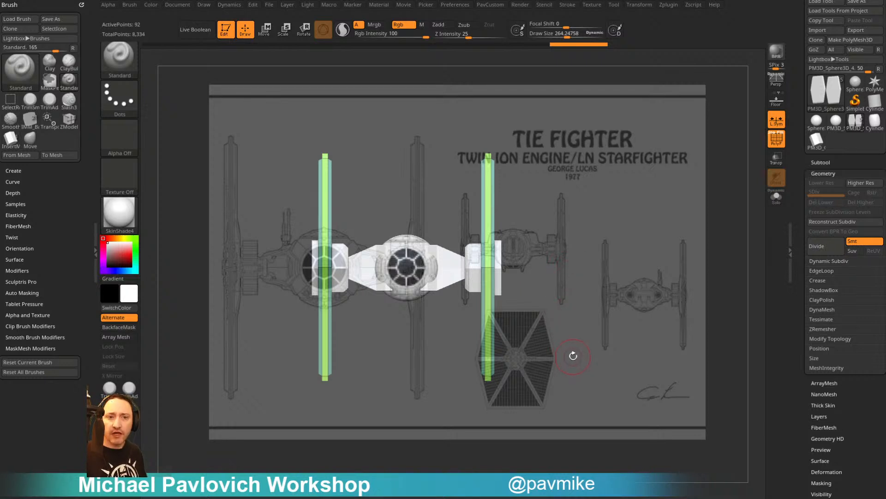
Switch to the IMM_Base_Primitives insert brush
key(grave)
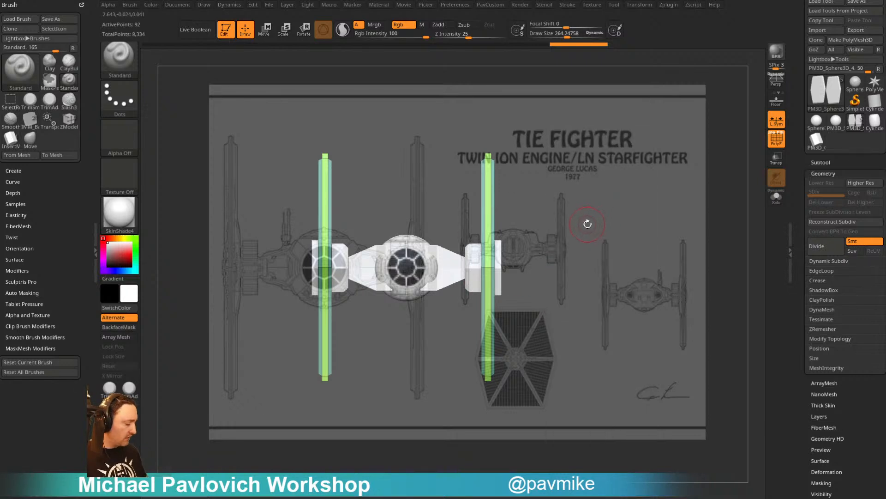
key(5)
key(m)
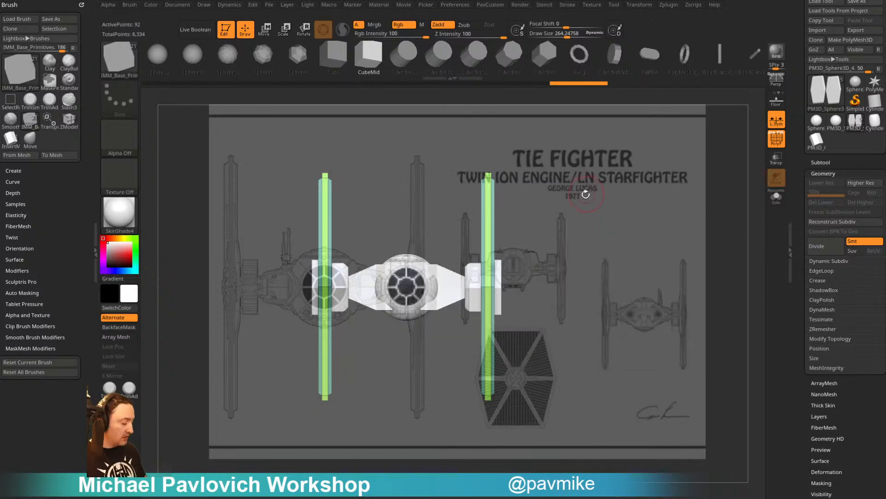
key(b)
key(i)
mouse_move(606, 328)
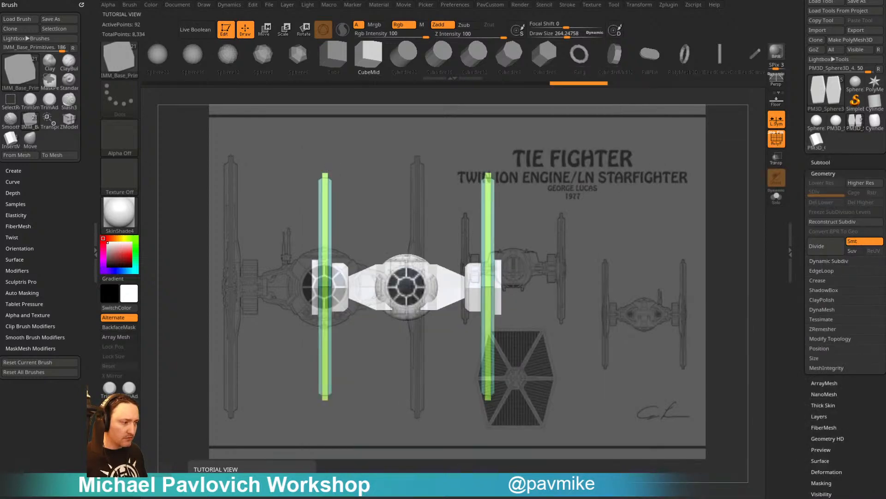
Switch to the browser's ArtStation portfolio, open the Intro to ZBrush series and look through its video playlist
drag(485, 498, 468, 57)
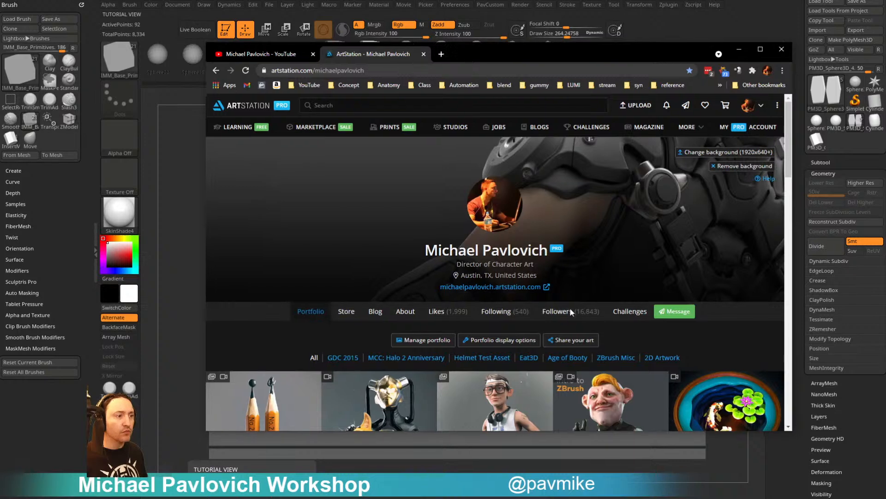
scroll(568, 305, down, 3)
scroll(481, 172, up, 1)
click(468, 72)
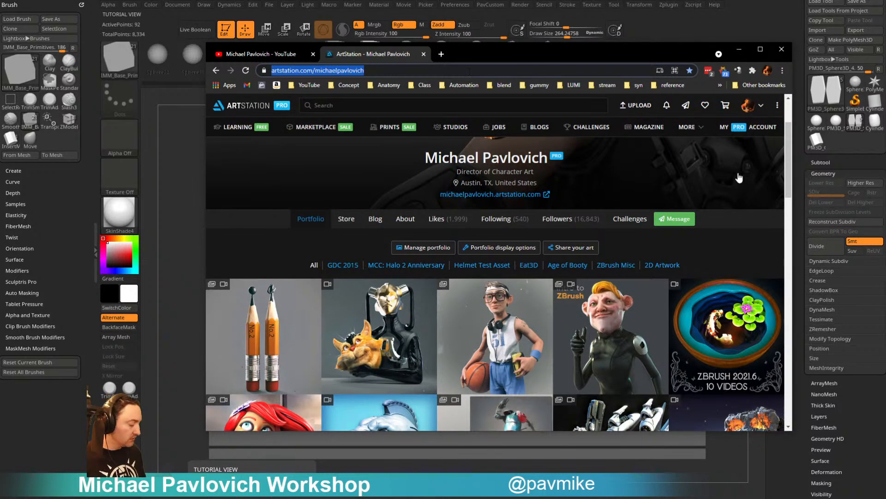
key(alt+Tab)
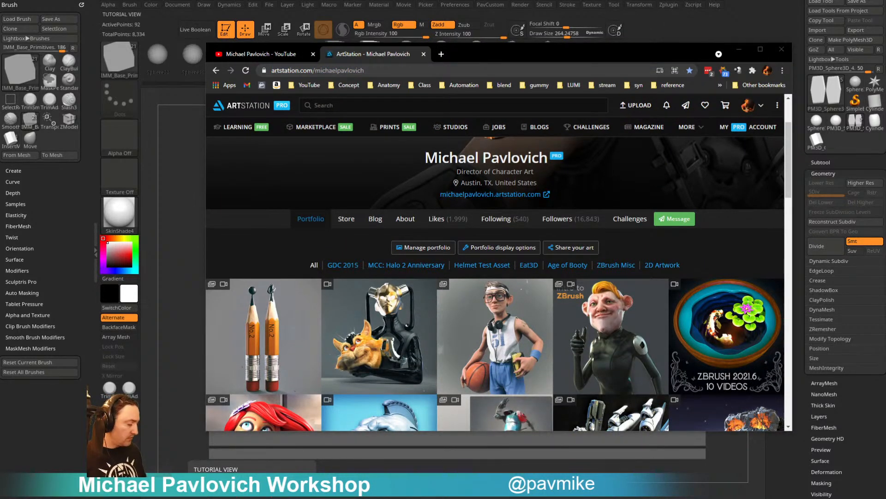
scroll(566, 231, down, 2)
click(566, 231)
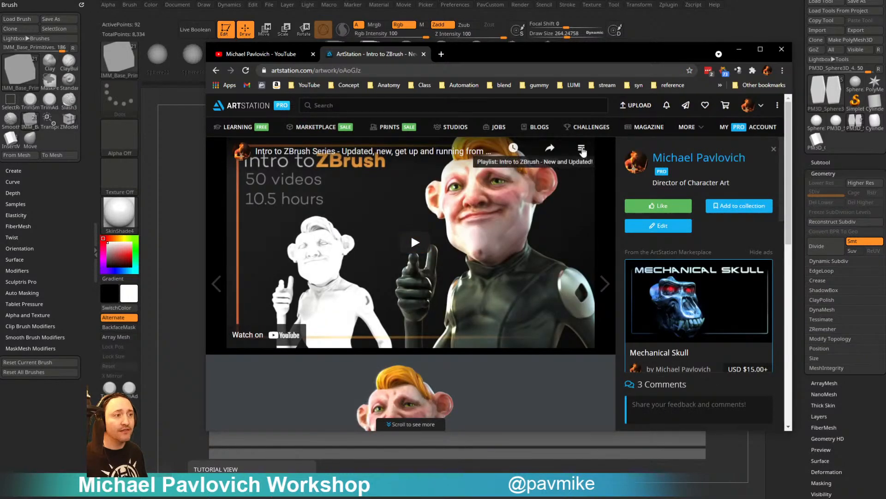
click(581, 150)
scroll(554, 184, down, 8)
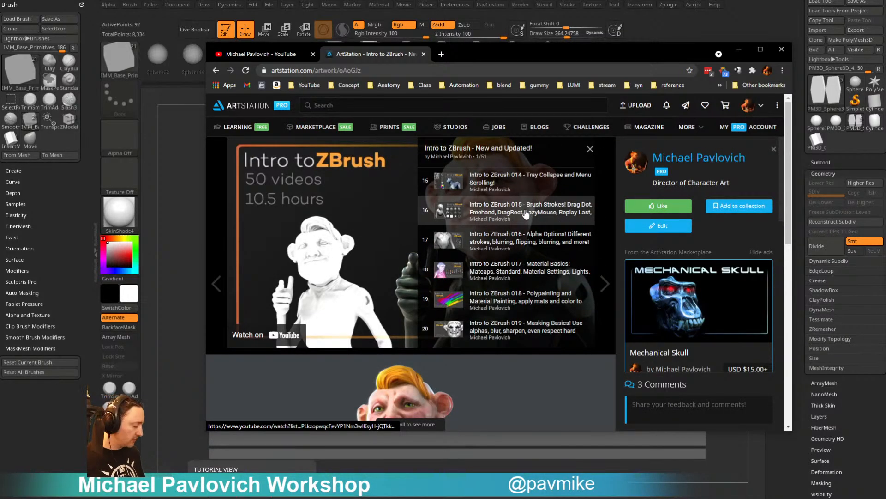
Search the page for "brush" and examine the lesson titles in the Intro to ZBrush playlist
key(ctrl+f)
text(brush)
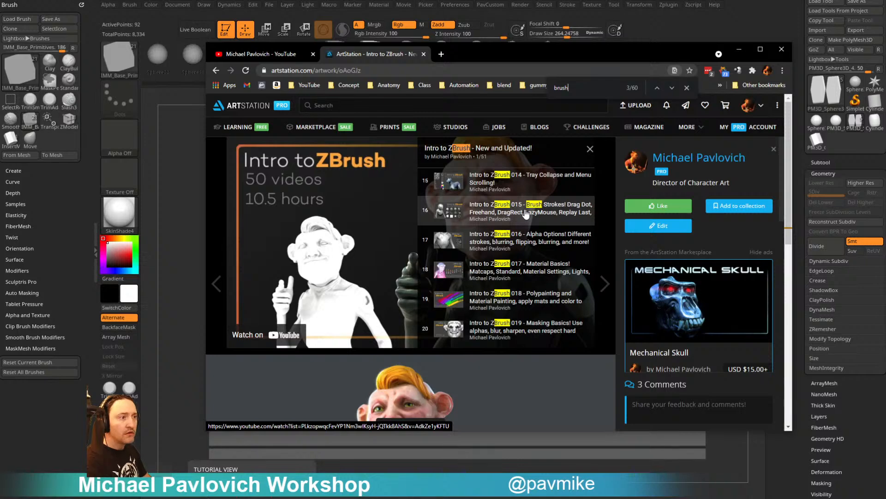
scroll(527, 213, up, 3)
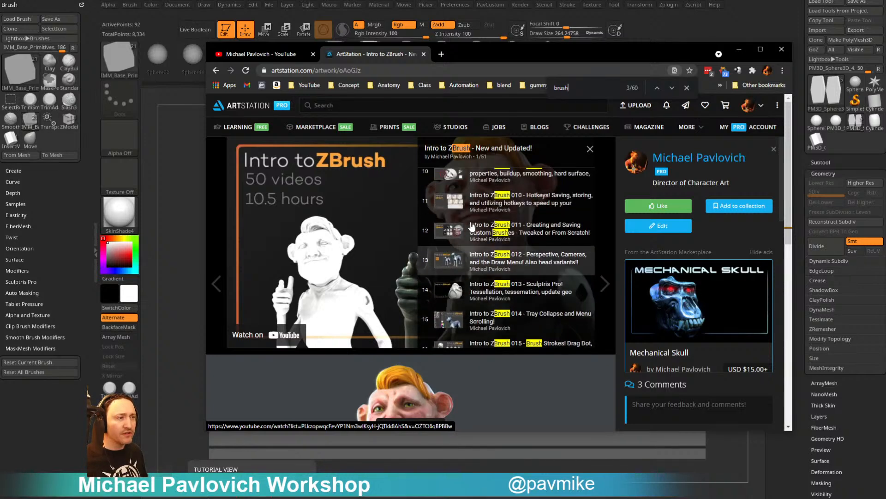
scroll(481, 224, down, 6)
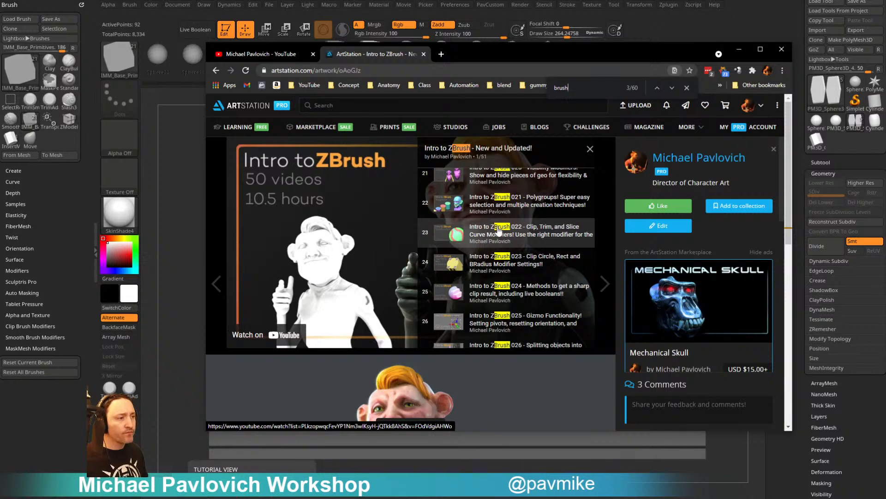
scroll(498, 231, down, 3)
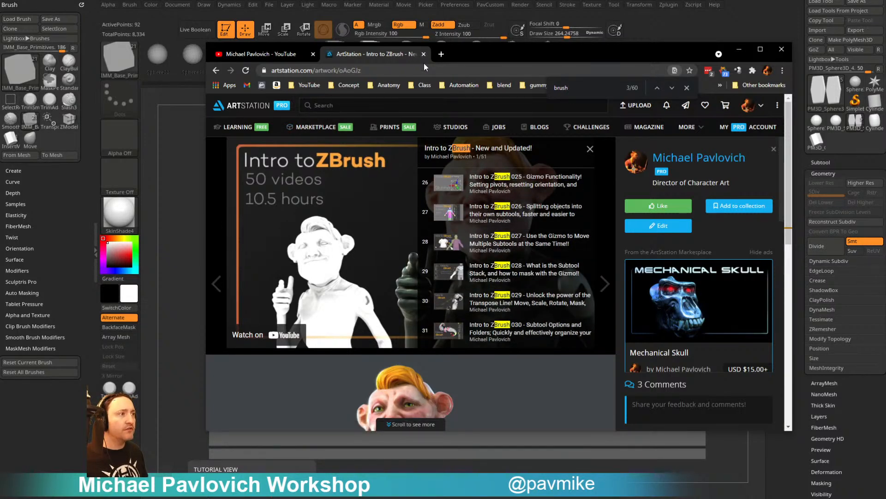
Browse the playlist of the ZBrush for Concept & Ideation series from the portfolio, then put the browser away
click(216, 70)
scroll(494, 223, down, 5)
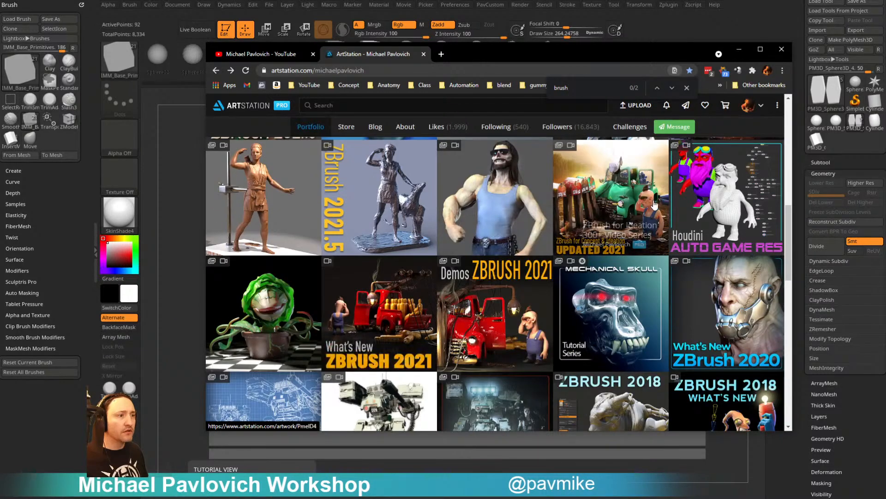
click(591, 175)
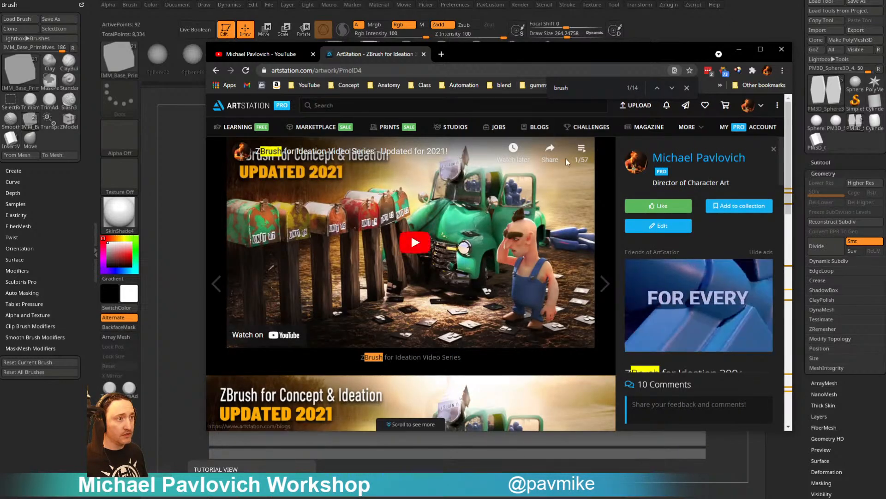
click(582, 149)
scroll(519, 231, down, 20)
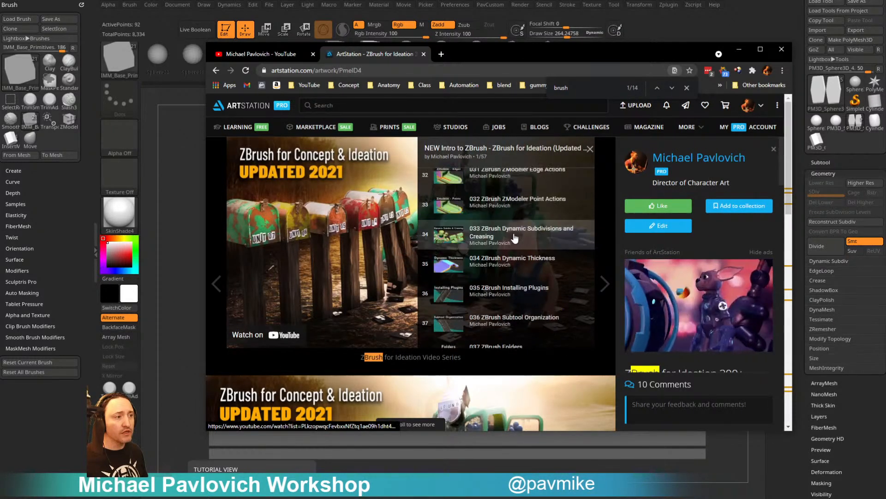
scroll(518, 232, up, 9)
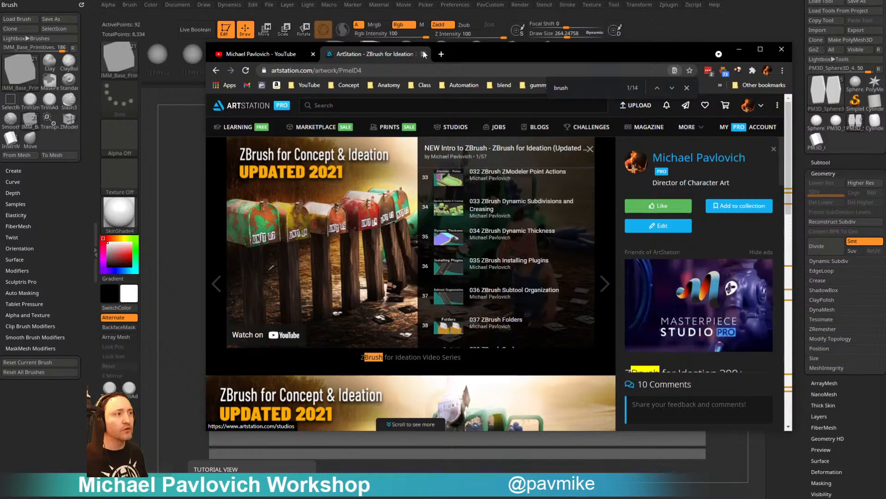
click(219, 71)
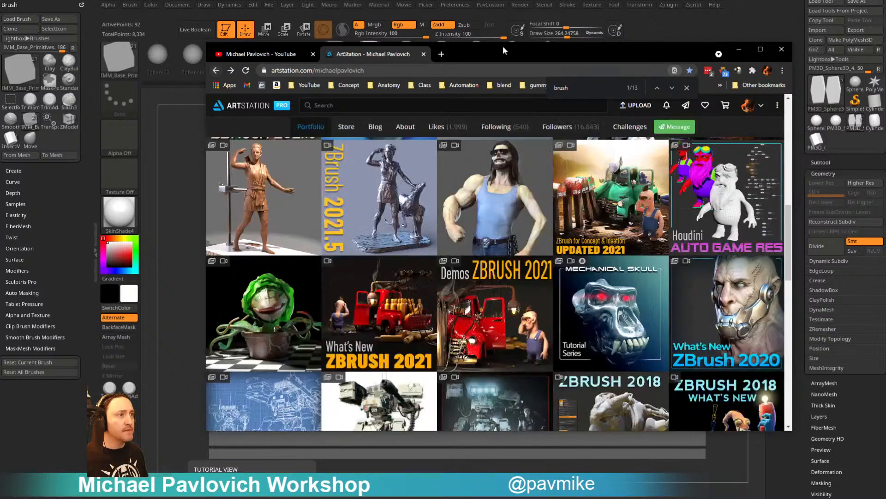
drag(503, 46, 600, 498)
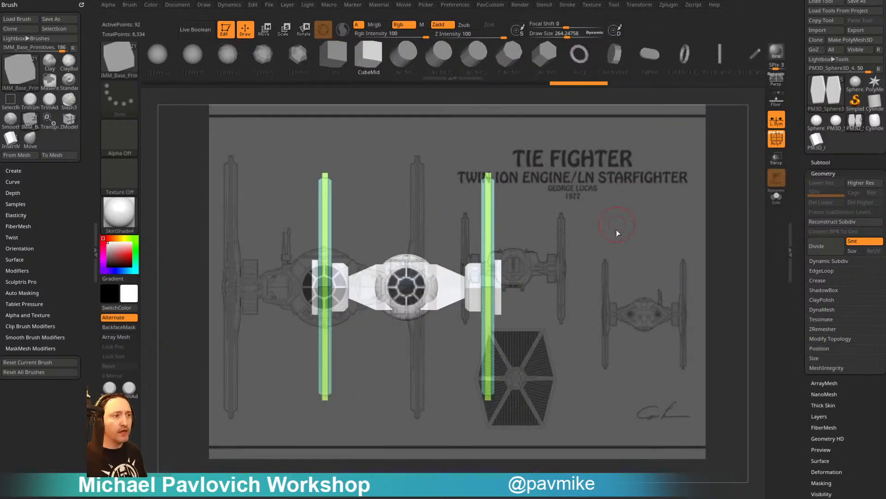
Select the IMM Primitives insert brush
key(2)
key(m)
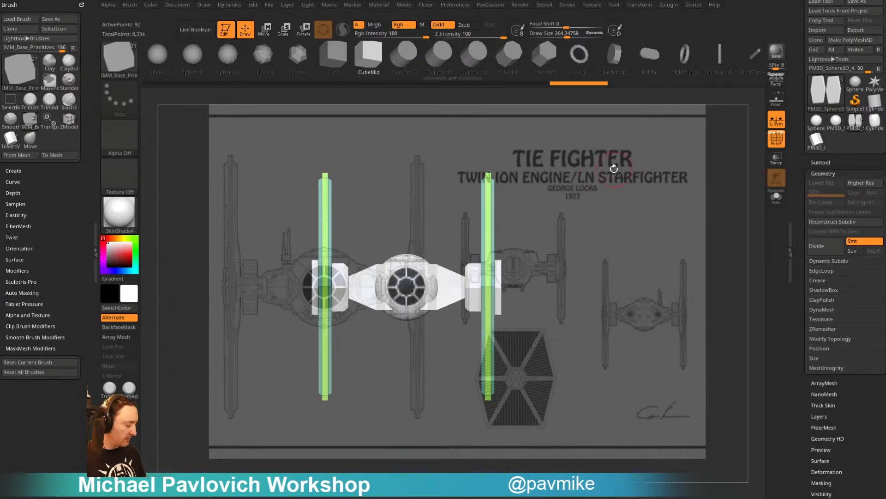
key(b)
key(i)
click(638, 332)
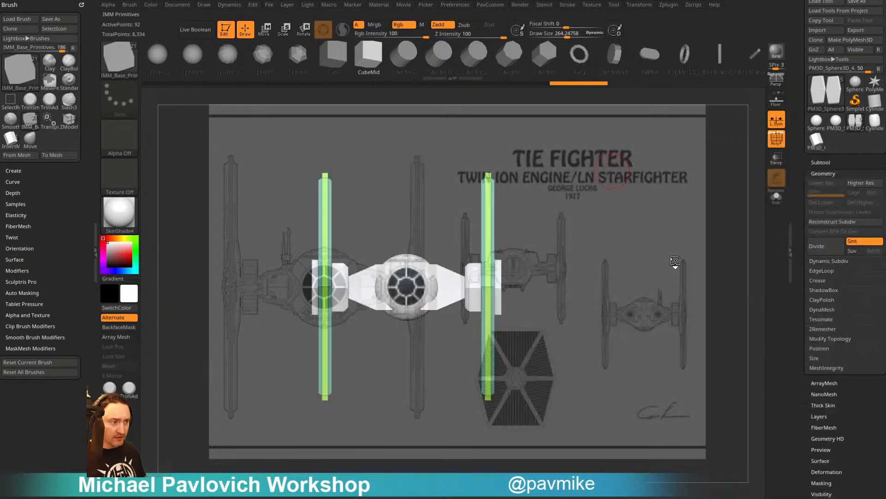
key(m)
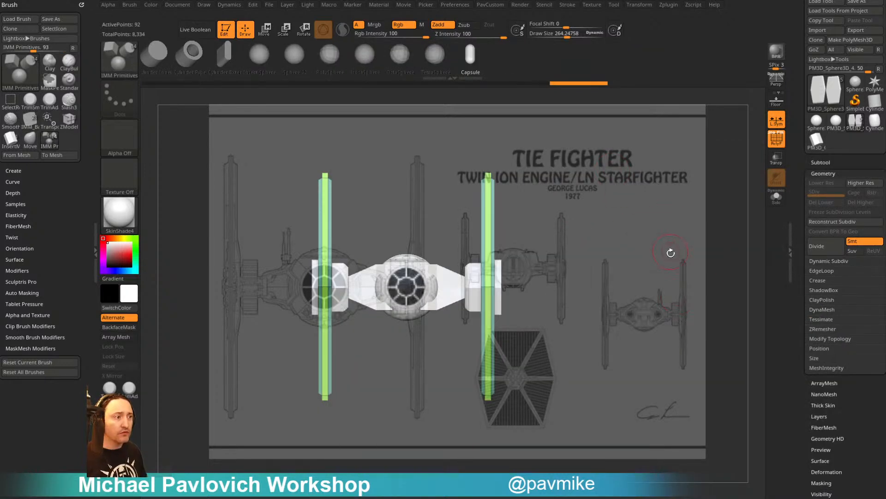
Turn off the polyframe display, hide the Spotlight reference and view the ship at an angle
drag(675, 235, 650, 275)
click(777, 139)
key(shift+z)
drag(639, 234, 627, 248)
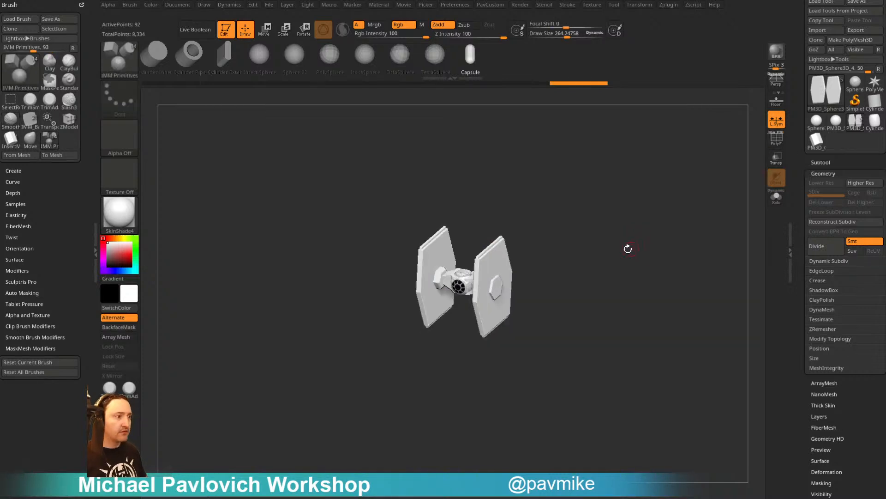
Apply the StartupMaterial to the ship and set the current color to dark grey
click(133, 212)
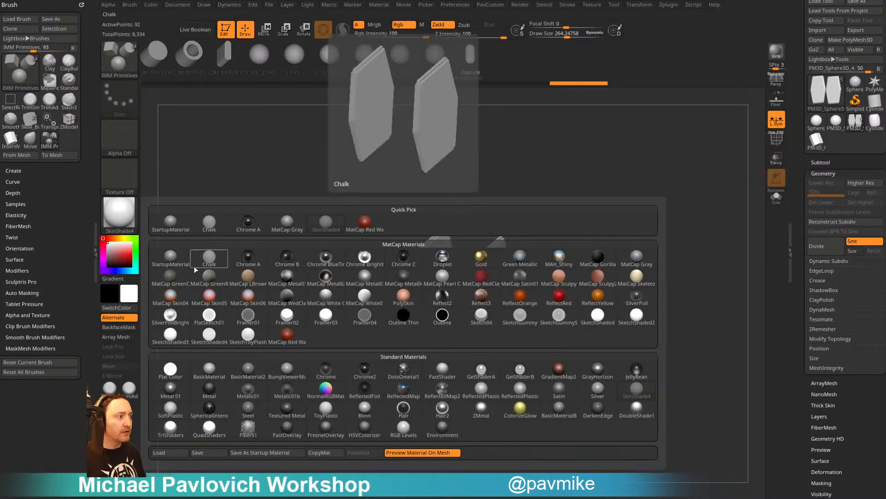
click(171, 257)
click(108, 260)
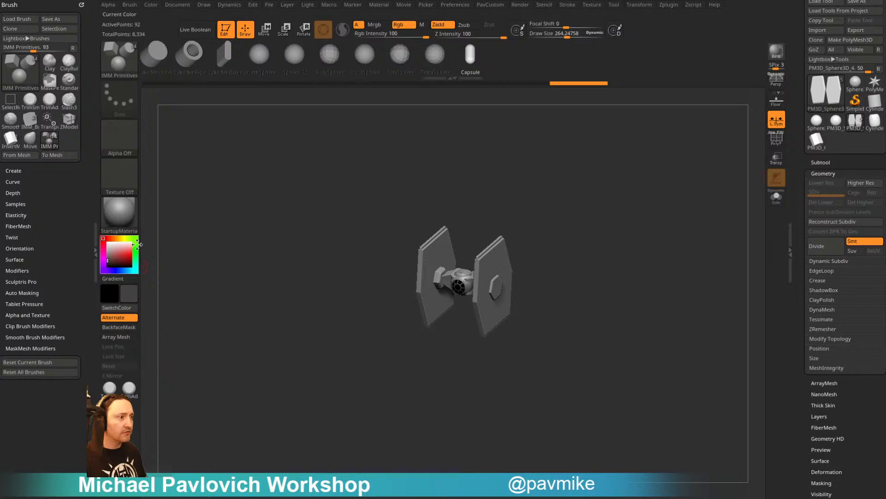
Turn off the polypaint display for all subtools and render the ship with the floor grid on
drag(547, 180, 543, 170)
click(835, 163)
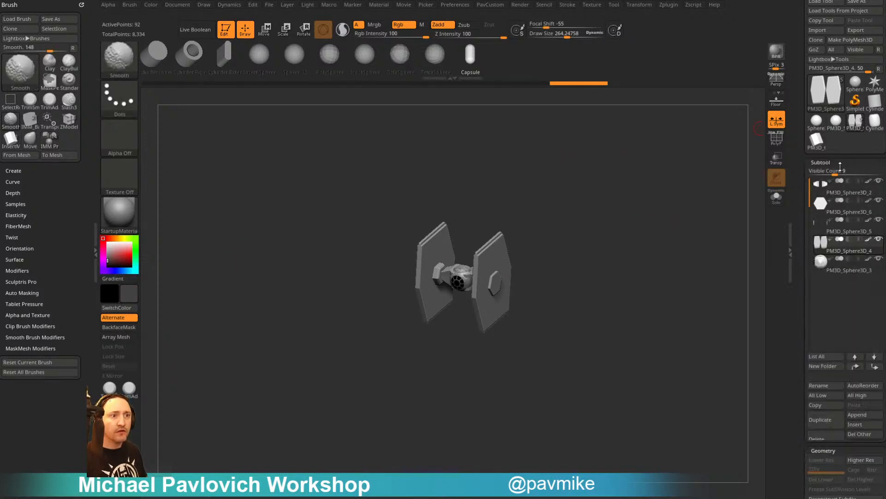
shift+click(869, 200)
drag(640, 291, 697, 251)
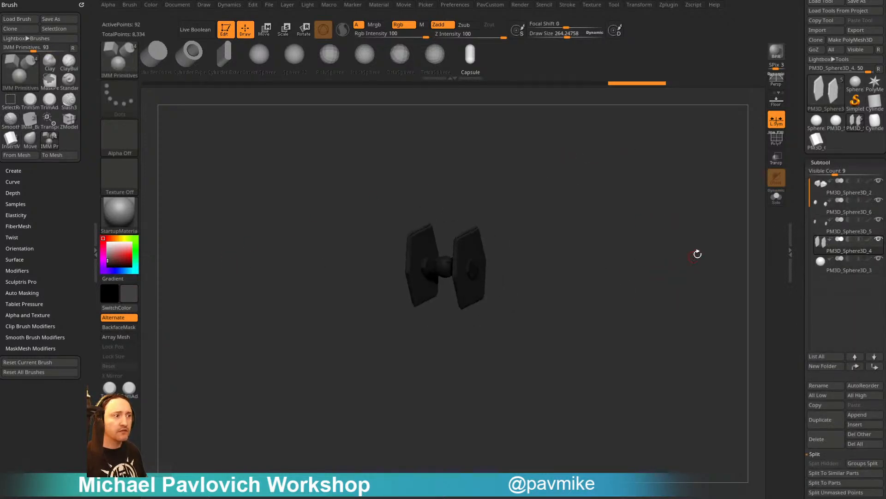
click(777, 100)
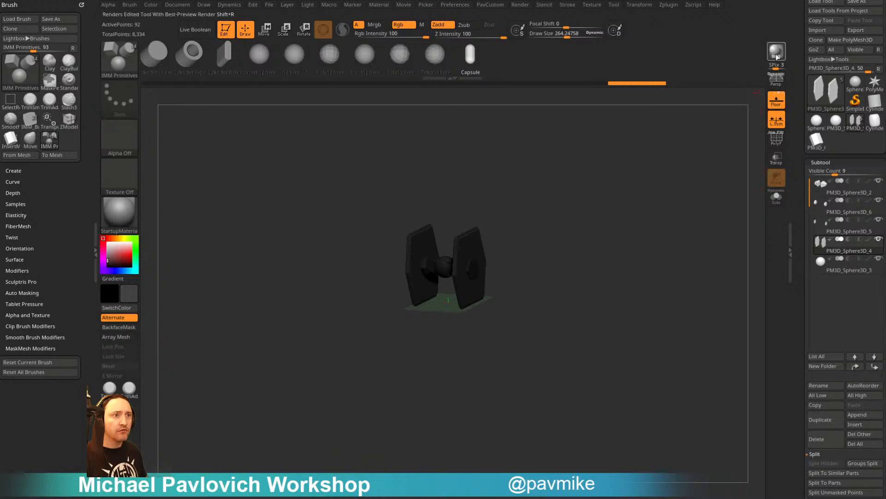
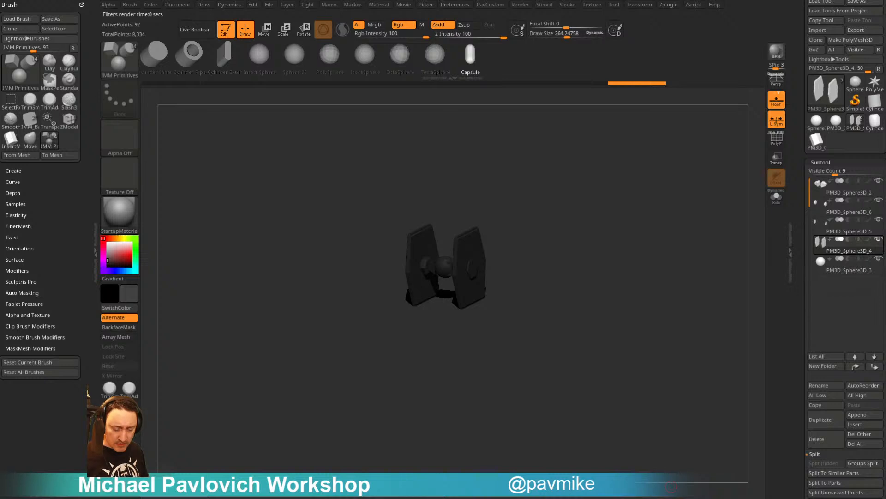
Select the cockpit sphere subtool and turn its polypaint display back on
drag(595, 254, 639, 207)
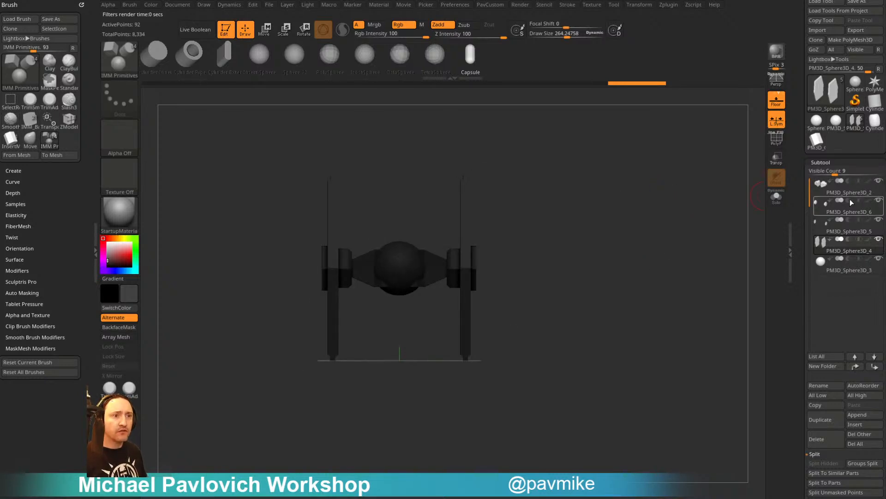
click(869, 266)
click(869, 259)
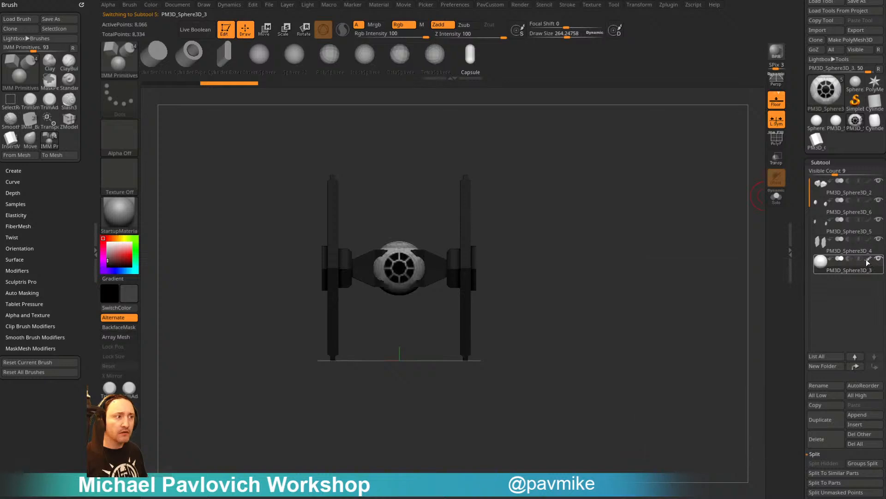
Divide the cockpit sphere two more subdivision levels
mouse_move(609, 234)
alt+mouse_down()
mouse_move(630, 225)
mouse_move(659, 240)
alt+mouse_up()
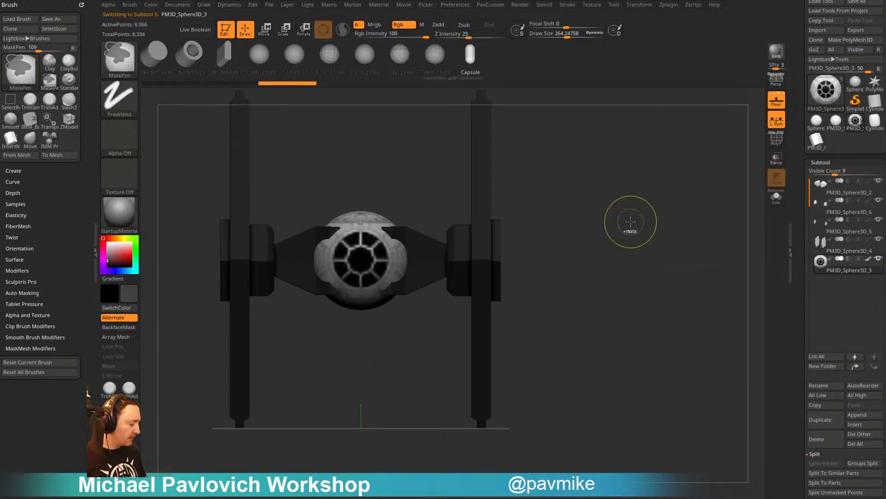
key(ctrl+d)
key(ctrl+d)
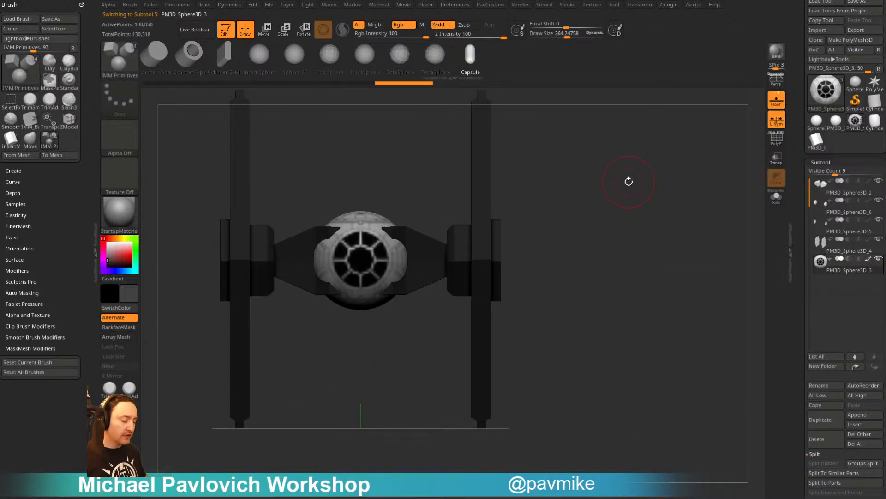
Show the Spotlight reference, select the Standard brush and activate Y symmetry in addition to X
alt+drag(629, 180, 629, 181)
key(shift+z)
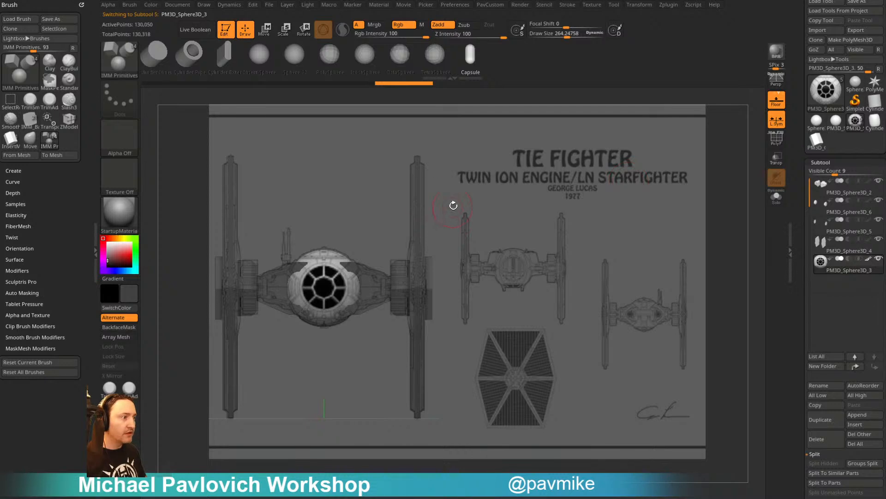
key(b)
key(s)
key(t)
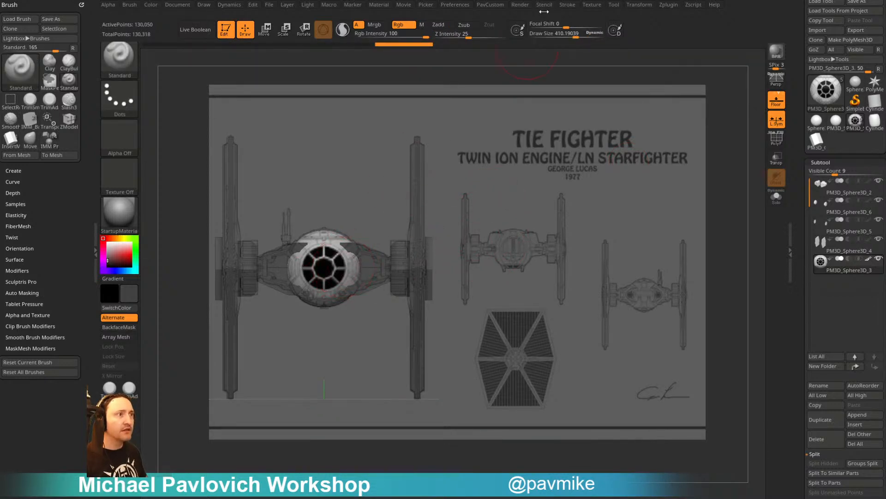
click(639, 4)
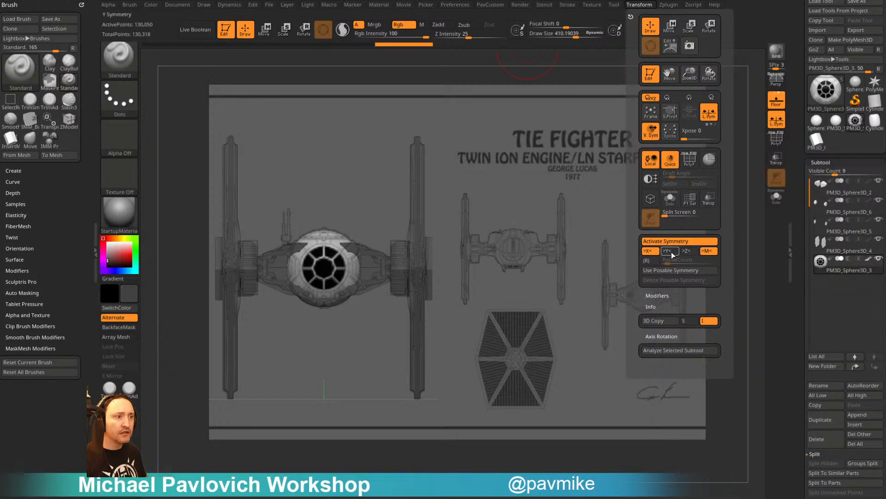
Paint the front-view reference onto the cockpit sphere with RGB only, toggling the Spotlight reference to check the result
key([)
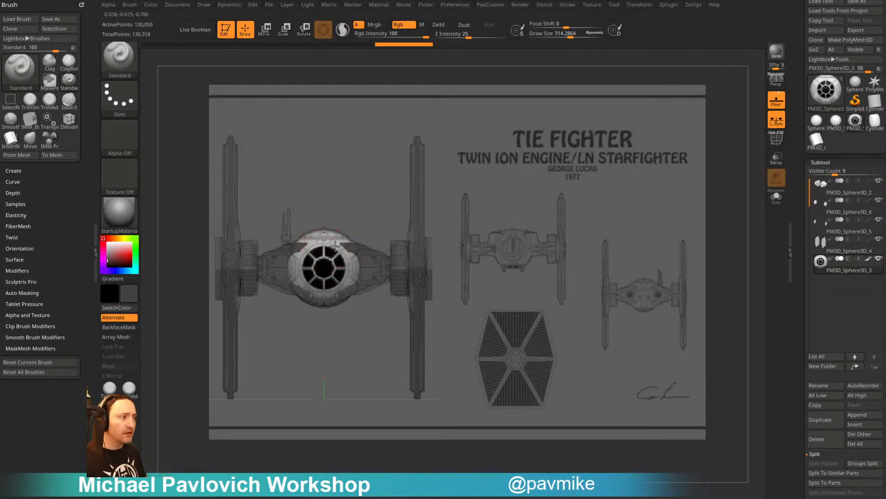
mouse_move(326, 245)
mouse_down()
mouse_move(342, 264)
mouse_move(332, 247)
mouse_up()
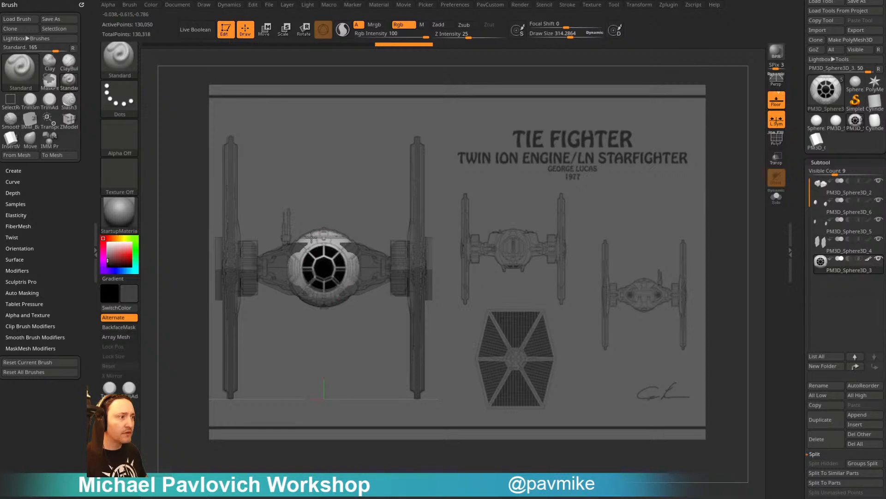
key(shift+z)
key(s)
alt+drag(530, 237, 575, 217)
key(shift+z)
key(2)
key(1)
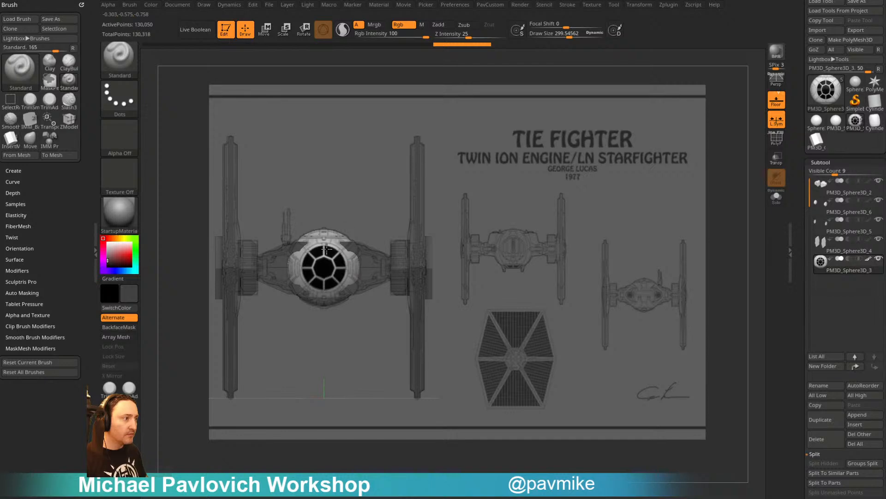
drag(368, 253, 368, 252)
key(shift+z)
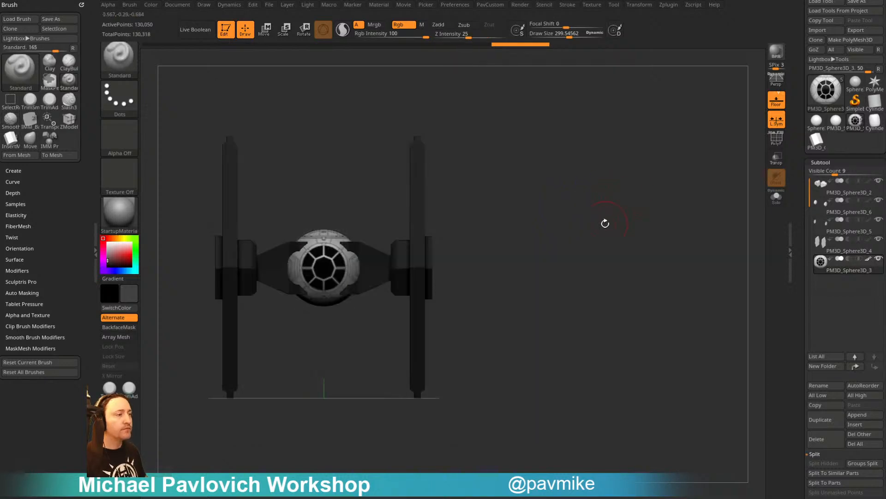
key(s)
key(s)
drag(574, 249, 561, 245)
mouse_move(571, 249)
alt+mouse_down()
mouse_move(616, 246)
mouse_move(574, 286)
alt+mouse_up()
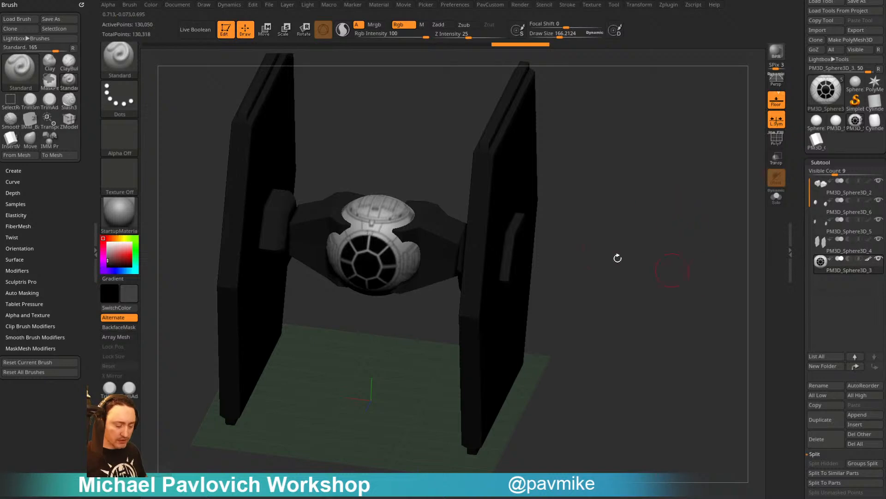
Align the ship with the top-view reference drawing, paint that reference onto the top of the cockpit sphere and hide the reference
key(2)
key(1)
key(shift+z)
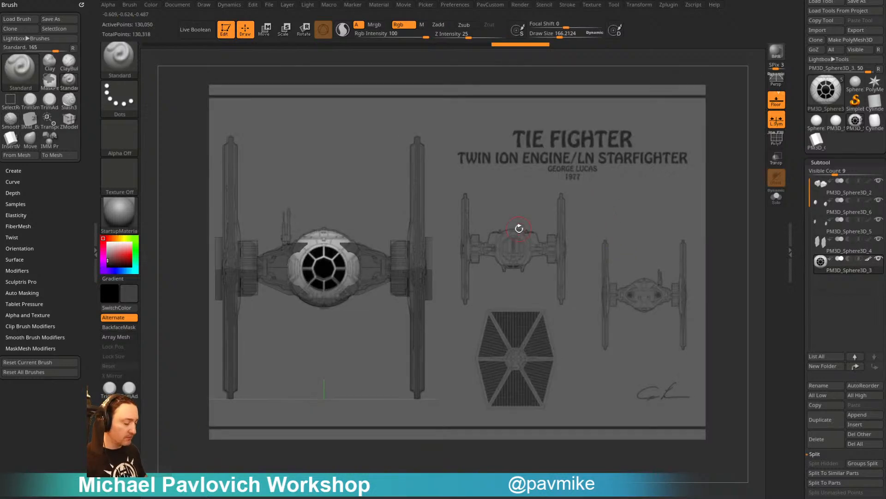
key(2)
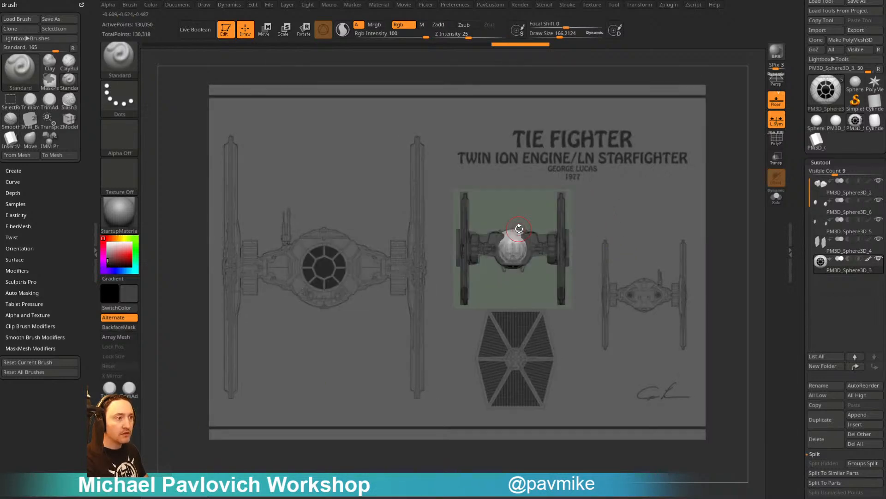
key(s)
click(523, 246)
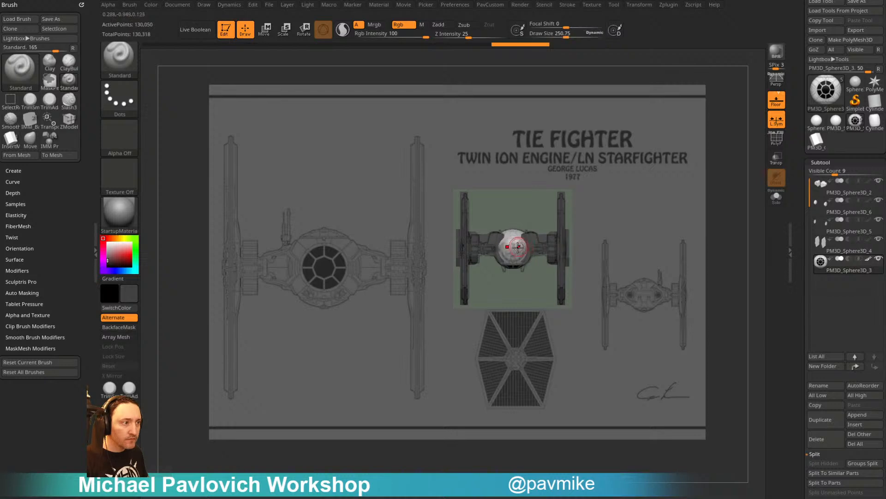
key(s)
click(516, 246)
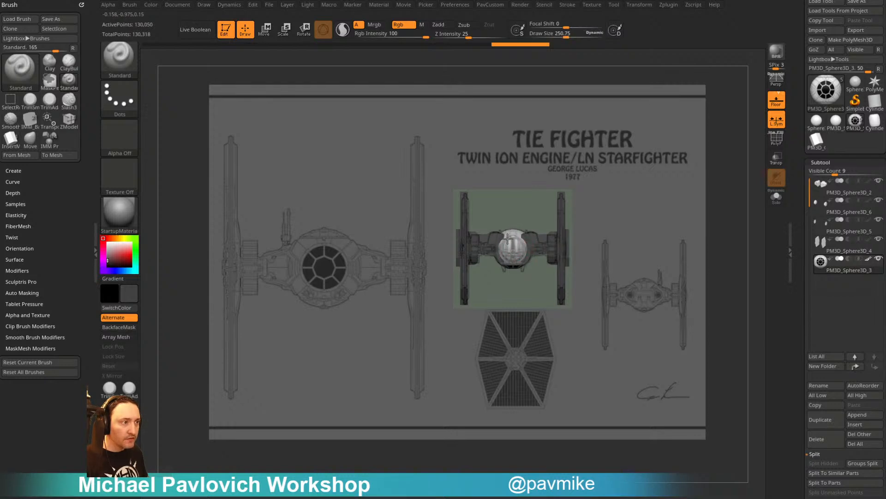
drag(518, 254, 522, 250)
key(shift+z)
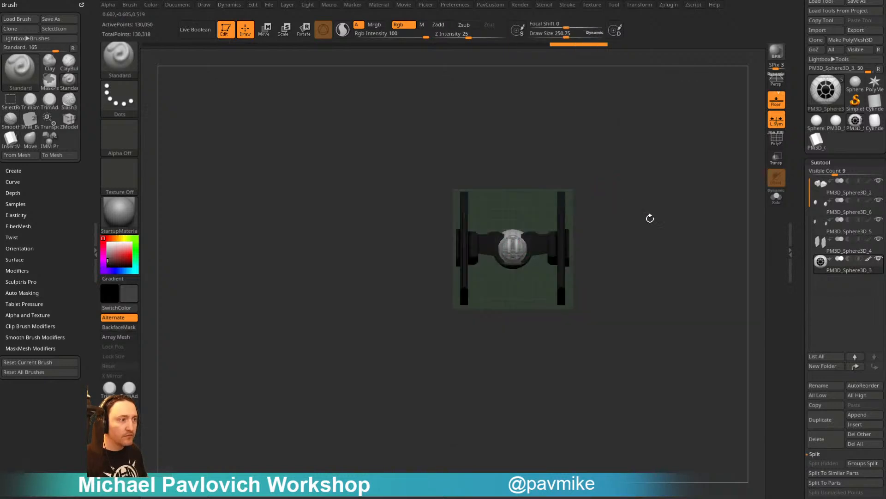
Isolate the cockpit sphere and examine the projected panel lines from several sides, comparing it with the complete ship
mouse_move(650, 218)
ctrl+right_down()
mouse_move(749, 291)
mouse_move(753, 222)
ctrl+right_up()
click(777, 198)
mouse_move(714, 221)
mouse_down()
mouse_move(674, 204)
mouse_move(642, 249)
mouse_move(647, 238)
mouse_move(639, 239)
mouse_up()
key(s)
click(589, 255)
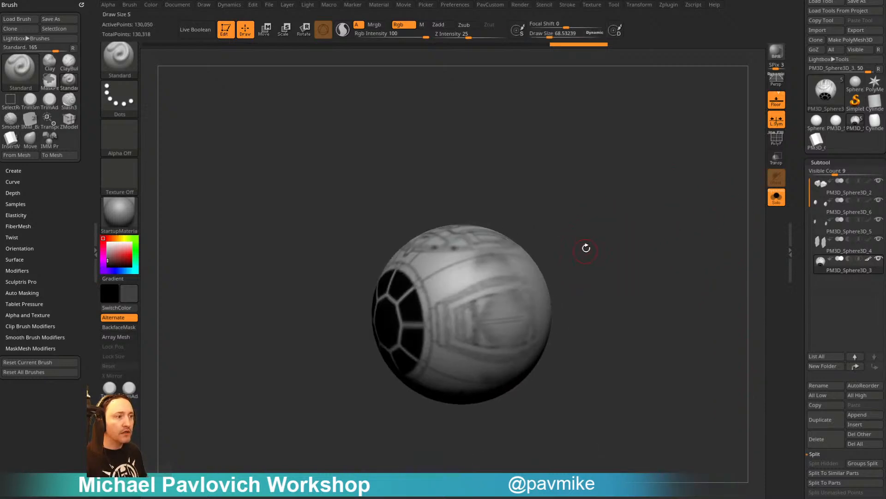
drag(586, 248, 644, 241)
alt+right_drag(508, 262, 521, 219)
click(776, 197)
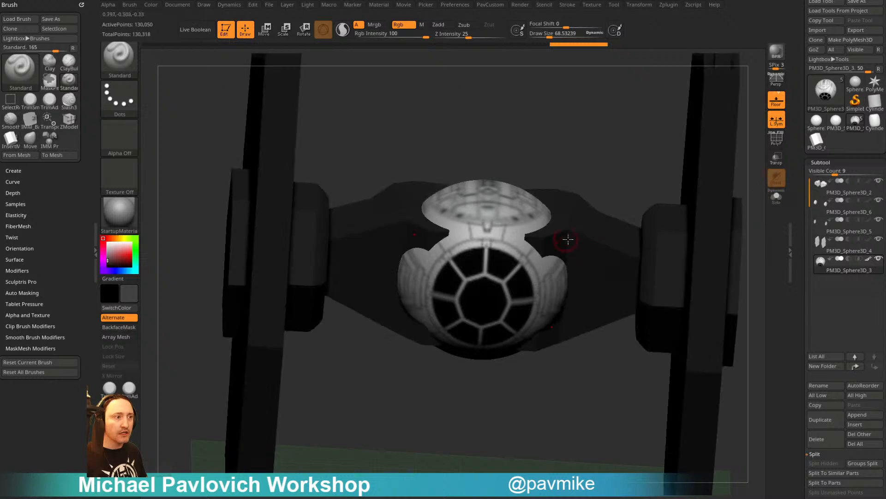
click(776, 198)
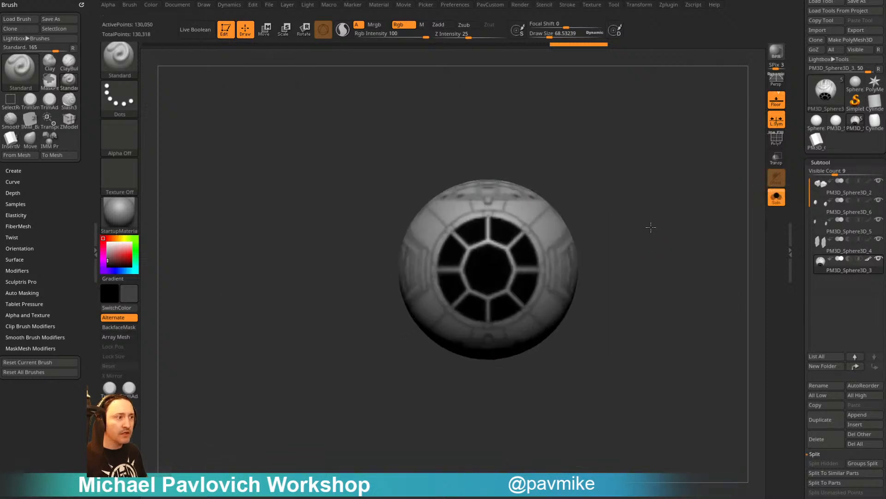
mouse_move(651, 227)
mouse_down()
mouse_move(633, 239)
mouse_move(624, 218)
mouse_up()
key(s)
key(s)
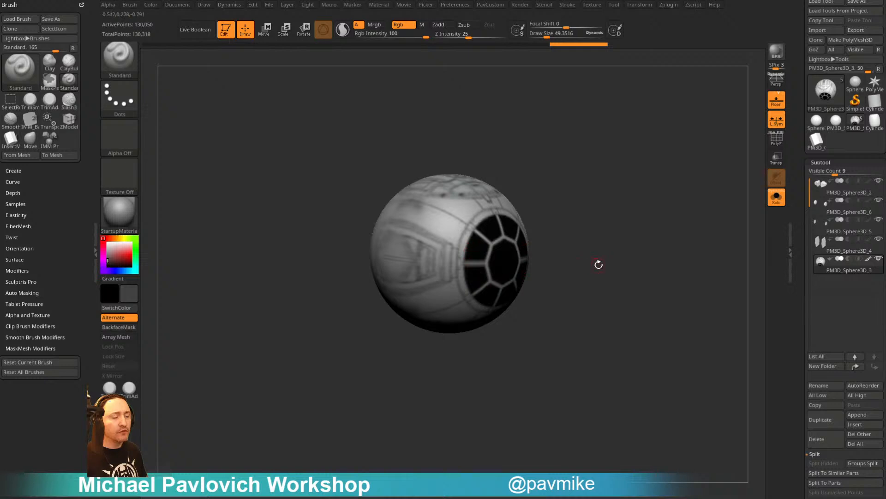
drag(598, 263, 576, 258)
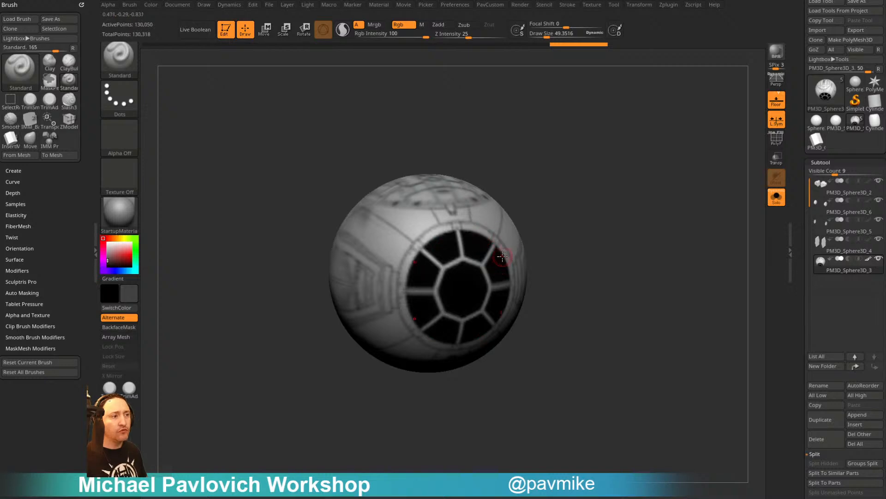
Replace the X and Y symmetry with radial symmetry around the Z axis and check it on the cockpit window
click(629, 5)
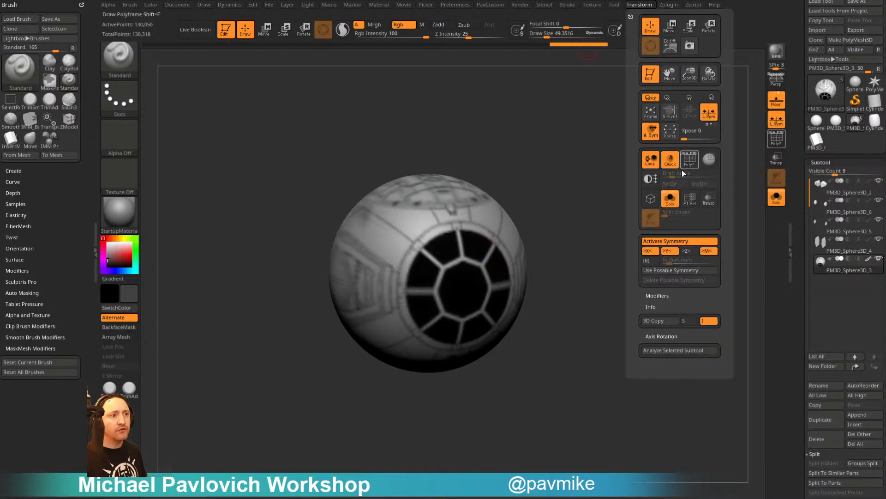
click(653, 262)
click(652, 252)
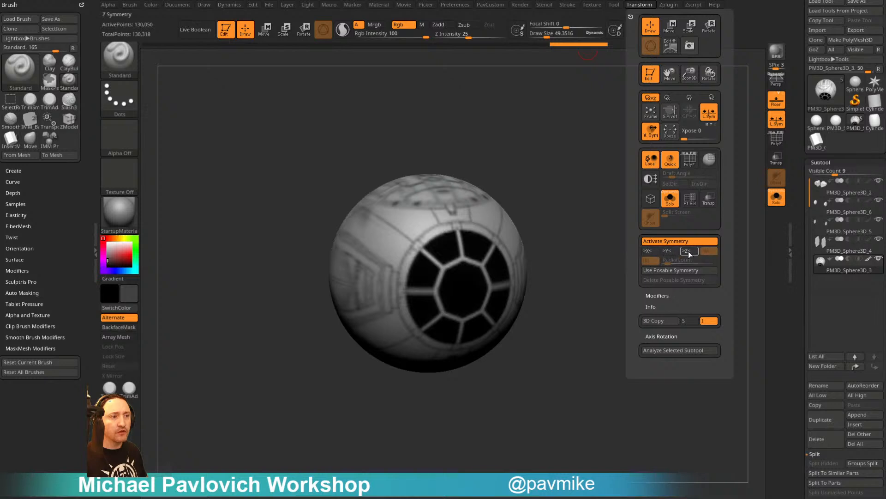
click(688, 253)
shift+drag(590, 249, 566, 249)
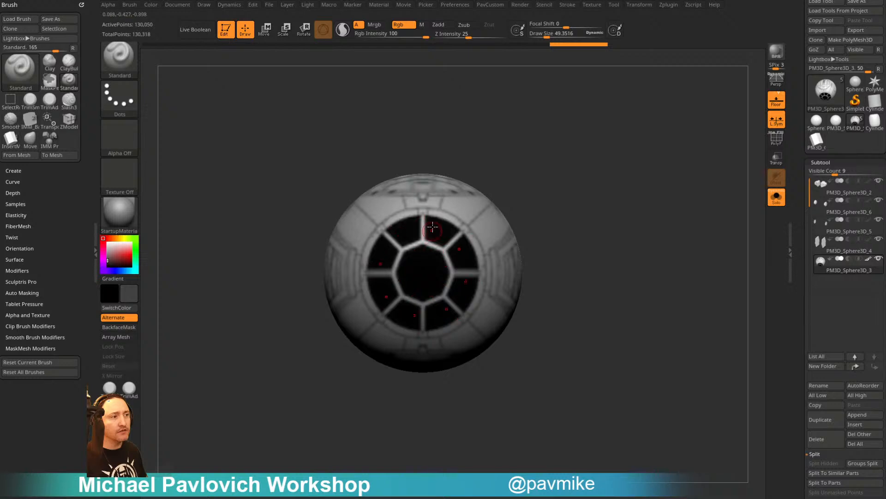
drag(500, 177, 520, 198)
drag(449, 252, 443, 197)
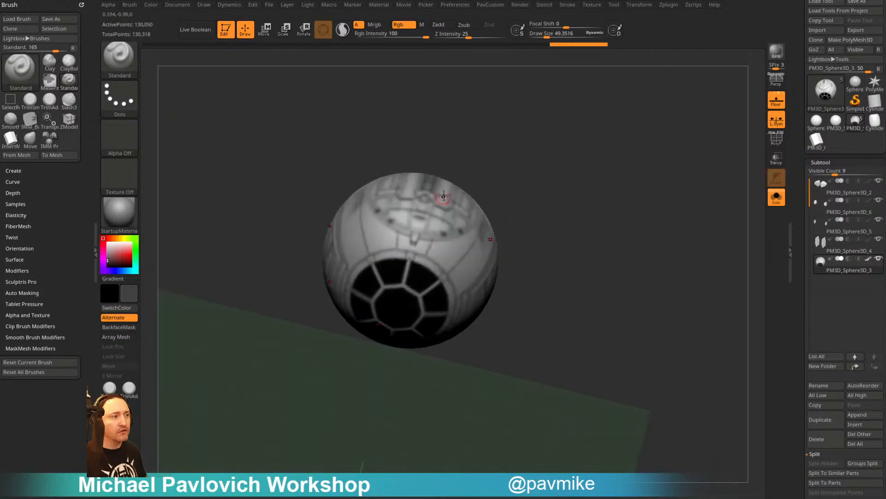
drag(529, 223, 599, 213)
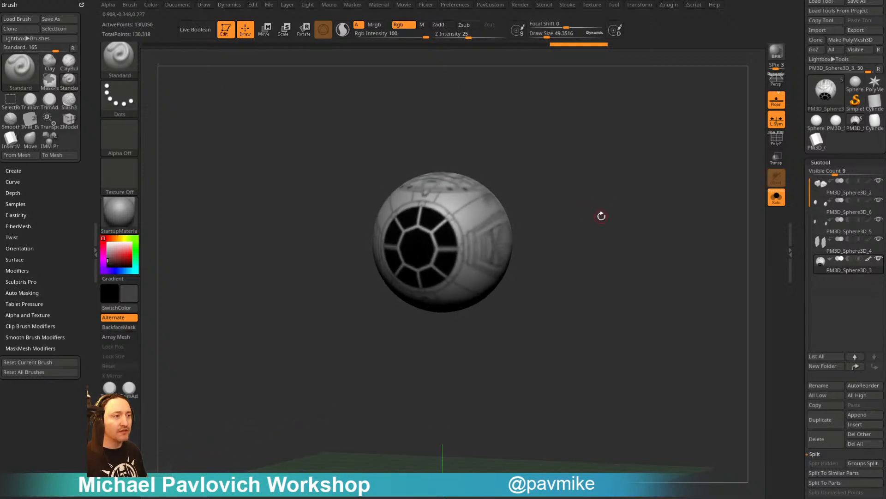
Leave Solo mode to show the whole ship and turn on the polyframe display
click(780, 205)
mouse_move(729, 174)
alt+mouse_down()
mouse_move(698, 137)
mouse_move(675, 181)
mouse_move(685, 208)
mouse_move(675, 212)
mouse_move(687, 206)
mouse_move(662, 214)
alt+mouse_up()
key(s)
key(s)
key(s)
mouse_move(664, 221)
mouse_down()
mouse_move(655, 213)
mouse_move(670, 205)
mouse_up()
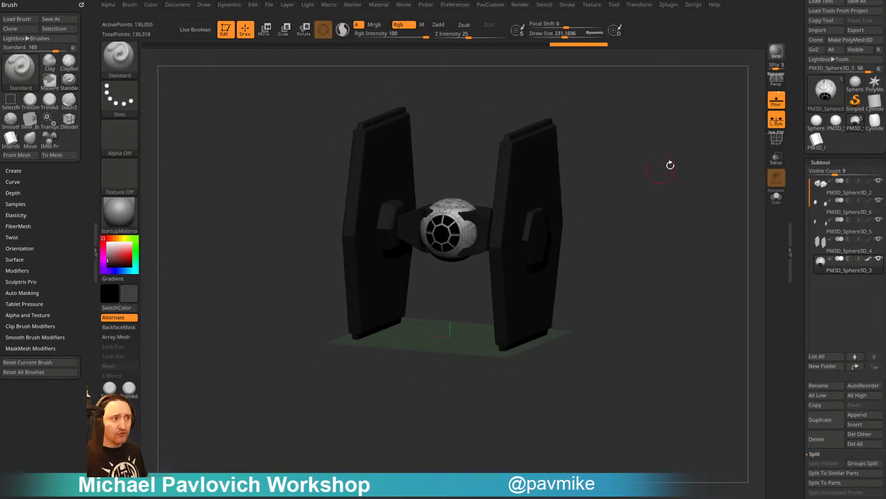
click(779, 142)
alt+drag(683, 131, 693, 192)
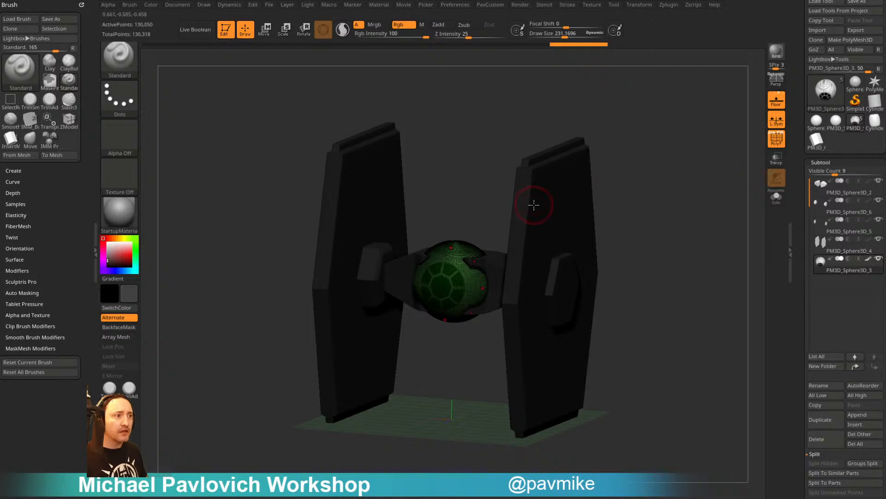
Select the wing panels subtool and turn off the polypaint display for all subtools
alt+click(585, 190)
shift+click(870, 238)
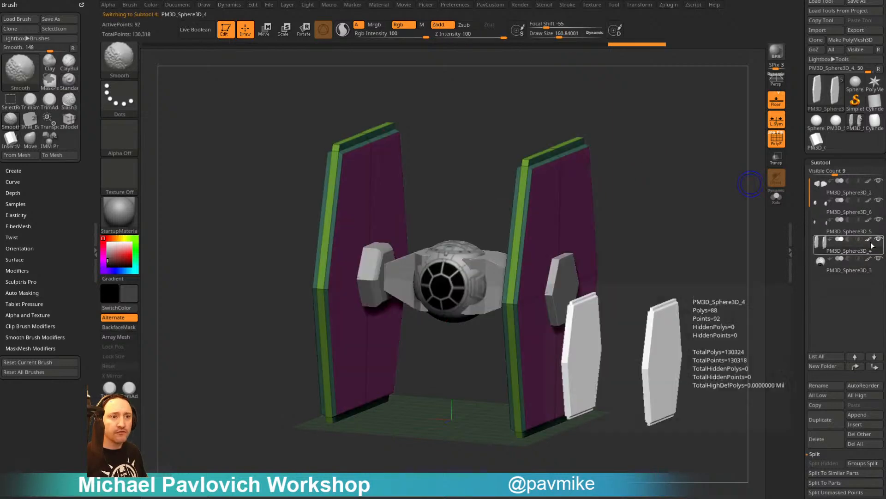
shift+click(871, 239)
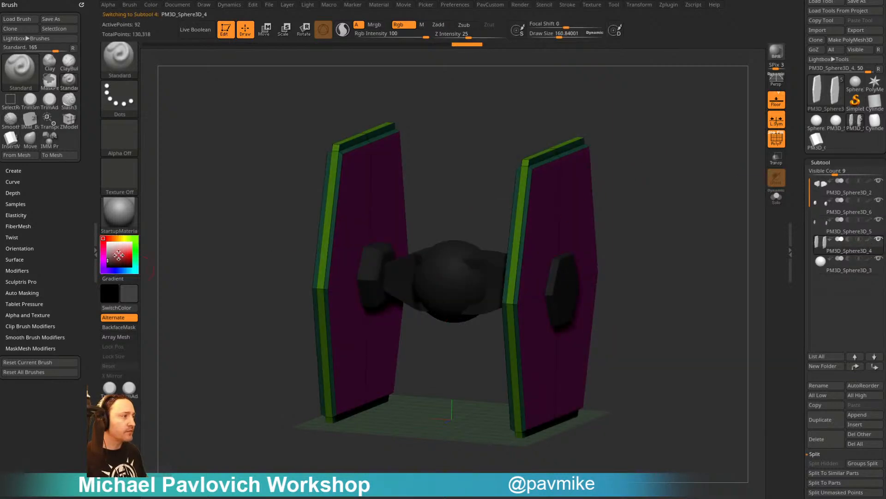
Set the active color to white so the ship displays in light grey
drag(119, 255, 107, 242)
drag(638, 172, 705, 168)
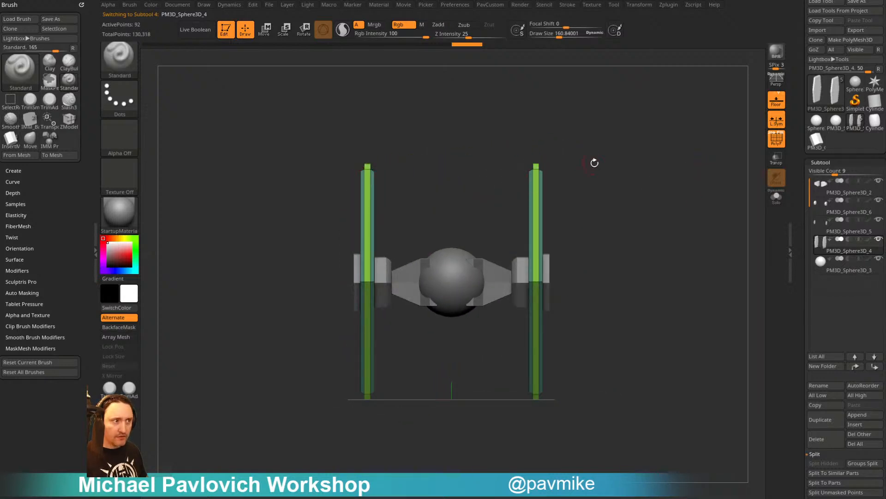
drag(595, 162, 586, 224)
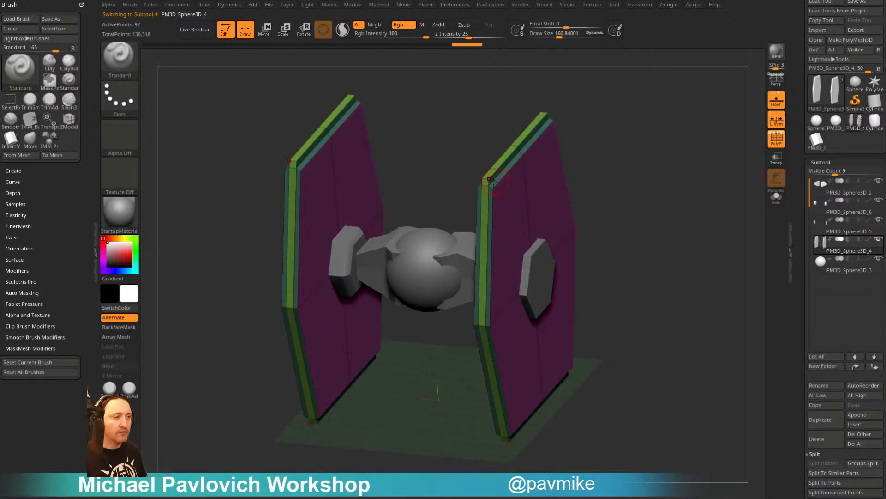
Reduce the draw size to about 108 and switch to the ZModeler brush
mouse_move(614, 133)
mouse_down()
mouse_move(643, 134)
mouse_move(618, 199)
mouse_move(637, 123)
mouse_up()
key(s)
click(634, 139)
key(b)
key(z)
key(m)
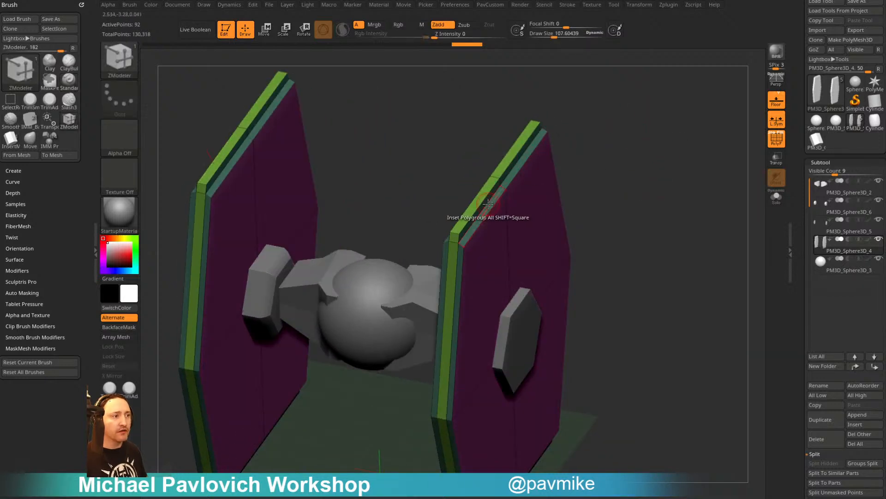
Use ZModeler's QMesh polygon action on a single poly to flatten the raised strip around the wing panels' rims
key(space)
click(447, 232)
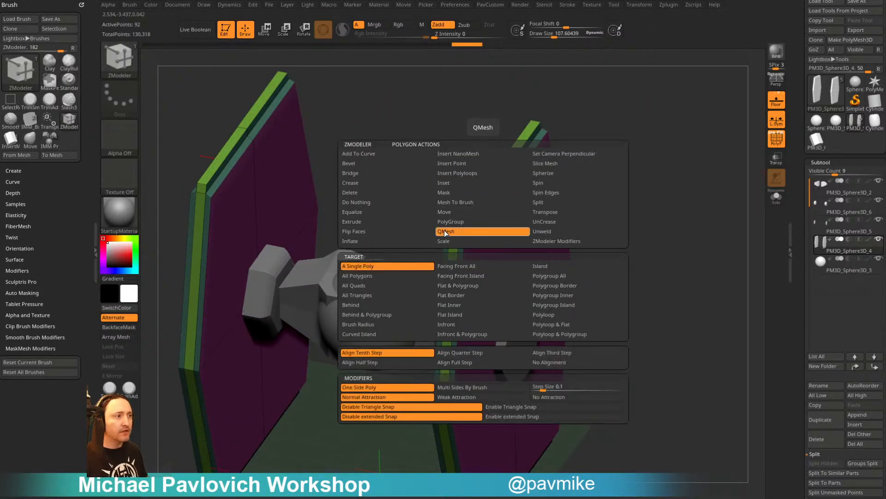
drag(611, 138, 582, 144)
mouse_move(483, 155)
alt+mouse_down()
mouse_move(540, 108)
mouse_move(524, 104)
alt+mouse_up()
mouse_move(673, 151)
mouse_down()
mouse_move(662, 146)
mouse_move(694, 242)
mouse_move(692, 195)
mouse_move(588, 125)
mouse_move(550, 180)
mouse_up()
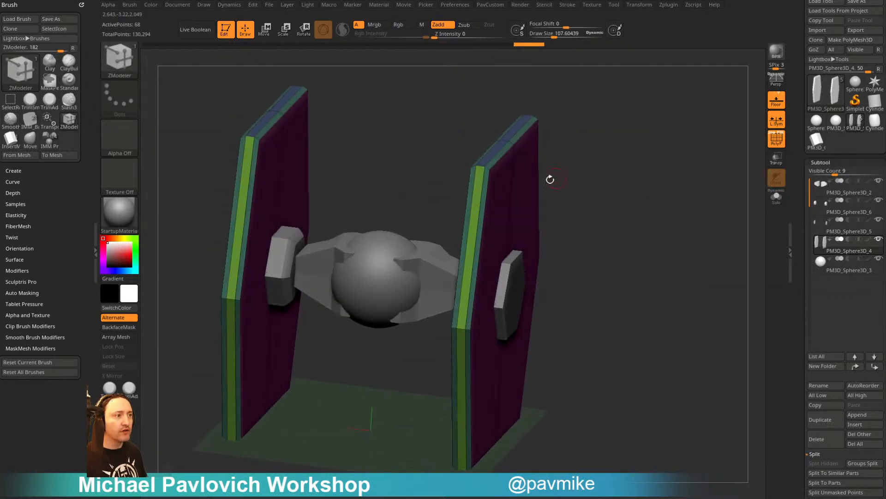
Assign a single polygroup to the middle polyloop running around the wing panels' rims
key(space)
click(464, 251)
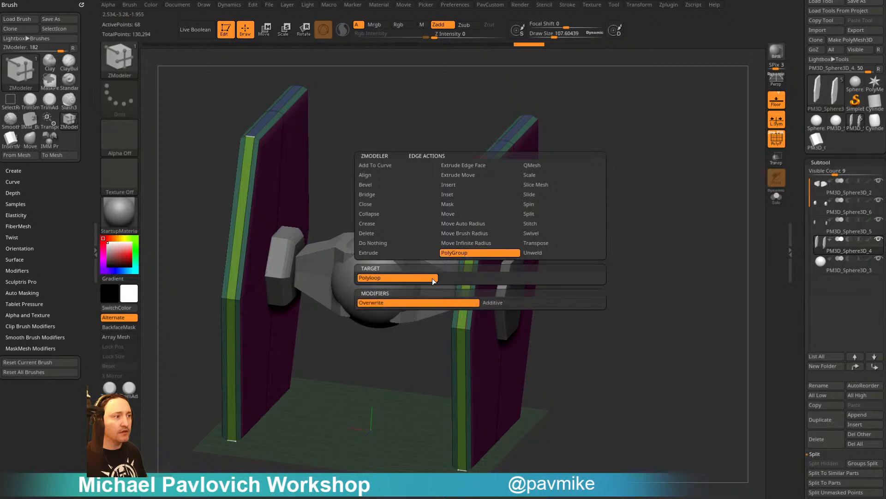
click(479, 167)
QMesh the rim's middle polygroup outward with the Polygroup Island target to form a raised ridge around both wing panels
key(space)
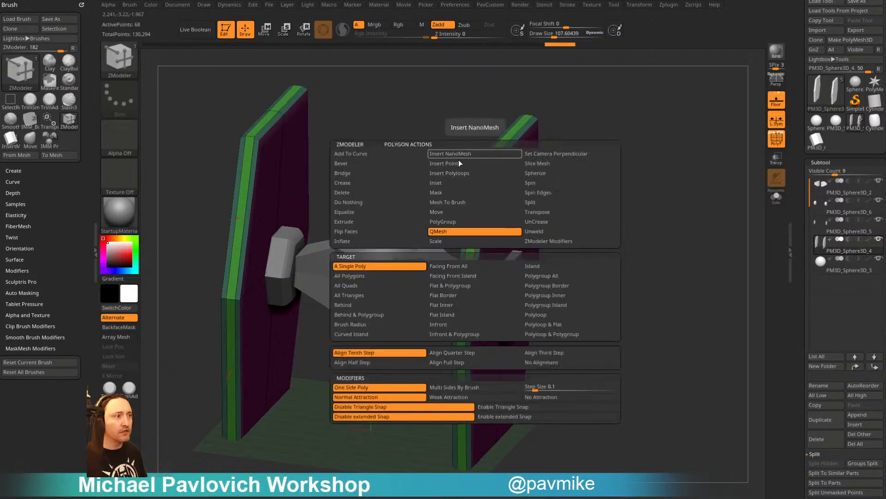
right_drag(497, 206, 481, 189)
key(space)
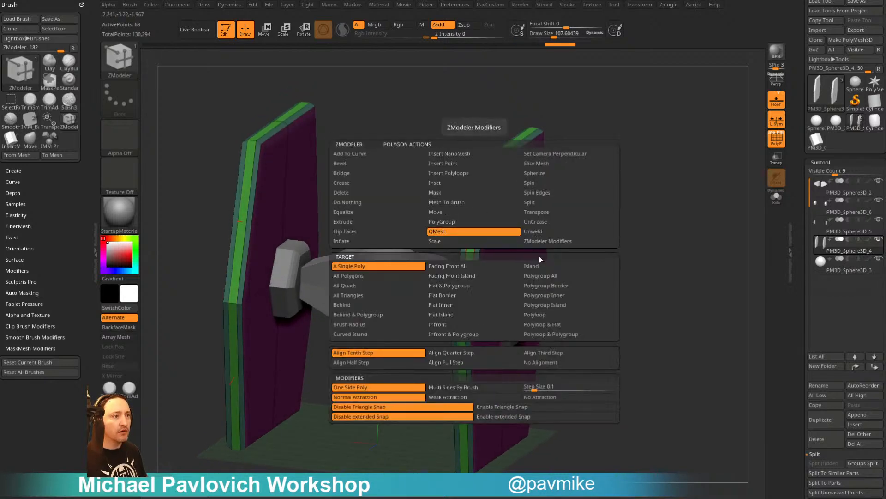
click(549, 305)
click(460, 240)
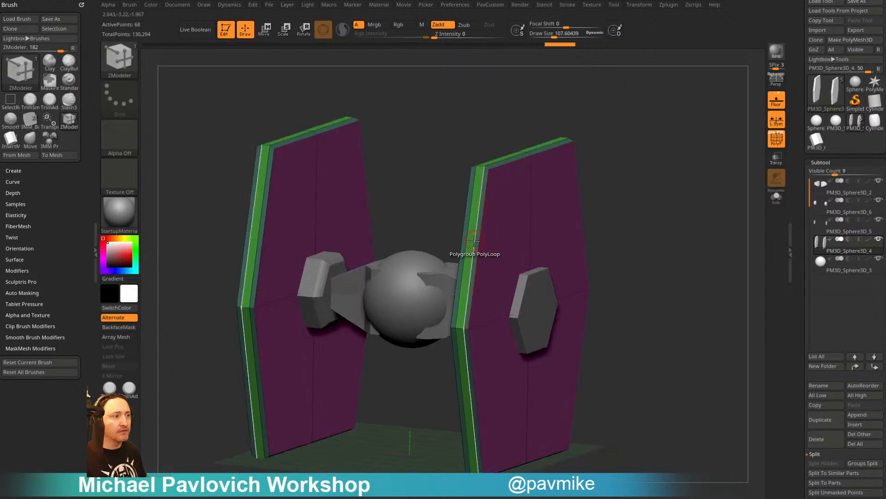
drag(461, 241, 449, 236)
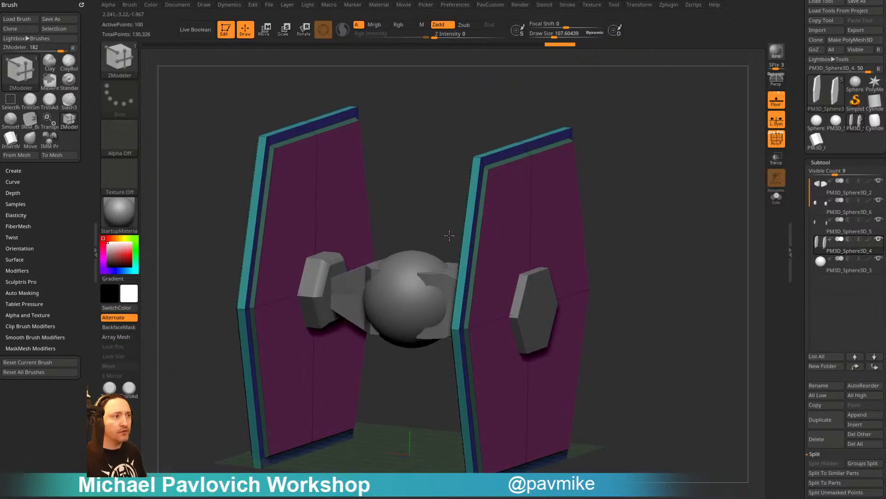
Show the Spotlight reference and compare the wing panels' rims with the drawings from the stored front, back and underside views
shift+drag(611, 145, 612, 146)
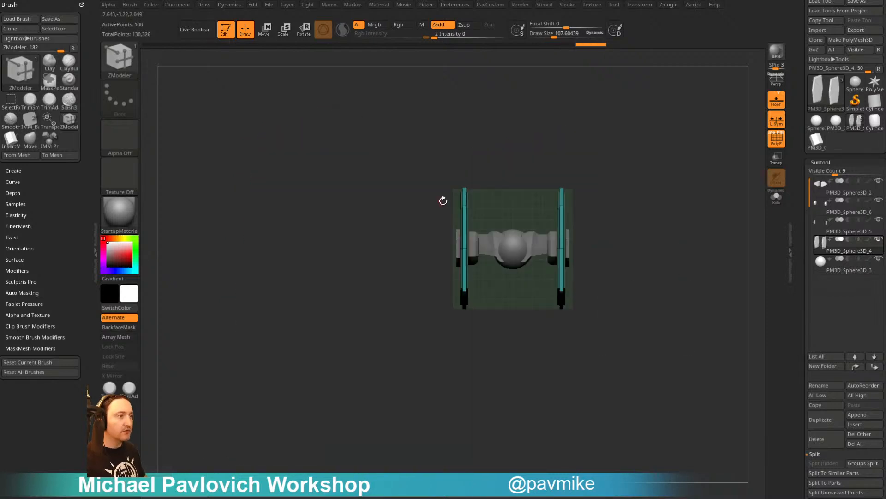
key(shift+z)
key(2)
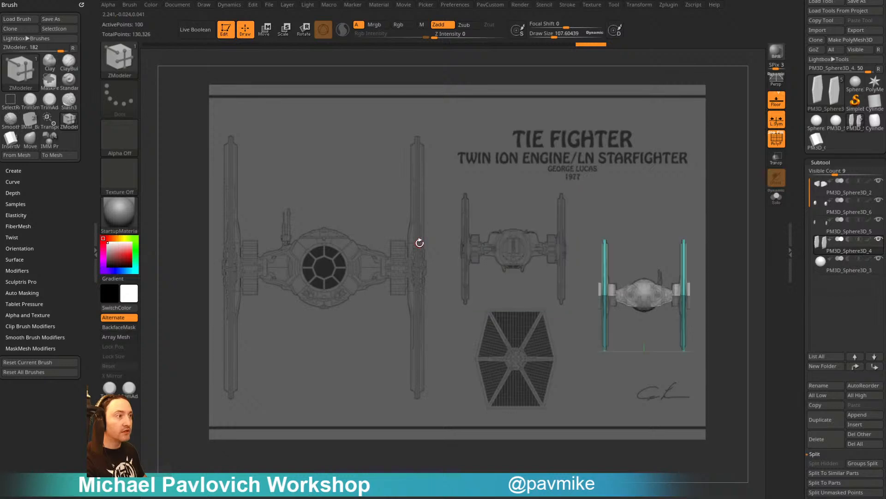
key(1)
key(2)
key(3)
key(2)
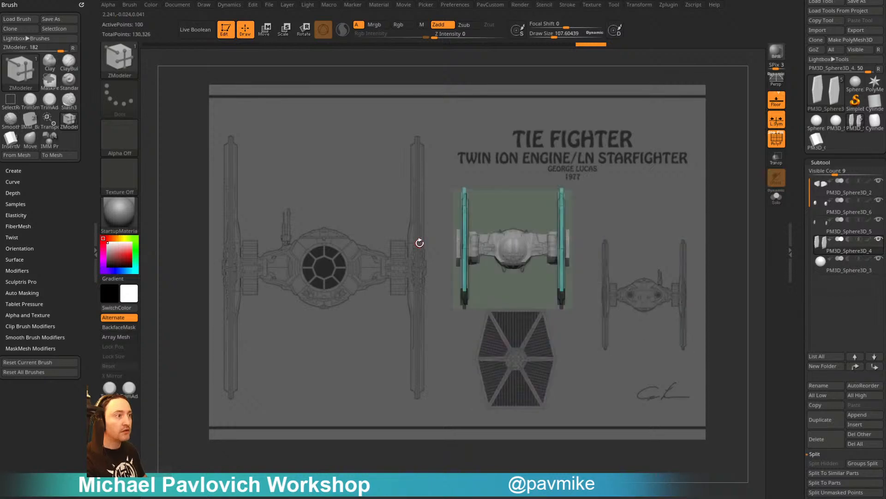
key(1)
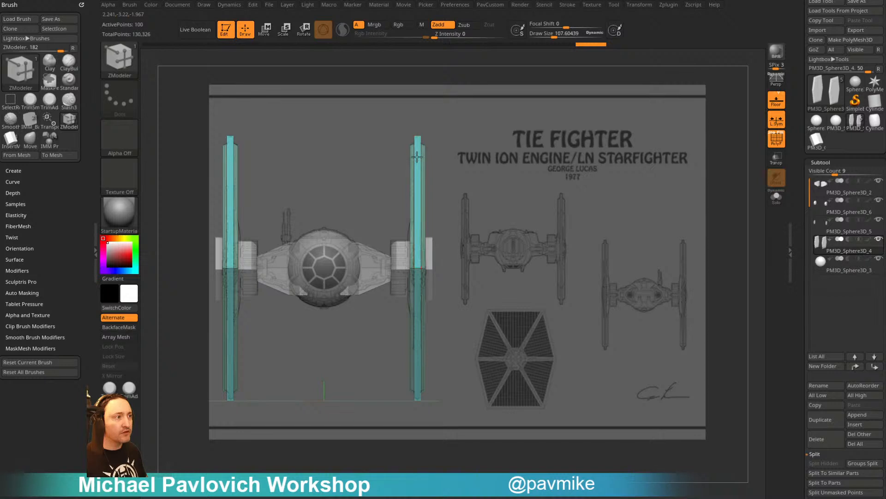
drag(415, 153, 421, 162)
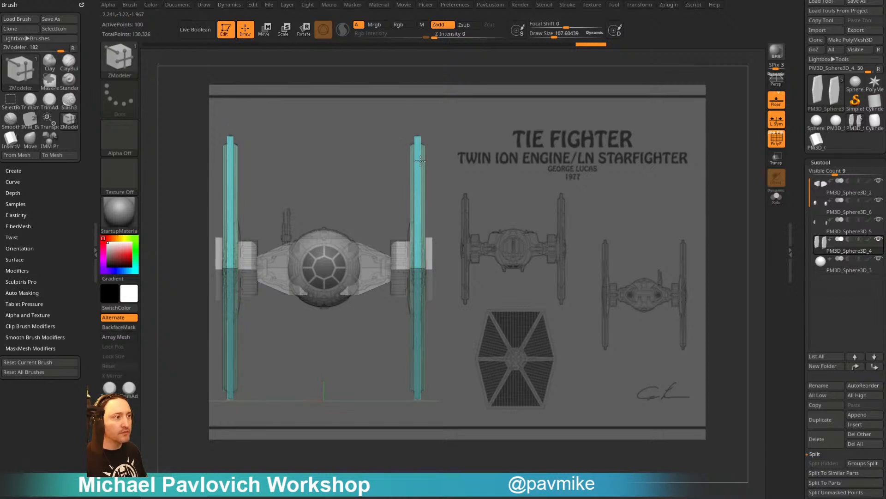
Hide the Spotlight reference and turn off the polyframe display
key(shift+z)
drag(657, 207, 677, 235)
key(shift+f)
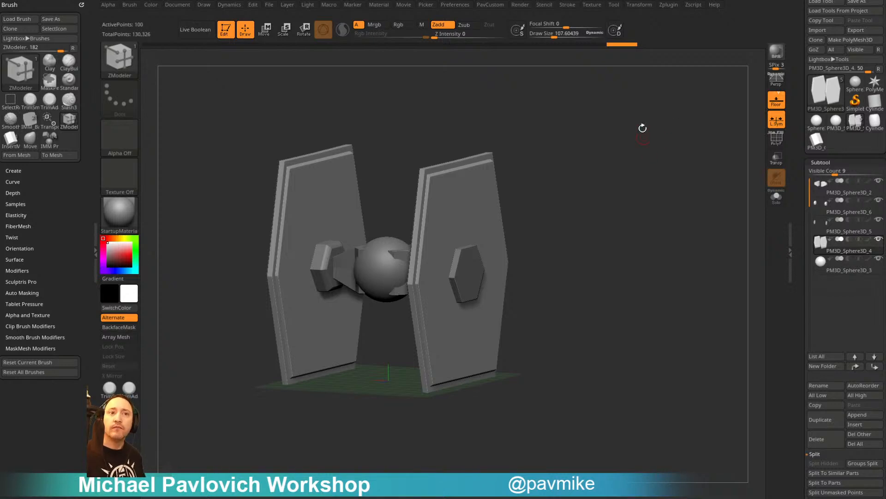
drag(591, 202, 594, 178)
Switch to the IMM Primitives brush and choose the Cylinder Extended insert mesh
key(b)
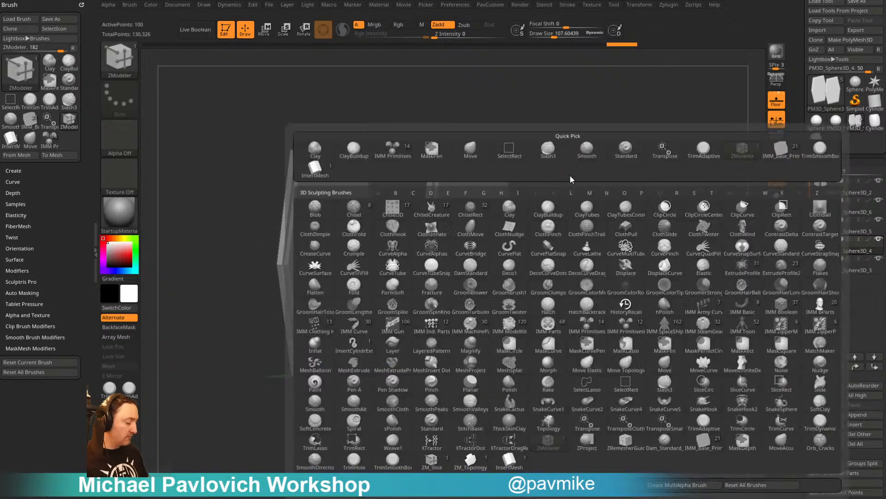
key(i)
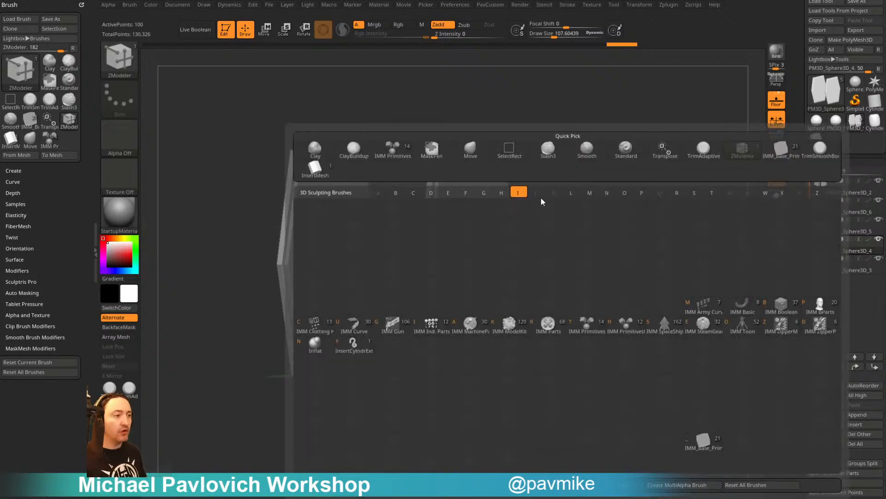
click(584, 323)
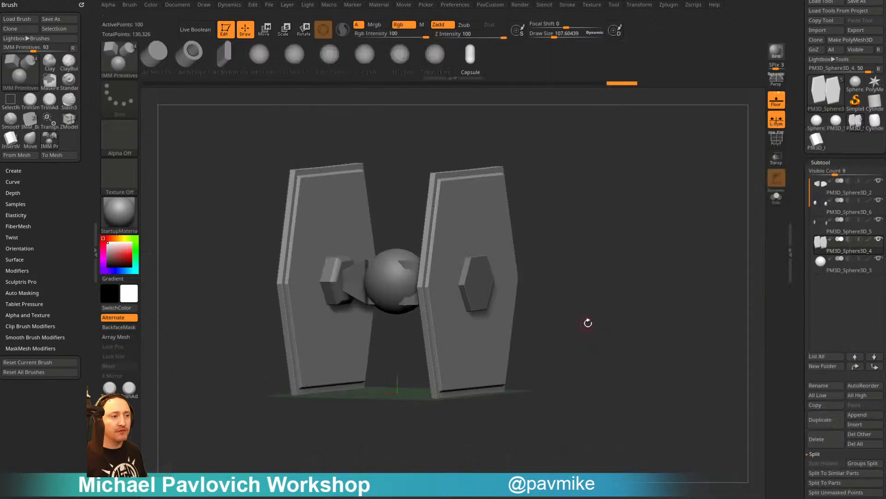
key(m)
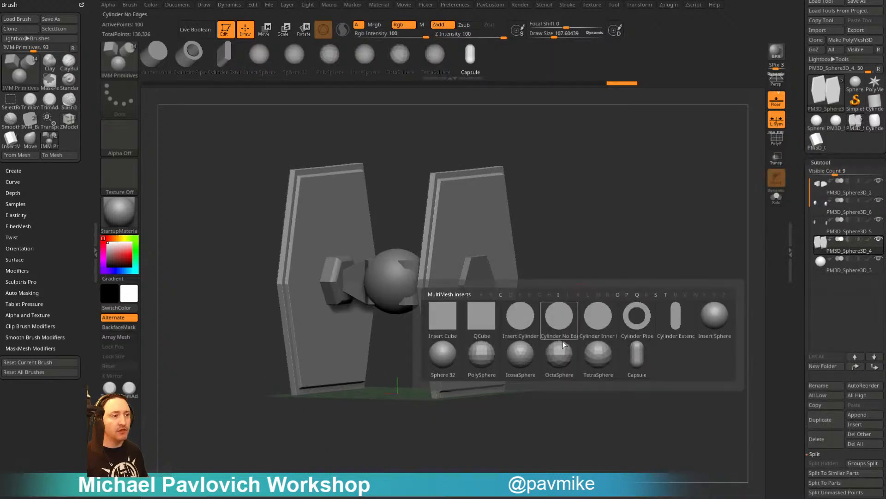
click(524, 317)
drag(265, 54, 444, 63)
click(401, 57)
Try to insert an extended cylinder on the outer wing hub and undo it
drag(600, 206, 594, 249)
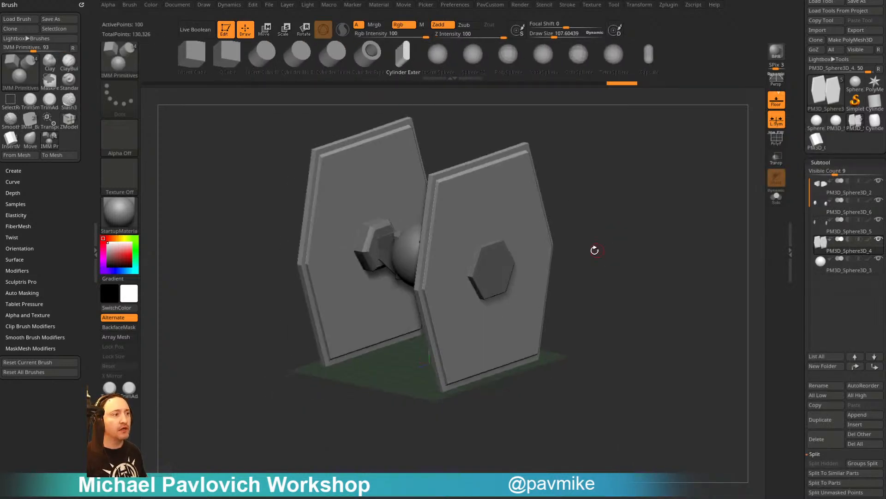
drag(501, 228, 582, 383)
key(ctrl+z)
Assign a custom hotkey to the current brush and return to the Standard brush
mouse_move(657, 210)
mouse_down()
mouse_move(664, 206)
mouse_move(645, 218)
mouse_up()
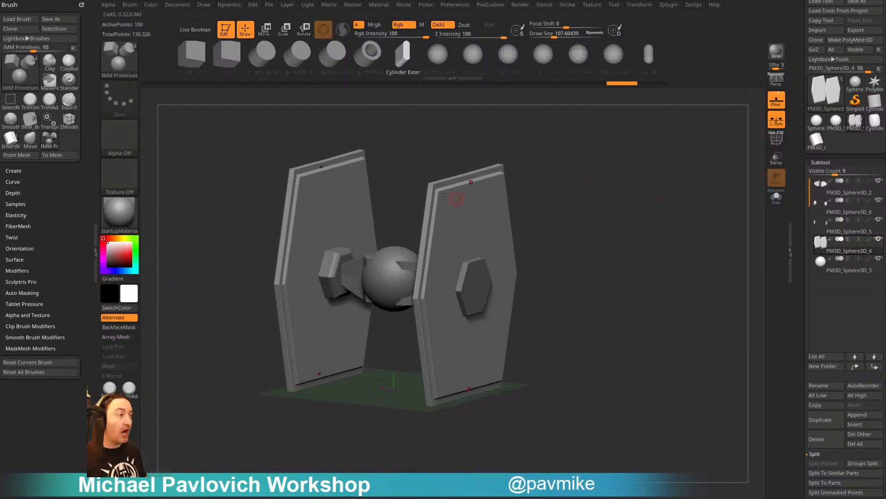
ctrl+alt+click(122, 61)
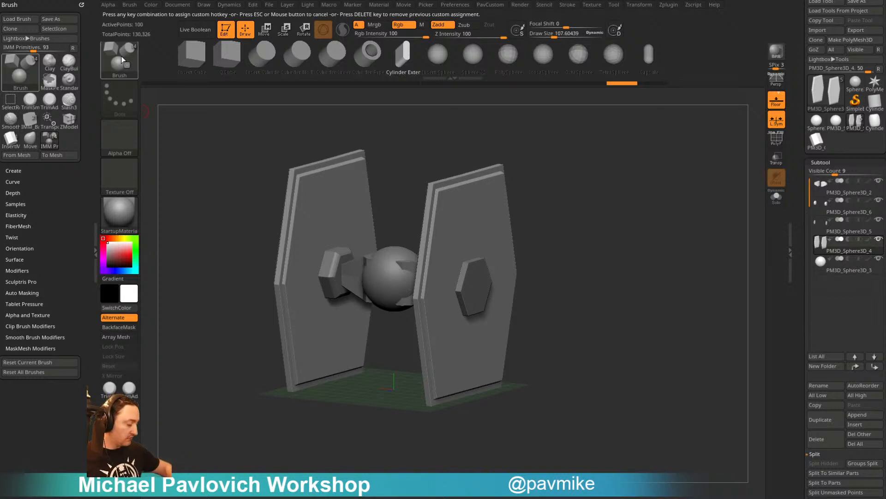
key(2)
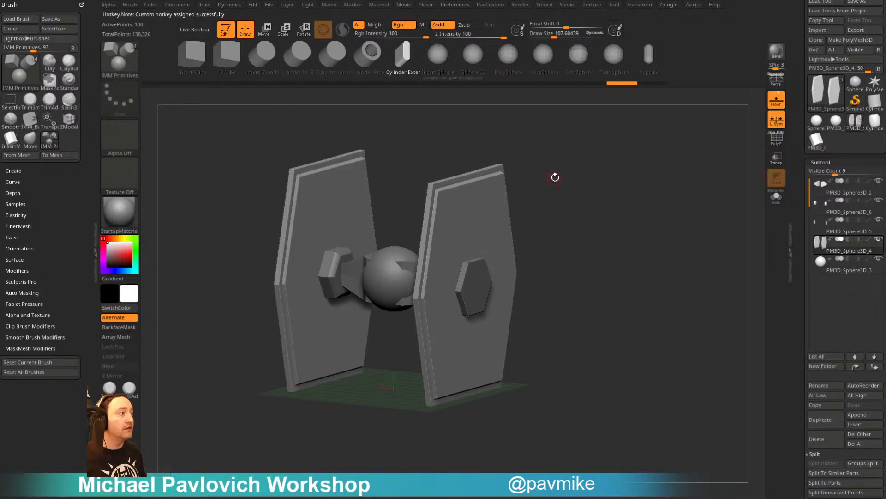
key(1)
mouse_move(564, 182)
mouse_down()
mouse_move(557, 145)
mouse_move(567, 169)
mouse_up()
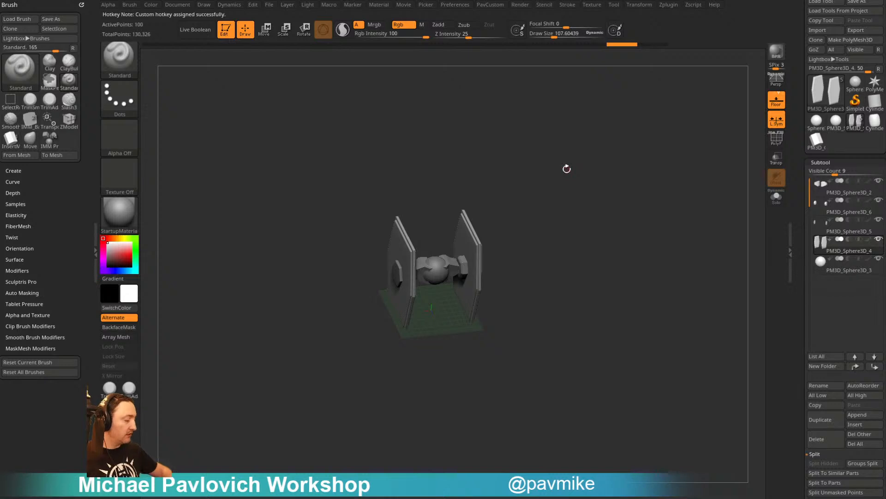
key(b)
mouse_move(456, 109)
mouse_down()
mouse_move(481, 95)
mouse_move(497, 134)
mouse_up()
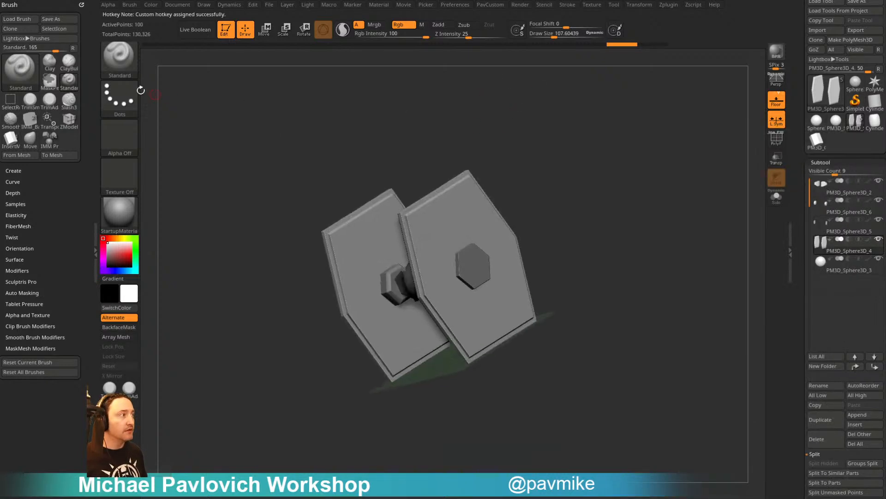
ctrl+alt+click(125, 64)
key(Escape)
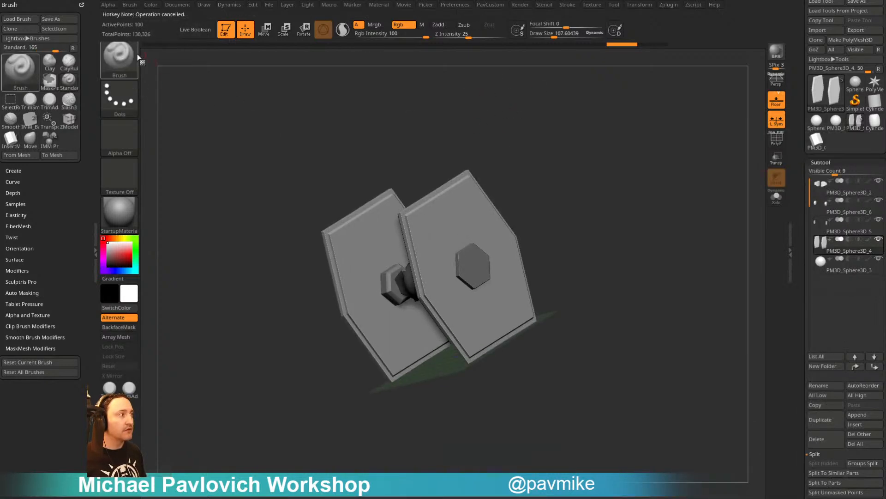
click(137, 59)
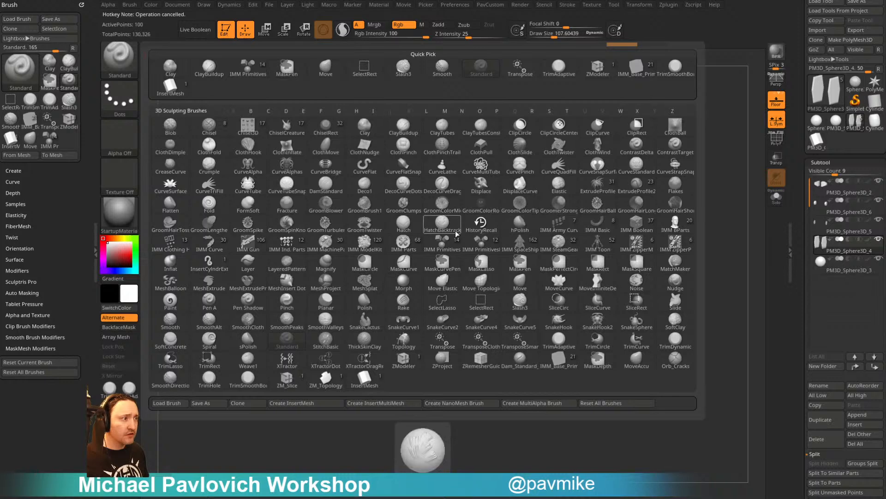
ctrl+alt+click(449, 244)
key(1)
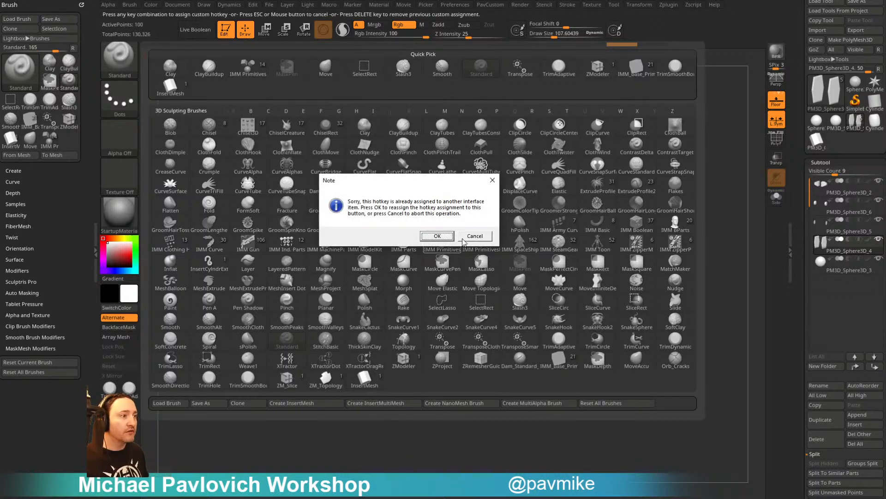
click(463, 238)
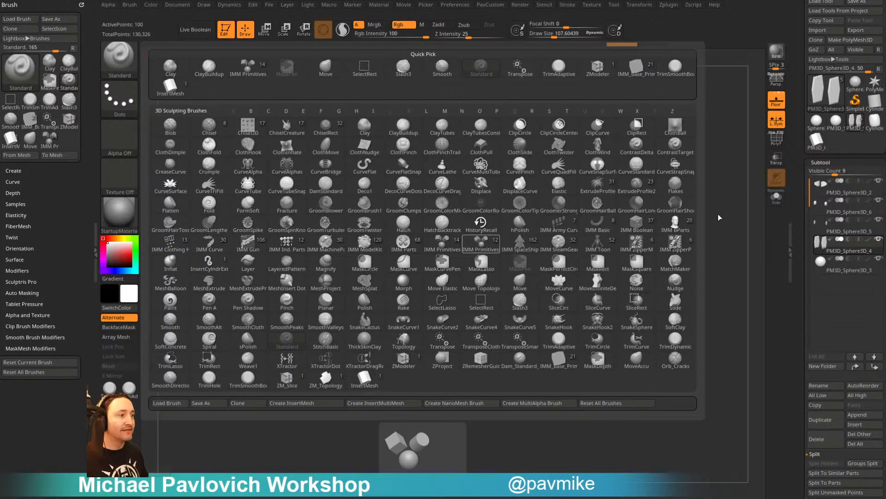
Assign 1 as the custom hotkey of the IMM Primitives brush and switch to that brush with it
click(103, 73)
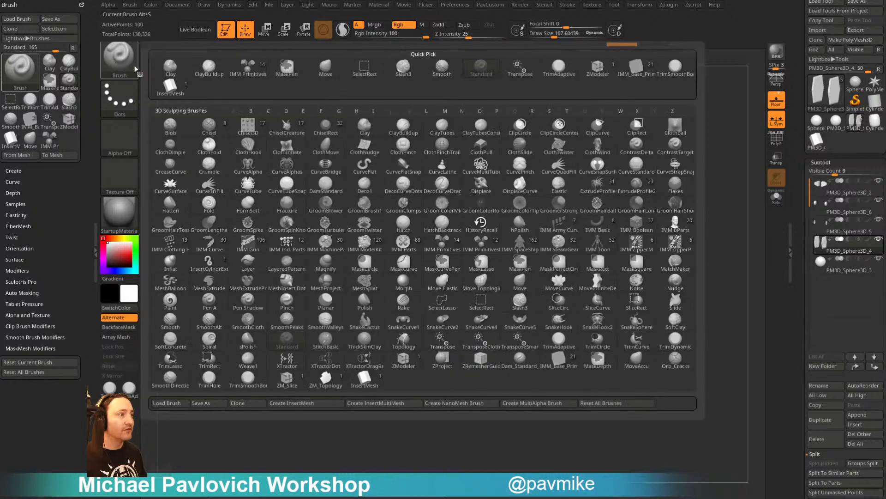
ctrl+alt+click(436, 237)
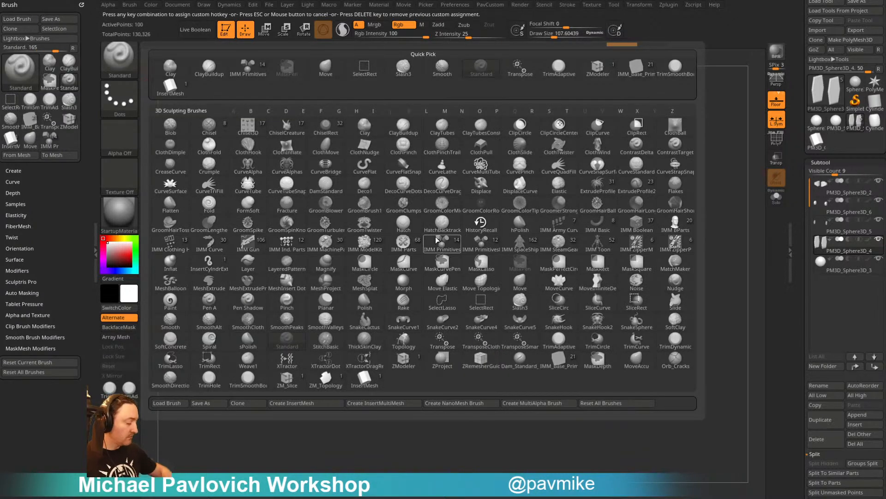
key(1)
drag(696, 247, 687, 240)
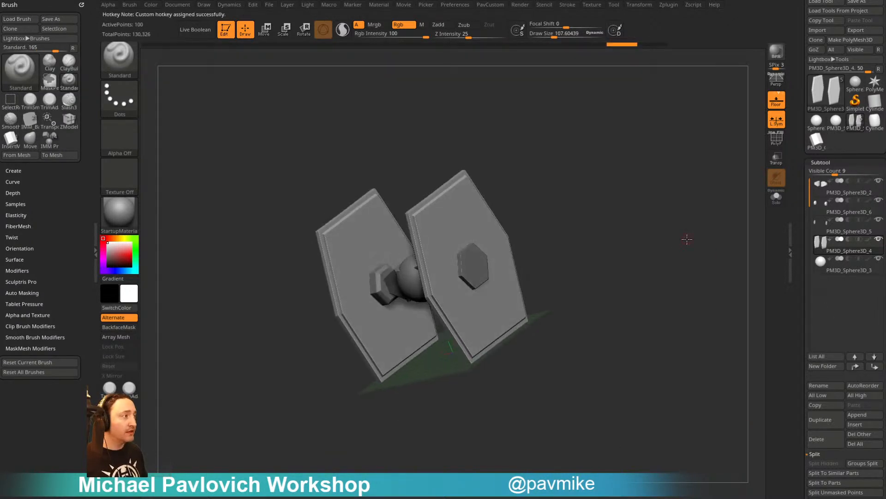
key(1)
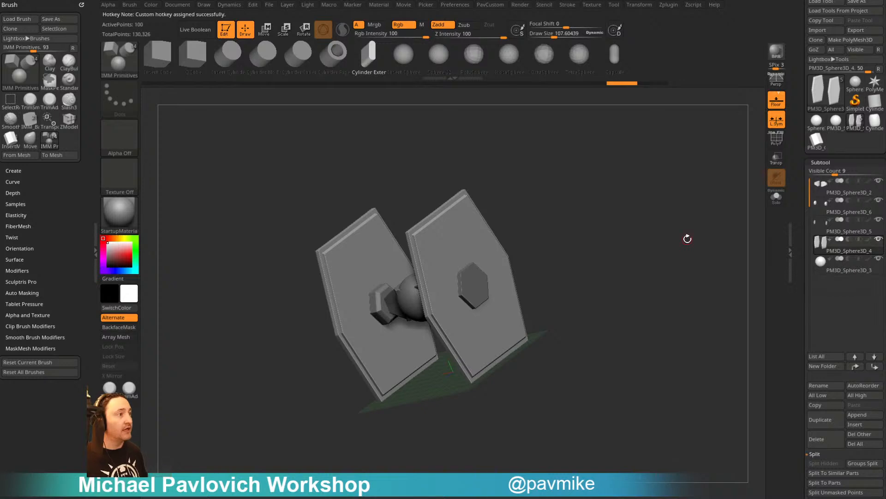
key(m)
drag(643, 196, 675, 170)
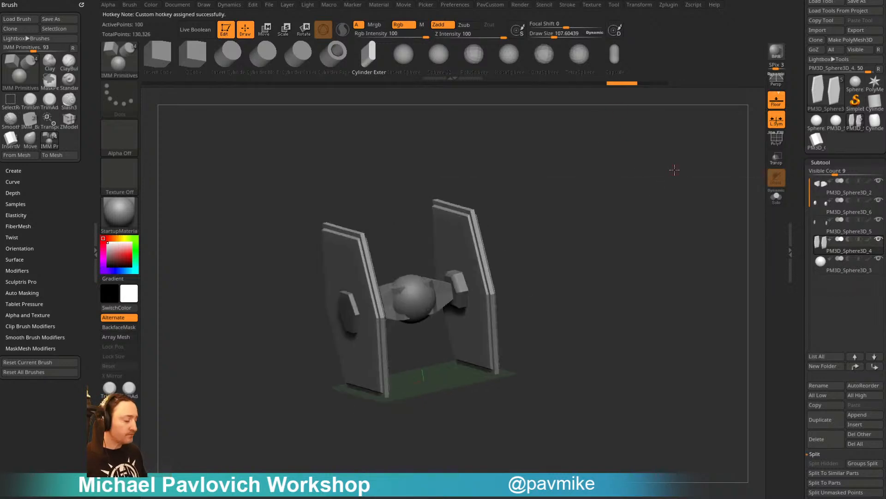
Insert a Ring from the IMM base primitives on the outer face of the wing, centred over the hub
key(2)
drag(566, 191, 583, 203)
key(m)
click(584, 272)
drag(472, 285, 513, 349)
drag(629, 241, 665, 238)
Split the masked wing panels from the inserted rings into a separate subtool and move the rings inward against the wings
key(space)
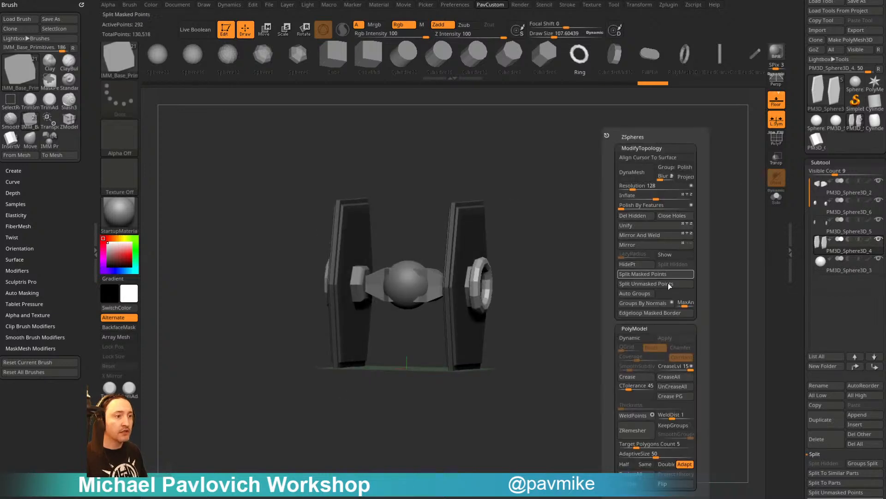
click(667, 278)
shift+drag(566, 291, 580, 310)
key(w)
drag(534, 290, 522, 290)
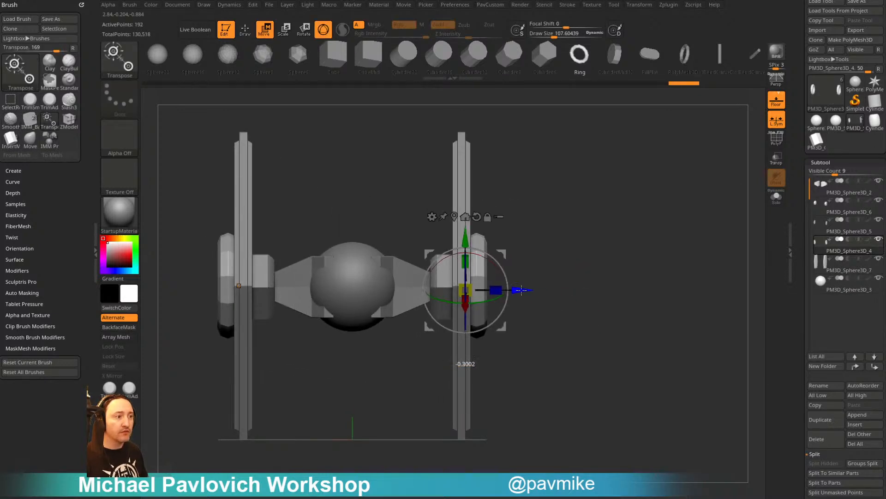
mouse_move(632, 226)
mouse_down()
mouse_move(596, 238)
mouse_move(659, 246)
mouse_up()
key(q)
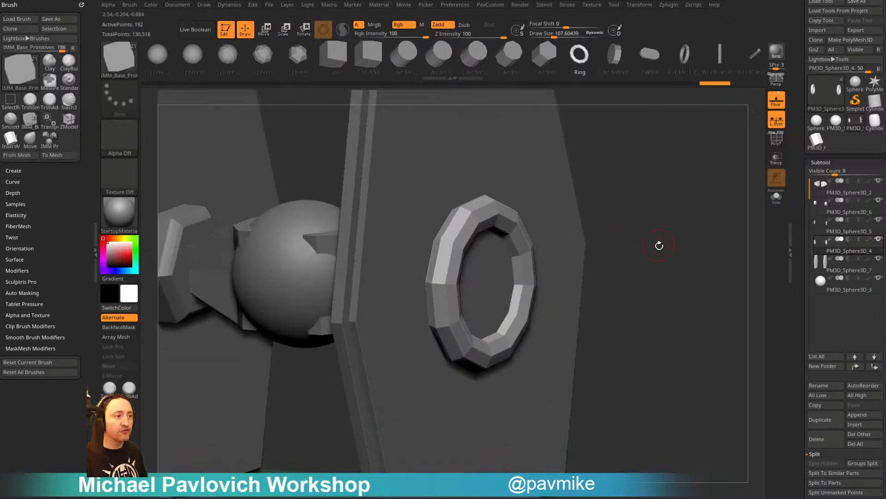
Slim down the tube of the hub rings on the wings' outer faces
key(space)
mouse_move(660, 198)
mouse_down()
mouse_move(616, 210)
mouse_move(660, 199)
mouse_move(627, 196)
mouse_move(622, 217)
mouse_move(634, 224)
mouse_up()
key(space)
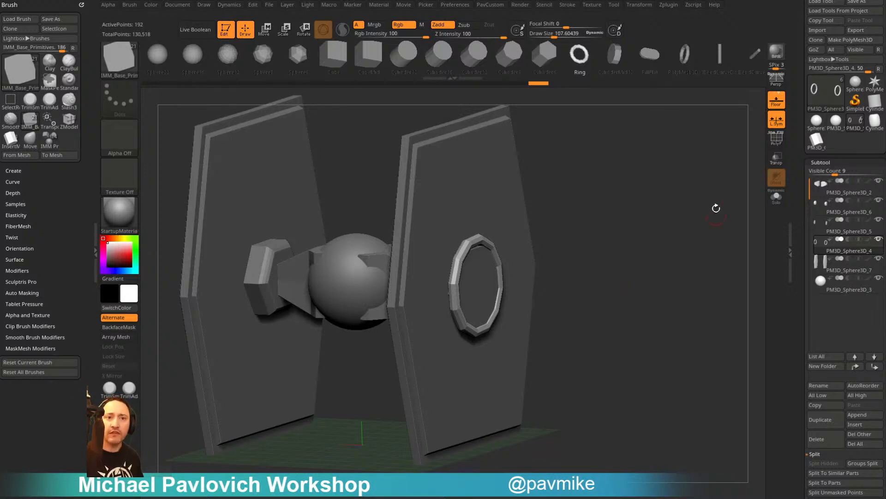
mouse_move(584, 199)
mouse_down()
mouse_move(603, 196)
mouse_move(568, 210)
mouse_move(624, 194)
mouse_move(630, 203)
mouse_move(669, 204)
mouse_move(593, 204)
mouse_move(637, 192)
mouse_move(592, 193)
mouse_up()
Switch to the Standard brush and turn on dynamic subdivision smoothing for the hub rings
key(s)
key(b)
key(s)
key(t)
key(d)
click(503, 159)
key(s)
drag(430, 281, 443, 284)
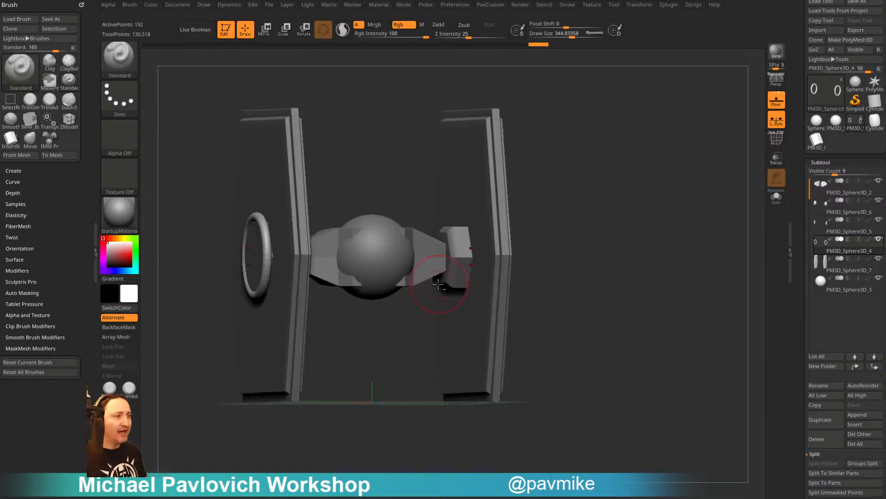
Select the connector arms subtool and inspect it, and make the central sphere the active subtool
alt+click(438, 280)
shift+drag(644, 206, 631, 207)
mouse_move(687, 206)
mouse_down()
mouse_move(651, 229)
mouse_move(672, 234)
mouse_move(687, 292)
mouse_move(679, 273)
mouse_up()
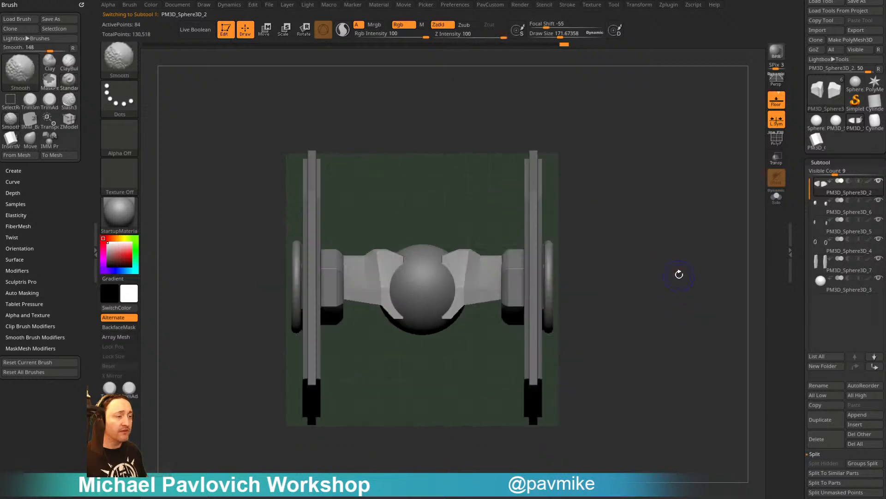
drag(637, 217, 598, 213)
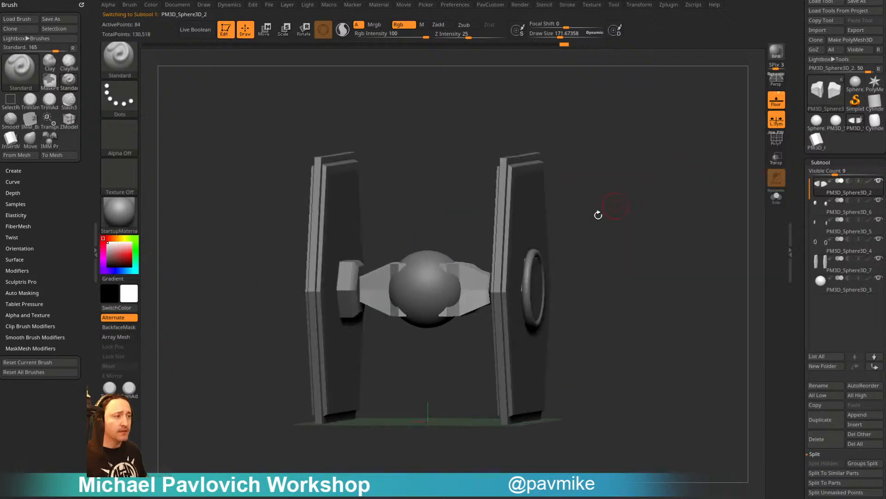
alt+click(455, 277)
drag(717, 198, 706, 198)
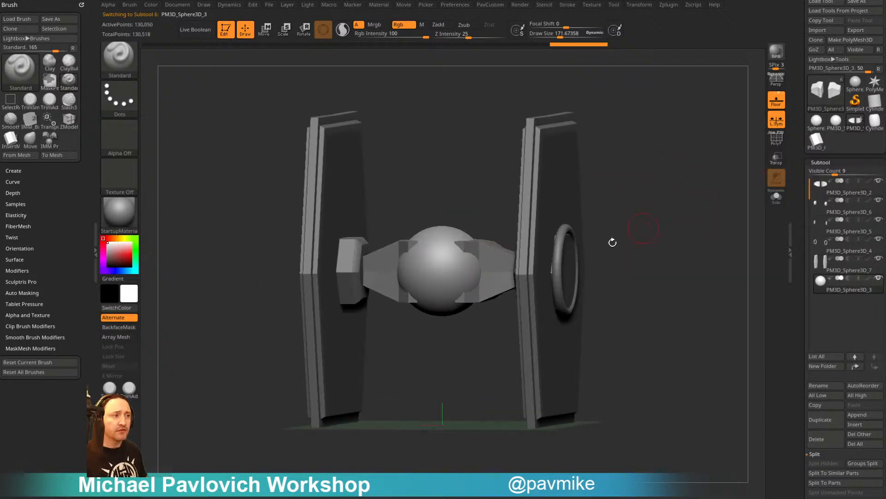
drag(693, 293, 679, 311)
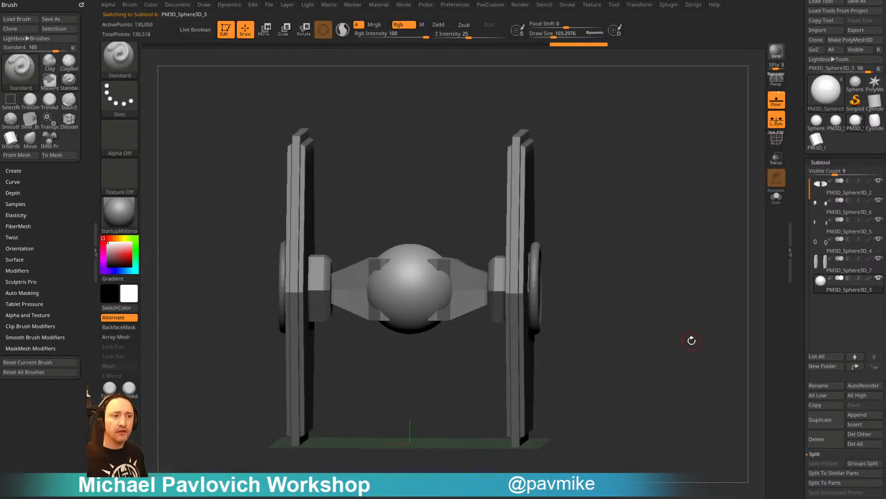
drag(799, 276, 802, 253)
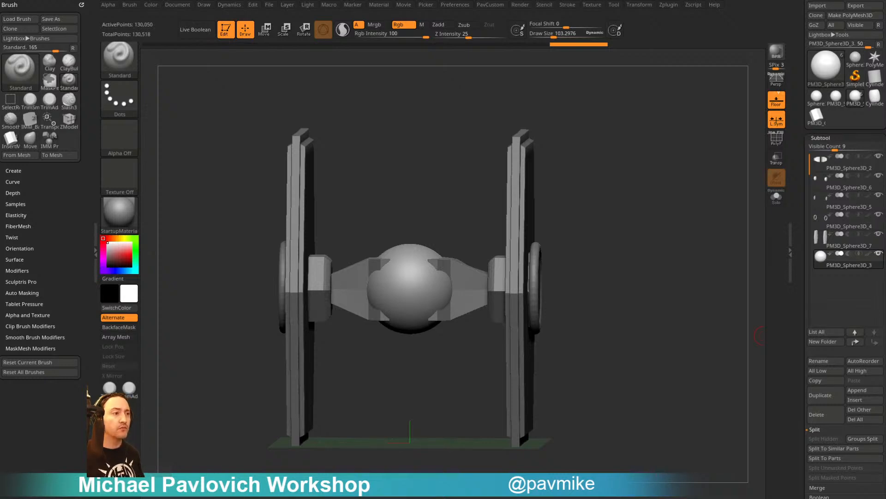
mouse_move(648, 214)
mouse_down()
mouse_move(632, 212)
mouse_move(639, 211)
mouse_up()
key(s)
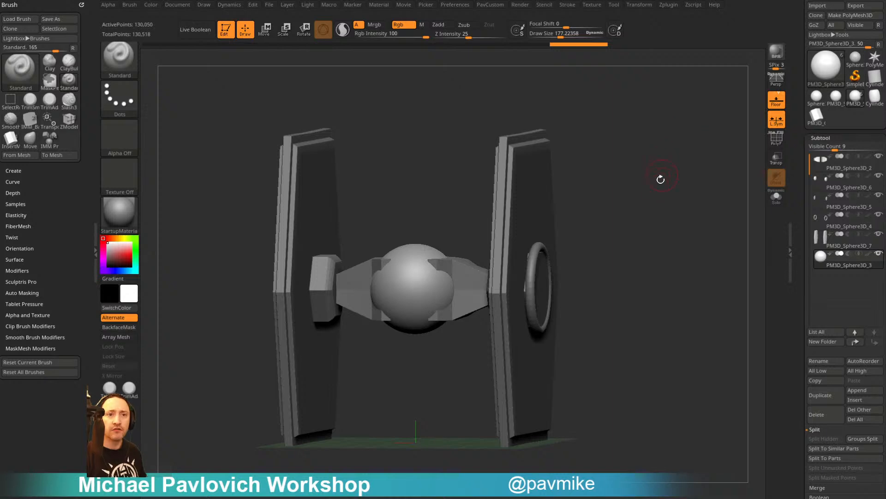
key(s)
drag(660, 255, 638, 266)
key(s)
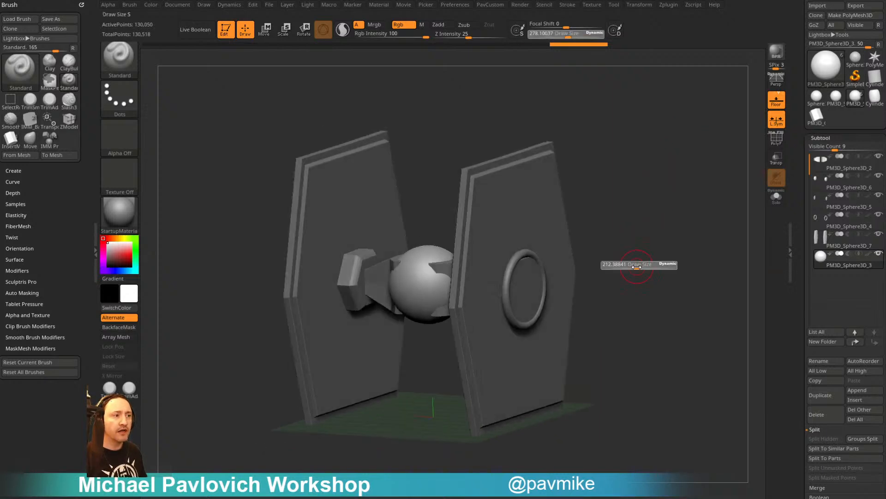
Open the central sphere's Display Properties to check the double-sided option and return to the subtool list
drag(800, 278, 803, 162)
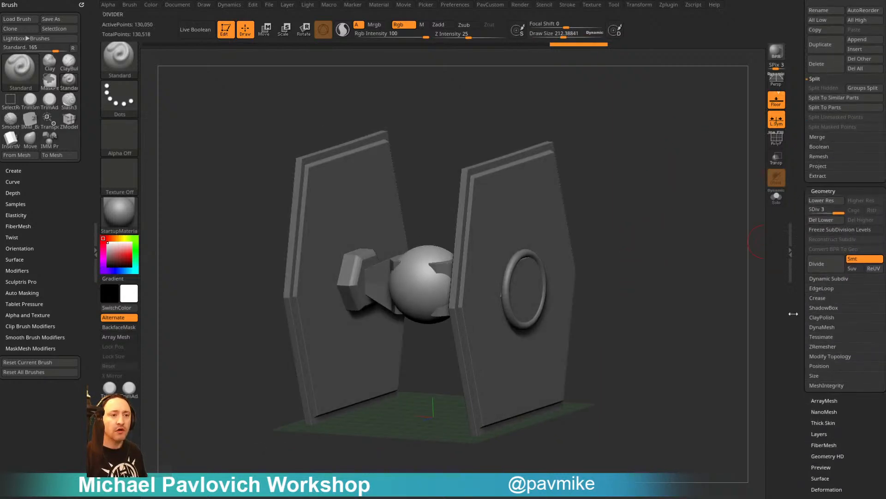
drag(794, 317, 797, 227)
click(833, 349)
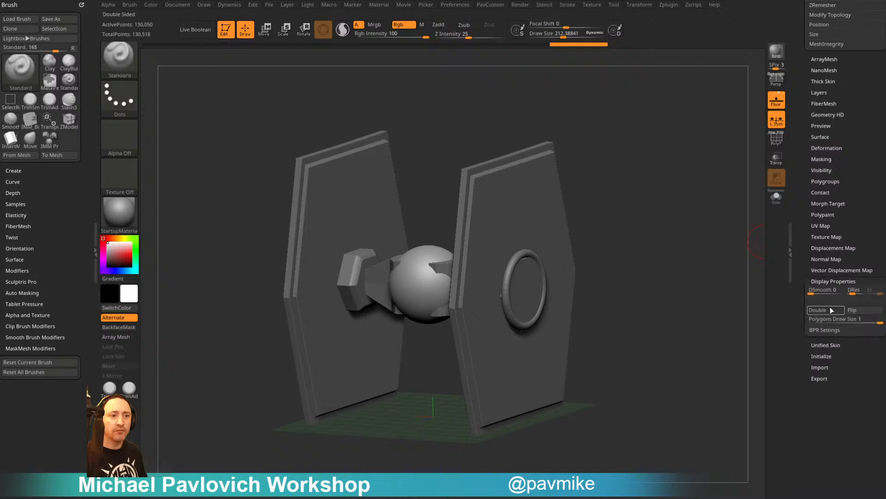
alt+drag(699, 274, 659, 273)
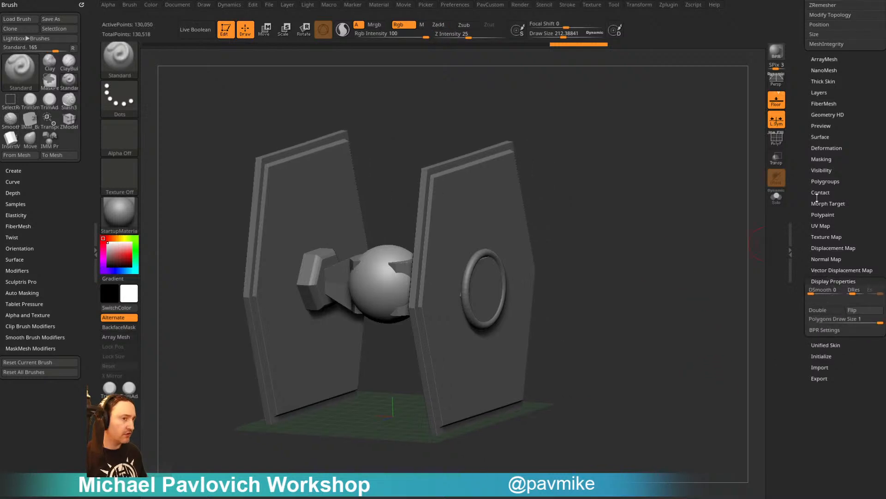
drag(805, 168, 809, 283)
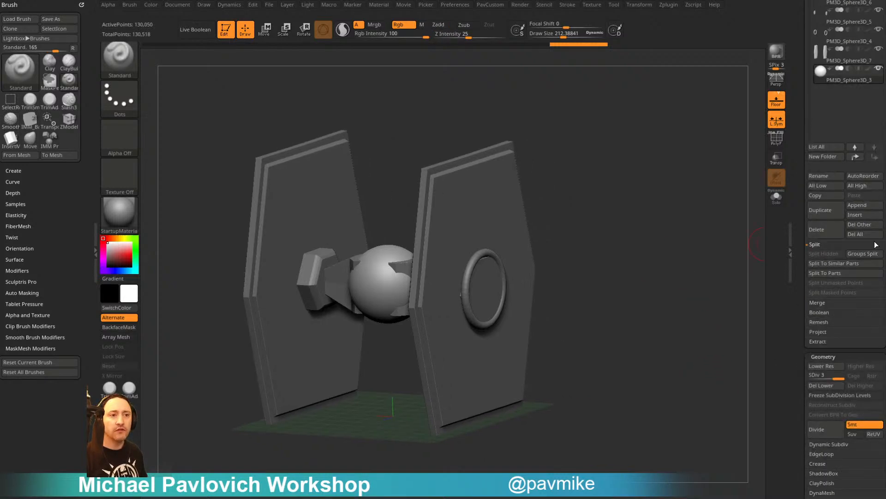
Append a ZSphere as a new subtool below the central sphere
click(864, 215)
click(854, 206)
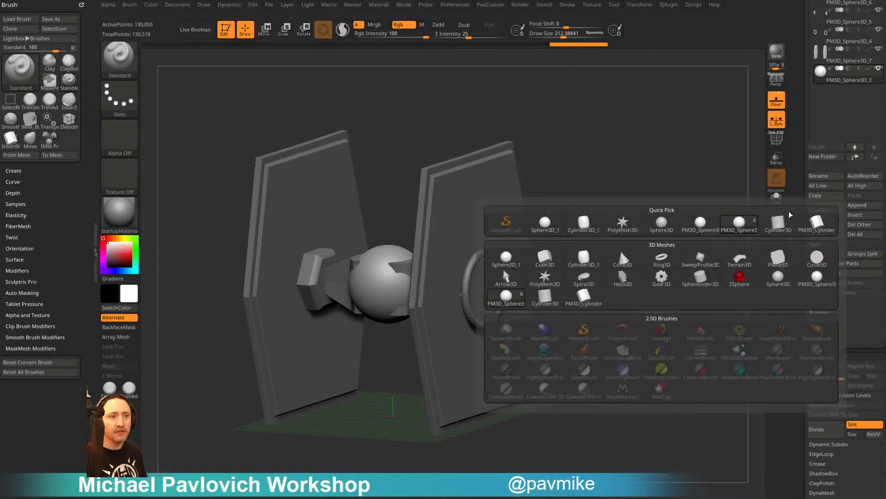
click(740, 278)
drag(550, 245, 594, 238)
drag(630, 201, 624, 226)
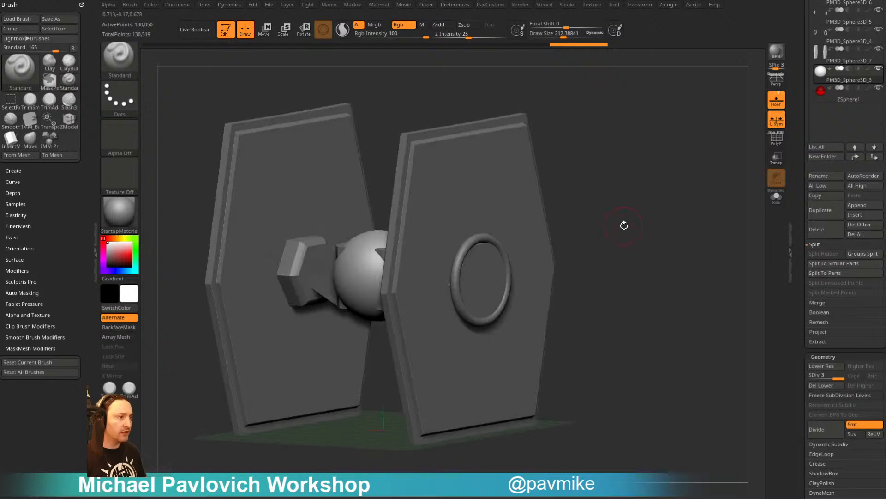
Select the ZSphere subtool, set its DynaMesh resolution to 0 and density to 1, and enable Edit Topology
key(2)
click(656, 138)
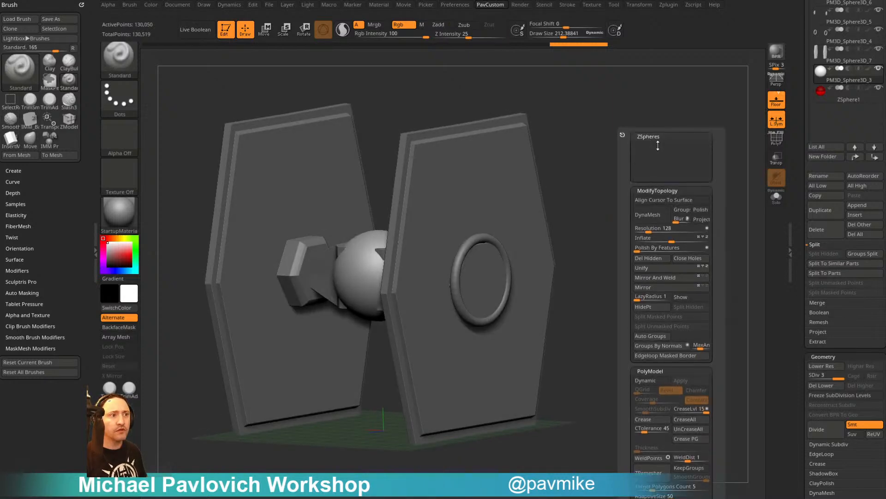
click(821, 99)
key(2)
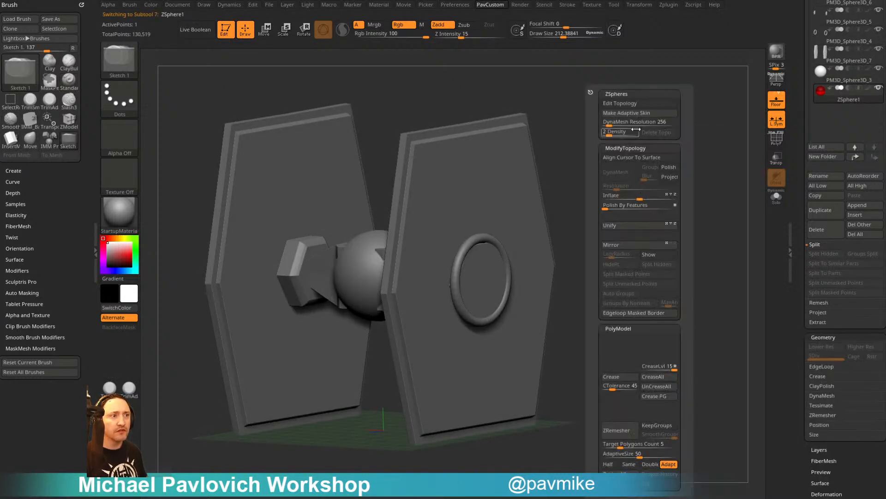
drag(608, 133, 629, 126)
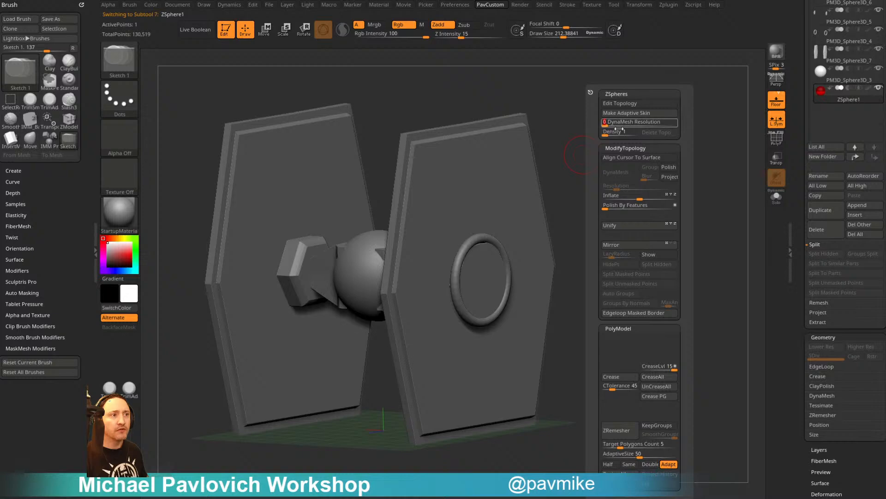
alt+drag(514, 190, 633, 144)
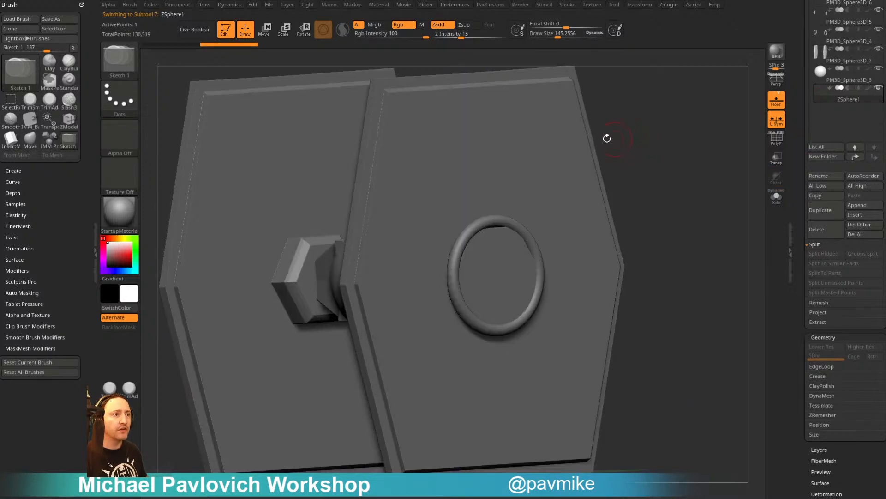
Draw a narrow topology strip from the wing panel's upper corner down to the hub ring, using a small draw size
drag(561, 116, 610, 126)
drag(685, 125, 544, 119)
click(542, 100)
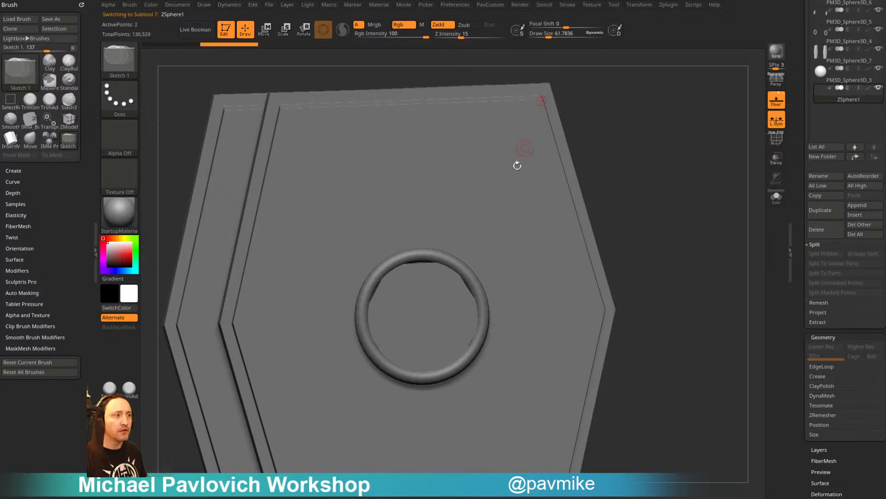
click(458, 257)
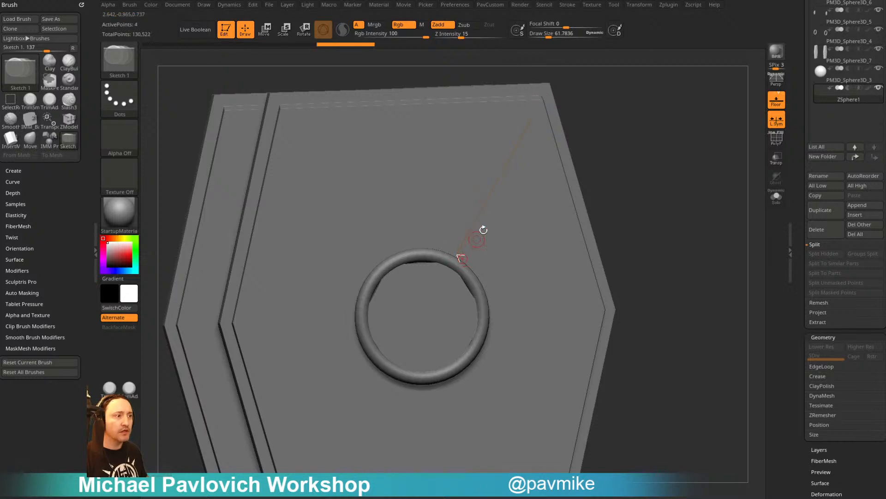
click(545, 111)
click(543, 98)
drag(543, 105, 538, 108)
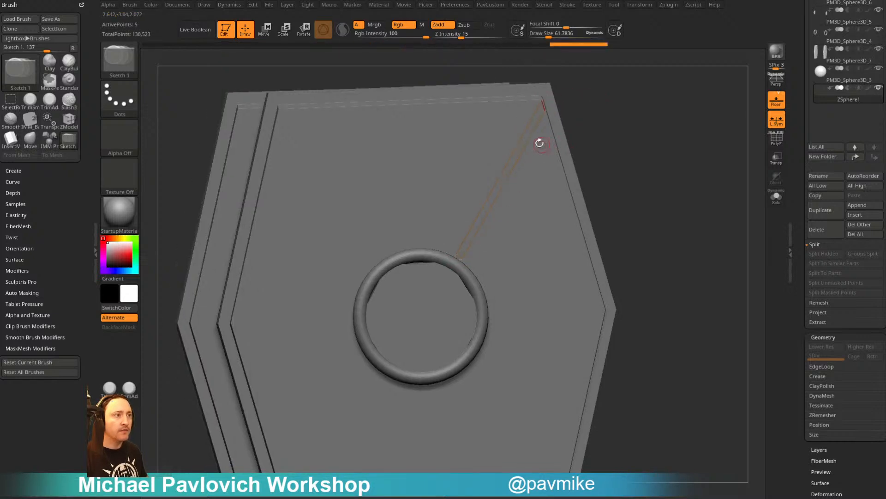
Apply the MatCap Pearl material to the model to make the topology lines easier to see
key(m)
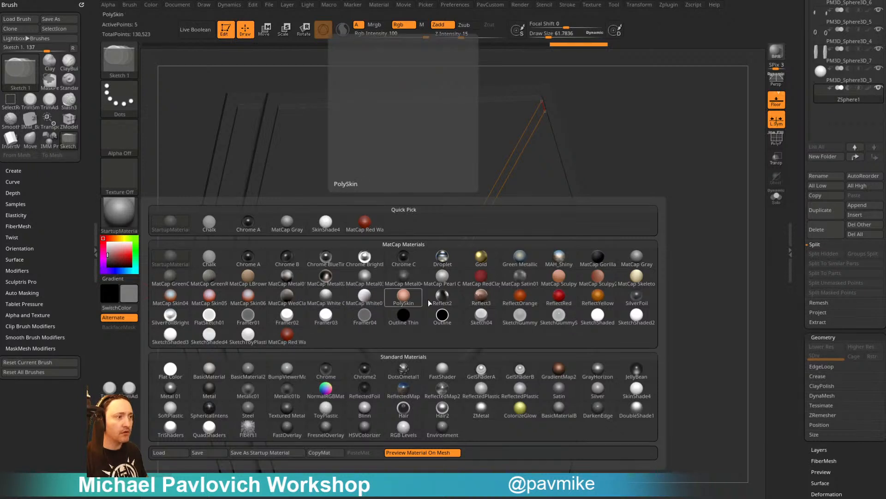
click(442, 277)
alt+drag(654, 162, 546, 188)
Divide the diagonal strip into three segments with crosswise edges and undo the stray diagonal edge
click(464, 227)
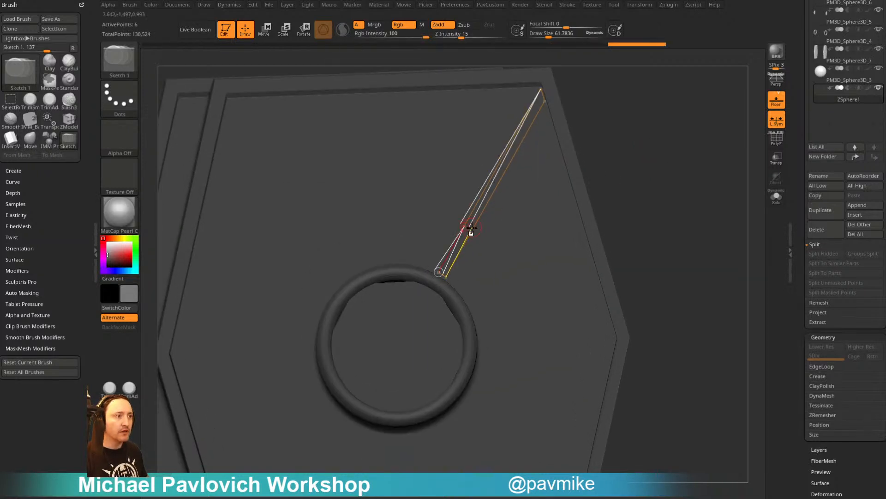
click(471, 233)
click(501, 159)
click(507, 168)
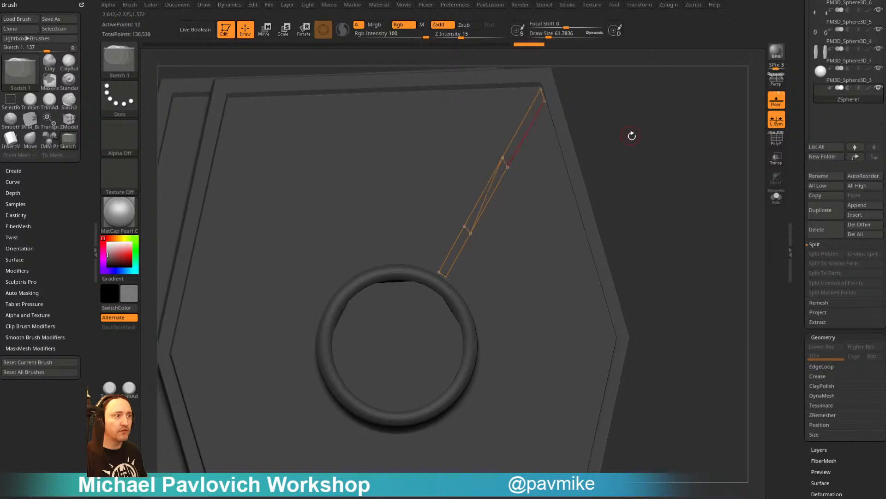
mouse_move(626, 140)
alt+mouse_down()
mouse_move(628, 158)
mouse_move(647, 109)
alt+mouse_up()
key(ctrl+z)
key(ctrl+z)
key(ctrl+z)
Draw a hooked topology outline branching from the strip's middle segment, curving down beside the hub ring and back to the strip
click(473, 161)
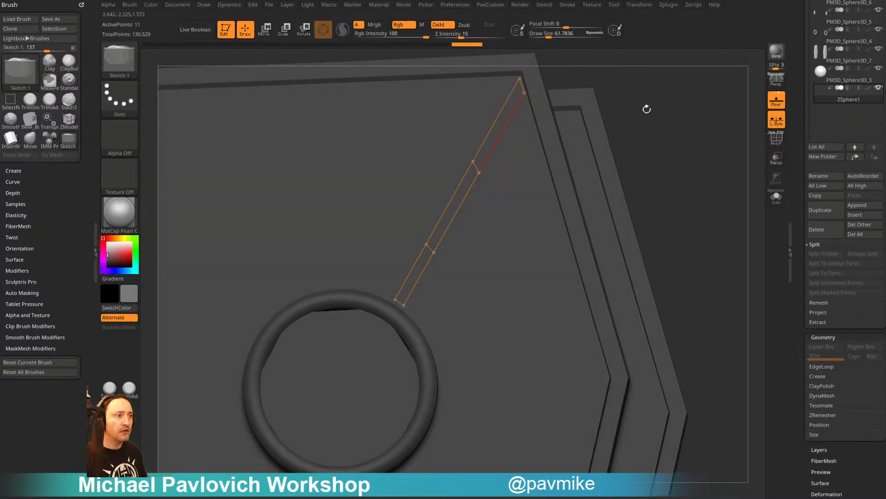
click(479, 173)
click(532, 225)
click(539, 272)
click(501, 379)
click(470, 374)
click(497, 264)
click(487, 238)
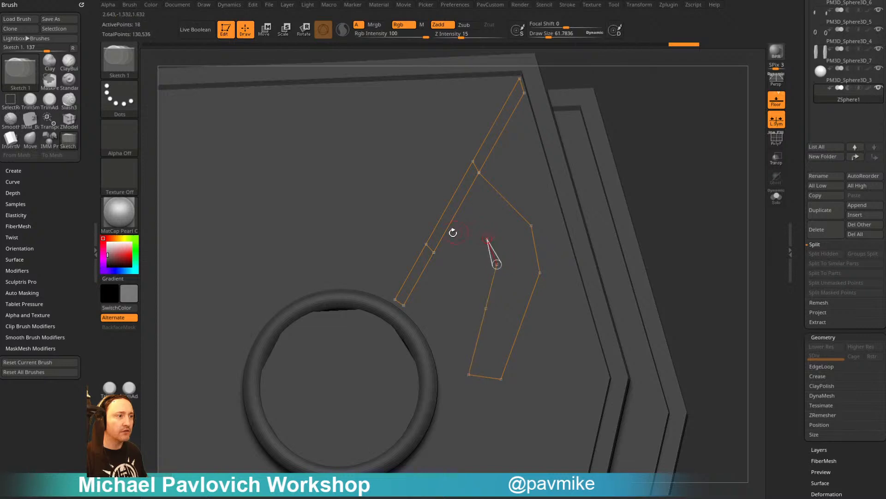
click(434, 252)
Add crosswise edges between the inner and outer sides of the hooked outline to divide it into four-sided faces
drag(679, 142, 635, 154)
click(487, 239)
click(506, 199)
click(497, 264)
click(532, 225)
drag(640, 192, 651, 196)
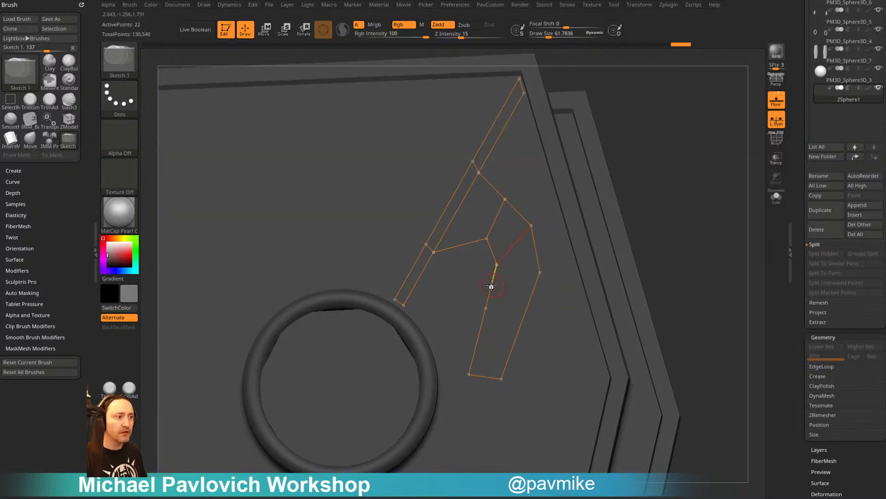
click(491, 286)
click(540, 273)
drag(650, 229, 658, 231)
click(486, 308)
click(520, 325)
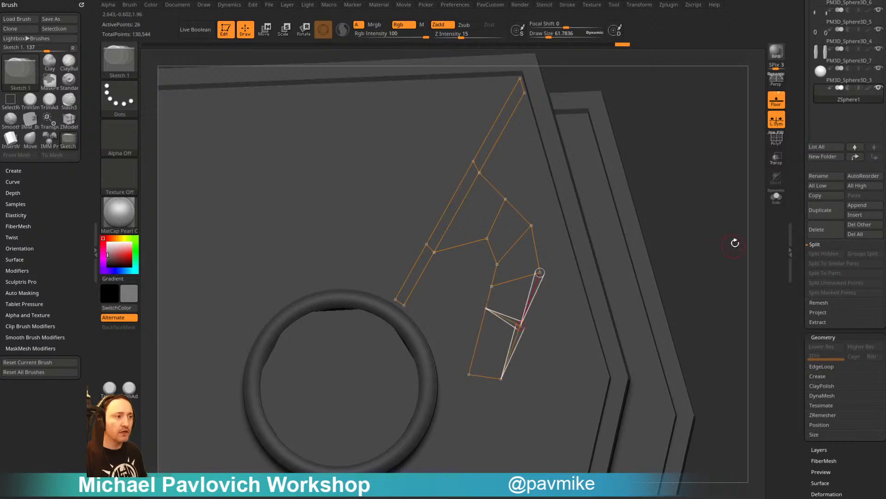
Draw a curved topology strip outline along the hub ring's outer edge, starting and ending at the diagonal strip's base
drag(736, 243, 612, 211)
click(393, 282)
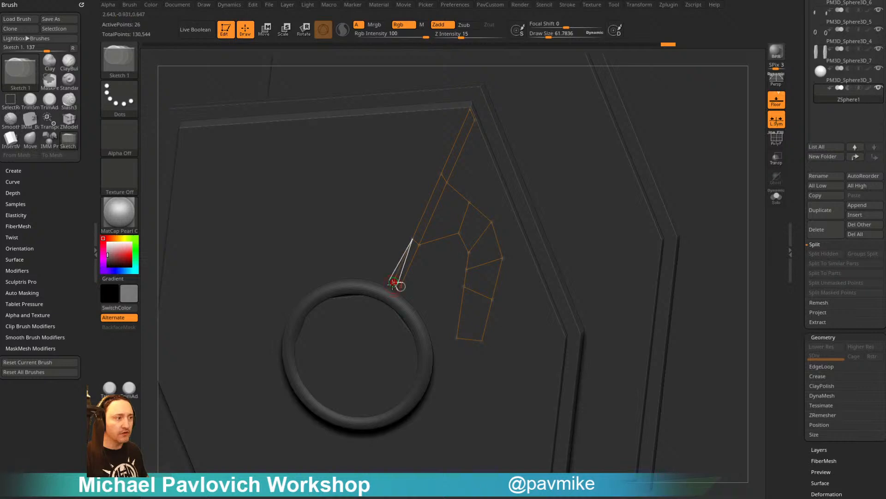
click(388, 292)
click(401, 305)
click(414, 321)
click(415, 320)
click(422, 336)
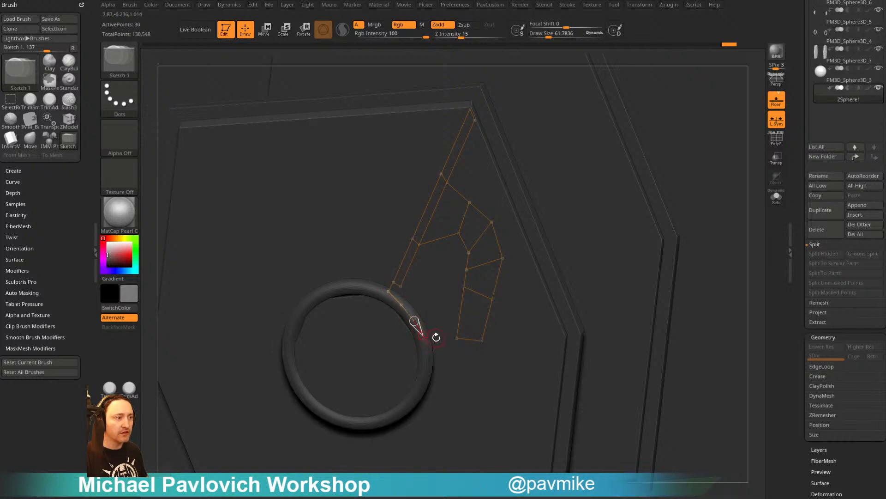
click(437, 336)
click(428, 312)
click(408, 290)
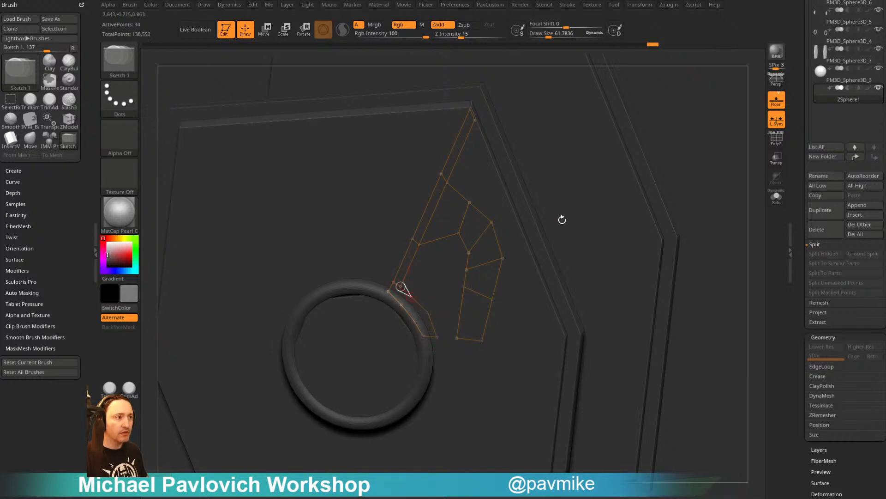
Add crosswise edges along the ring-side topology strip and close it off where it meets the diagonal strip's base
click(411, 297)
click(402, 305)
click(428, 312)
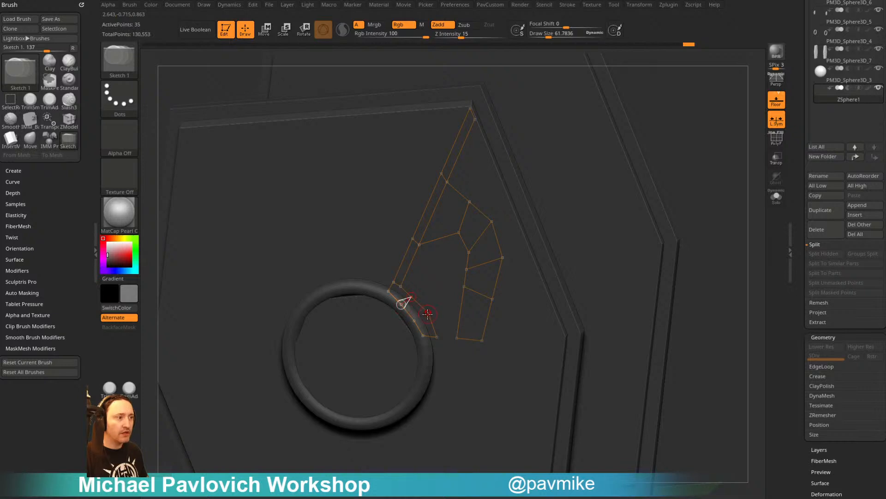
click(414, 321)
drag(713, 187, 561, 244)
click(400, 287)
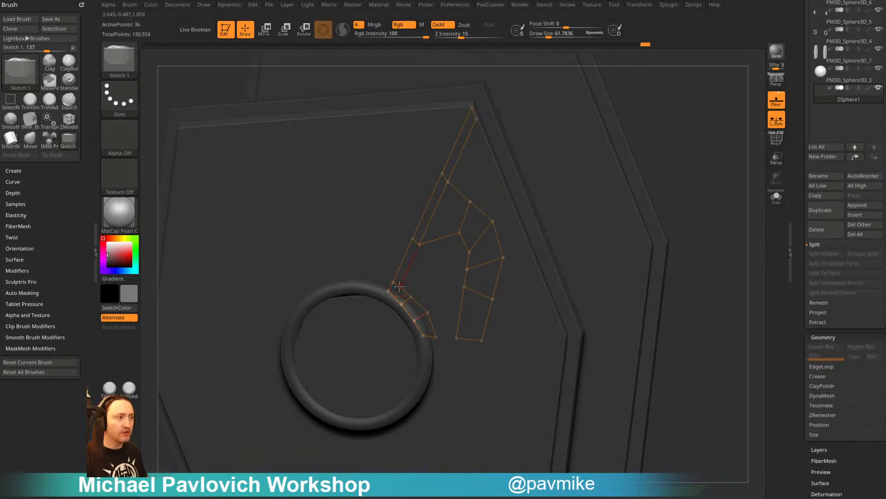
click(395, 298)
mouse_move(698, 184)
mouse_down()
mouse_move(714, 196)
mouse_move(693, 185)
mouse_up()
Adjust a point of the ring-side topology strip and preview the topology as an isolated skin
key(w)
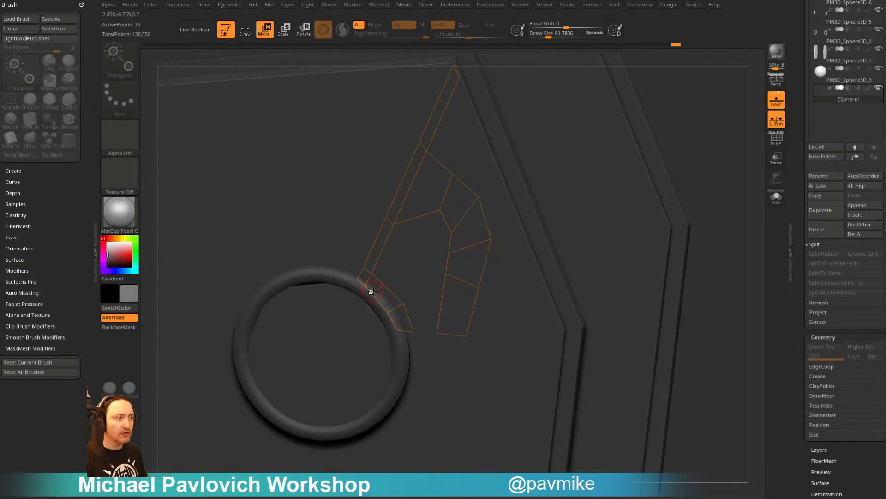
mouse_move(373, 293)
mouse_down()
mouse_move(400, 333)
mouse_move(357, 277)
mouse_move(361, 267)
mouse_move(404, 305)
mouse_up()
mouse_move(710, 180)
alt+mouse_down()
mouse_move(694, 167)
mouse_move(688, 182)
alt+mouse_up()
key(q)
key(a)
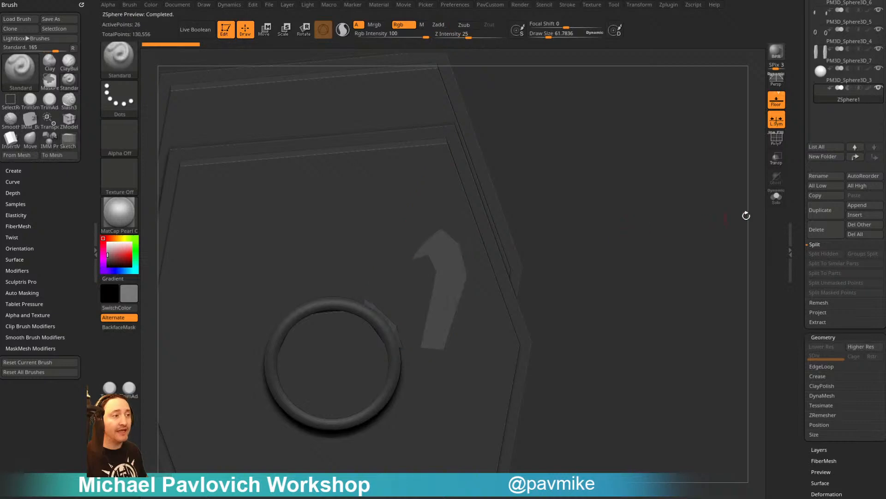
click(776, 197)
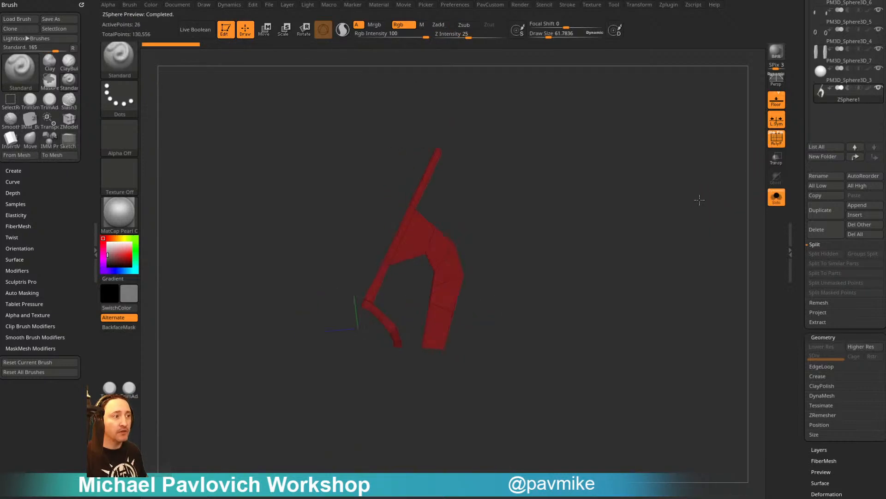
mouse_move(693, 202)
mouse_down()
mouse_move(583, 226)
mouse_move(709, 194)
mouse_move(696, 199)
mouse_up()
Make an adaptive skin from the ZSphere topology and append Skin_ZSphere1 as a new subtool among the visible model parts
key(3)
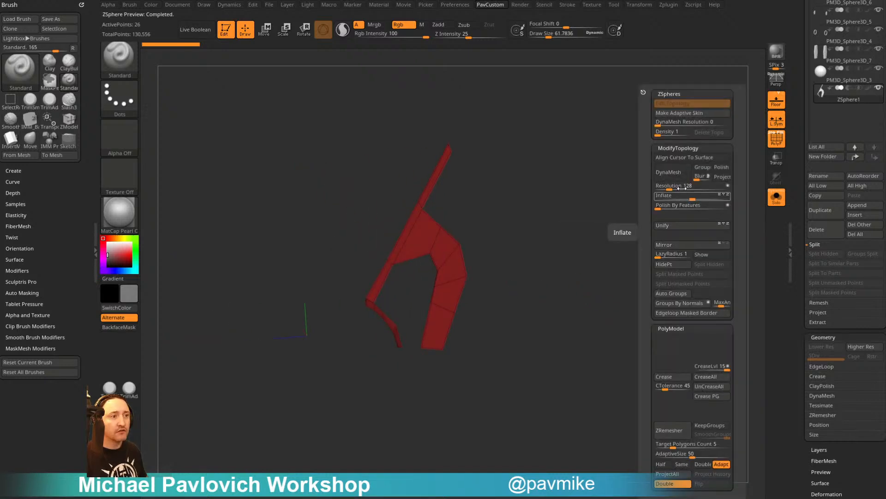
click(689, 113)
click(857, 205)
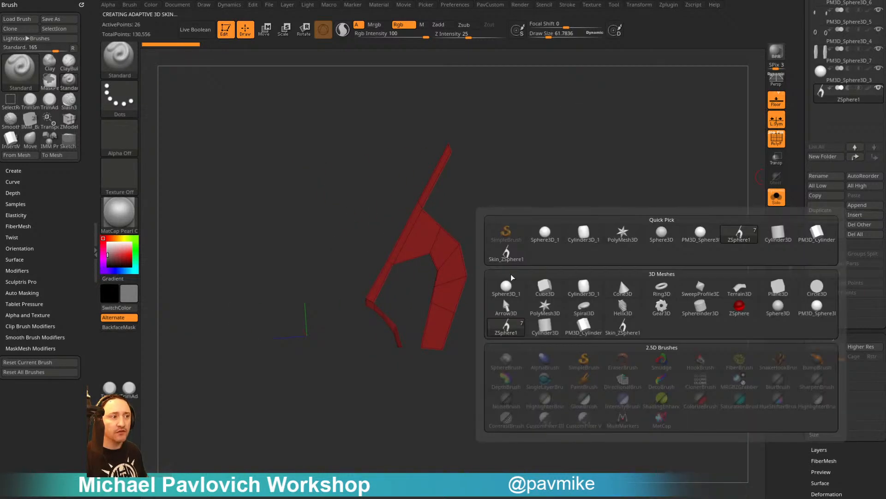
click(506, 254)
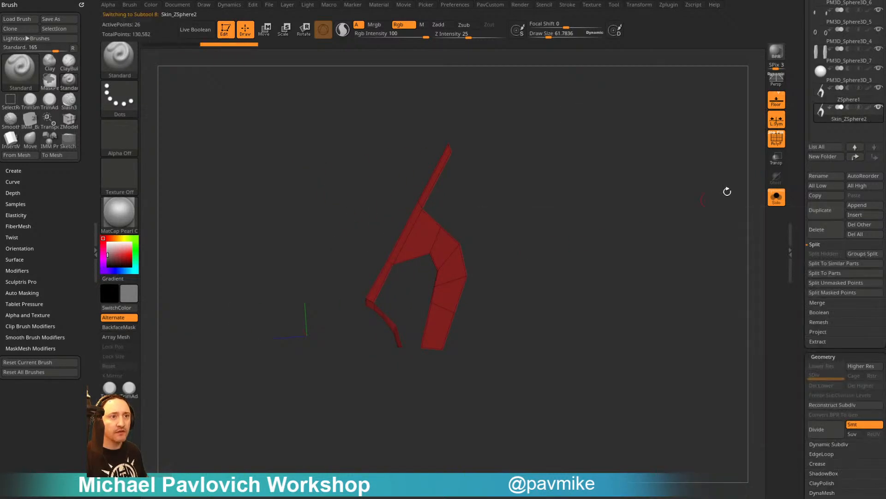
click(773, 198)
mouse_move(656, 227)
mouse_down()
mouse_move(660, 220)
mouse_move(666, 231)
mouse_up()
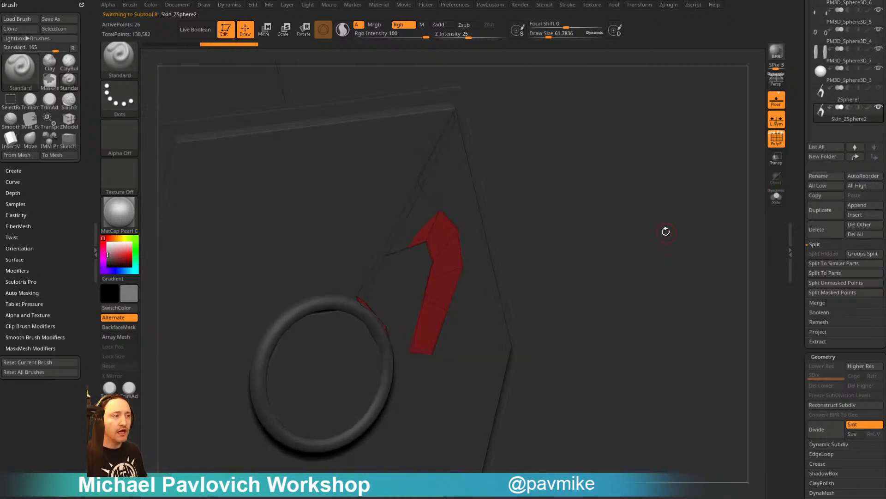
Choose the ZModeler brush and try to thicken the flat panel detail with QMesh on the polygroup island
key(b)
key(z)
key(m)
key(space)
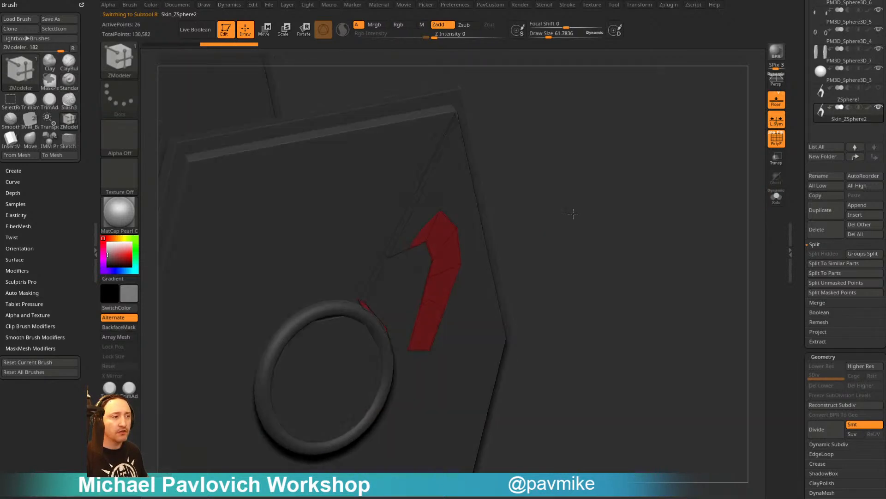
drag(423, 292, 455, 264)
Turn off double-sided display for the thickened piece and undo the extrusion
drag(594, 228, 712, 253)
drag(799, 322, 796, 186)
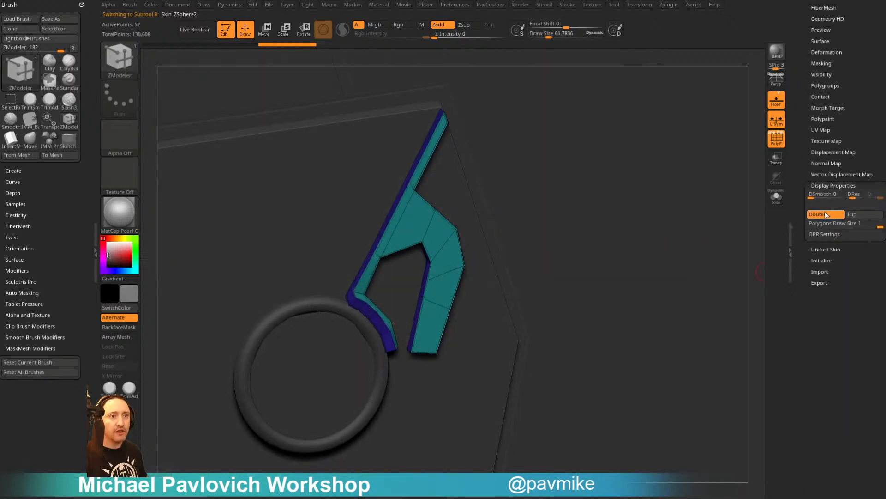
click(829, 217)
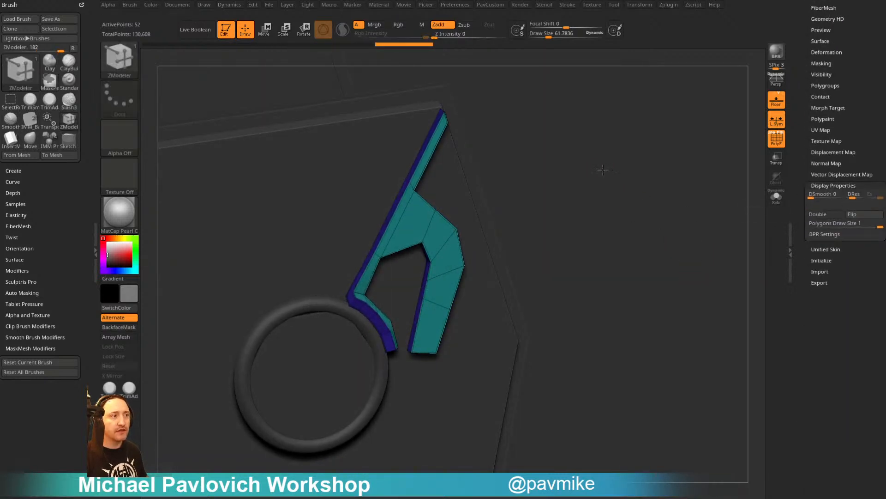
key(ctrl+z)
key(ctrl+z)
Thicken the flat panel detail with QMesh Polygroup Island and isolate it to inspect its sides
drag(624, 189, 570, 186)
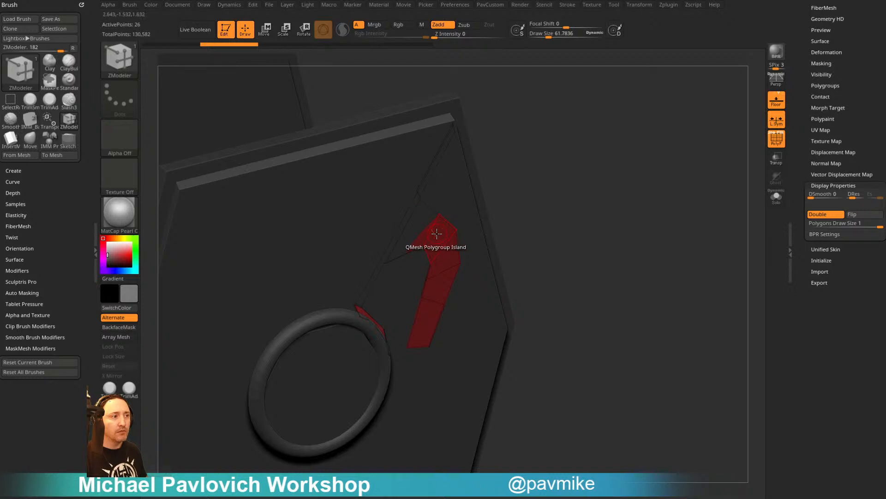
drag(436, 238, 425, 233)
click(776, 197)
drag(677, 202, 696, 240)
key(grave)
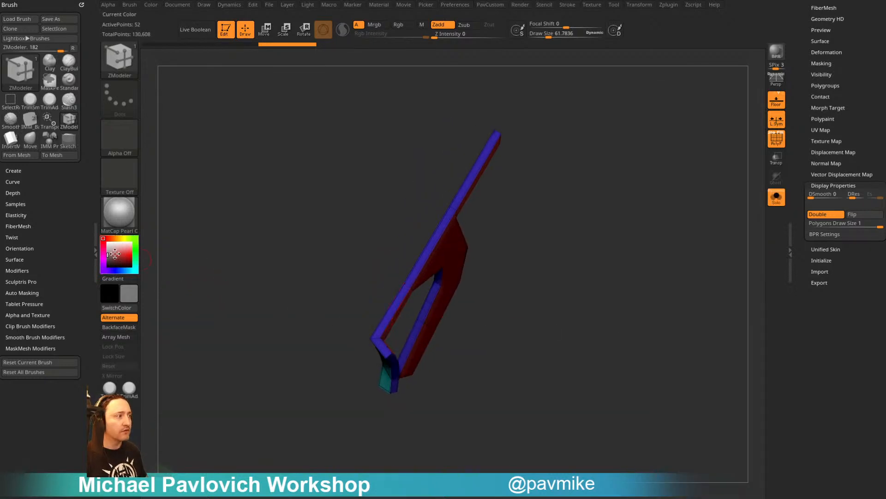
Set the current color to white and assign the StartupMaterial
click(108, 242)
click(122, 218)
click(161, 217)
mouse_move(637, 231)
mouse_down()
mouse_move(647, 234)
mouse_move(618, 198)
mouse_move(673, 217)
mouse_move(694, 214)
mouse_move(695, 243)
mouse_up()
Place the transform gizmo on the red face of the piece, nudge the piece slightly, and show all parts again
key(w)
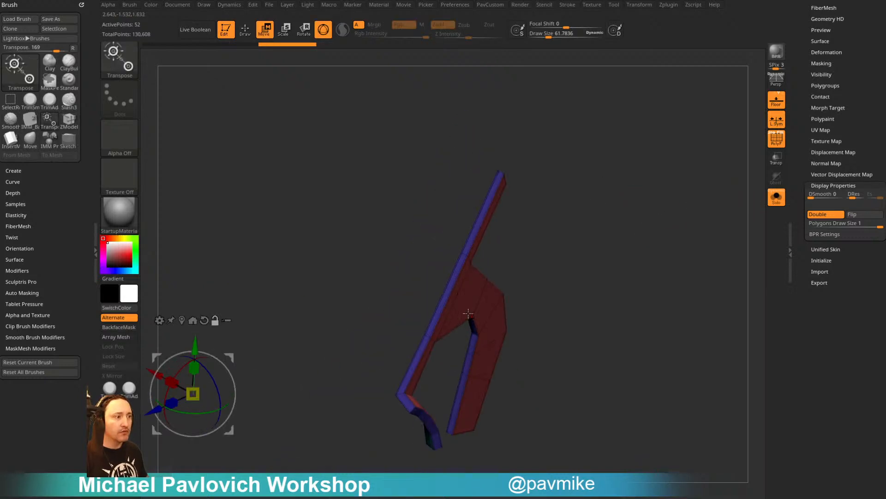
alt+click(468, 313)
drag(506, 336, 510, 338)
click(777, 197)
mouse_move(735, 206)
mouse_down()
mouse_move(687, 214)
mouse_move(710, 242)
mouse_move(692, 231)
mouse_move(721, 234)
mouse_move(712, 217)
mouse_move(623, 199)
mouse_up()
key(q)
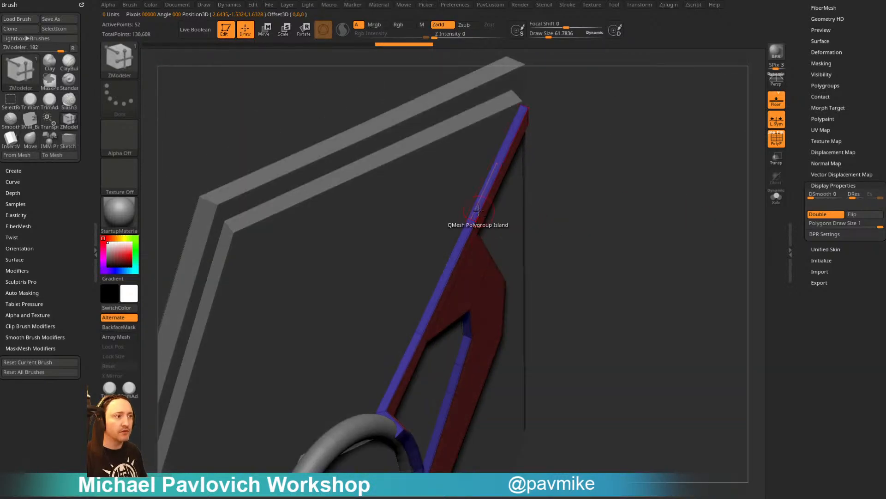
Extrude the upper side faces of the diagonal strip outward with QMesh
alt+drag(478, 211, 460, 244)
drag(553, 191, 475, 193)
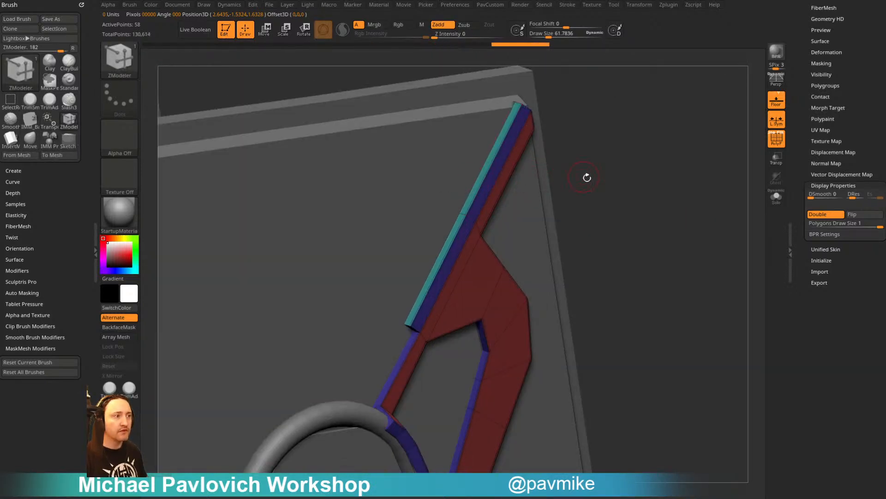
drag(587, 178, 573, 190)
Slide the outer end edges of the extruded block inward at both ends to form sloped ends
key(space)
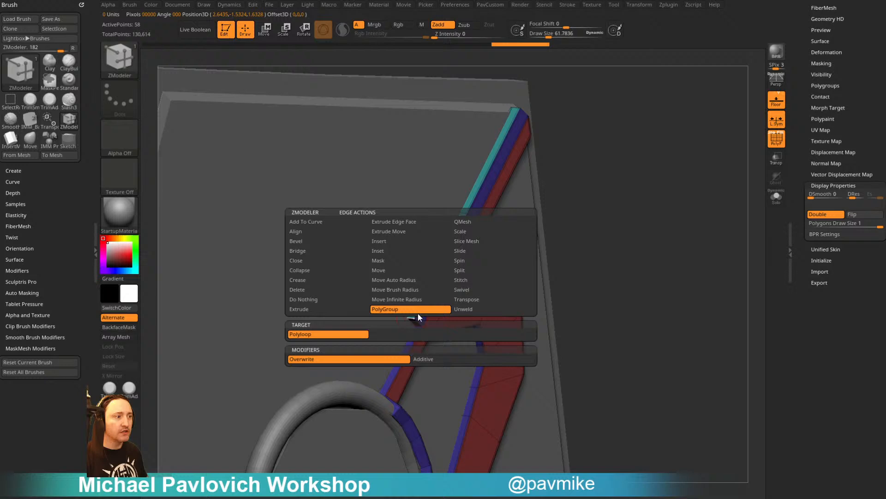
click(468, 253)
drag(413, 319, 419, 298)
drag(566, 178, 576, 137)
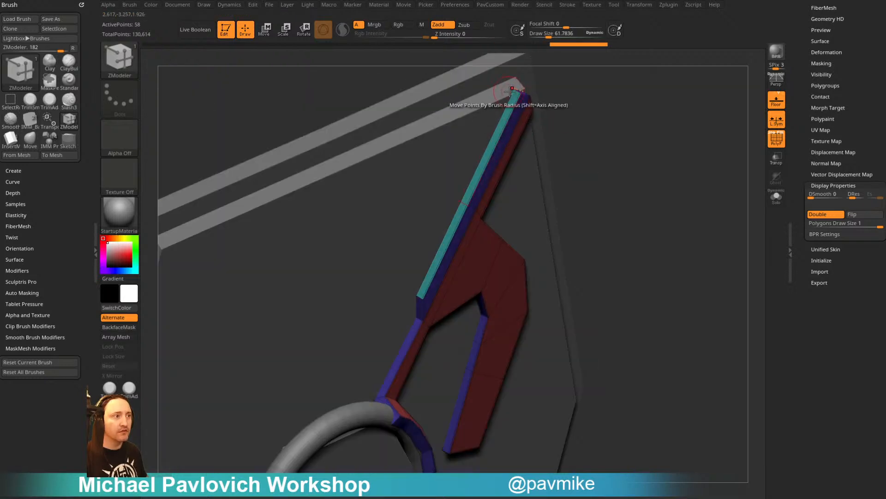
drag(515, 91, 507, 111)
shift+drag(728, 158, 683, 224)
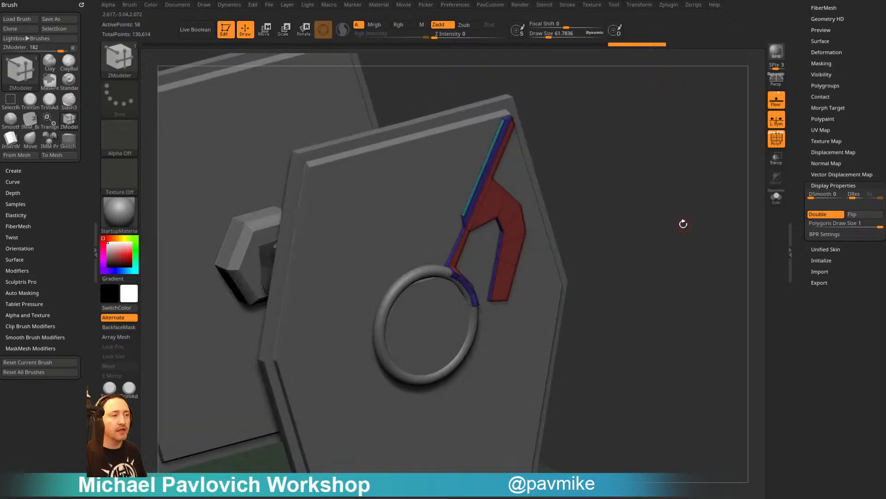
Turn double-sided display off and on again to check the face directions of the panel detail
click(824, 214)
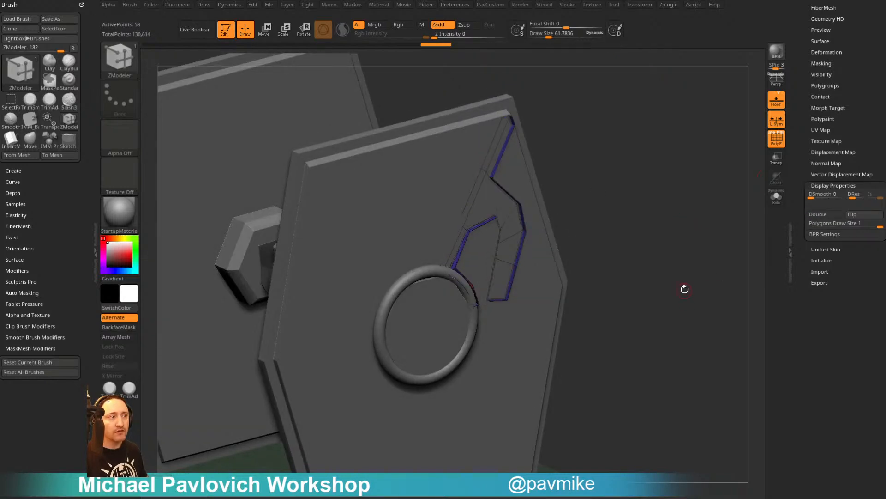
drag(682, 287, 685, 249)
click(824, 214)
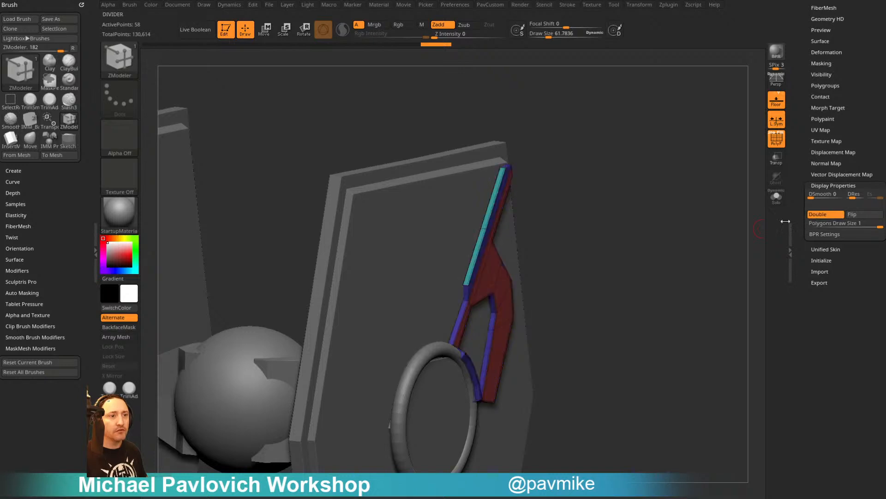
drag(683, 286, 620, 338)
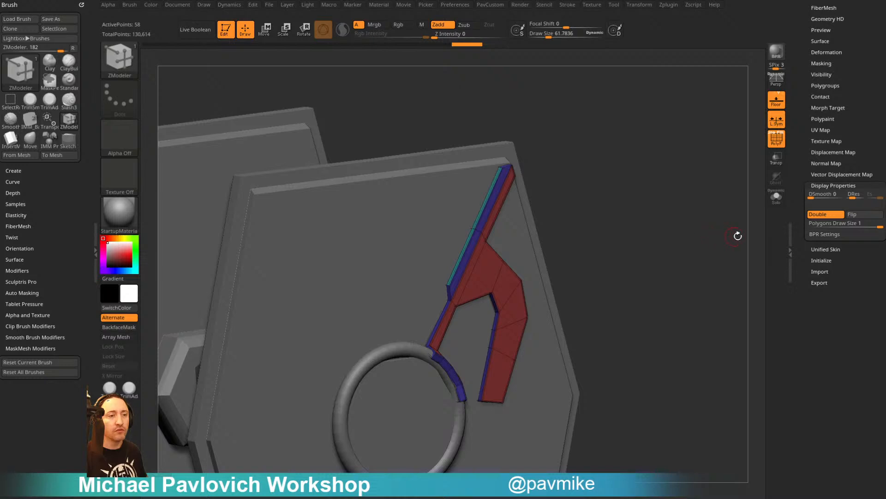
Turn off double-sided display for the panel detail and try to flip its normals
drag(801, 207, 799, 194)
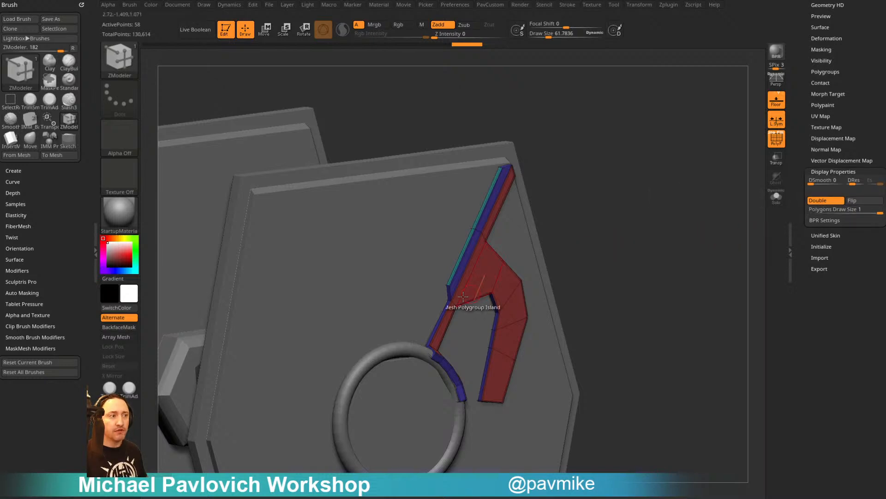
click(829, 201)
drag(702, 293, 702, 275)
click(853, 200)
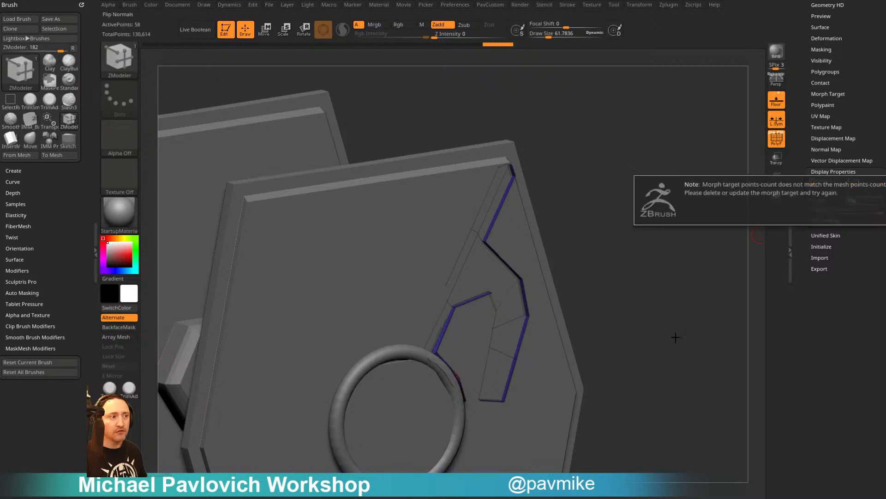
click(855, 197)
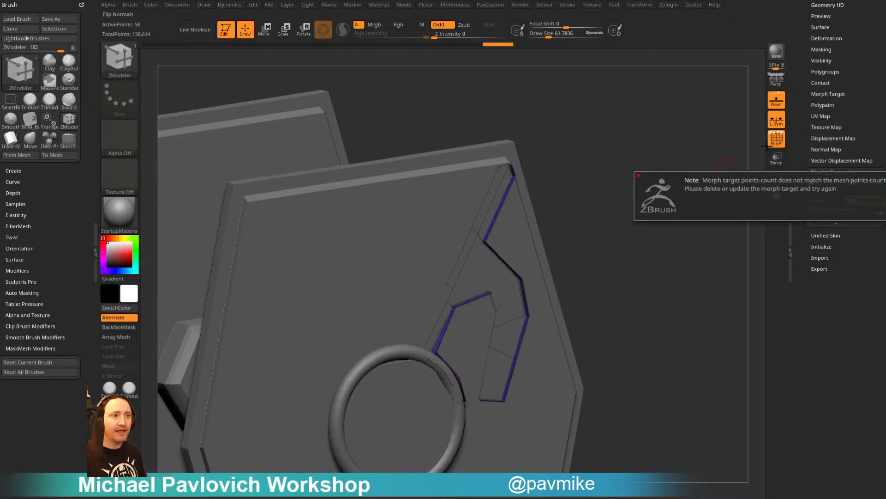
Delete the panel detail's mismatched morph target and flip its normals
click(828, 93)
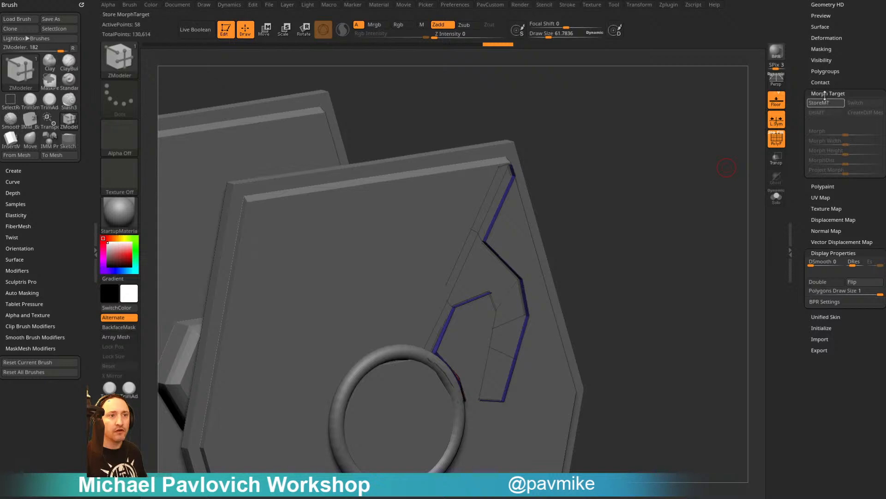
click(825, 95)
click(861, 199)
Switch to the Standard brush and set the draw size to about 156
mouse_move(708, 270)
alt+mouse_down()
mouse_move(726, 229)
mouse_move(734, 237)
mouse_move(722, 254)
mouse_move(677, 238)
mouse_move(686, 255)
mouse_move(697, 253)
mouse_move(687, 253)
alt+mouse_up()
key(b)
key(s)
key(t)
key(s)
alt+drag(687, 254, 690, 219)
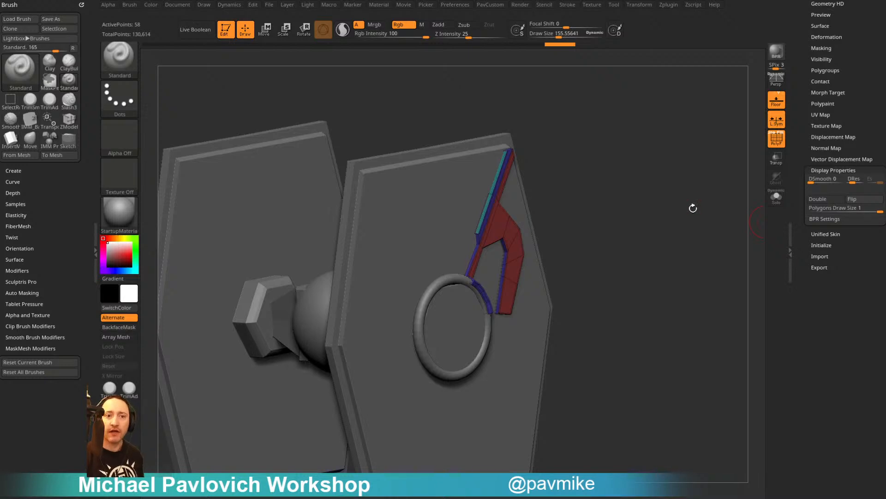
drag(633, 221, 566, 216)
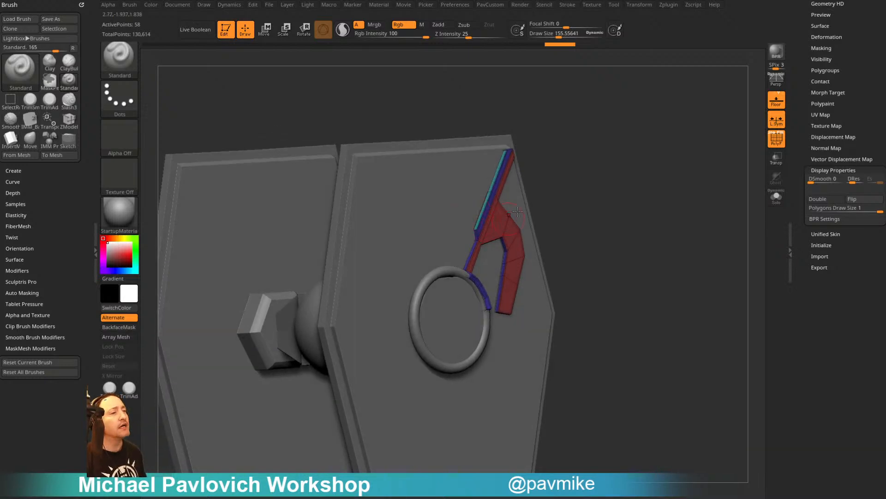
Switch back to the ZModeler brush and inspect the raised wing detail from several angles
key(b)
key(z)
key(m)
alt+drag(564, 181, 550, 222)
key(space)
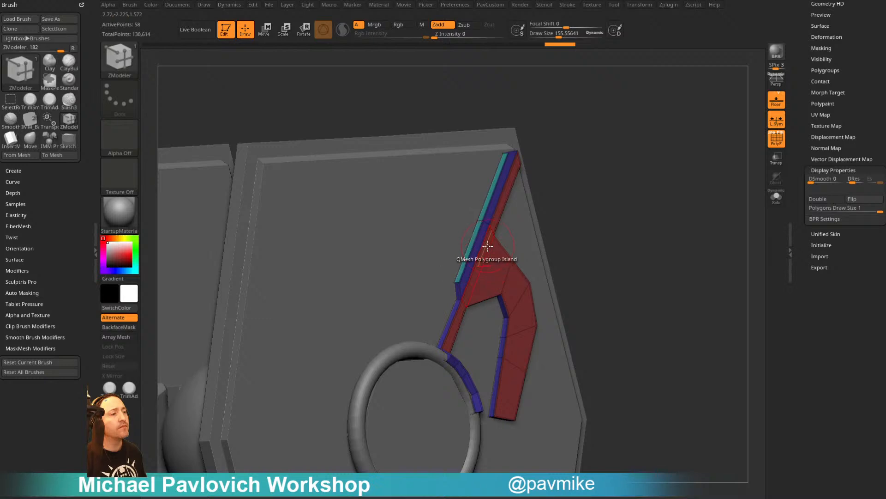
right_drag(486, 257, 494, 238)
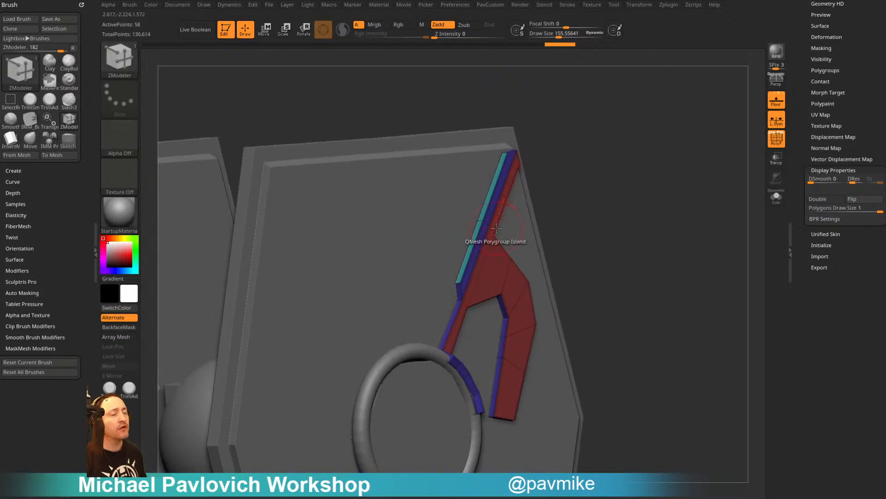
drag(624, 266, 658, 241)
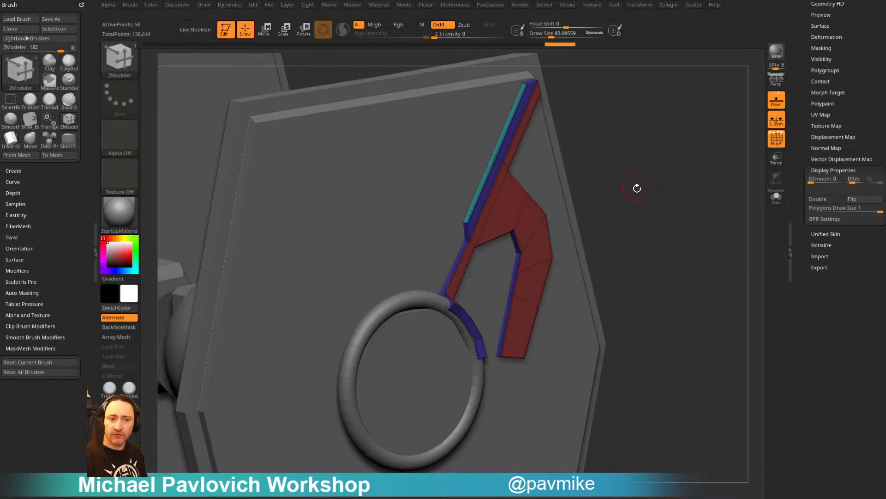
drag(667, 189, 738, 174)
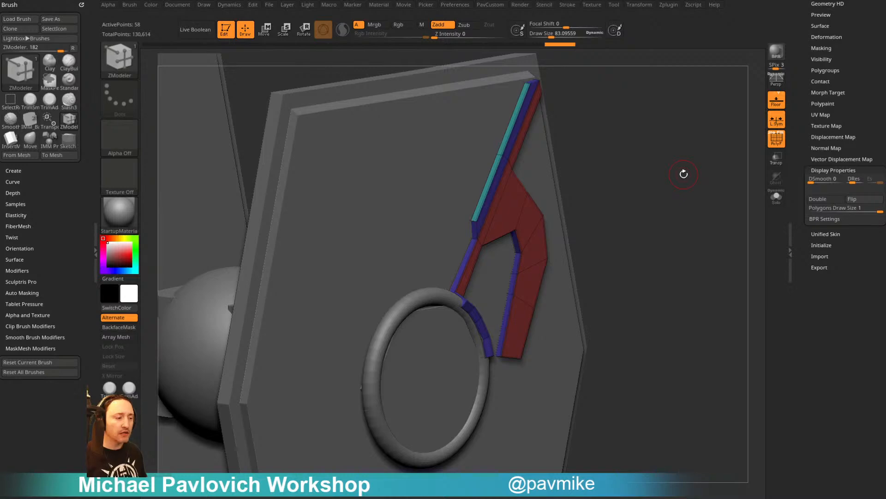
Switch to the web browser and look at the YouTube channel page and the ArtStation portfolio
key(alt+Tab)
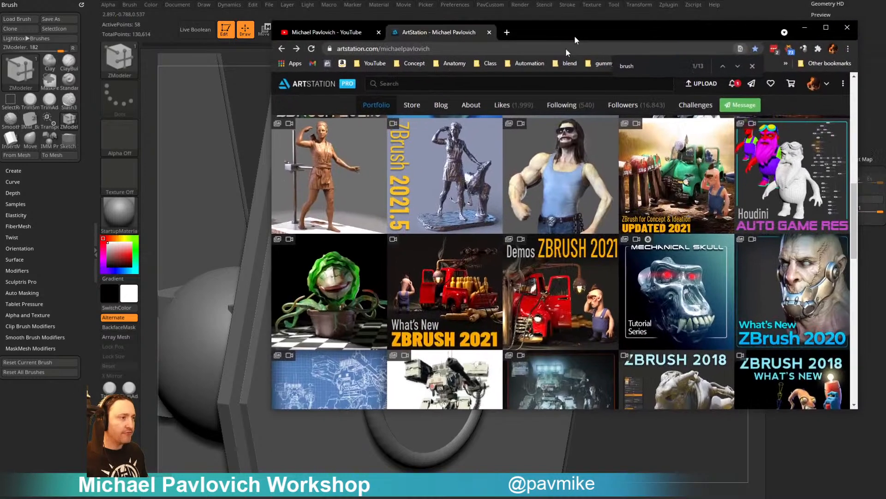
click(322, 81)
scroll(445, 221, up, 4)
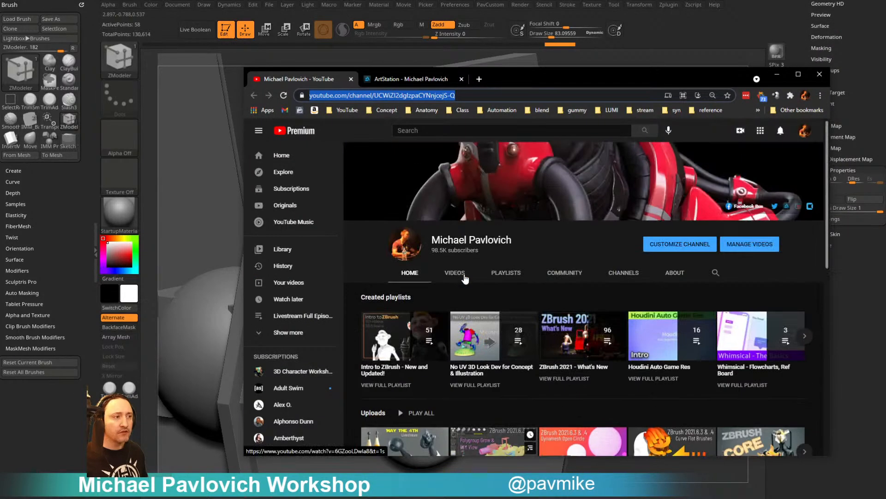
click(427, 83)
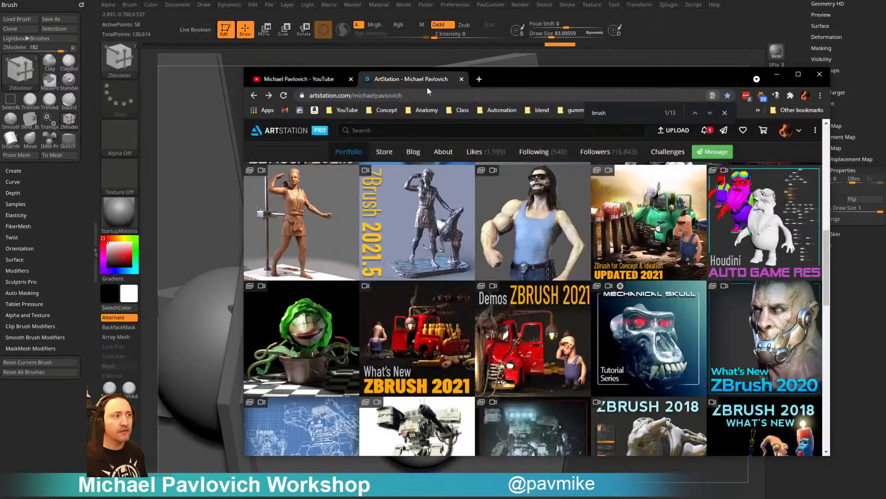
Open the Intro to ZBrush project from the ArtStation portfolio and view its video playlist
scroll(553, 203, up, 10)
scroll(665, 299, down, 2)
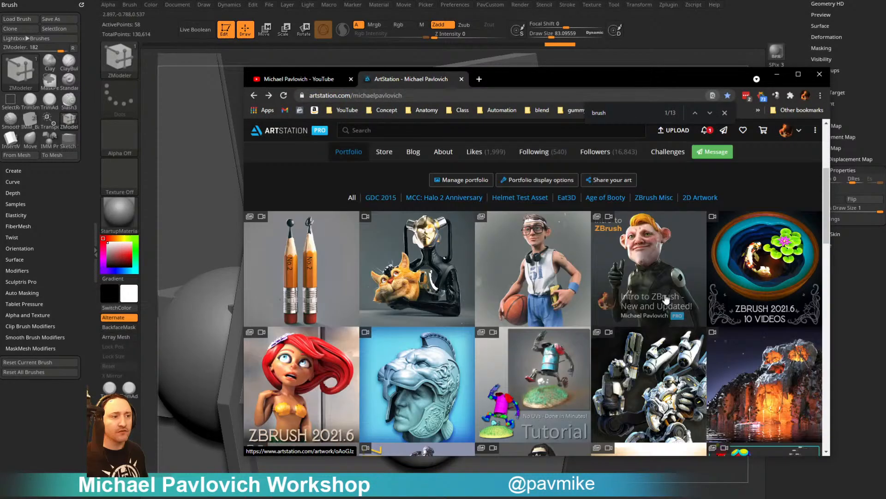
click(657, 260)
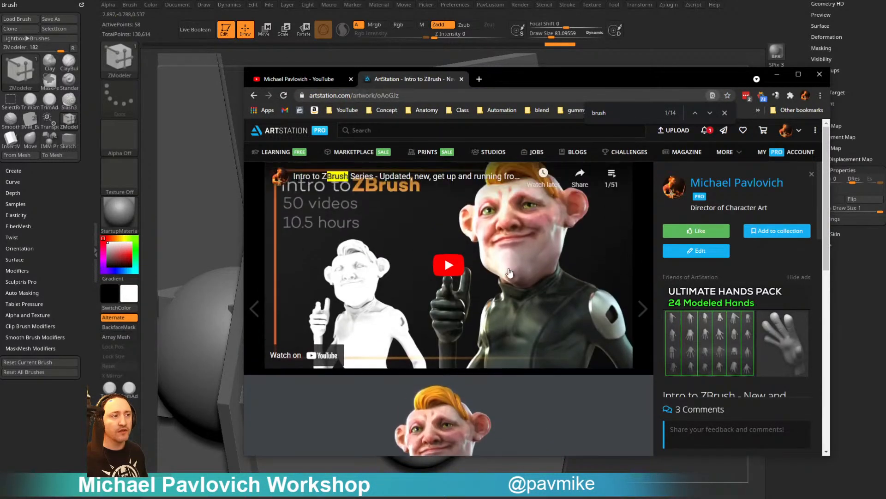
click(446, 257)
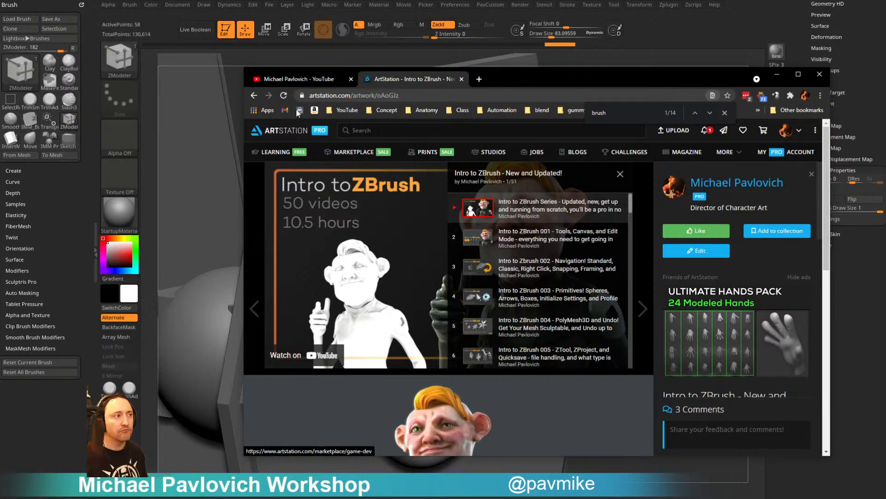
Return to the portfolio, open the ZBrush for Concept & Ideation project and look through its embedded video playlist
key(alt+Left)
scroll(462, 225, down, 7)
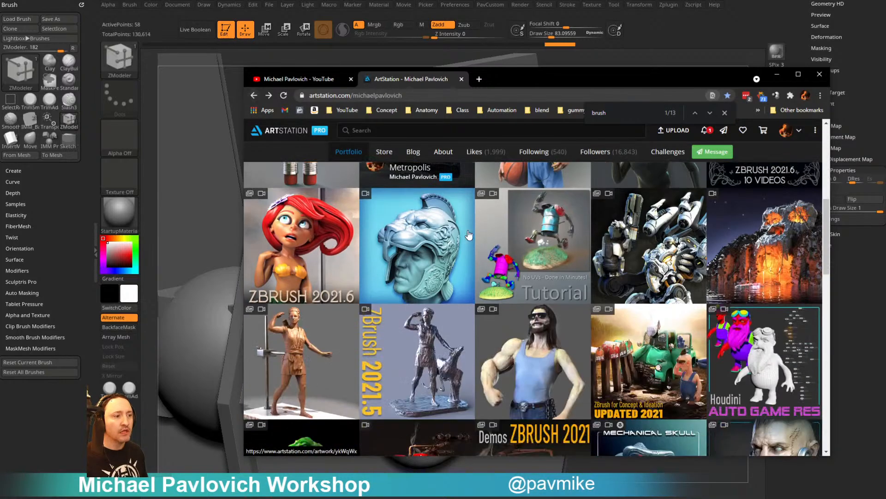
scroll(507, 287, down, 3)
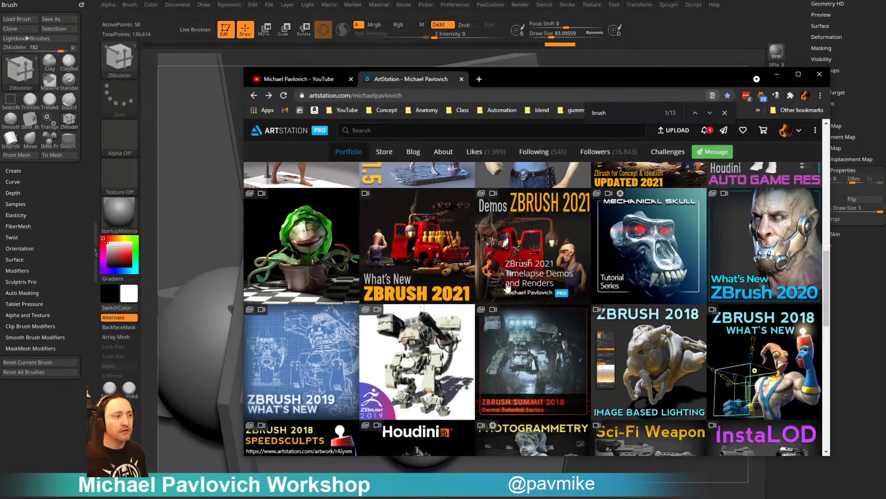
scroll(508, 287, up, 4)
scroll(507, 288, up, 3)
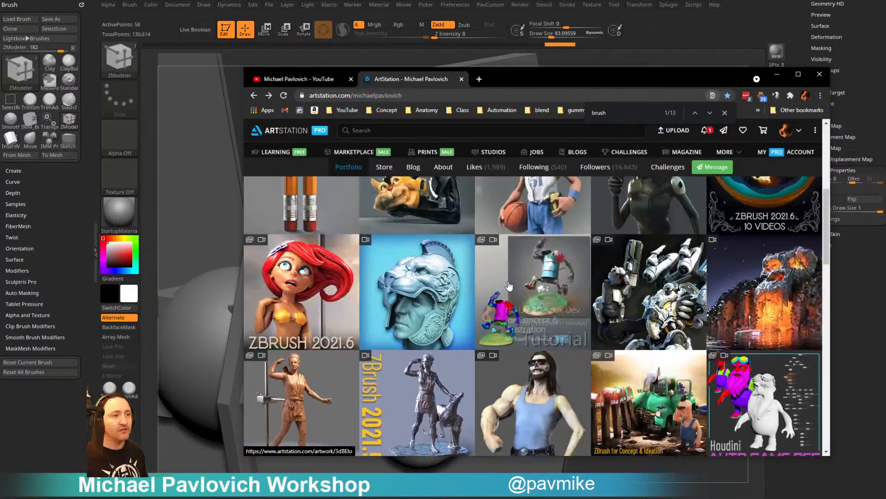
scroll(507, 287, down, 2)
click(624, 314)
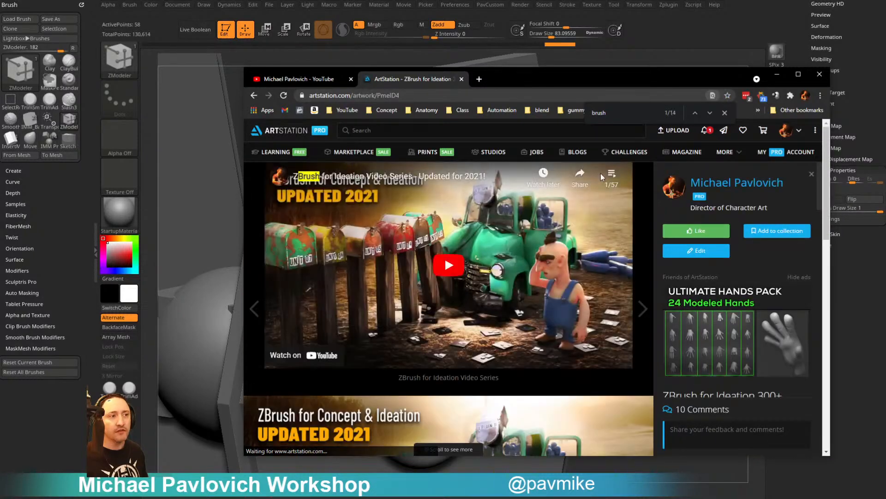
click(615, 174)
scroll(559, 252, down, 10)
scroll(560, 255, up, 10)
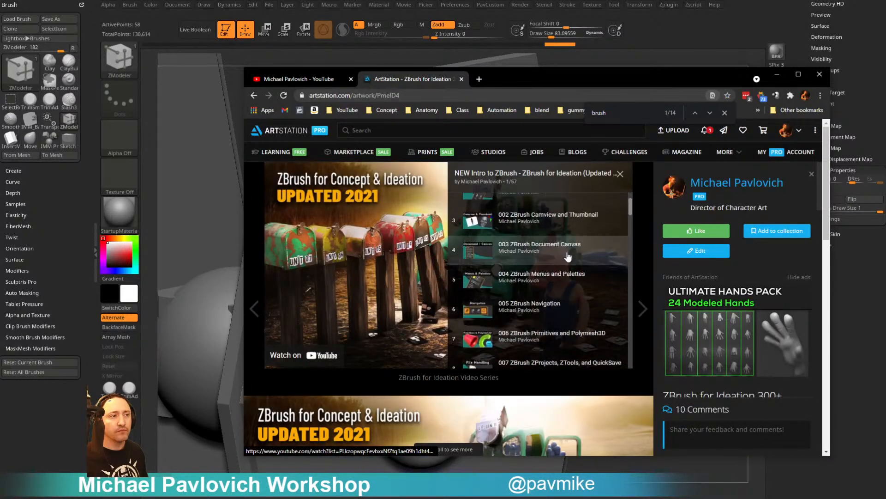
Close the ArtStation page, view the ZBrush 2021 - What's New playlist on the YouTube channel, and put the browser away
click(461, 79)
key(alt+Tab)
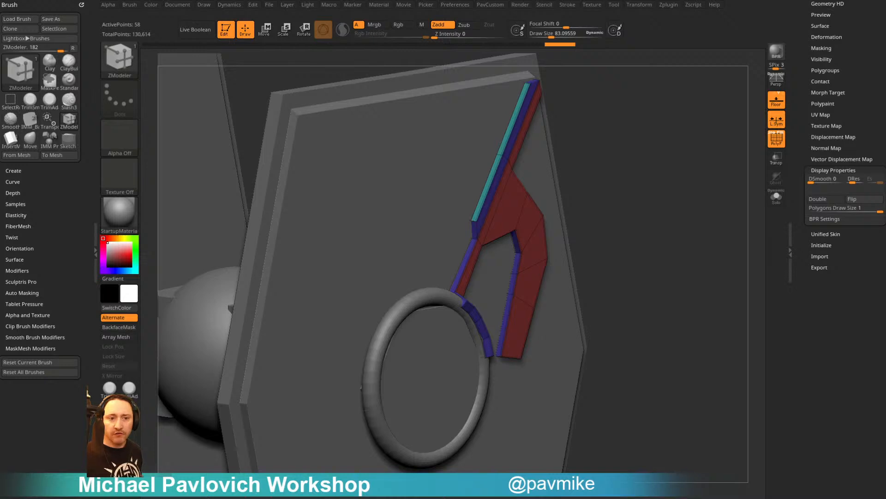
drag(566, 498, 477, 85)
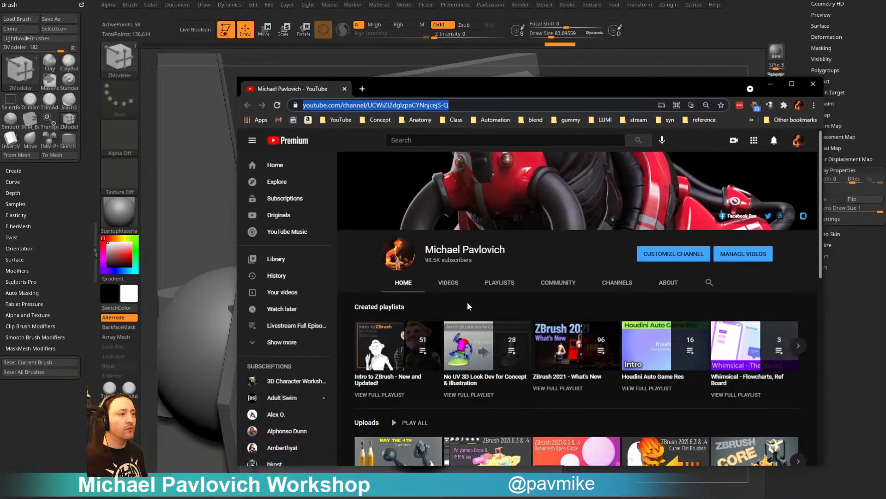
scroll(364, 234, down, 2)
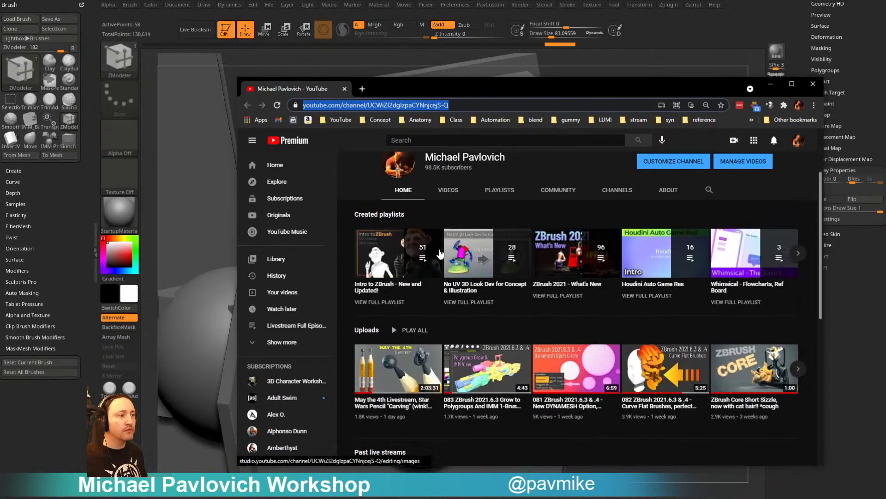
click(569, 296)
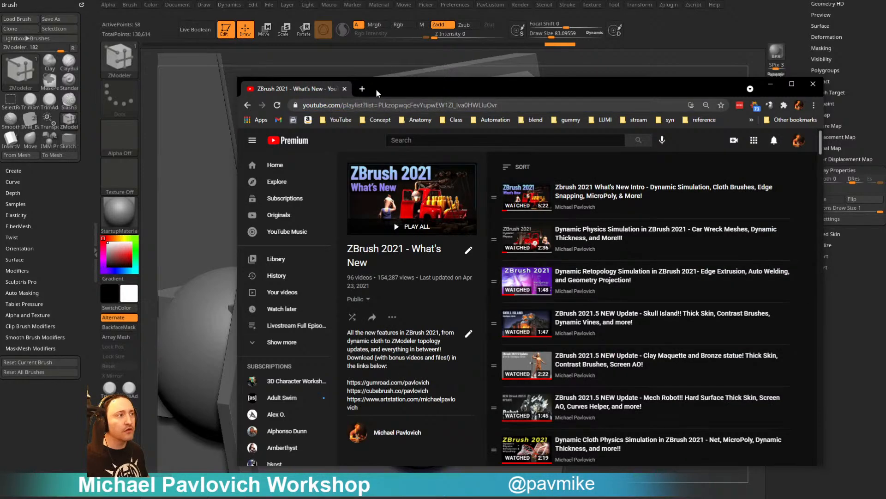
drag(376, 89, 383, 498)
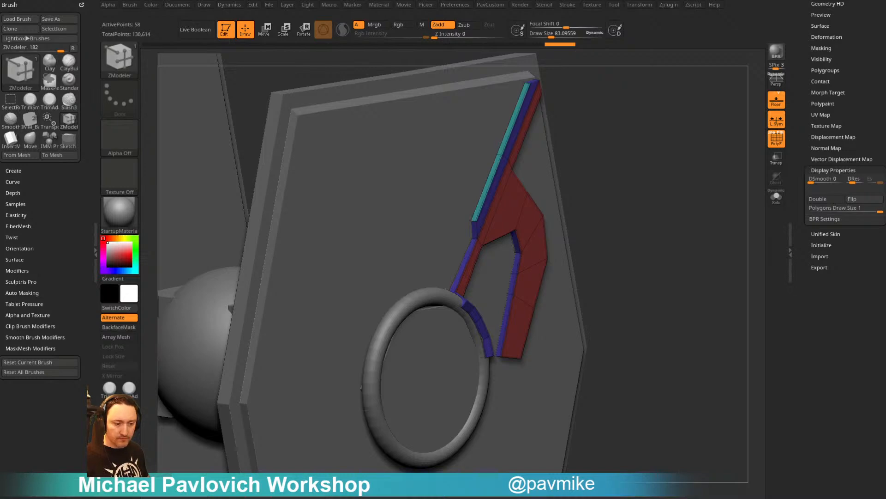
Open the ZBrush 2021.6 10 Videos project in the ArtStation portfolio, open its Curve Brush Overview video on YouTube and pause it
drag(587, 498, 581, 90)
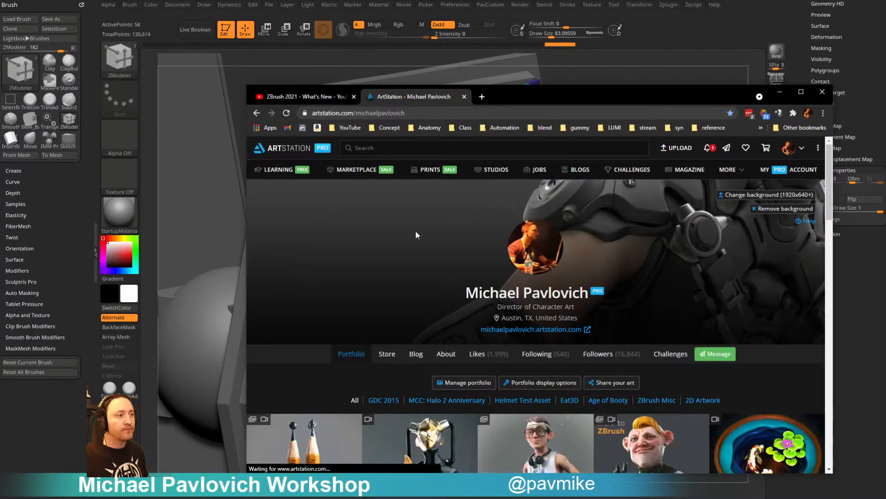
scroll(416, 231, down, 5)
scroll(496, 278, down, 6)
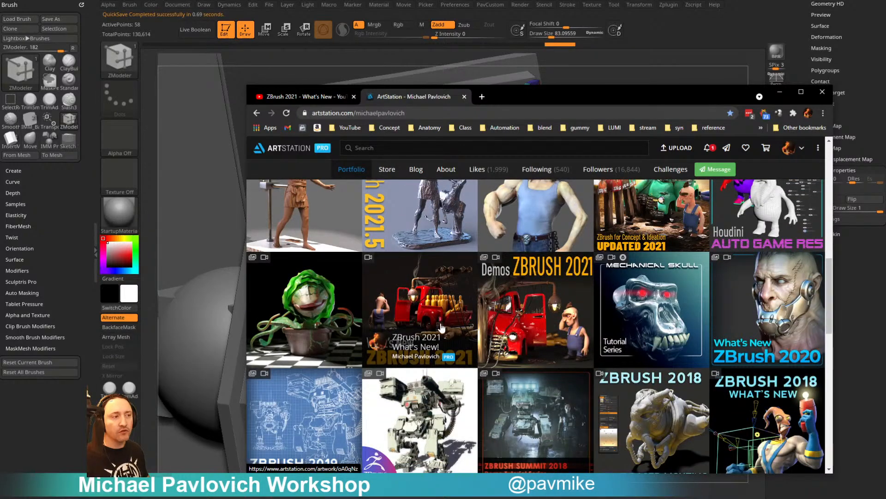
scroll(442, 327, up, 3)
scroll(421, 379, up, 1)
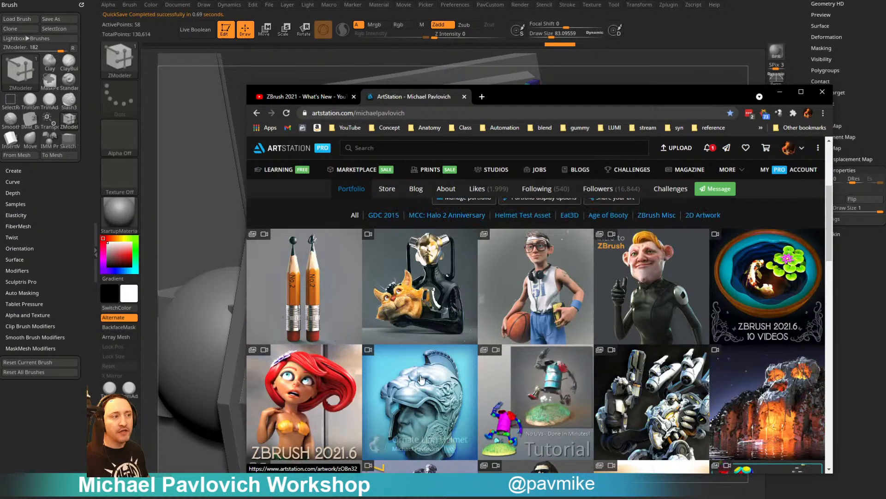
click(767, 281)
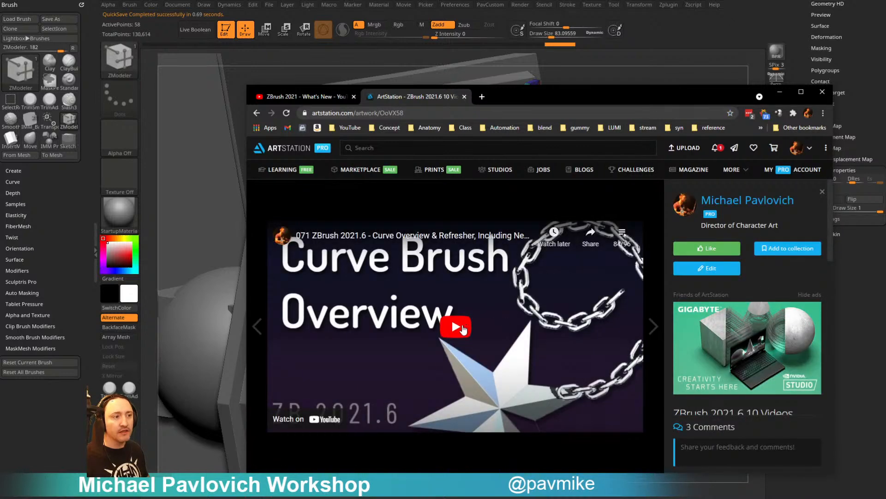
click(467, 327)
click(586, 421)
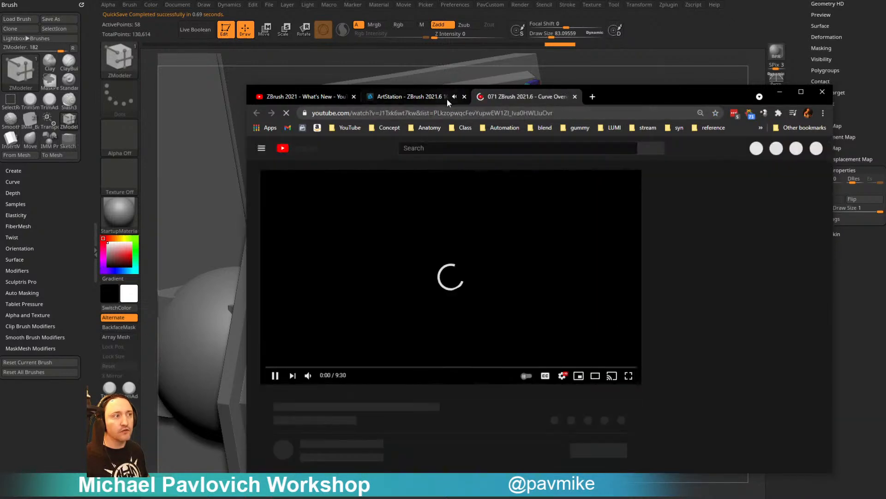
click(283, 382)
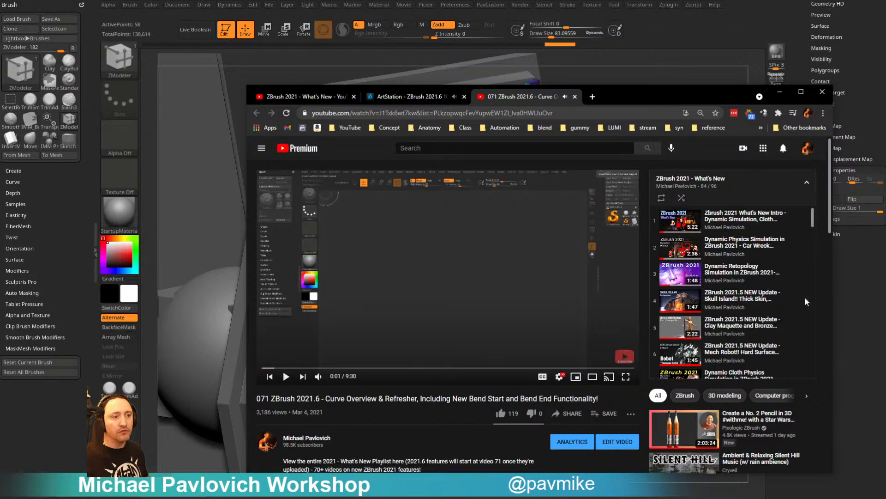
Look through the ZBrush 2021.6 videos in the What's New playlist and search the page for "picker"
scroll(760, 263, down, 20)
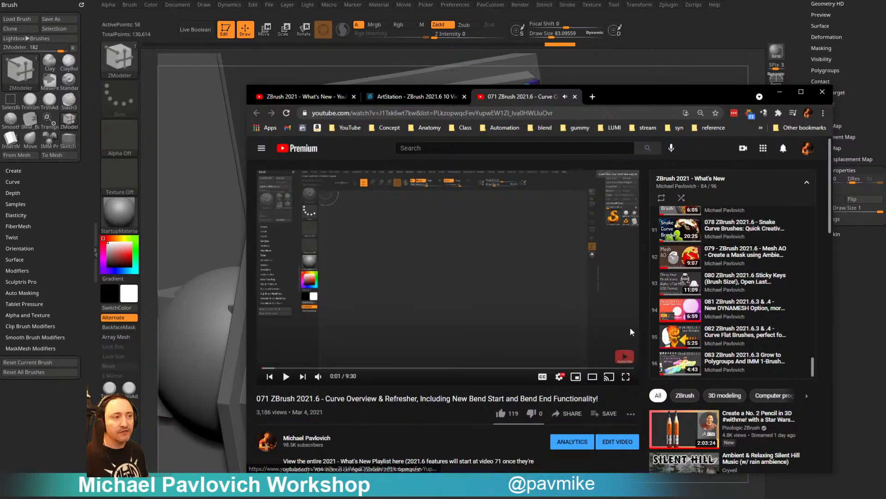
scroll(739, 319, up, 2)
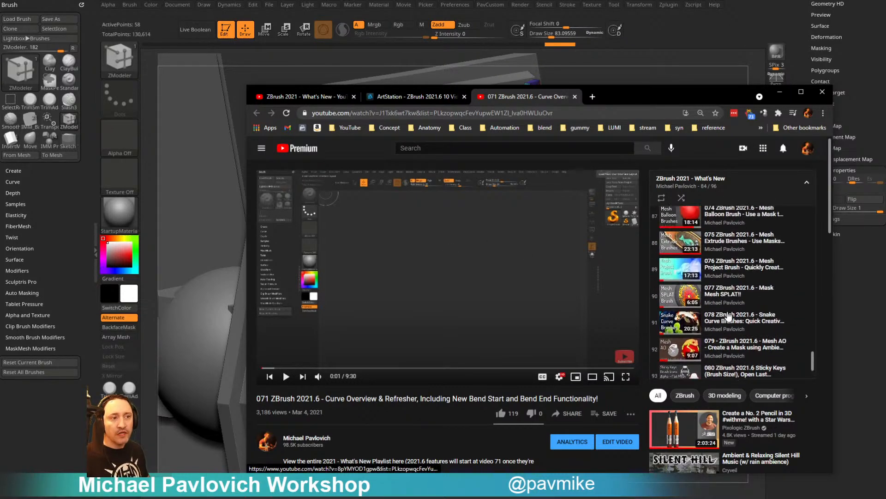
scroll(742, 269, down, 2)
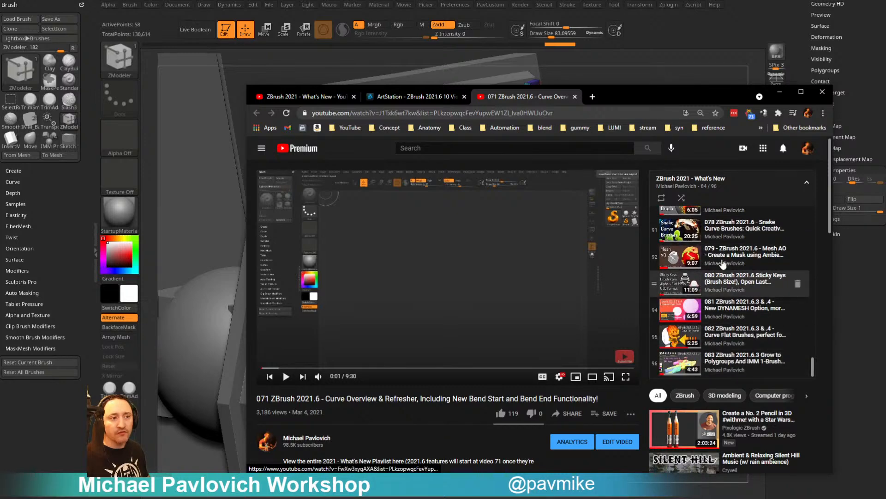
scroll(741, 342, up, 4)
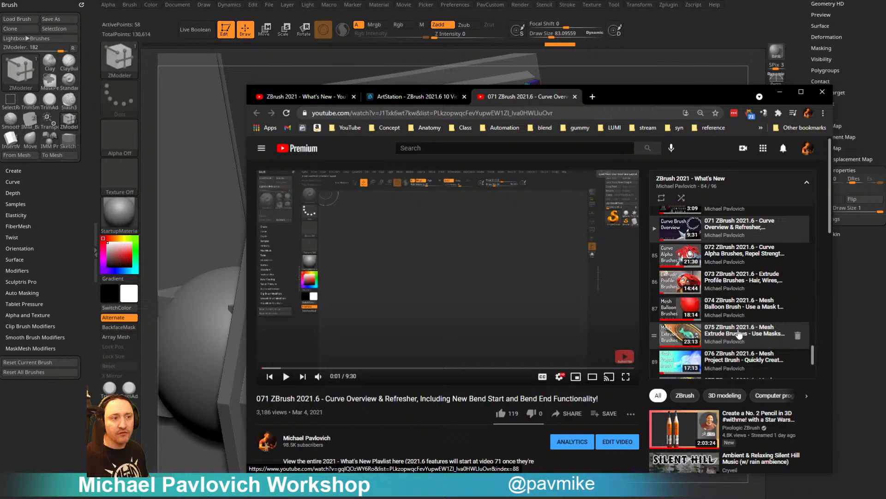
scroll(737, 337, up, 2)
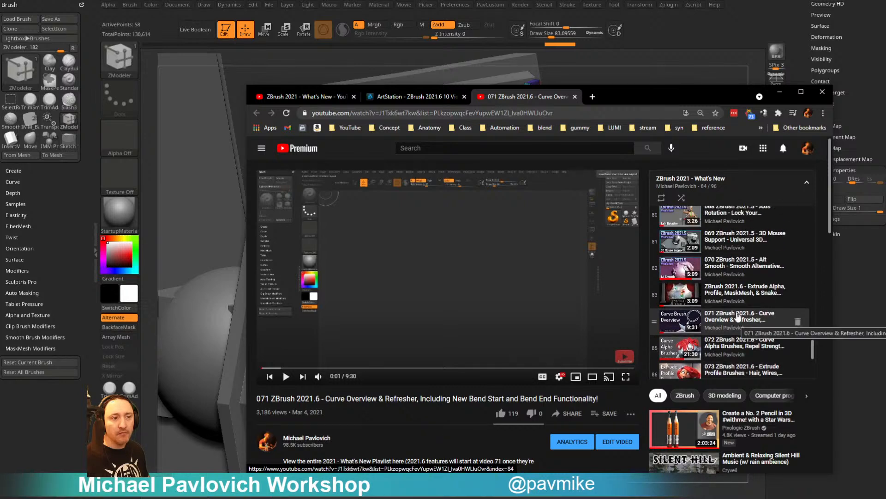
scroll(738, 324, up, 1)
key(ctrl+f)
text(picker)
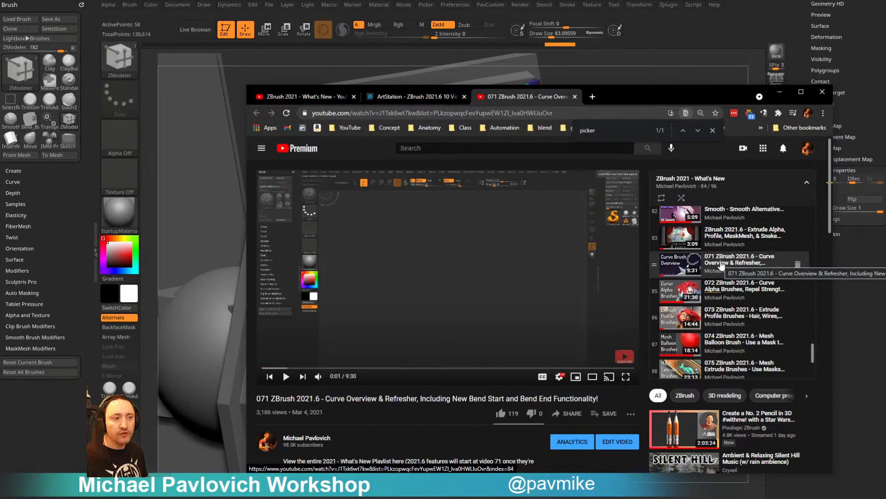
Open video 072 on Curve Alpha Brushes and Picker Options, select its address, pause playback and move the browser away
click(736, 287)
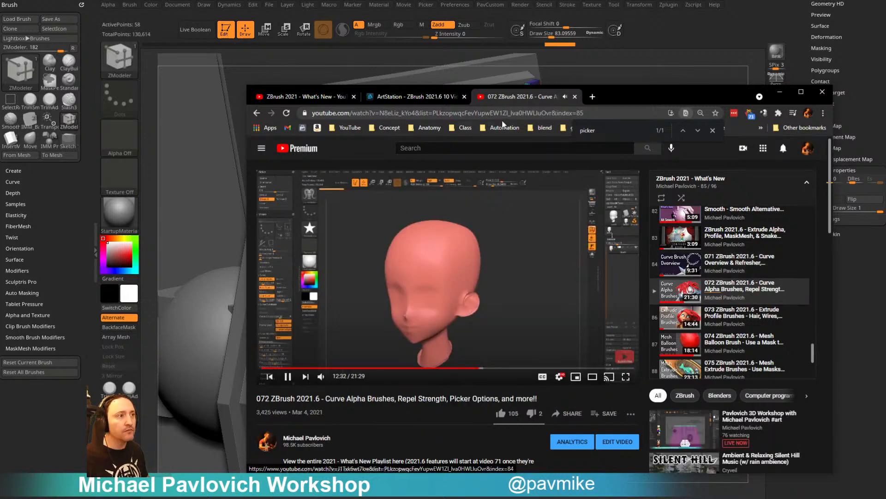
click(544, 113)
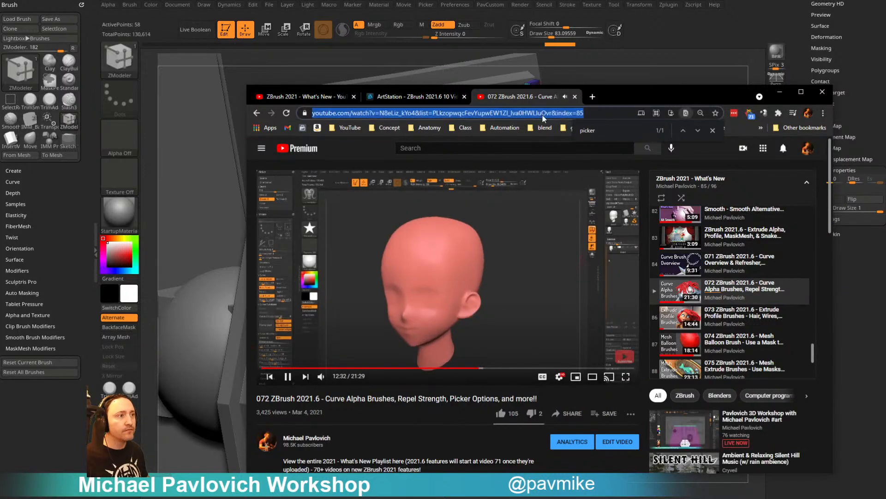
click(287, 376)
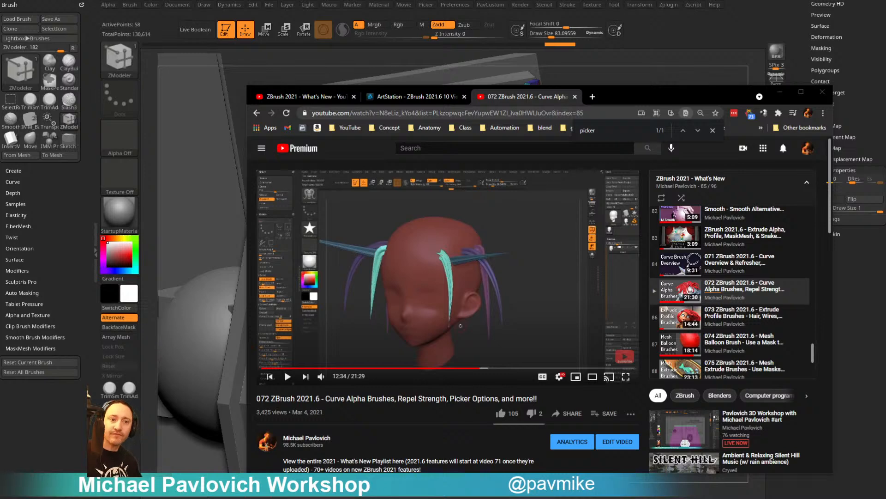
drag(603, 97, 586, 498)
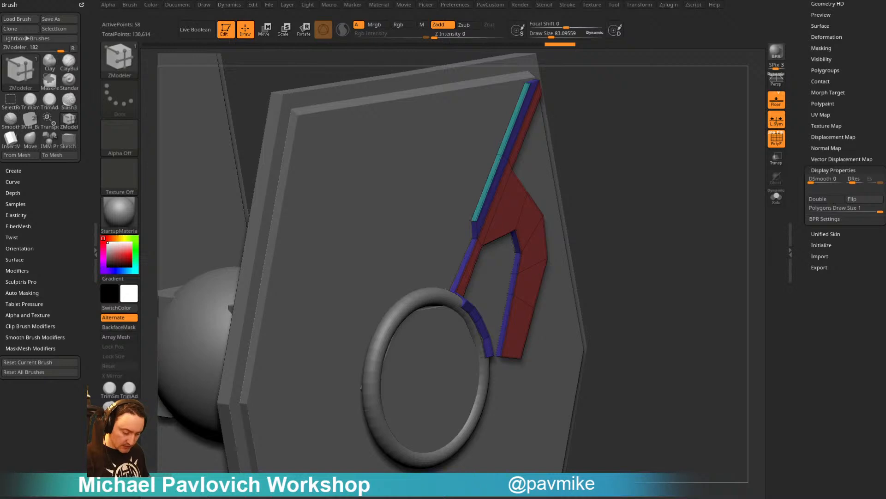
Select the Standard brush with the whole spacecraft model in view
mouse_move(614, 71)
right_down()
mouse_move(622, 92)
mouse_move(552, 128)
mouse_move(697, 180)
right_up()
mouse_move(697, 180)
right_down()
mouse_move(678, 208)
mouse_move(670, 190)
right_up()
key(b)
key(s)
key(t)
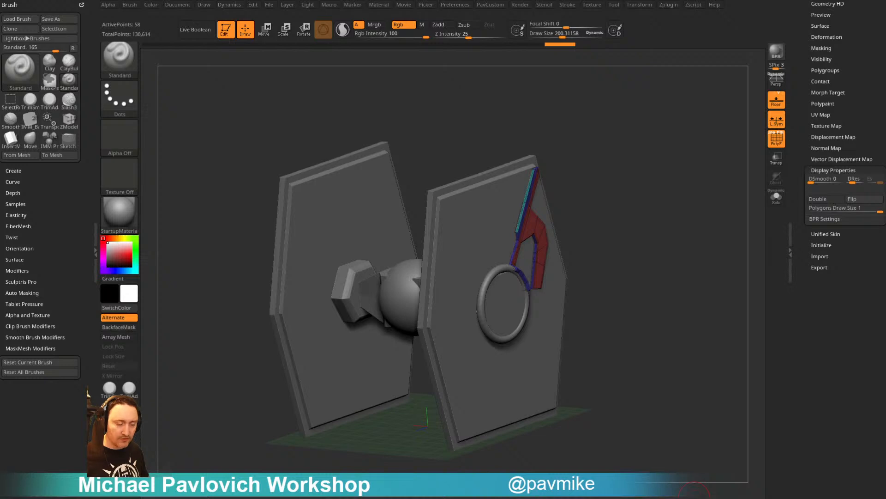
drag(702, 148, 687, 189)
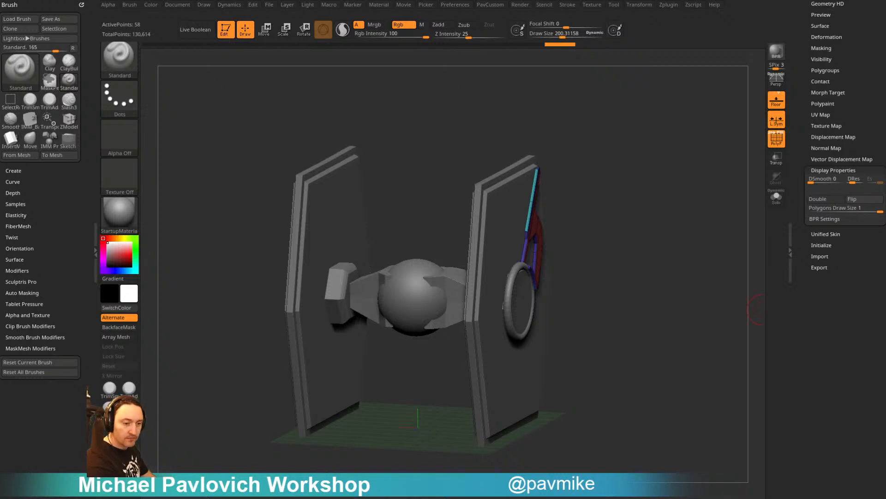
drag(605, 120, 583, 122)
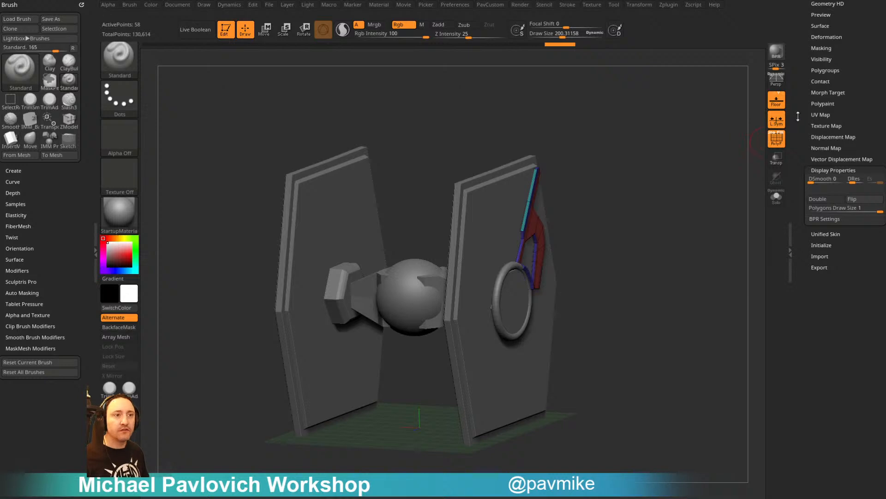
Delete the Skin_ZSphere2 and ZSphere1 subtools from the spacecraft model
drag(797, 116, 804, 263)
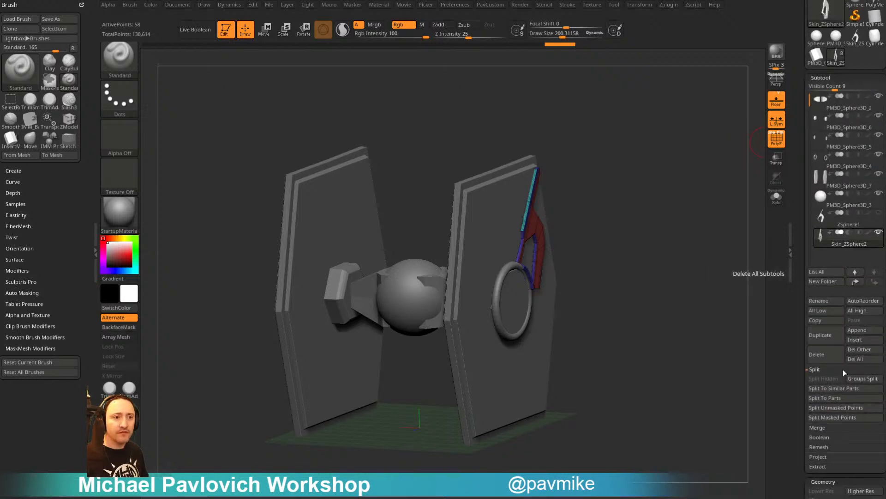
click(837, 355)
click(740, 377)
drag(670, 296, 652, 295)
click(817, 354)
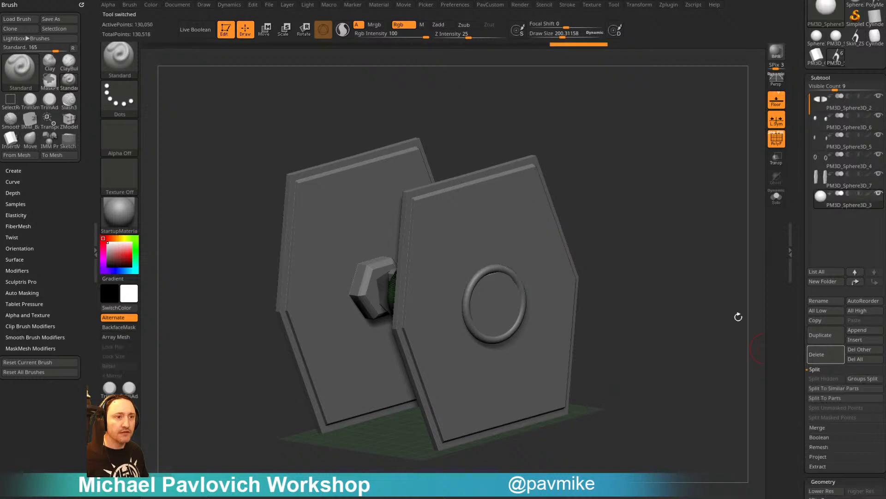
drag(736, 313, 699, 264)
drag(799, 65, 786, 172)
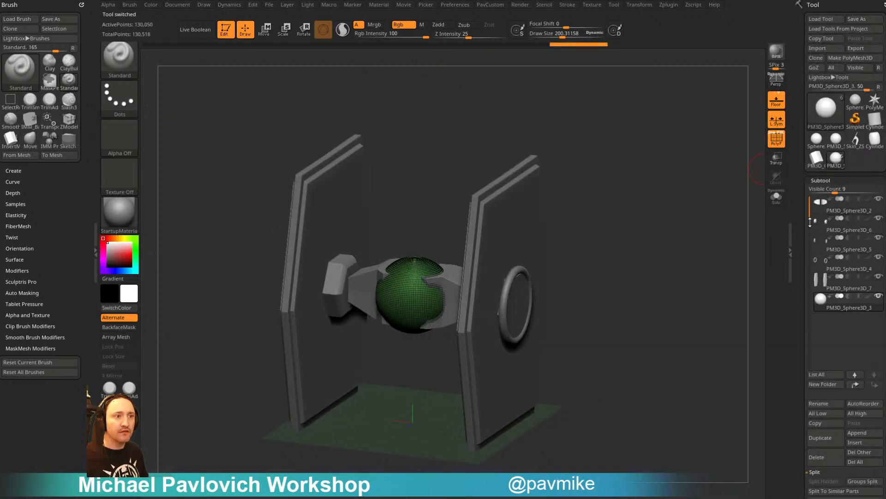
Turn on the painted colours of the PM3D_Sphere3D_3 subtool and save the tool as TieFighter
click(868, 296)
click(875, 21)
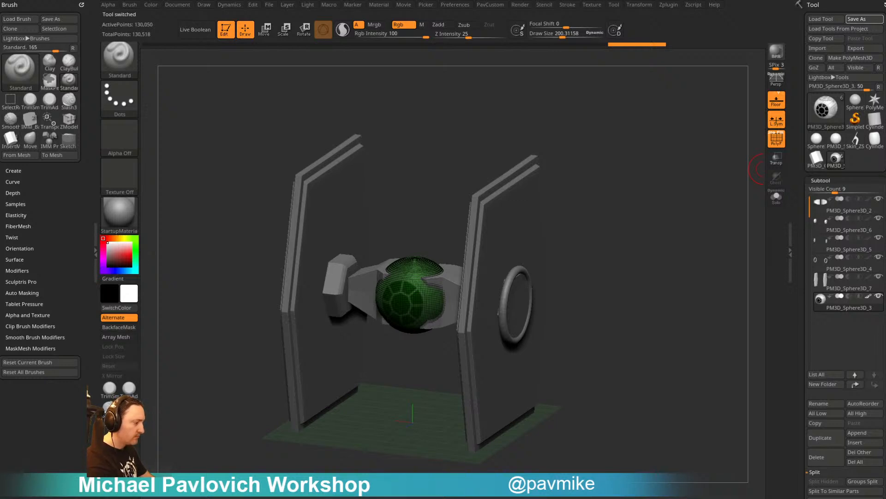
Leave Edit mode, clear the canvas and switch to the SimpleBrush tool
click(230, 33)
key(ctrl+n)
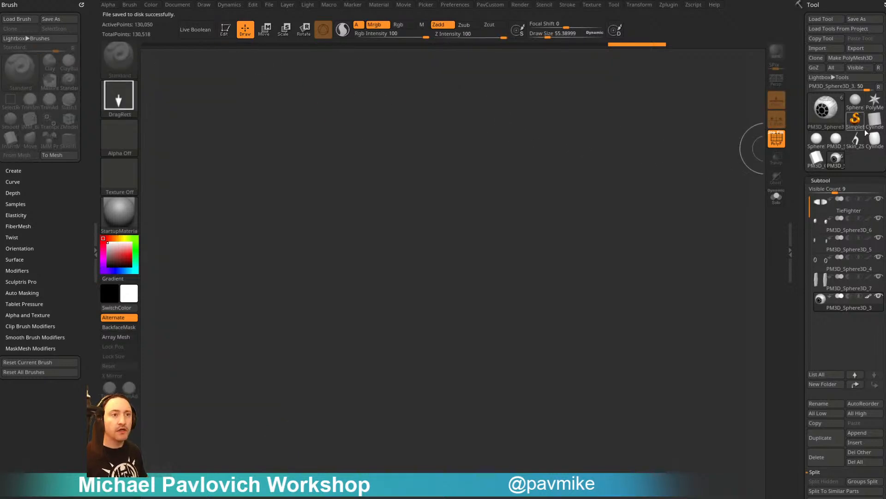
click(855, 122)
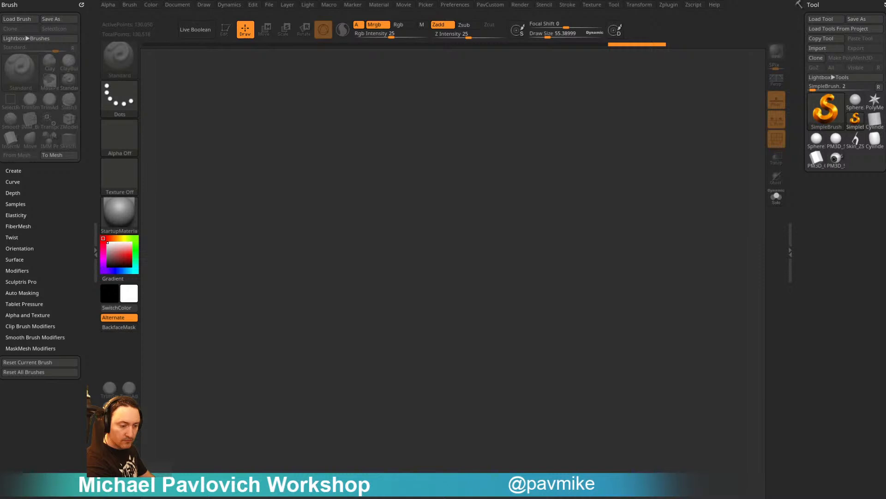
Import the Star Destroyer blueprint as a texture and add it to Spotlight
click(591, 4)
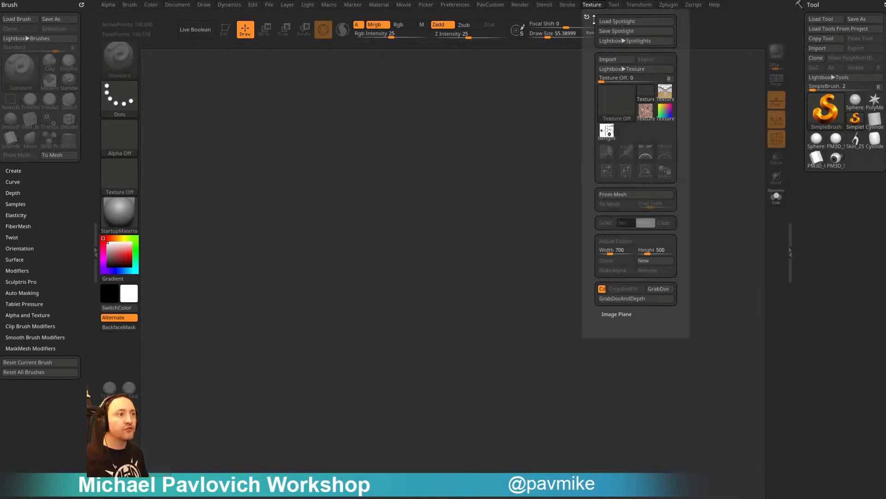
click(623, 61)
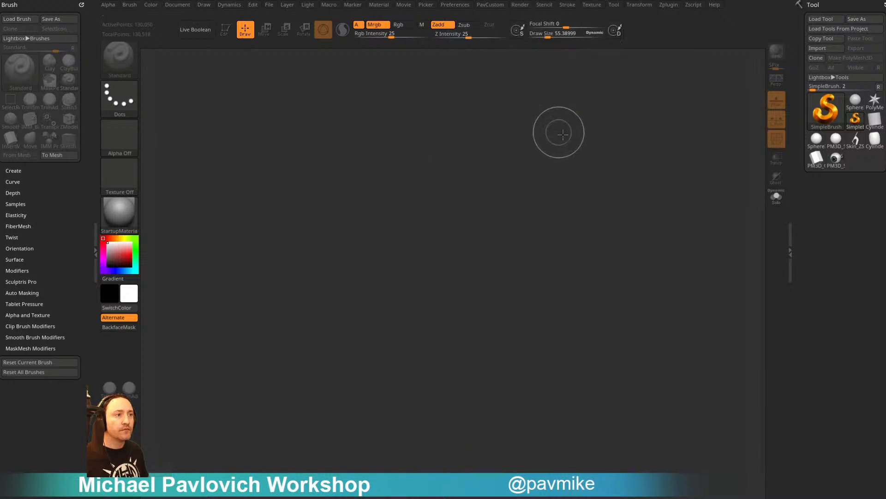
click(591, 5)
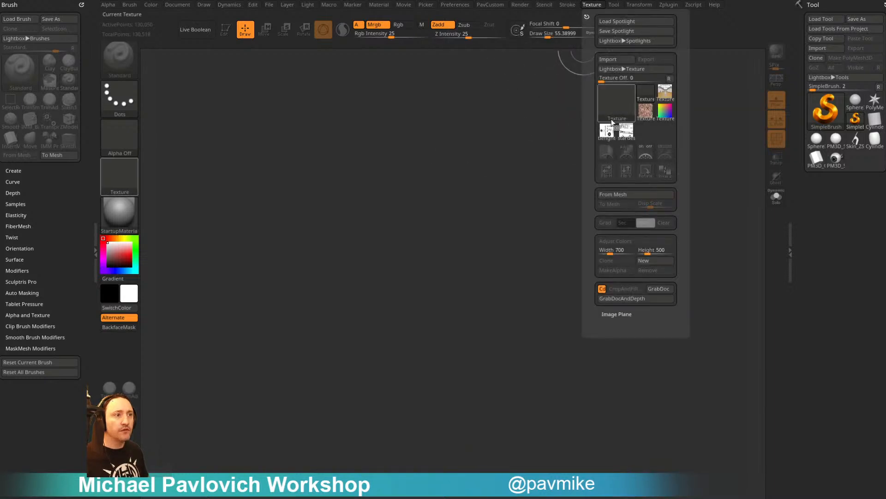
click(608, 129)
click(665, 153)
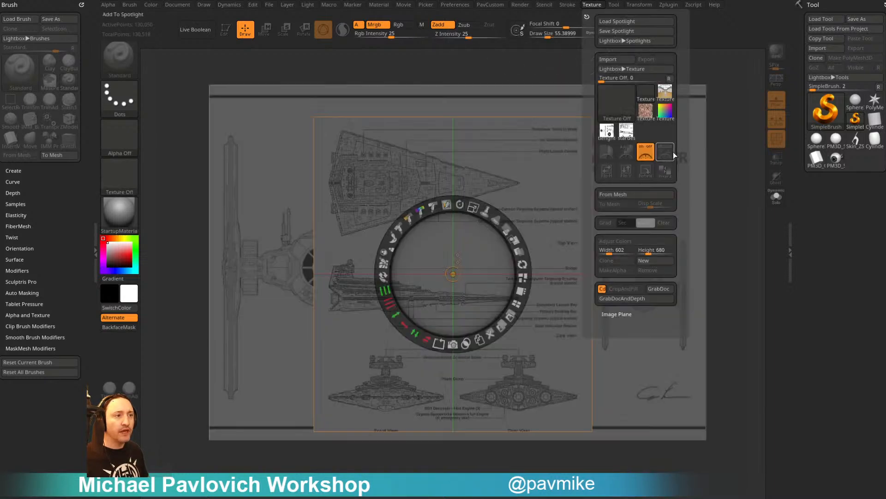
Remove the TIE Fighter blueprint from Spotlight, leaving only the Star Destroyer sheet
click(283, 198)
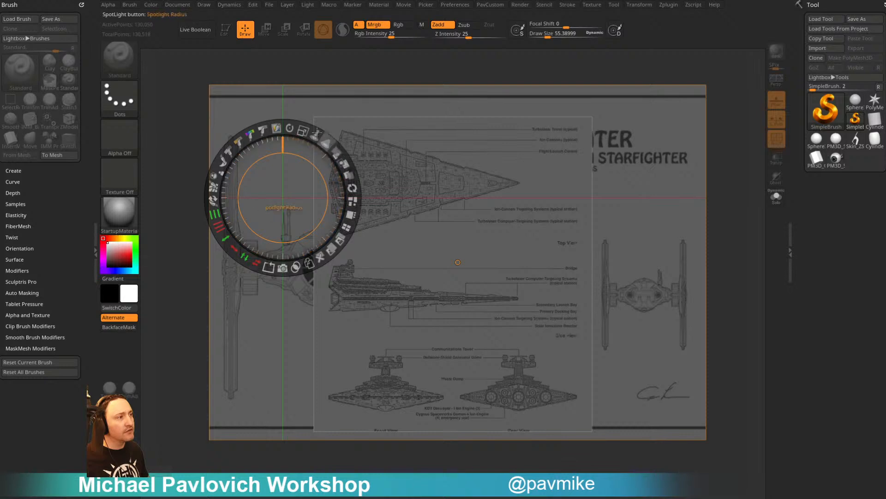
click(340, 237)
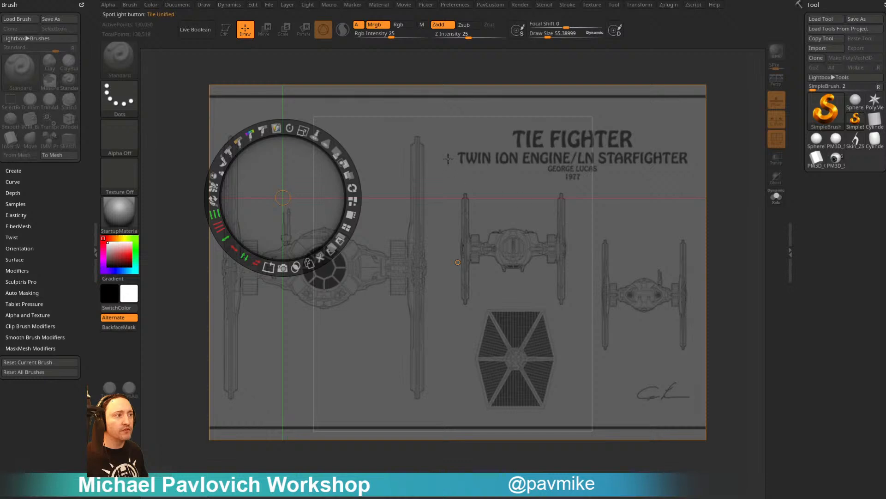
drag(448, 159, 438, 165)
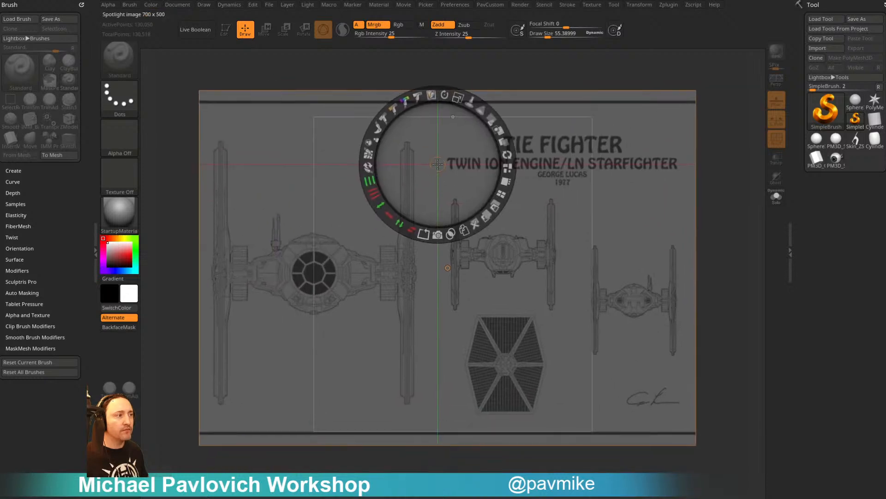
click(479, 227)
Scale up the Star Destroyer blueprint in Spotlight to fill the canvas height, then hide Spotlight
drag(532, 222, 522, 224)
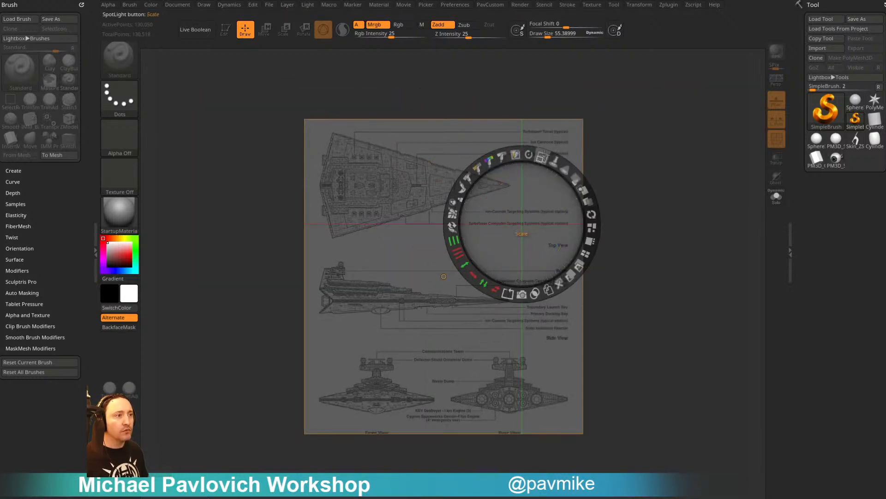
drag(542, 157, 557, 161)
drag(317, 256, 330, 241)
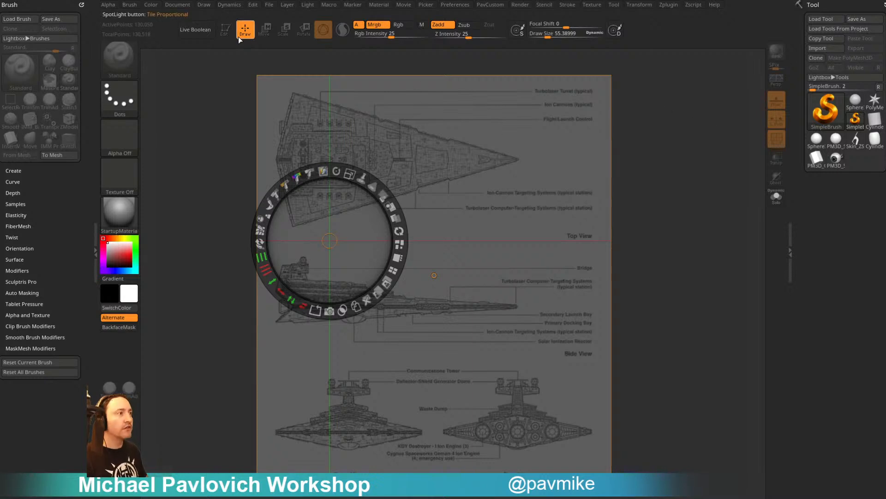
key(shift+z)
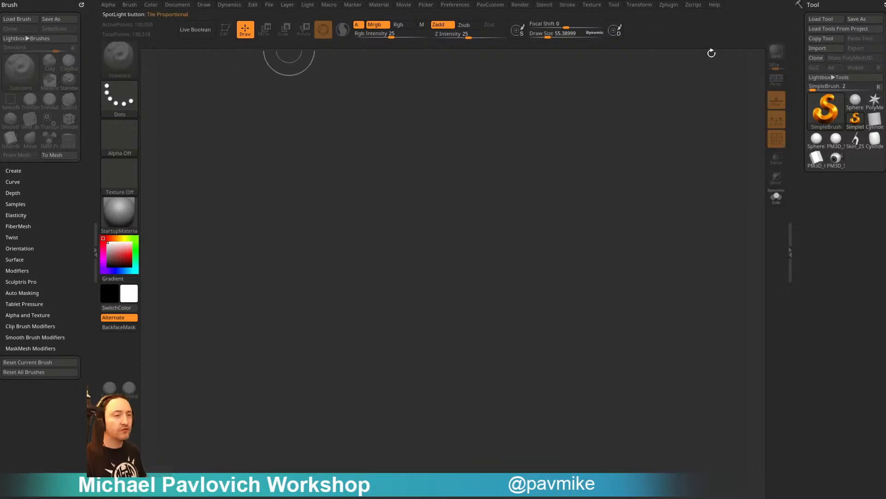
Draw a PolyMesh3D star in Edit mode and initialize it as a QCube with resolution 2 on each axis
click(827, 113)
click(874, 102)
drag(389, 271, 438, 353)
key(t)
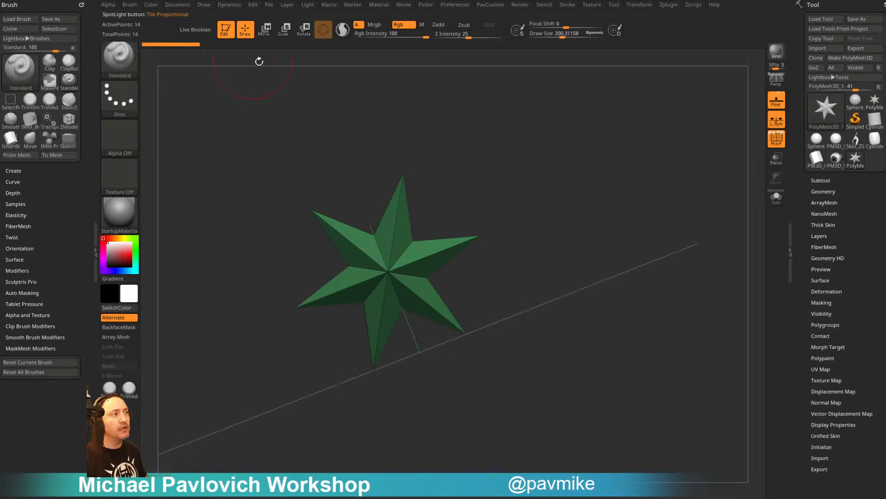
scroll(821, 397, down, 3)
click(821, 387)
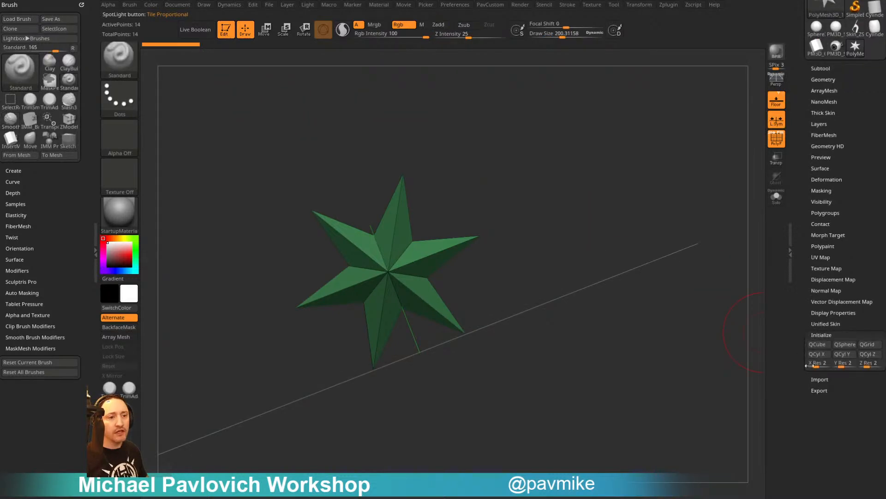
click(818, 344)
drag(721, 333, 647, 304)
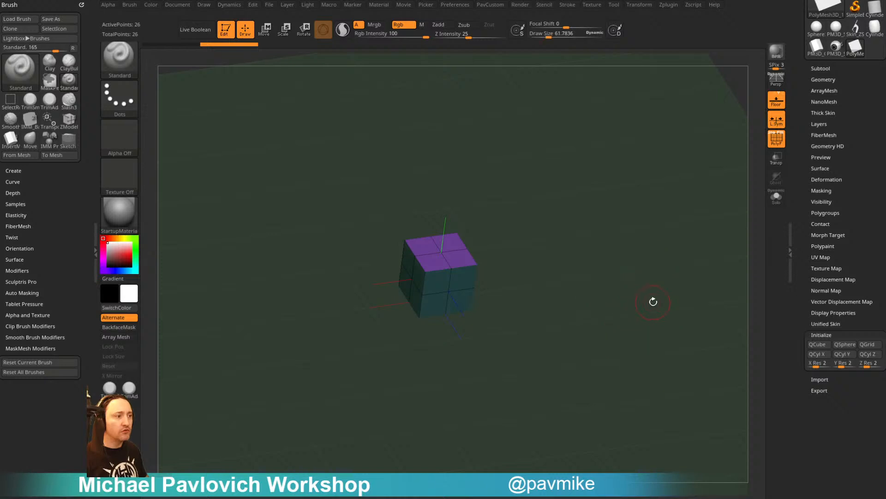
Show the blueprint, stretch the cube lengthwise in top view and align it with the Star Destroyer's top-view drawing
key(shift+z)
shift+drag(681, 251, 628, 213)
key(w)
drag(333, 161, 264, 159)
drag(221, 164, 215, 165)
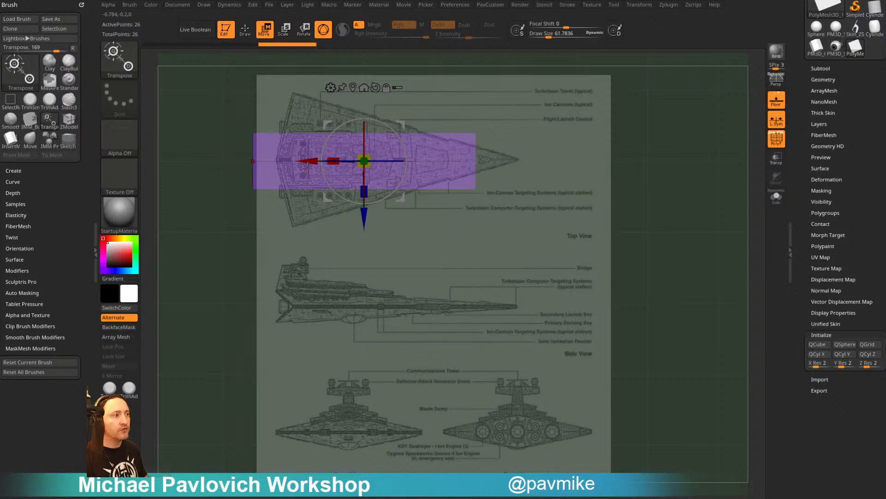
alt+drag(223, 253, 249, 258)
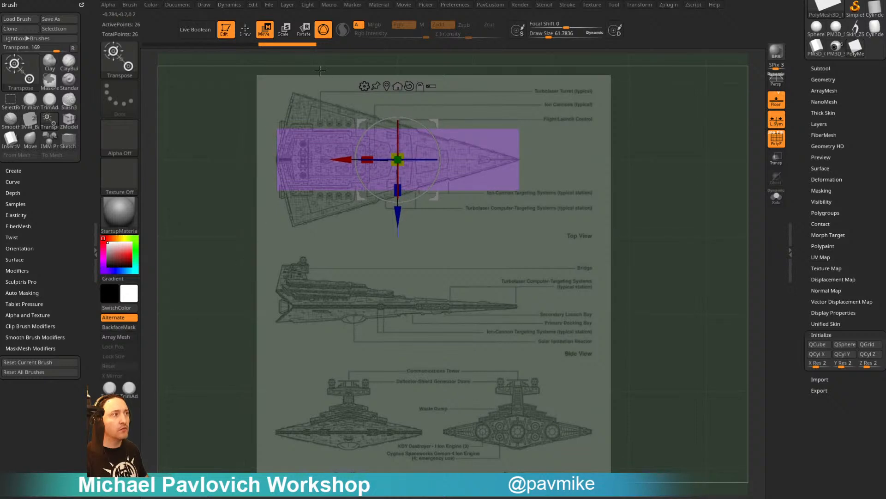
Show the movie timeline, remove the old camera keyframes and store the aligned top view as a keyframe
click(404, 4)
click(447, 171)
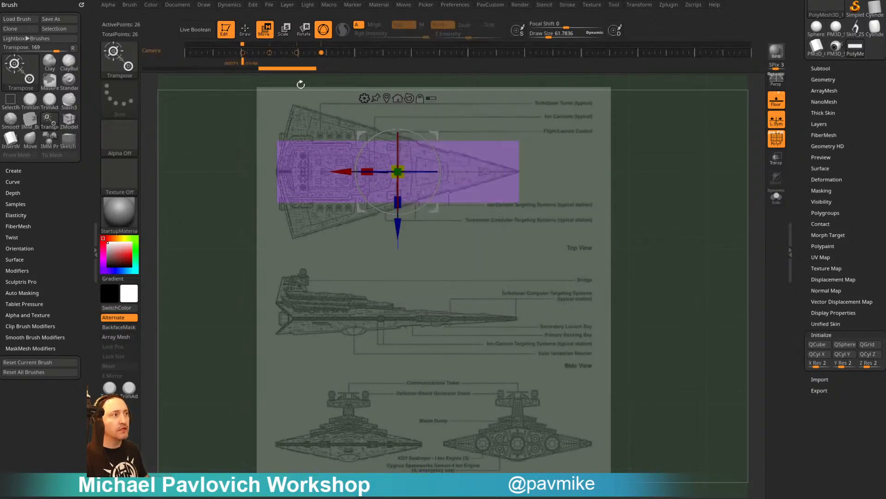
drag(243, 52, 240, 75)
drag(269, 53, 265, 60)
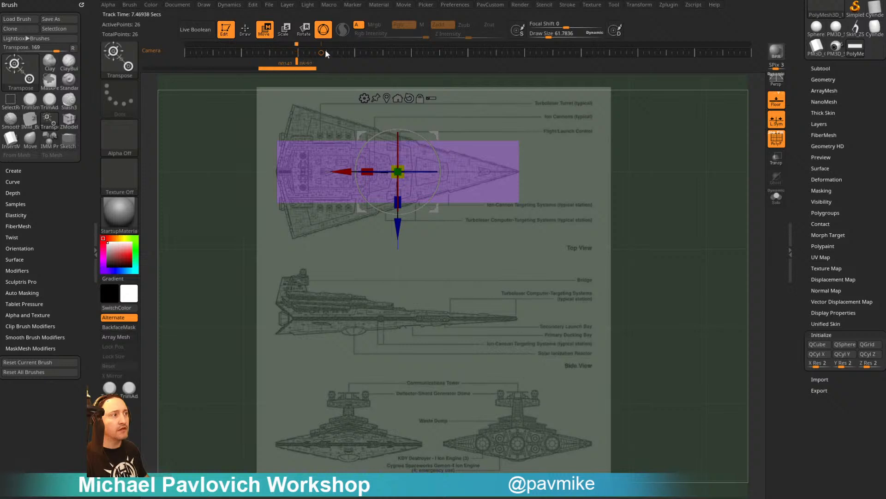
click(254, 53)
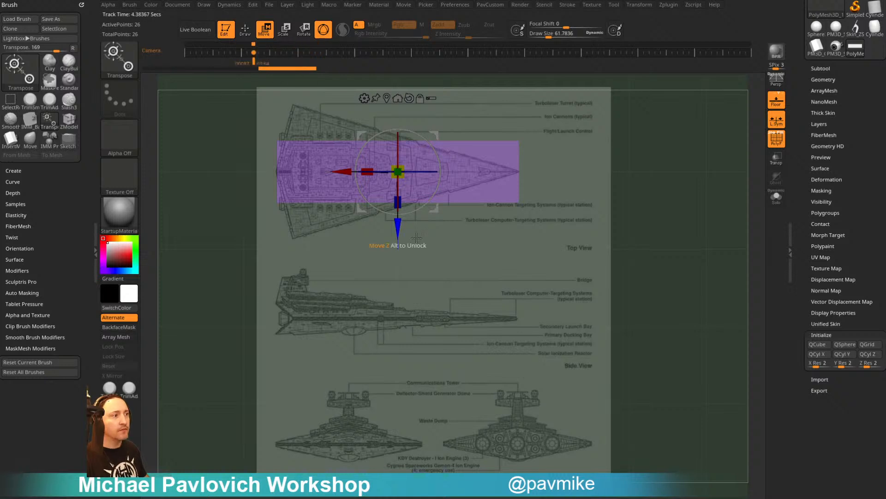
Test returning to the stored top view, turn off the floor grid and show the blueprint again
key(ctrl)
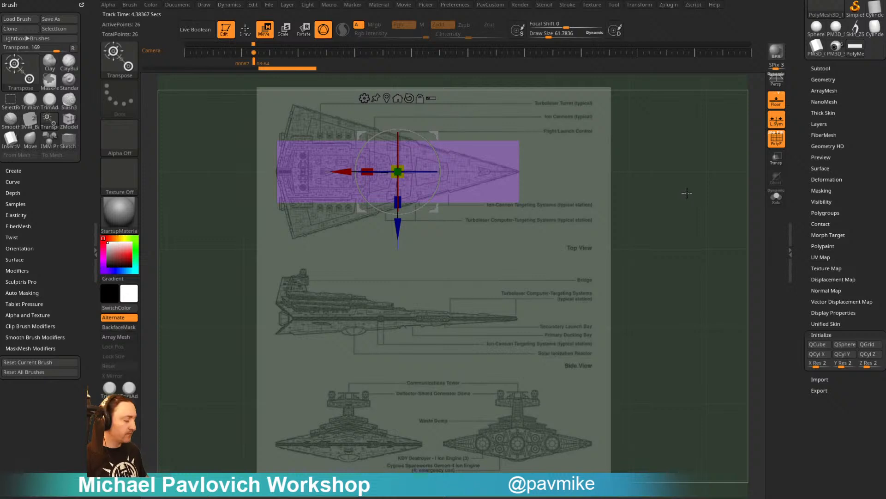
mouse_move(687, 193)
mouse_down()
mouse_move(692, 208)
mouse_move(694, 191)
mouse_up()
shift+drag(429, 143, 438, 233)
drag(565, 164, 619, 182)
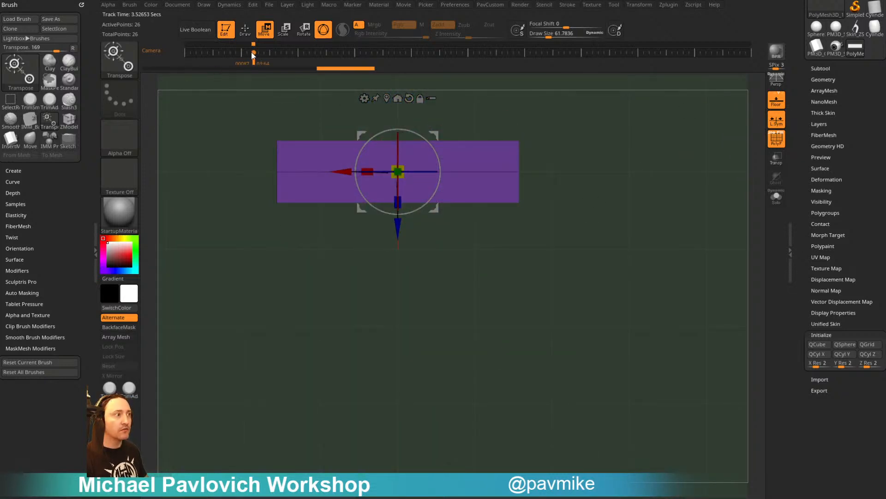
click(777, 99)
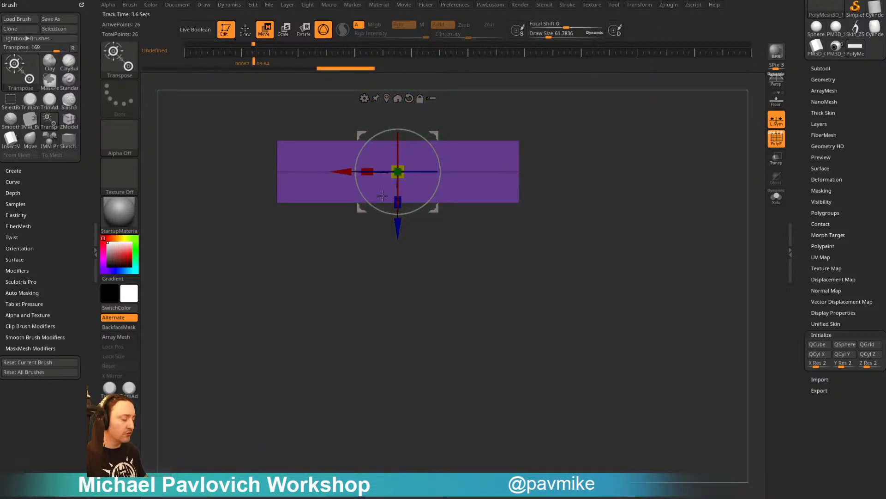
key(shift+z)
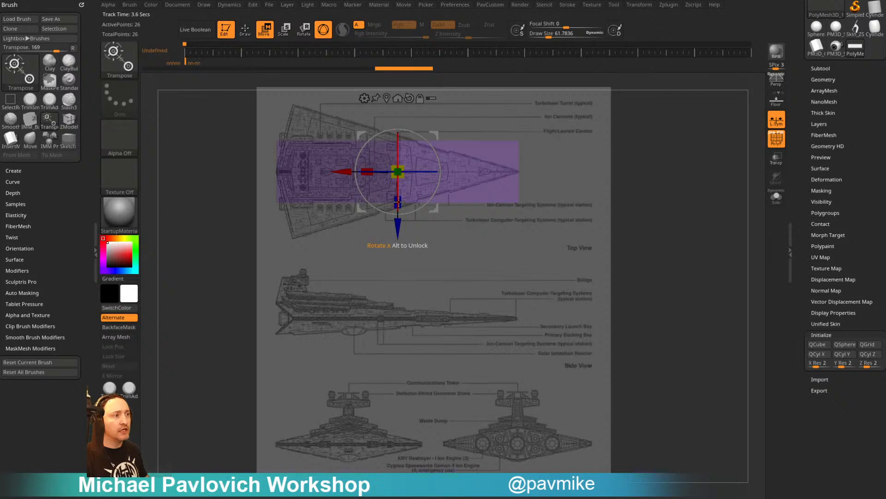
Taper the block's front end to a point and widen its rear end to match the top-view hull outline
drag(398, 202, 396, 166)
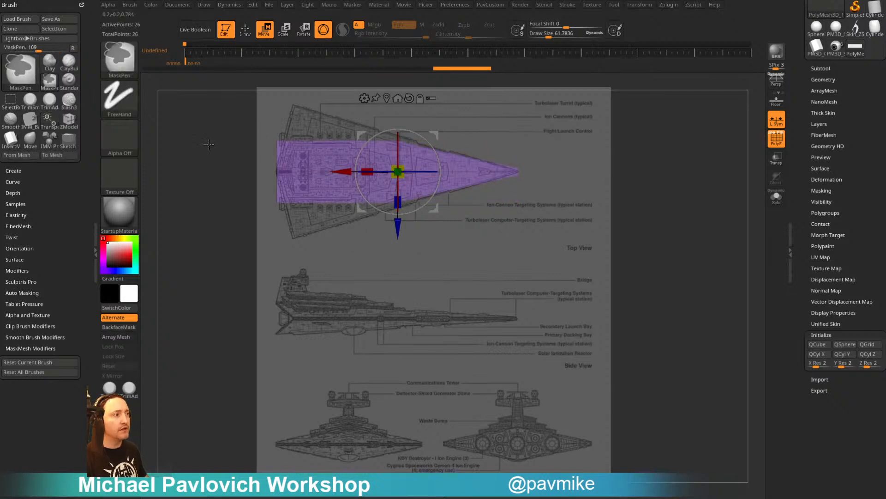
drag(400, 202, 400, 201)
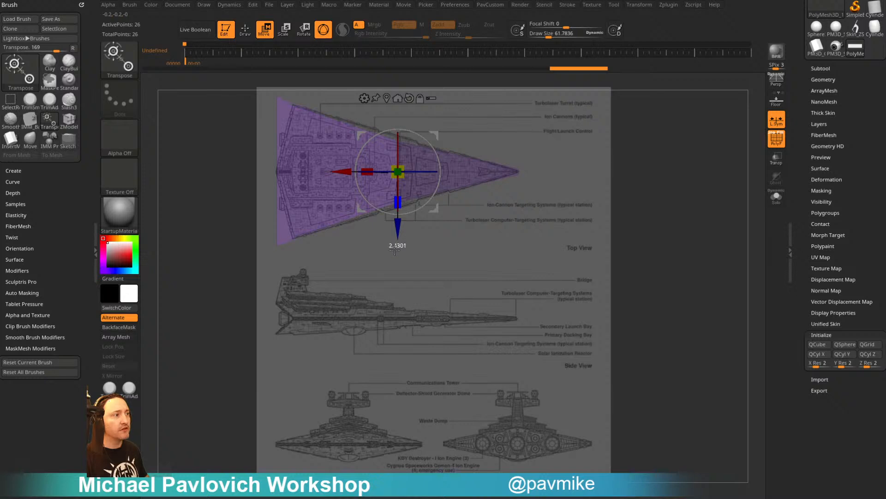
drag(395, 250, 396, 248)
Set the ZModeler edge action to Insert and delete the extra edge loop across the middle of the hull
key(q)
key(b)
key(z)
key(m)
key(space)
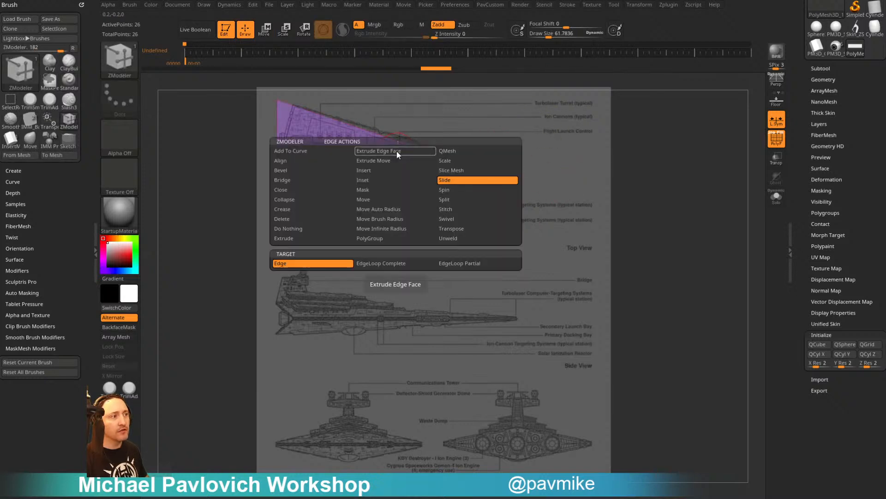
click(371, 170)
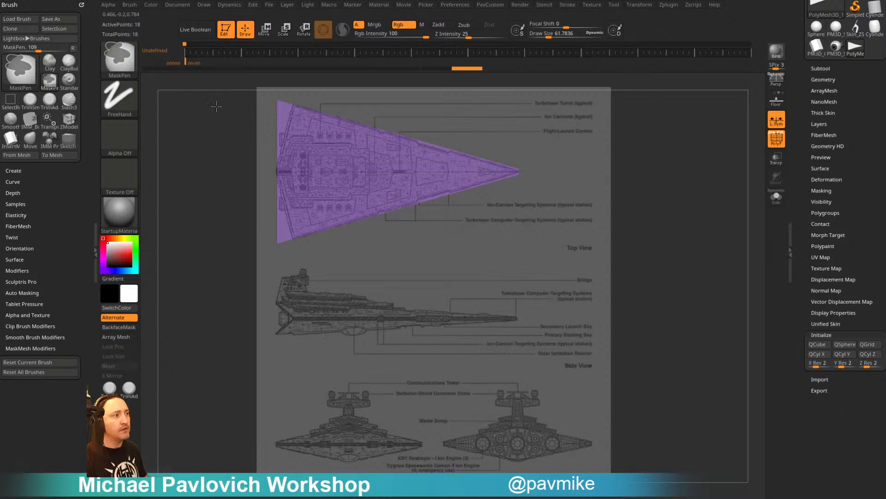
Check the X symmetry setting and fine-tune the hull's masked end against the top-view blueprint
ctrl+click(246, 107)
key(w)
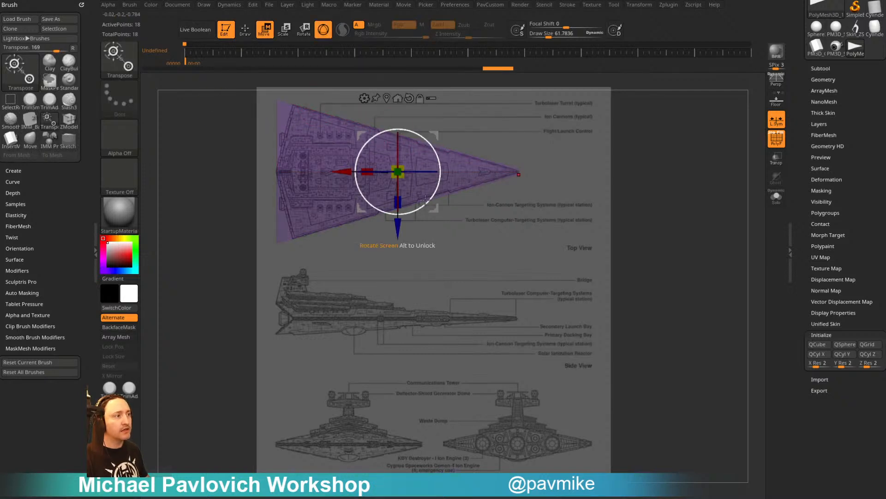
mouse_move(337, 172)
mouse_down()
mouse_move(358, 170)
mouse_move(339, 171)
mouse_up()
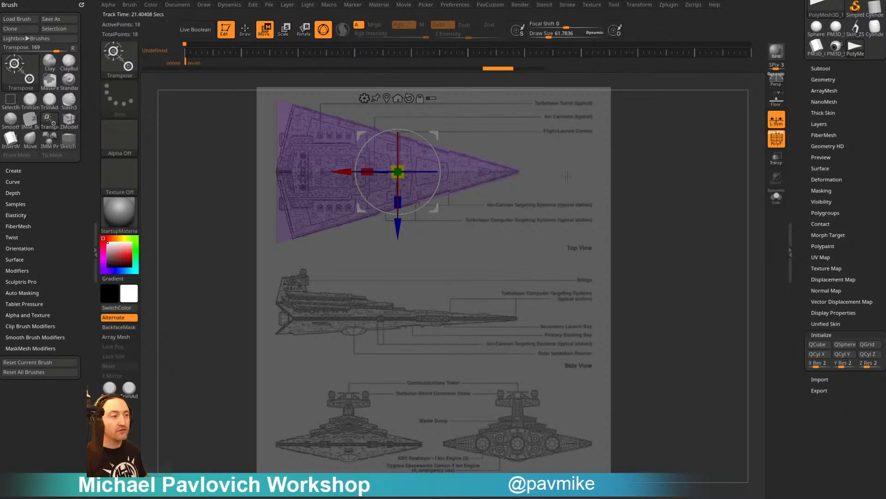
click(640, 6)
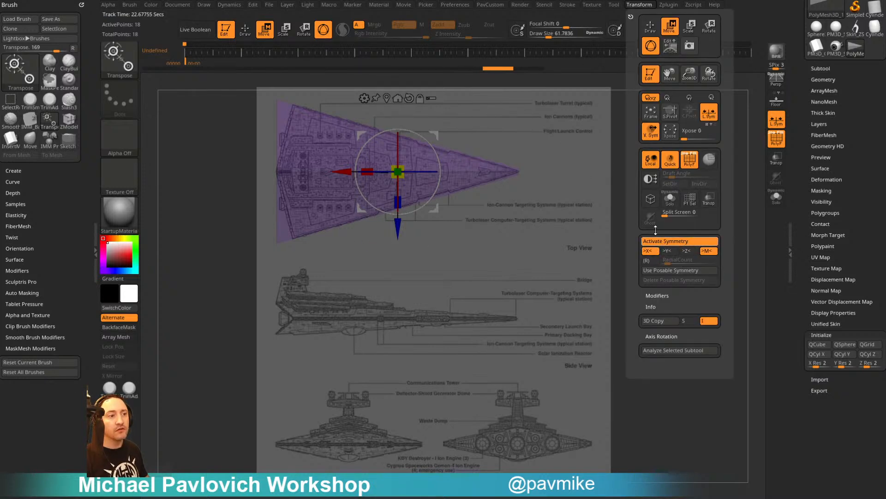
mouse_move(398, 203)
mouse_down()
mouse_move(399, 185)
mouse_move(402, 212)
mouse_up()
Mask and shift the hull's rear corners forward to match the angled stern in the top-view drawing, then clear the mask
ctrl+drag(674, 145, 682, 168)
ctrl+drag(233, 98, 283, 119)
drag(345, 172, 361, 172)
drag(415, 202, 415, 198)
ctrl+drag(663, 158, 675, 165)
key(q)
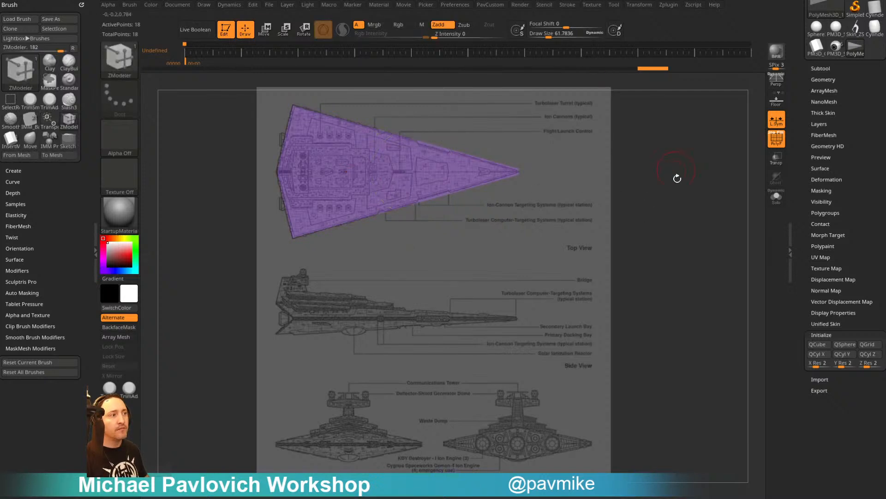
Align the hull with the blueprint's side-view drawing and store that view as a camera keyframe on the timeline
mouse_move(677, 205)
shift+mouse_down()
mouse_move(685, 130)
mouse_move(663, 251)
mouse_move(668, 285)
mouse_move(683, 283)
shift+mouse_up()
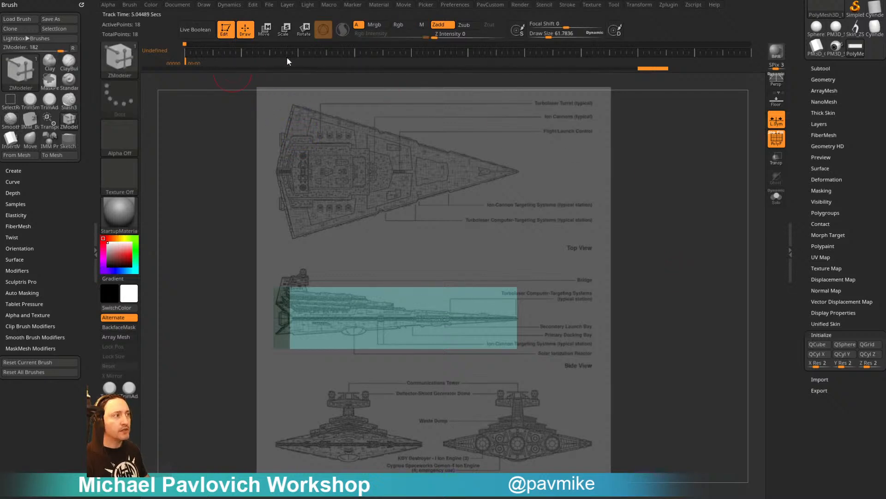
click(337, 52)
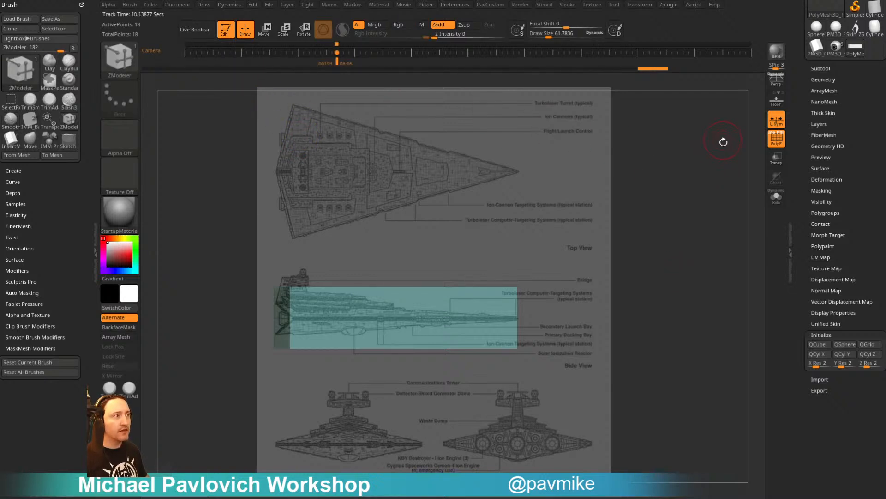
Align the hull with the blueprint's front-view drawing and store that view as a camera keyframe on the timeline
shift+drag(724, 142, 731, 111)
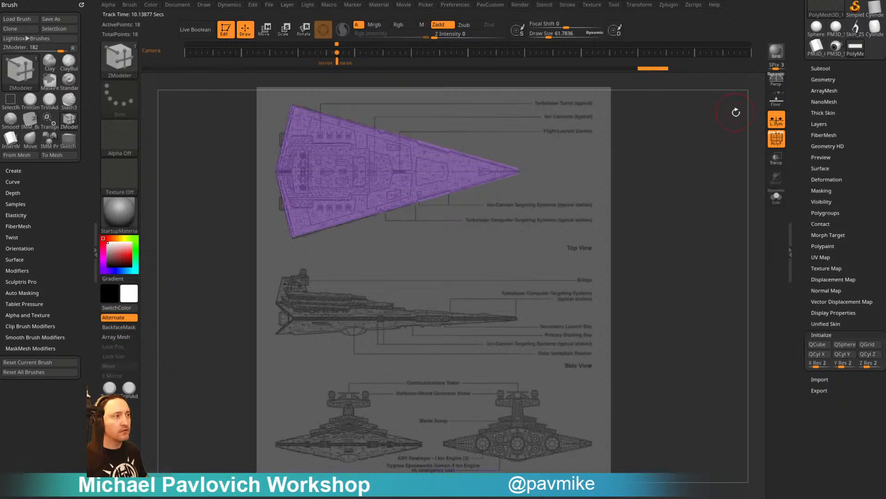
shift+drag(724, 272, 729, 205)
alt+drag(729, 205, 667, 374)
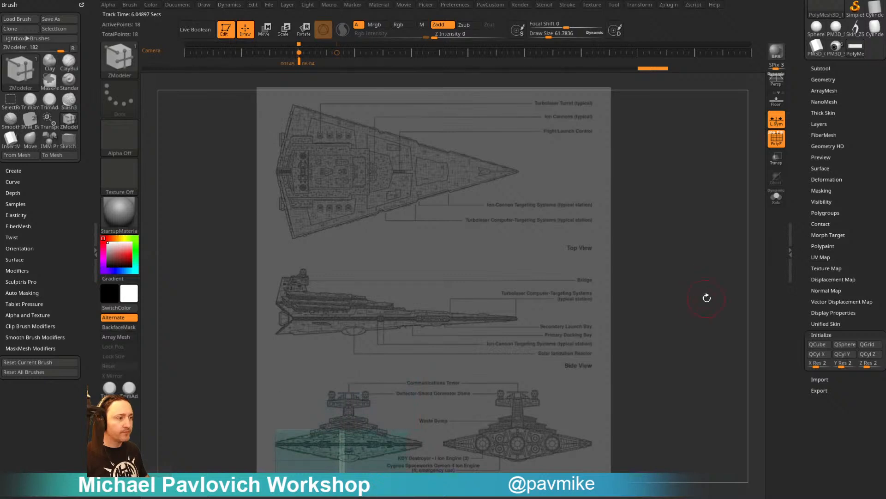
alt+drag(706, 299, 725, 289)
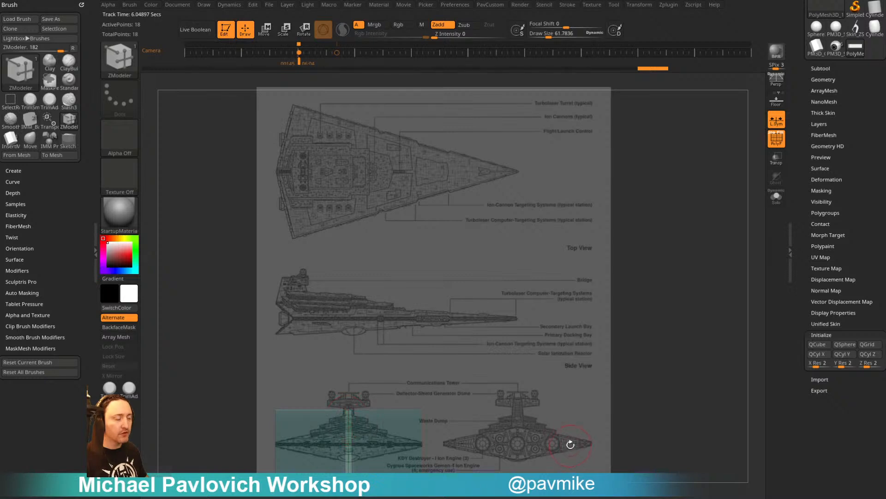
click(370, 52)
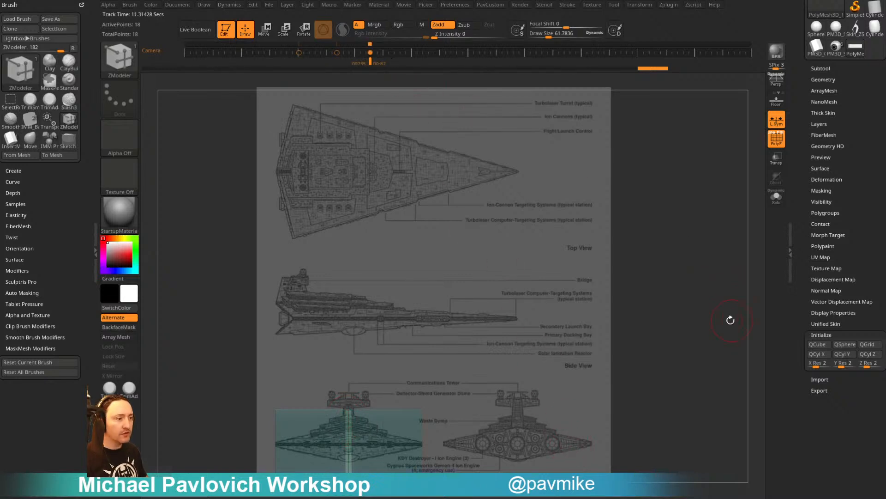
Align the hull's stern with the blueprint's rear-view drawing and store that view as a further camera keyframe
drag(730, 320, 716, 294)
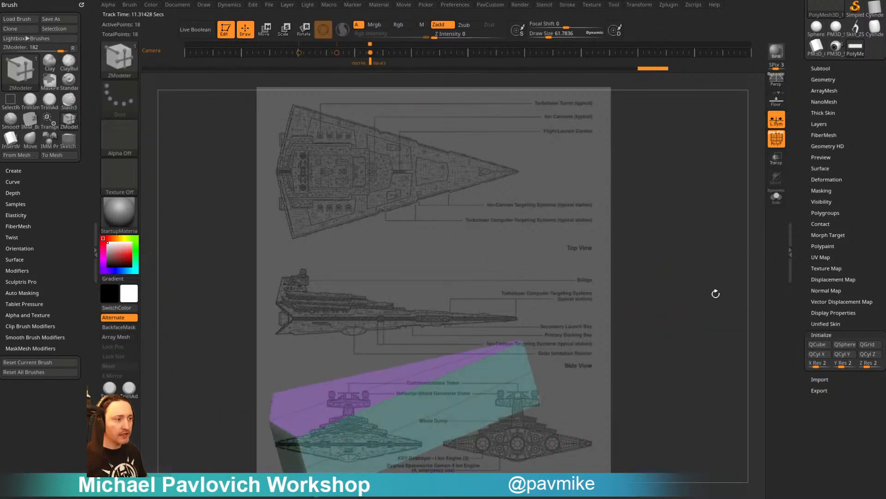
shift+drag(703, 251, 785, 304)
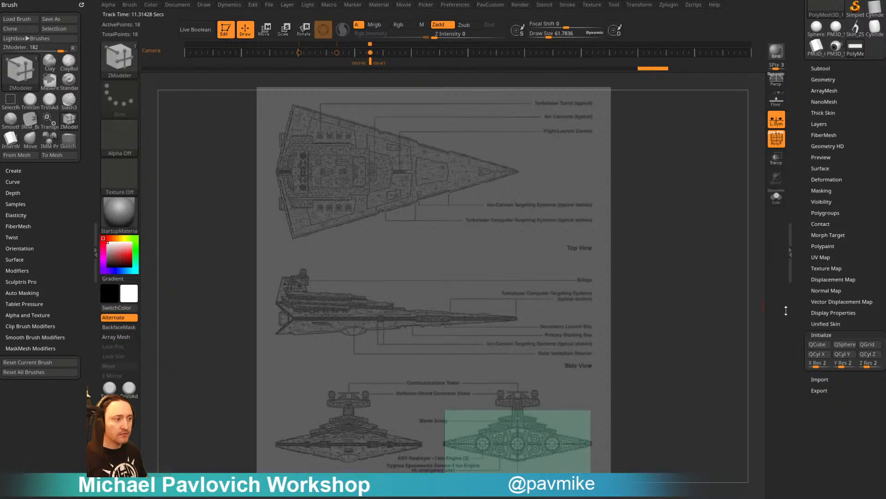
alt+drag(741, 323, 732, 320)
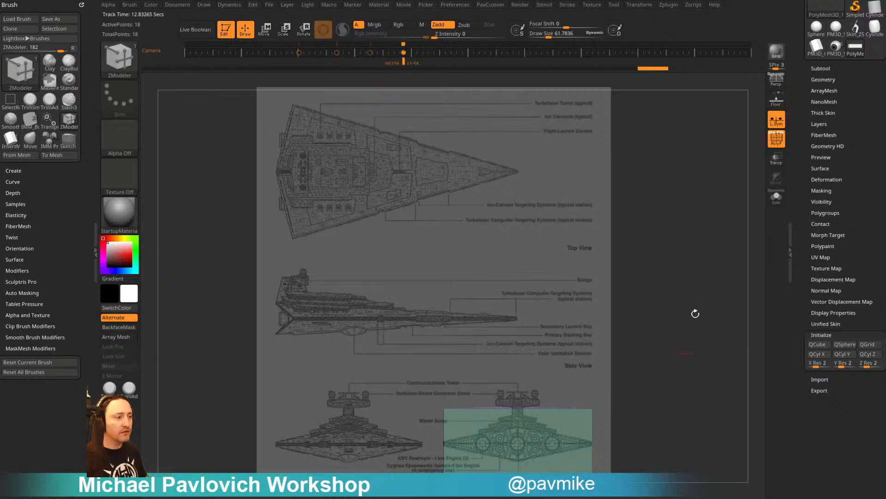
shift+drag(720, 278, 731, 291)
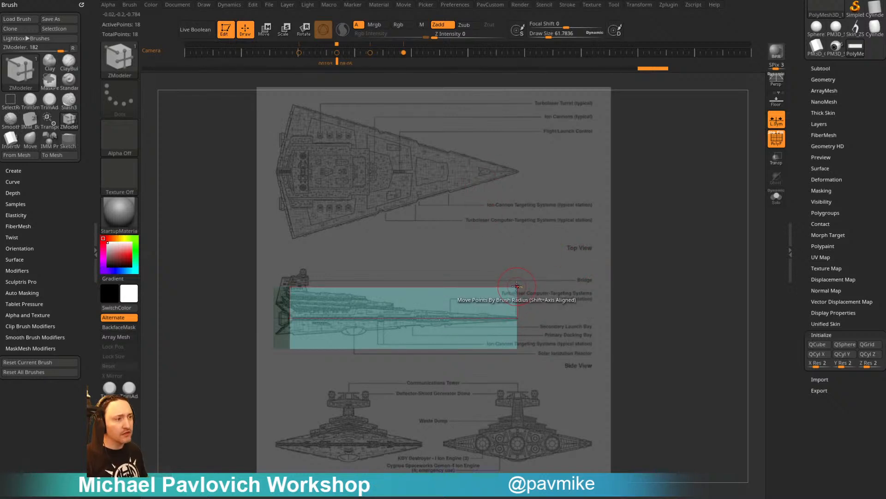
Isolate the nose's upper points with a mask and lower them to slope the hull's top along the side-view drawing
key(w)
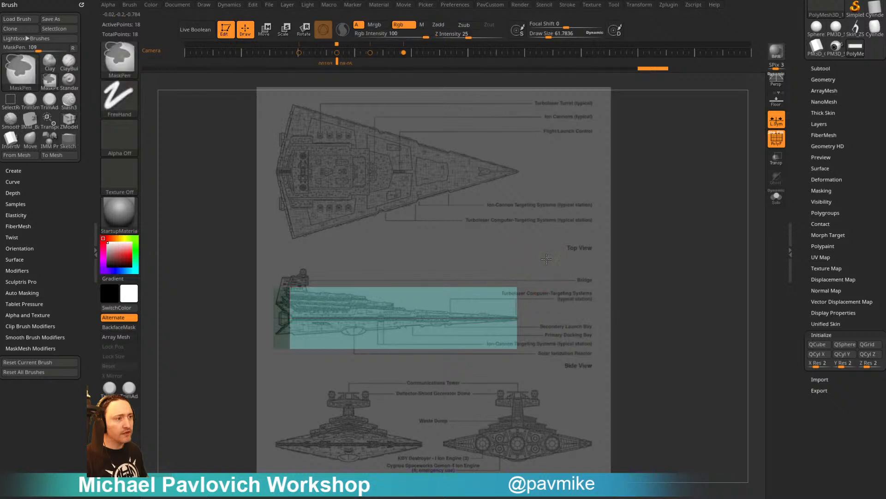
drag(412, 266, 411, 294)
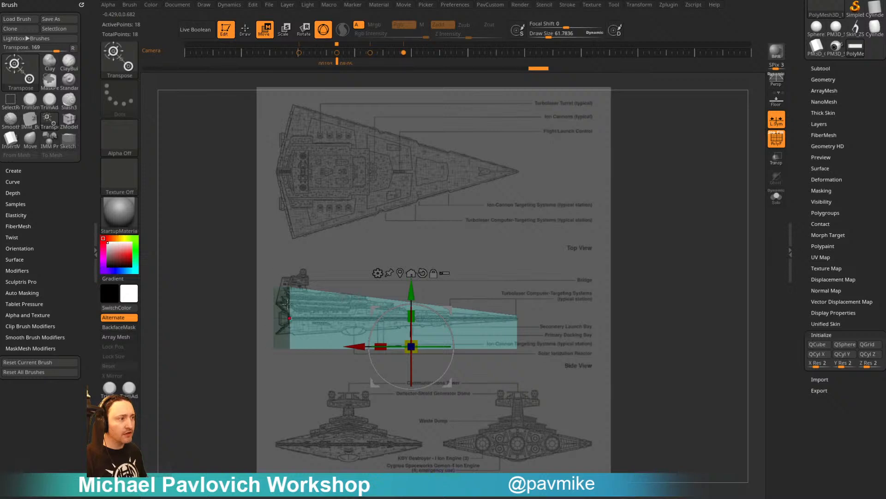
key(ctrl)
key(ctrl)
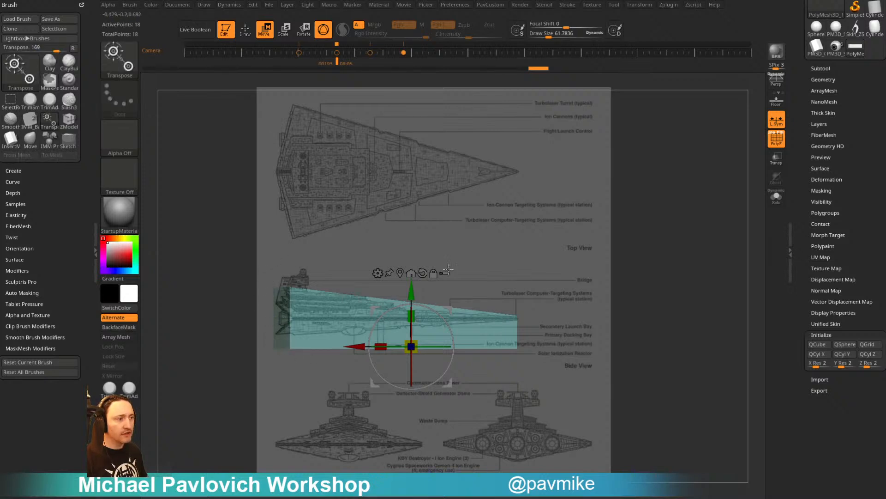
Raise the hull's underside to the side-view drawing and lift the nose's lower points to taper the bow to its tip
mouse_move(604, 383)
ctrl+mouse_down()
mouse_move(265, 359)
mouse_move(254, 340)
ctrl+mouse_up()
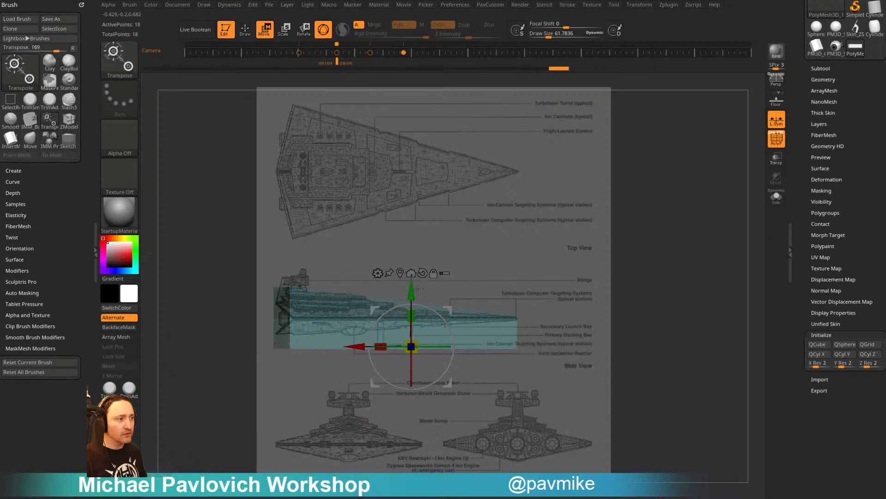
drag(412, 292, 411, 278)
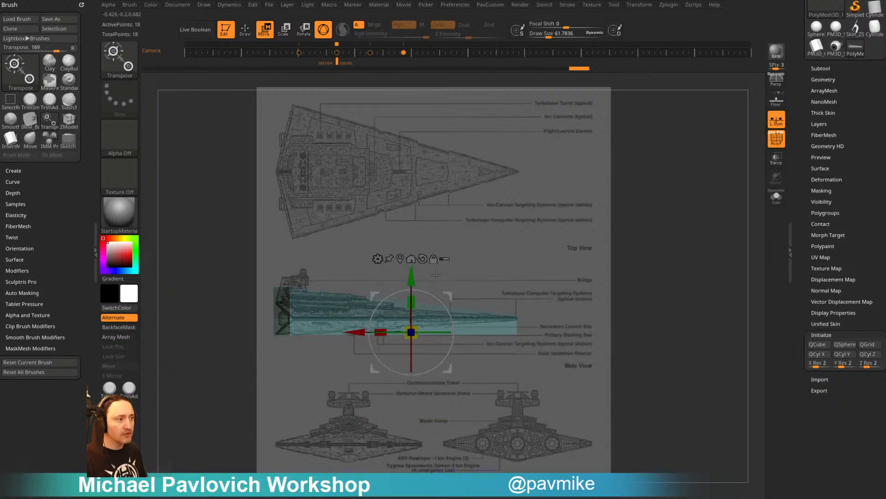
ctrl+drag(561, 363, 503, 331)
drag(409, 275, 407, 263)
key(q)
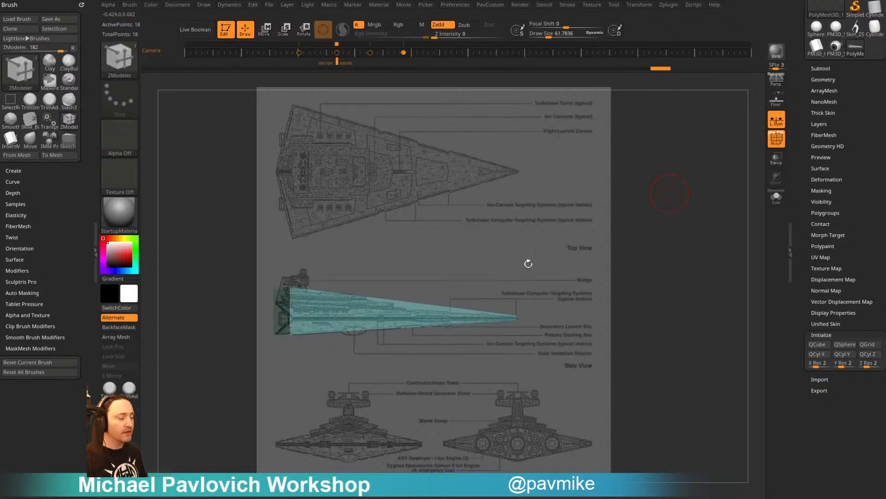
In the stored front view, mask the hull's centre and collapse the outer side edges to match the drawing's diamond profile
key(Left)
key(Right)
key(Right)
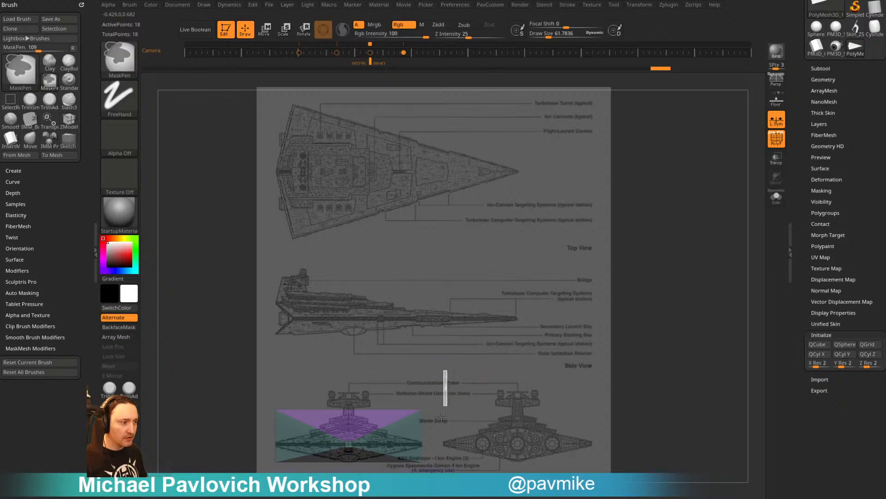
key(w)
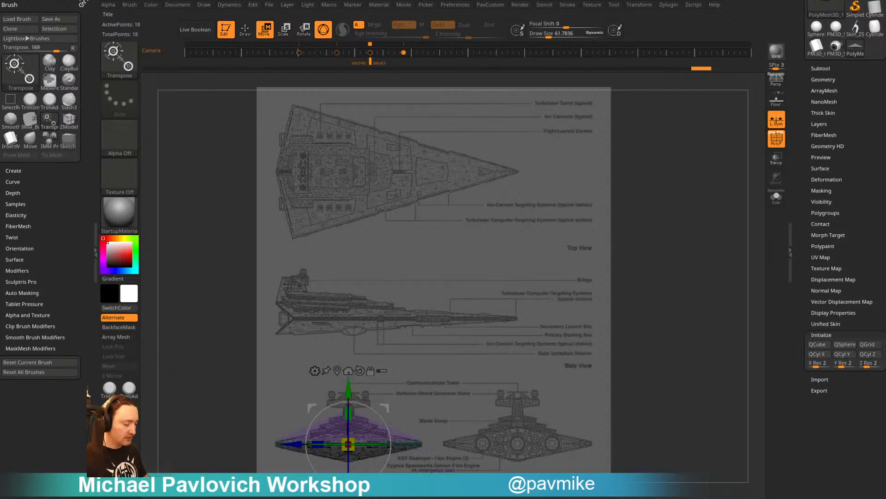
key(Right)
key(q)
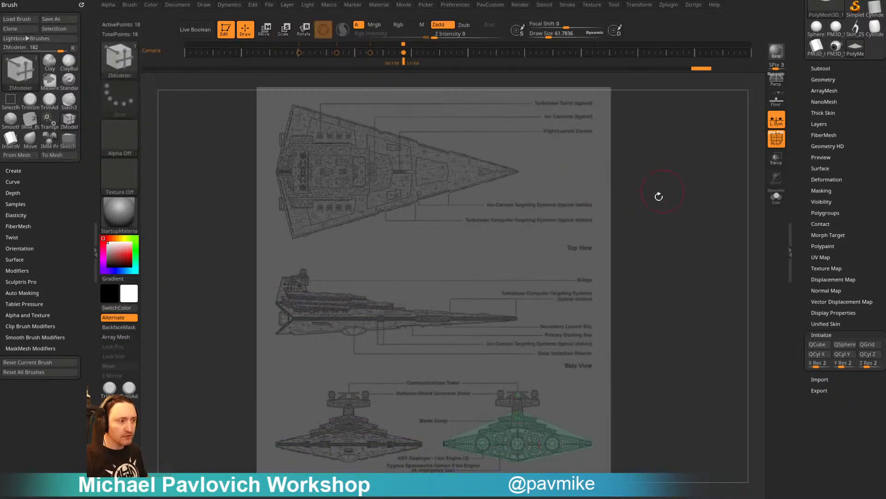
Inspect the wedge-shaped hull at an angle with the polyframe hidden, and restore the rear view and polyframe
key(shift)
drag(688, 255, 664, 223)
click(776, 138)
drag(700, 172, 663, 163)
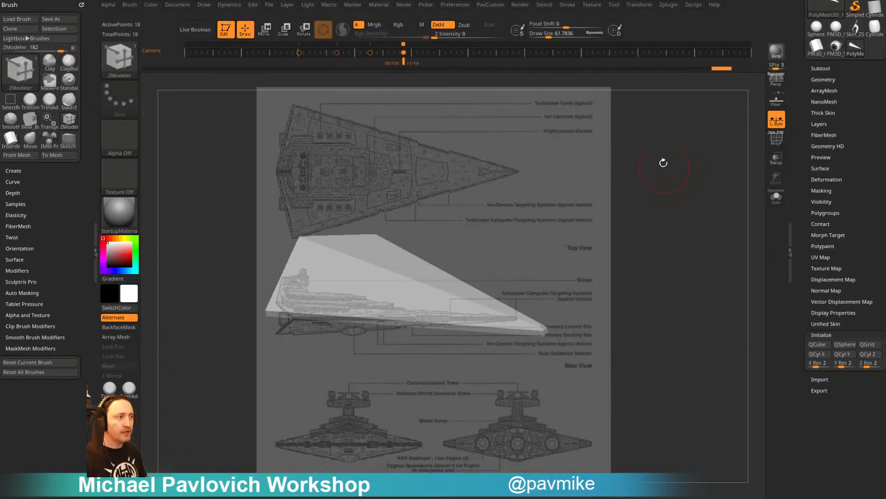
key(Right)
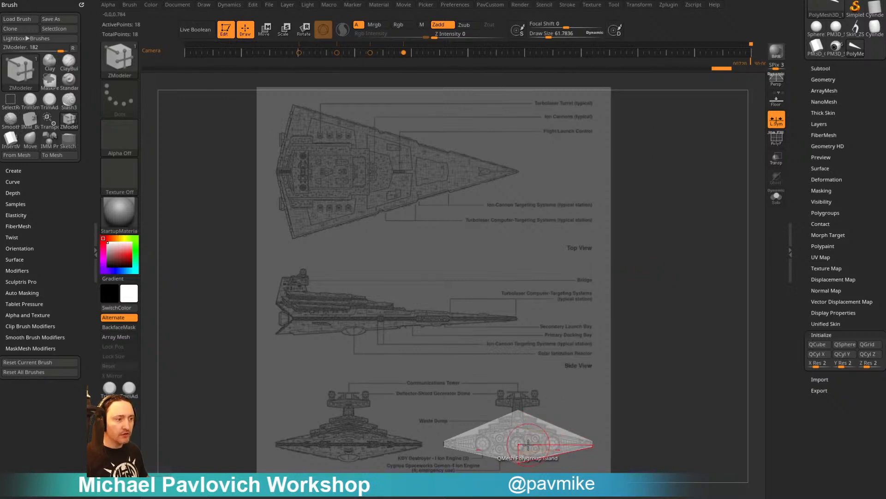
key(shift+f)
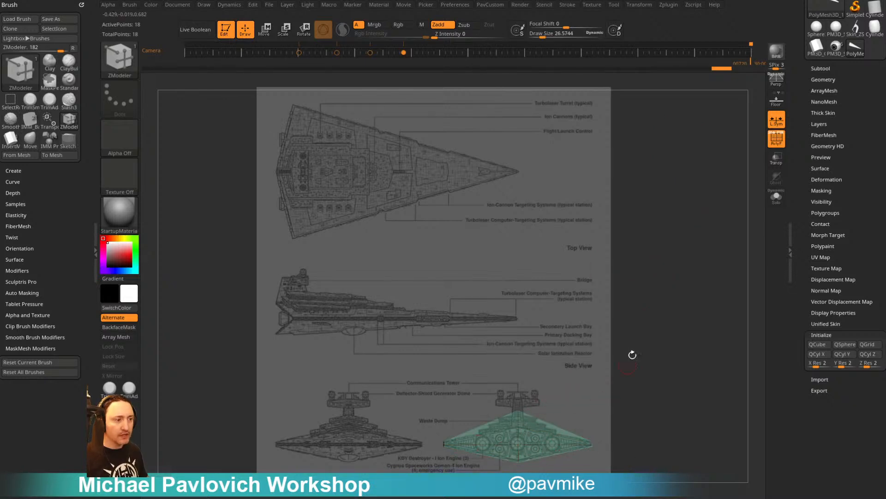
Insert a Cylinder12 primitive over the central engine in the rear view and split it off as its own subtool
key(4)
key(m)
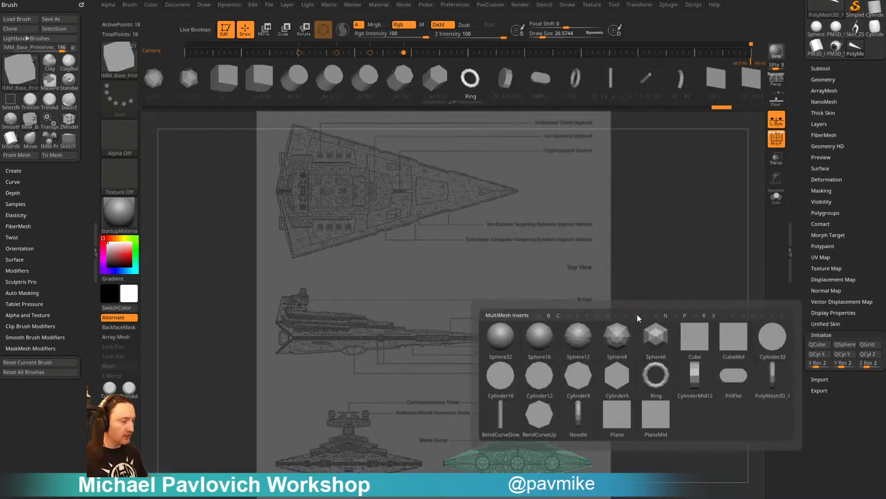
click(540, 378)
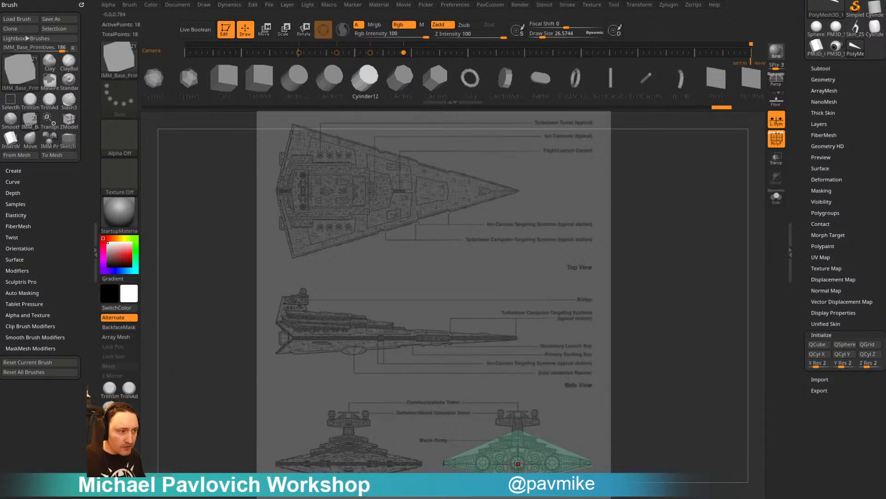
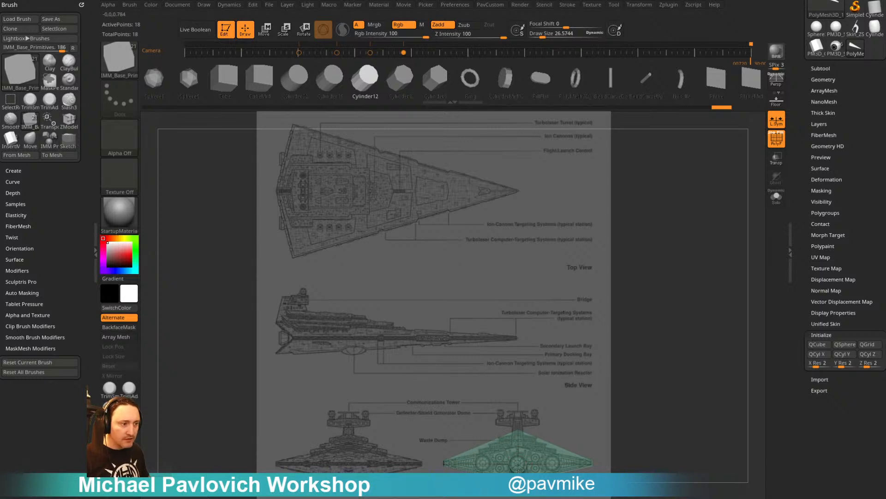
key(w)
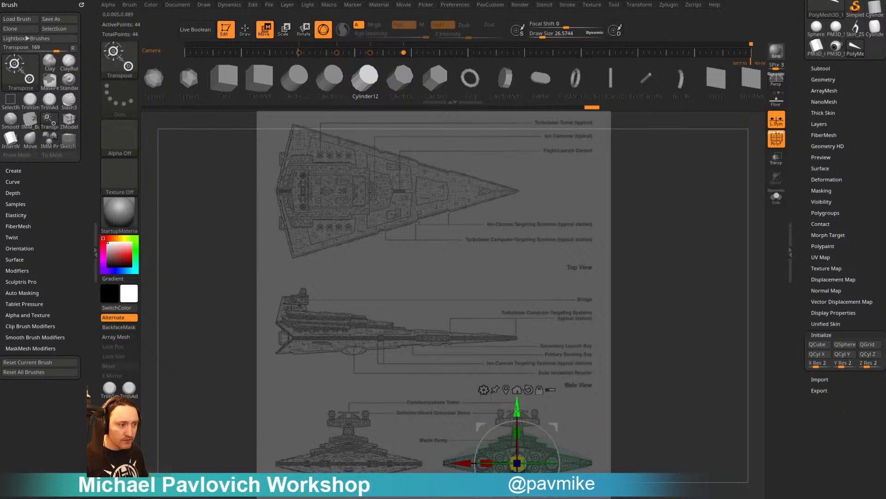
key(q)
key(2)
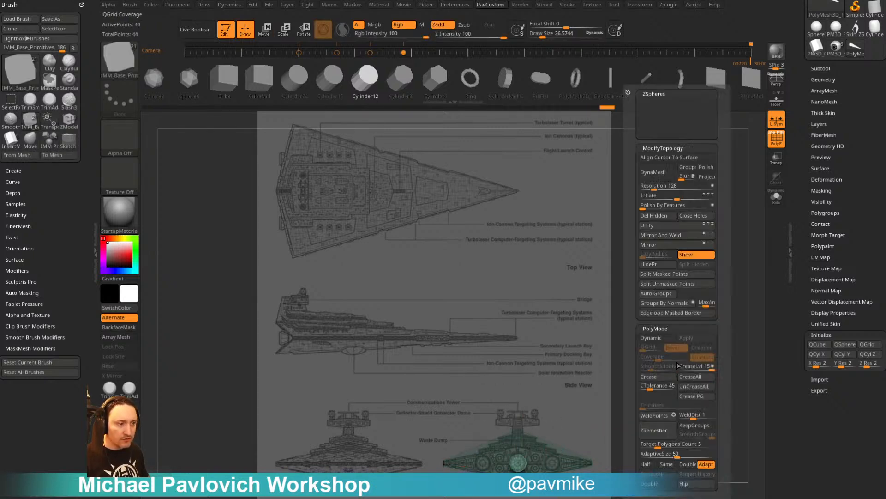
click(683, 274)
Duplicate the central engine cylinder sideways onto the neighbouring engine in the rear-view drawing
key(w)
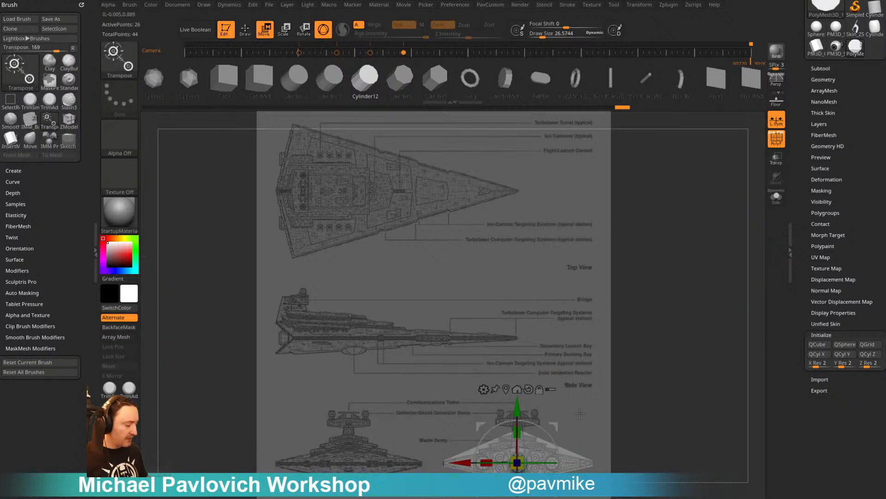
ctrl+drag(467, 461, 508, 450)
key(q)
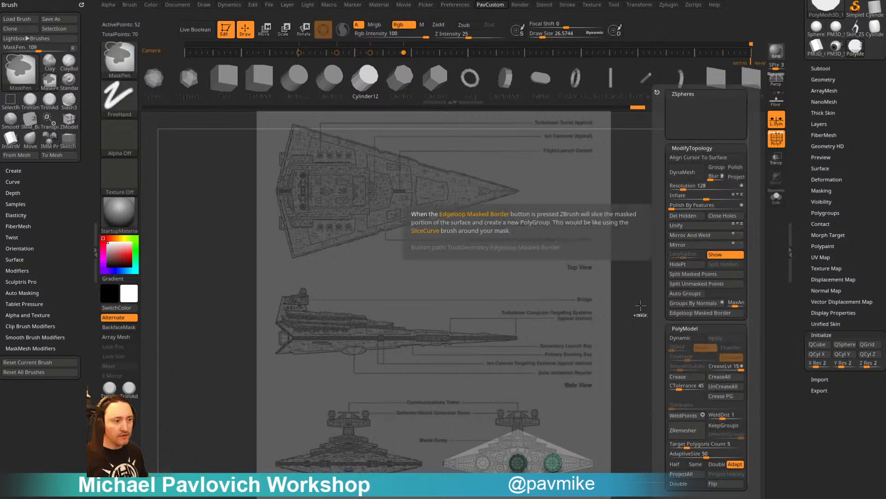
Turn off local symmetry and mirror the side engine cylinder onto the opposite engine with Mirror And Weld
key(space)
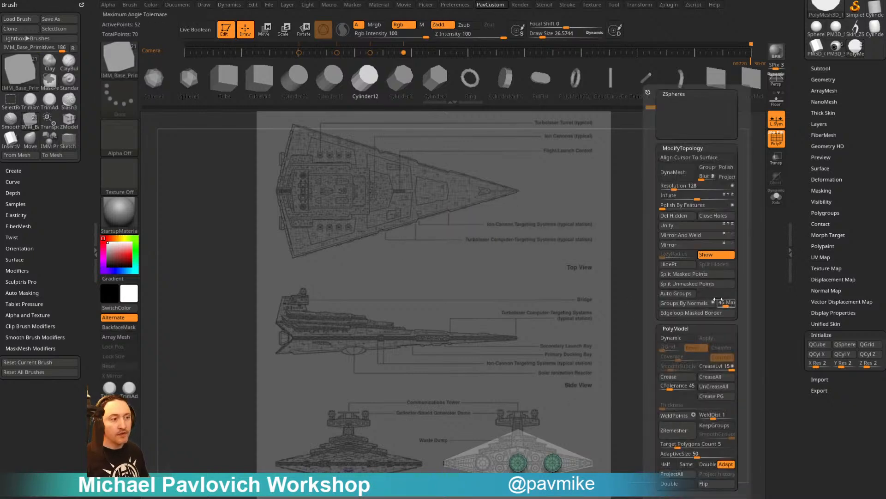
click(694, 235)
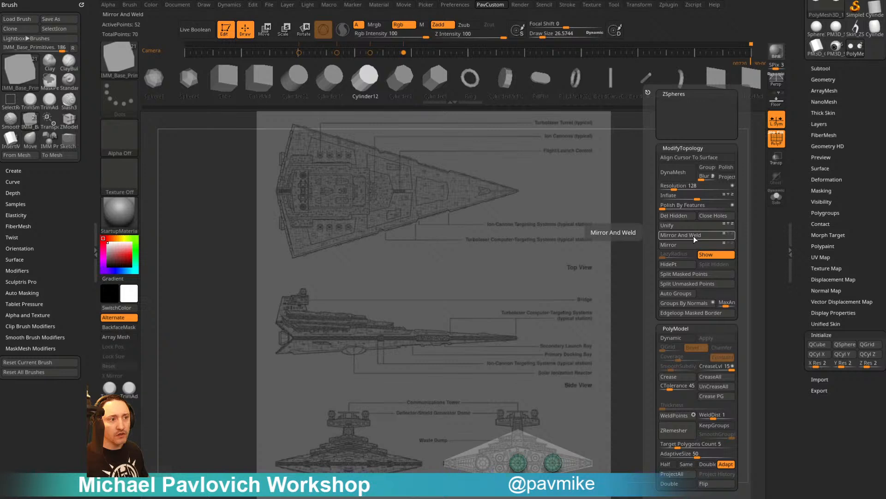
click(776, 120)
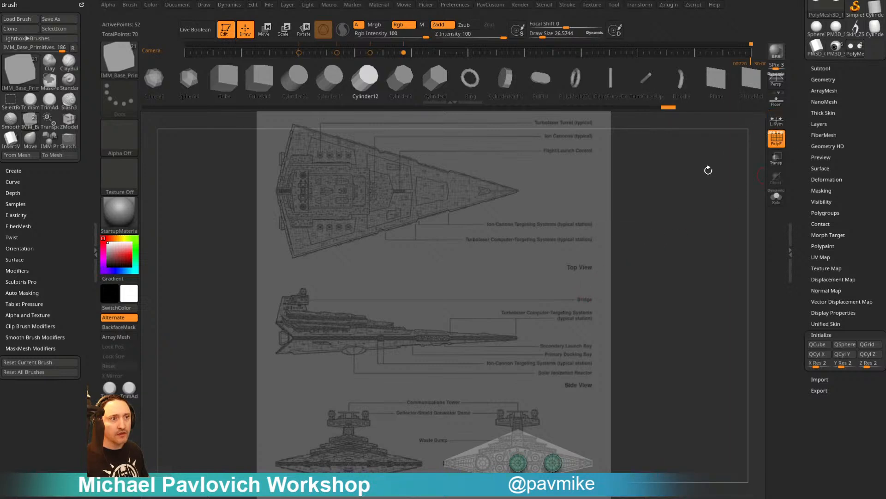
key(space)
click(691, 237)
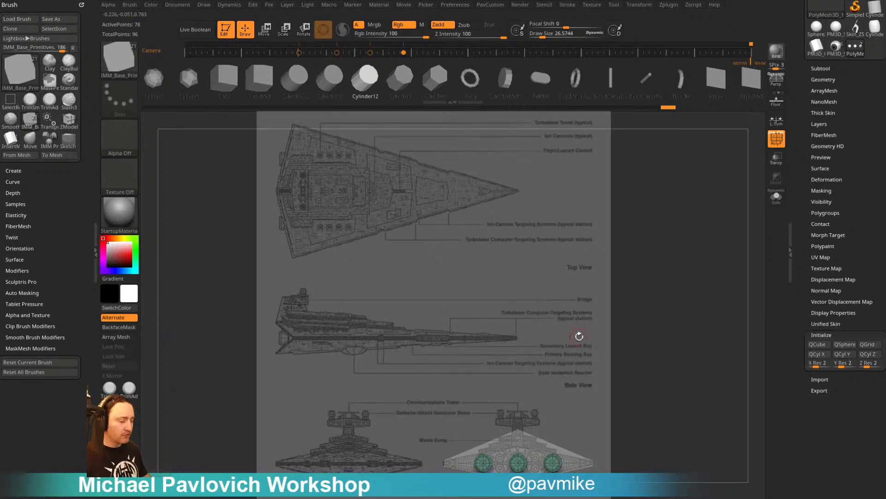
Recall the stored side view, move the engine cylinders forward into the hull's stern and fine-tune their height
key(Left)
key(Left)
key(Left)
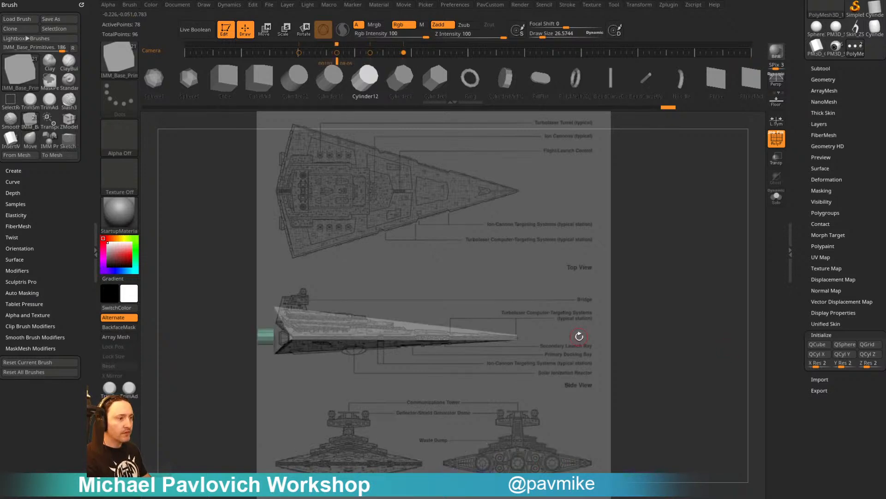
key(w)
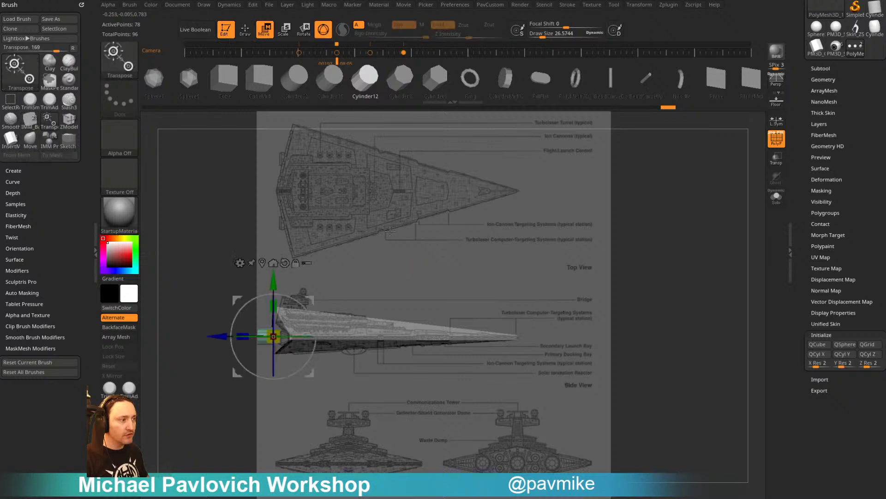
drag(223, 337, 240, 336)
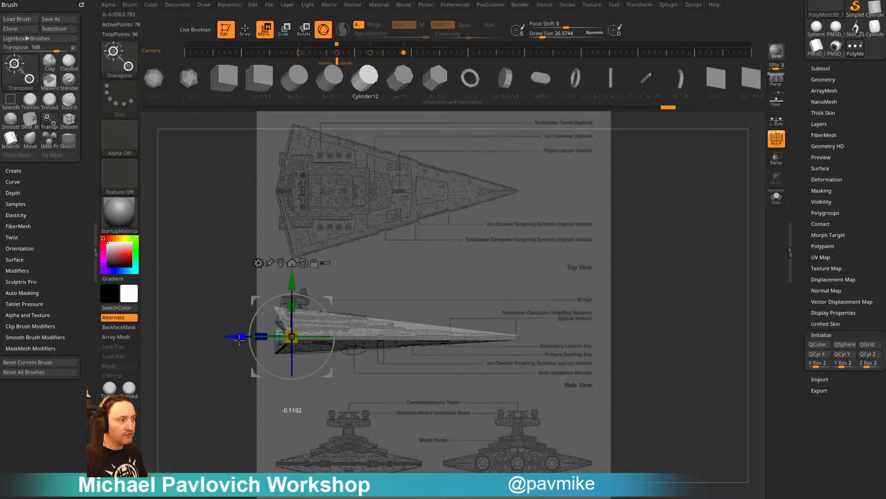
drag(284, 300, 290, 285)
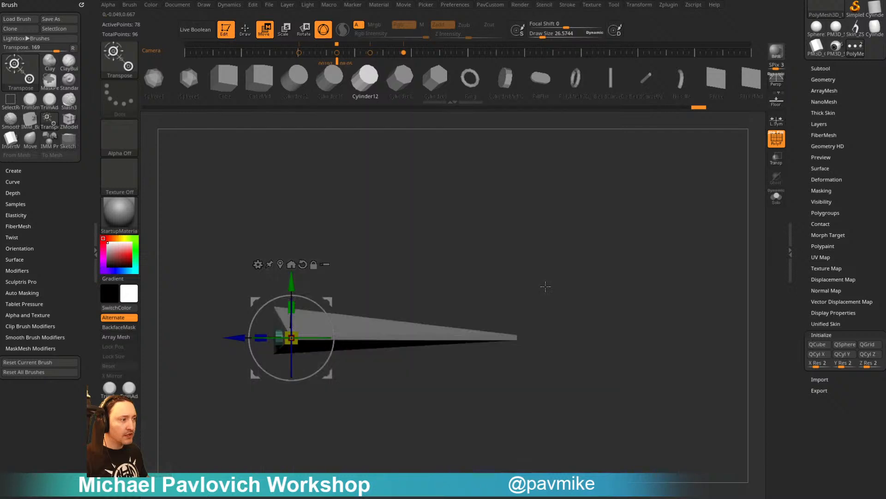
Switch to the ZModeler brush and isolate the engine cylinders with Solo, snapped to a straight side view
key(q)
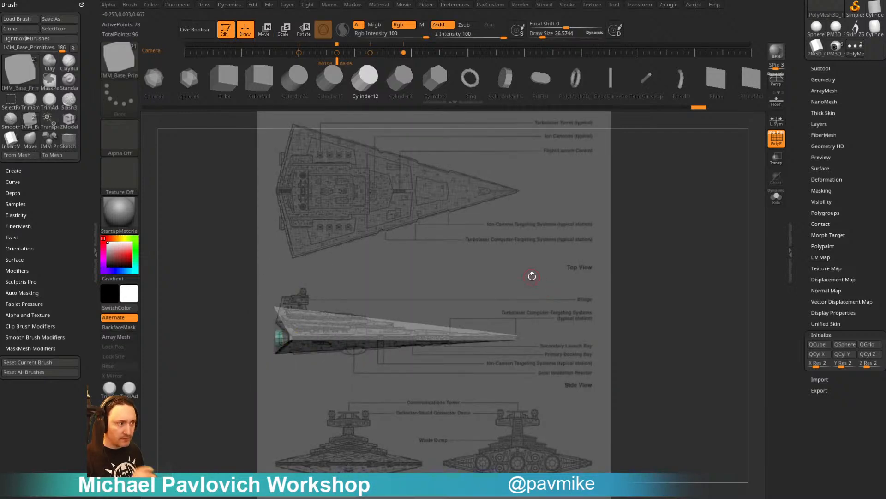
mouse_move(523, 230)
ctrl+right_down()
mouse_move(489, 186)
mouse_move(630, 189)
mouse_move(623, 176)
ctrl+right_up()
key(b)
key(z)
key(m)
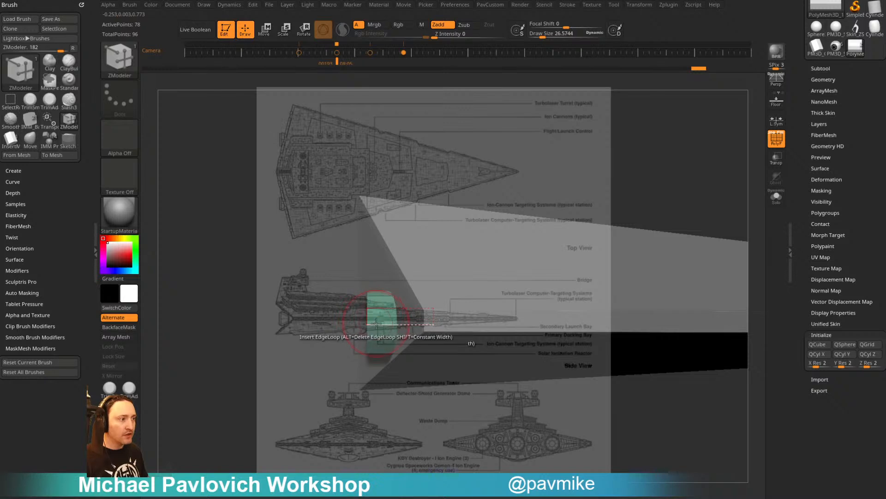
key(space)
click(778, 200)
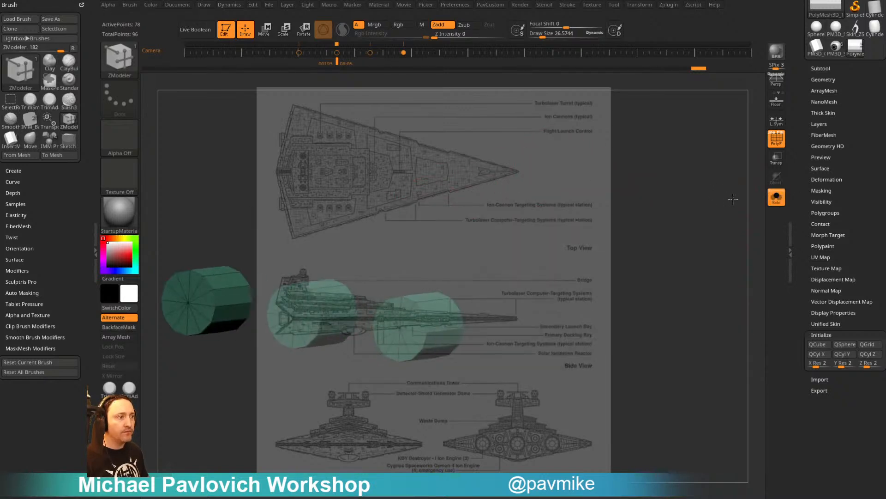
shift+right_drag(610, 254, 583, 245)
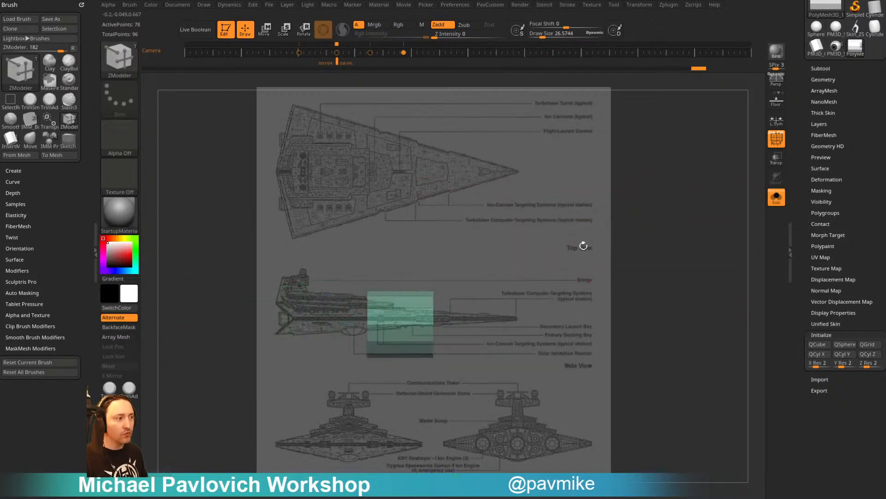
Slice all three engine cylinders near their rear end with a straight SliceCurve cut
ctrl+shift+click(109, 55)
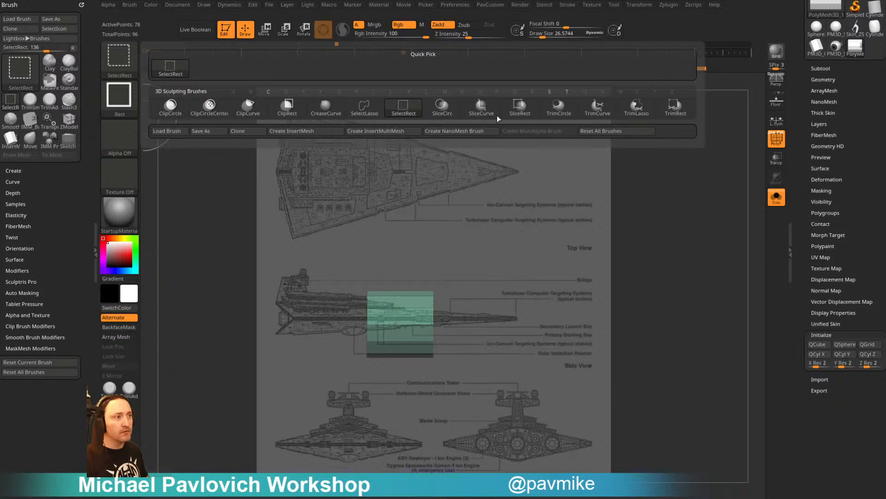
click(481, 107)
mouse_move(376, 427)
ctrl+shift+mouse_down()
mouse_move(366, 179)
mouse_move(374, 174)
ctrl+shift+mouse_up()
mouse_move(471, 199)
mouse_down()
mouse_move(475, 228)
mouse_move(572, 206)
mouse_move(568, 215)
mouse_move(707, 210)
mouse_up()
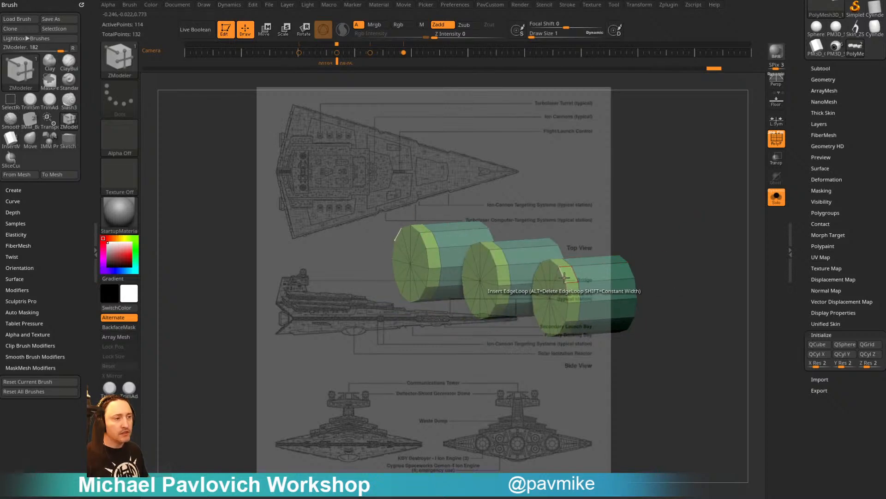
Set draw size to about 1.7 and the ZModeler edge action to Scale on EdgeLoop Complete, tapering the side cylinders' rear rims
key(s)
click(665, 250)
mouse_move(667, 244)
mouse_down()
mouse_move(671, 234)
mouse_move(687, 251)
mouse_move(679, 259)
mouse_up()
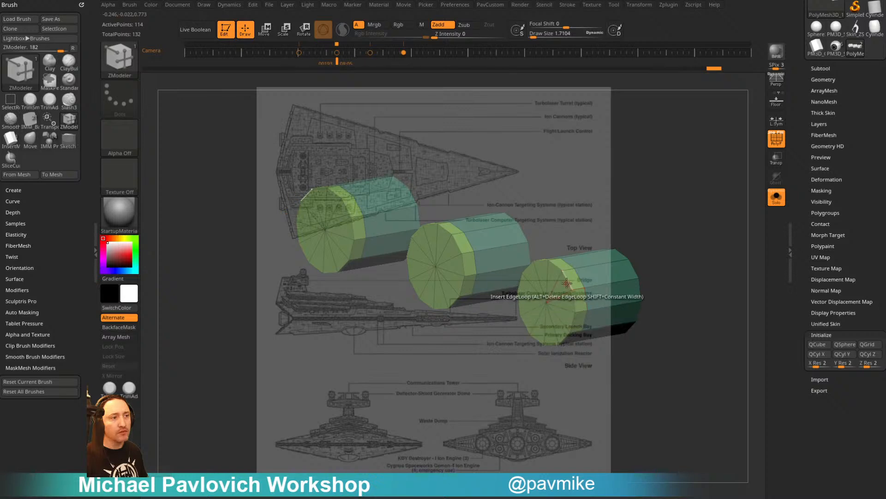
key(space)
click(621, 240)
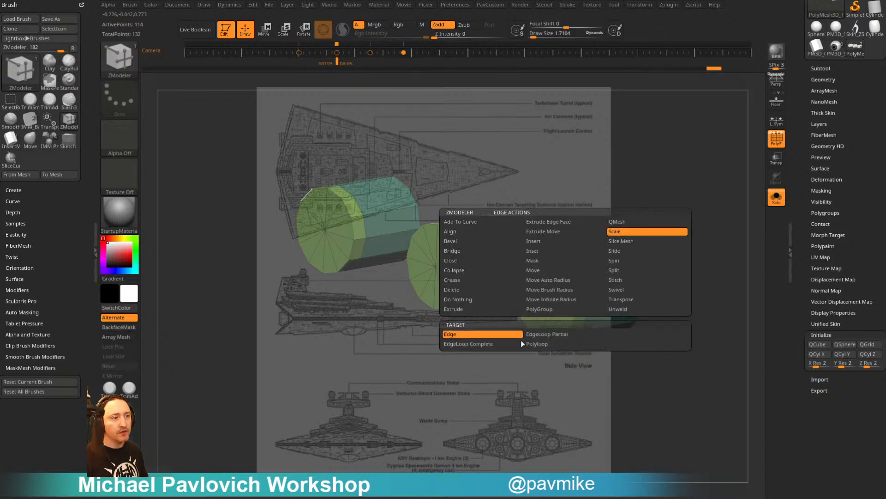
click(462, 343)
drag(562, 285, 572, 274)
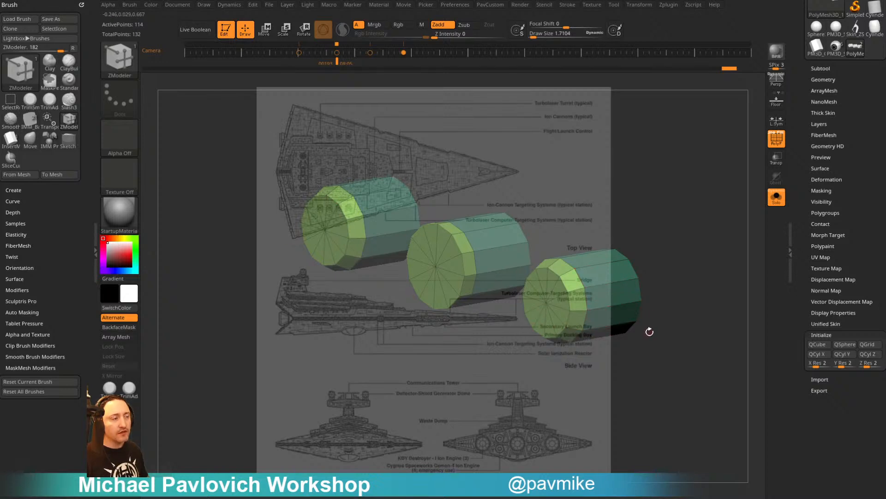
Scale the front edge loops of the side engine cylinders inward to taper that end as well
drag(713, 265, 632, 274)
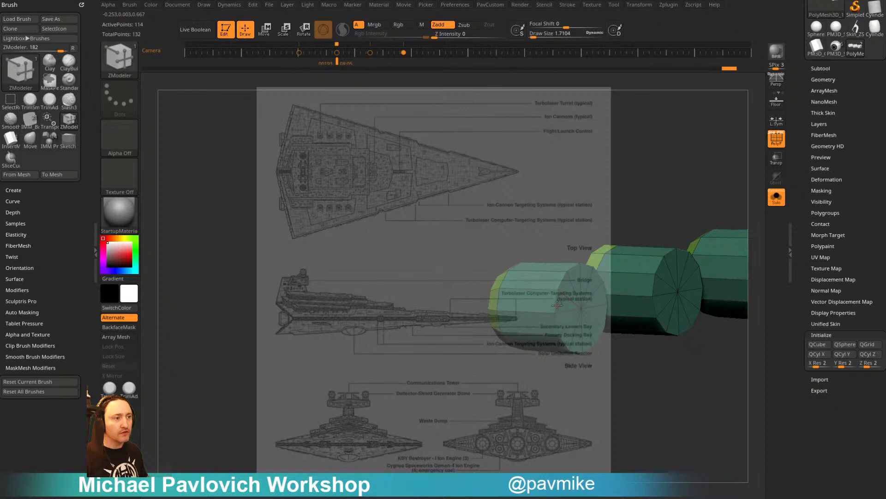
drag(556, 298, 549, 301)
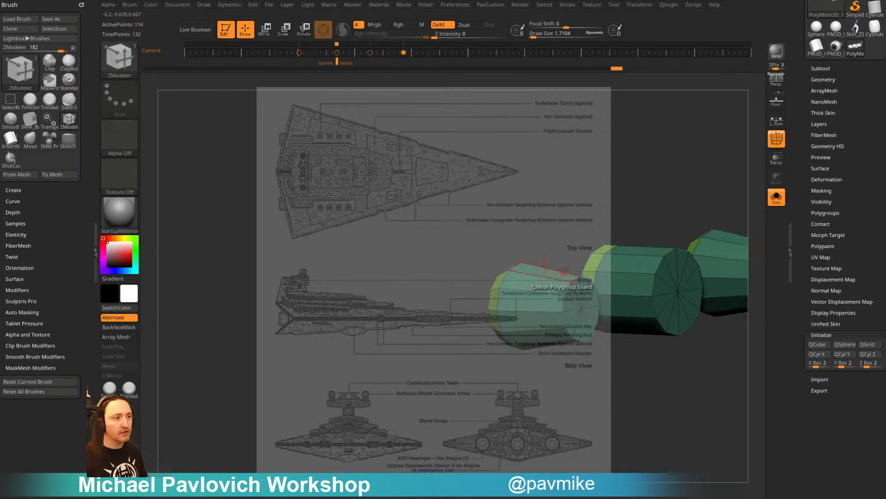
mouse_move(709, 223)
shift+mouse_down()
mouse_move(719, 216)
mouse_move(693, 240)
mouse_move(627, 240)
mouse_move(722, 219)
shift+mouse_up()
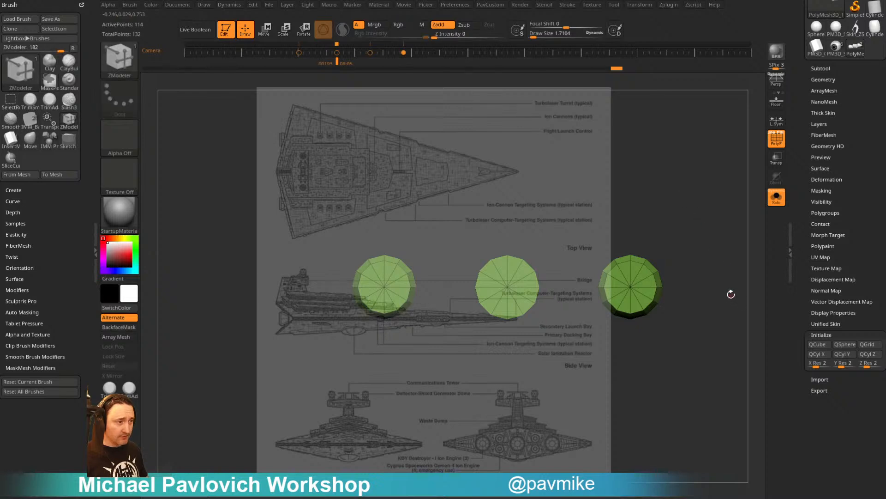
Duplicate the tapered outer engine cylinder sideways onto the central engine cylinder
key(w)
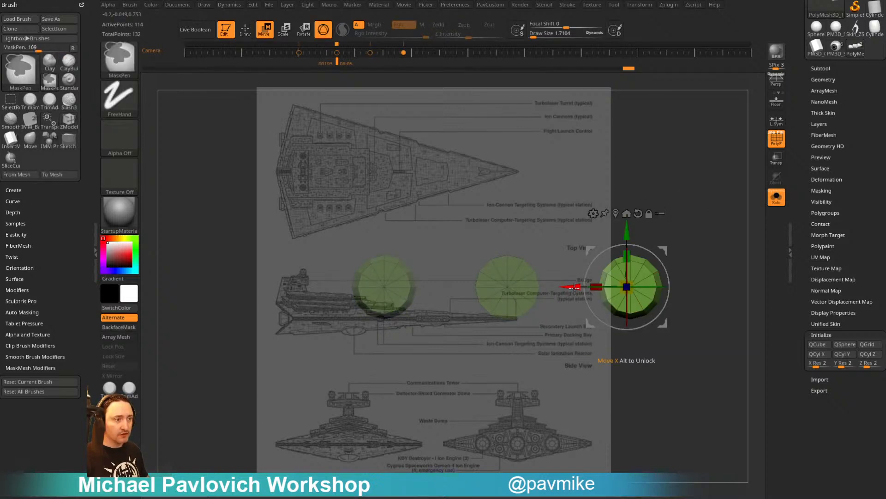
ctrl+drag(571, 289, 453, 296)
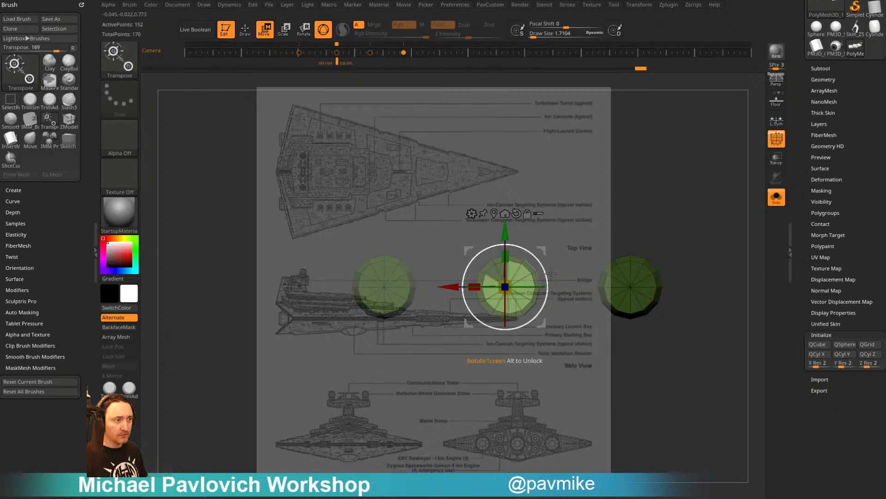
ctrl+right_drag(453, 296, 449, 283)
drag(448, 283, 447, 286)
Clear the mask and give the engine cylinders separate polygroups with Auto Groups
key(q)
ctrl+right_drag(609, 228, 613, 245)
ctrl+drag(651, 153, 660, 173)
key(2)
click(716, 303)
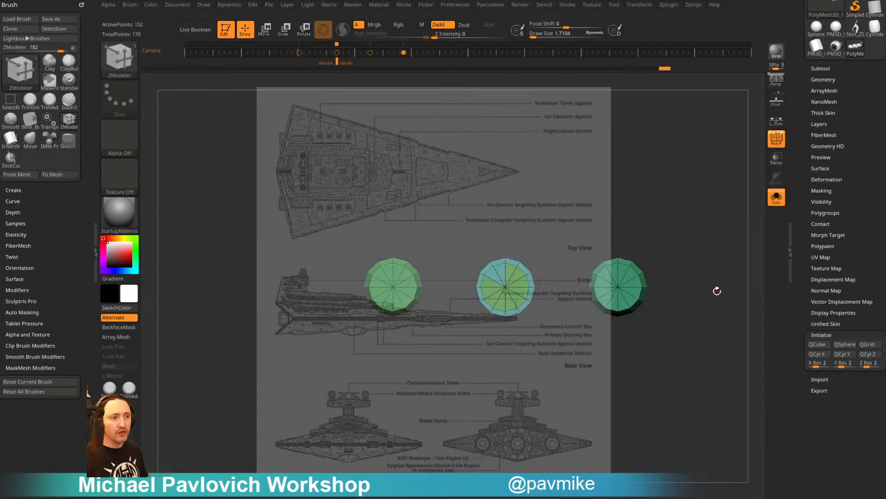
Isolate the old central cylinder, invert the visibility and delete the hidden cylinder with Del Hidden
right_drag(527, 260, 516, 276)
ctrl+shift+click(507, 295)
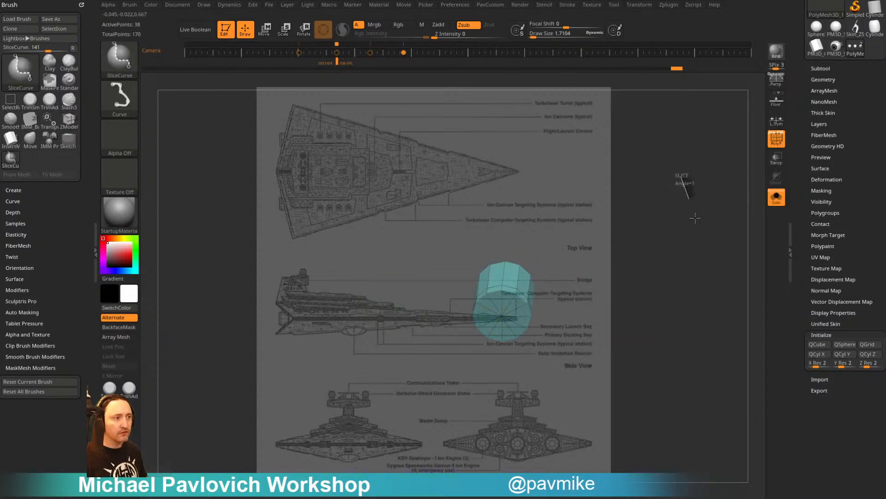
mouse_move(708, 207)
shift+right_down()
mouse_move(713, 234)
mouse_move(707, 185)
shift+right_up()
ctrl+shift+drag(708, 174, 725, 234)
key(2)
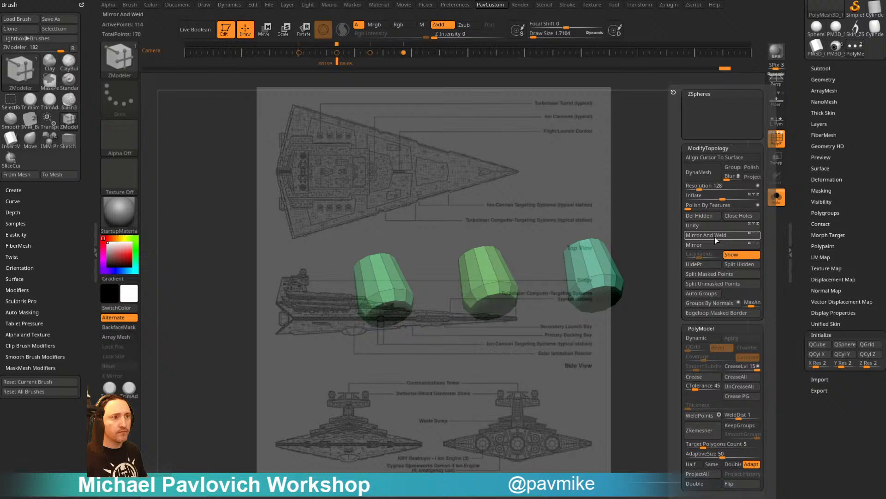
click(705, 215)
shift+right_drag(705, 215, 685, 218)
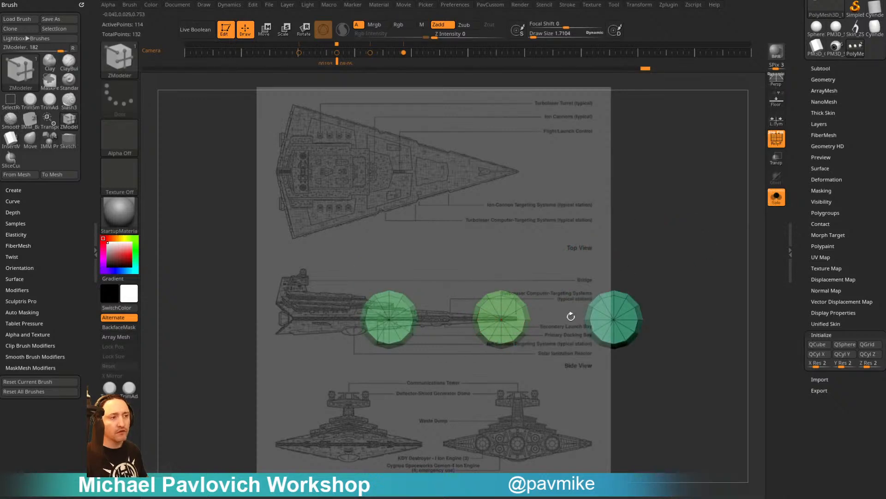
Undo the deletion, the polygroup assignment and the duplication of the engine cylinder
alt+right_drag(717, 291, 696, 288)
key(ctrl+z)
key(ctrl+z)
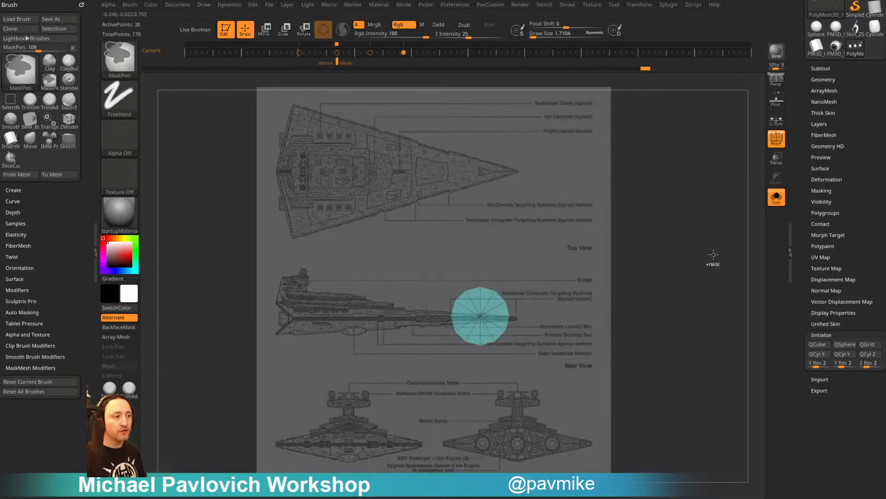
key(ctrl+z)
key(ctrl+z)
key(ctrl+z)
key(ctrl+z)
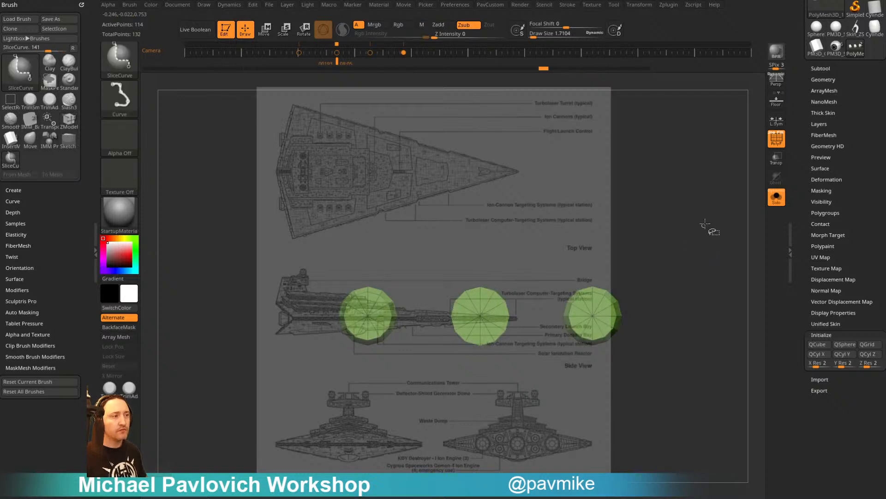
ctrl+shift+drag(700, 227, 598, 385)
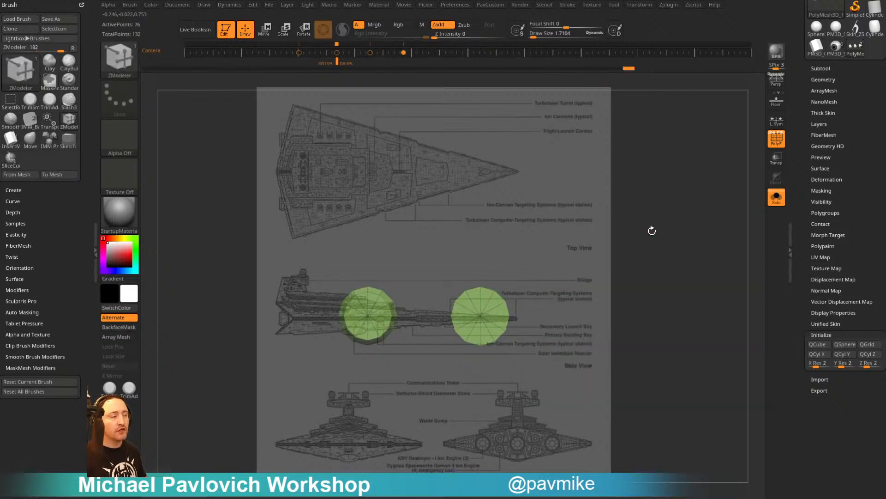
click(119, 60)
click(191, 79)
key(ctrl+z)
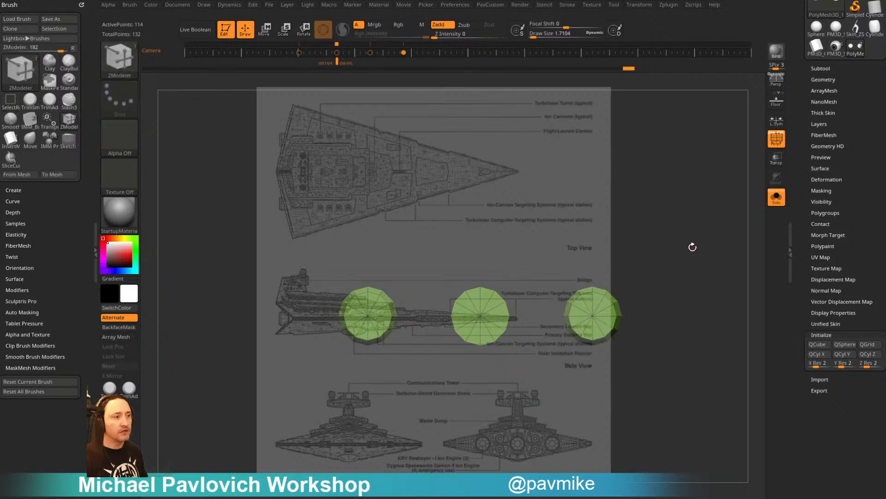
Hide both side engine cylinders and remove them with Del Hidden, keeping only the central one
ctrl+alt+shift+drag(714, 209, 561, 399)
key(3)
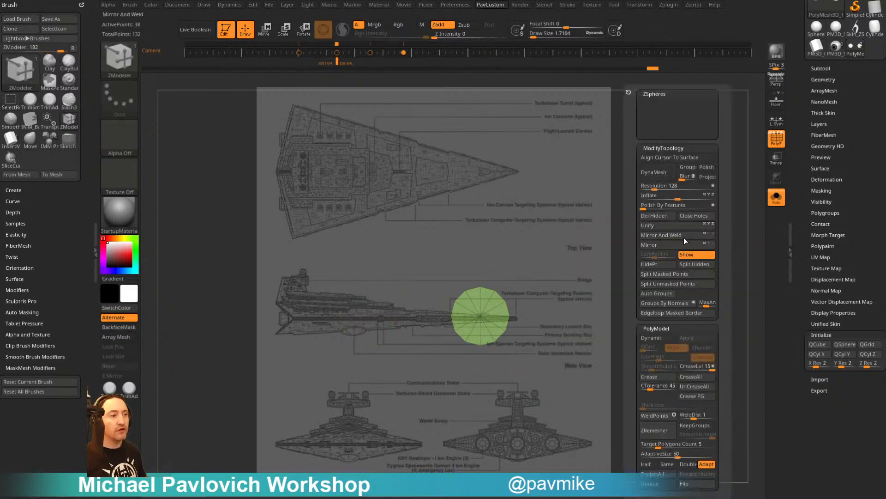
click(659, 216)
Scale the complete edge loop at the central engine cylinder's rear rim to taper its end
drag(573, 249, 637, 251)
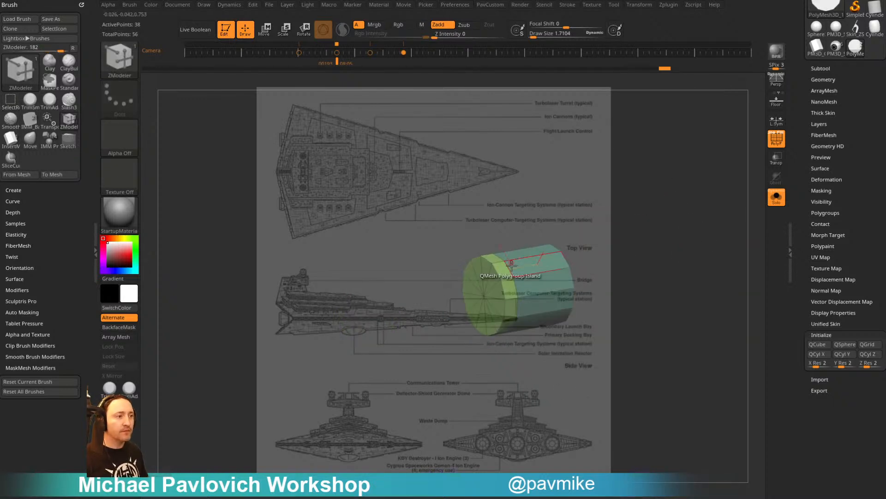
key(space)
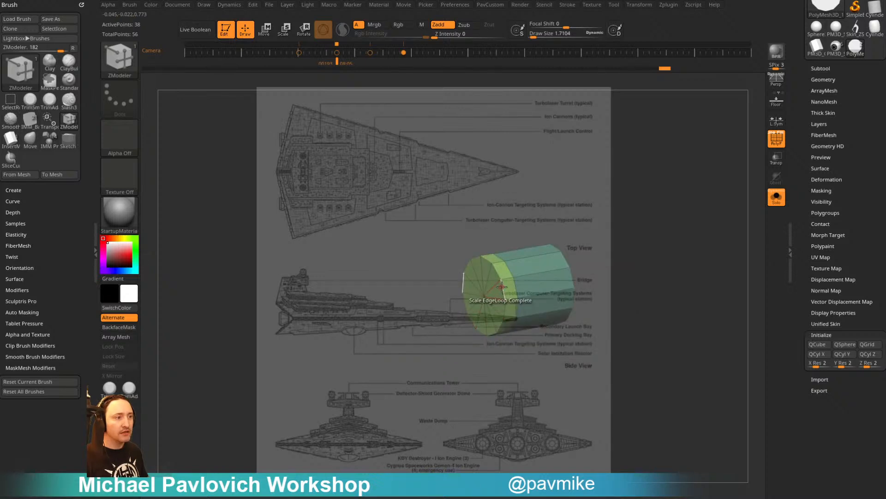
drag(501, 279, 591, 253)
shift+drag(669, 242, 638, 244)
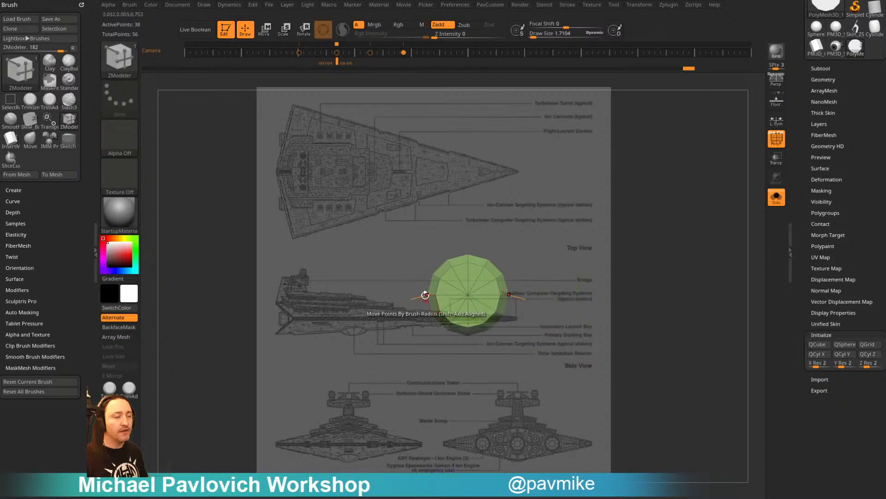
drag(711, 231, 672, 238)
key(shift)
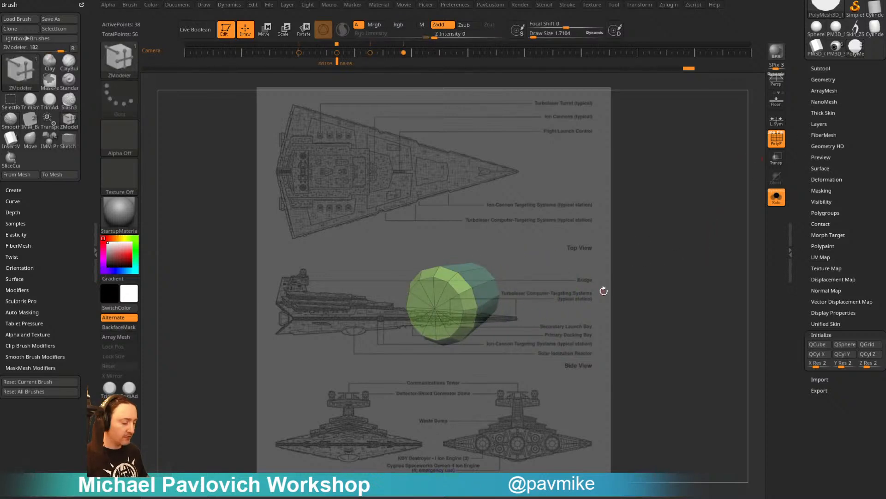
Recall the stored rear view and turn on Array Mesh for the central engine cylinder
key(Right)
key(Right)
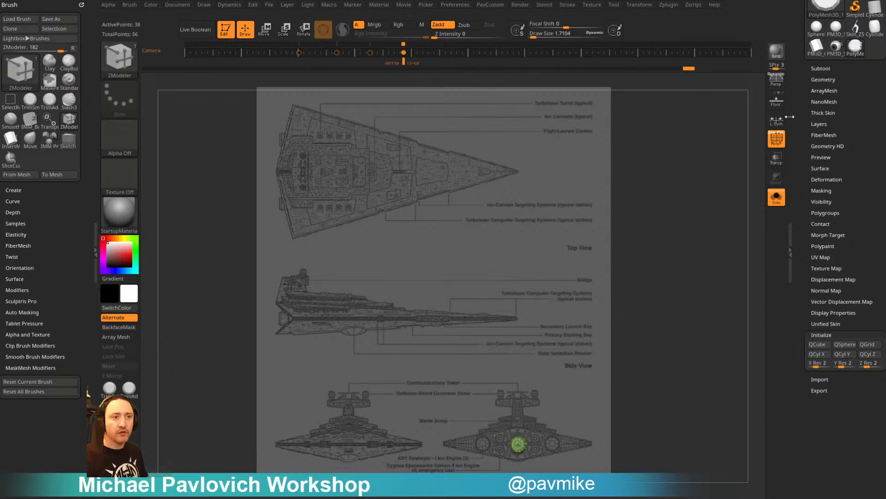
click(815, 91)
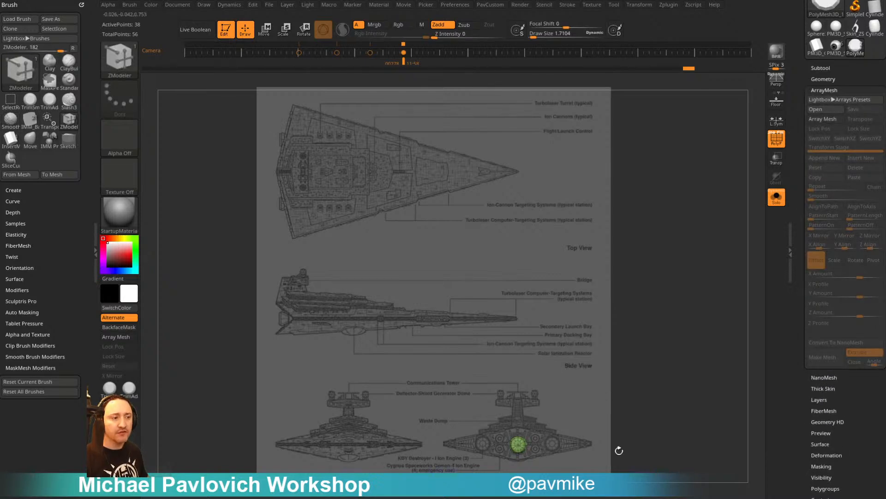
click(824, 118)
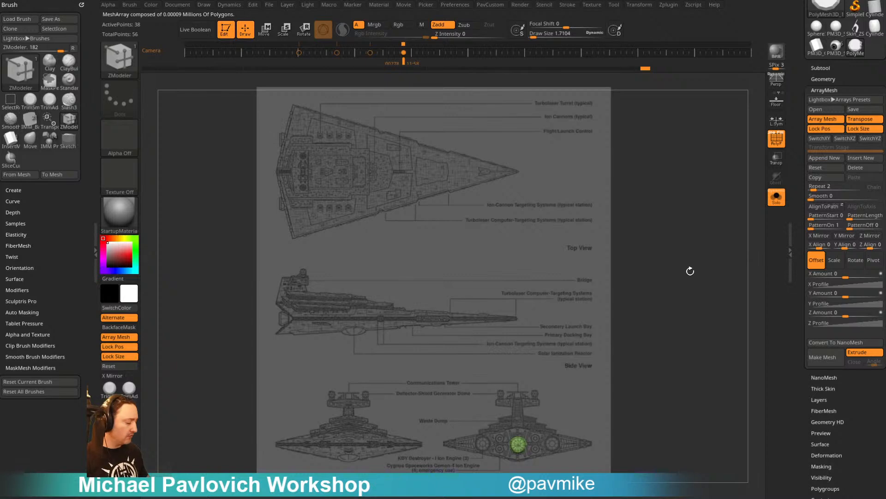
Offset the array copy sideways onto the neighbouring engine with the Transpose line, at an X Amount of about -3.8
key(w)
key(y)
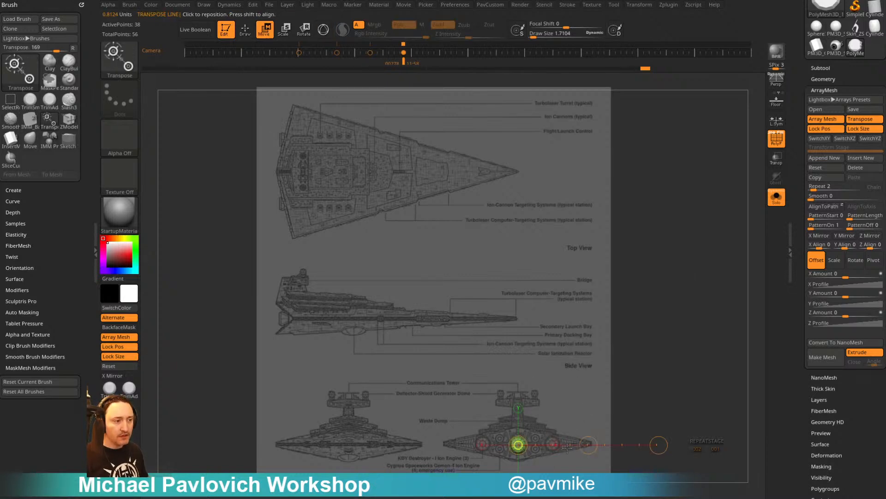
drag(559, 444, 665, 446)
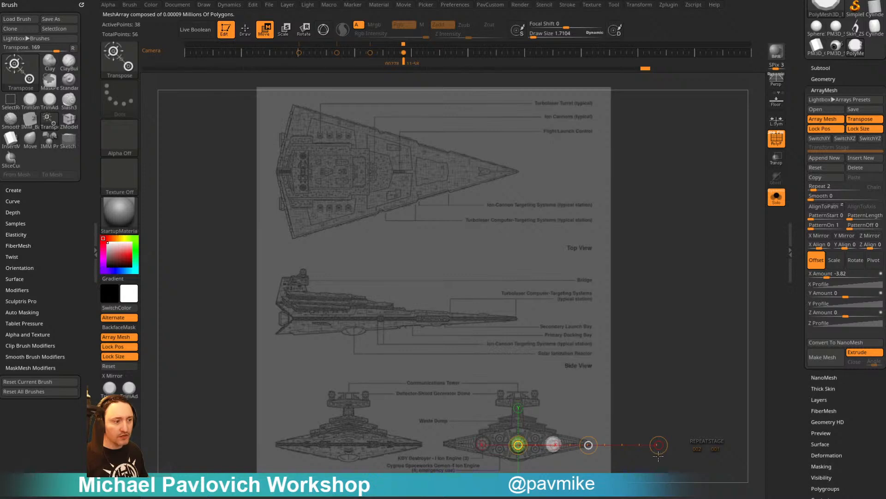
Return to the ZModeler brush, append a new array stage and enable X Mirror to fill the opposite engine
key(b)
key(z)
key(m)
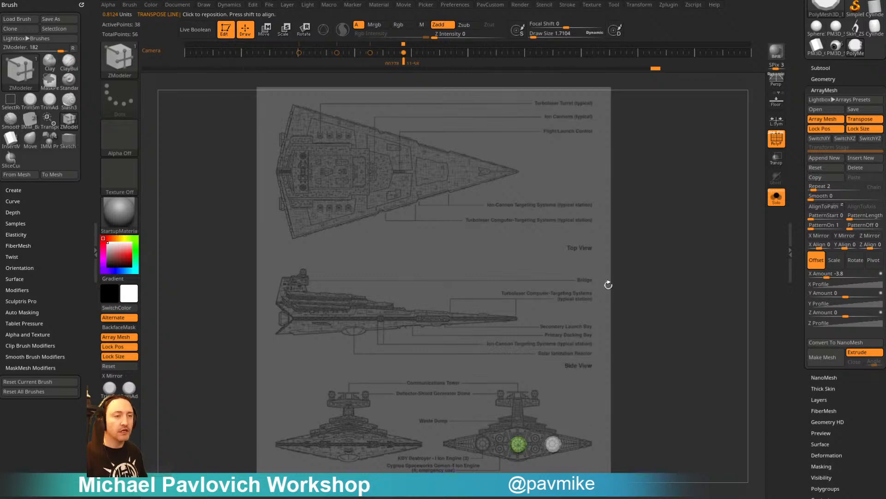
click(828, 157)
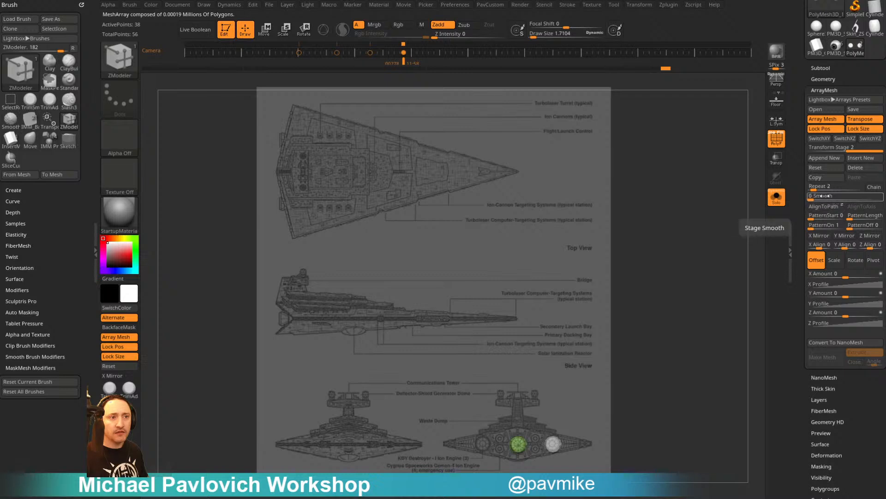
click(820, 236)
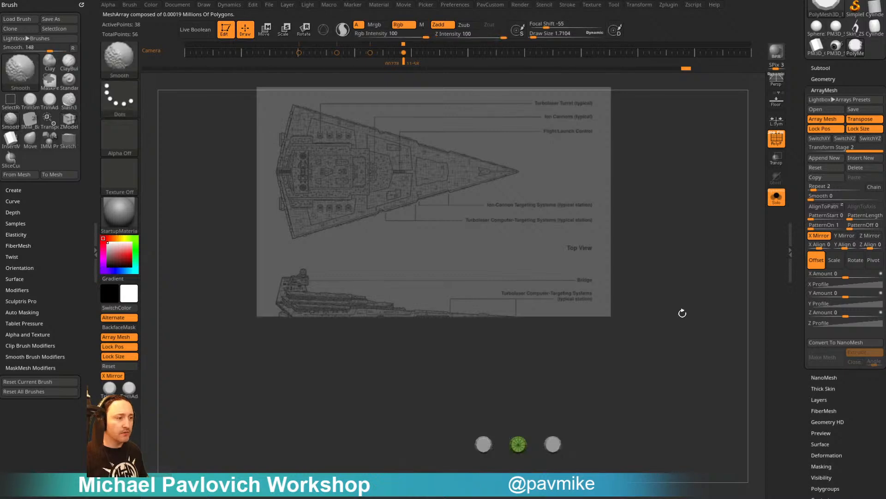
Inset the central engine cylinder's rear cap with ZModeler's Inset action targeting Flat Island, leaving a narrow rim
mouse_move(683, 313)
mouse_down()
mouse_move(566, 245)
mouse_move(573, 263)
mouse_up()
key(space)
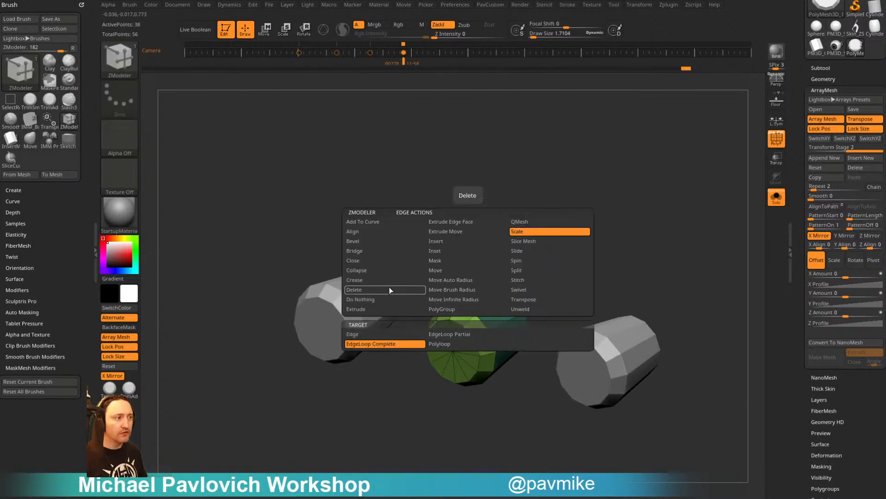
click(379, 251)
shift+drag(562, 239, 544, 293)
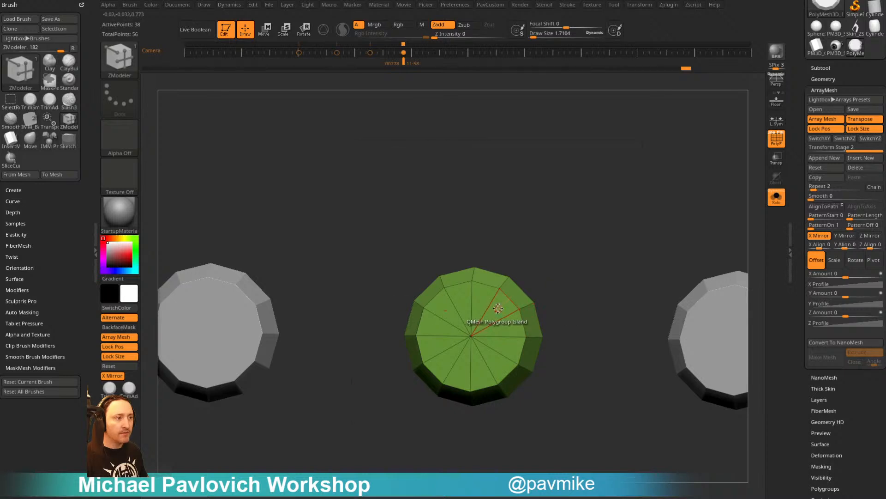
key(space)
click(464, 184)
click(476, 315)
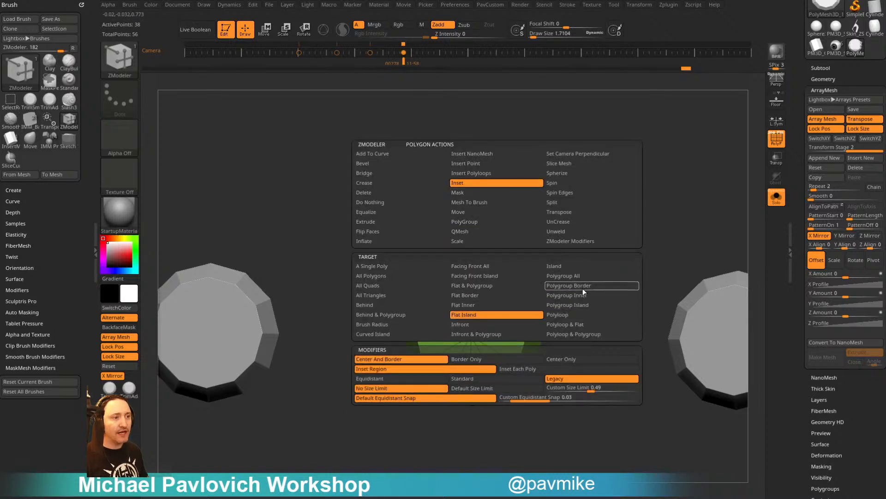
drag(651, 282, 600, 304)
drag(498, 334, 484, 333)
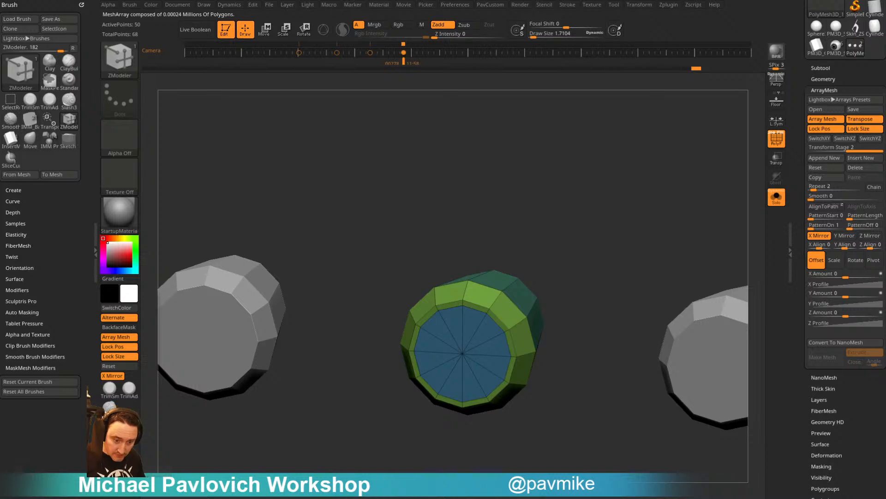
Push the inset cap into the engine cylinder with QMesh on its polygroup island to hollow out the nozzle
drag(535, 205, 589, 163)
key(space)
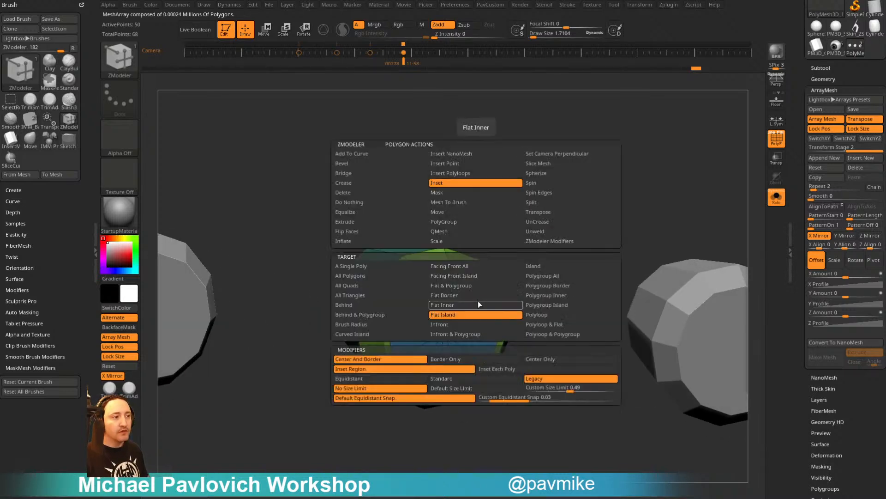
click(444, 232)
drag(560, 254, 566, 286)
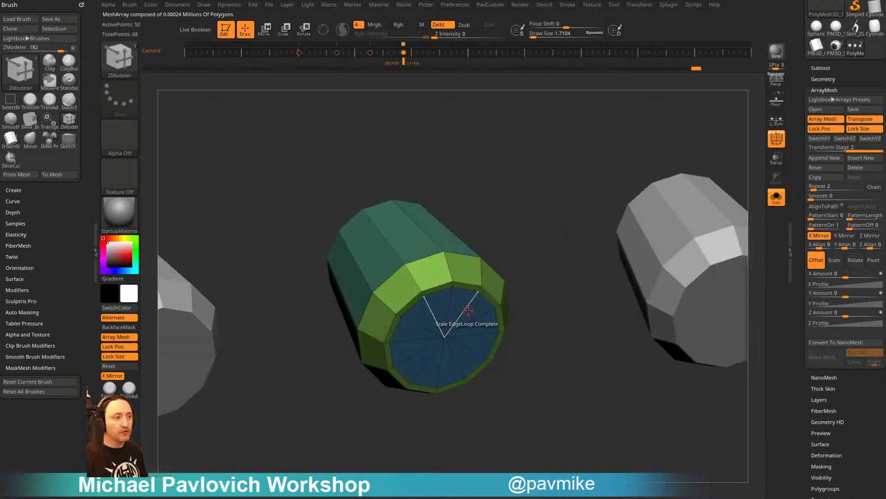
mouse_move(475, 310)
mouse_down()
mouse_move(438, 326)
mouse_move(461, 303)
mouse_move(467, 308)
mouse_up()
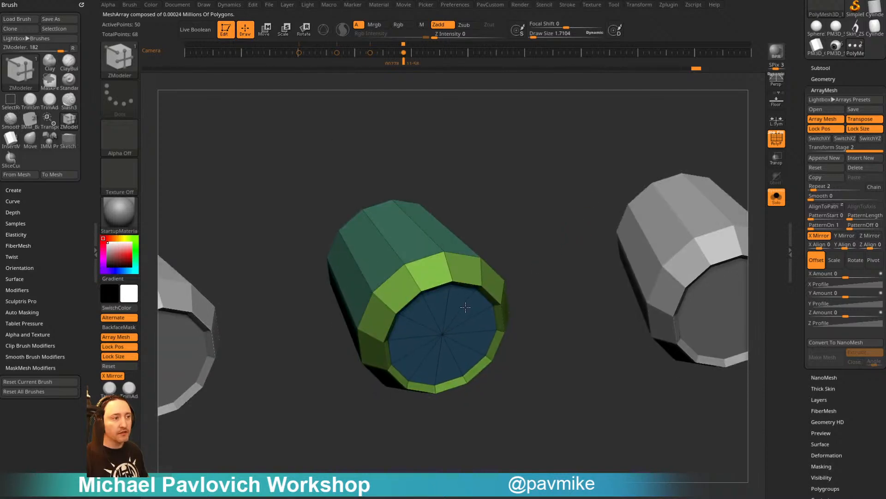
drag(543, 258, 543, 227)
drag(474, 309, 449, 297)
Turn off Array Mesh for the engine and recall the stored side view over the blueprint
mouse_move(541, 214)
mouse_down()
mouse_move(497, 202)
mouse_move(529, 209)
mouse_move(574, 196)
mouse_move(625, 214)
mouse_move(617, 221)
mouse_move(618, 202)
mouse_up()
click(821, 120)
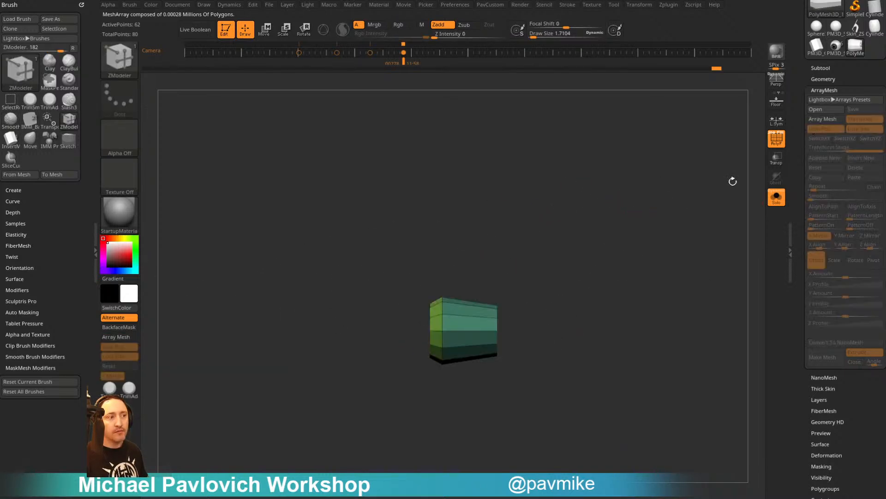
alt+drag(649, 256, 616, 315)
key(shift+z)
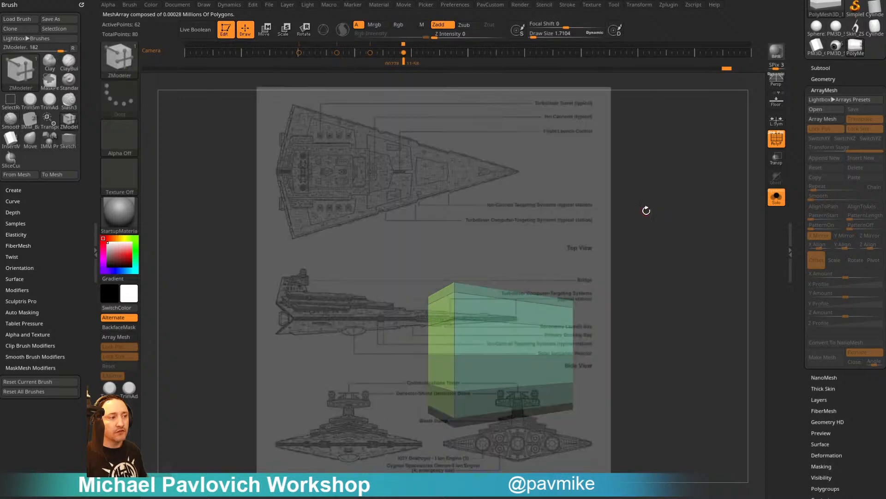
key(Right)
key(Left)
key(Left)
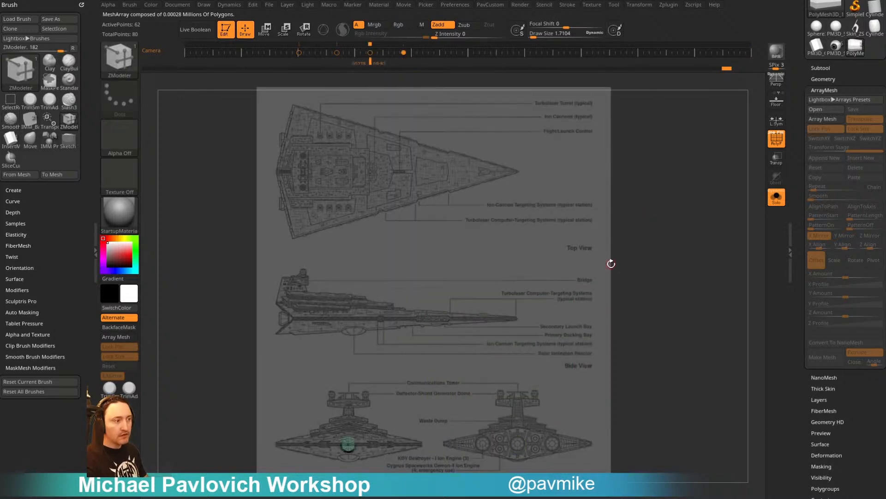
key(Left)
Shift the engine cylinder along its length with the Gizmo to fit the blueprint's side view, and turn Array Mesh back on
key(w)
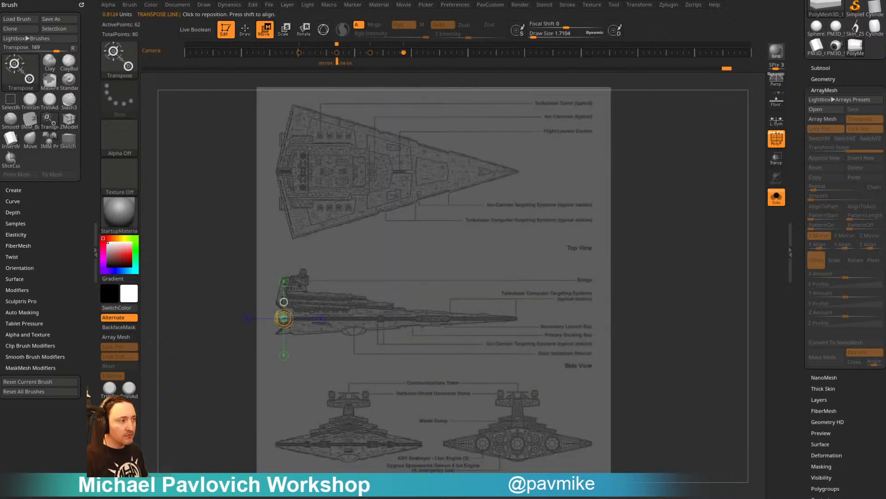
key(y)
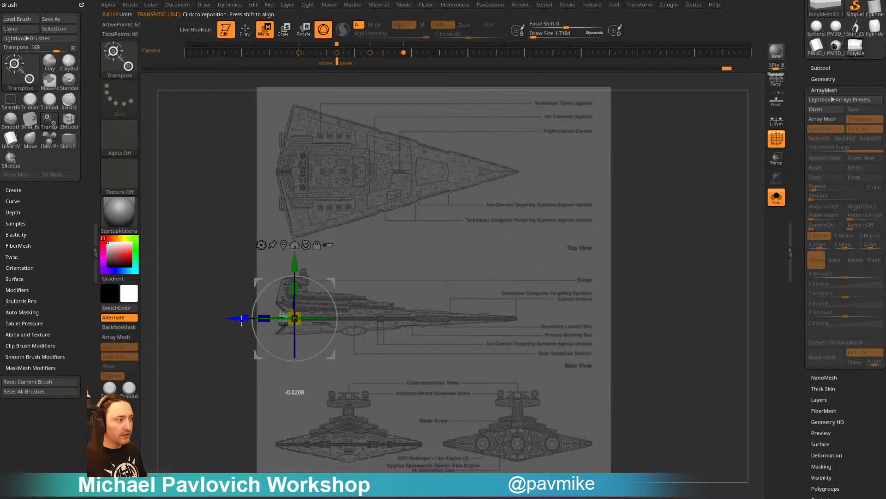
key(q)
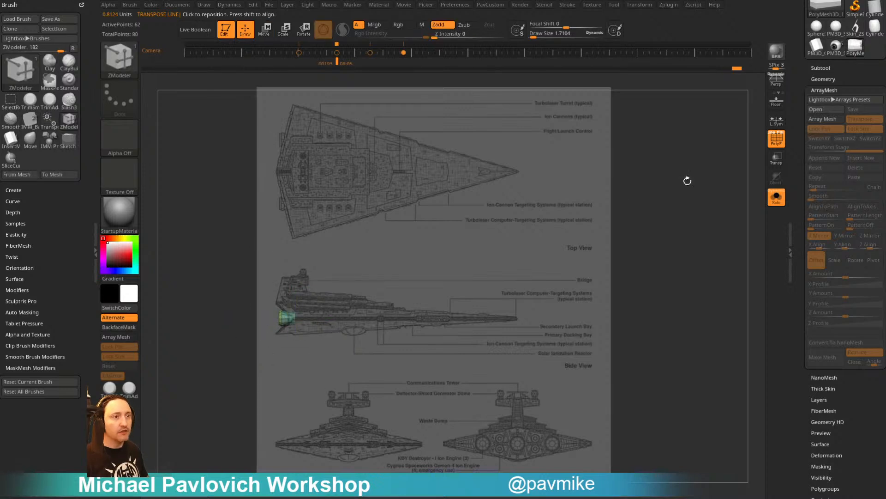
click(830, 120)
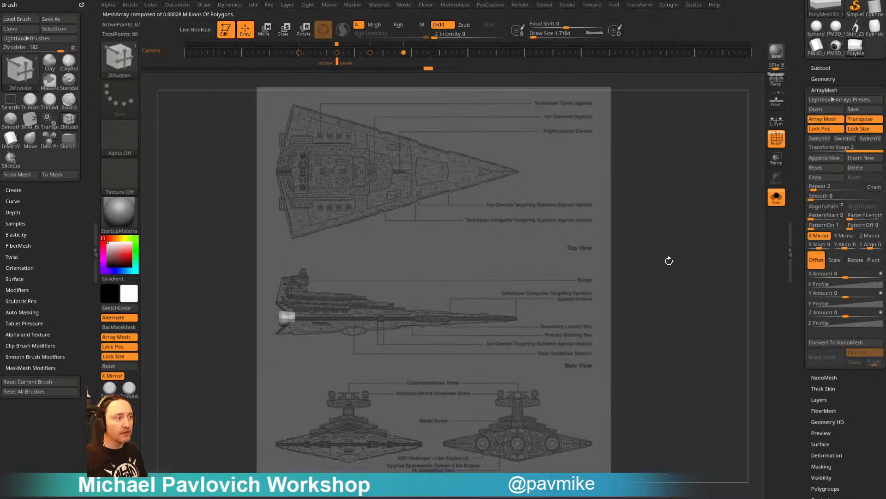
Hide the blueprint and turn off Solo and the polyframe display to show the engines together with the hull
drag(669, 261, 688, 270)
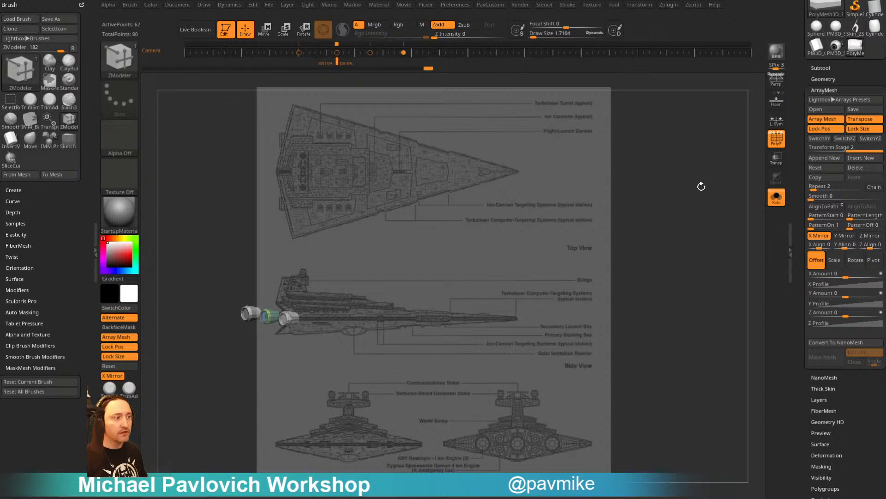
key(shift+z)
click(776, 198)
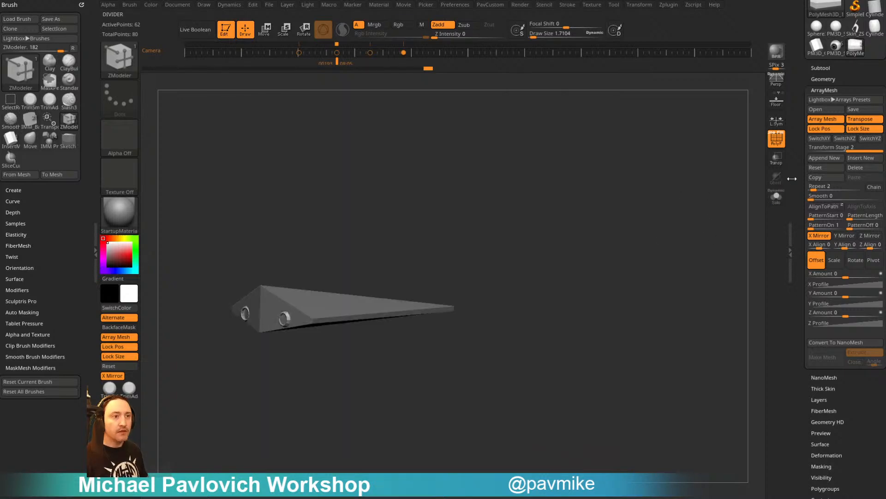
drag(758, 149, 736, 202)
click(778, 142)
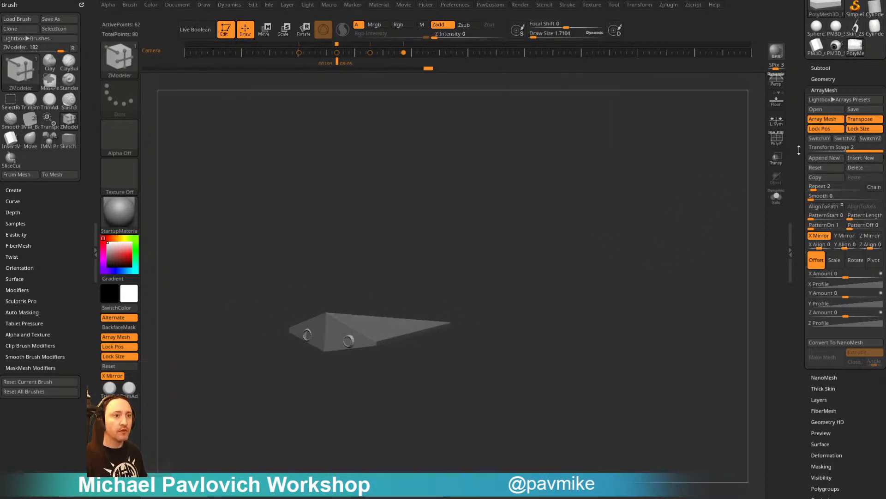
drag(799, 149, 800, 267)
mouse_move(685, 271)
mouse_down()
mouse_move(648, 290)
mouse_move(659, 245)
mouse_up()
Switch to the Standard brush and recall the stored front view with the blueprint shown
key(s)
key(b)
key(s)
key(t)
key(s)
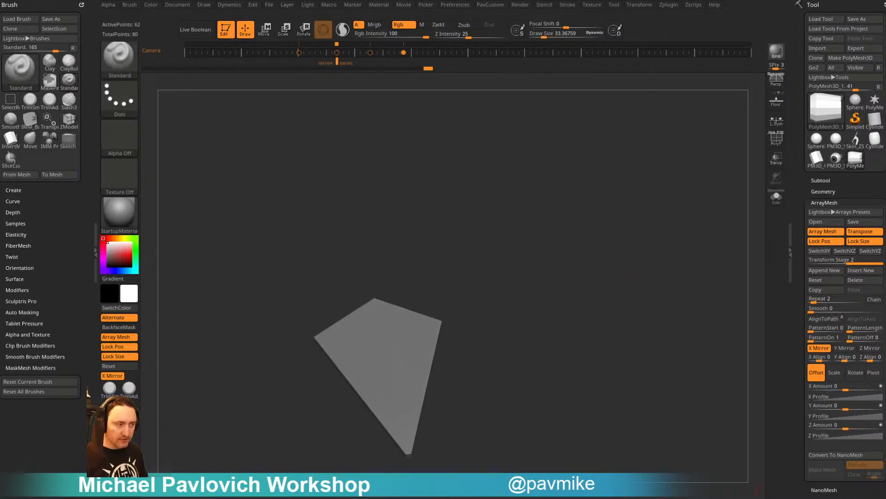
drag(581, 184, 579, 174)
key(shift+z)
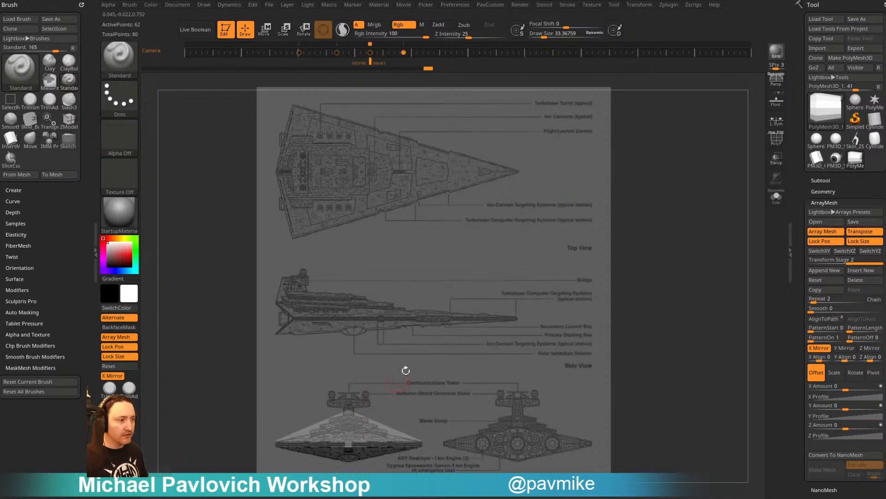
Set the Standard brush's Draw Size to about 13.8
key(s)
mouse_move(536, 357)
mouse_down()
mouse_move(551, 358)
mouse_move(522, 355)
mouse_up()
key(s)
key(s)
key(s)
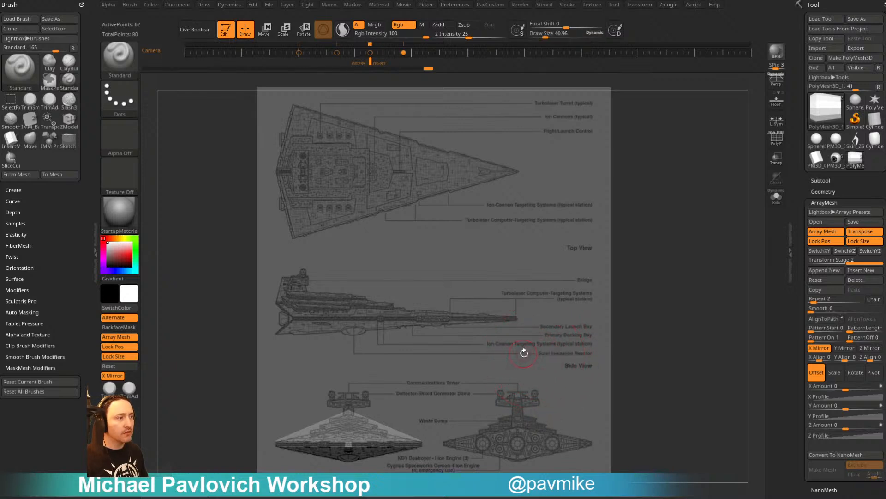
key(s)
drag(310, 325, 305, 325)
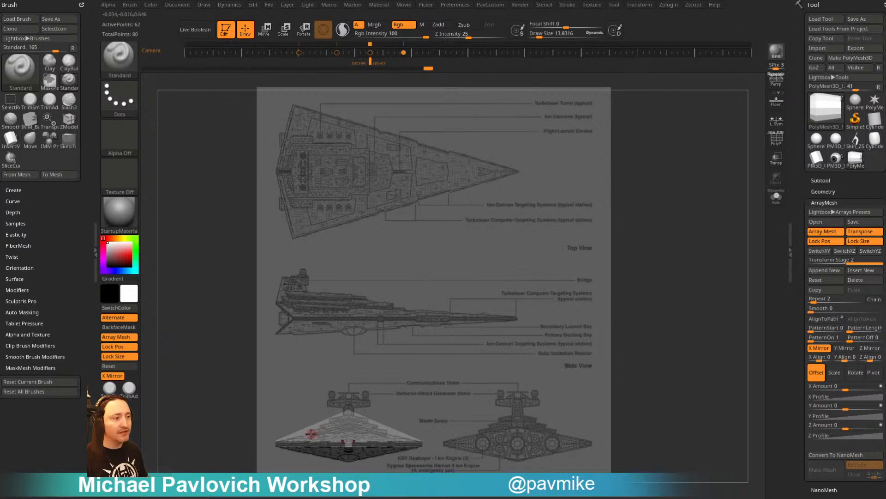
drag(401, 419, 261, 434)
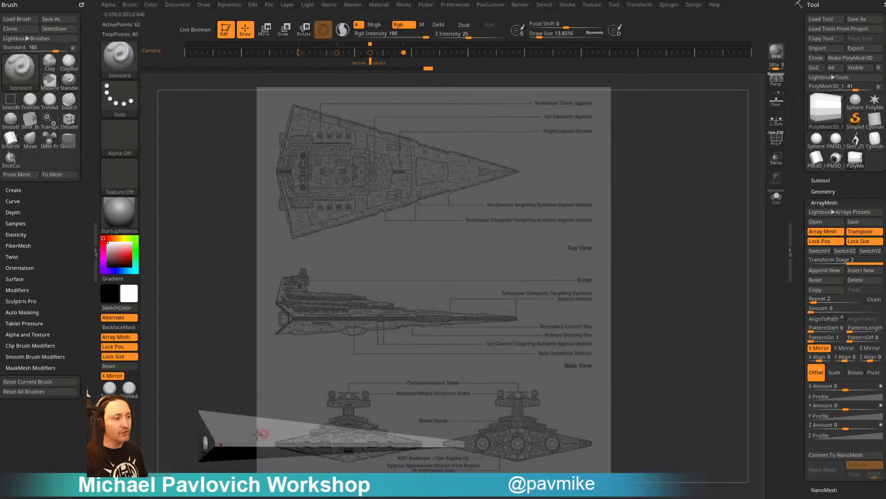
shift+drag(455, 263, 361, 390)
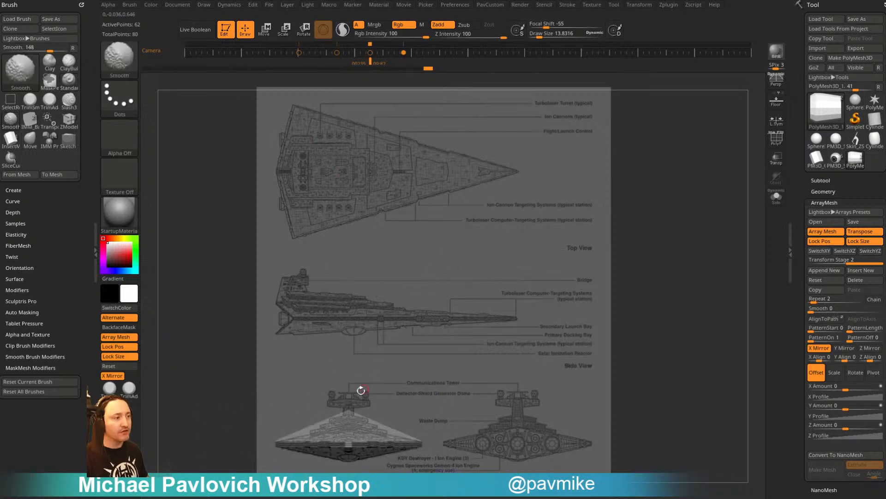
mouse_move(499, 369)
mouse_down()
mouse_move(545, 267)
mouse_move(596, 335)
mouse_move(600, 293)
mouse_move(627, 354)
mouse_up()
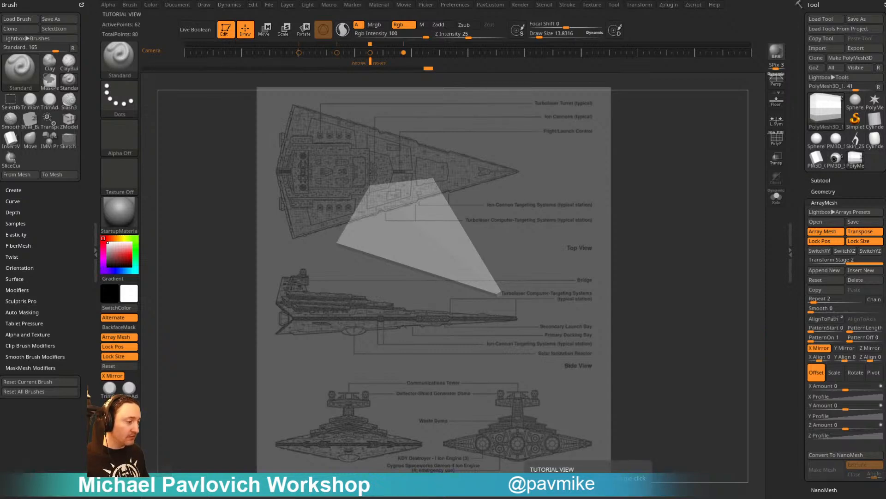
Switch to the web browser, go back to the YouTube channel page and search the channel for "workstation"
key(alt+Tab)
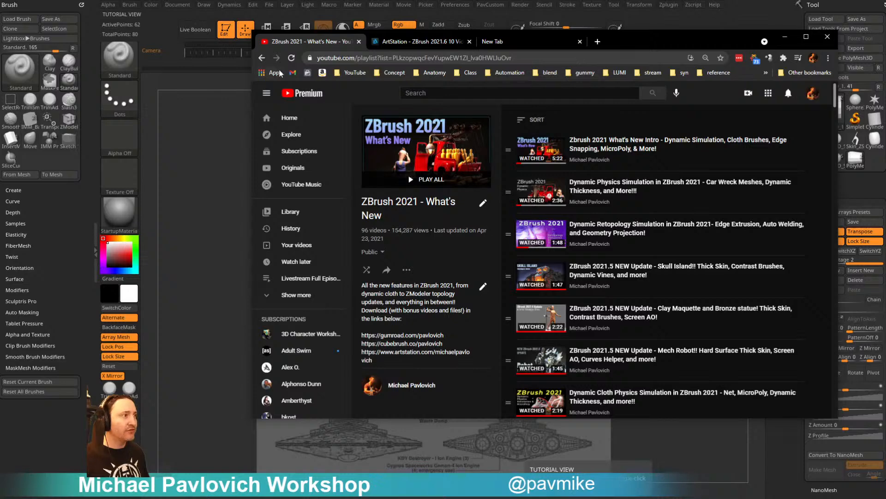
click(261, 58)
scroll(530, 165, up, 1)
click(724, 188)
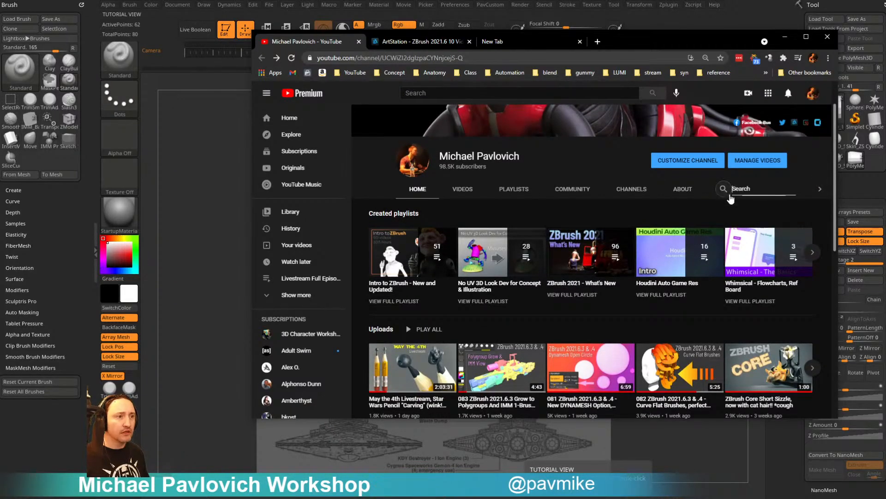
text(workstation)
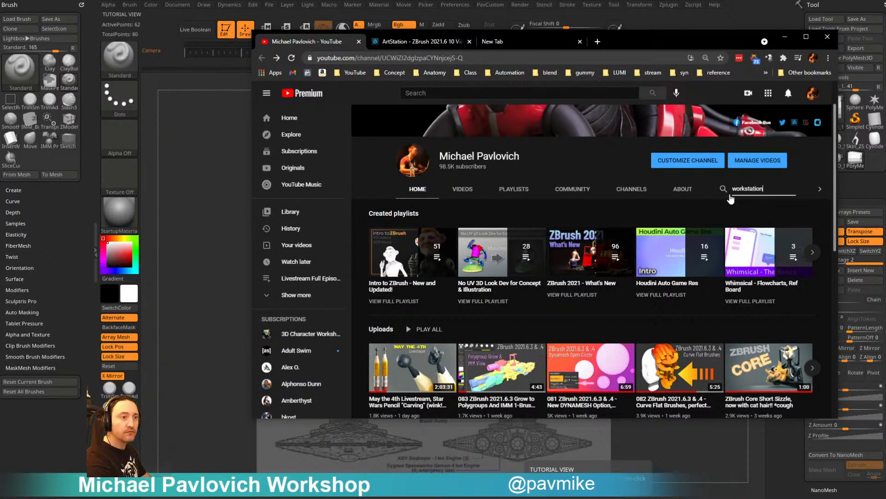
key(Return)
scroll(526, 223, down, 1)
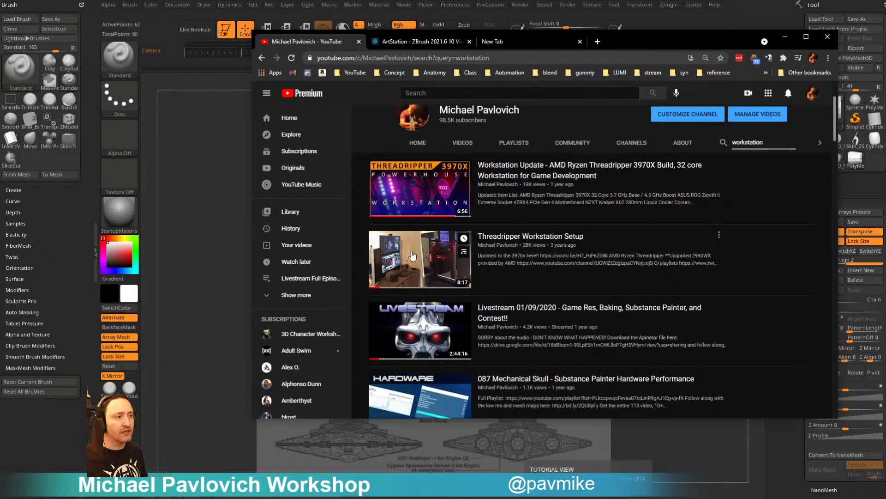
Open the "Threadripper Workstation Setup" video and mute its sound
mouse_move(425, 272)
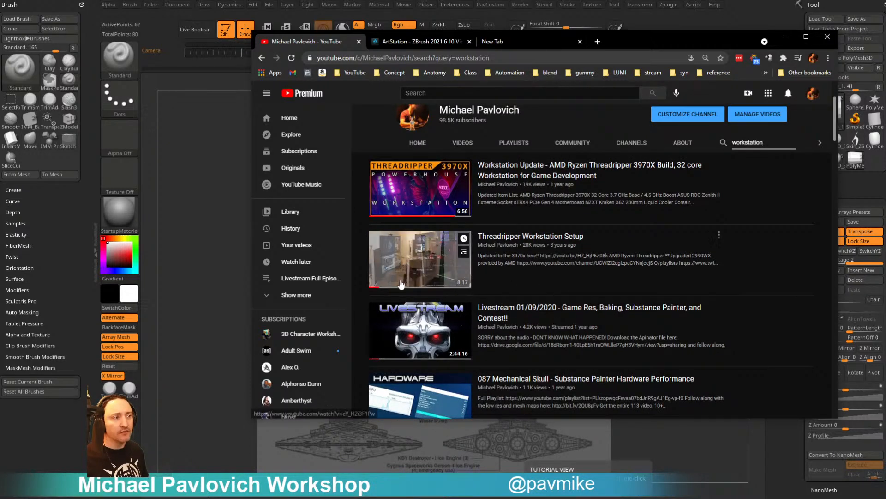
click(543, 240)
scroll(354, 303, down, 2)
scroll(338, 317, down, 1)
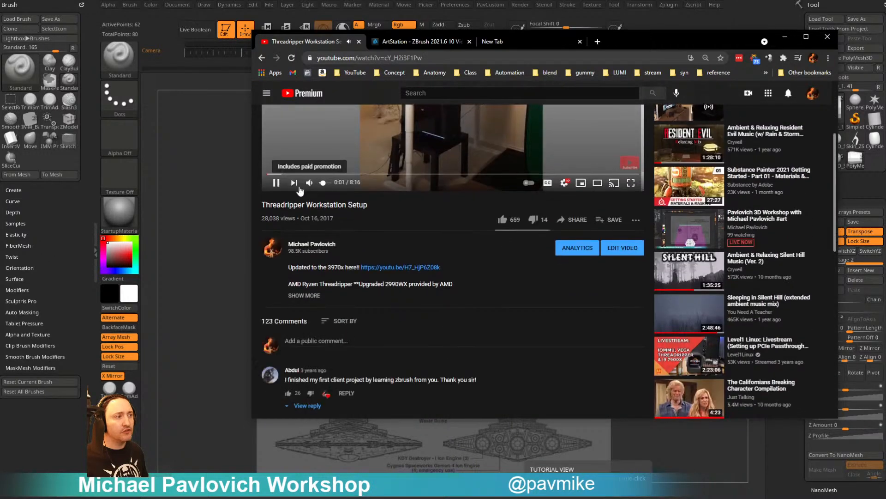
click(310, 182)
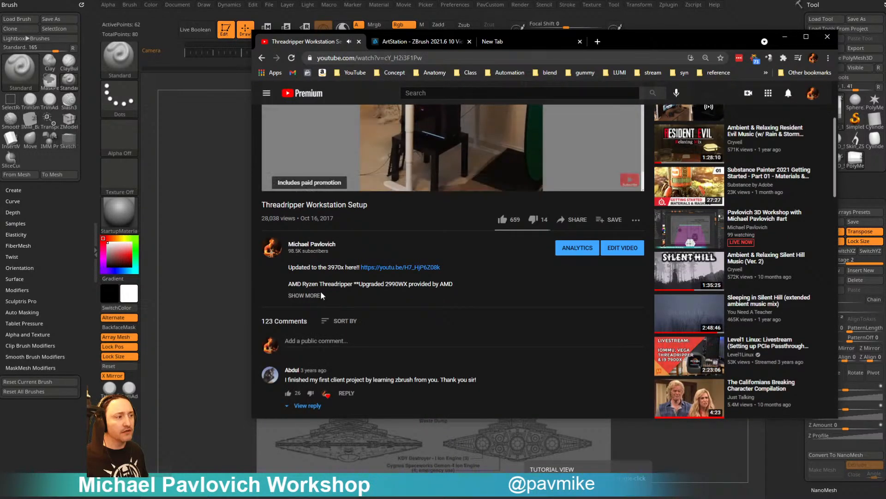
Expand the video's description and look through the workstation's parts list
scroll(476, 318, up, 1)
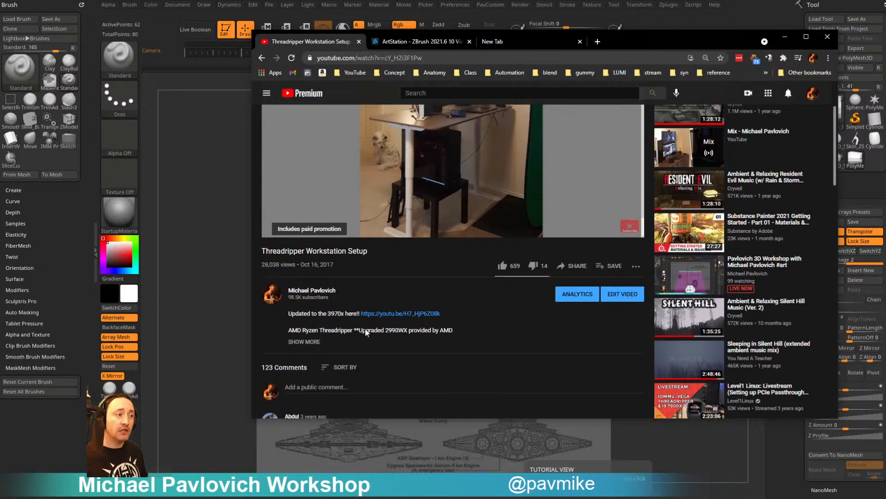
click(311, 341)
scroll(423, 322, down, 7)
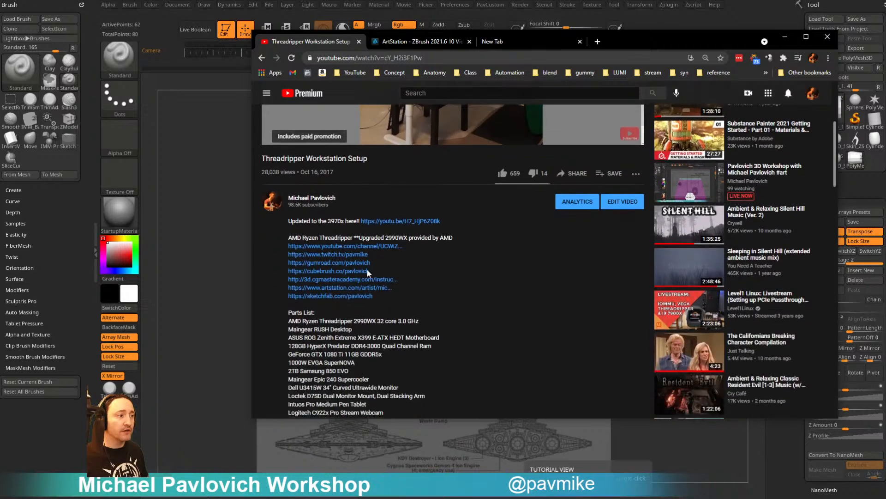
scroll(423, 323, up, 8)
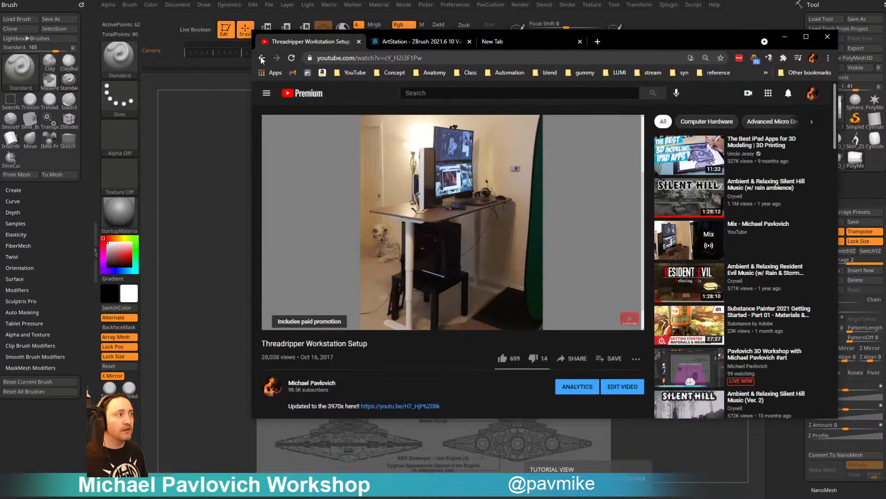
Return to the channel's search results and open the "Workstation Update - AMD Ryzen Threadripper 3970X Build" video
click(261, 57)
scroll(489, 184, up, 5)
click(512, 215)
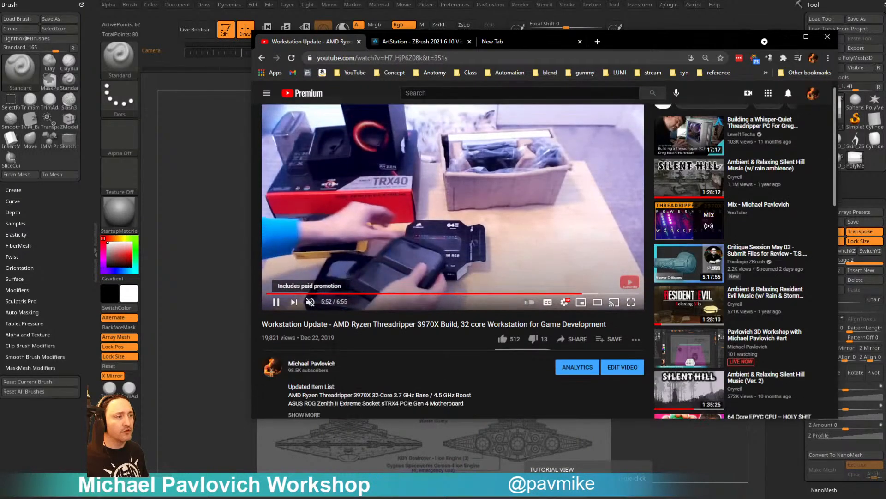
Look through the updated item list in the workstation video's description
scroll(300, 359, down, 3)
scroll(392, 309, down, 3)
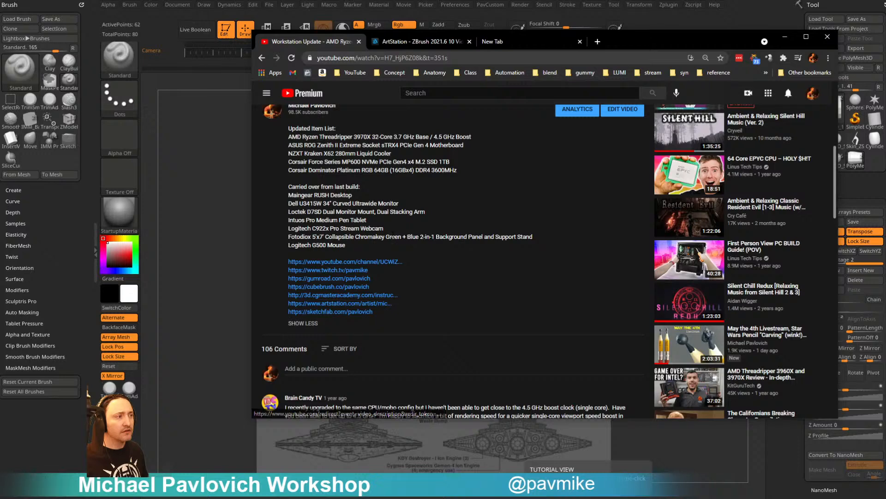
scroll(394, 150, up, 6)
scroll(394, 150, up, 1)
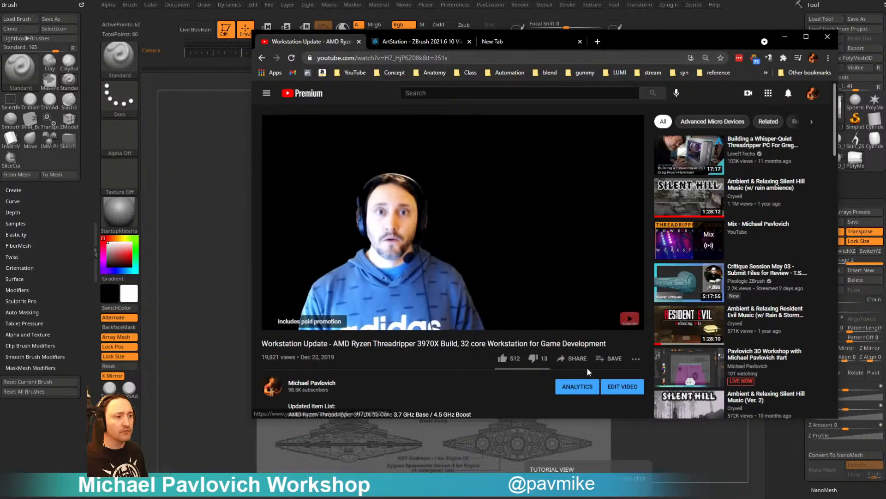
Copy the workstation video's share link and minimise the browser to return to ZBrush
click(581, 359)
click(624, 300)
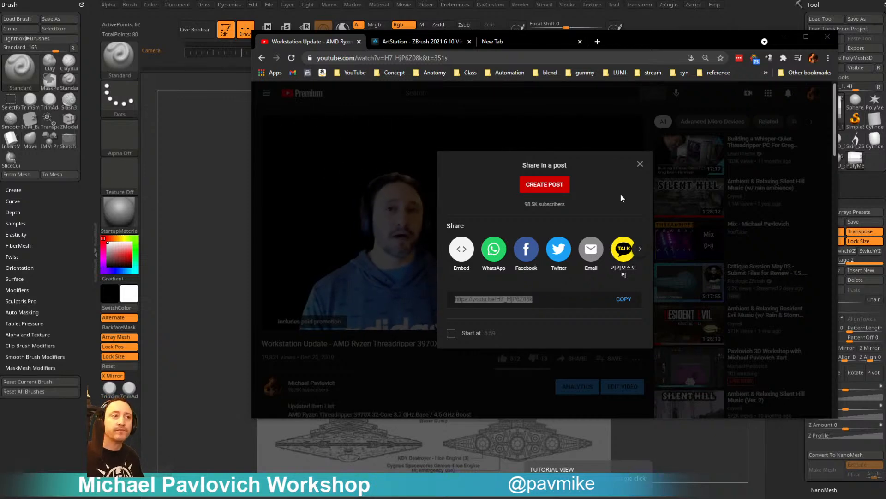
click(640, 164)
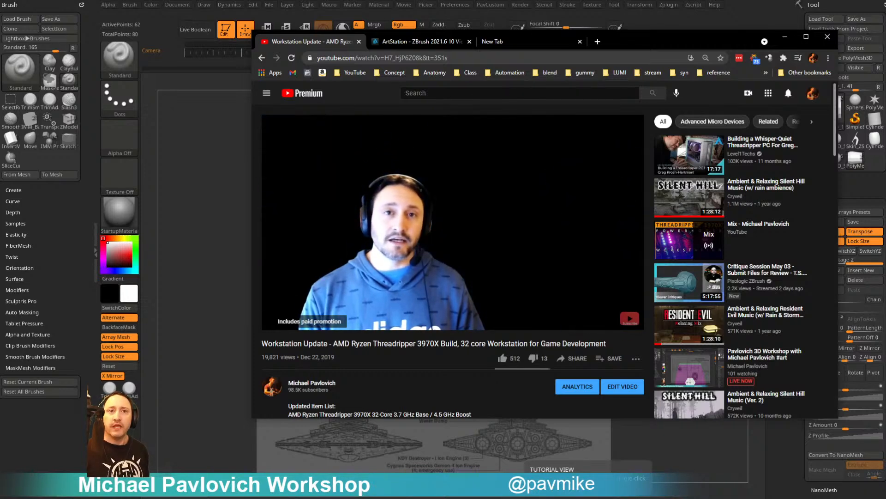
click(785, 37)
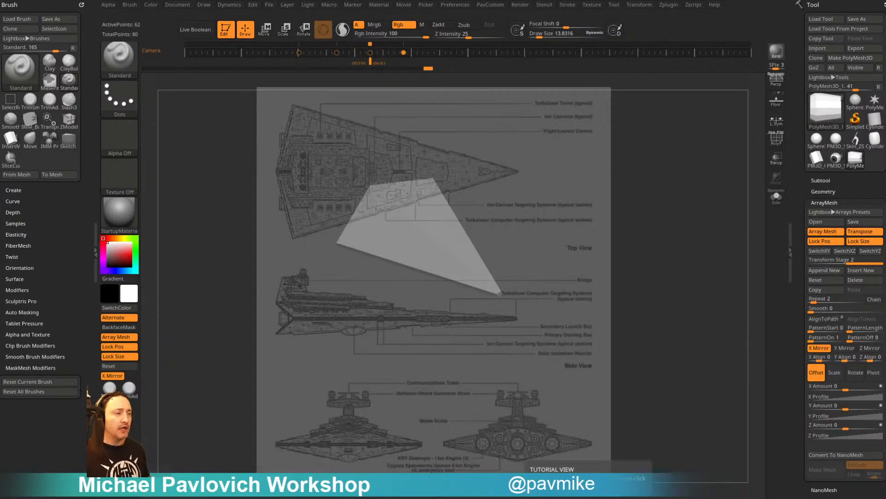
drag(668, 181, 685, 223)
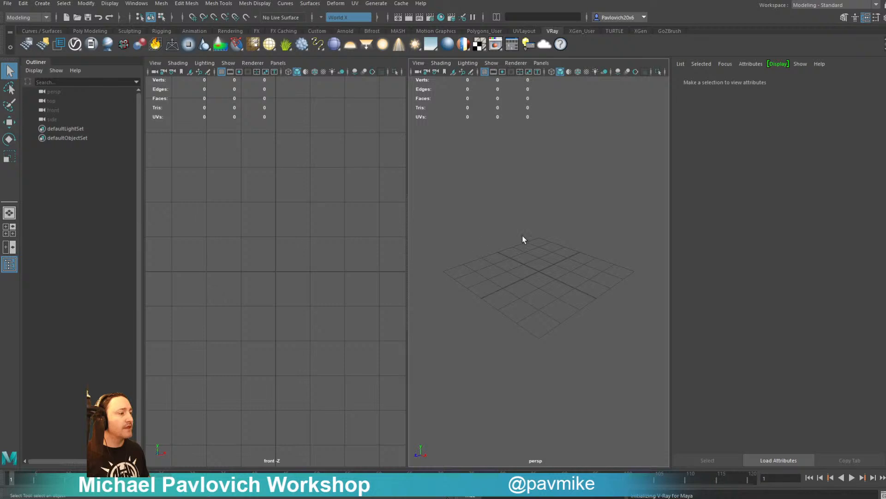
Switch to Maya and create a polygon cube at the origin
click(44, 4)
click(45, 6)
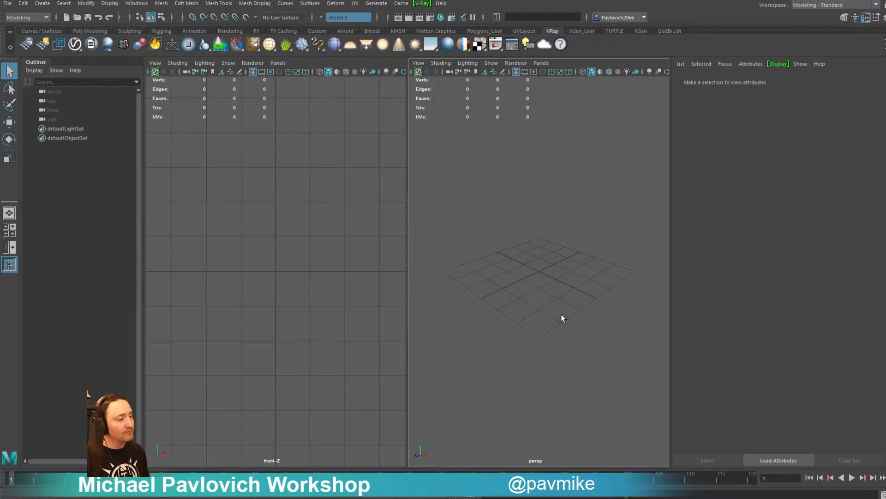
alt+drag(574, 306, 546, 323)
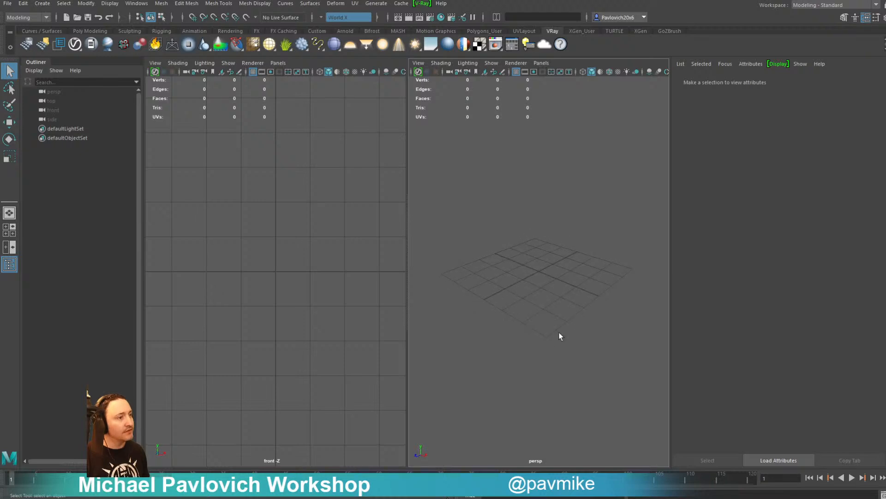
click(42, 5)
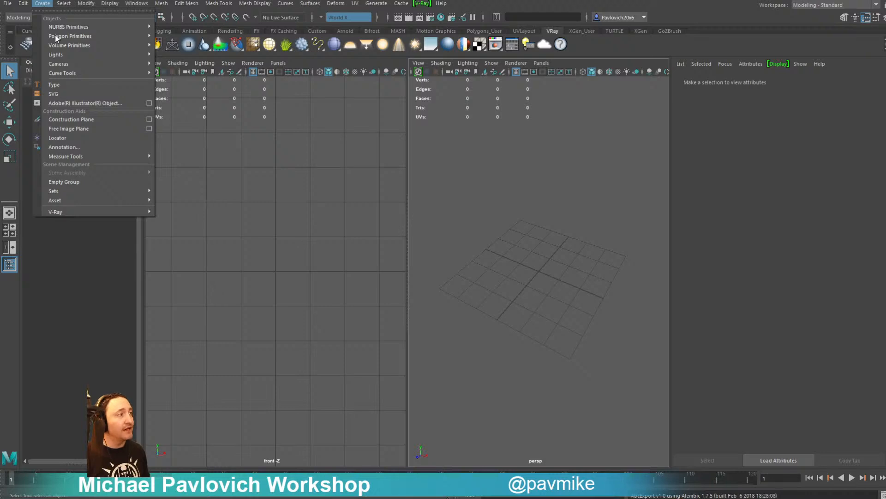
mouse_move(150, 38)
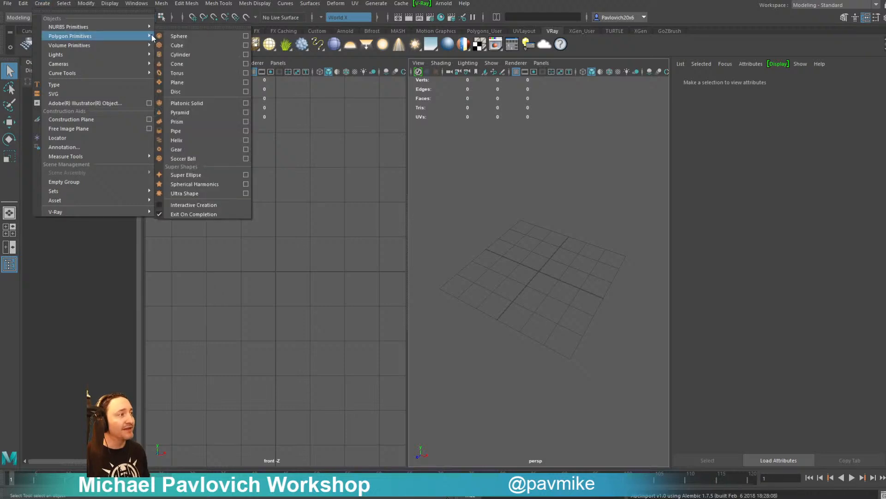
click(178, 46)
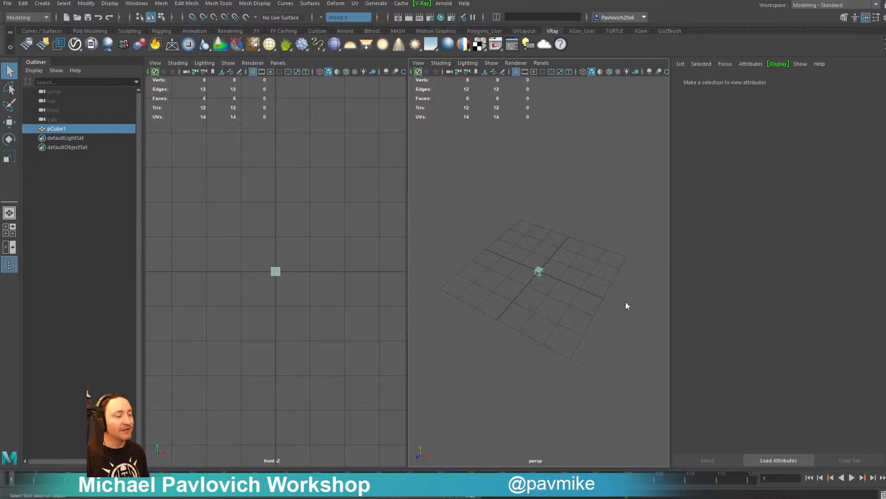
Mirror the cube's mesh to give it a central seam and deselect it
key(f)
alt+right_drag(582, 282, 519, 265)
alt+drag(519, 265, 531, 240)
alt+right_drag(531, 240, 546, 273)
shift+right_click(561, 259)
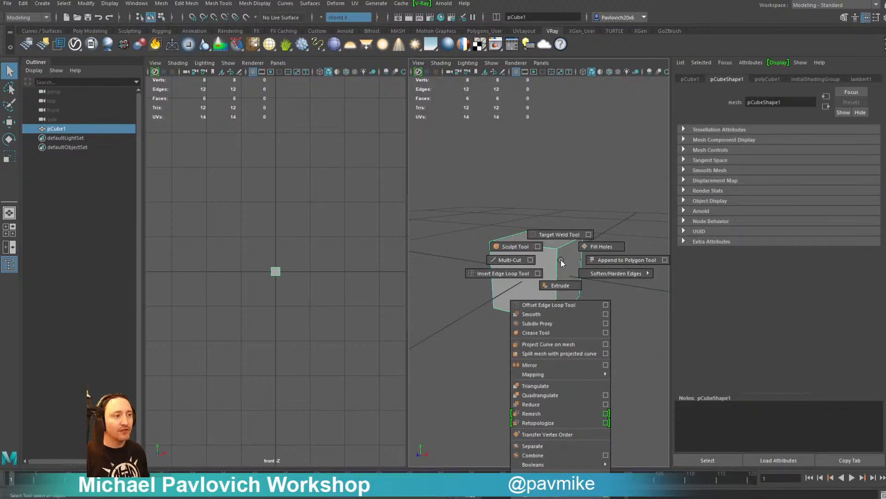
click(533, 362)
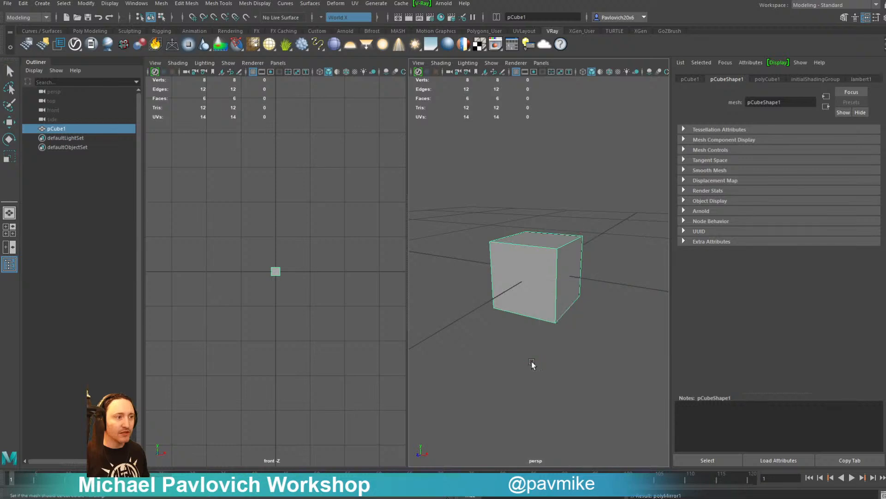
click(602, 208)
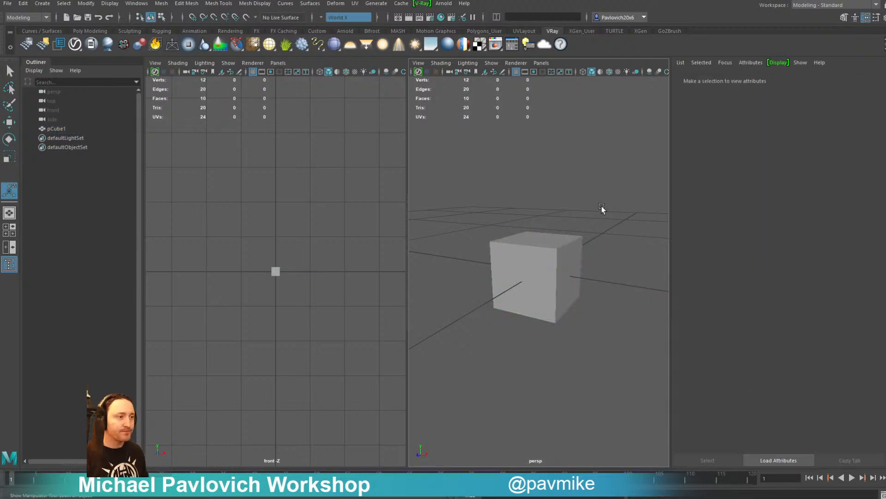
alt+drag(617, 244, 619, 252)
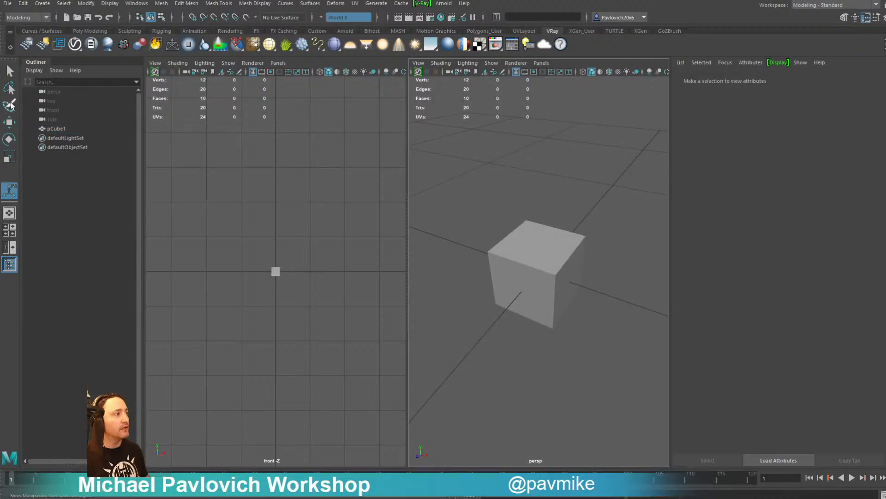
Open the Move tool's settings and expand the symmetry settings to check the World X symmetry
double_click(9, 122)
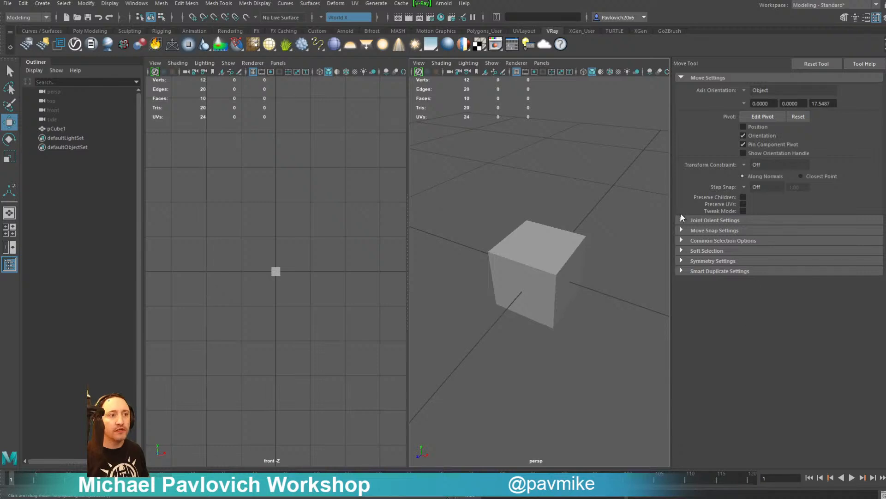
click(685, 261)
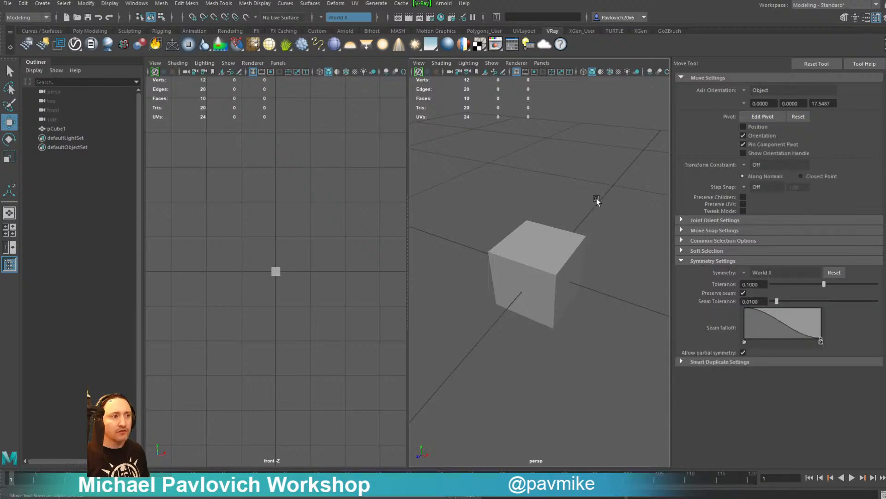
alt+drag(591, 193, 620, 214)
alt+drag(614, 219, 582, 175)
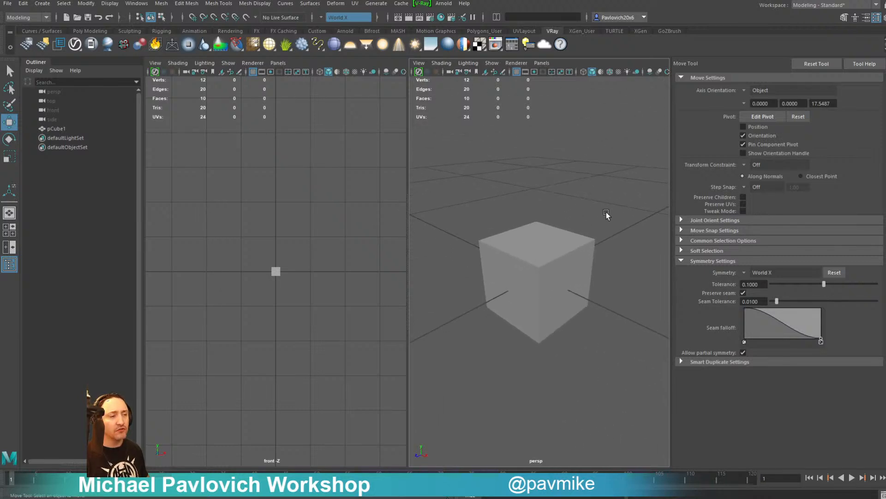
alt+drag(607, 215, 578, 231)
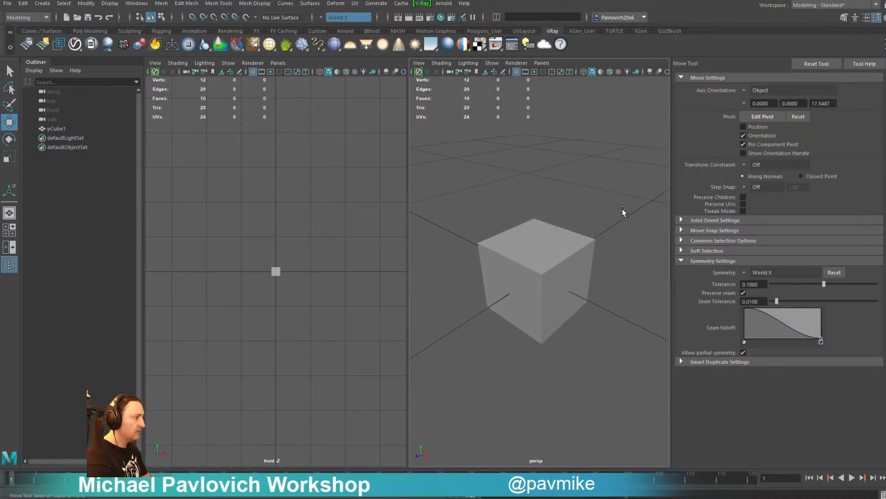
Turn off Use Windows Ink in the Grip Pen mapping of the Wacom Tablet Properties and move that window off the work area
drag(0, 29, 194, 131)
click(180, 227)
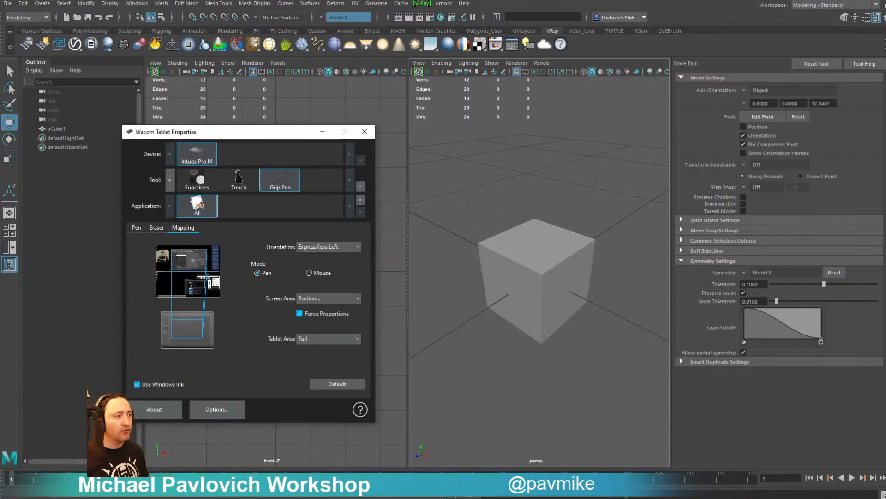
click(153, 385)
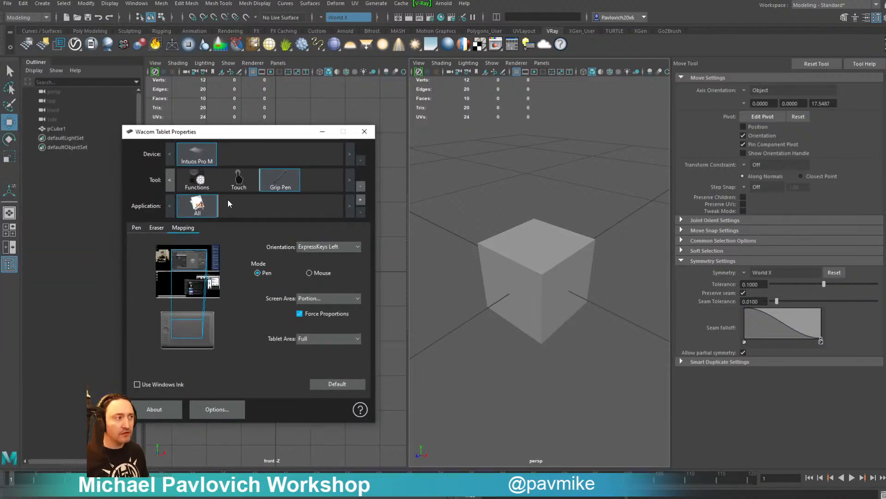
drag(248, 132, 0, 132)
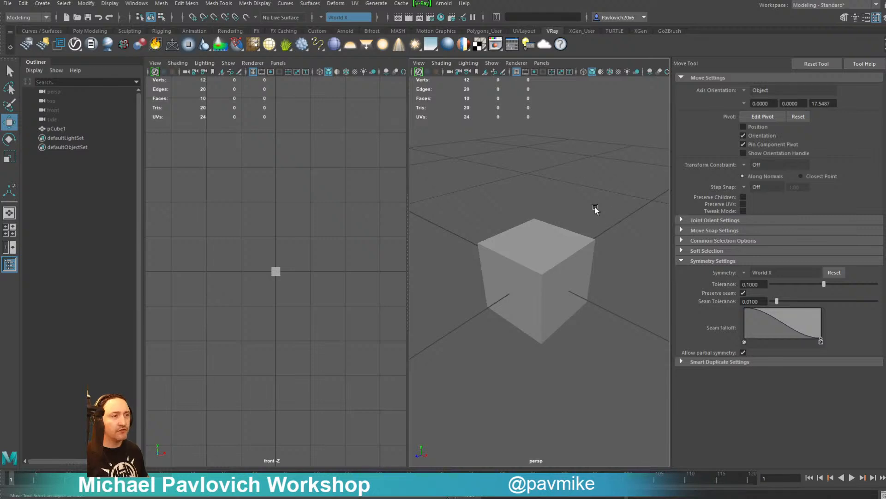
Select the cube's side face and move it outward with World X symmetry, widening both sides, and clear the selection
alt+drag(595, 210, 576, 245)
right_drag(580, 251, 609, 223)
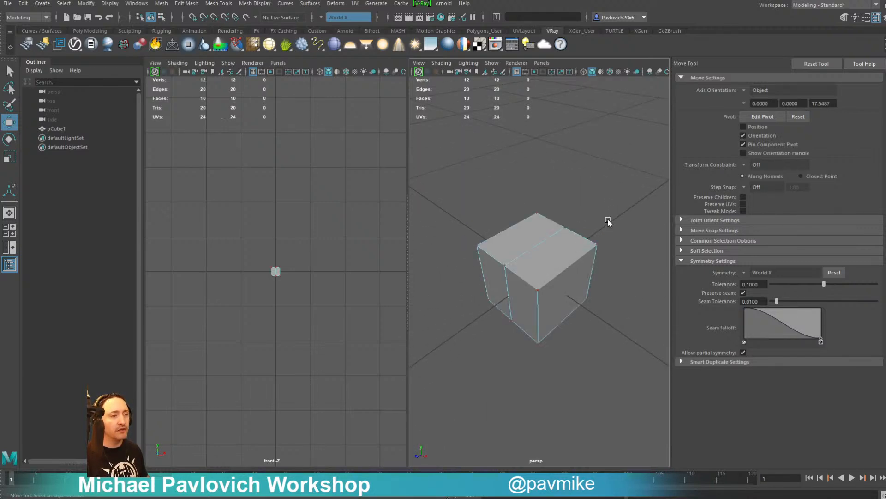
alt+drag(610, 223, 625, 224)
right_drag(571, 259, 570, 293)
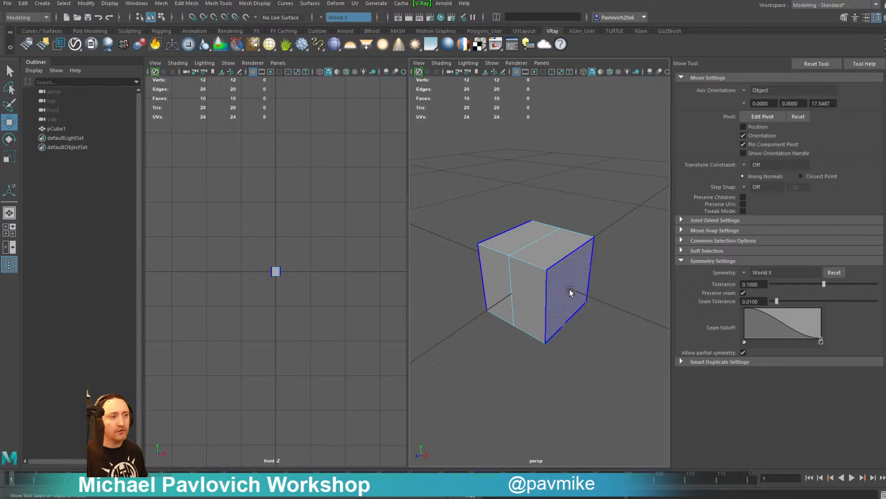
click(570, 292)
alt+drag(628, 206, 608, 220)
drag(575, 280, 590, 294)
alt+drag(589, 238, 596, 220)
key(q)
click(597, 222)
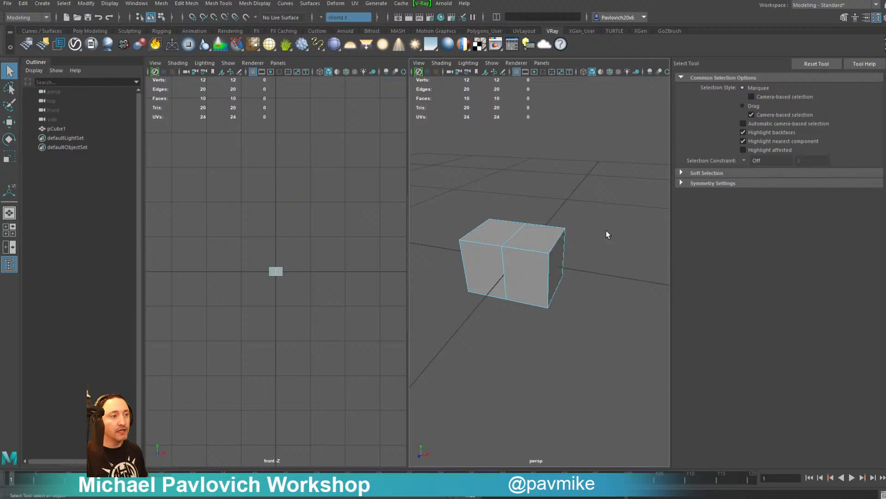
Switch to object mode and select the whole box with the Move tool
right_drag(521, 258, 534, 242)
key(w)
click(534, 242)
alt+drag(623, 228, 612, 238)
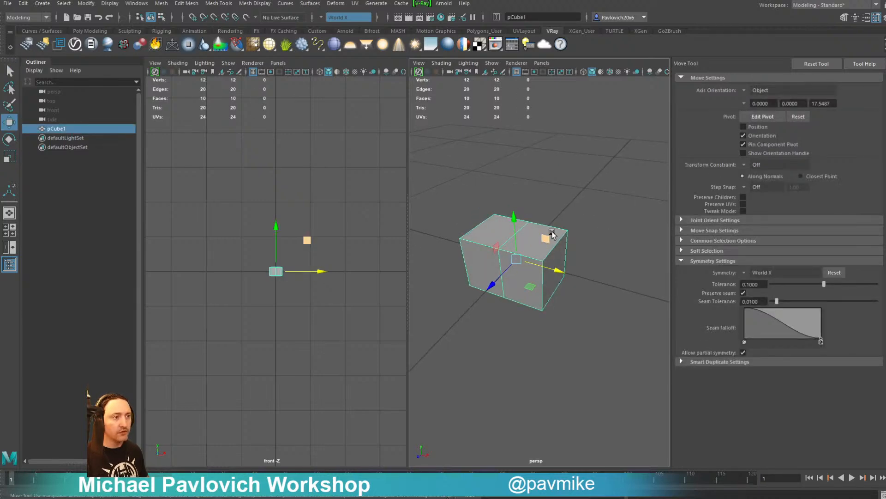
Return to face mode, select the box's side face and move it along X with symmetry
right_drag(547, 230, 536, 252)
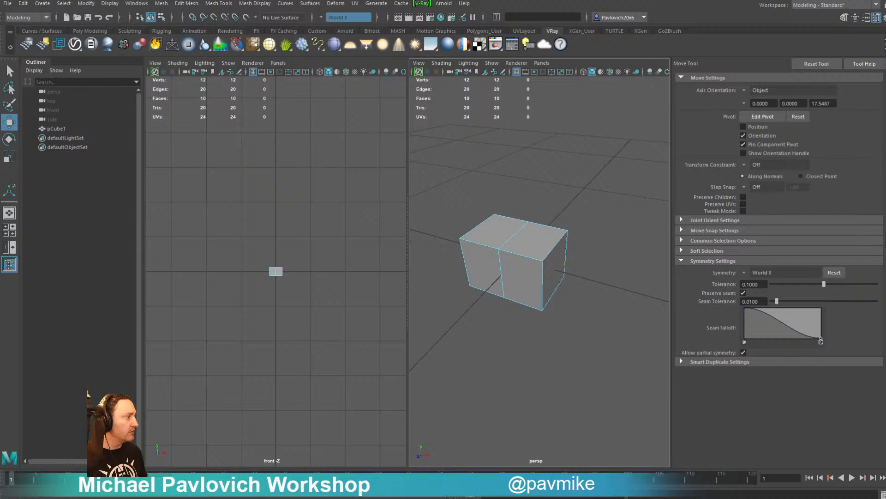
drag(0, 190, 0, 185)
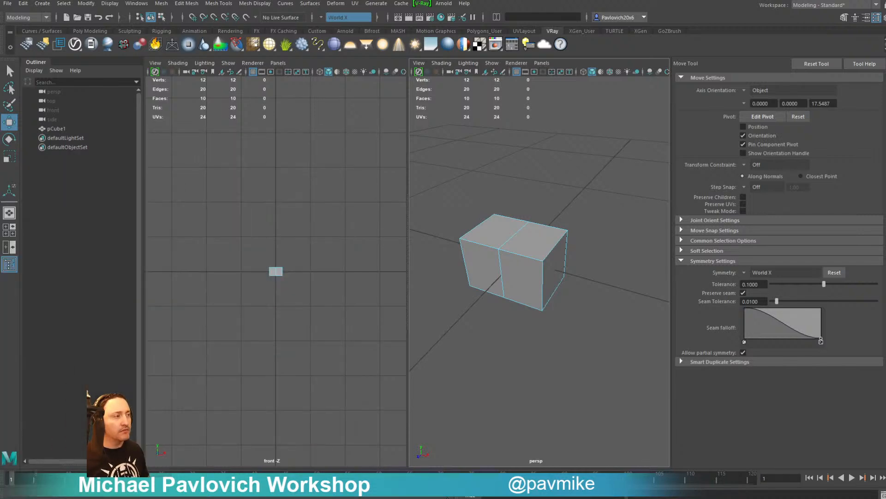
alt+drag(587, 202, 558, 181)
alt+middle_drag(558, 182, 562, 202)
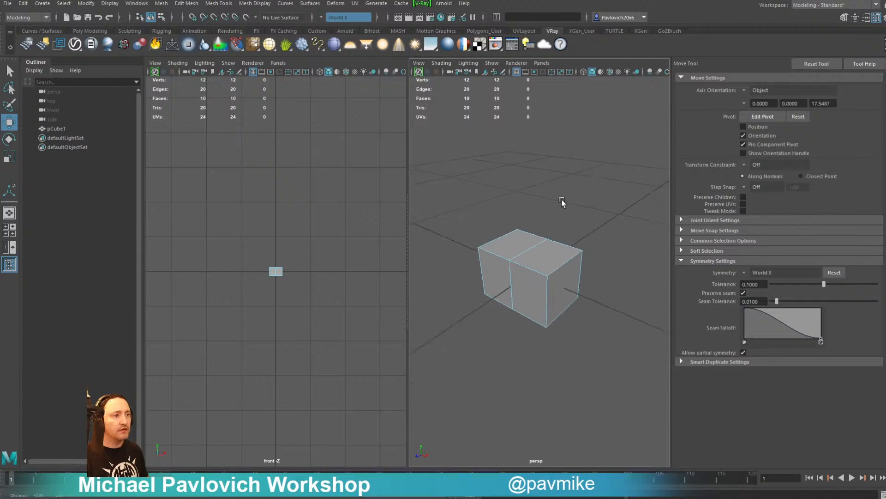
alt+right_drag(562, 202, 619, 240)
alt+drag(619, 240, 595, 180)
click(553, 274)
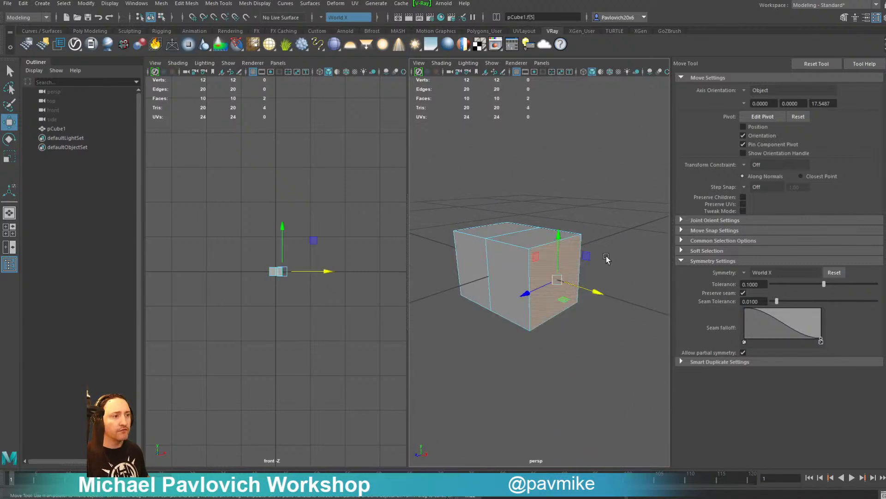
mouse_move(590, 291)
mouse_down()
mouse_move(595, 300)
mouse_move(573, 293)
mouse_move(585, 299)
mouse_up()
mouse_move(604, 237)
alt+mouse_down()
mouse_move(625, 271)
mouse_move(632, 254)
alt+mouse_up()
Select the box's upper front edge in edge mode, split its edge ring, and select the new loop's top edge
right_drag(509, 269, 530, 191)
click(518, 259)
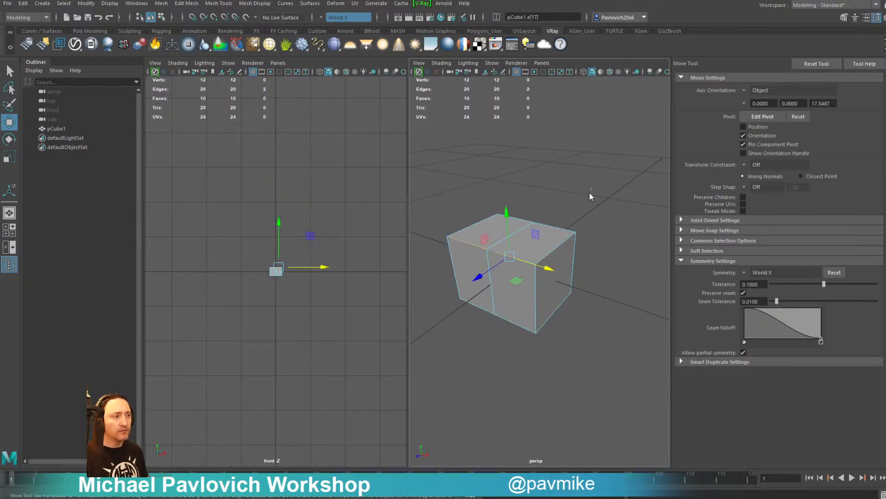
mouse_move(591, 188)
shift+right_down()
mouse_move(586, 200)
mouse_move(556, 167)
mouse_move(568, 218)
mouse_move(592, 188)
shift+right_up()
mouse_move(513, 234)
ctrl+right_down()
mouse_move(517, 252)
mouse_move(538, 198)
ctrl+right_up()
click(519, 259)
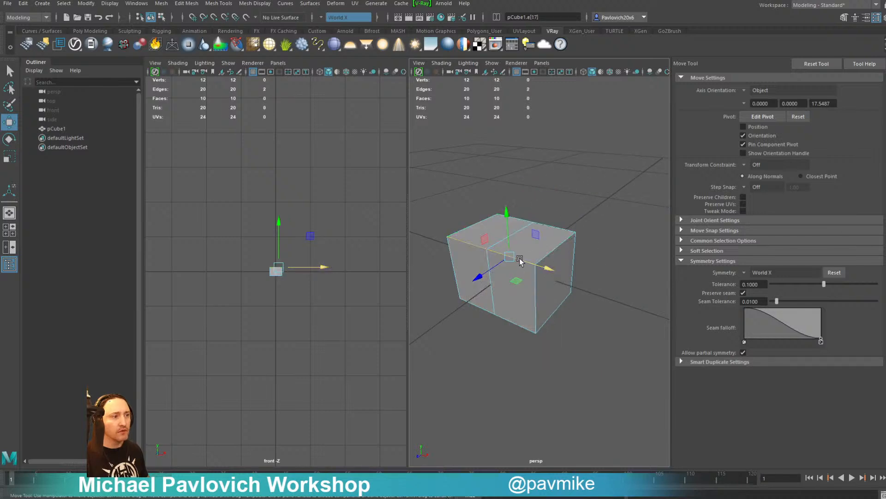
ctrl+right_drag(523, 261, 538, 290)
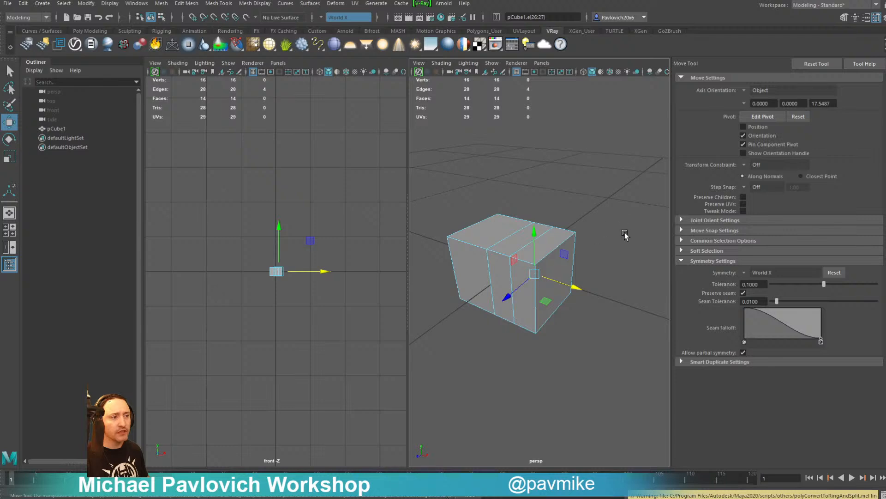
alt+drag(625, 235, 606, 230)
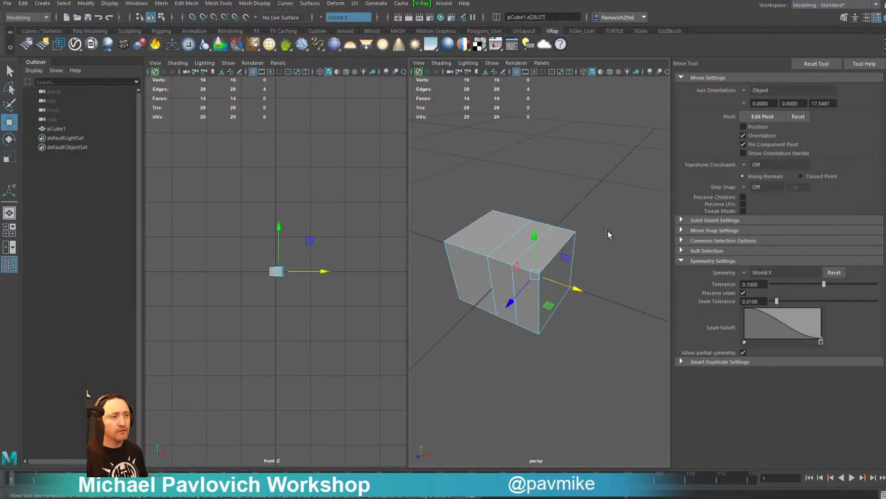
click(529, 248)
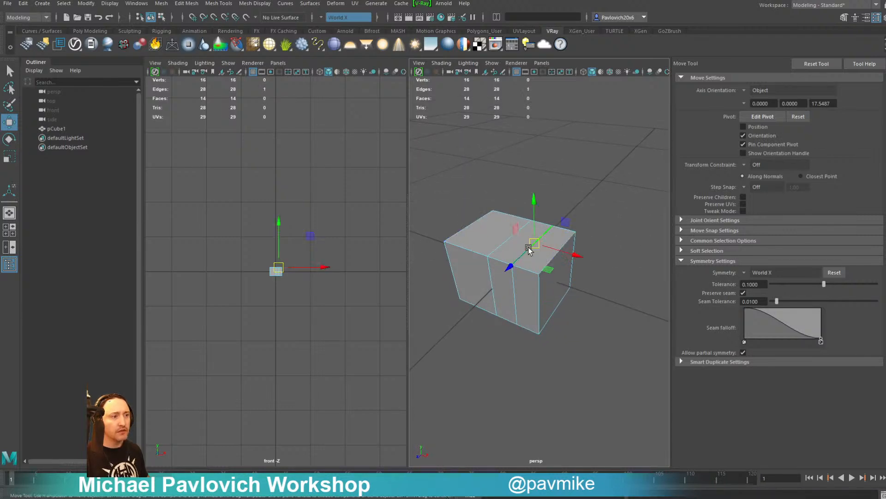
Select the full new edge loop around the box, scale it outward into a raised ridge, and return to object mode
double_click(515, 289)
key(r)
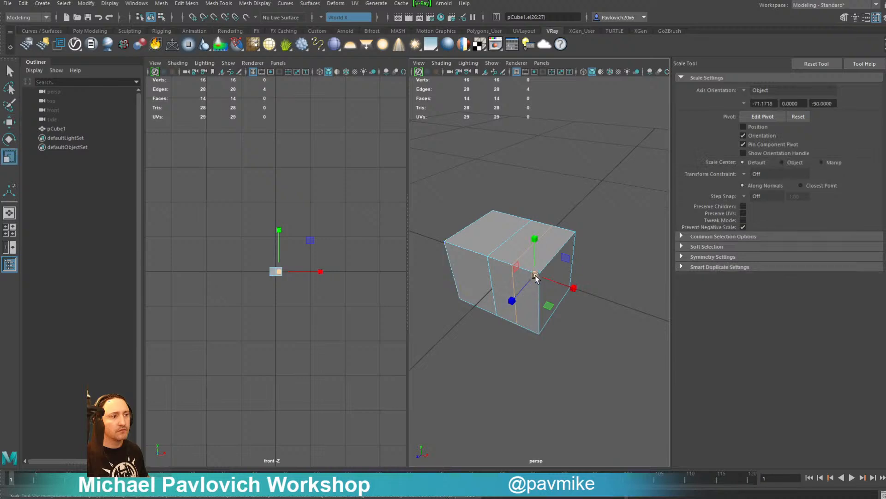
drag(535, 277, 534, 271)
key(q)
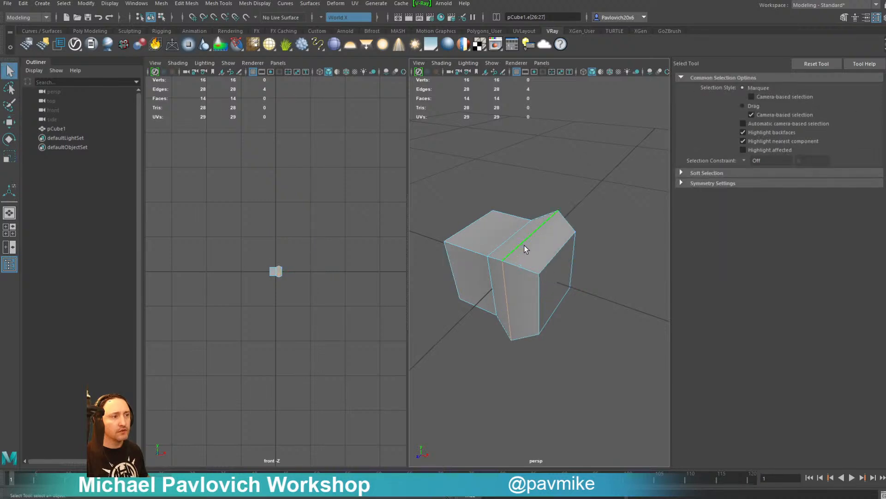
click(608, 230)
alt+drag(607, 254, 566, 244)
right_drag(565, 244, 592, 227)
alt+drag(591, 226, 586, 213)
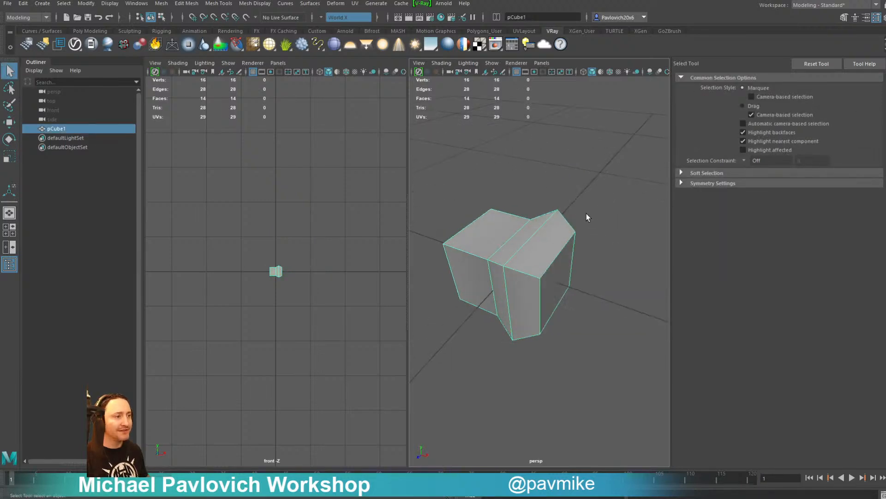
In edge mode, reselect the raised edge loop and bevel it with a fraction of 0.2
right_drag(540, 259, 541, 201)
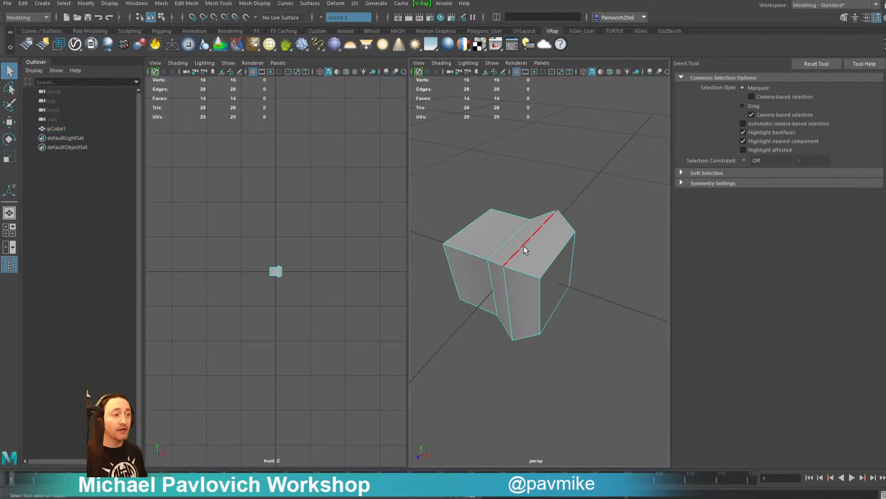
double_click(524, 250)
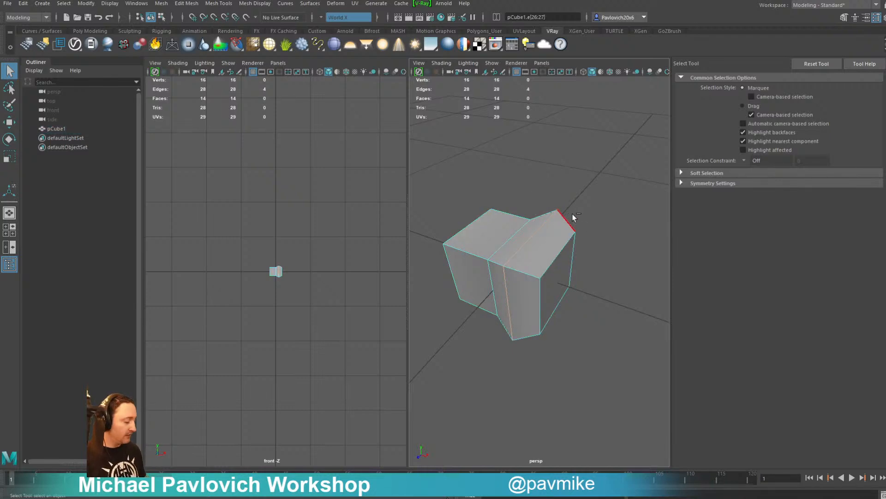
key(ctrl+b)
drag(618, 274, 627, 270)
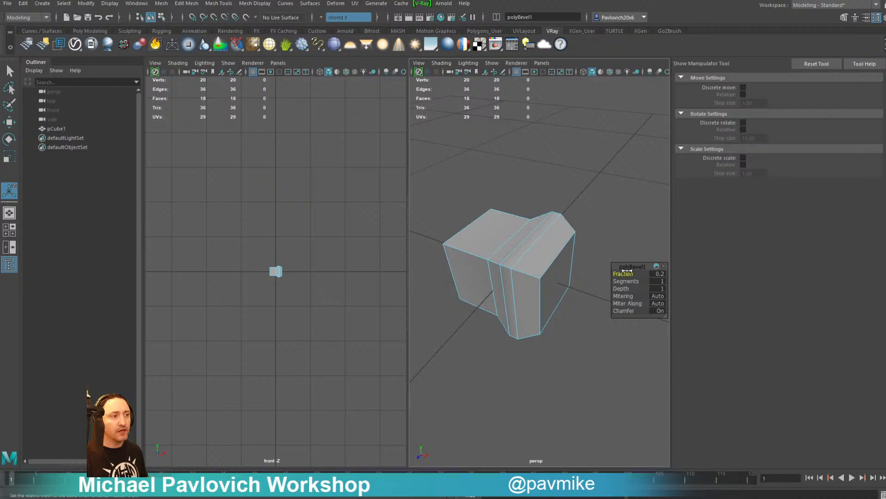
alt+drag(618, 238, 513, 250)
key(q)
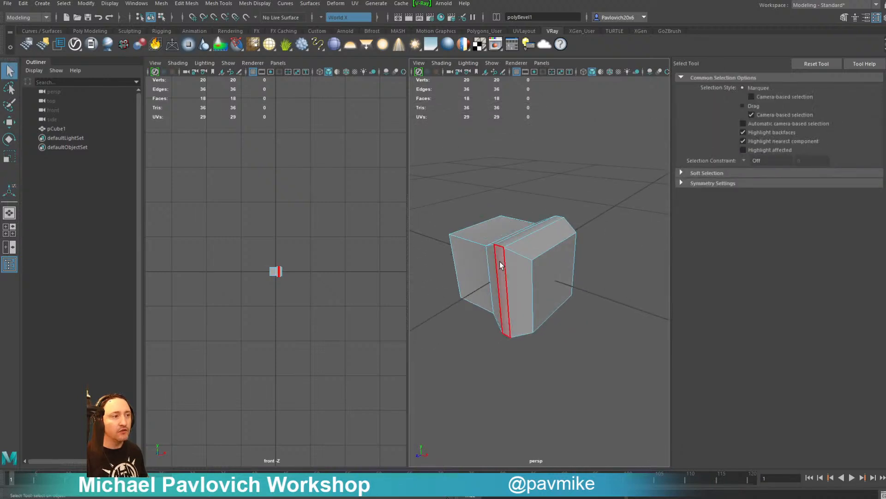
Select the bevelled face ring around the box, extrude it outward as a raised band, and clear the selection
click(502, 265)
alt+drag(589, 231, 594, 230)
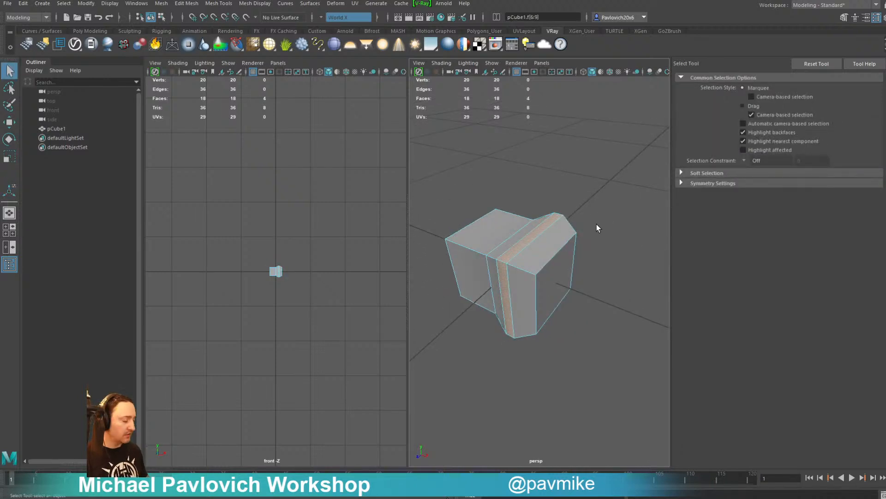
key(ctrl+e)
drag(483, 314, 468, 339)
key(q)
click(613, 226)
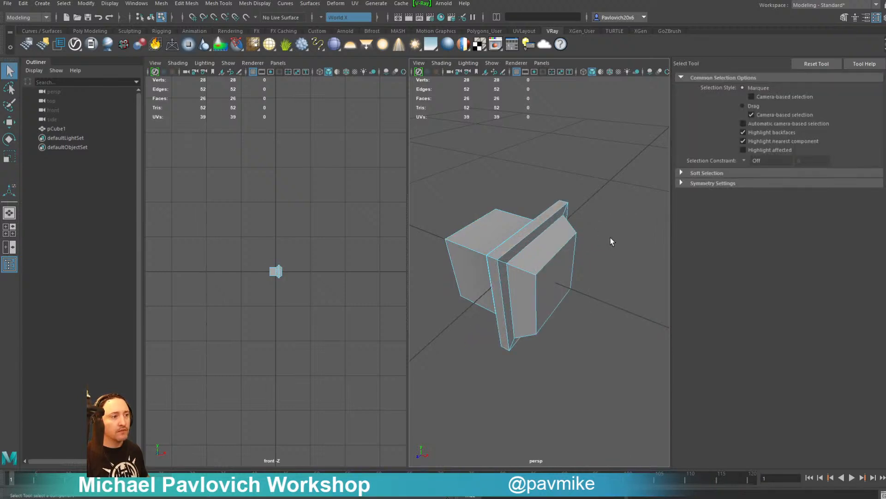
Select the box as an object and inspect the extruded band from all around
alt+drag(611, 241, 580, 216)
click(536, 252)
alt+drag(536, 252, 618, 242)
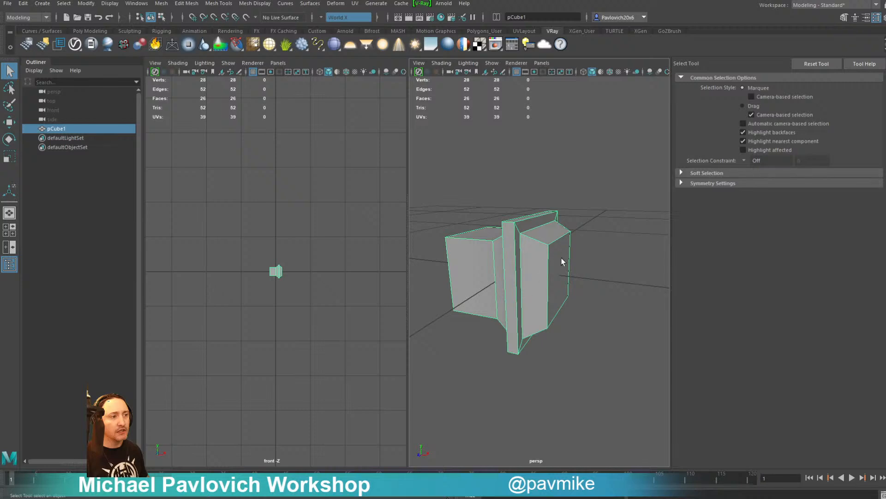
alt+drag(560, 250, 554, 200)
key(f)
alt+drag(596, 257, 651, 250)
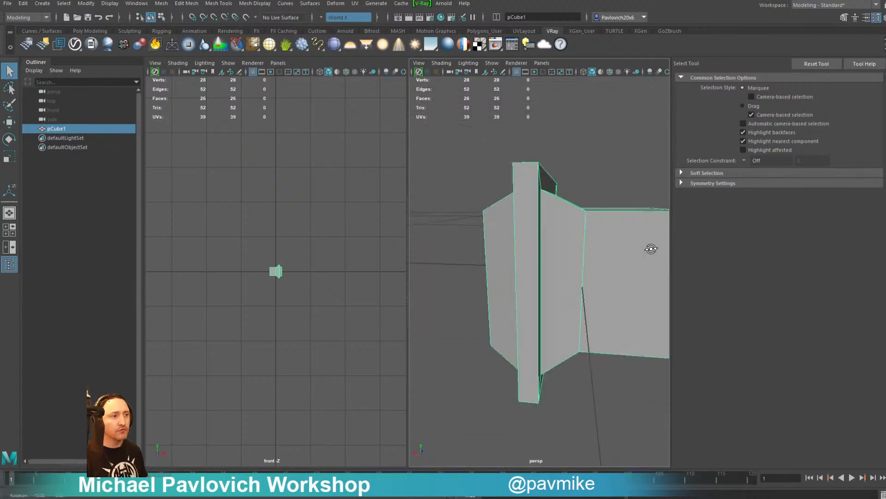
alt+right_drag(651, 249, 475, 204)
alt+drag(475, 203, 568, 240)
alt+right_drag(568, 240, 655, 300)
alt+drag(656, 300, 550, 311)
alt+right_drag(550, 310, 536, 267)
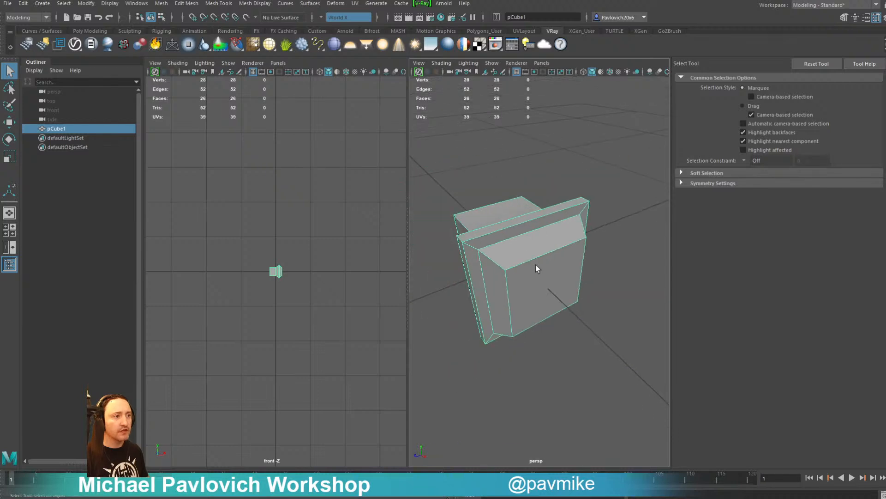
alt+drag(536, 267, 561, 245)
alt+right_drag(561, 244, 578, 263)
alt+drag(578, 263, 543, 272)
alt+right_drag(544, 272, 533, 277)
alt+drag(533, 277, 526, 286)
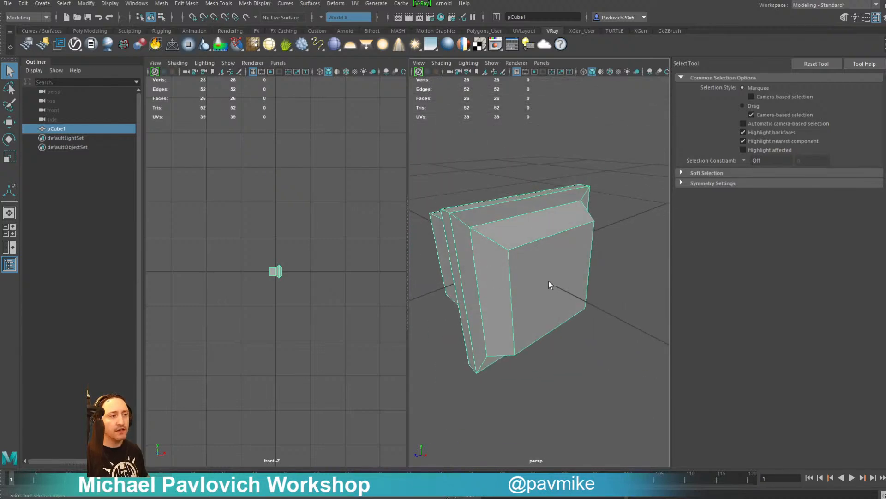
Switch to face mode and paint-select the box's end face together with the sloping faces around it
right_drag(529, 219, 521, 285)
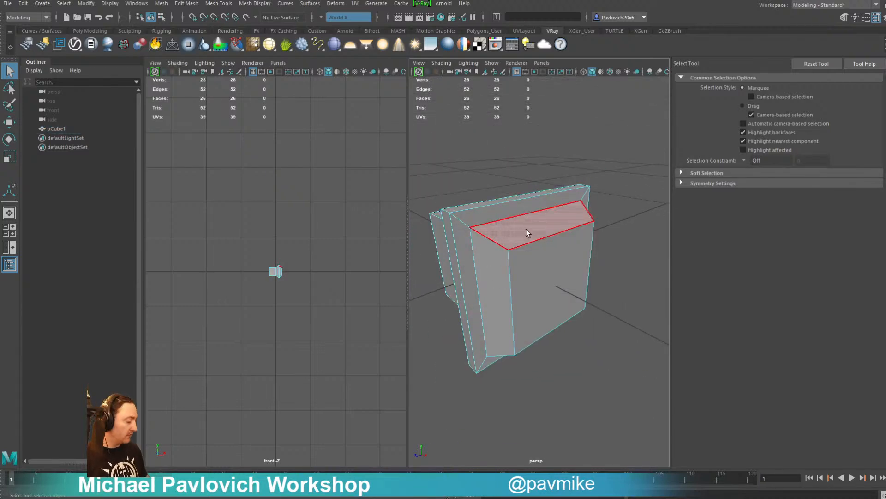
key(Tab)
drag(546, 242, 502, 277)
mouse_move(592, 223)
alt+mouse_down()
mouse_move(575, 205)
mouse_move(576, 216)
alt+mouse_up()
key(Tab)
drag(579, 290, 567, 327)
alt+drag(562, 231, 614, 193)
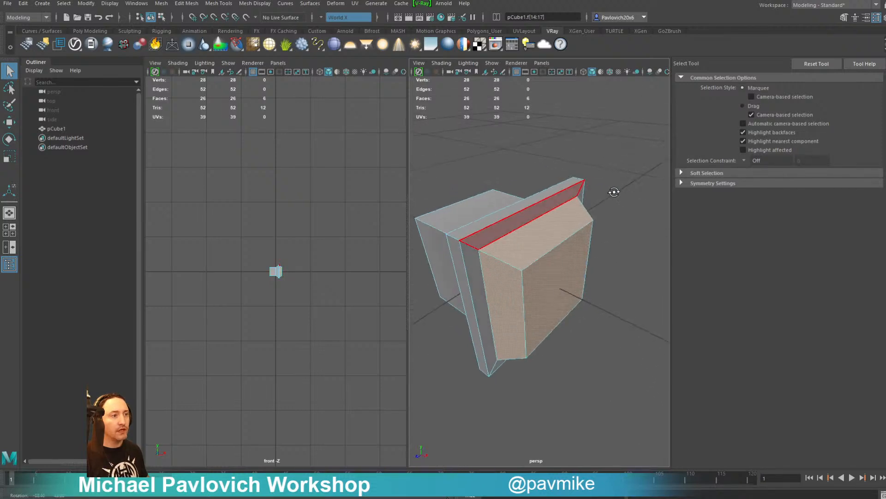
alt+right_drag(614, 192, 526, 180)
alt+drag(526, 180, 554, 189)
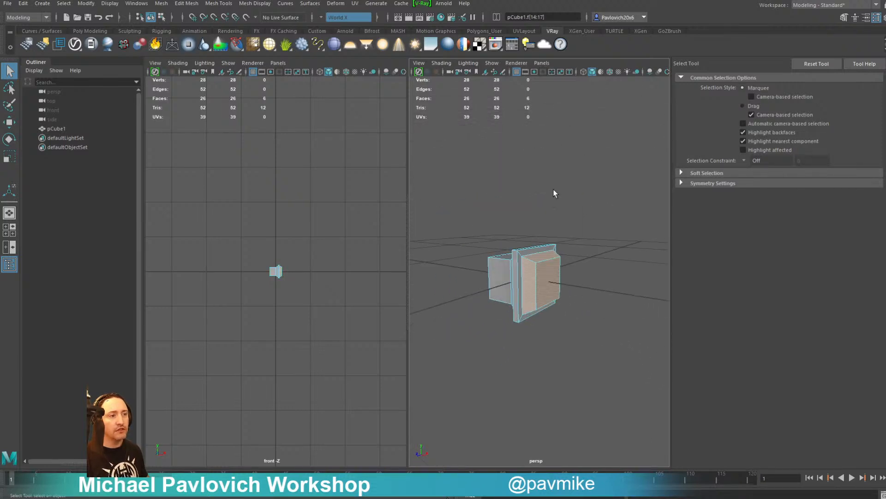
Switch to ZBrush and hide the animation timeline above the Star Destroyer canvas
click(885, 1)
click(409, 202)
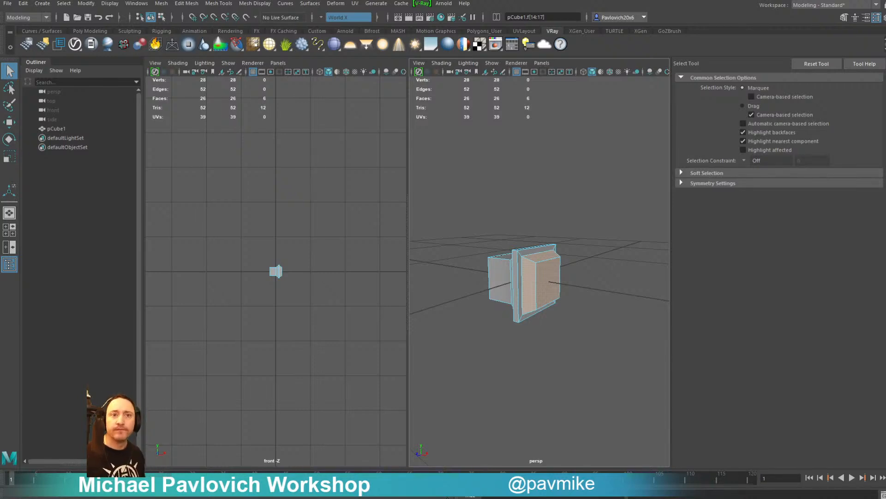
key(alt+Tab)
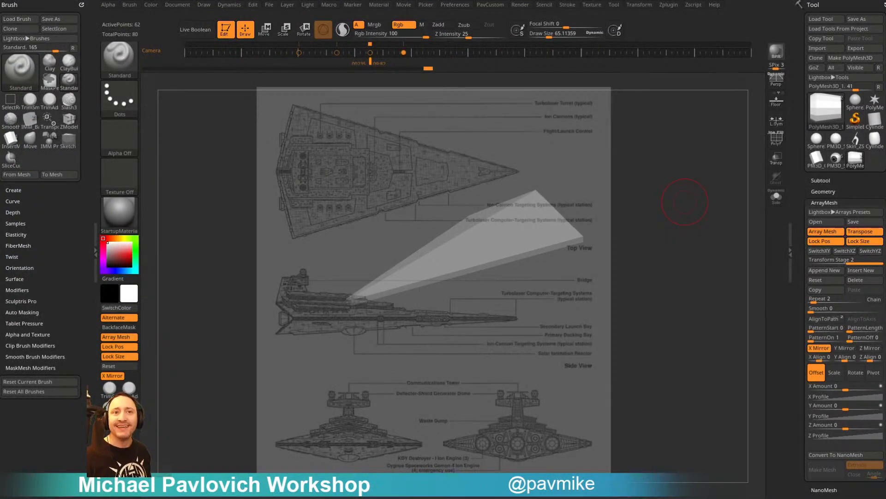
drag(685, 202, 648, 152)
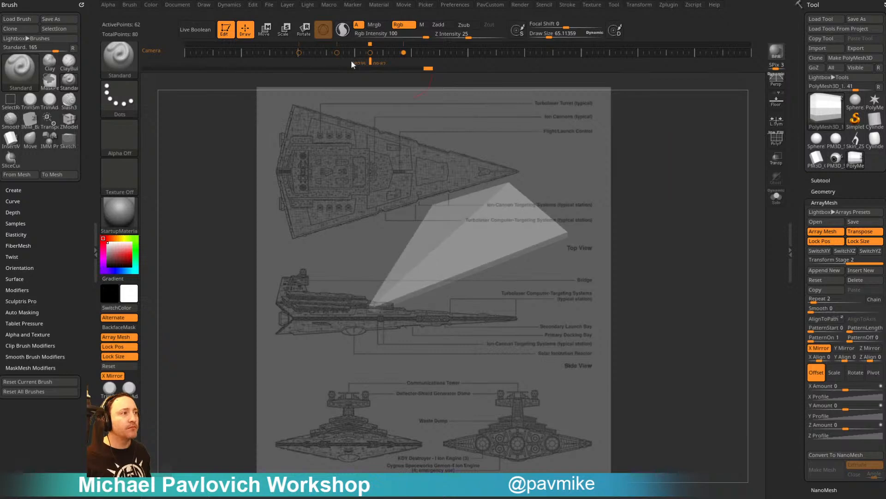
click(403, 5)
click(422, 171)
drag(684, 175, 700, 119)
Step through the stored camera views over the Star Destroyer blueprint, ending on the top view
key(Left)
key(Right)
key(Right)
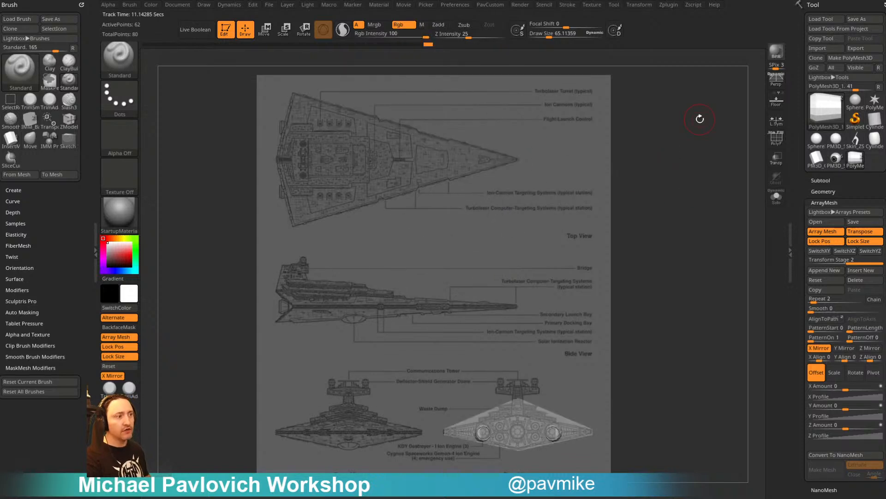
key(Left)
key(Left)
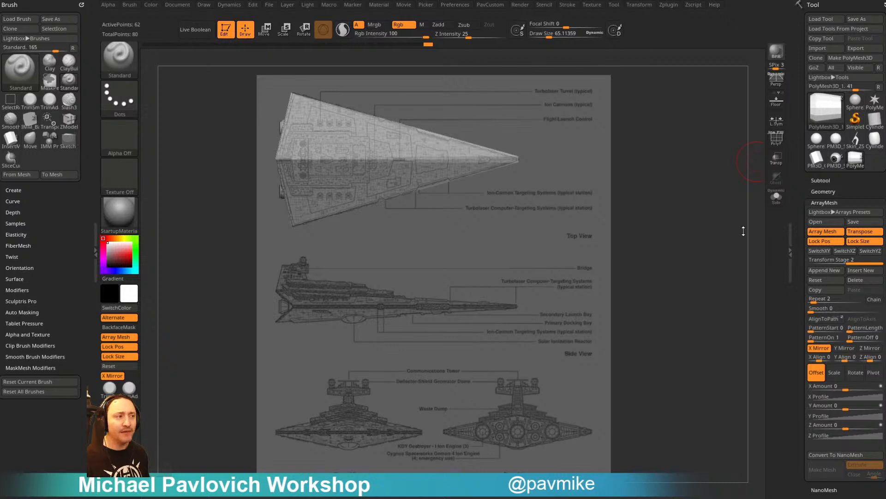
drag(674, 231, 663, 184)
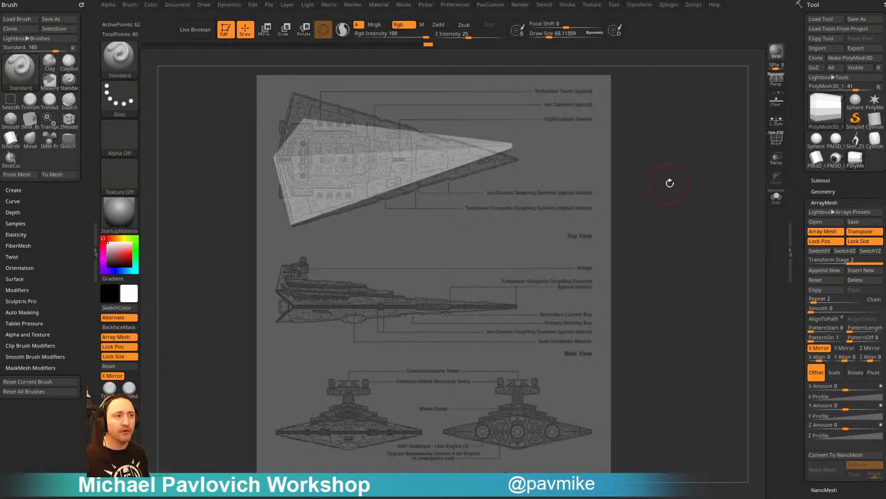
key(s)
mouse_move(670, 184)
mouse_down()
mouse_move(733, 184)
mouse_move(668, 184)
mouse_up()
key(s)
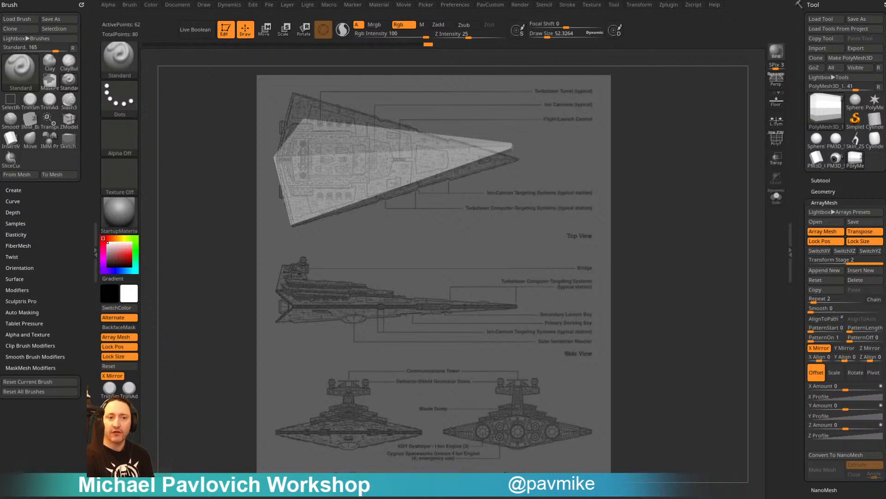
drag(681, 208, 700, 232)
Toggle the polyframe and Solo displays on and off for the hull mesh
click(777, 137)
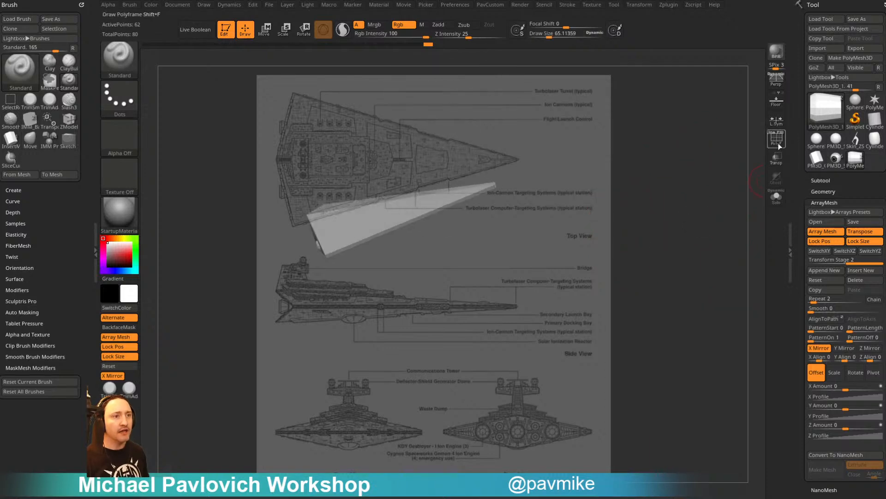
click(776, 196)
click(777, 196)
click(777, 137)
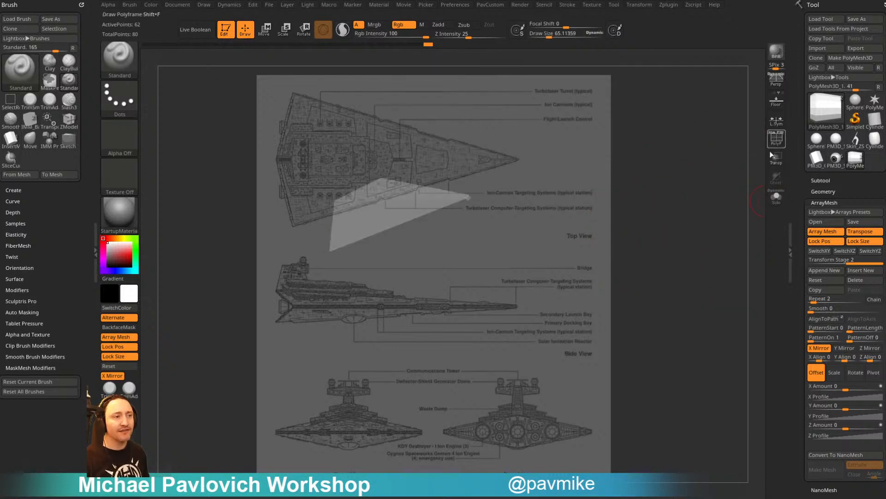
Make the PolyMesh3D_2 hull subtool active, turn on its polyframe display, and hide the reference image
alt+click(395, 224)
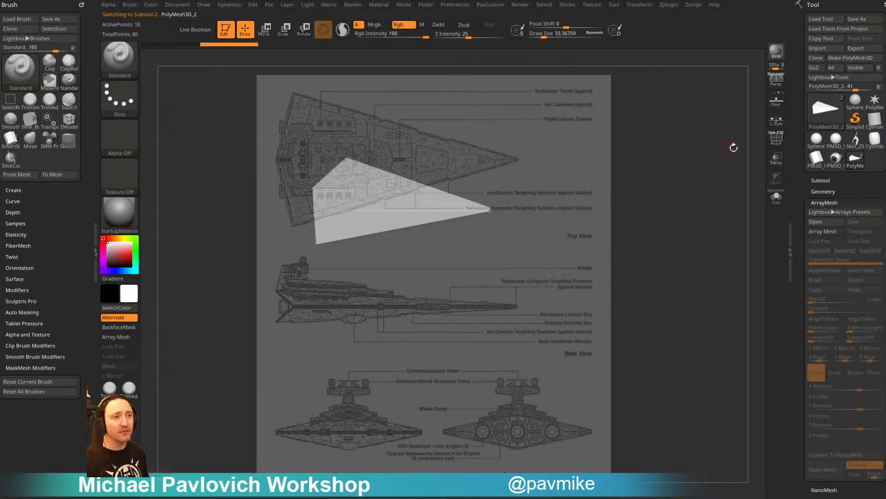
click(776, 138)
drag(738, 162, 723, 169)
key(shift+z)
drag(672, 185, 698, 238)
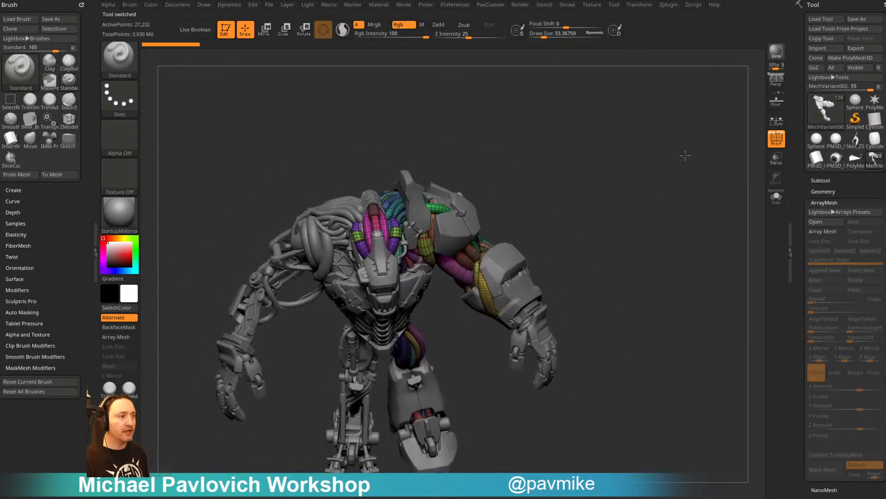
Zoom in on the mech's torso from the side and make the narrow abdominal subtool active
drag(686, 155, 677, 248)
mouse_move(677, 248)
alt+mouse_down()
mouse_move(683, 210)
mouse_move(692, 223)
alt+mouse_up()
mouse_move(693, 223)
mouse_down()
mouse_move(671, 231)
mouse_move(683, 231)
mouse_move(681, 215)
mouse_move(660, 213)
mouse_move(582, 221)
mouse_move(652, 200)
mouse_move(609, 202)
mouse_move(669, 190)
mouse_move(583, 174)
mouse_up()
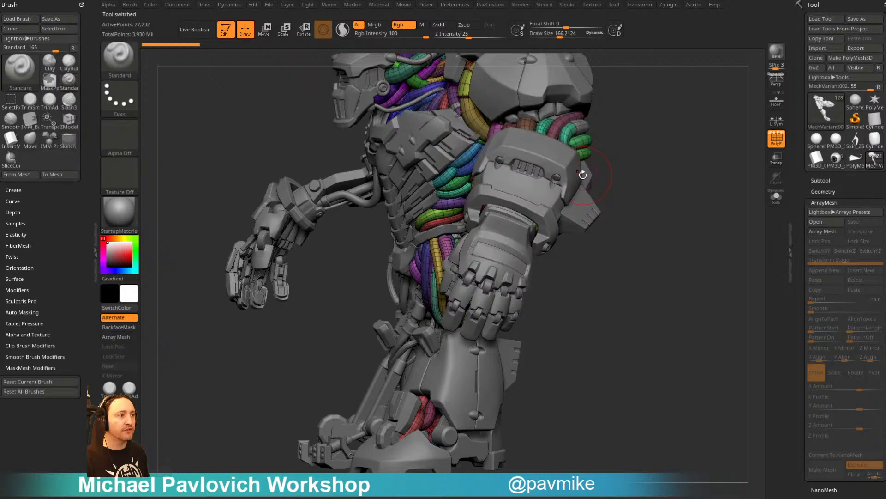
key(s)
alt+click(396, 212)
mouse_move(665, 115)
alt+mouse_down()
mouse_move(683, 152)
mouse_move(682, 178)
alt+mouse_up()
Adjust the draw size and pull the abdominal piece upward with the Move brush
key(s)
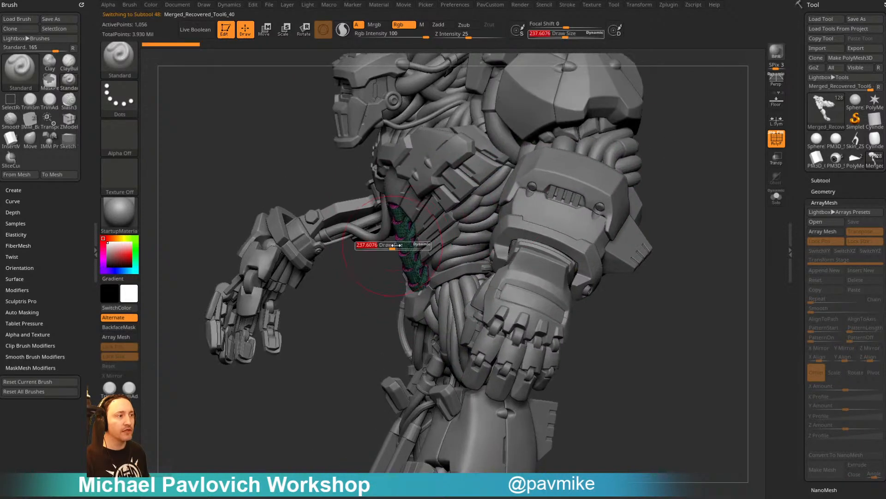
key(b)
key(m)
key(v)
mouse_move(412, 275)
mouse_down()
mouse_move(437, 258)
mouse_move(411, 208)
mouse_up()
Select other torso subtools on the mech, switch back to the Standard brush, and turn off the polyframe display
alt+click(439, 199)
mouse_move(698, 153)
mouse_down()
mouse_move(623, 146)
mouse_move(702, 184)
mouse_up()
key(b)
key(s)
key(t)
alt+click(442, 190)
mouse_move(646, 163)
mouse_down()
mouse_move(659, 166)
mouse_move(593, 156)
mouse_move(584, 164)
mouse_move(589, 186)
mouse_move(573, 181)
mouse_move(635, 195)
mouse_move(697, 139)
mouse_move(663, 123)
mouse_move(649, 137)
mouse_move(673, 117)
mouse_move(663, 162)
mouse_move(703, 164)
mouse_move(438, 354)
mouse_up()
key(shift+f)
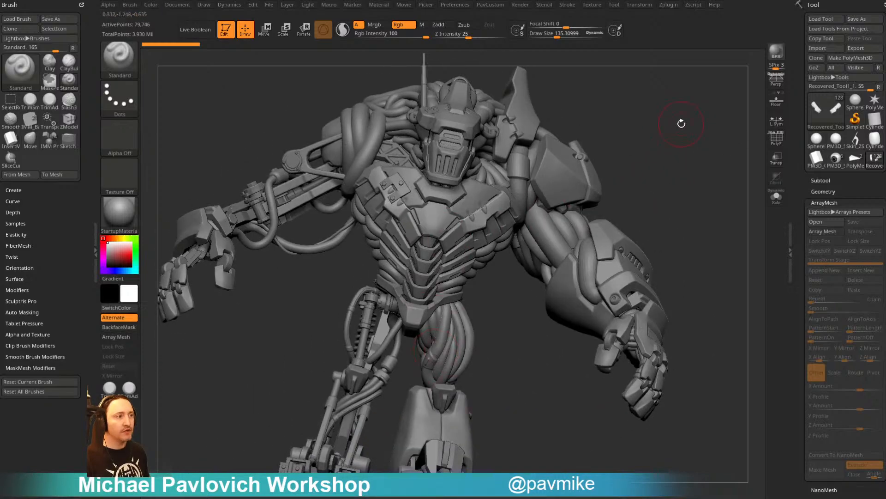
Delete all of the mech's subtools, accepting the non-undoable operation with the Always OK option
mouse_move(682, 124)
mouse_down()
mouse_move(705, 160)
mouse_move(720, 153)
mouse_move(696, 129)
mouse_move(623, 154)
mouse_move(655, 133)
mouse_move(684, 152)
mouse_move(666, 162)
mouse_move(697, 164)
mouse_move(701, 232)
mouse_move(672, 164)
mouse_move(687, 165)
mouse_move(651, 171)
mouse_move(696, 121)
mouse_move(687, 143)
mouse_move(715, 118)
mouse_up()
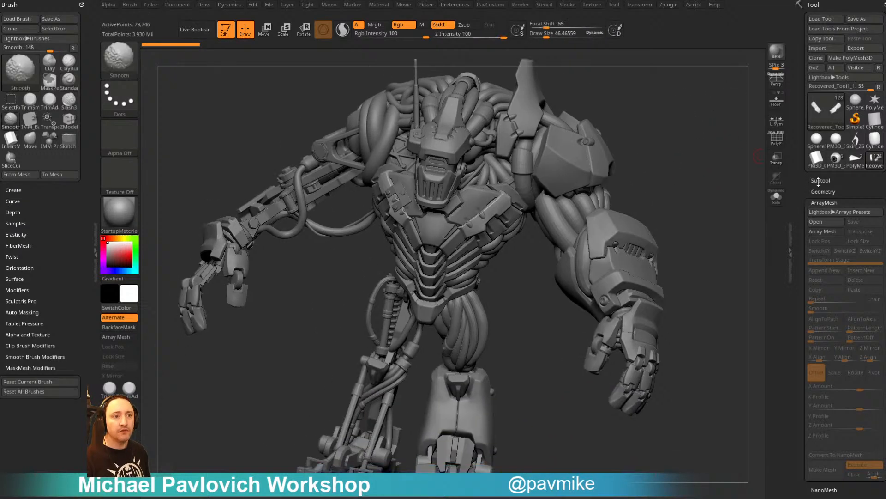
click(821, 180)
drag(738, 202, 679, 159)
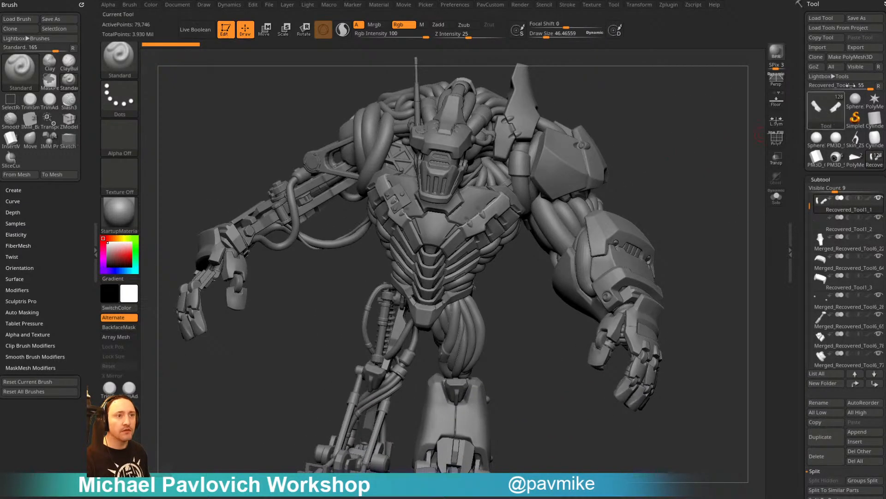
scroll(831, 364, down, 1)
click(856, 436)
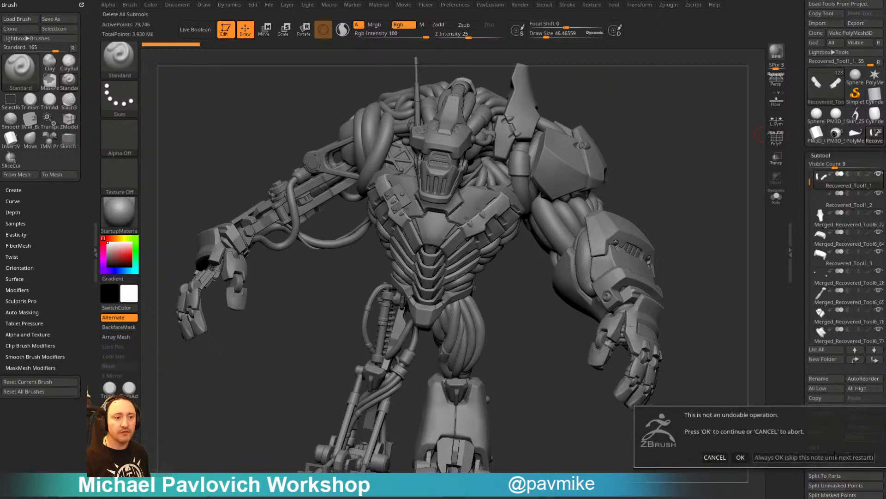
click(785, 457)
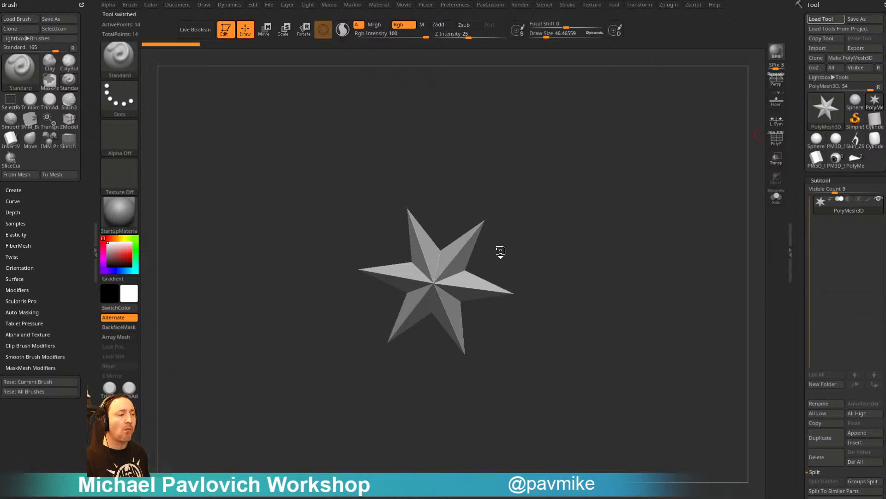
Isolate the MechRefine001 cable subtool by hiding the mech's other subtools
drag(698, 191, 734, 201)
click(879, 199)
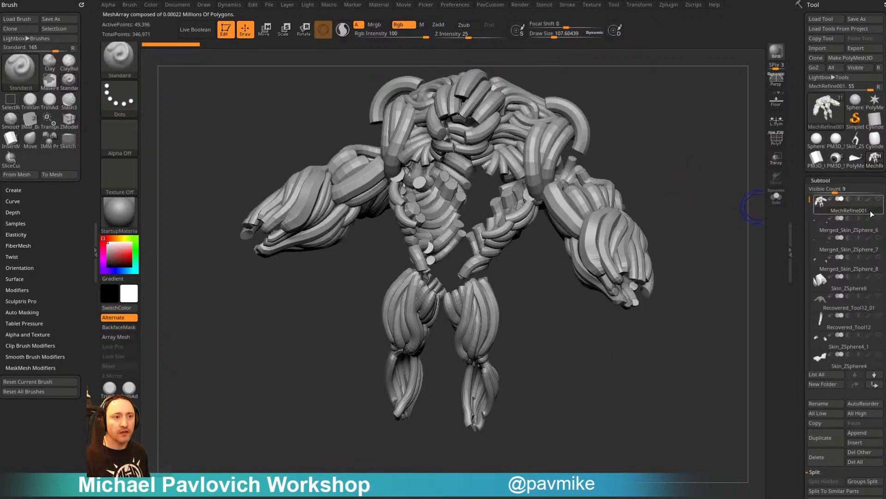
Select the Merged_Skin_ZSphere_6 subtool and make all of the mech's hidden subtools visible again
drag(716, 245, 757, 251)
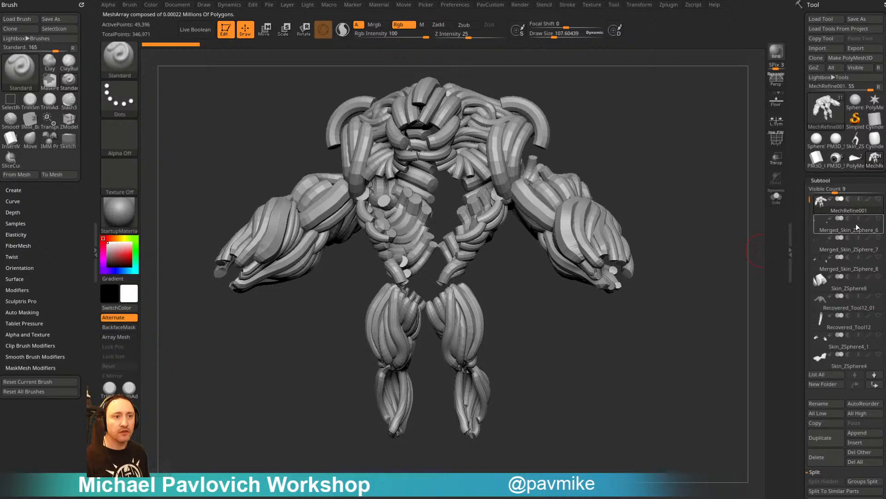
click(857, 227)
shift+click(879, 238)
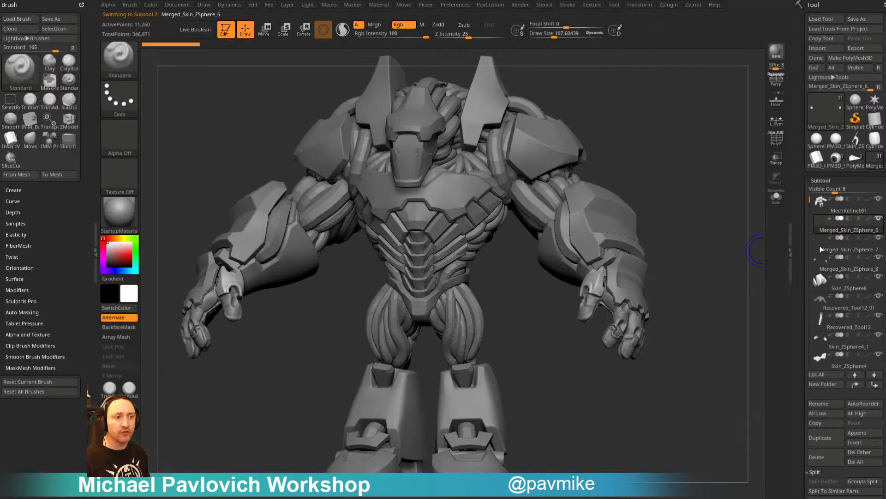
drag(732, 266, 698, 287)
mouse_move(809, 201)
mouse_down()
mouse_move(806, 341)
mouse_move(801, 213)
mouse_up()
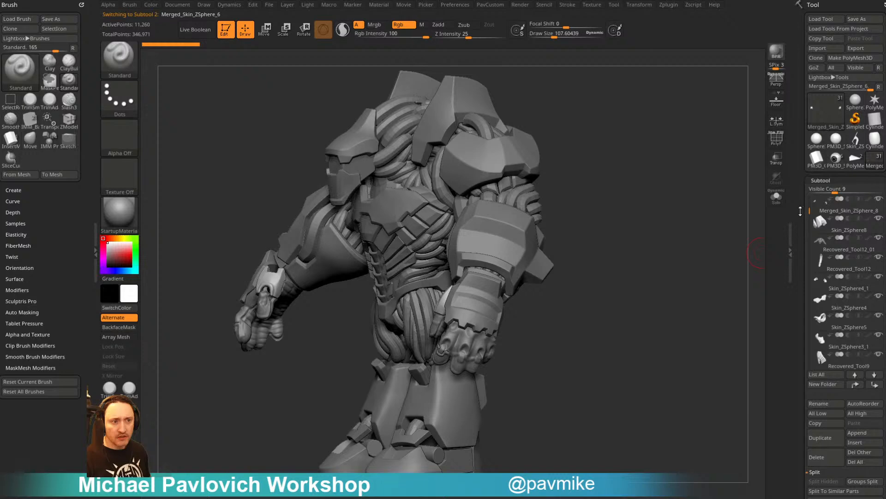
Select the Recovered_Tool12_01 torso subtool and view the mech from the back and side
click(834, 253)
click(728, 224)
drag(684, 238, 688, 259)
click(776, 197)
drag(718, 217, 632, 217)
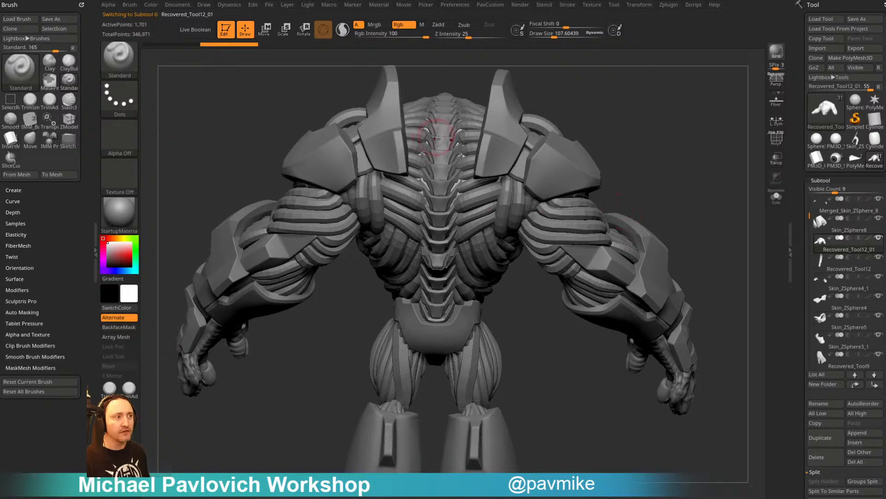
right_drag(501, 111, 460, 146)
mouse_move(647, 169)
mouse_down()
mouse_move(721, 159)
mouse_move(646, 154)
mouse_move(650, 177)
mouse_move(566, 176)
mouse_up()
Return from the Move brush to the Standard brush and reduce the draw size to about 121
key(b)
key(m)
key(v)
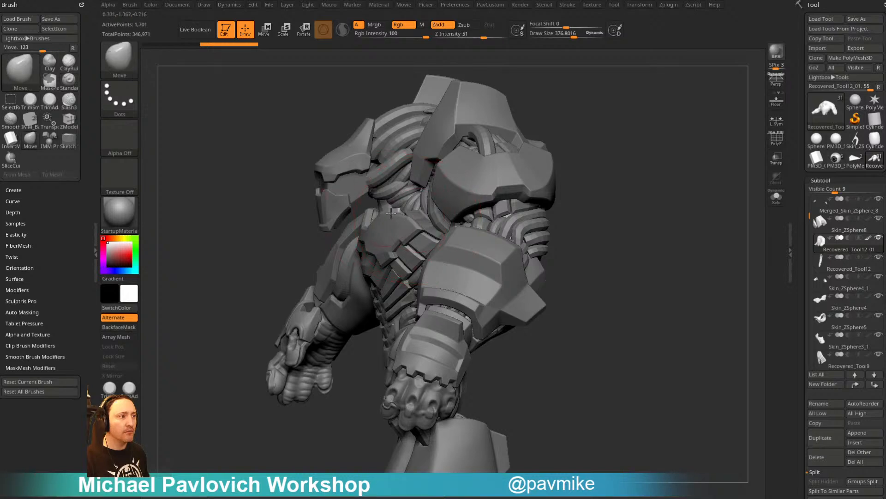
key(b)
key(s)
key(t)
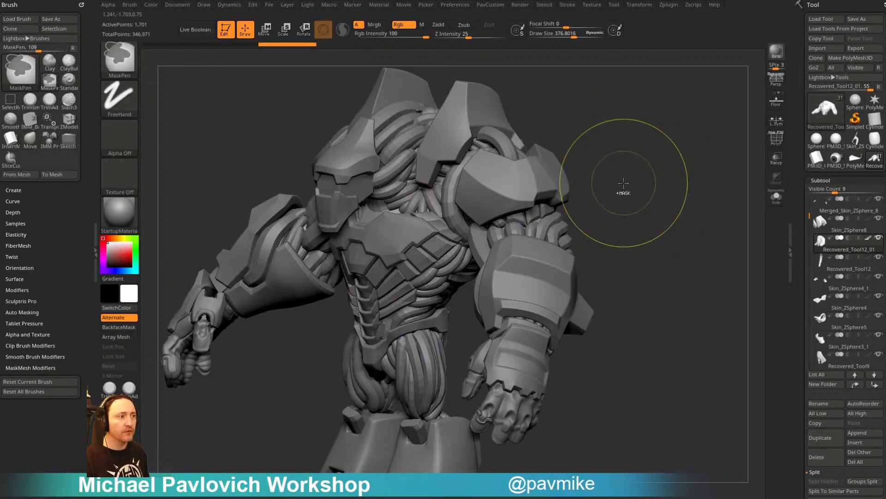
key(s)
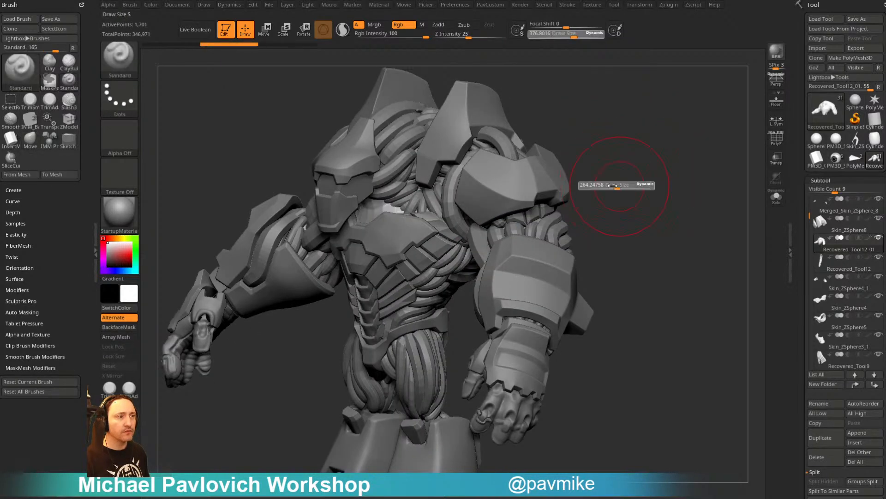
Check the torso subtool's polyframe, and leave the subtool isolated in Solo mode with the polyframe display off
key(shift+f)
drag(691, 192, 684, 203)
key(alt+s)
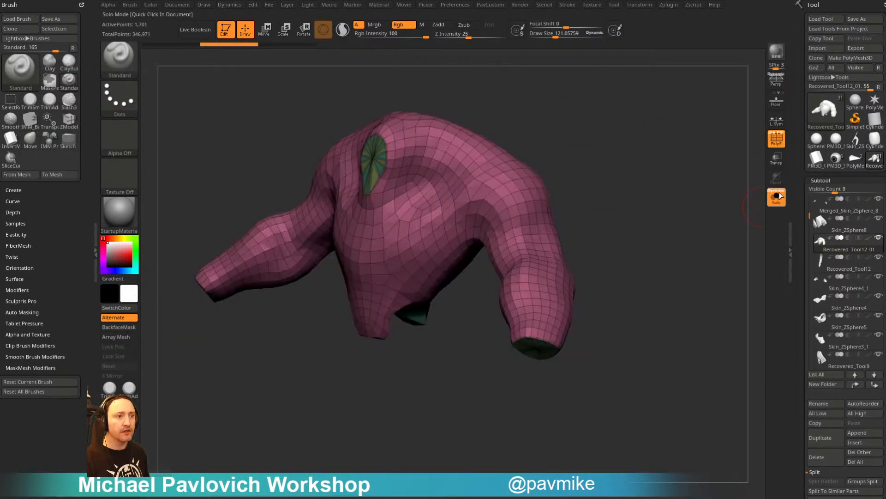
key(alt+s)
key(ctrl+shift+t)
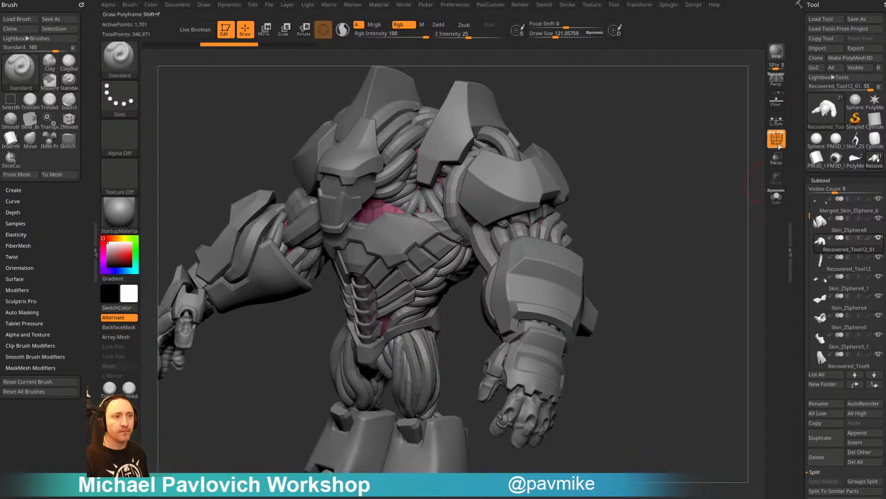
click(776, 137)
key(alt+s)
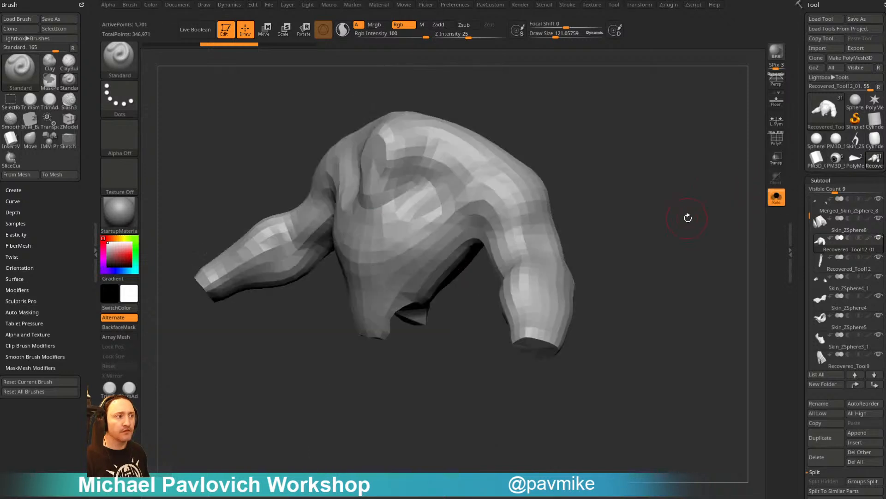
Convert the isolated torso to a DynaMesh at resolution 128, smooth it briefly, and remesh it
key(ctrl+shift+t)
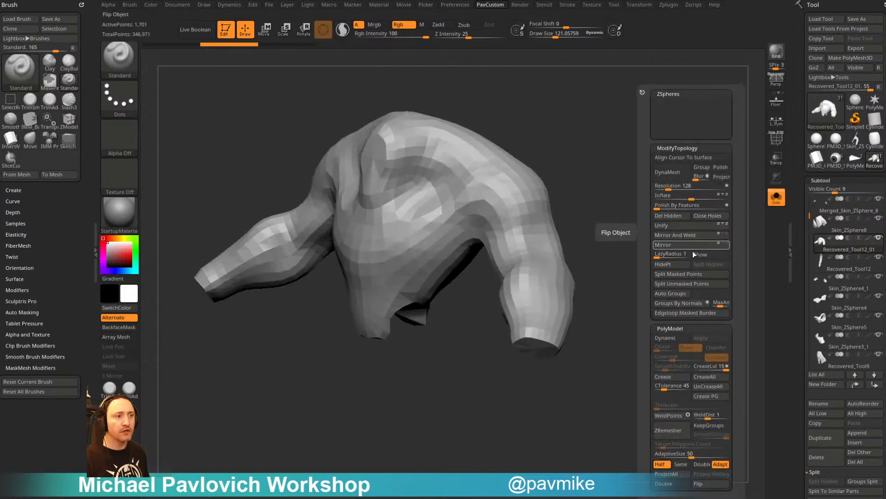
click(675, 177)
drag(638, 203, 673, 204)
key(ctrl+shift+t)
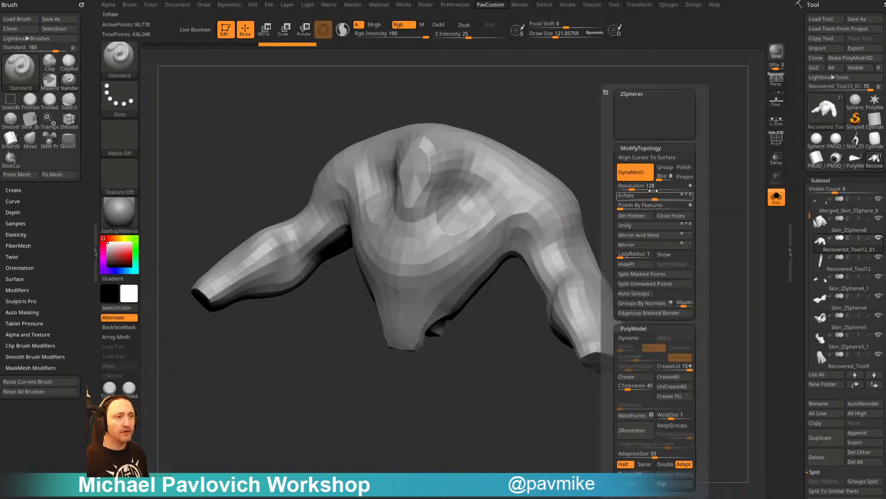
shift+drag(544, 215, 534, 220)
mouse_move(663, 201)
ctrl+mouse_down()
mouse_move(688, 212)
mouse_move(683, 185)
ctrl+mouse_up()
Enlarge the draw size to about 285 and smooth the faceted surfaces of the torso, shoulders and arms
key(s)
click(490, 220)
mouse_move(485, 221)
shift+mouse_down()
mouse_move(474, 202)
mouse_move(556, 210)
mouse_move(573, 305)
shift+mouse_up()
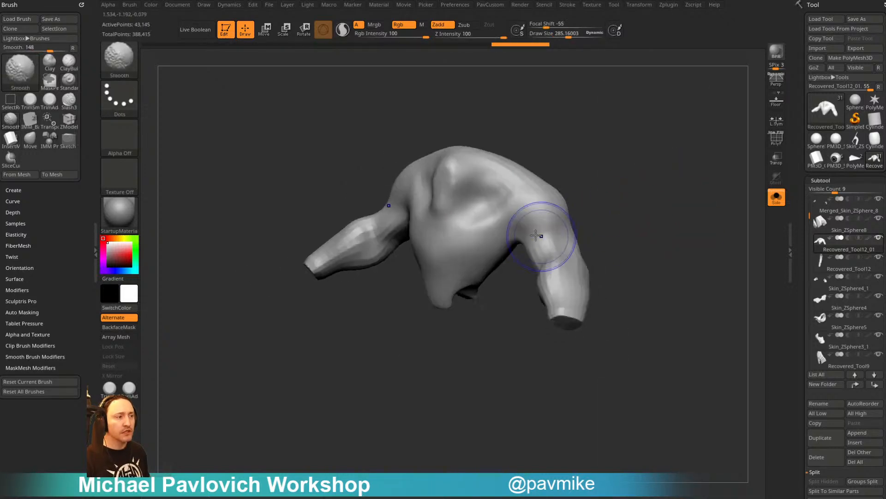
shift+drag(538, 235, 564, 310)
mouse_move(614, 228)
mouse_down()
mouse_move(536, 247)
mouse_move(447, 361)
mouse_move(485, 326)
mouse_up()
drag(610, 196, 683, 190)
mouse_move(522, 227)
shift+mouse_down()
mouse_move(550, 277)
mouse_move(470, 347)
mouse_move(586, 217)
shift+mouse_up()
drag(692, 196, 646, 204)
mouse_move(522, 178)
shift+mouse_down()
mouse_move(477, 190)
mouse_move(471, 221)
shift+mouse_up()
drag(655, 199, 614, 204)
shift+drag(471, 207, 471, 226)
mouse_move(601, 199)
mouse_down()
mouse_move(667, 202)
mouse_move(605, 213)
mouse_up()
shift+drag(577, 240, 606, 321)
mouse_move(621, 224)
mouse_down()
mouse_move(647, 218)
mouse_move(609, 222)
mouse_up()
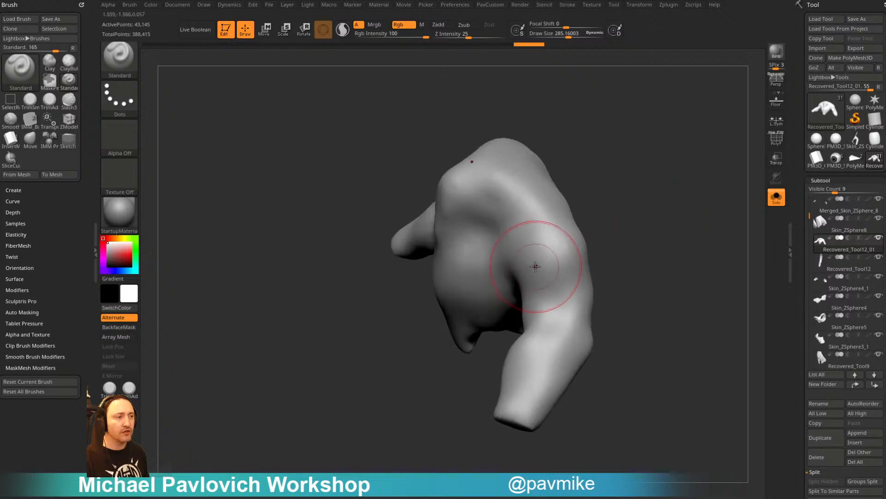
shift+drag(537, 265, 541, 273)
drag(680, 254, 739, 244)
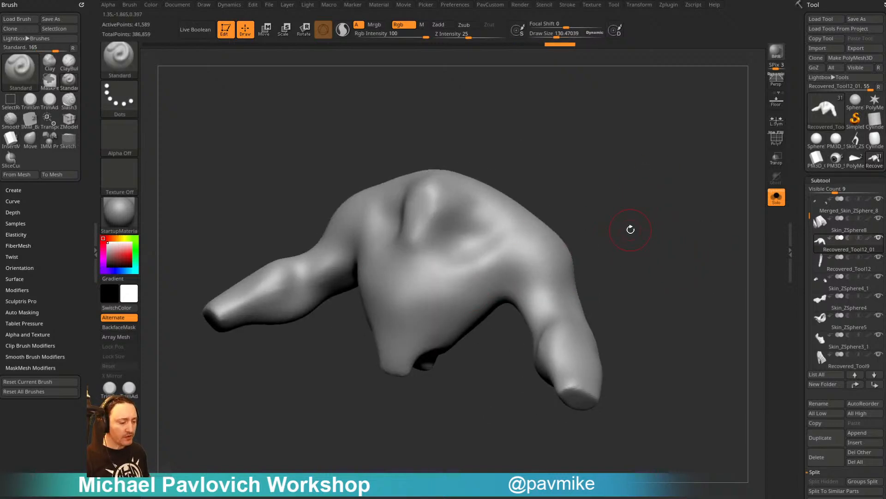
key(comma)
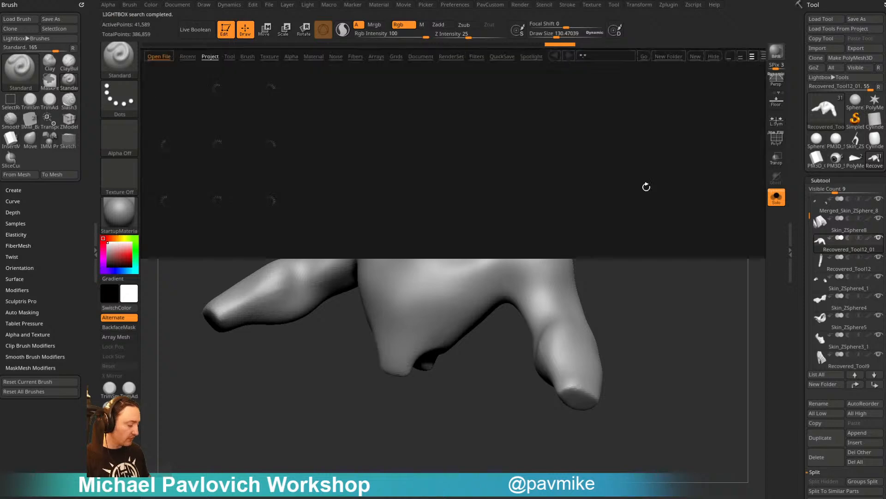
key(comma)
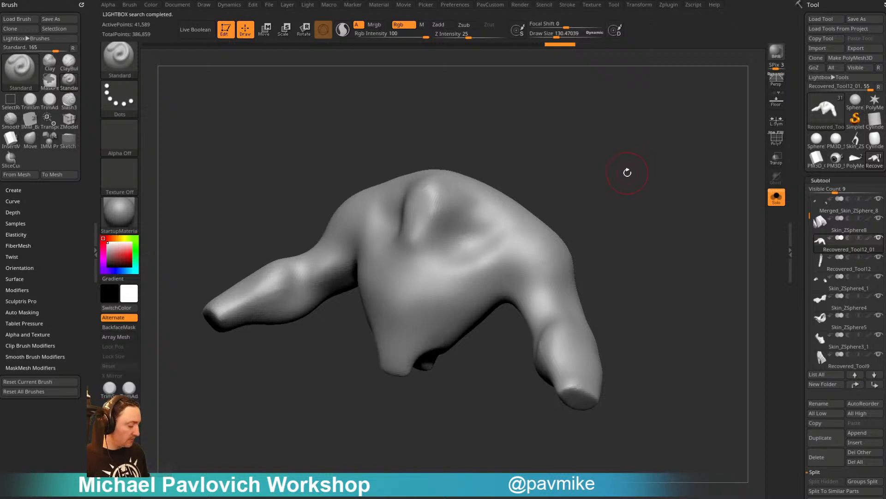
mouse_move(627, 173)
mouse_down()
mouse_move(644, 174)
mouse_move(628, 202)
mouse_move(605, 196)
mouse_move(699, 199)
mouse_move(663, 238)
mouse_move(645, 214)
mouse_up()
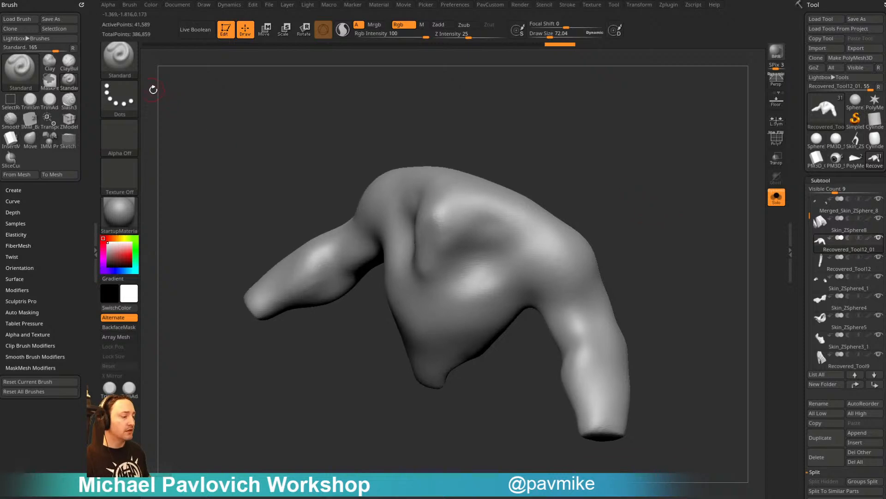
click(130, 64)
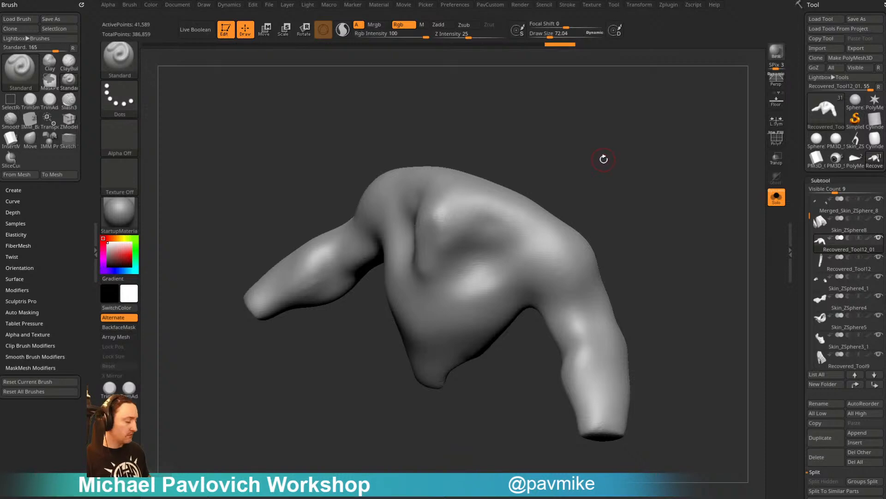
key(space)
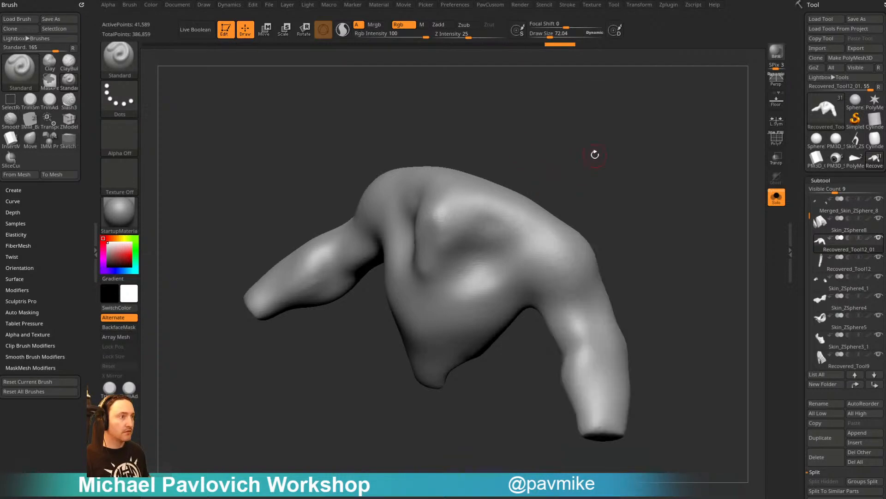
QuickSave the project and close ZBrush without saving the startup hotkeys file
mouse_move(590, 157)
mouse_down()
mouse_move(600, 162)
mouse_move(603, 147)
mouse_up()
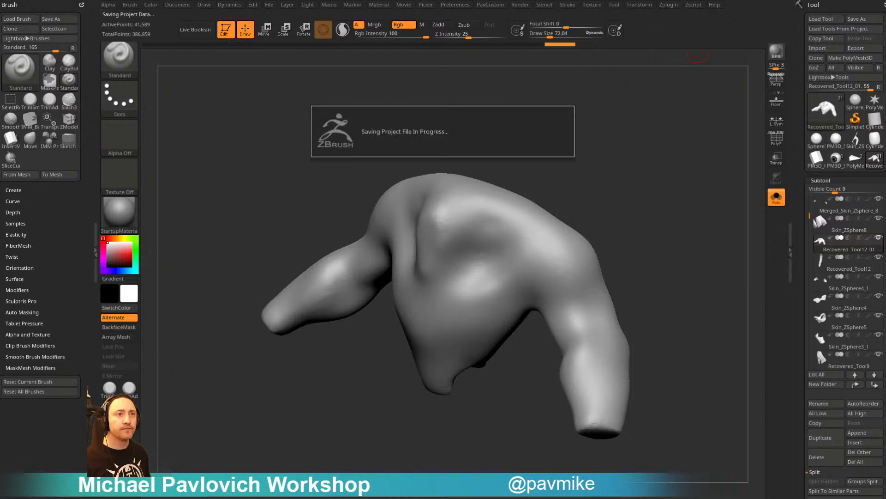
click(852, 20)
click(423, 235)
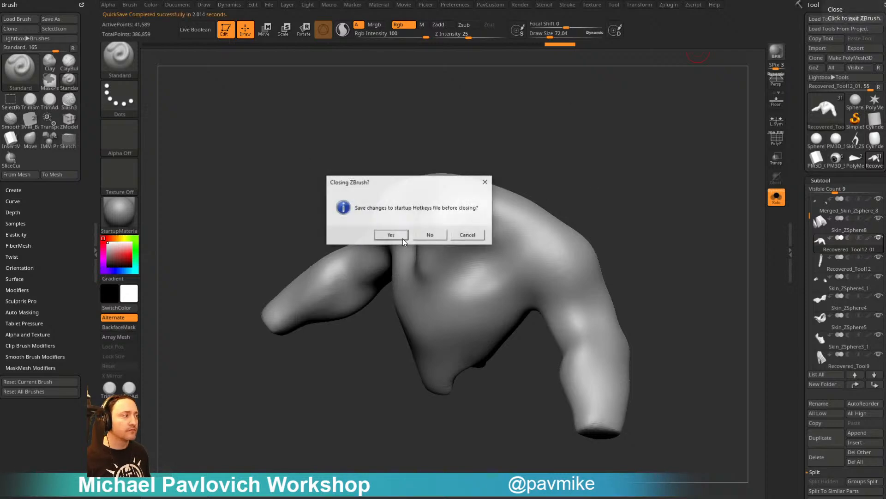
click(428, 235)
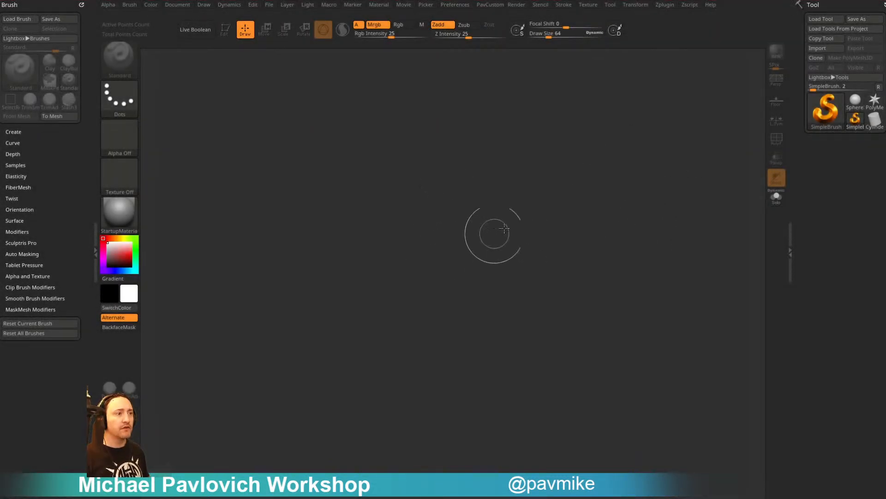
Browse the QuickSave projects in Lightbox of the restarted ZBrush and open QS_3424.zpr
key(comma)
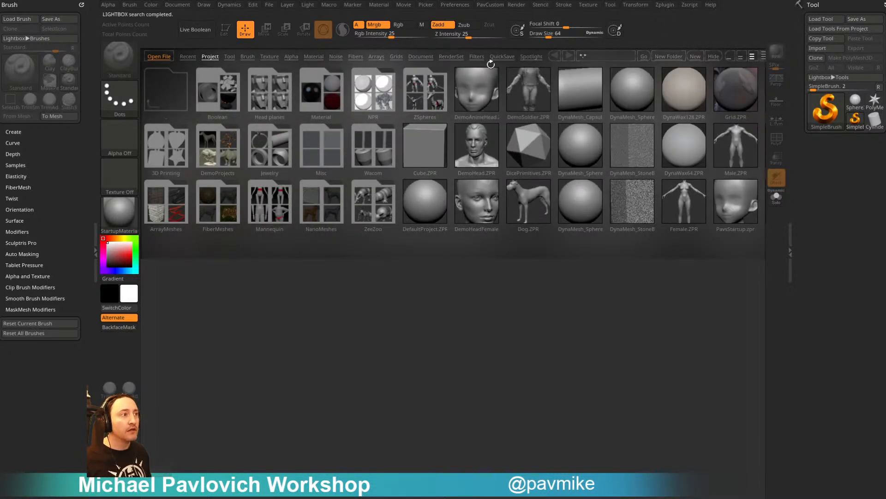
click(503, 56)
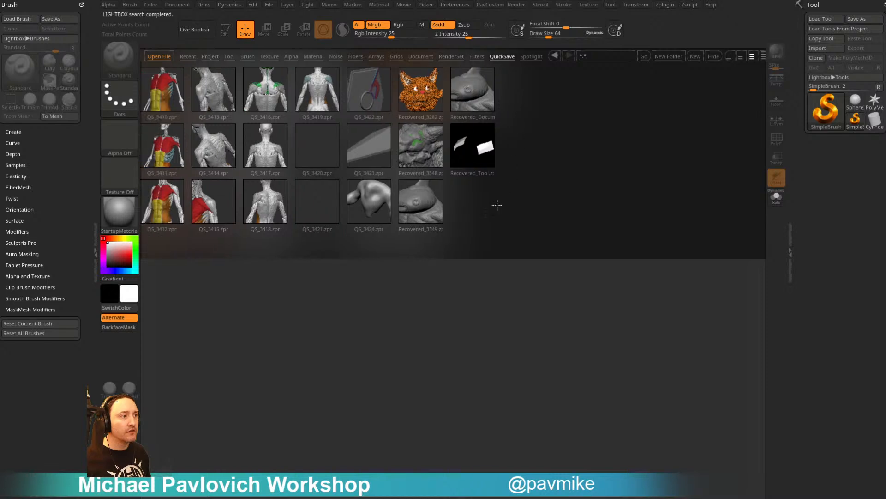
click(382, 218)
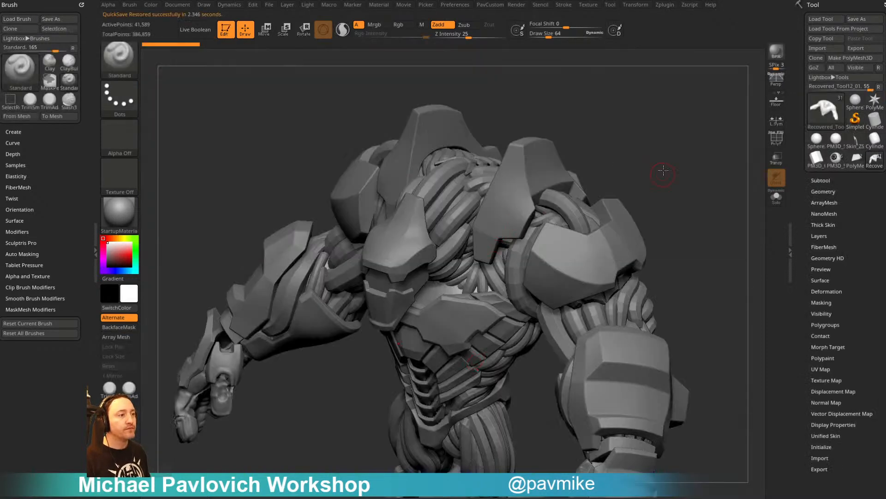
Isolate the smoothed torso subtool of the restored mech in Solo mode
drag(663, 171, 706, 139)
click(777, 197)
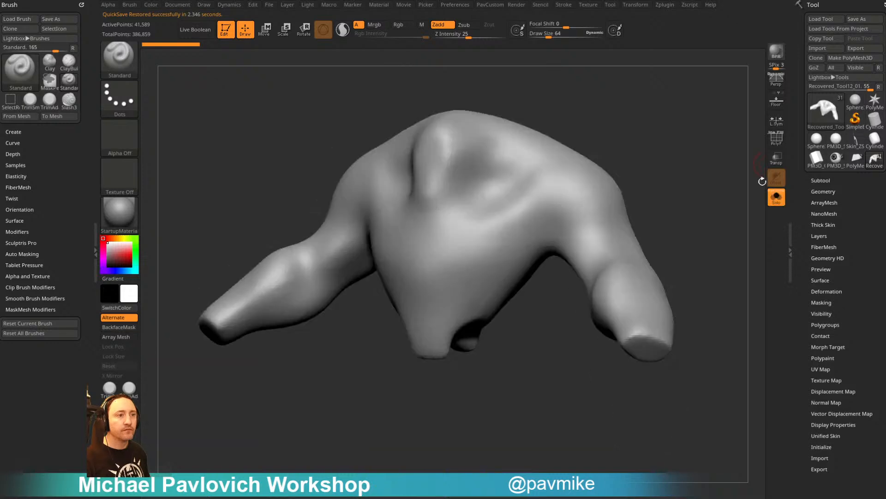
drag(700, 190, 574, 227)
drag(643, 142, 549, 209)
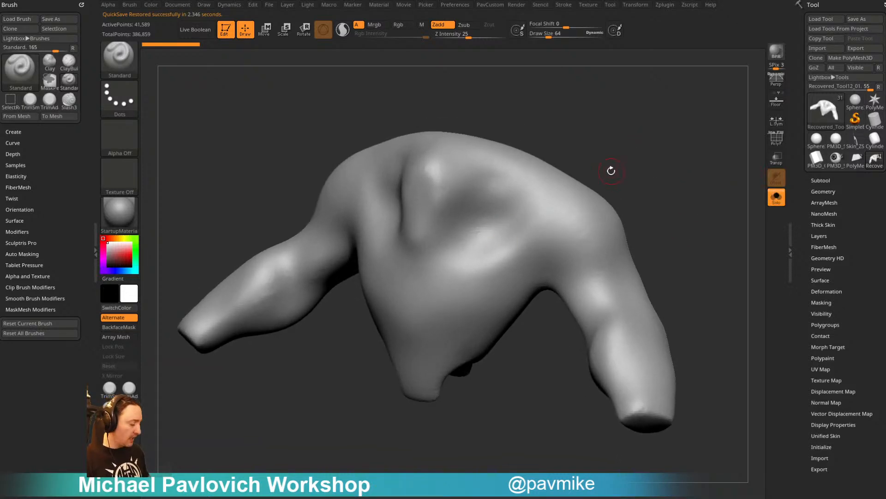
Choose the CurveFlatSnap brush and turn on the polyframe display
key(b)
key(i)
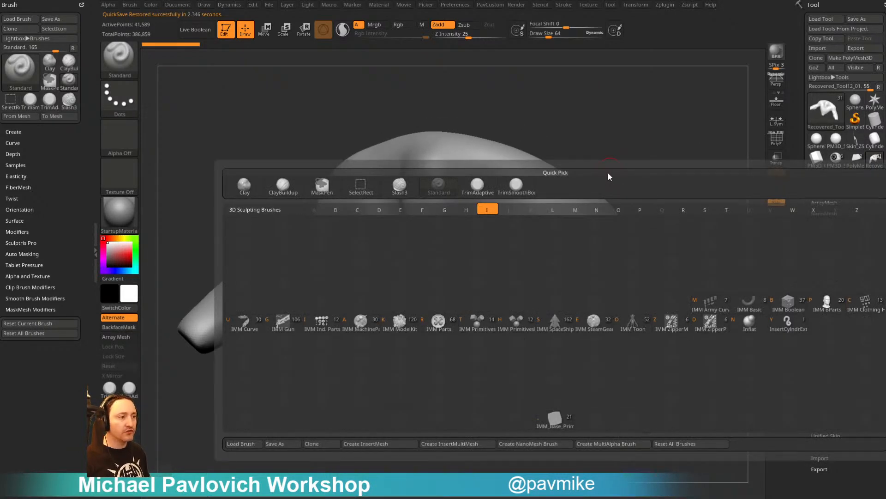
key(Escape)
key(b)
key(c)
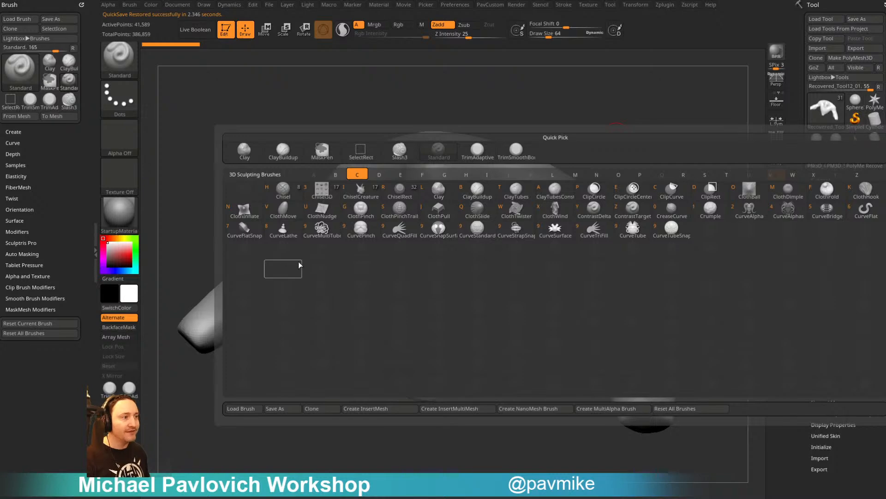
click(240, 225)
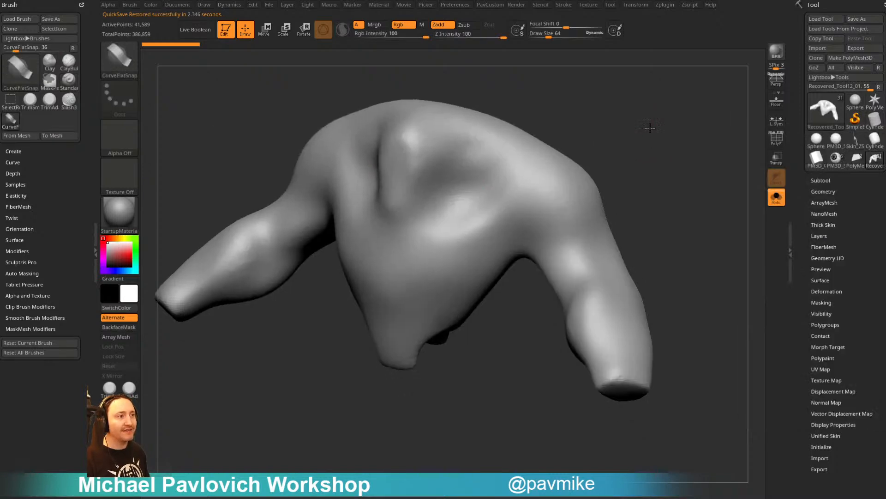
key(shift+f)
Try drawing mirrored CurveFlatSnap strips down the sides of the chest, first at draw size 64 and again at 28.75
drag(474, 248, 473, 253)
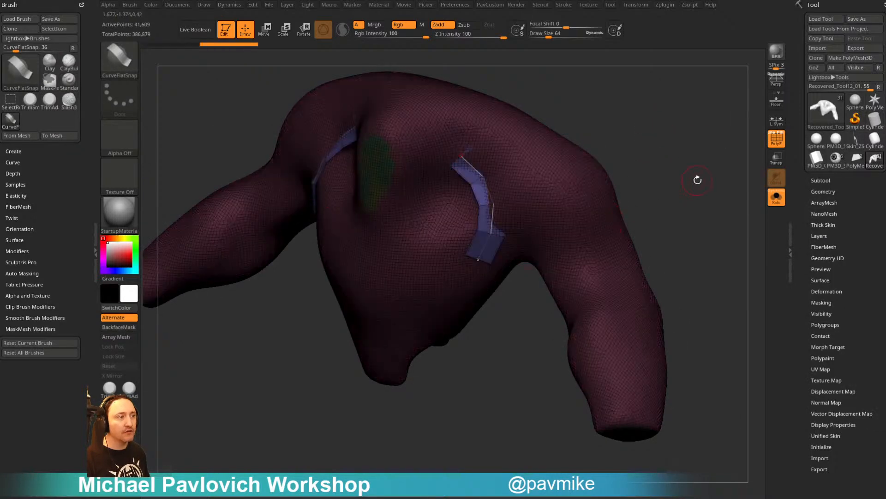
key(ctrl+z)
drag(696, 178, 617, 174)
key(s)
drag(464, 155, 475, 309)
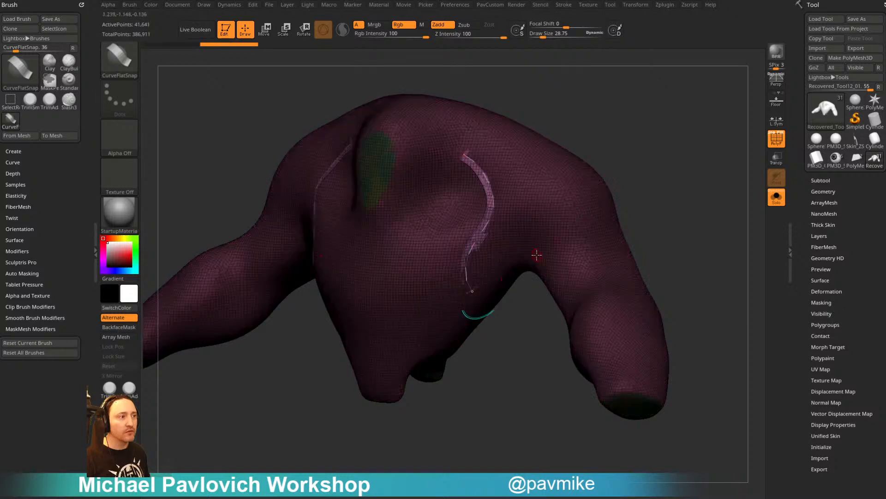
mouse_move(679, 156)
mouse_down()
mouse_move(655, 156)
mouse_move(617, 190)
mouse_up()
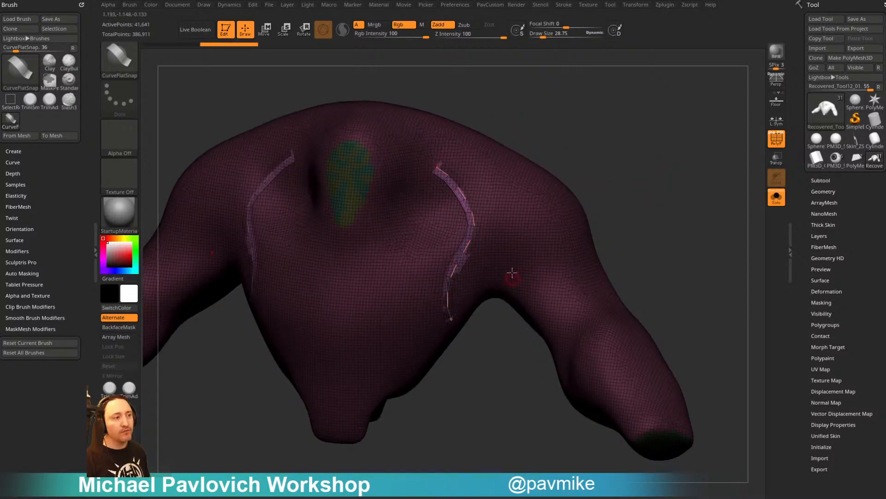
key(ctrl+z)
key(shift)
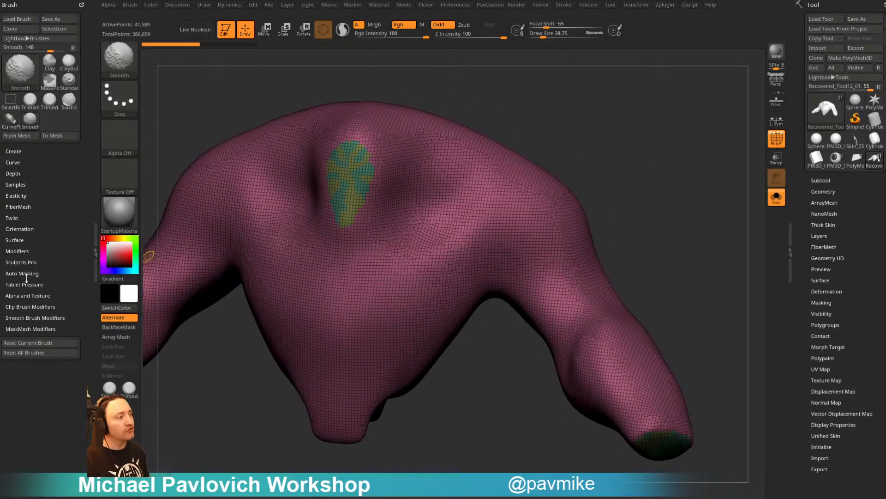
Try drawing a mirrored CurveFlatSnap strip down the chest with the brush's Curve Res at 3, and undo it
click(17, 250)
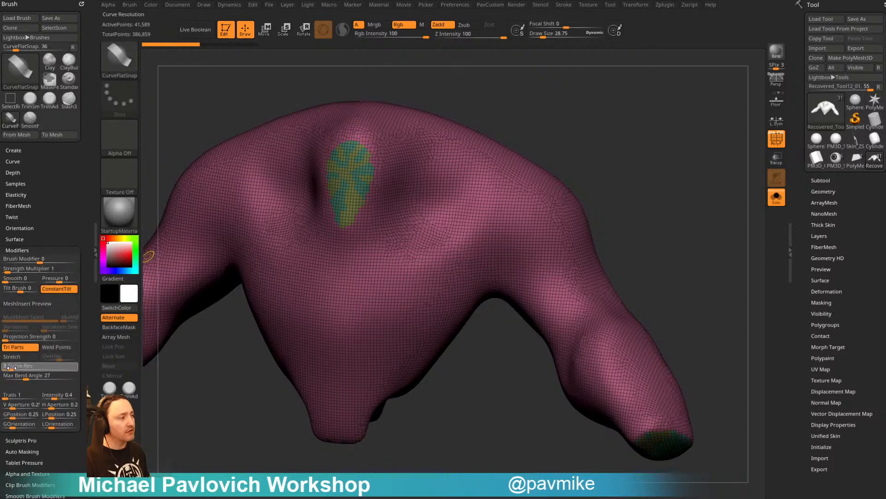
drag(596, 119, 549, 129)
mouse_move(456, 171)
mouse_down()
mouse_move(495, 203)
mouse_move(417, 333)
mouse_up()
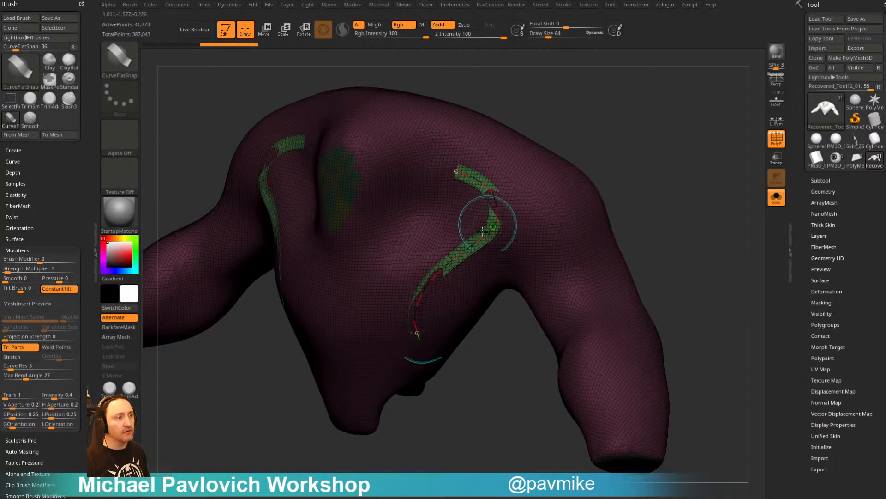
drag(673, 152, 659, 160)
key(ctrl+z)
Set Curve Res to 1, draw a mirrored strip down the side of the chest, and turn the polyframe off
drag(12, 369, 4, 369)
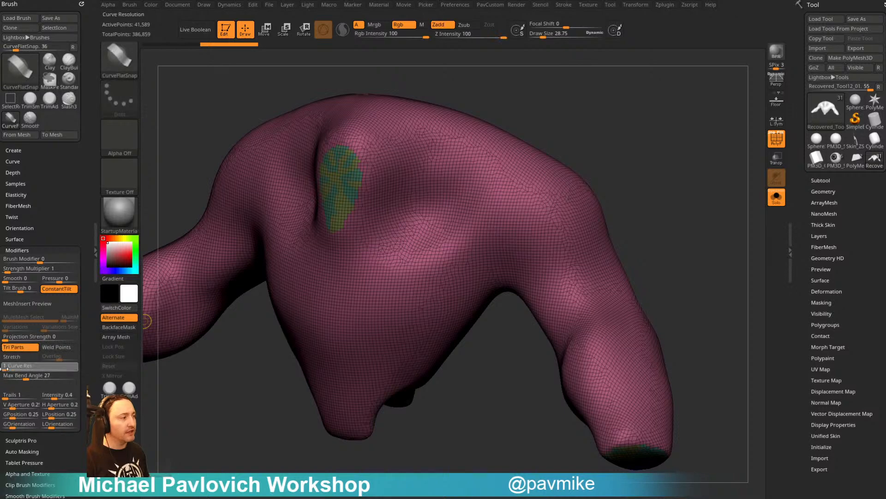
drag(435, 159, 421, 307)
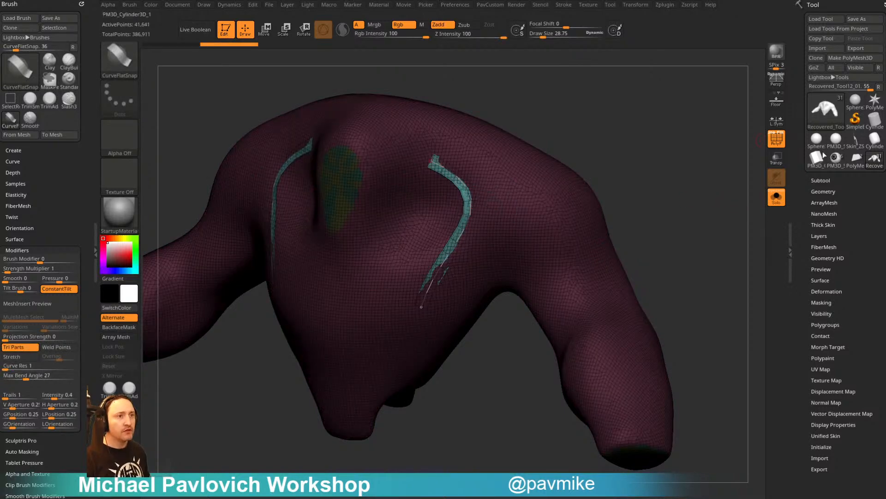
click(777, 138)
drag(721, 168, 717, 165)
drag(632, 167, 454, 149)
Draw more mirrored flat strips side by side over the shoulder, undoing the misplaced one
drag(548, 274, 550, 277)
drag(675, 178, 525, 136)
drag(528, 236, 523, 244)
mouse_move(675, 166)
mouse_down()
mouse_move(600, 143)
mouse_move(587, 223)
mouse_up()
drag(608, 168, 623, 201)
key(ctrl+z)
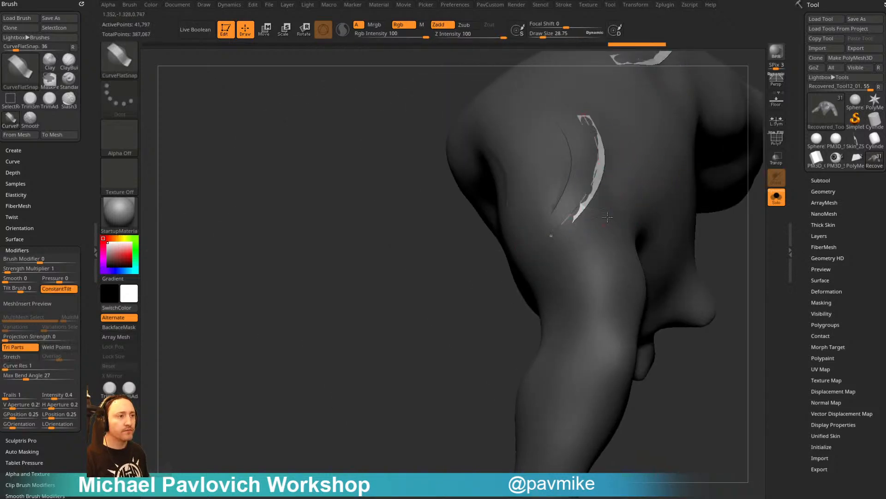
drag(566, 243, 557, 257)
drag(643, 148, 575, 291)
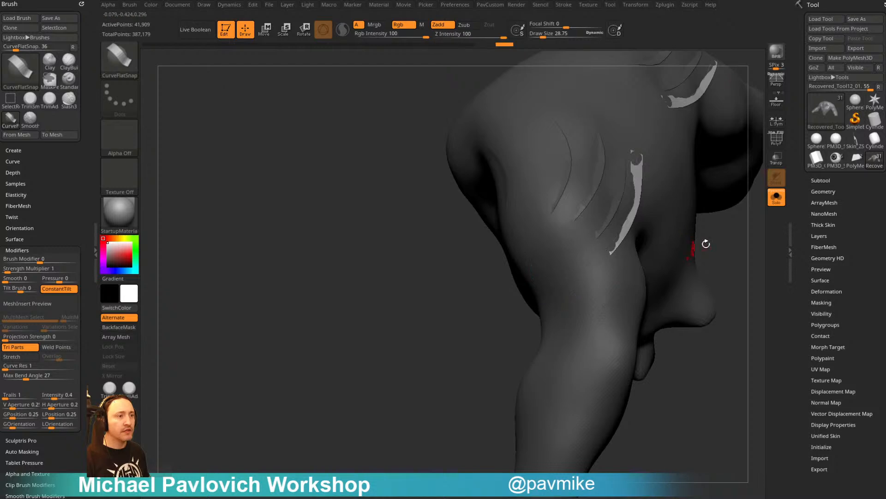
Split the drawn strips off the torso into their own subtool and turn the polyframe back on
mouse_move(706, 243)
alt+mouse_down()
mouse_move(640, 257)
mouse_move(712, 230)
alt+mouse_up()
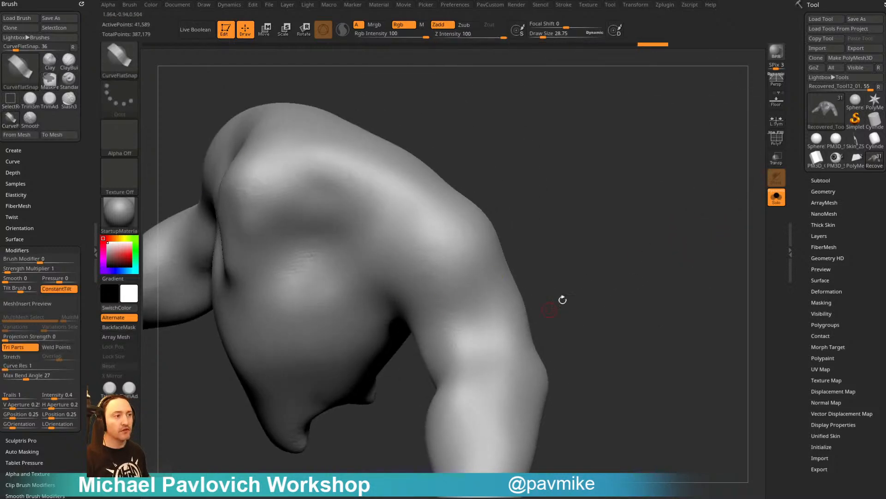
key(2)
drag(624, 240, 722, 206)
click(777, 139)
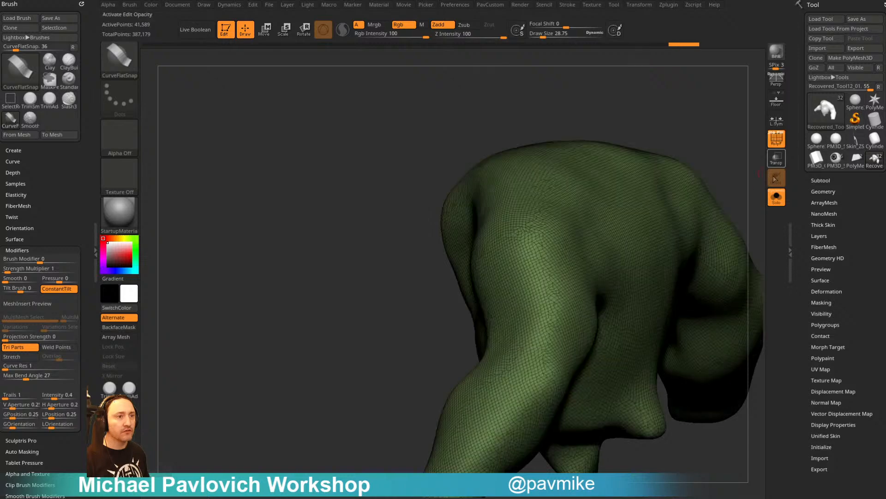
Leave Solo mode and show only the torso subtool Recovered_Tool12_01 and the strips subtool Recovered_Tool12_02
click(776, 197)
drag(689, 109, 742, 155)
click(828, 181)
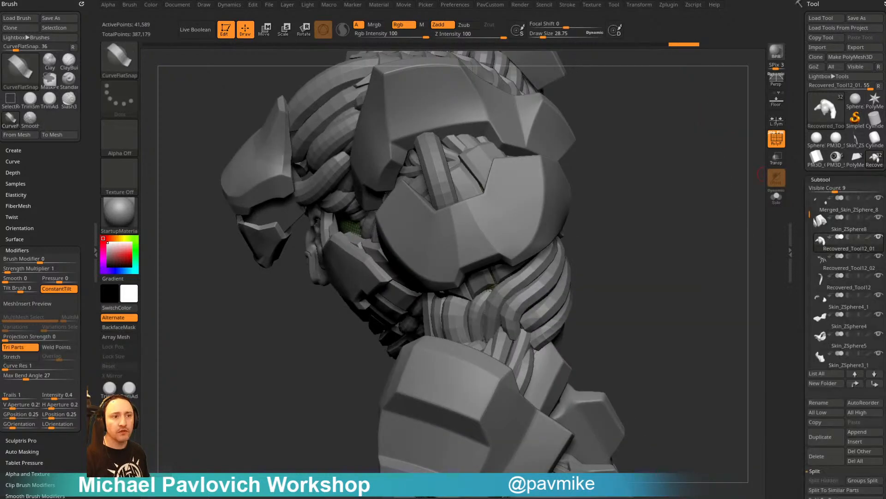
click(880, 238)
click(880, 257)
drag(735, 240, 697, 217)
alt+drag(731, 145, 692, 222)
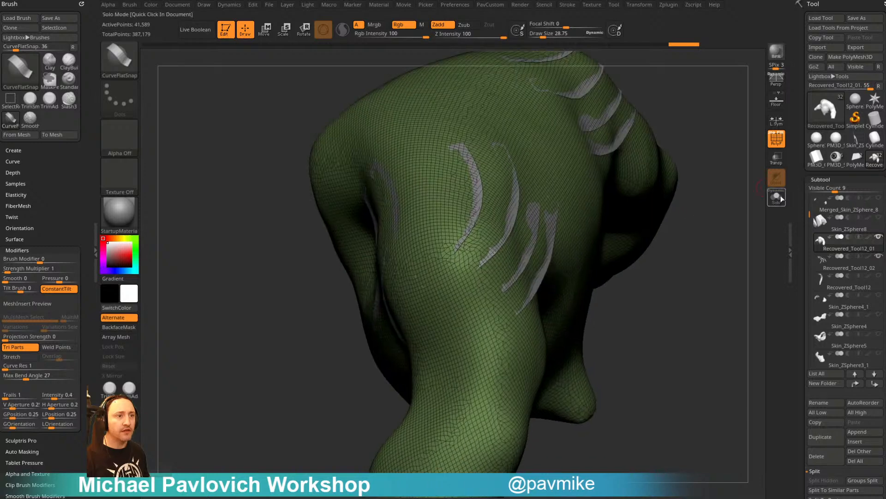
Compare the torso with and without Solo mode, select the Recovered_Tool12_02 strips subtool, and isolate it
click(777, 197)
click(776, 197)
drag(739, 189, 660, 184)
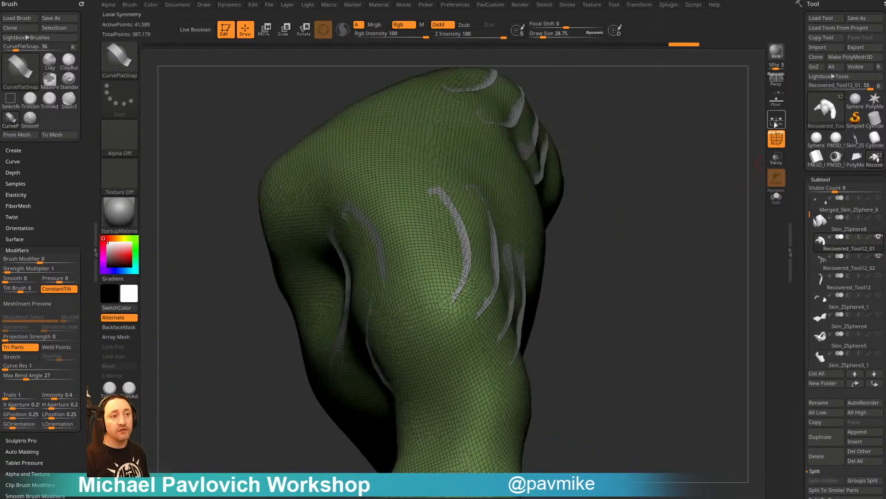
click(777, 198)
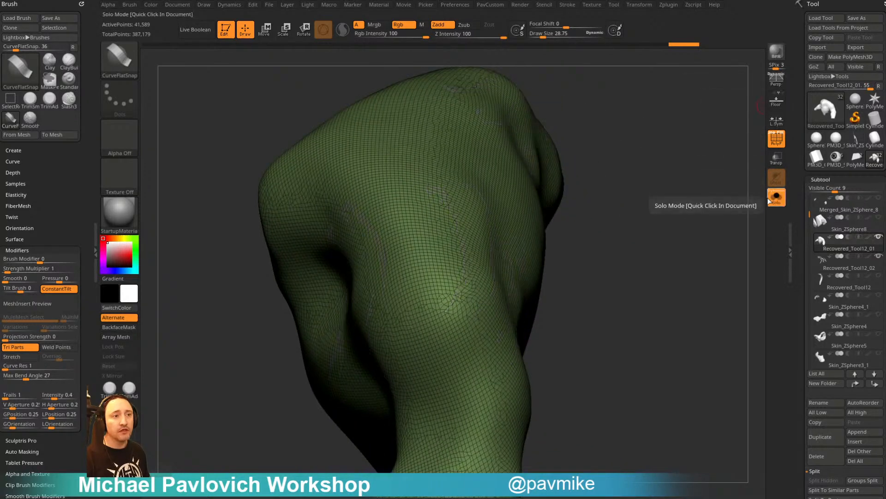
click(782, 205)
click(833, 258)
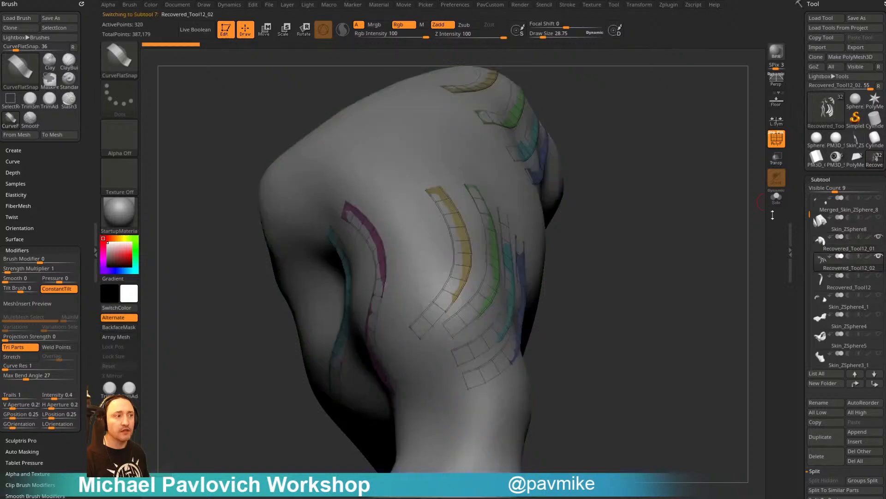
click(777, 197)
Thicken all the strips with the ZModeler brush using QMesh on All Polygons
key(b)
key(z)
key(m)
key(space)
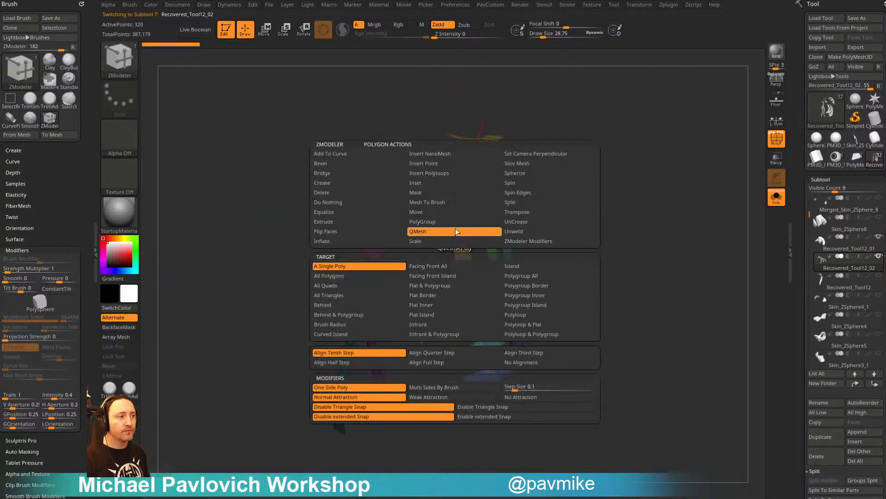
click(349, 277)
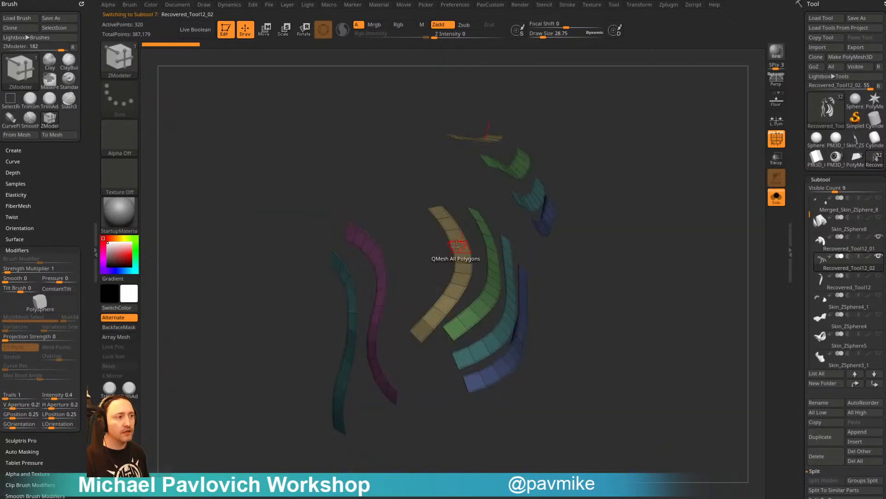
drag(457, 246, 463, 230)
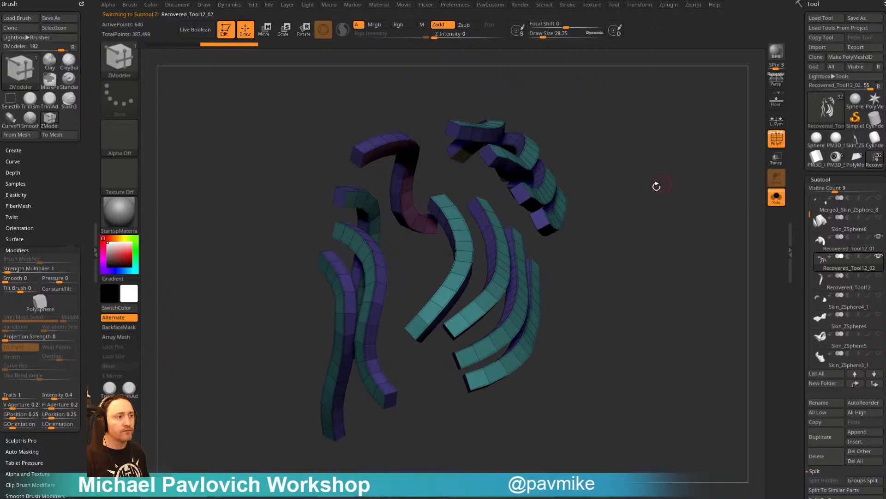
Remove all creases from the thickened strips with UnCreaseAll
mouse_move(657, 186)
mouse_down()
mouse_move(691, 203)
mouse_move(653, 212)
mouse_move(663, 210)
mouse_move(668, 185)
mouse_up()
drag(689, 225, 658, 265)
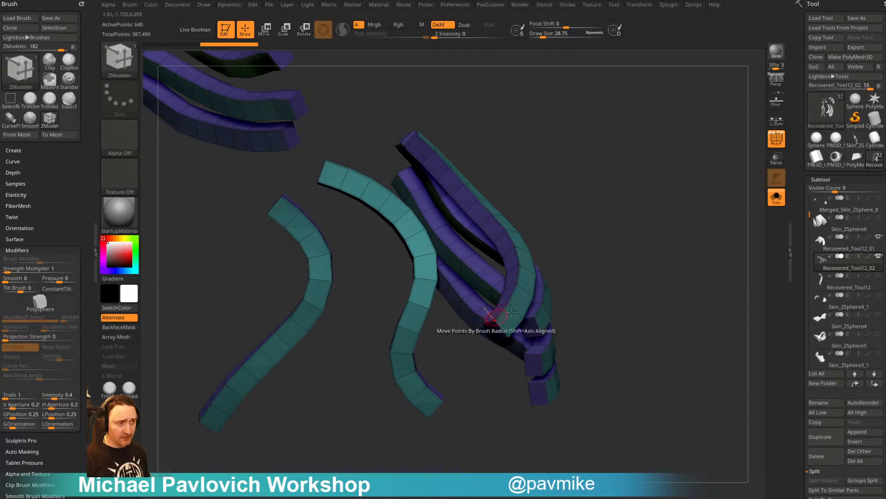
key(2)
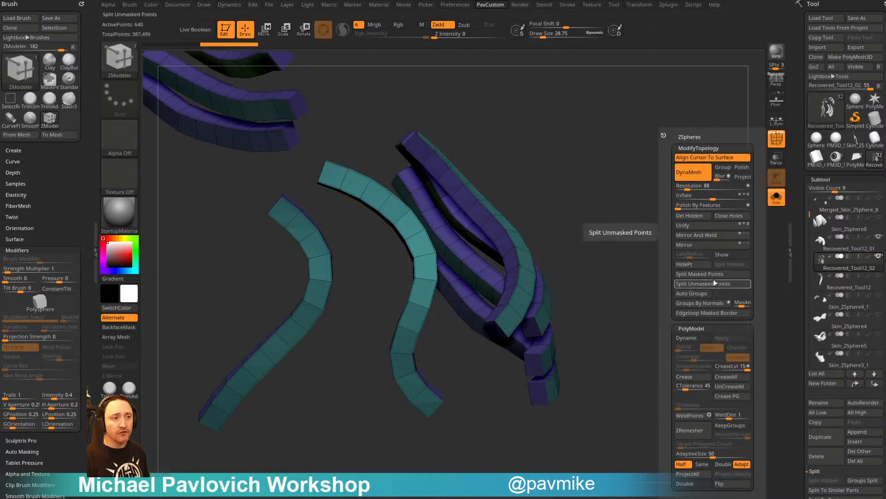
click(723, 389)
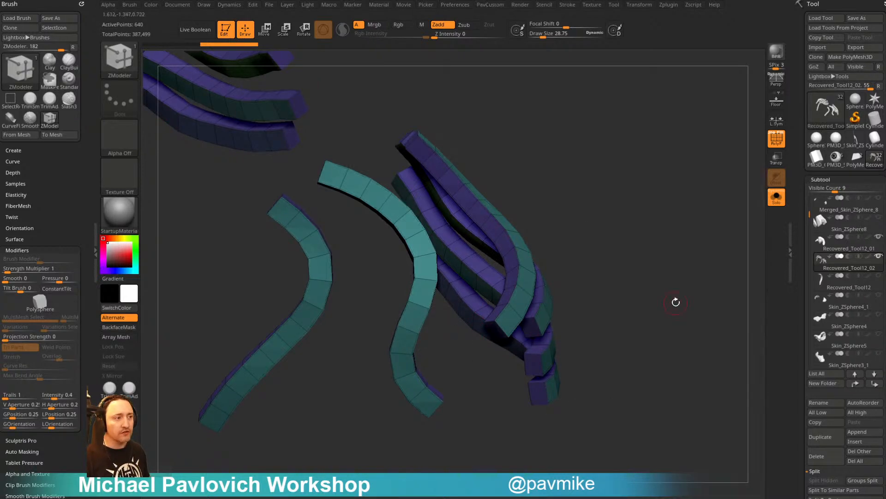
drag(676, 301, 532, 299)
Set the ZModeler polygon action to Delete a single poly and remove the end-cap faces of the thickened strips
key(space)
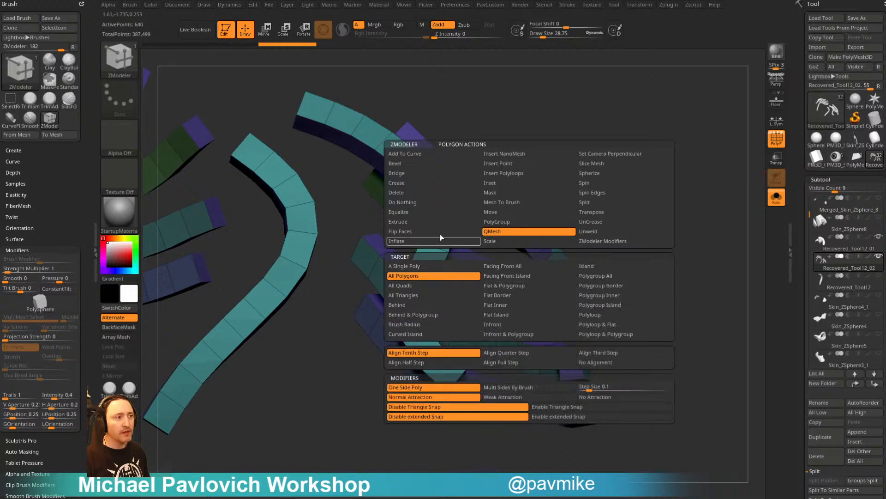
drag(599, 221, 665, 242)
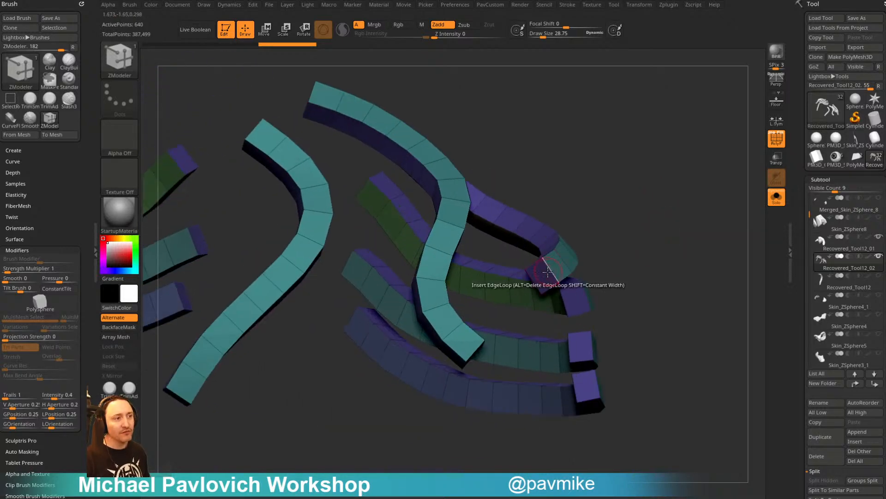
key(space)
click(421, 192)
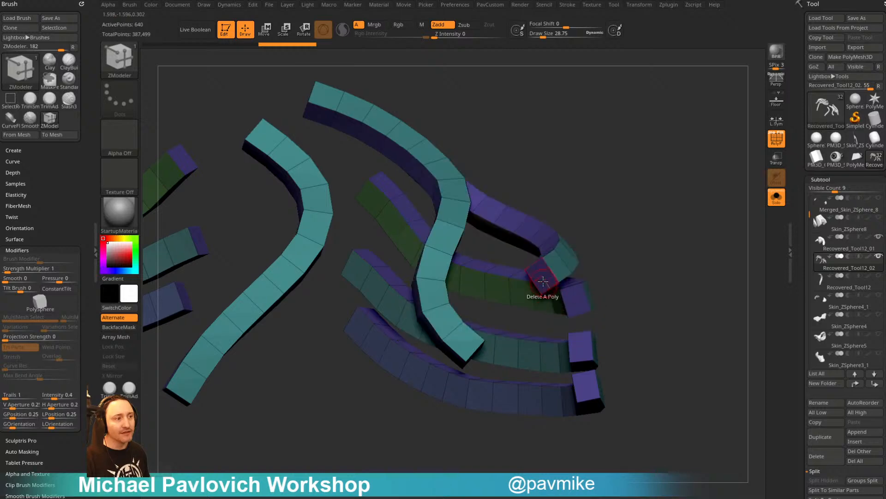
click(544, 282)
click(569, 300)
click(580, 349)
click(583, 385)
drag(672, 263, 548, 239)
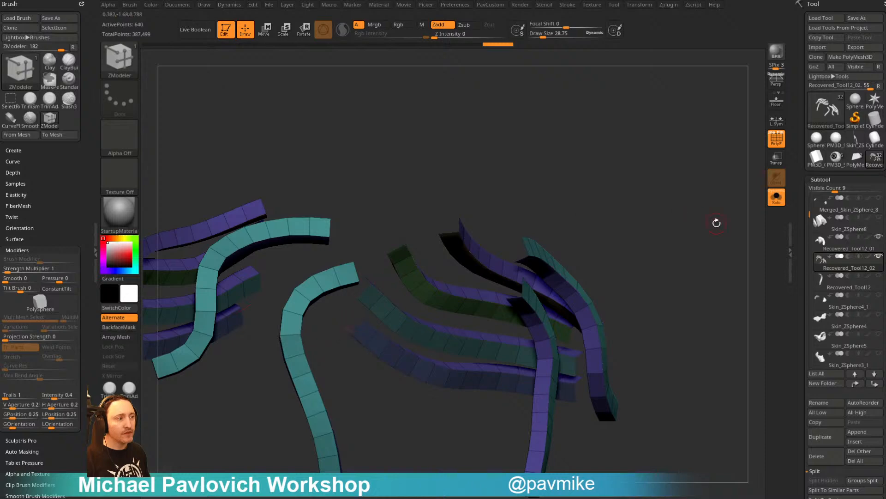
drag(716, 223, 625, 172)
click(409, 234)
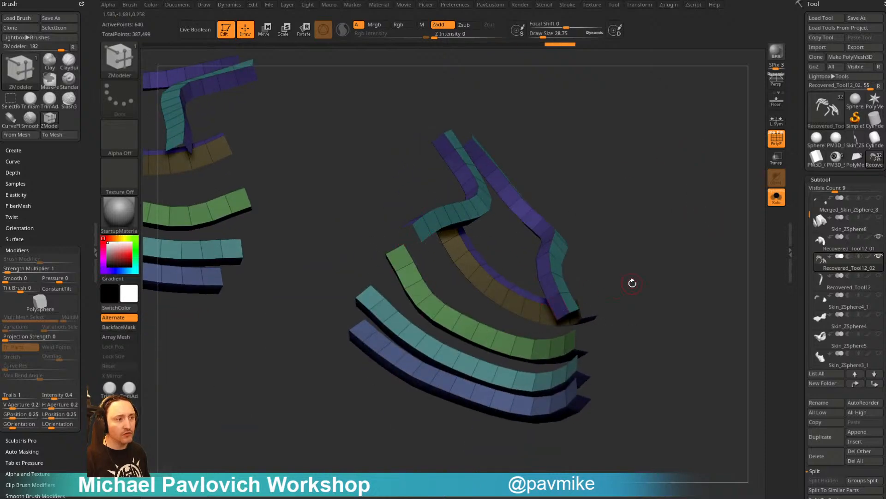
drag(633, 283, 719, 264)
Activate Dynamic Subdiv on the strips, always accepting the auto-activation, and view them on the torso without polyframe
key(d)
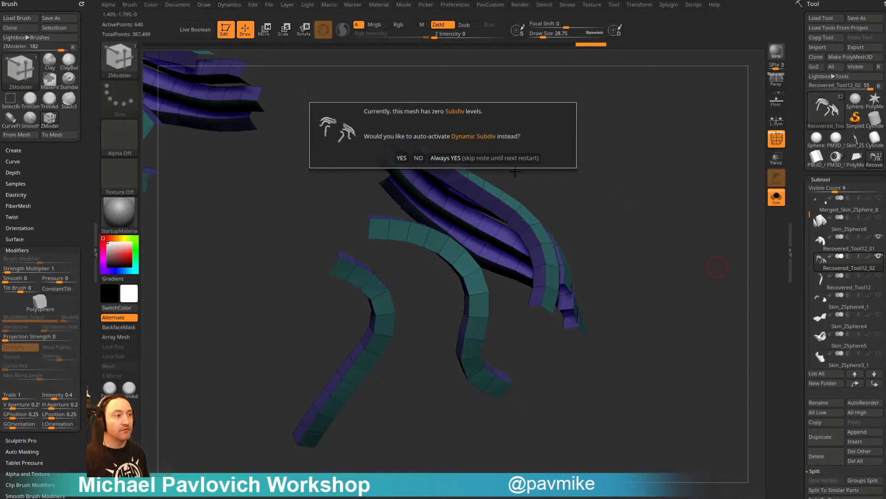
click(514, 160)
click(777, 198)
key(shift+f)
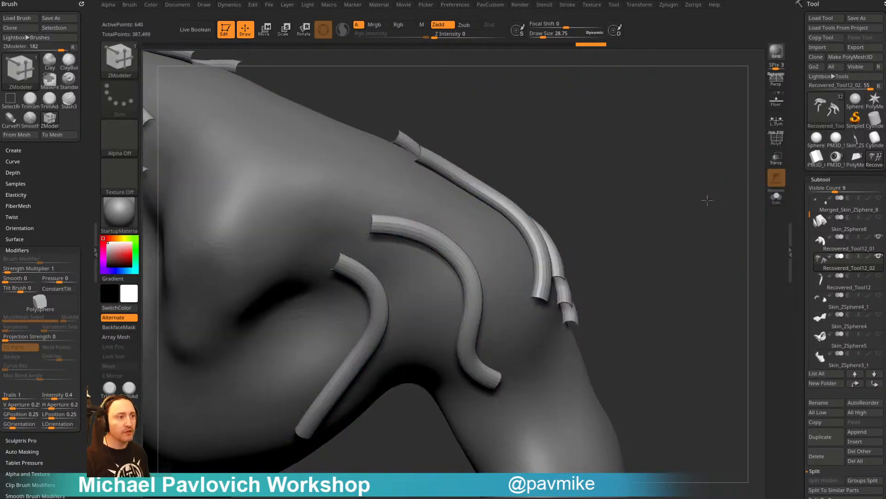
mouse_move(708, 199)
mouse_down()
mouse_move(653, 178)
mouse_move(706, 159)
mouse_move(725, 211)
mouse_move(718, 202)
mouse_up()
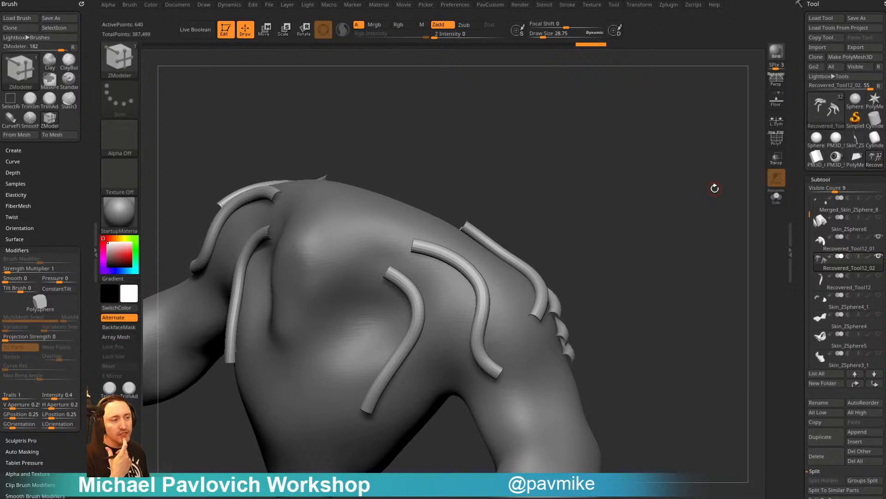
Isolate the strips in Solo mode and roll their undo history back to the flat, unextruded strips
mouse_move(654, 116)
mouse_down()
mouse_move(657, 207)
mouse_move(745, 182)
mouse_move(652, 105)
mouse_up()
click(777, 196)
drag(588, 49, 489, 47)
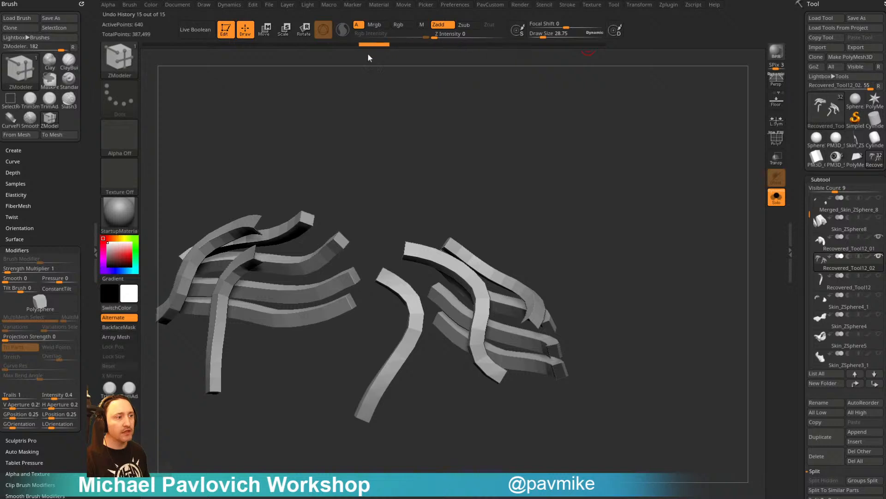
drag(368, 57, 142, 55)
drag(425, 154, 689, 188)
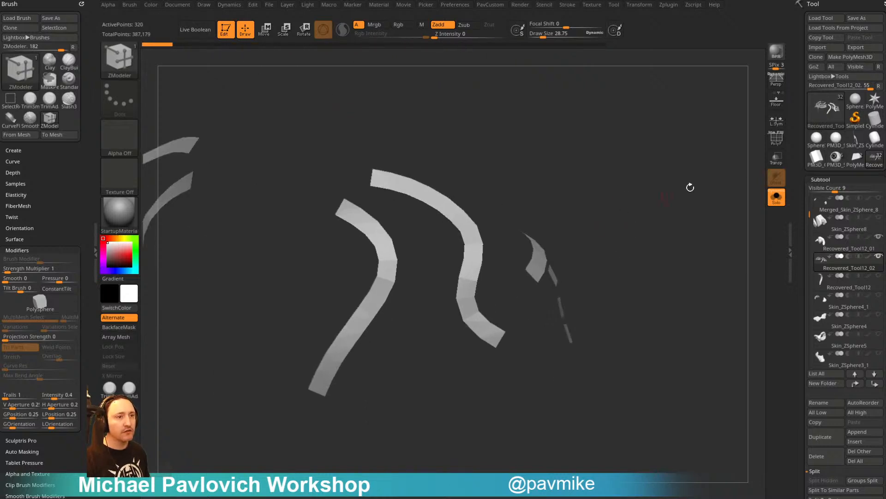
Turn on the polyframe and Dynamic Subdiv for the flat strips, with Thickness 0.0398 and SmoothSubdiv 0
key(shift+f)
drag(801, 281, 798, 159)
shift+click(823, 188)
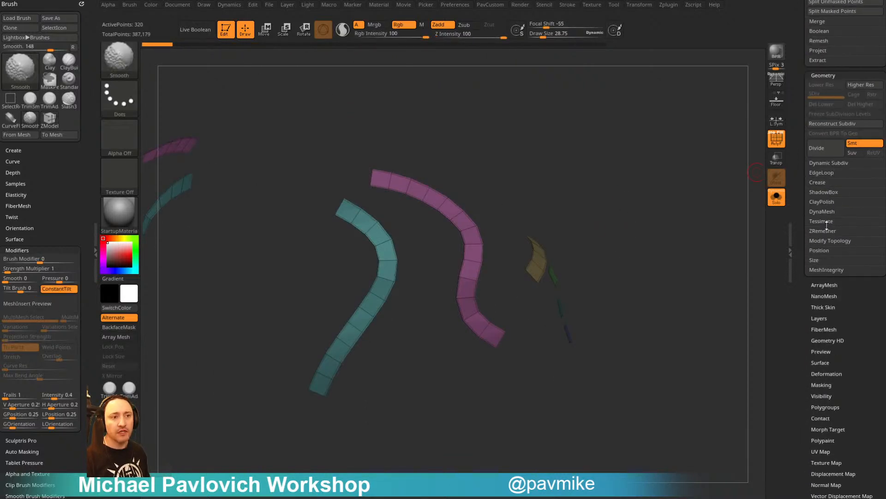
shift+click(823, 162)
click(826, 171)
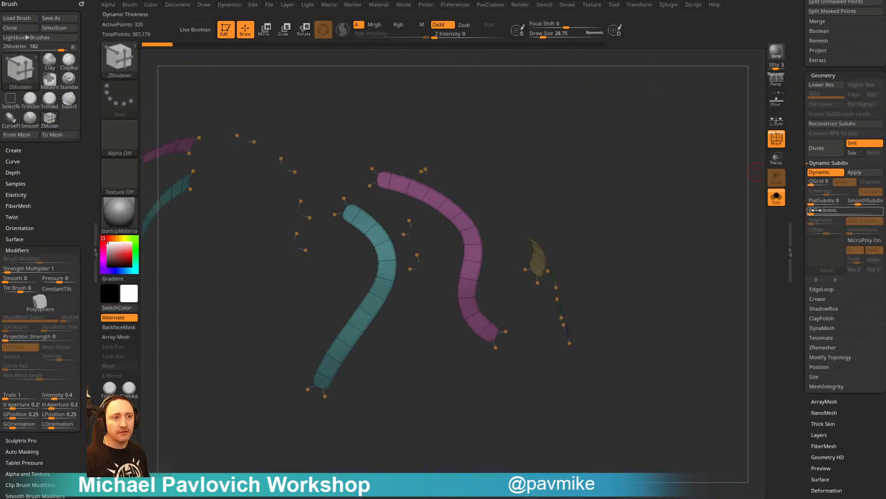
drag(815, 210, 843, 201)
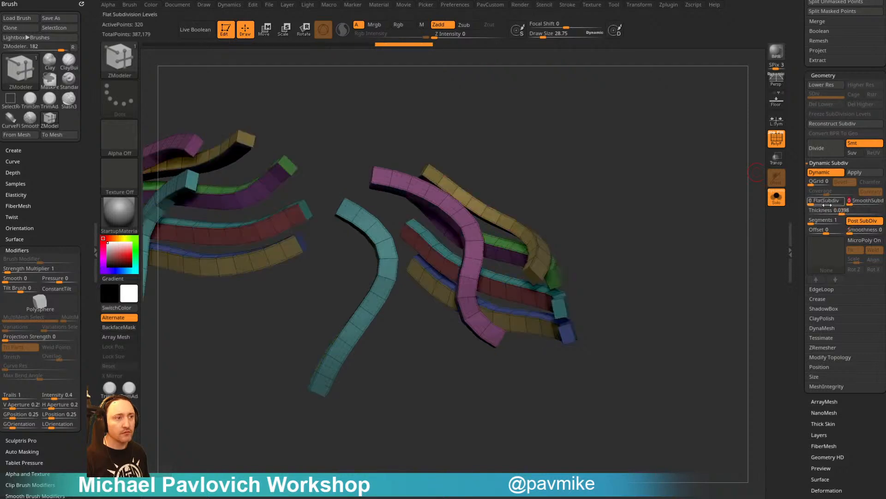
Toggle the dynamic thickness off and on, leave Solo mode, and turn the polyframe off
alt+drag(693, 235, 735, 210)
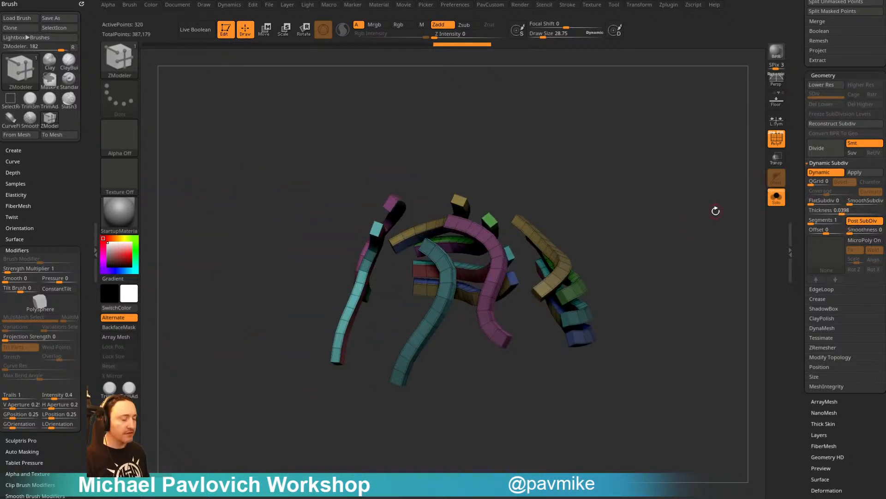
key(shift+d)
key(d)
click(776, 198)
click(776, 139)
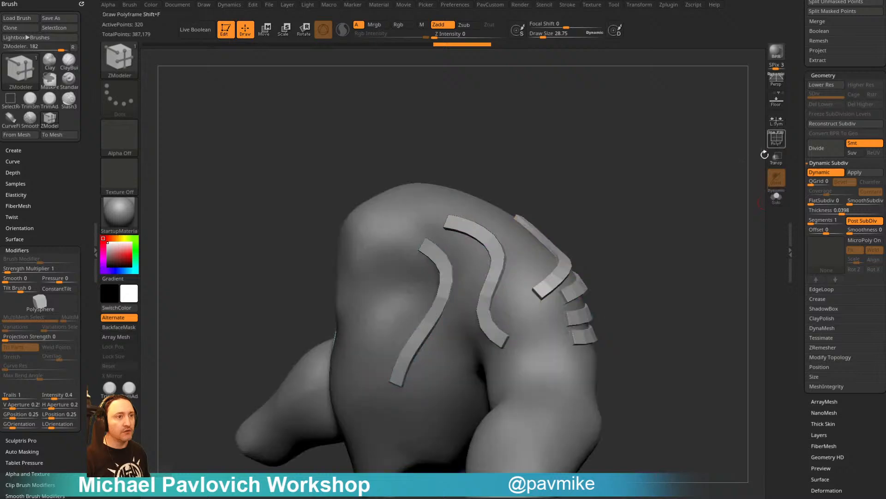
Reshape the strips over the shoulder with the Move brush at a draw size of about 244
drag(764, 154, 459, 185)
key(b)
key(m)
key(v)
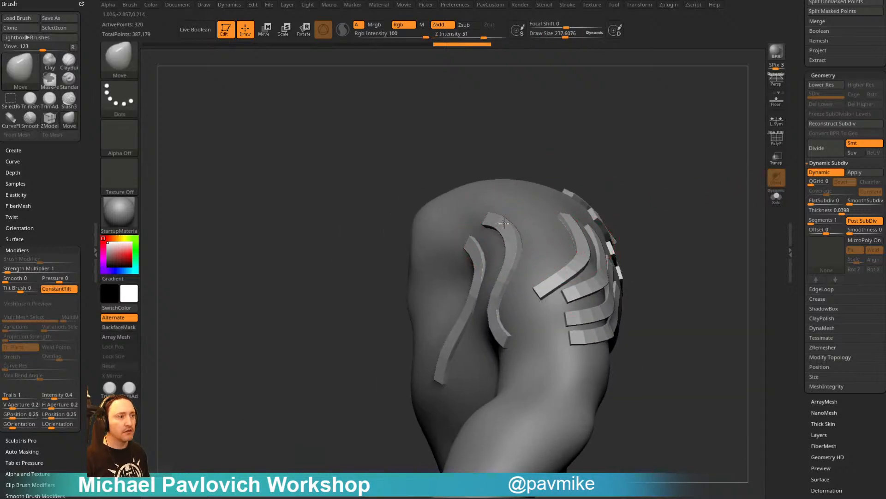
key(1)
click(600, 156)
drag(522, 136, 462, 153)
key(s)
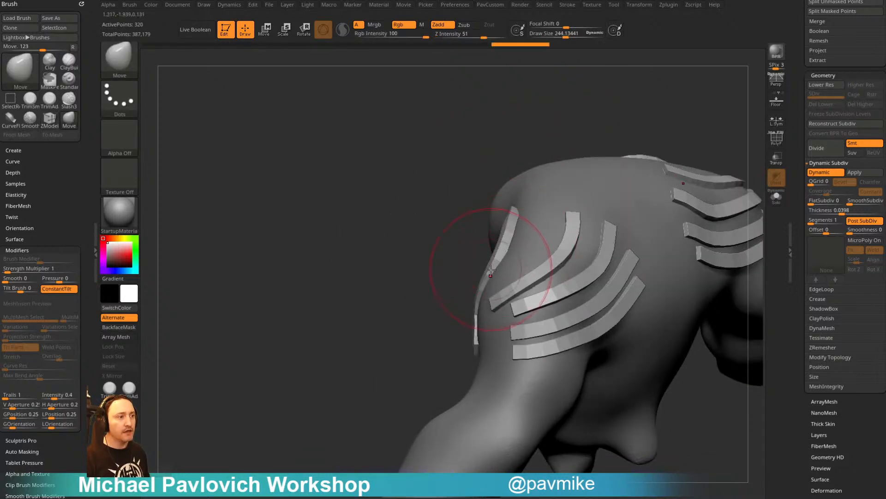
drag(490, 270, 475, 266)
right_drag(642, 179, 576, 181)
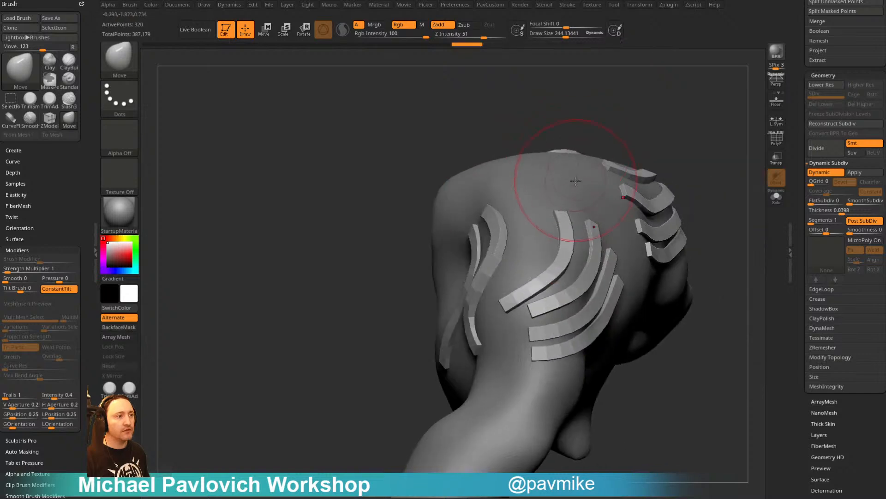
Turn on Topological auto masking for the Move brush with a Range of 1.5 and a draw size of about 156
key(s)
drag(575, 181, 568, 181)
click(17, 250)
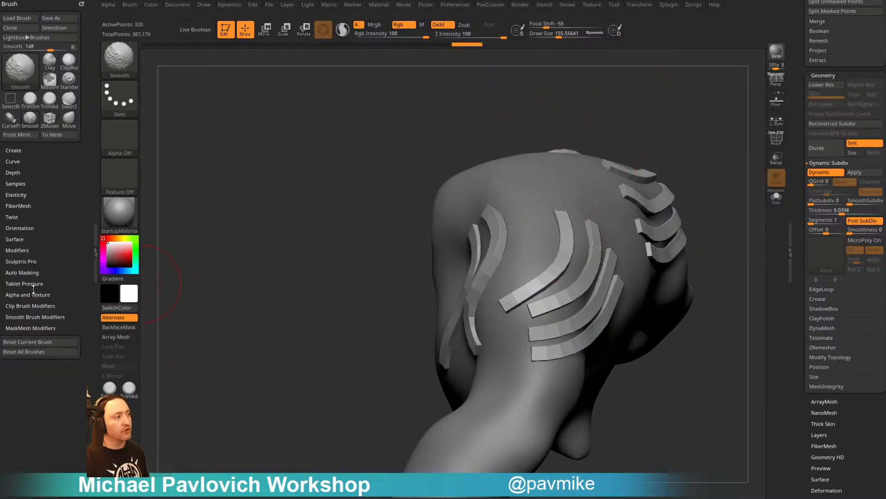
click(32, 272)
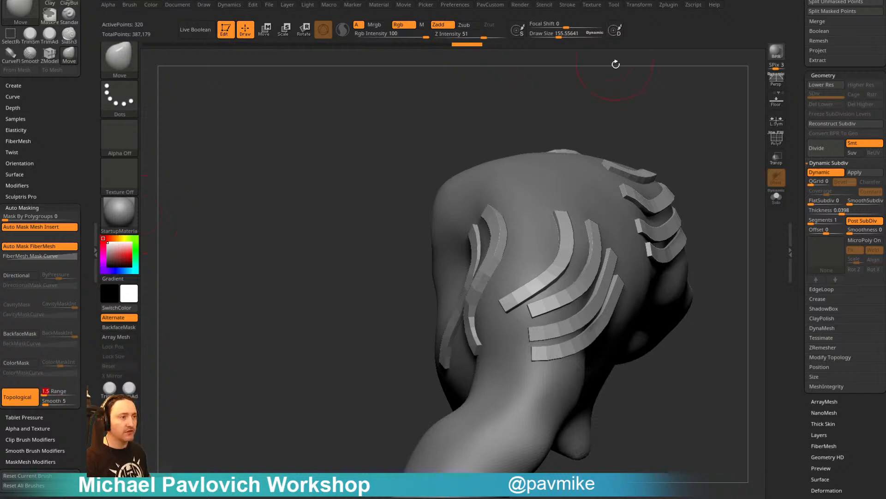
Move individual shoulder strips separately with the topologically masked Move brush at a draw size of about 278
right_drag(616, 64, 560, 78)
key(s)
drag(503, 224, 512, 224)
drag(521, 231, 547, 233)
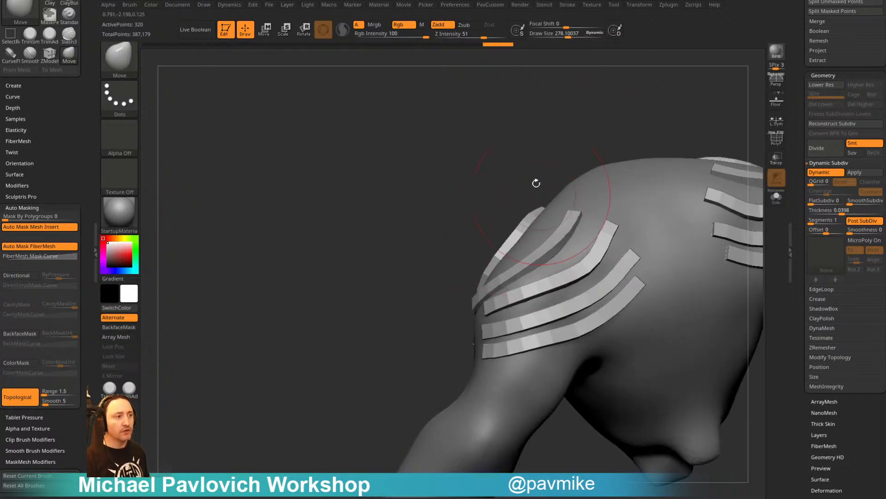
right_drag(536, 183, 581, 188)
drag(560, 230, 551, 235)
drag(518, 291, 512, 285)
drag(541, 258, 548, 256)
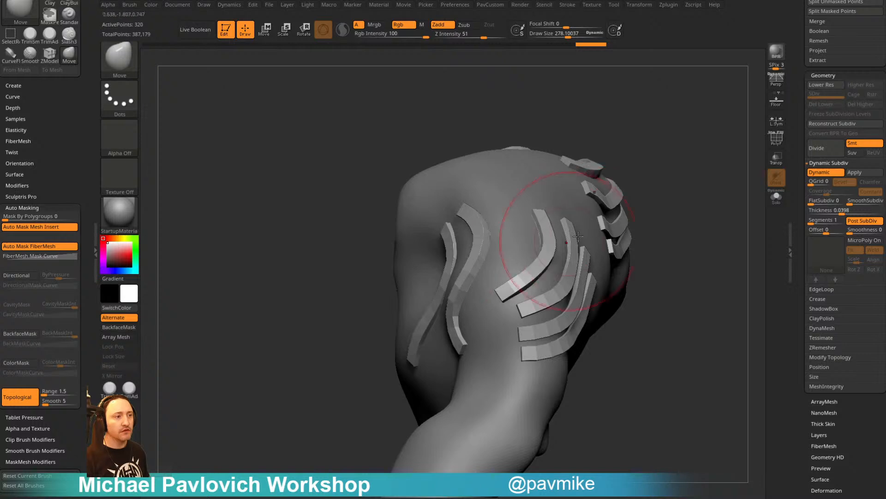
Reposition the armor strips around the outer shoulder and upper arm with the Move brush
mouse_move(731, 196)
right_down()
mouse_move(694, 198)
mouse_move(641, 219)
right_up()
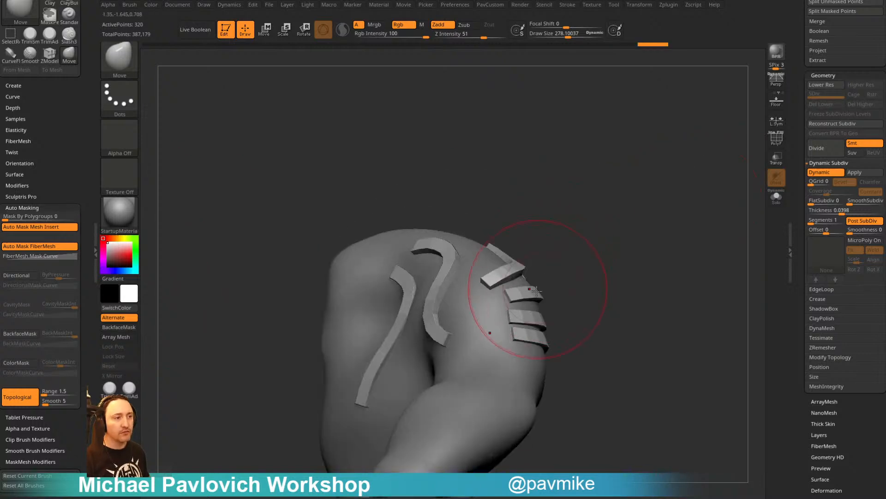
drag(538, 290, 531, 282)
right_drag(584, 282, 559, 297)
drag(500, 294, 508, 291)
right_drag(602, 265, 557, 291)
drag(548, 291, 540, 302)
drag(614, 222, 623, 203)
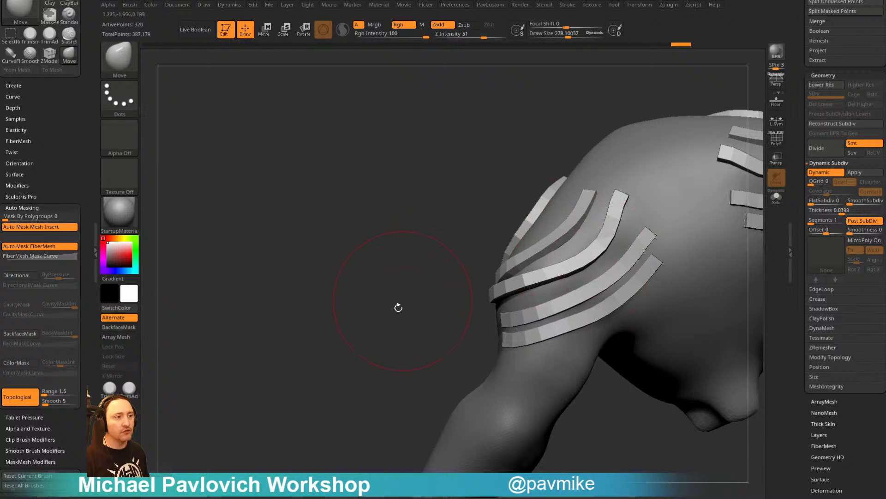
Bend the strips on the torso's back with the Move brush at a draw size of about 183
mouse_move(397, 307)
right_down()
mouse_move(485, 291)
mouse_move(584, 199)
right_up()
drag(509, 241, 515, 259)
key(s)
drag(516, 262, 508, 261)
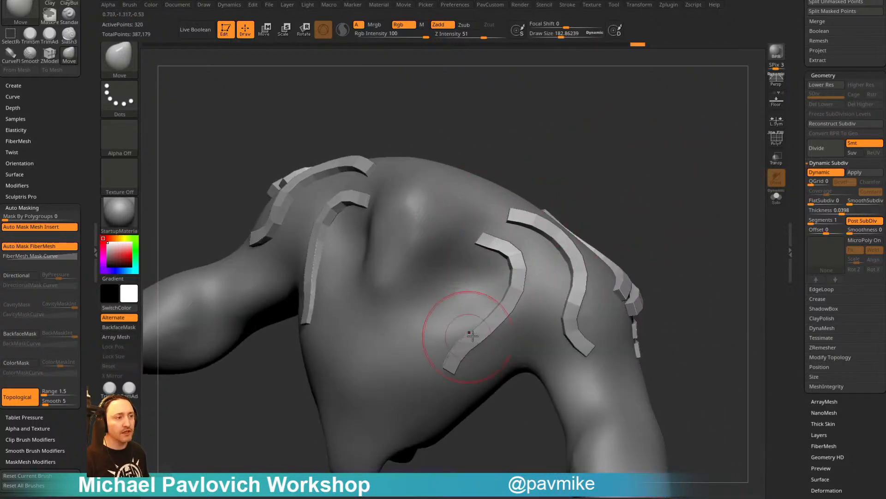
mouse_move(633, 254)
right_down()
mouse_move(707, 235)
mouse_move(679, 205)
mouse_move(659, 214)
mouse_move(698, 220)
mouse_move(693, 240)
mouse_move(664, 247)
right_up()
key(1)
Switch to the ExtrudeProfile brush with a draw size of about 76 and show its profile shapes
key(s)
drag(663, 247, 653, 247)
mouse_move(653, 247)
right_down()
mouse_move(650, 223)
mouse_move(652, 251)
right_up()
key(b)
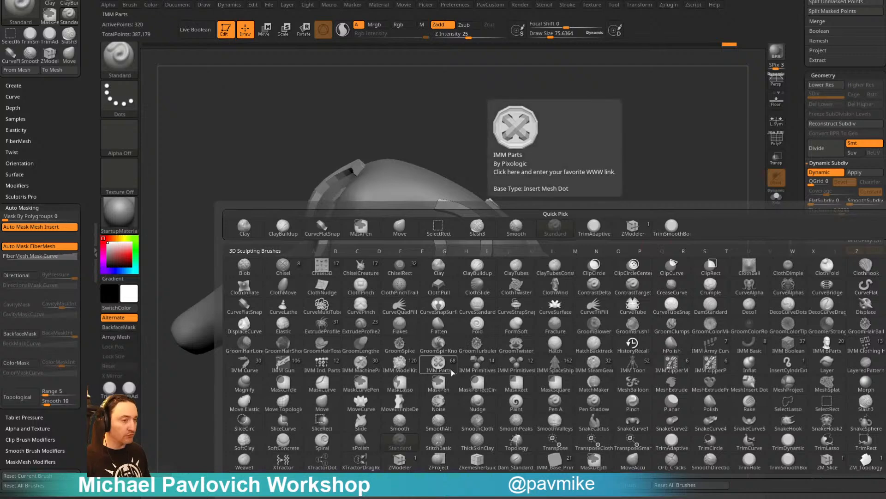
key(e)
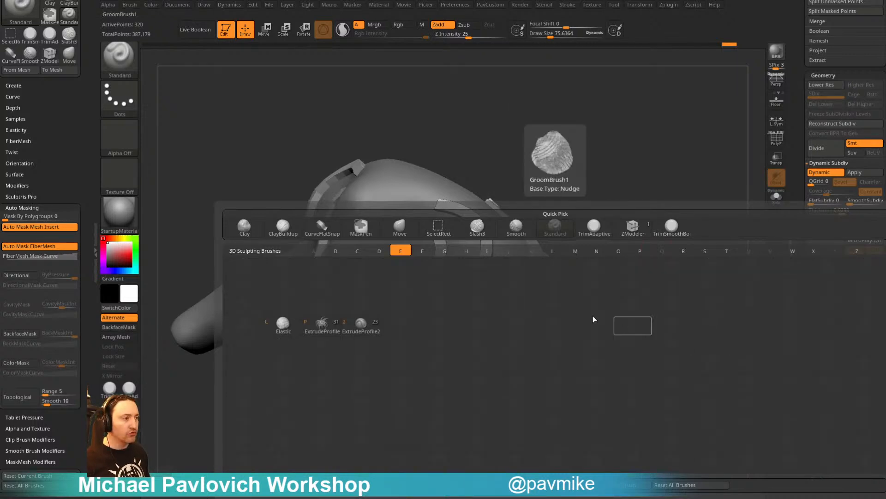
click(322, 326)
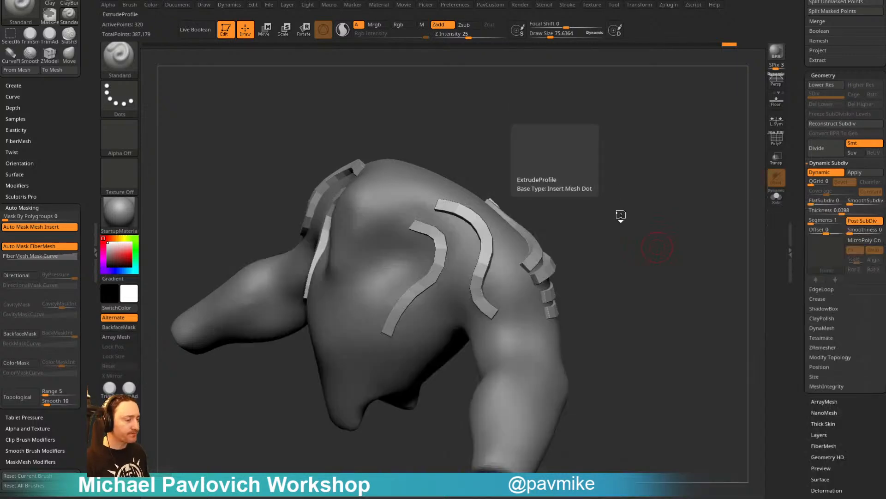
key(m)
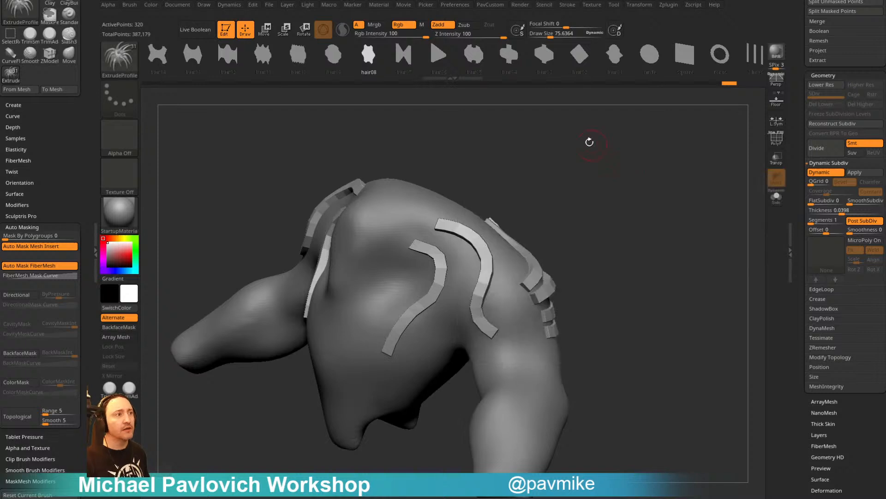
Draw a curved t.shape profile extrusion off the shoulder and turn on the polyframe
drag(549, 61, 397, 53)
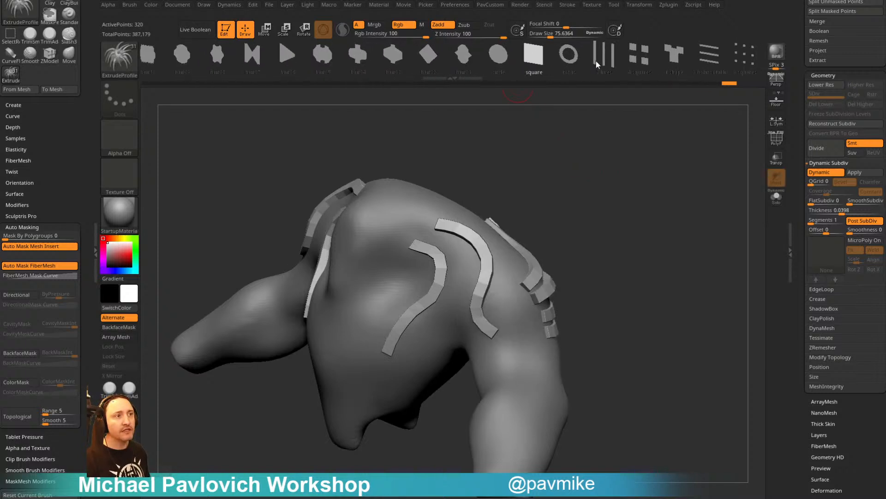
click(669, 56)
drag(601, 161, 540, 99)
key(shift+f)
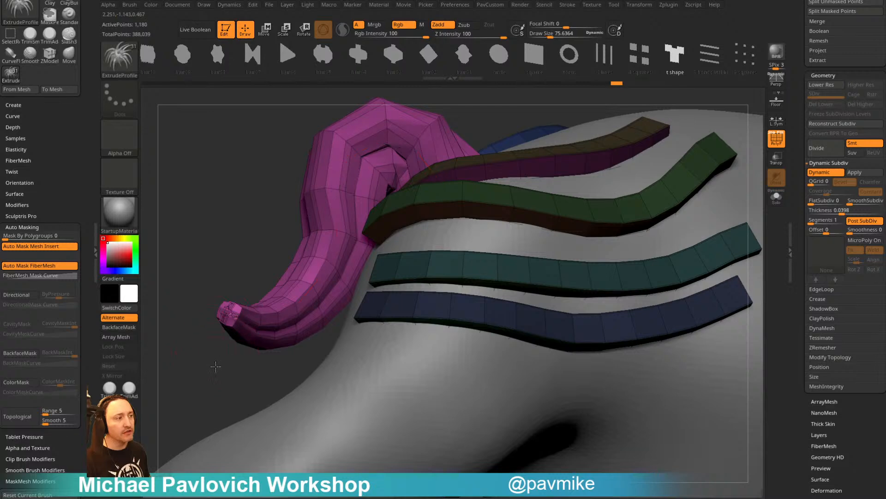
Set the Dynamic Subdiv Thickness to 0 and inspect the profile extrusion off the shoulder
alt+drag(216, 366, 263, 230)
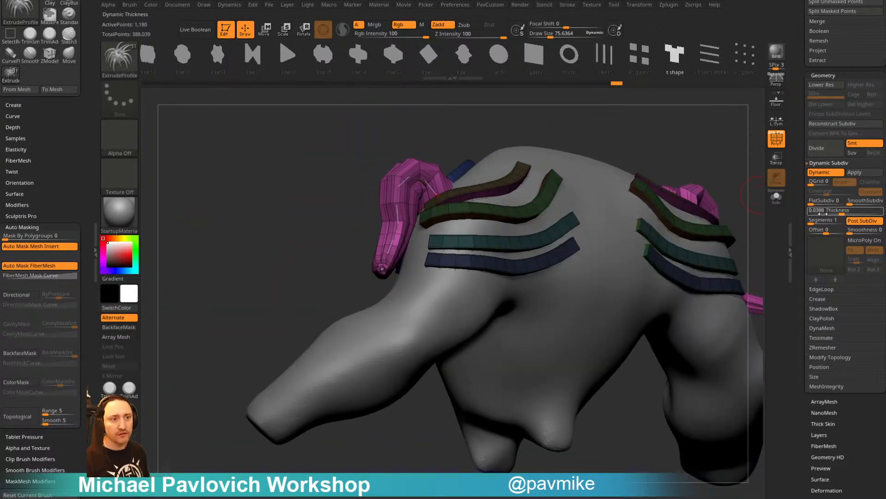
drag(823, 213, 804, 213)
alt+drag(308, 269, 349, 389)
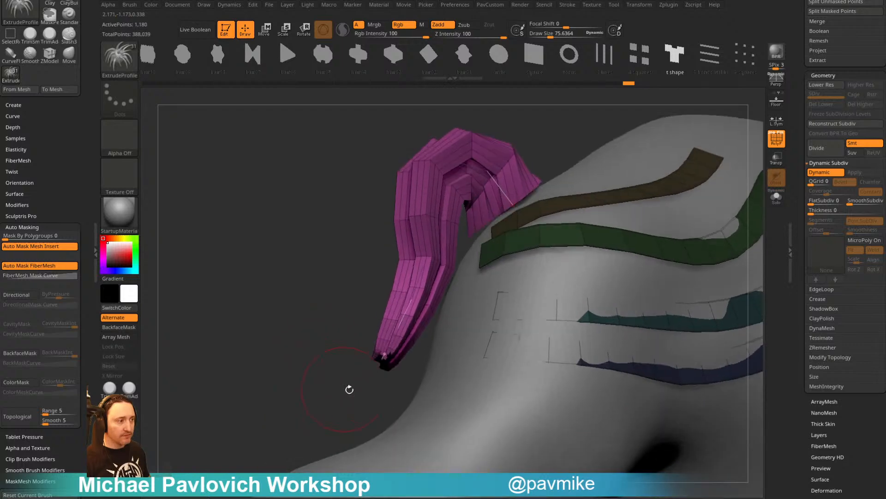
alt+drag(281, 384, 287, 427)
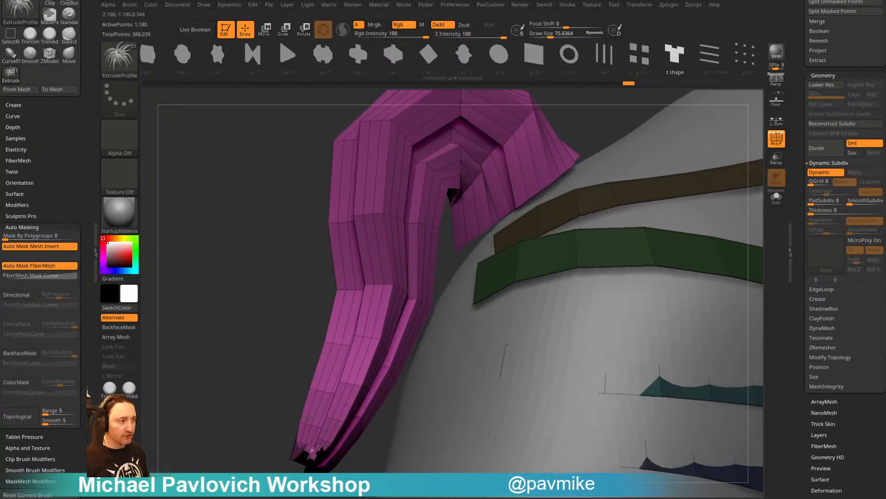
Swap the drawn extrusion's profile to hair06 and then to circle
click(286, 59)
click(371, 304)
alt+drag(215, 439, 297, 236)
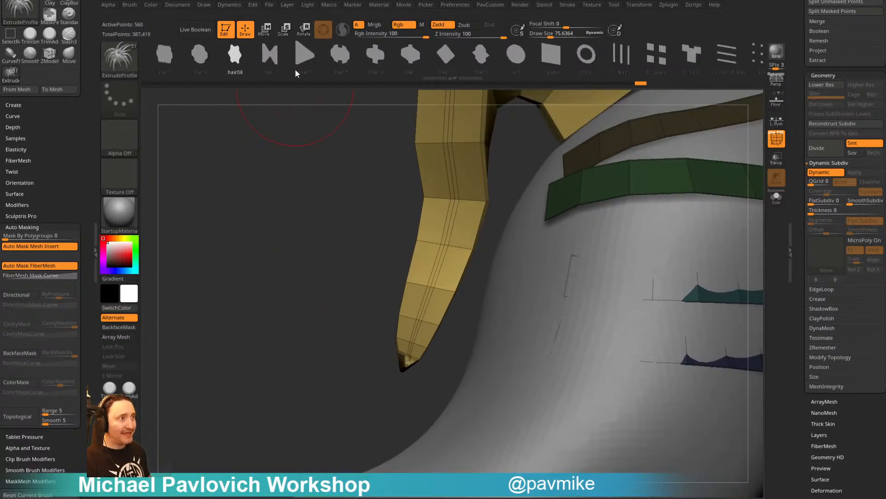
drag(537, 68, 467, 68)
click(459, 67)
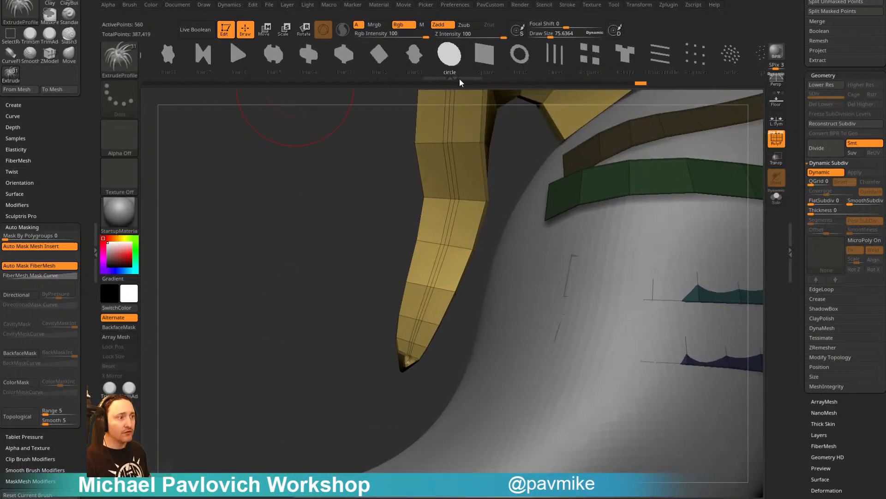
click(434, 292)
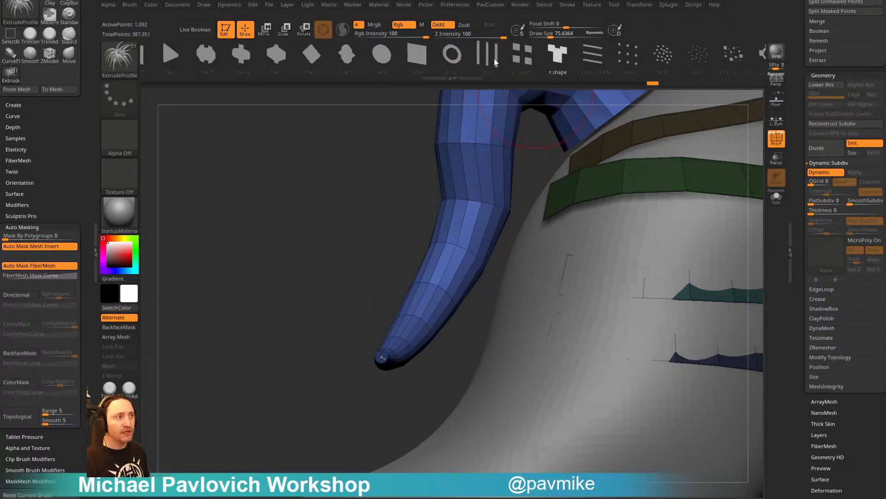
Replace the extrusion's profile with shape03 at a draw size of about 8.5
drag(494, 59, 485, 59)
drag(574, 60, 493, 61)
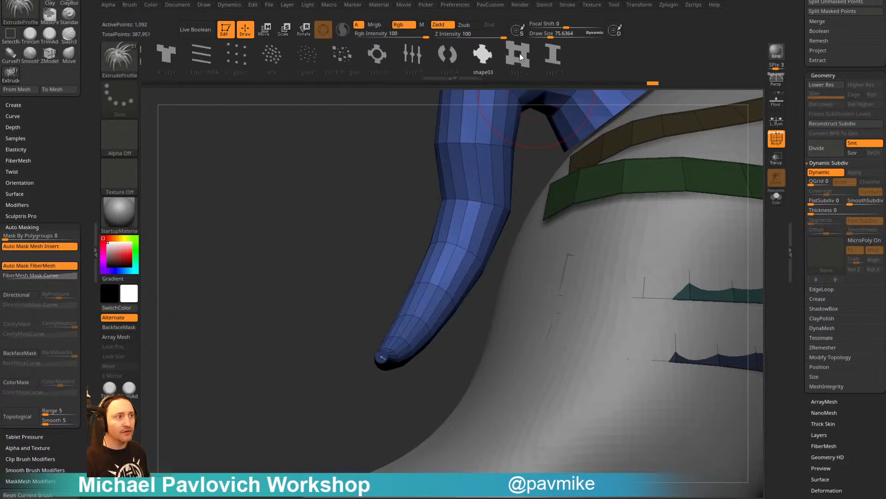
key(ctrl+z)
key(ctrl+z)
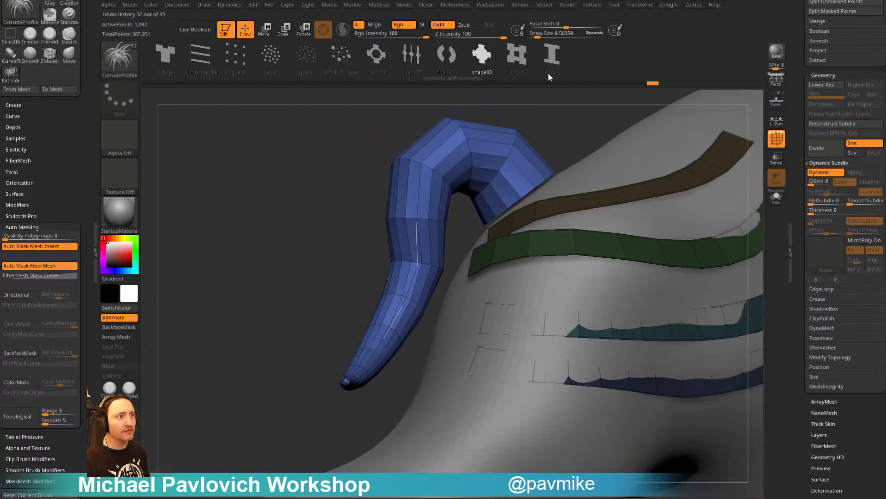
drag(278, 294, 298, 292)
click(400, 266)
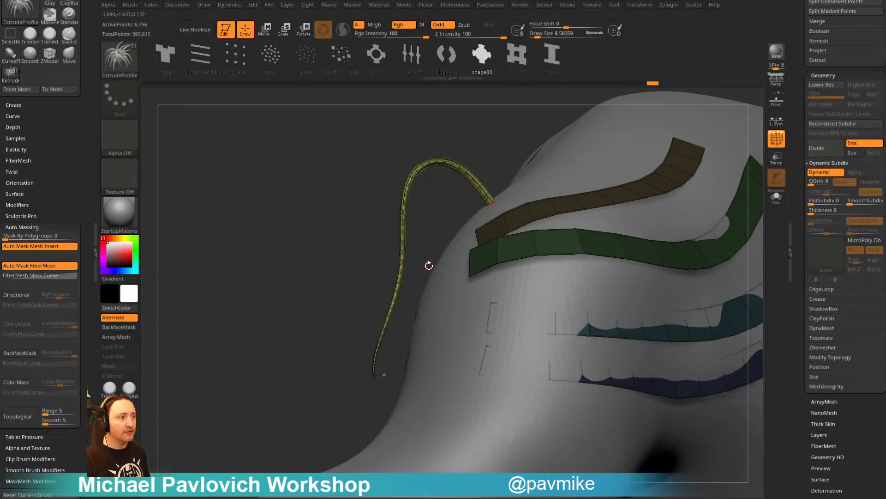
Thicken the shape03 extrusion by updating its curve at a draw size of about 72
key(s)
drag(360, 279, 371, 286)
click(405, 264)
mouse_move(287, 273)
alt+mouse_down()
mouse_move(281, 290)
mouse_move(406, 286)
alt+mouse_up()
drag(568, 221, 585, 229)
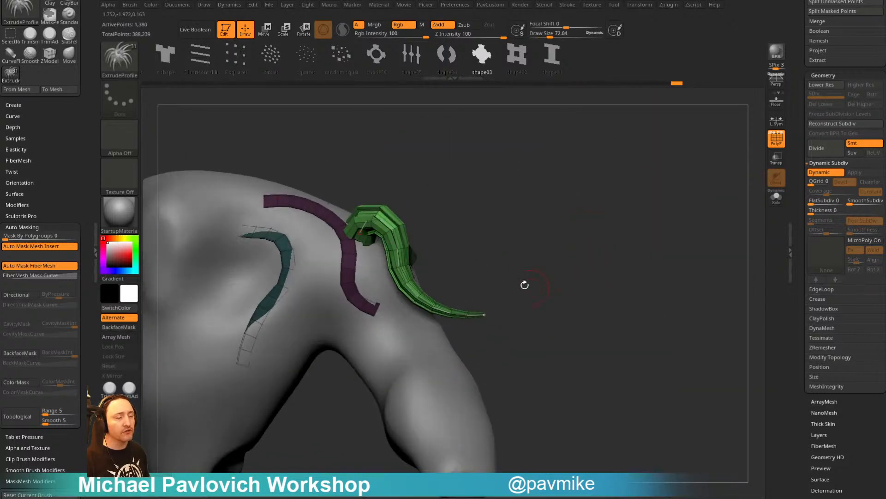
drag(525, 283, 528, 156)
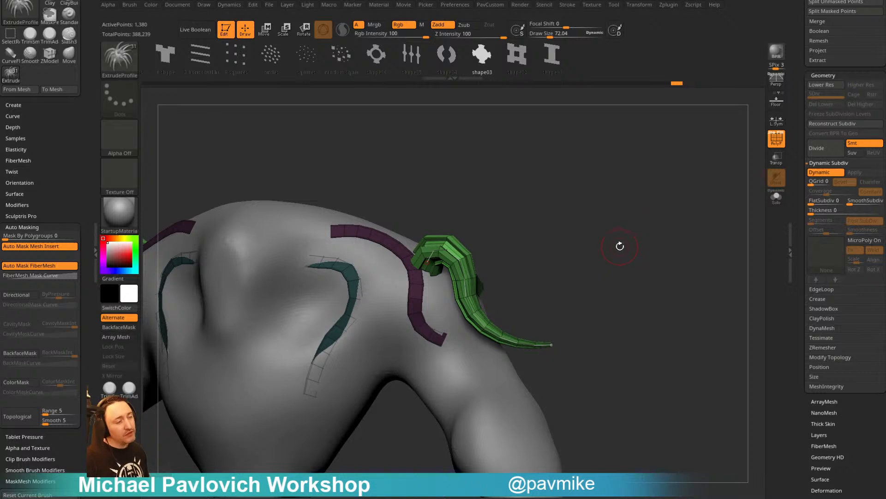
Load the SimpleTube brush from the _Military folder of the Lightbox brushes
key(comma)
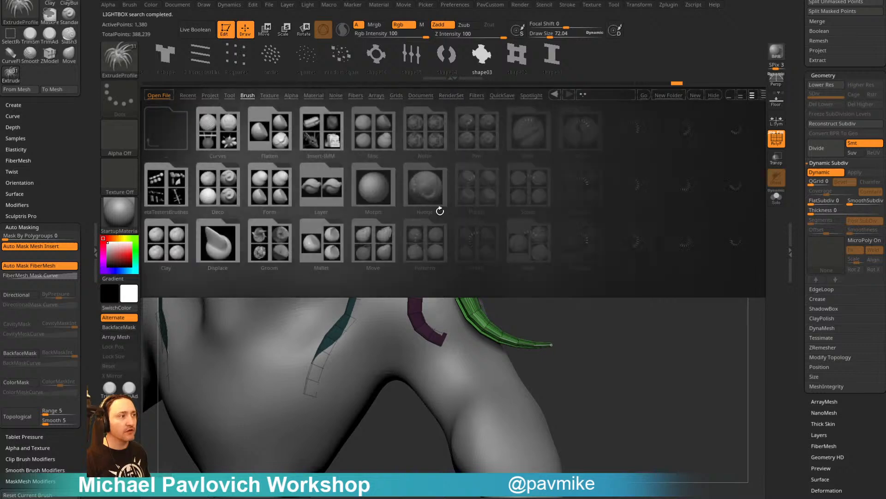
click(420, 226)
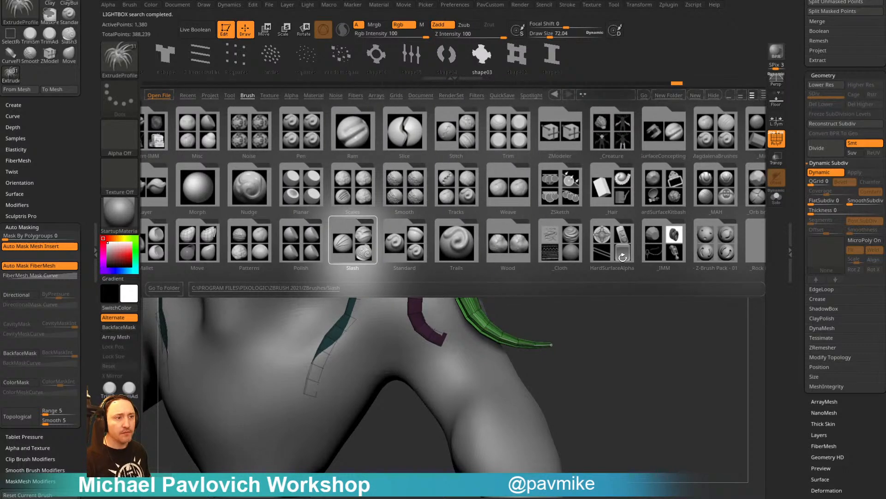
click(601, 245)
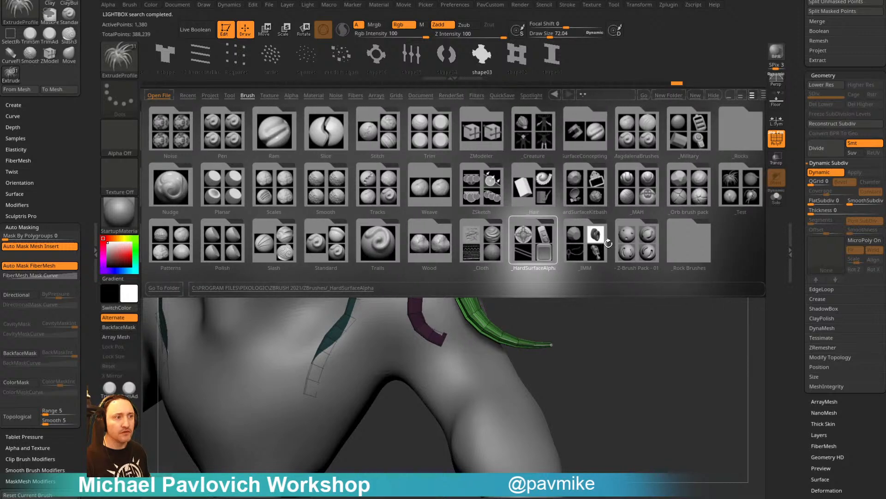
double_click(678, 138)
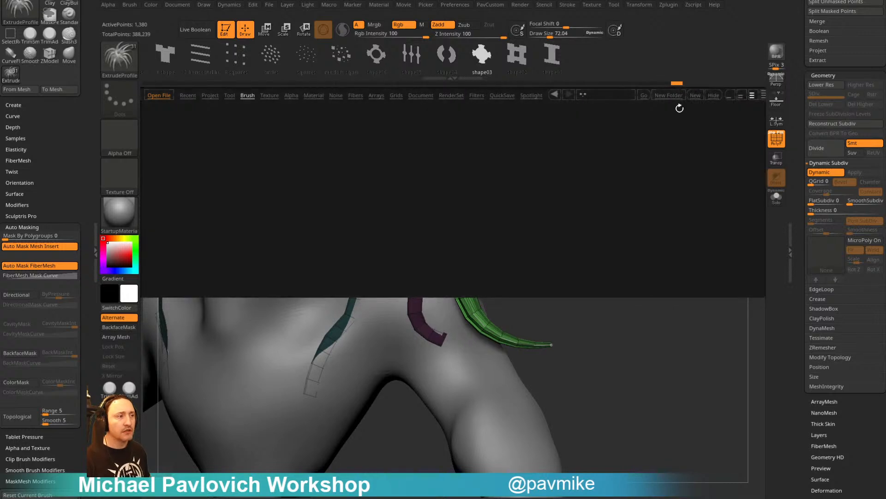
drag(738, 178, 587, 175)
double_click(548, 145)
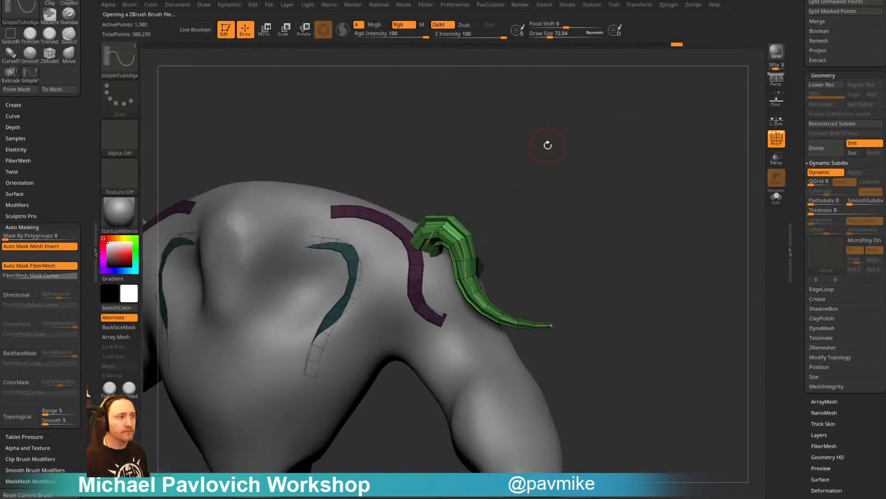
Leave Edit mode, always accepting the switch to 2.5D mode, and bring the subtool list into view
ctrl+right_drag(590, 234, 573, 203)
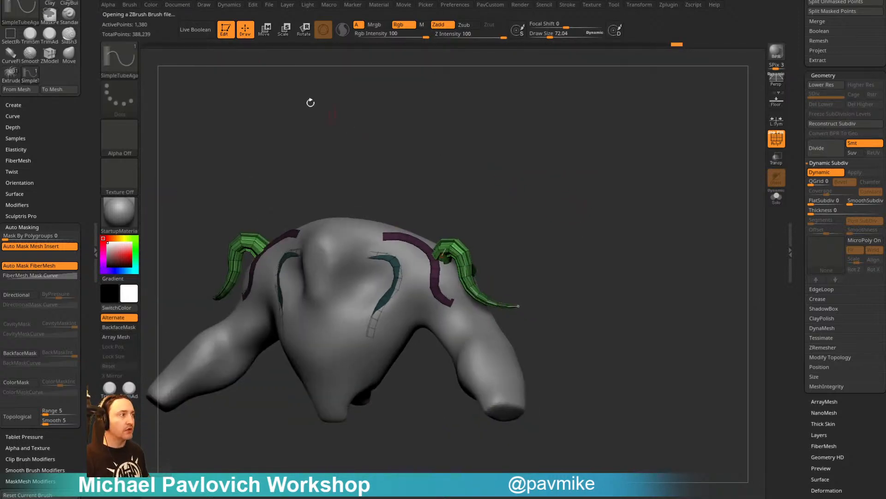
click(225, 30)
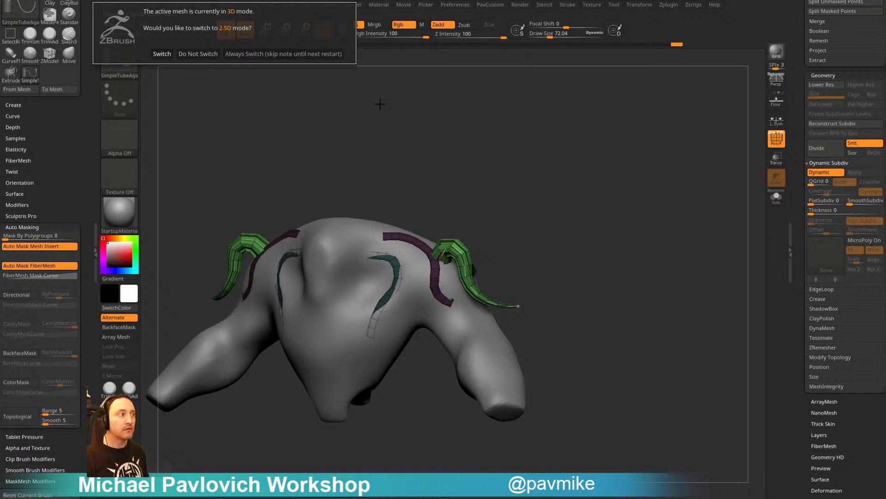
click(329, 54)
key(n)
drag(800, 191, 743, 369)
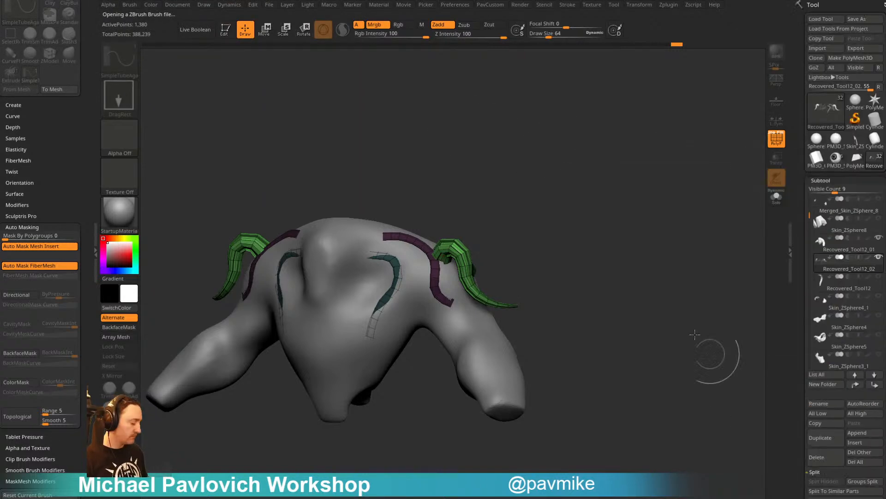
Clear the canvas and draw a PolyMesh3D star on it in Edit mode, keeping the SimpleTubeAgain brush for drawing
key(ctrl+n)
click(875, 101)
drag(419, 270, 348, 211)
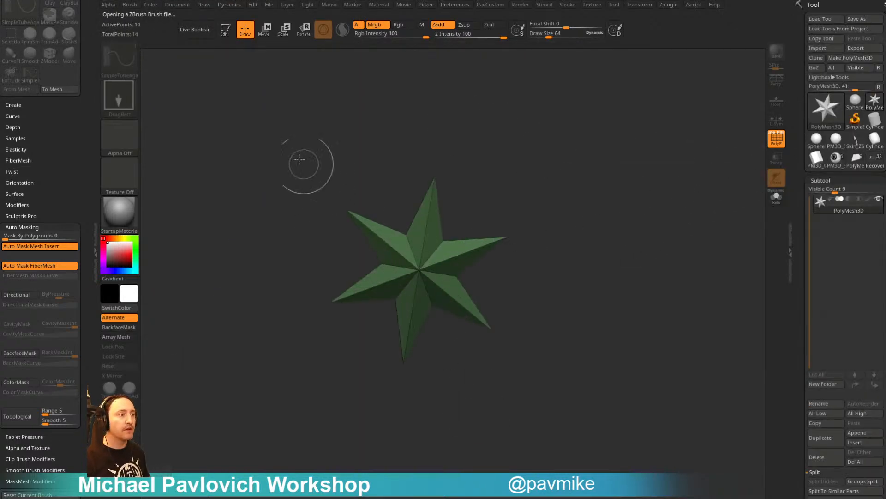
key(t)
key(w)
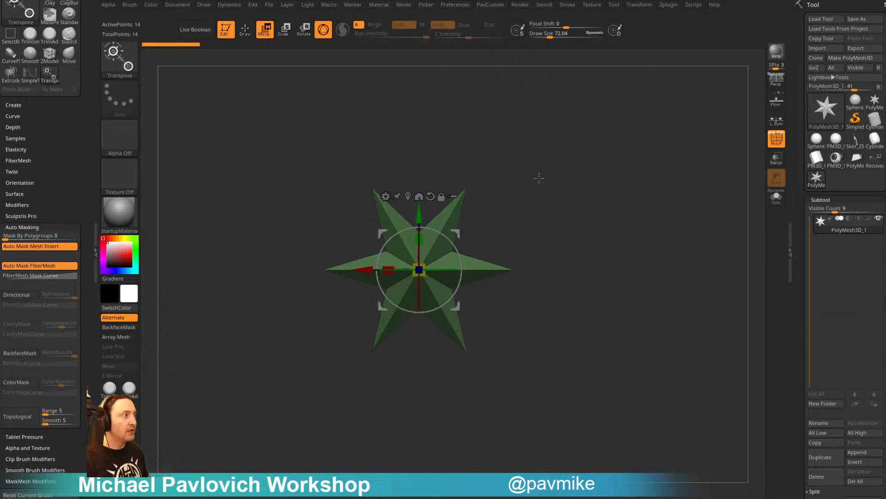
drag(496, 131, 521, 169)
key(q)
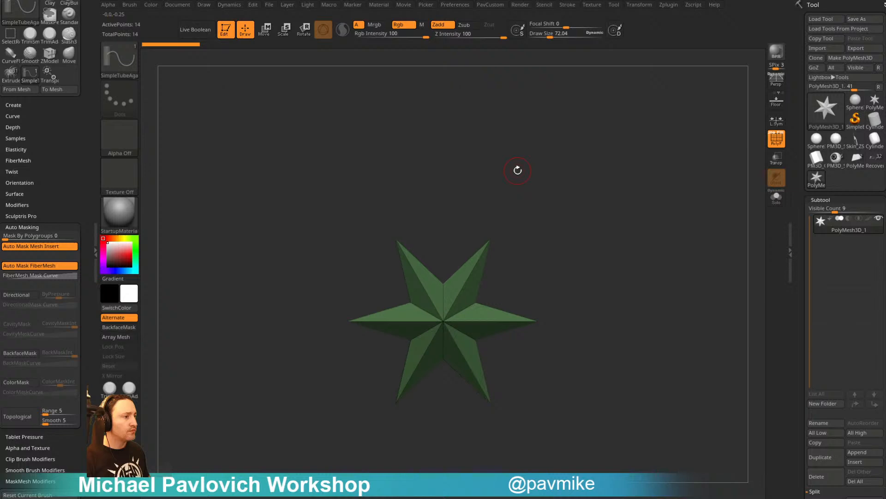
alt+drag(529, 188, 520, 172)
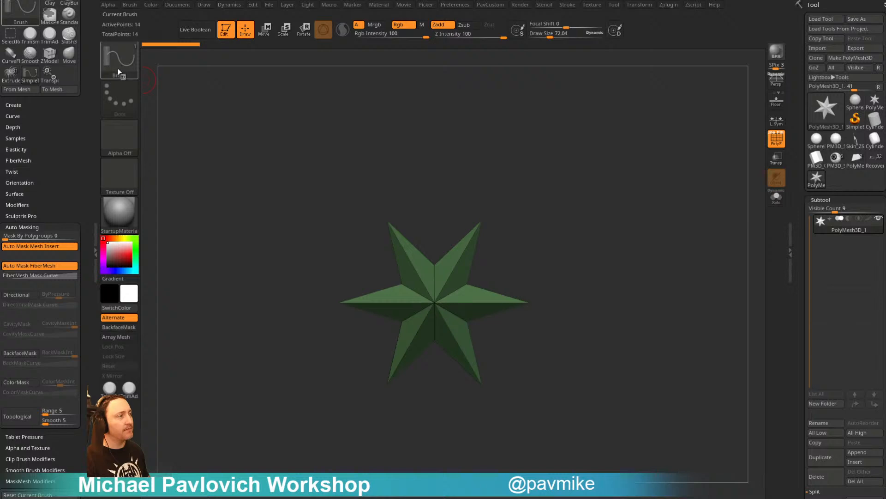
Dock the Zplugin palette, extract the SimpleTubeAgain brush's mesh to subtools with IMM Extractor, and inspect the extracted cylinder
click(669, 5)
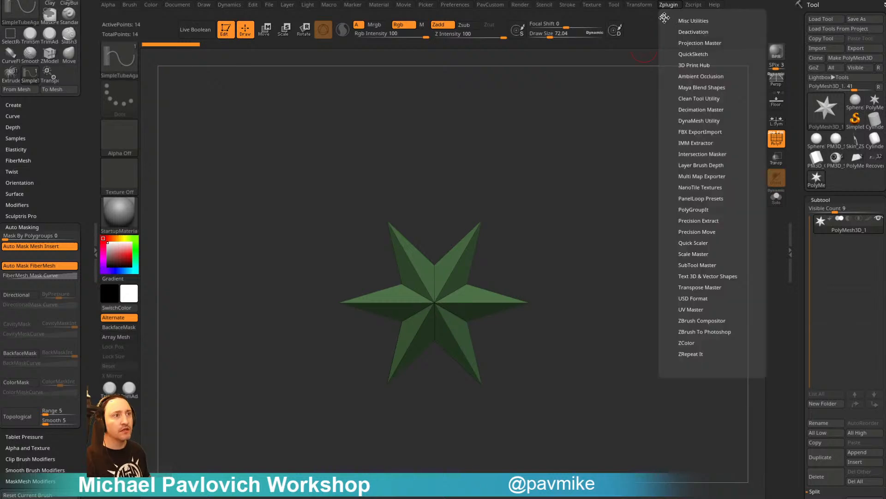
mouse_move(664, 17)
mouse_down()
mouse_move(259, 35)
mouse_move(41, 18)
mouse_up()
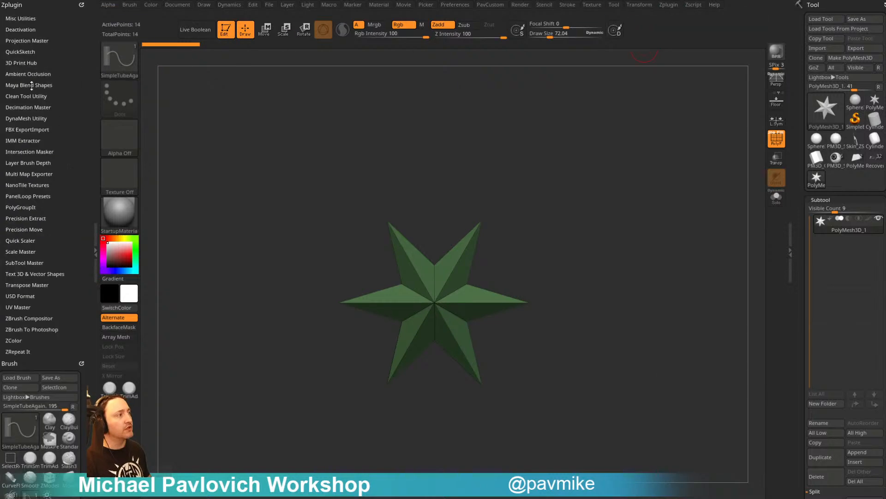
click(29, 142)
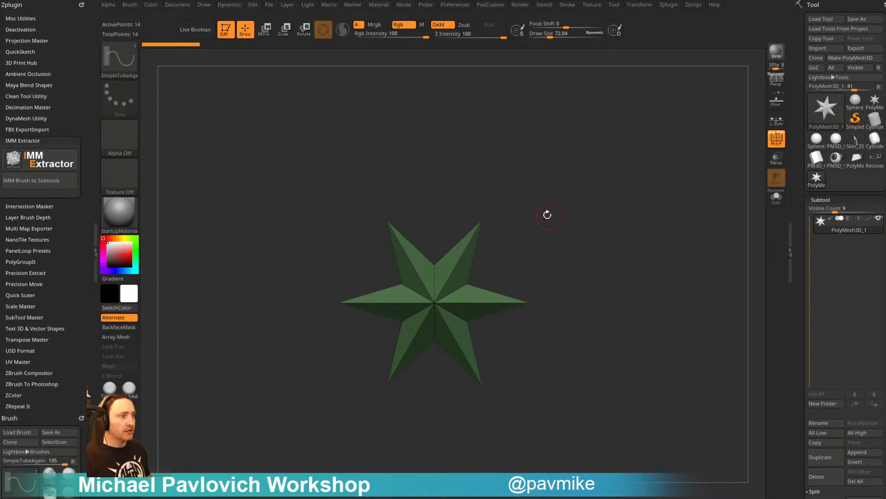
click(39, 180)
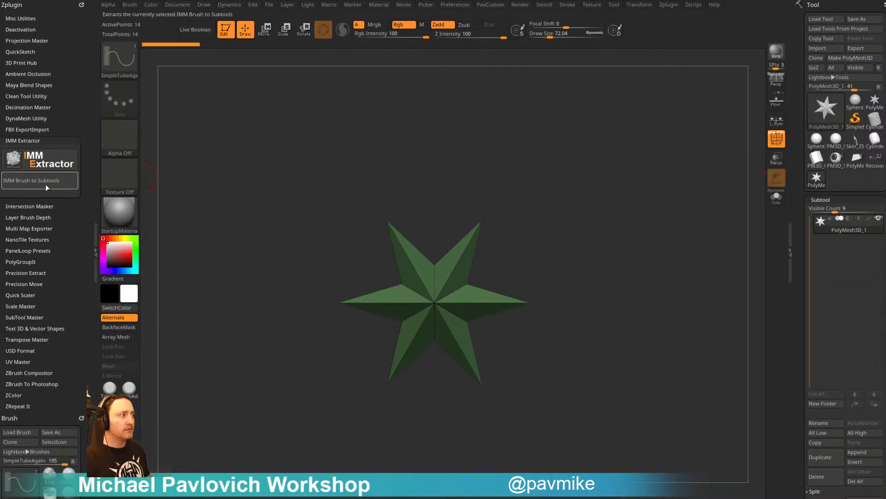
drag(589, 259, 614, 277)
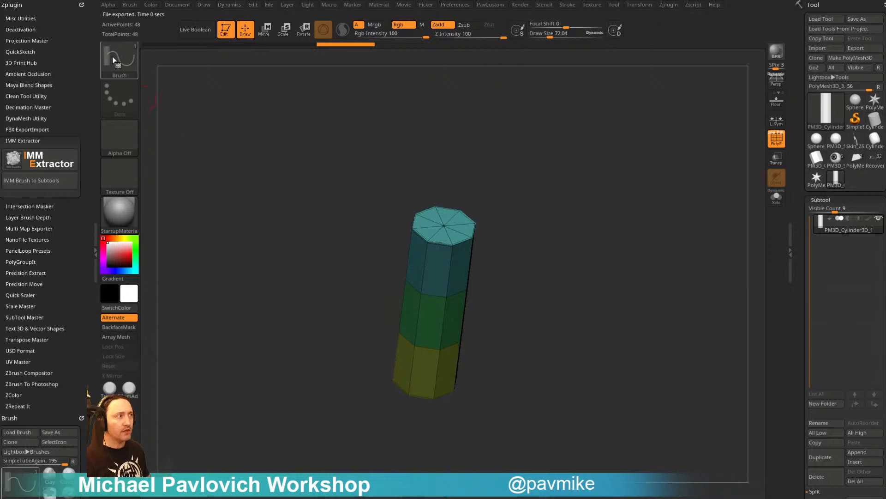
mouse_move(550, 252)
mouse_down()
mouse_move(575, 235)
mouse_move(601, 255)
mouse_move(597, 207)
mouse_move(551, 252)
mouse_move(573, 221)
mouse_move(522, 239)
mouse_move(544, 298)
mouse_move(555, 137)
mouse_move(548, 268)
mouse_up()
drag(549, 203, 495, 227)
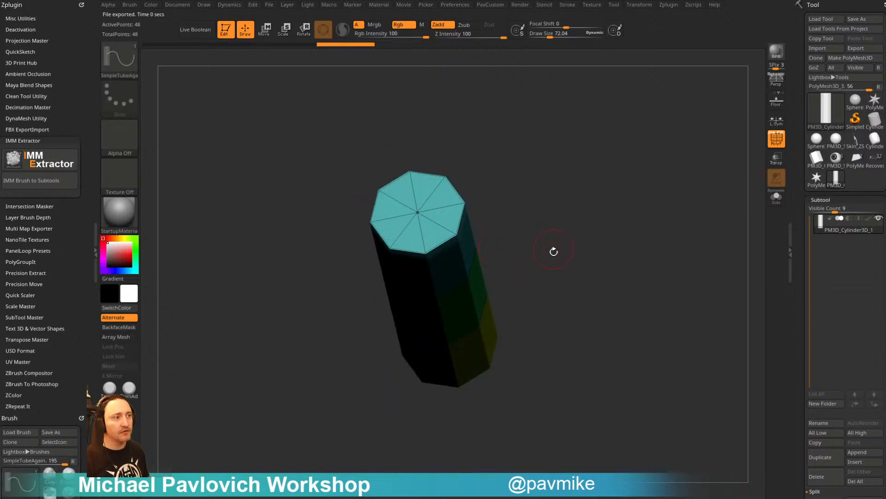
drag(554, 252, 552, 225)
alt+drag(572, 274, 528, 258)
Draw a SimpleTubeAgain tube from the cylinder and replace it with one arcing beside the cylinder
drag(427, 251, 629, 156)
alt+drag(681, 230, 630, 242)
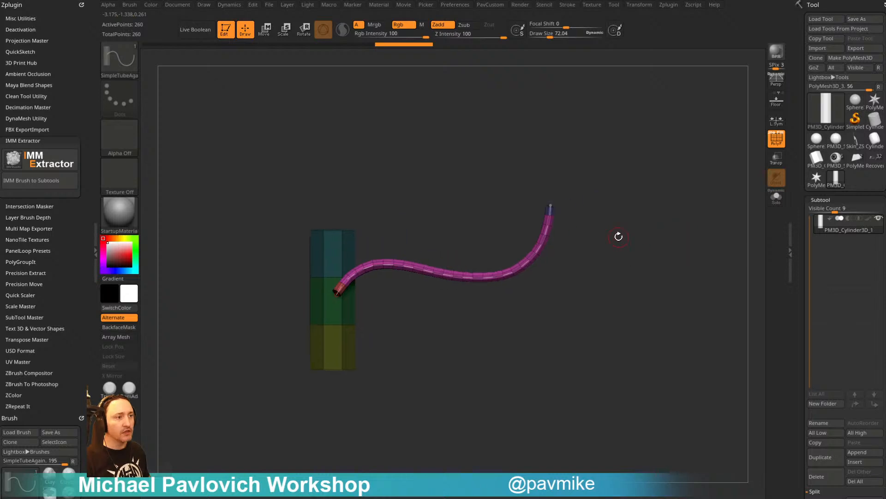
mouse_move(553, 208)
mouse_down()
mouse_move(458, 169)
mouse_move(570, 292)
mouse_move(378, 393)
mouse_up()
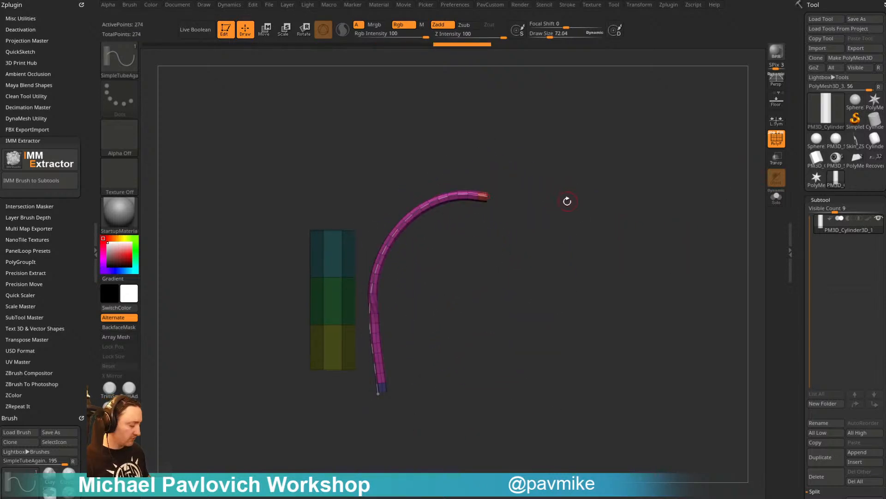
Switch to the CurveTube brush and update the existing curve with its tube
key(b)
key(c)
click(398, 267)
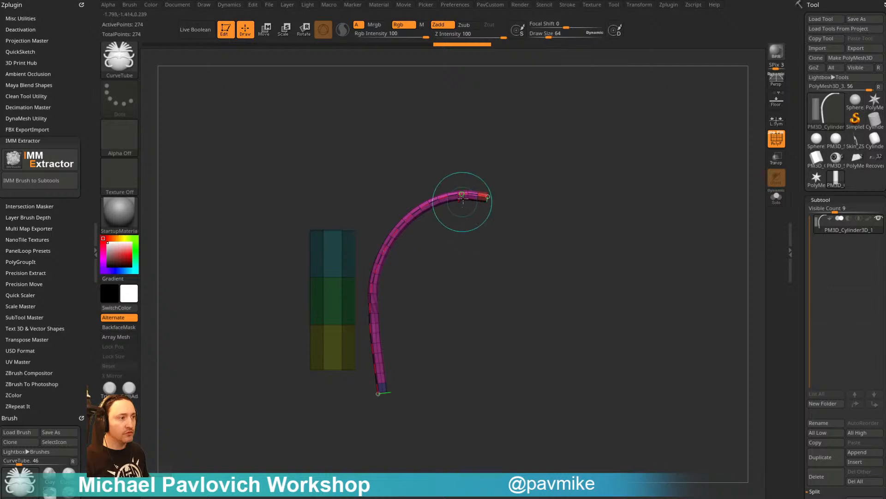
drag(564, 238, 343, 205)
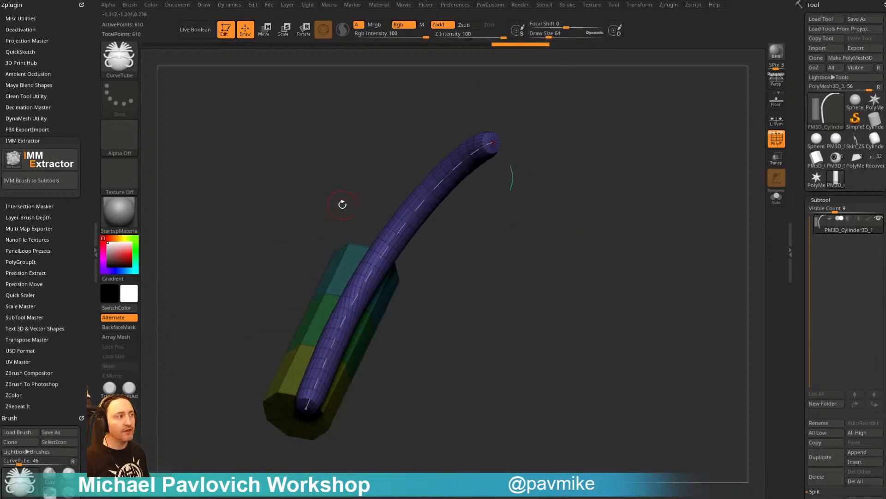
Set the CurveTube's Brush Modifier to 6 and update the tube along its curve
click(82, 5)
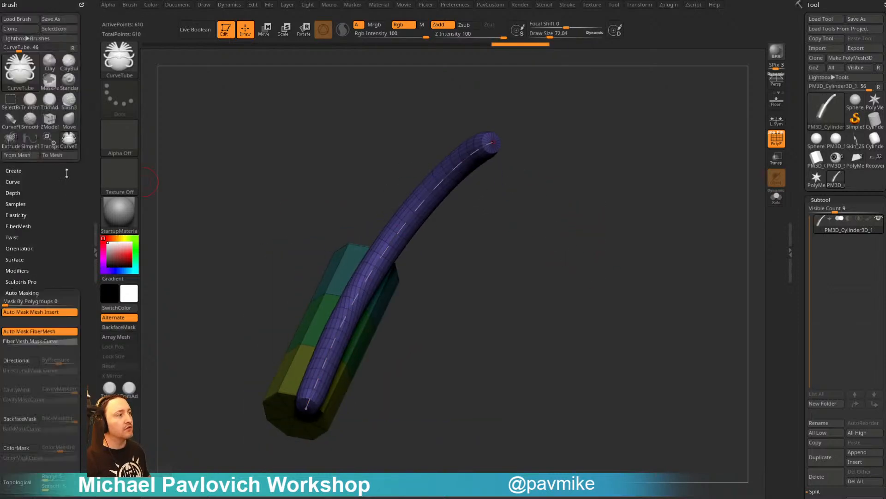
drag(63, 257, 56, 198)
shift+click(33, 270)
shift+click(25, 245)
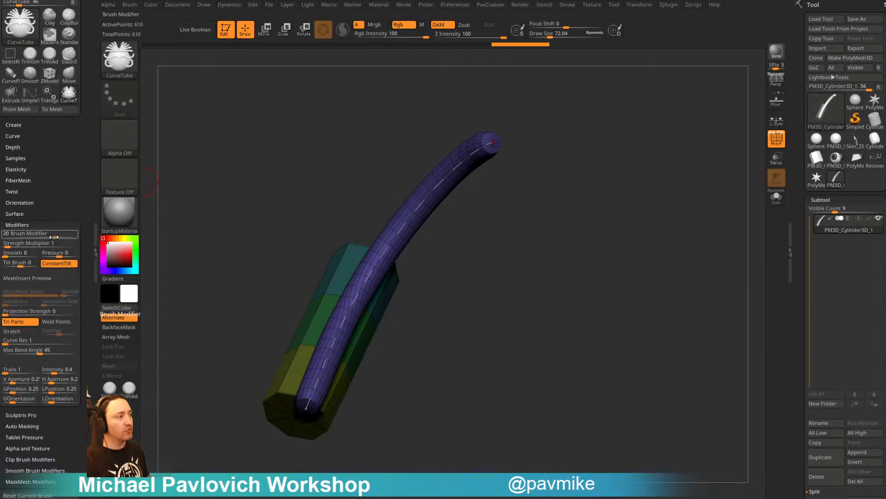
text(14)
key(Return)
drag(464, 187, 480, 178)
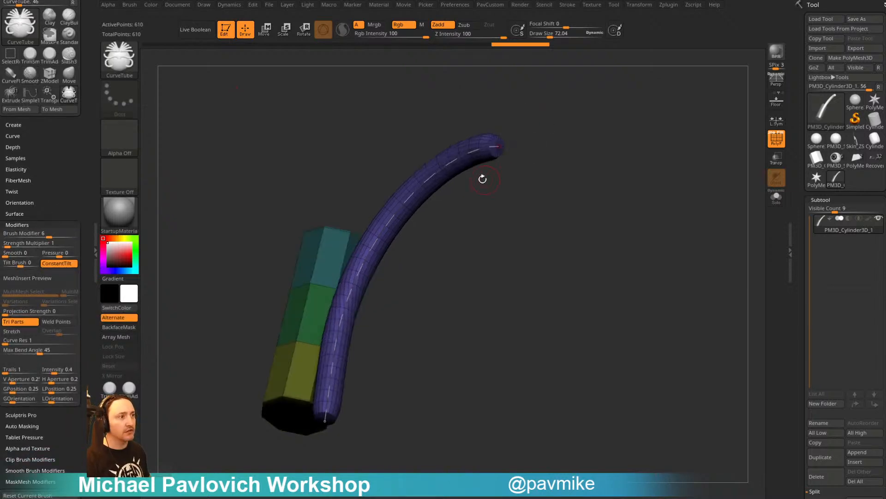
click(469, 154)
mouse_move(518, 210)
mouse_down()
mouse_move(507, 203)
mouse_move(541, 215)
mouse_up()
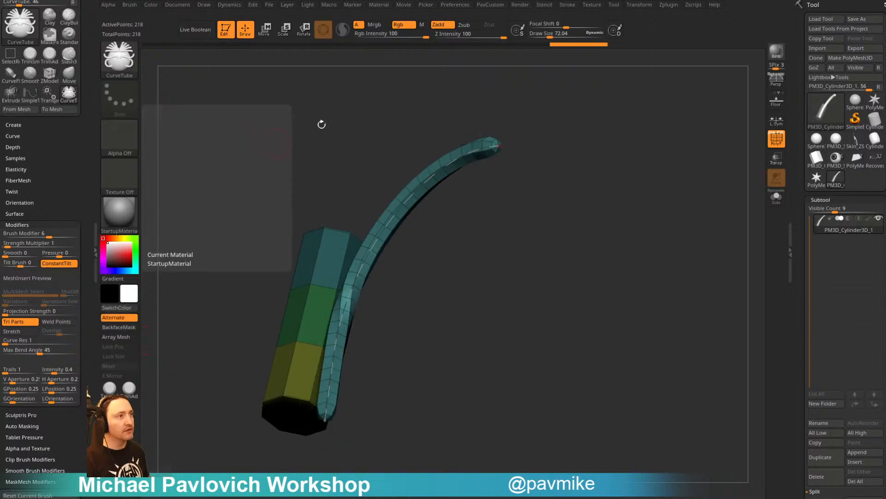
Set the Z Intensity to 15 and update the six-sided tube to compare its shape
click(486, 36)
text(00)
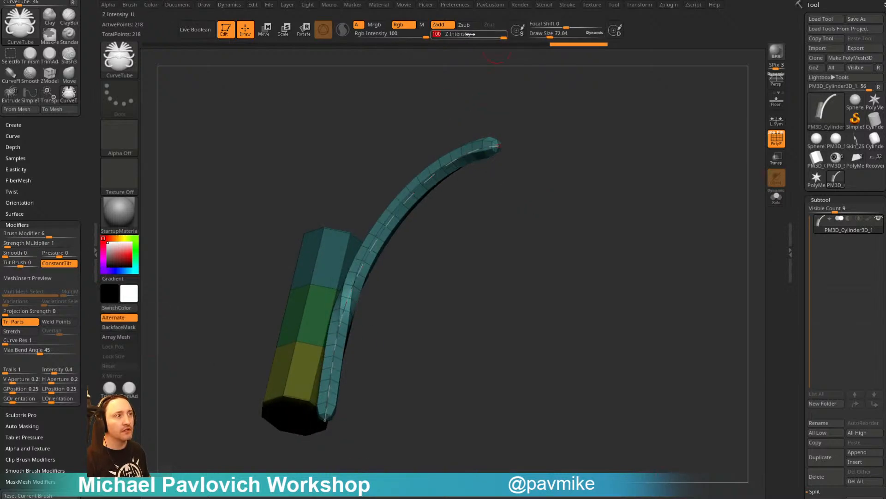
key(Return)
click(439, 162)
drag(550, 132, 479, 83)
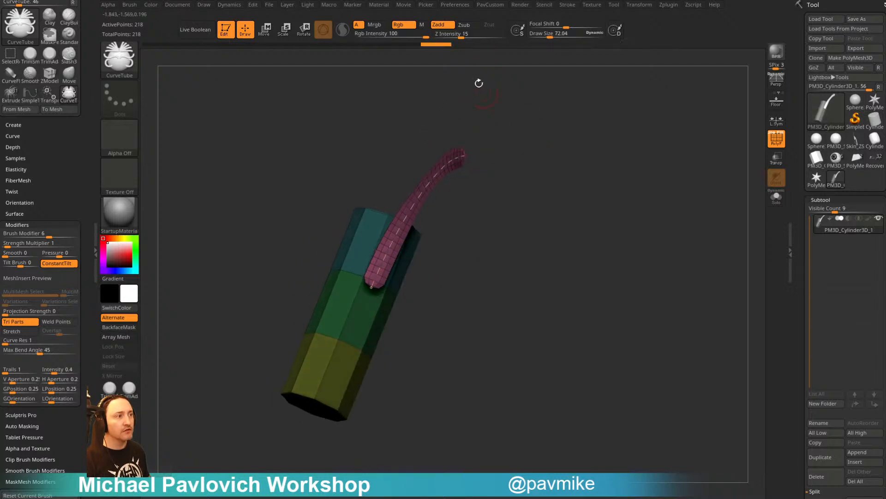
drag(531, 131, 550, 146)
Set the Z Intensity to 100 and the Brush Modifier to 4, and rebuild the tube with a square profile
drag(472, 36, 510, 36)
click(41, 235)
text(0)
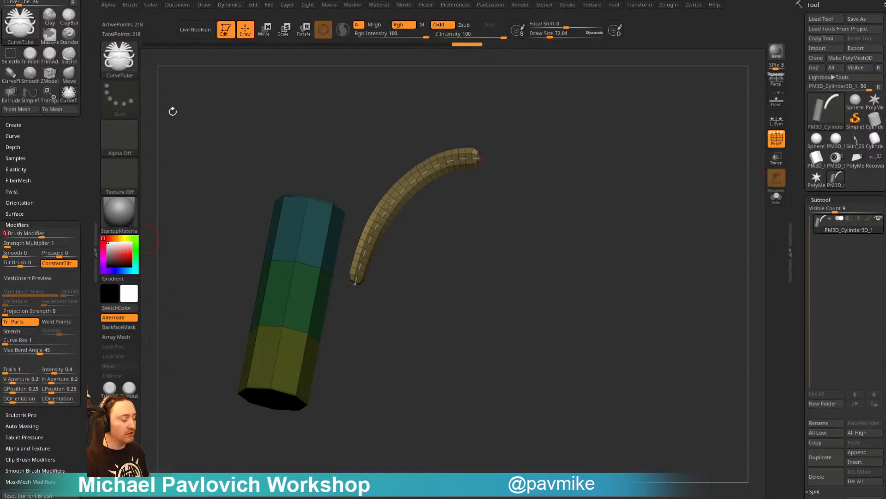
click(454, 158)
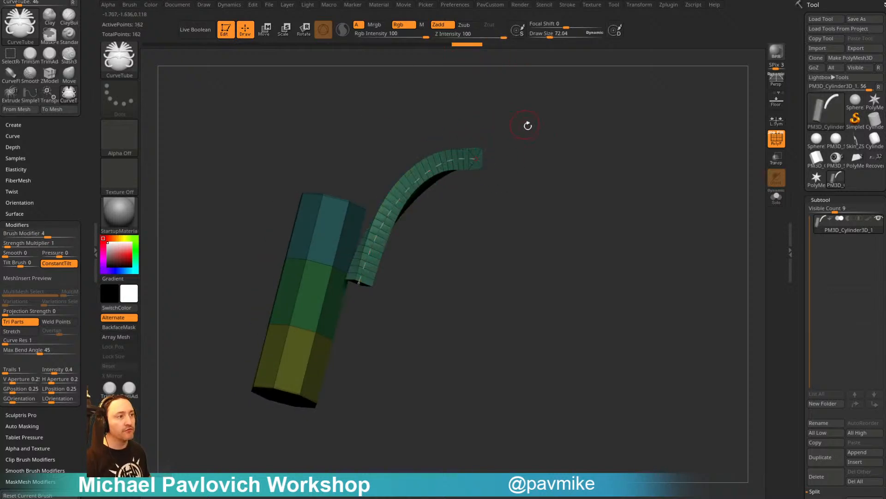
drag(528, 126, 530, 203)
drag(457, 202, 499, 154)
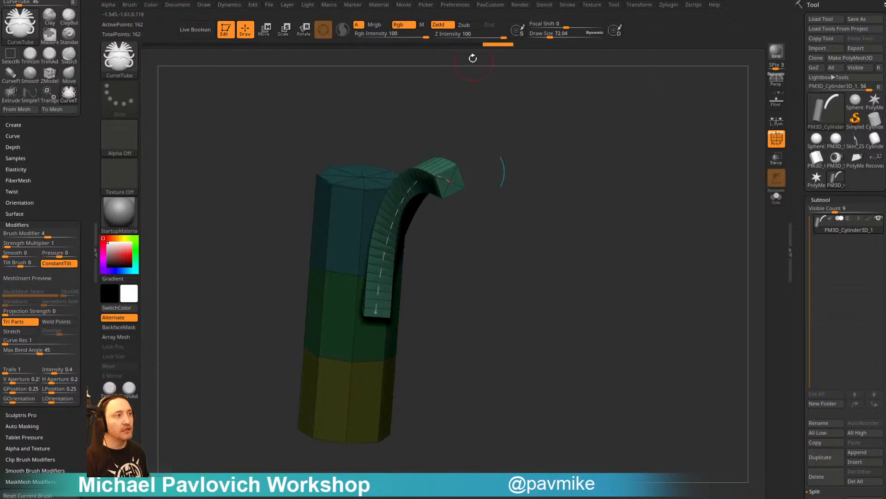
Rebuild the square tube at a Z Intensity of 16 and draw a U-shaped tube from the cylinder's yellow section
drag(501, 36, 469, 37)
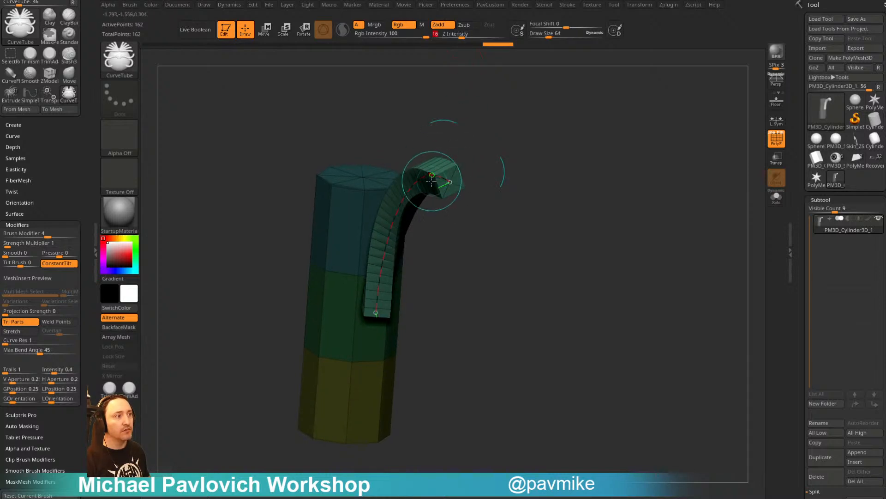
click(433, 174)
mouse_move(505, 166)
mouse_down()
mouse_move(487, 159)
mouse_move(473, 240)
mouse_move(462, 194)
mouse_up()
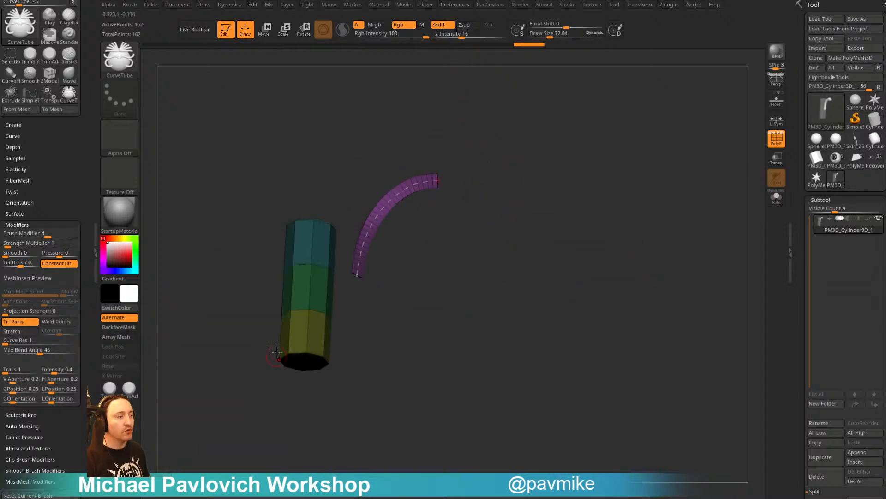
drag(314, 320, 549, 220)
mouse_move(617, 190)
mouse_down()
mouse_move(584, 242)
mouse_move(598, 223)
mouse_up()
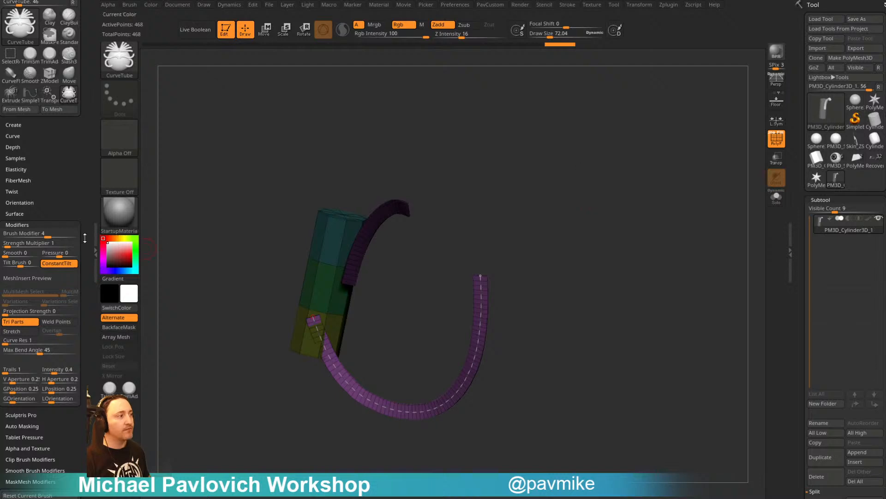
Set the Brush Modifier to 0 and draw a tube arcing away from the cylinder's upper section
click(43, 234)
text(0)
key(Return)
drag(518, 181, 531, 179)
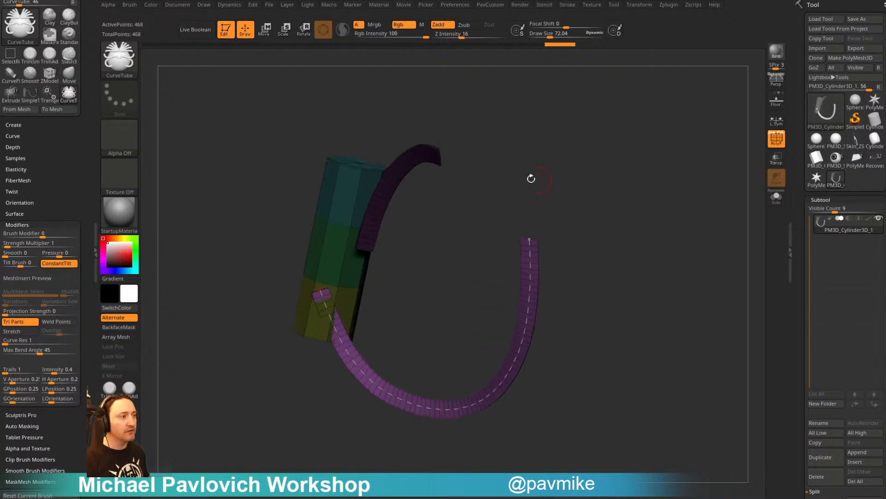
drag(460, 119, 501, 116)
mouse_move(604, 182)
mouse_down()
mouse_move(528, 198)
mouse_move(604, 200)
mouse_move(513, 200)
mouse_move(313, 231)
mouse_up()
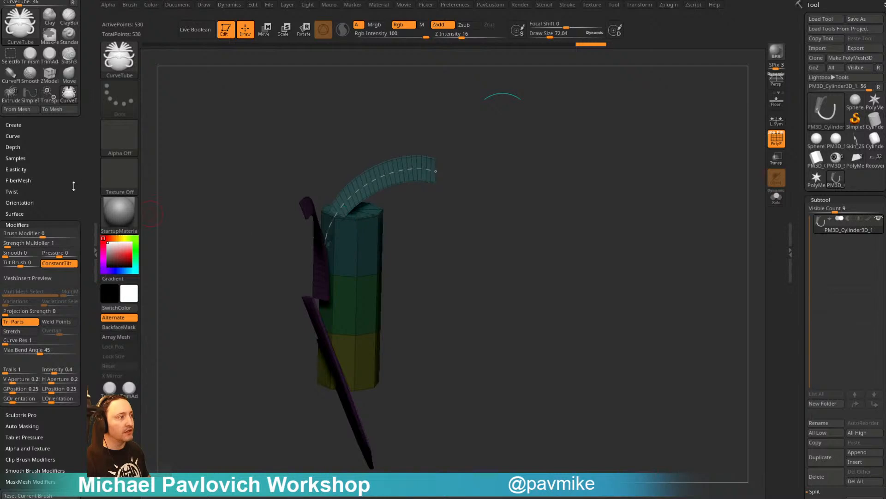
Draw an S-shaped CurveTube strip extending outward from beside the cylinder
mouse_move(74, 186)
mouse_down()
mouse_move(73, 1)
mouse_move(73, 10)
mouse_up()
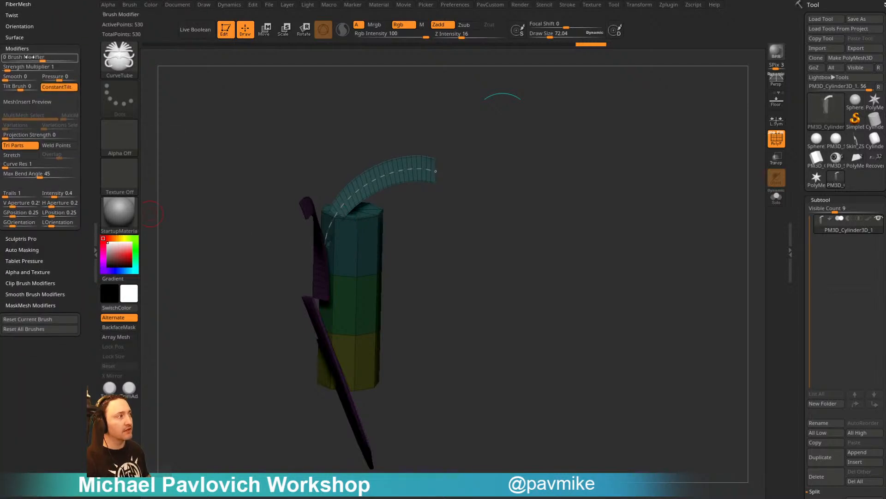
mouse_move(530, 159)
mouse_down()
mouse_move(596, 209)
mouse_move(469, 231)
mouse_up()
drag(452, 291, 605, 186)
mouse_move(691, 237)
mouse_down()
mouse_move(568, 221)
mouse_move(594, 307)
mouse_move(523, 252)
mouse_up()
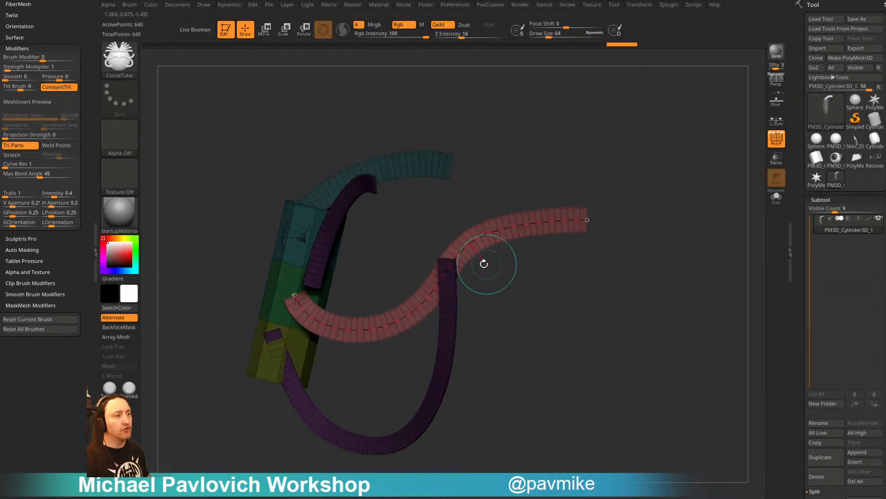
drag(637, 210, 512, 244)
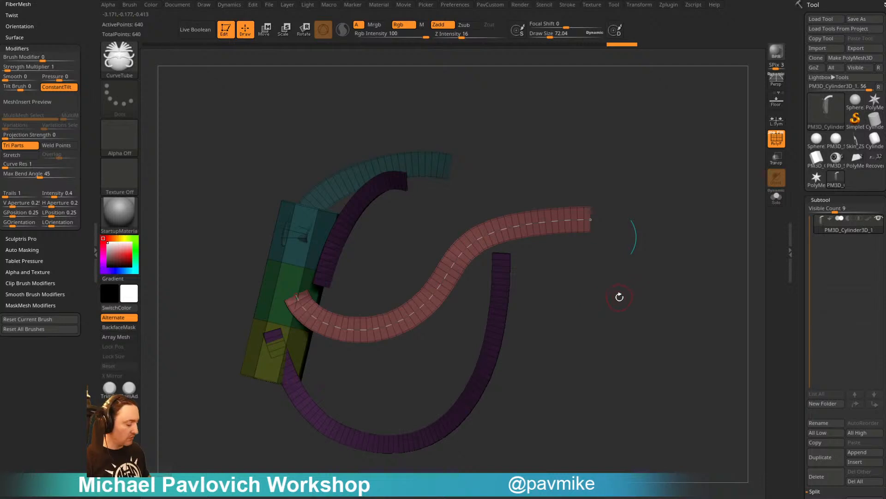
Bring up the sculpting brushes whose names start with C
key(b)
key(c)
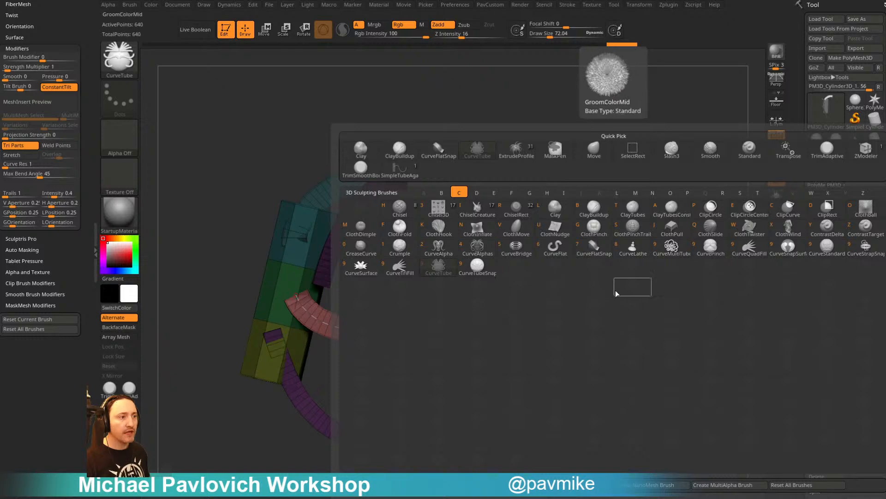
Draw a flat curved strip outward from the upper section of the cylinder with the CurveFlatSnap brush
key(7)
drag(333, 216, 464, 130)
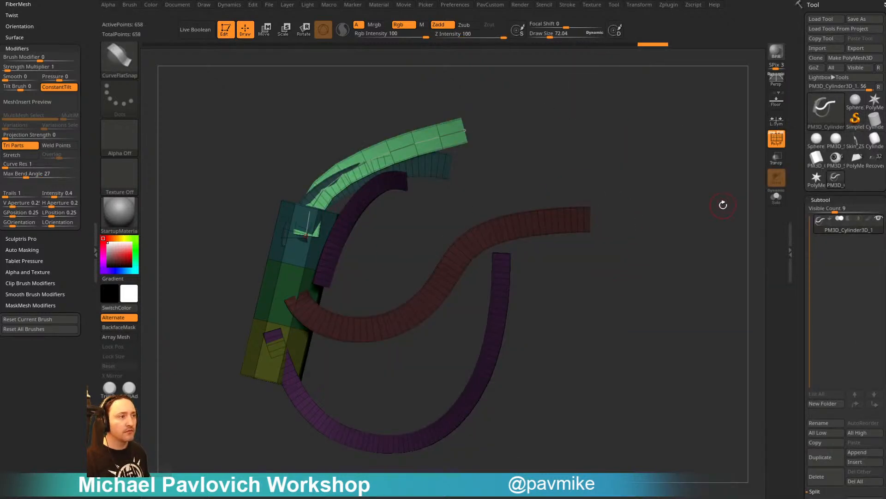
drag(456, 69, 661, 238)
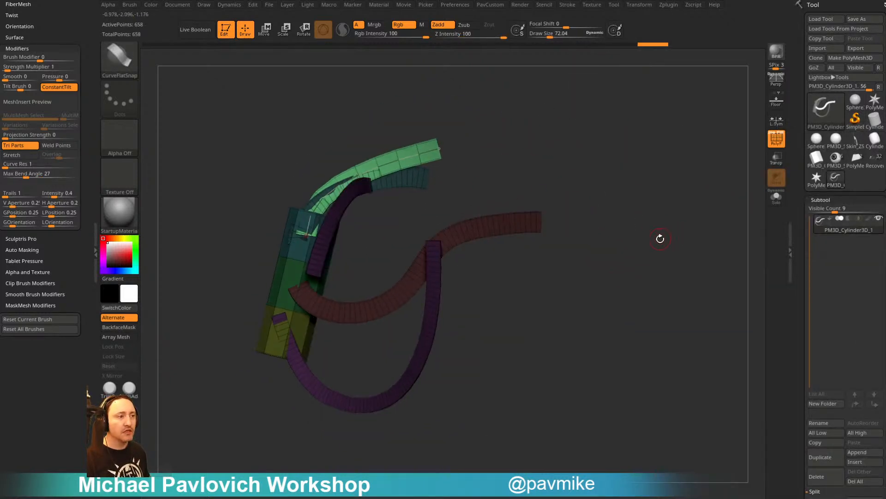
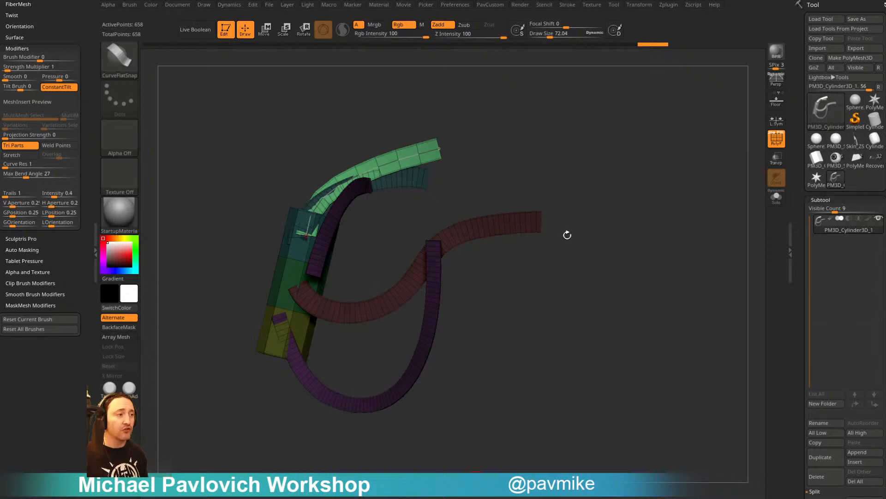
drag(640, 171, 641, 211)
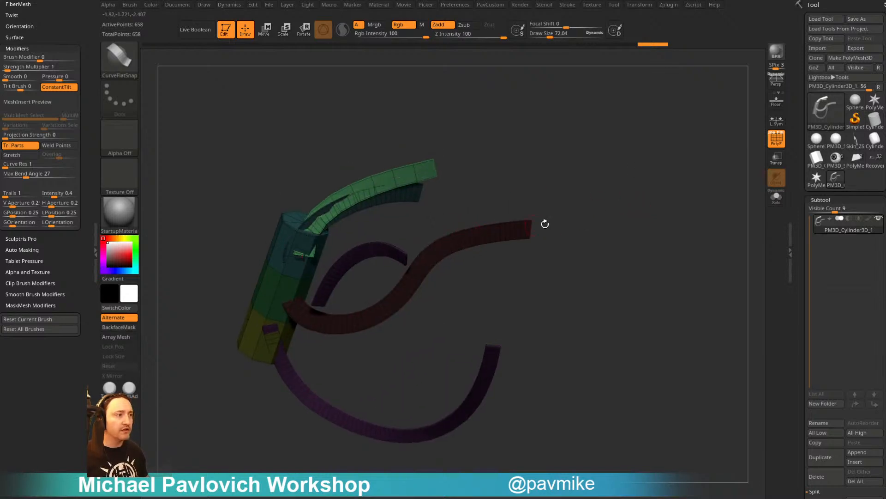
drag(544, 223, 623, 188)
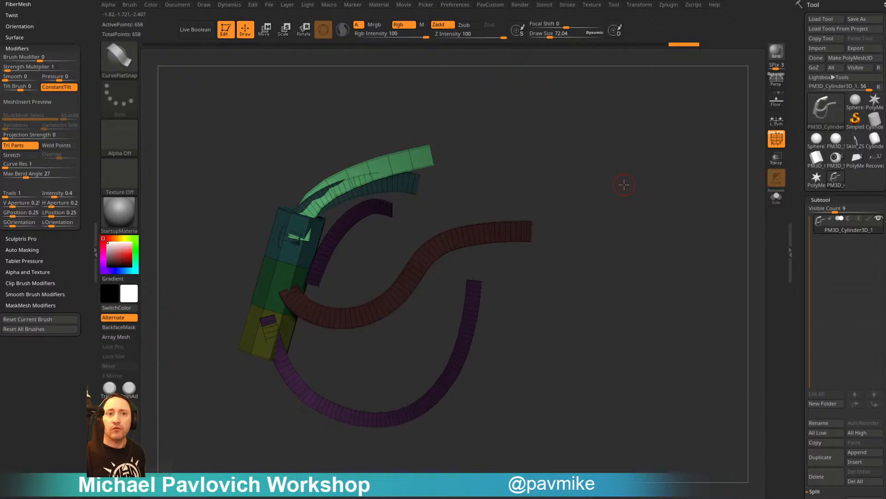
key(alt+Tab)
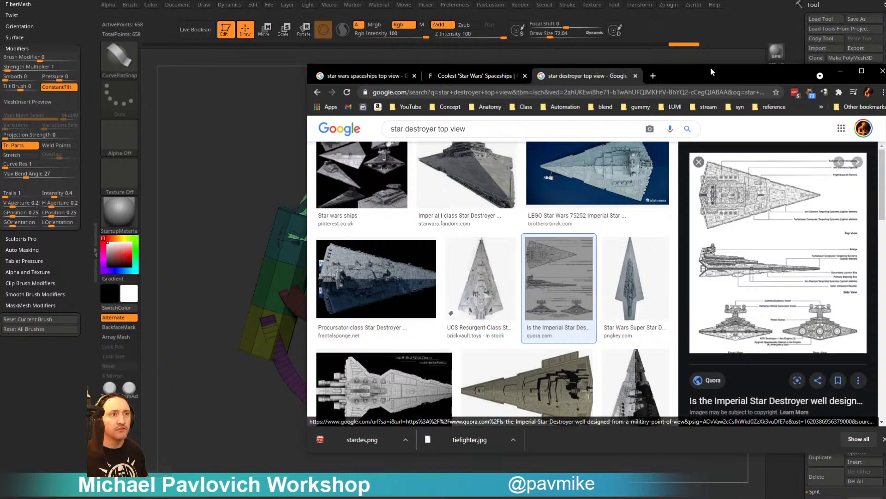
key(alt+Tab)
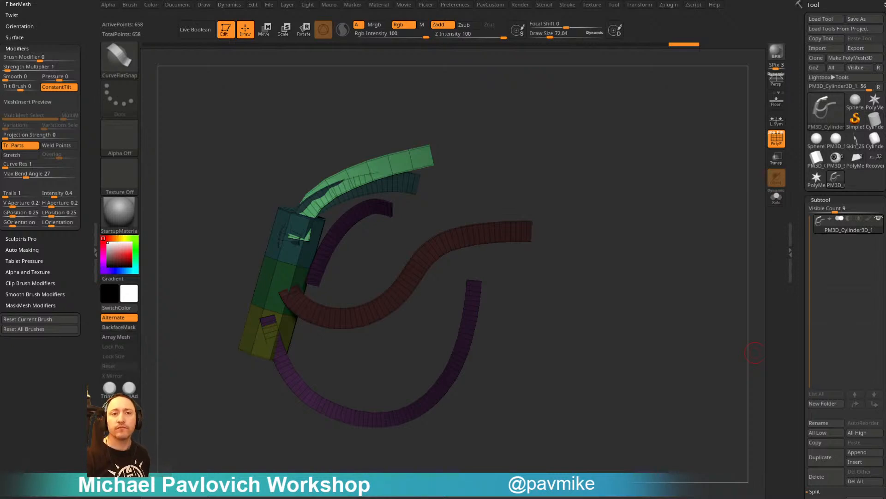
click(640, 5)
click(592, 4)
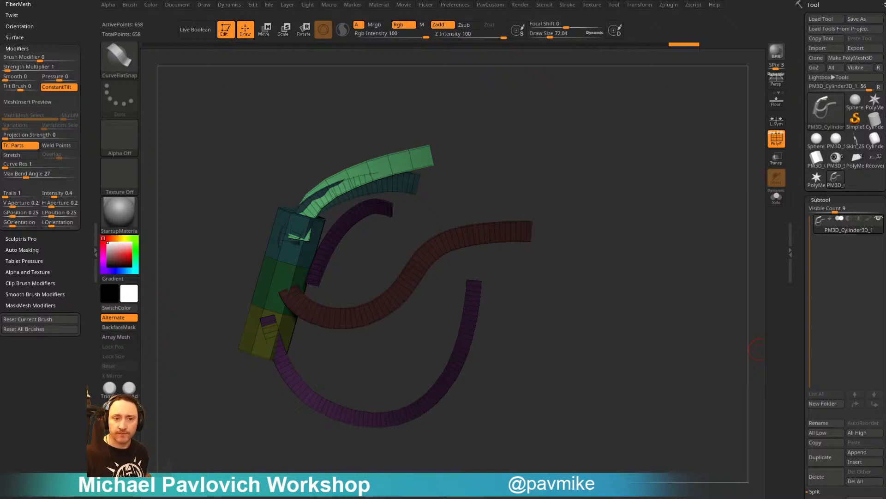
Switch to the Standard brush and increase the draw size to about 121
drag(622, 176, 608, 190)
key(b)
key(s)
key(t)
key(s)
drag(588, 171, 646, 190)
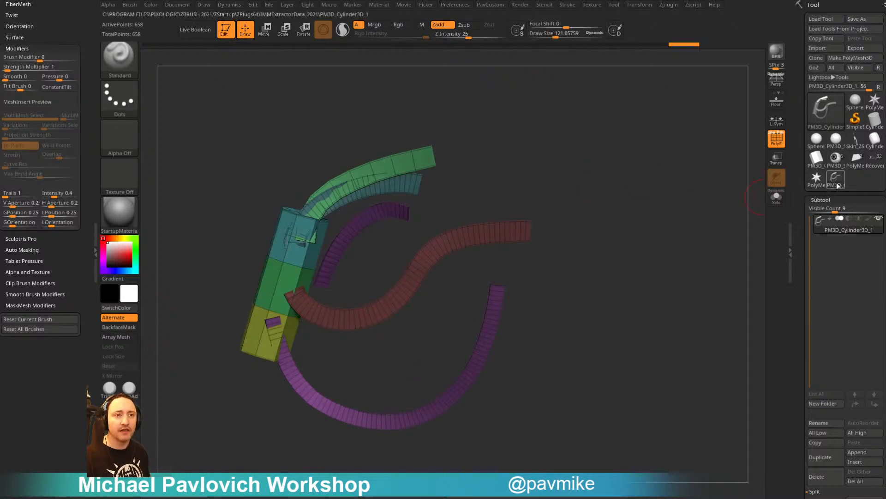
Switch to the Recovered_Tool12_02 character model and set the draw size to about 52
click(876, 161)
mouse_move(597, 211)
mouse_down()
mouse_move(637, 198)
mouse_move(743, 192)
mouse_move(663, 240)
mouse_move(626, 188)
mouse_up()
key(s)
mouse_move(626, 188)
mouse_down()
mouse_move(618, 188)
mouse_move(617, 167)
mouse_move(642, 184)
mouse_up()
Draw a curved tube from the shoulder down the upper arm with the SimpleTubeAgain insert brush
key(b)
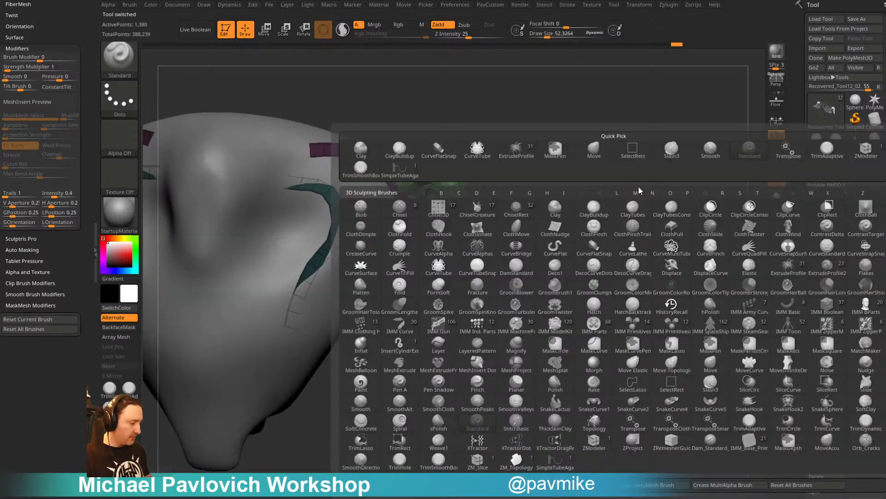
click(565, 462)
mouse_move(625, 279)
mouse_down()
mouse_move(454, 206)
mouse_move(480, 325)
mouse_up()
mouse_move(637, 240)
mouse_down()
mouse_move(649, 248)
mouse_move(649, 267)
mouse_move(699, 205)
mouse_move(675, 235)
mouse_up()
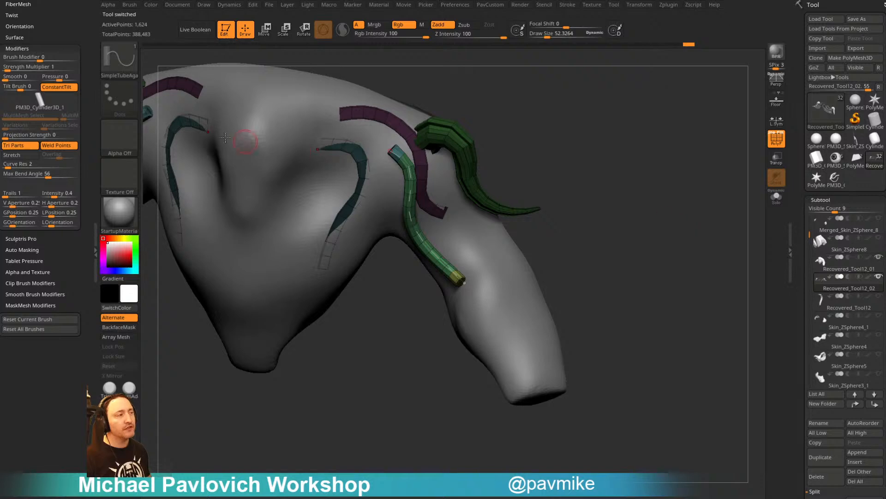
Set the brush's Imbed depth to 0 and update the tube on the upper arm
drag(47, 69, 47, 173)
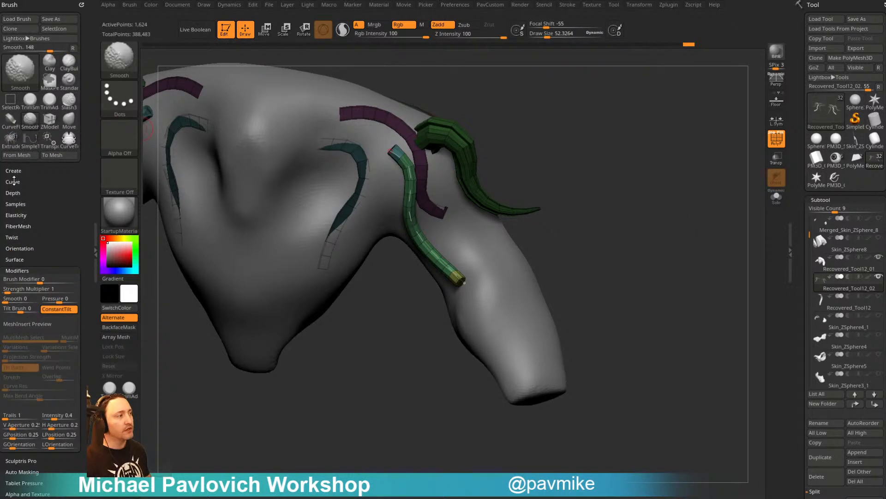
shift+click(21, 192)
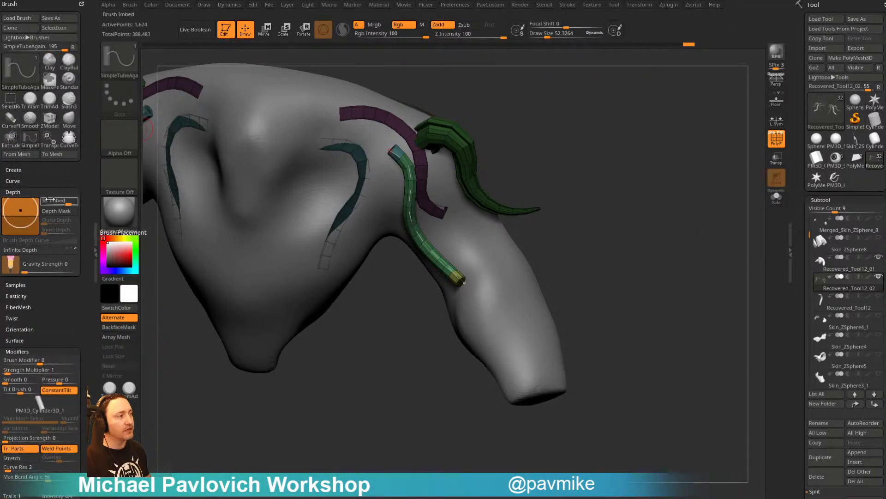
text(0)
key(Return)
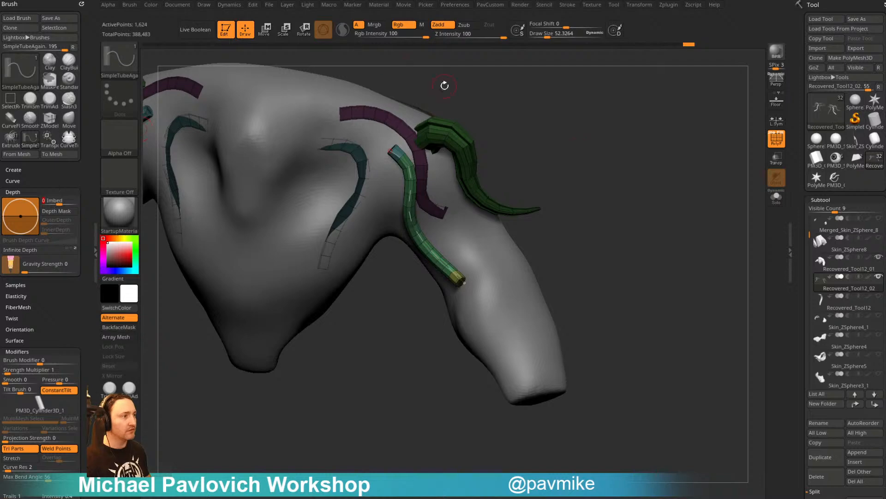
drag(445, 85, 422, 76)
click(405, 175)
drag(596, 153, 588, 172)
mouse_move(518, 302)
mouse_down()
mouse_move(614, 199)
mouse_move(600, 223)
mouse_move(427, 246)
mouse_move(629, 237)
mouse_move(619, 241)
mouse_up()
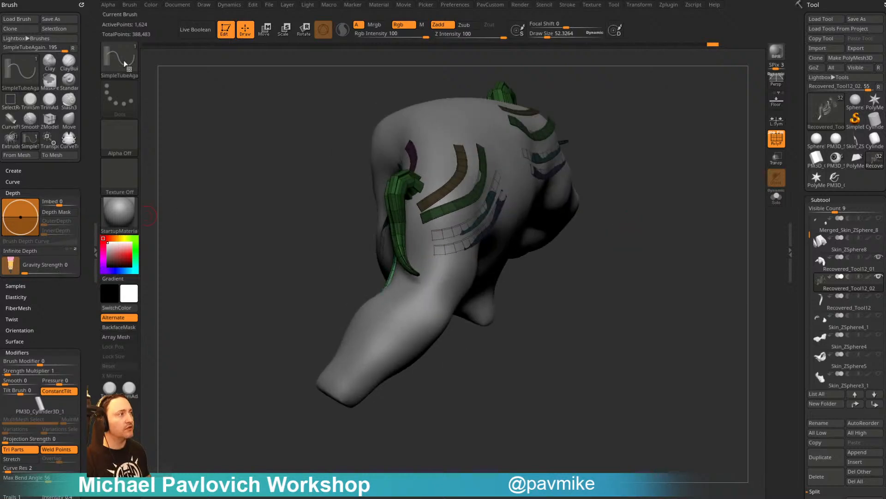
Dock the Stroke settings and enable AsLine for the brush's curve
click(565, 8)
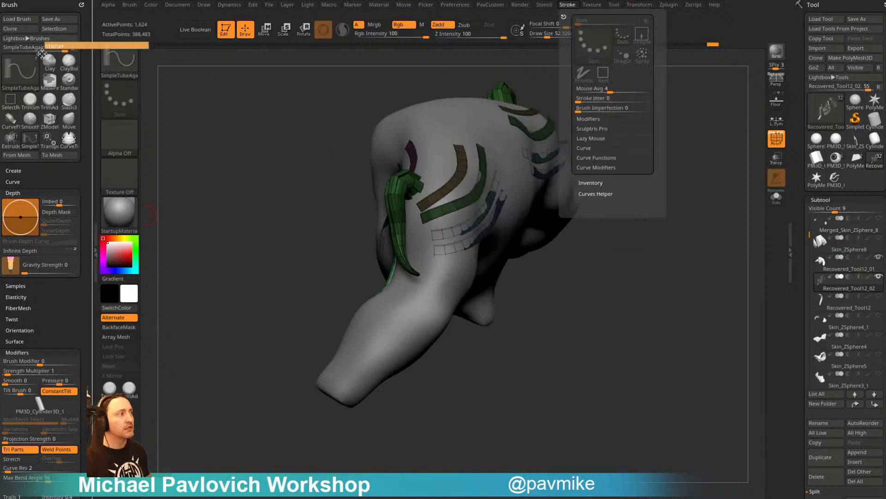
click(564, 16)
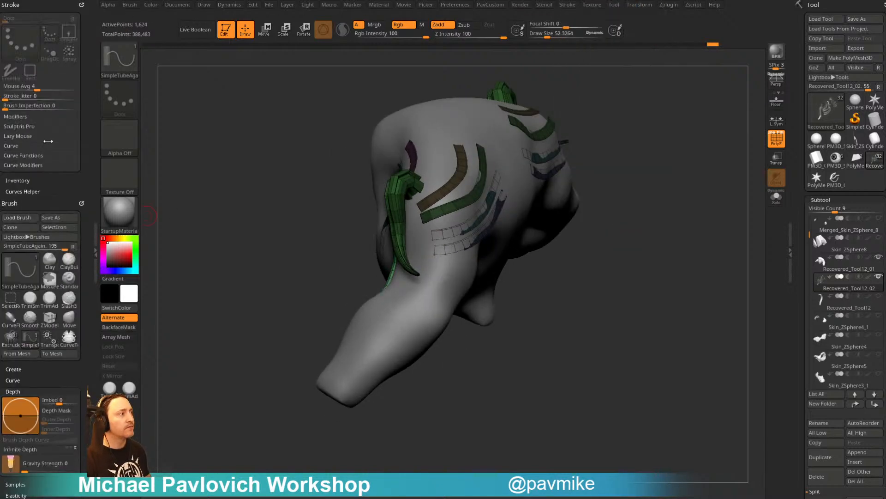
click(18, 146)
click(55, 157)
drag(600, 143, 441, 187)
mouse_move(678, 146)
mouse_down()
mouse_move(674, 117)
mouse_move(569, 258)
mouse_move(445, 358)
mouse_move(469, 275)
mouse_up()
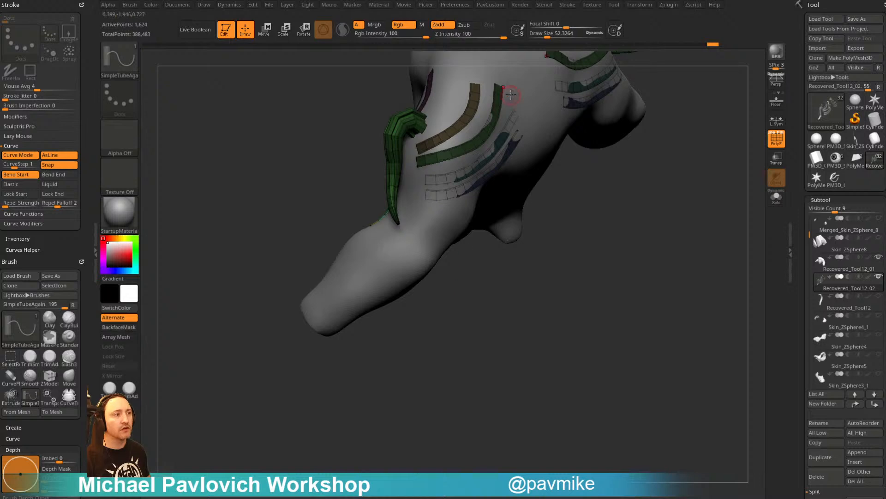
Draw a straight tube from the back of the shoulder to the arm and split it into its own subtool
drag(511, 96, 382, 279)
drag(552, 331, 556, 291)
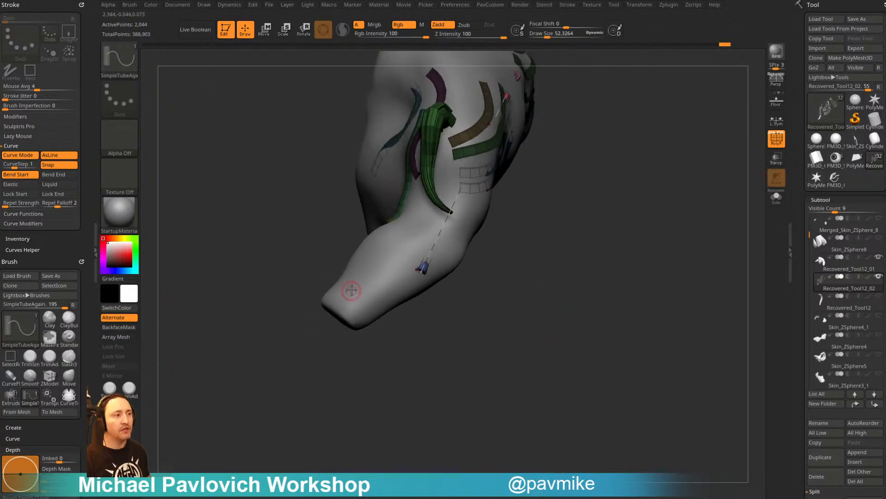
key(2)
click(635, 275)
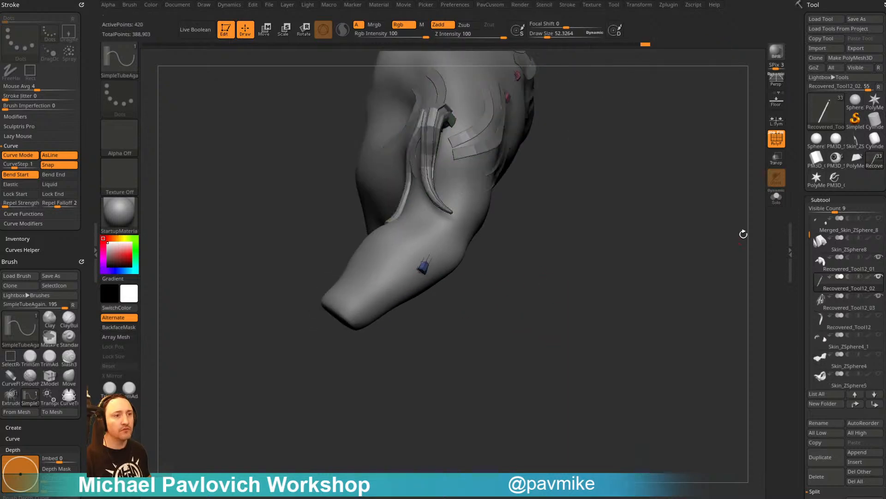
Isolate the new tube subtool, then hide and delete the mirrored tube so only the one on the arm remains
click(777, 199)
alt+drag(710, 207, 663, 257)
key(w)
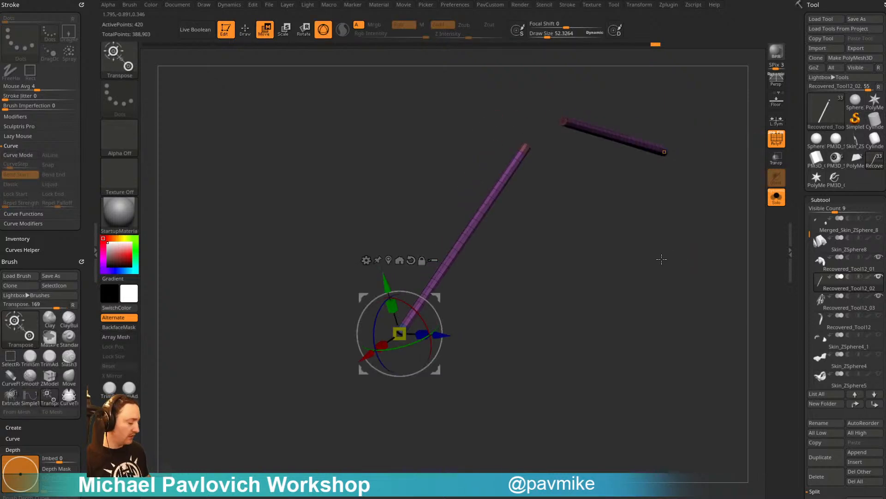
ctrl+alt+shift+drag(549, 95, 702, 228)
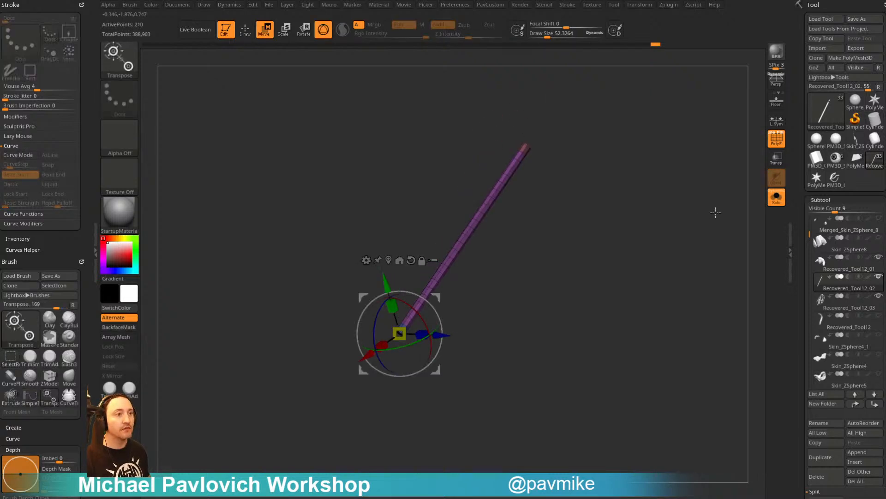
key(2)
click(695, 217)
Place the gizmo at the end of the tube and apply the Bend Curve deformer
drag(516, 187, 572, 216)
alt+click(516, 209)
drag(275, 316, 481, 168)
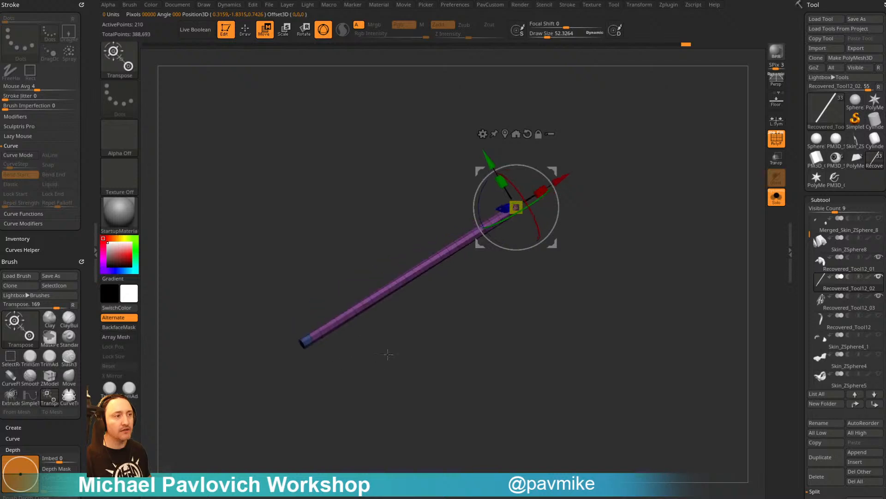
click(483, 134)
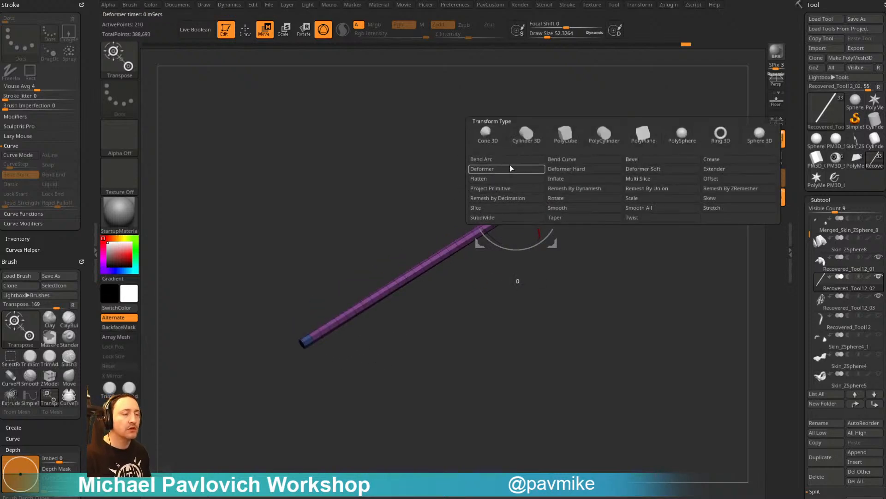
click(483, 134)
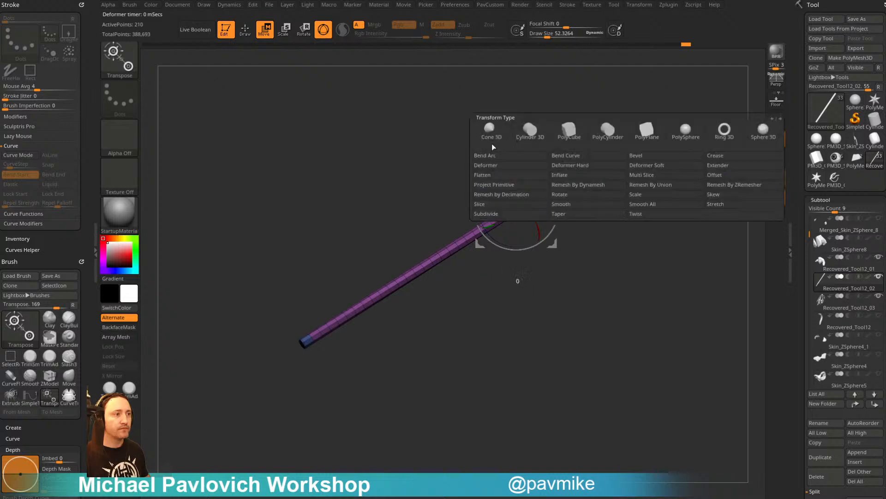
click(569, 156)
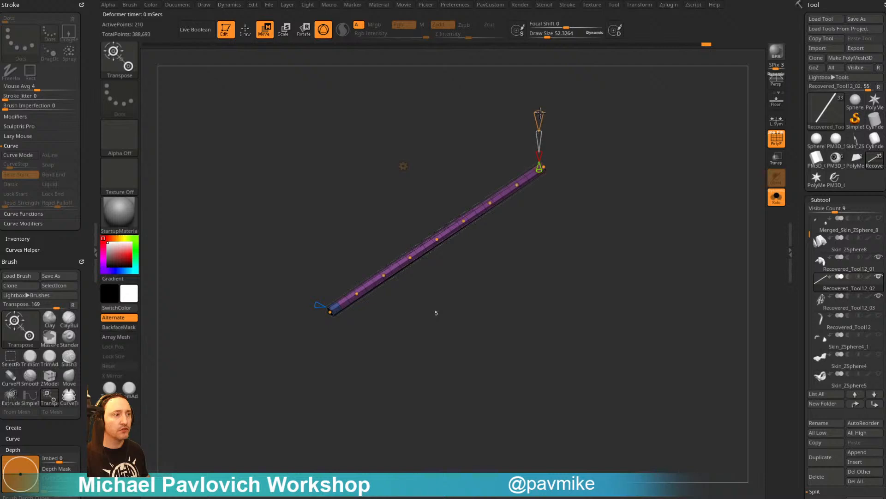
Show the full model again and move the tube's lower and middle control points onto the arm surface
click(779, 199)
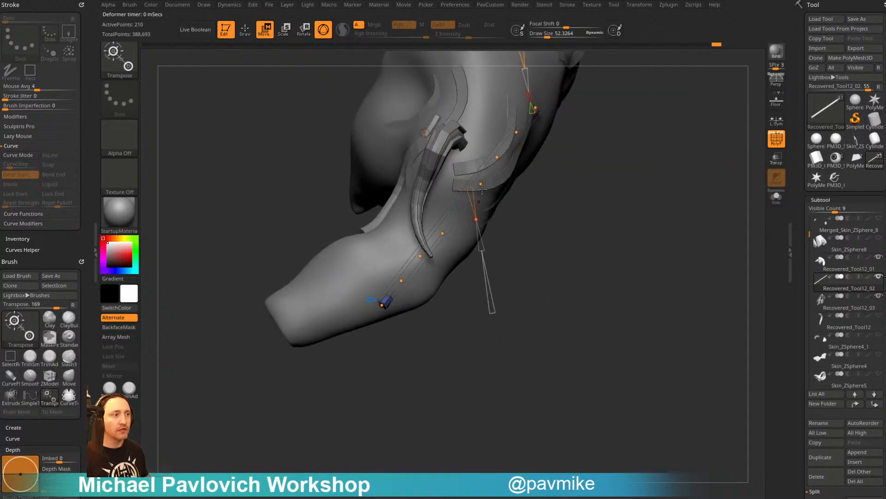
drag(481, 184, 531, 213)
drag(443, 234, 412, 221)
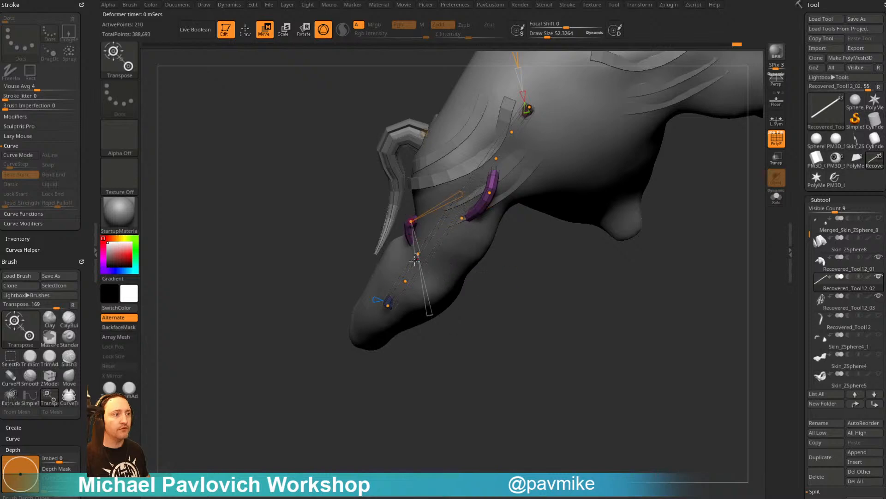
drag(416, 261, 375, 277)
drag(414, 252, 397, 253)
drag(410, 222, 417, 225)
Move the tube's upper and middle control points so it follows the surface across the shoulder and arm
drag(514, 264, 550, 269)
drag(509, 160, 523, 159)
drag(523, 132, 547, 121)
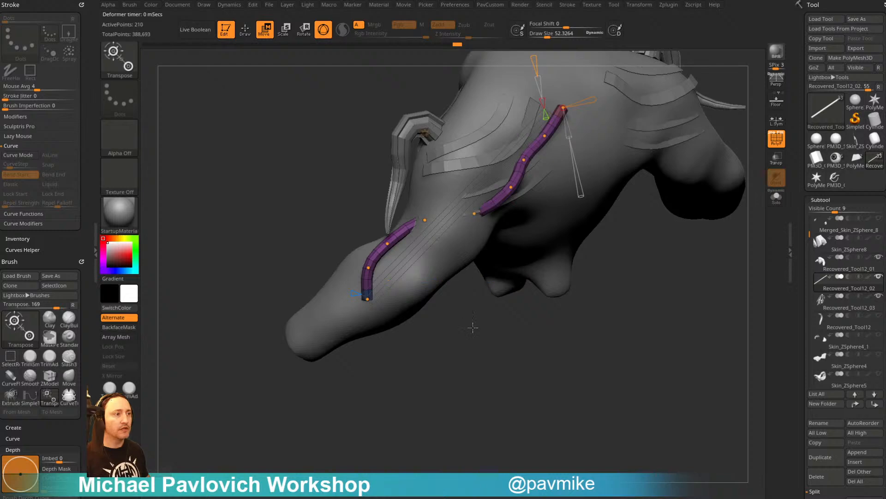
drag(473, 327, 474, 265)
drag(470, 188, 444, 175)
drag(434, 139, 433, 168)
drag(418, 206, 392, 191)
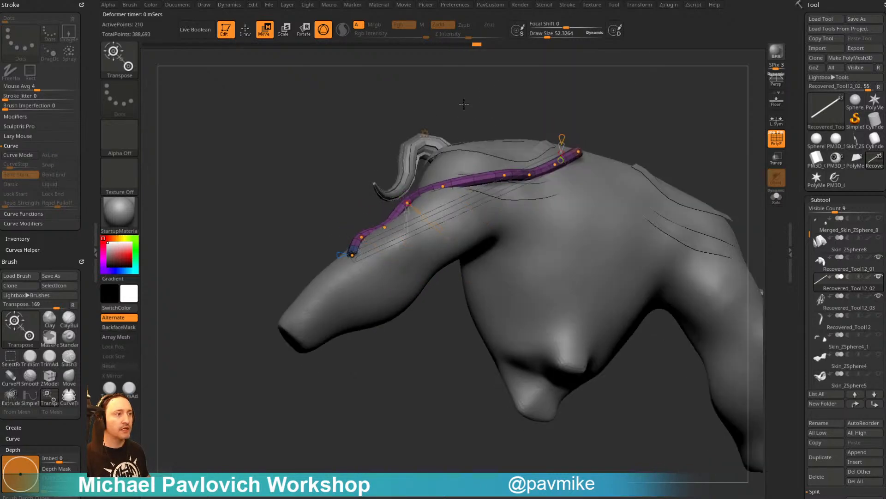
Refine the tube's bend around the back of the shoulder and upper arm by repositioning its control points
drag(464, 104, 493, 216)
drag(488, 154, 482, 159)
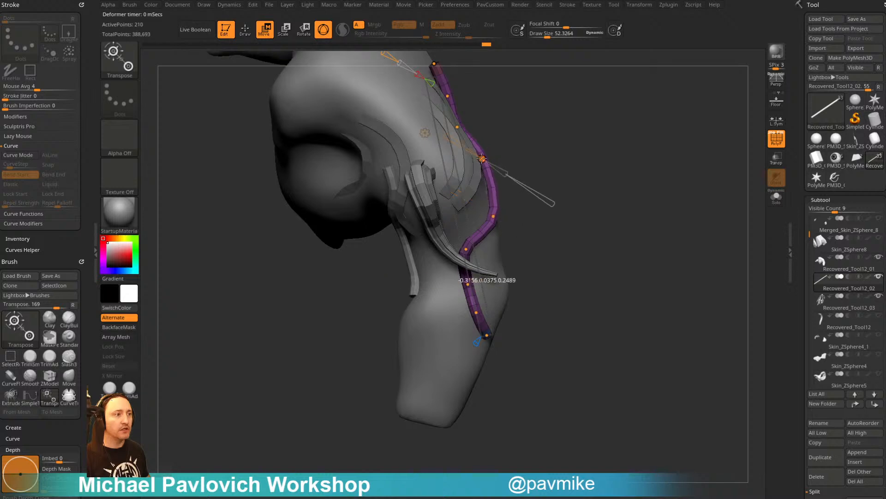
drag(600, 175, 583, 166)
drag(658, 203, 617, 255)
drag(488, 413, 486, 363)
drag(396, 234, 388, 239)
drag(325, 261, 377, 256)
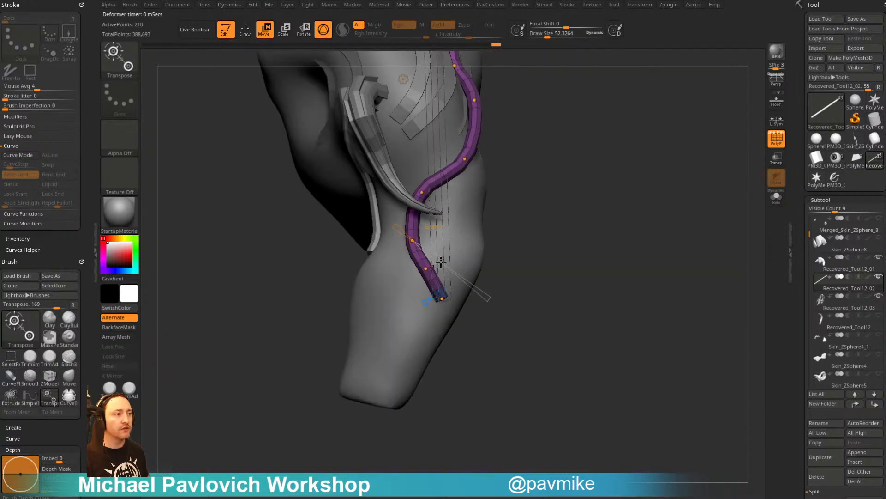
Fine-tune the deformer handles at the tube's lower control points near the arm, undoing the unwanted adjustment
drag(439, 258, 494, 281)
drag(565, 219, 567, 248)
drag(583, 296, 551, 322)
key(ctrl+z)
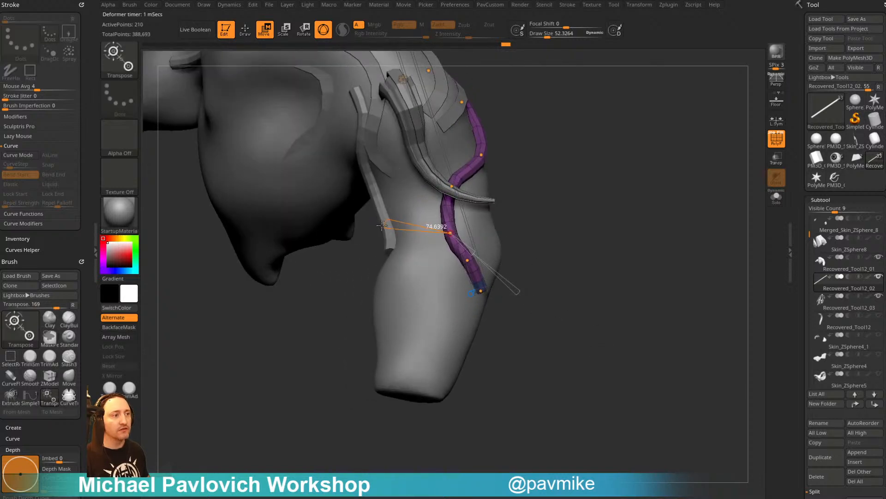
drag(383, 225, 380, 225)
drag(566, 238, 535, 238)
drag(443, 257, 393, 251)
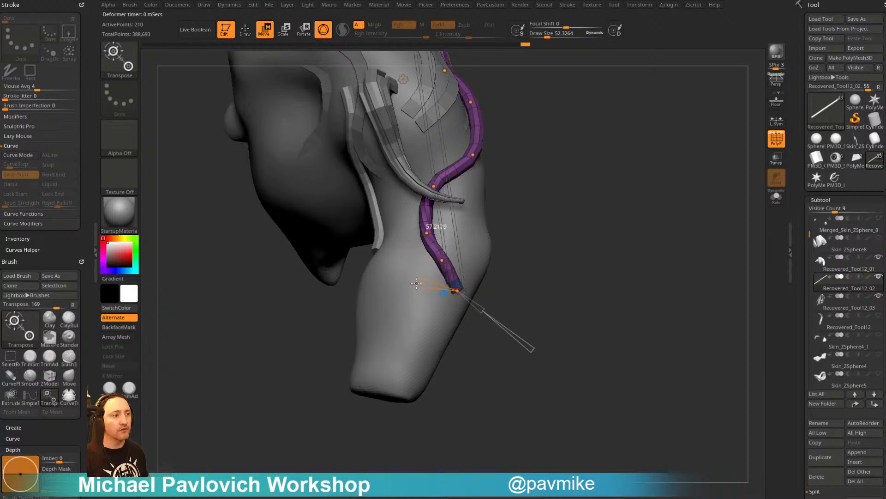
Isolate the purple tube in Solo mode and assign its polygroups by normals to separate the end caps
key(q)
mouse_move(651, 225)
mouse_down()
mouse_move(595, 231)
mouse_move(681, 282)
mouse_up()
click(776, 200)
alt+drag(696, 247, 707, 199)
key(2)
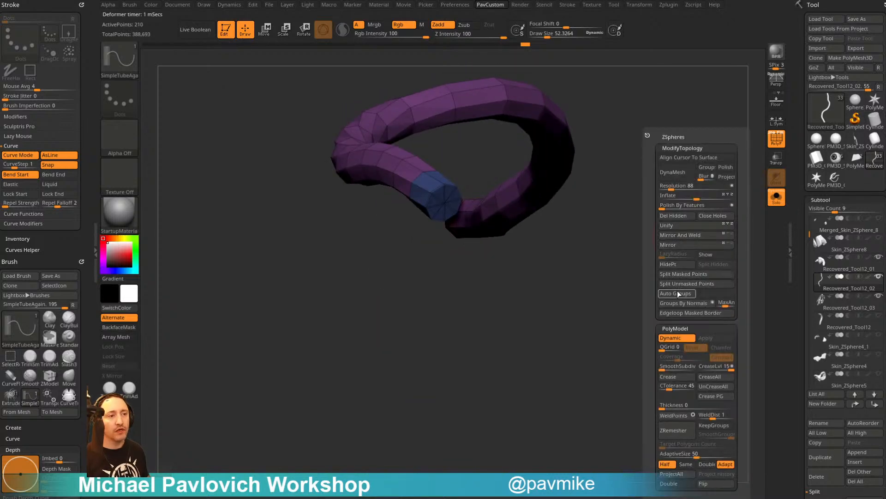
click(682, 303)
Hide the tube's end caps by isolating its side polygroup, and delete the hidden cap faces
alt+drag(609, 283, 619, 320)
key(ctrl+shift)
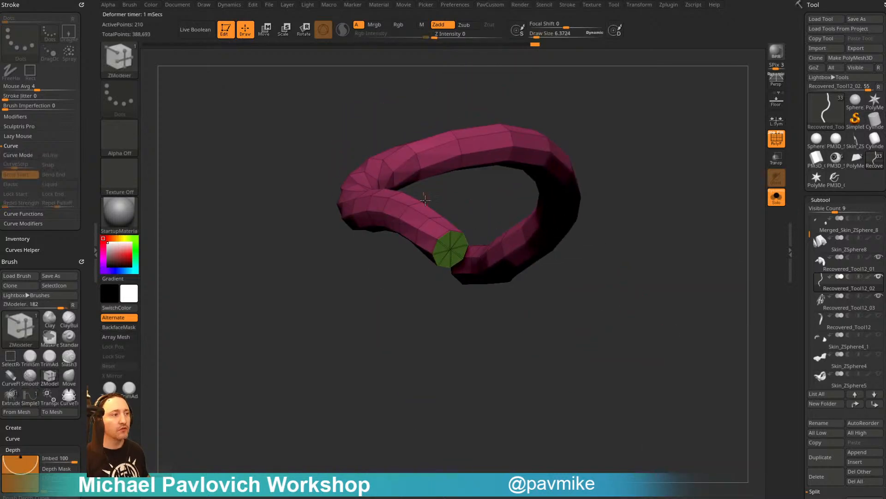
ctrl+shift+click(408, 208)
key(2)
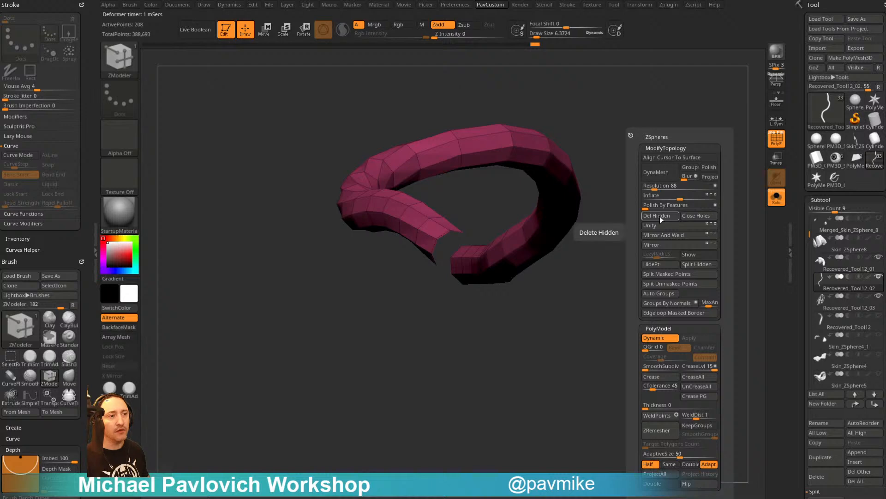
click(660, 216)
alt+drag(622, 259, 639, 303)
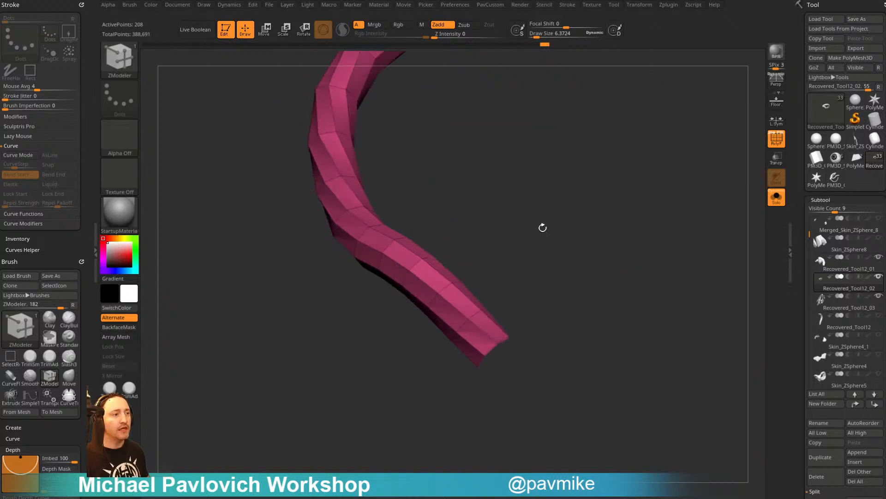
Assign a separate polygroup to each lengthwise face strip around the tube with ZModeler's Polygroup PolyLoop action
key(space)
click(443, 310)
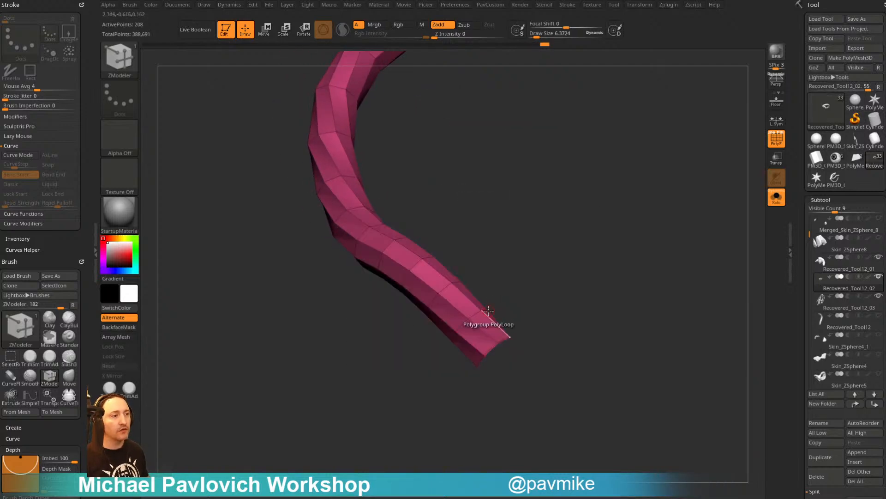
click(475, 315)
click(463, 325)
drag(495, 289, 520, 261)
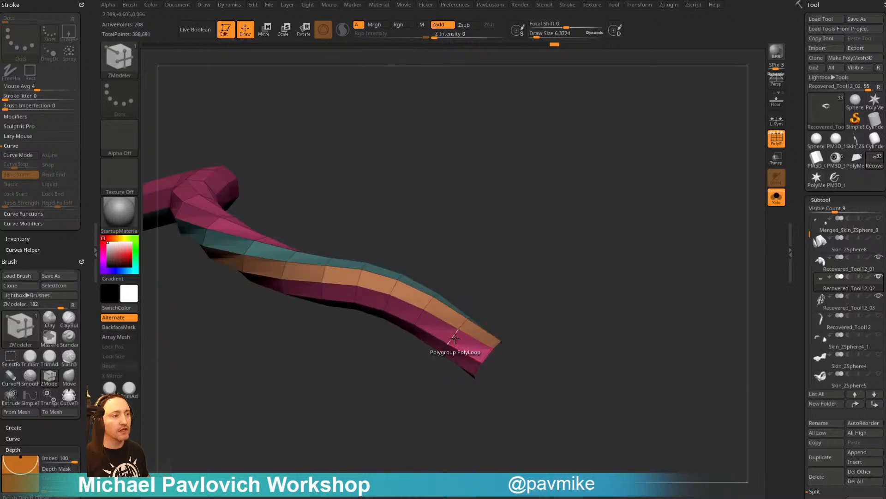
click(453, 330)
drag(504, 295, 513, 267)
click(446, 350)
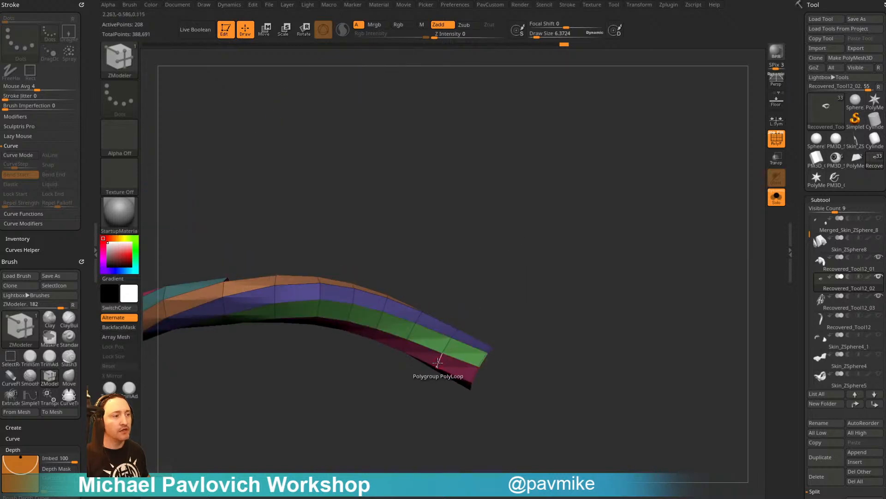
click(439, 363)
drag(504, 326, 608, 239)
click(467, 281)
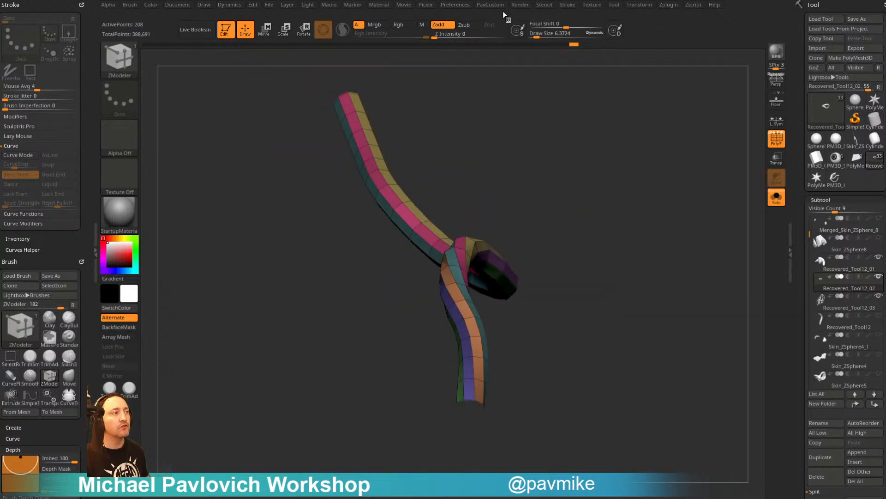
Create curves along the tube's polygroup edges with Frame Mesh, using Polygroups only, with Border and Creased edges off
click(37, 214)
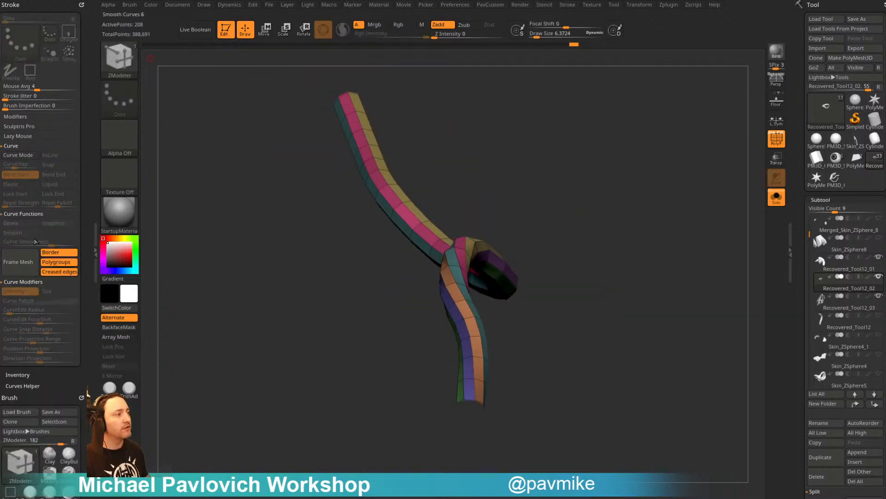
click(21, 261)
mouse_move(674, 249)
mouse_down()
mouse_move(684, 314)
mouse_move(672, 332)
mouse_move(640, 325)
mouse_up()
Generate tubes on the framed curves with the SimpleTube brush at a draw size of about 35.8, and delete the curves
key(b)
click(556, 462)
click(547, 172)
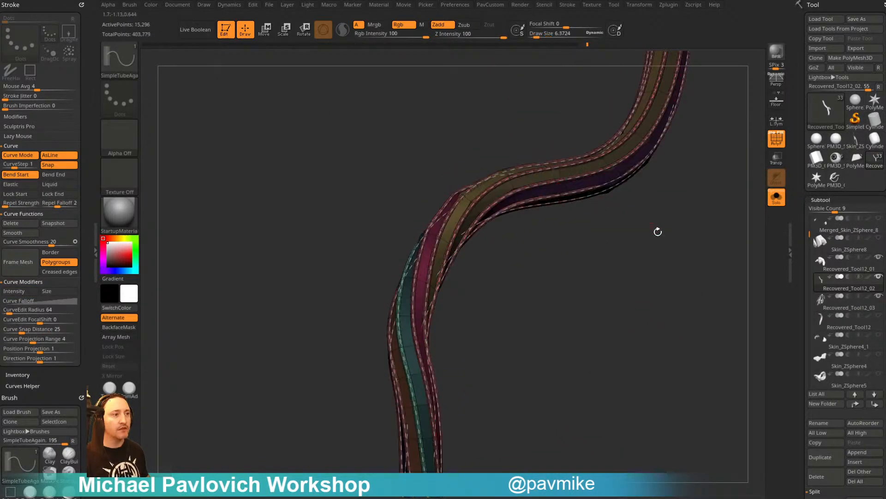
click(579, 169)
mouse_move(663, 208)
mouse_down()
mouse_move(689, 206)
mouse_move(717, 155)
mouse_move(693, 129)
mouse_move(455, 212)
mouse_up()
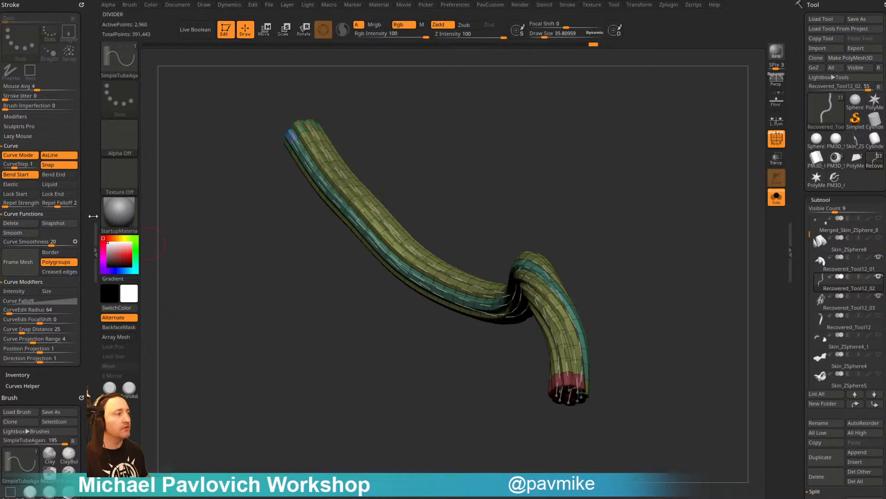
click(27, 224)
drag(650, 230, 679, 229)
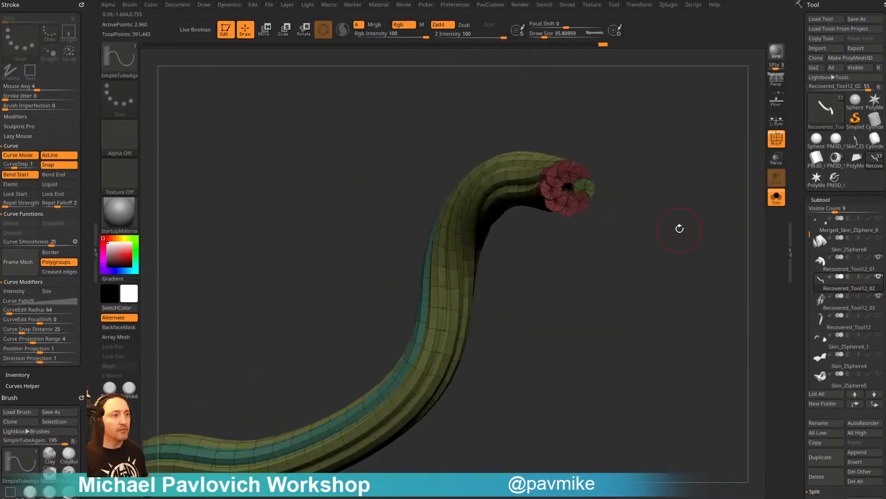
Try to isolate individual strands and the inner tube of the bundle by their existing polygroups, restoring full visibility
ctrl+shift+click(594, 181)
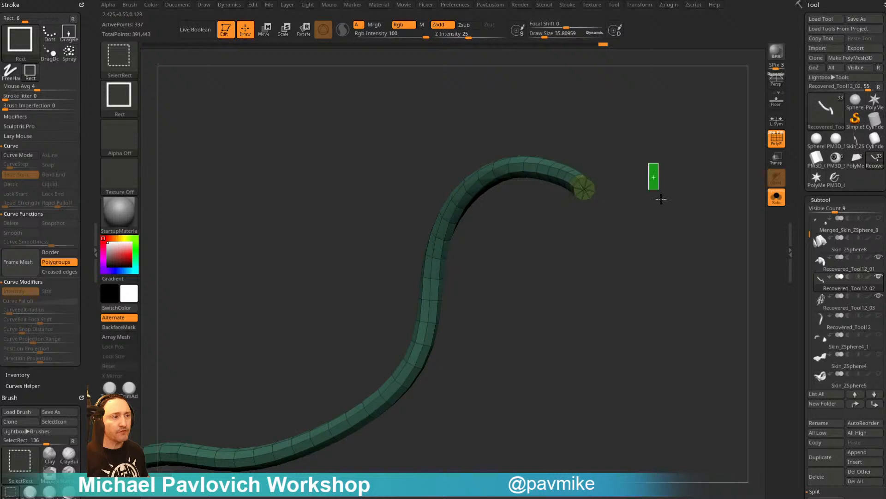
ctrl+shift+click(662, 199)
drag(626, 199, 546, 182)
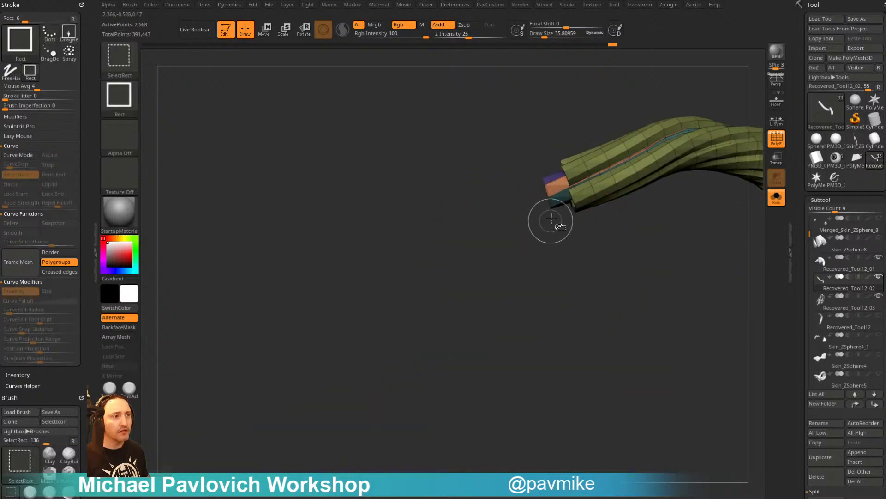
ctrl+shift+click(547, 187)
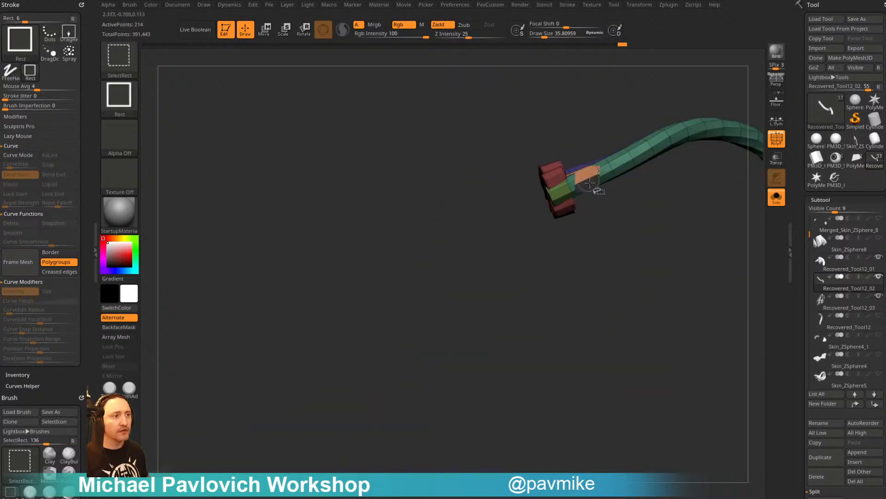
ctrl+shift+click(591, 182)
ctrl+shift+click(595, 167)
ctrl+shift+drag(450, 261, 508, 326)
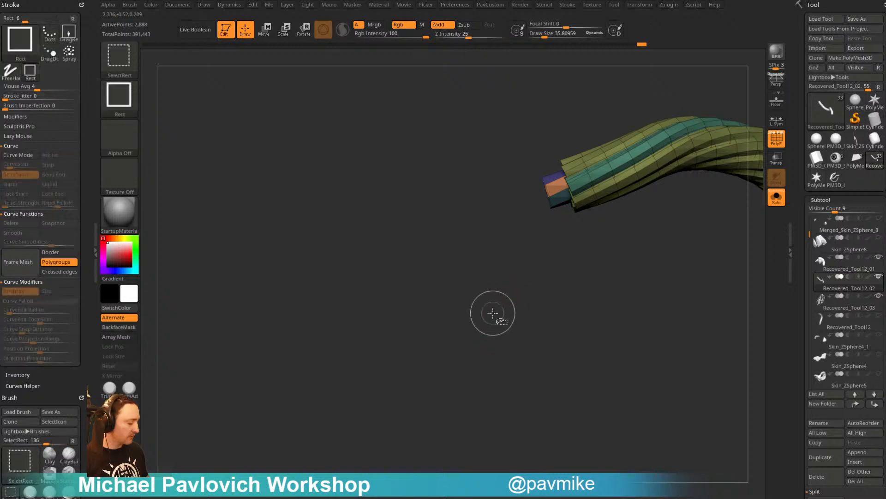
ctrl+shift+click(490, 311)
ctrl+shift+drag(476, 294, 511, 322)
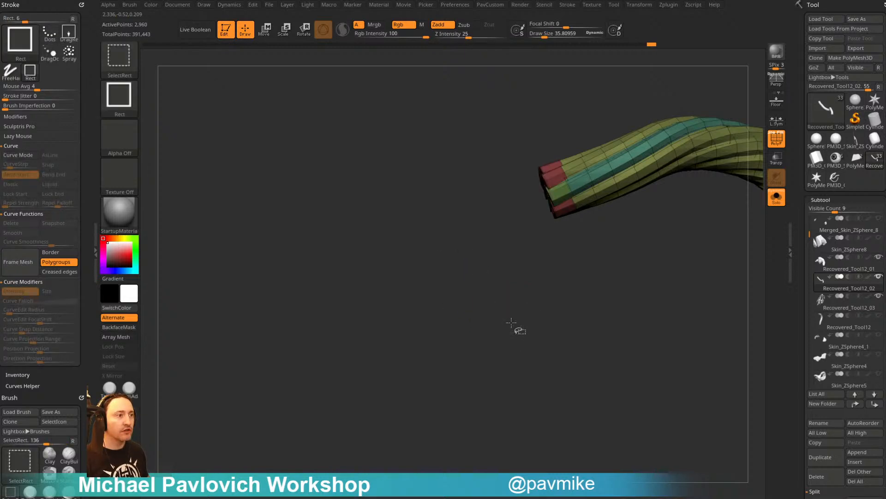
drag(467, 269, 547, 255)
ctrl+shift+click(593, 178)
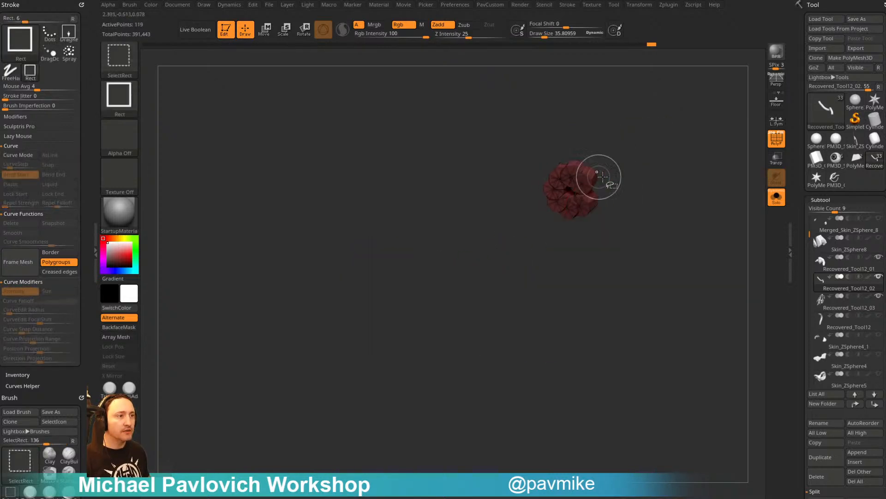
ctrl+shift+click(693, 197)
Regroup the bundle with Auto Groups so each separate strand gets its own polygroup
key(2)
click(691, 293)
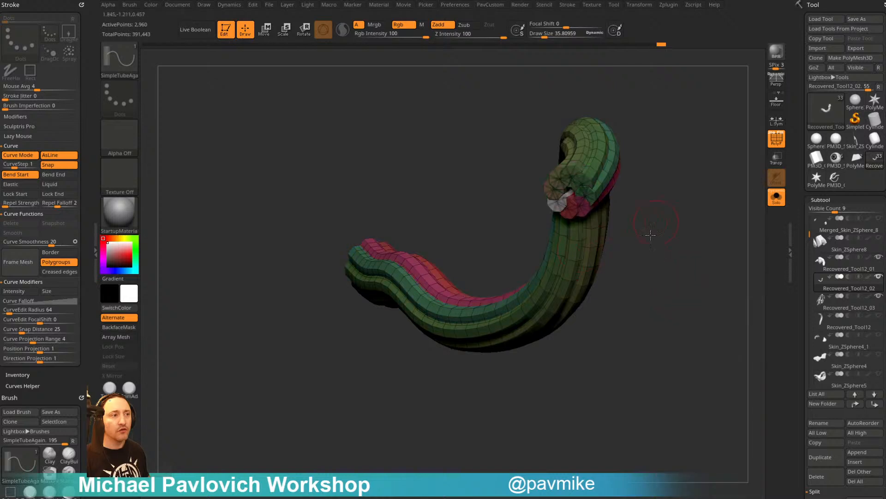
drag(649, 233, 596, 245)
Isolate the original core tube inside the bundle, invert the visibility, and delete the hidden core
ctrl+shift+click(582, 230)
ctrl+shift+click(529, 290)
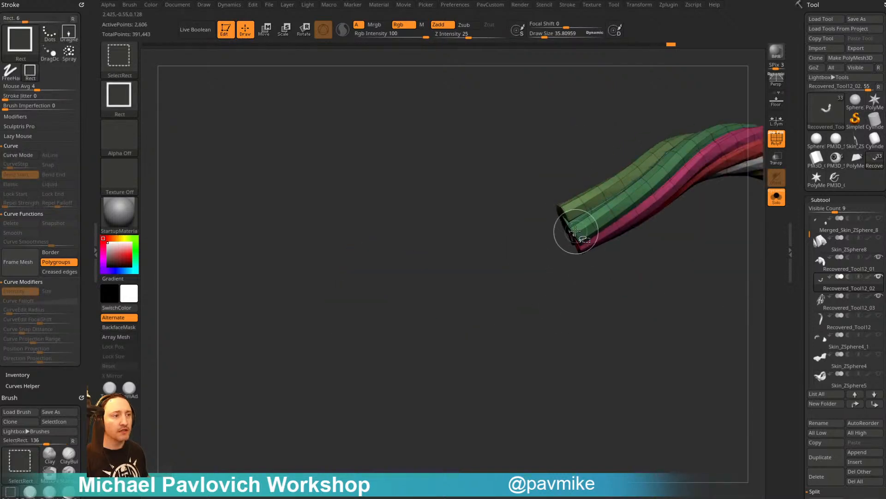
ctrl+shift+drag(538, 301, 562, 244)
ctrl+shift+click(572, 211)
ctrl+shift+click(584, 234)
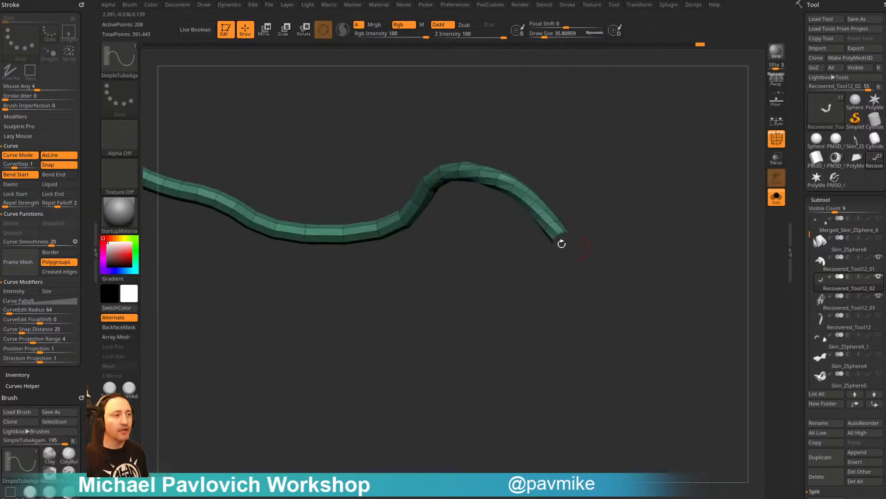
alt+drag(587, 152, 624, 190)
ctrl+shift+drag(665, 163, 695, 262)
key(1)
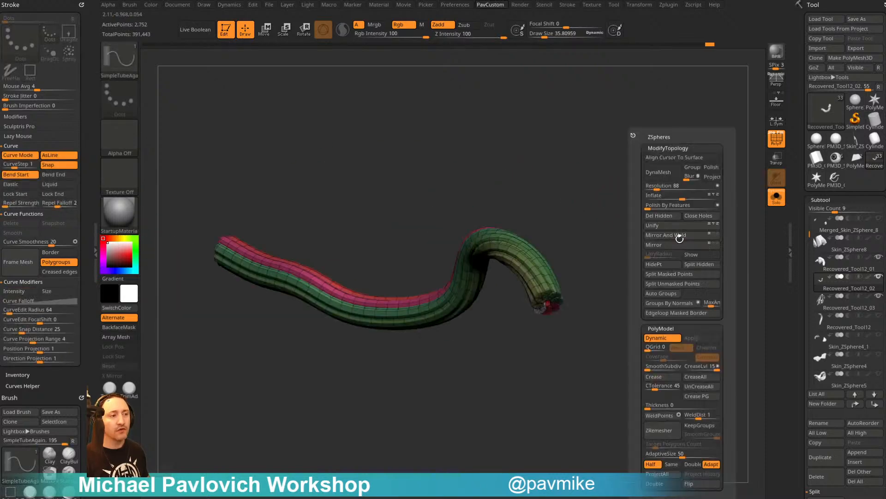
click(663, 216)
drag(540, 244, 665, 184)
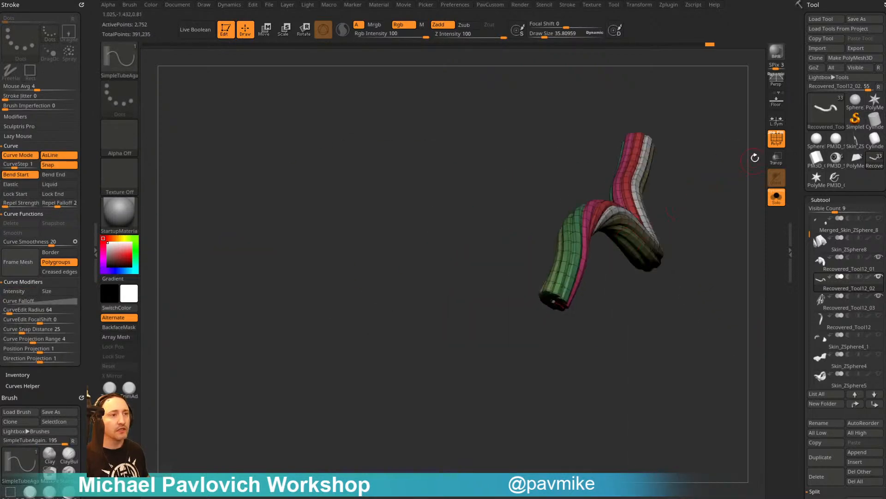
Turn off the polyframe display and raise the SmoothSubdiv level of the bundle's dynamic subdivision to smooth the strands
click(776, 139)
mouse_move(679, 130)
mouse_down()
mouse_move(521, 190)
mouse_move(494, 176)
mouse_move(570, 203)
mouse_up()
drag(700, 210, 683, 181)
drag(721, 214, 720, 223)
key(2)
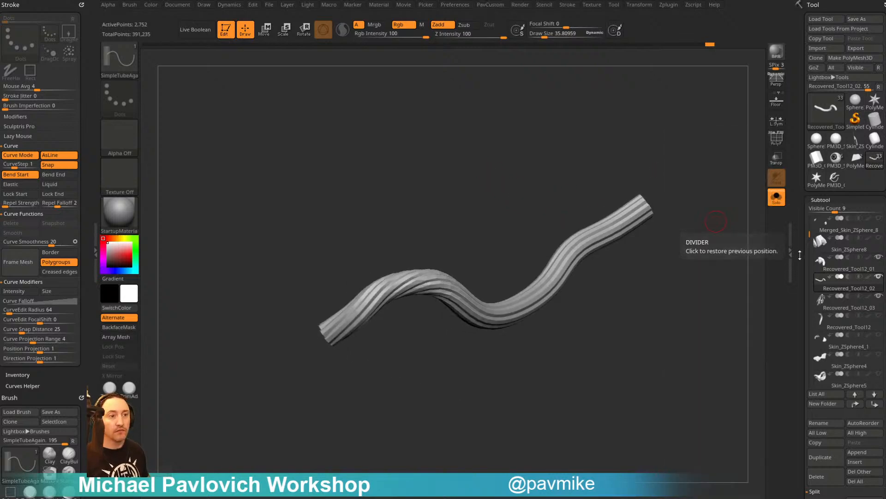
drag(800, 249, 797, 133)
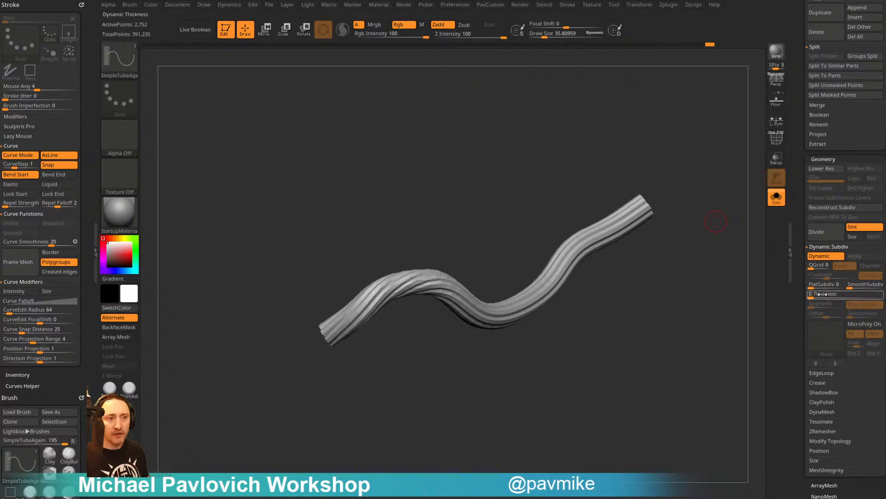
click(857, 286)
drag(743, 310, 722, 318)
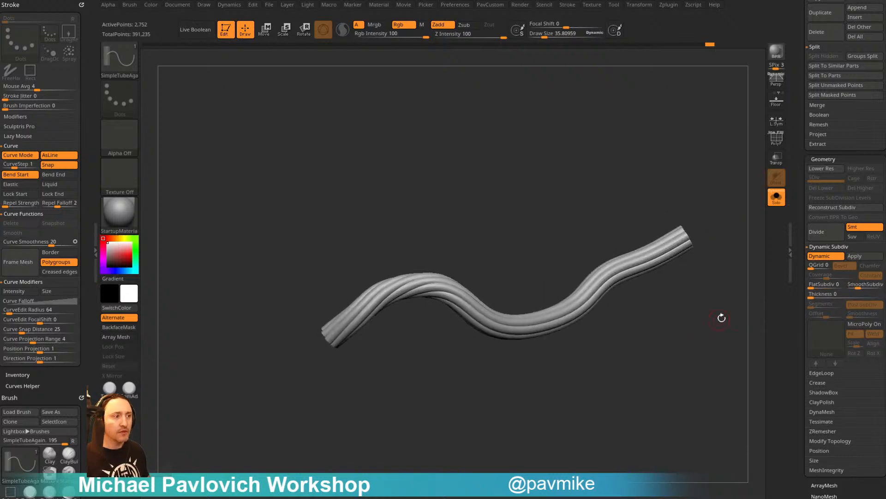
Duplicate the strand bundle subtool and DynaMesh the copy into one solid tube
scroll(858, 196, up, 5)
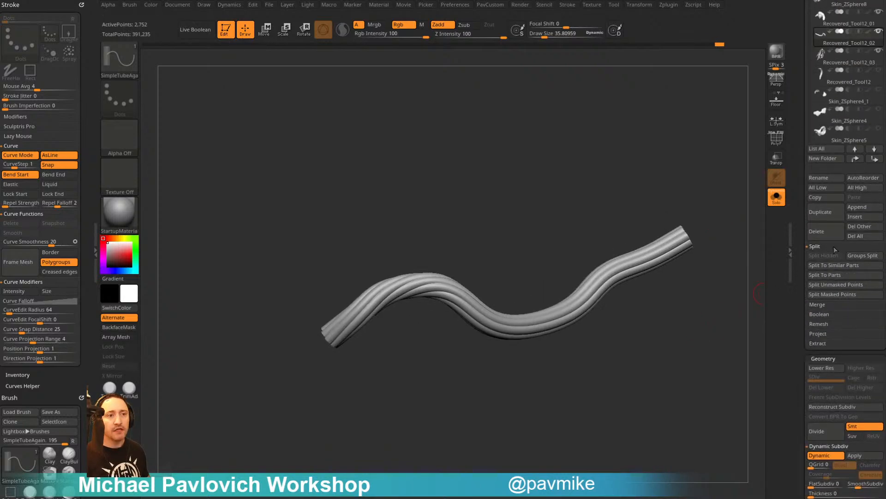
click(826, 209)
key(2)
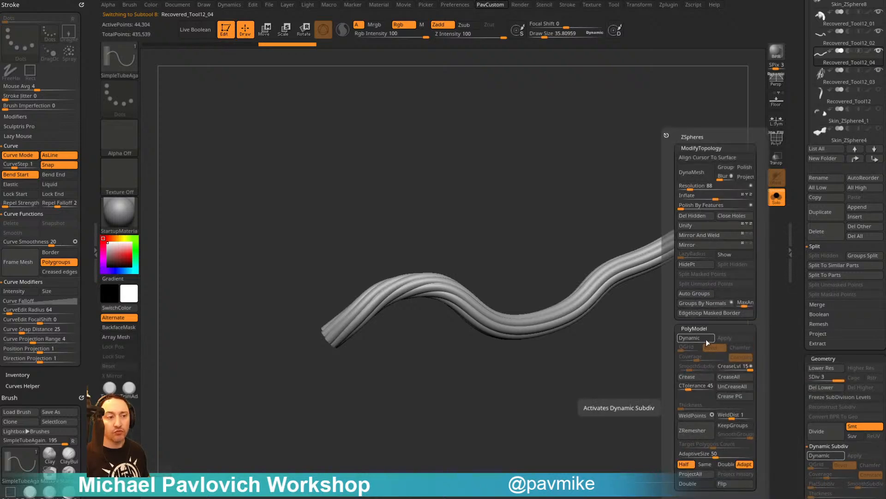
click(710, 177)
click(678, 193)
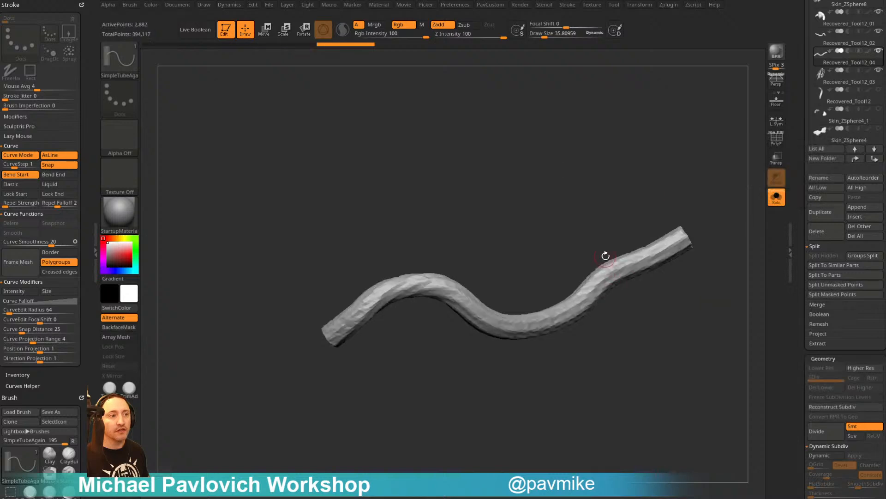
Merge the DynaMeshed tube into a single polygroup with polyframe shown, and choose the SliceCurve brush with BRadius enabled
drag(618, 301, 662, 328)
ctrl+shift+click(132, 73)
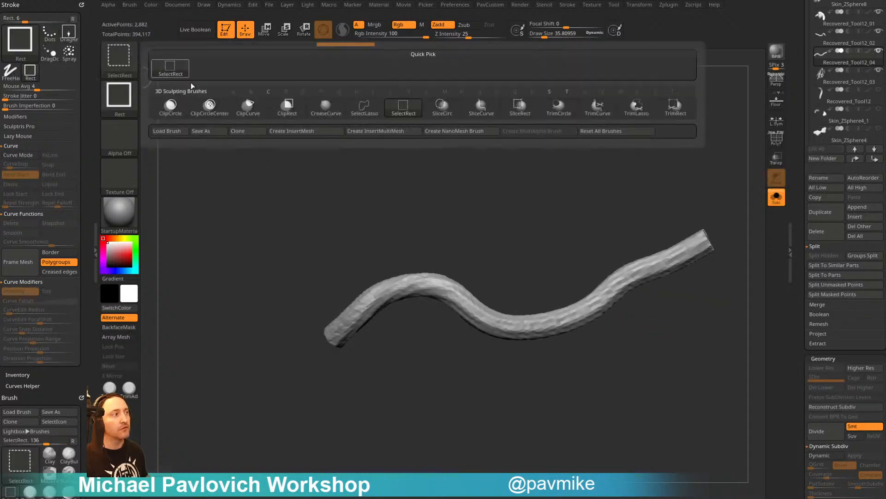
ctrl+shift+click(476, 112)
key(shift+f)
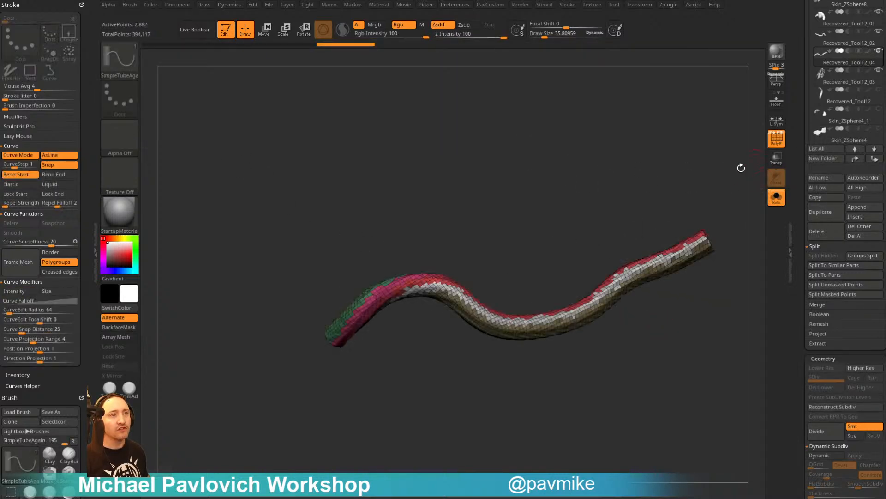
drag(742, 167, 697, 182)
key(ctrl+w)
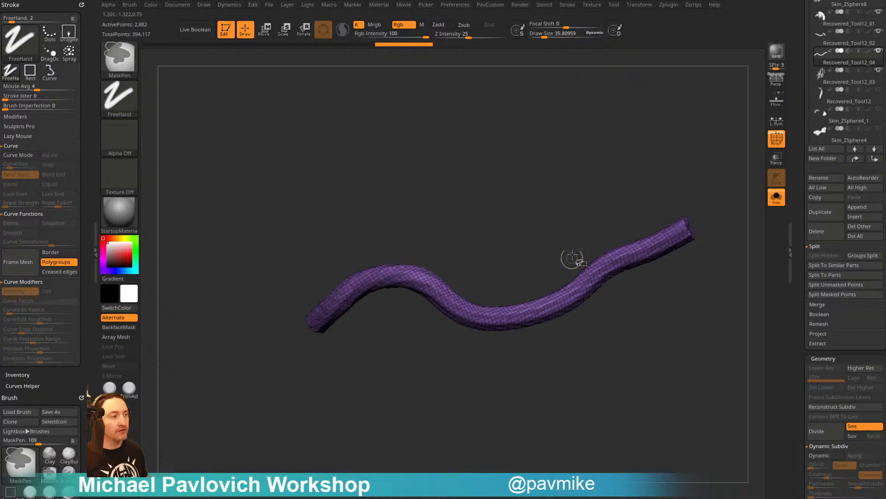
key(ctrl+shift+d)
click(448, 196)
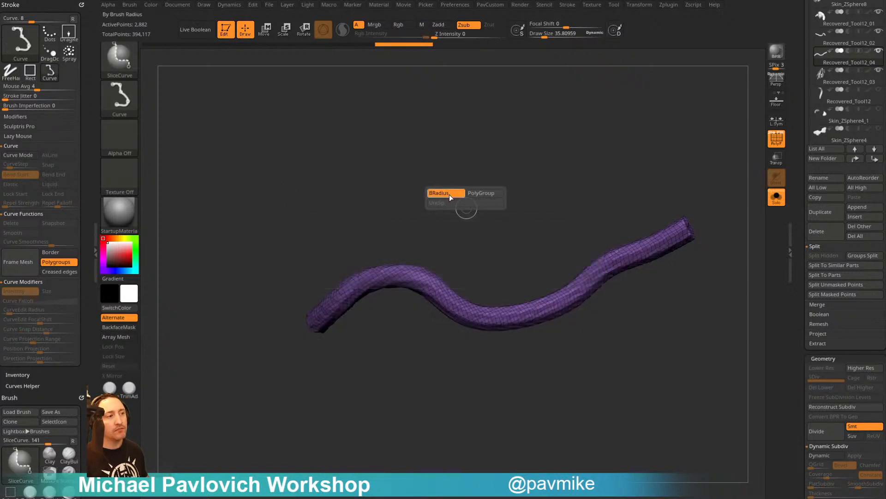
Set the draw size to about 72 and slice a narrow polygroup band across the tube's upper bend, undoing the first attempt
key(s)
drag(431, 233, 439, 234)
mouse_move(439, 234)
mouse_down()
mouse_move(418, 202)
mouse_move(390, 386)
mouse_up()
mouse_move(480, 380)
mouse_down()
mouse_move(490, 400)
mouse_move(455, 351)
mouse_up()
key(ctrl+z)
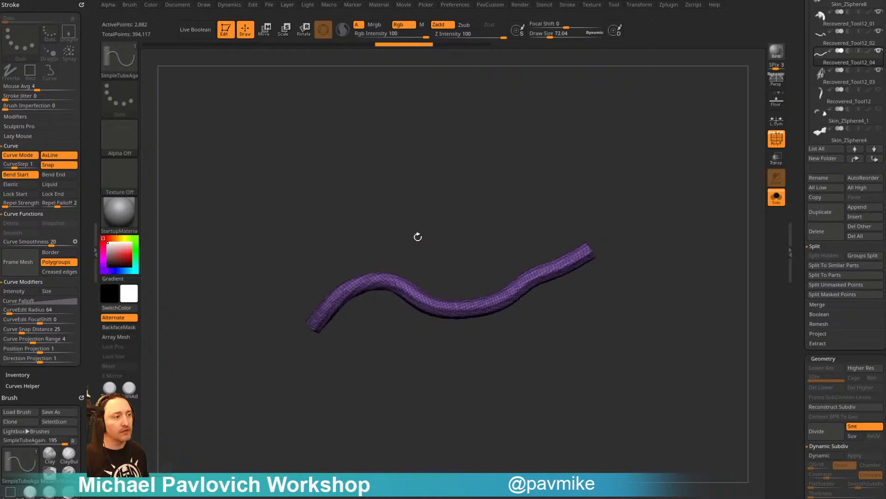
mouse_move(394, 218)
ctrl+shift+mouse_down()
mouse_move(373, 359)
mouse_move(363, 370)
ctrl+shift+mouse_up()
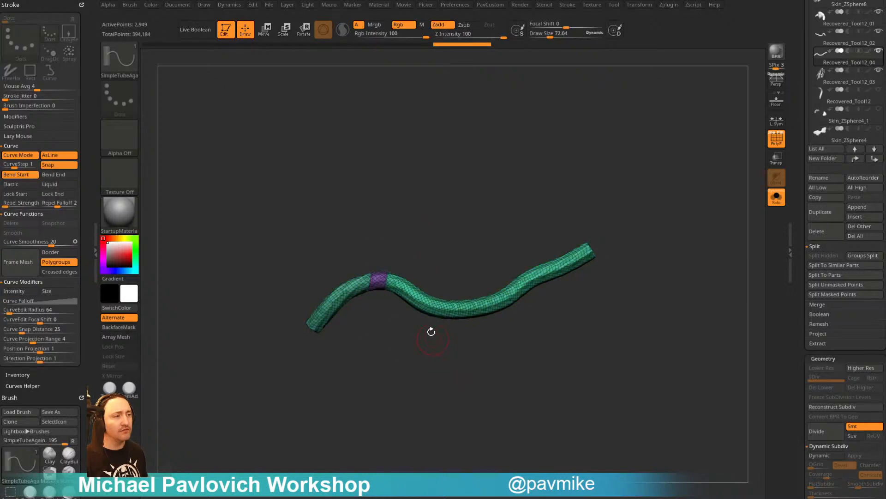
Undo the last slice, recut the narrow polygroup band at the upper bend, and slice three more bands along the tube
key(ctrl+z)
mouse_move(392, 234)
ctrl+shift+mouse_down()
mouse_move(388, 317)
mouse_move(370, 359)
ctrl+shift+mouse_up()
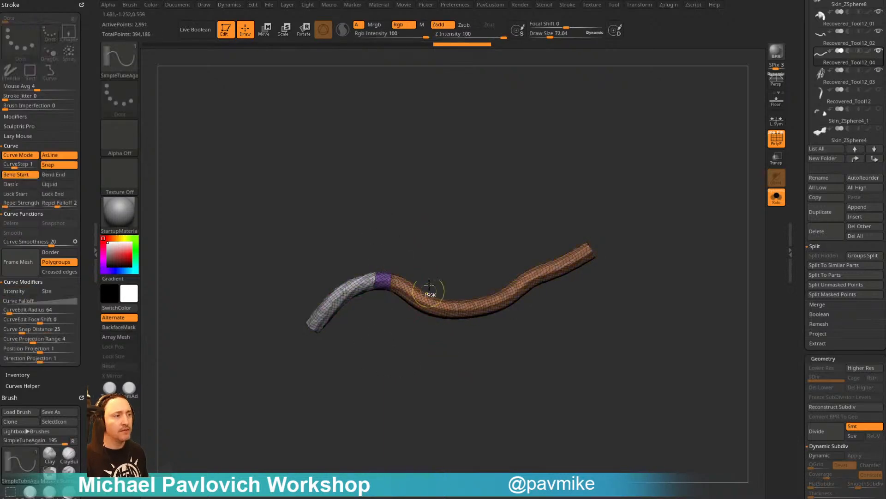
ctrl+shift+drag(440, 233, 440, 363)
ctrl+shift+drag(485, 264, 531, 352)
ctrl+shift+drag(530, 237, 566, 349)
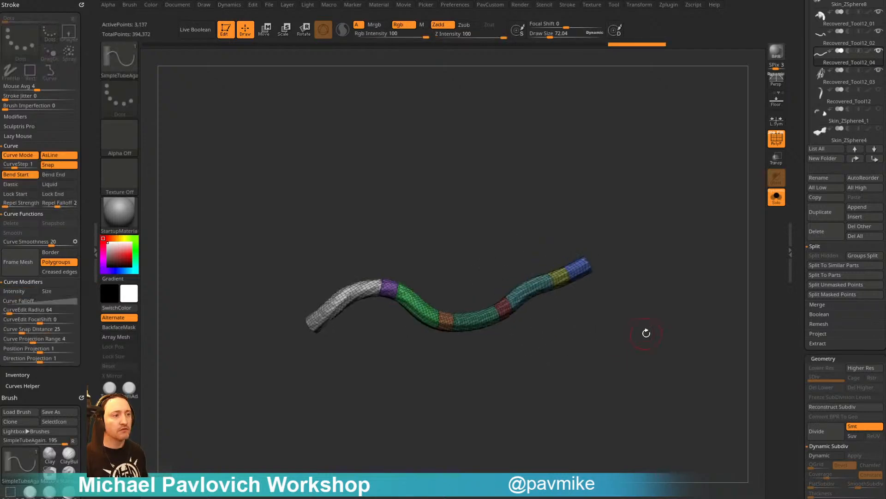
Isolate the four narrow bands with the SelectRect brush and delete the hidden rest of the tube
ctrl+shift+click(120, 60)
ctrl+shift+click(171, 69)
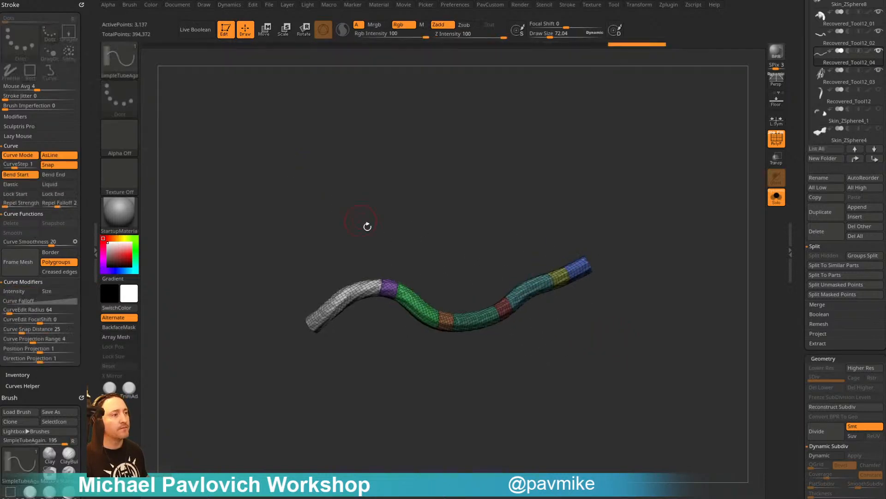
ctrl+alt+shift+click(389, 286)
ctrl+alt+shift+click(502, 307)
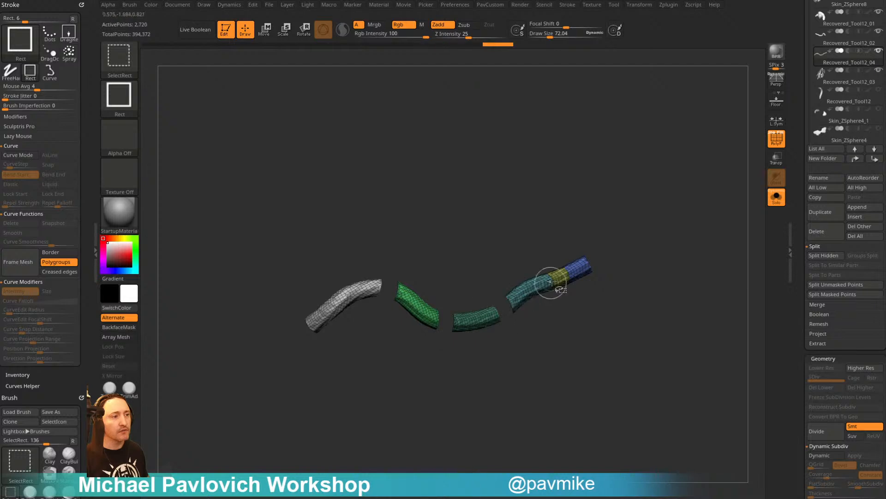
ctrl+shift+drag(666, 254, 700, 286)
key(space)
click(665, 216)
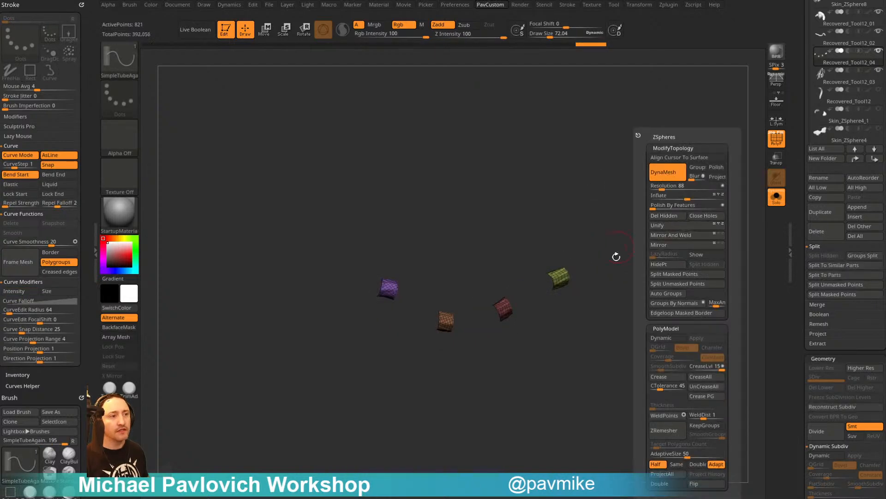
Set ZRemesher to Half with AdaptiveSize 0 and remesh the four bands repeatedly
key(space)
click(654, 464)
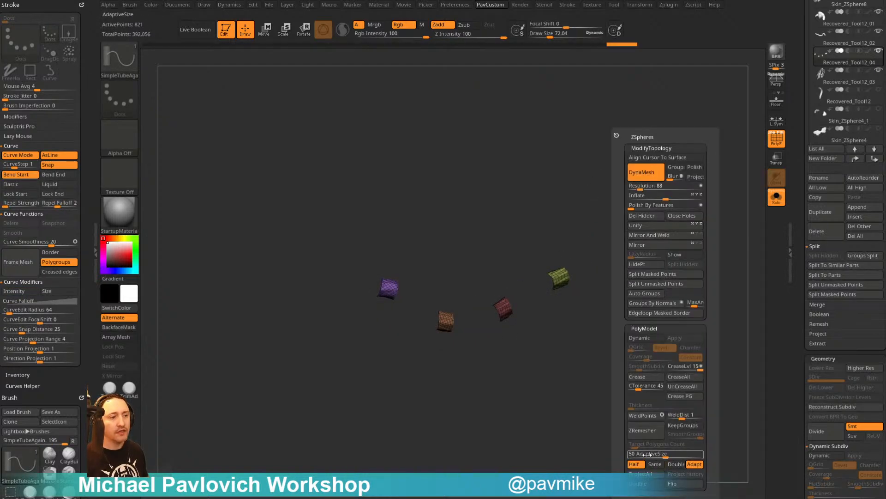
drag(648, 455, 626, 454)
click(646, 430)
click(658, 428)
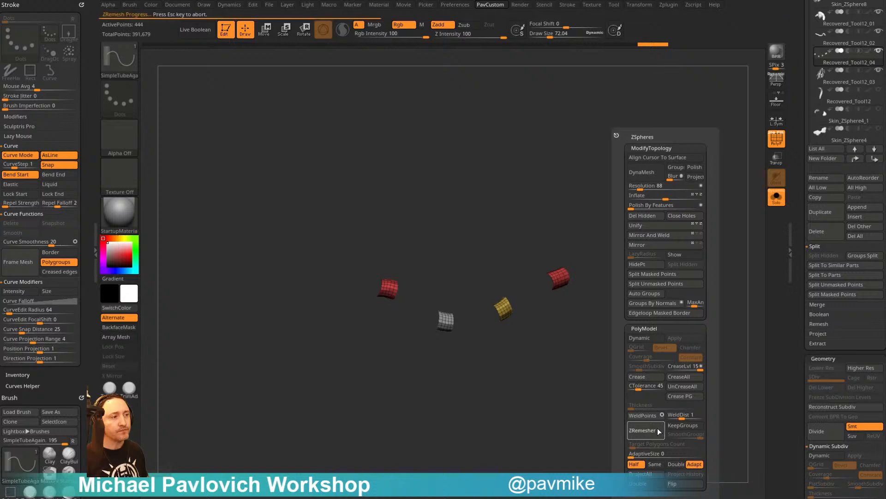
Choose the ZModeler brush and thicken all four bands outward with QMesh targeting Polygroup All
mouse_move(640, 344)
mouse_down()
mouse_move(665, 346)
mouse_move(668, 406)
mouse_move(673, 263)
mouse_up()
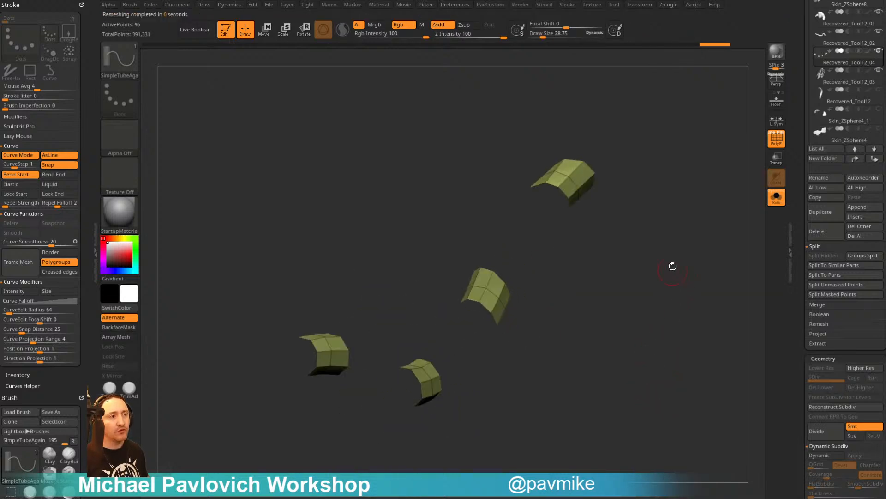
key(b)
key(z)
key(m)
key(space)
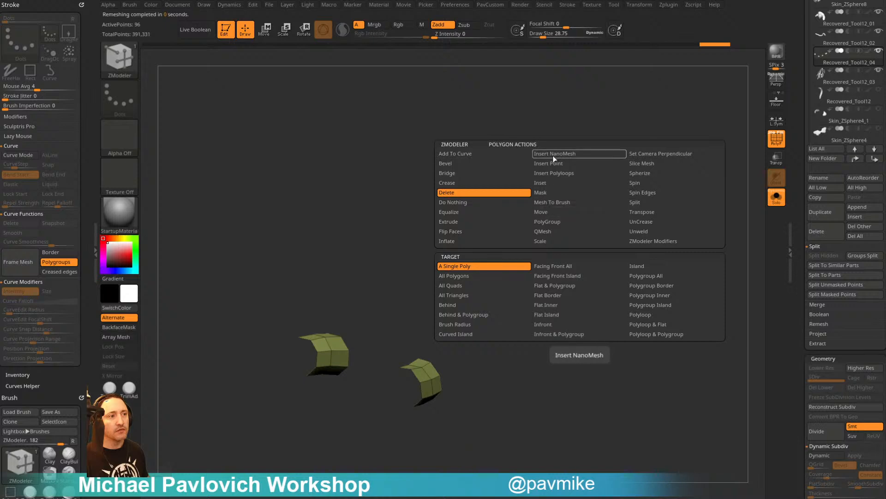
click(548, 232)
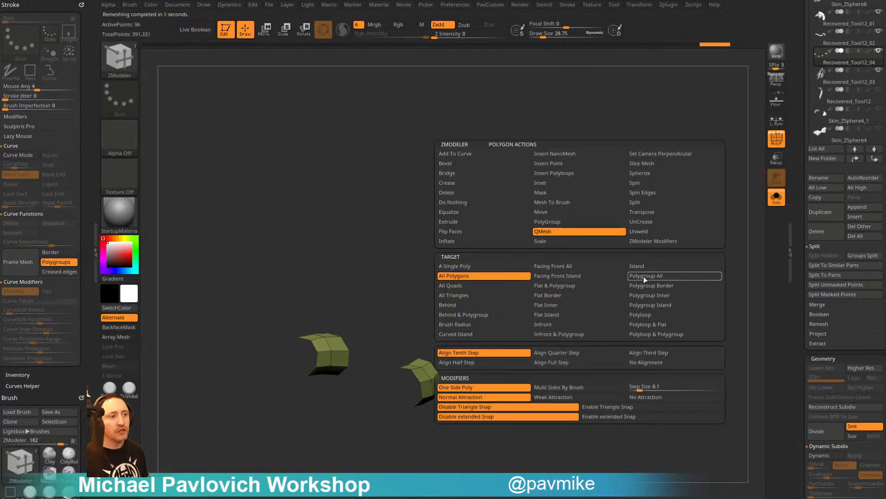
click(644, 276)
drag(658, 256, 663, 215)
drag(584, 177, 585, 162)
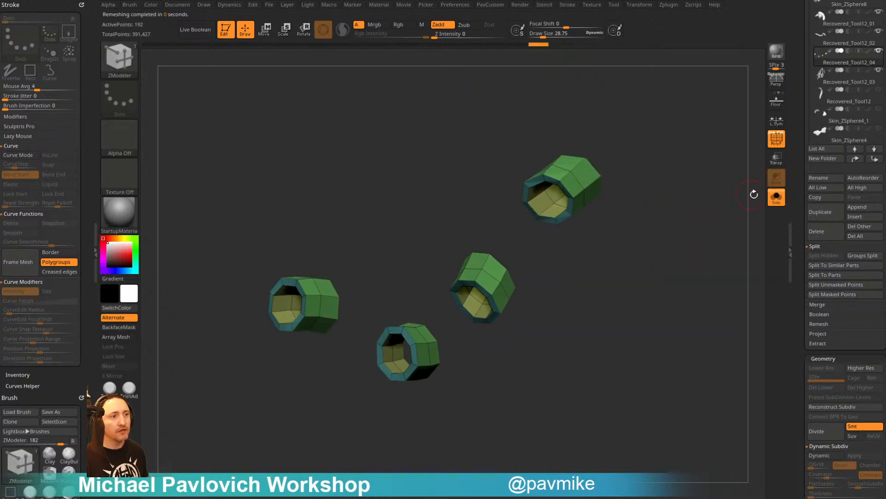
Leave Solo display to show the bands on the body and set the crease tolerance to 80
click(776, 197)
drag(658, 141, 654, 205)
key(2)
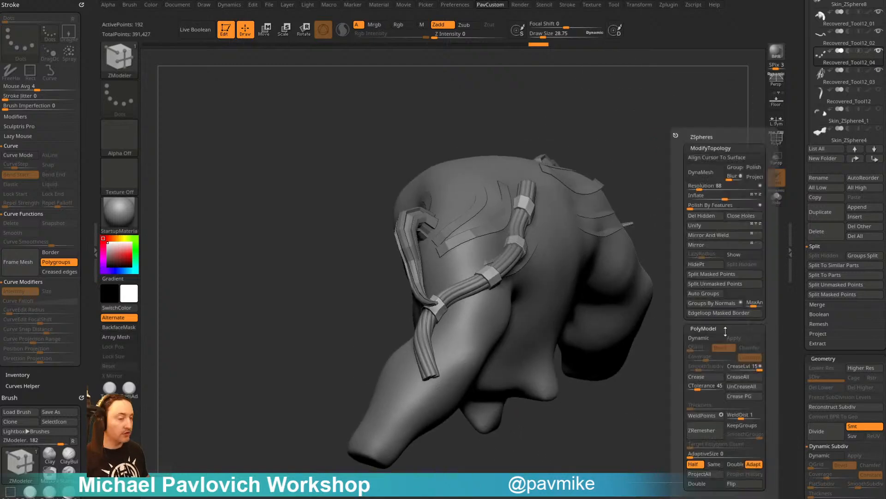
drag(698, 387, 703, 388)
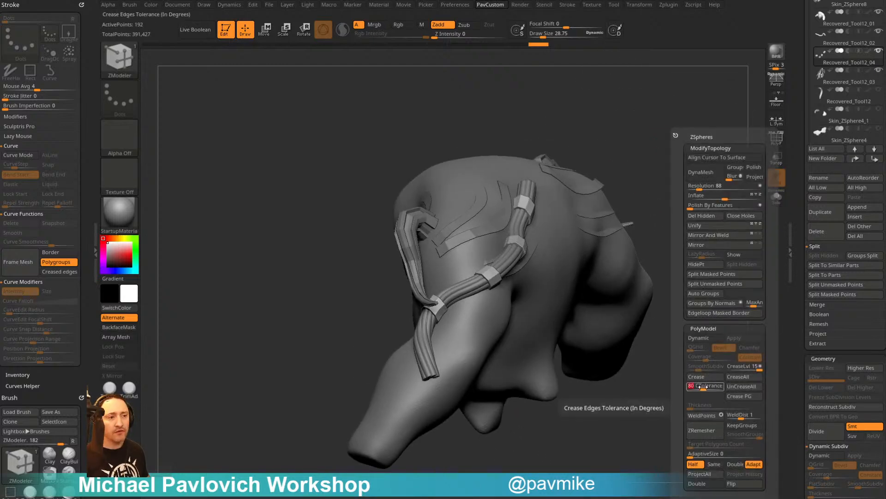
Turn on dynamic subdivision for the bands, lower the crease level and raise the SmoothSubdiv level
click(705, 337)
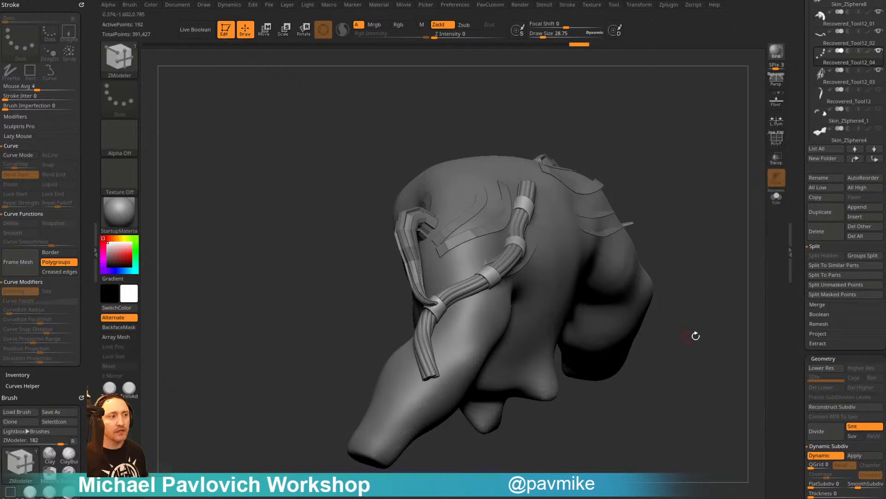
key(2)
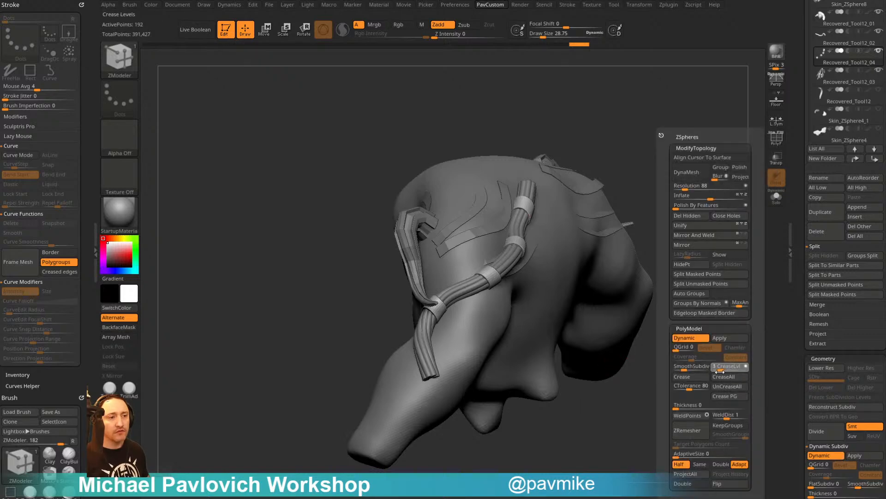
drag(685, 368, 694, 368)
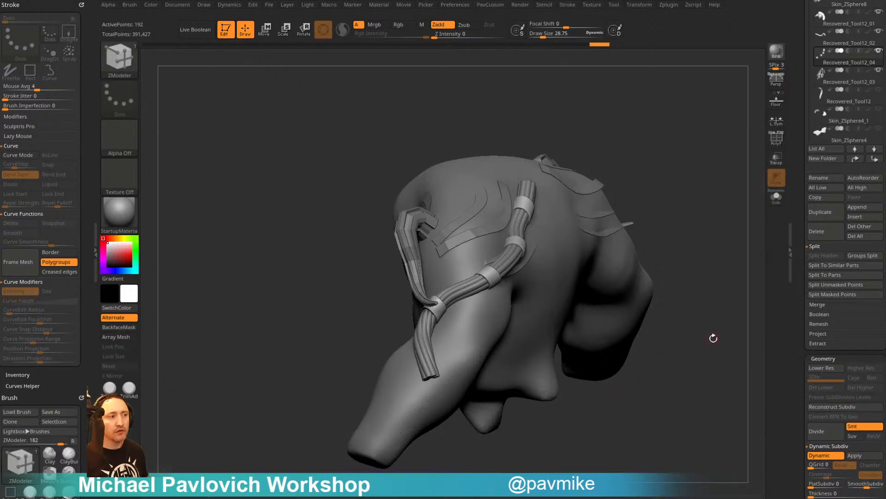
Switch from ZModeler to the Standard brush
mouse_move(713, 338)
mouse_down()
mouse_move(667, 346)
mouse_move(756, 342)
mouse_move(716, 331)
mouse_move(707, 317)
mouse_move(702, 340)
mouse_move(681, 345)
mouse_up()
key(b)
key(s)
key(t)
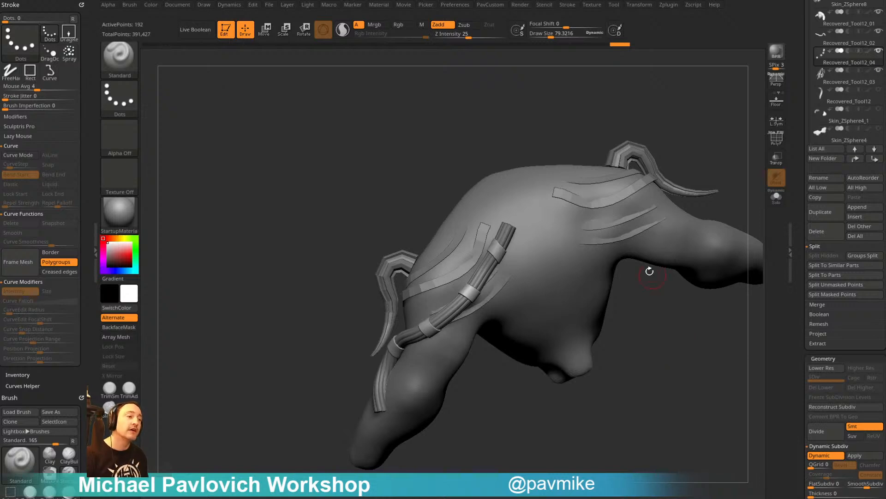
Select the torso subtool Recovered_Tool12_01 and insert a ZSphere subtool below it
drag(649, 271, 789, 238)
drag(799, 188, 801, 311)
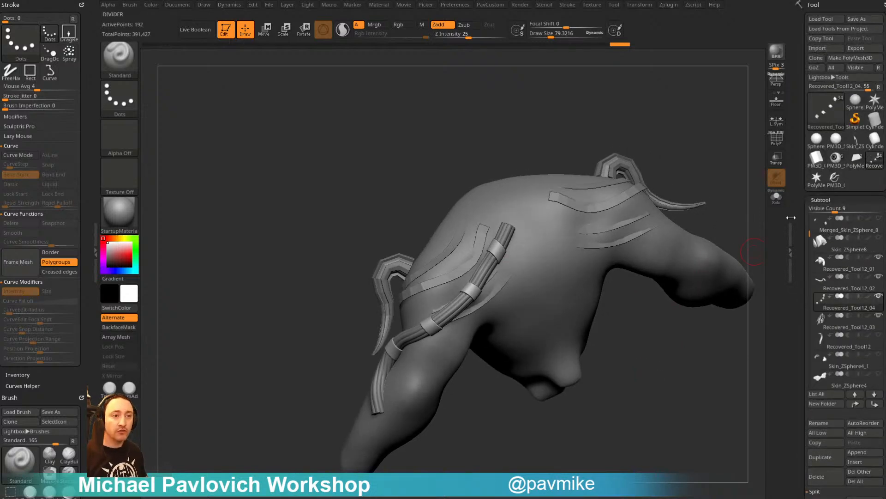
drag(797, 253, 799, 186)
click(843, 203)
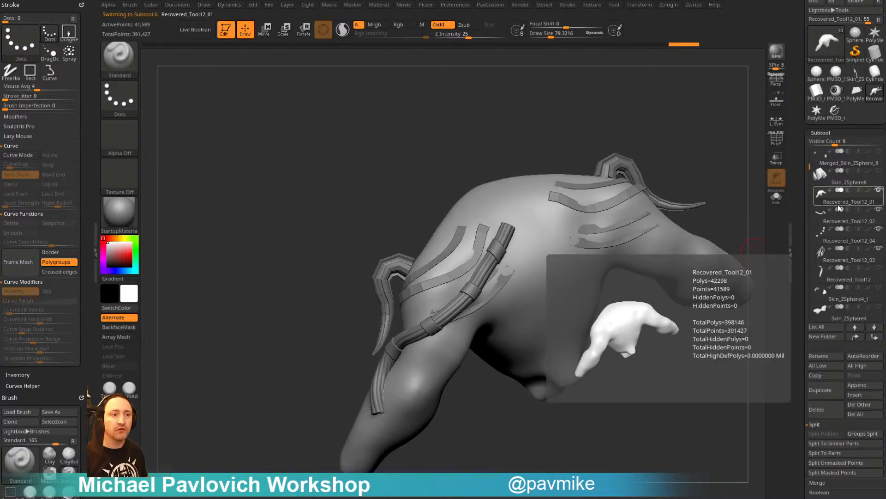
click(855, 394)
click(661, 367)
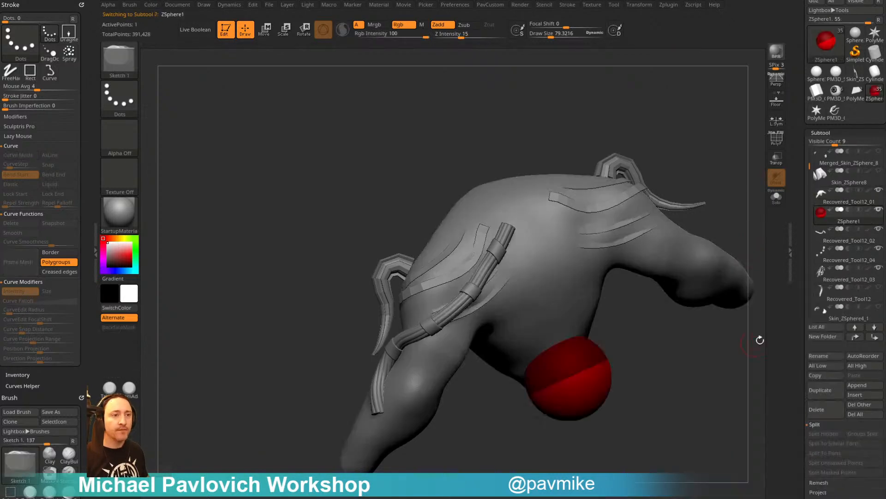
Select the ZSphere subtool and hide every other subtool except the torso Recovered_Tool12_01
click(880, 202)
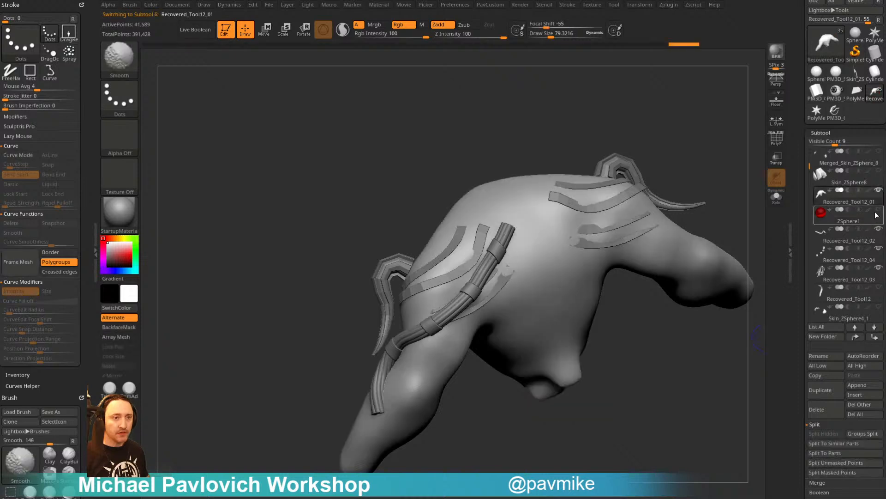
shift+click(879, 210)
shift+click(879, 210)
click(879, 218)
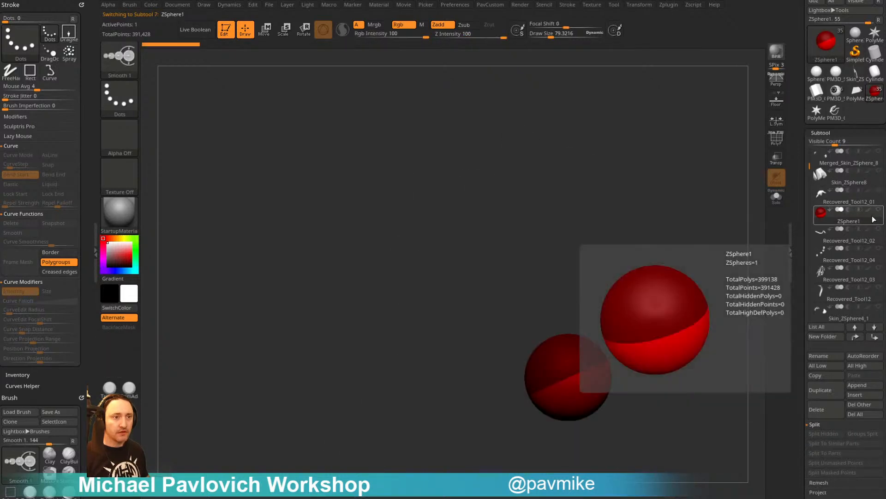
click(879, 190)
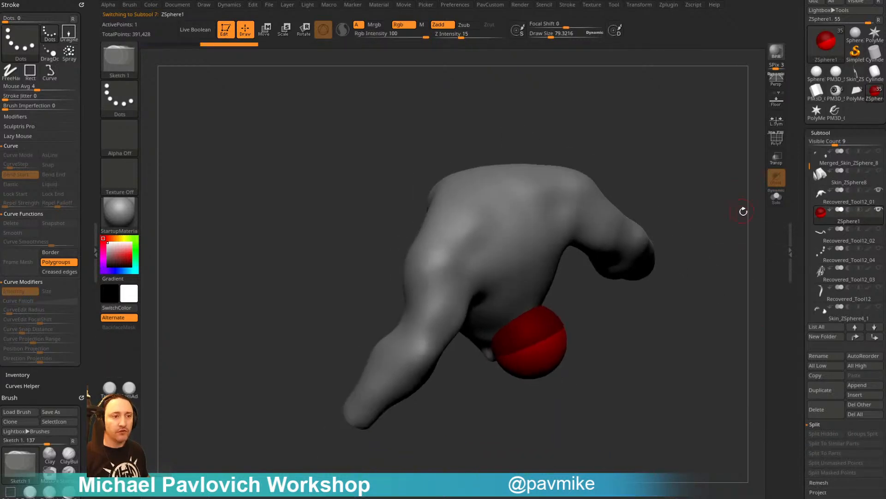
Show all subtools and examine the armoured character's upper body from several sides
shift+click(879, 209)
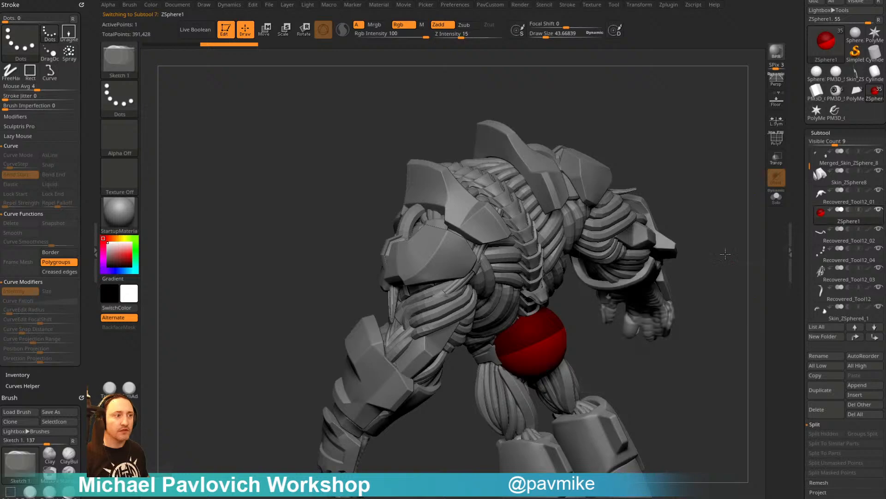
drag(724, 251, 493, 300)
mouse_move(594, 160)
mouse_down()
mouse_move(679, 162)
mouse_move(478, 197)
mouse_move(542, 194)
mouse_move(512, 149)
mouse_up()
drag(585, 101, 681, 58)
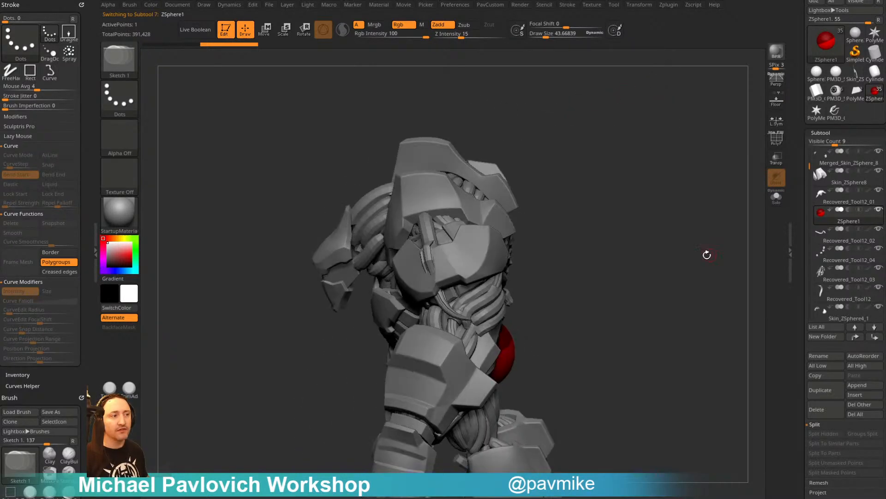
drag(707, 255, 617, 240)
Hide the other subtools again, leaving only the torso and the ZSphere visible, and reselect the ZSphere
shift+click(879, 210)
click(862, 181)
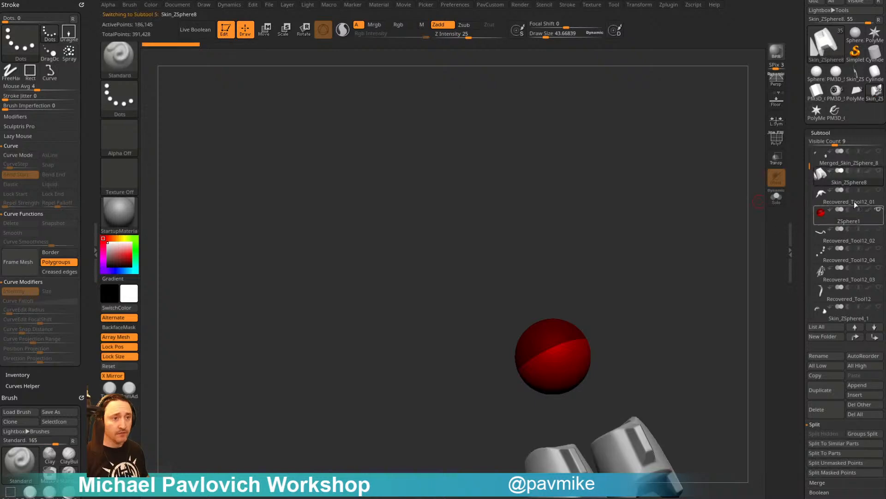
click(851, 221)
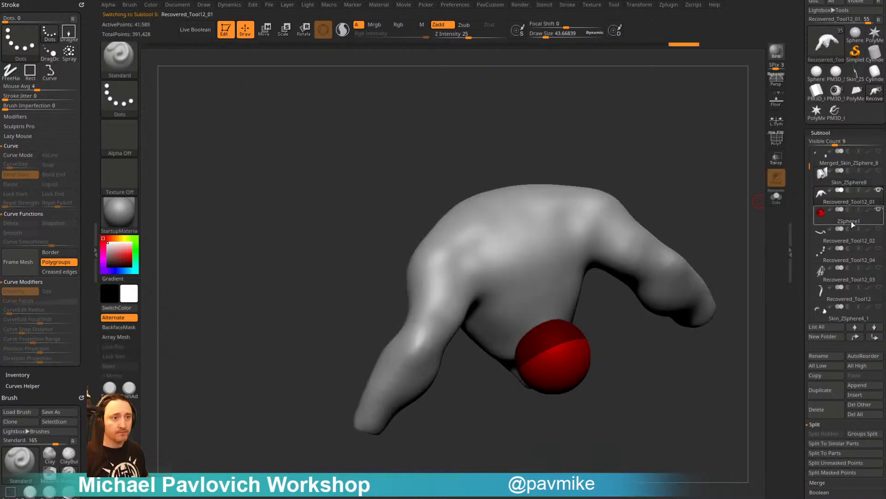
drag(691, 223, 545, 316)
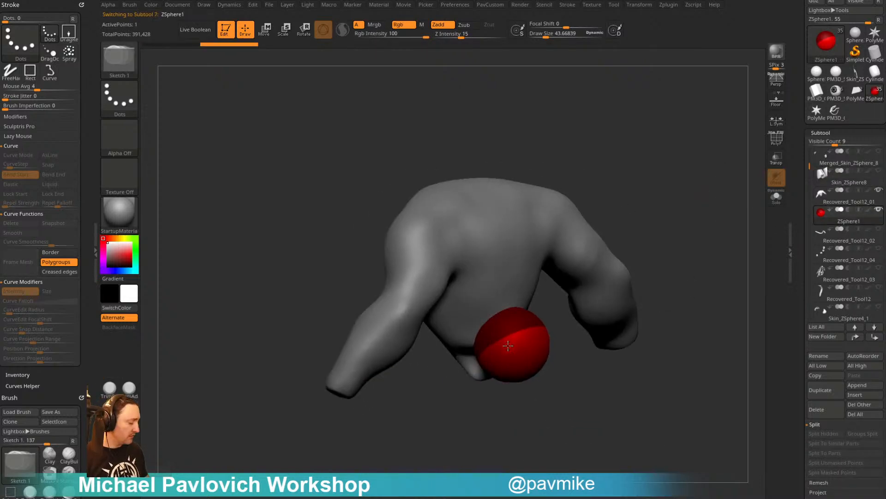
Scale the ZSphere down to a small ball and move it up into the upper torso with ghost transparency on
key(e)
drag(508, 345, 432, 175)
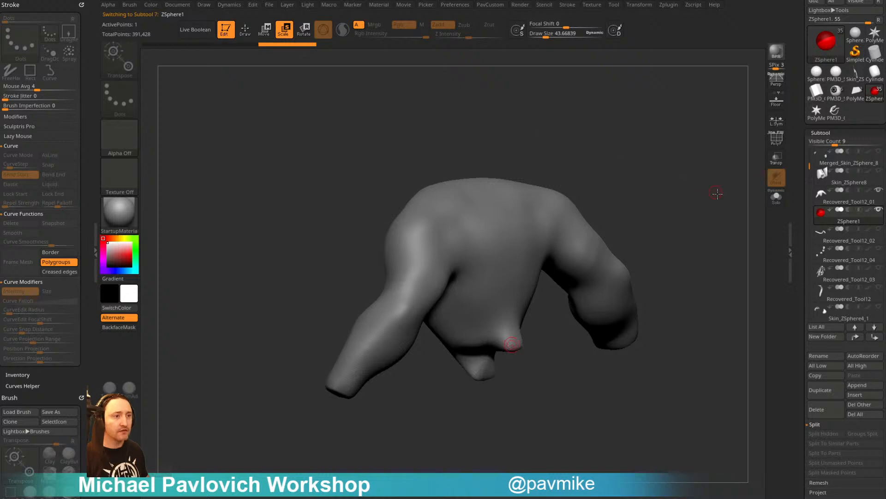
drag(717, 194, 762, 176)
click(776, 158)
key(w)
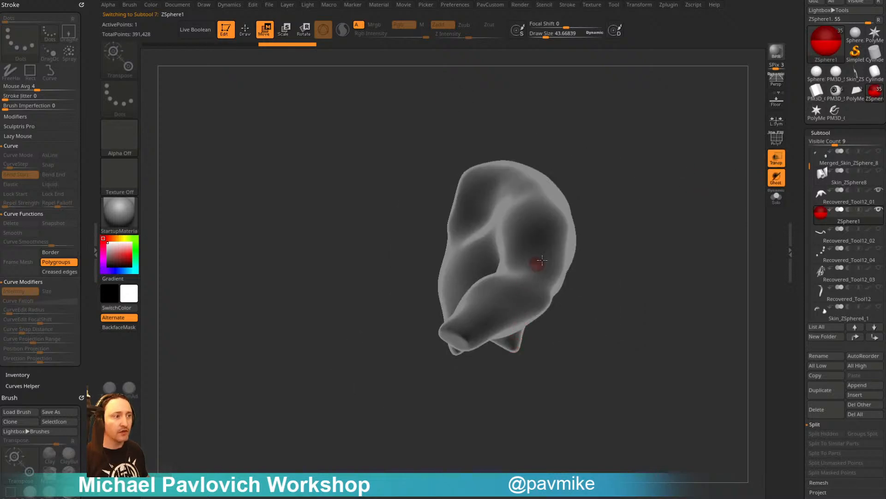
drag(691, 186, 681, 171)
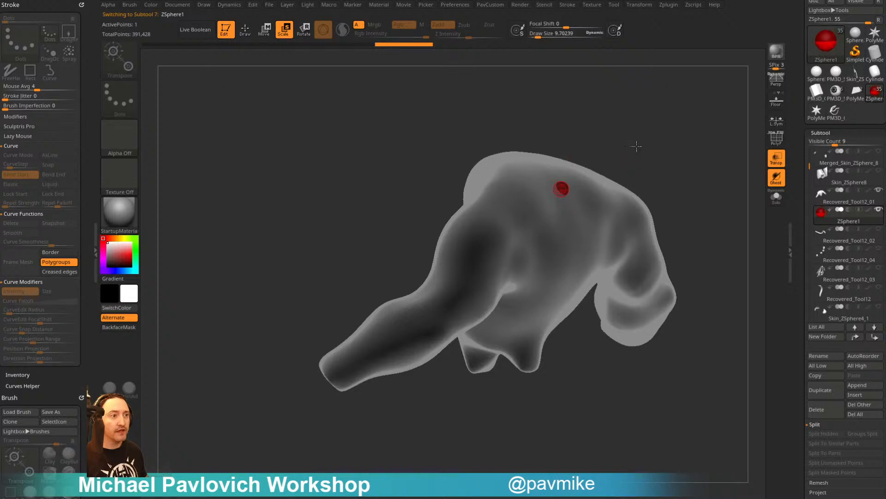
drag(636, 147, 688, 143)
Add a mirrored pair of small child ZSpheres beside the root ZSphere, undoing the earlier one-sided attempts
key(q)
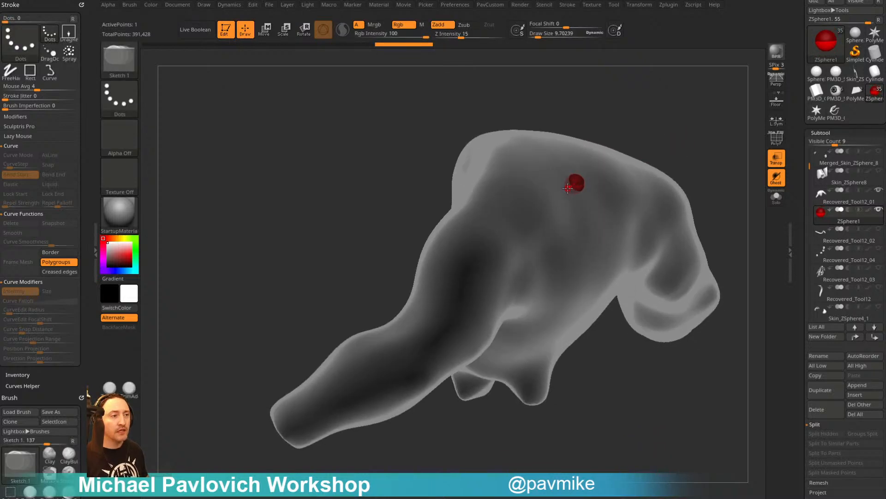
drag(665, 111, 600, 172)
key(ctrl+z)
click(576, 192)
right_drag(577, 194, 566, 215)
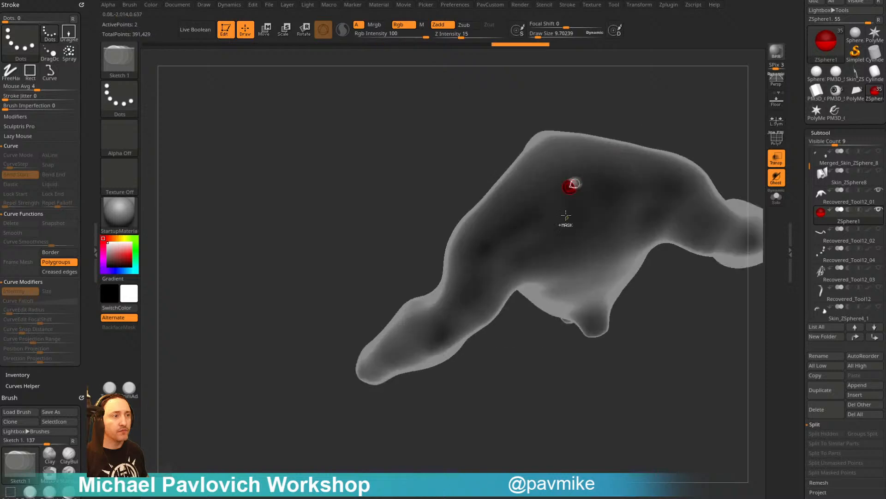
drag(637, 125, 629, 145)
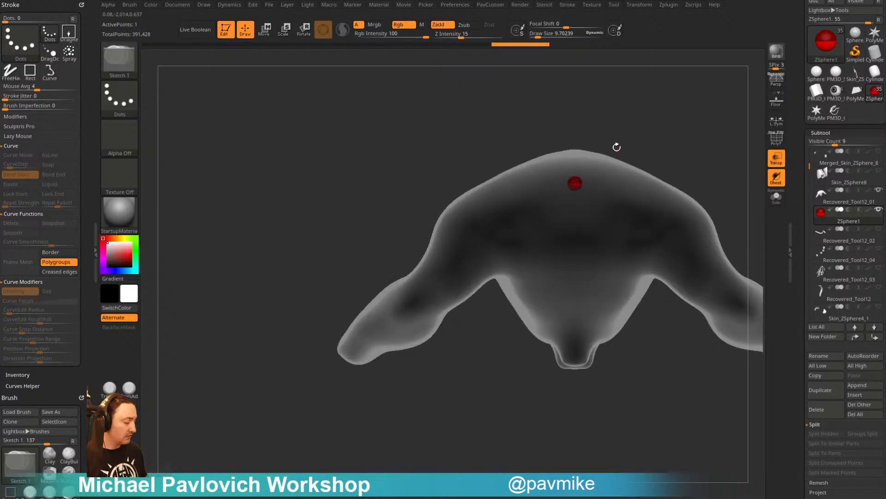
drag(645, 114, 568, 185)
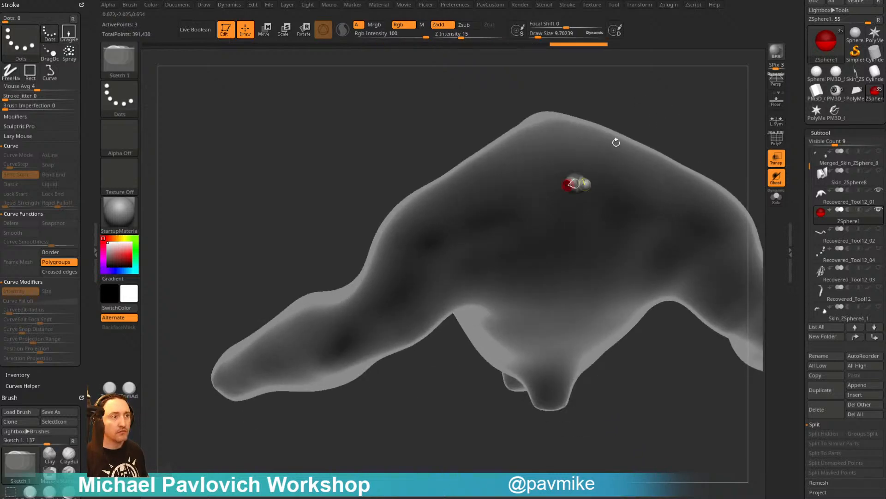
Reposition the root ZSphere near the top of the torso and pull a mirrored pair of child ZSpheres out towards the shoulders
drag(616, 142, 559, 192)
key(w)
drag(584, 160, 614, 119)
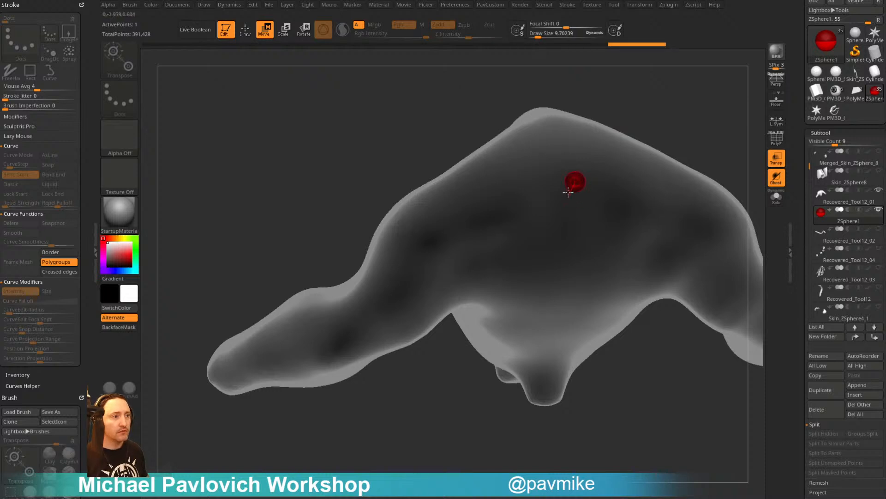
key(q)
drag(635, 113, 643, 110)
key(w)
drag(566, 186, 367, 303)
mouse_move(656, 132)
alt+mouse_down()
mouse_move(661, 87)
mouse_move(694, 148)
mouse_move(619, 230)
mouse_move(510, 239)
alt+mouse_up()
Insert mirrored joints along the shoulder chains and adjust them to follow the torso's upper surface out to the arms
key(q)
click(525, 199)
drag(570, 210, 505, 237)
key(w)
mouse_move(564, 238)
mouse_down()
mouse_move(590, 164)
mouse_move(626, 196)
mouse_move(531, 223)
mouse_up()
key(q)
click(469, 244)
drag(496, 265, 449, 295)
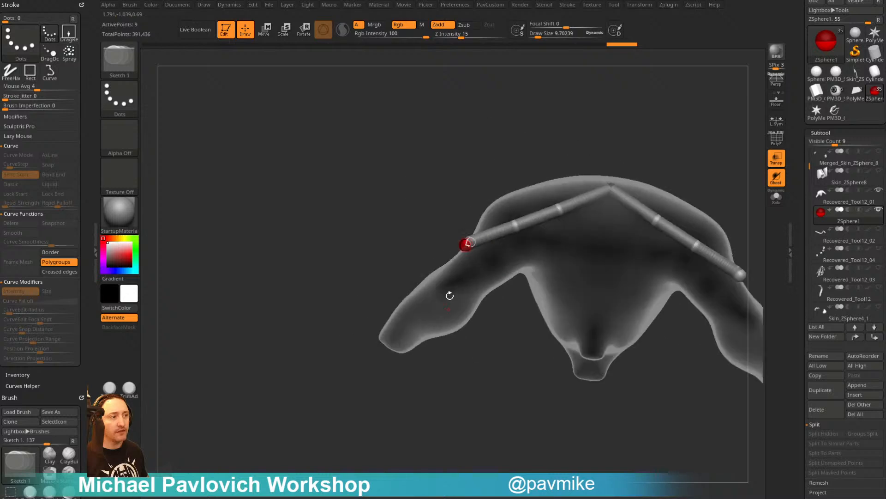
Reposition the chain ends against the upper arms, add another mirrored joint, and run the chains down behind the arms
key(w)
drag(468, 243, 461, 316)
drag(468, 366, 521, 314)
key(q)
click(470, 262)
key(w)
drag(471, 262, 477, 261)
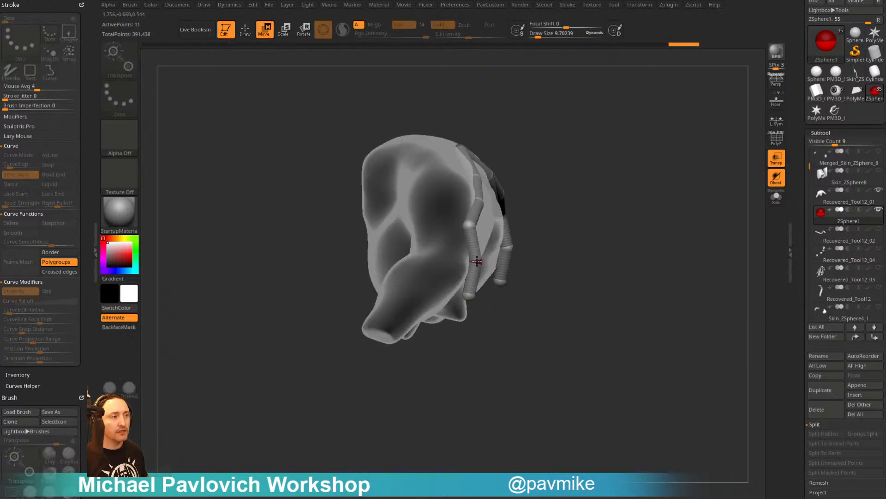
drag(485, 332, 477, 330)
drag(470, 297, 457, 299)
Add a mirrored pair of ZSpheres at the chain ends and bring them under the arms to the inner side
drag(534, 281, 465, 299)
key(q)
key(w)
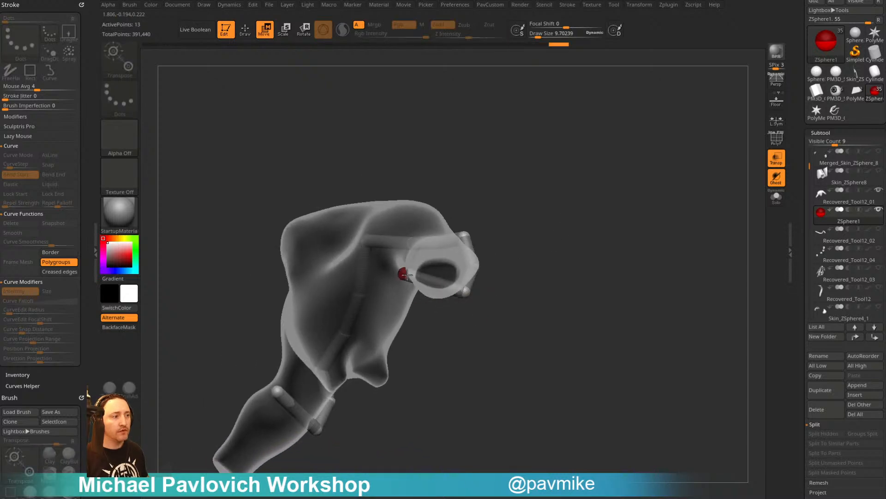
drag(408, 275, 404, 272)
drag(501, 245, 512, 197)
Add further mirrored joints to the chain ends and wrap them around the inner side of the arms towards the front
key(q)
click(437, 282)
mouse_move(512, 277)
mouse_down()
mouse_move(492, 291)
mouse_move(497, 264)
mouse_up()
key(w)
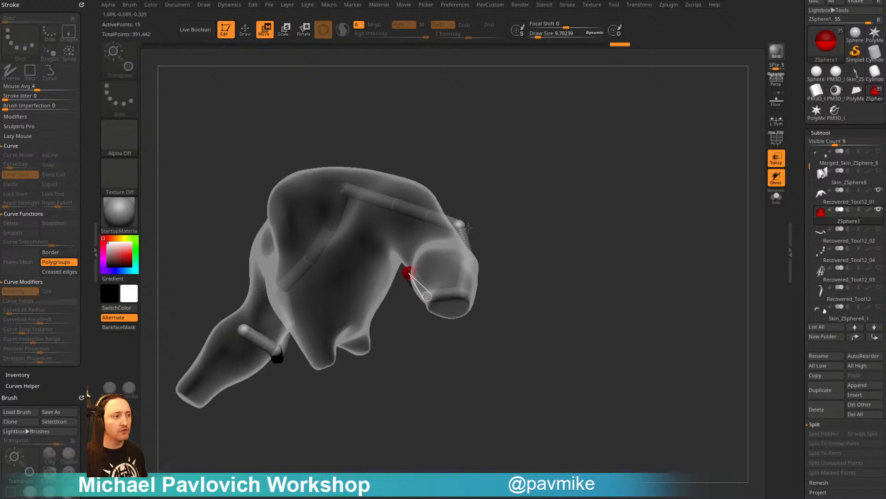
key(q)
drag(467, 227, 441, 267)
click(412, 274)
drag(409, 321, 444, 321)
key(w)
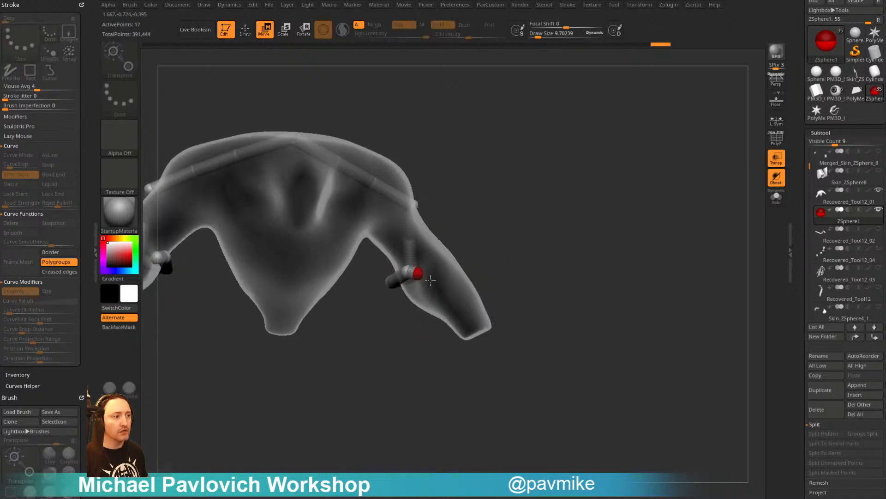
Extend the mirrored chains across the front of the arms and down to the arm ends
drag(500, 329, 501, 328)
drag(517, 296, 503, 277)
key(q)
click(442, 289)
drag(484, 231, 503, 248)
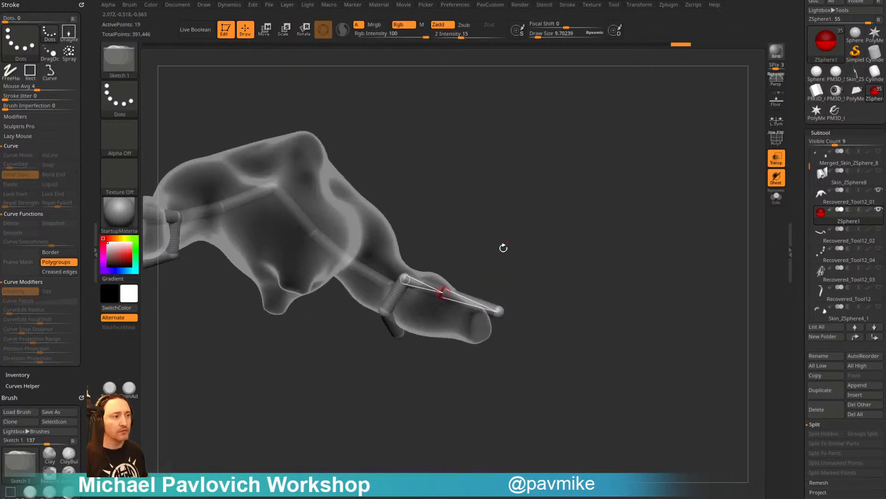
key(w)
drag(476, 295, 502, 303)
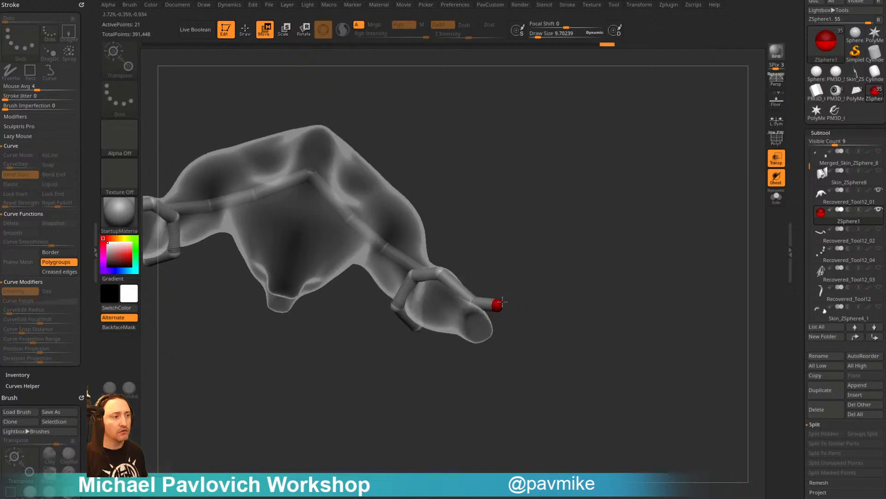
Turn off ghost transparency and examine how the ZSphere chain sits around the arm
drag(560, 275, 485, 268)
click(775, 160)
drag(644, 392, 567, 370)
mouse_move(667, 189)
mouse_down()
mouse_move(669, 143)
mouse_move(655, 199)
mouse_move(697, 195)
mouse_move(663, 214)
mouse_move(653, 193)
mouse_move(679, 216)
mouse_up()
key(q)
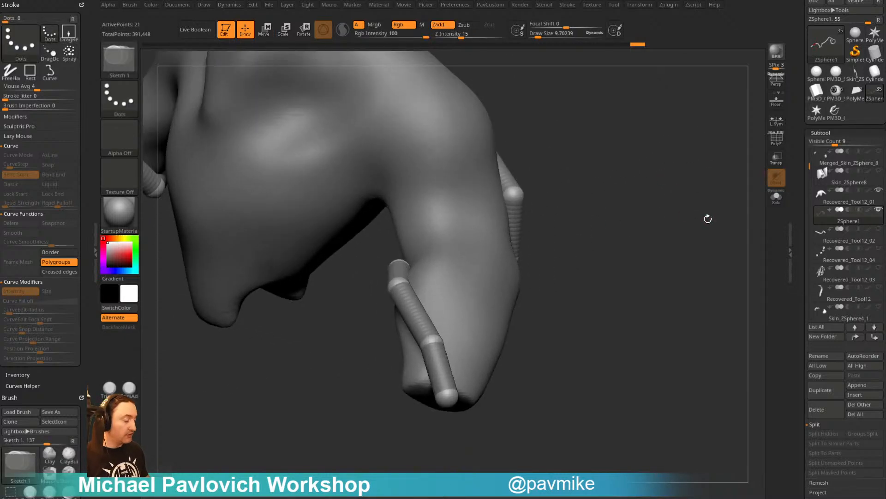
Preview the ZSphere chain as an adaptive skin with Density 1 and DynaMesh Resolution 0, showing its polyframe
drag(806, 281, 803, 138)
shift+click(822, 257)
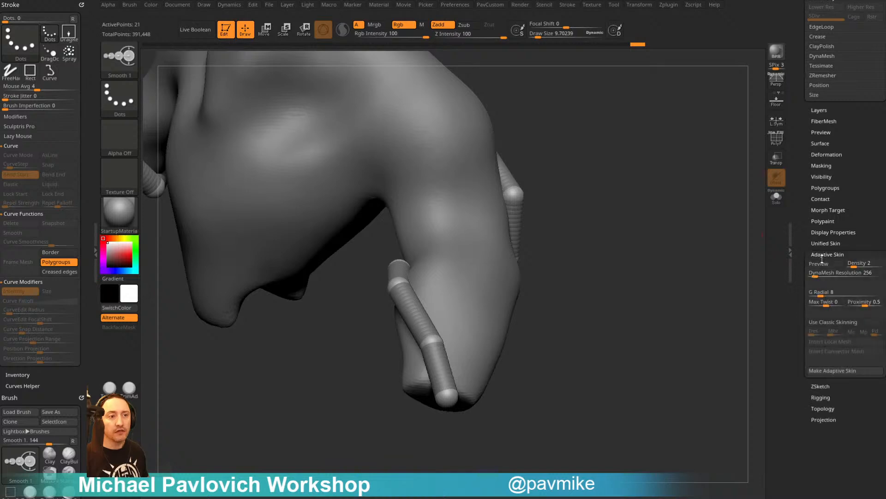
click(850, 264)
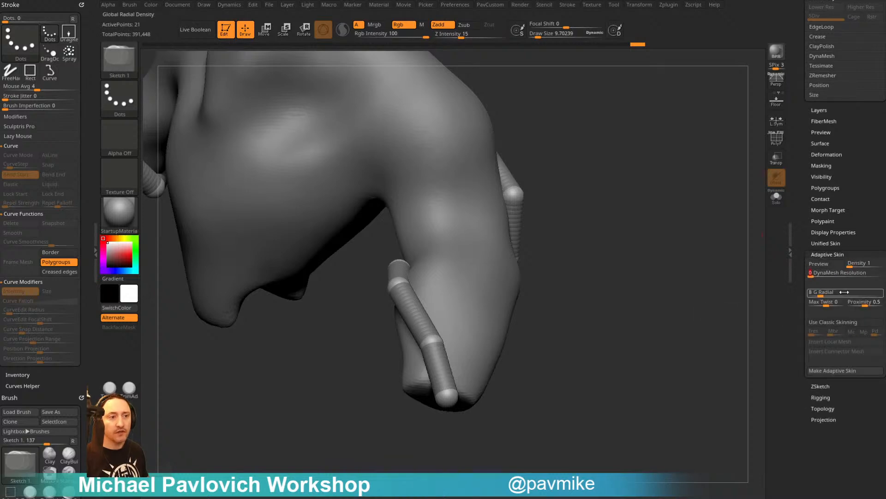
click(825, 264)
key(shift+f)
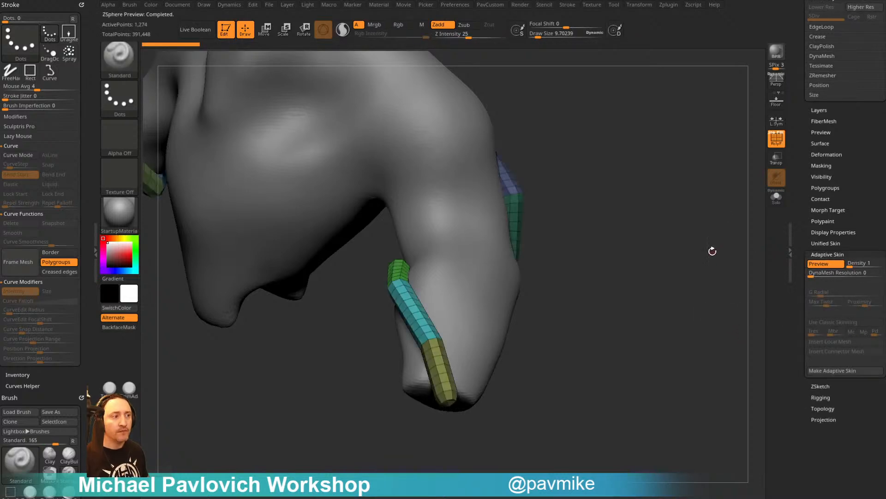
drag(711, 249, 700, 270)
Make an adaptive skin from the ZSphere chain and insert the skin mesh as a subtool directly below ZSphere1
scroll(826, 311, down, 1)
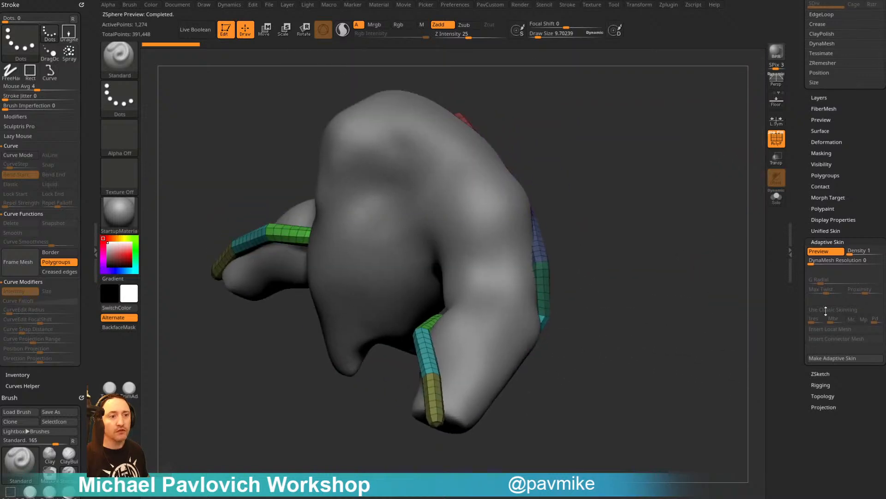
scroll(803, 198, up, 1)
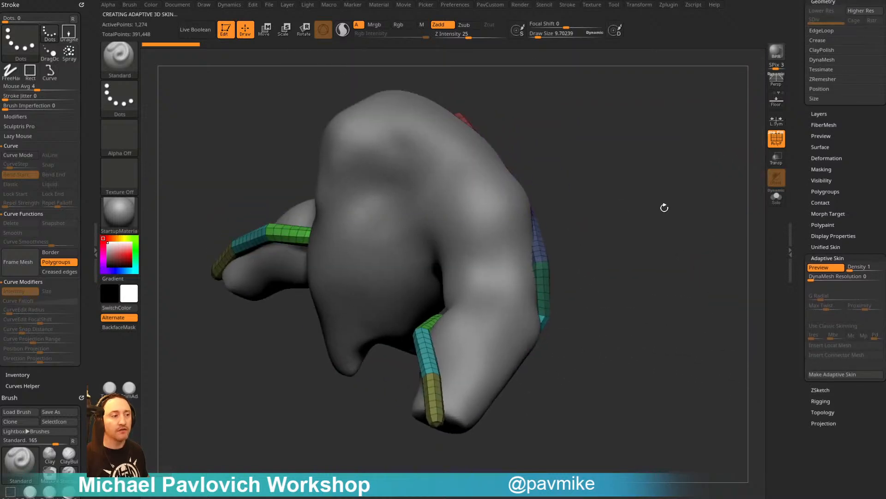
click(810, 214)
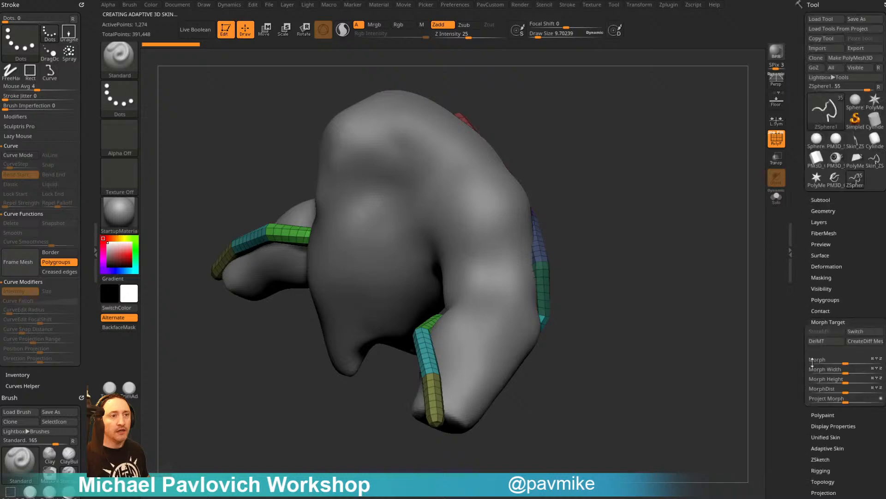
click(820, 200)
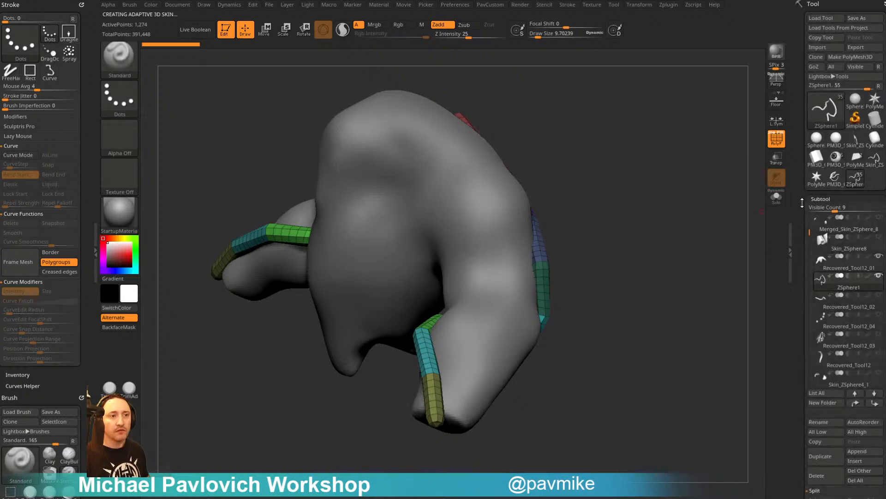
click(848, 213)
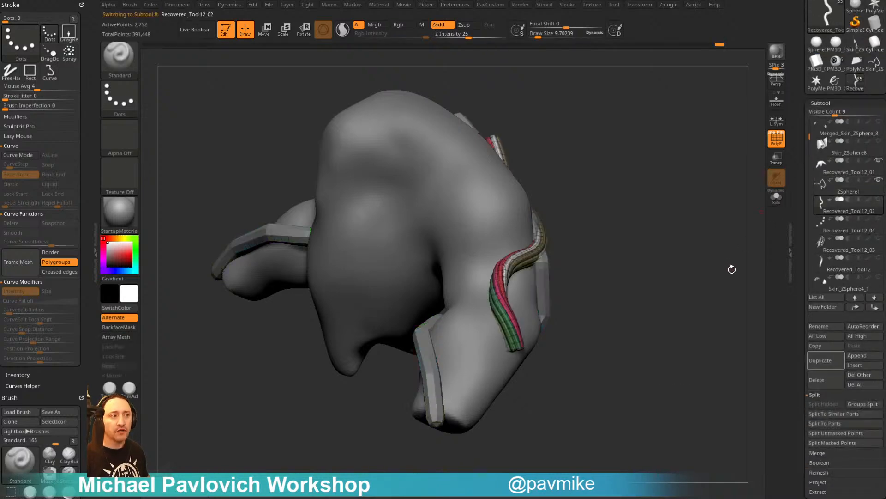
drag(732, 268, 799, 225)
click(848, 192)
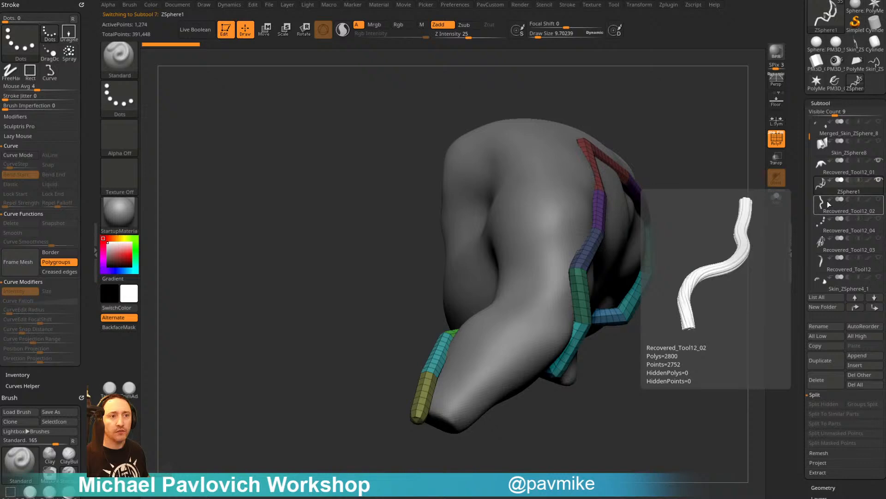
click(860, 365)
click(701, 386)
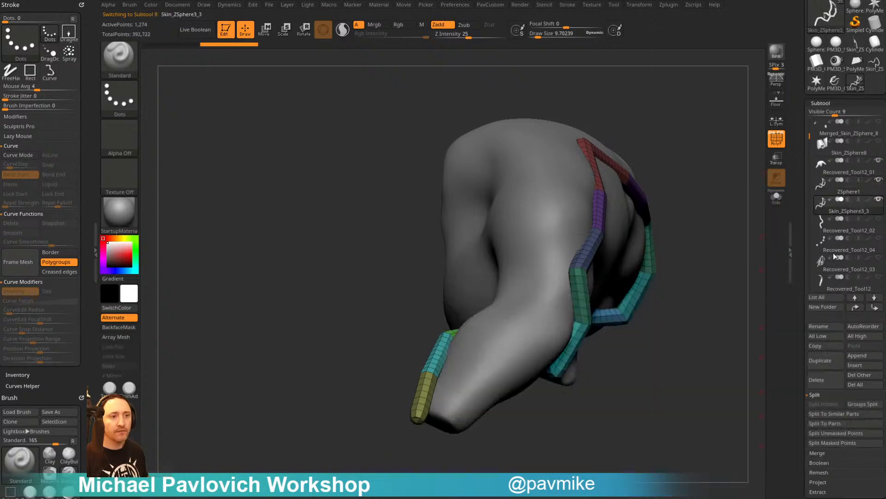
Show only the new skin subtool, hide its red central polygroup, and delete the hidden faces
click(878, 200)
mouse_move(716, 309)
mouse_down()
mouse_move(695, 316)
mouse_move(671, 362)
mouse_move(641, 374)
mouse_move(642, 334)
mouse_up()
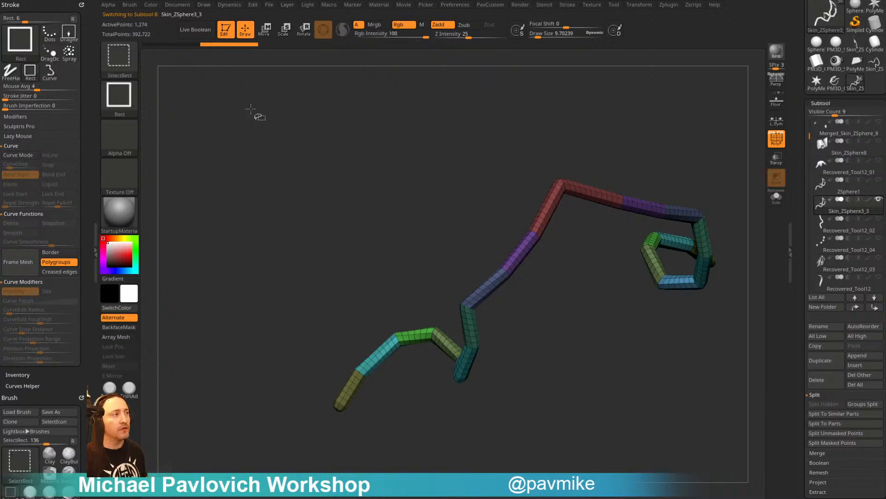
ctrl+shift+click(121, 59)
ctrl+shift+click(568, 193)
ctrl+shift+click(569, 193)
key(3)
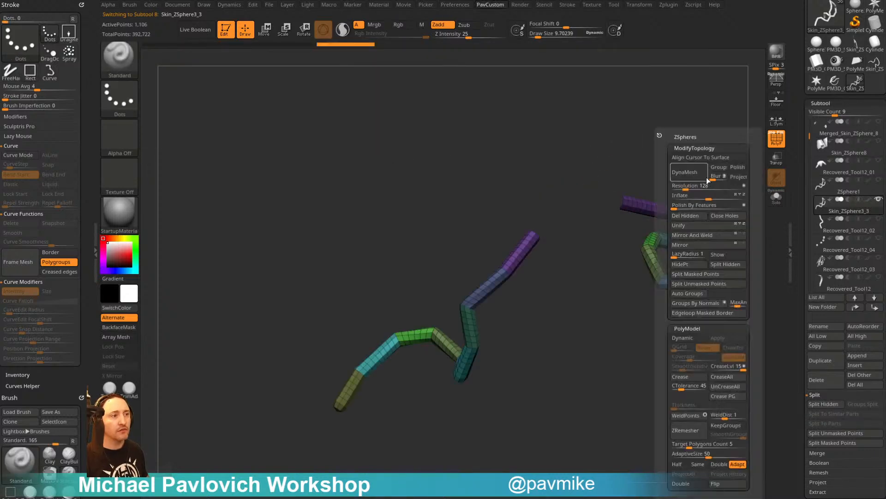
mouse_move(606, 251)
mouse_down()
mouse_move(605, 322)
mouse_move(572, 313)
mouse_up()
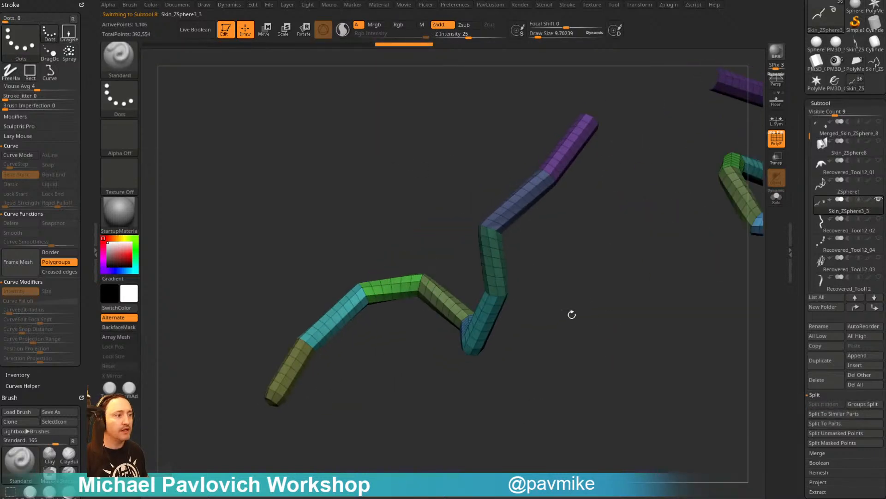
Use SelectLasso to hide the closed tips at the tubes' lower ends, and delete the hidden faces to leave them open
key(ctrl+shift)
click(134, 105)
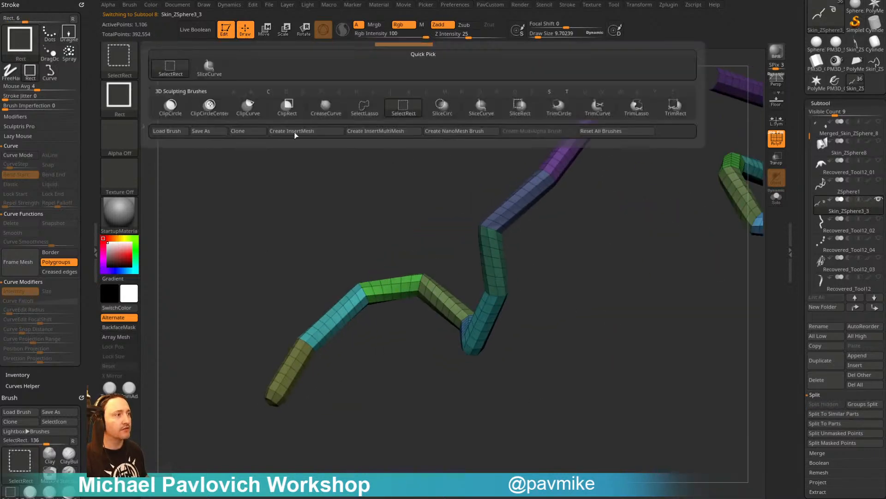
ctrl+shift+click(128, 52)
ctrl+shift+click(356, 116)
alt+drag(247, 313, 324, 217)
drag(323, 217, 294, 259)
key(ctrl+shift)
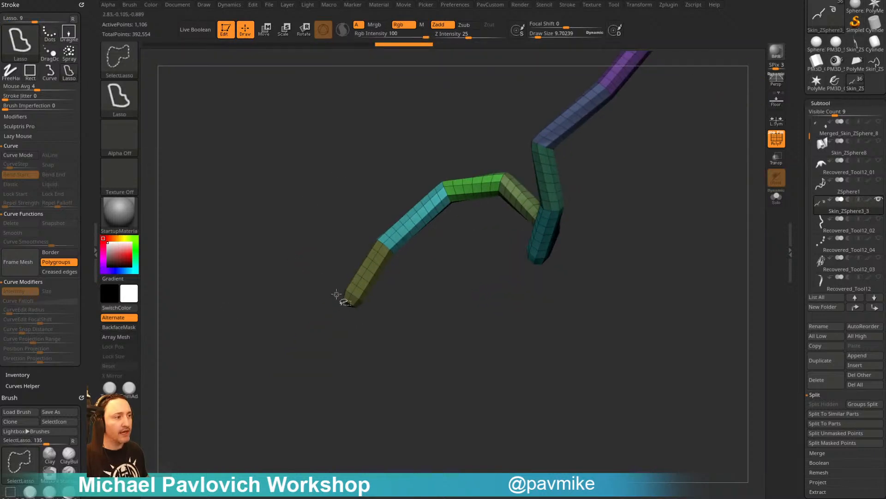
ctrl+alt+shift+drag(395, 327, 398, 322)
mouse_move(571, 346)
mouse_down()
mouse_move(625, 342)
mouse_move(332, 382)
mouse_move(235, 418)
mouse_up()
key(1)
click(663, 215)
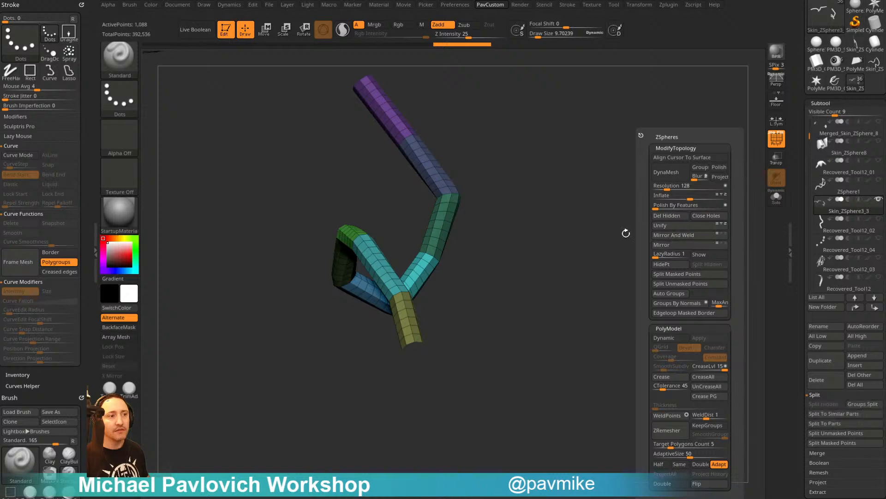
Try smoothing the angular tubes with the Polish deformation, and undo it
drag(625, 229, 774, 341)
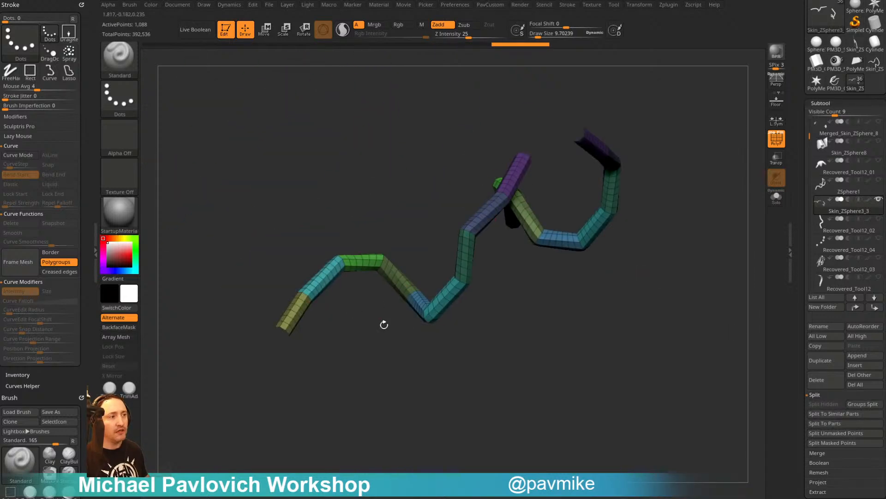
drag(384, 324, 582, 356)
scroll(809, 292, down, 10)
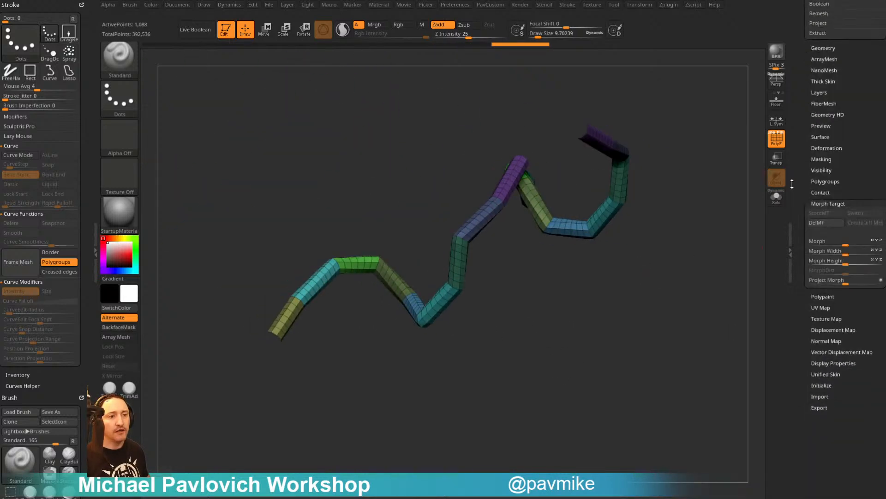
key(shift)
click(823, 135)
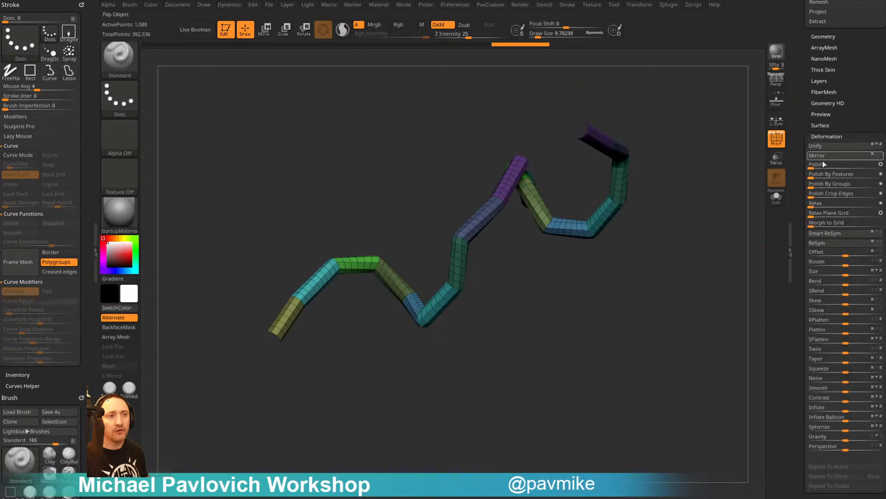
drag(811, 164, 814, 164)
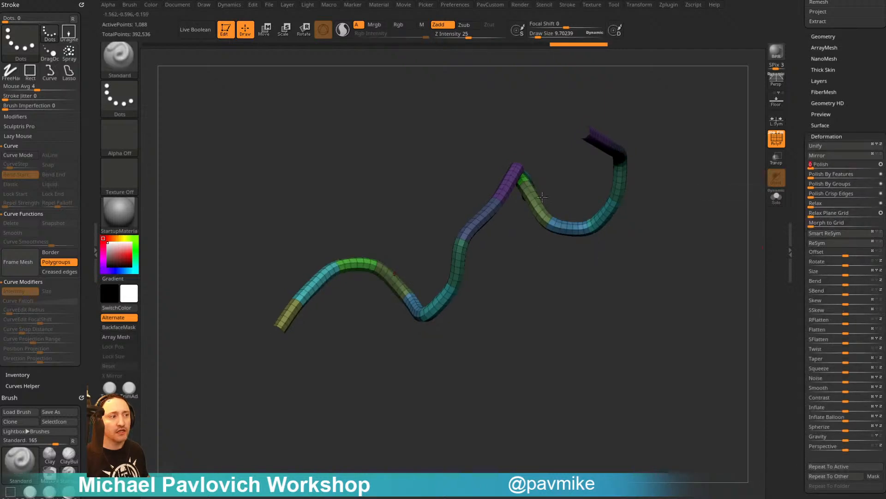
key(ctrl+z)
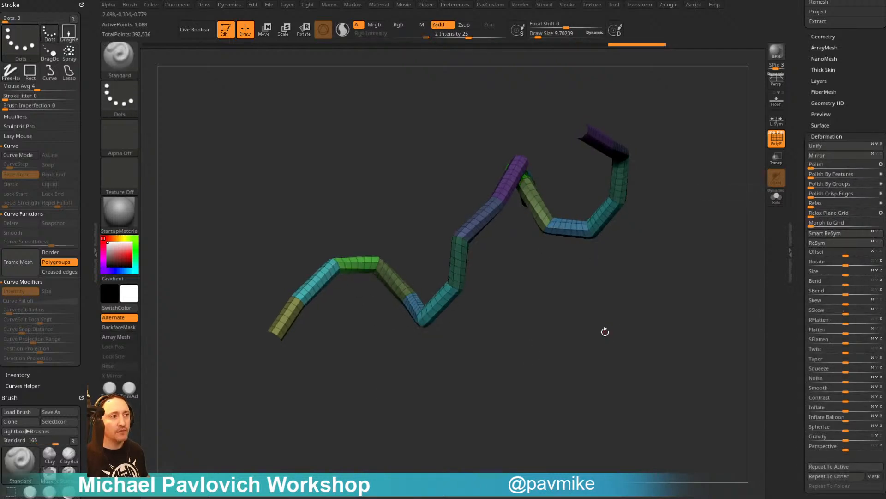
Put the tubes into a single polygroup and smooth their bends with Polish By Features in open-circle mode
key(ctrl+w)
drag(483, 260, 540, 317)
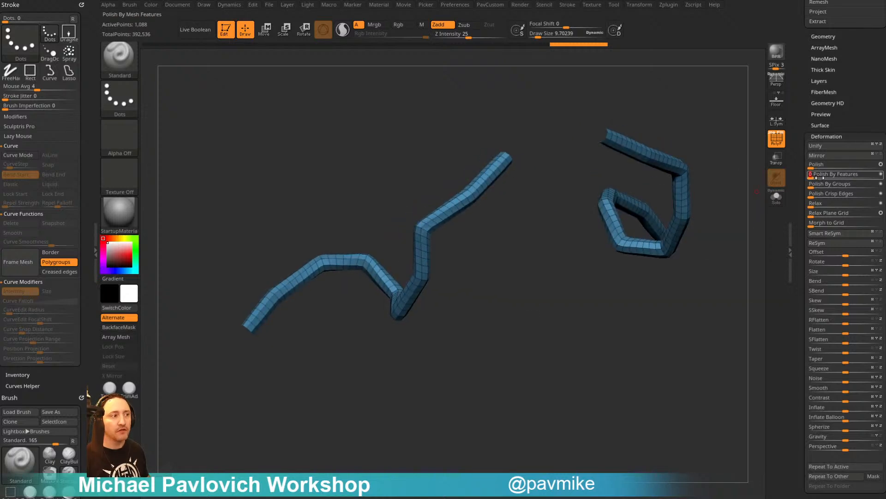
key(ctrl+z)
click(881, 174)
drag(812, 174, 813, 170)
key(ctrl+z)
drag(574, 336, 657, 337)
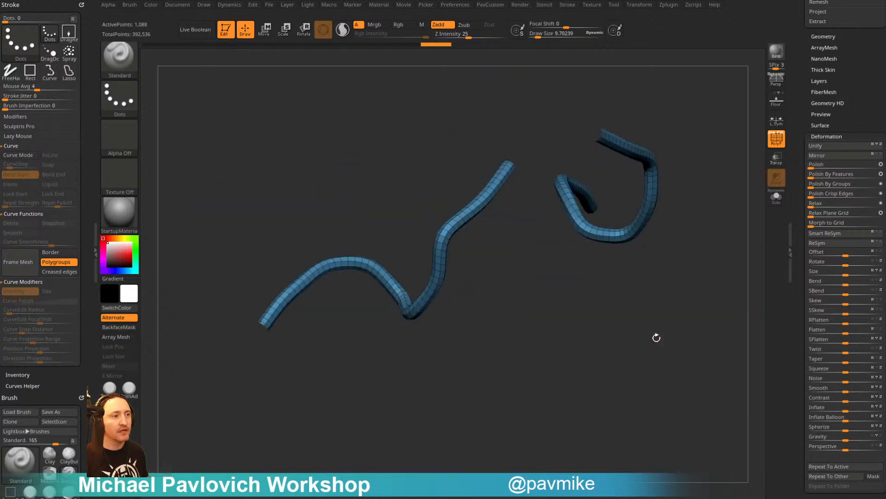
Inflate the smoothed tubes slightly
key(grave)
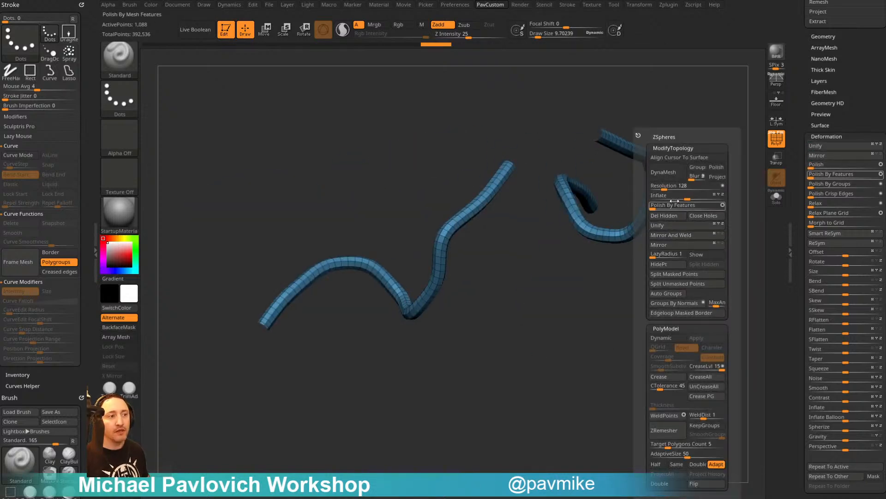
drag(689, 198, 694, 198)
mouse_move(554, 296)
ctrl+right_down()
mouse_move(552, 362)
mouse_move(477, 348)
ctrl+right_up()
Switch to the ZModeler brush and look through its polygon actions and targets on the tube
key(b)
key(z)
key(m)
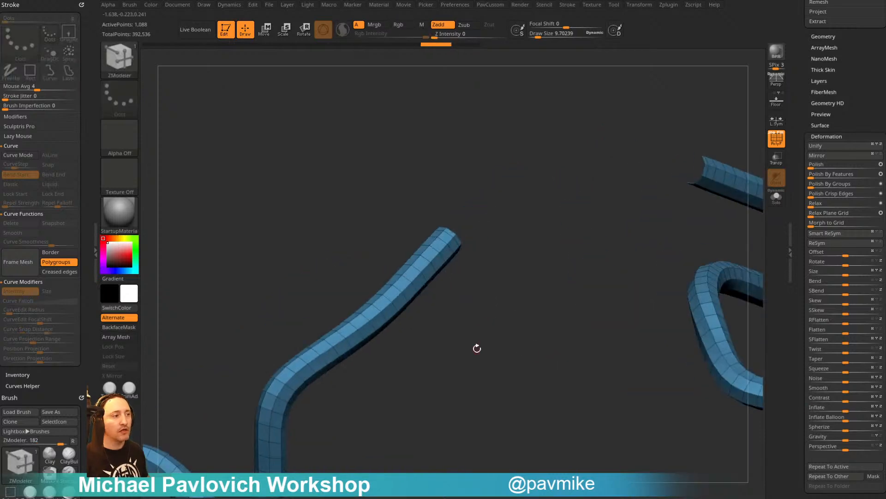
key(space)
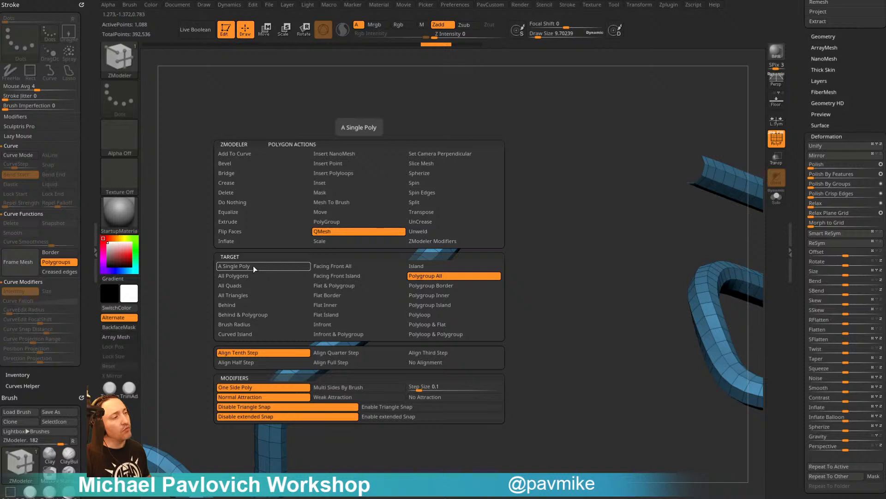
drag(370, 255, 469, 239)
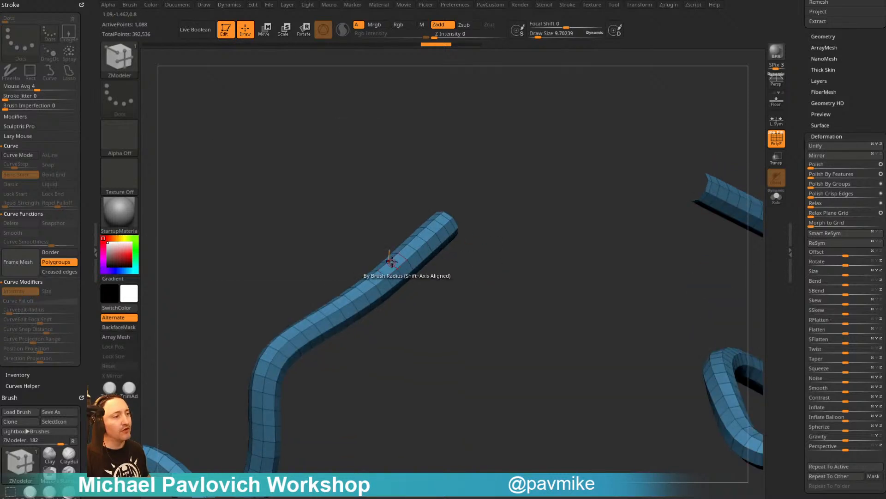
key(ctrl)
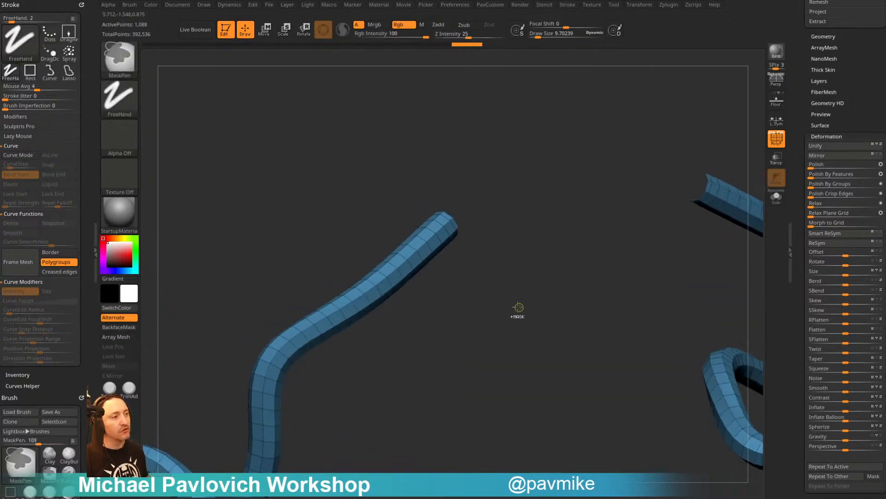
mouse_move(519, 307)
mouse_down()
mouse_move(431, 360)
mouse_move(510, 341)
mouse_move(568, 370)
mouse_move(526, 332)
mouse_up()
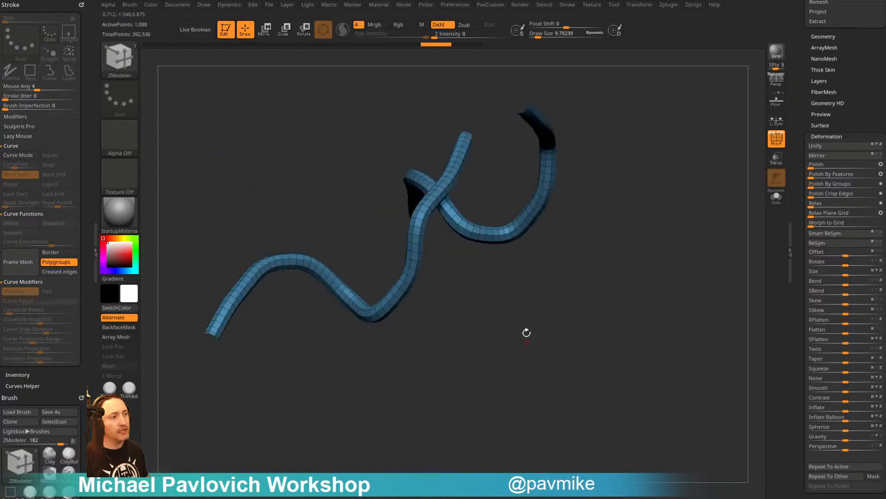
Try remeshing the tubes with ZRemesher using the Same option and AdaptiveSize 0, and undo it
key(space)
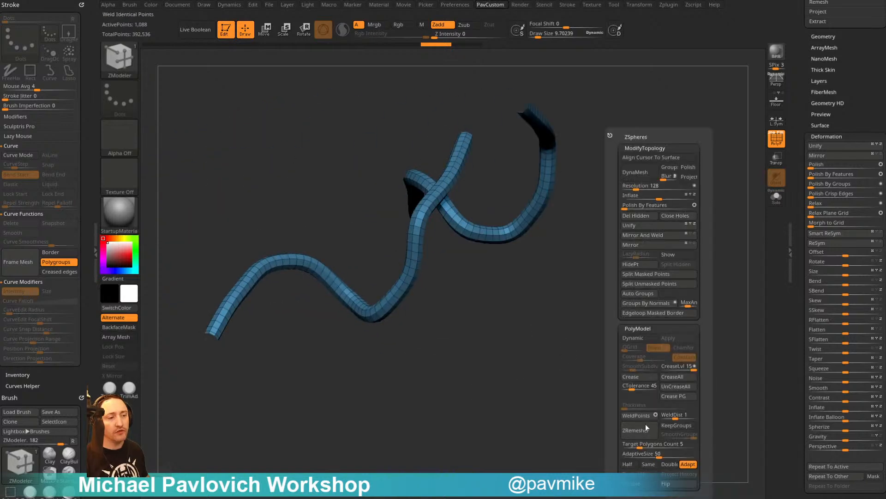
click(641, 454)
text(0)
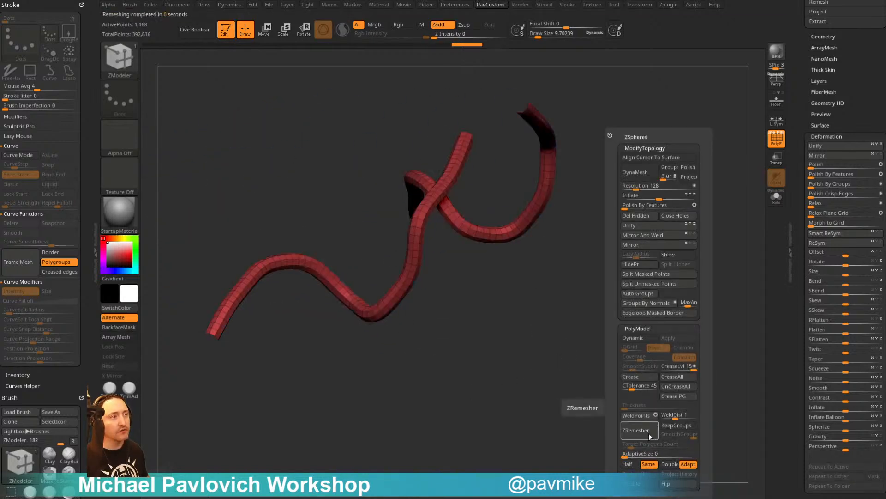
drag(376, 383, 647, 322)
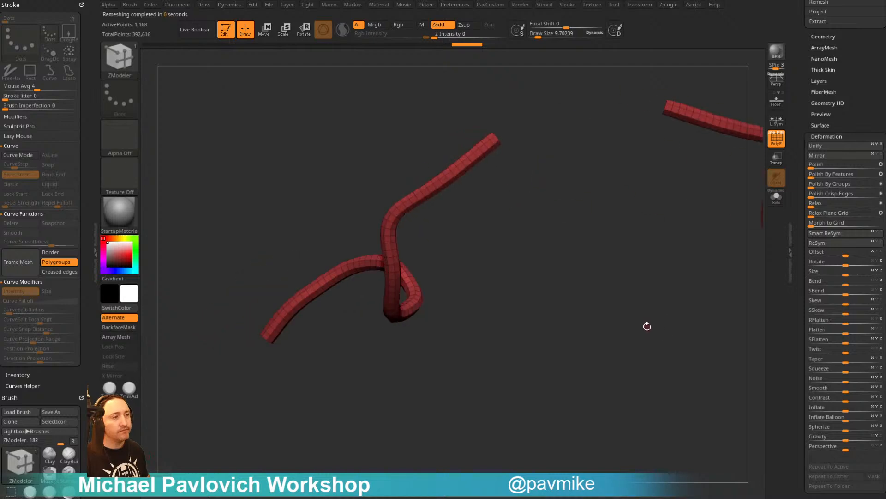
drag(545, 344, 586, 351)
mouse_move(559, 385)
alt+mouse_down()
mouse_move(596, 396)
mouse_move(605, 257)
mouse_move(593, 271)
mouse_move(603, 317)
alt+mouse_up()
key(s)
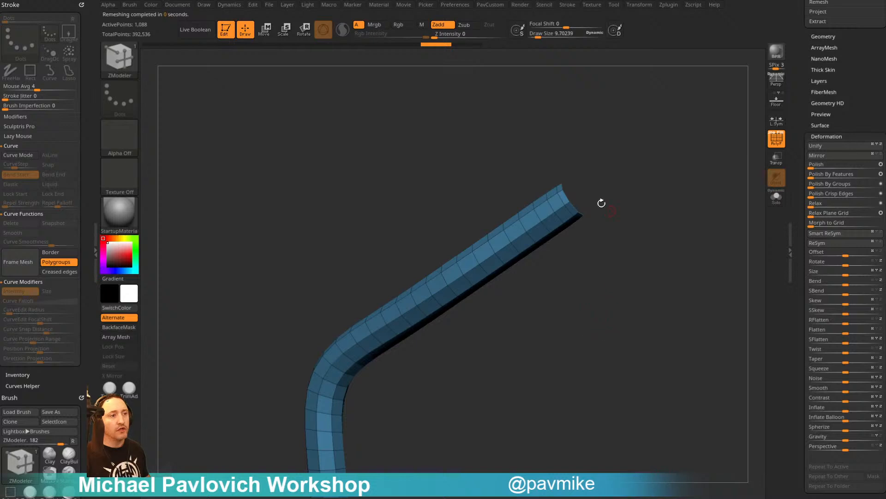
Assign separate polygroups to two neighbouring lengthwise polyloops of the tube with ZModeler
right_click(569, 212)
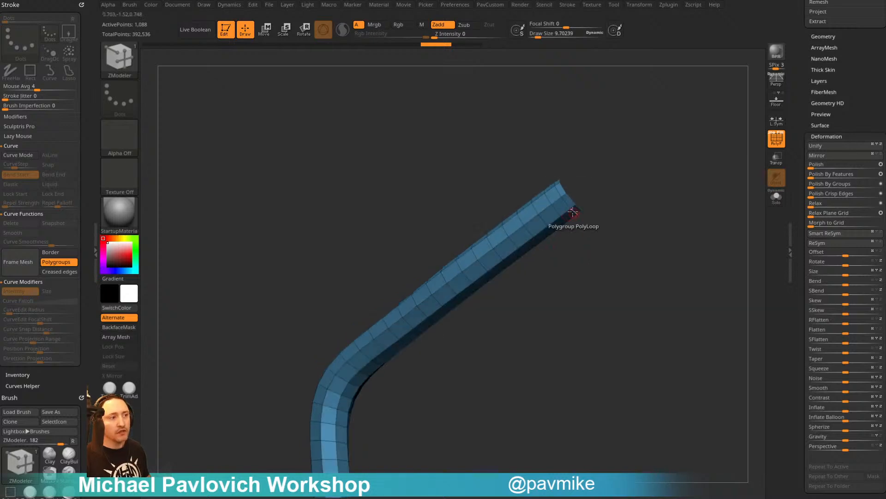
click(567, 204)
click(558, 193)
Isolate the two regrouped strips of the tubes and delete the hidden faces
mouse_move(584, 261)
mouse_down()
mouse_move(597, 290)
mouse_move(616, 285)
mouse_move(605, 247)
mouse_up()
ctrl+shift+click(536, 229)
key(2)
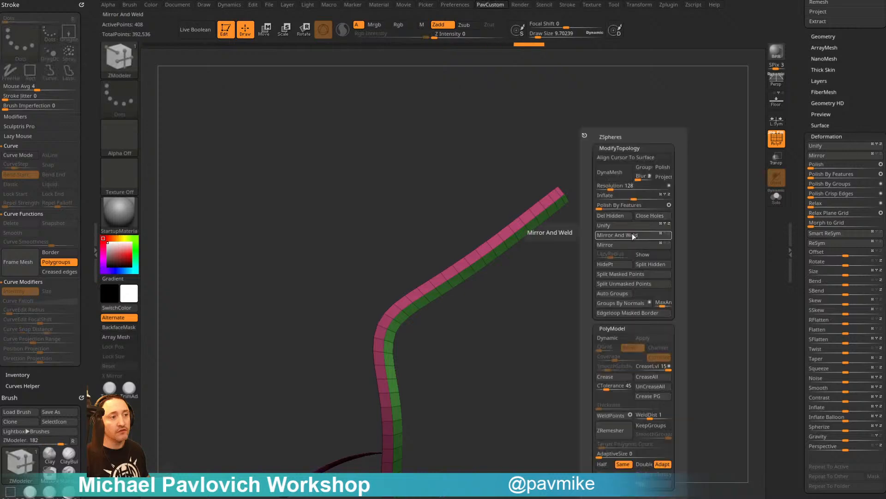
click(620, 225)
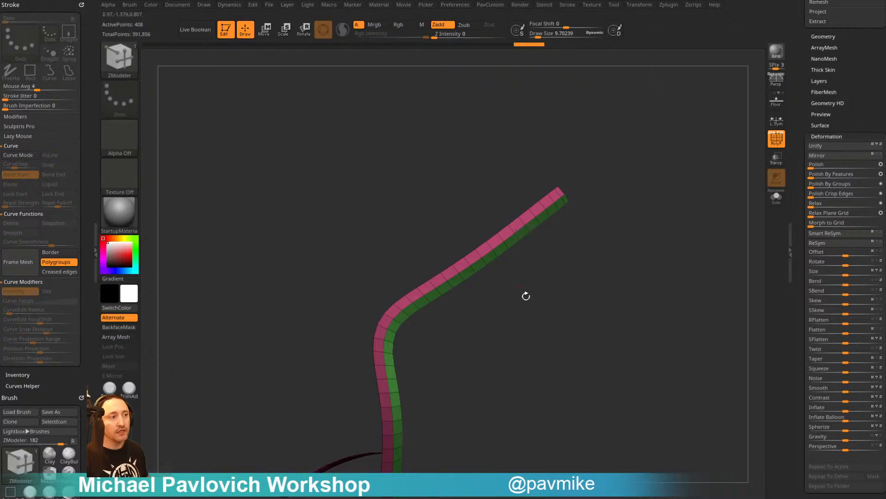
Choose the IMM Army Curve brush with its Bike Chain insert
key(b)
key(i)
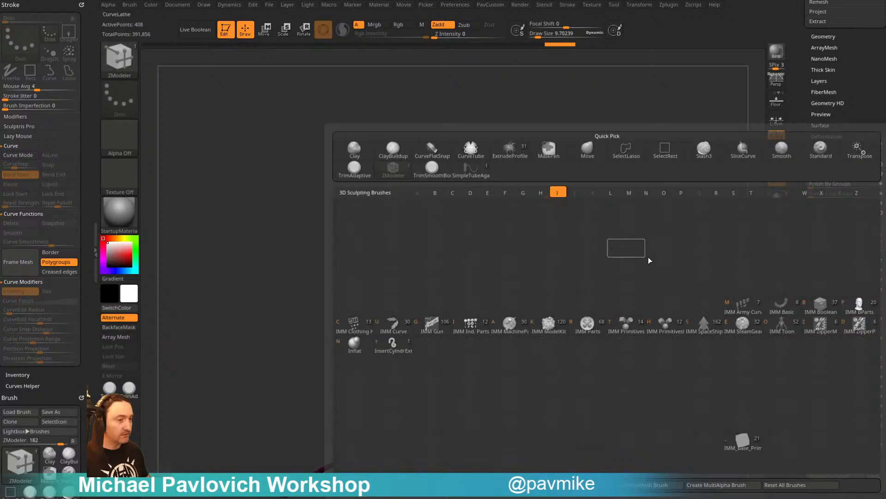
key(m)
key(m)
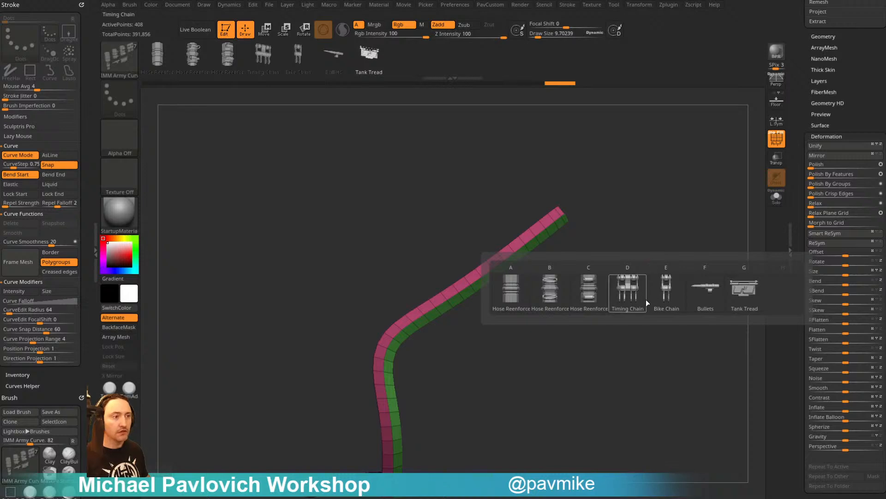
click(666, 295)
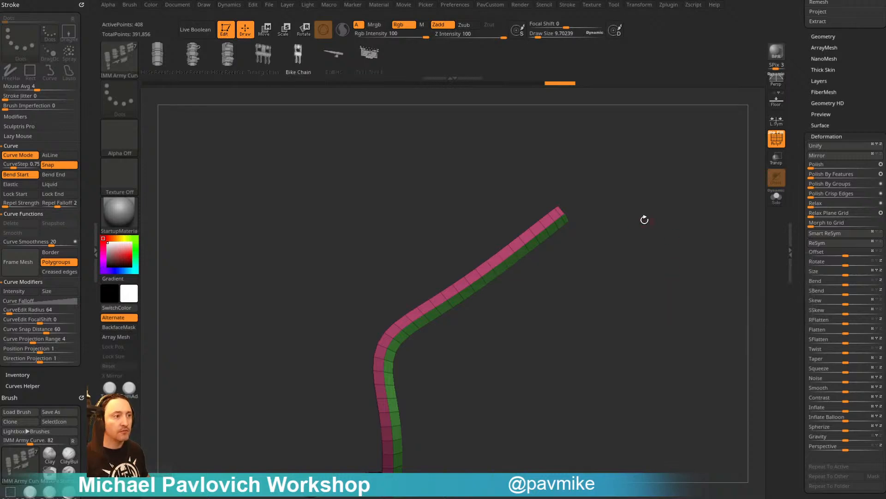
Frame the strips by polygroups with curves, apply the bike chain at draw size about 125.7, and turn off the polyframe display
click(62, 270)
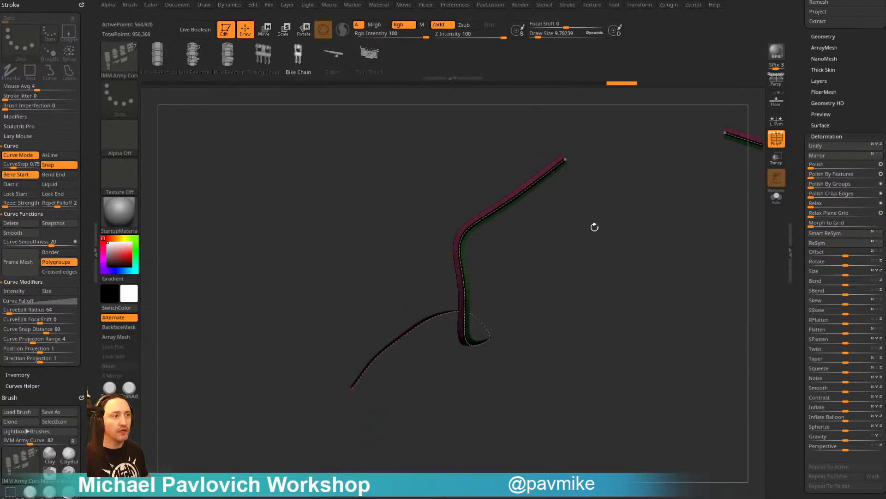
key(s)
click(541, 178)
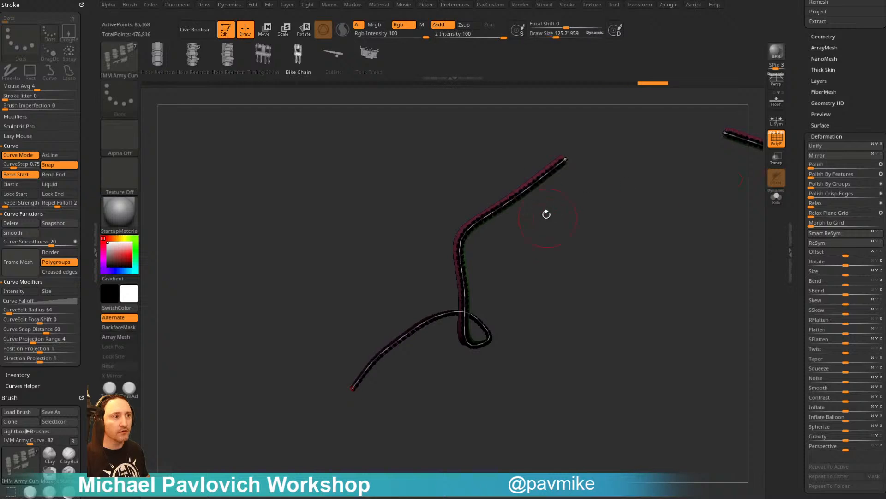
click(569, 179)
click(776, 139)
drag(617, 310, 691, 283)
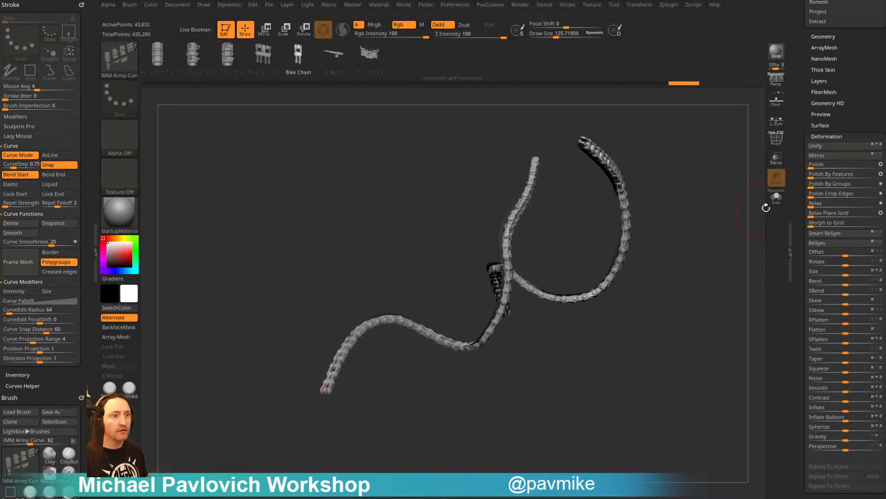
Show the Recovered_Tool12_01 body beneath the chain and check how the chain wraps around the arms
drag(806, 147, 807, 277)
click(879, 278)
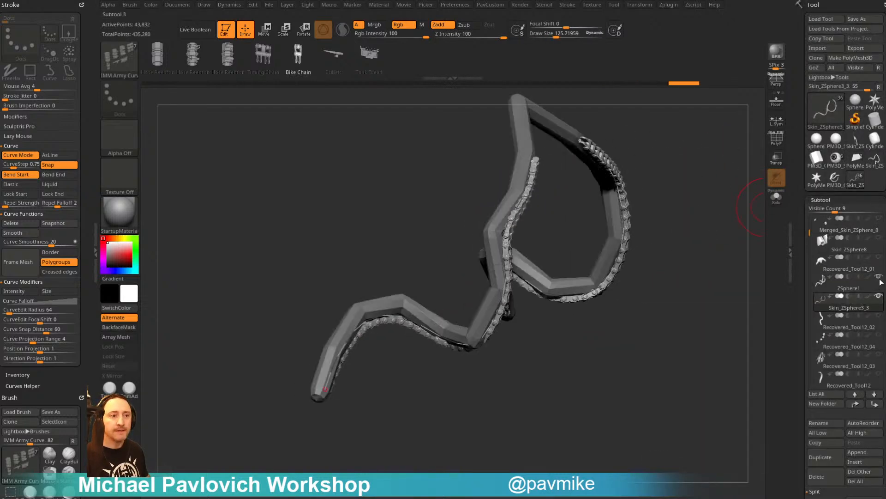
click(879, 277)
click(879, 256)
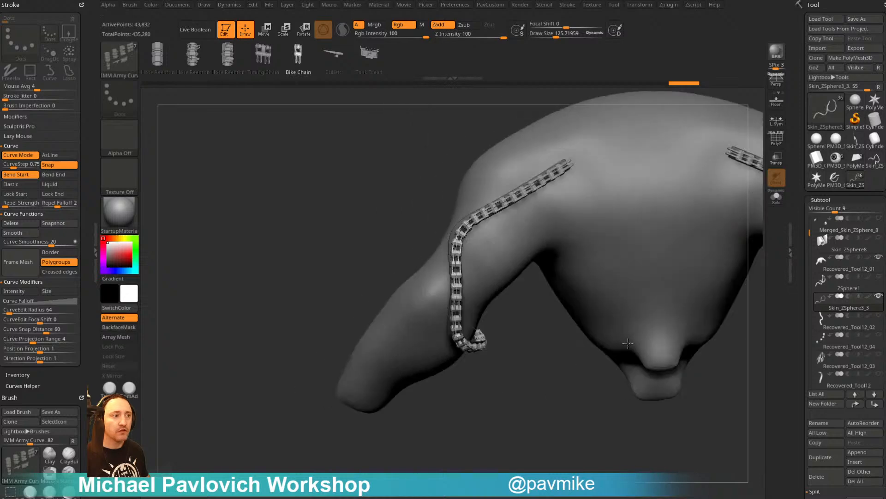
drag(628, 342, 655, 356)
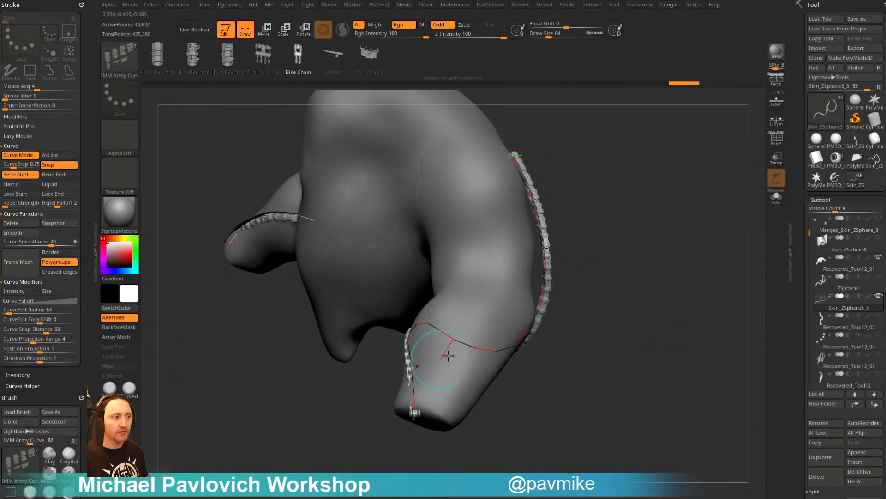
drag(558, 309, 621, 221)
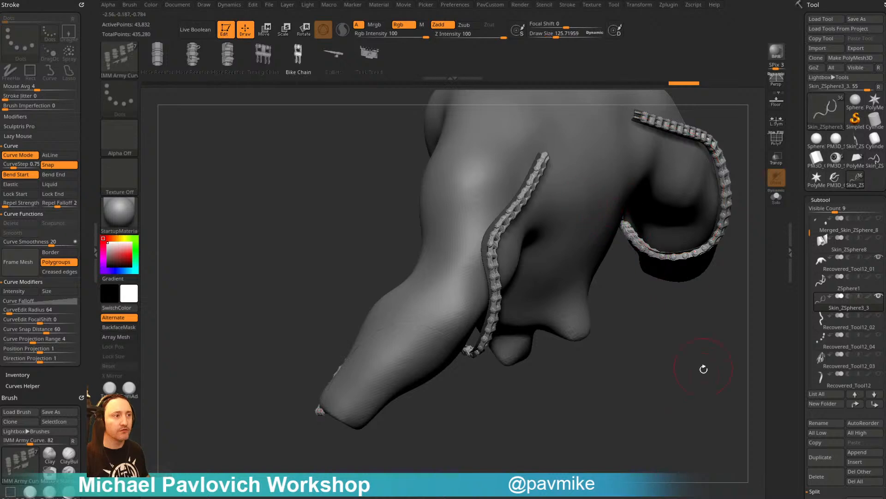
Undo the bike chain and the strip deletion to restore the full tubes, and switch to the Standard brush
key(ctrl)
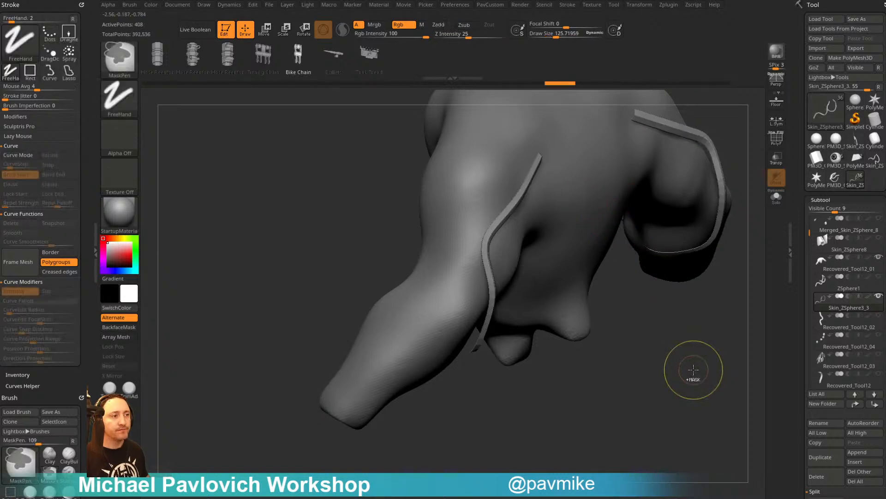
key(ctrl+z)
key(b)
key(s)
key(t)
drag(688, 372, 724, 278)
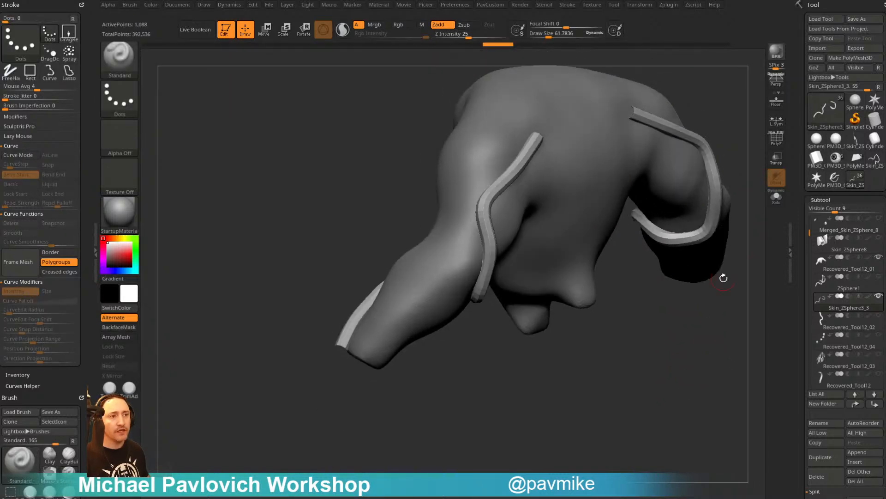
Delete the Skin_ZSphere3_3 tube subtool and make the ZSphere1 subtool active
click(828, 476)
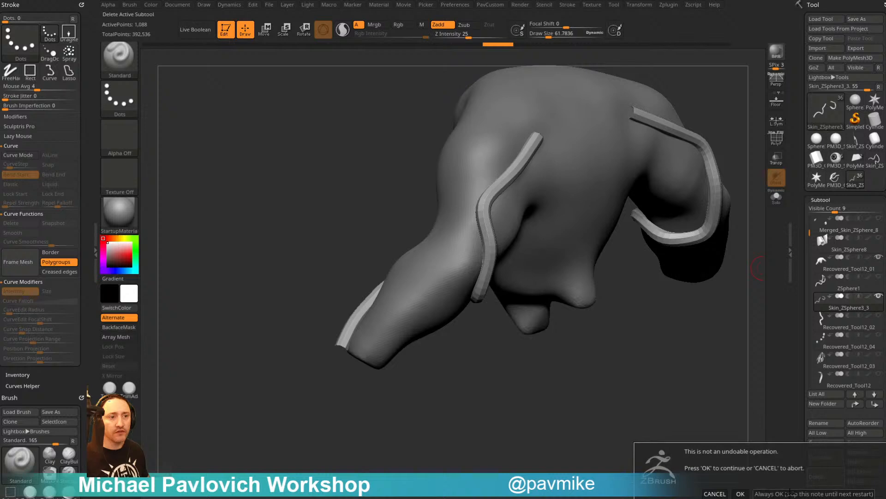
click(790, 491)
click(842, 288)
drag(688, 398, 616, 278)
Reload the tray with the Transform and Stroke palettes, and remove Transform again
click(83, 5)
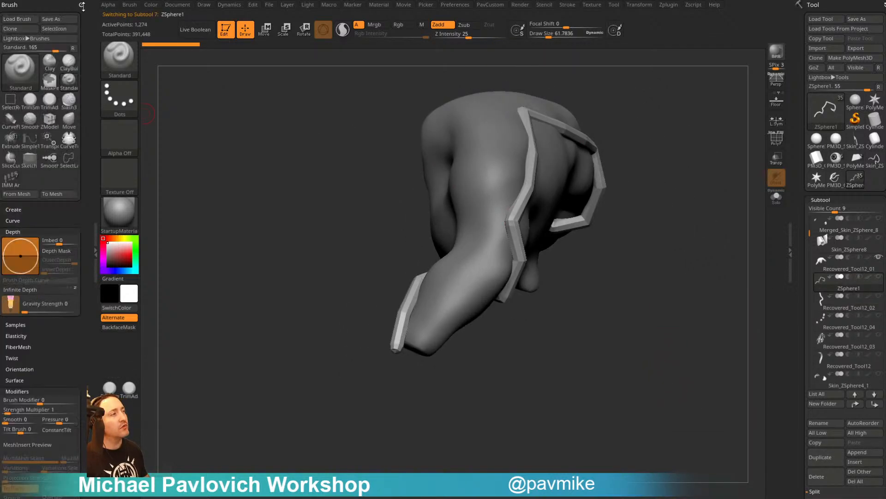
click(82, 6)
click(639, 6)
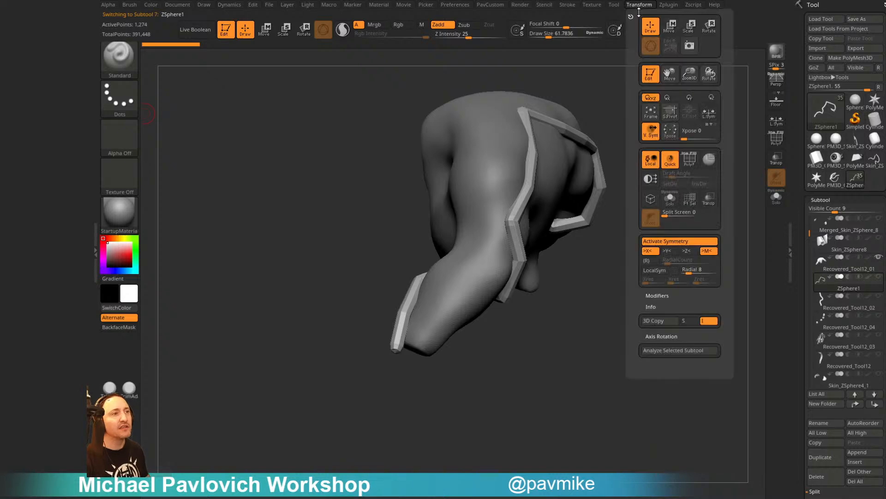
click(632, 16)
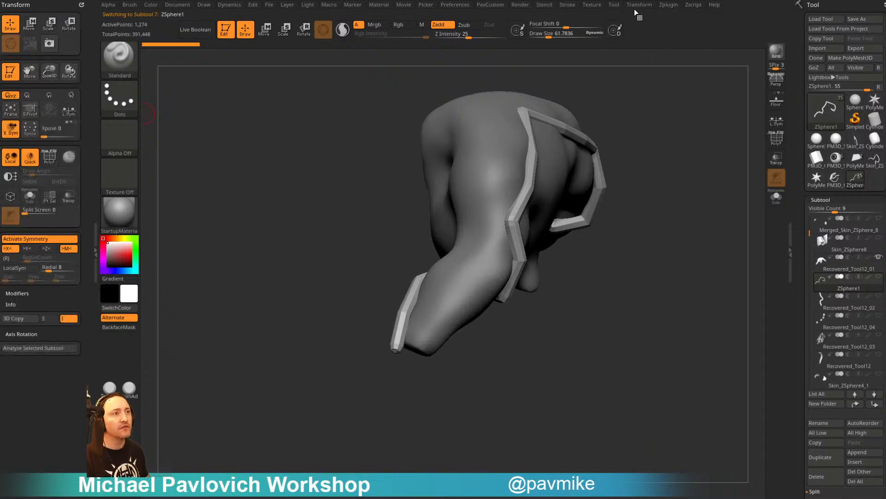
click(567, 6)
click(561, 15)
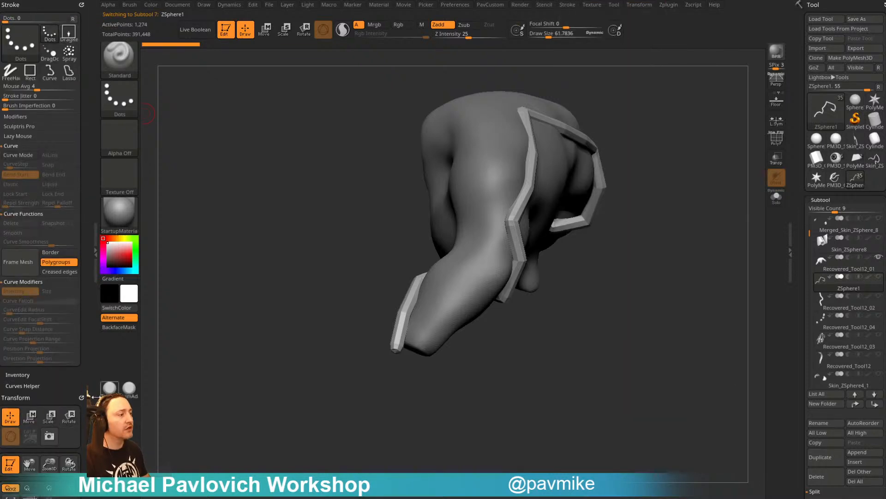
click(37, 397)
Copy the ZSphere chain with Curves Helper and create a curve from it in an appended subtool
click(32, 386)
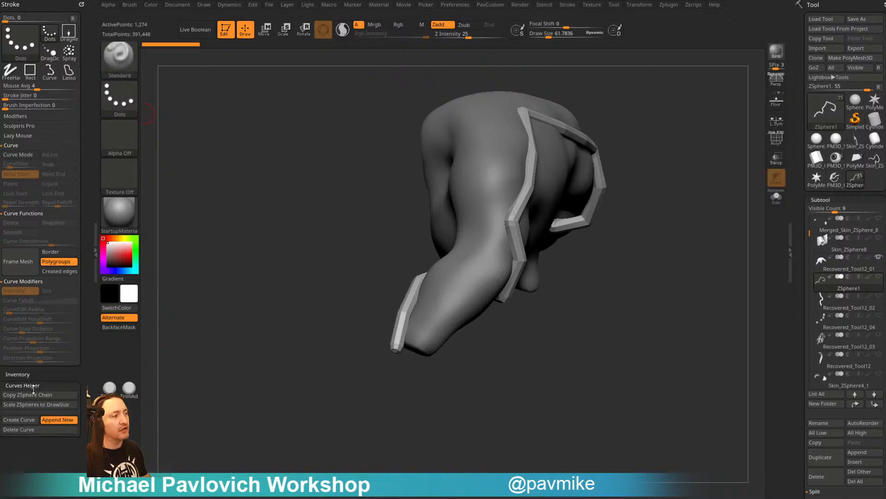
click(34, 395)
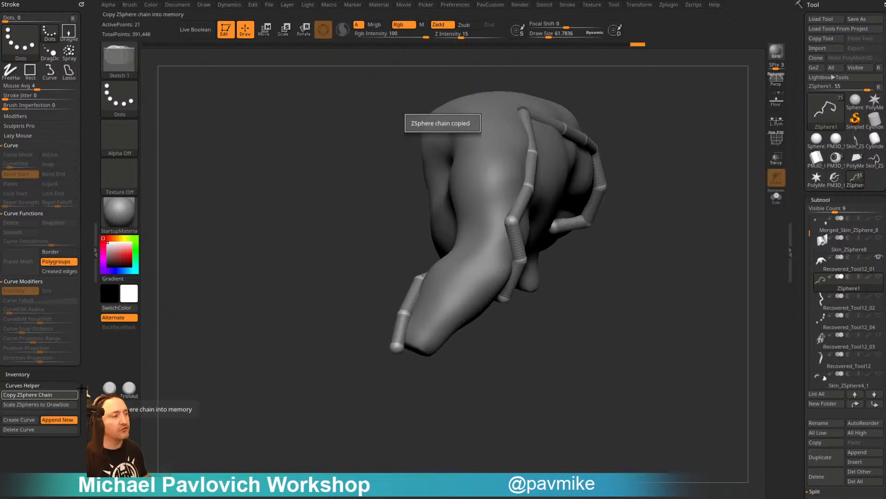
click(19, 420)
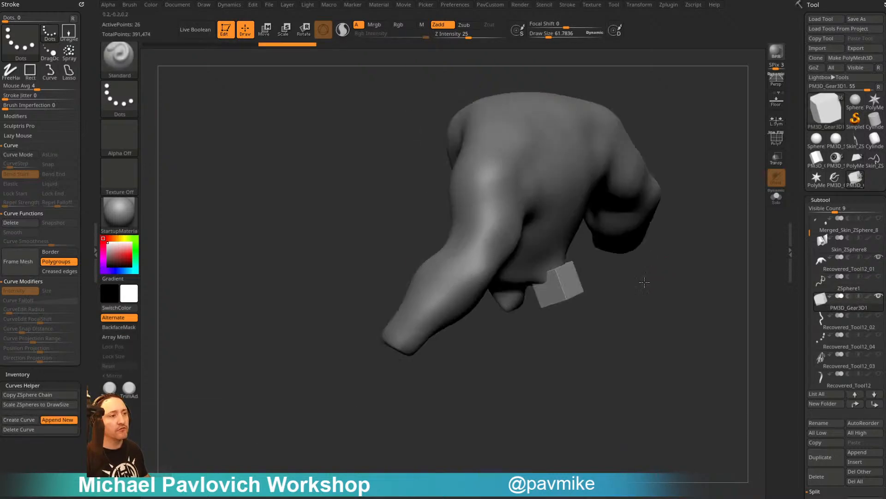
drag(645, 282, 597, 280)
drag(583, 377, 658, 305)
Select the IMM Curve brush, choose its Scales insert mesh, and apply it along the curve around the torso and arms
key(b)
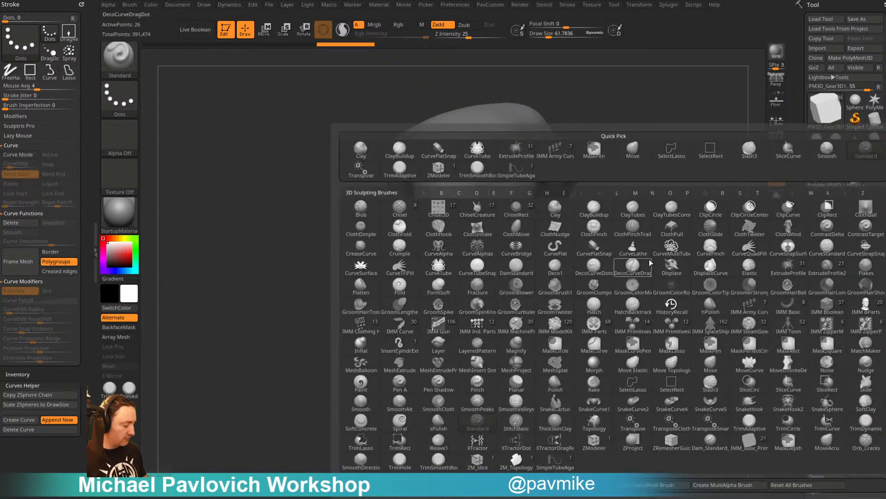
key(c)
key(b)
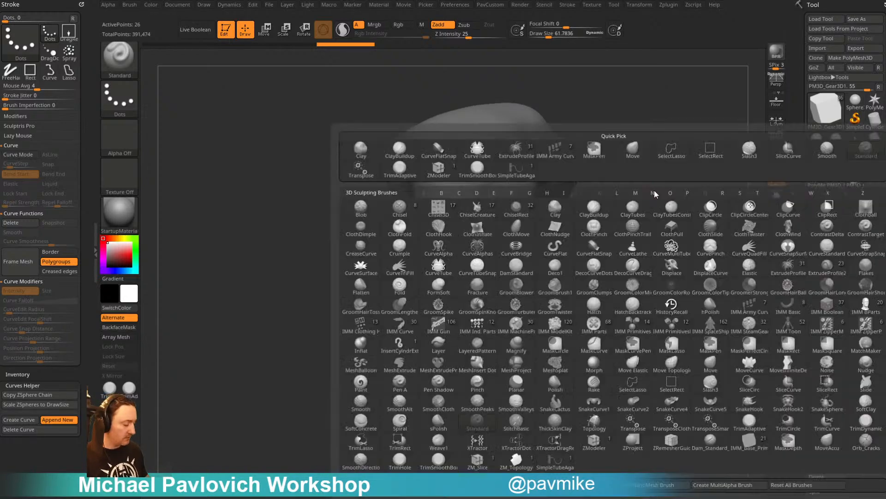
key(i)
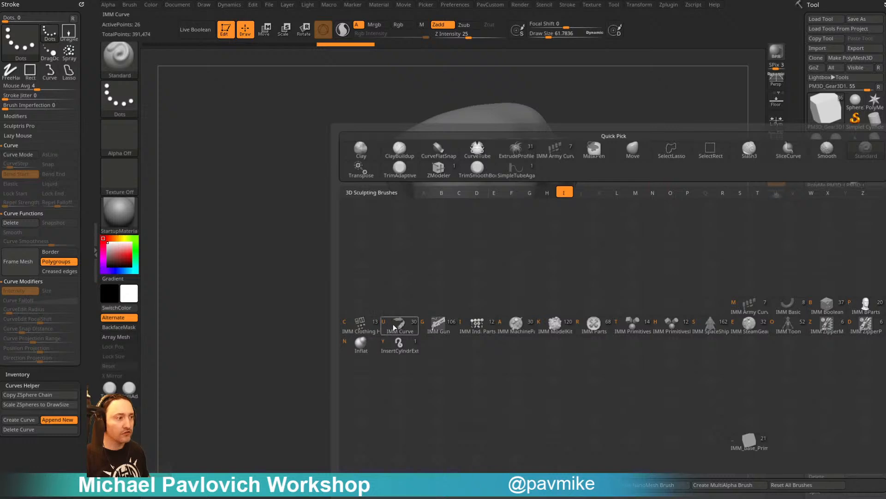
key(u)
key(m)
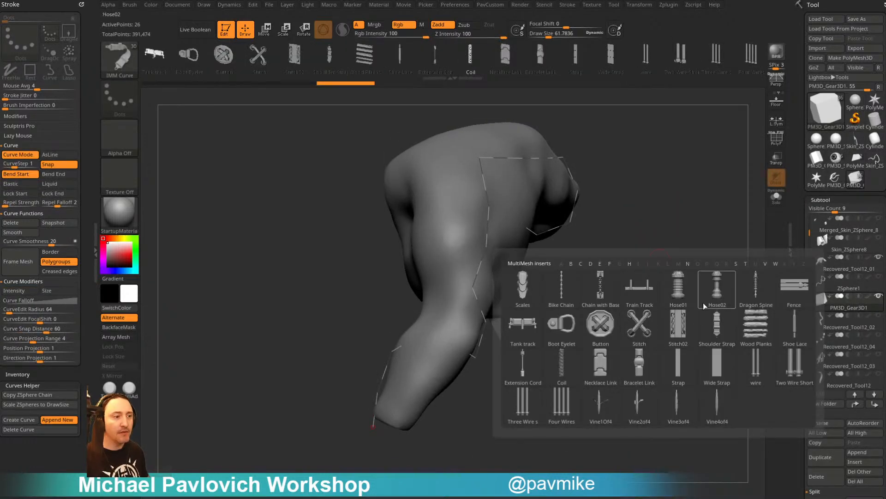
click(528, 289)
right_drag(527, 285, 497, 259)
click(491, 215)
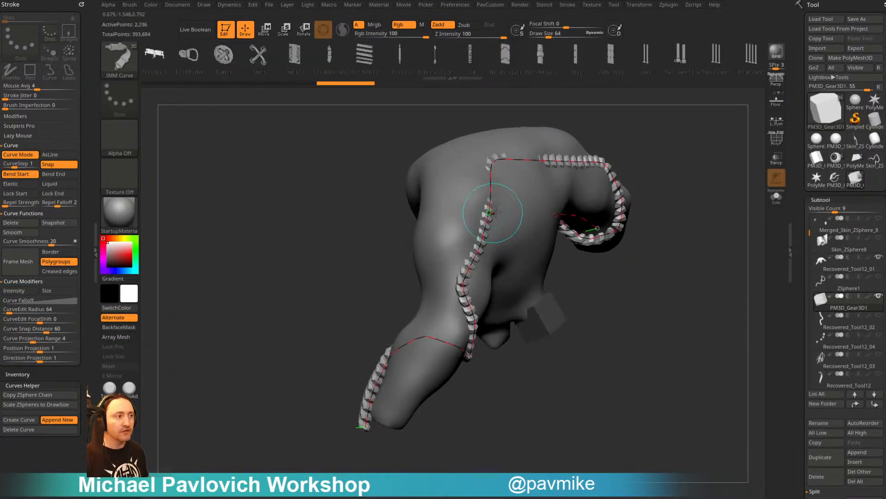
Try to adjust the scale curve beside the forearm with a draw size of about 55, and undo the edit
mouse_move(716, 275)
right_down()
mouse_move(699, 149)
mouse_move(415, 237)
mouse_move(390, 439)
mouse_move(431, 419)
mouse_move(459, 369)
right_up()
key(s)
mouse_move(491, 299)
mouse_down()
mouse_move(476, 310)
mouse_move(468, 296)
mouse_move(476, 330)
mouse_move(462, 327)
mouse_move(459, 345)
mouse_up()
click(478, 309)
key(ctrl+z)
key(s)
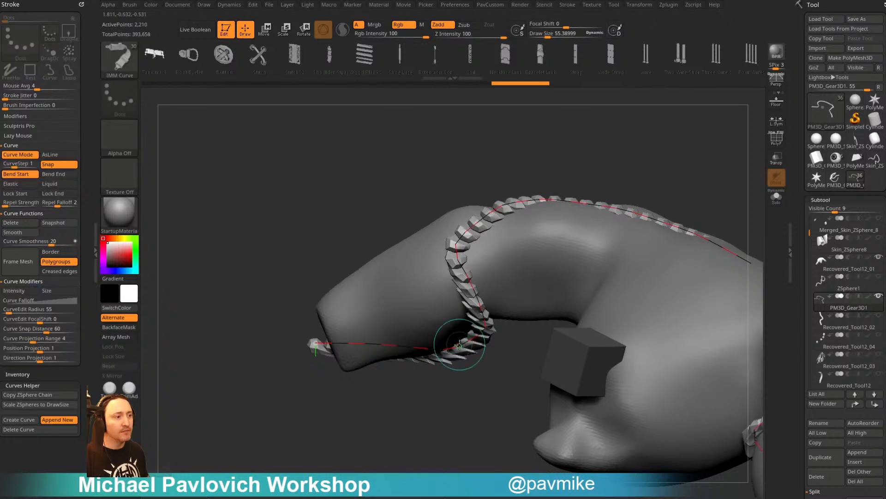
Turn on Bend End, enlarge the draw size to about 103, and twist the scales by pulling the curve near the forearm
click(48, 175)
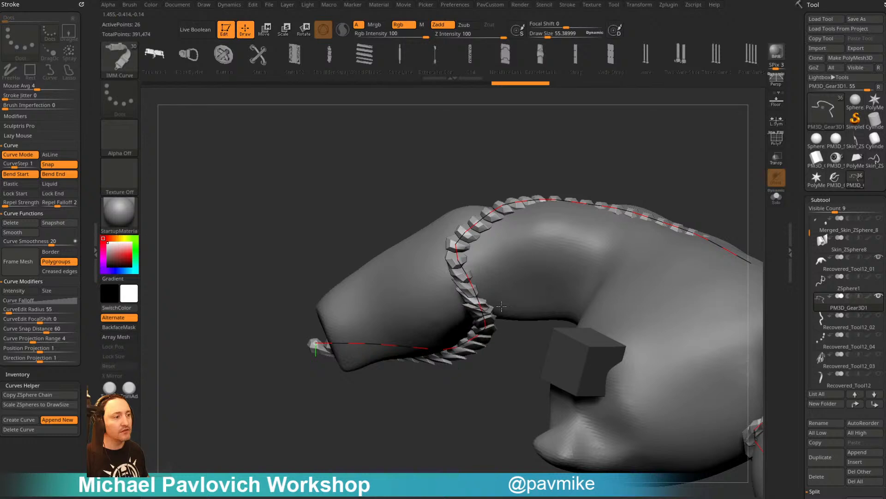
drag(501, 301, 476, 336)
key(bracketright)
key(bracketright)
key(bracketright)
key(bracketright)
key(bracketright)
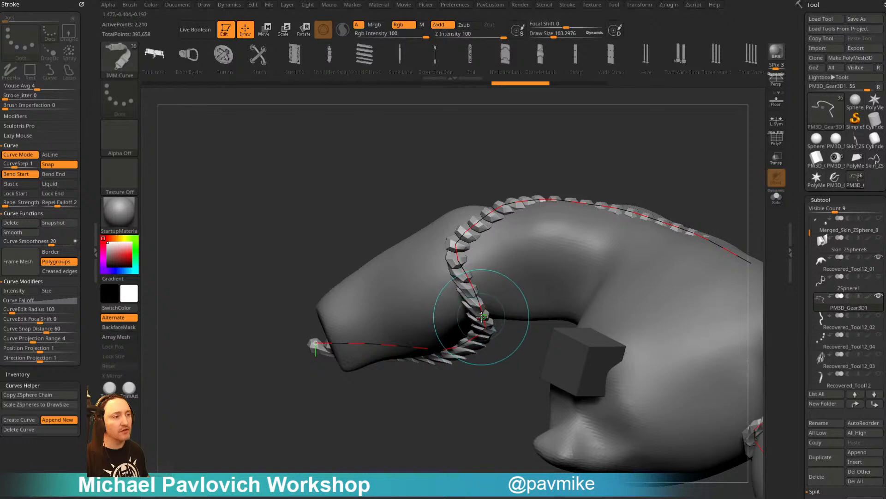
drag(483, 317, 465, 350)
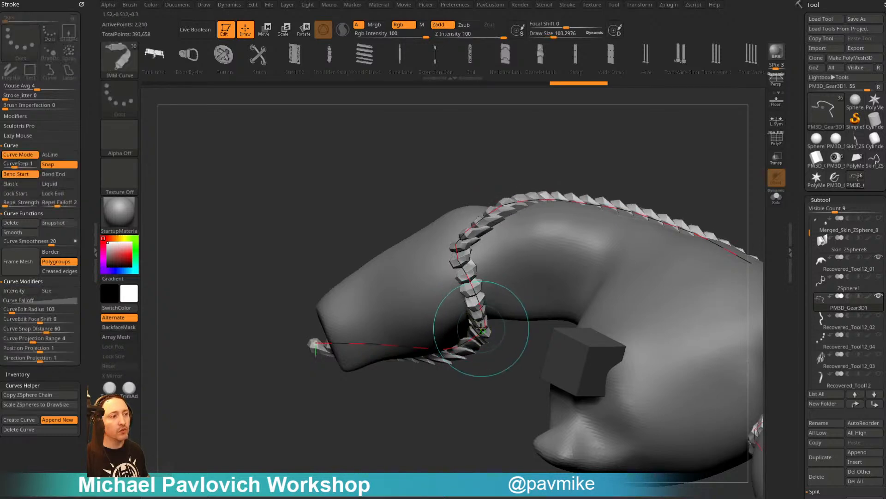
Turn off Bend Start, leave Bend End on, and twist the scales again by pulling the curve near the forearm
click(53, 174)
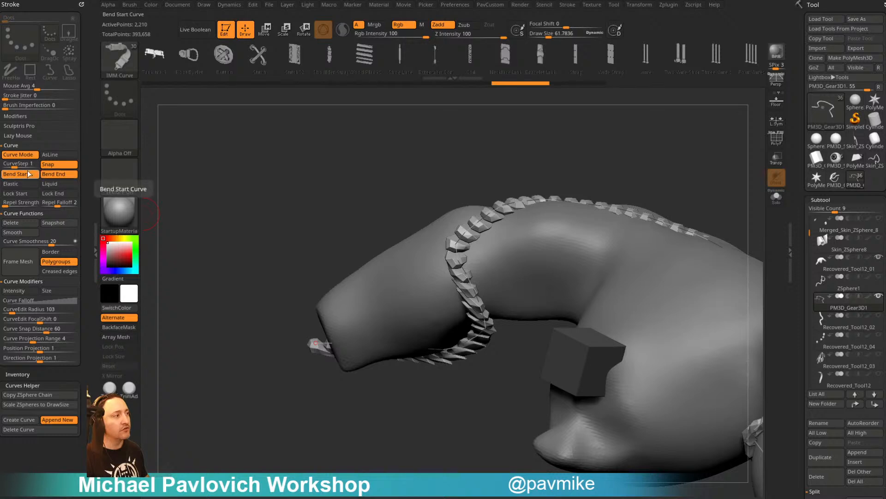
click(17, 173)
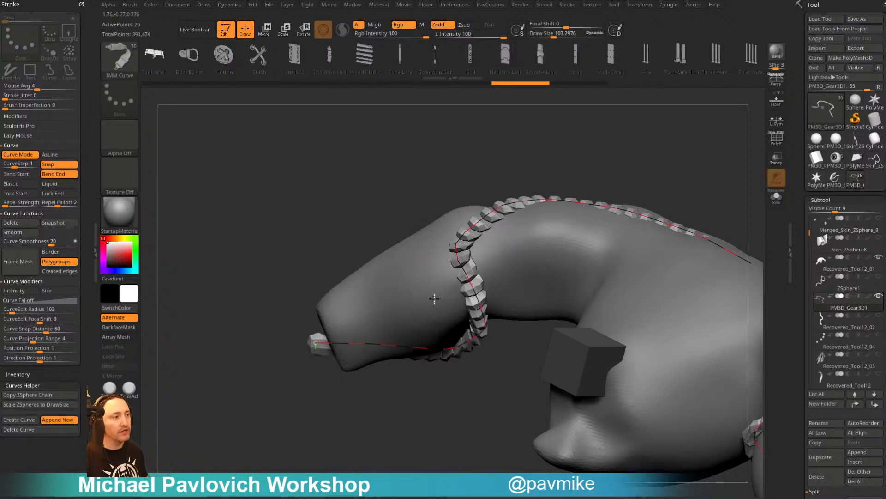
drag(455, 286, 458, 289)
drag(482, 317, 446, 356)
mouse_move(446, 356)
right_down()
mouse_move(524, 392)
mouse_move(721, 240)
mouse_move(700, 186)
mouse_move(656, 200)
mouse_move(683, 186)
mouse_move(712, 220)
mouse_move(703, 224)
mouse_move(717, 247)
mouse_move(645, 259)
mouse_move(665, 256)
mouse_move(635, 317)
mouse_move(646, 297)
right_up()
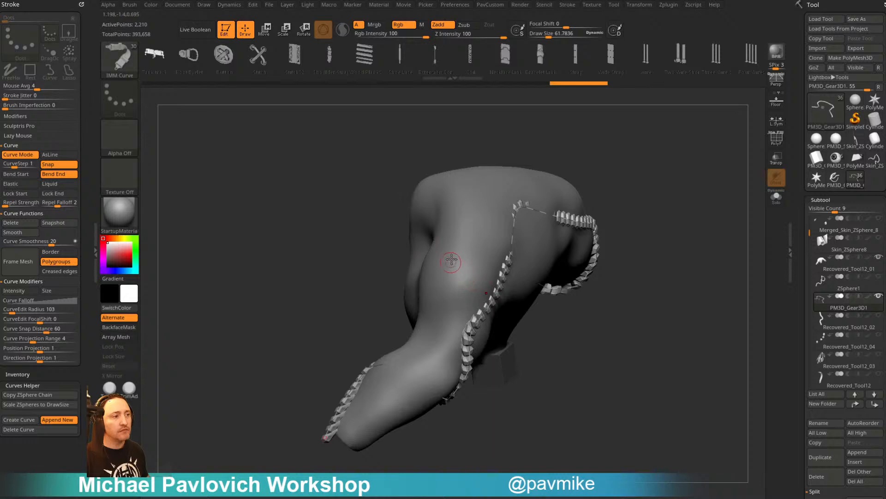
Examine the orientation of the scales along the whole chain with the body temporarily isolated out
right_drag(452, 261, 700, 234)
click(776, 198)
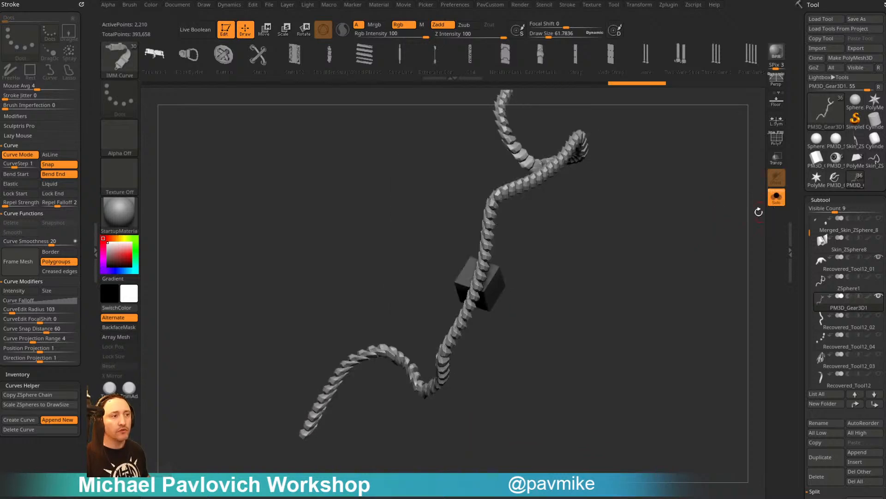
right_drag(718, 267, 687, 212)
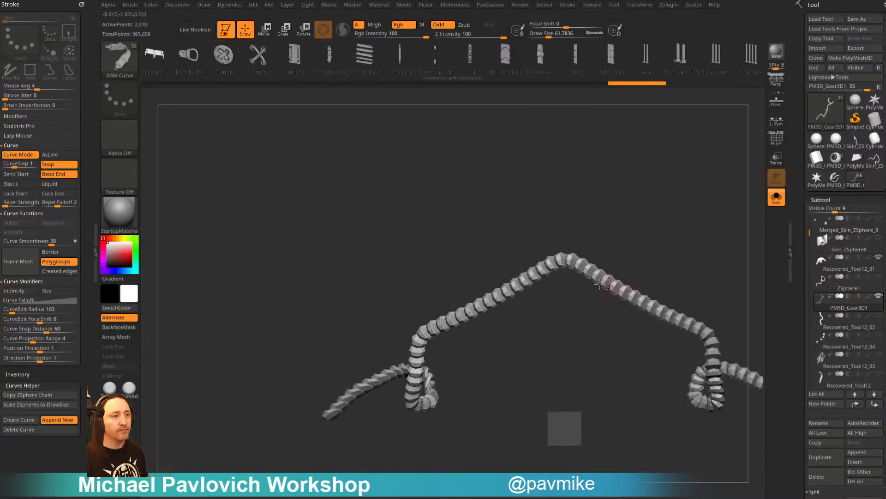
right_drag(514, 283, 657, 251)
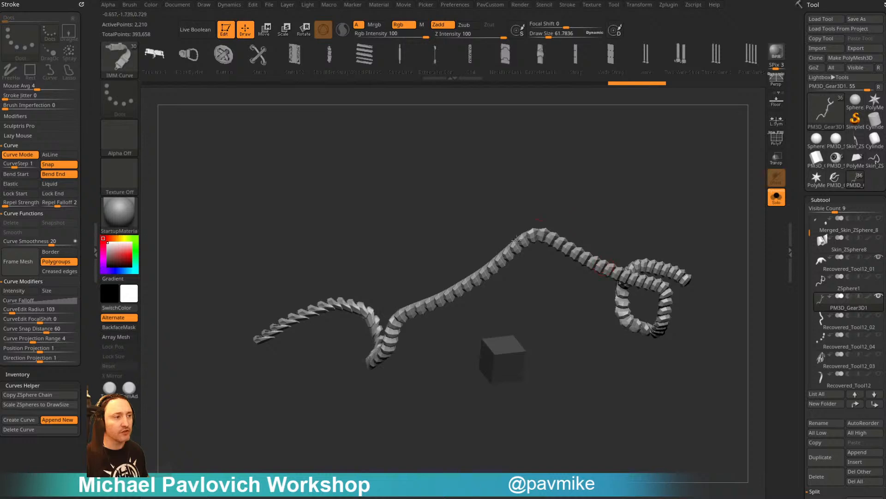
right_drag(568, 252, 632, 325)
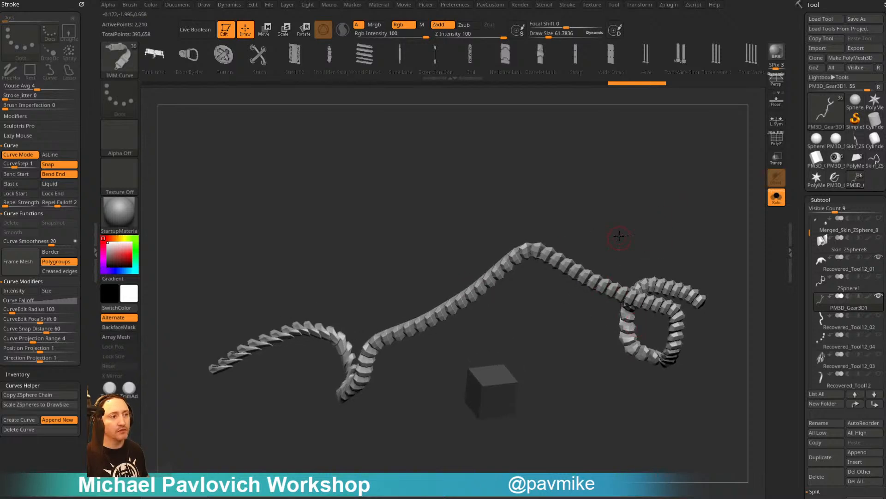
mouse_move(619, 236)
shift+right_down()
mouse_move(665, 222)
mouse_move(662, 190)
shift+right_up()
click(776, 197)
Make the body transparent, lasso-hide the scales across the middle of the upper back, and delete the hidden geometry
mouse_move(462, 179)
ctrl+shift+mouse_down()
mouse_move(534, 296)
mouse_move(507, 285)
ctrl+shift+mouse_up()
ctrl+shift+click(565, 153)
ctrl+shift+click(121, 100)
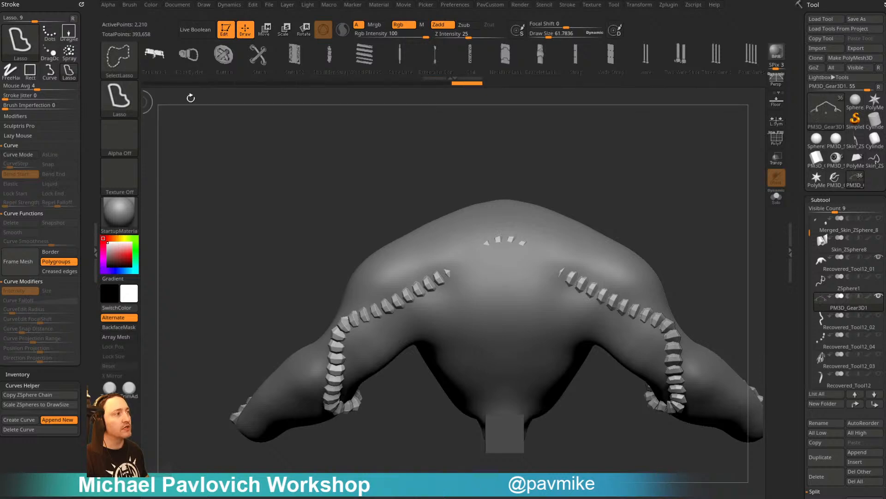
click(776, 158)
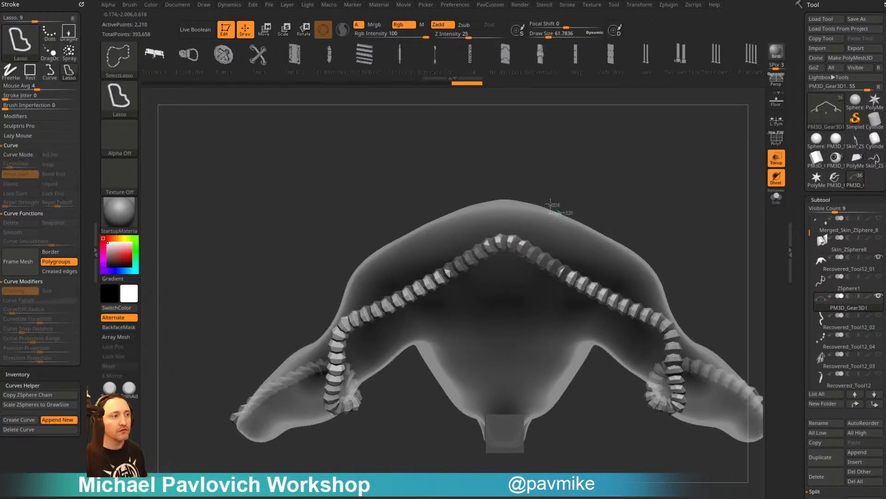
mouse_move(550, 203)
ctrl+alt+shift+mouse_down()
mouse_move(464, 249)
mouse_move(494, 318)
mouse_move(554, 277)
mouse_move(563, 249)
ctrl+alt+shift+mouse_up()
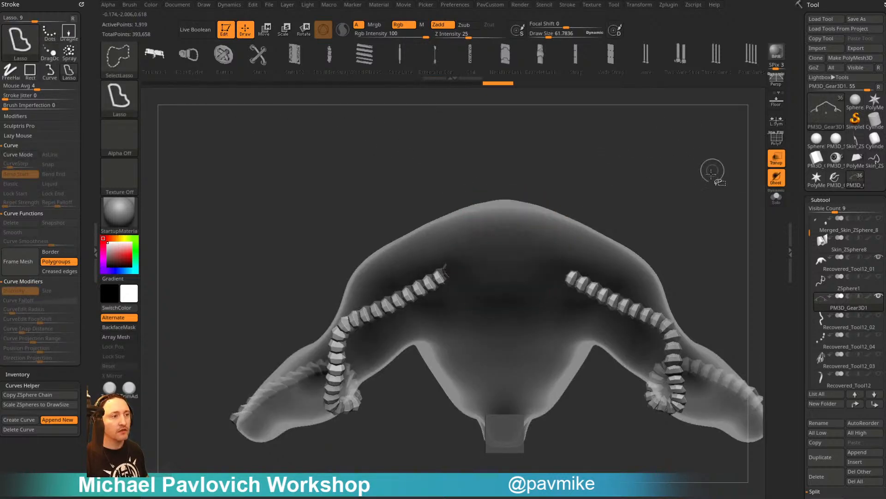
ctrl+shift+drag(698, 159, 724, 227)
key(2)
click(711, 226)
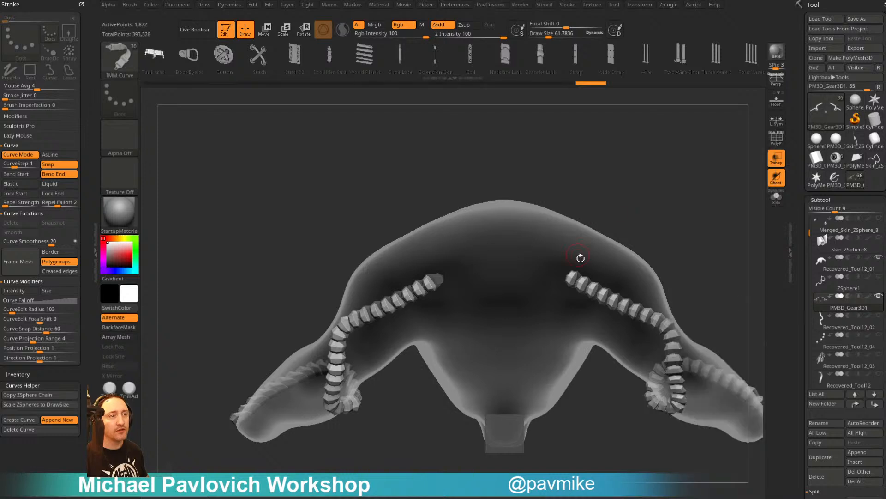
Turn off transparency and switch to the Move brush with a draw size of about 640
ctrl+right_drag(581, 257, 646, 226)
right_drag(646, 227, 744, 192)
click(775, 159)
right_drag(758, 156, 720, 212)
key(s)
drag(480, 290, 499, 291)
key(b)
key(m)
key(v)
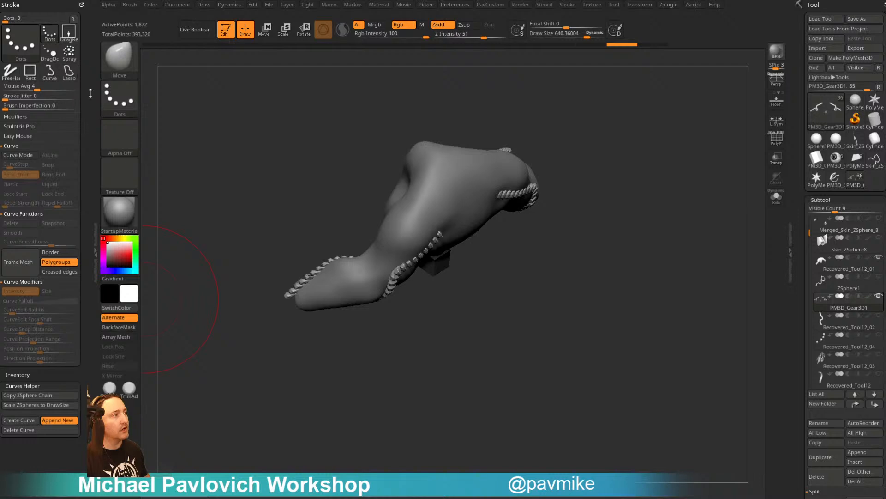
Replace the Stroke palette in the tray with the Brush palette, collapse Modifiers, and expand the Auto Masking settings
click(82, 6)
click(129, 6)
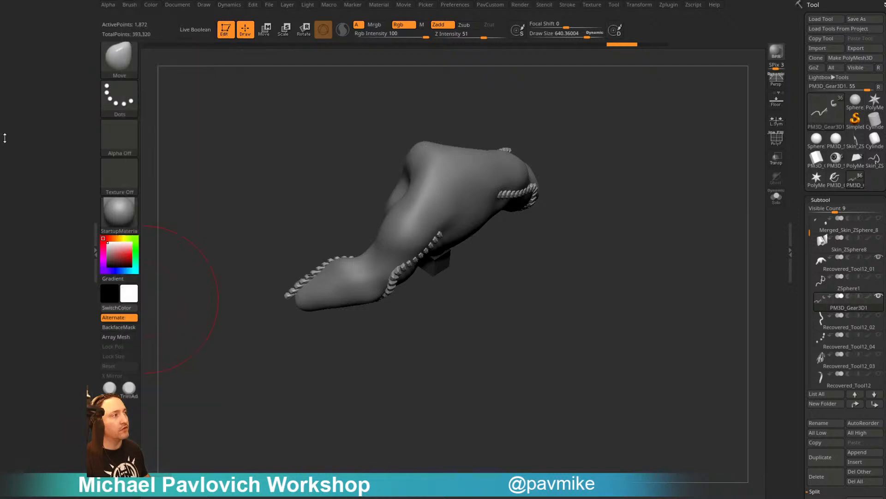
click(130, 6)
click(124, 6)
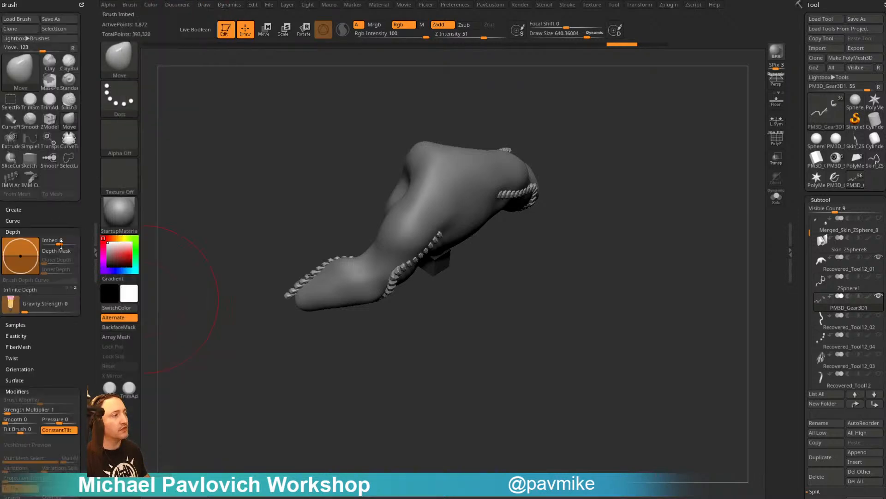
drag(82, 356, 72, 258)
key(shift)
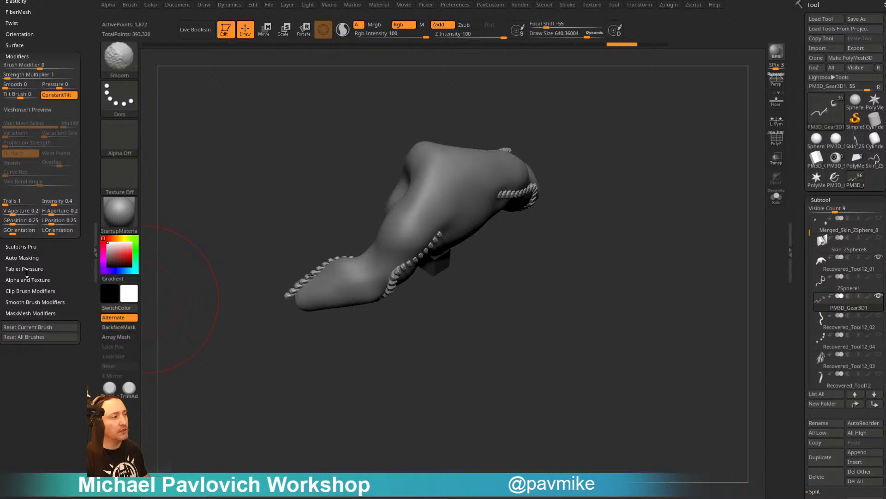
click(17, 56)
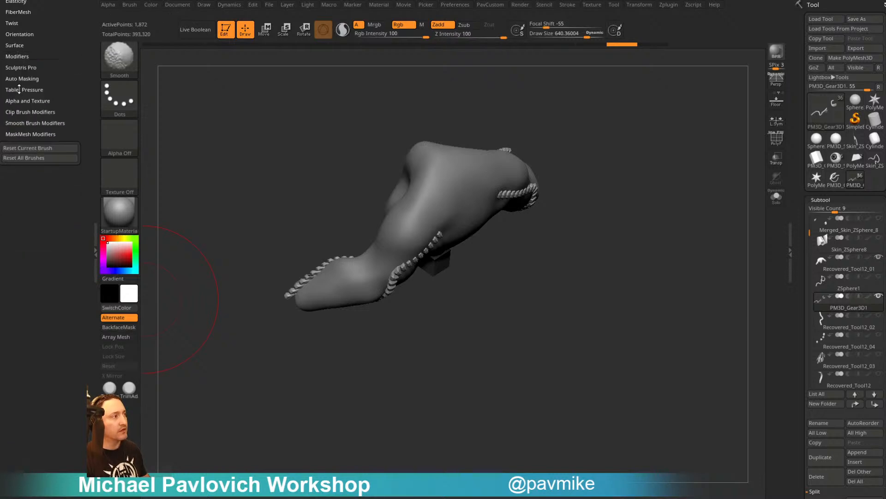
click(19, 79)
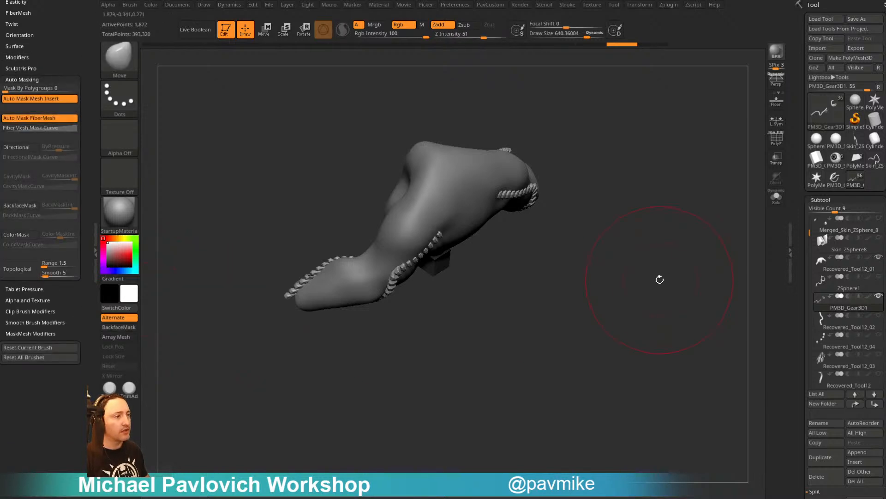
drag(658, 277, 649, 256)
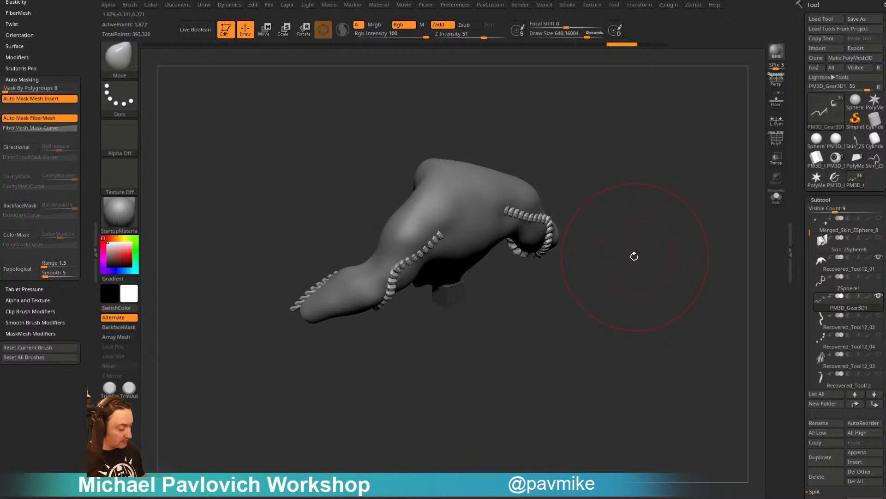
Reselect the Move brush, and change to the Standard brush with a draw size of about 177
key(b)
key(m)
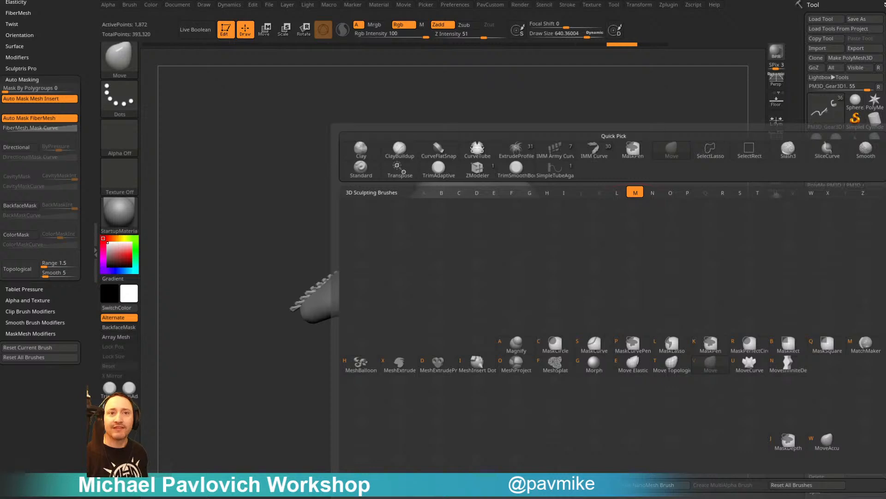
key(v)
drag(619, 105, 621, 99)
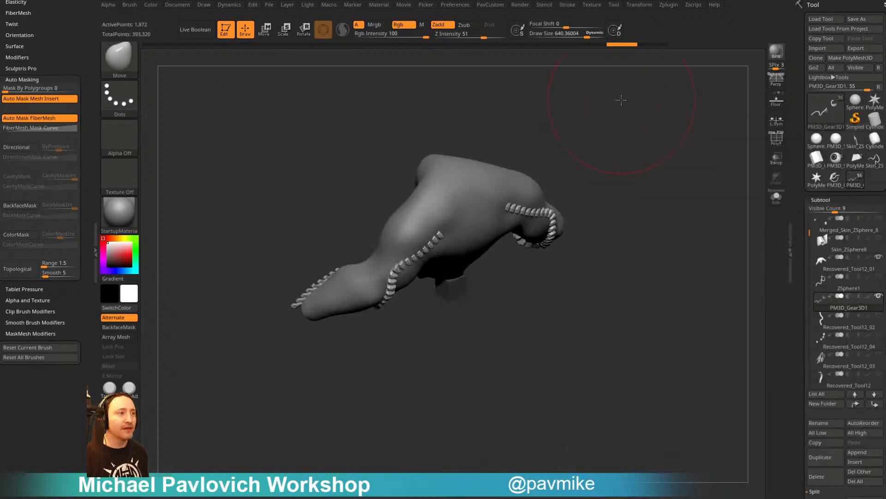
key(s)
drag(581, 146, 581, 146)
mouse_move(591, 123)
alt+mouse_down()
mouse_move(597, 159)
mouse_move(630, 148)
alt+mouse_up()
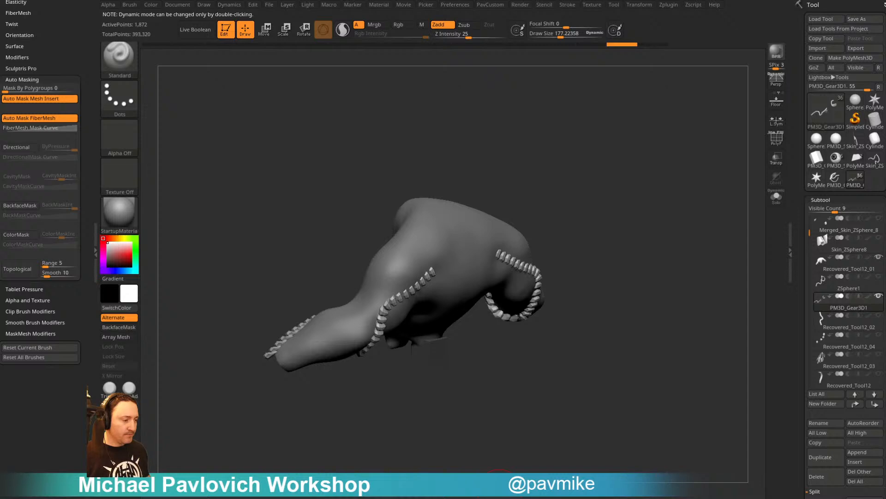
drag(597, 282, 596, 294)
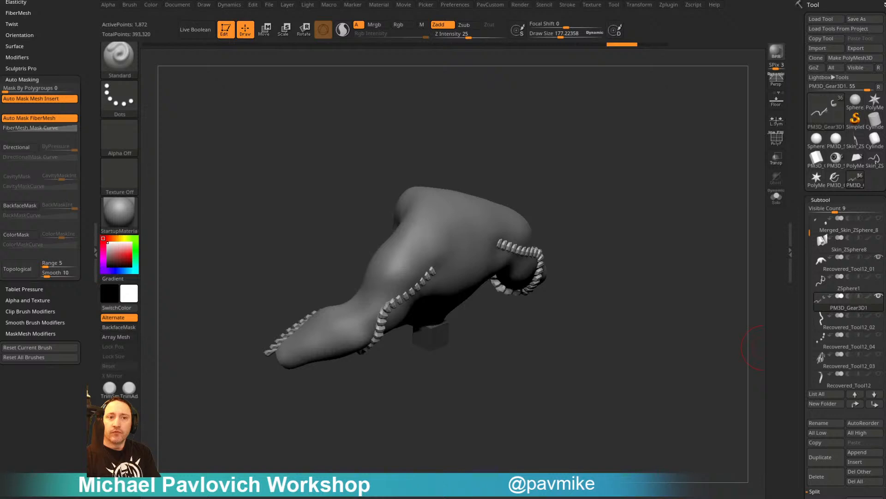
Try to shift the scale strips with the Move brush at a draw size of about 751, and undo the edit
mouse_move(660, 112)
mouse_down()
mouse_move(646, 172)
mouse_move(627, 192)
mouse_move(639, 194)
mouse_move(650, 217)
mouse_move(563, 265)
mouse_up()
key(s)
shift+drag(450, 291, 475, 270)
key(ctrl+z)
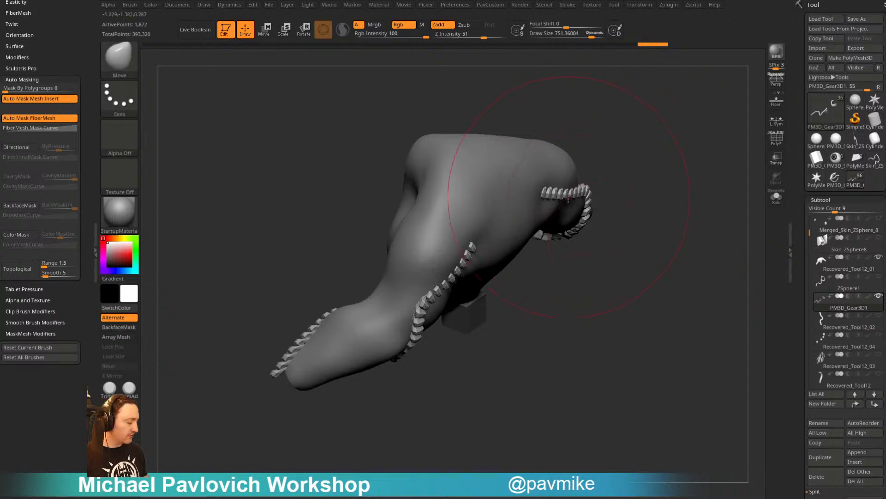
Try Mirror And Weld on the scale strips from a straight-on view, and undo it
shift+drag(592, 172, 705, 222)
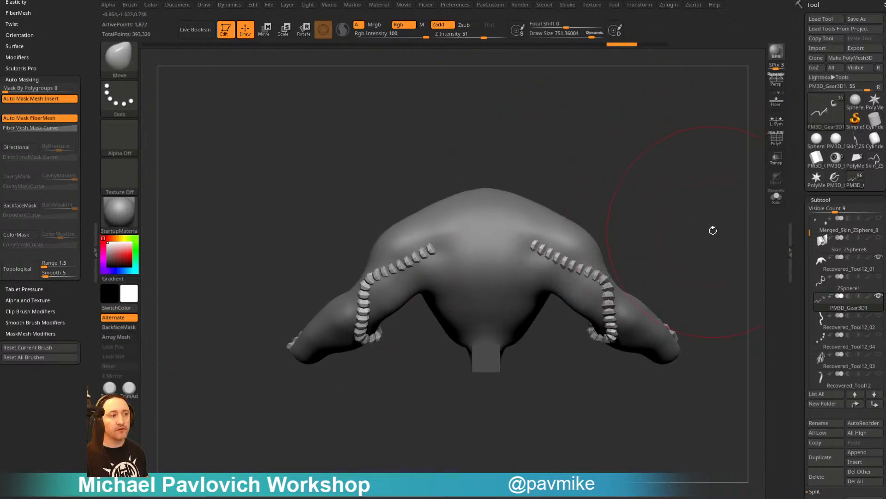
key(4)
click(706, 234)
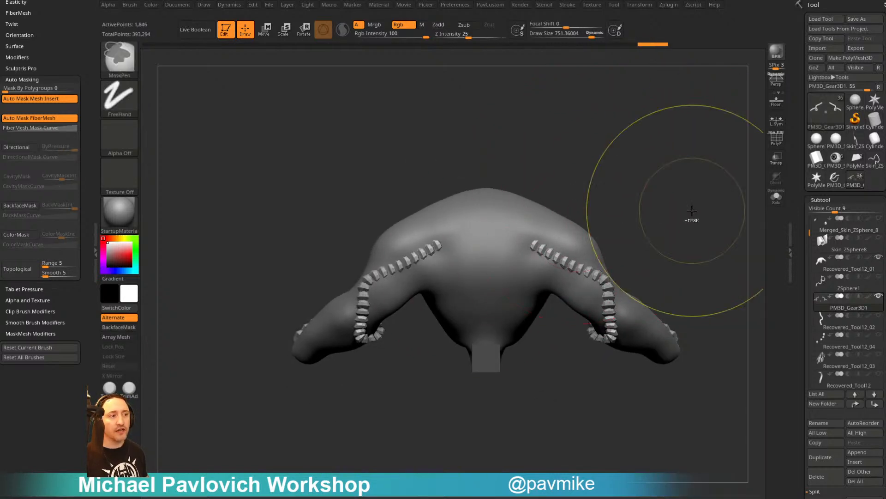
key(ctrl+z)
Flip the scale strips to the opposite side with Mirror
key(4)
click(686, 246)
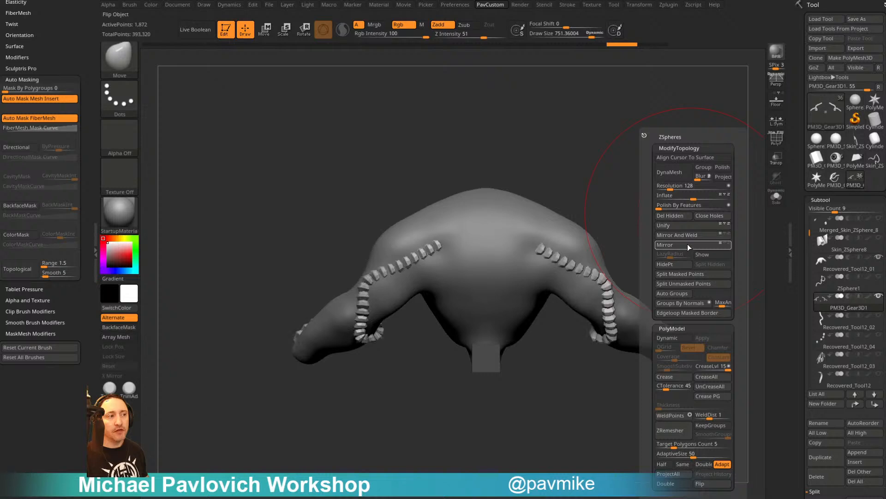
Apply Mirror And Weld to the scale strips so they sit on both arms
click(688, 235)
drag(623, 175, 416, 237)
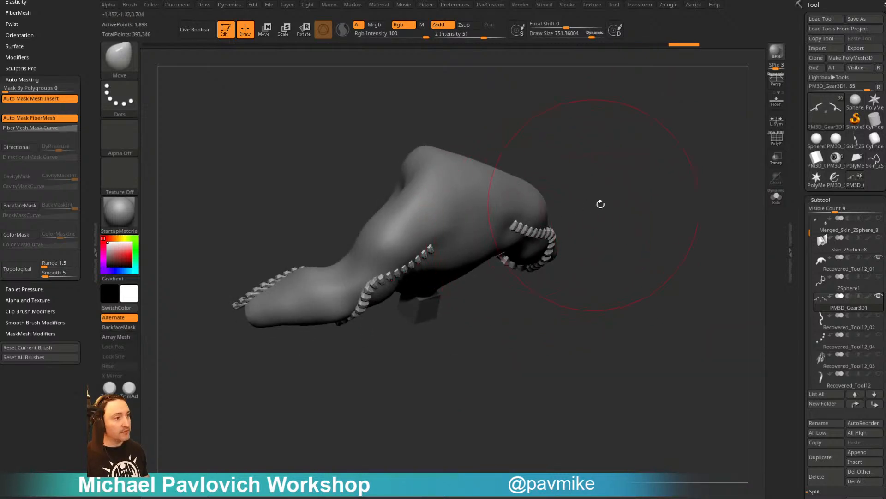
alt+drag(601, 202, 577, 228)
alt+drag(425, 262, 433, 273)
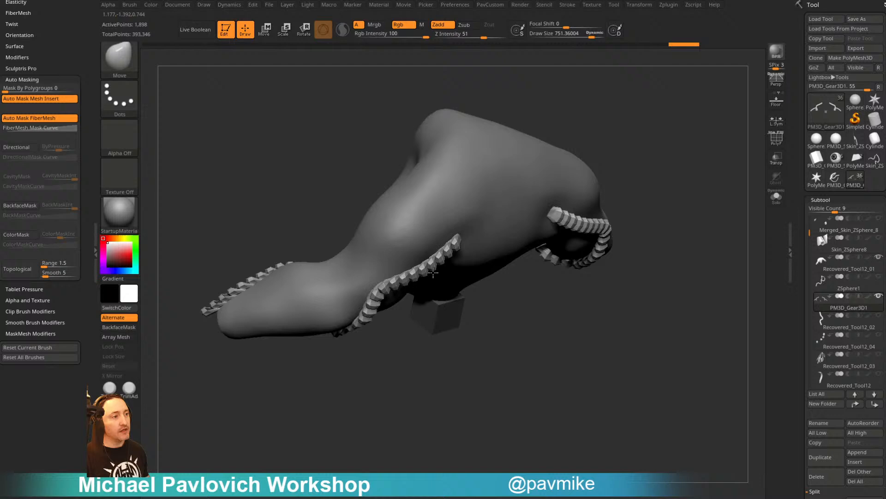
Nudge a scale strip along the arm with the Move brush at a draw size of about 538
drag(509, 386, 459, 415)
drag(477, 382, 470, 370)
drag(557, 341, 558, 309)
key(s)
click(531, 319)
drag(432, 307, 440, 312)
Change to the Standard brush with a draw size of about 140
key(b)
key(s)
key(t)
key(s)
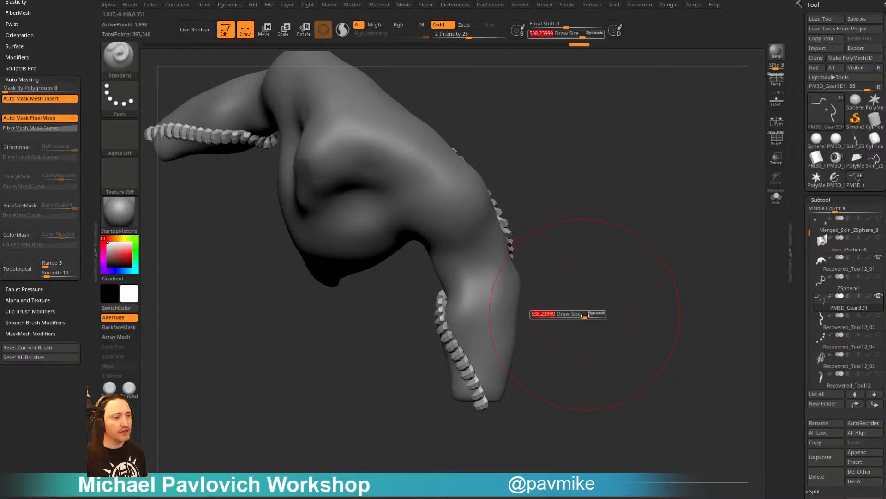
click(558, 318)
mouse_move(592, 336)
alt+mouse_down()
mouse_move(592, 311)
mouse_move(766, 216)
alt+mouse_up()
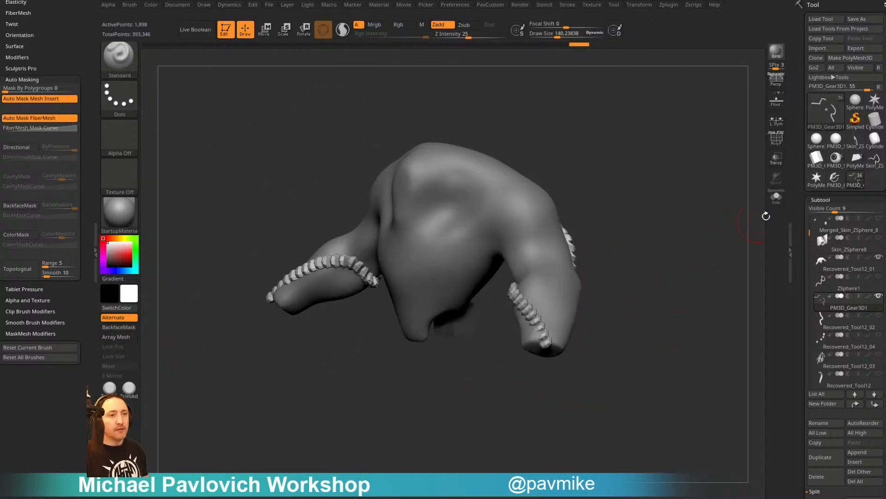
Check the other loaded tools one after another and return to the tool with the scale strips
click(859, 180)
click(855, 161)
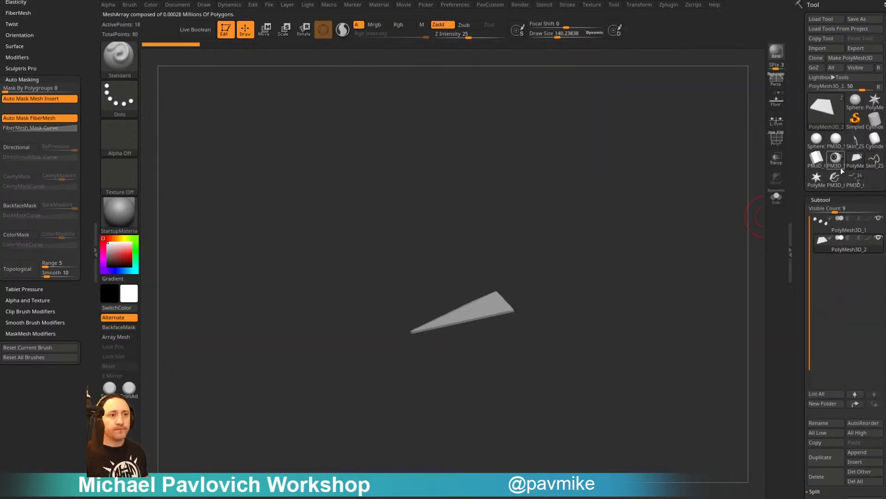
click(836, 161)
click(818, 179)
click(835, 180)
click(855, 181)
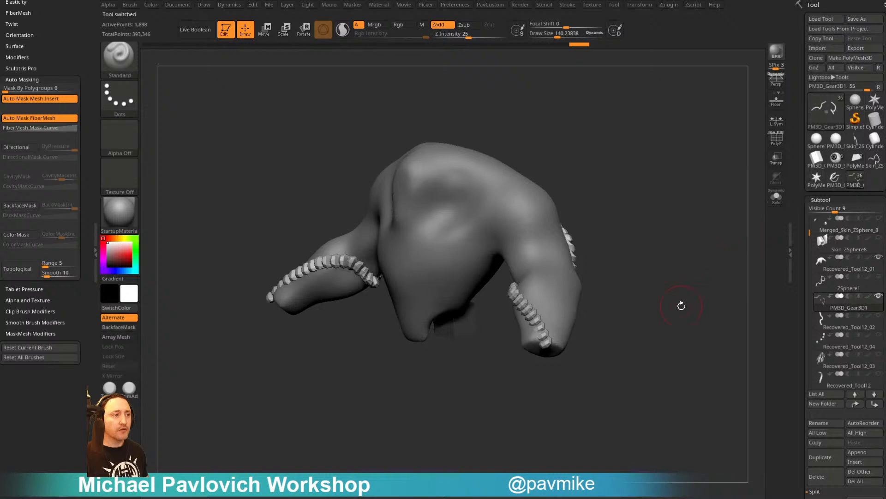
alt+drag(682, 305, 668, 301)
Delete the scale strip subtool and the Recovered_Tool12_02, Recovered_Tool12_04 and Recovered_Tool12_03 subtools
drag(802, 328, 801, 298)
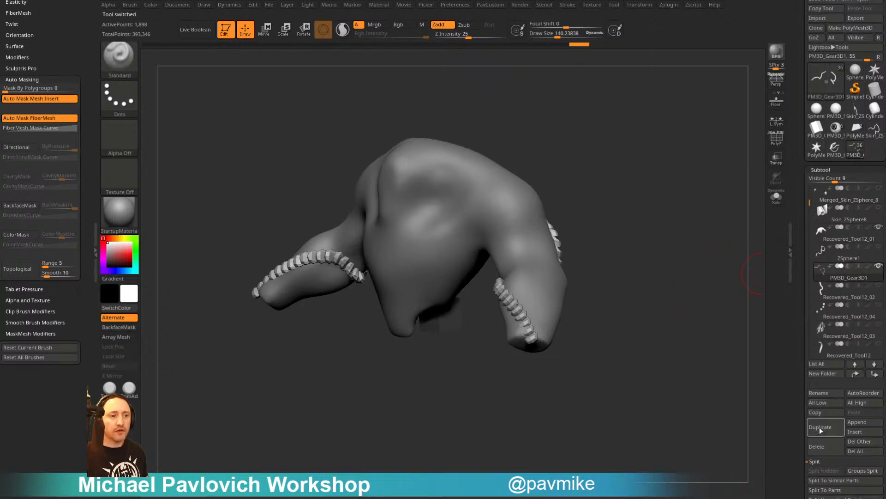
click(821, 448)
click(821, 451)
drag(713, 296, 744, 319)
click(810, 449)
click(815, 444)
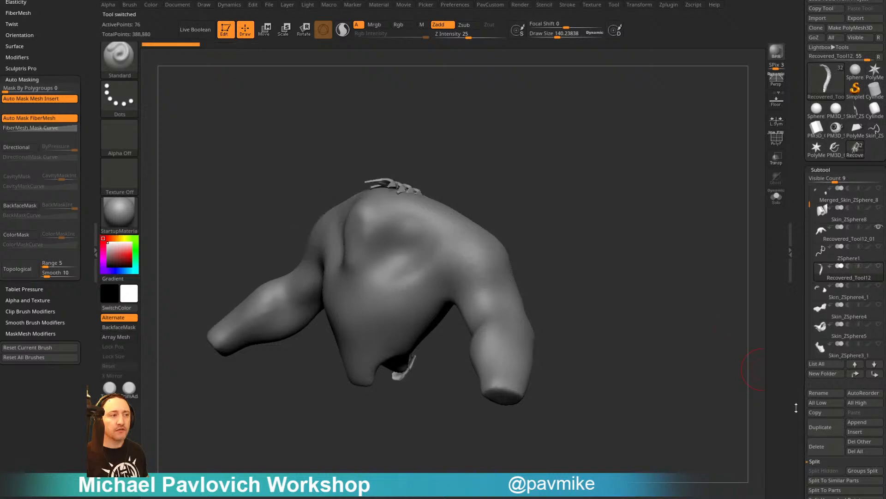
Set the draw size to about 161 and show all subtools of the armored character
key(s)
mouse_move(696, 356)
mouse_down()
mouse_move(633, 356)
mouse_move(652, 359)
mouse_up()
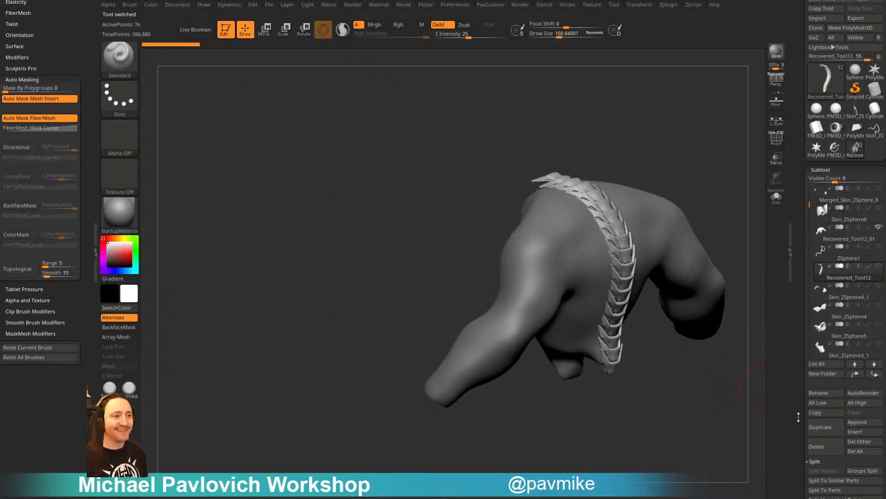
click(879, 266)
drag(762, 177, 713, 210)
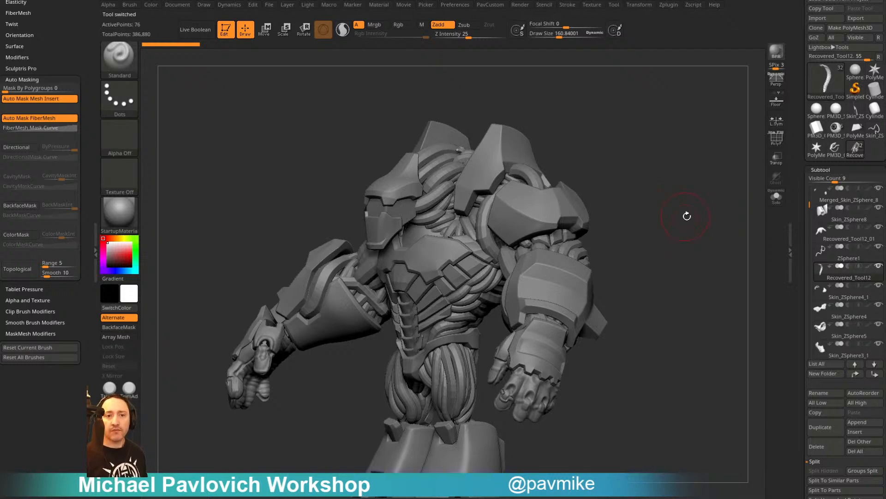
drag(680, 176, 684, 180)
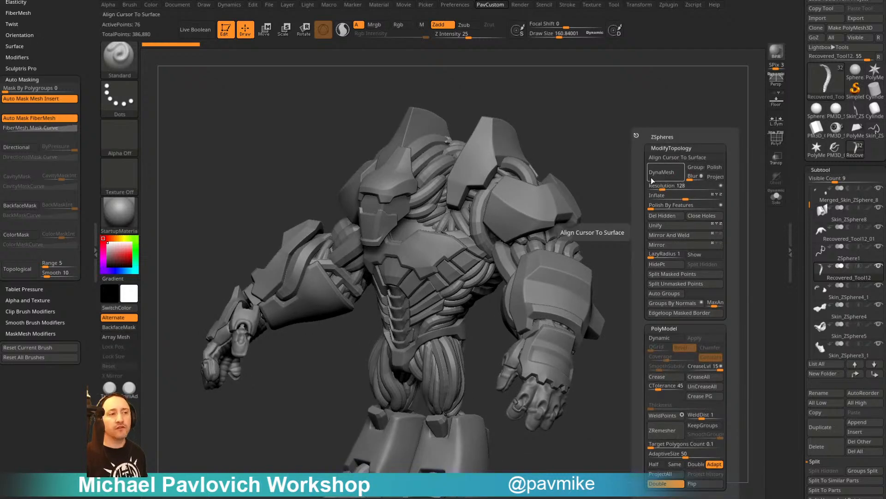
Look over the Deformation options and the armored character from the front
drag(796, 271, 823, 94)
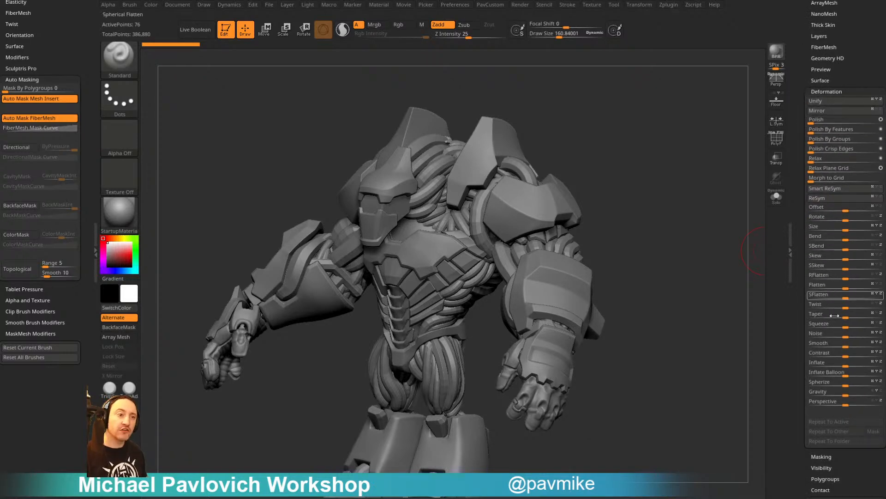
key(space)
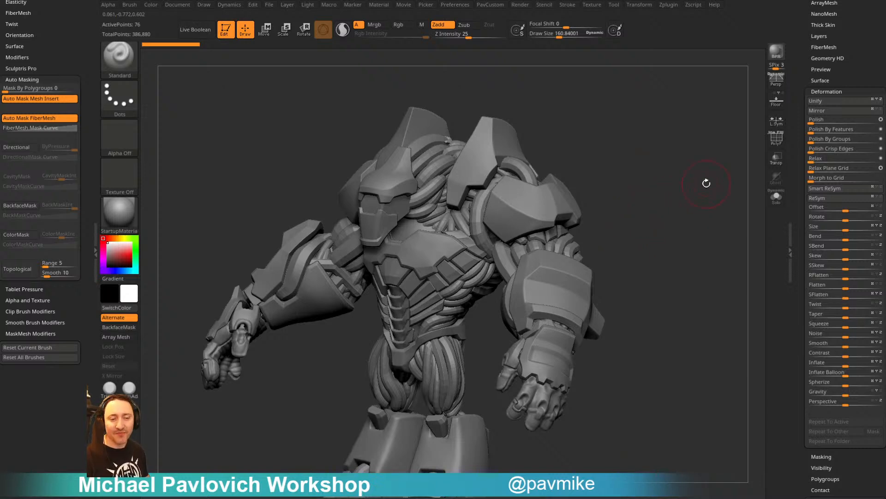
drag(707, 183, 693, 186)
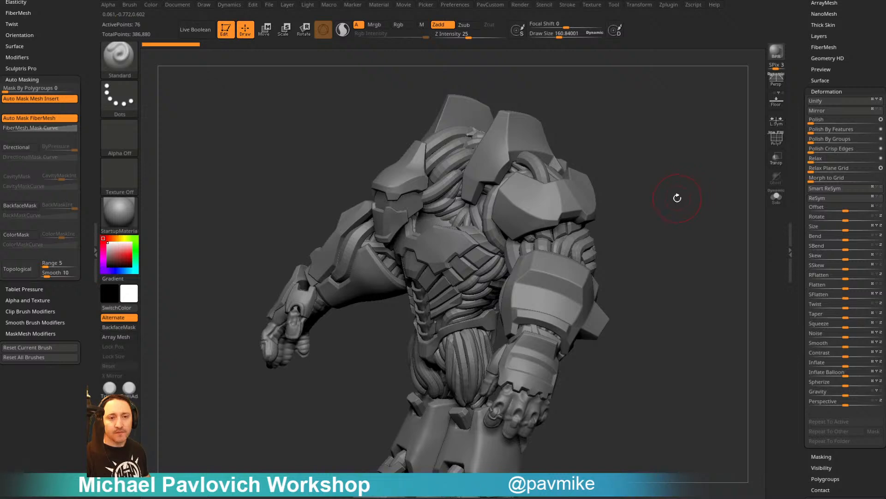
drag(694, 199, 685, 205)
Clear the canvas using SimpleBrush, draw a single new ZSphere and enter edit mode, with a draw size of about 79
key(s)
drag(806, 204, 806, 384)
click(855, 118)
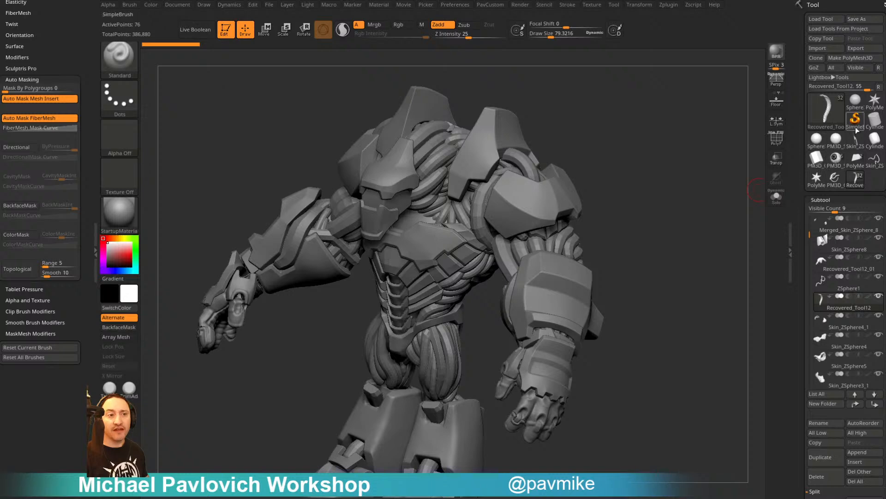
click(390, 155)
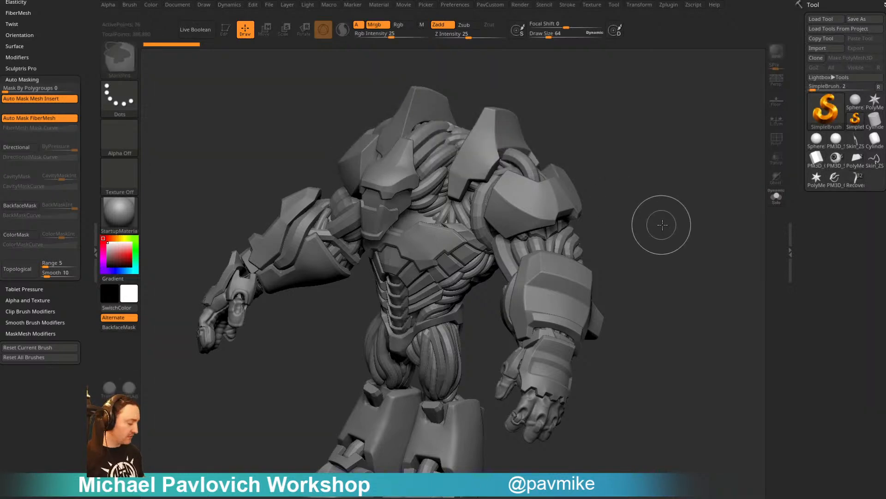
key(ctrl+n)
click(822, 120)
click(622, 191)
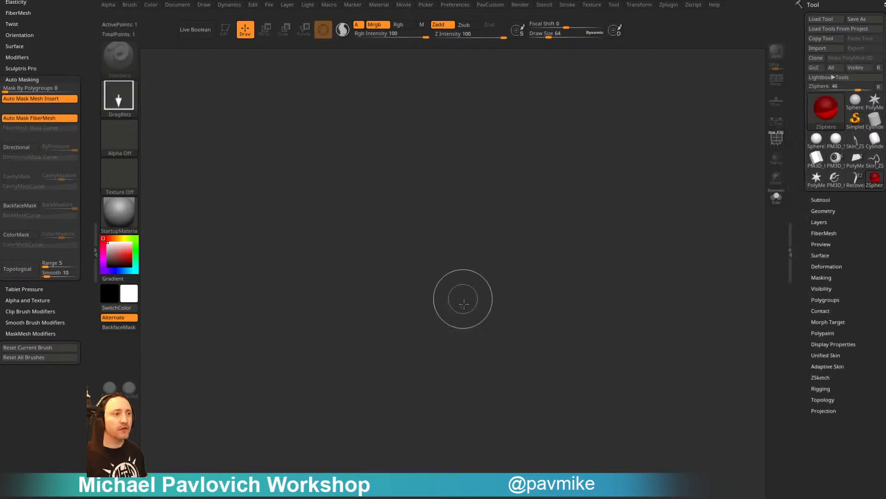
drag(466, 307, 489, 323)
key(t)
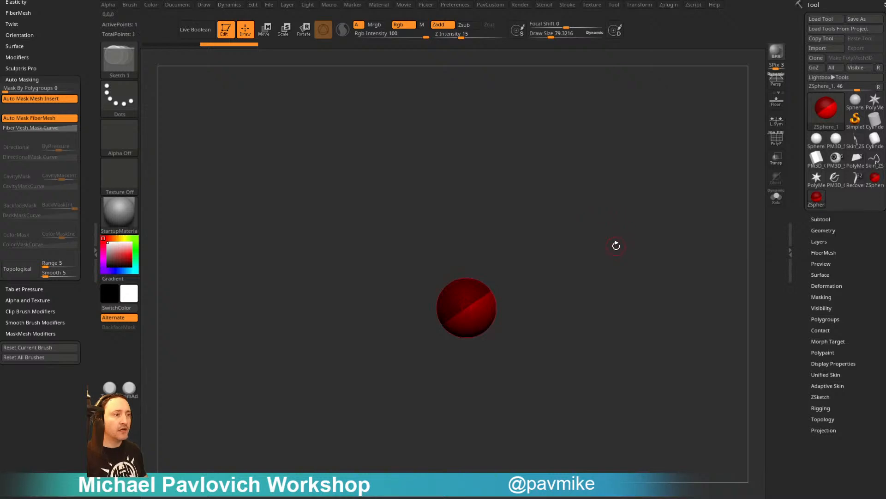
Add a child ZSphere to the root ZSphere and pull it out diagonally
click(479, 298)
key(w)
drag(481, 298, 595, 165)
key(q)
click(530, 241)
key(w)
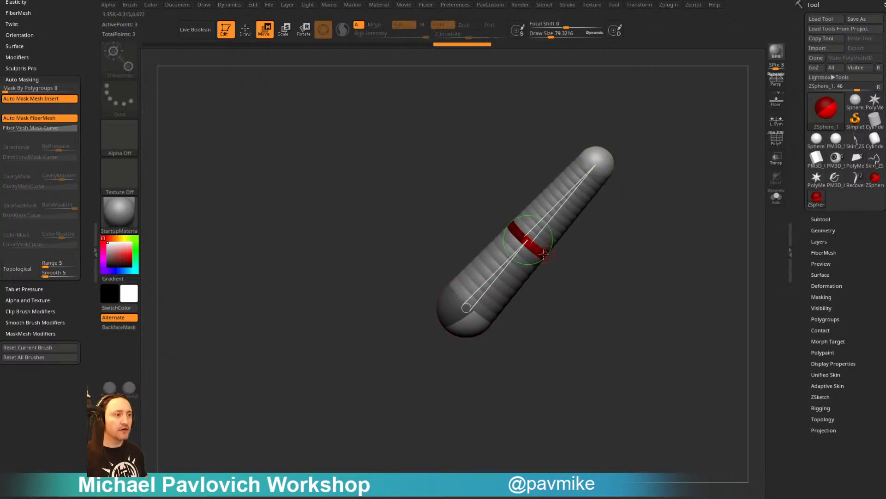
ctrl+right_drag(656, 210, 533, 253)
key(ctrl+z)
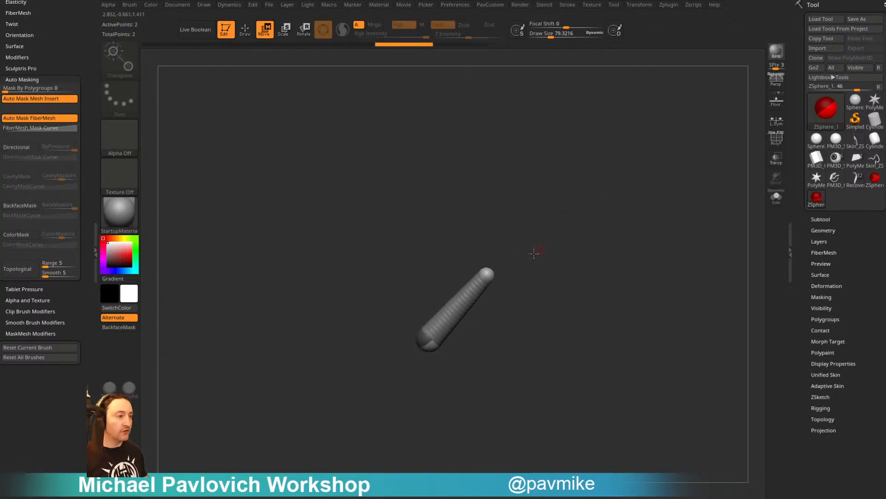
Stretch the end ZSphere farther out and insert three ZSpheres along the chain
drag(489, 273, 580, 160)
key(e)
key(q)
click(468, 292)
click(512, 240)
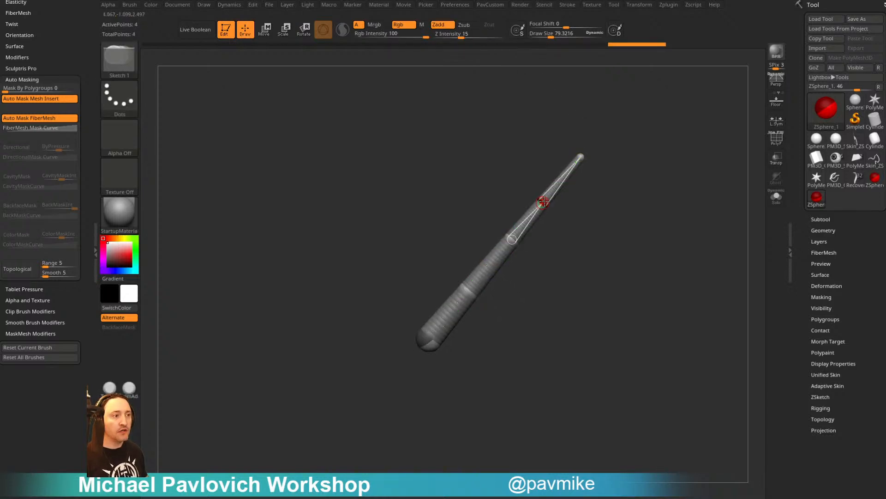
click(544, 202)
Move the three inserted ZSpheres off the straight line to bend the chain
key(w)
drag(468, 291, 485, 314)
drag(510, 239, 483, 234)
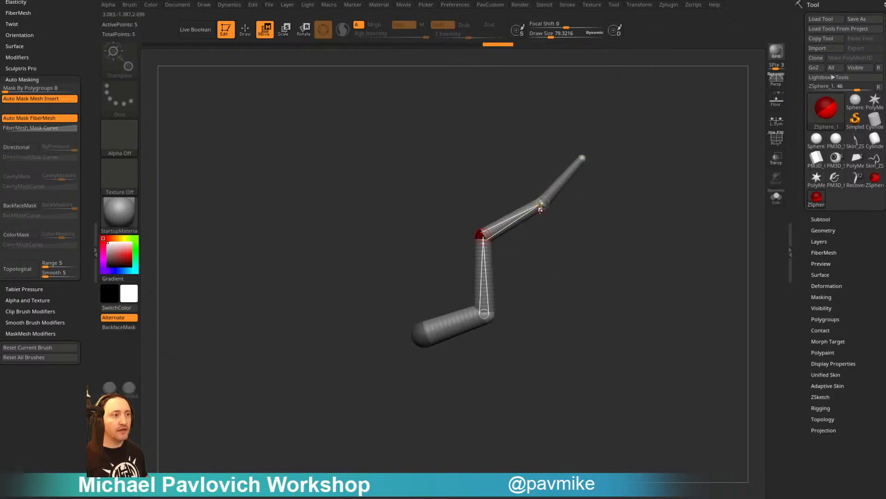
drag(541, 206, 508, 276)
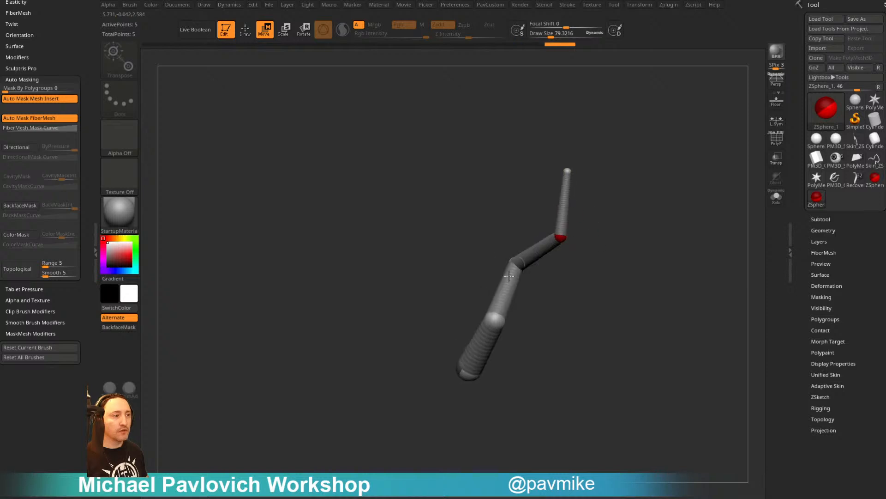
Insert three more ZSpheres into the thick and middle segments of the bent chain
key(q)
click(506, 294)
click(544, 247)
mouse_move(555, 292)
mouse_down()
mouse_move(488, 345)
mouse_move(532, 349)
mouse_up()
click(487, 319)
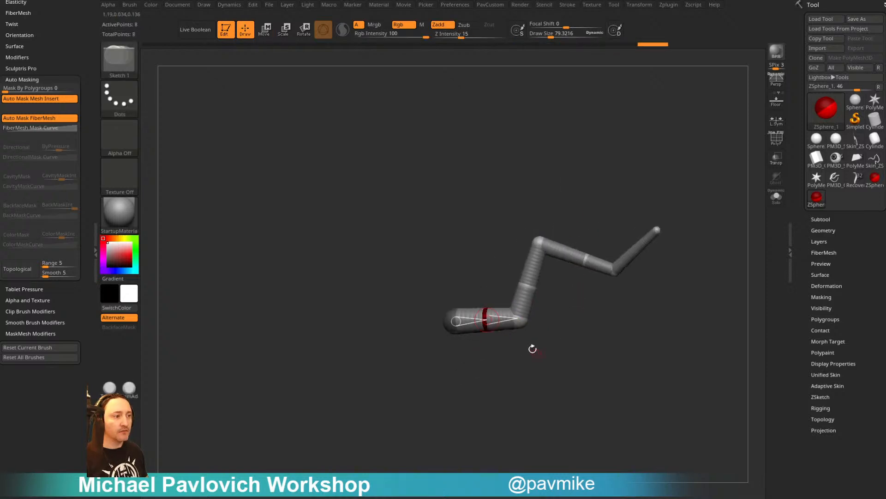
Reposition the ZSpheres from the root toward the tip to give the chain a flowing bend
key(w)
drag(486, 320, 485, 337)
drag(540, 243, 545, 246)
drag(528, 285, 539, 295)
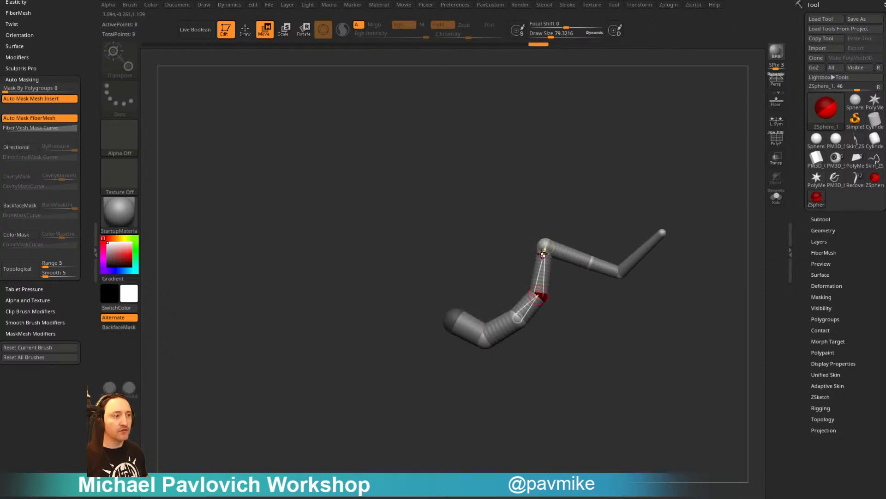
drag(546, 246, 600, 266)
drag(607, 293, 613, 274)
drag(621, 271, 639, 270)
Insert one more ZSphere in the segment near the tip and shift the middle ZSpheres to refine the curve
key(q)
drag(661, 219, 653, 243)
click(639, 244)
key(w)
alt+drag(704, 258, 671, 250)
drag(571, 290, 556, 312)
drag(537, 239, 568, 250)
Preview the adaptive skin of the ZSphere chain with polyframe display turned on
key(q)
mouse_move(709, 259)
mouse_down()
mouse_move(714, 275)
mouse_move(678, 301)
mouse_move(679, 281)
mouse_move(694, 293)
mouse_up()
key(a)
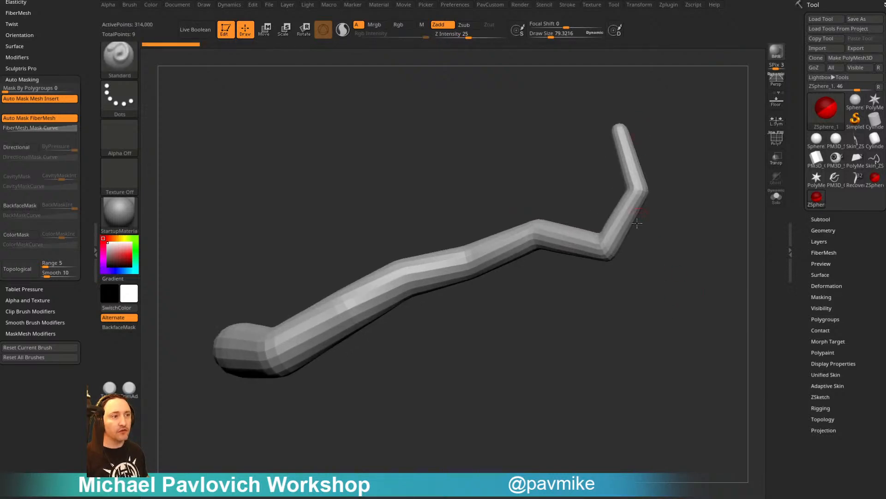
key(shift+f)
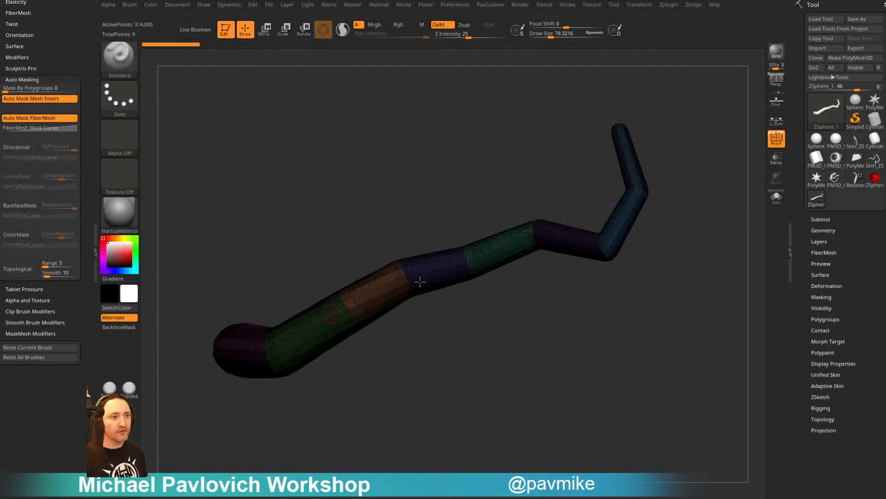
Set the adaptive skin's DynaMesh Resolution to 0 and its Density to 1
drag(807, 328, 826, 277)
key(shift)
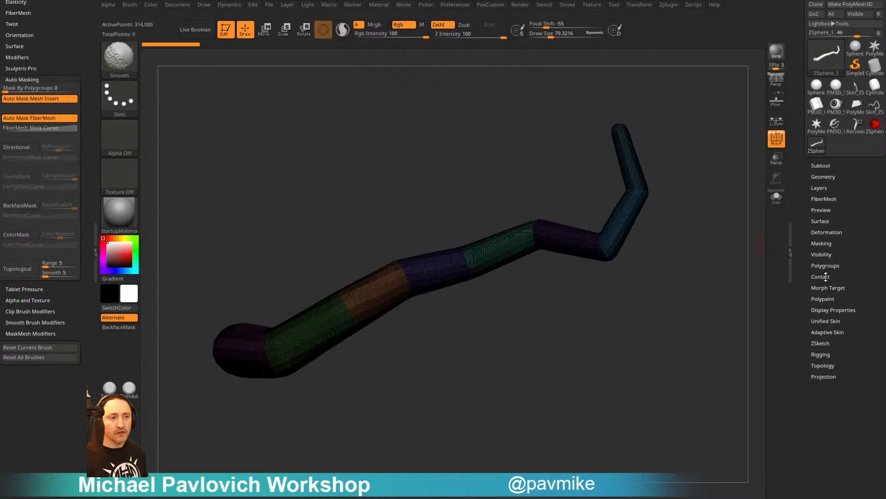
click(826, 333)
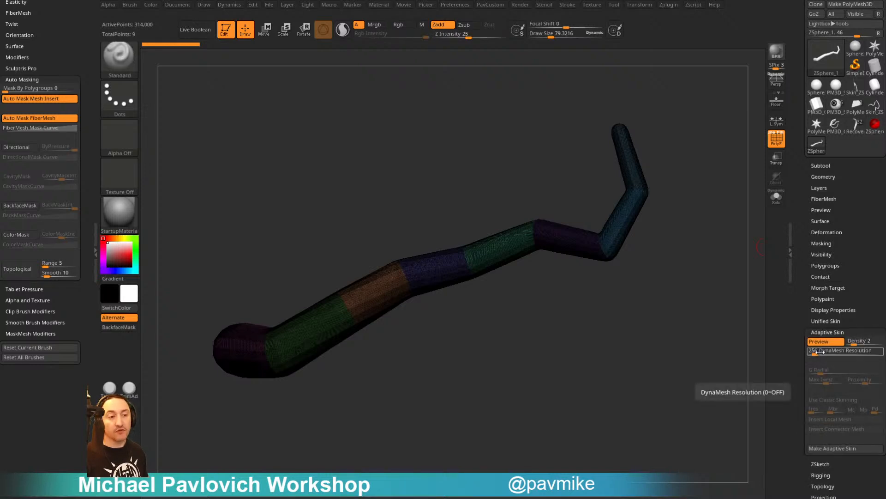
drag(825, 351, 708, 384)
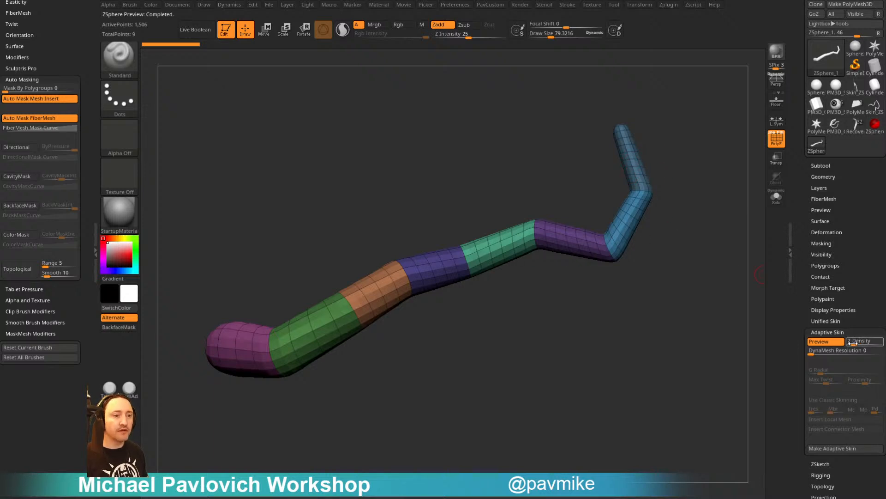
drag(850, 342, 796, 374)
drag(661, 350, 698, 334)
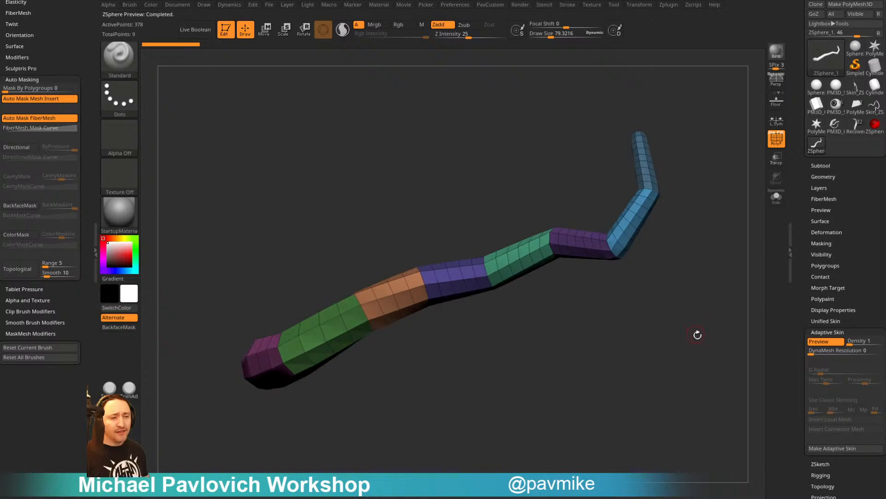
Turn on Use Classic Skinning for the ZSphere chain and preview the adaptive skin again
click(820, 342)
scroll(826, 350, down, 2)
click(824, 356)
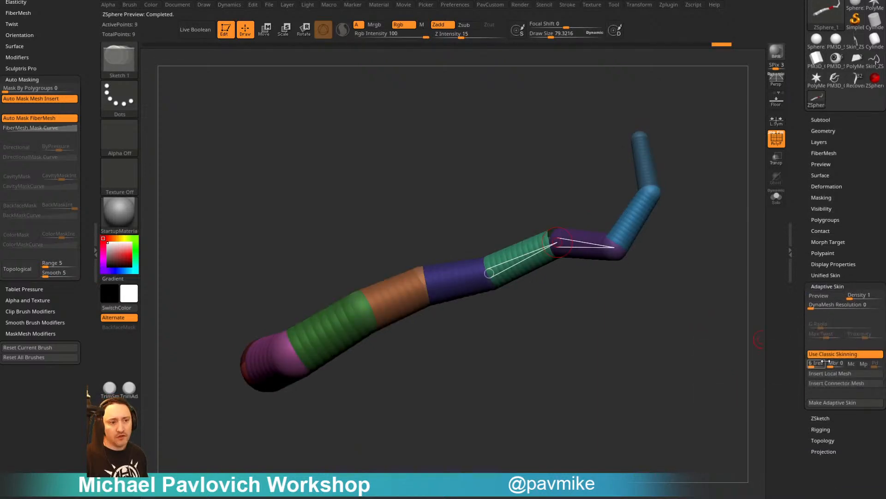
click(820, 295)
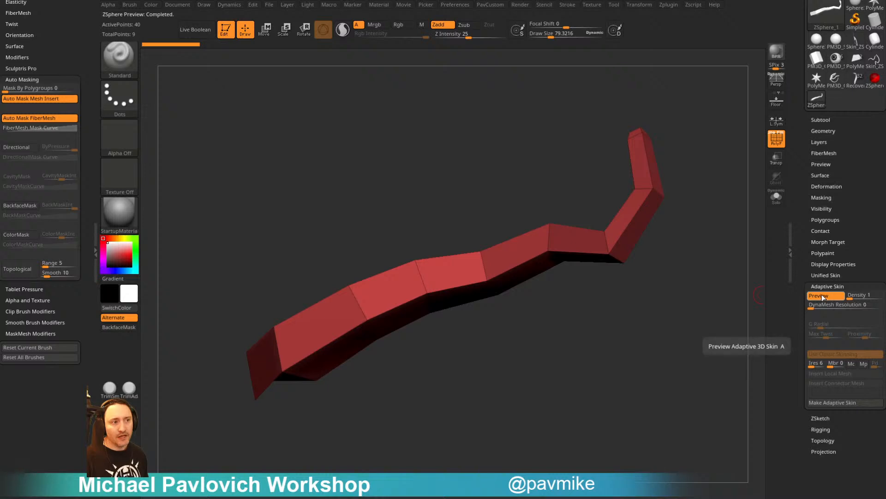
drag(628, 229, 614, 355)
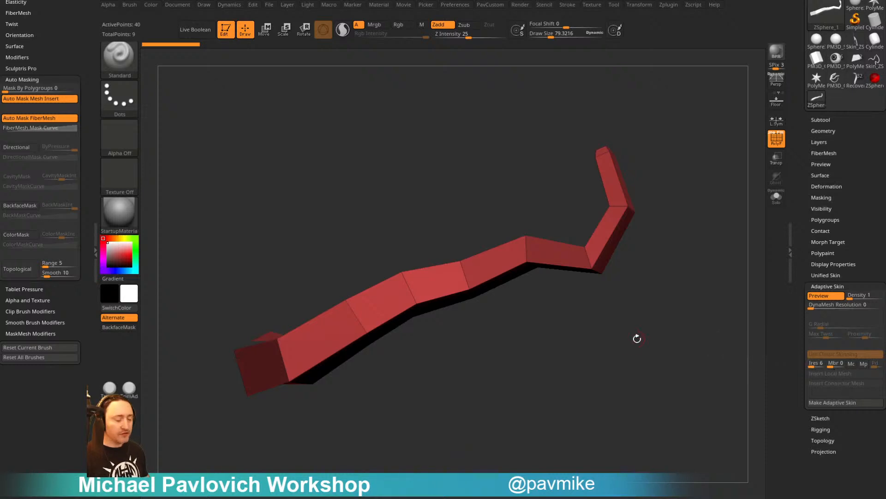
drag(632, 362, 638, 358)
key(comma)
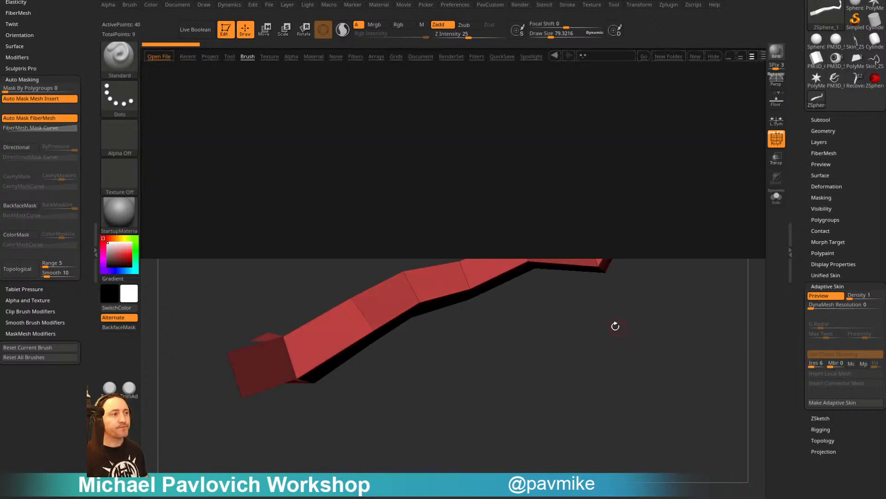
click(212, 58)
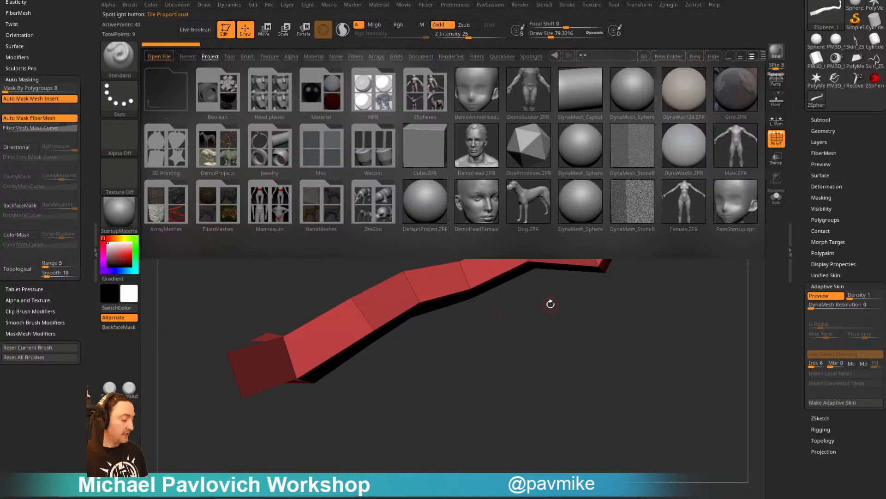
key(comma)
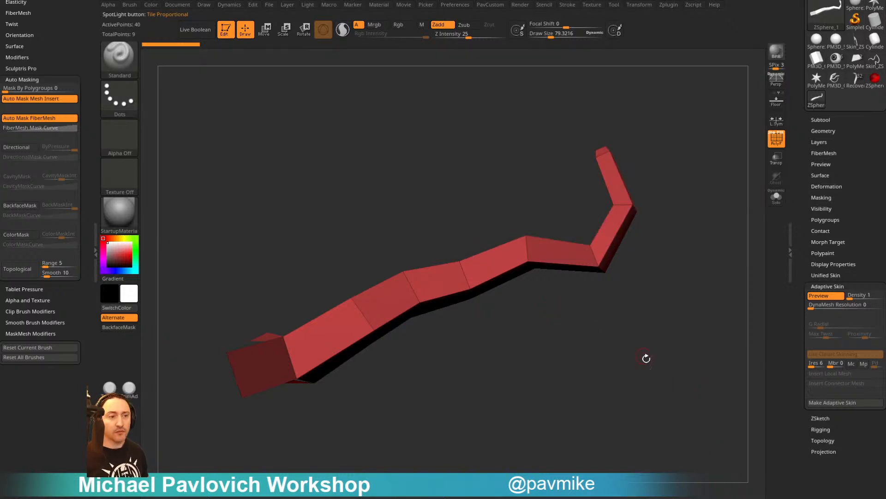
drag(646, 358, 652, 289)
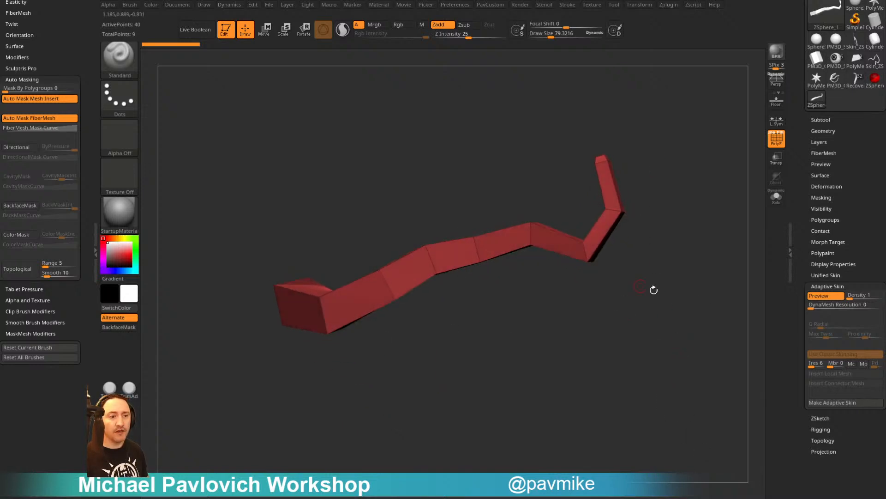
Set the classic skin's Ires to 1 and preview the adaptive skin of the ZSphere chain again
click(822, 295)
click(822, 295)
click(822, 296)
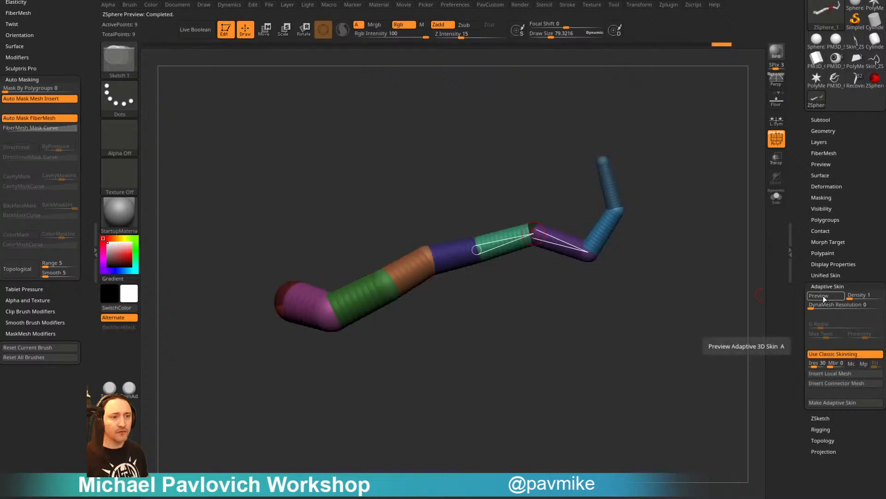
key(a)
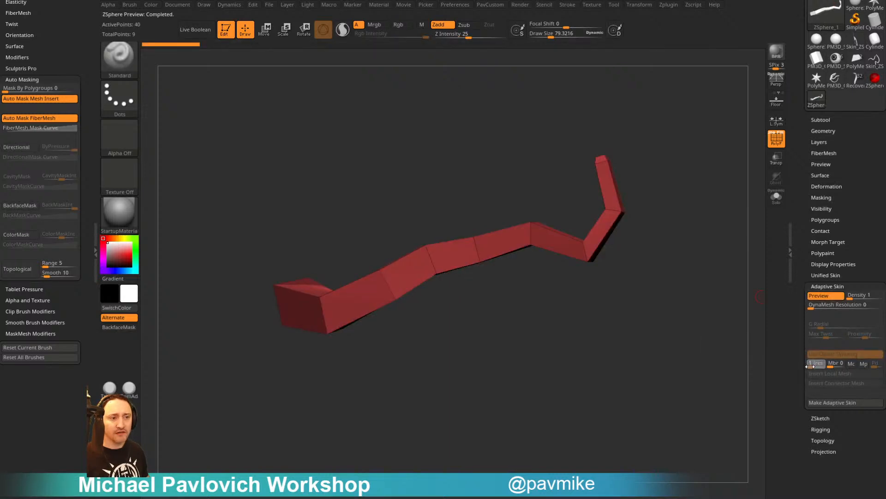
click(826, 297)
click(826, 297)
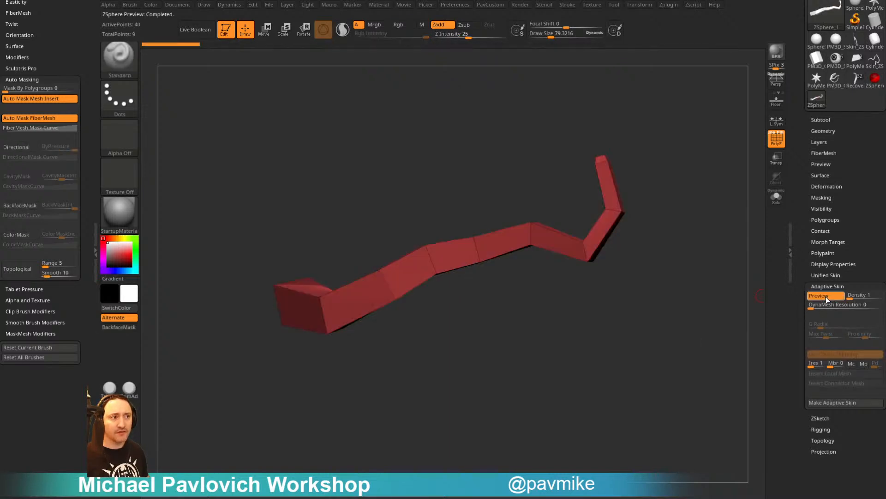
Try raised membrane curvature (Mbr) values such as 21 on the skin preview and return Mbr to 0
drag(835, 364, 838, 363)
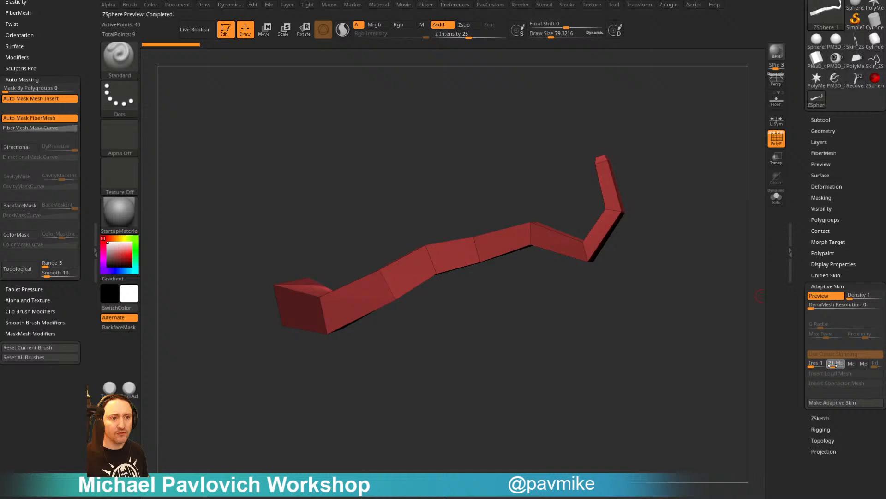
click(832, 296)
click(831, 296)
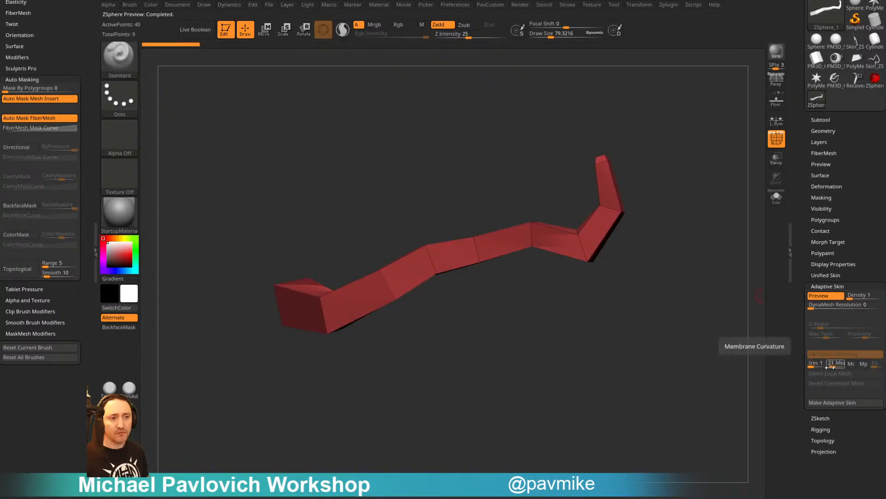
drag(834, 364, 822, 372)
drag(781, 324, 734, 300)
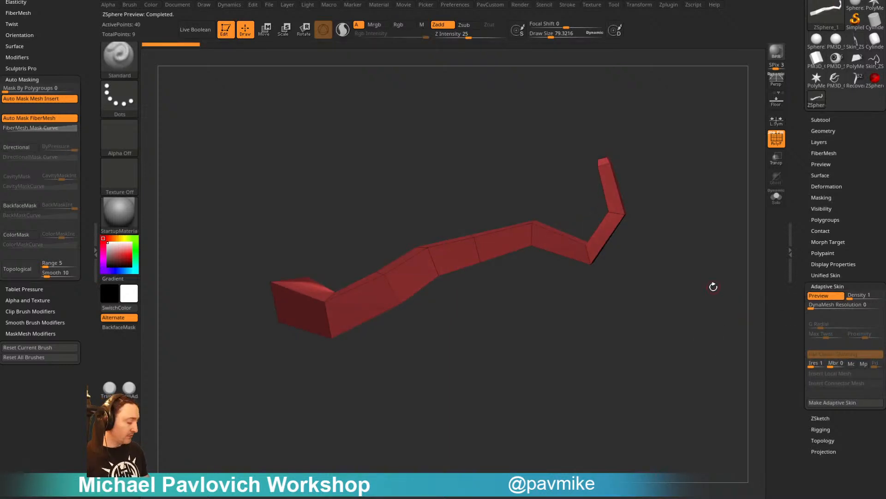
Compare the skin preview with Use Classic Skinning turned off, and turn classic skinning back on
key(a)
key(a)
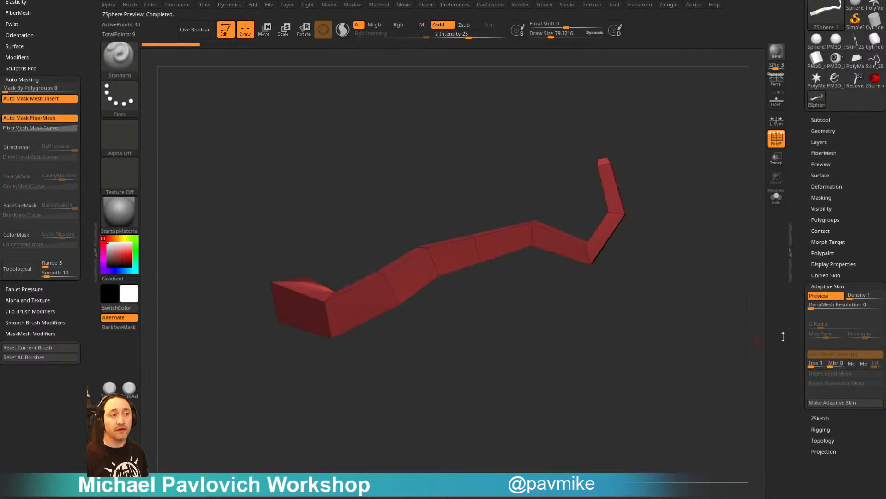
click(830, 353)
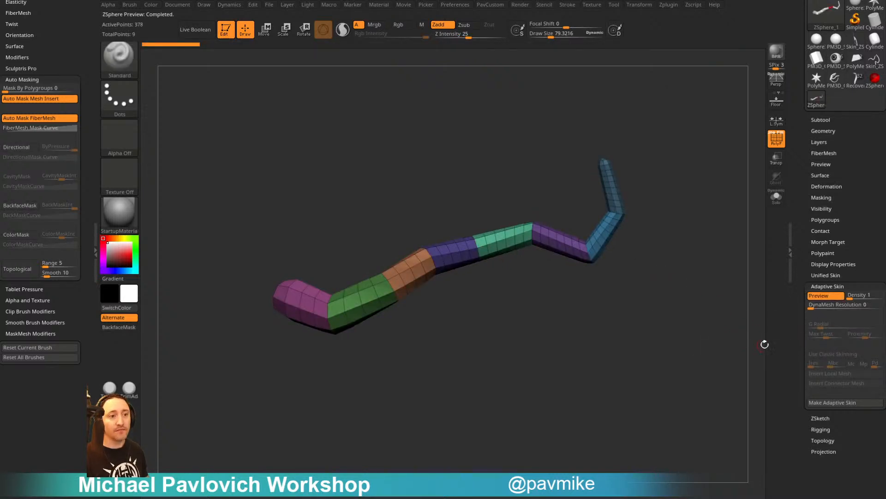
click(833, 353)
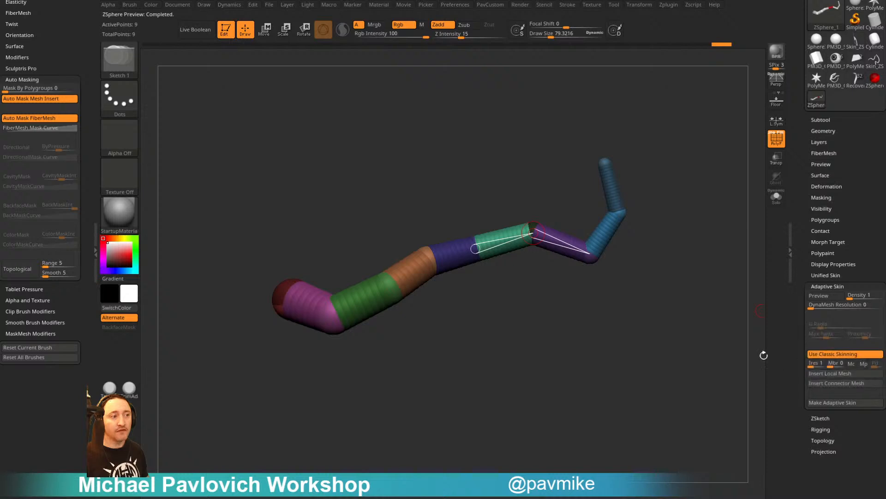
mouse_move(725, 359)
mouse_down()
mouse_move(661, 354)
mouse_move(679, 365)
mouse_move(723, 348)
mouse_up()
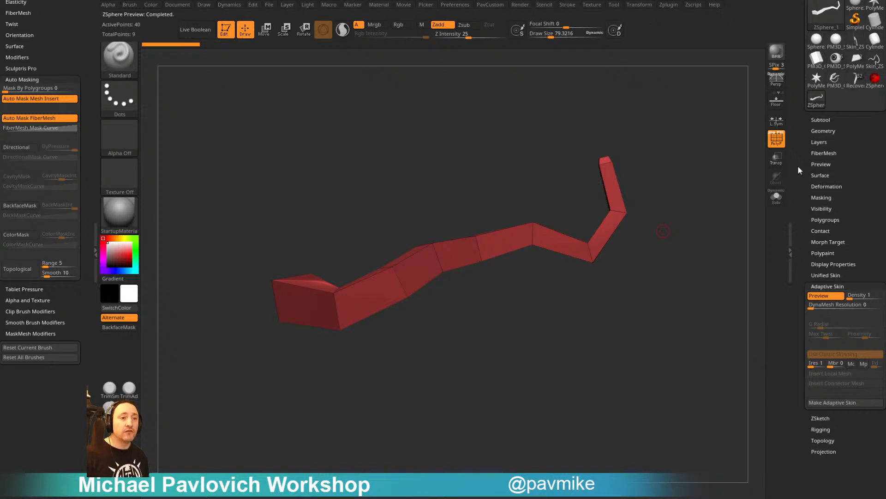
Make an adaptive skin from the ZSphere chain and append the resulting mesh as a subtool
click(826, 402)
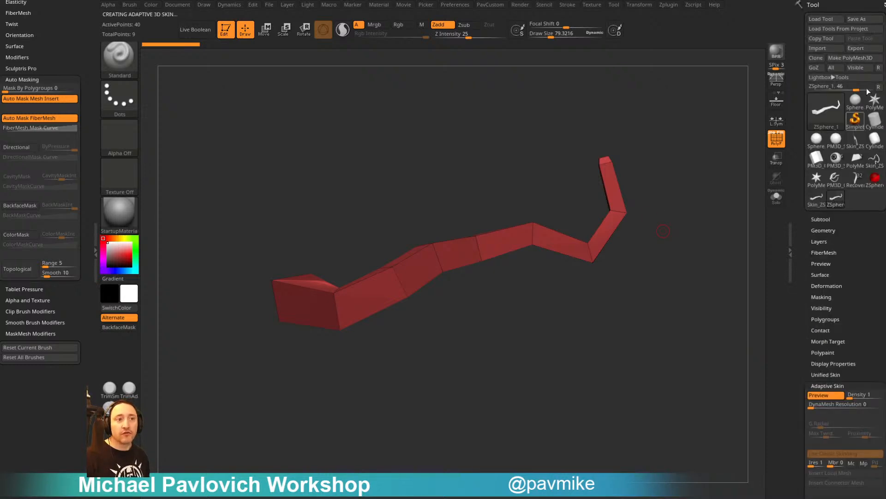
click(821, 219)
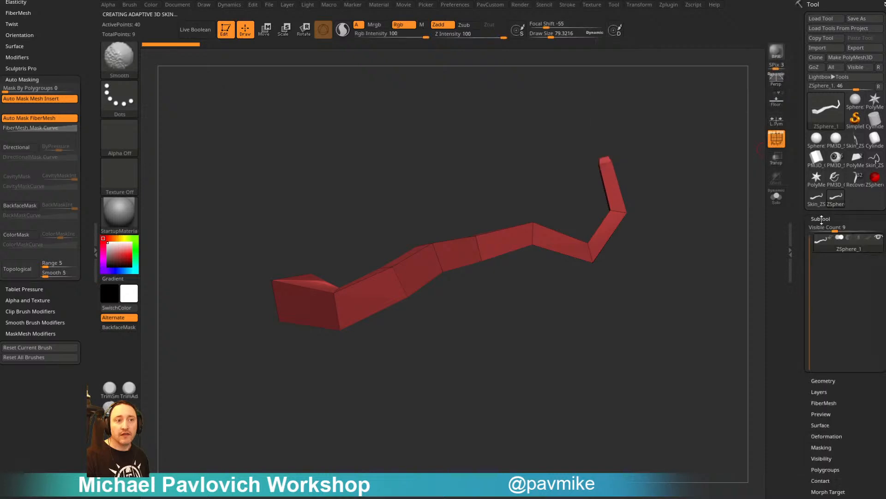
drag(800, 298, 844, 273)
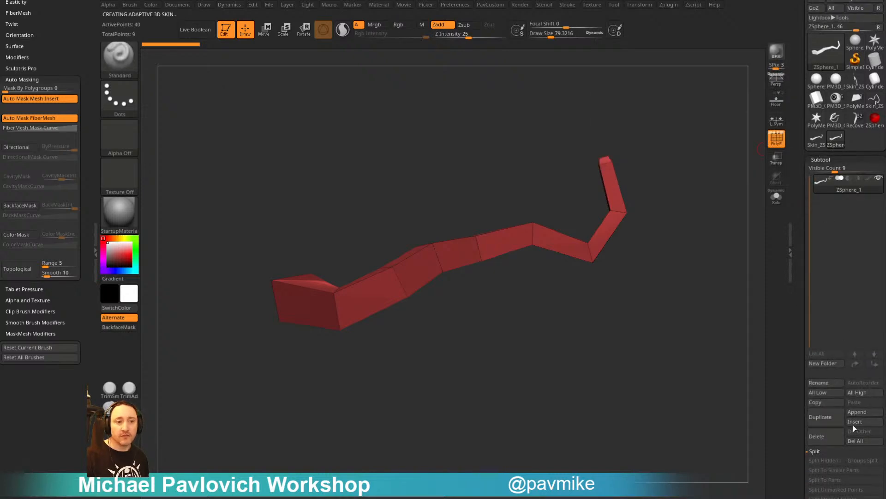
click(859, 412)
click(672, 400)
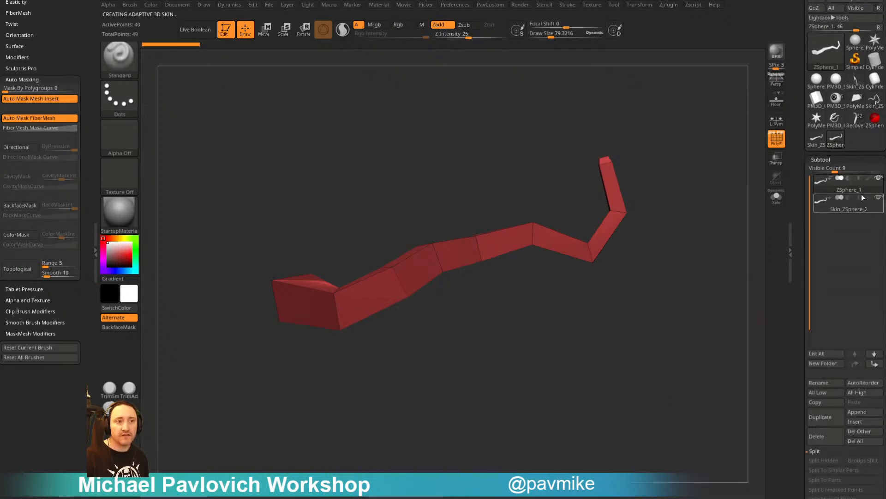
drag(697, 296, 695, 285)
Hide the end cap at the skin's thin tip with SelectLasso and delete the hidden geometry
ctrl+shift+click(120, 60)
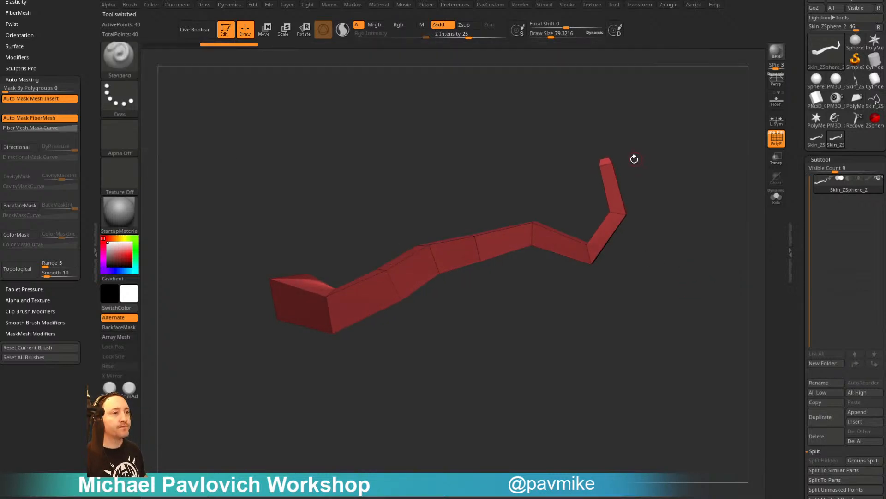
ctrl+alt+shift+drag(595, 162, 636, 154)
key(2)
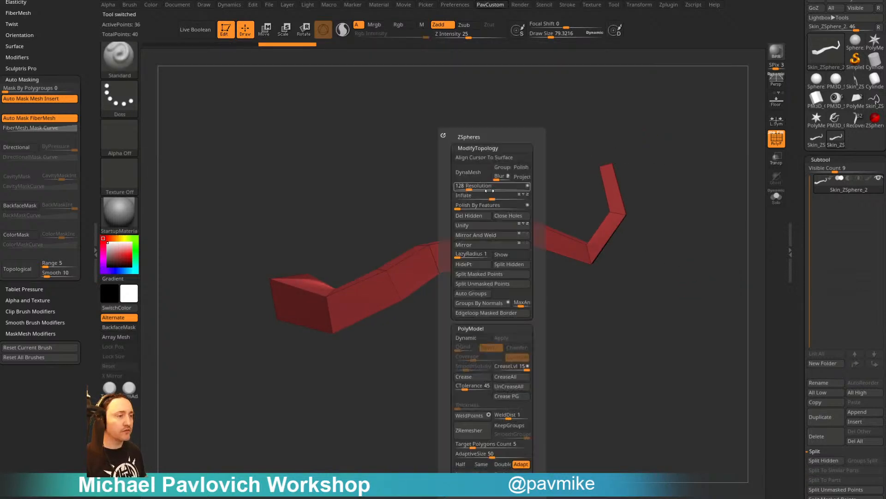
click(477, 217)
drag(468, 183, 471, 267)
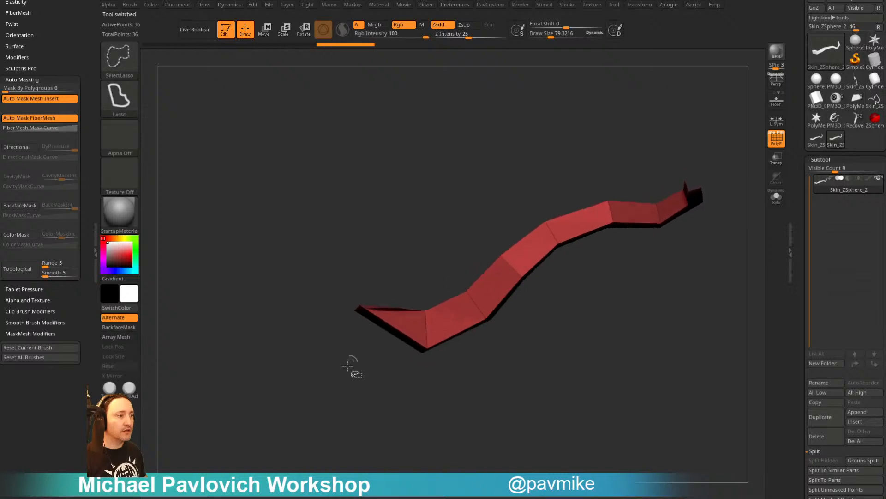
Lasso-hide the bent segment at the skin's thick end and delete the hidden geometry
ctrl+alt+shift+drag(329, 357, 385, 414)
key(2)
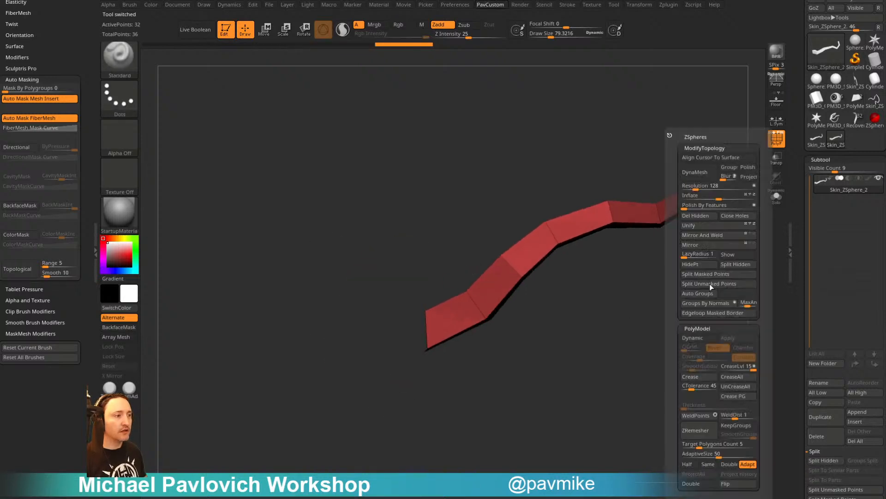
click(695, 216)
drag(639, 366, 693, 284)
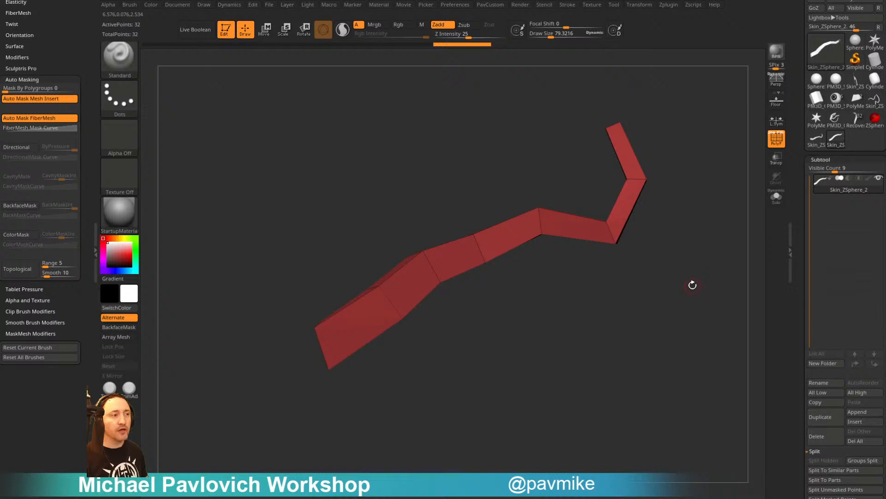
Try ZRemesher with the Same option on the open tube and undo the remesh
key(space)
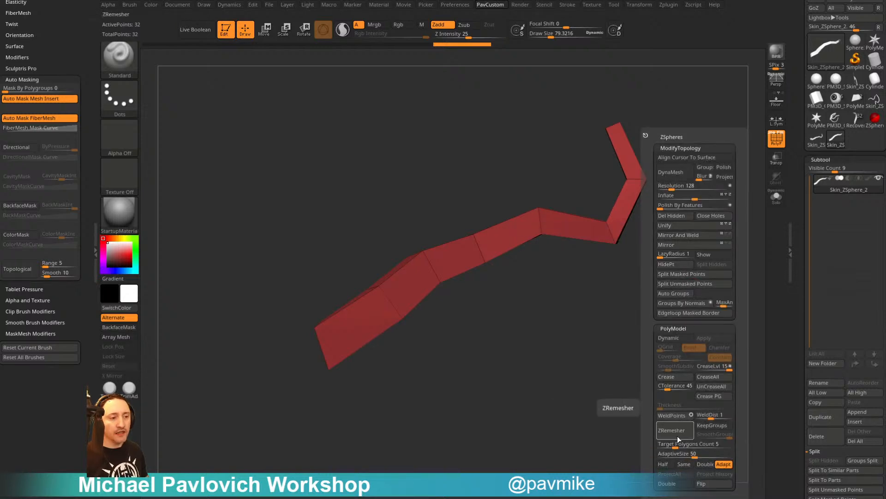
click(684, 430)
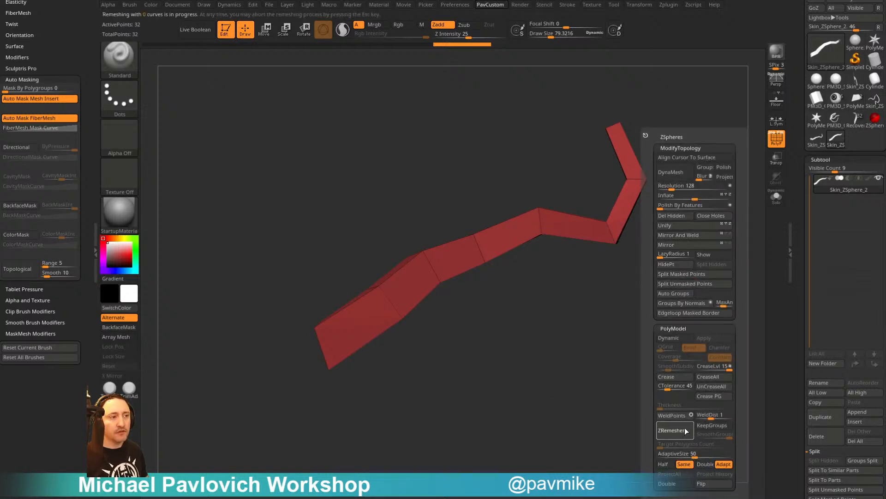
drag(609, 377, 585, 373)
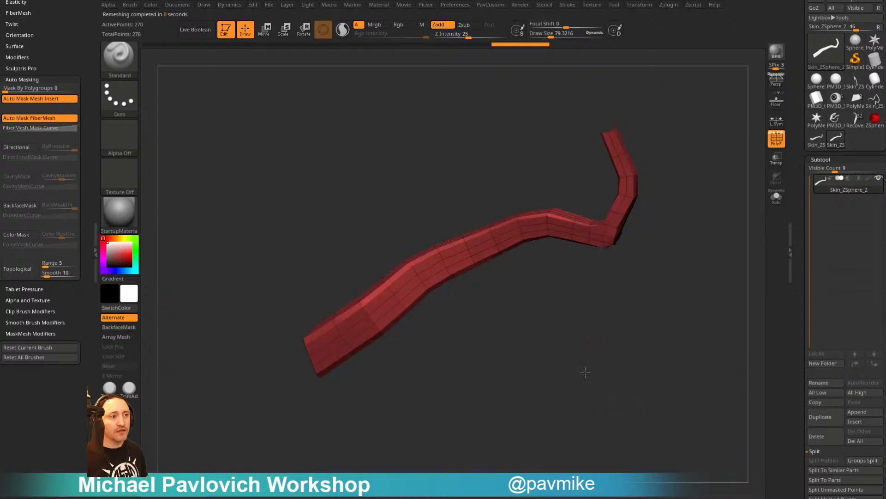
drag(640, 239, 592, 229)
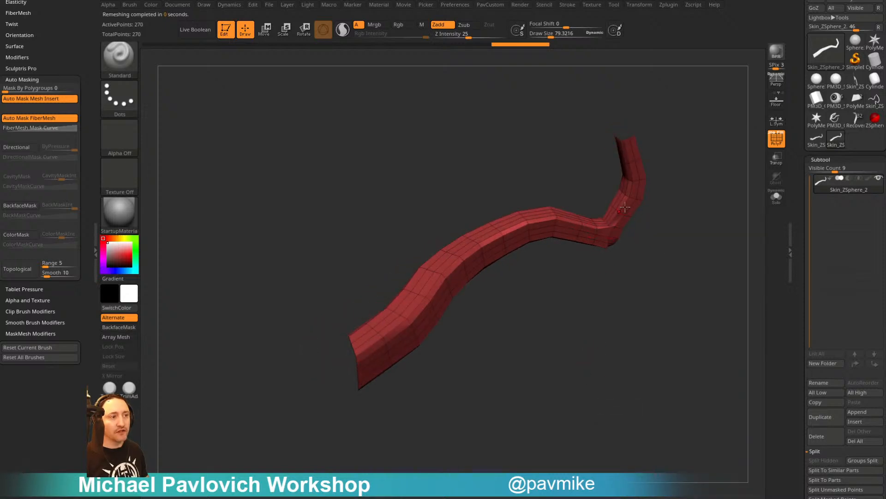
key(ctrl+z)
drag(691, 195, 698, 259)
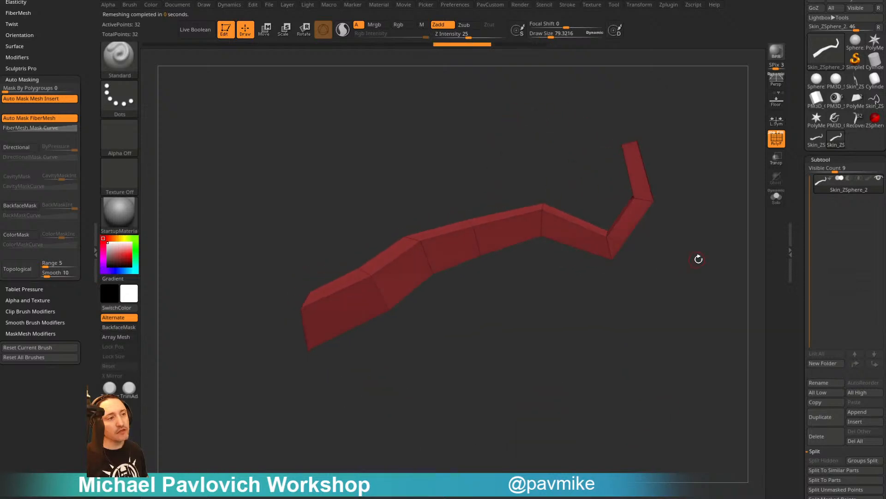
Subdivide the open tube once and delete its lower subdivision level
key(ctrl+d)
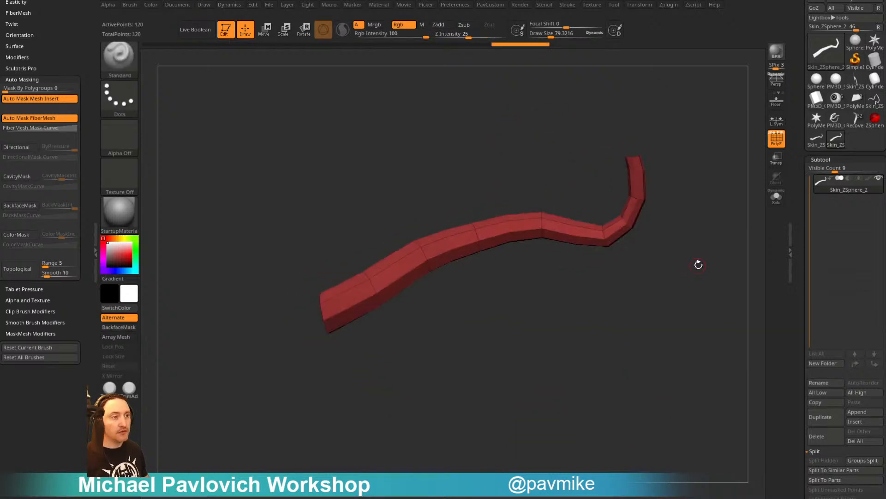
drag(700, 282, 703, 259)
key(space)
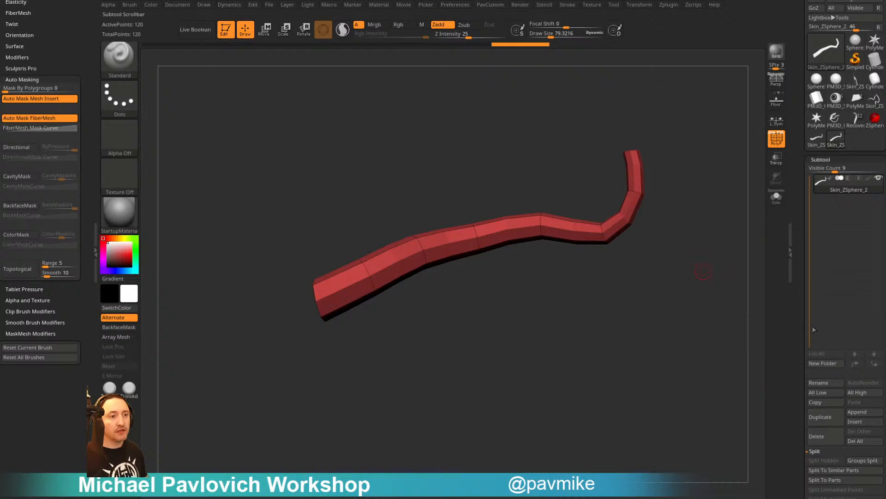
drag(802, 298, 799, 172)
click(827, 213)
click(823, 242)
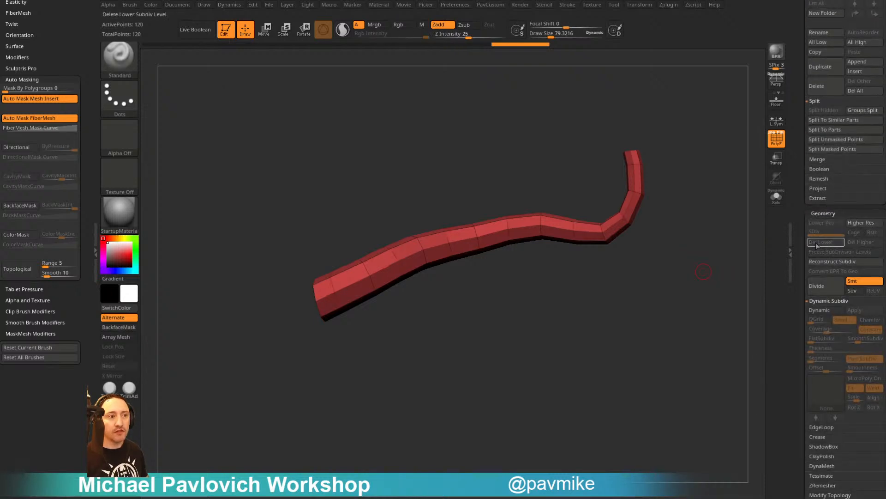
mouse_move(681, 292)
mouse_down()
mouse_move(730, 296)
mouse_move(688, 292)
mouse_up()
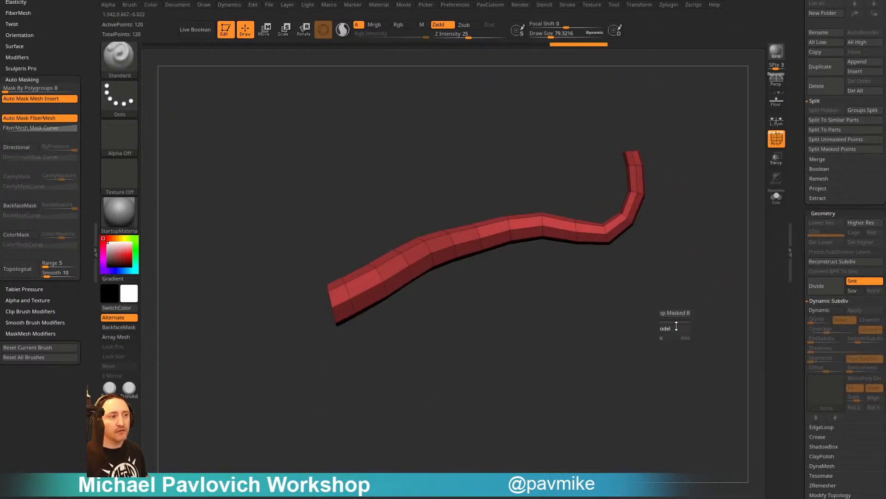
Try ZRemesher with the Same option on the subdivided tube and undo that remesh
key(space)
click(664, 431)
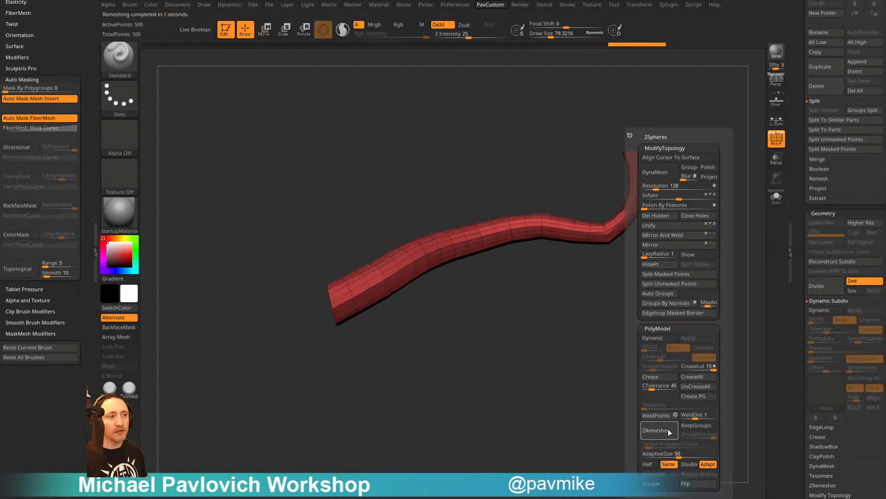
drag(614, 394, 664, 362)
key(ctrl+z)
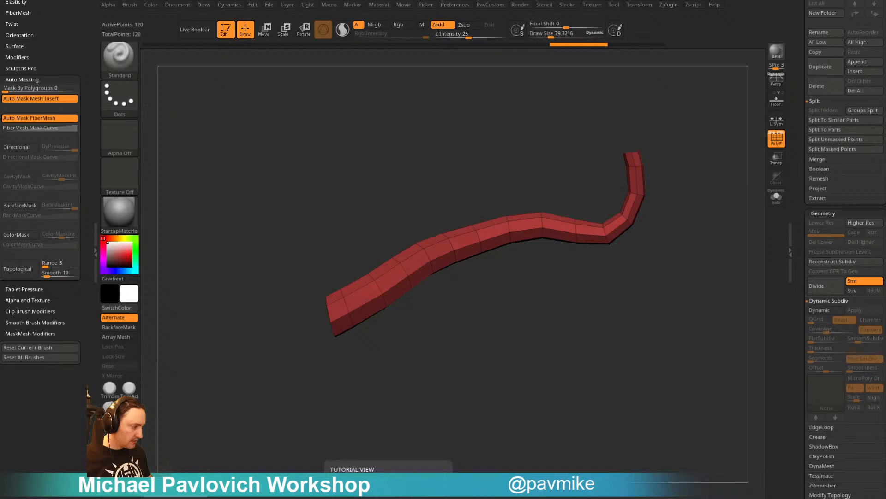
Show the YouTube video on exporting polypaint from ZBrush to Maya, seek to 3:06, pause it and return to ZBrush
drag(450, 498, 477, 2)
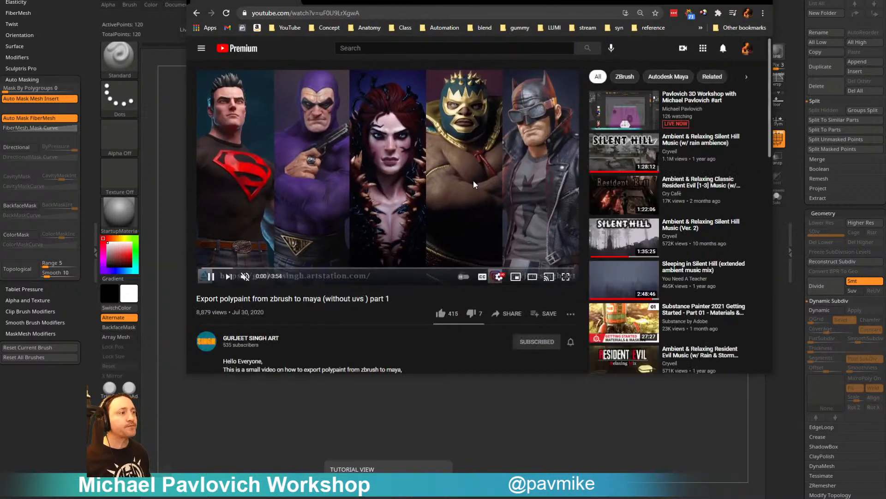
click(365, 13)
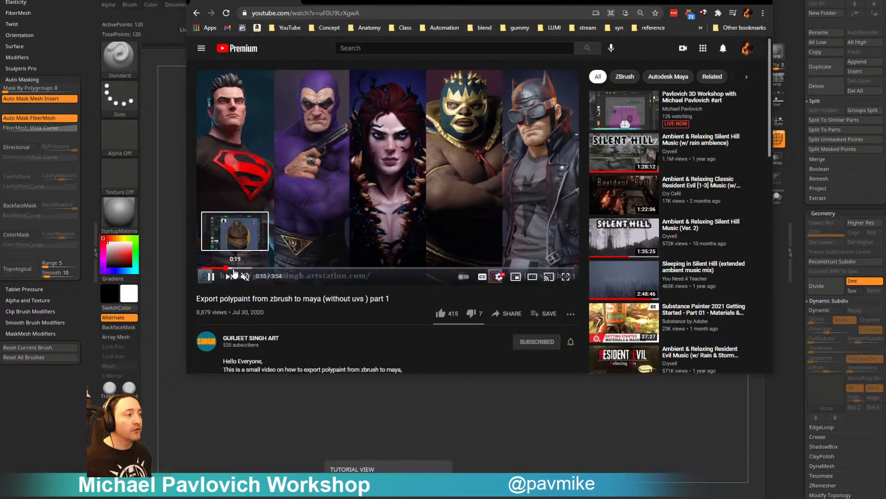
drag(234, 272, 497, 271)
click(211, 276)
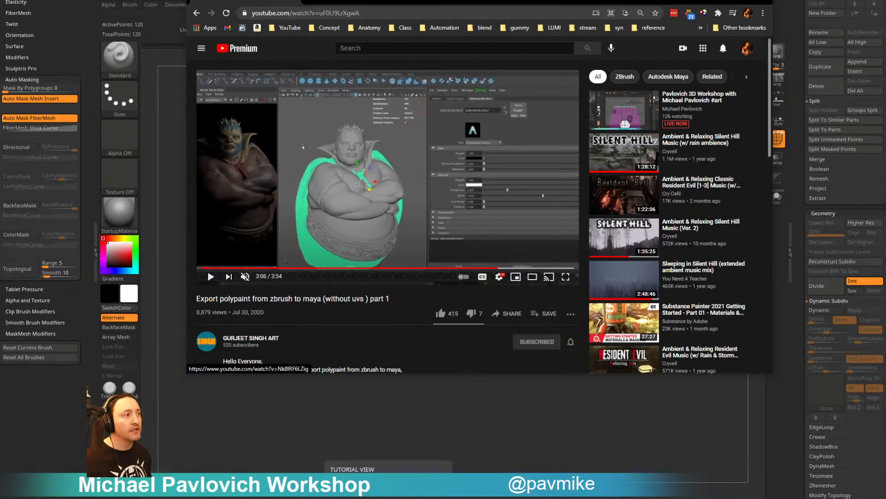
key(alt+Tab)
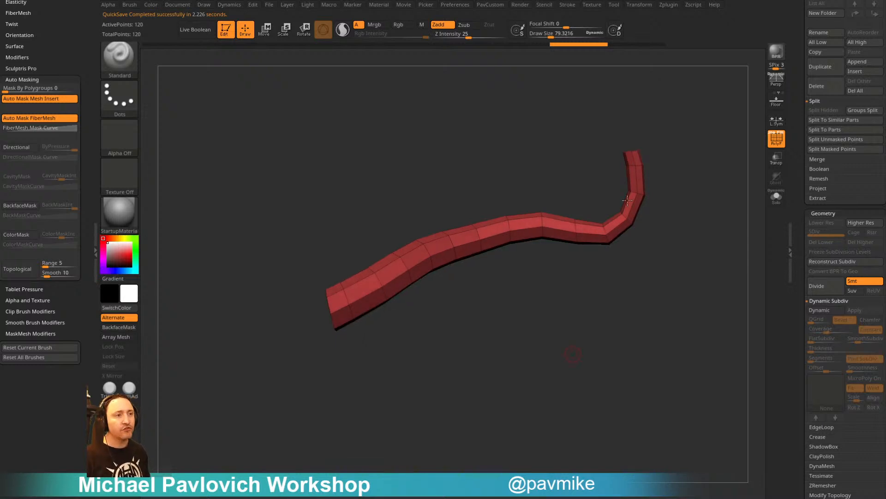
Try the MaskCurve brush with test curves around the tube mesh
drag(629, 201, 636, 238)
key(s)
click(647, 224)
key(f)
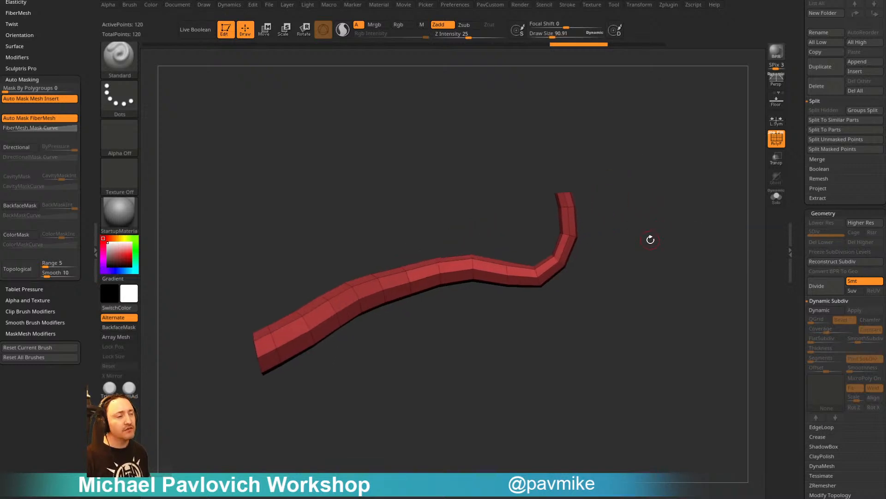
mouse_move(334, 145)
ctrl+mouse_down()
mouse_move(356, 271)
mouse_move(450, 354)
ctrl+mouse_up()
key(b)
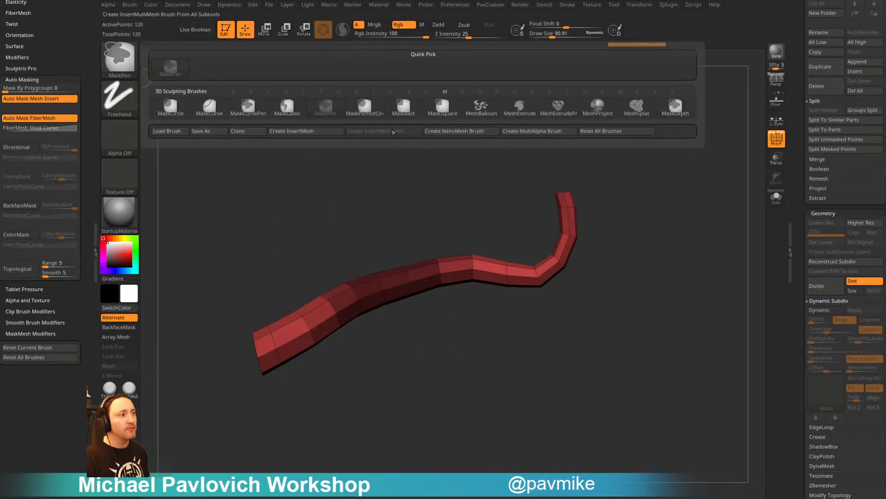
ctrl+click(210, 110)
ctrl+drag(362, 164, 419, 218)
mouse_move(347, 113)
ctrl+mouse_down()
mouse_move(361, 166)
mouse_move(417, 255)
mouse_move(397, 247)
mouse_move(433, 257)
mouse_move(406, 362)
mouse_move(458, 407)
mouse_move(517, 420)
mouse_move(575, 305)
mouse_move(555, 222)
mouse_move(496, 134)
ctrl+mouse_up()
Switch to the Sphere3D primitive and convert it to a PolyMesh3D
scroll(800, 206, up, 10)
click(816, 138)
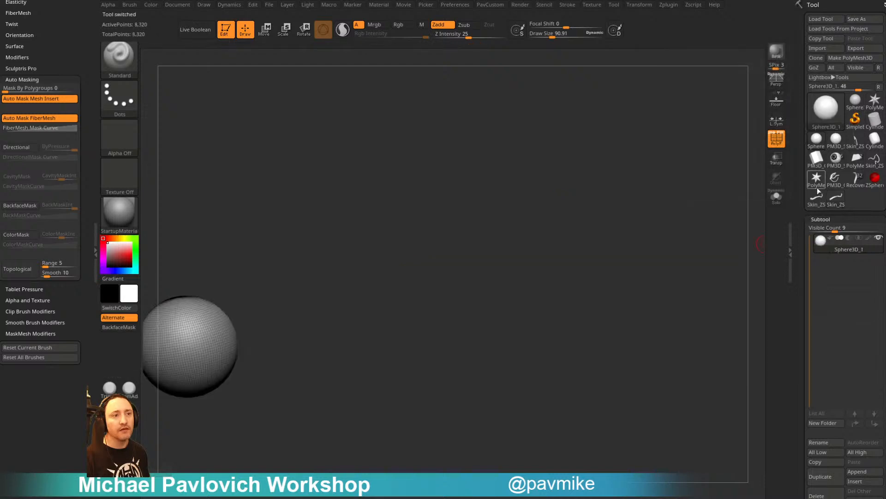
click(851, 58)
key(f)
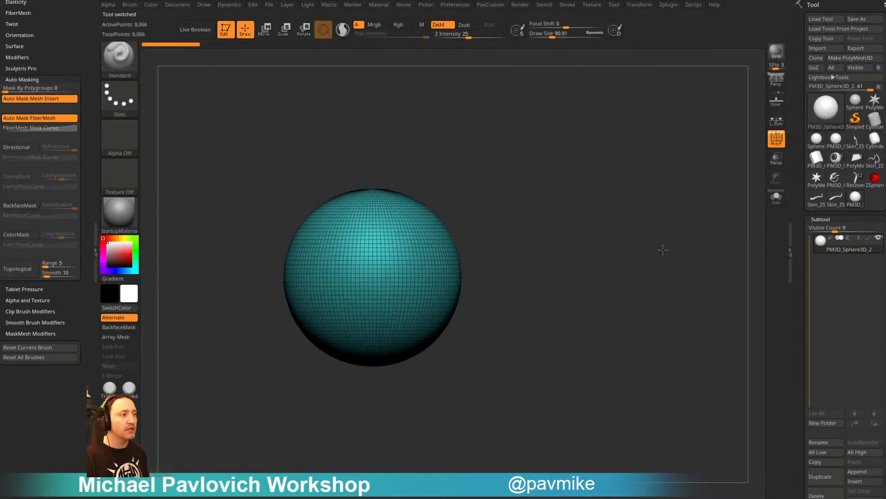
Slice across the middle of the sphere along a wavy line with the SliceCurve brush
key(ctrl+shift)
ctrl+shift+click(121, 63)
ctrl+shift+click(487, 121)
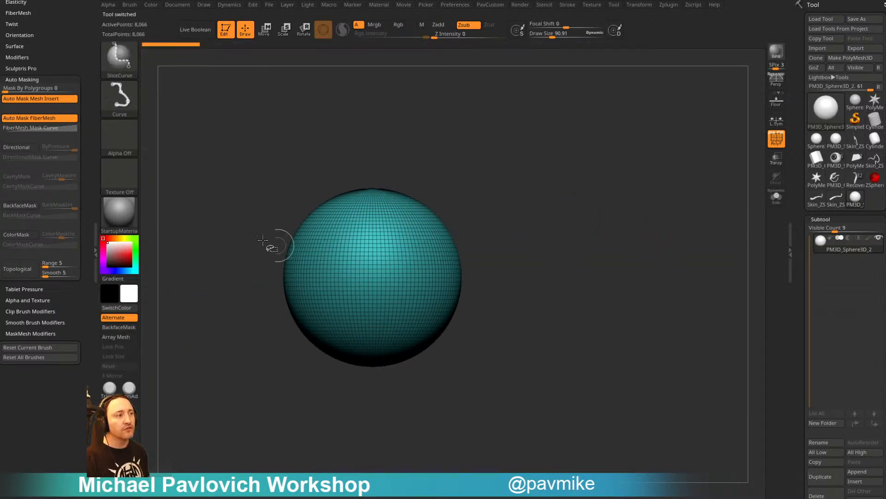
mouse_move(237, 217)
ctrl+shift+mouse_down()
mouse_move(316, 281)
mouse_move(371, 245)
mouse_move(402, 258)
mouse_move(419, 301)
mouse_move(550, 272)
mouse_move(556, 231)
ctrl+shift+mouse_up()
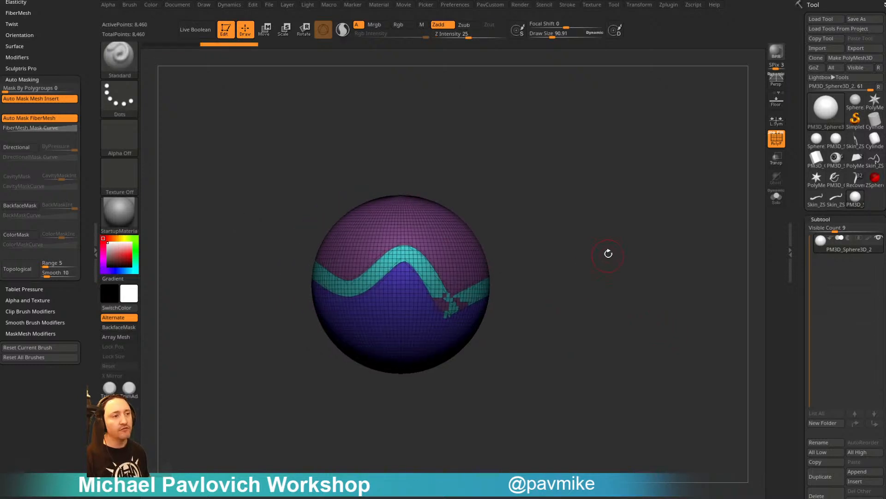
key(space)
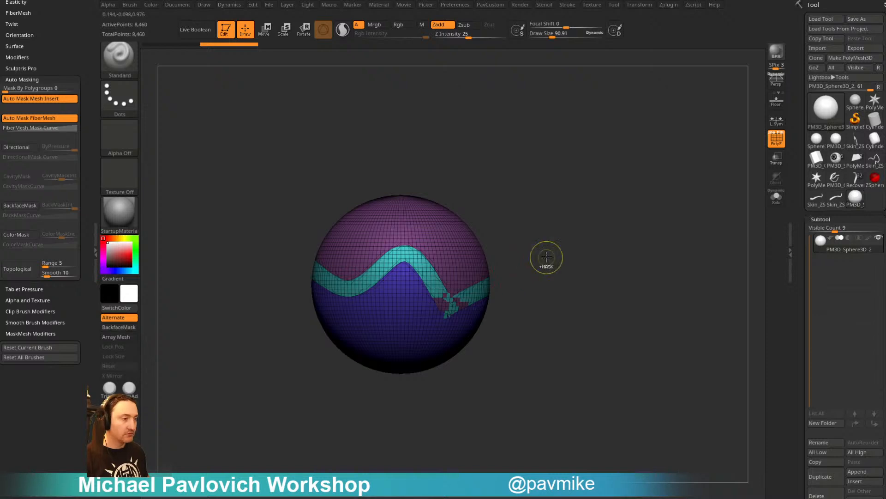
Check the sliced polygroups by isolating one and showing everything again, and undo the wavy band slice
key(ctrl+shift+space)
ctrl+shift+click(574, 233)
mouse_move(572, 267)
alt+mouse_down()
mouse_move(592, 249)
mouse_move(614, 277)
mouse_move(576, 249)
mouse_move(667, 263)
mouse_move(566, 246)
mouse_move(588, 202)
mouse_move(602, 263)
mouse_move(628, 278)
alt+mouse_up()
ctrl+shift+click(512, 286)
ctrl+shift+click(610, 266)
key(ctrl+z)
key(ctrl+z)
key(ctrl+z)
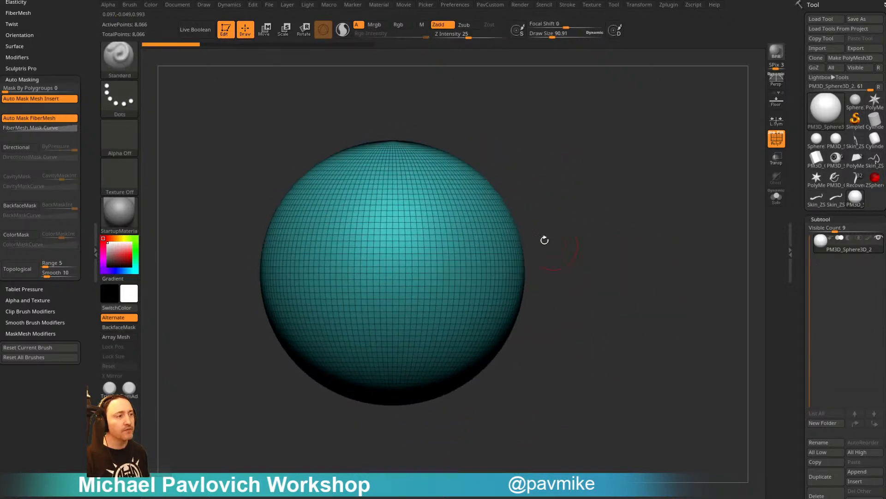
Slice the sphere along a single wavy SliceCurve line into an upper and a lower polygroup
mouse_move(208, 154)
ctrl+shift+mouse_down()
mouse_move(301, 277)
mouse_move(406, 254)
mouse_move(458, 349)
mouse_move(610, 290)
ctrl+shift+mouse_up()
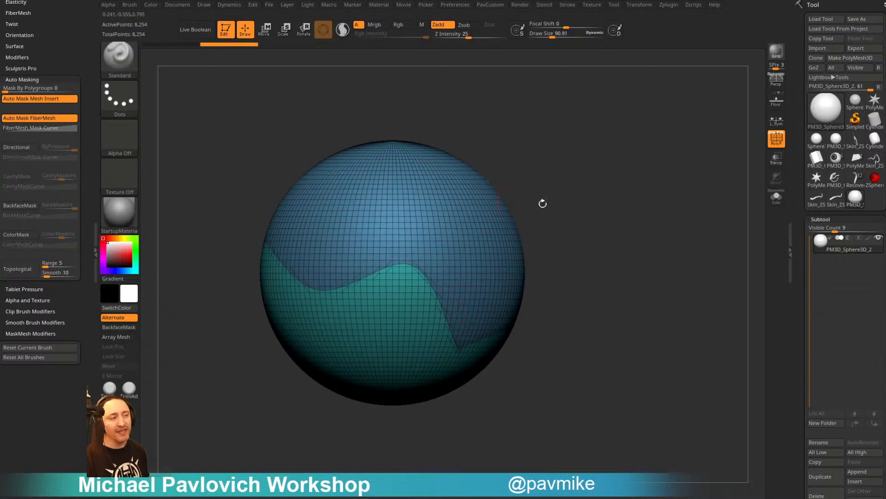
mouse_move(543, 202)
mouse_down()
mouse_move(646, 239)
mouse_move(549, 245)
mouse_up()
drag(633, 298, 694, 311)
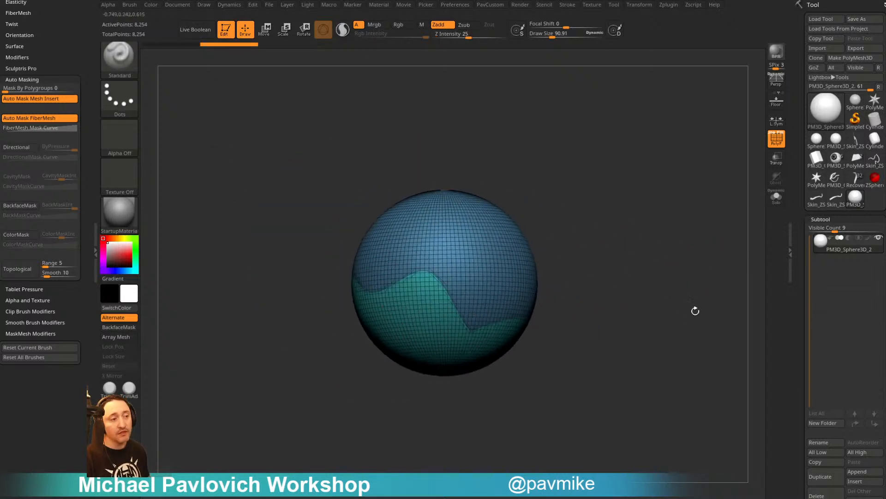
Isolate the sphere's upper polygroup and show the whole mesh again to inspect the slice border
ctrl+shift+click(444, 261)
ctrl+shift+click(650, 275)
mouse_move(616, 290)
mouse_down()
mouse_move(635, 260)
mouse_move(614, 293)
mouse_move(652, 281)
mouse_move(645, 257)
mouse_move(651, 268)
mouse_up()
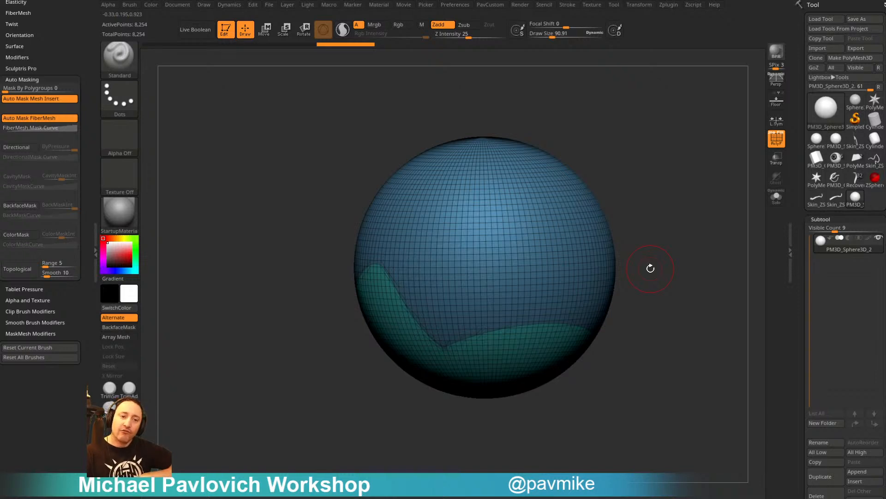
drag(658, 154, 640, 166)
shift+drag(640, 167, 667, 156)
mouse_move(627, 199)
alt+mouse_down()
mouse_move(594, 245)
mouse_move(660, 235)
mouse_move(650, 249)
alt+mouse_up()
key(s)
mouse_move(650, 250)
alt+mouse_down()
mouse_move(647, 227)
mouse_move(662, 233)
alt+mouse_up()
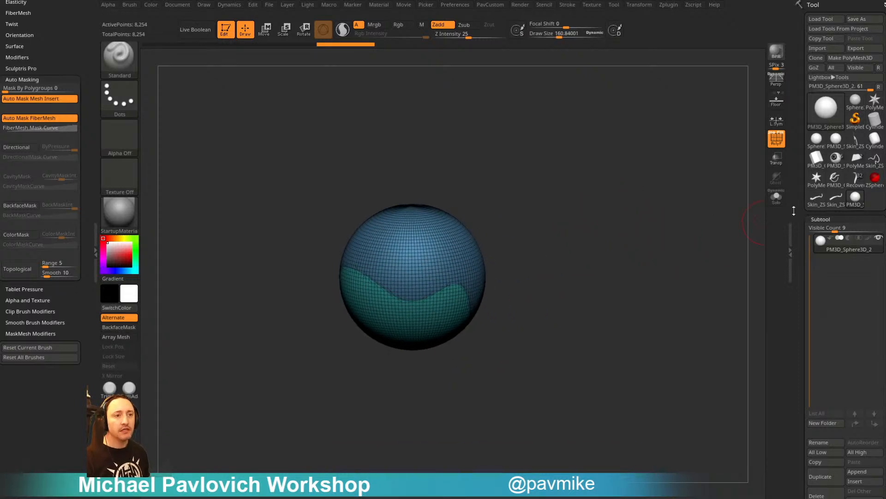
drag(609, 229, 554, 234)
alt+drag(554, 234, 556, 210)
alt+drag(557, 211, 581, 159)
drag(582, 159, 718, 181)
alt+drag(718, 181, 655, 263)
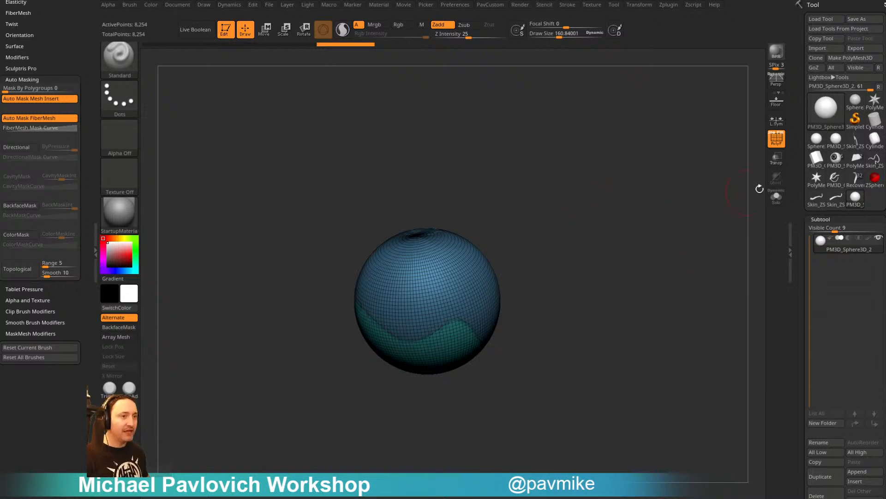
Turn off the polyframe display on the sphere
key(shift+f)
drag(685, 220, 662, 247)
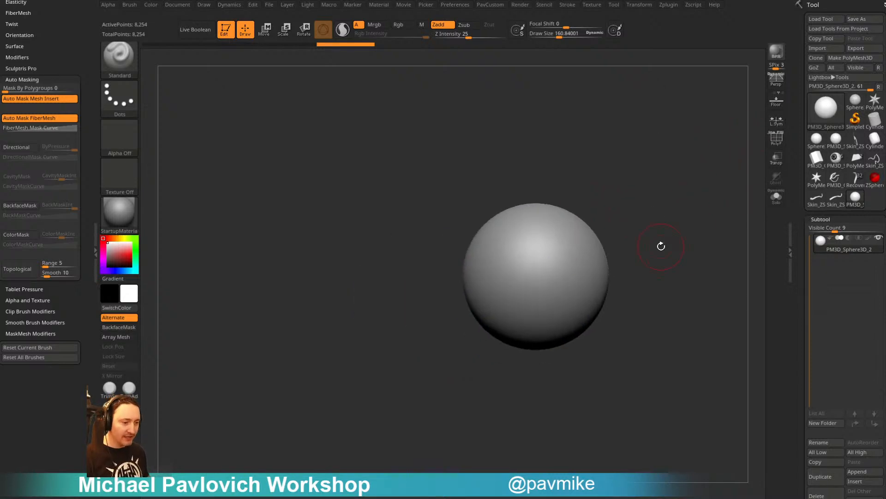
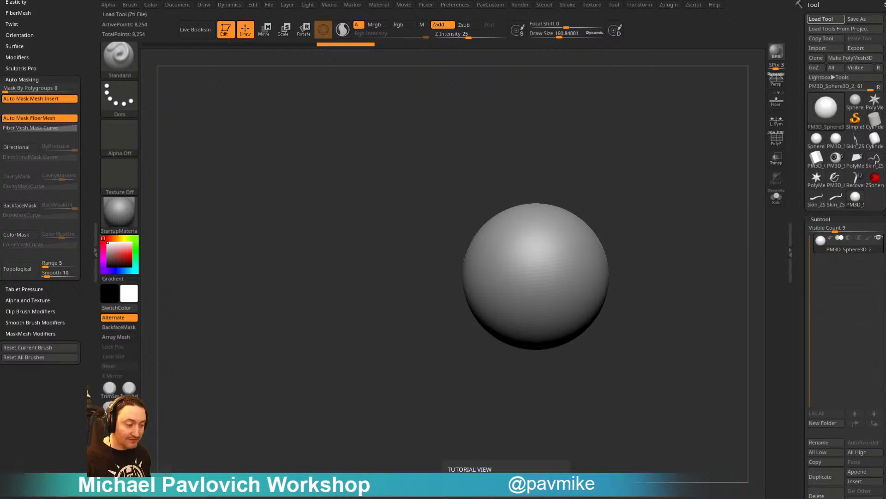
drag(659, 273, 670, 247)
drag(595, 176, 644, 208)
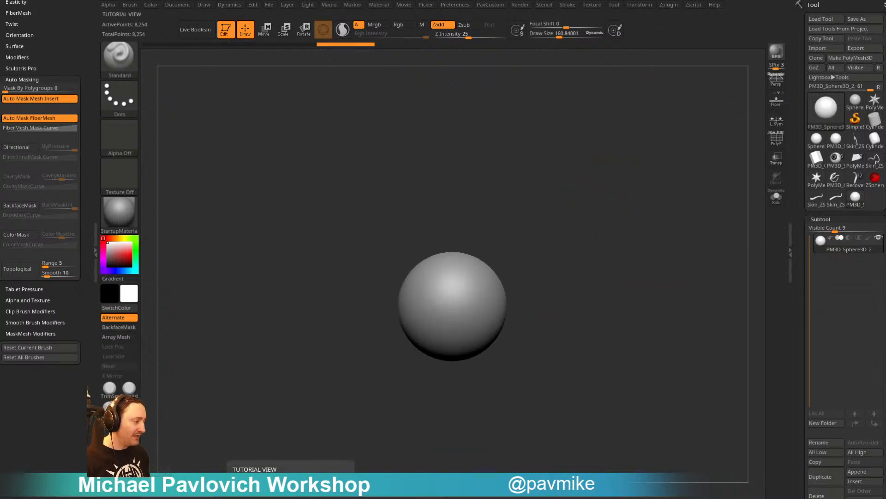
Switch to the browser, open the ZBrush 2021.6 test post from the ArtStation portfolio, look through its images and return to ZBrush
drag(318, 496, 447, 51)
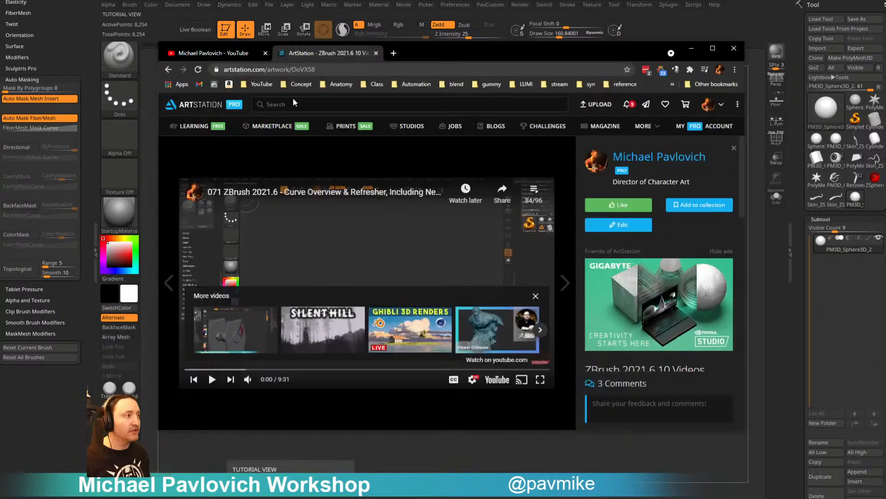
key(Escape)
scroll(231, 252, down, 10)
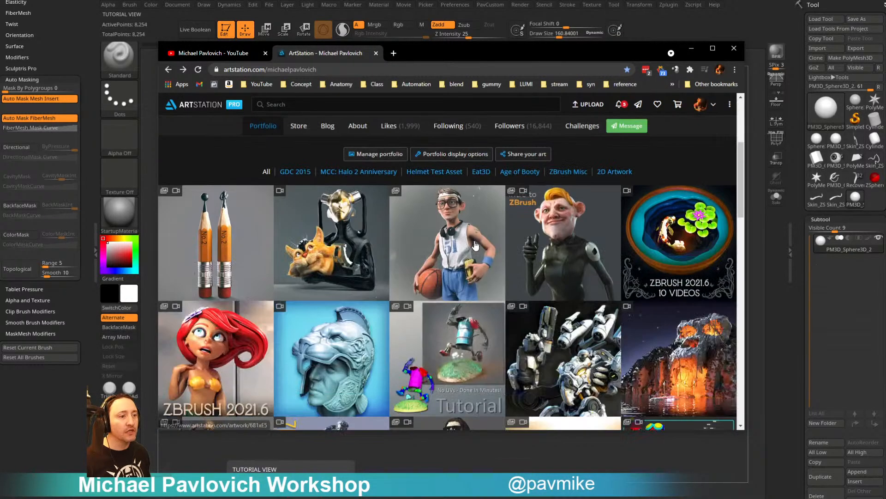
click(230, 252)
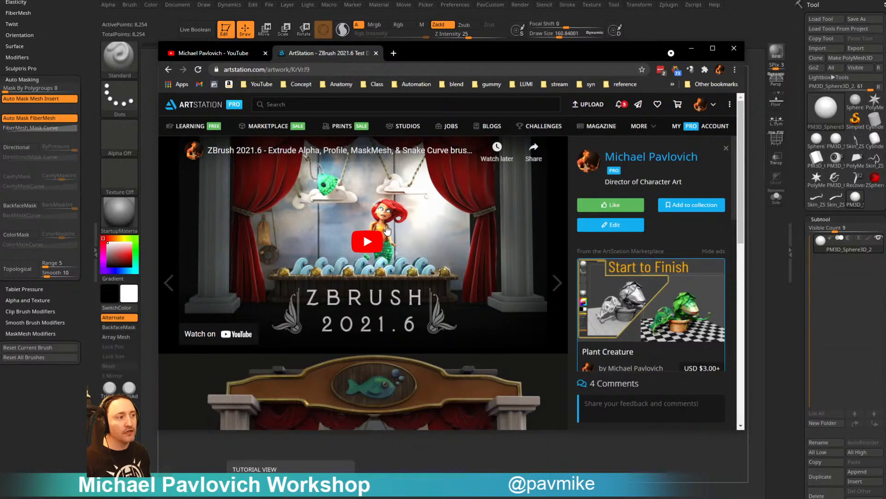
scroll(387, 231, down, 10)
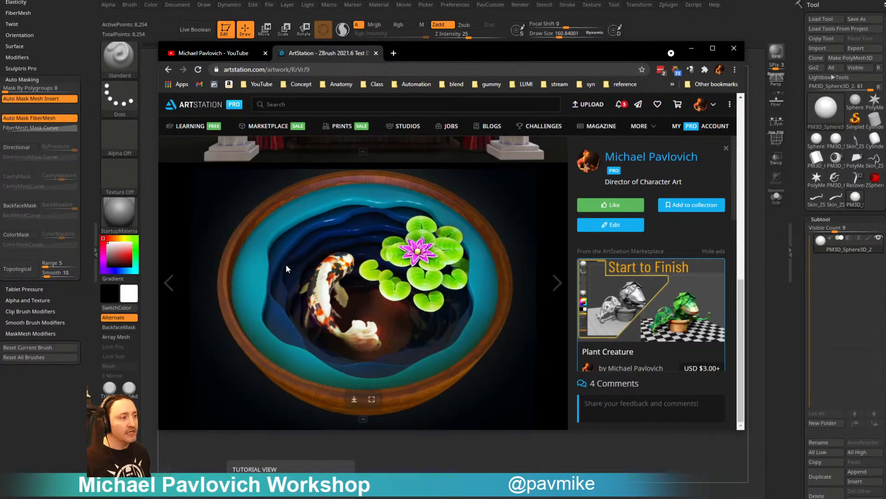
scroll(286, 269, up, 10)
key(alt+Tab)
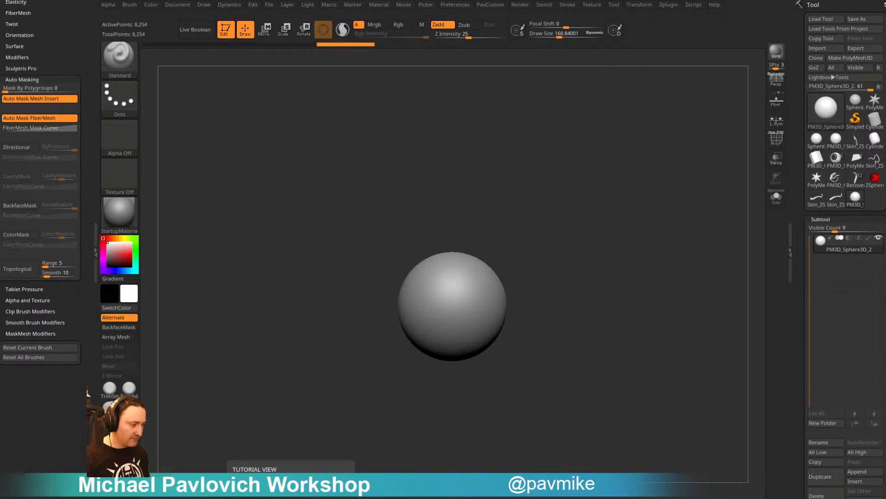
Play the ZBrush 2021.6 video embedded in the ArtStation post, and browse and close the YouTube channel page opened from it
key(alt+Tab)
click(378, 238)
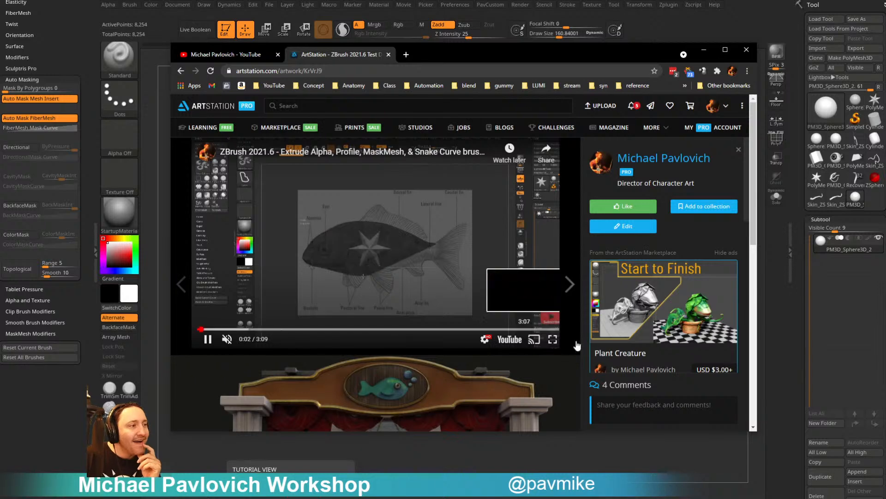
click(549, 318)
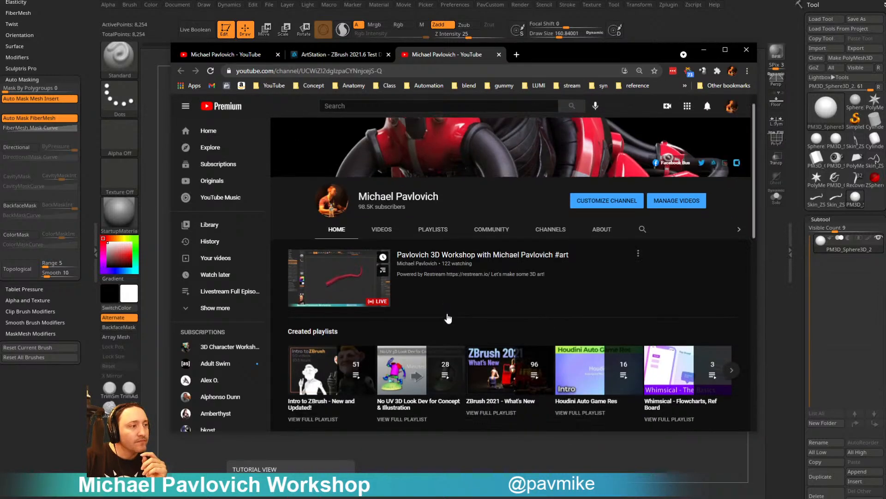
scroll(446, 316, down, 5)
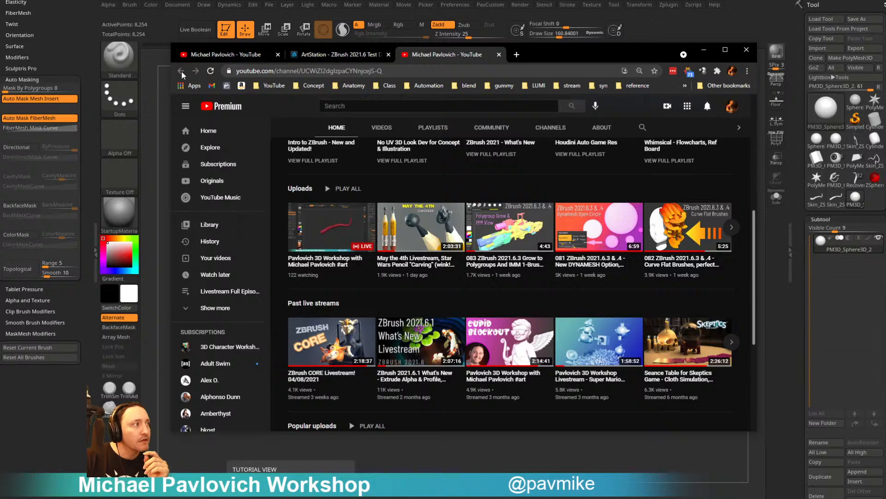
click(499, 55)
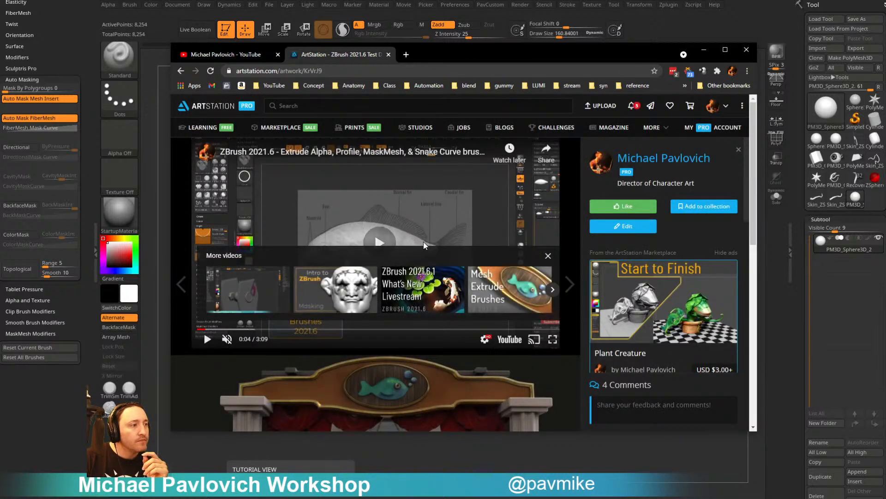
Open the embedded ZBrush 2021.6 video on YouTube in theater mode, skim to the segmented-sphere section, pause it and return to ZBrush
click(509, 338)
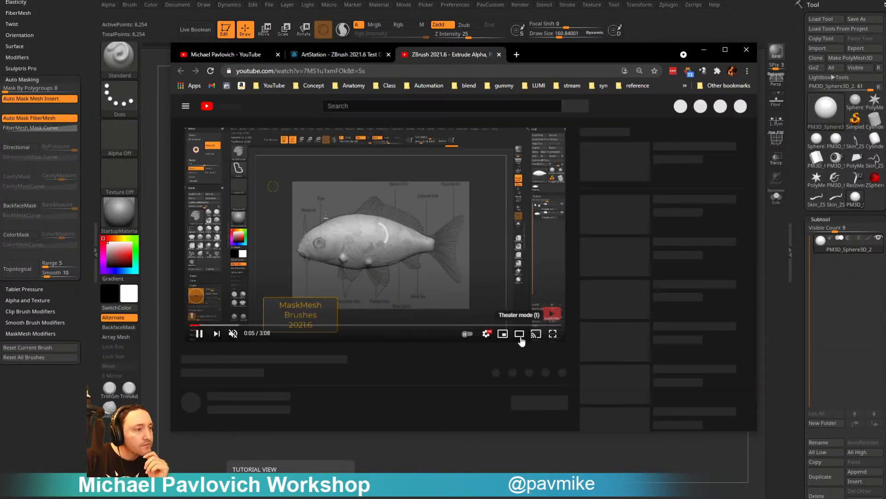
click(520, 336)
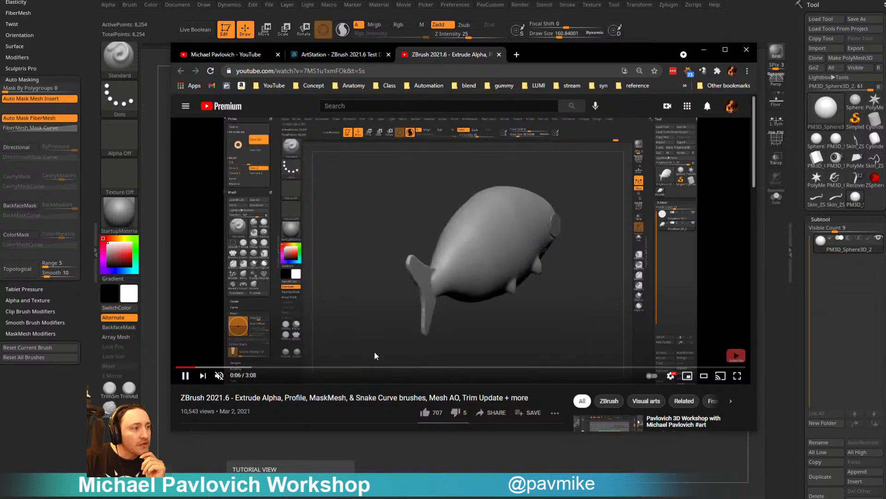
click(365, 368)
click(438, 371)
click(511, 371)
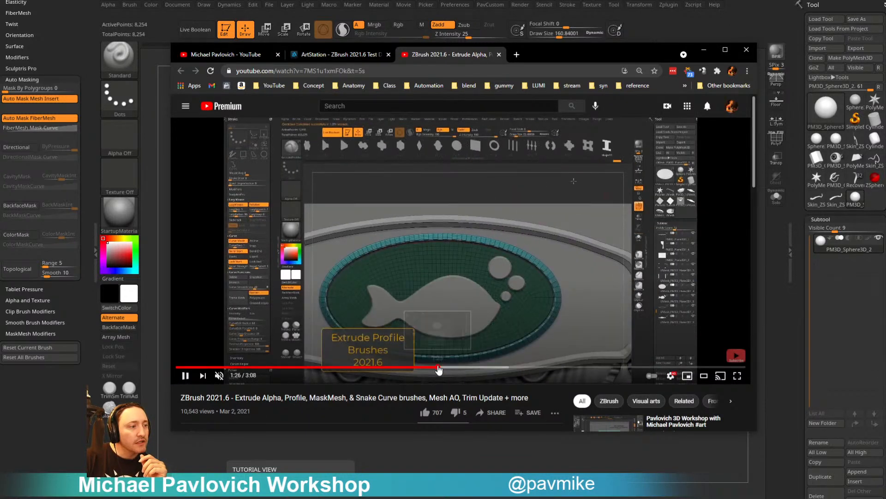
click(429, 368)
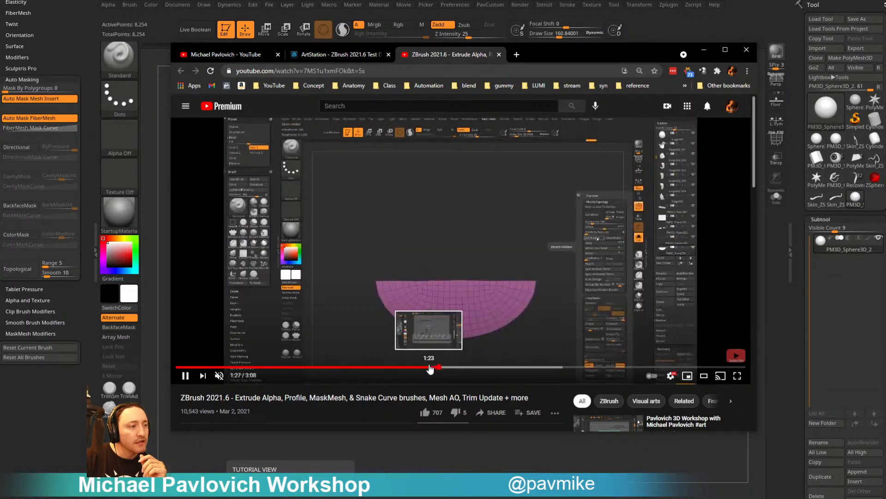
click(401, 368)
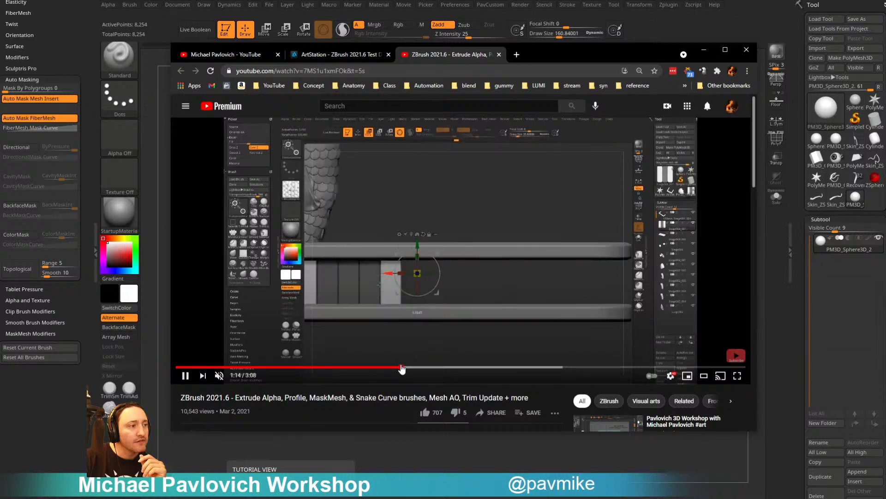
click(396, 368)
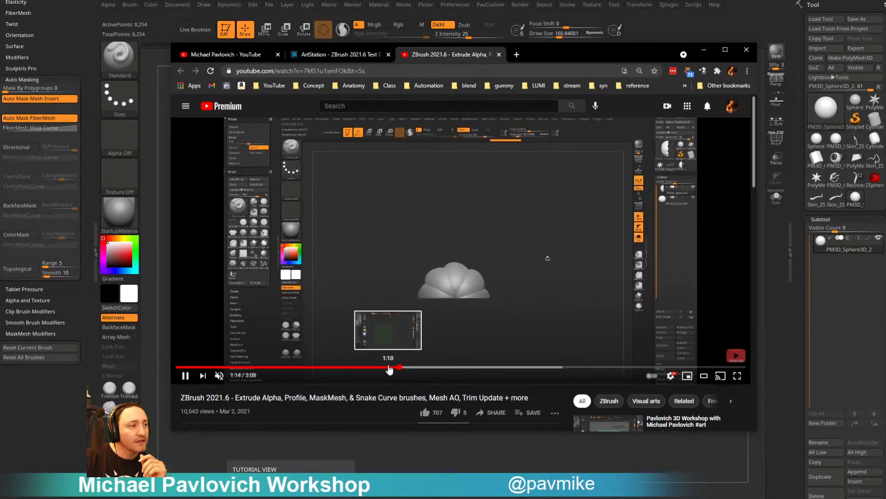
click(390, 368)
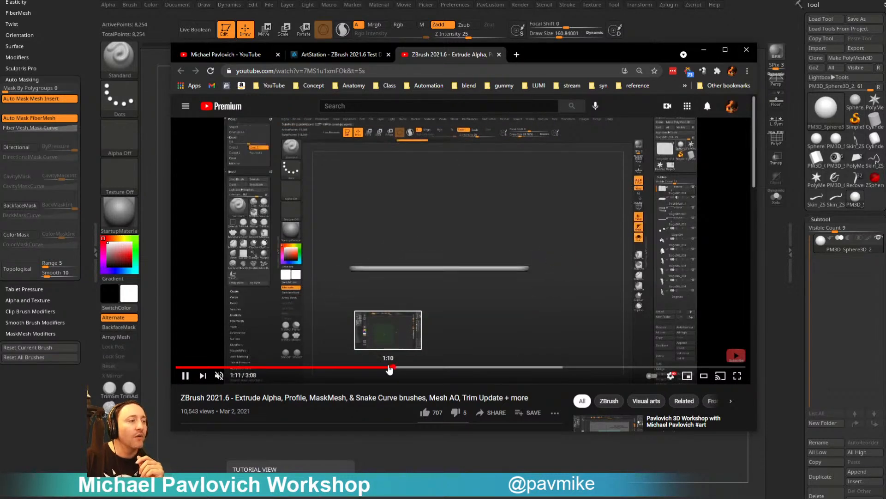
click(185, 376)
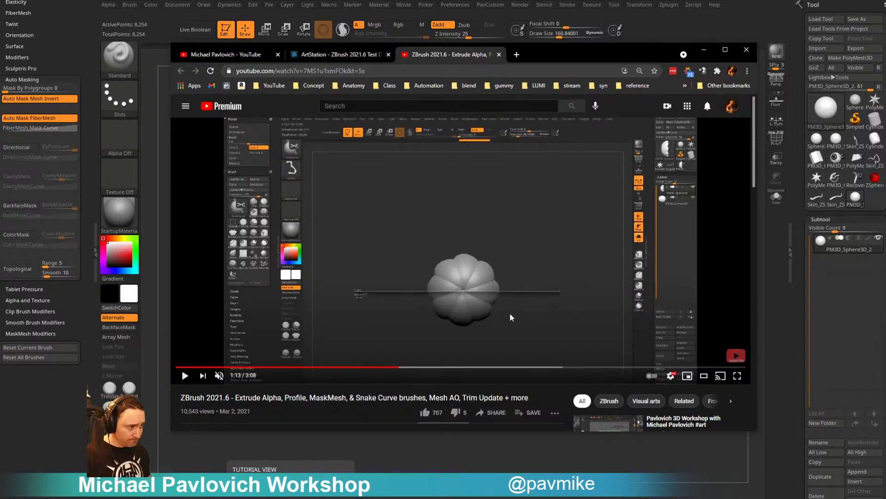
drag(535, 59, 522, 498)
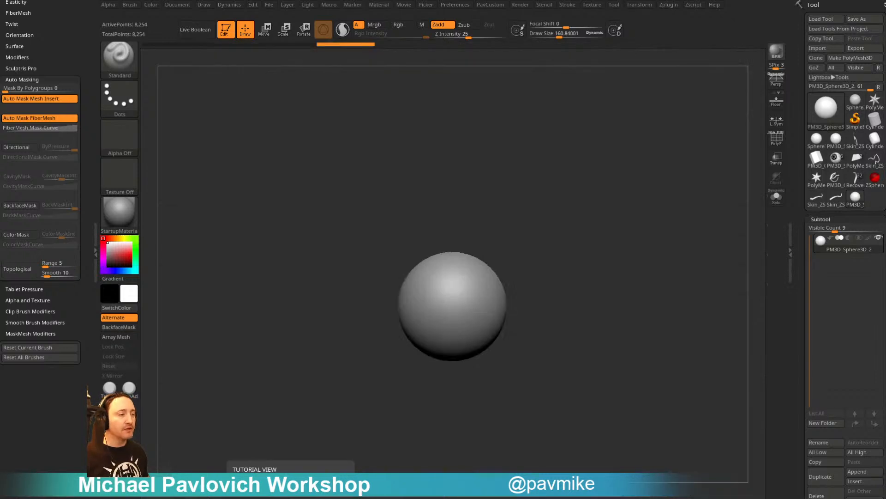
Switch to a fresh polymesh sphere and make MeshProject the active masking brush
drag(705, 178, 705, 192)
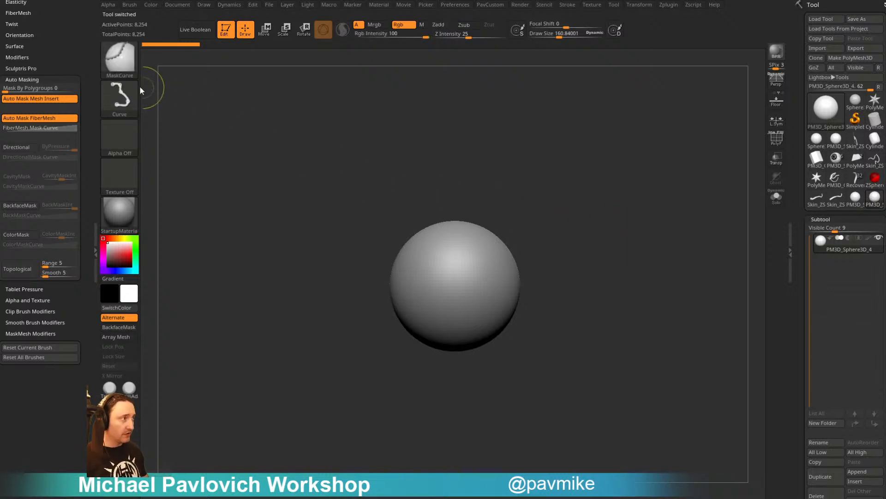
ctrl+click(120, 58)
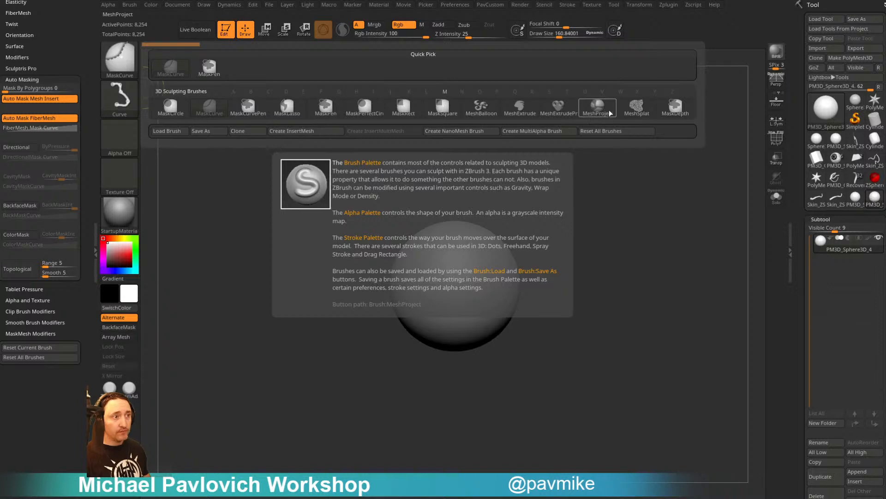
click(605, 110)
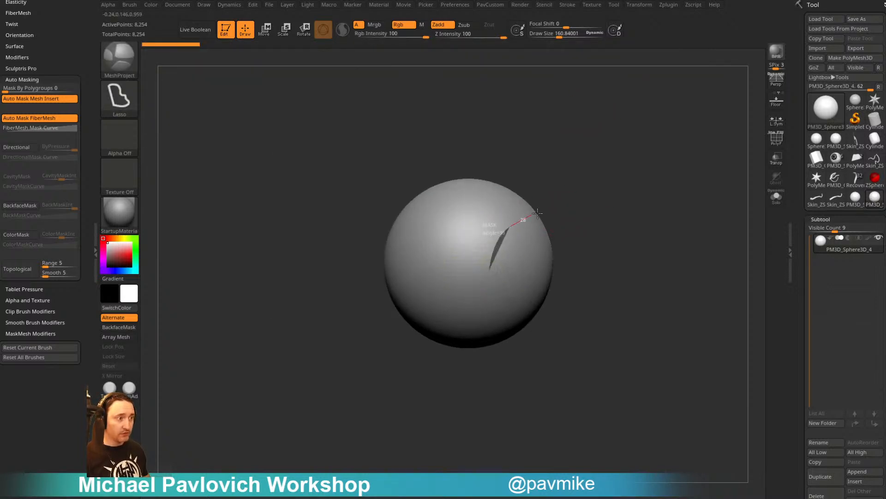
Lasso a mirrored pair of eye-shaped panels onto the sphere's front with the MeshProject brush
mouse_move(537, 213)
ctrl+mouse_down()
mouse_move(493, 307)
mouse_move(487, 300)
ctrl+mouse_up()
drag(609, 151, 526, 160)
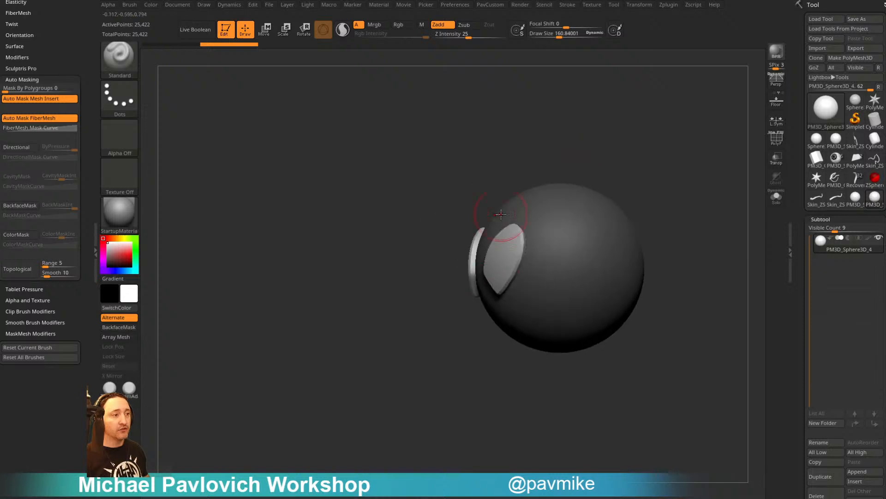
mouse_move(505, 202)
shift+mouse_down()
mouse_move(572, 168)
mouse_move(653, 149)
shift+mouse_up()
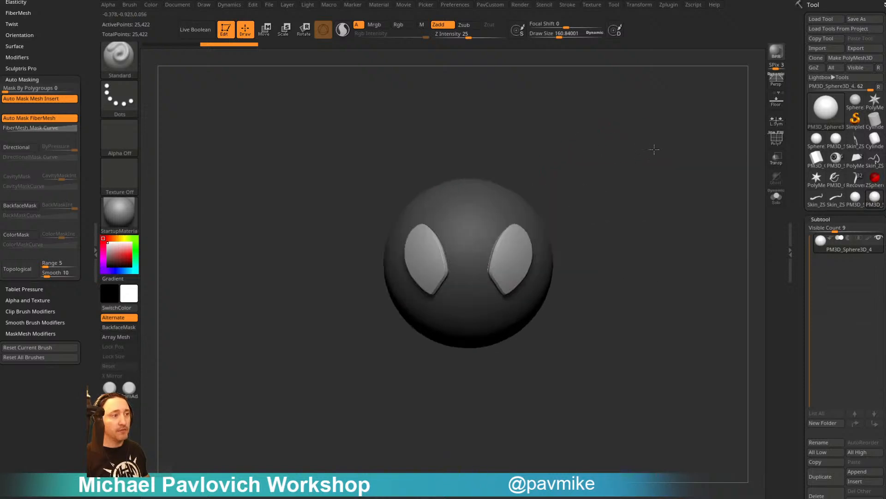
Show the Lazy Mouse stroke settings of the MeshProject brush and undo the eye-shaped panels
click(571, 8)
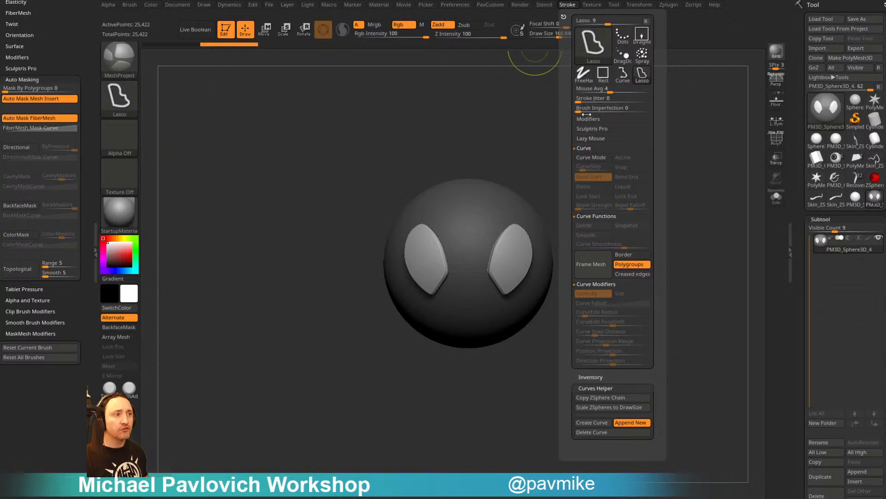
click(587, 138)
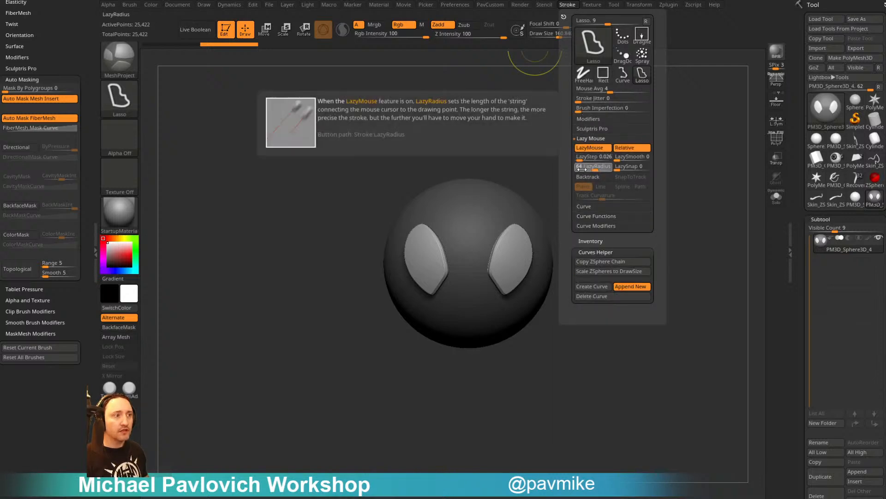
key(ctrl+z)
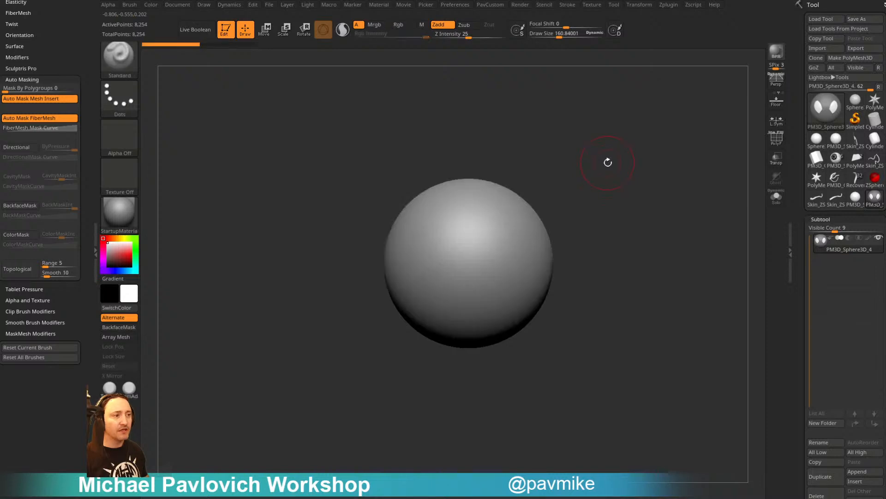
Project a larger mirrored pair of panels onto the sphere, clear the mask to view them, and undo them
drag(616, 169, 533, 202)
mouse_move(471, 270)
ctrl+mouse_down()
mouse_move(472, 299)
mouse_move(470, 287)
ctrl+mouse_up()
ctrl+click(594, 245)
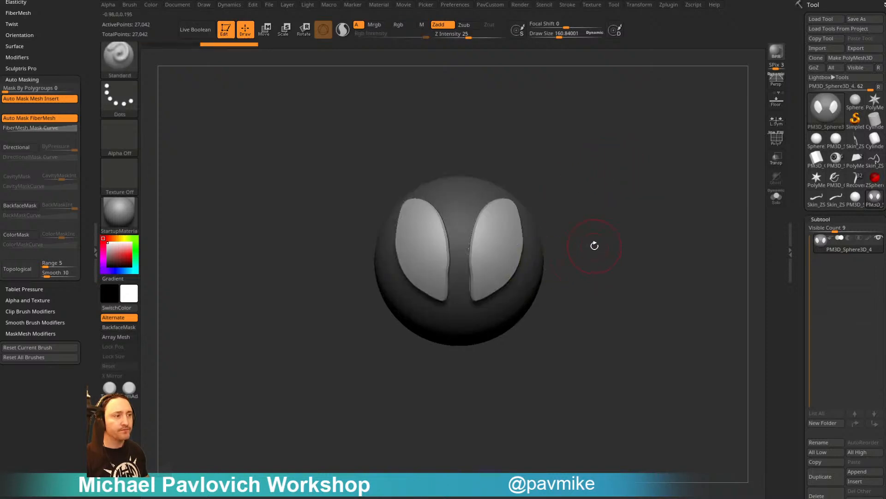
drag(594, 245, 561, 231)
key(ctrl+z)
Project a rounded centre panel onto the sphere and try out side panels overlapping it, undoing each attempt
mouse_move(438, 265)
ctrl+mouse_down()
mouse_move(426, 214)
mouse_move(474, 199)
mouse_move(470, 270)
mouse_move(493, 223)
mouse_move(478, 304)
ctrl+mouse_up()
ctrl+click(561, 224)
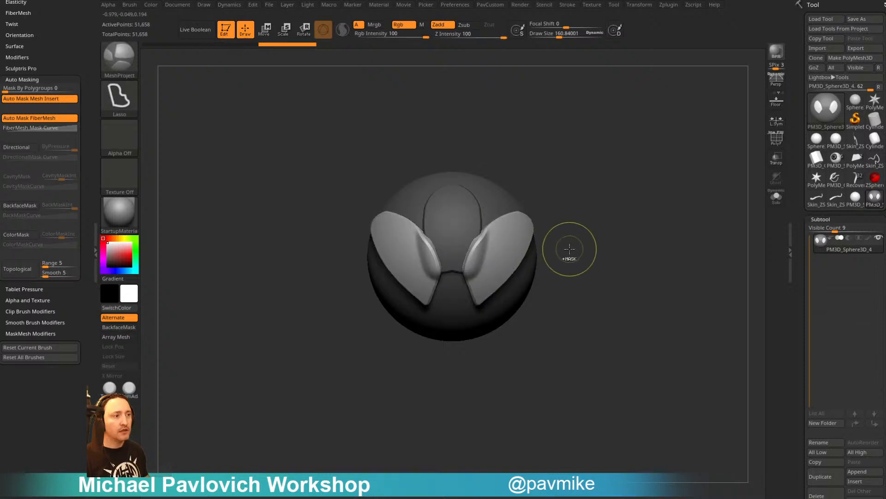
key(ctrl+z)
mouse_move(477, 247)
ctrl+mouse_down()
mouse_move(459, 257)
mouse_move(494, 206)
mouse_move(520, 263)
mouse_move(505, 270)
ctrl+mouse_up()
key(ctrl+z)
key(ctrl+z)
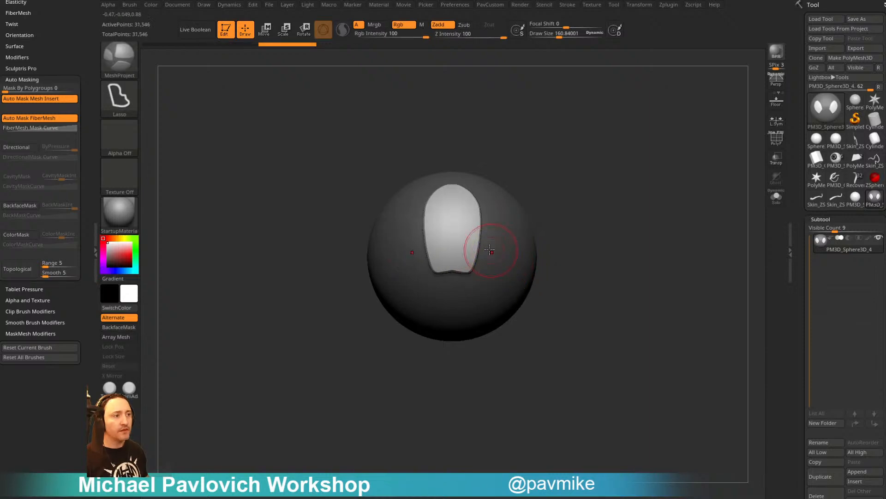
Project mirrored side panels flanking the centre panel, and undo everything back to the bare sphere
mouse_move(459, 250)
ctrl+mouse_down()
mouse_move(475, 224)
mouse_move(527, 252)
mouse_move(490, 314)
mouse_move(518, 263)
ctrl+mouse_up()
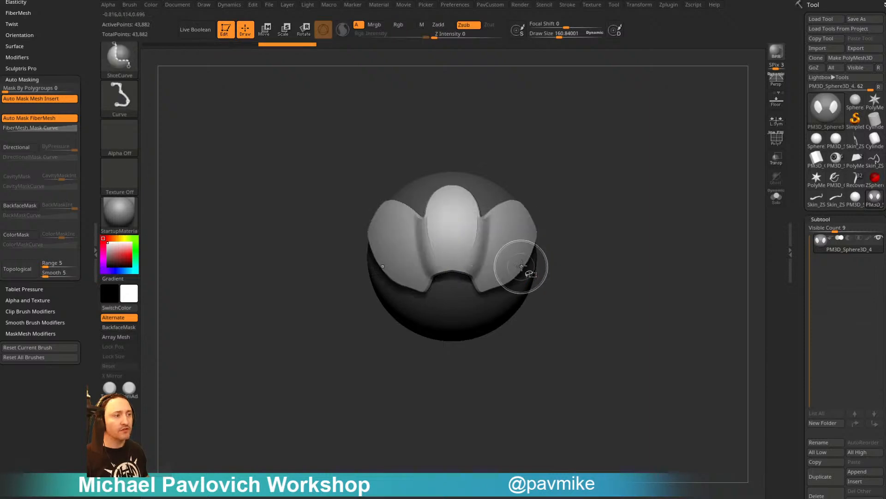
mouse_move(568, 217)
mouse_down()
mouse_move(630, 198)
mouse_move(664, 226)
mouse_move(631, 239)
mouse_up()
key(ctrl+z)
key(ctrl+z)
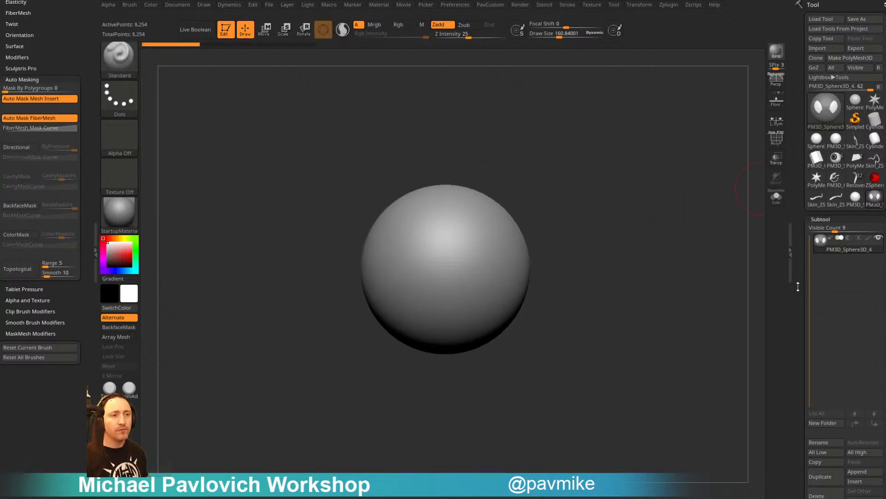
Turn on Live Boolean and try projecting a rounded centre panel onto the sphere, undoing the attempts
drag(798, 285, 803, 248)
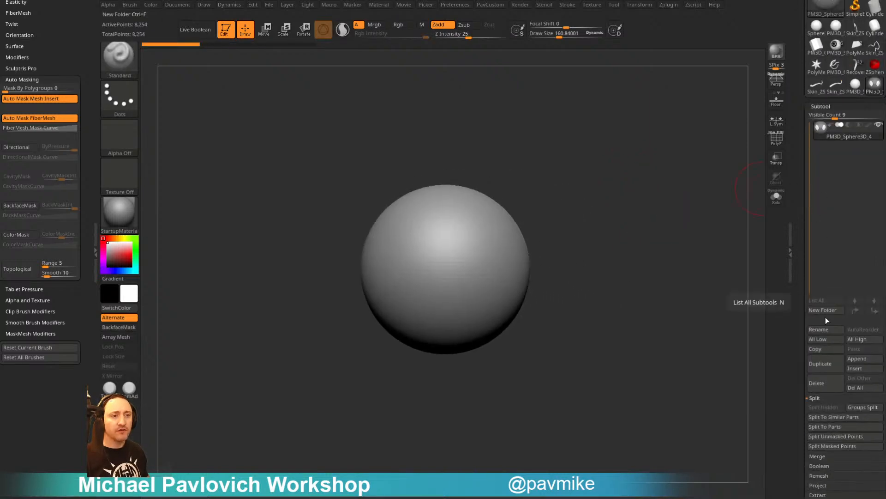
click(201, 36)
mouse_move(594, 218)
mouse_down()
mouse_move(411, 251)
mouse_move(440, 211)
mouse_move(455, 296)
mouse_move(411, 210)
mouse_move(457, 267)
mouse_move(447, 307)
mouse_move(454, 258)
mouse_move(503, 254)
mouse_move(473, 319)
mouse_up()
key(ctrl+z)
key(ctrl+d)
key(ctrl+z)
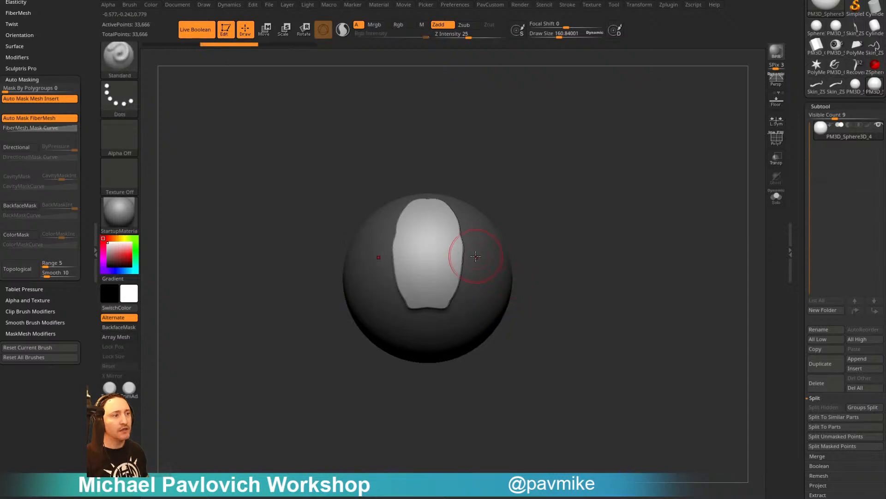
key(ctrl+z)
key(ctrl+z)
Project a rounded centre panel onto the sphere as a separate subtool, and undo the extra side panels
mouse_move(407, 296)
ctrl+mouse_down()
mouse_move(400, 271)
mouse_move(424, 204)
mouse_move(471, 235)
mouse_move(408, 297)
mouse_move(453, 250)
mouse_move(501, 237)
mouse_move(475, 318)
mouse_move(511, 303)
mouse_move(443, 341)
ctrl+mouse_up()
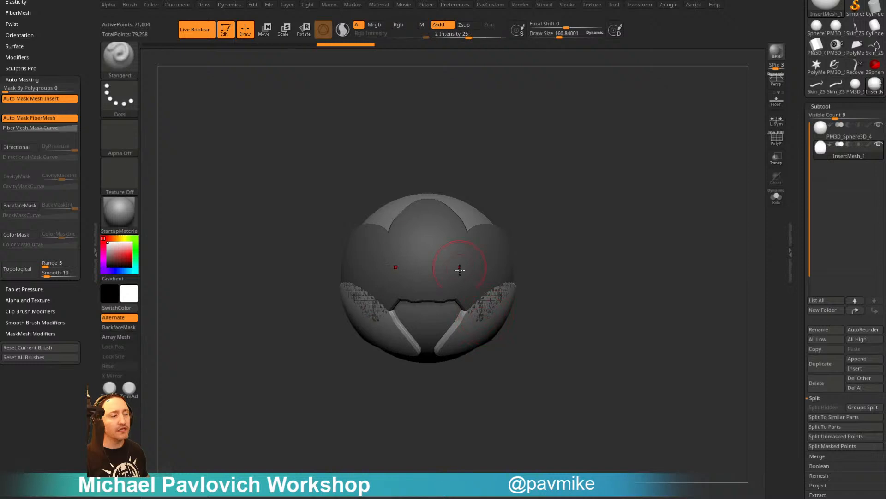
key(ctrl+z)
key(ctrl+z)
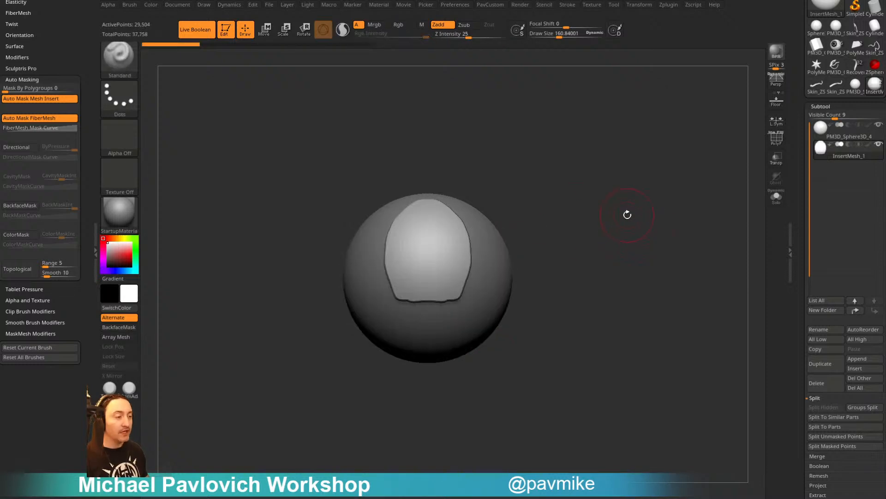
Switch to the browser to look at the paused ZBrush 2021.6 video, and return to ZBrush
key(alt+Tab)
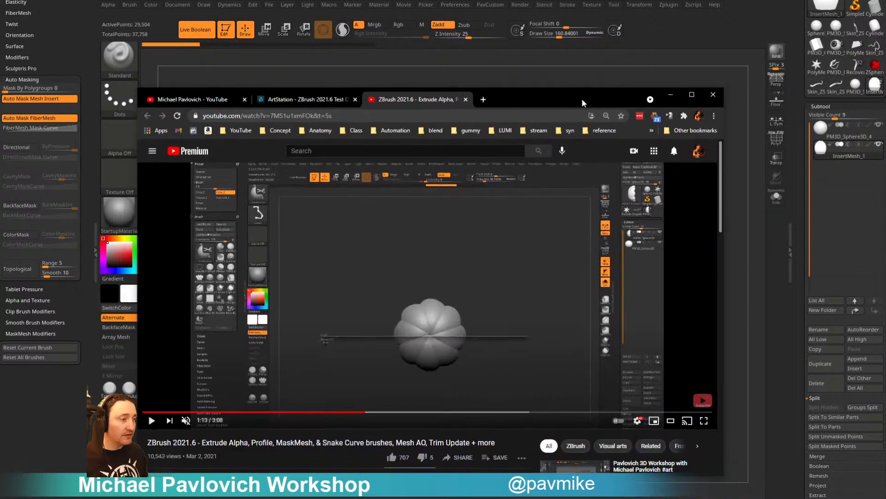
key(alt+Tab)
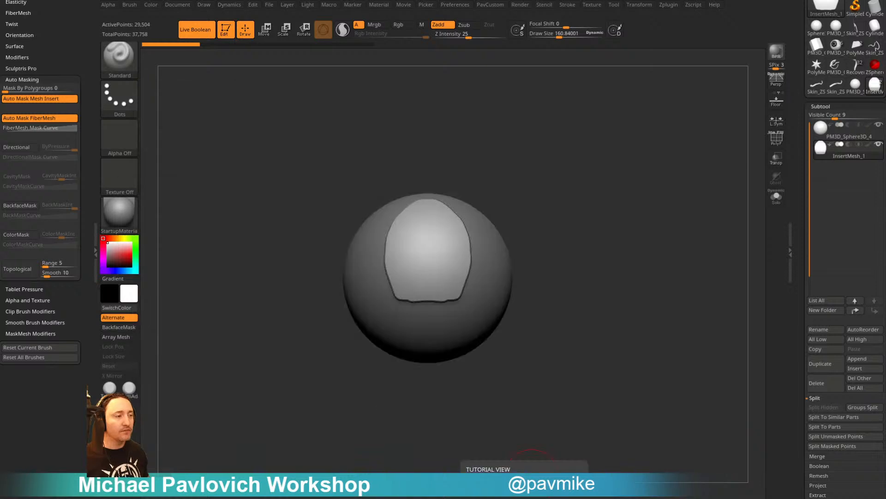
mouse_move(595, 185)
mouse_down()
mouse_move(593, 218)
mouse_move(610, 184)
mouse_up()
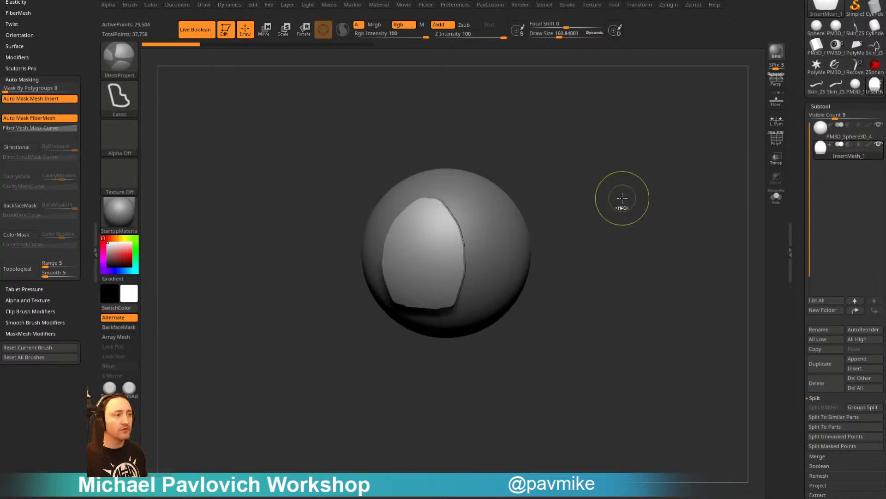
drag(803, 219, 796, 325)
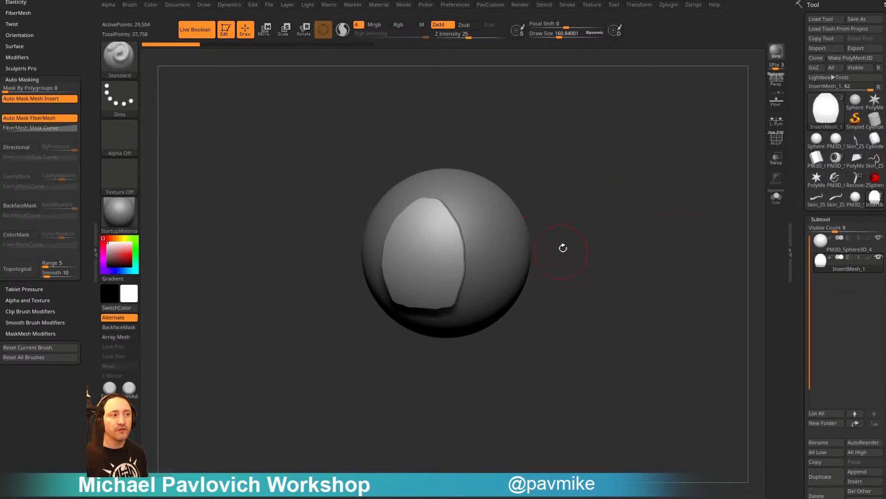
Project additional mirrored panels over the sphere's sides as separate subtools and turn off Live Boolean
mouse_move(562, 248)
mouse_down()
mouse_move(695, 241)
mouse_move(648, 182)
mouse_move(579, 257)
mouse_move(560, 252)
mouse_up()
mouse_move(554, 291)
ctrl+mouse_down()
mouse_move(539, 247)
mouse_move(534, 291)
ctrl+mouse_up()
mouse_move(700, 246)
mouse_down()
mouse_move(726, 194)
mouse_move(714, 254)
mouse_move(695, 261)
mouse_move(653, 252)
mouse_move(613, 204)
mouse_up()
click(201, 31)
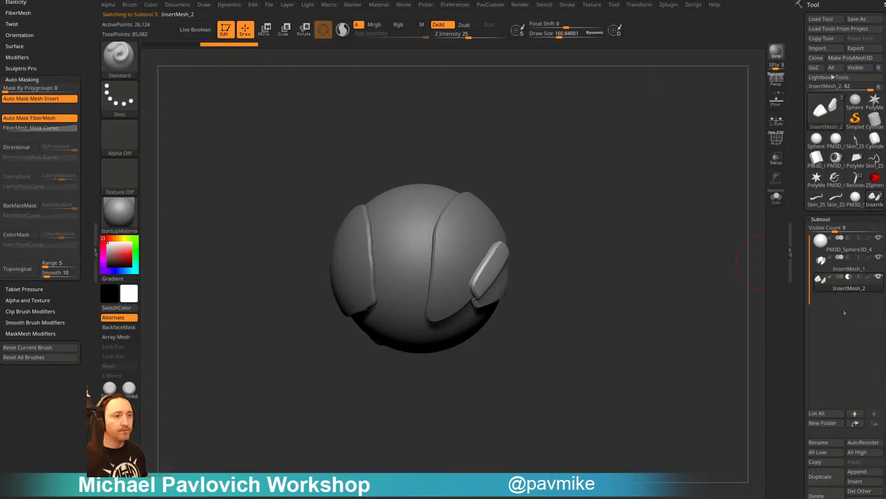
Delete all subtools of the panelled sphere and accept the non-undoable operation
drag(845, 313, 801, 277)
click(858, 452)
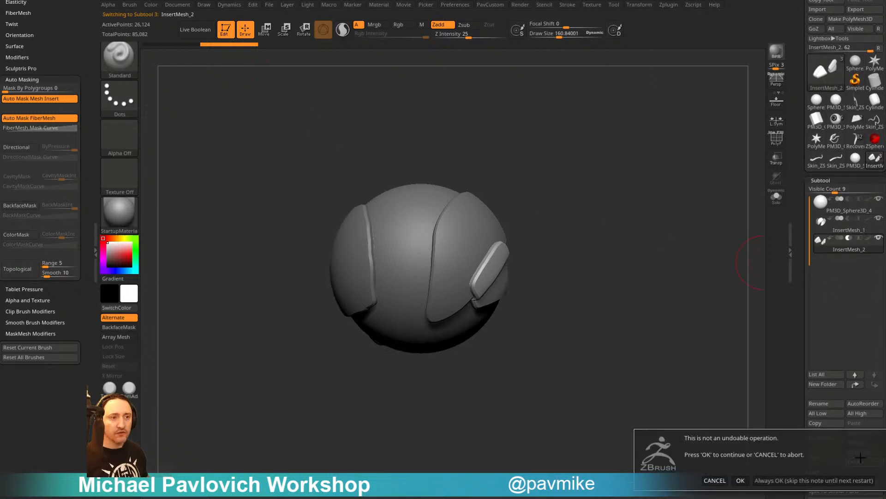
click(761, 479)
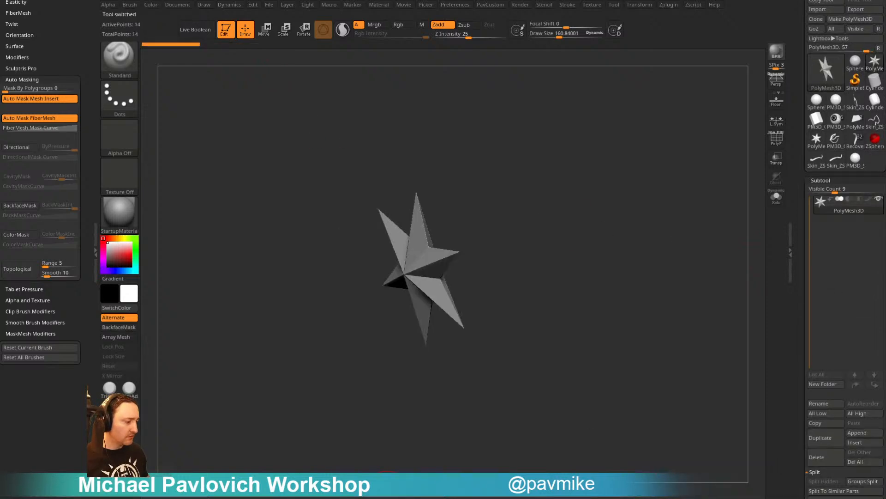
Switch to the browser and go back from the artwork post to the ArtStation portfolio page, focusing its web address
drag(416, 498, 529, 30)
click(171, 51)
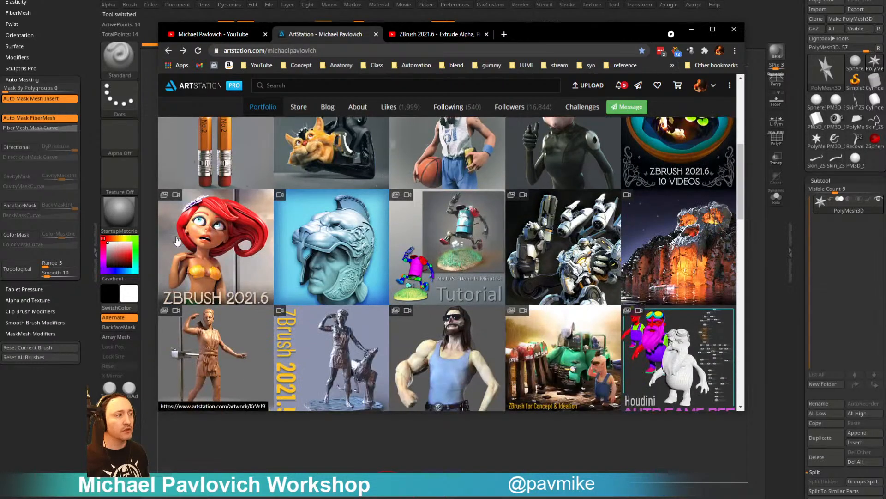
click(366, 48)
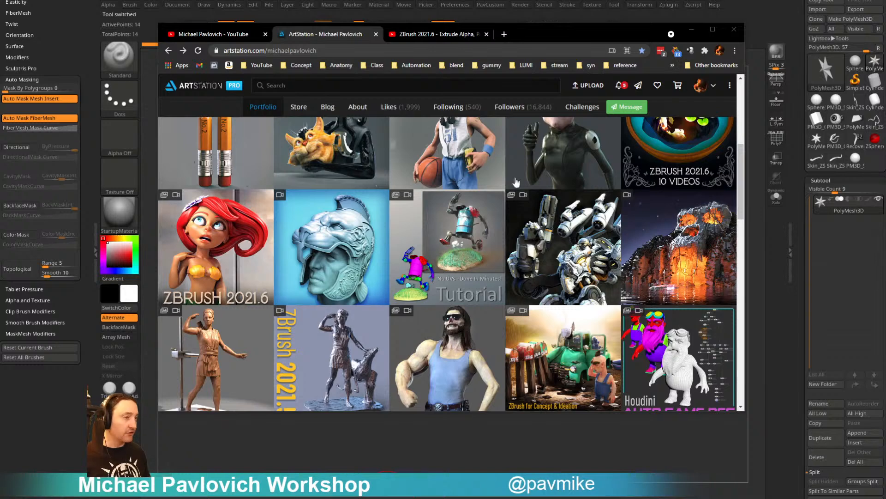
Switch back to ZBrush, load the Sphere3D primitive and convert it to a PolyMesh3D
click(691, 30)
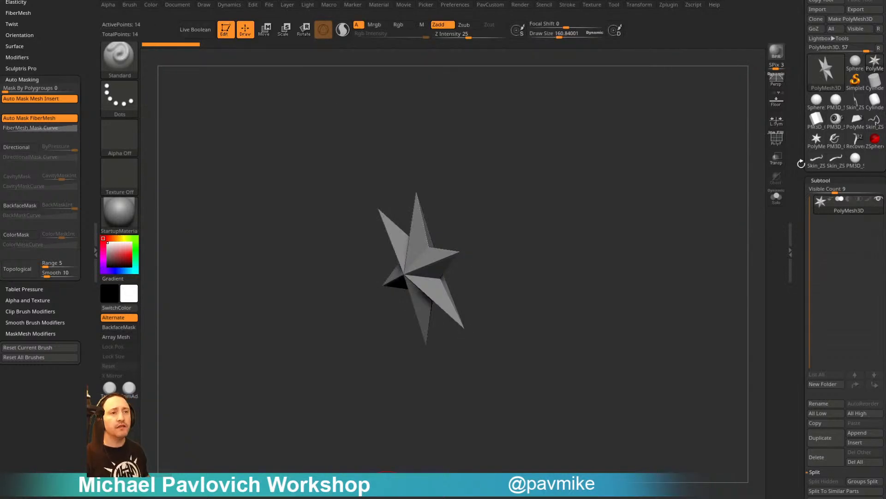
click(815, 104)
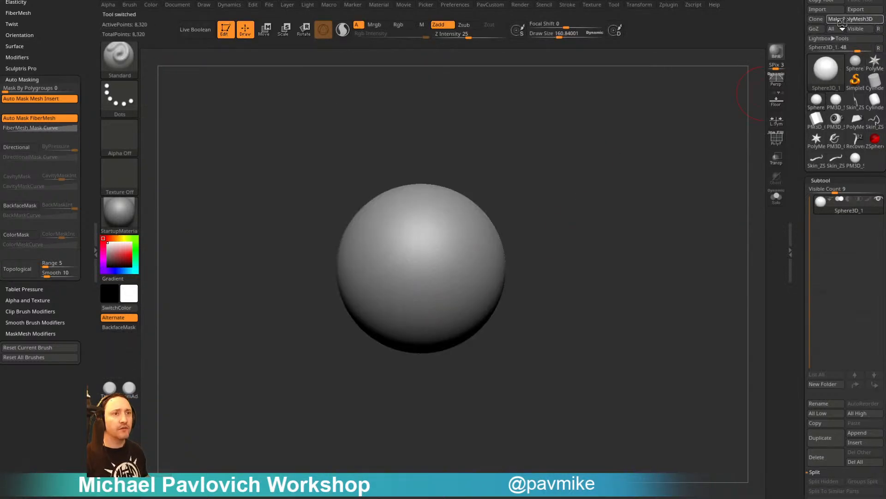
click(842, 21)
Stretch the sphere vertically into a tall ellipsoid about twice as high as it is wide
alt+drag(659, 228, 649, 228)
key(w)
drag(430, 265, 429, 207)
alt+drag(525, 224, 525, 197)
alt+drag(478, 271, 465, 261)
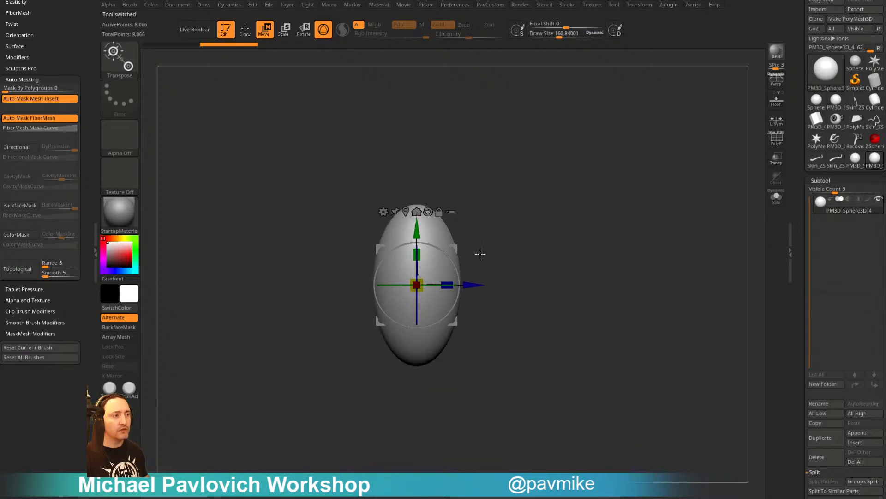
Enable ArrayMesh on the ellipsoid with Lock Pos and Lock Size on
drag(797, 309, 801, 166)
click(825, 163)
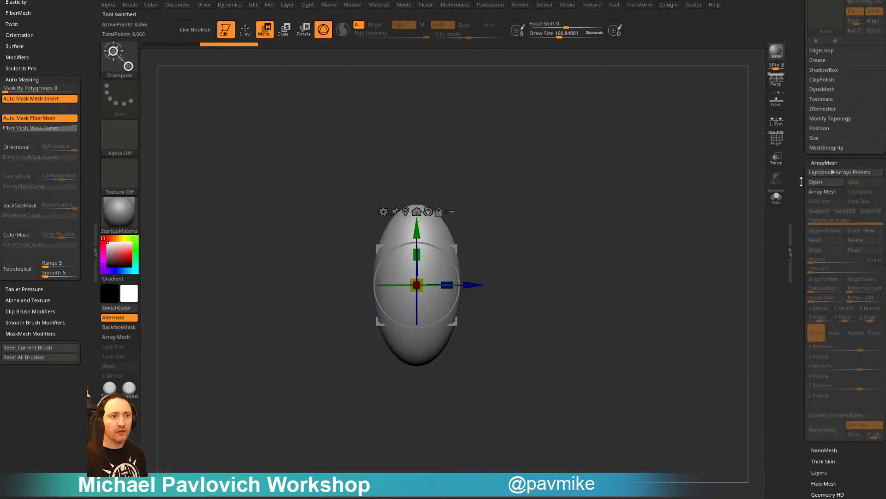
click(827, 173)
click(837, 183)
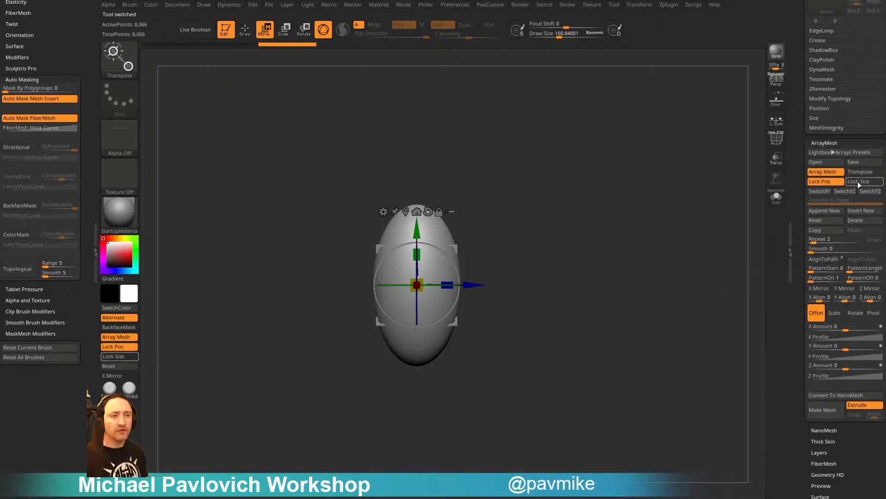
click(859, 182)
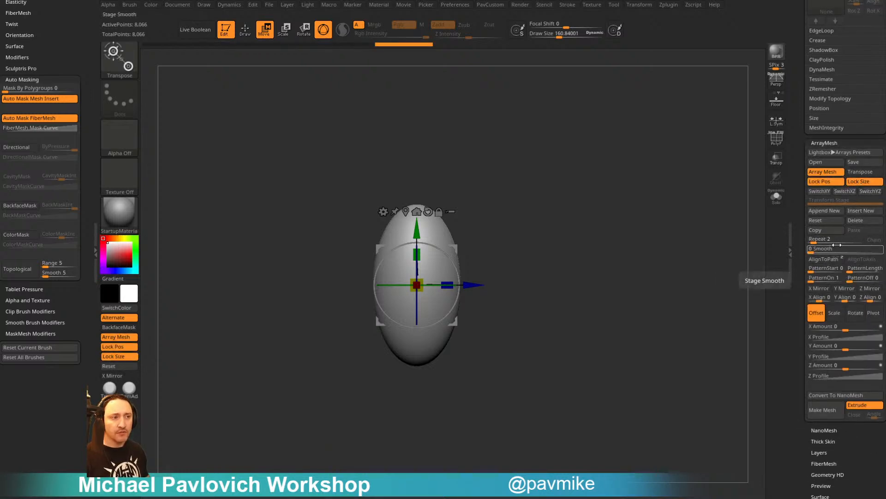
Set the array to Rotate, show the floor grid, and rotate the copies by a Z Amount of 65
click(856, 314)
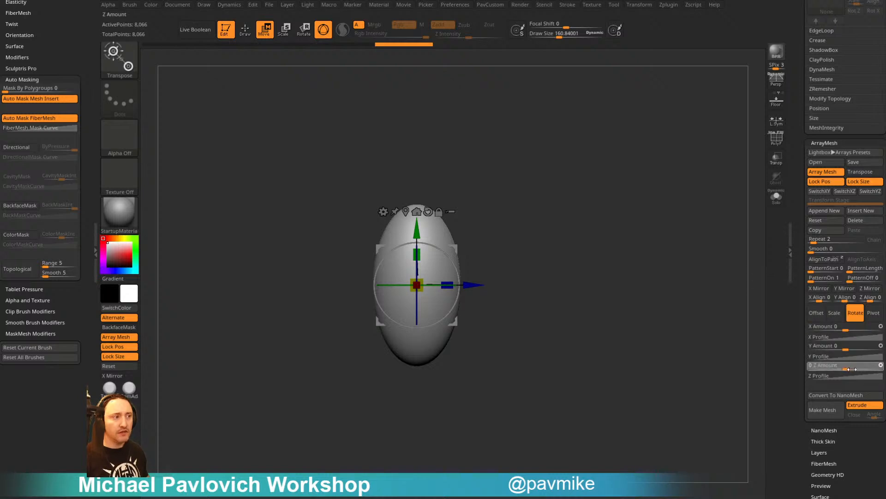
drag(847, 369, 864, 370)
key(ctrl+z)
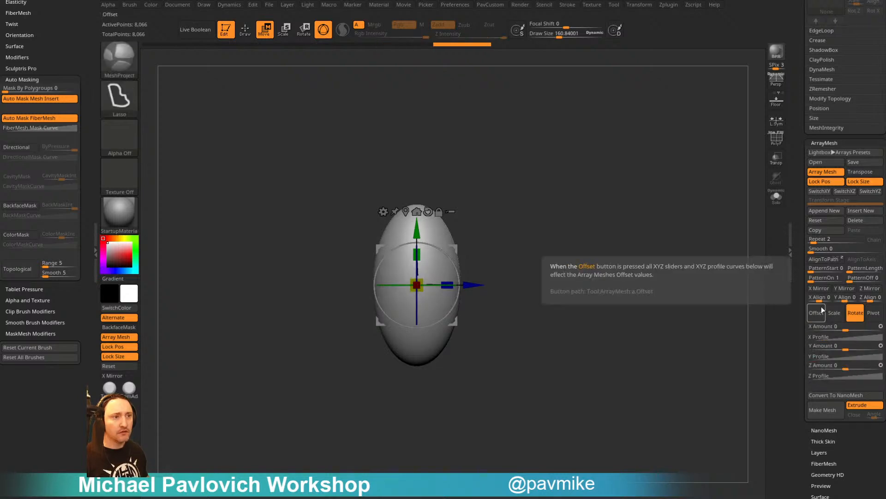
click(778, 102)
mouse_move(637, 246)
mouse_down()
mouse_move(666, 206)
mouse_move(665, 226)
mouse_move(620, 269)
mouse_move(628, 244)
mouse_up()
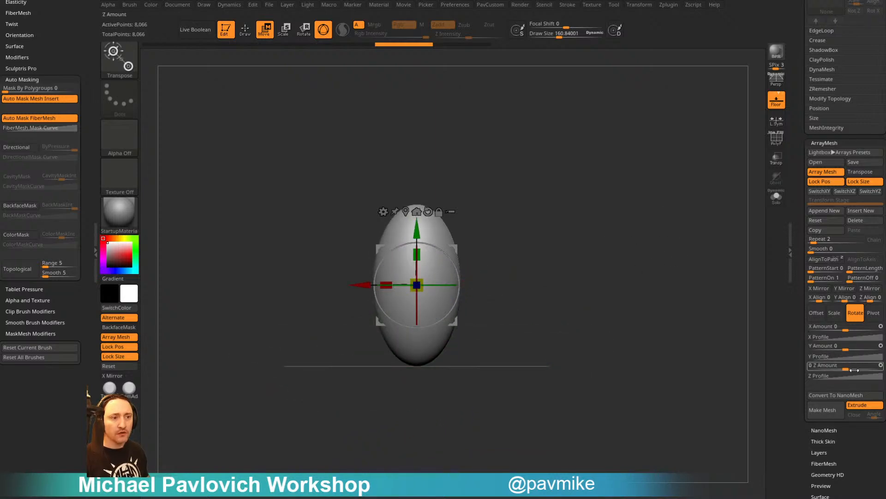
drag(860, 370, 861, 368)
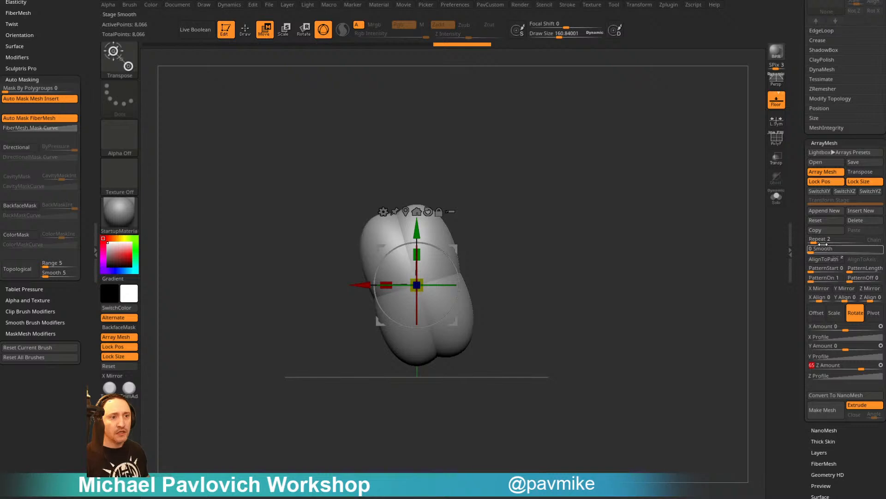
Set the array's Repeat to 6 and its Z rotation amount to 360
drag(824, 240, 831, 249)
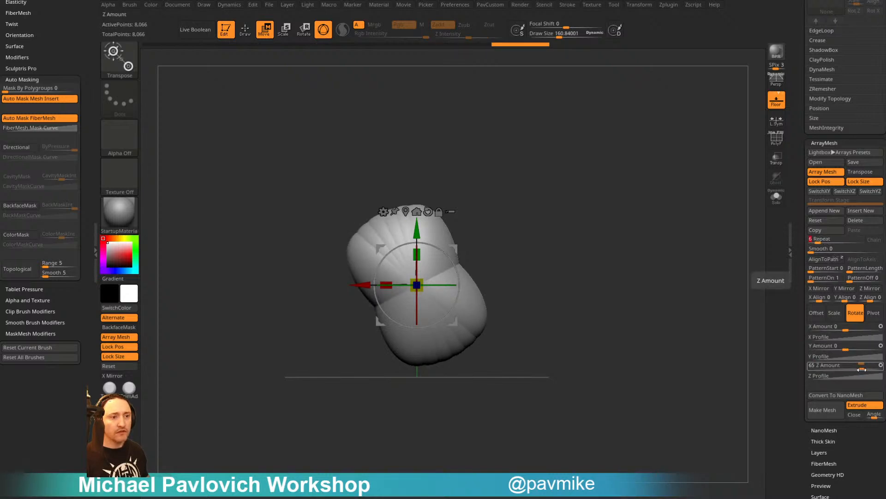
text(60)
key(Return)
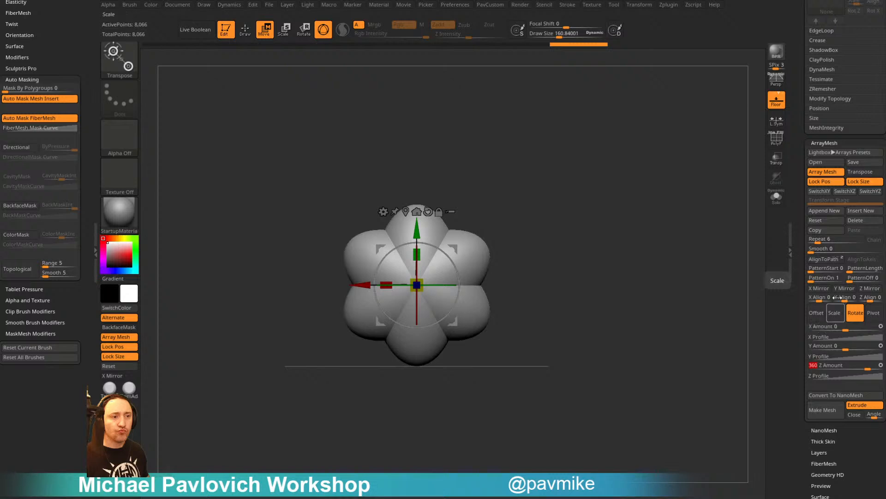
Raise the array's Repeat count to 10
click(818, 239)
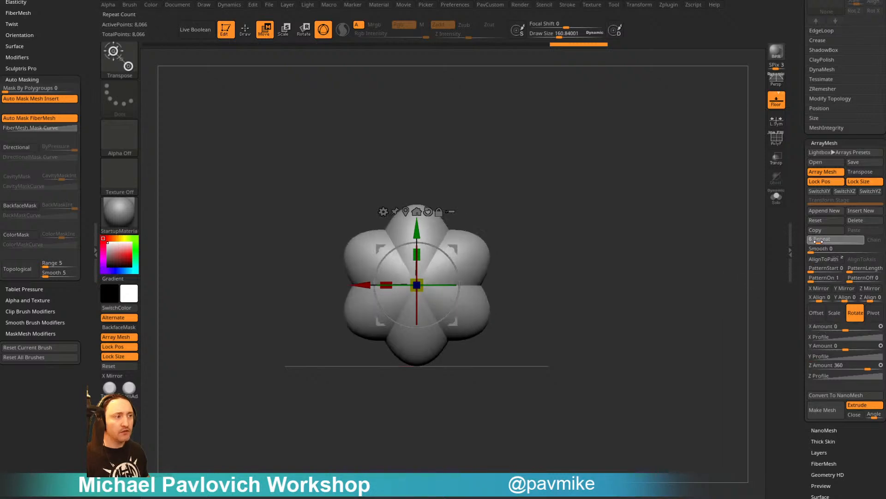
drag(819, 242, 820, 242)
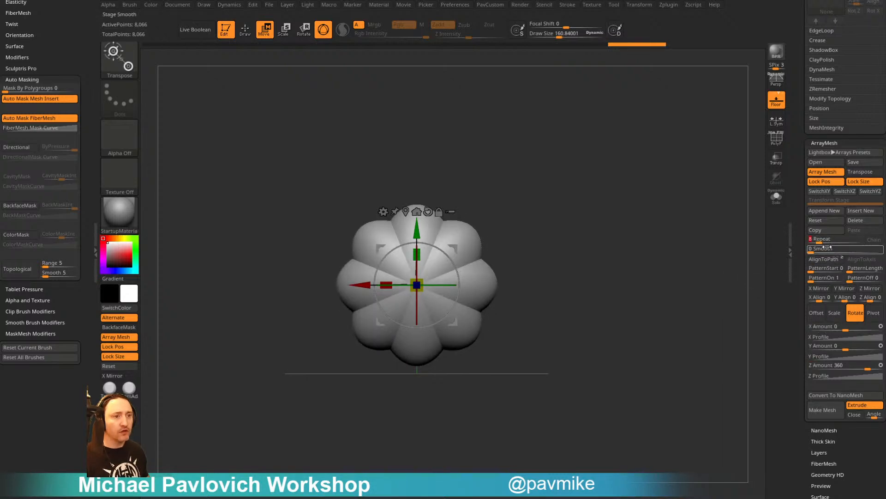
text(10)
key(Return)
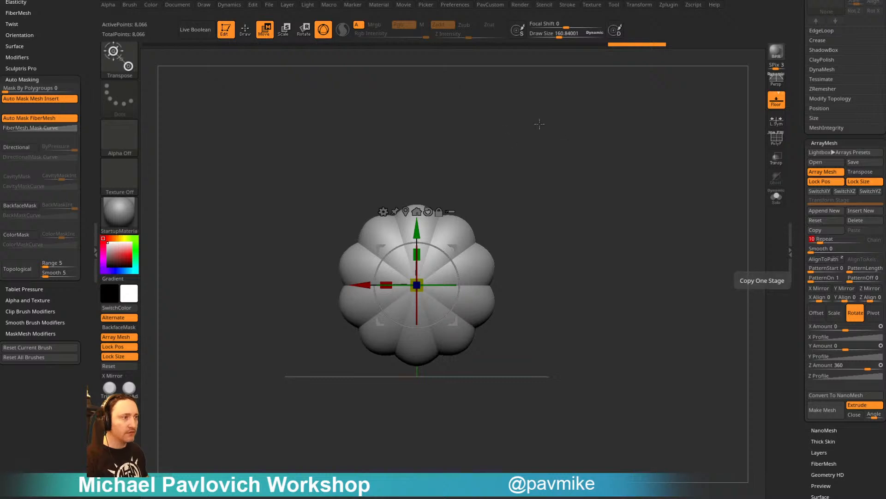
Convert the ten-copy array into real geometry with Make Mesh and check its wireframe with the polyframe display
key(q)
mouse_move(679, 239)
mouse_down()
mouse_move(775, 253)
mouse_move(641, 243)
mouse_up()
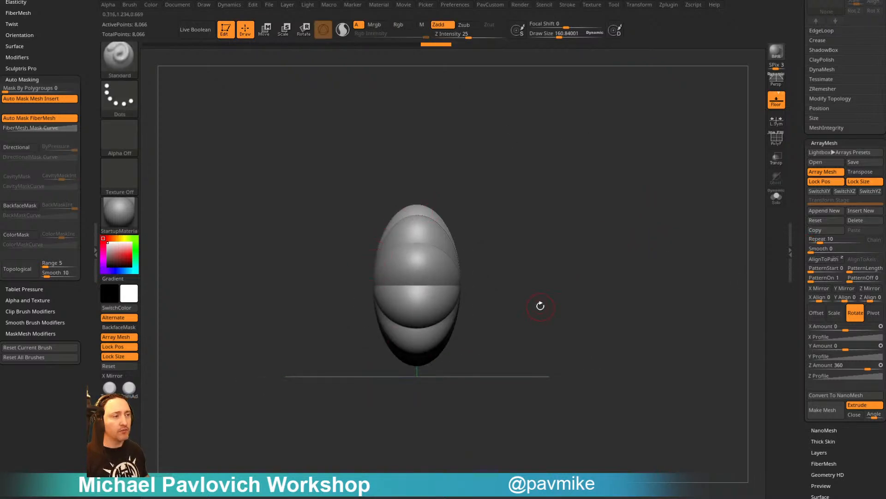
drag(541, 306, 563, 276)
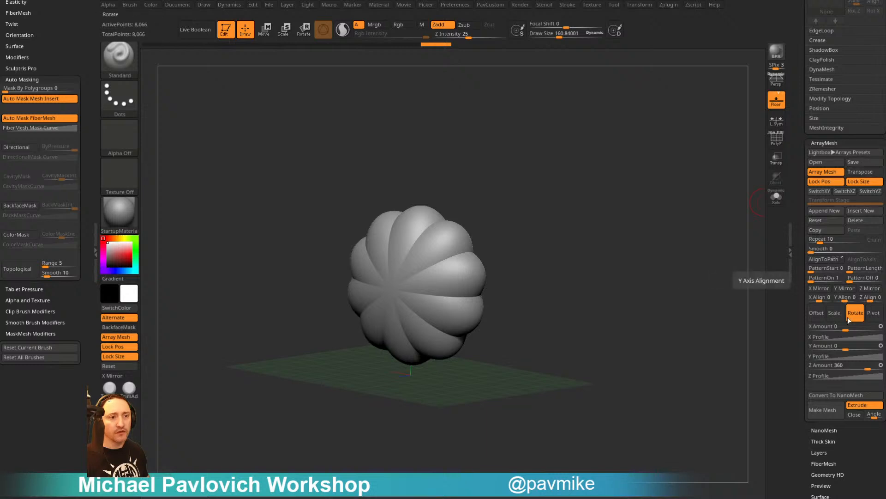
click(826, 411)
shift+drag(643, 294, 618, 261)
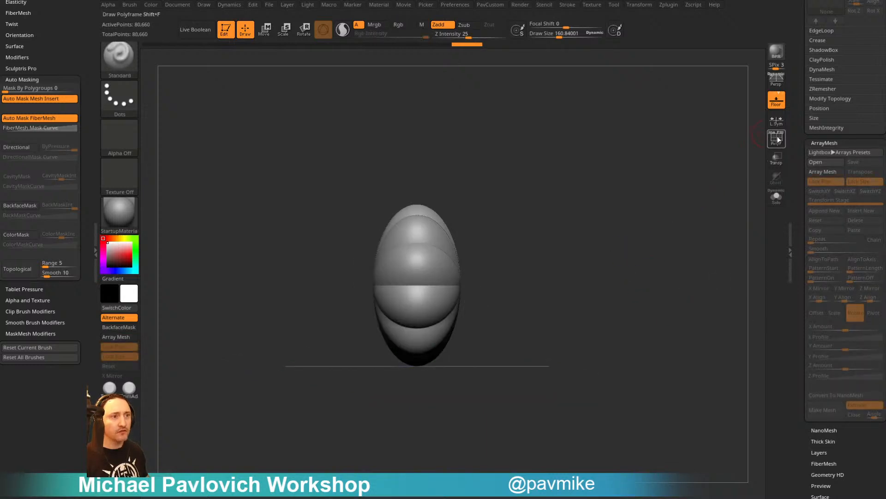
click(778, 139)
drag(706, 166, 756, 161)
click(778, 140)
drag(637, 195, 687, 223)
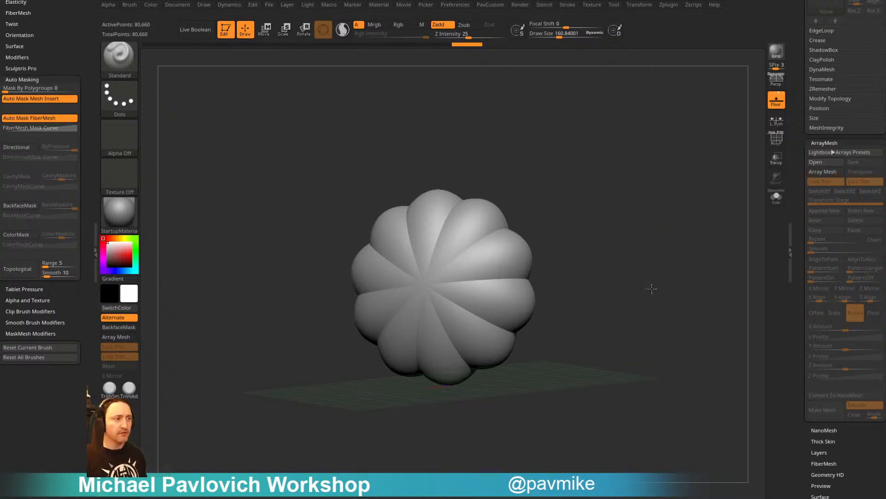
Cut away the lower half of the flower-shaped mesh with a horizontal TrimCurve through its centre
shift+drag(652, 289, 537, 320)
ctrl+shift+click(121, 61)
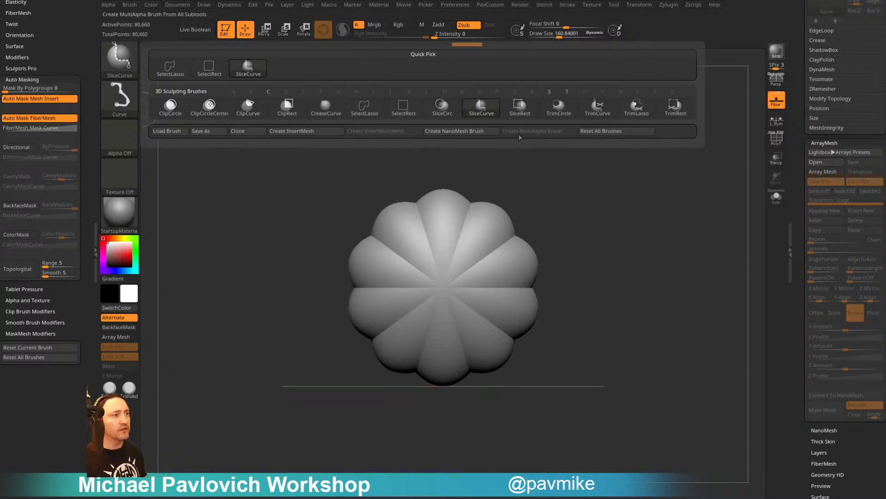
click(597, 107)
mouse_move(678, 295)
ctrl+shift+mouse_down()
mouse_move(217, 293)
mouse_move(226, 291)
ctrl+shift+mouse_up()
Widen the trimmed mesh slightly along its Z axis in the side view
shift+drag(652, 221, 578, 188)
key(w)
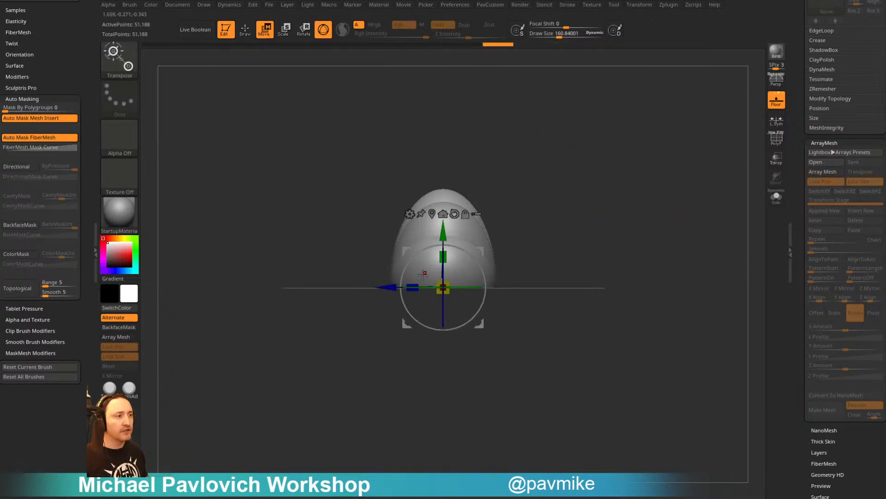
drag(412, 286, 404, 283)
key(q)
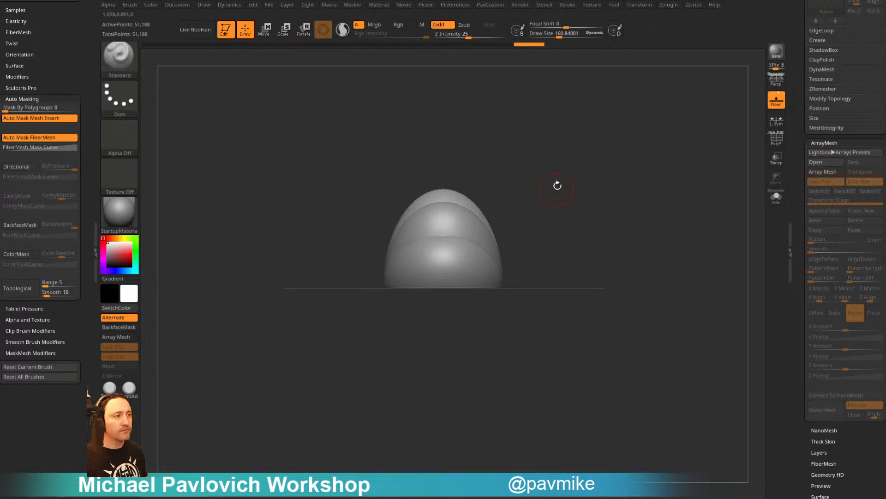
Trim the mesh in half vertically from the side view, inspect the wireframe, and hide the floor grid
mouse_move(485, 166)
alt+mouse_down()
mouse_move(481, 188)
mouse_move(447, 224)
mouse_move(433, 387)
alt+mouse_up()
drag(631, 217, 437, 266)
click(776, 140)
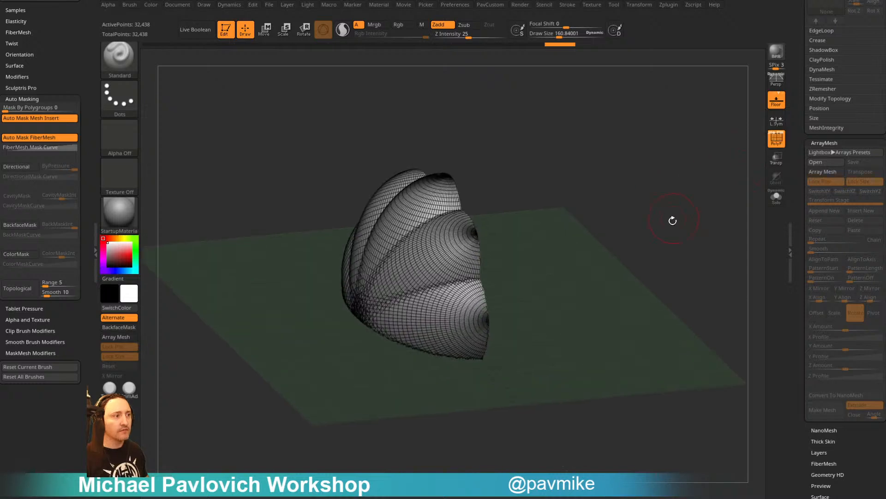
drag(673, 218, 679, 198)
click(776, 138)
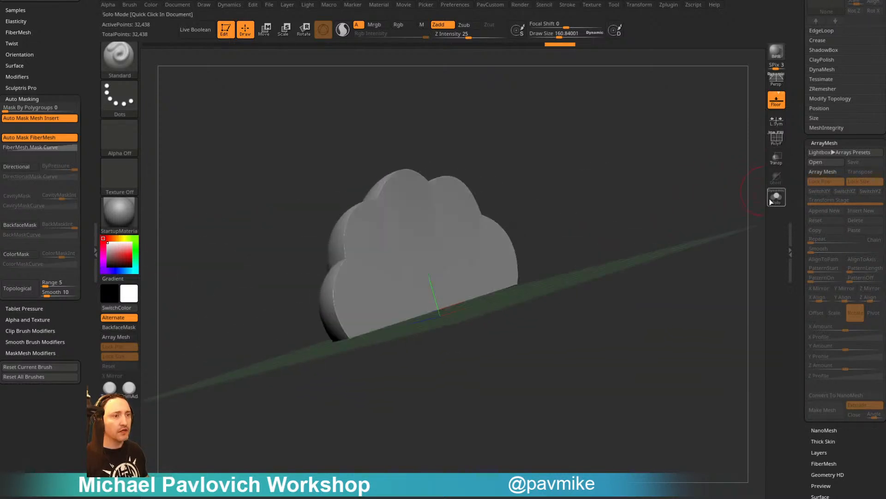
click(776, 99)
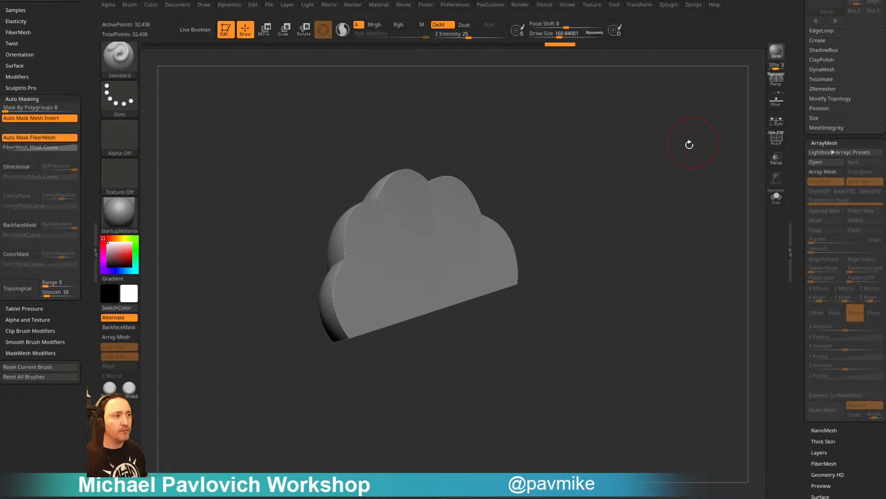
Turn on the polyframe and DynaMesh the half shell at resolution 128 to merge the lobes
click(777, 140)
drag(669, 196, 688, 244)
key(3)
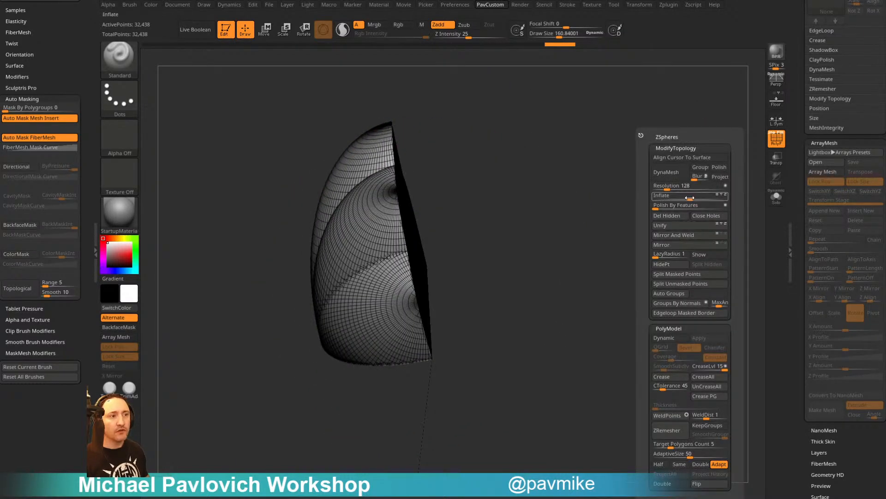
click(674, 174)
mouse_move(671, 199)
mouse_down()
mouse_move(637, 205)
mouse_move(694, 181)
mouse_move(695, 126)
mouse_move(534, 248)
mouse_up()
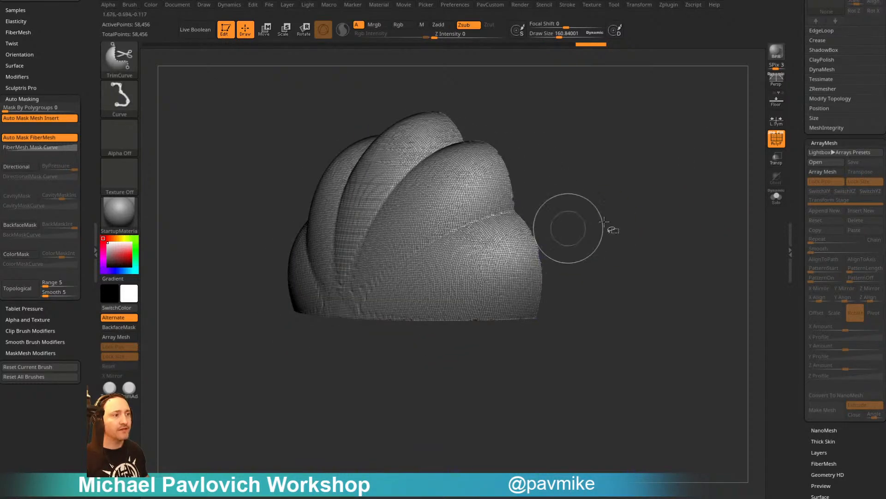
Isolate the lobed outer surface, set the selection brush to SelectLasso, and delete the hidden flat faces
ctrl+shift+click(493, 248)
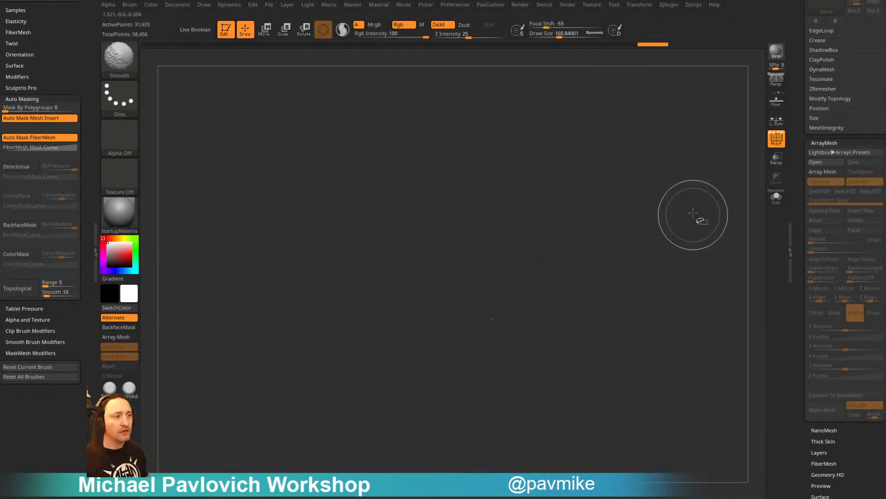
ctrl+shift+drag(707, 193, 718, 231)
ctrl+shift+click(121, 61)
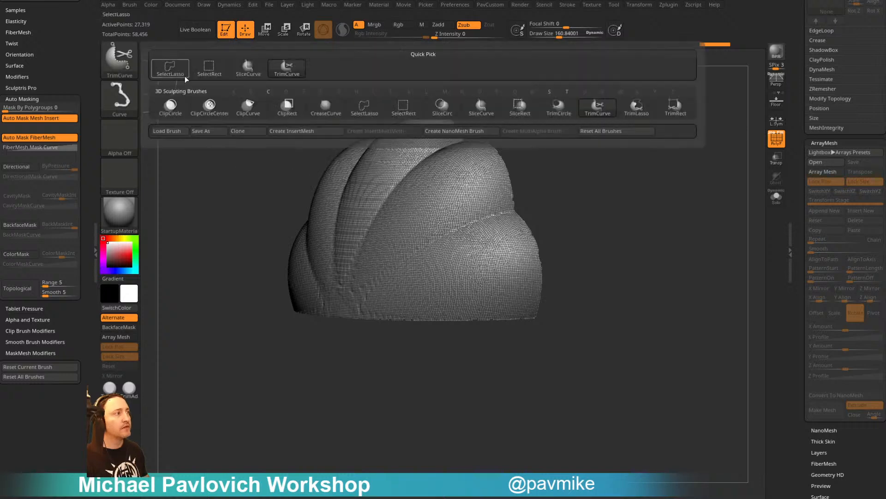
ctrl+shift+click(183, 76)
key(2)
click(649, 216)
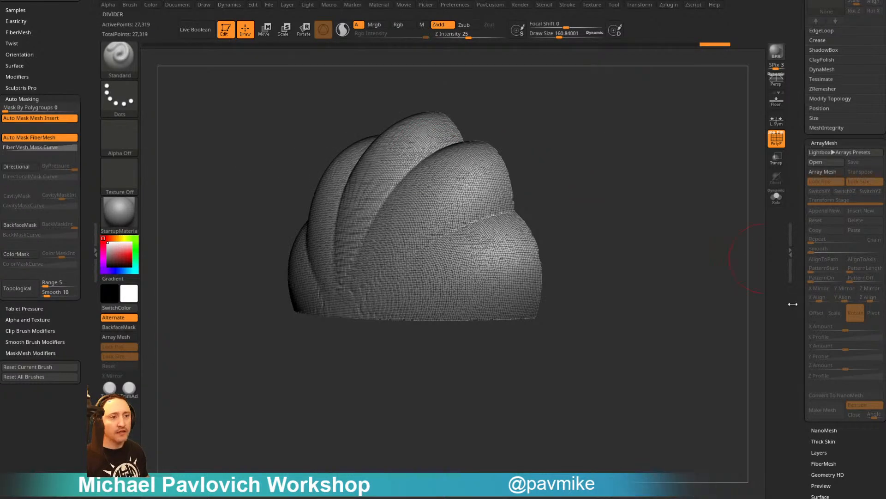
Mask the shell by features using only Border, and invert the mask
drag(795, 303, 798, 222)
click(822, 191)
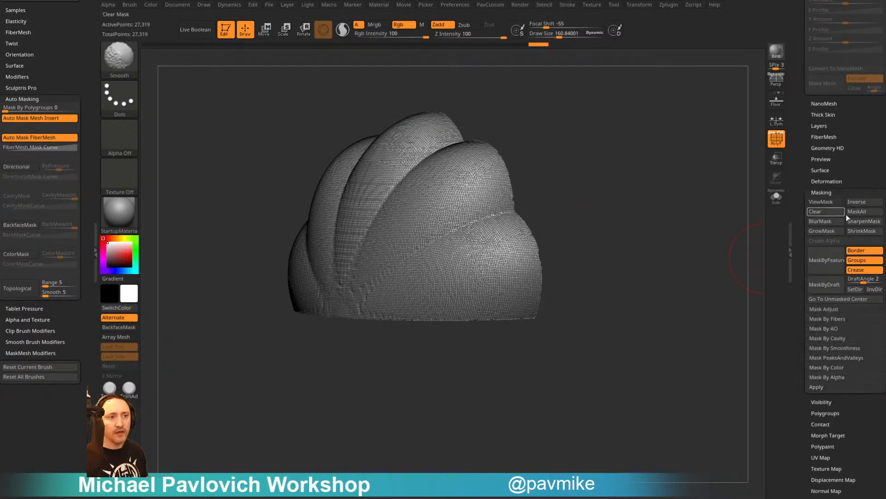
click(825, 258)
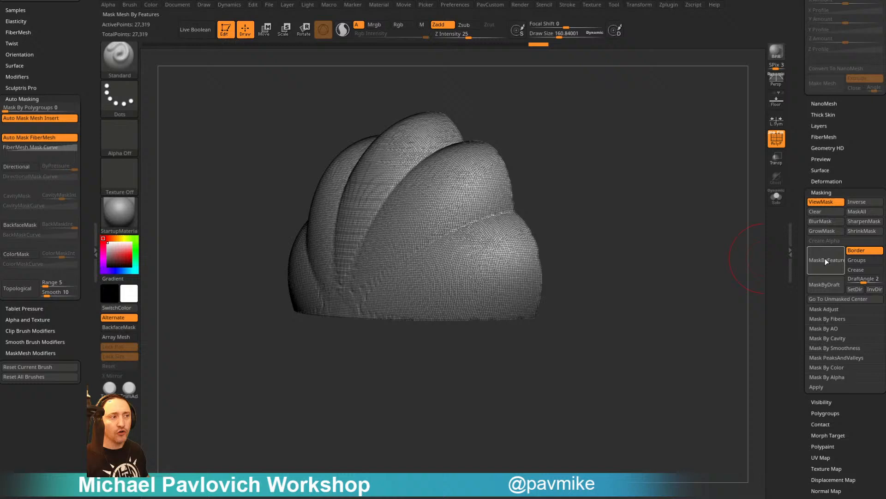
ctrl+click(688, 260)
Polish the shell's open border by features, clear the mask, and inspect the surface with the polyframe off
key(2)
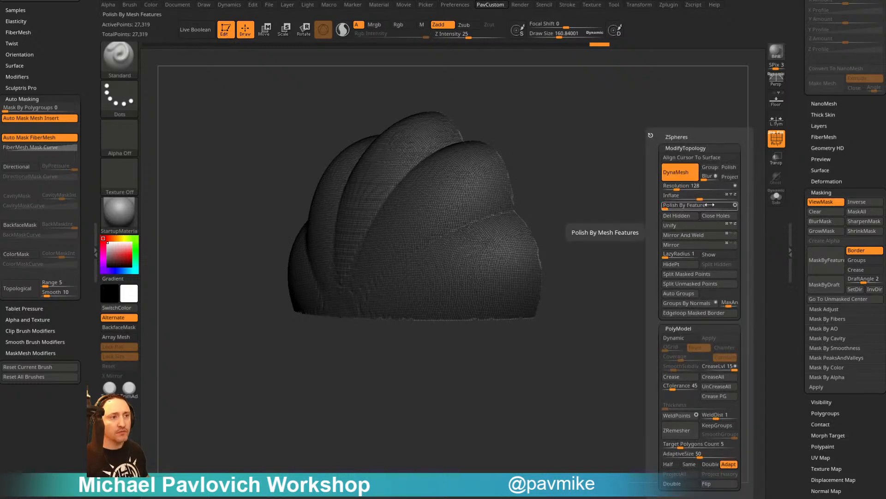
ctrl+drag(608, 171, 633, 193)
drag(668, 218, 696, 212)
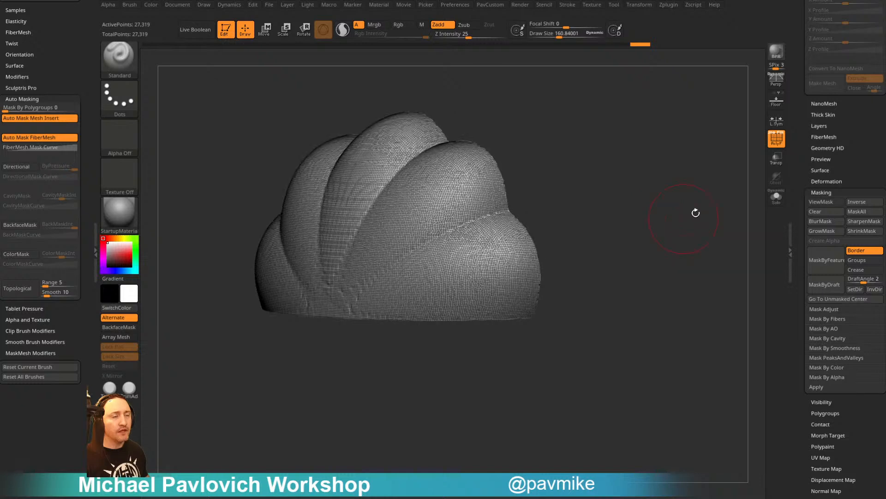
click(775, 142)
mouse_move(756, 154)
mouse_down()
mouse_move(701, 185)
mouse_move(572, 85)
mouse_up()
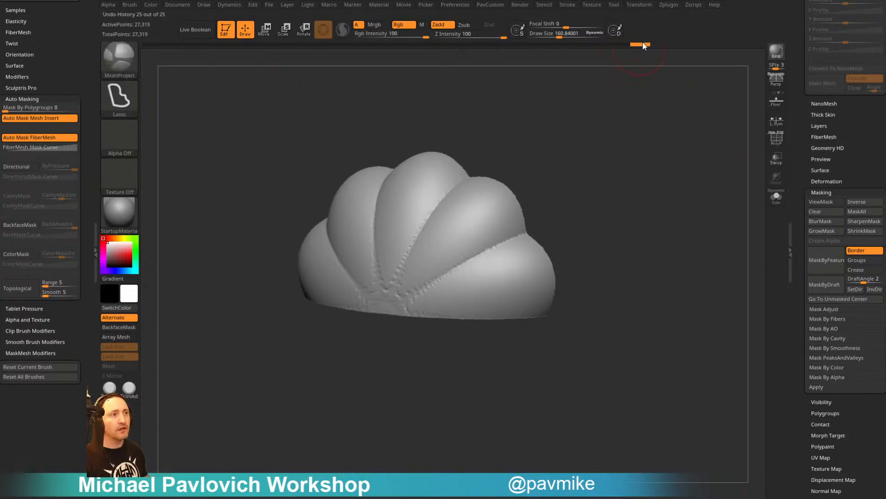
ZRemesh the lobed shell with the Half option and AdaptiveSize 0
key(space)
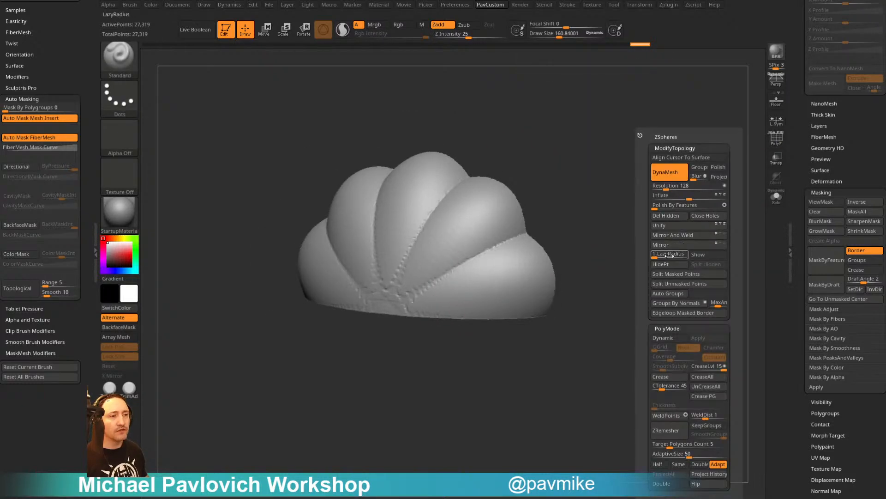
key(space)
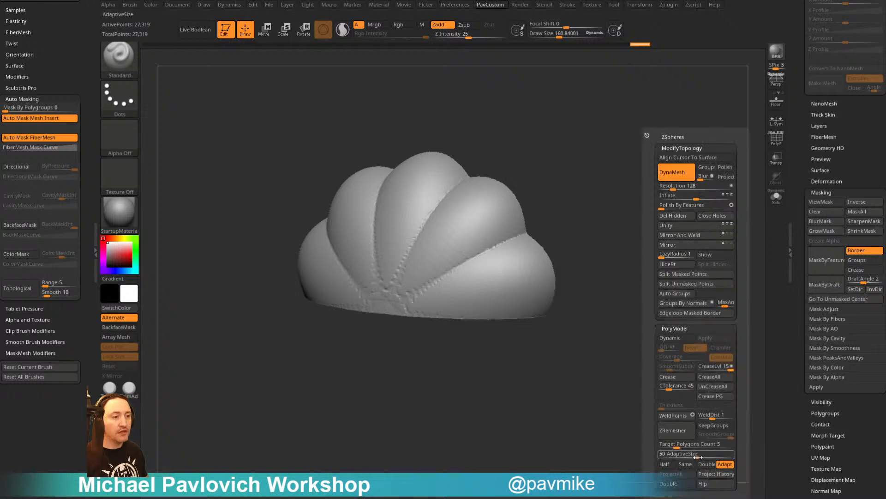
click(667, 464)
drag(695, 454, 658, 454)
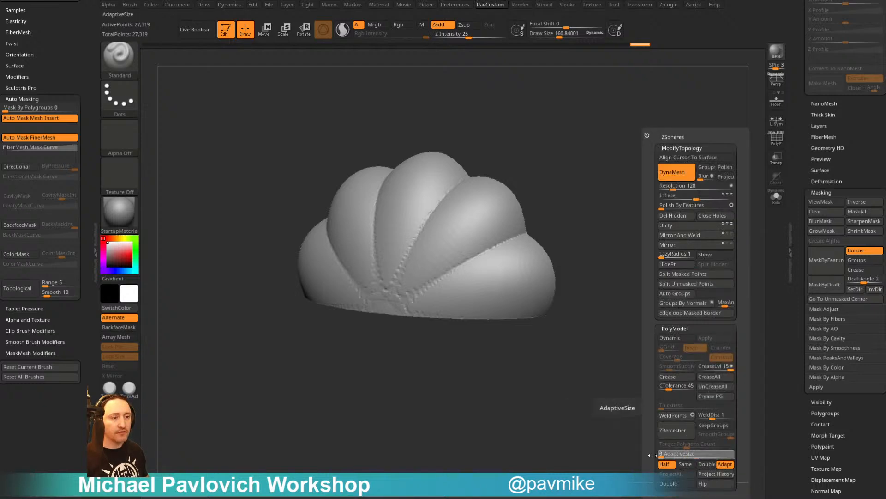
click(688, 431)
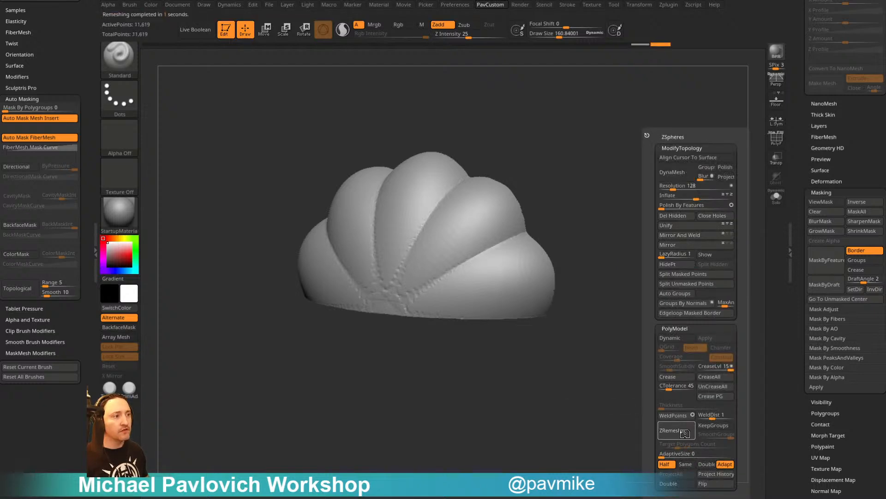
Show the polyframe, ZRemesh the shell repeatedly at Half to reduce its density, and undo the last pass
key(shift+f)
key(space)
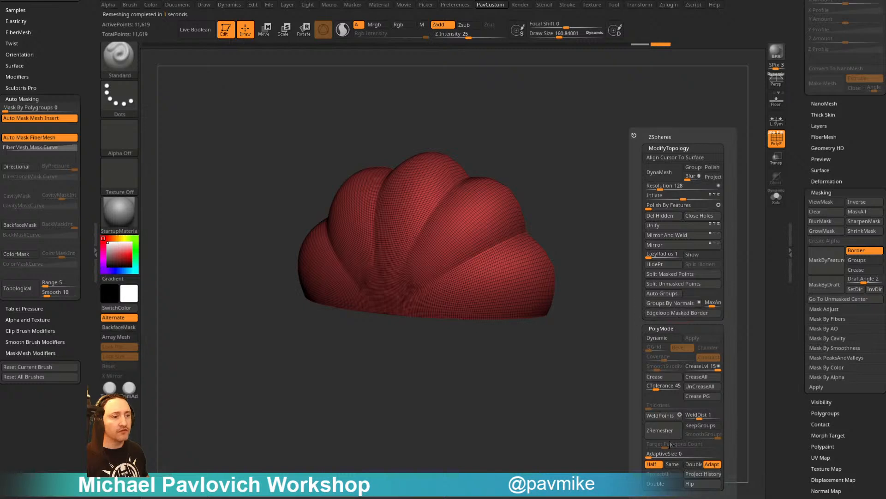
click(669, 430)
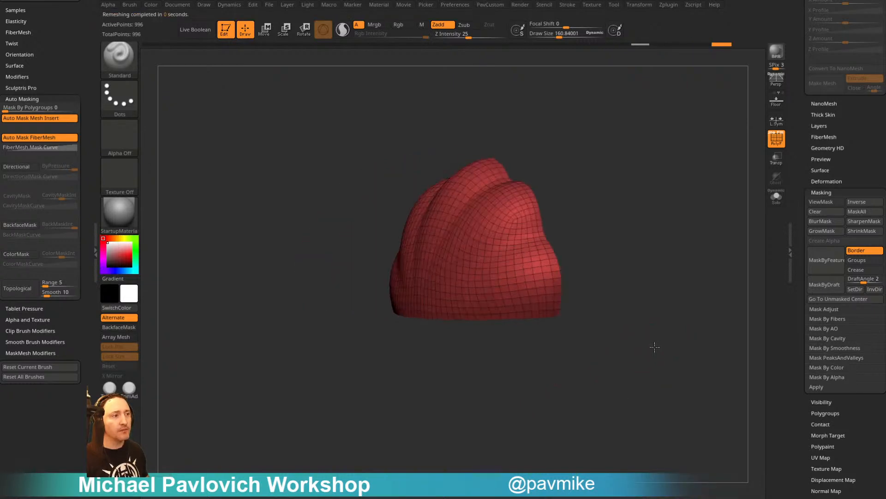
key(ctrl+z)
Thicken the shell with the ZModeler brush, using the QMesh polygon action on the Polygroup All target
mouse_move(654, 347)
mouse_down()
mouse_move(635, 311)
mouse_move(665, 354)
mouse_up()
key(b)
key(z)
key(m)
drag(651, 259, 683, 258)
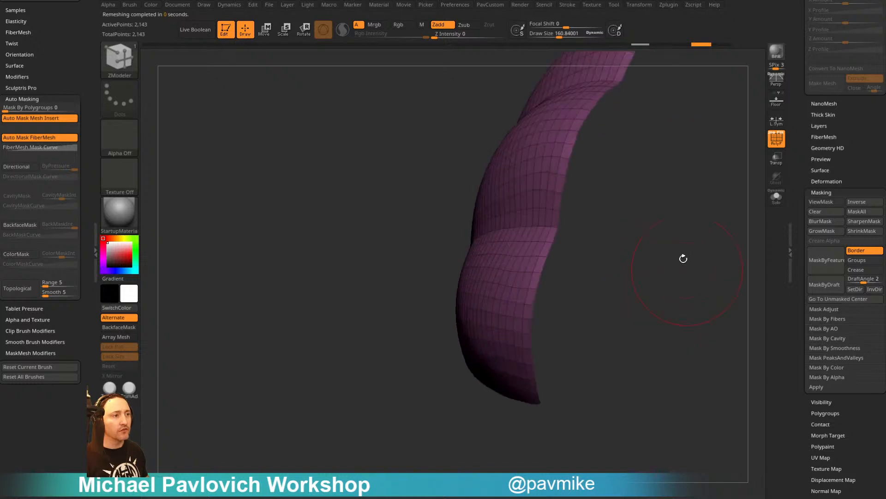
key(space)
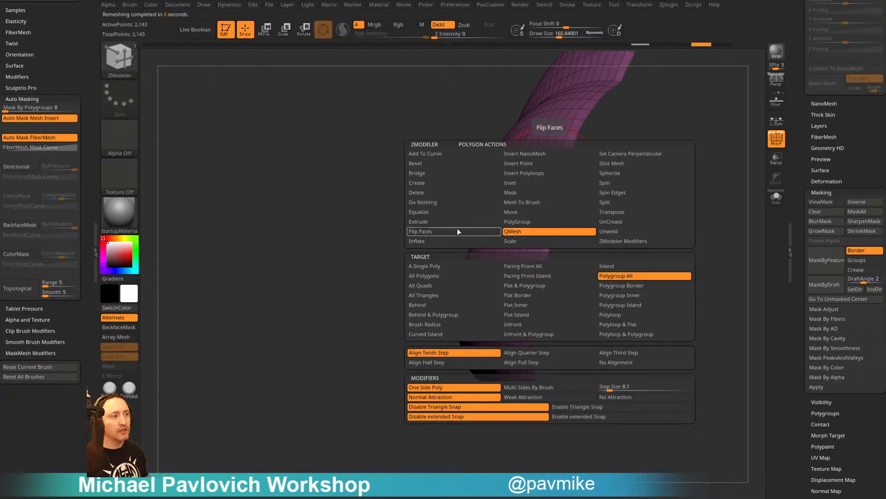
drag(612, 277, 573, 240)
key(2)
click(695, 482)
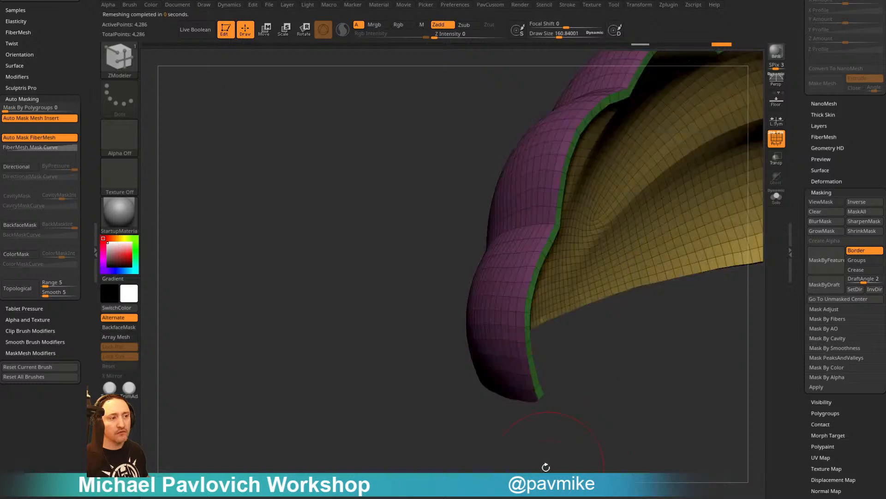
Turn off the polyframe and examine the thickened shell and its rim
drag(546, 467, 688, 369)
click(779, 142)
mouse_move(738, 173)
alt+mouse_down()
mouse_move(715, 215)
mouse_move(714, 187)
mouse_move(713, 257)
mouse_move(688, 220)
mouse_move(716, 206)
alt+mouse_up()
key(s)
Replace the shell on the canvas with a fresh Sphere3D polymesh as the active tool
drag(802, 168, 814, 434)
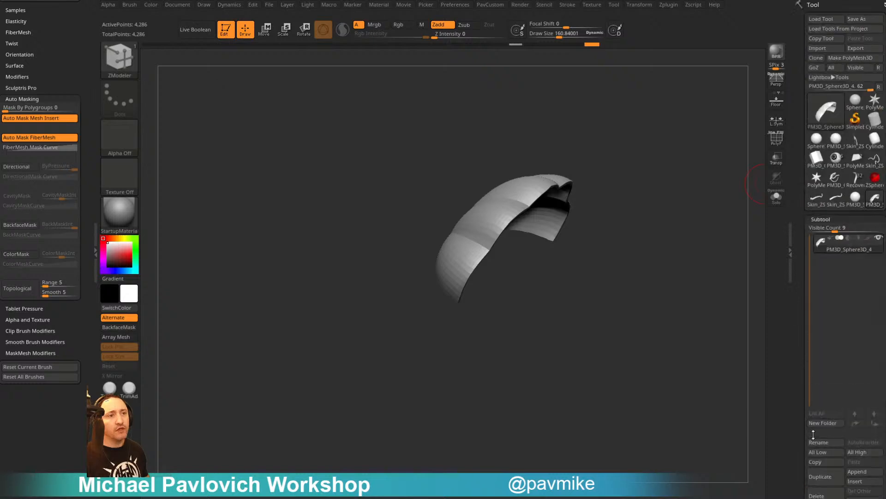
drag(684, 234, 729, 203)
click(850, 108)
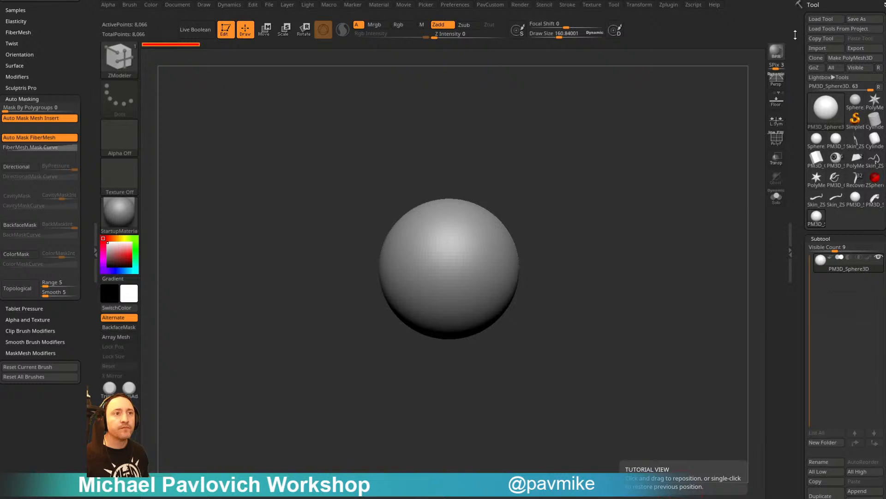
Add the scallop shell texture to Spotlight, fade it to a see-through overlay, and leave Spotlight edit mode
click(584, 5)
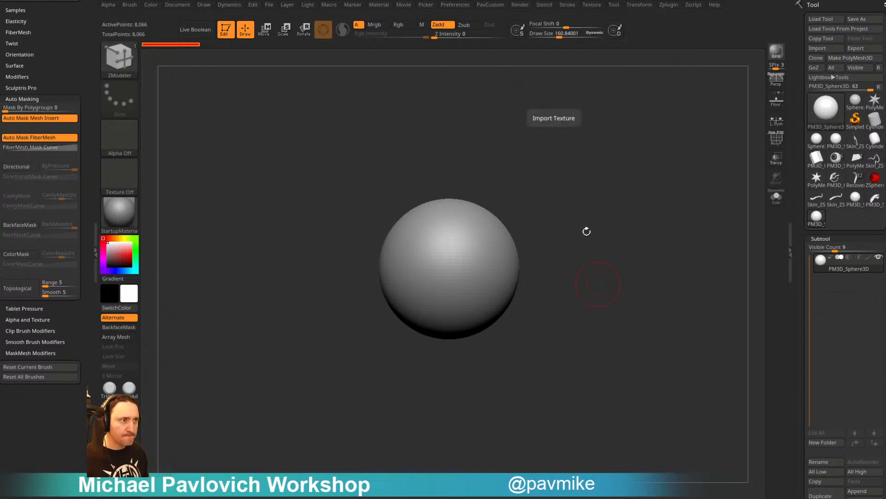
click(592, 5)
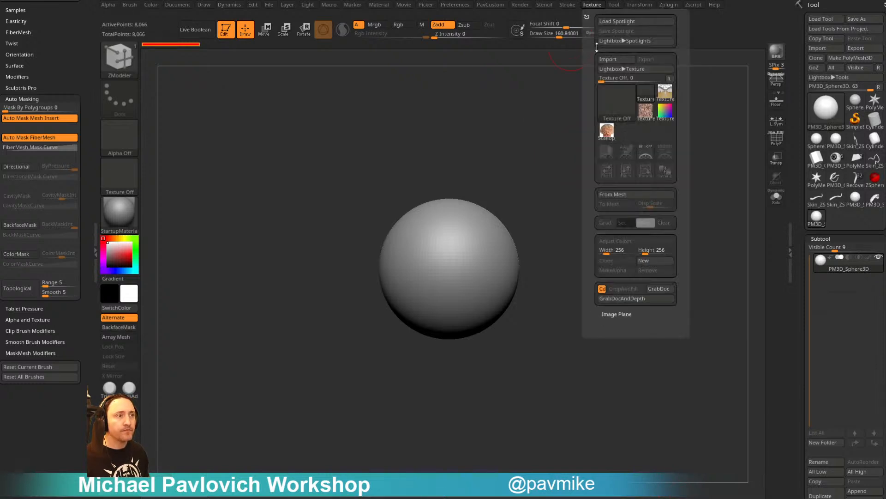
click(607, 131)
click(665, 152)
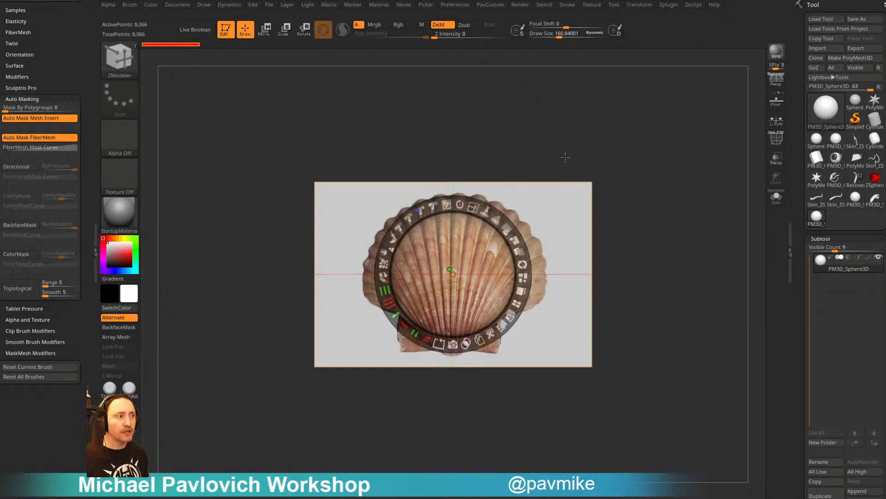
drag(506, 228, 454, 202)
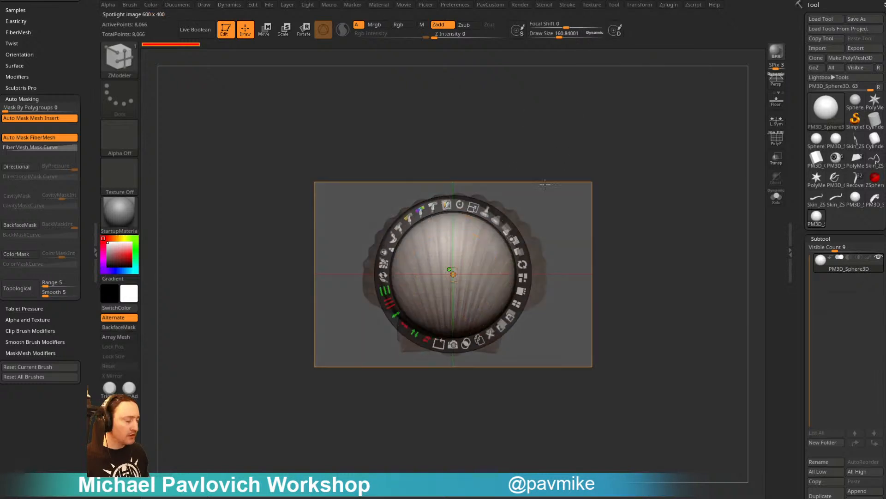
key(z)
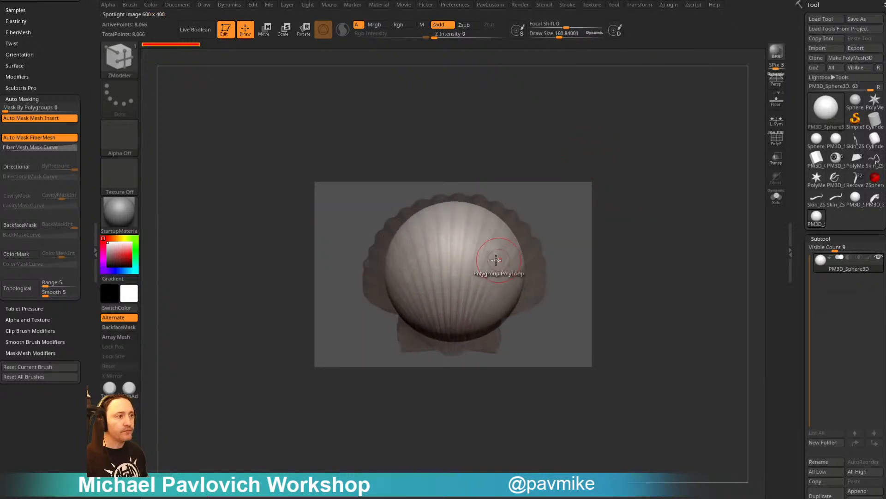
Check the sphere's wireframe briefly and turn on the floor grid
click(783, 134)
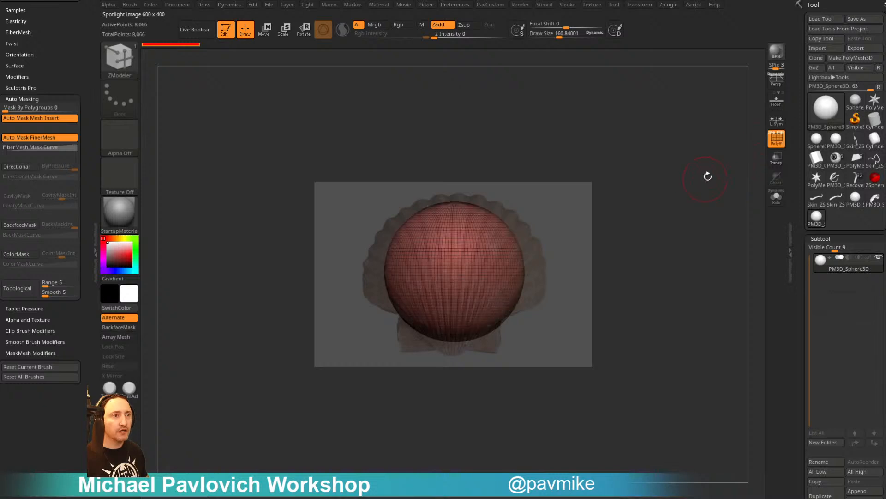
click(785, 132)
click(777, 100)
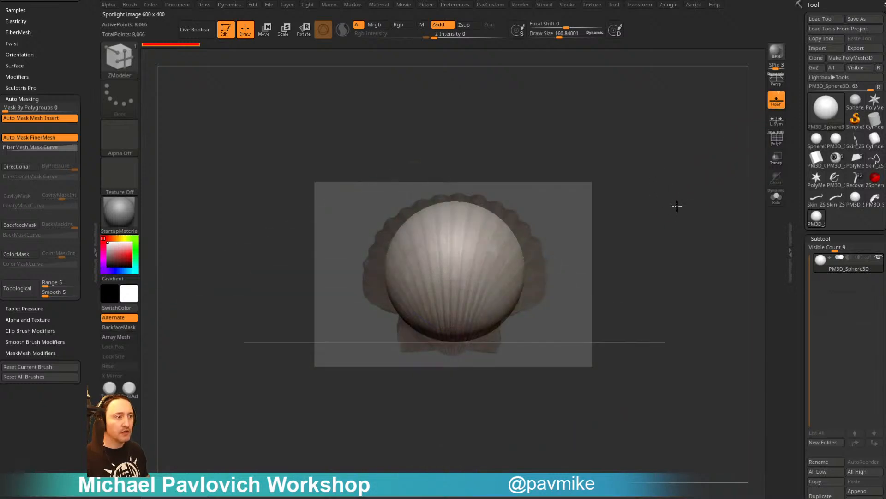
Push the sphere's top, sides and bottom outward with the Move brush until it covers the shell reference's outline
key(s)
key(b)
key(m)
key(v)
mouse_move(507, 213)
mouse_down()
mouse_move(517, 206)
mouse_move(530, 228)
mouse_up()
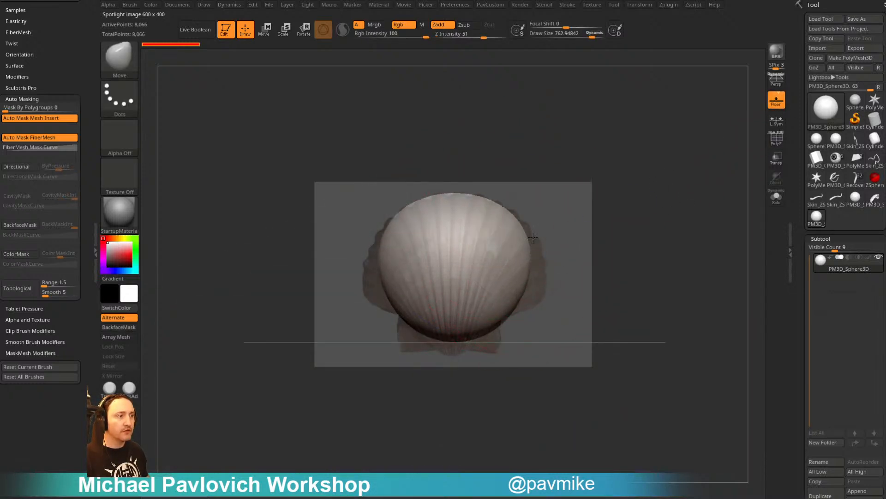
drag(531, 263, 547, 263)
drag(536, 299, 550, 305)
key(s)
drag(508, 337, 495, 373)
Set ClipCurve as the active clipping brush
ctrl+shift+click(118, 73)
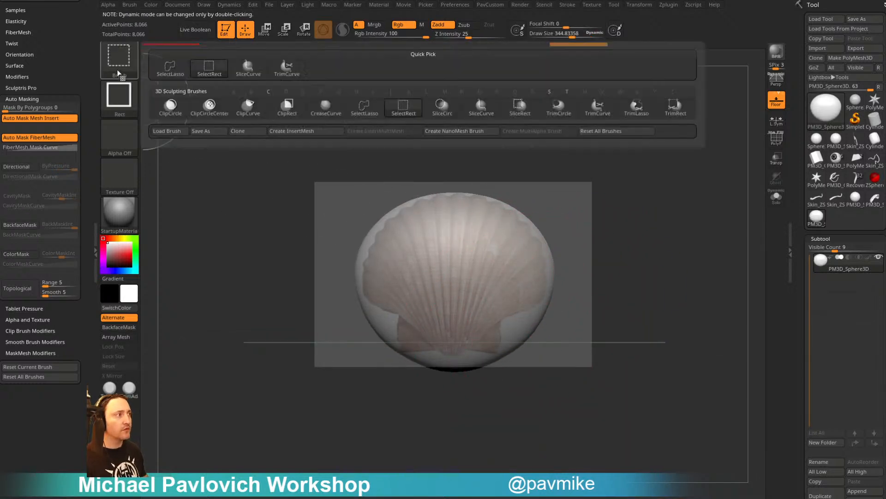
ctrl+shift+click(247, 107)
mouse_move(605, 294)
ctrl+shift+mouse_down()
mouse_move(561, 309)
mouse_move(537, 263)
mouse_move(535, 306)
mouse_move(504, 315)
ctrl+shift+mouse_up()
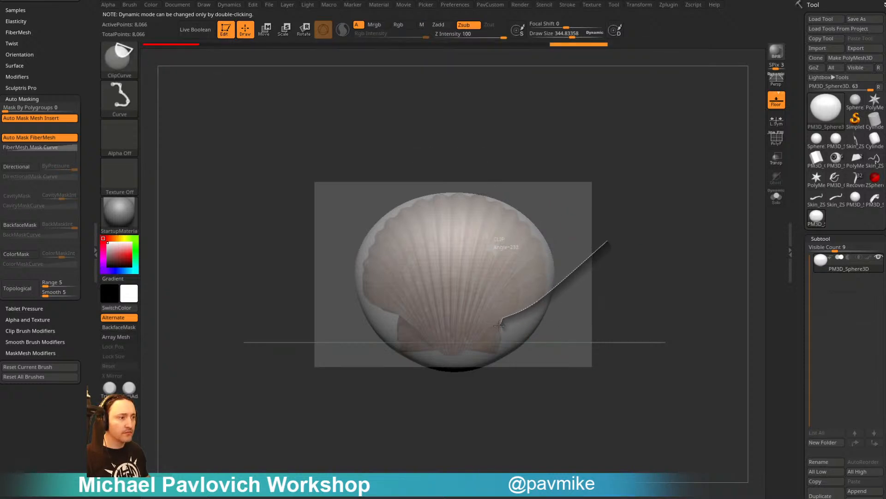
ctrl+shift+drag(496, 357, 497, 358)
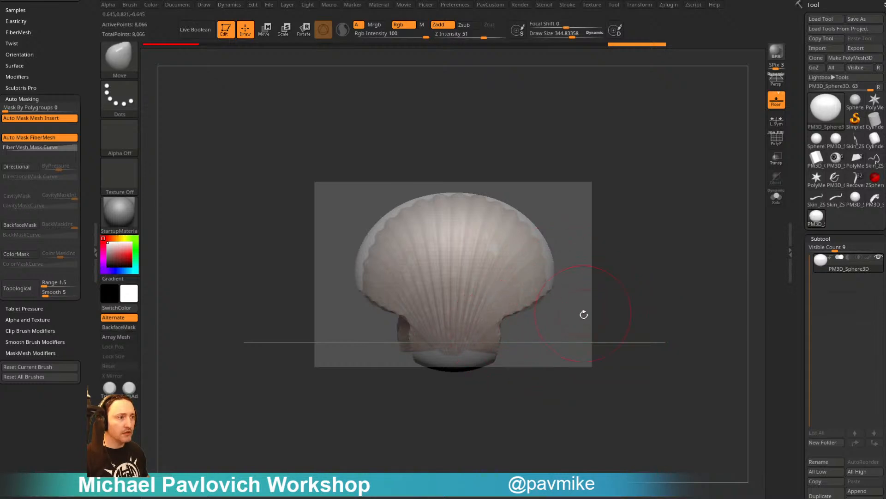
alt+drag(582, 317, 579, 318)
key(ctrl+z)
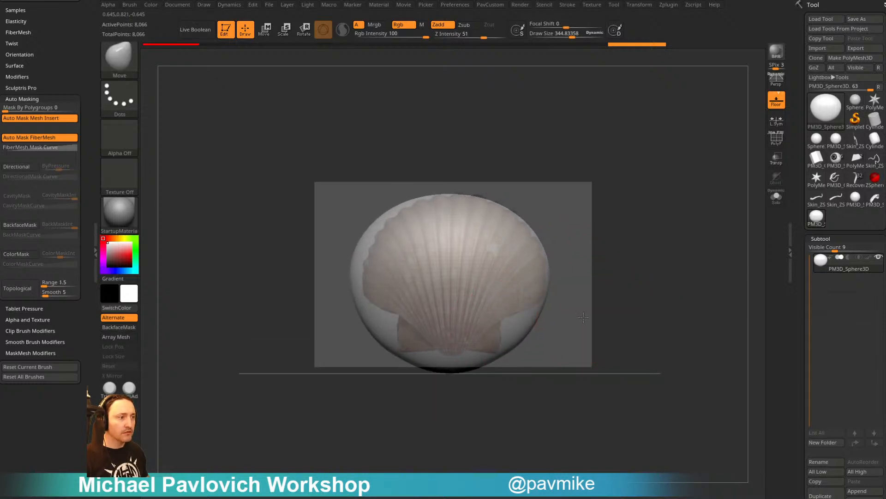
key(ctrl+z)
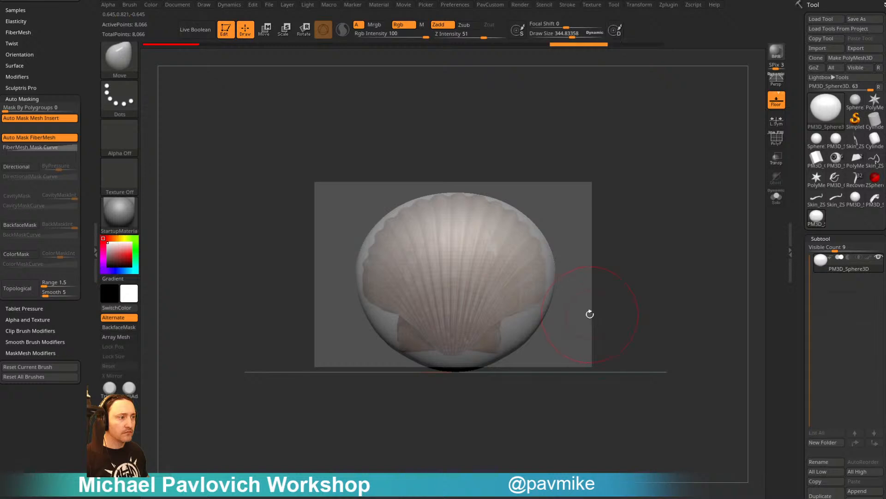
Clip the mesh with ClipCurve along the reference's base, the notches above the hinge ears, and the upper outer edges
ctrl+shift+drag(545, 359, 444, 355)
mouse_move(584, 271)
ctrl+shift+mouse_down()
mouse_move(500, 323)
mouse_move(535, 315)
mouse_move(501, 319)
ctrl+shift+mouse_up()
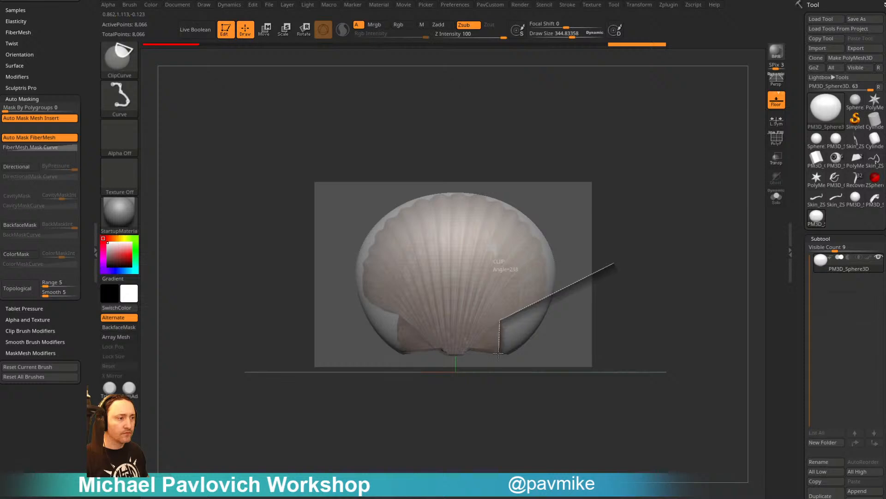
ctrl+shift+drag(499, 354, 499, 356)
ctrl+shift+drag(490, 184, 533, 226)
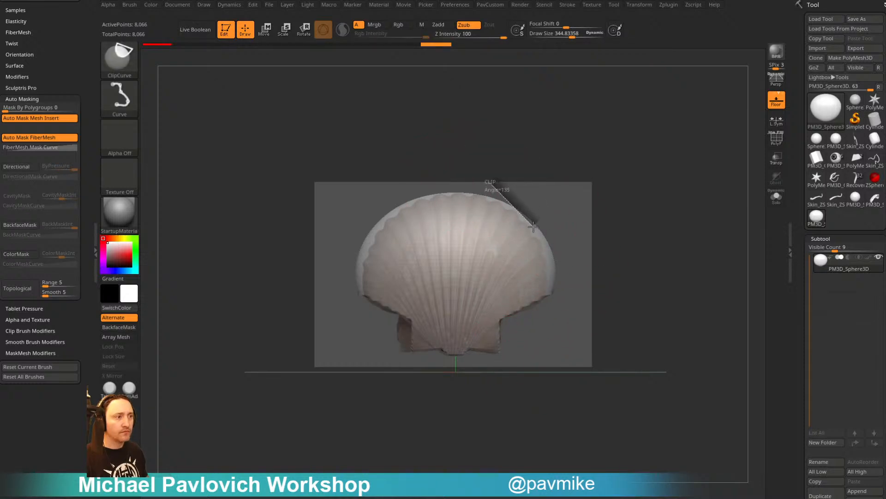
ctrl+shift+drag(536, 344, 547, 312)
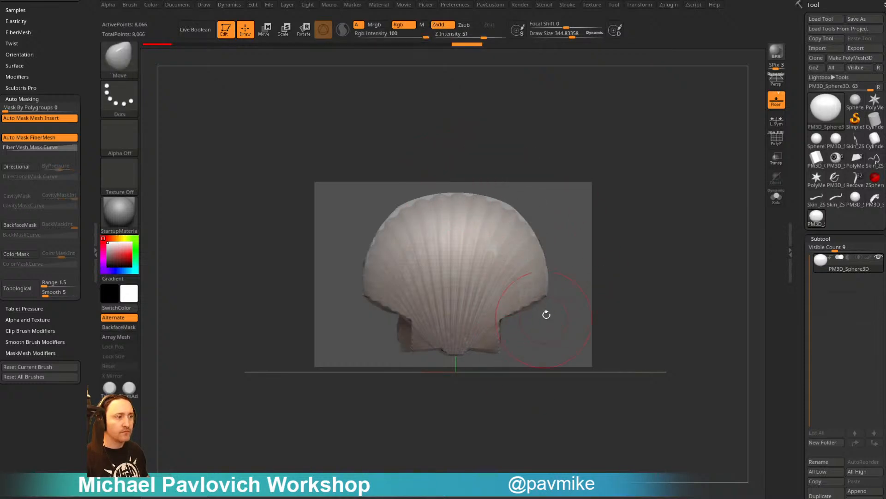
Refine the hinge ears and lower sides with the Move brush to follow the reference silhouette
drag(643, 198, 651, 254)
key(s)
mouse_move(506, 335)
mouse_down()
mouse_move(515, 336)
mouse_move(500, 319)
mouse_move(504, 332)
mouse_up()
drag(526, 300, 530, 301)
alt+drag(582, 274, 585, 274)
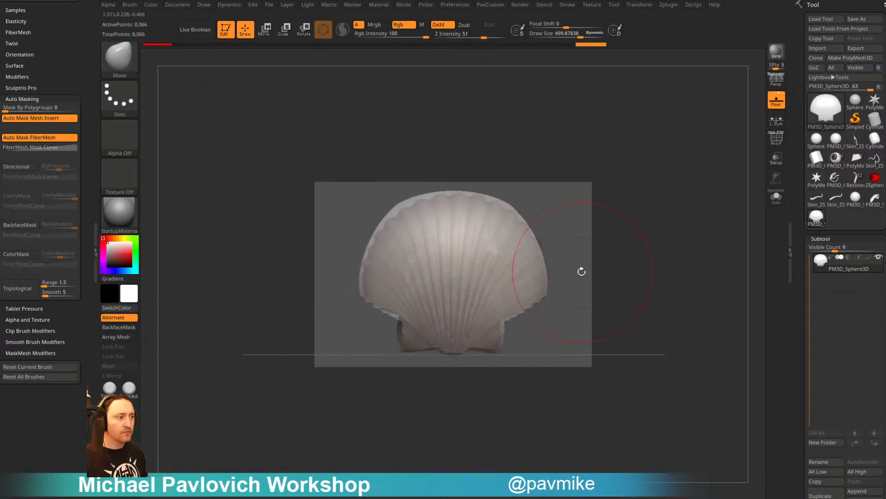
key(s)
drag(483, 295, 476, 296)
drag(407, 331, 400, 331)
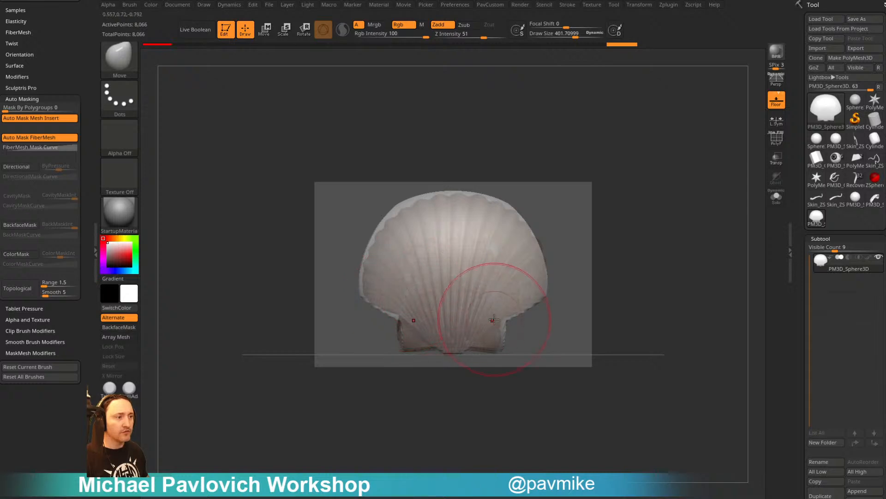
Paint the reference's colour onto the shell's front with the Standard brush set to Rgb only, and hide the Spotlight image
key(b)
key(s)
key(t)
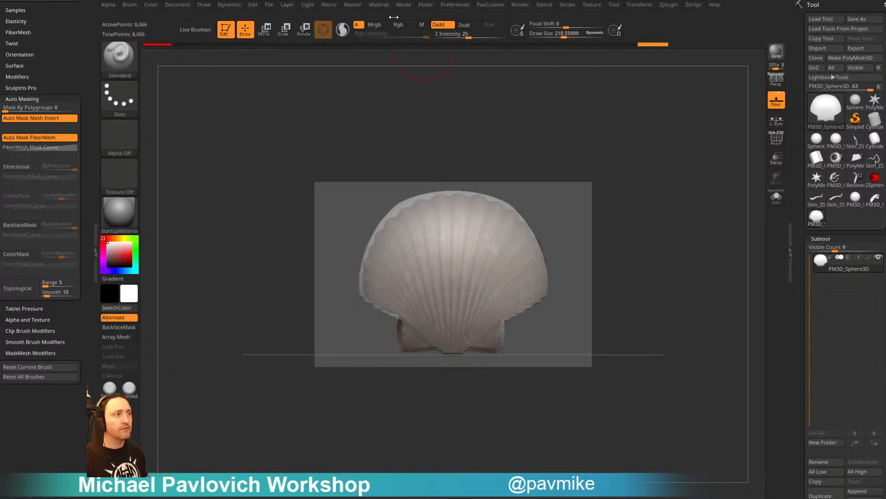
key(s)
mouse_move(442, 270)
mouse_down()
mouse_move(450, 271)
mouse_move(426, 314)
mouse_move(403, 314)
mouse_up()
key(shift+z)
Clip away the back half of the shell from the side view and turn off the subtool's polypaint
drag(636, 221, 616, 208)
key(w)
key(q)
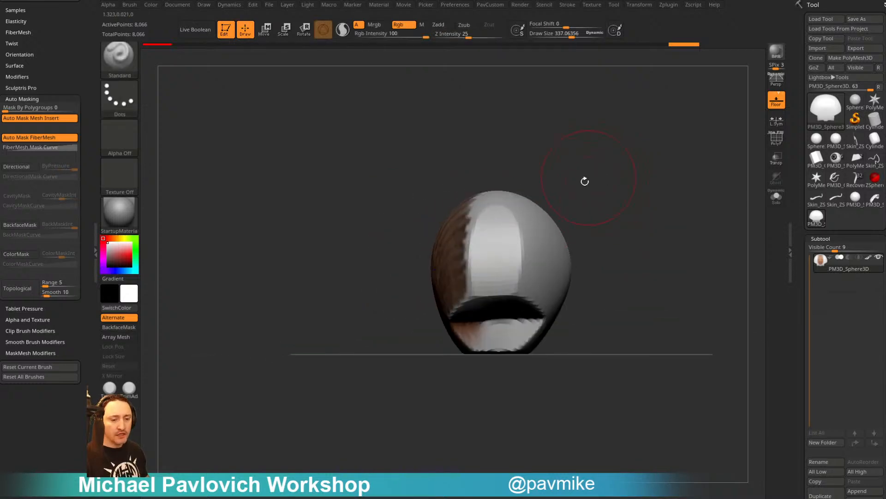
ctrl+shift+drag(494, 134, 496, 427)
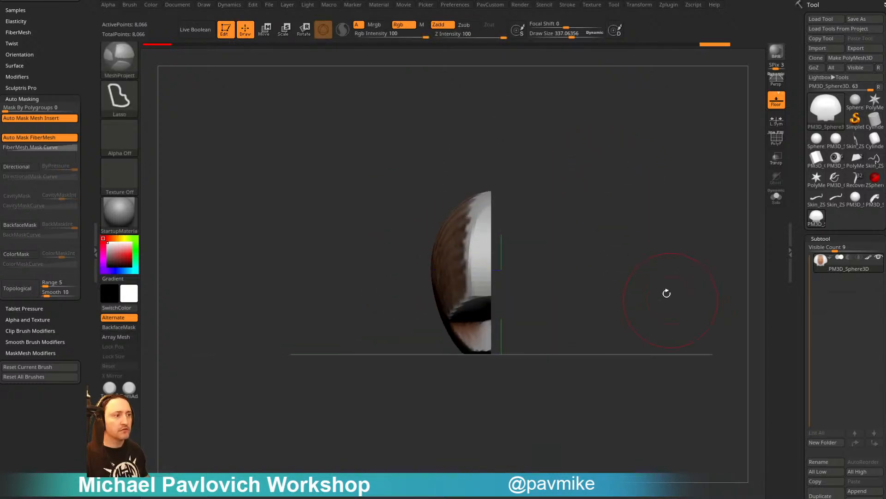
drag(667, 294, 663, 242)
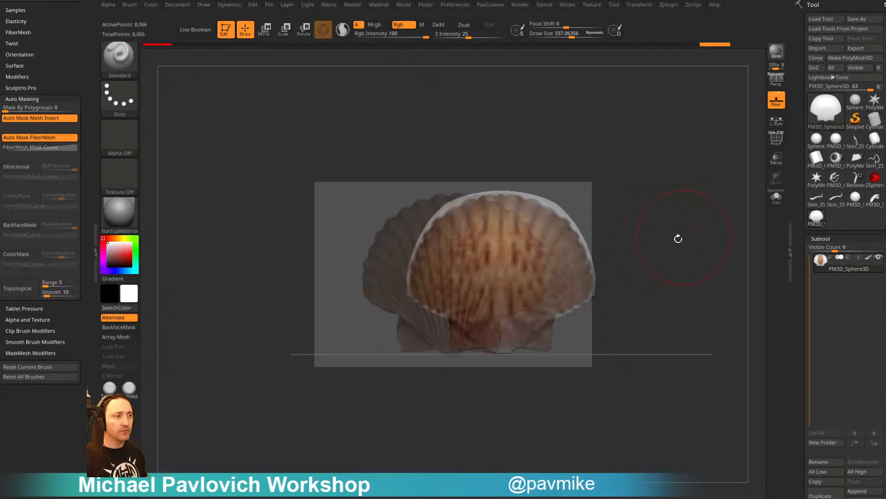
mouse_move(672, 238)
alt+mouse_down()
mouse_move(623, 241)
mouse_move(658, 252)
alt+mouse_up()
click(869, 258)
Carve symmetrical radiating grooves across the shell with the DamStandard brush, following the reference's ribs and reducing the draw size to 112
key(s)
drag(474, 245, 461, 245)
key(b)
key(d)
key(s)
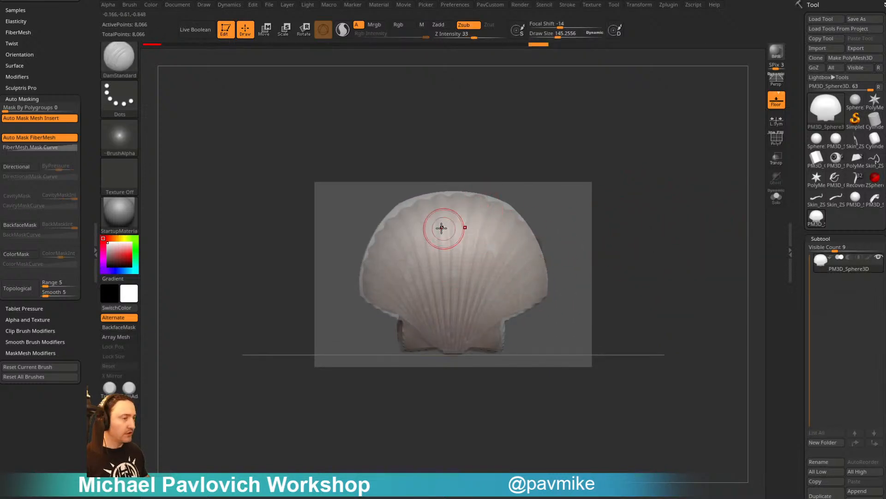
key(bracketleft)
mouse_move(432, 200)
mouse_down()
mouse_move(445, 334)
mouse_move(448, 237)
mouse_move(453, 318)
mouse_up()
mouse_move(491, 203)
mouse_down()
mouse_move(463, 314)
mouse_move(475, 302)
mouse_up()
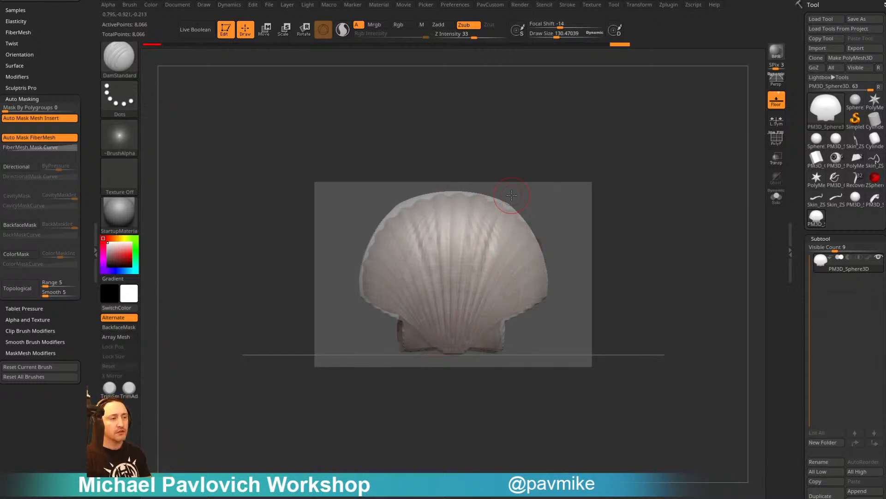
mouse_move(508, 222)
mouse_down()
mouse_move(498, 265)
mouse_move(522, 286)
mouse_up()
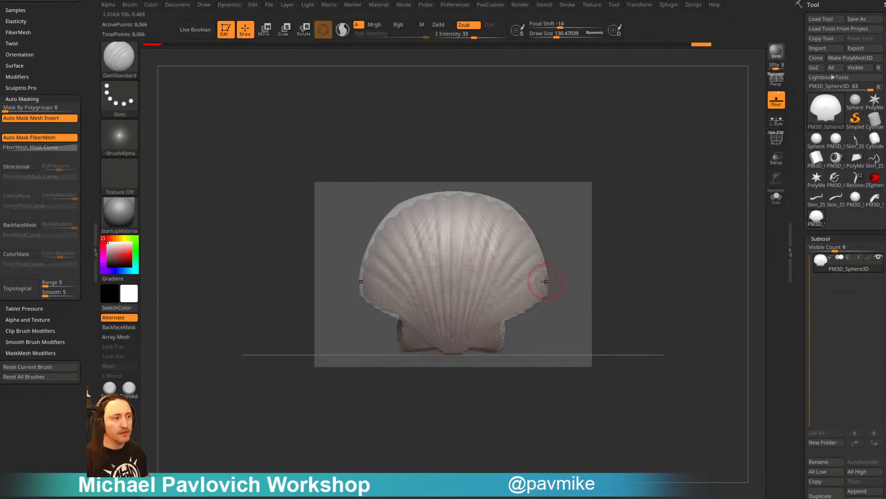
key(s)
drag(476, 340, 473, 340)
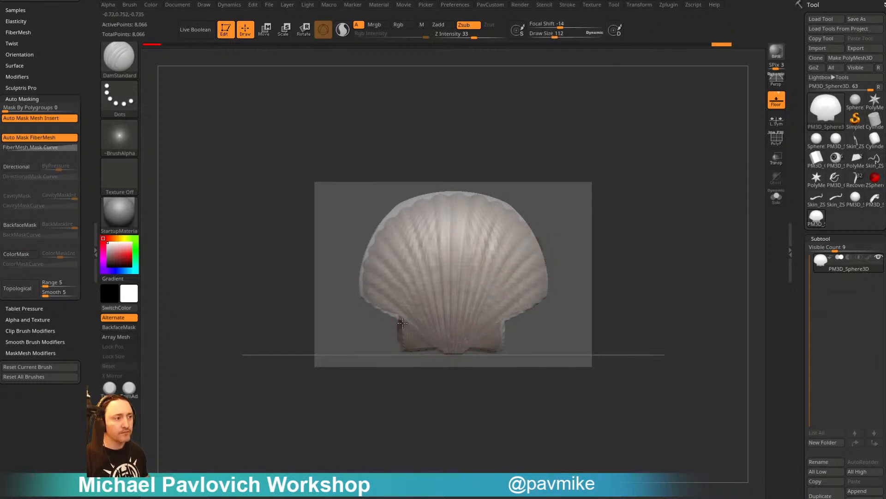
mouse_move(586, 293)
mouse_down()
mouse_move(611, 271)
mouse_move(659, 257)
mouse_move(656, 242)
mouse_move(708, 286)
mouse_move(727, 260)
mouse_move(683, 212)
mouse_move(740, 268)
mouse_move(702, 249)
mouse_move(696, 276)
mouse_move(655, 310)
mouse_move(651, 226)
mouse_move(654, 345)
mouse_up()
Outline the hinge ear area with MaskLasso and invert the mask
ctrl+click(122, 61)
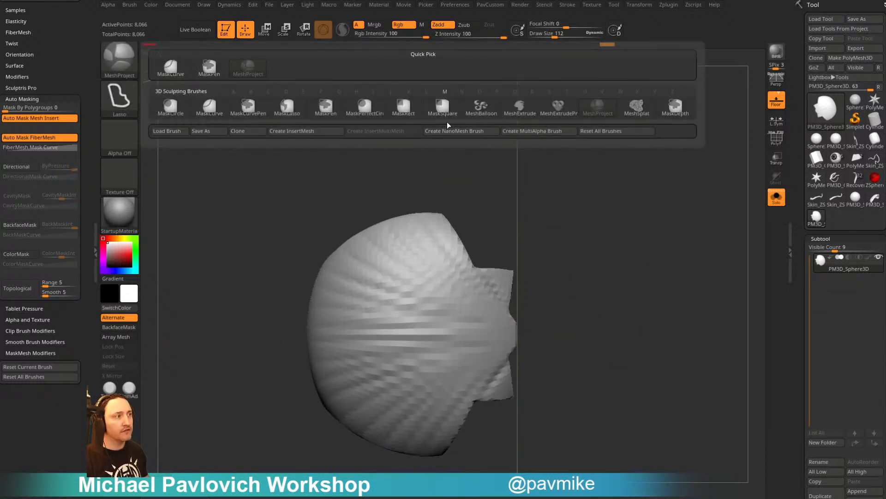
click(287, 107)
mouse_move(560, 418)
ctrl+mouse_down()
mouse_move(519, 356)
mouse_move(476, 377)
mouse_move(480, 407)
ctrl+mouse_up()
shift+drag(623, 386, 616, 273)
ctrl+click(615, 271)
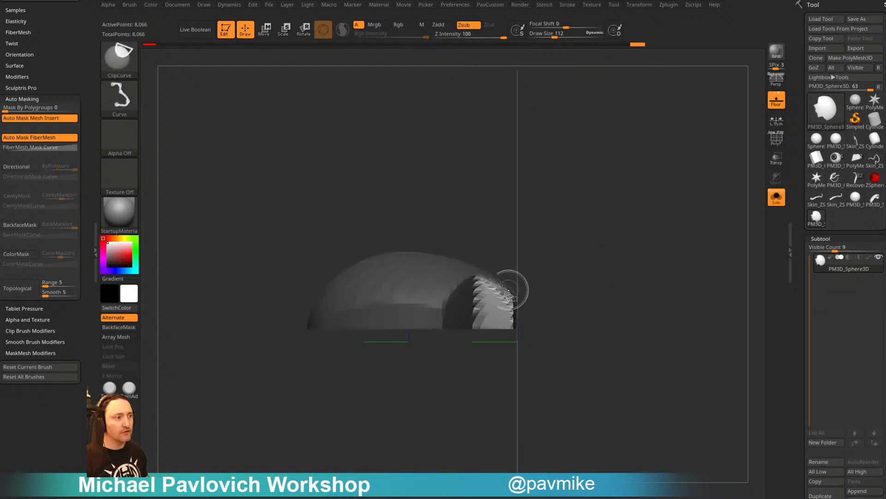
Clip the hinge ears down along a sloping line from the side view
ctrl+shift+drag(312, 289, 700, 325)
mouse_move(712, 278)
shift+mouse_down()
mouse_move(662, 243)
mouse_move(708, 328)
shift+mouse_up()
drag(665, 243, 707, 244)
Remesh the shell with DynaMesh at resolution 128 and show the Spotlight reference again
key(3)
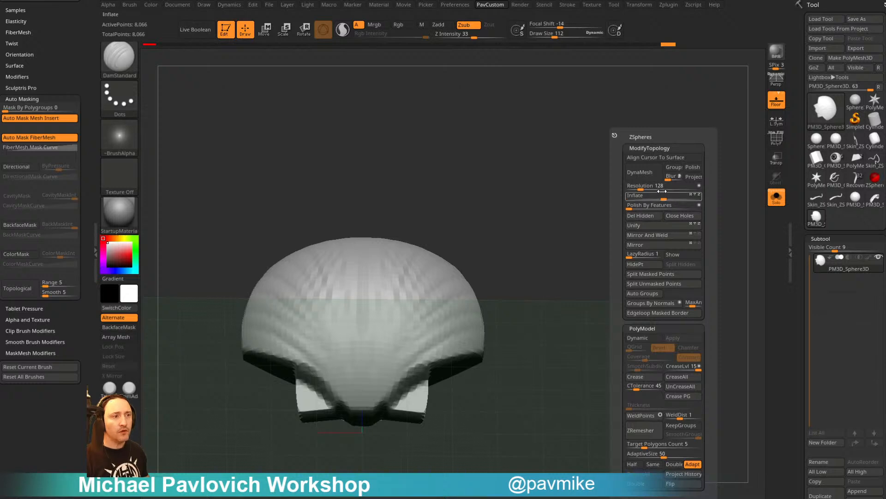
click(640, 172)
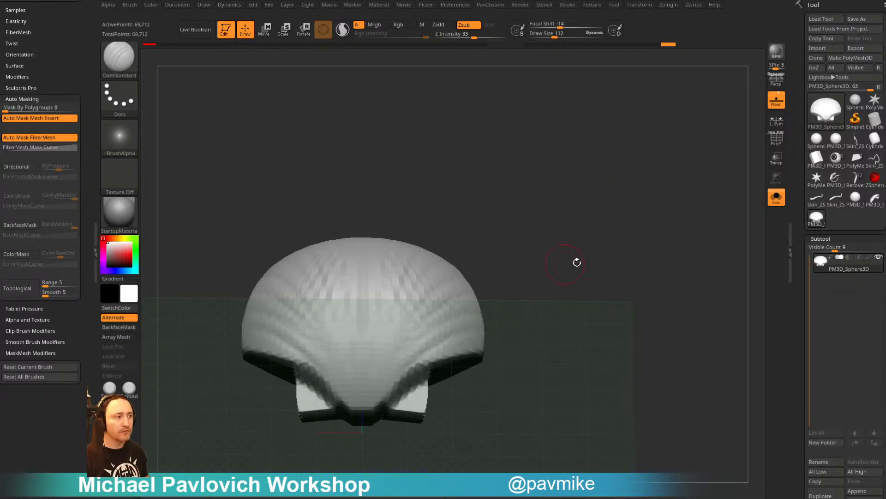
key(shift+z)
Realign the shell's front view with the reference image and store it as the Cust1 view in ZAppLink Properties
shift+drag(507, 256, 505, 254)
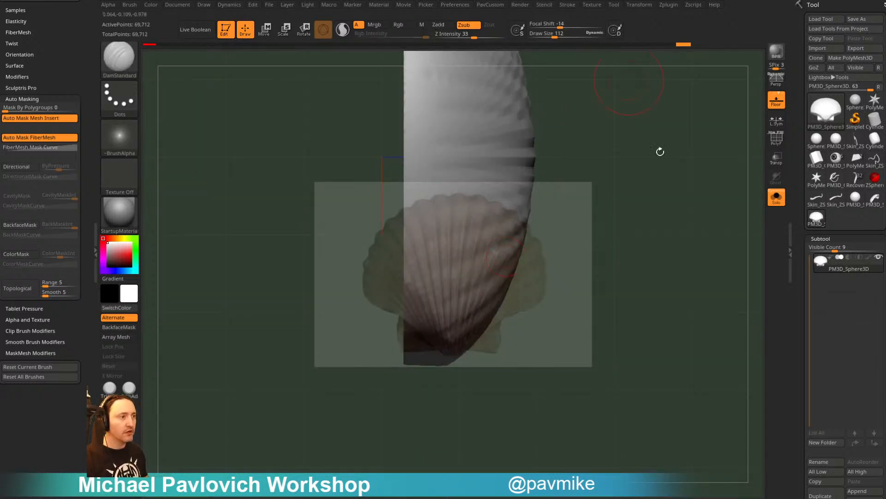
mouse_move(659, 151)
mouse_down()
mouse_move(694, 248)
mouse_move(663, 260)
mouse_move(669, 184)
mouse_move(645, 245)
mouse_move(709, 260)
mouse_up()
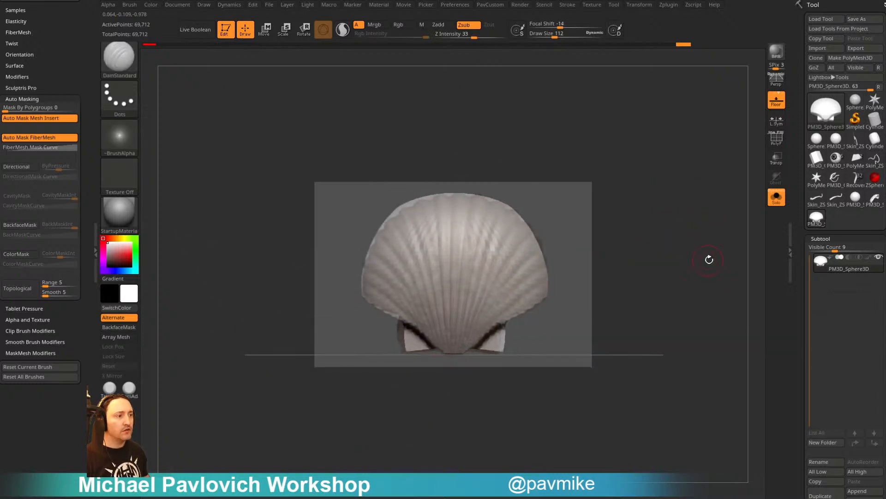
click(178, 5)
click(204, 295)
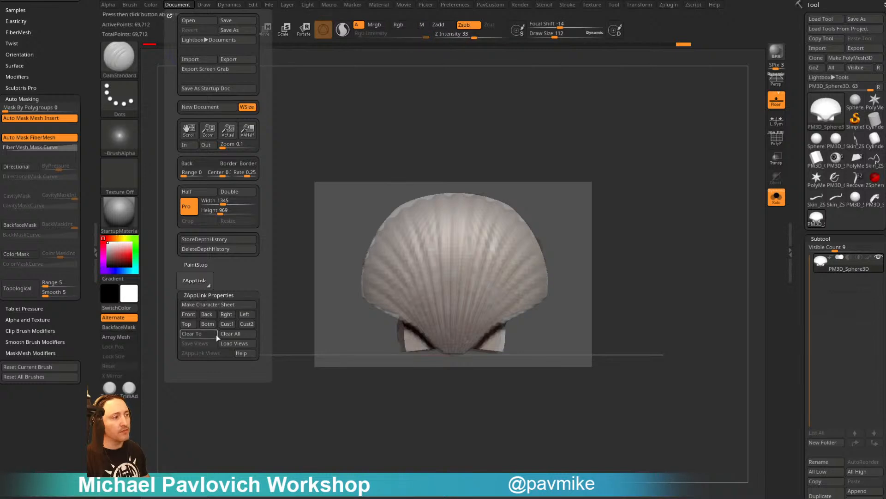
click(225, 323)
drag(619, 252, 616, 254)
drag(489, 267, 504, 265)
key(2)
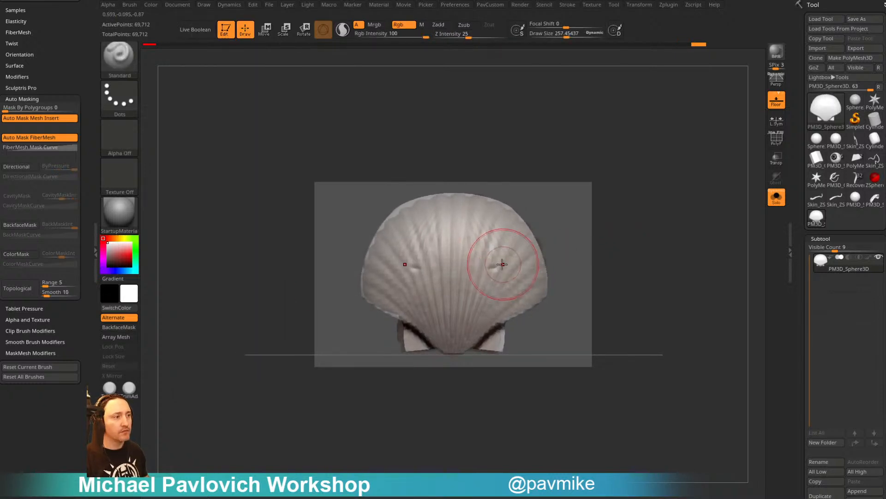
key(ctrl+z)
key(shift)
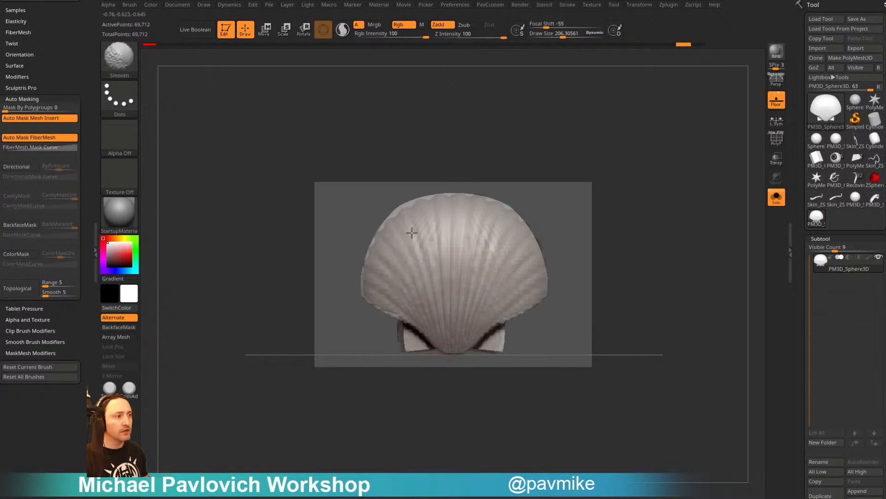
Paint the Spotlight reference's colours onto the front of the shell with the Standard brush in Rgb mode, and hide the reference image
shift+drag(375, 239, 531, 226)
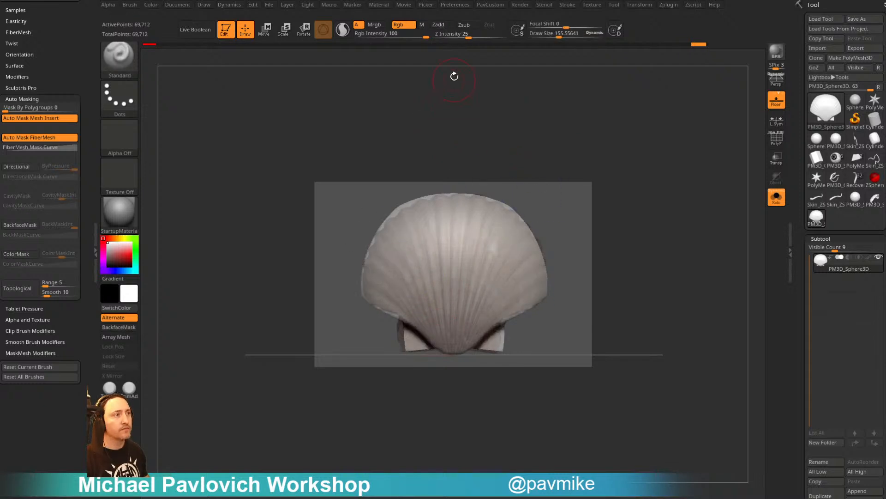
key(s)
mouse_move(467, 172)
mouse_down()
mouse_move(480, 171)
mouse_move(469, 162)
mouse_up()
key(s)
mouse_move(453, 249)
mouse_down()
mouse_move(440, 274)
mouse_move(406, 263)
mouse_move(384, 277)
mouse_move(413, 340)
mouse_up()
key(shift+z)
mouse_move(670, 217)
mouse_down()
mouse_move(594, 224)
mouse_move(661, 235)
mouse_move(642, 224)
mouse_move(640, 203)
mouse_up()
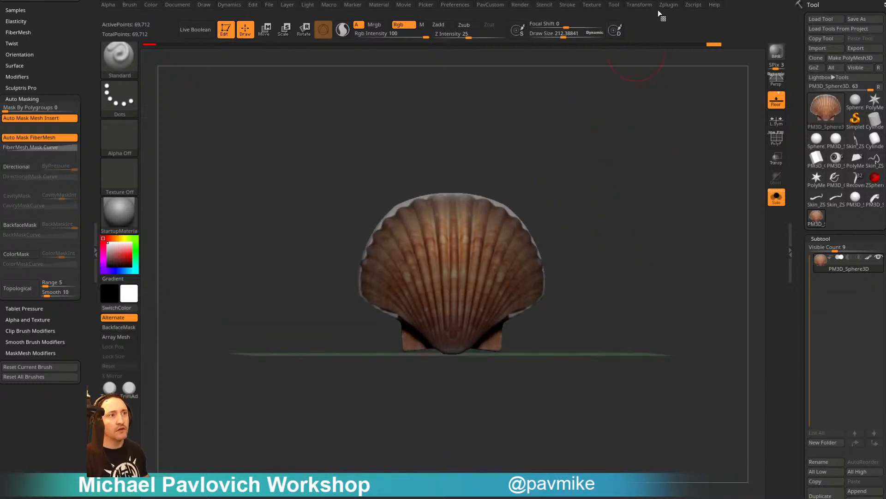
Set the render Fade Opacity to 55 to mute the painted colours on the shell
click(515, 6)
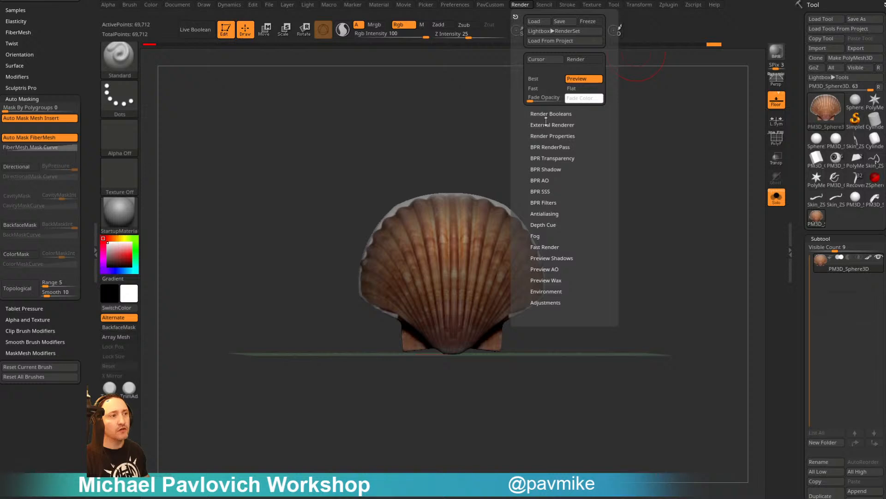
drag(537, 98, 548, 99)
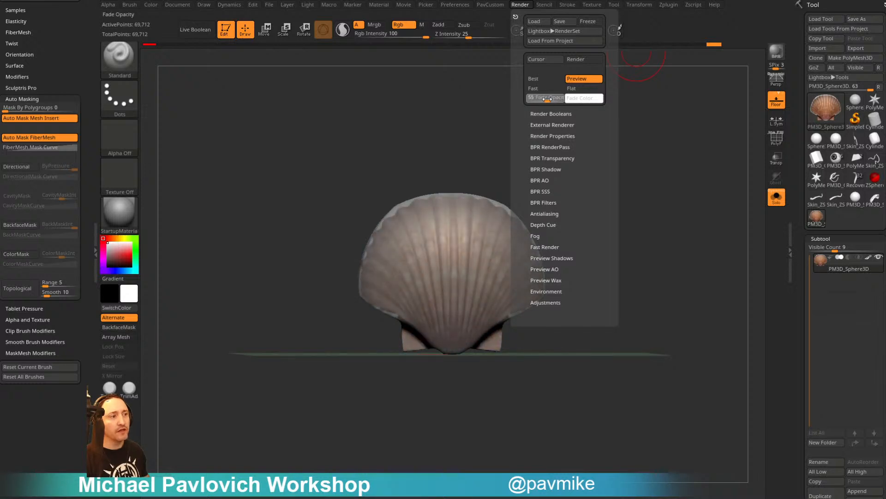
mouse_move(550, 166)
shift+mouse_down()
mouse_move(574, 161)
mouse_move(585, 169)
mouse_move(585, 158)
mouse_move(619, 137)
mouse_move(459, 198)
mouse_move(576, 127)
mouse_move(471, 190)
shift+mouse_up()
Carve the first pair of symmetrical grooves near the shell's centre with DamStandard at draw size about 126, following the painted ribs
key(b)
key(d)
key(s)
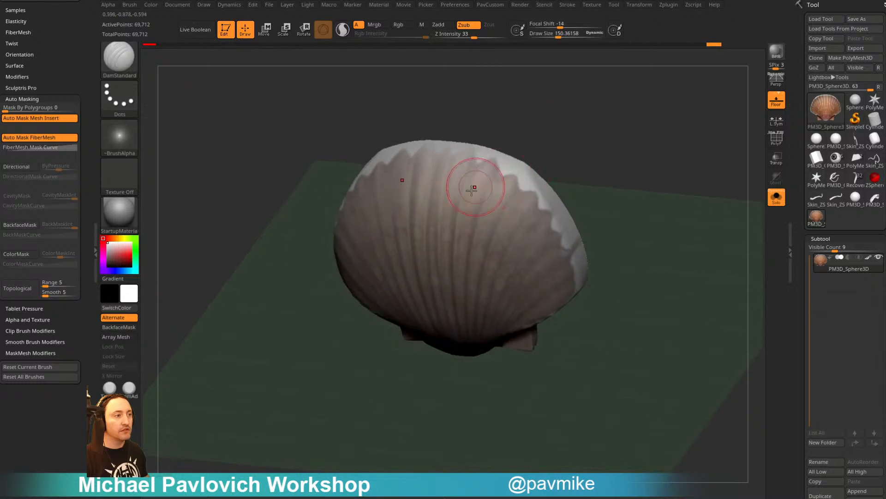
shift+drag(550, 145, 467, 212)
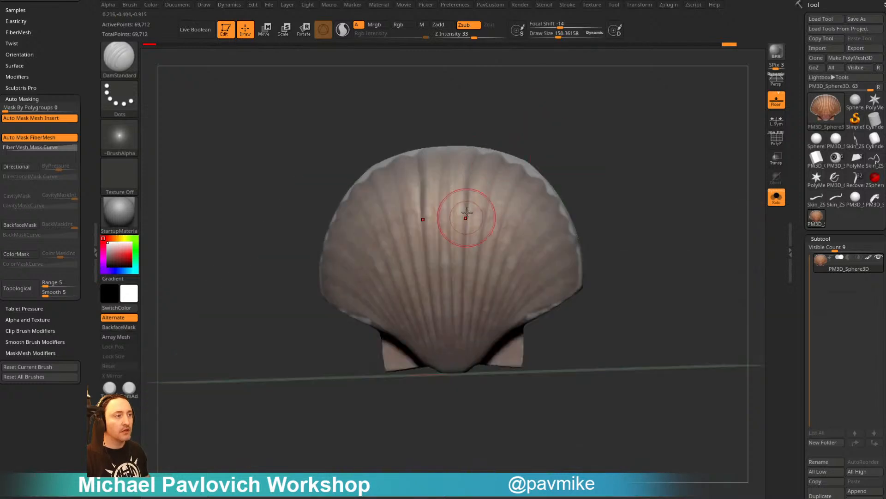
key(ctrl+z)
drag(481, 149, 467, 264)
key(5)
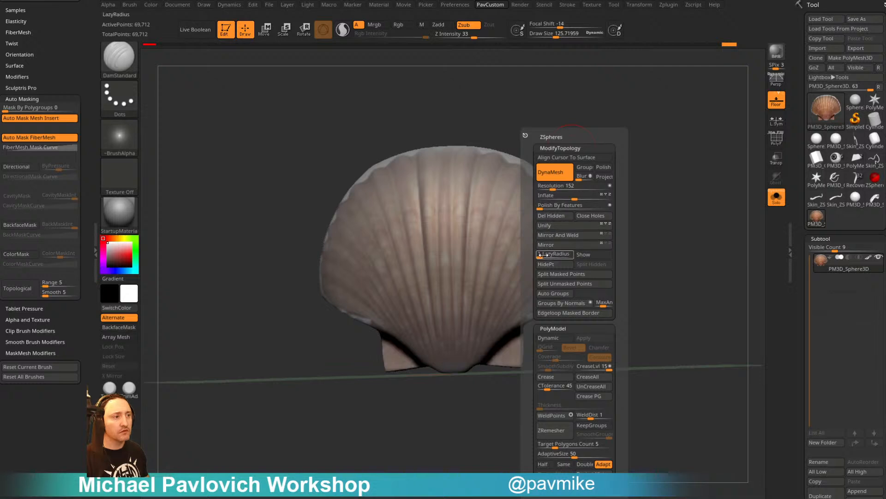
mouse_move(683, 249)
mouse_down()
mouse_move(702, 156)
mouse_move(480, 155)
mouse_move(447, 302)
mouse_up()
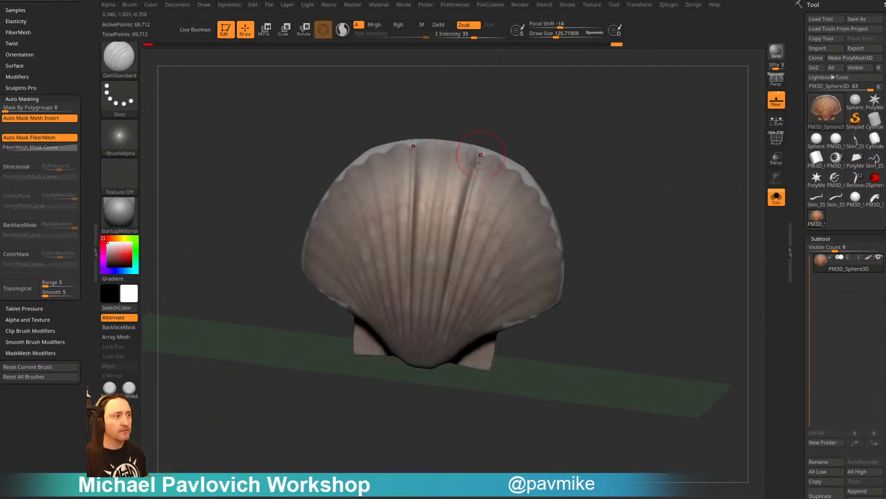
Carve the next symmetrical grooves outward from the centre with DamStandard, running from the scalloped rim toward the hinge
drag(457, 142, 436, 269)
drag(571, 162, 584, 158)
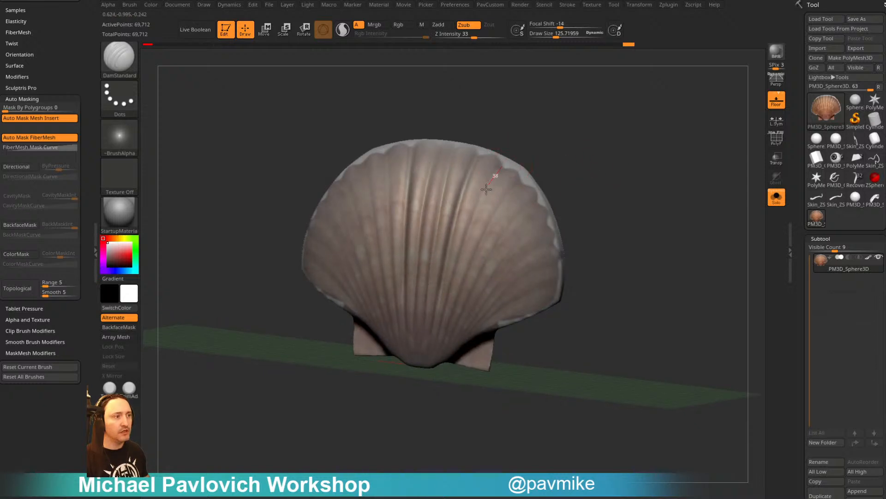
drag(485, 182, 442, 317)
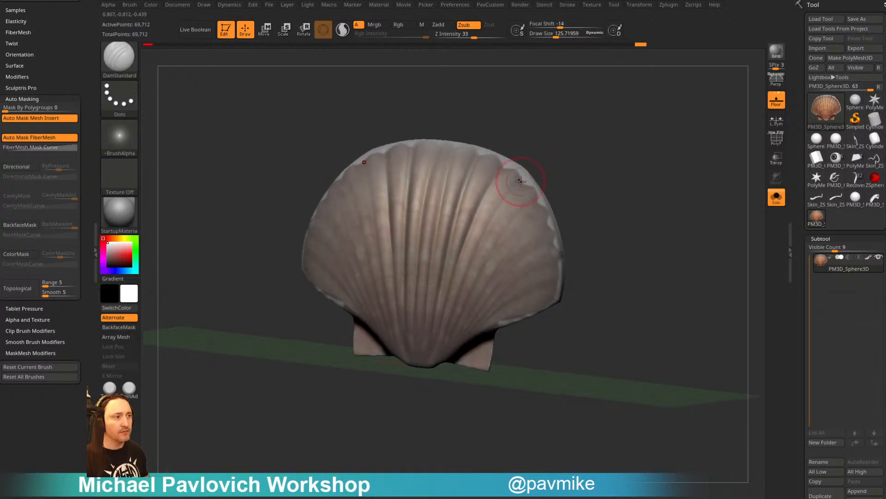
mouse_move(522, 180)
mouse_down()
mouse_move(465, 273)
mouse_move(432, 386)
mouse_up()
drag(563, 196, 546, 188)
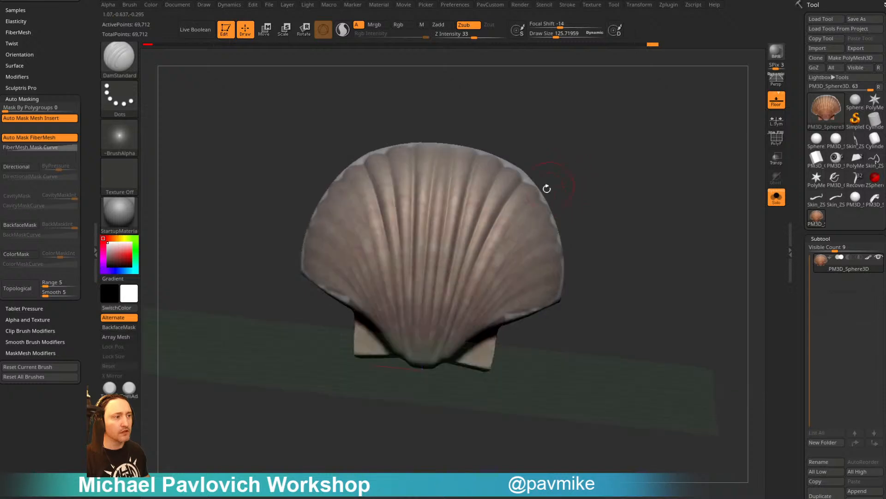
Reduce the draw size to about 99 and carve the remaining grooves along the shell's outer sides down toward the hinge
key(s)
mouse_move(538, 218)
mouse_down()
mouse_move(503, 238)
mouse_move(461, 321)
mouse_up()
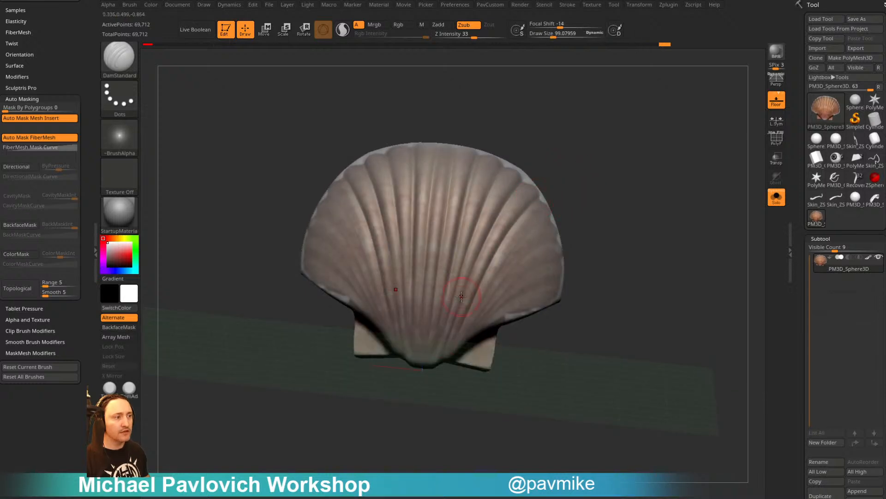
mouse_move(596, 197)
mouse_down()
mouse_move(586, 186)
mouse_move(514, 223)
mouse_move(470, 304)
mouse_up()
key(ctrl+z)
drag(543, 225, 465, 326)
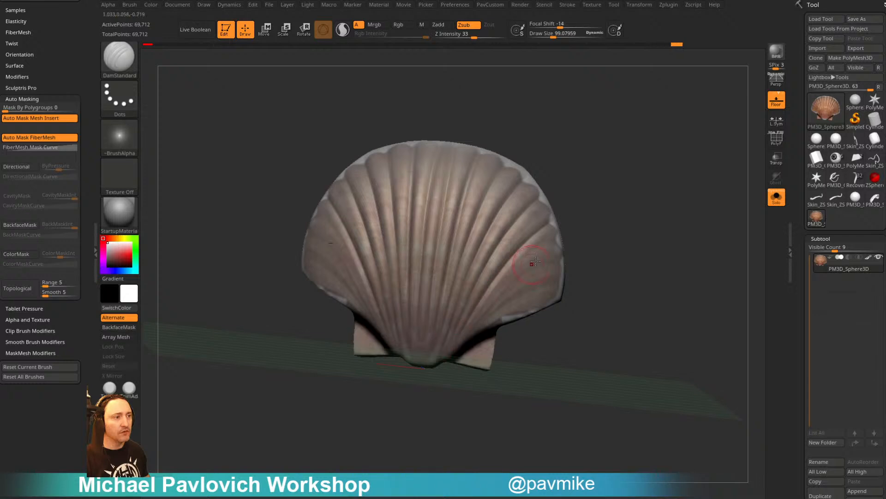
drag(560, 240, 468, 329)
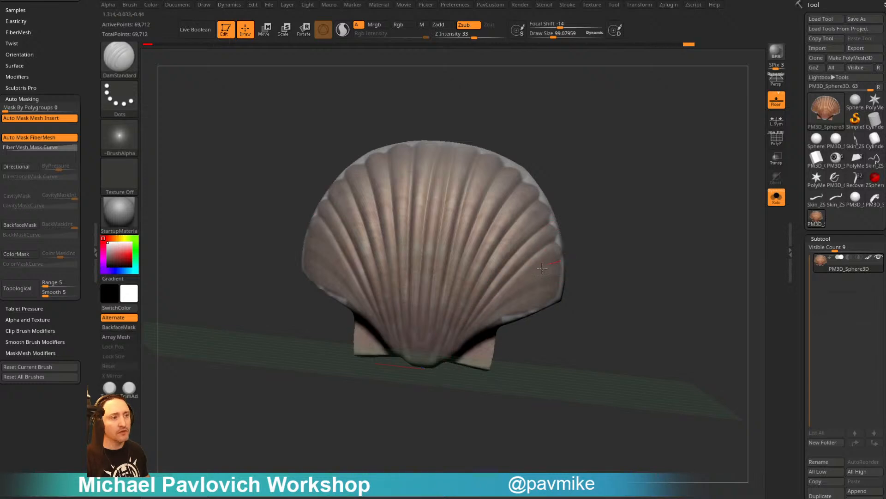
drag(562, 261, 474, 333)
drag(561, 283, 489, 326)
Turn off the shell subtool's polypaint display and disable Solo mode
mouse_move(634, 252)
mouse_down()
mouse_move(651, 252)
mouse_move(636, 228)
mouse_move(665, 264)
mouse_move(682, 256)
mouse_move(673, 222)
mouse_move(756, 251)
mouse_move(611, 200)
mouse_move(668, 258)
mouse_move(644, 234)
mouse_up()
key(f)
click(869, 258)
click(777, 198)
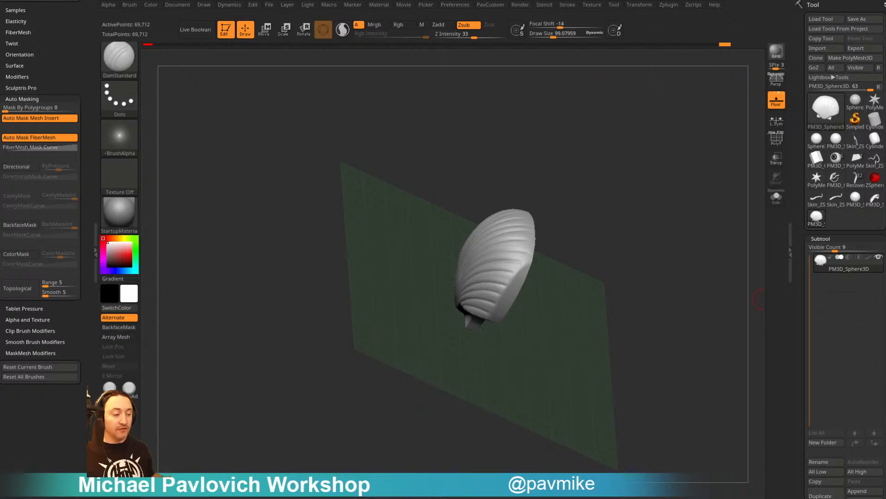
Switch to the browser and look through the ArtStation portfolio and the YouTube channel's uploads, past live streams and playlists
drag(533, 54, 582, 78)
scroll(441, 251, up, 4)
scroll(365, 293, down, 1)
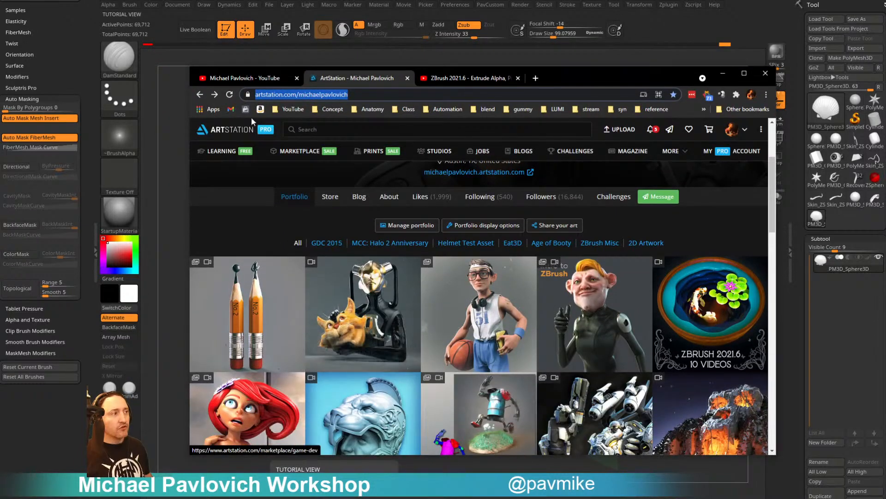
click(240, 78)
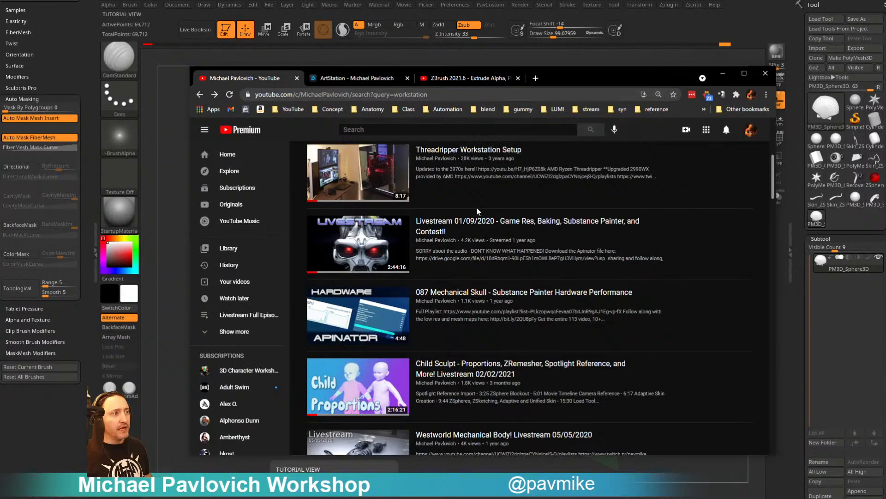
scroll(450, 138, up, 5)
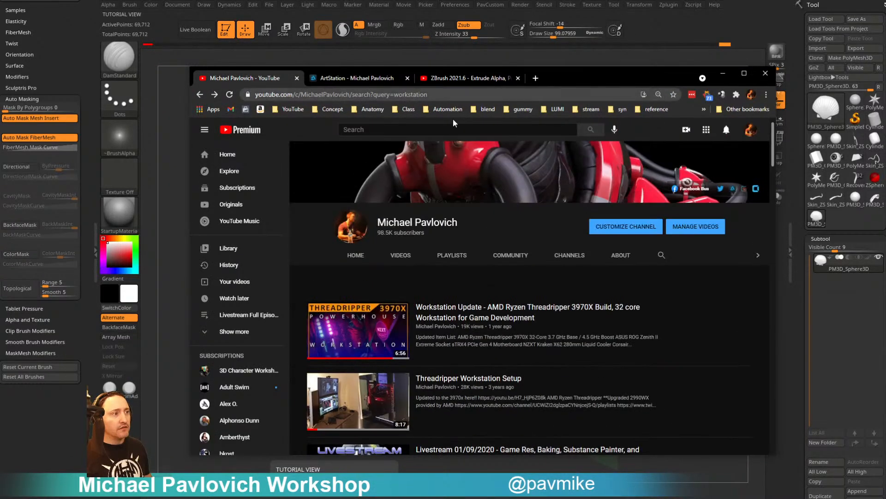
click(202, 94)
scroll(401, 243, down, 6)
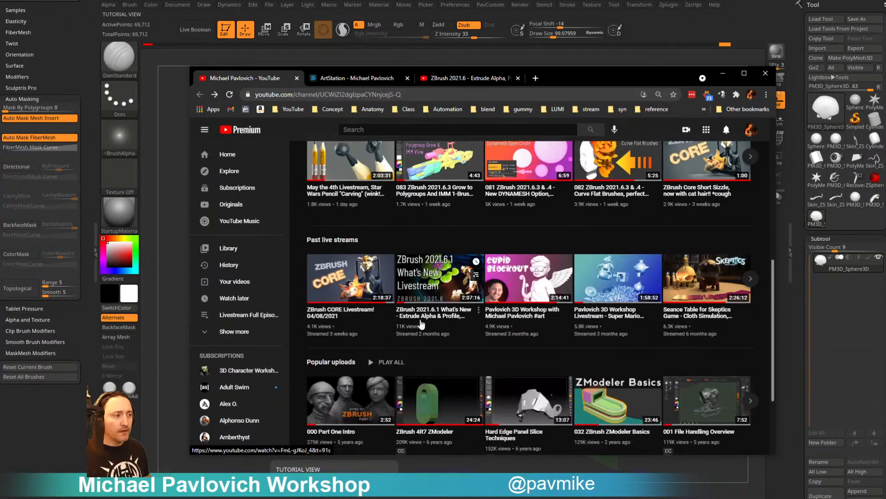
scroll(435, 326, down, 1)
scroll(435, 325, up, 3)
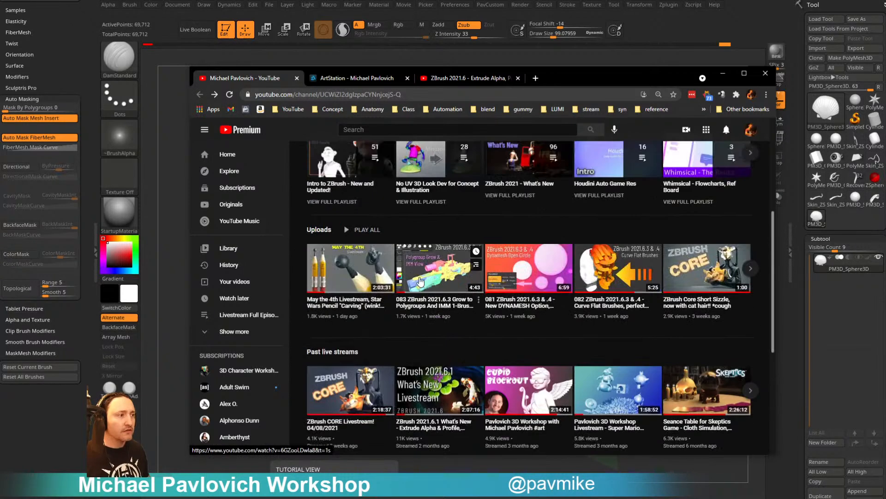
scroll(438, 223, up, 5)
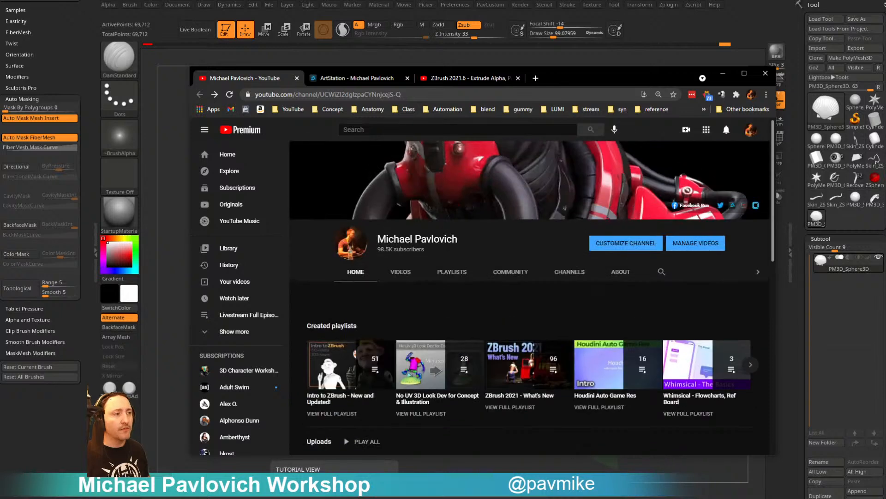
Open the Livestream Full Episodes playlist from the channel's created playlists, look over its videos, and return to ZBrush
click(449, 272)
scroll(351, 194, down, 4)
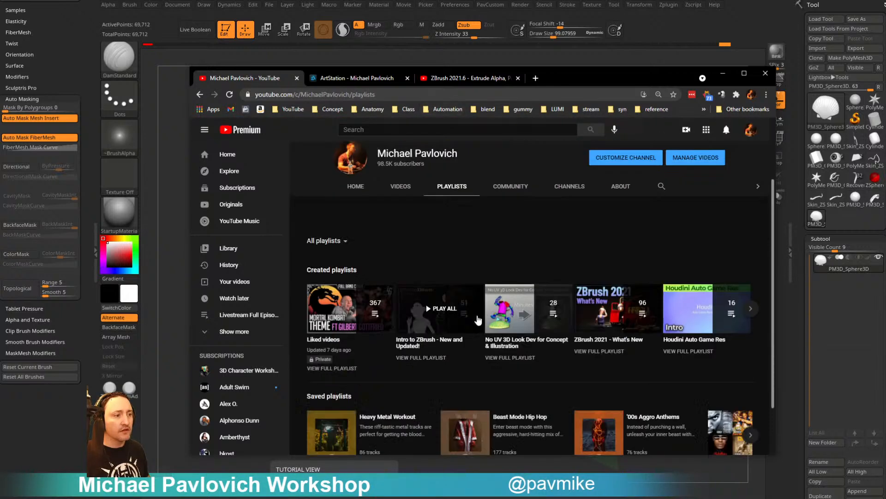
click(336, 176)
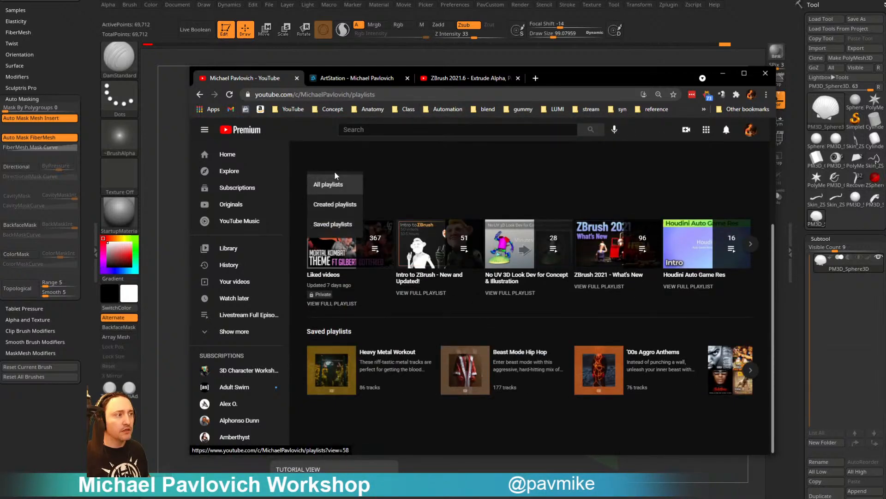
click(341, 201)
scroll(549, 226, down, 10)
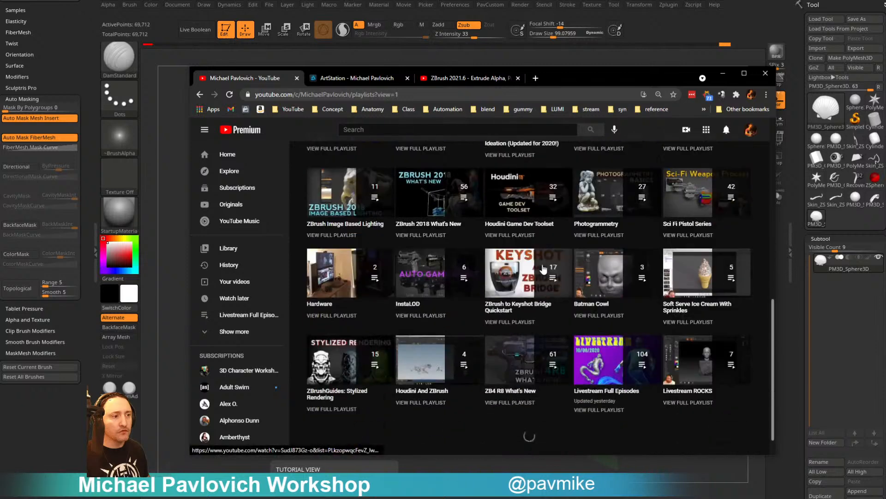
click(605, 410)
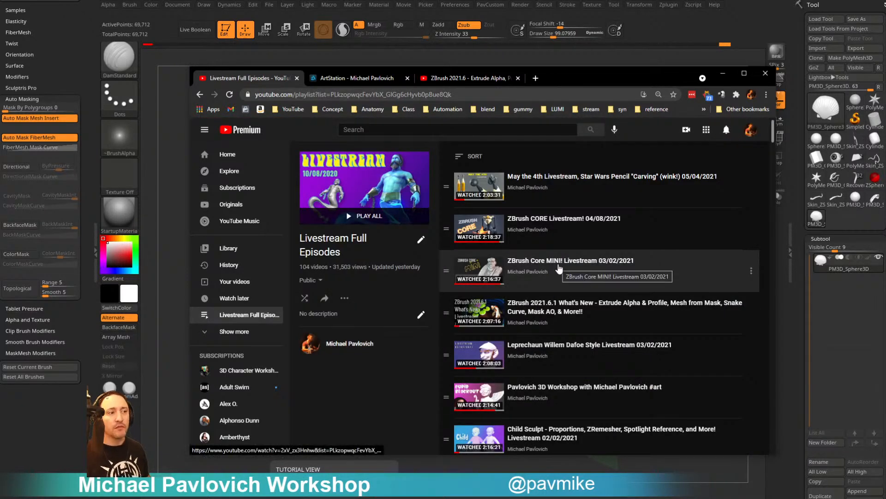
click(573, 56)
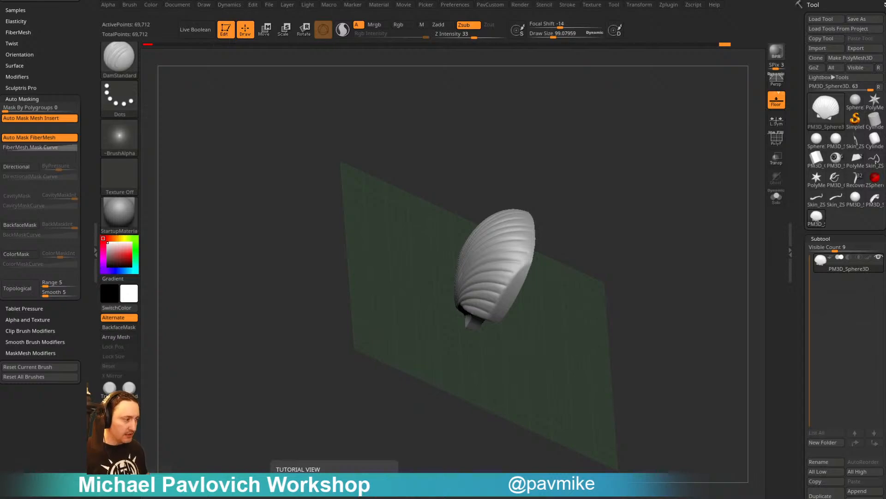
Switch to the browser's ArtStation portfolio and open the Age of Booty artwork
key(alt+Tab)
scroll(457, 304, down, 10)
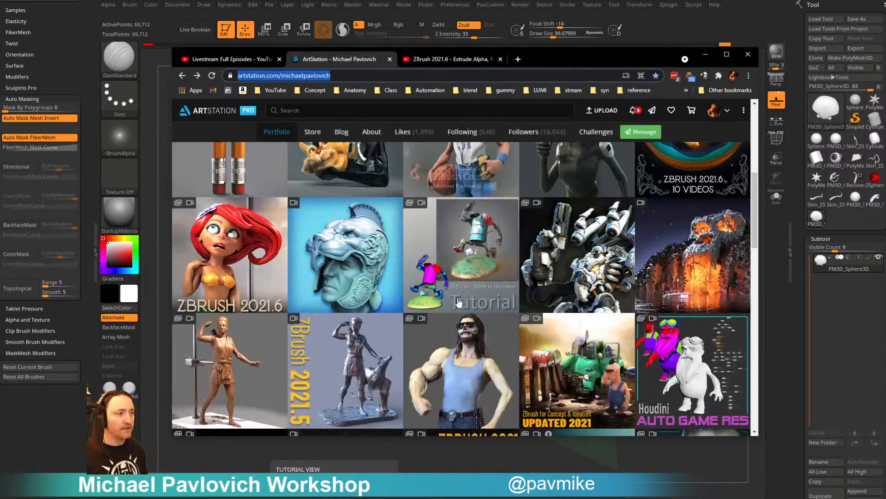
scroll(457, 304, down, 12)
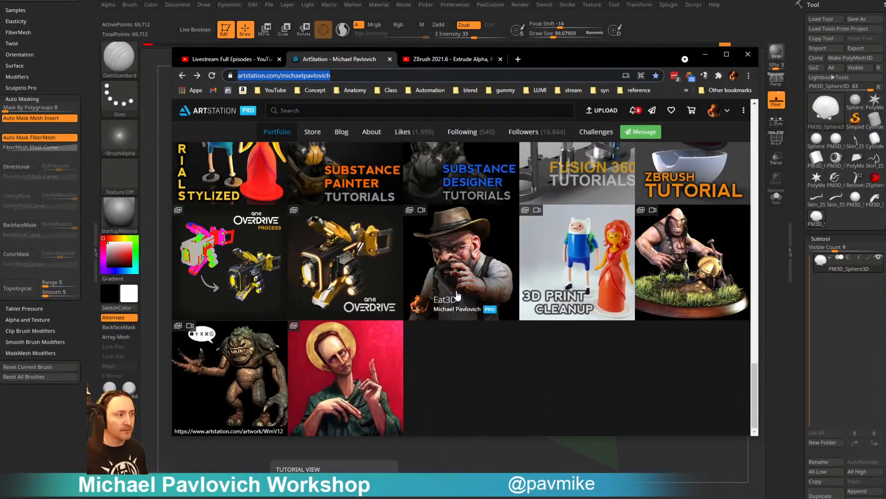
click(669, 244)
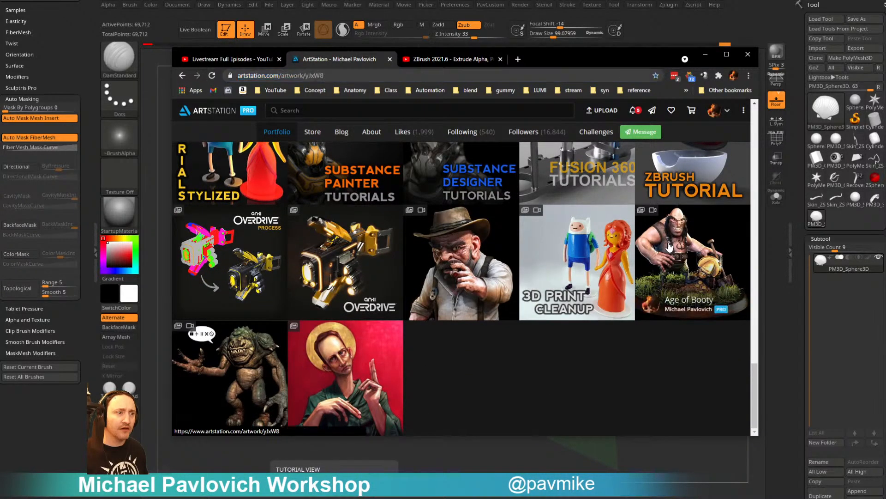
Enlarge the browser window and examine the Age of Booty character renders, concept art and embedded DynaMesh videos
drag(687, 64, 597, 28)
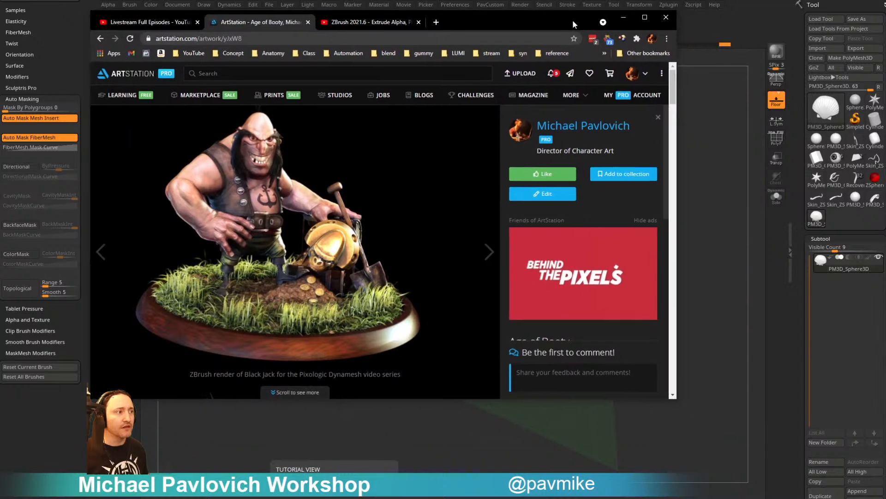
drag(688, 409, 884, 497)
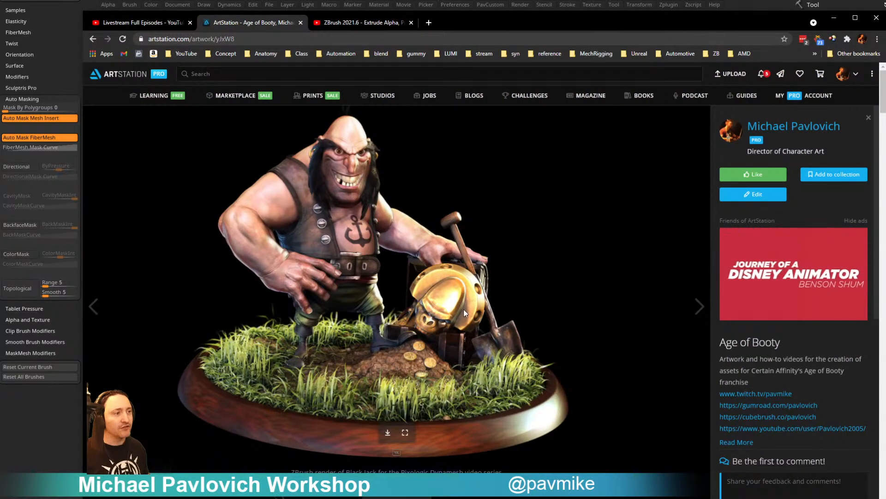
scroll(252, 276, down, 7)
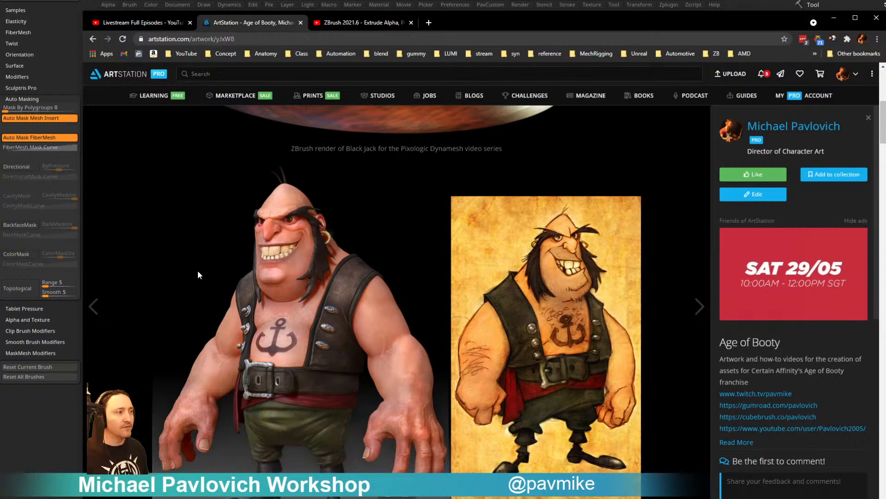
scroll(203, 277, down, 15)
scroll(201, 275, down, 20)
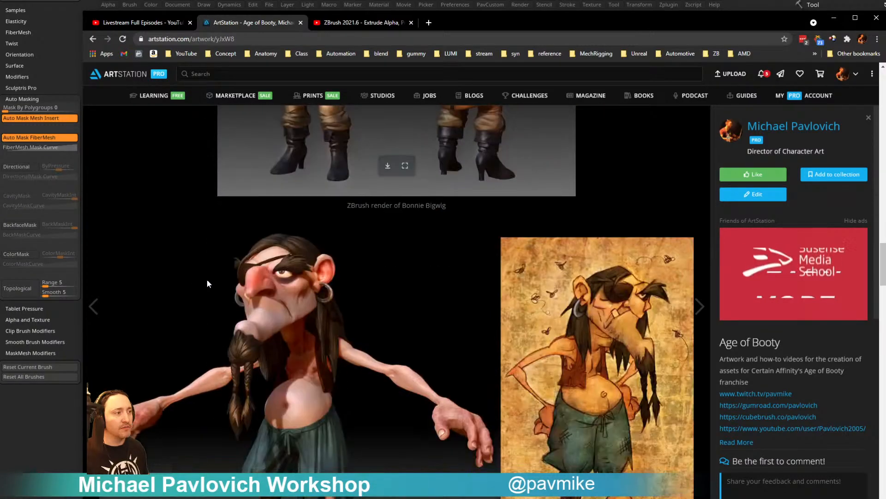
scroll(263, 291, down, 20)
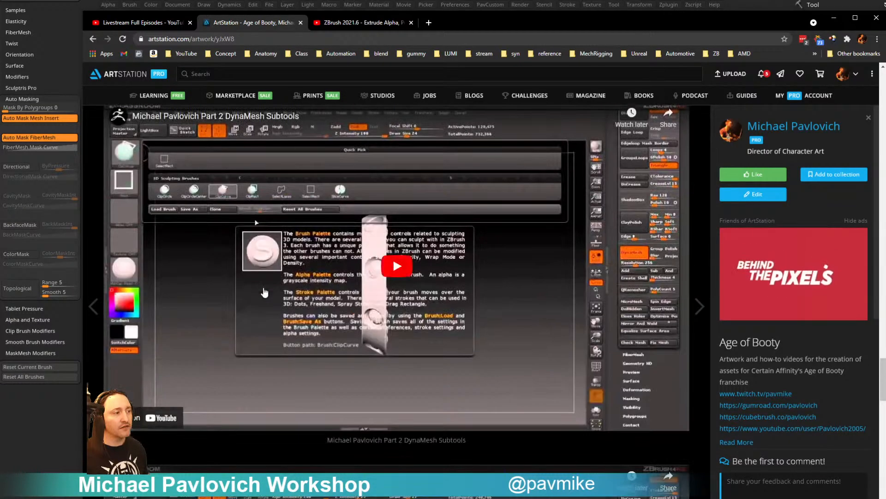
scroll(291, 327, up, 20)
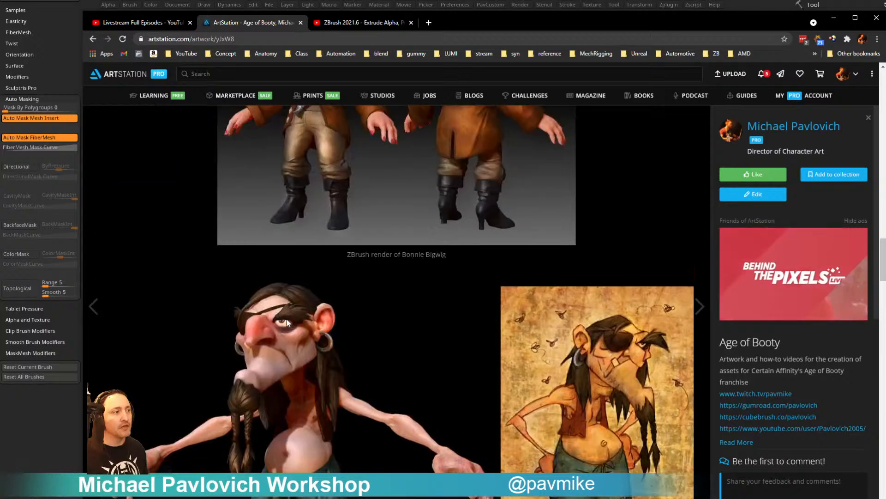
Look over the remaining Age of Booty character renders and concept art, and return to ZBrush
scroll(287, 327, down, 4)
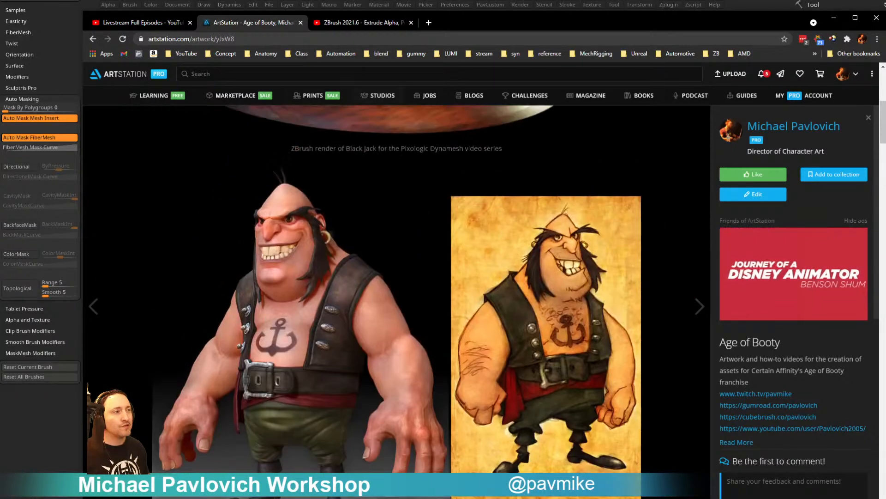
key(alt+Tab)
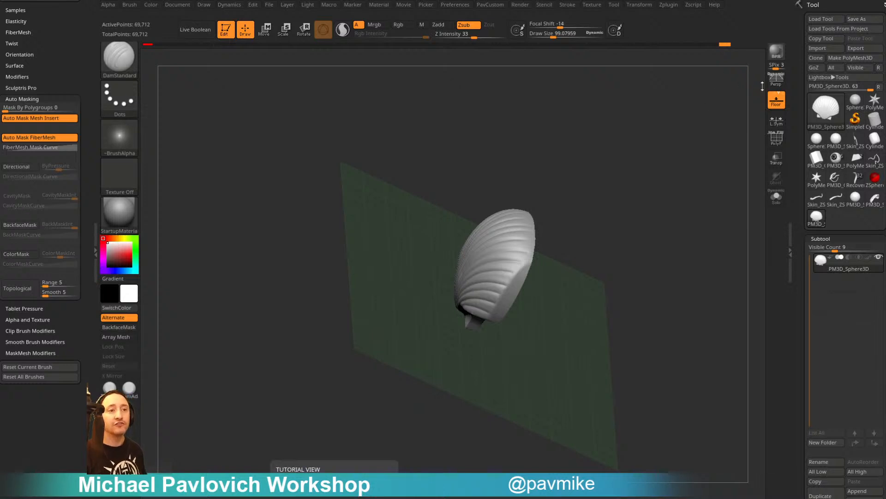
Switch to the Sphere3D primitive and convert it to a PolyMesh3D
click(817, 139)
drag(710, 145, 665, 152)
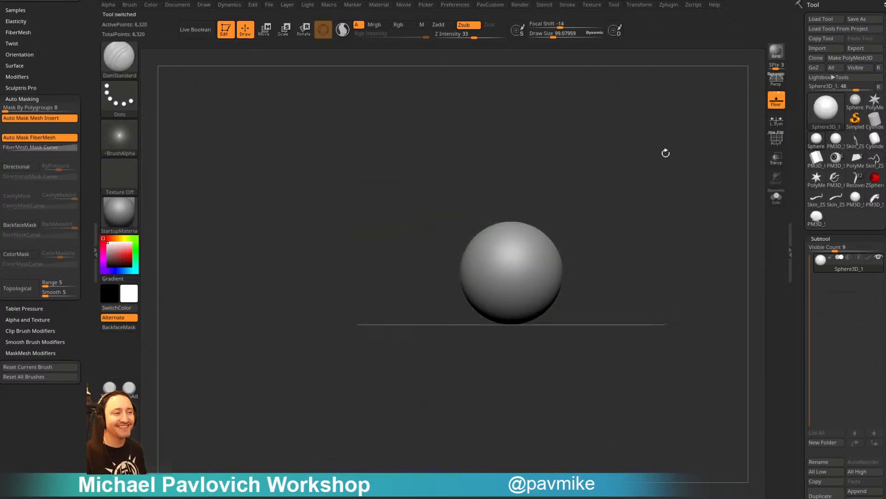
key(w)
alt+drag(611, 182, 673, 163)
click(846, 58)
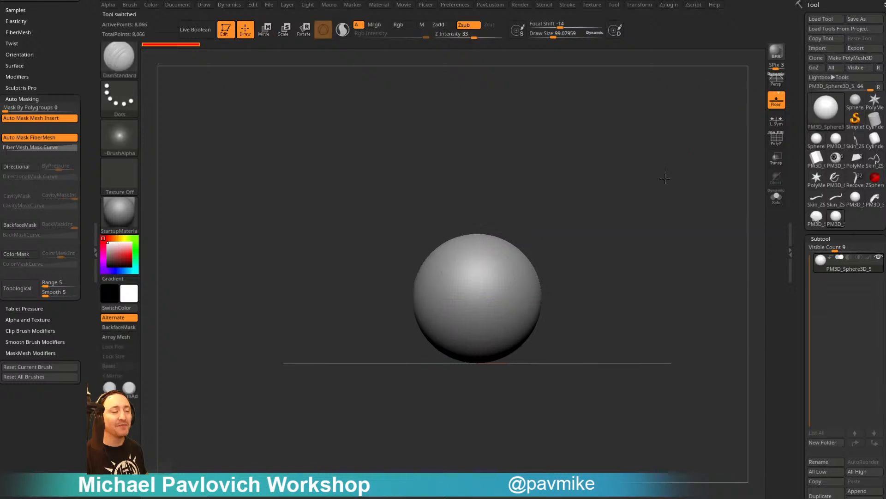
Shape the sphere into an egg by pulling its upper part upward with a gizmo deformer
click(422, 232)
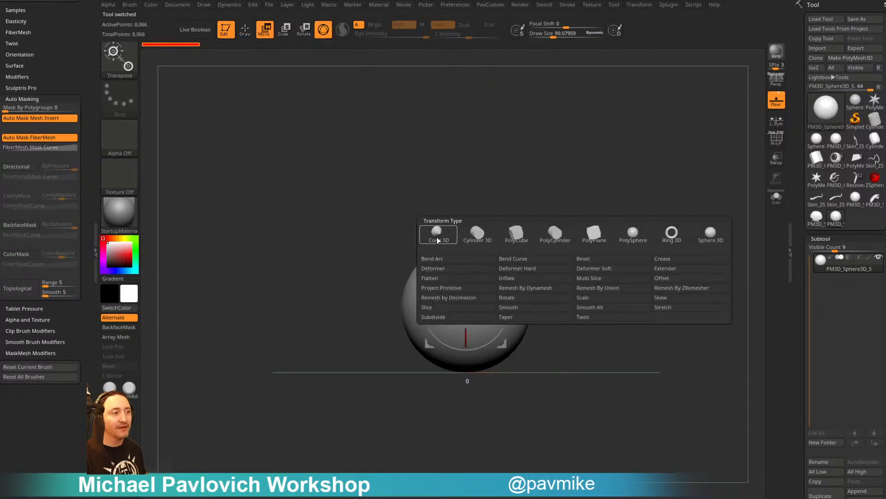
click(480, 279)
mouse_move(517, 194)
ctrl+mouse_down()
mouse_move(460, 249)
mouse_move(512, 203)
ctrl+mouse_up()
mouse_move(553, 161)
ctrl+mouse_down()
mouse_move(456, 272)
mouse_move(347, 194)
ctrl+mouse_up()
drag(465, 200, 464, 151)
key(q)
Display the egg's polygon wireframe and reduce Fade Opacity in the render settings
drag(603, 189, 545, 235)
click(776, 138)
drag(675, 190, 652, 245)
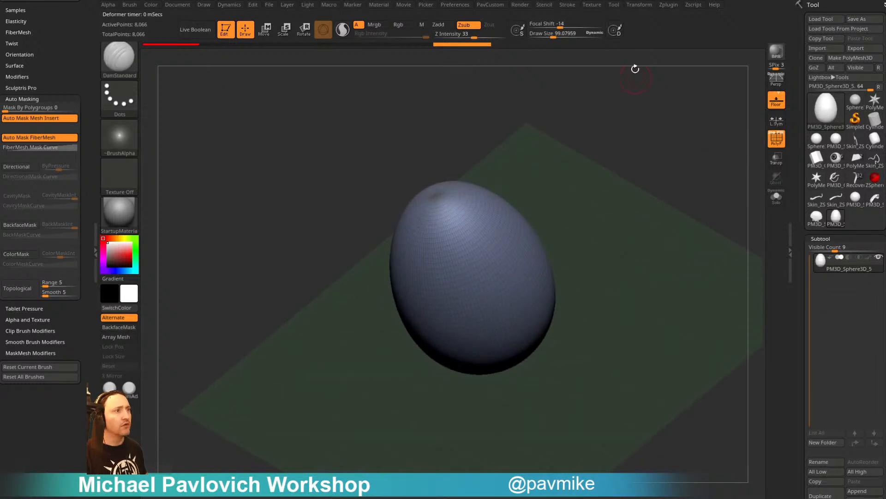
click(521, 5)
click(545, 98)
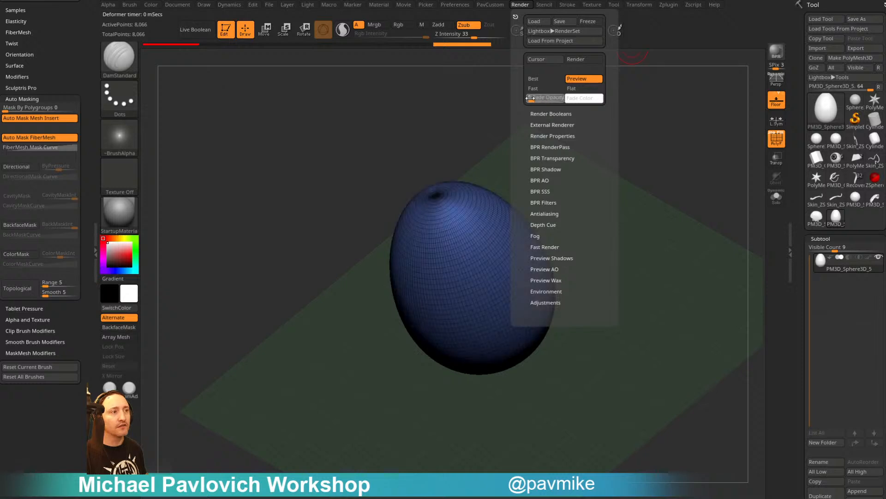
drag(473, 104, 662, 167)
ZRemesh the egg three times with Half polygon count and an AdaptiveSize of 0
key(s)
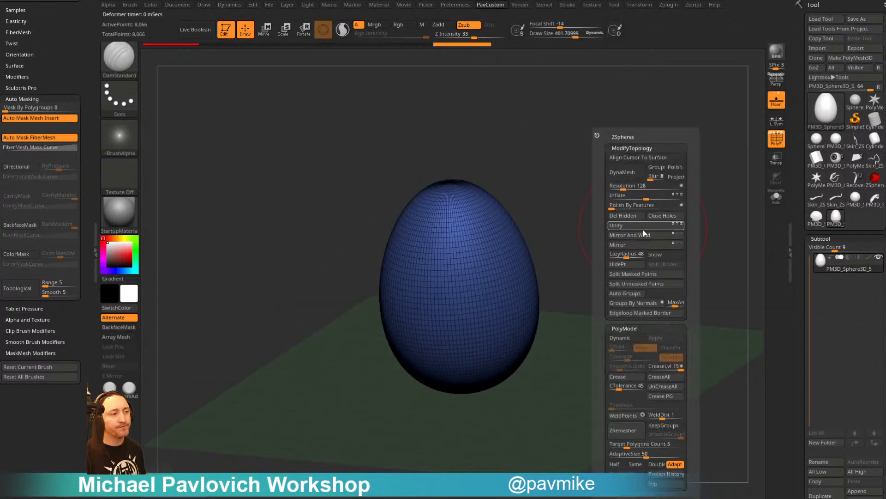
click(643, 234)
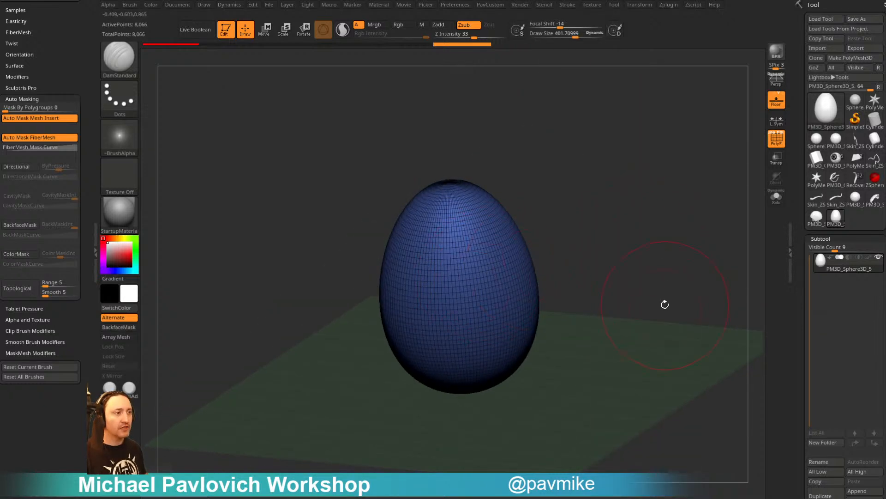
key(2)
click(637, 464)
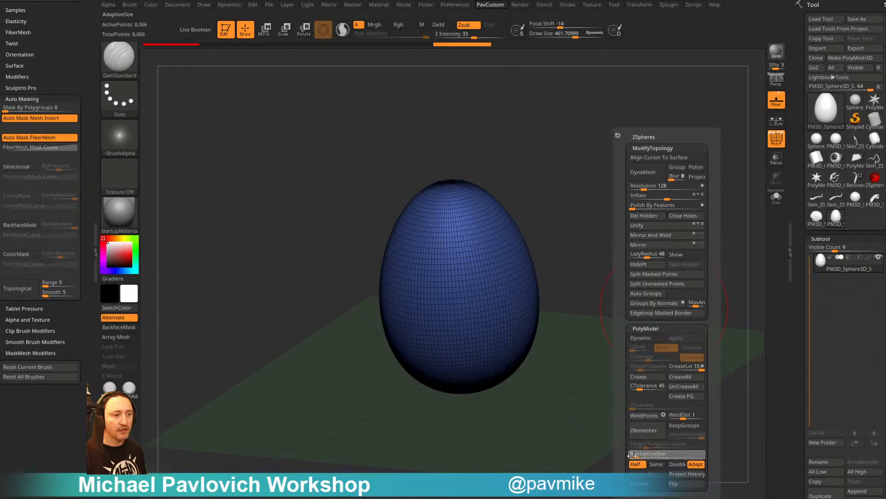
click(645, 430)
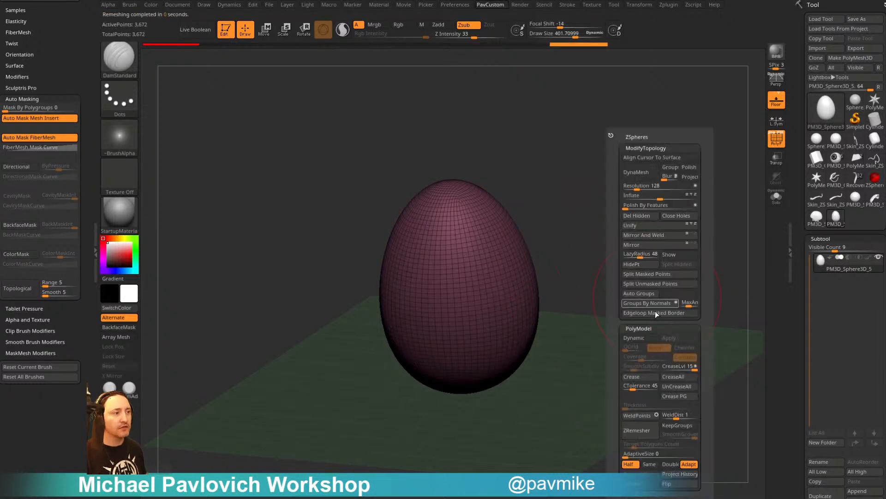
click(637, 431)
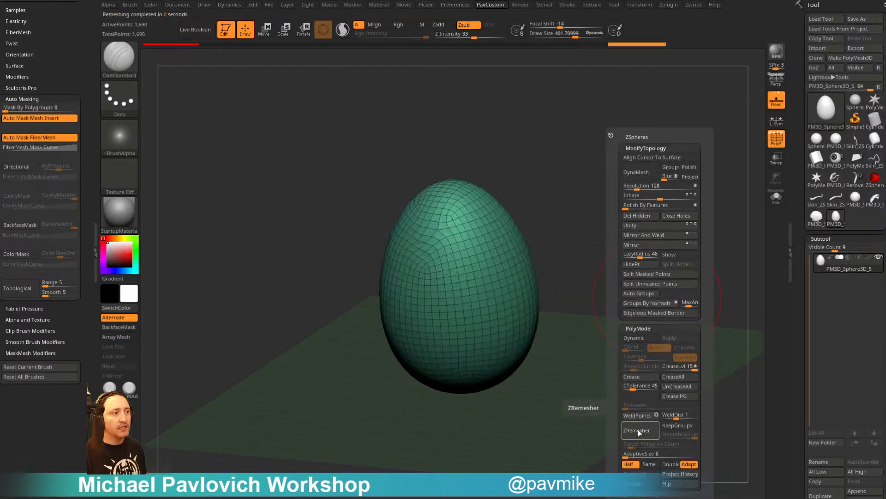
drag(640, 303, 699, 316)
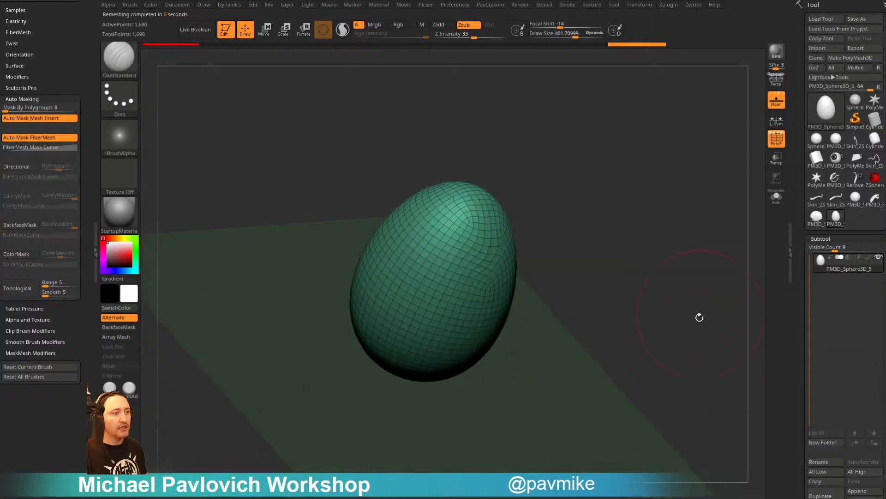
key(2)
click(675, 432)
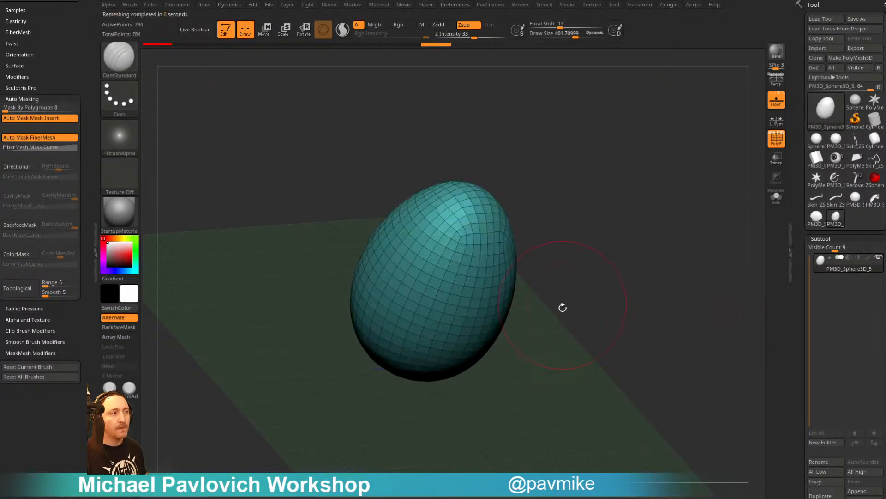
Try to split the egg with a jagged SliceCurve line across its middle
mouse_move(562, 306)
shift+mouse_down()
mouse_move(619, 304)
mouse_move(607, 317)
mouse_move(617, 292)
mouse_move(608, 297)
mouse_move(619, 300)
shift+mouse_up()
key(s)
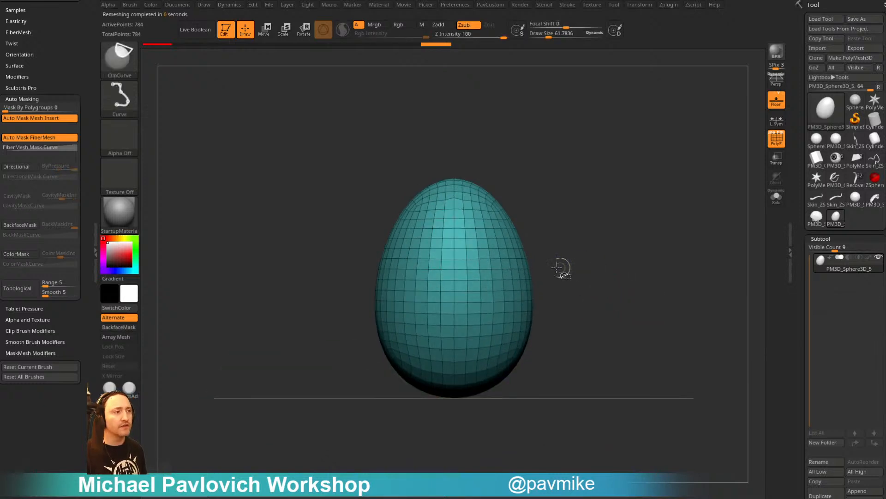
ctrl+shift+click(119, 60)
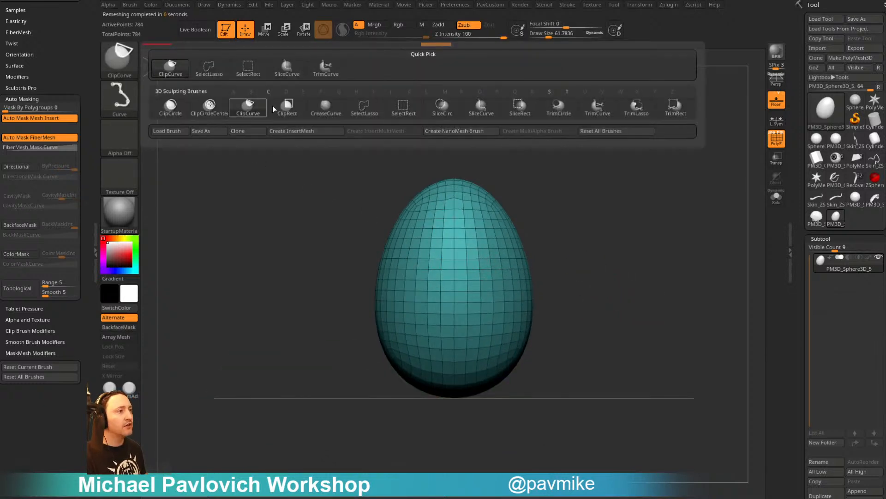
ctrl+shift+click(483, 111)
mouse_move(342, 228)
ctrl+shift+mouse_down()
mouse_move(394, 289)
mouse_move(438, 309)
mouse_move(559, 270)
ctrl+shift+mouse_up()
key(alt)
key(alt)
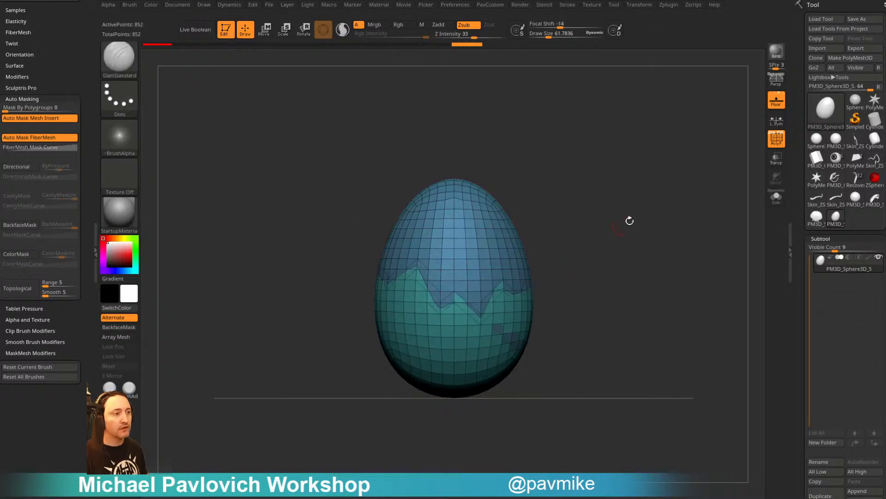
drag(691, 220, 664, 227)
key(ctrl+z)
Try a second SliceCurve cut from the front view, using fewer and larger zigzag points around the egg's middle
shift+drag(571, 261, 579, 249)
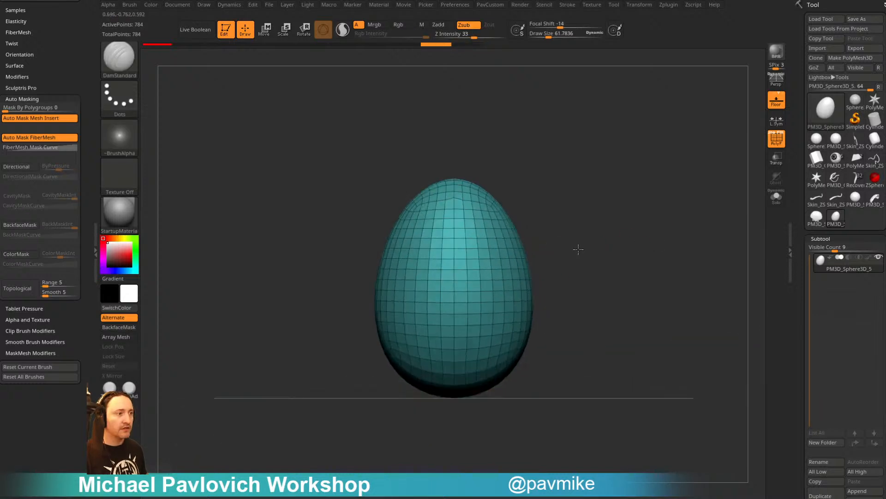
right_drag(513, 298, 609, 221)
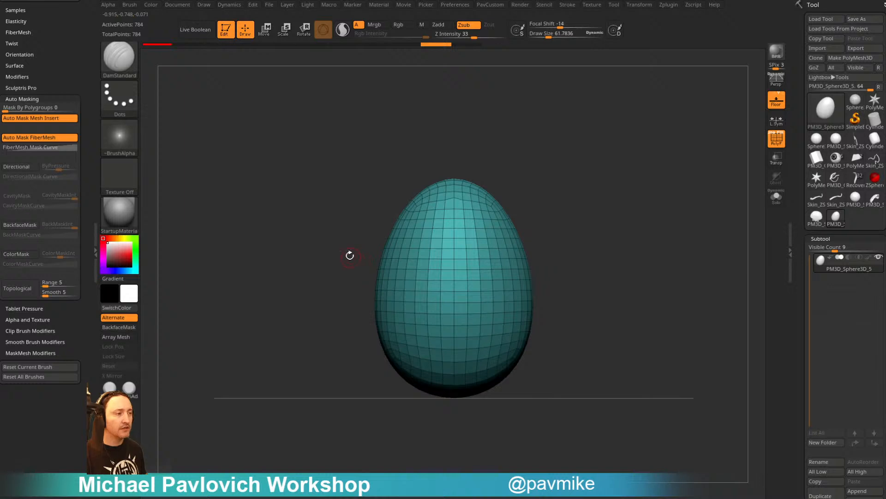
ctrl+shift+drag(350, 255, 399, 300)
mouse_move(434, 273)
ctrl+shift+mouse_down()
mouse_move(472, 336)
mouse_move(511, 283)
ctrl+shift+mouse_up()
ctrl+shift+drag(559, 303, 568, 303)
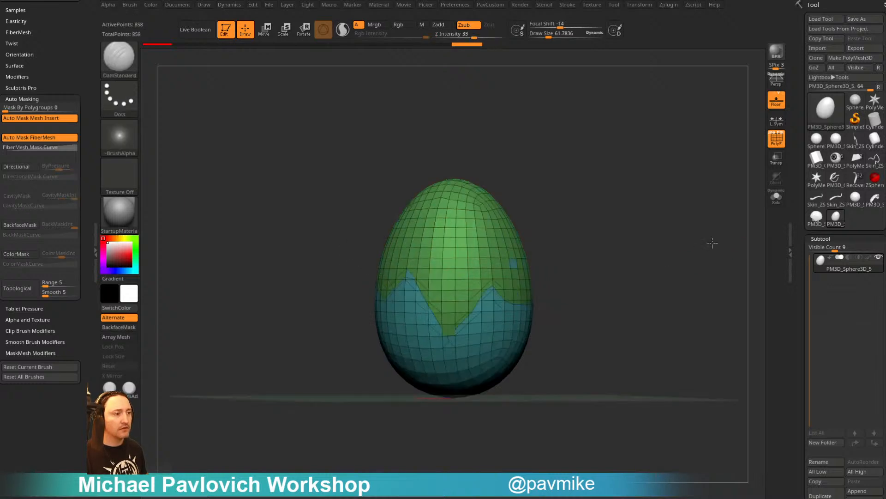
mouse_move(712, 241)
mouse_down()
mouse_move(622, 247)
mouse_move(625, 258)
mouse_up()
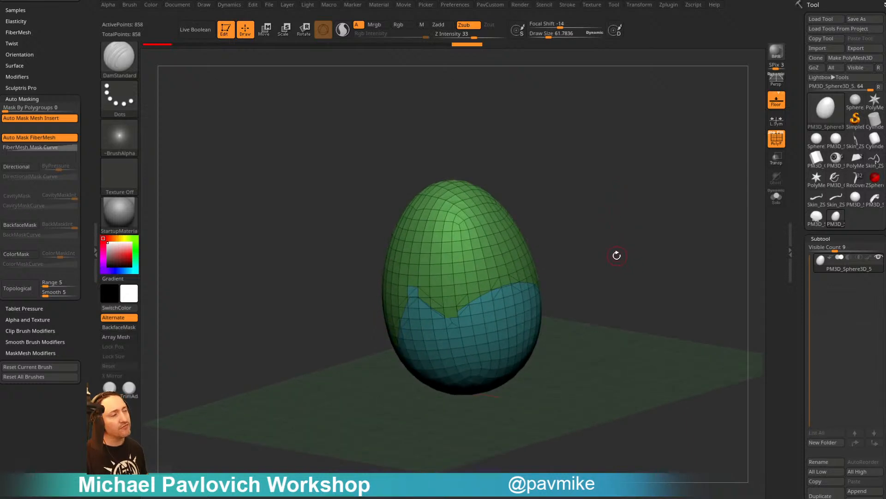
key(ctrl+z)
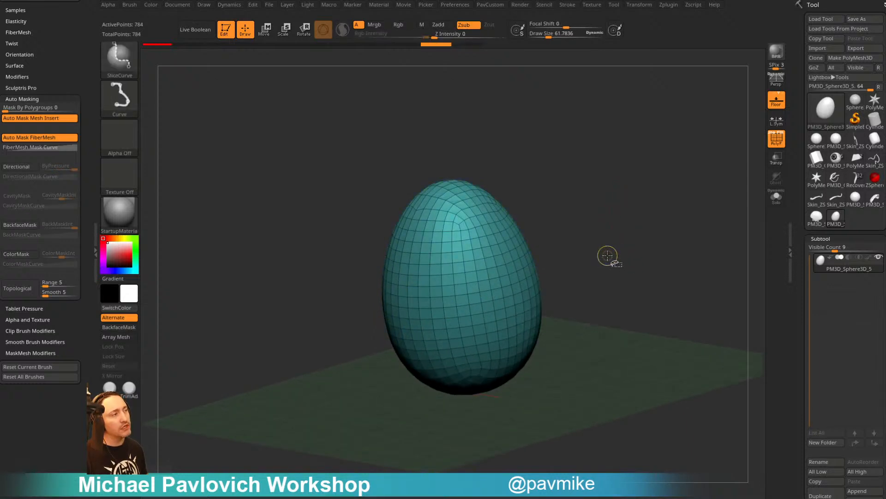
Try one more SliceCurve cut across the whole width of the egg from the front view
shift+drag(592, 209, 625, 233)
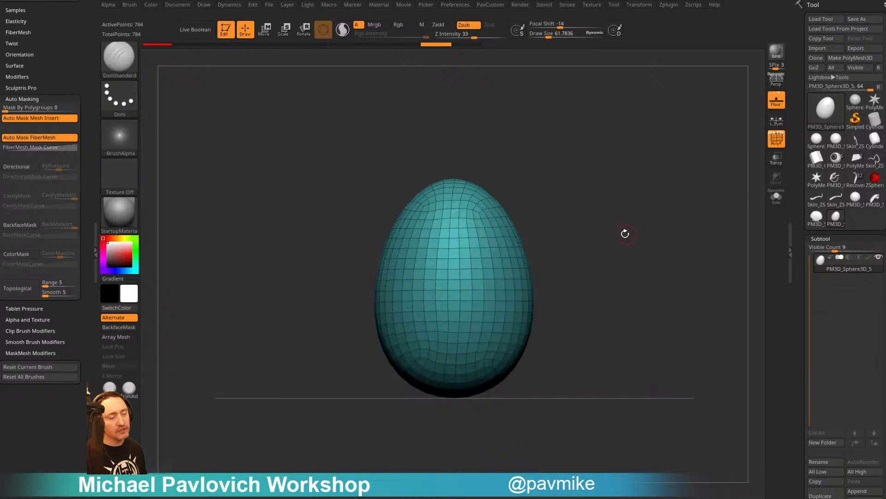
mouse_move(344, 241)
ctrl+shift+mouse_down()
mouse_move(395, 285)
mouse_move(451, 288)
mouse_move(471, 325)
mouse_move(536, 303)
ctrl+shift+mouse_up()
mouse_move(623, 267)
mouse_down()
mouse_move(647, 277)
mouse_move(600, 263)
mouse_move(658, 267)
mouse_move(657, 255)
mouse_move(648, 276)
mouse_up()
key(ctrl+z)
Append a Cube3D subtool, select it, and raise and enlarge it to enclose the upper part of the egg
scroll(849, 323, down, 5)
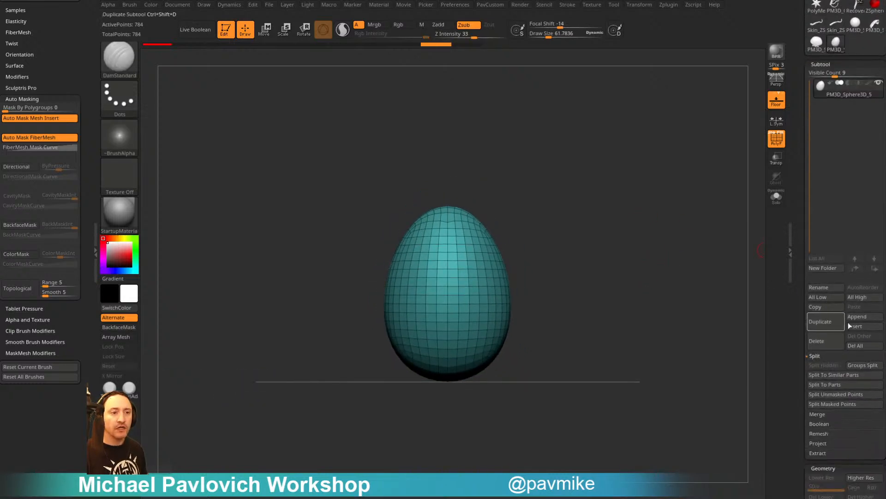
click(851, 317)
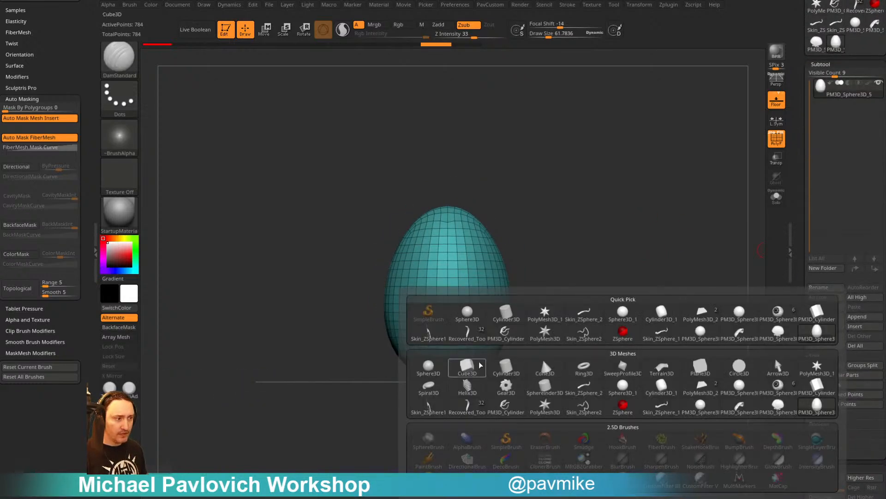
click(470, 370)
click(830, 107)
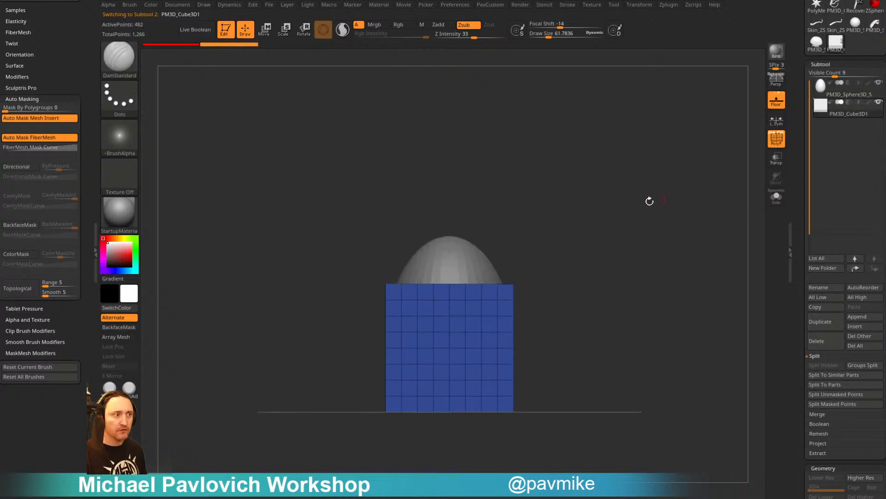
key(w)
drag(455, 292, 455, 199)
mouse_move(451, 251)
mouse_down()
mouse_move(480, 217)
mouse_move(473, 226)
mouse_up()
DynaMesh the cube at a resolution of 48 and hide its wireframe
key(q)
alt+drag(667, 242, 568, 273)
key(2)
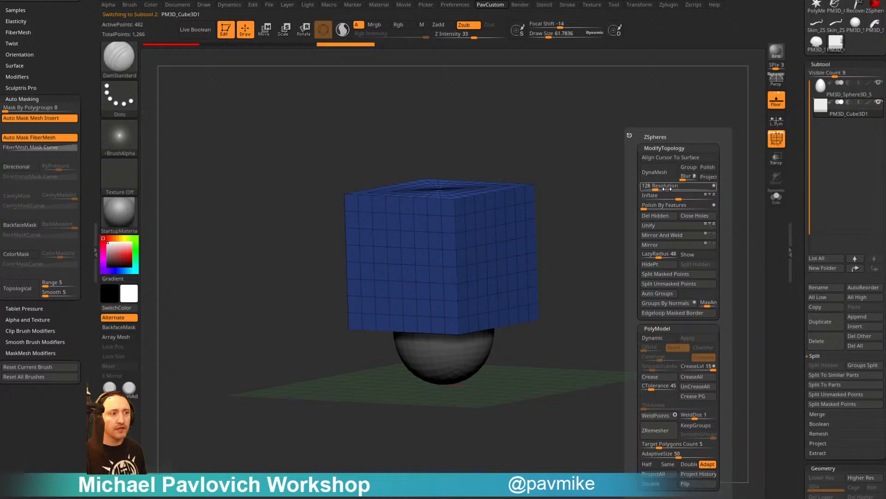
click(655, 172)
shift+drag(623, 252, 769, 134)
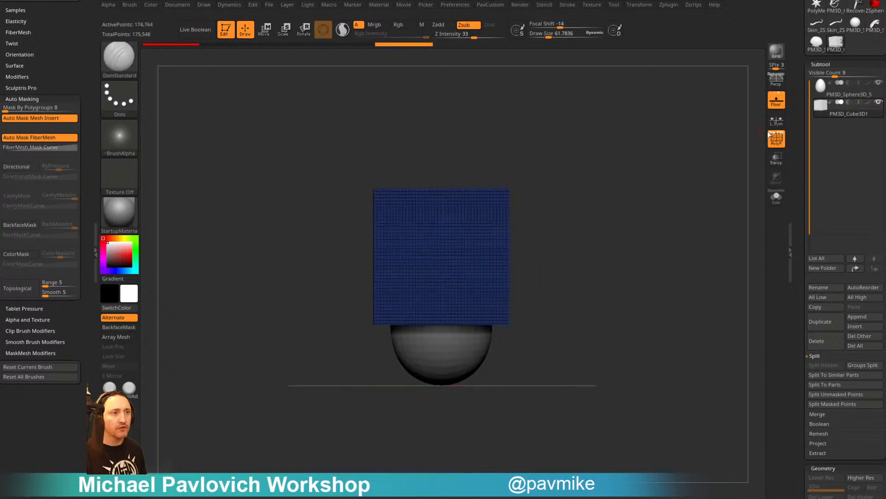
key(2)
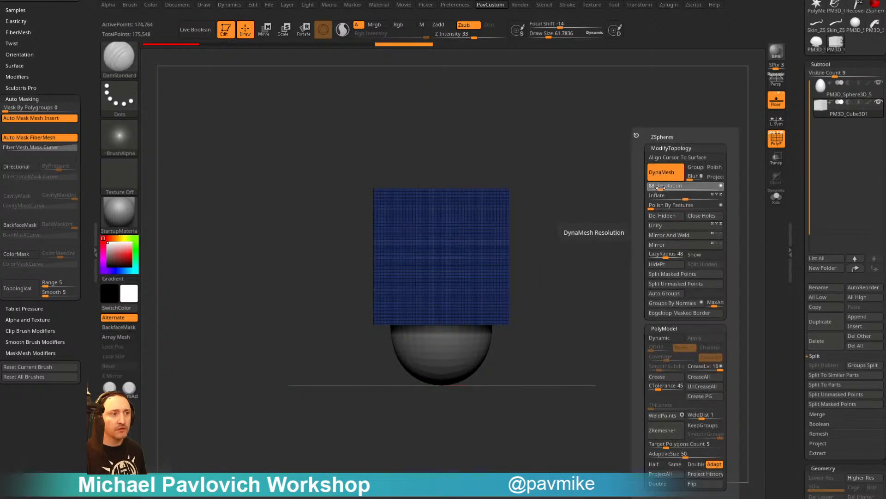
ctrl+drag(521, 219, 663, 262)
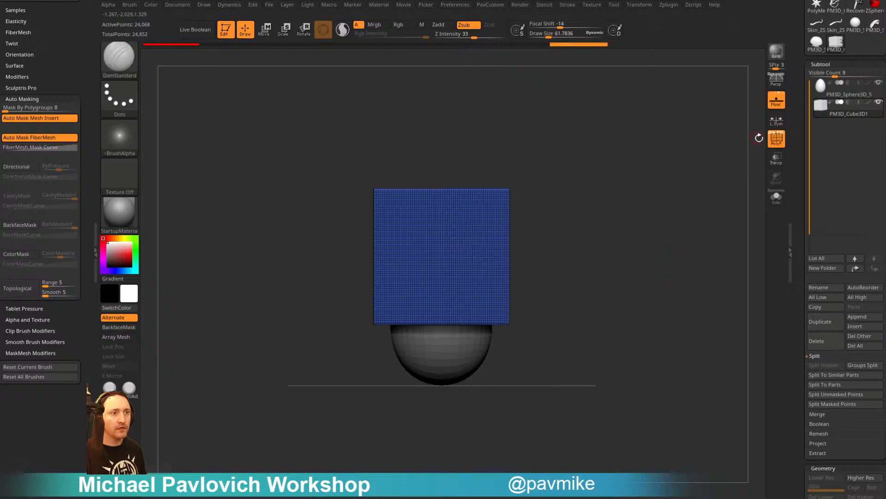
click(776, 139)
alt+drag(704, 189, 694, 182)
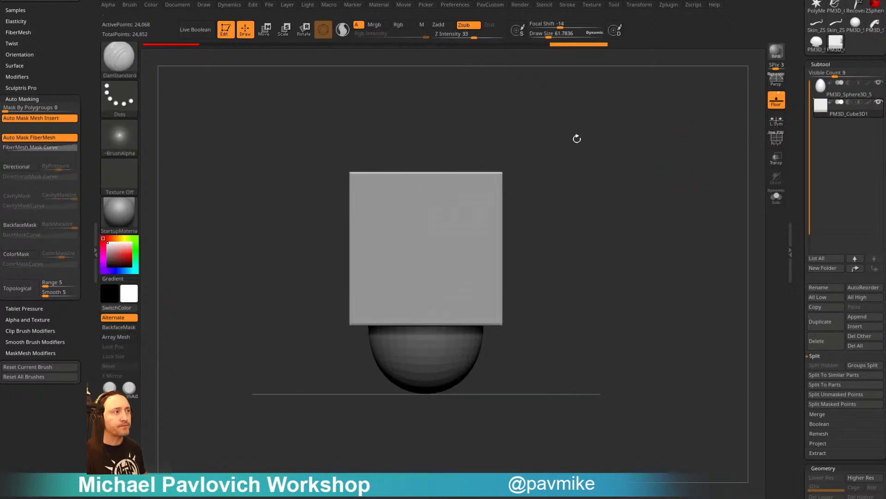
Try to clip a zigzag edge into the cube with ClipCurve, and turn on transparency to reveal the egg inside
ctrl+shift+click(119, 60)
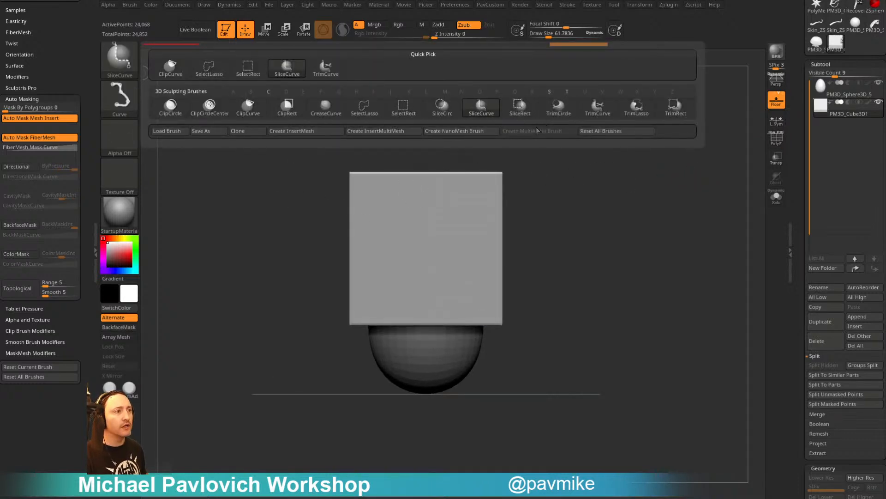
click(248, 103)
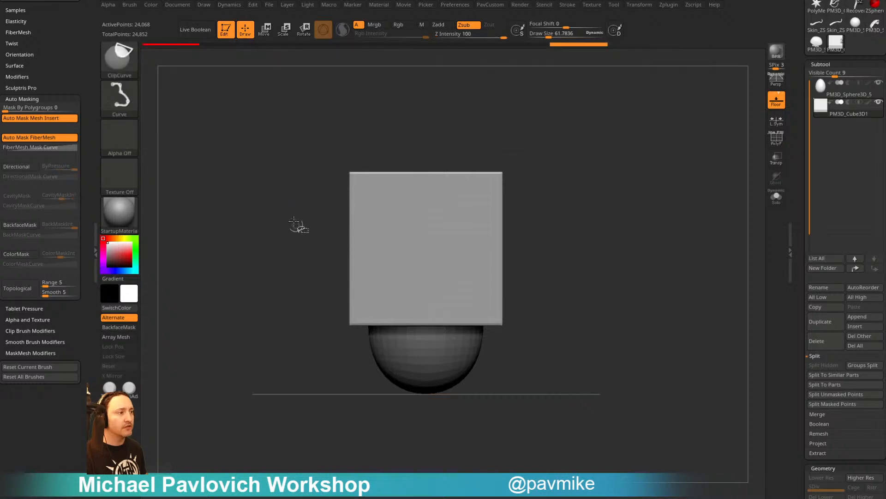
mouse_move(296, 222)
ctrl+shift+mouse_down()
mouse_move(370, 295)
mouse_move(436, 204)
ctrl+shift+mouse_up()
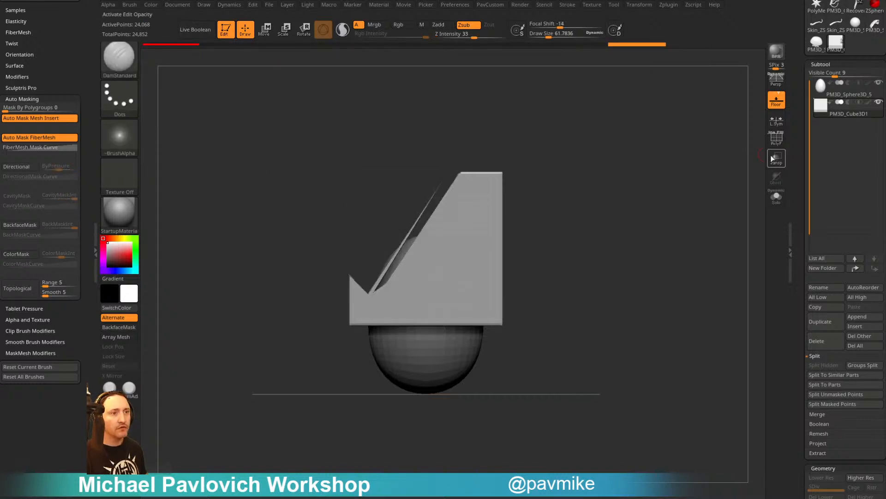
click(776, 159)
alt+drag(693, 232, 699, 188)
key(ctrl+z)
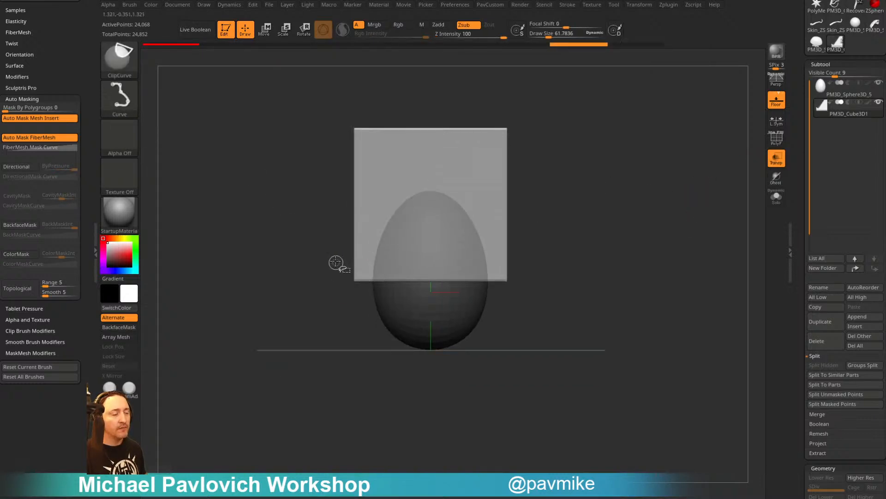
Try another ClipCurve zigzag across the lower part of the cube from the front view, and undo it
ctrl+shift+drag(323, 239, 382, 271)
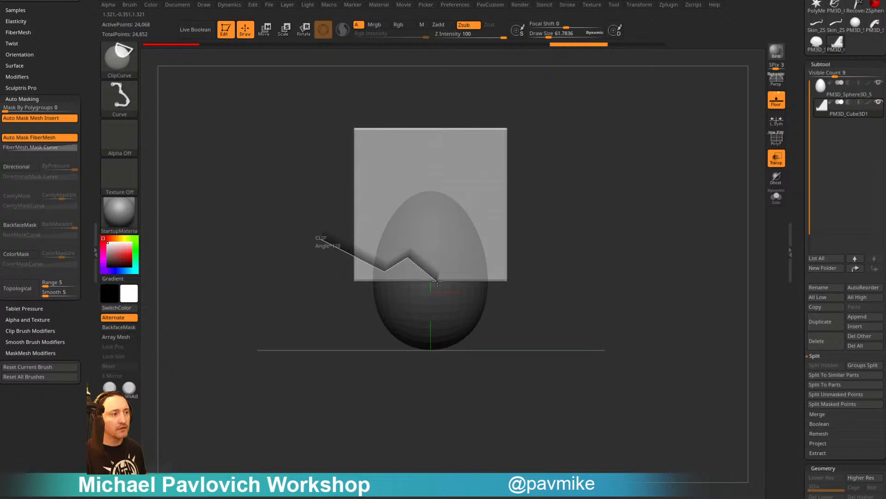
mouse_move(436, 277)
ctrl+shift+mouse_down()
mouse_move(461, 262)
mouse_move(489, 274)
mouse_move(549, 219)
ctrl+shift+mouse_up()
mouse_move(712, 207)
mouse_down()
mouse_move(691, 250)
mouse_move(697, 276)
mouse_move(683, 248)
mouse_move(693, 197)
mouse_move(714, 178)
mouse_move(695, 180)
mouse_move(661, 206)
mouse_move(668, 165)
mouse_up()
key(ctrl+z)
Switch to the TrimCurve brush, try a jagged cut across the cube from the front, and undo the cut
ctrl+shift+click(124, 66)
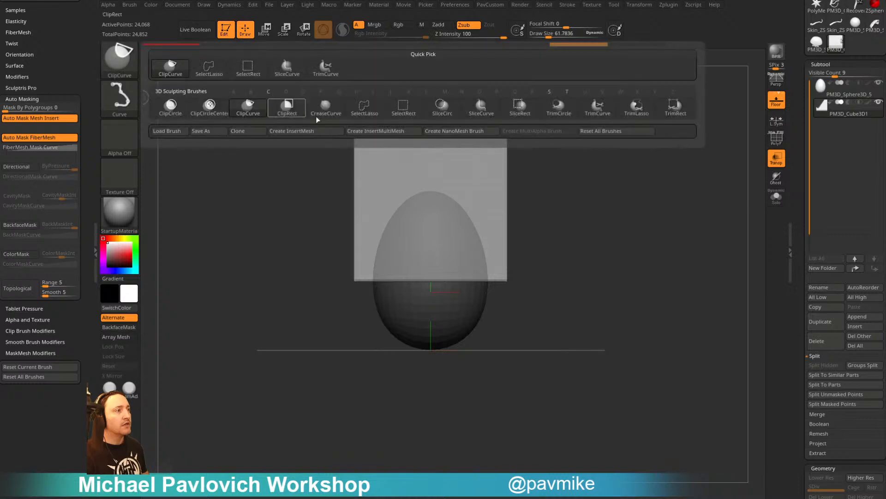
click(597, 107)
drag(298, 213, 377, 268)
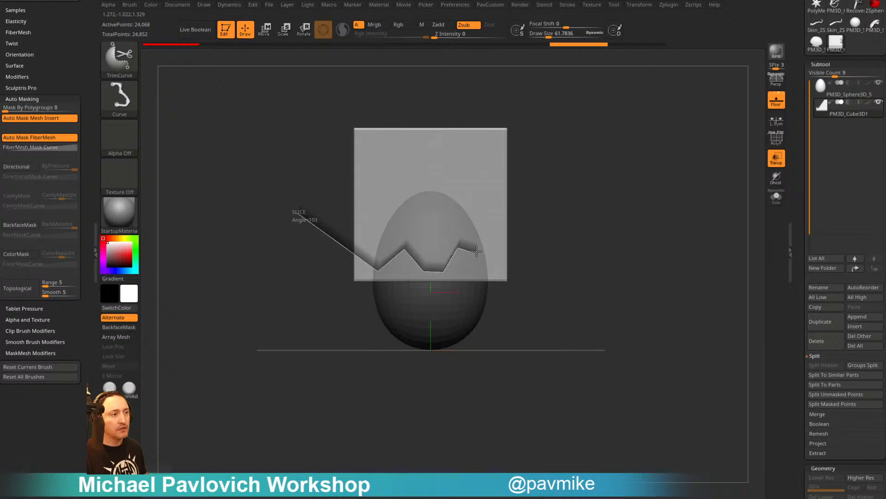
ctrl+shift+drag(477, 250, 536, 197)
drag(674, 170, 614, 234)
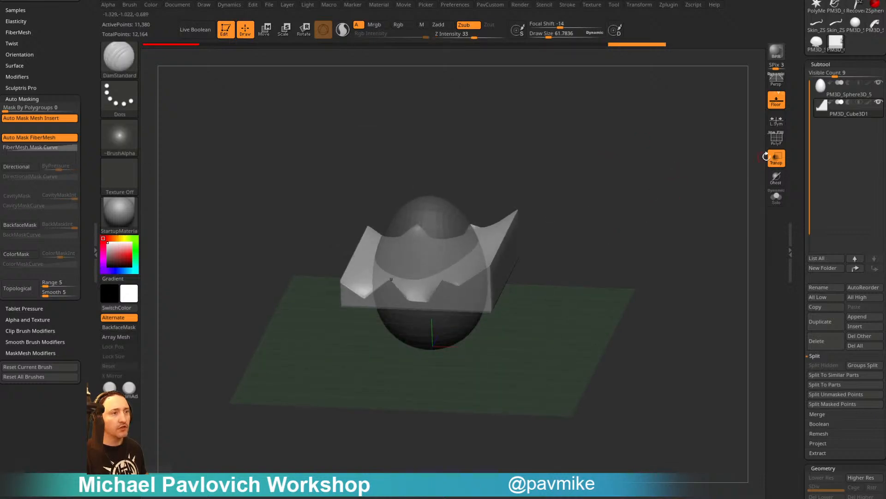
key(shift+f)
mouse_move(683, 174)
mouse_down()
mouse_move(647, 212)
mouse_move(613, 171)
mouse_move(621, 192)
mouse_move(597, 208)
mouse_move(617, 250)
mouse_move(603, 179)
mouse_move(639, 196)
mouse_move(665, 184)
mouse_move(625, 217)
mouse_move(669, 200)
mouse_move(672, 232)
mouse_up()
key(ctrl+z)
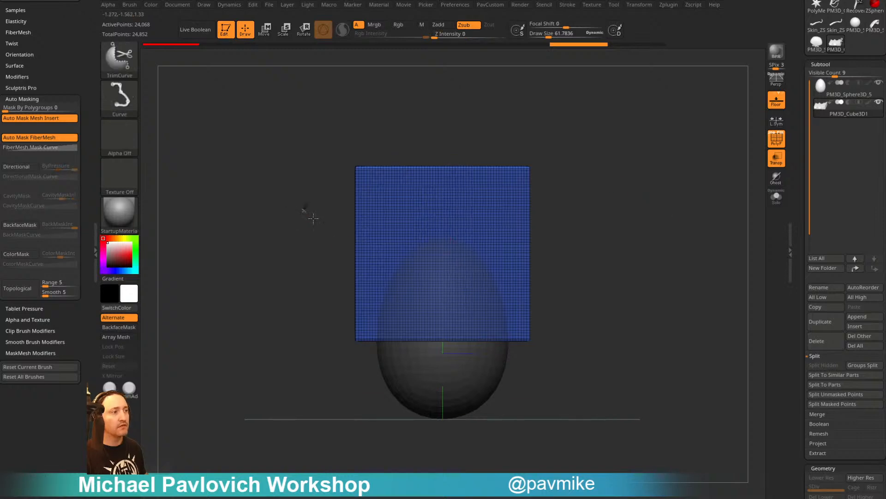
Try a zigzag TrimCurve cut across the cube over the egg's middle, and undo it
drag(313, 218, 387, 310)
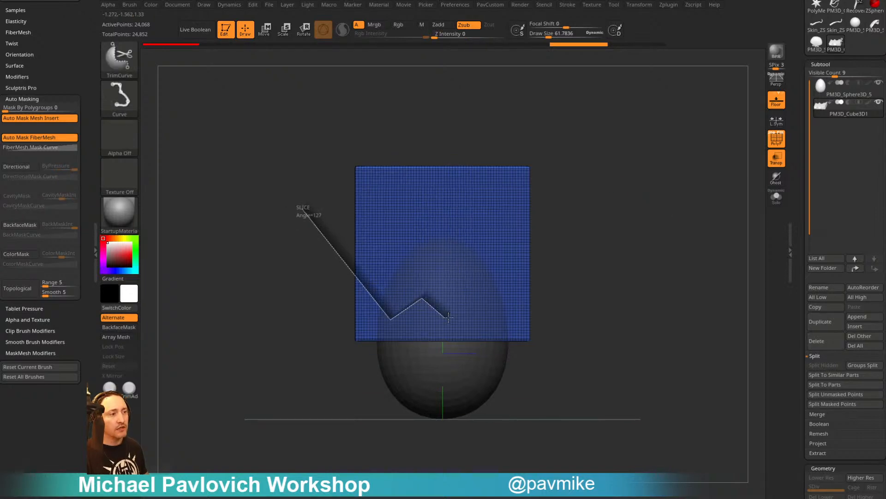
ctrl+shift+drag(483, 322, 484, 323)
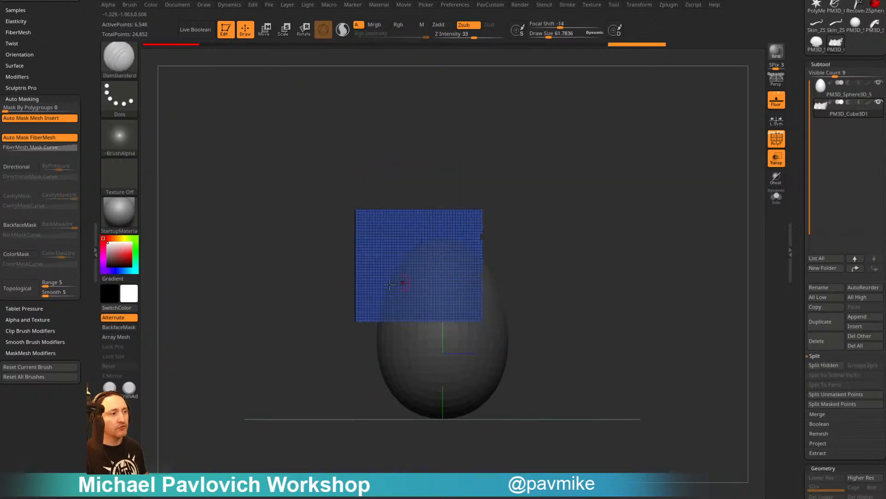
key(ctrl+z)
Trim away the upper part of the cube along a zigzag line at the egg's middle with TrimCurve
ctrl+shift+drag(318, 263, 392, 321)
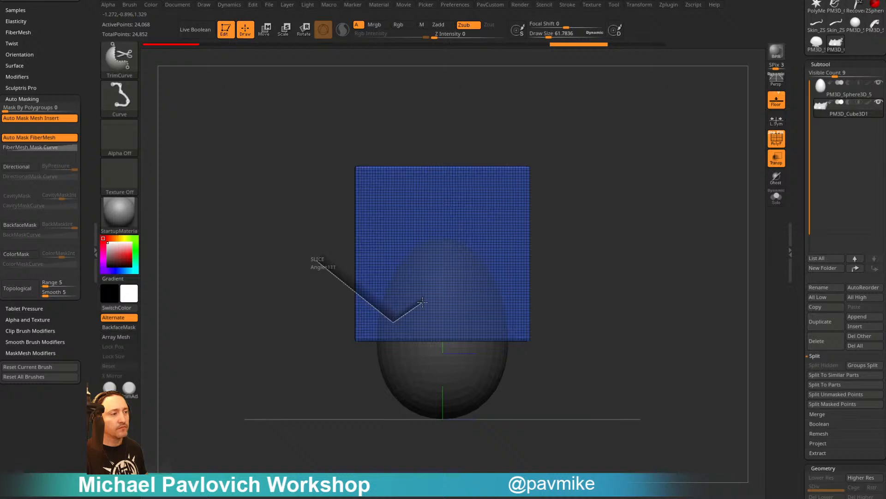
mouse_move(493, 318)
ctrl+shift+mouse_down()
mouse_move(544, 326)
mouse_move(551, 339)
ctrl+shift+mouse_up()
mouse_move(671, 204)
mouse_down()
mouse_move(604, 282)
mouse_move(623, 221)
mouse_move(678, 208)
mouse_move(622, 219)
mouse_move(617, 229)
mouse_move(600, 192)
mouse_up()
Isolate the trimmed cube and extrude its jagged cut surface sideways, well beyond the original block
click(777, 196)
key(w)
alt+click(438, 324)
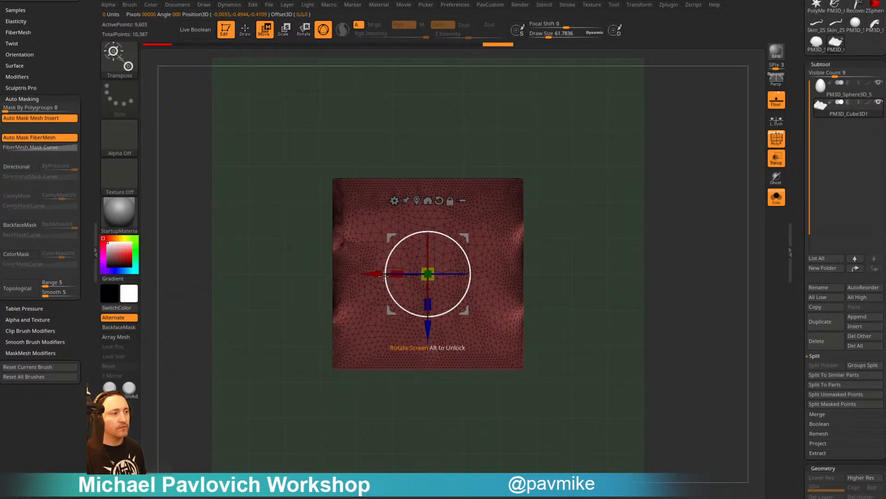
ctrl+drag(375, 274, 652, 275)
right_drag(664, 369, 661, 297)
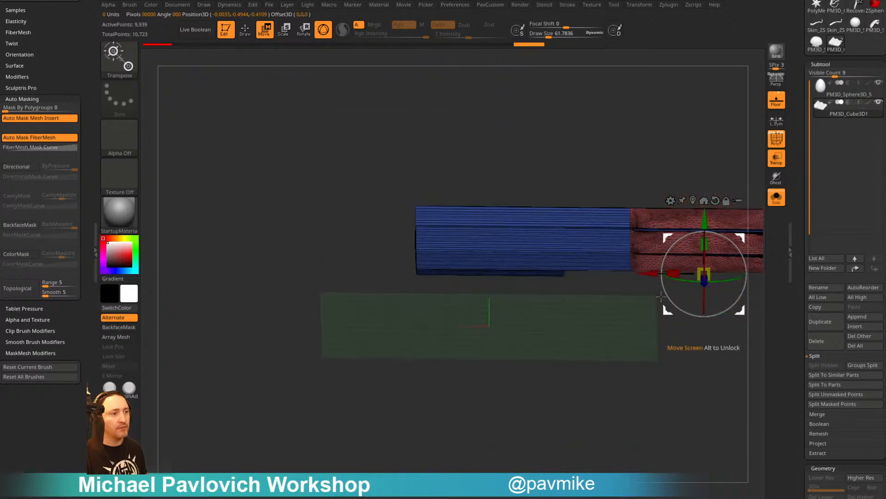
Isolate the cutter's jagged upper surface, group its visible faces into one polygroup, and show the whole cutter again
key(q)
mouse_move(666, 141)
alt+right_down()
mouse_move(568, 178)
mouse_move(638, 214)
alt+right_up()
ctrl+shift+click(615, 235)
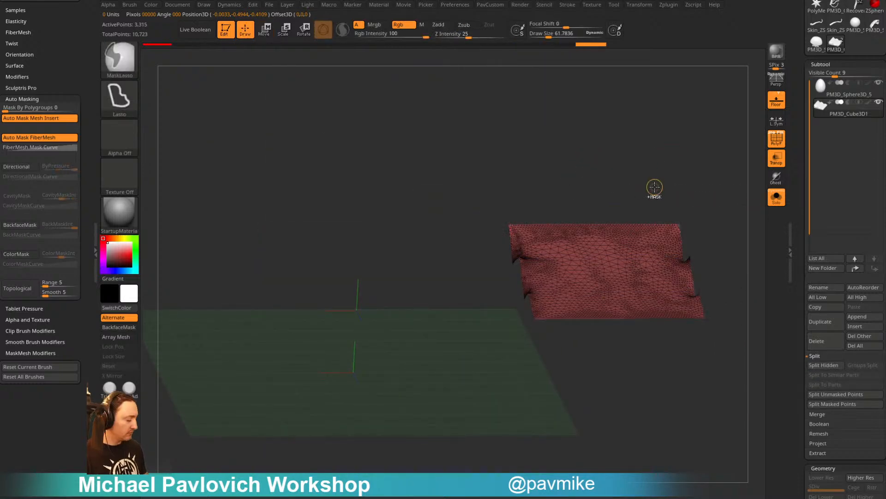
ctrl+shift+click(654, 188)
right_drag(655, 188, 668, 184)
ctrl+shift+click(663, 171)
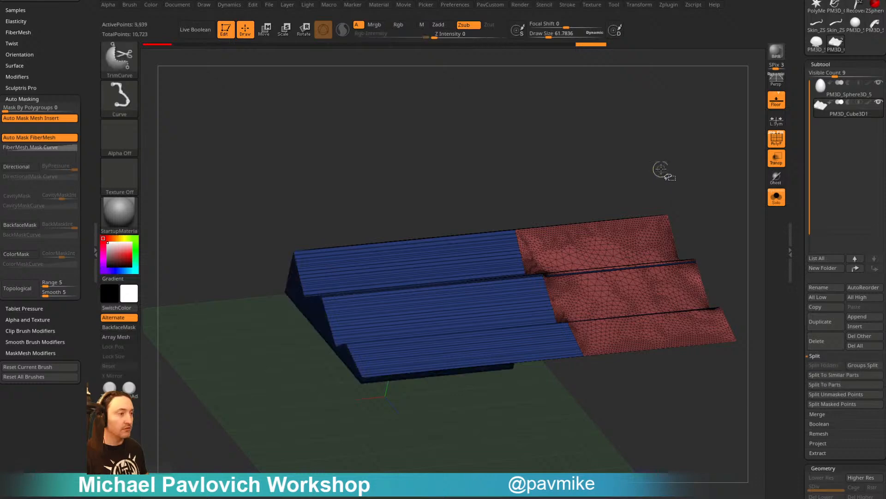
key(ctrl+z)
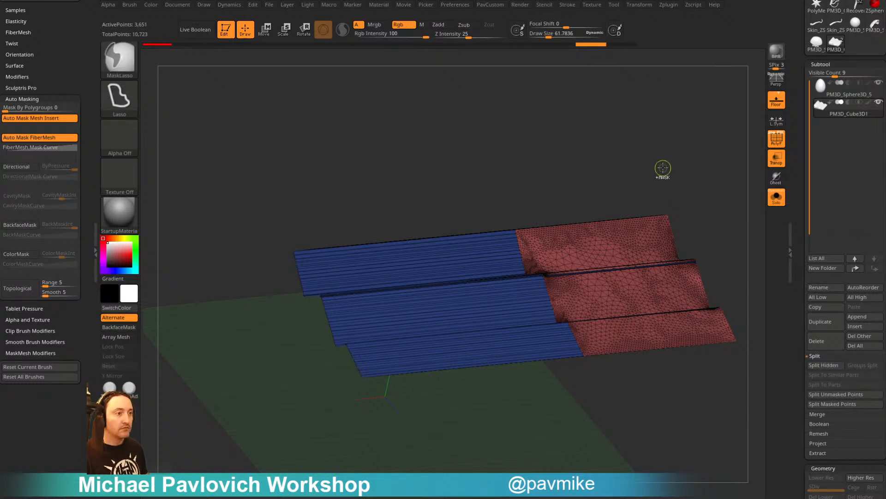
ctrl+drag(661, 168, 691, 188)
key(ctrl+w)
right_drag(677, 182, 707, 178)
ctrl+shift+click(706, 178)
mouse_move(677, 416)
right_down()
mouse_move(672, 404)
mouse_move(696, 447)
mouse_move(683, 392)
mouse_move(669, 408)
mouse_move(674, 436)
right_up()
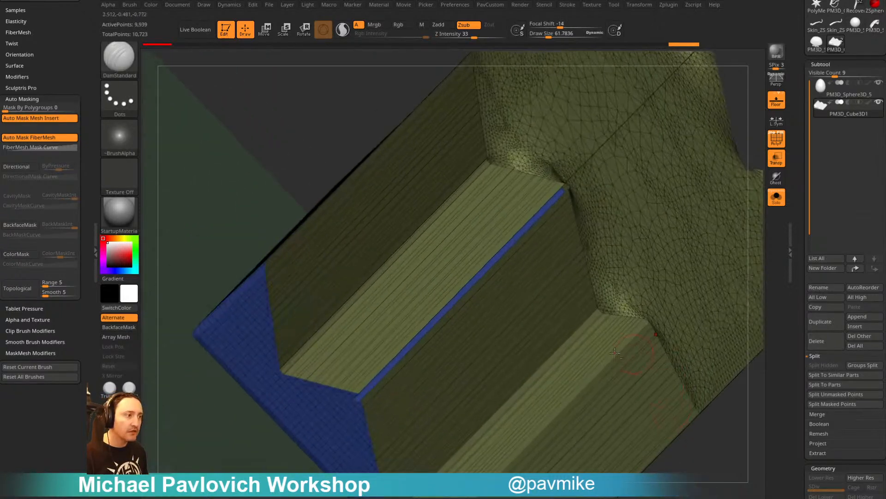
Mirror the cutter's clean side over its rumpled end, and show the egg again with the wireframe hidden
key(b)
key(z)
key(m)
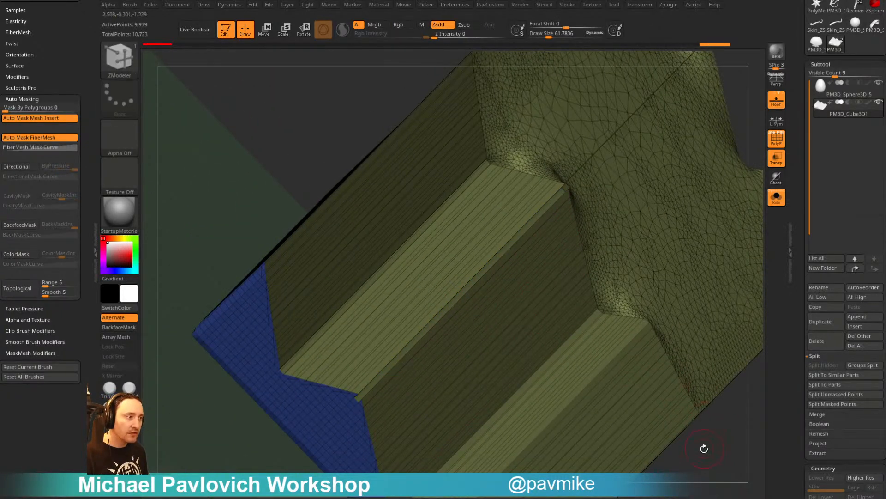
ctrl+right_drag(710, 463, 684, 369)
right_drag(683, 369, 663, 340)
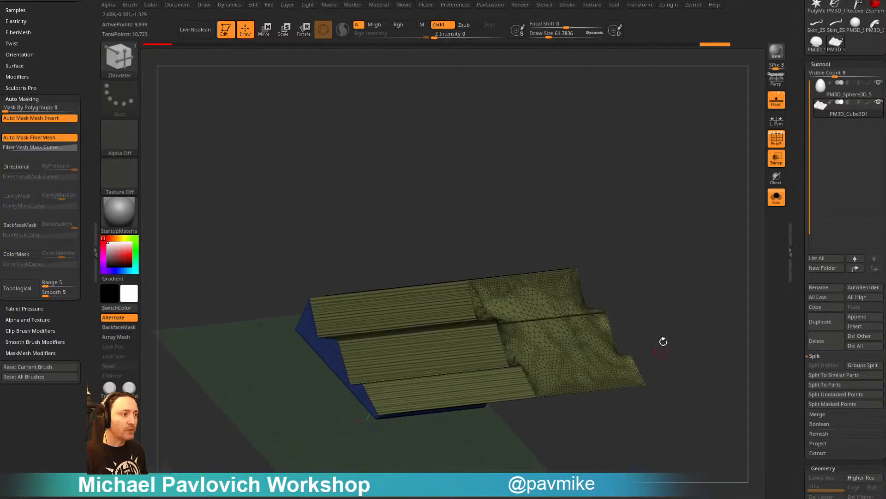
key(2)
click(668, 235)
mouse_move(664, 237)
right_down()
mouse_move(632, 244)
mouse_move(673, 234)
mouse_move(646, 243)
right_up()
click(777, 197)
click(776, 139)
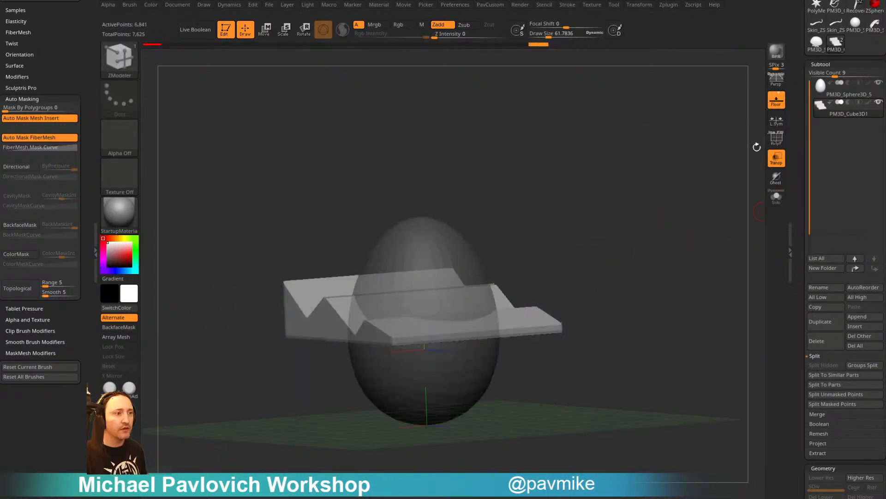
Mask the cutter's jagged top, stretch its base down to enclose the lower part of the egg, and clear the mask
mouse_move(685, 206)
right_down()
mouse_move(693, 222)
mouse_move(704, 205)
mouse_move(694, 196)
right_up()
mouse_move(647, 408)
ctrl+mouse_down()
mouse_move(329, 322)
mouse_move(341, 314)
mouse_move(346, 337)
mouse_move(455, 447)
mouse_move(643, 310)
ctrl+mouse_up()
key(w)
drag(461, 279, 462, 377)
ctrl+drag(630, 225, 650, 247)
key(q)
right_drag(652, 255, 687, 276)
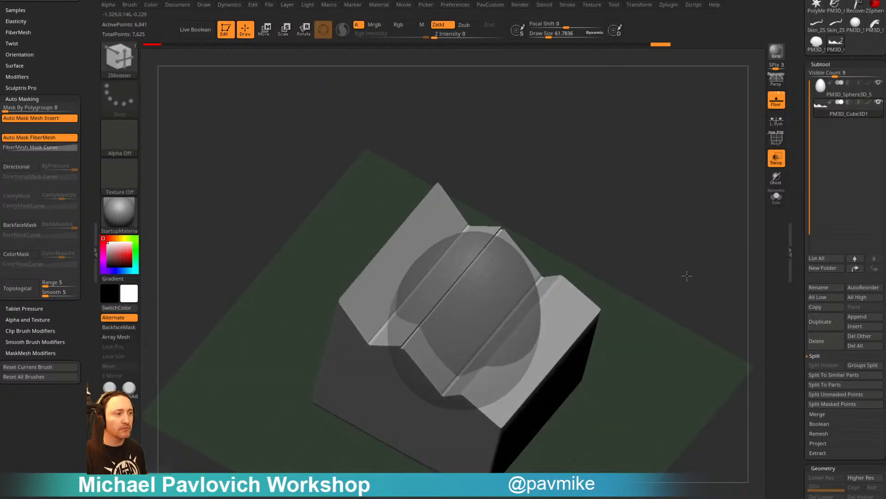
Isolate the cutter and clip off the small notch on its middle peak with ClipCurve from a straight side view
click(777, 198)
shift+right_drag(737, 211, 712, 216)
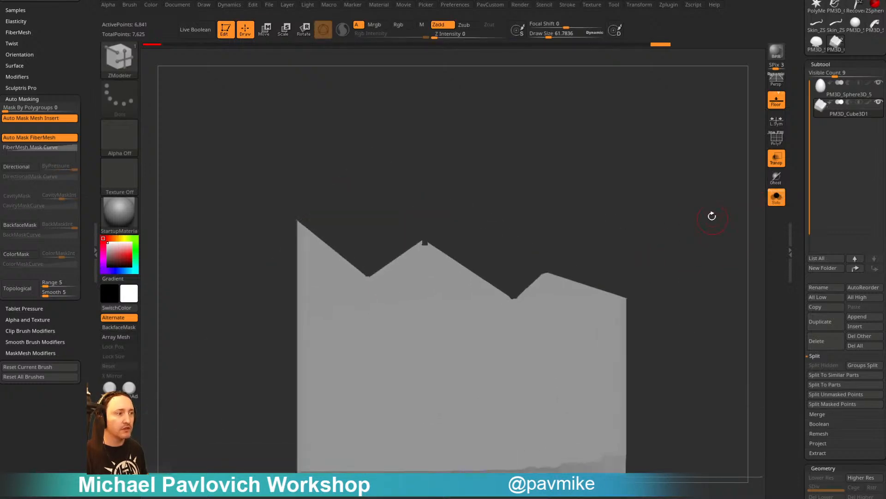
click(133, 68)
click(248, 107)
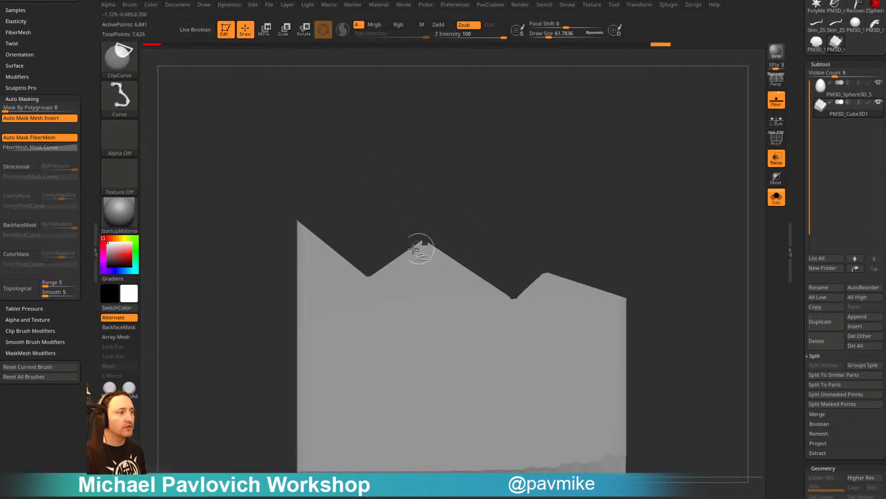
ctrl+shift+drag(470, 253, 475, 252)
mouse_move(657, 222)
mouse_down()
mouse_move(633, 220)
mouse_move(657, 243)
mouse_move(678, 230)
mouse_move(693, 182)
mouse_up()
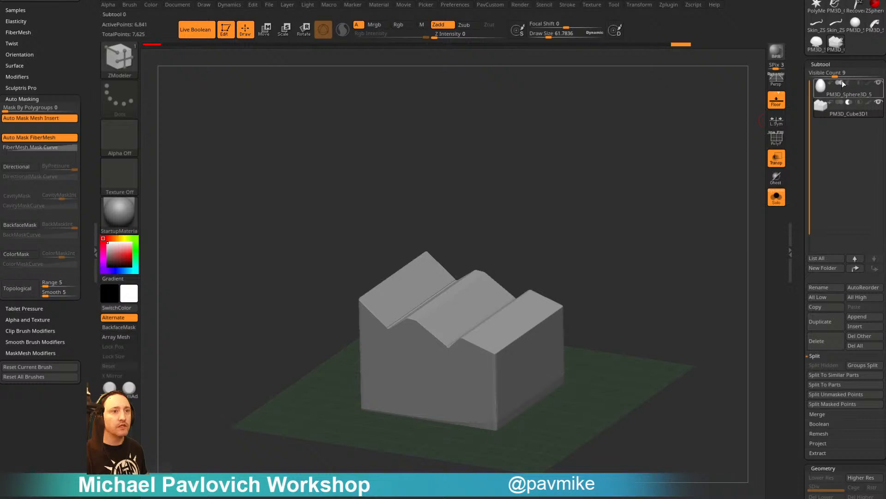
Preview the Live Boolean subtraction of the cutter from the egg without solo or transparency, and test the cutter's height
click(775, 197)
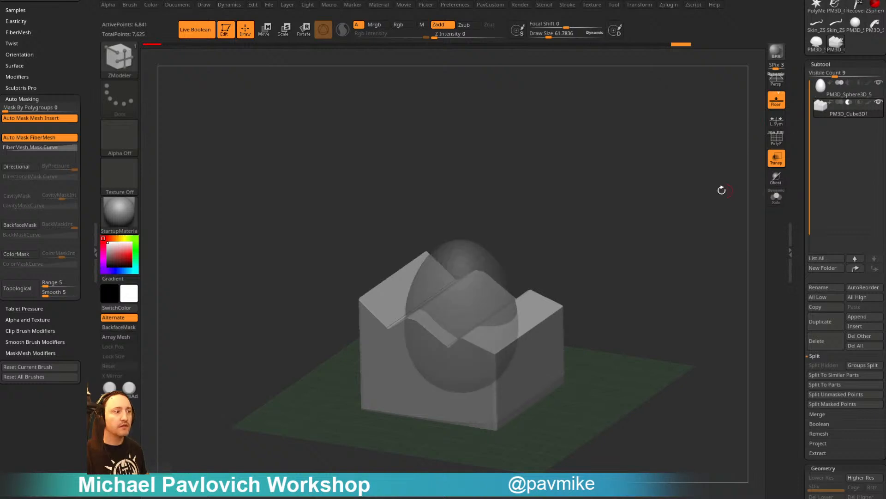
click(780, 162)
drag(672, 208, 616, 211)
key(w)
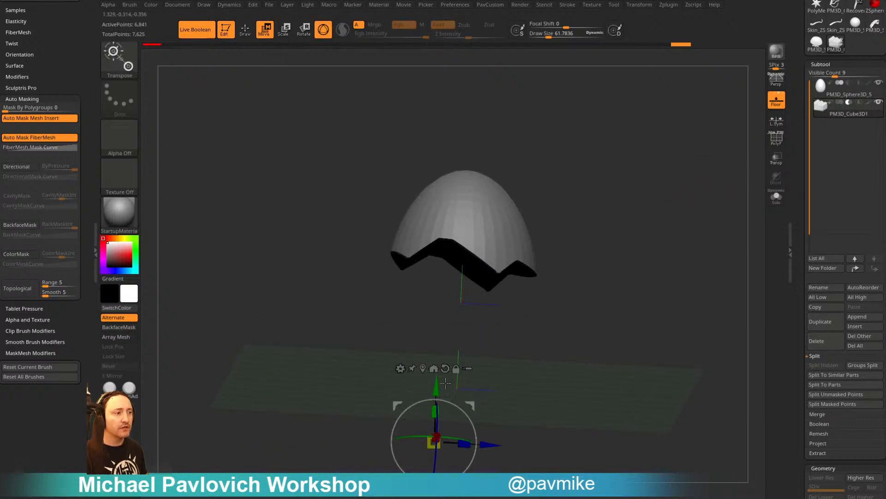
mouse_move(435, 374)
mouse_down()
mouse_move(438, 336)
mouse_move(435, 375)
mouse_up()
key(q)
drag(672, 220, 712, 161)
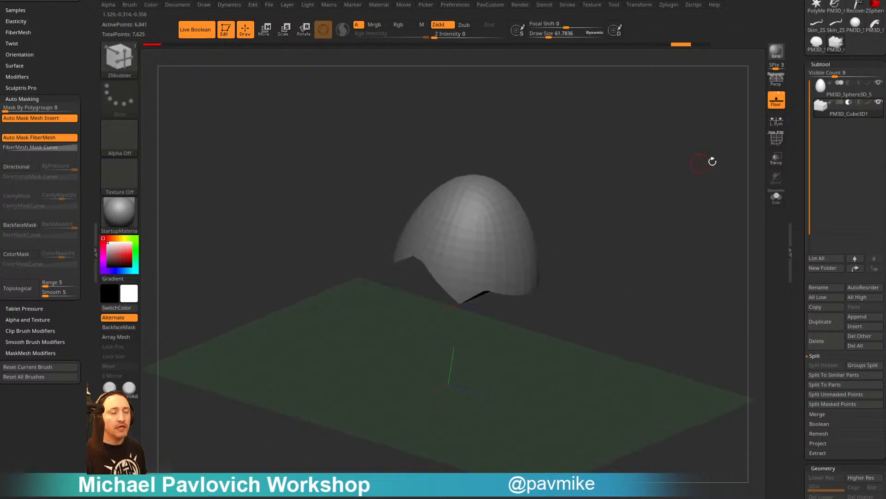
Select the egg subtool, duplicate it, and toggle the visibility of the duplicate and the cutter
click(838, 96)
click(818, 331)
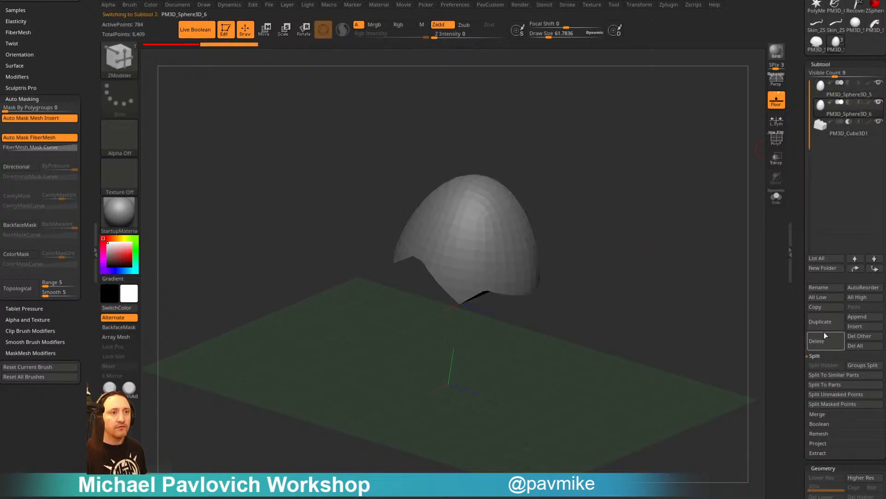
drag(688, 314, 702, 270)
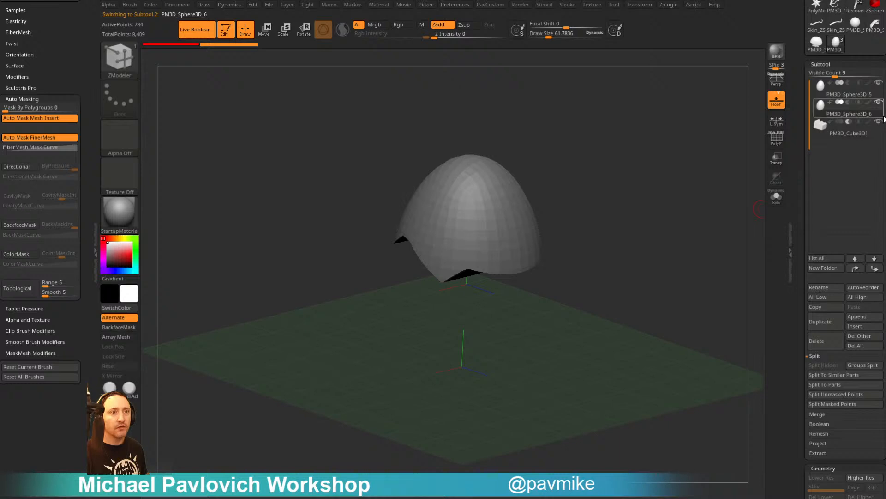
click(878, 102)
click(879, 121)
drag(706, 230, 744, 237)
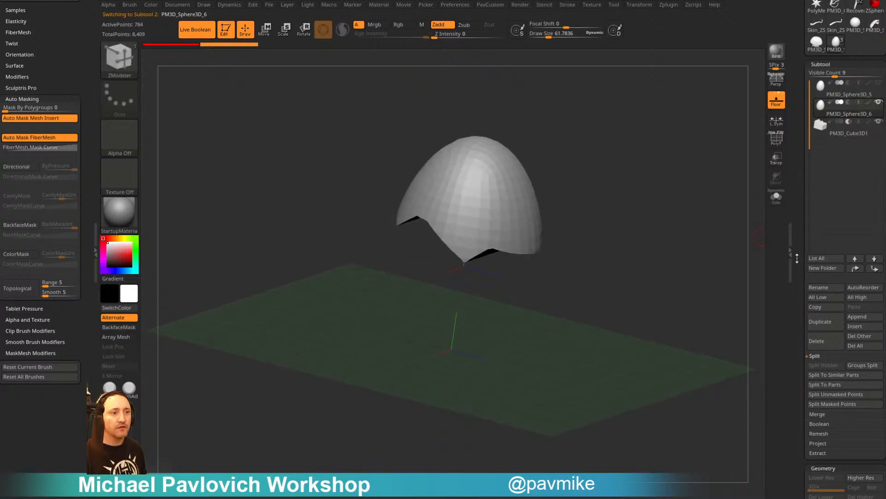
Generate a Boolean mesh from the egg and the subtracting cutter
drag(797, 259, 792, 190)
drag(798, 378, 811, 344)
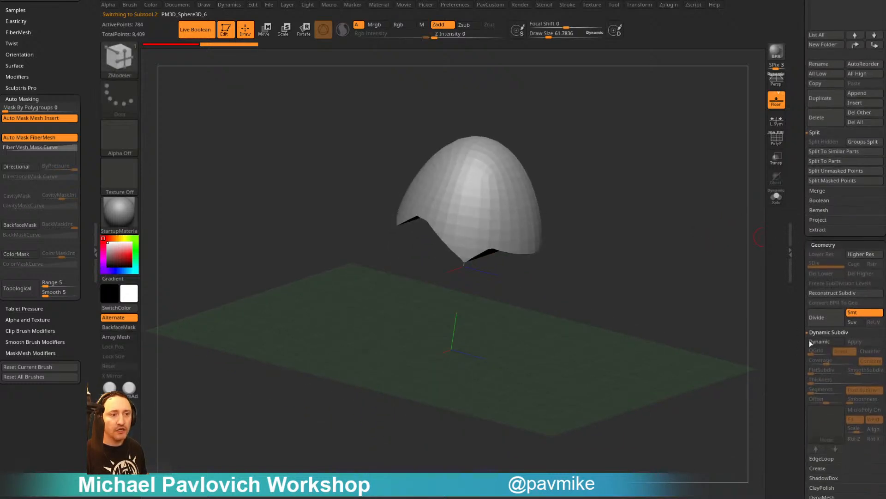
click(821, 200)
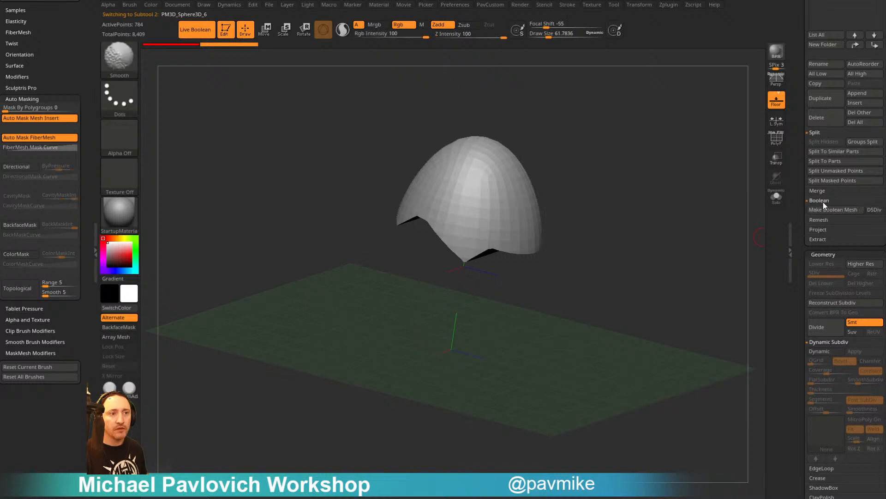
drag(798, 198, 811, 245)
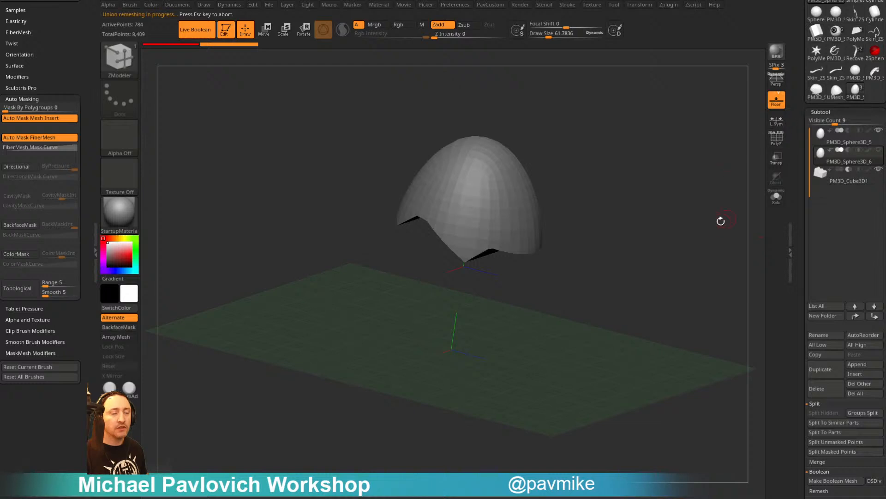
drag(698, 212, 773, 214)
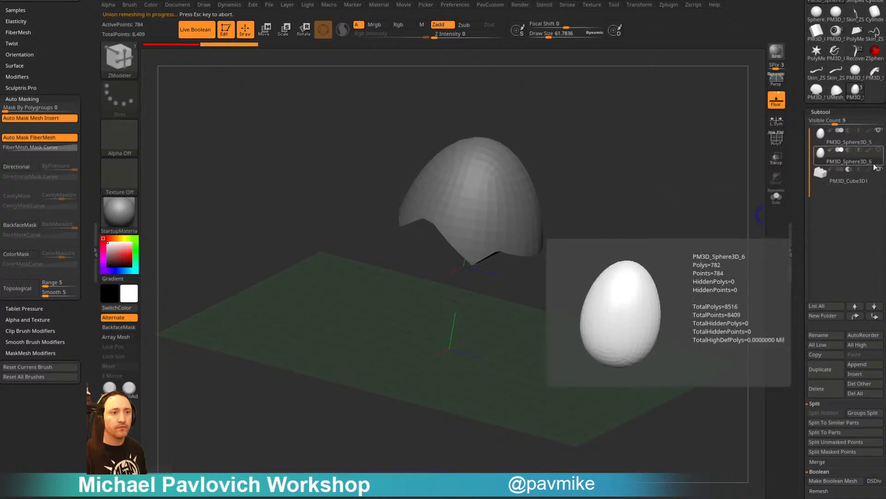
Turn off Live Boolean, show the polygroup wireframe, and make the jagged cutter the active subtool
click(195, 31)
drag(600, 198, 753, 184)
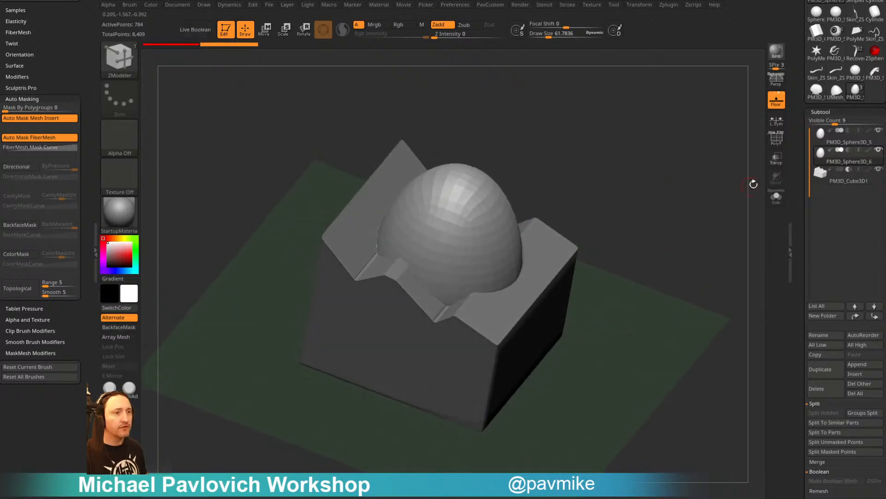
key(shift+f)
drag(685, 192, 697, 200)
alt+click(584, 231)
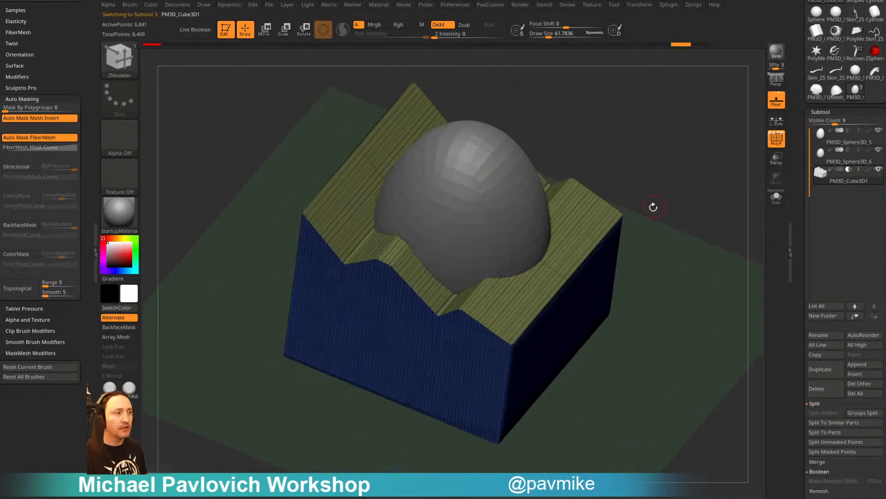
Isolate the jagged top polygroup of the cutter and delete its hidden side and bottom faces
key(ctrl+shift)
ctrl+shift+click(392, 201)
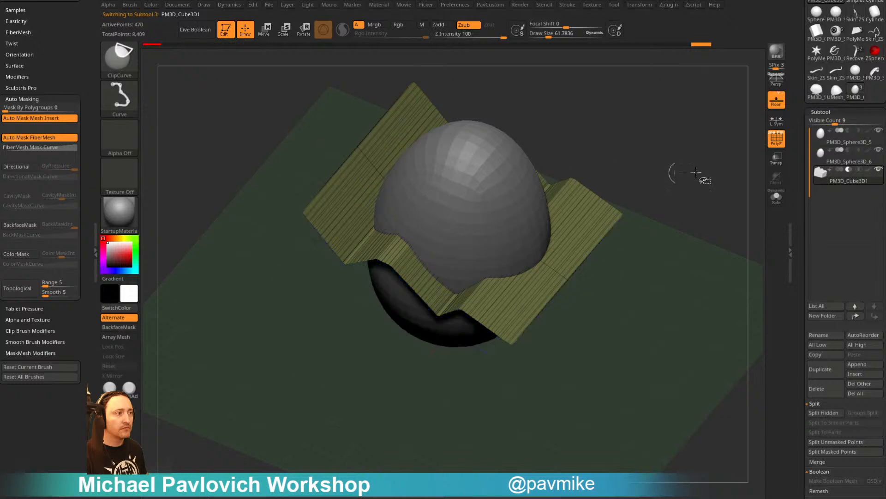
drag(720, 196, 726, 156)
key(3)
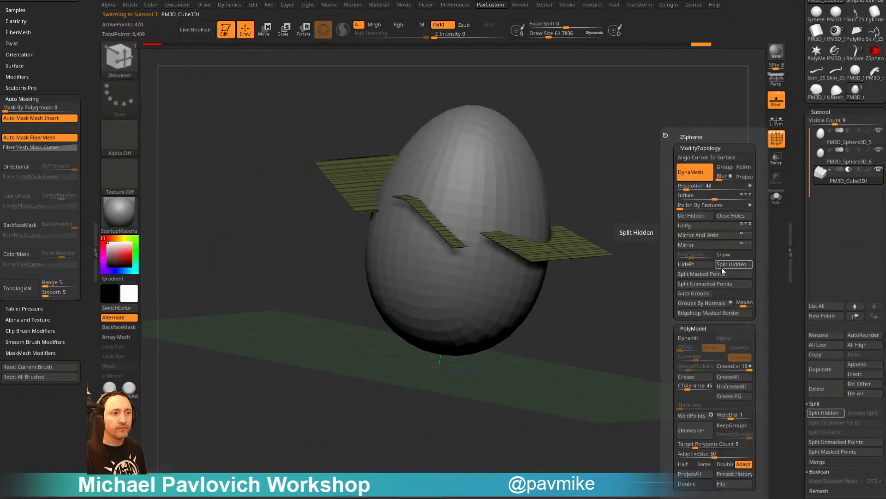
click(700, 221)
shift+drag(629, 242, 644, 188)
key(w)
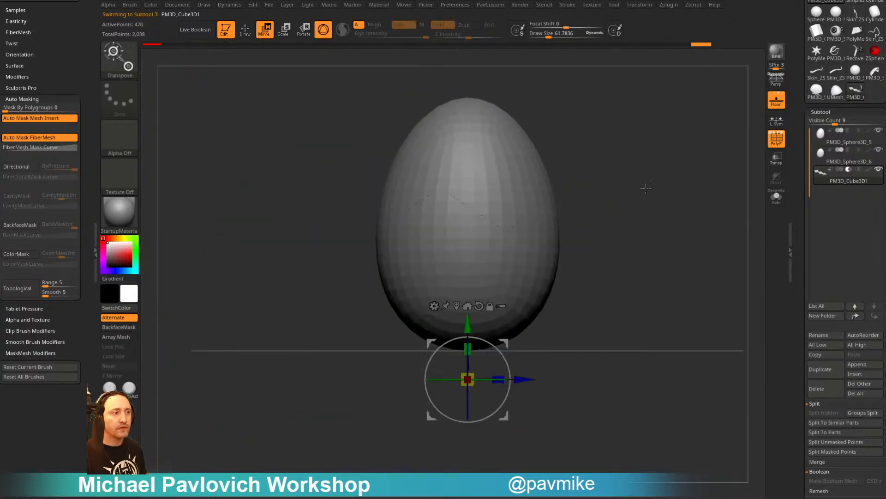
drag(662, 158, 699, 162)
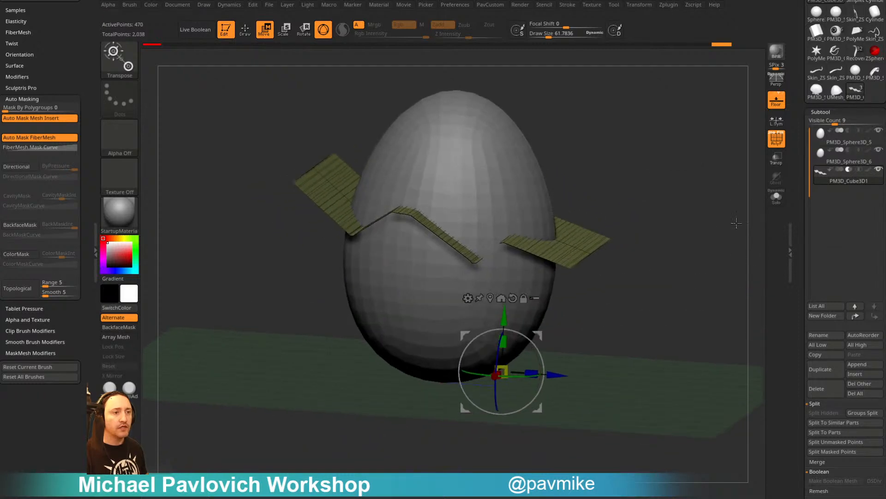
mouse_move(737, 223)
mouse_down()
mouse_move(719, 228)
mouse_move(717, 240)
mouse_move(717, 204)
mouse_up()
key(q)
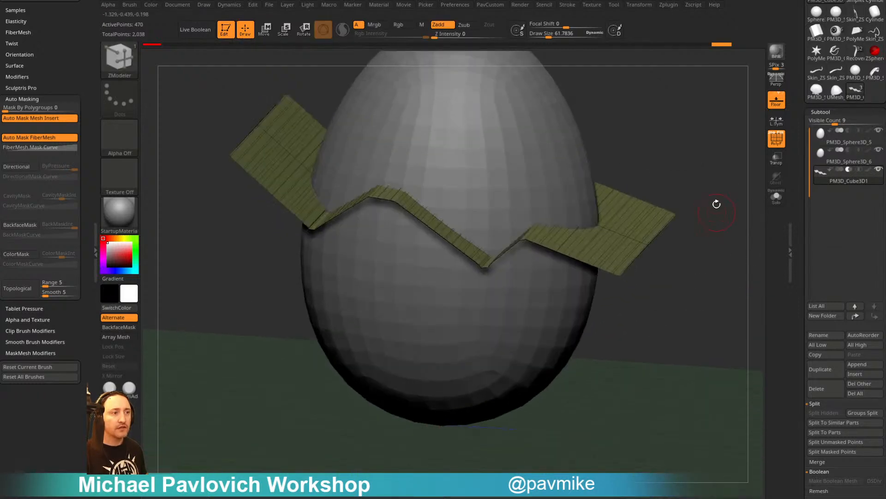
Try to extrude the whole polygroup of the jagged sheet and remesh it in Solo mode, and undo the attempts
key(space)
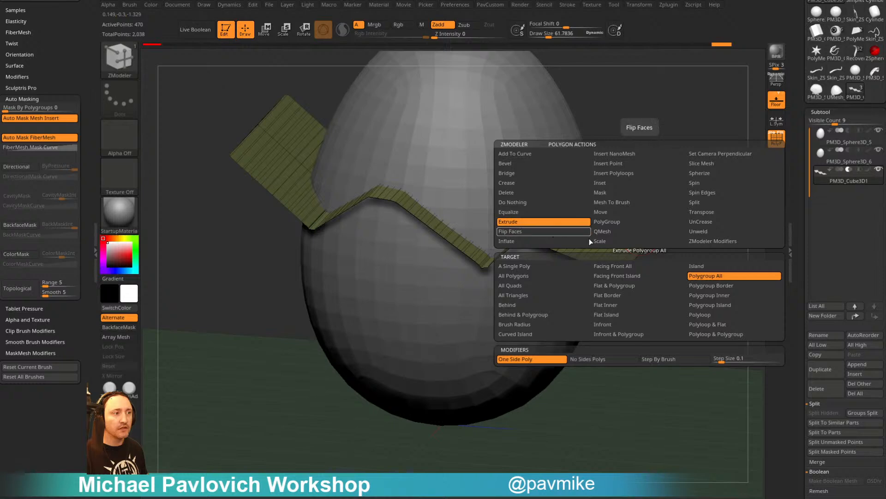
mouse_move(649, 225)
mouse_down()
mouse_move(692, 192)
mouse_move(702, 160)
mouse_move(771, 156)
mouse_move(731, 206)
mouse_move(631, 214)
mouse_move(659, 195)
mouse_up()
key(ctrl+z)
click(775, 197)
mouse_move(710, 162)
mouse_down()
mouse_move(706, 88)
mouse_move(737, 145)
mouse_move(663, 126)
mouse_move(689, 150)
mouse_move(702, 147)
mouse_up()
drag(713, 186, 704, 185)
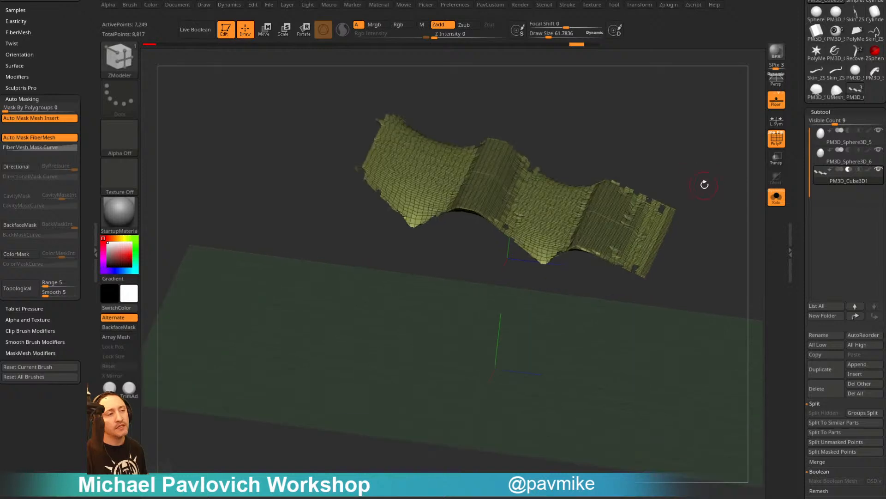
key(ctrl+z)
Extrude the entire polygroup of the jagged sheet into a thick block with the ZModeler brush
scroll(799, 201, down, 5)
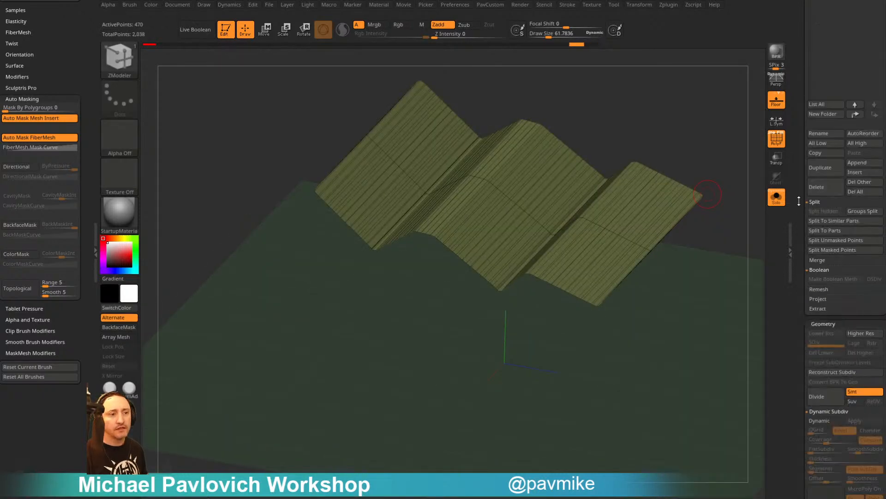
scroll(799, 201, down, 3)
scroll(818, 198, down, 1)
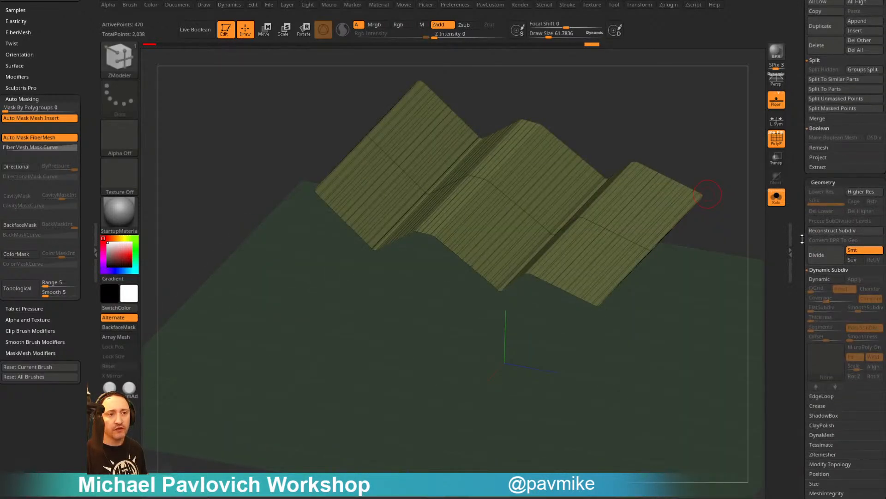
scroll(816, 226, down, 2)
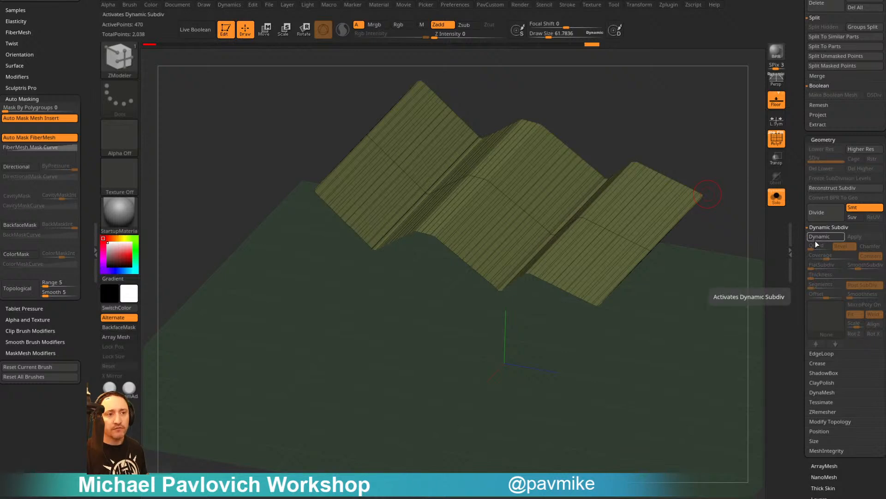
drag(736, 258, 672, 210)
drag(688, 168, 591, 228)
key(w)
key(q)
mouse_move(705, 172)
mouse_down()
mouse_move(701, 181)
mouse_move(696, 83)
mouse_move(689, 199)
mouse_up()
key(w)
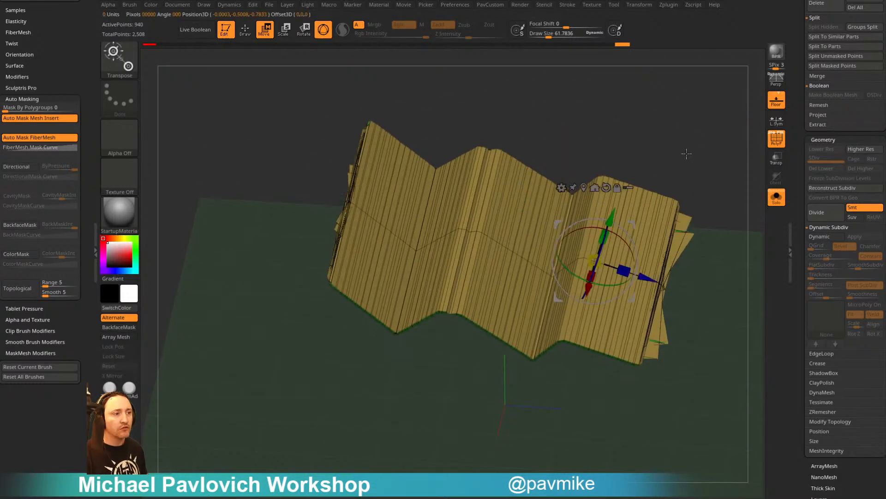
Center the gizmo on the extruded block and shift it upward, with the egg shown again and the polygroup wireframe off
shift+drag(685, 148, 600, 199)
click(585, 186)
ctrl+drag(509, 200, 508, 62)
ctrl+drag(715, 252, 730, 265)
key(q)
click(777, 197)
click(777, 139)
Raise the cutter block so it covers the egg's upper half and its jagged underside lies along the crack
alt+drag(731, 192, 718, 207)
drag(719, 207, 708, 221)
key(w)
drag(485, 98, 483, 69)
alt+drag(679, 134, 677, 187)
drag(678, 186, 675, 157)
key(ctrl+z)
drag(484, 171, 485, 95)
key(q)
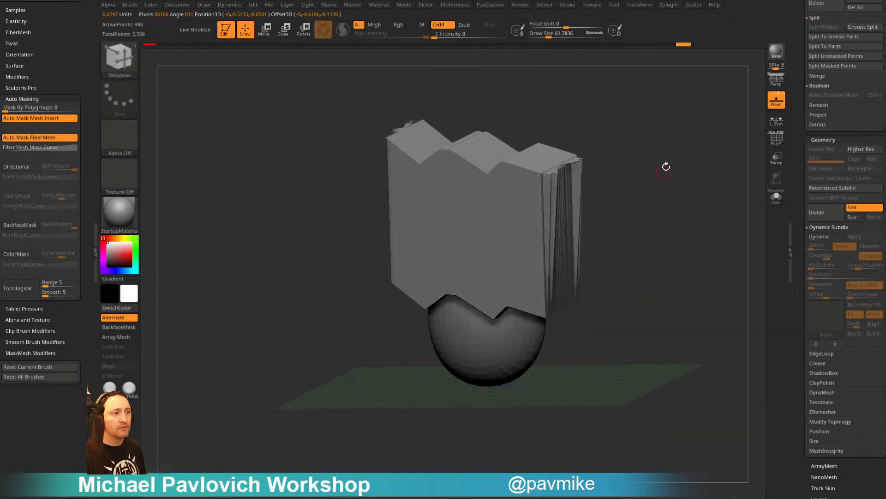
Turn on Live Boolean to subtract the raised cutter and generate a Boolean mesh of the egg's lower half
drag(683, 231, 669, 185)
scroll(790, 178, up, 10)
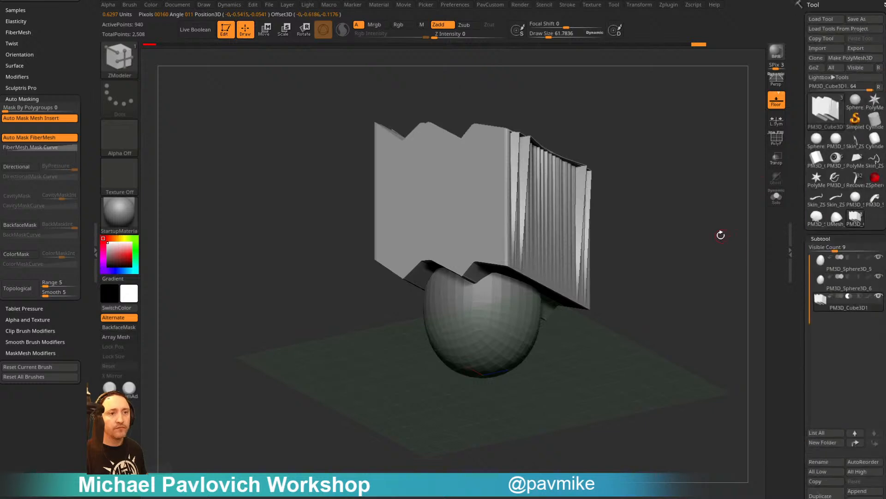
drag(734, 233, 757, 265)
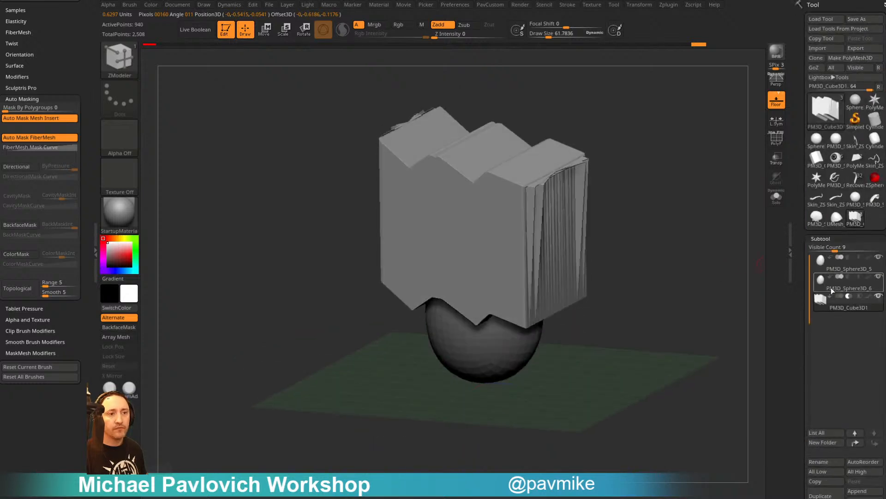
click(203, 32)
drag(614, 244, 677, 284)
scroll(796, 300, down, 10)
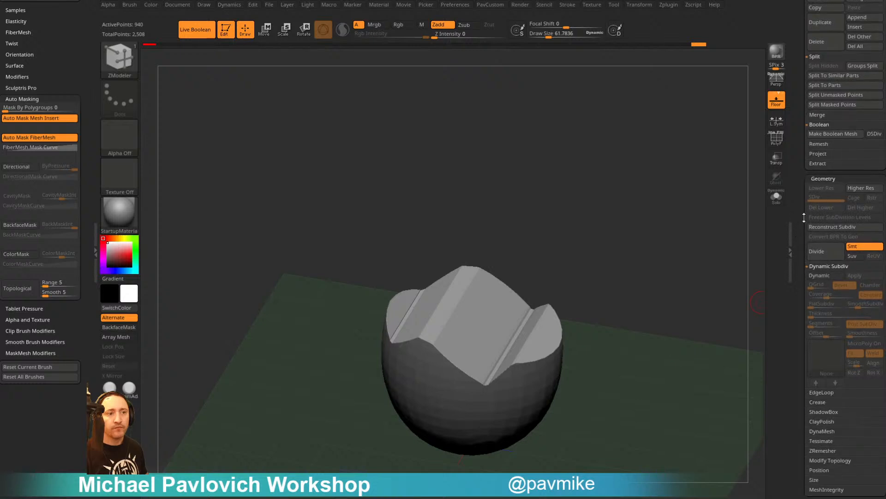
scroll(807, 251, up, 10)
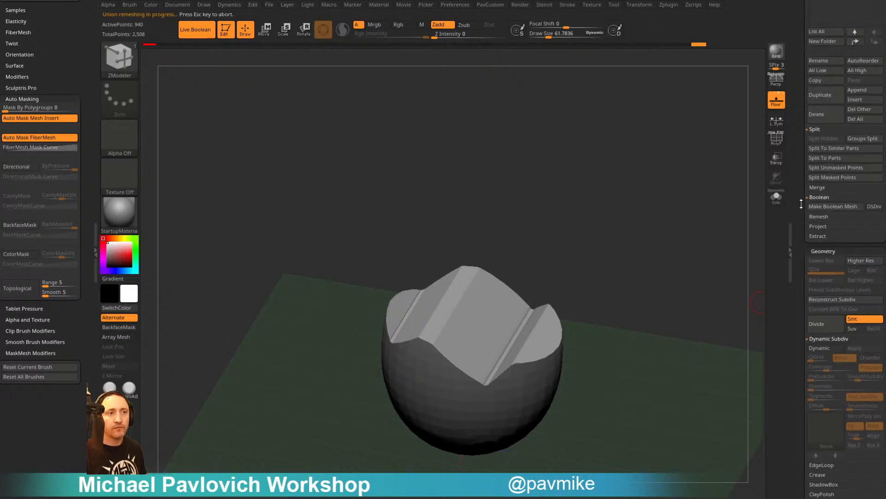
Switch to the Boolean mesh of the egg's upper half and append the lower half's Boolean mesh as a subtool
click(836, 189)
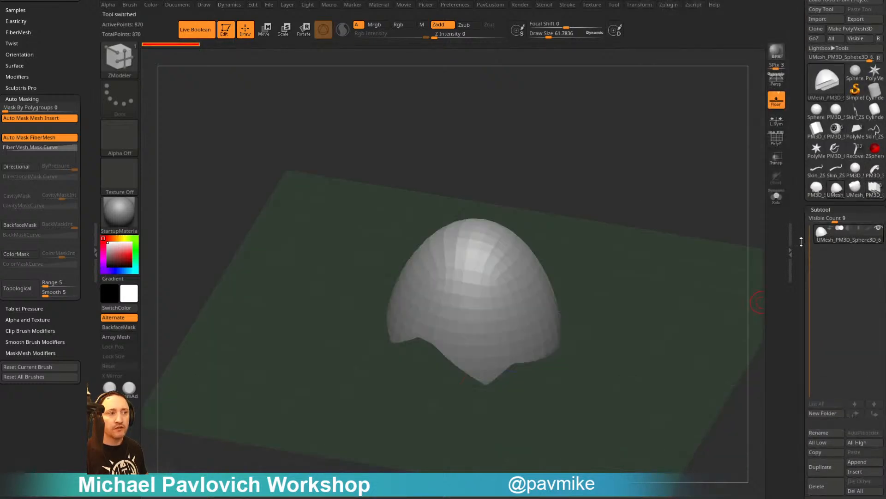
scroll(851, 311, down, 4)
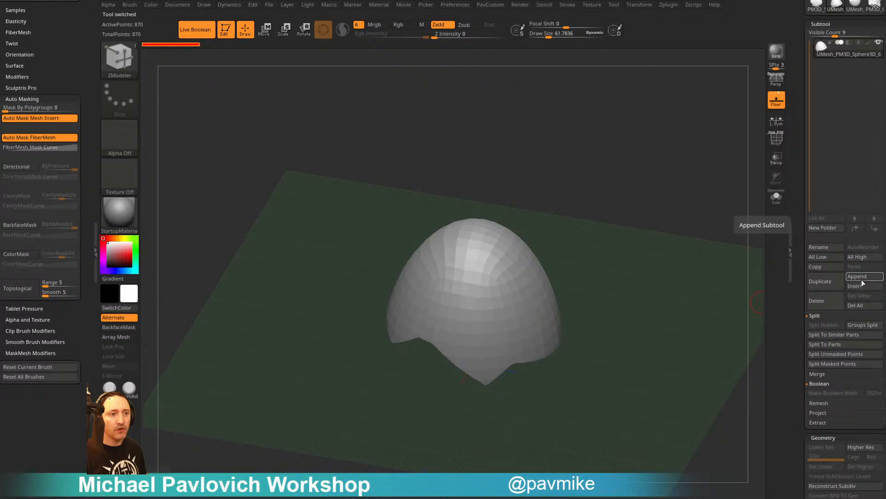
click(857, 289)
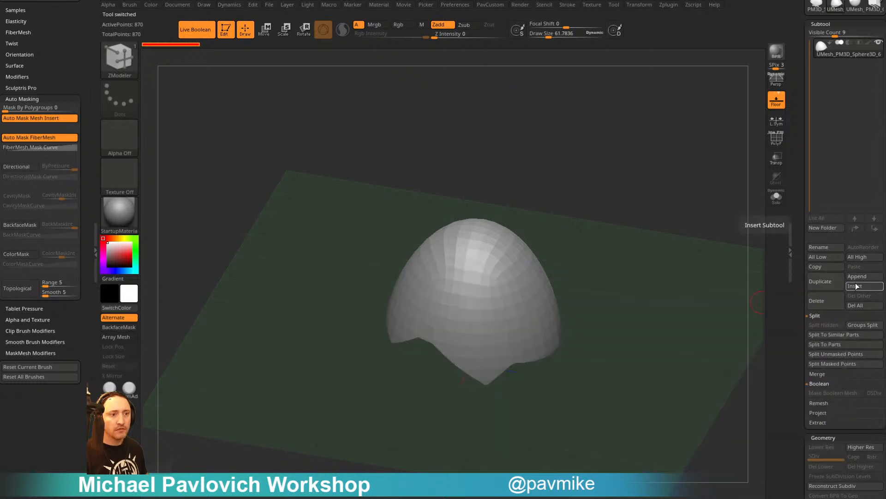
click(861, 276)
click(777, 385)
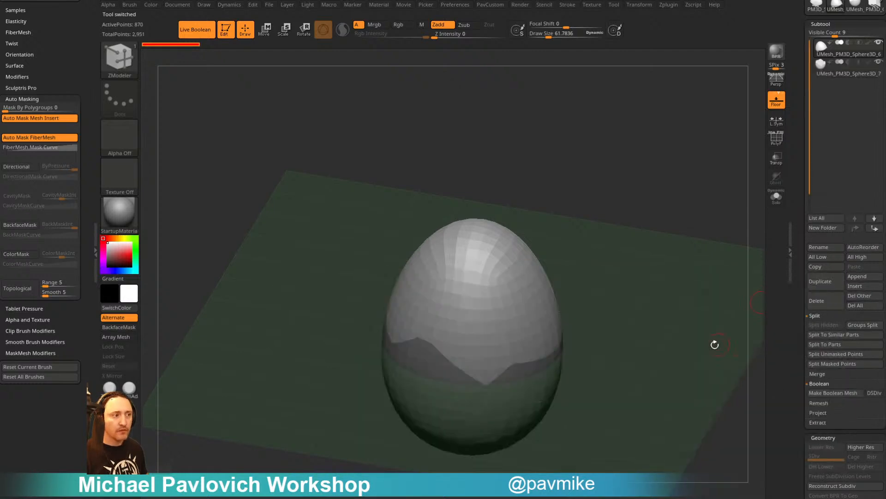
Isolate the outer shell of the egg's upper half with SelectRect and delete the hidden cut surface
click(777, 139)
key(ctrl+shift)
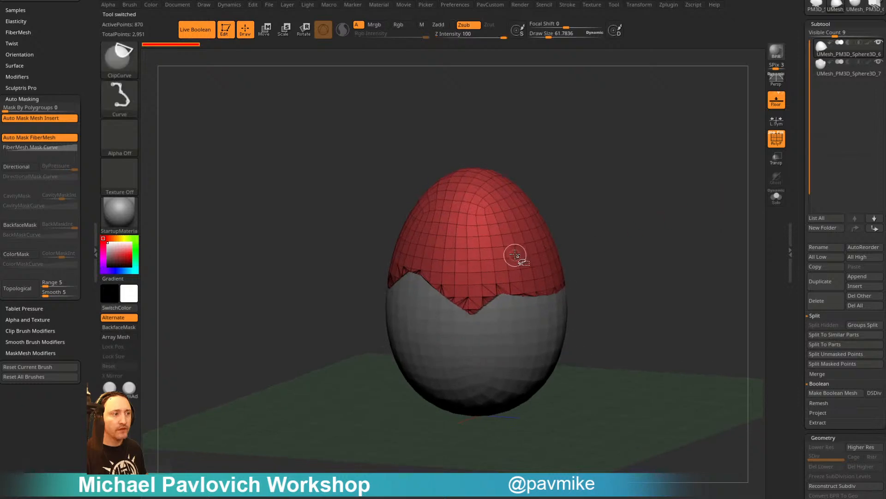
ctrl+shift+click(129, 60)
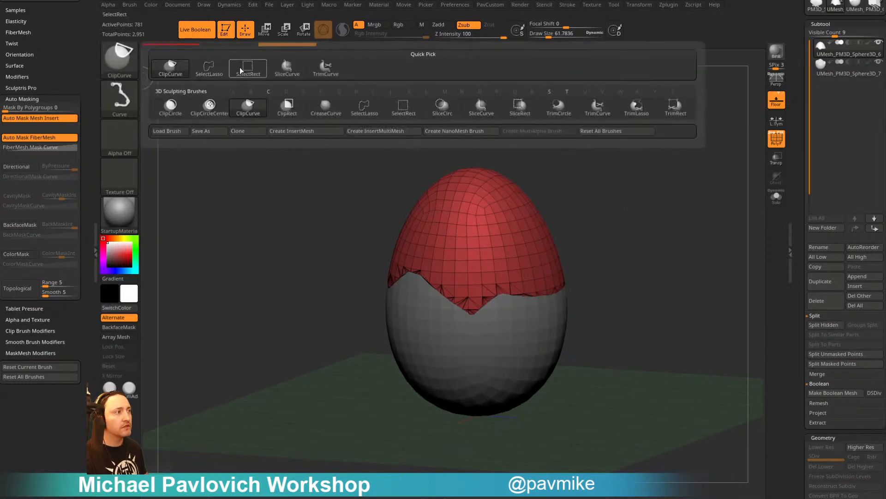
ctrl+shift+click(248, 69)
ctrl+shift+click(522, 245)
ctrl+shift+click(611, 254)
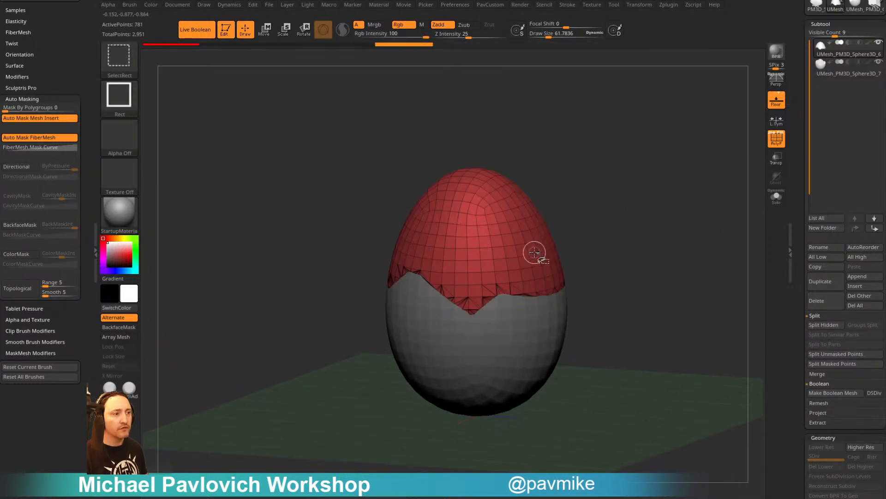
click(777, 199)
mouse_move(711, 259)
mouse_down()
mouse_move(695, 168)
mouse_move(679, 279)
mouse_move(659, 220)
mouse_up()
key(2)
Make the egg's lower half the active subtool and hide the polygroup of its jagged cut surface
click(831, 70)
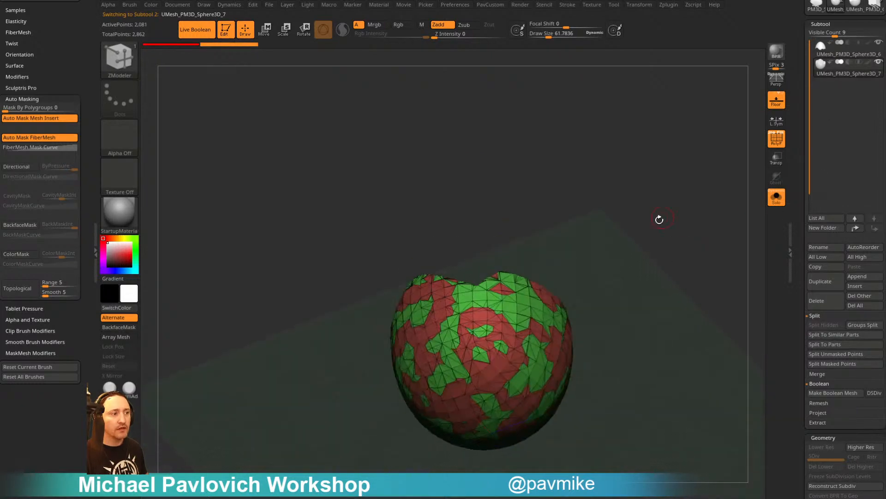
drag(621, 259, 649, 307)
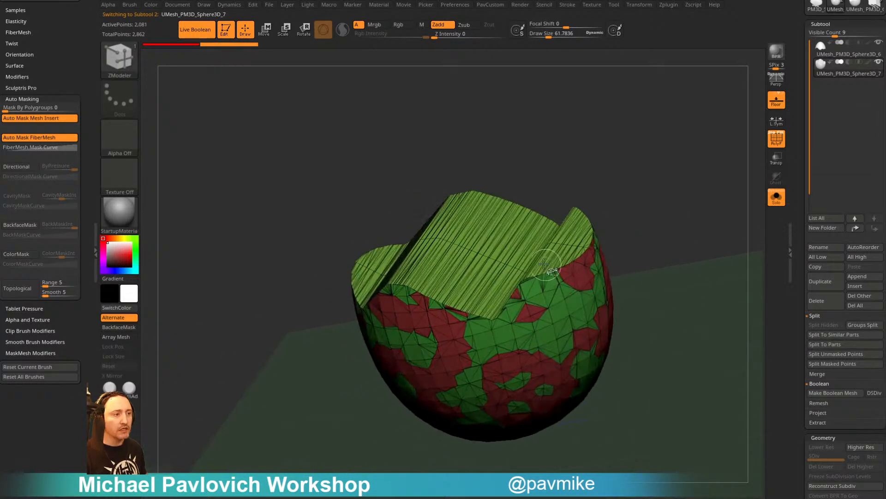
ctrl+shift+click(570, 232)
ctrl+shift+click(736, 237)
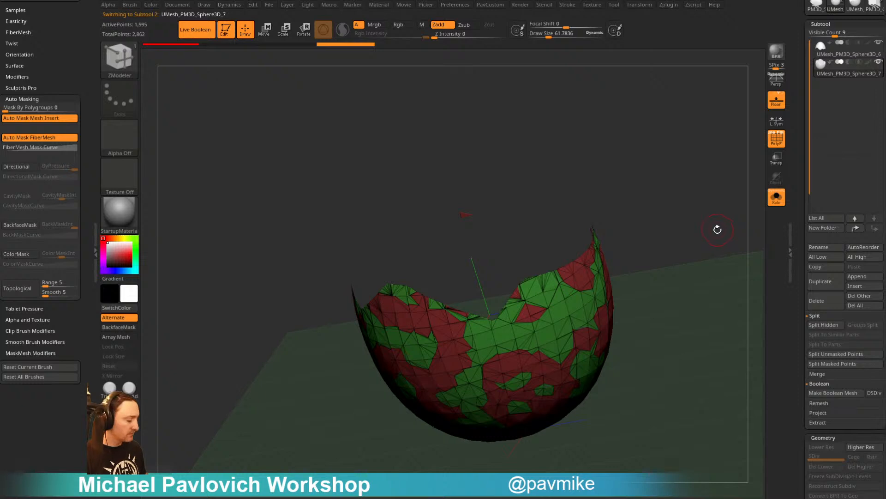
Assign one polygroup to the lower half's visible outer shell and delete the hidden cut surface
key(ctrl+w)
key(3)
click(698, 216)
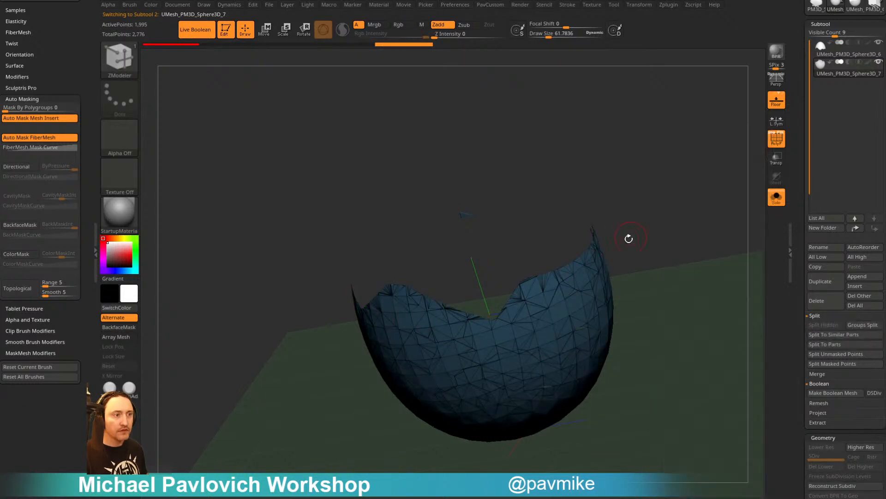
Try smoothing the lower shell's surface with the Smooth brush, including at a larger brush size
mouse_move(629, 238)
mouse_down()
mouse_move(643, 167)
mouse_move(643, 217)
mouse_move(557, 347)
mouse_up()
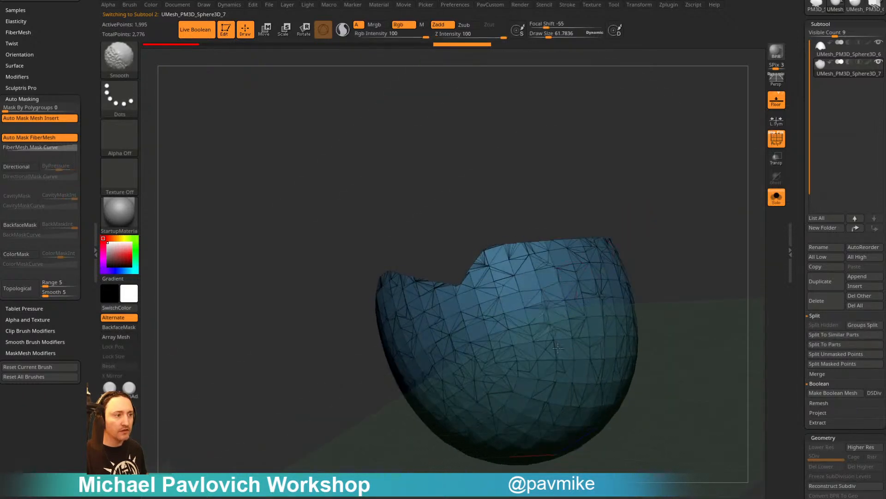
drag(615, 211, 595, 258)
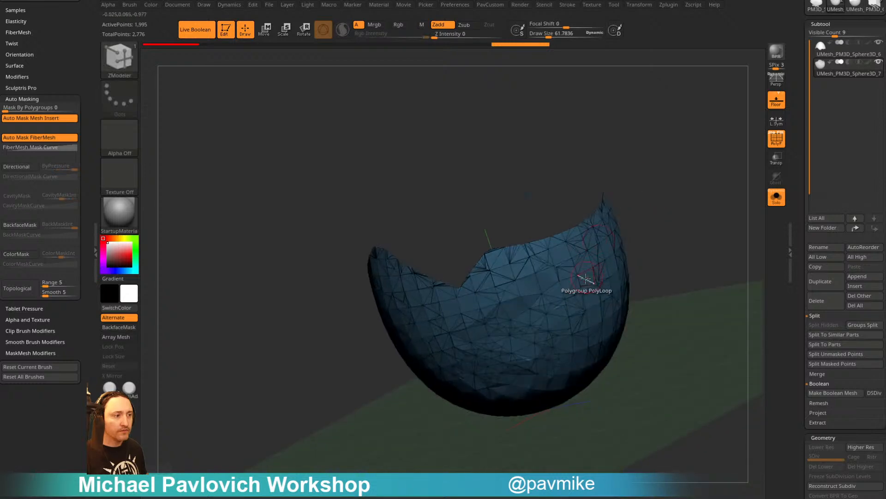
key(ctrl+z)
key(bracketright)
key(bracketright)
key(bracketright)
shift+drag(600, 318, 529, 351)
mouse_move(660, 291)
mouse_down()
mouse_move(679, 243)
mouse_move(697, 259)
mouse_move(724, 233)
mouse_move(697, 228)
mouse_move(716, 204)
mouse_move(681, 243)
mouse_move(680, 231)
mouse_move(704, 249)
mouse_move(702, 223)
mouse_up()
Undo the smoothing and the cut surface's deletion, group the outer shell as one polygroup, and unhide everything
key(ctrl+z)
key(ctrl+z)
key(ctrl+w)
ctrl+shift+click(701, 243)
DynaMesh the egg's lower half at resolution 128, and isolate its outer shell by deleting the cut surface
key(space)
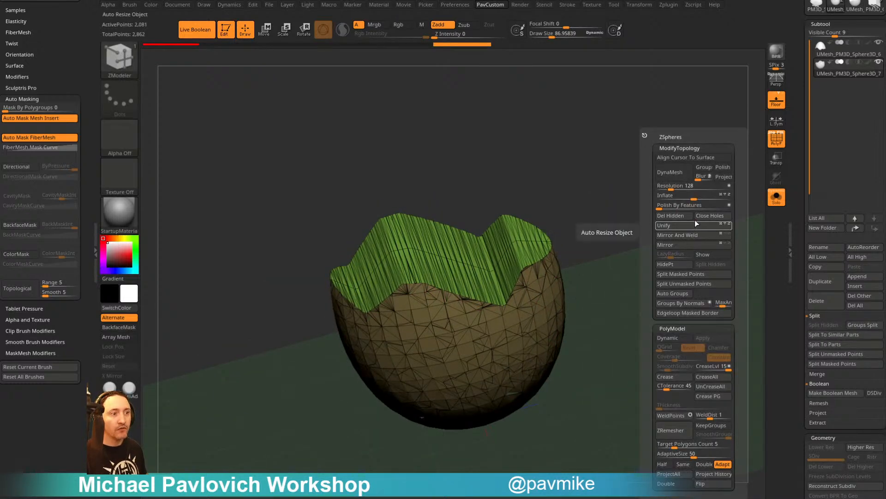
click(686, 178)
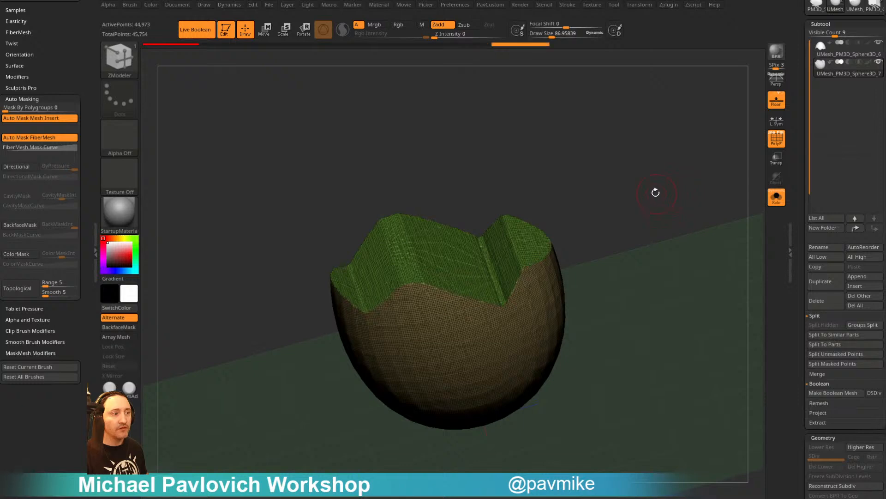
ctrl+shift+click(524, 317)
key(space)
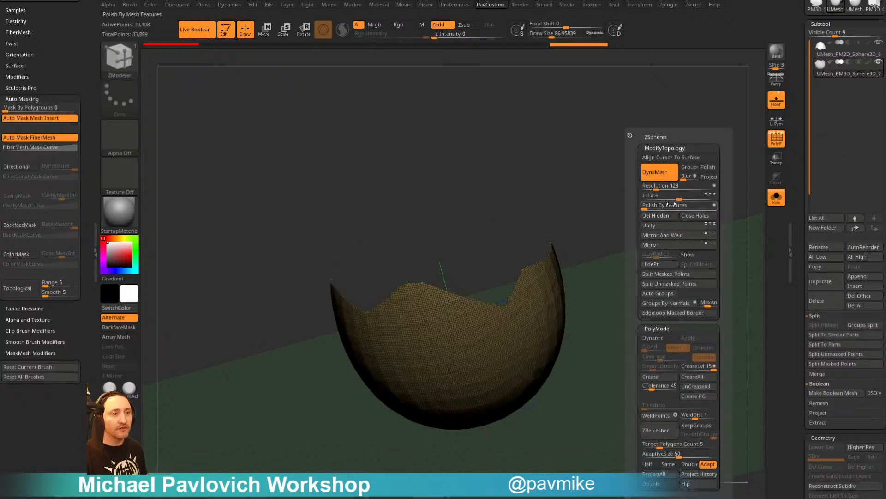
Mask the lower shell by features using only its border, with the Groups and Crease options off
scroll(803, 230, down, 15)
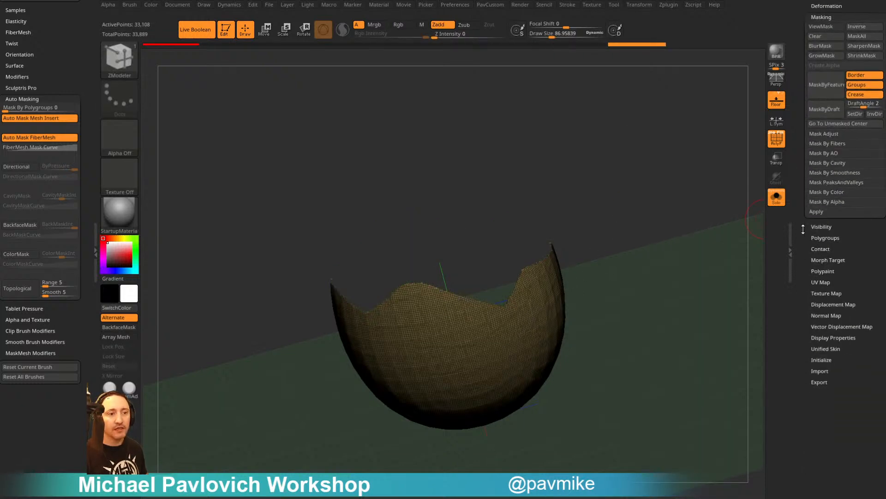
drag(804, 230, 804, 245)
click(863, 100)
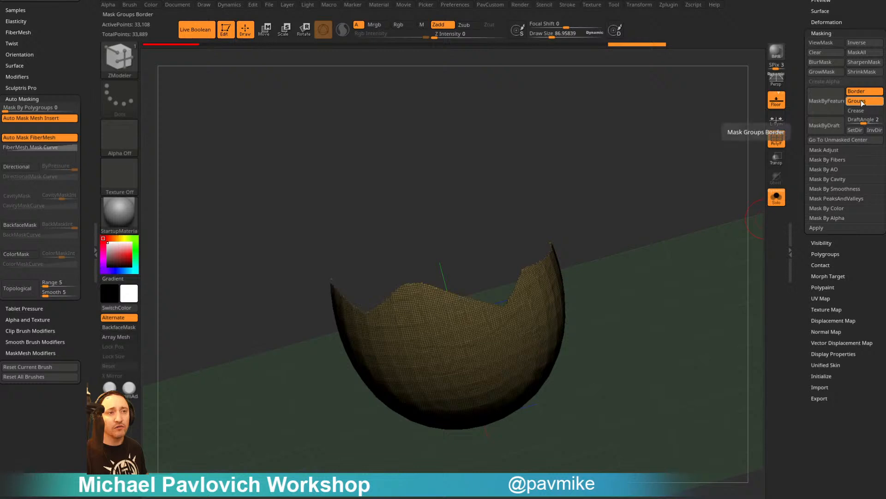
click(819, 107)
Polish the lower shell by features to clean its jagged rim, and ZRemesh it with a target polygons count of 5
key(space)
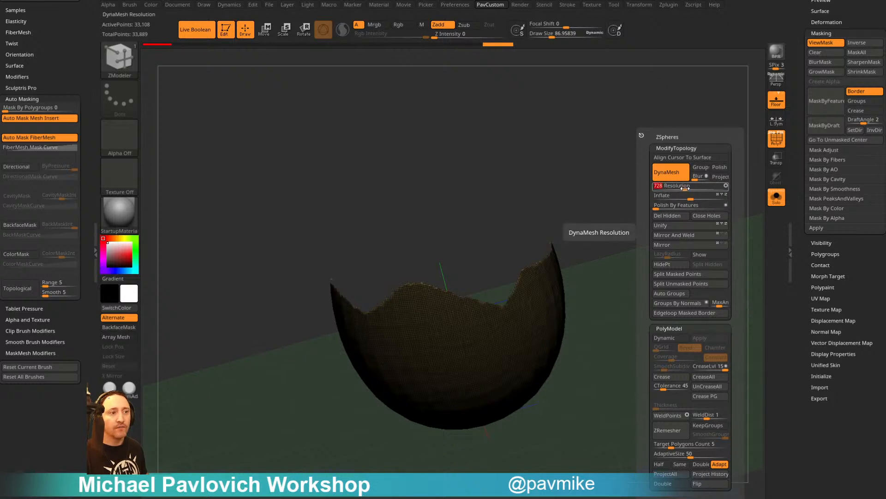
click(726, 205)
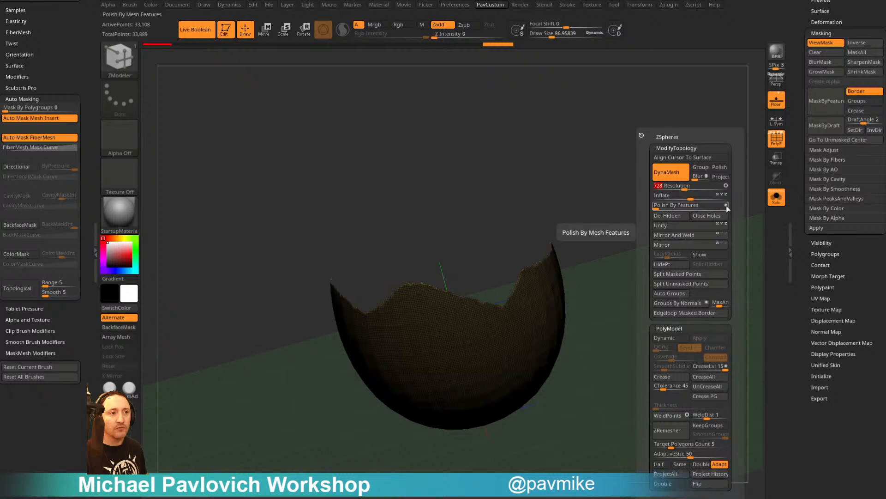
click(663, 206)
right_drag(635, 200, 691, 227)
key(space)
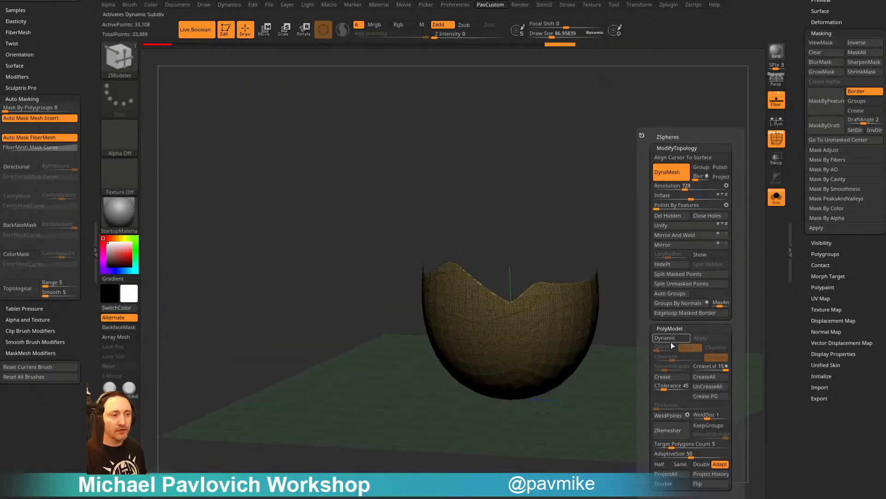
click(674, 432)
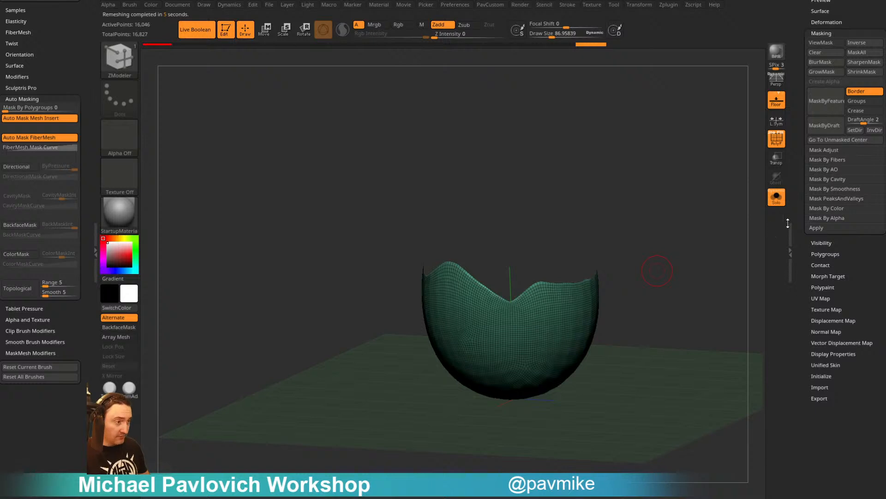
Select the egg's upper half, set AdaptiveSize to 0, and try ZRemeshing it at half its polygon count
drag(800, 196, 804, 302)
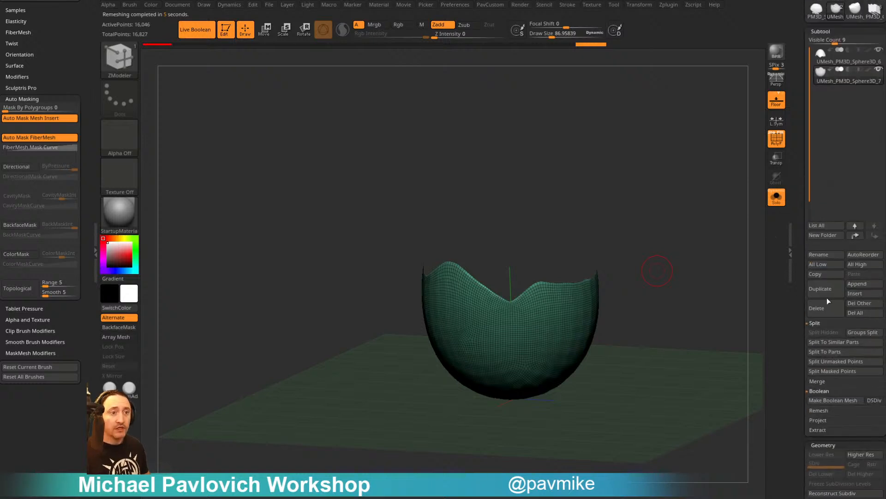
click(847, 60)
alt+drag(700, 214, 705, 259)
key(space)
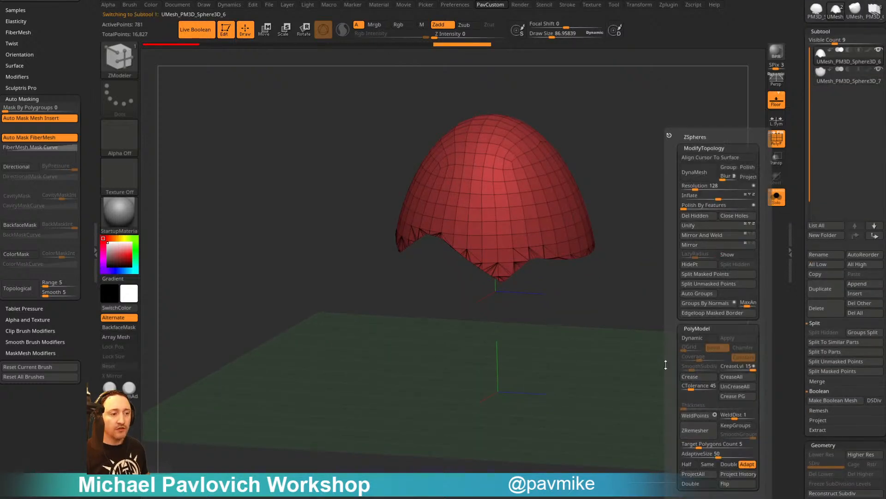
key(space)
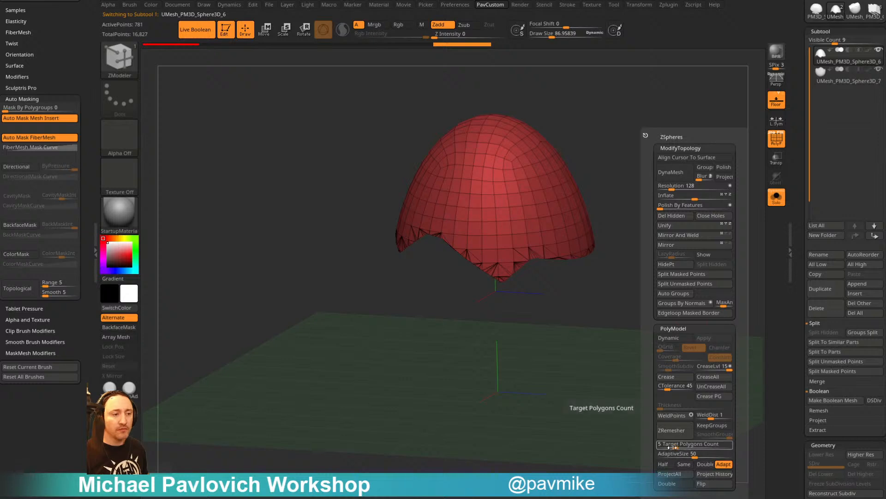
click(665, 463)
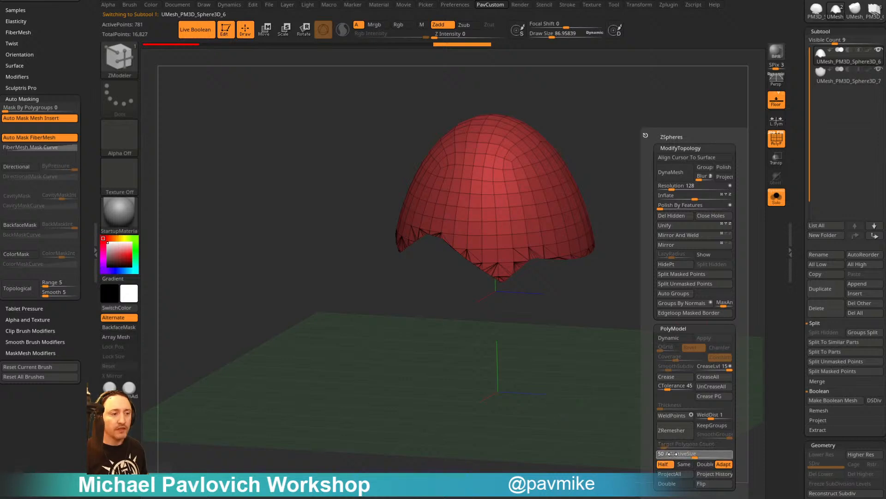
click(675, 430)
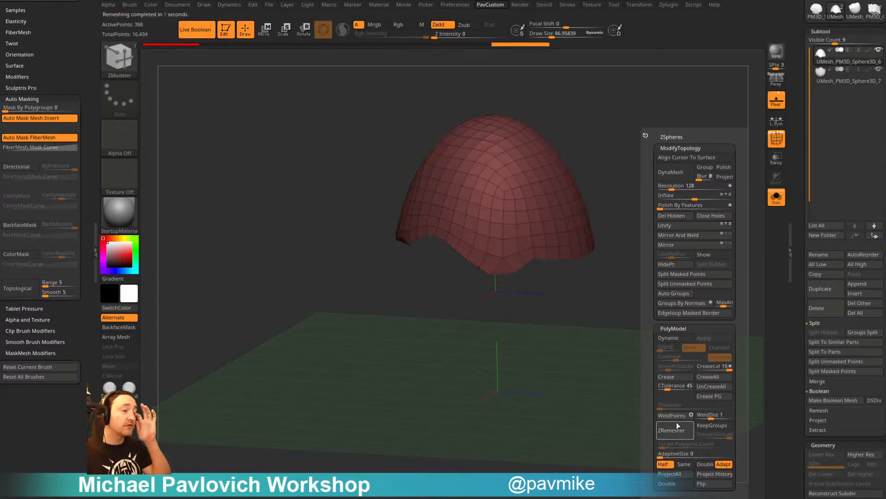
drag(688, 255, 684, 261)
key(ctrl+z)
ZRemesh the upper half with the Same polygon count option
key(grave)
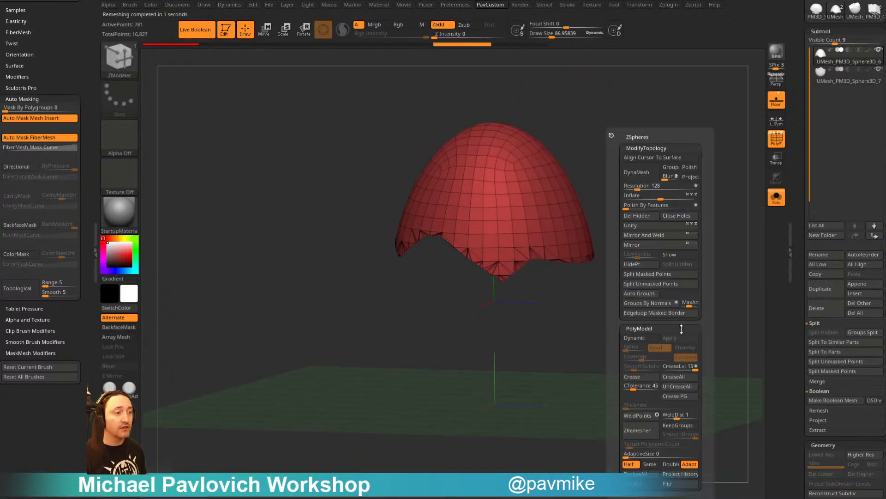
click(649, 464)
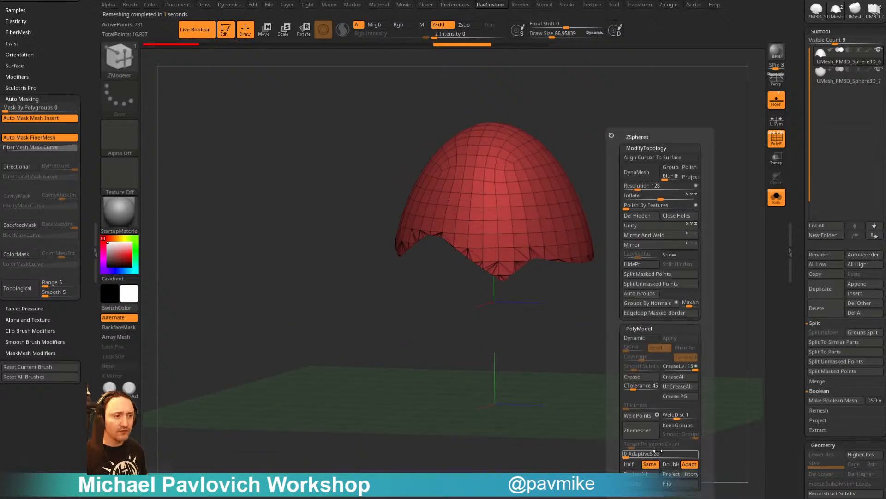
click(644, 430)
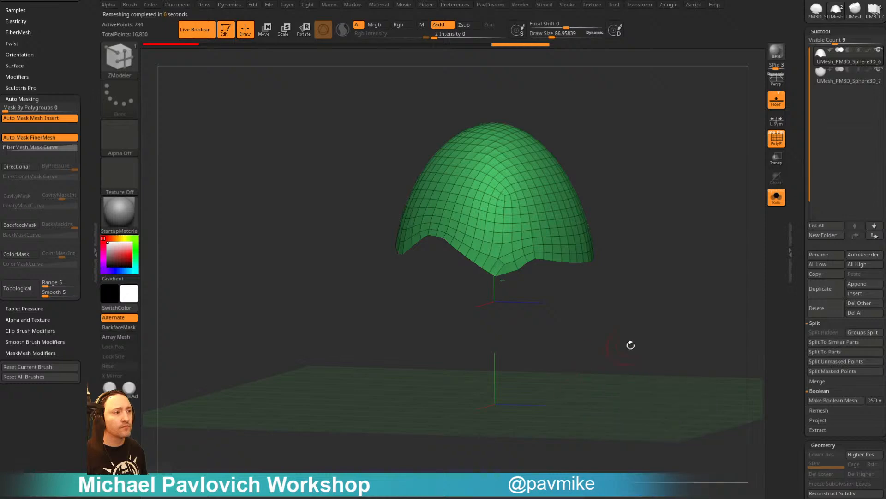
Isolate the upper half's main shell and delete the loose fragment below its rim
mouse_move(629, 346)
mouse_down()
mouse_move(655, 343)
mouse_move(691, 307)
mouse_up()
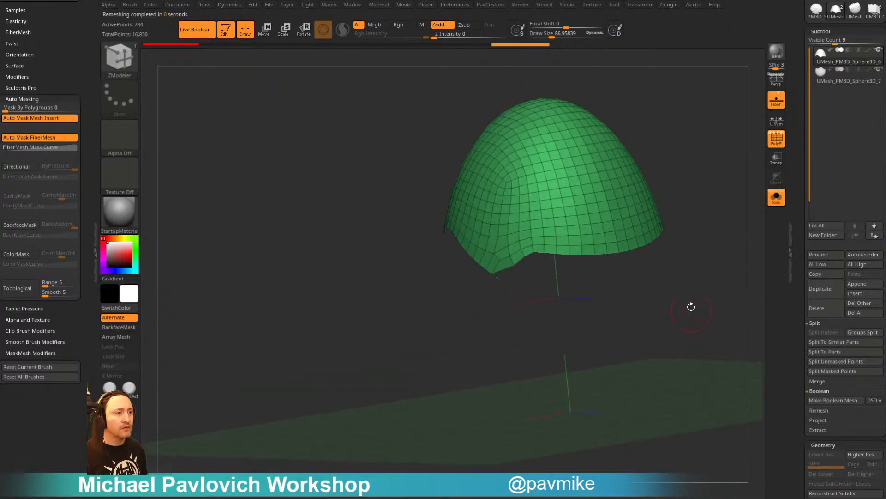
ctrl+shift+drag(616, 139, 672, 175)
ctrl+shift+drag(717, 195, 726, 203)
key(2)
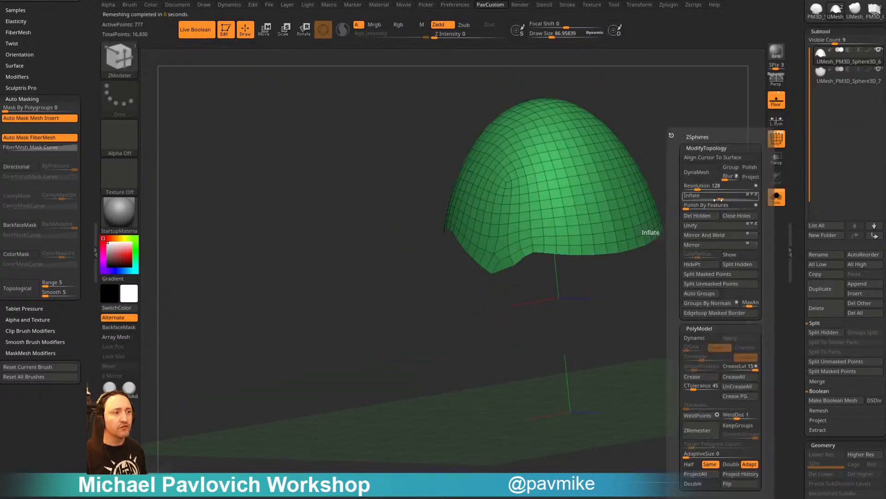
click(708, 216)
Extrude the upper shell's whole polygroup with ZModeler to give it wall thickness, and flip its normals
alt+drag(665, 296, 600, 225)
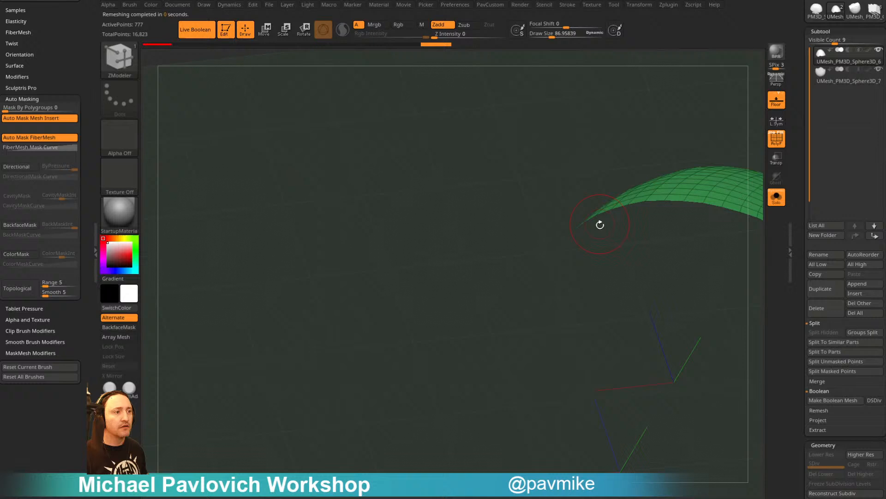
right_click(655, 198)
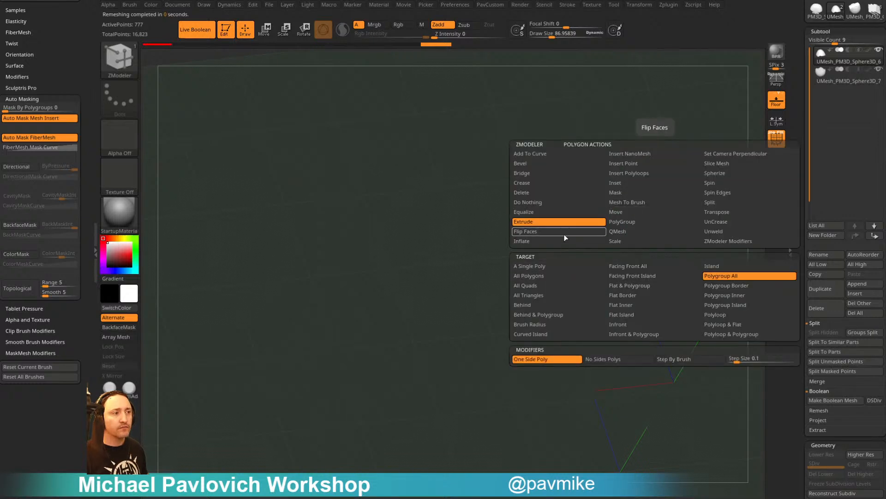
click(710, 277)
drag(640, 198, 642, 202)
ctrl+shift+click(640, 200)
key(2)
click(691, 488)
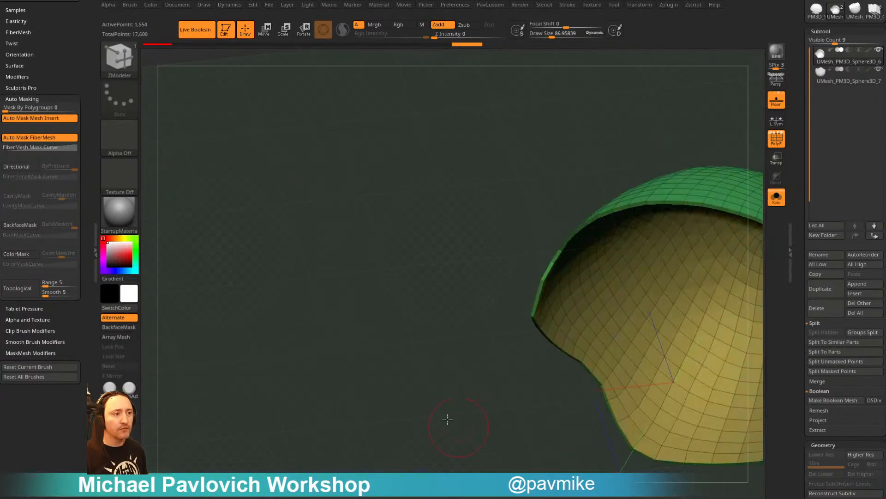
Show both egg halves and pull the upper shell's pointed tip into the crack's notch with the Move brush
alt+drag(447, 419, 764, 219)
click(776, 197)
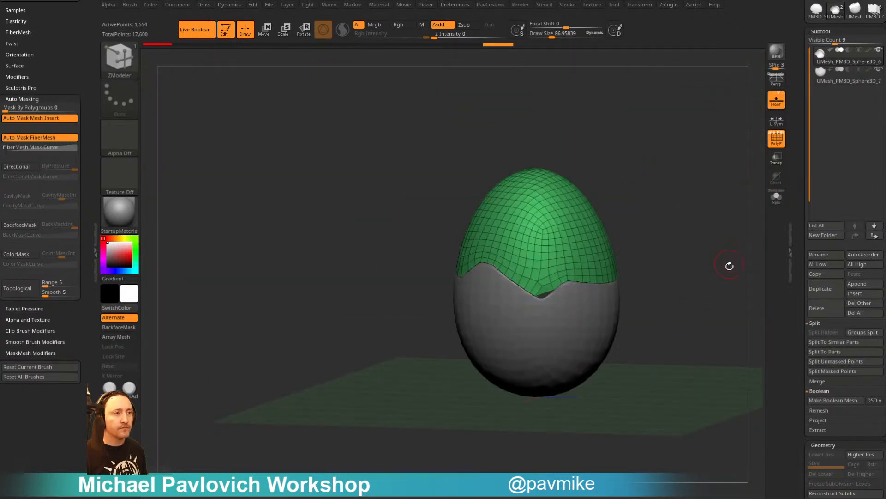
key(f)
key(b)
key(m)
key(v)
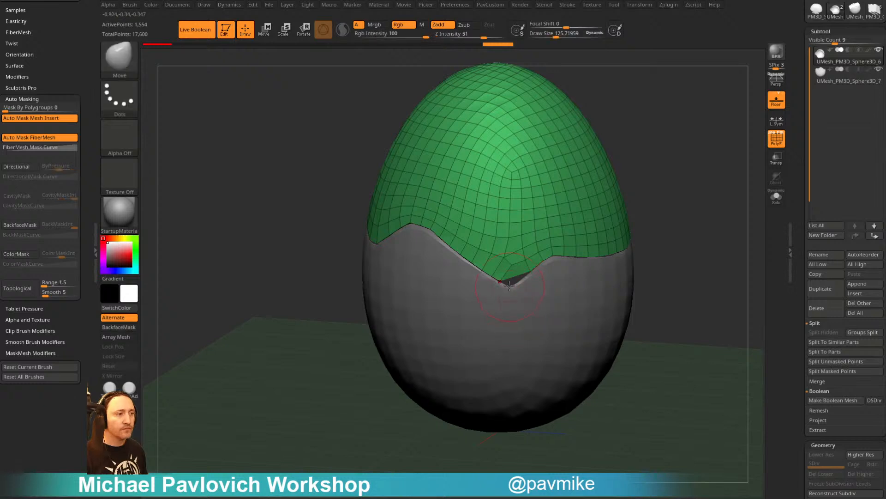
drag(501, 278, 513, 287)
drag(684, 296, 586, 266)
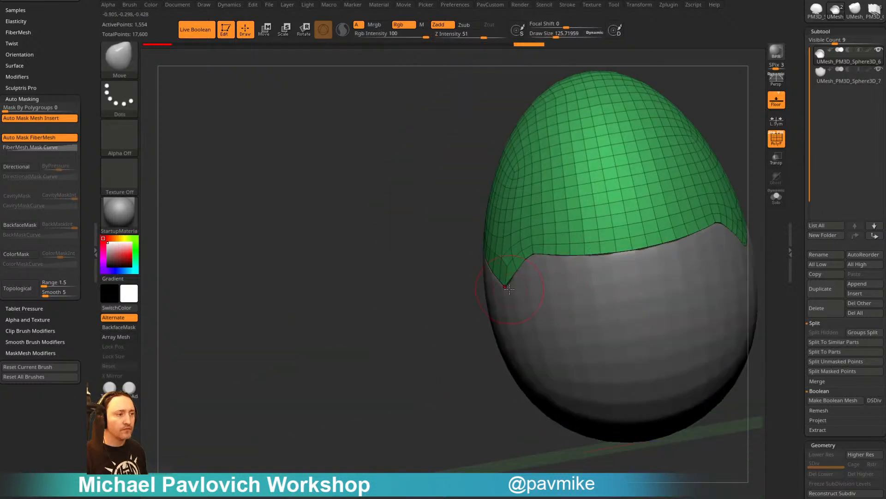
mouse_move(466, 272)
mouse_down()
mouse_move(675, 274)
mouse_move(657, 277)
mouse_move(629, 214)
mouse_up()
Turn the upper shell open side up and place it beside the lower half
key(s)
key(w)
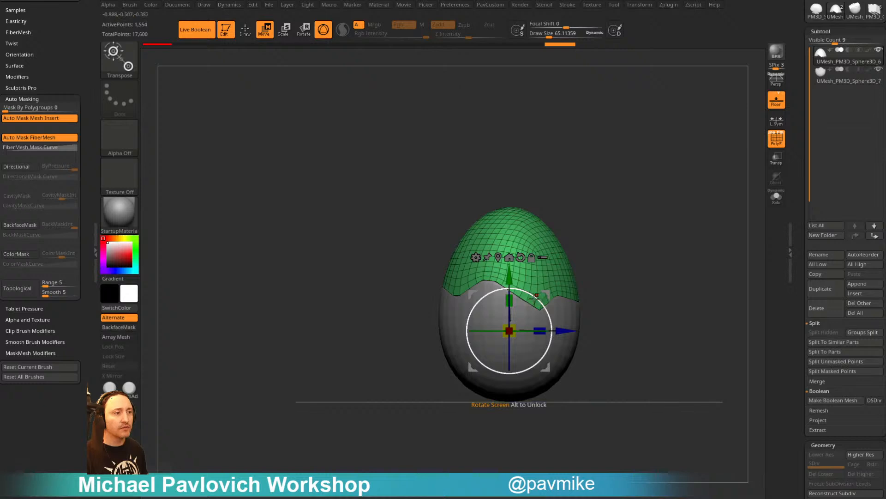
mouse_move(539, 301)
mouse_down()
mouse_move(570, 443)
mouse_move(574, 410)
mouse_move(668, 214)
mouse_move(675, 222)
mouse_up()
key(q)
mouse_move(681, 167)
mouse_down()
mouse_move(676, 238)
mouse_move(682, 227)
mouse_move(656, 229)
mouse_up()
Select the egg's lower half and open its geometry crease settings
alt+click(518, 362)
key(2)
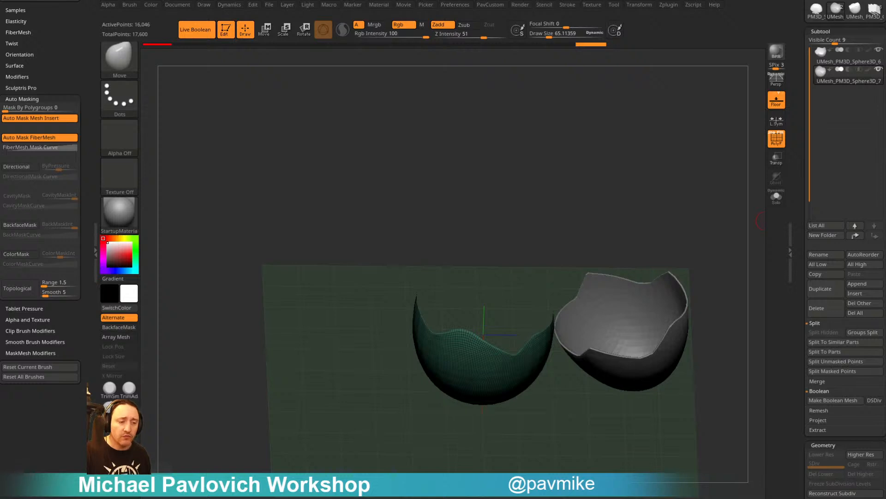
drag(800, 119, 806, 28)
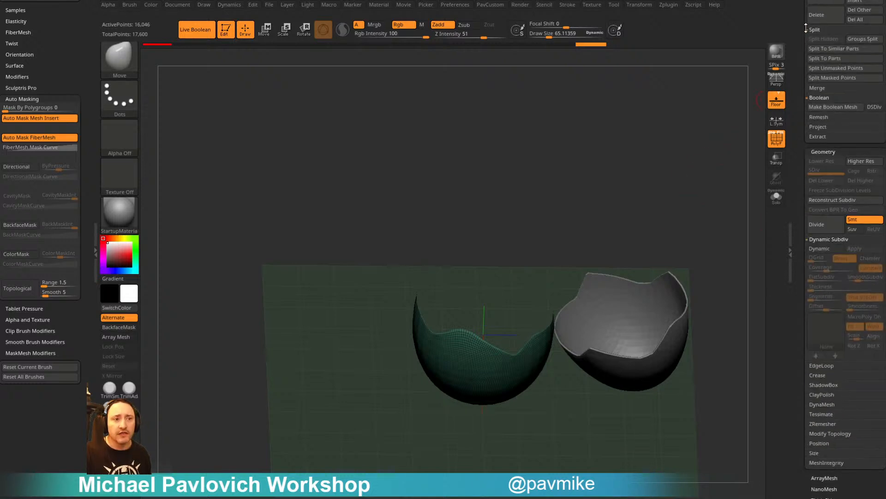
drag(800, 178, 802, 83)
shift+click(824, 284)
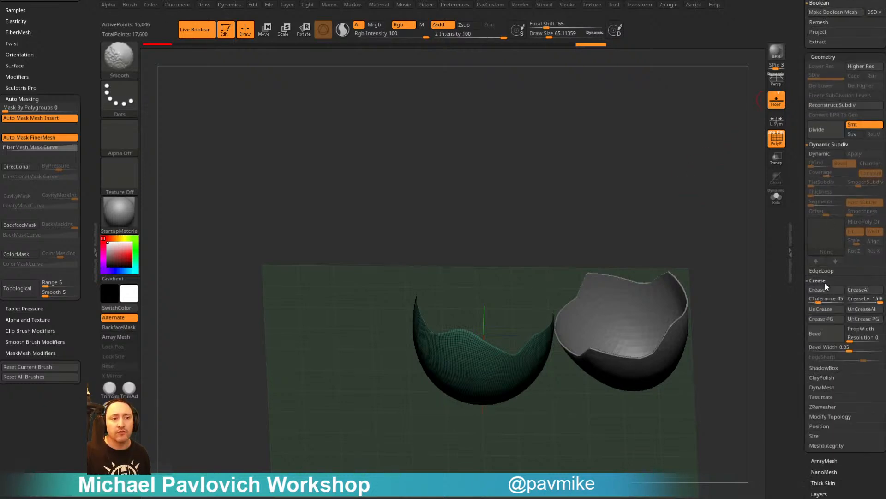
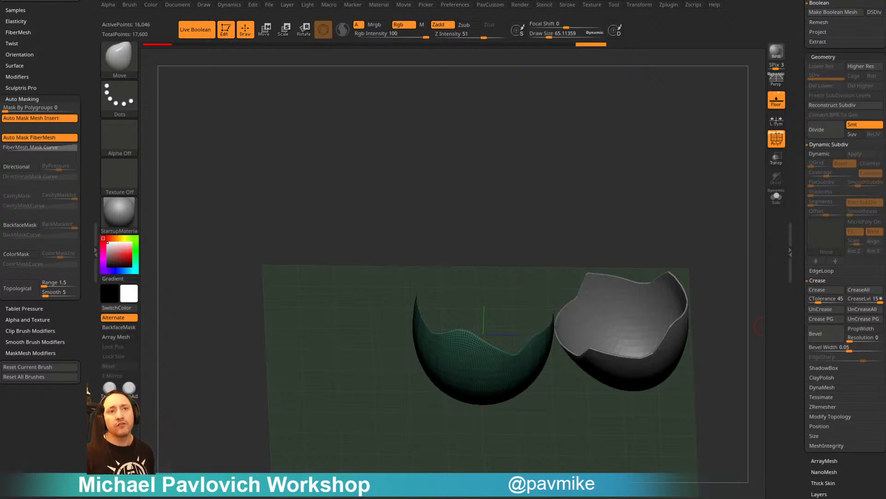
Turn off the polyframe display and load the bird robot tool with its blockout-to-concept subtools
drag(797, 178, 802, 268)
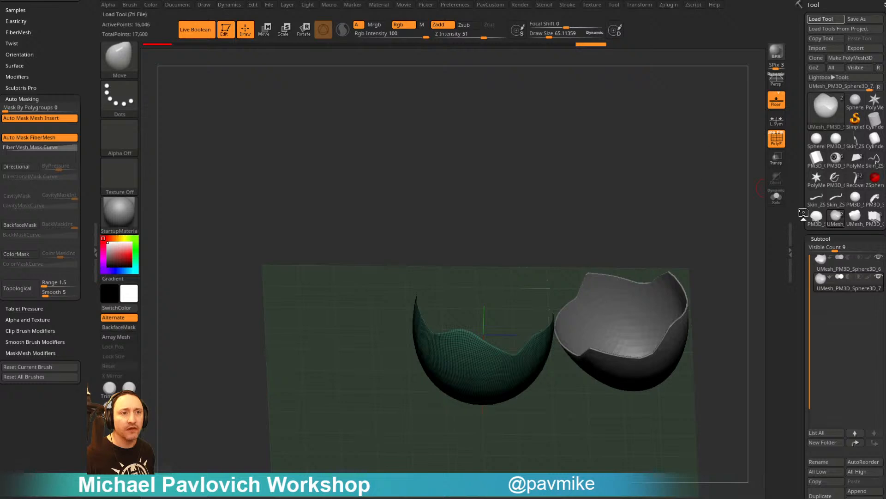
mouse_move(585, 201)
shift+mouse_down()
mouse_move(576, 217)
mouse_move(590, 180)
mouse_move(579, 166)
shift+mouse_up()
click(776, 139)
drag(718, 147, 647, 131)
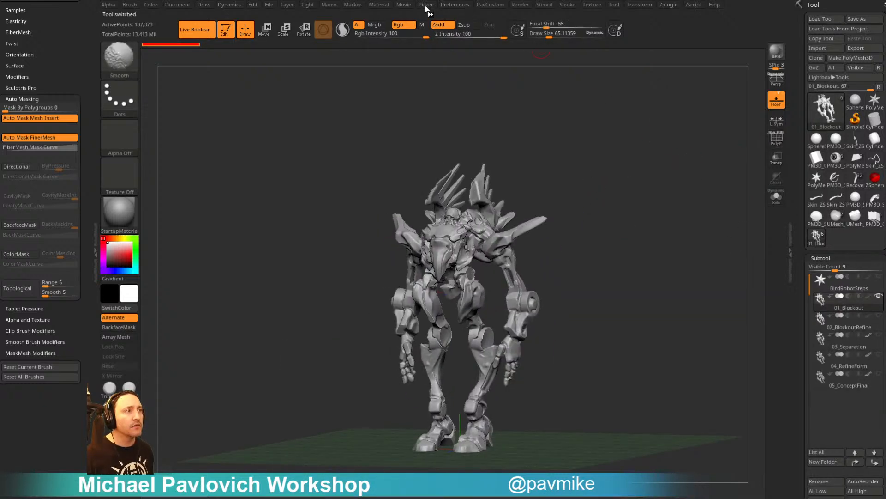
Run the Delete Unselected Tools macro to keep only the bird robot tool
click(329, 5)
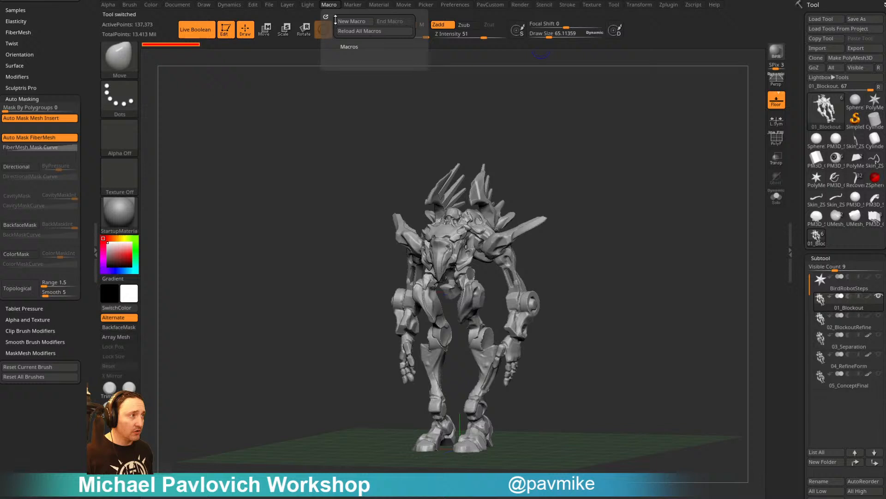
click(349, 47)
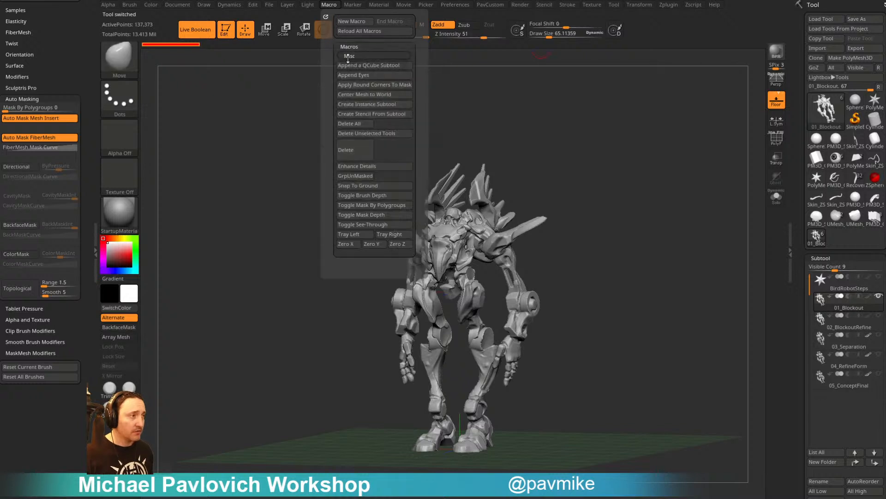
click(365, 132)
click(478, 162)
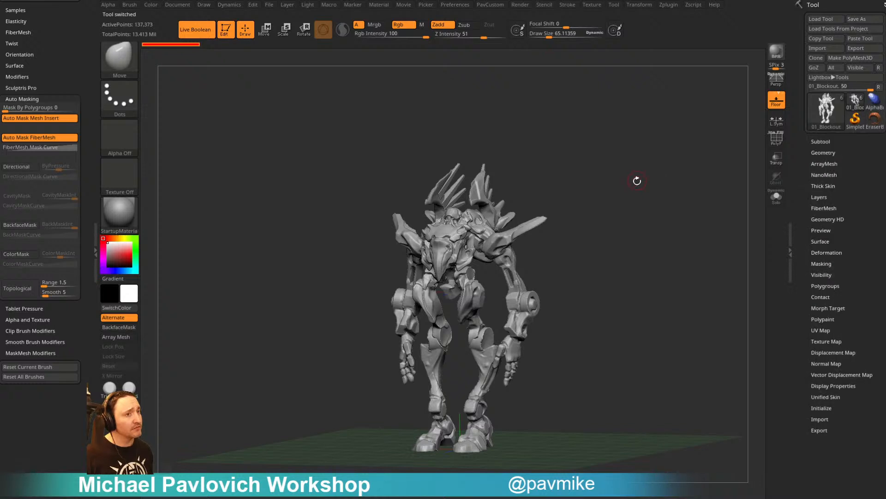
Expand the subtool list, examine the 01_Blockout robot from an angle, and switch to the 02_BlockoutRefine subtool
shift+drag(637, 182, 720, 152)
click(821, 141)
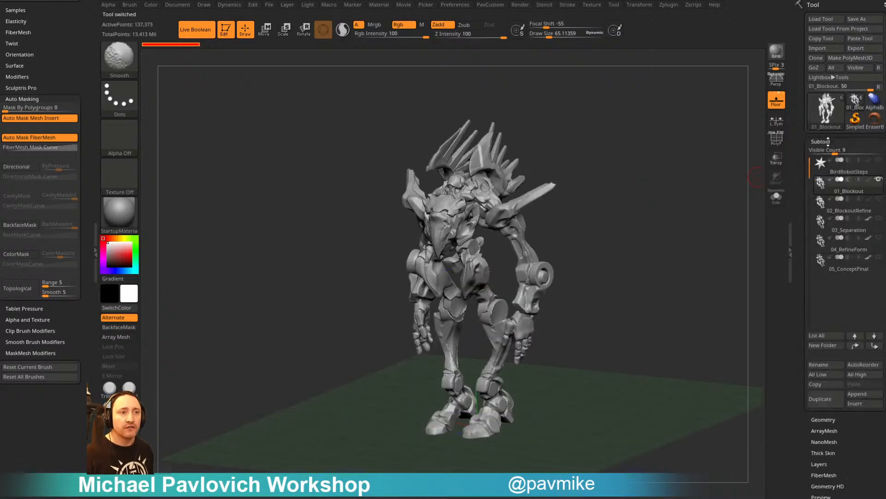
mouse_move(851, 194)
drag(629, 172, 614, 202)
mouse_move(614, 202)
mouse_down()
mouse_move(707, 199)
mouse_move(618, 199)
mouse_up()
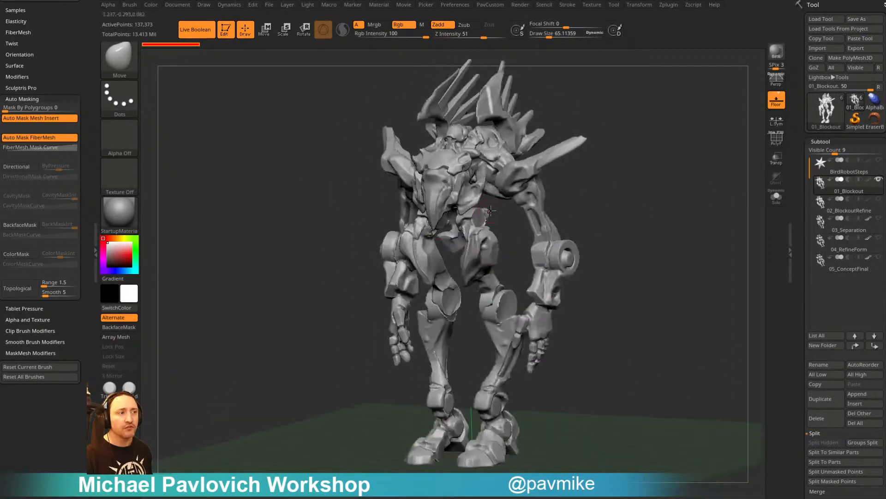
click(856, 211)
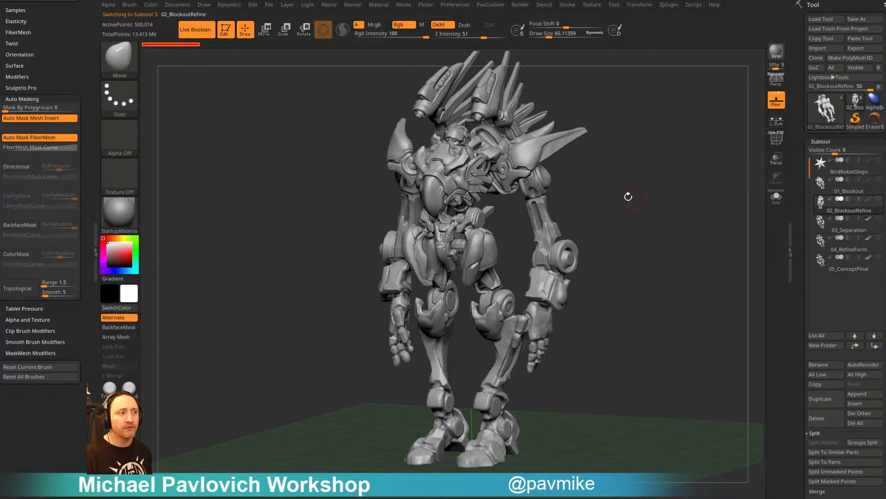
Examine the 02_BlockoutRefine robot from the side, from behind, and from the front up close
key(s)
drag(638, 204, 575, 208)
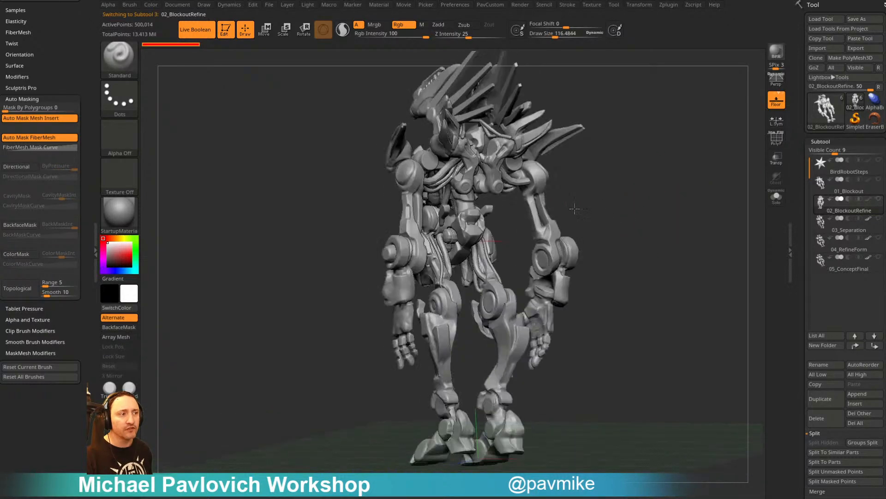
mouse_move(692, 209)
mouse_down()
mouse_move(595, 207)
mouse_move(605, 187)
mouse_up()
key(s)
click(593, 207)
mouse_move(551, 185)
alt+mouse_down()
mouse_move(584, 192)
mouse_move(639, 168)
alt+mouse_up()
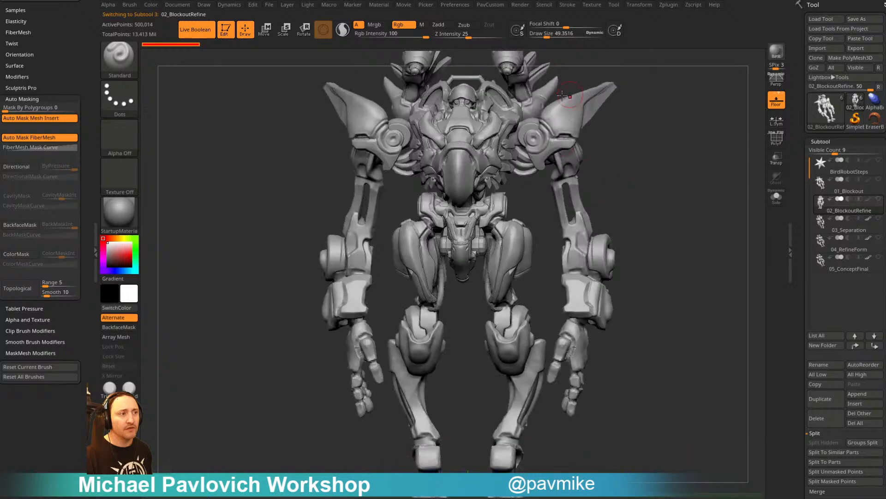
mouse_move(633, 199)
alt+mouse_down()
mouse_move(622, 170)
mouse_move(605, 188)
mouse_move(552, 196)
alt+mouse_up()
drag(603, 180, 808, 223)
Step through the 03_Separation and 04_RefineForm subtools and inspect the refined robot's chest, shoulder armour and full body
click(842, 229)
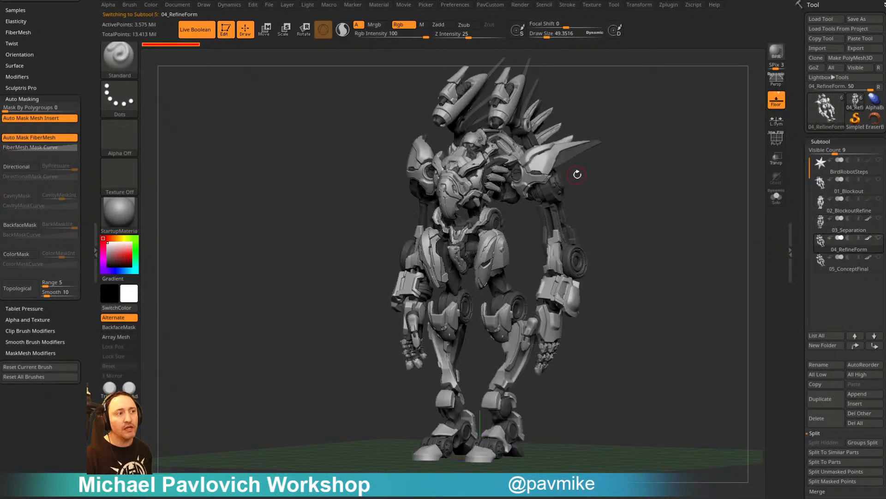
mouse_move(576, 175)
mouse_down()
mouse_move(715, 197)
mouse_move(724, 216)
mouse_move(565, 205)
mouse_up()
key(s)
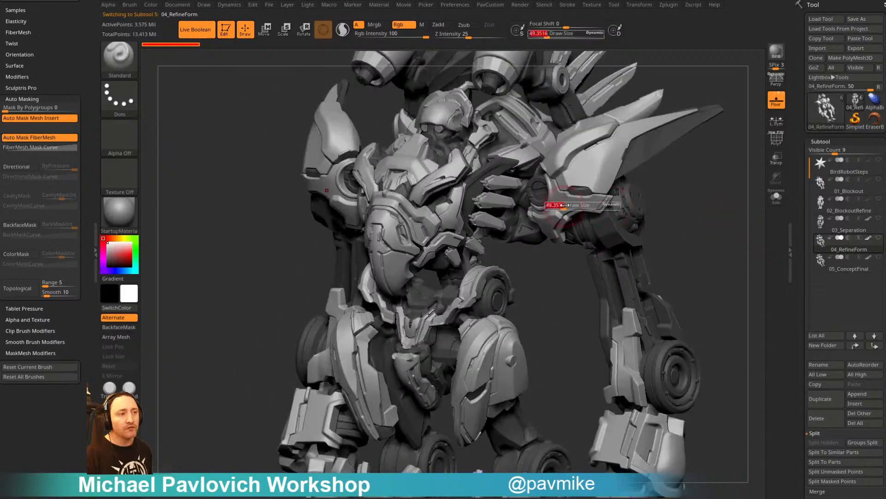
alt+drag(523, 280, 598, 307)
drag(564, 340, 536, 344)
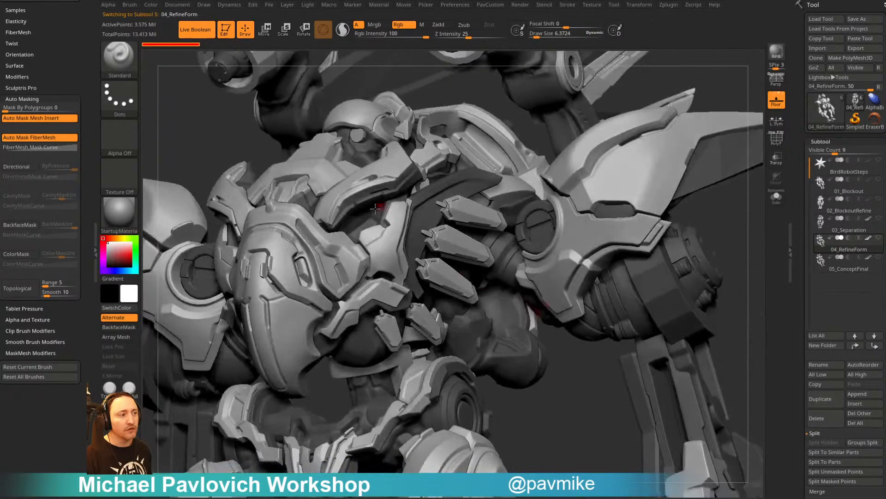
alt+drag(564, 389, 587, 240)
mouse_move(697, 259)
alt+mouse_down()
mouse_move(702, 206)
mouse_move(664, 235)
mouse_move(732, 240)
mouse_move(698, 243)
mouse_move(676, 196)
alt+mouse_up()
key(s)
click(696, 236)
key(s)
click(716, 239)
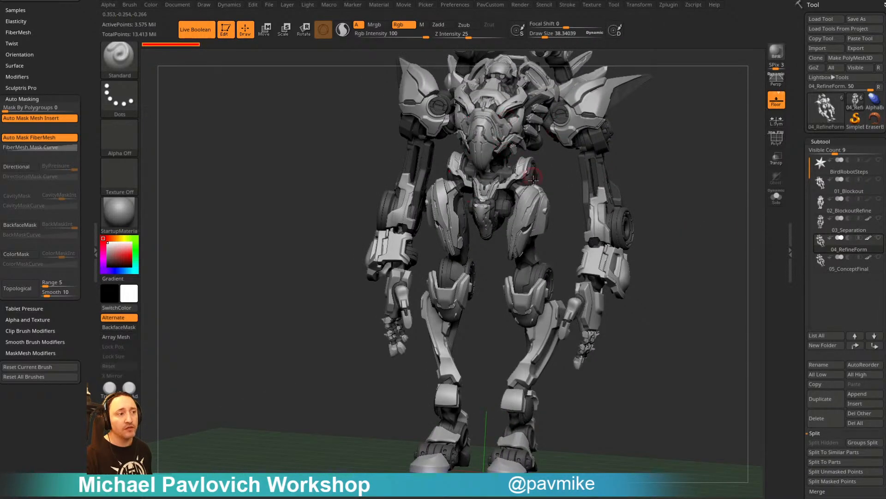
drag(727, 235, 718, 216)
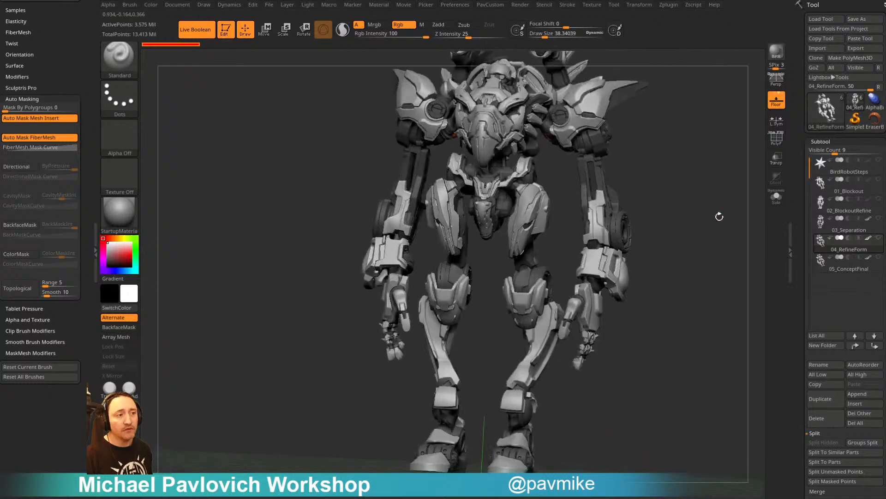
Switch to the 05_ConceptFinal subtool, examine the robot from several angles, and turn off the floor grid
drag(655, 203, 677, 202)
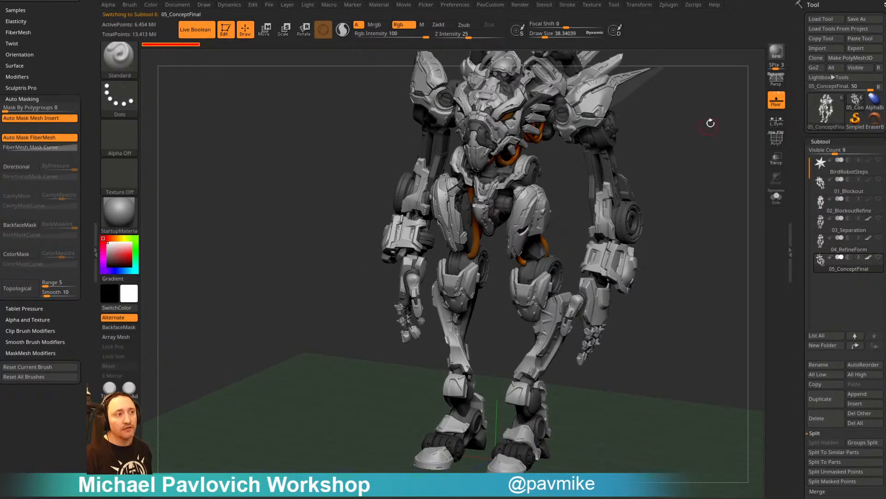
drag(711, 123, 587, 159)
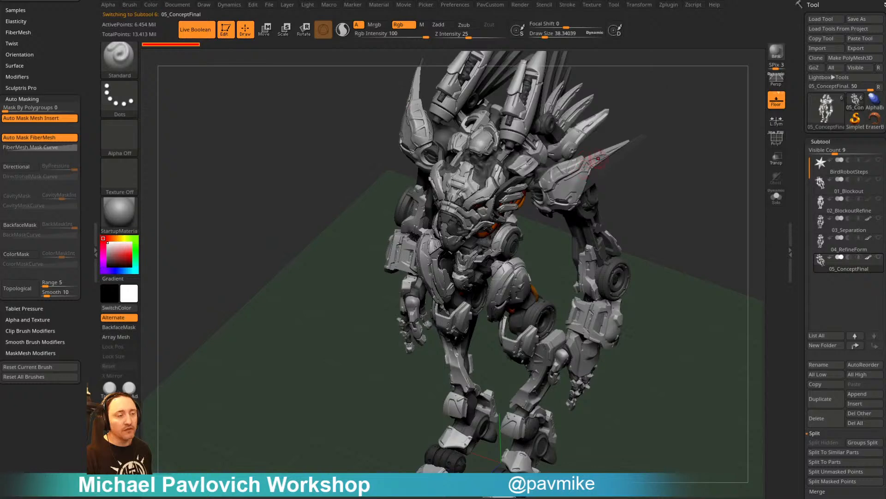
drag(664, 251, 647, 151)
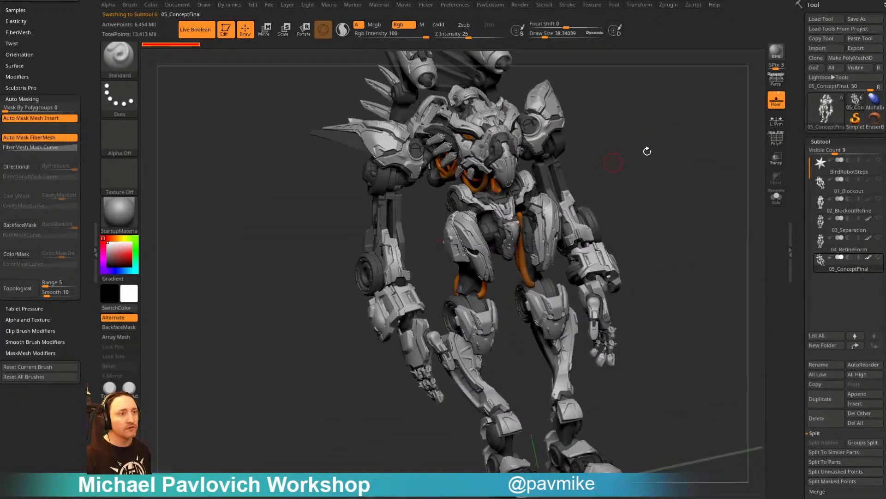
click(776, 102)
drag(701, 194, 673, 188)
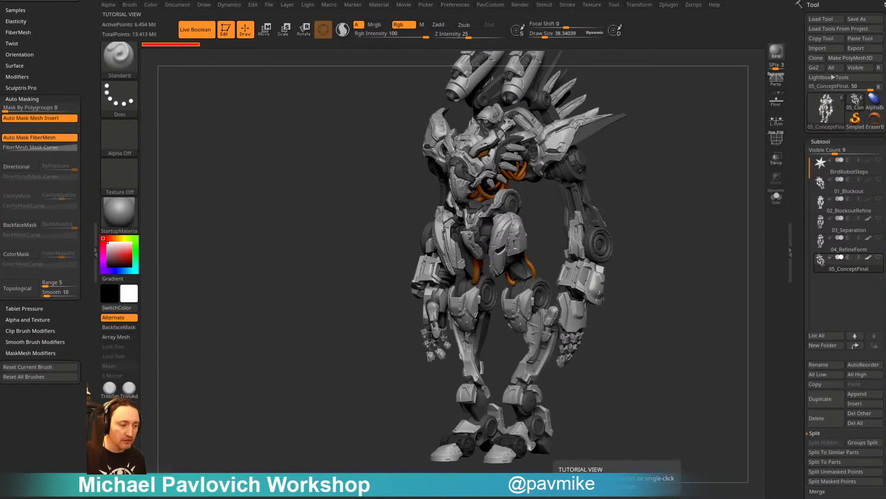
Switch to the web browser and open the Bird Robot artwork from the ArtStation portfolio
key(alt+Tab)
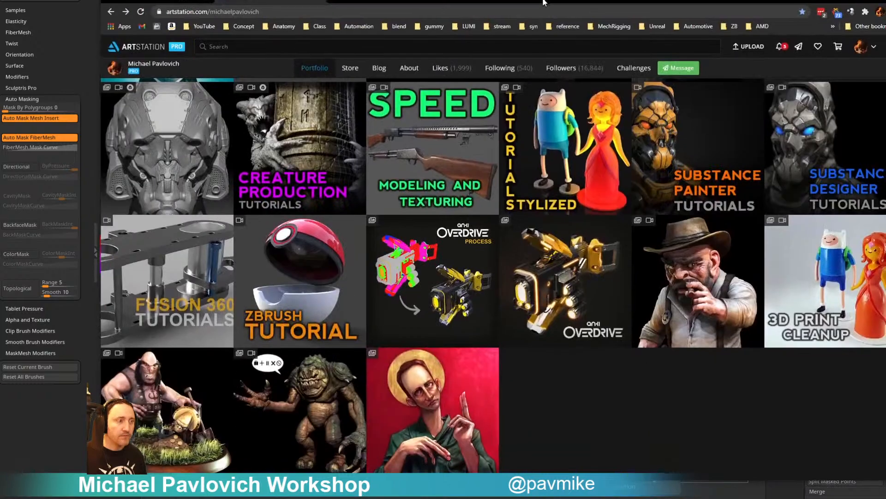
scroll(502, 228, up, 10)
scroll(502, 228, up, 8)
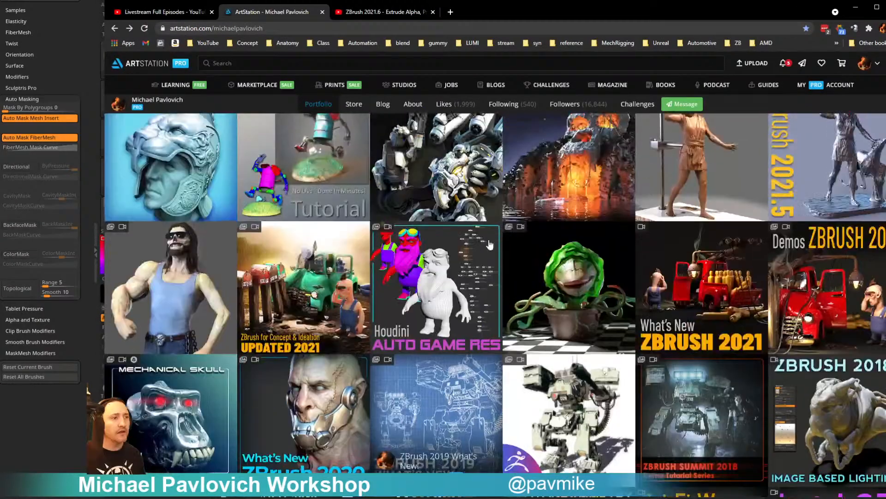
click(453, 276)
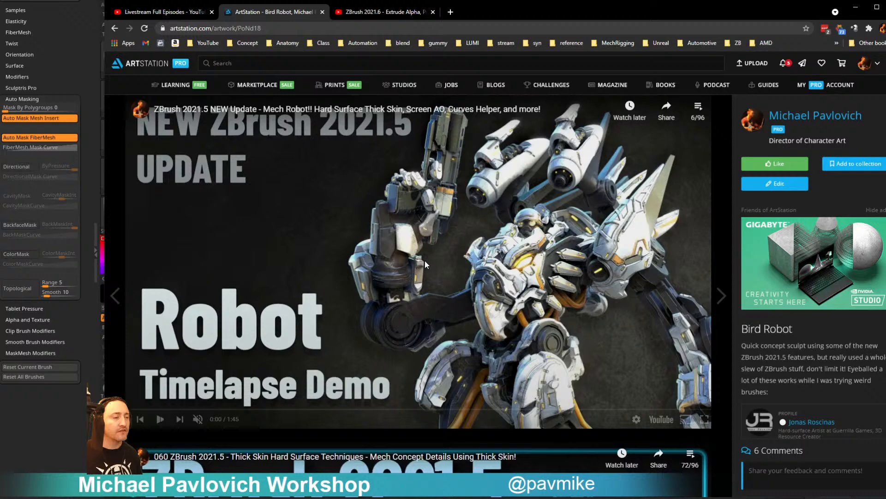
Play the Mech Robot timelapse video and skip ahead to the final renders near its end
click(426, 263)
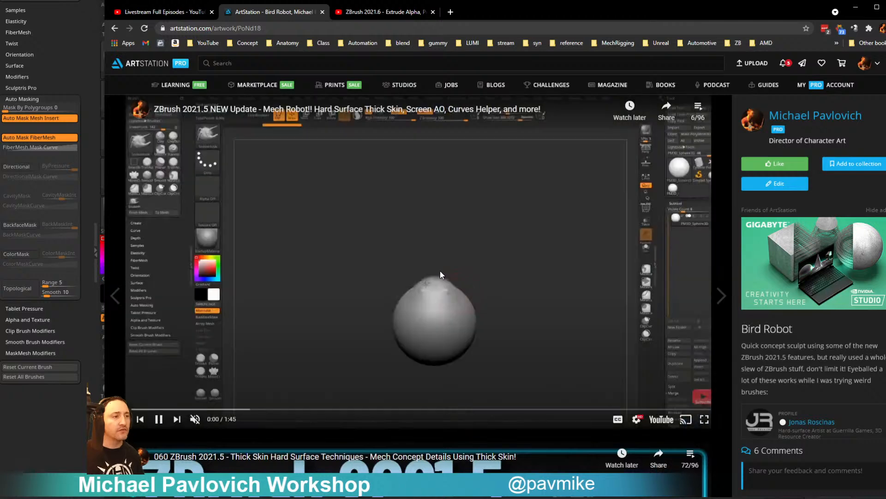
drag(222, 409, 507, 410)
click(571, 410)
click(606, 410)
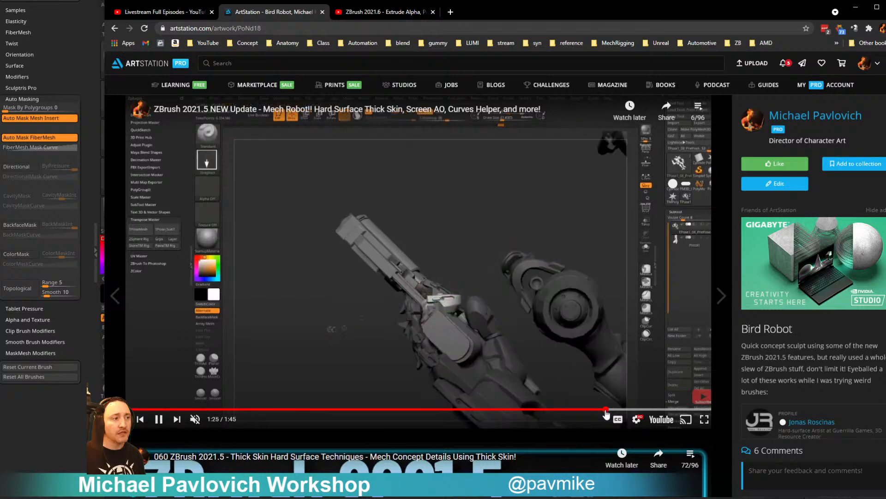
click(629, 410)
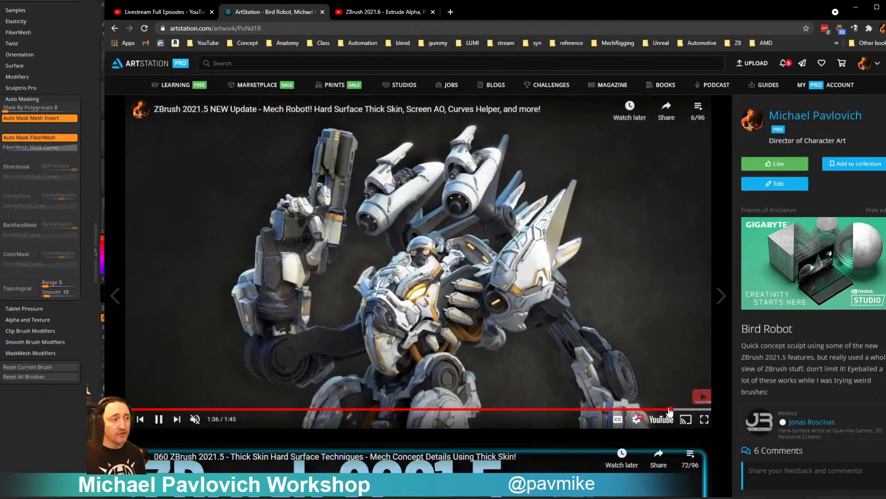
click(654, 411)
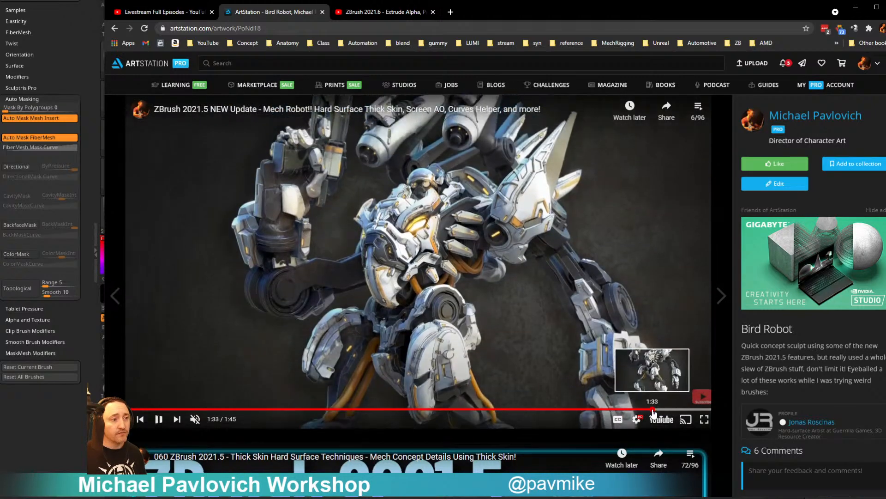
click(640, 410)
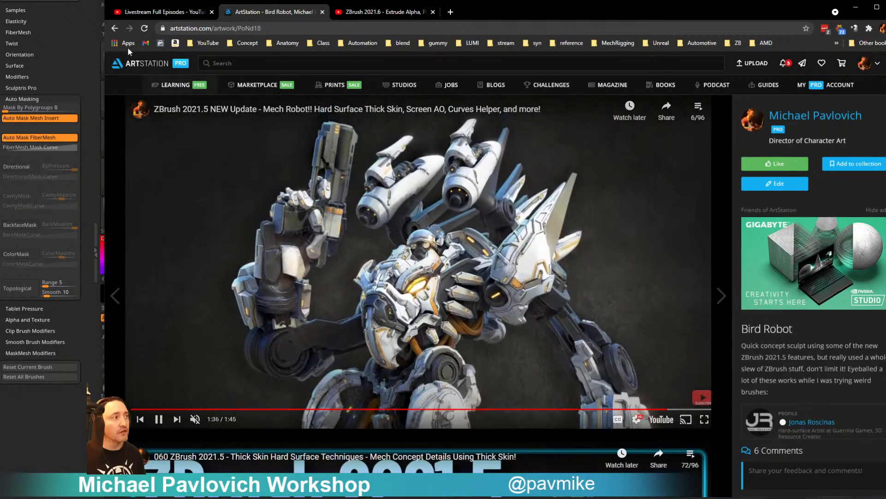
Return to the portfolio and open the No UV 3D Look Dev for Concept & Illustration artwork
click(116, 29)
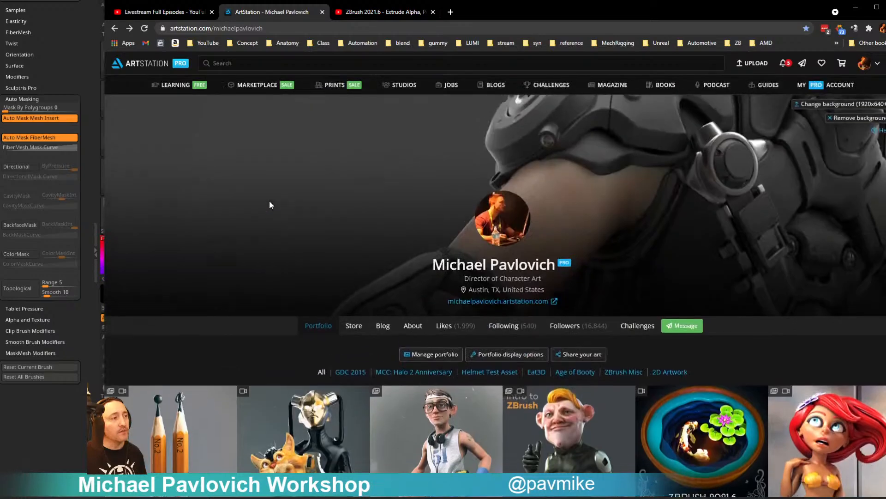
scroll(442, 251, down, 2)
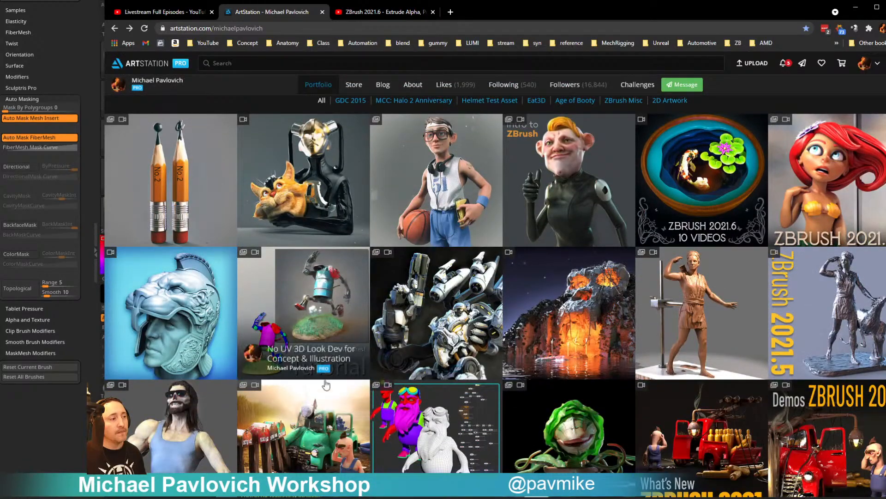
click(344, 307)
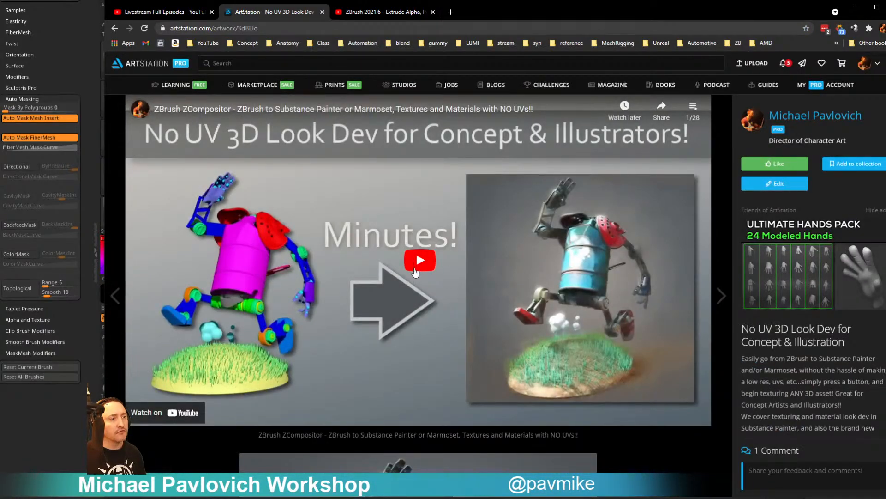
Play the ZBrush ZCompositor video and skip through it to 1:13 and further on
click(419, 260)
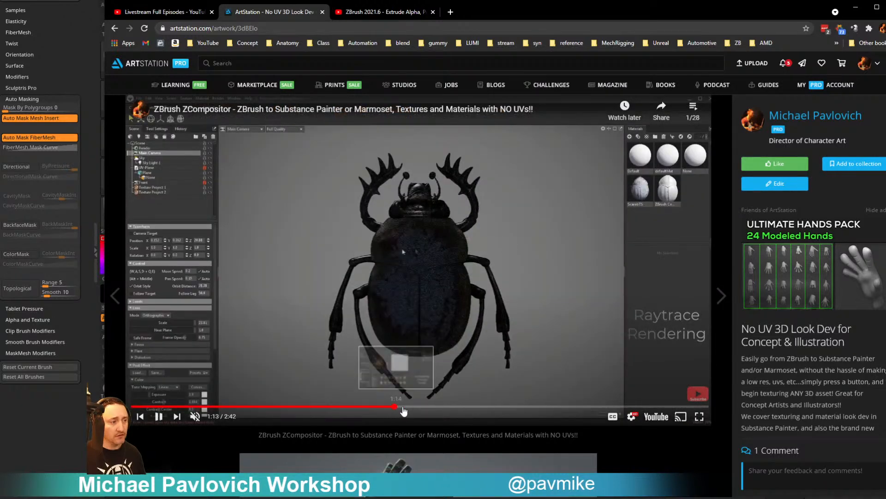
click(393, 406)
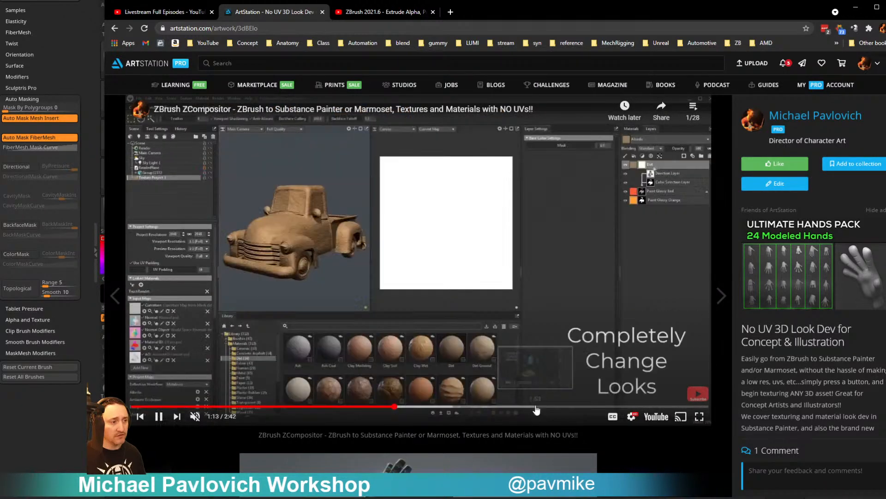
click(537, 406)
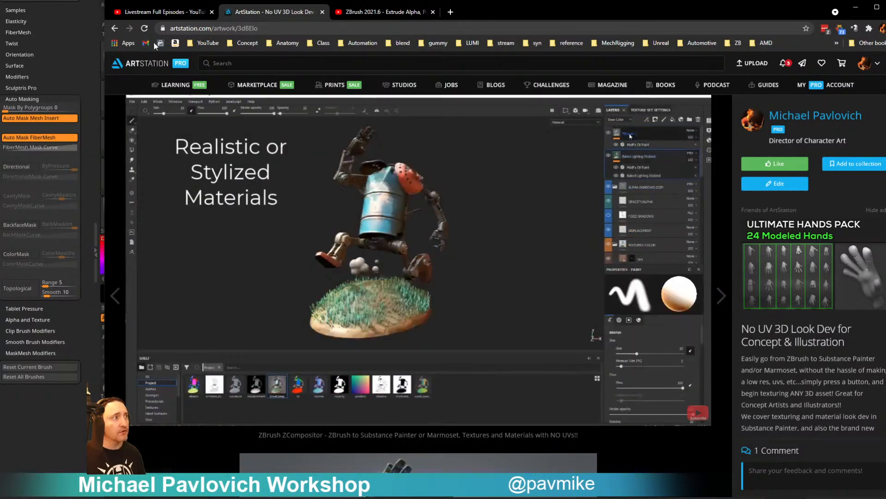
Go back to the portfolio page, select its web address, and minimize the browser to return to ZBrush
click(160, 43)
click(238, 28)
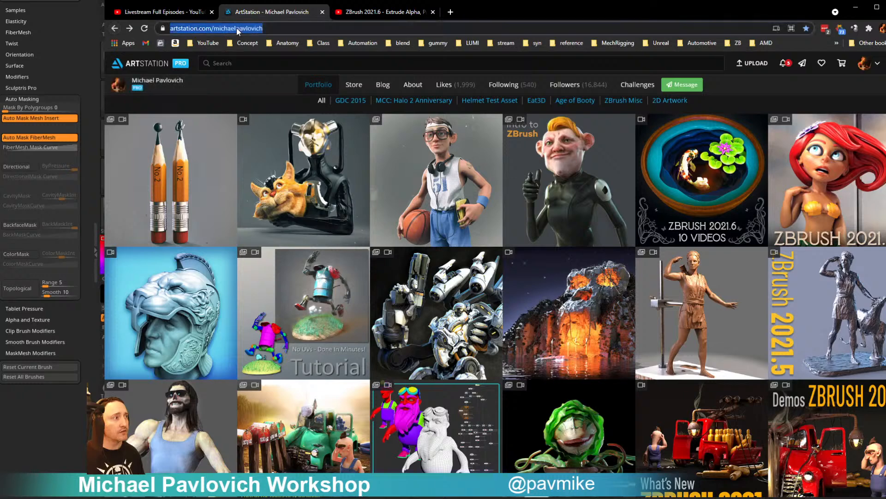
key(alt+Tab)
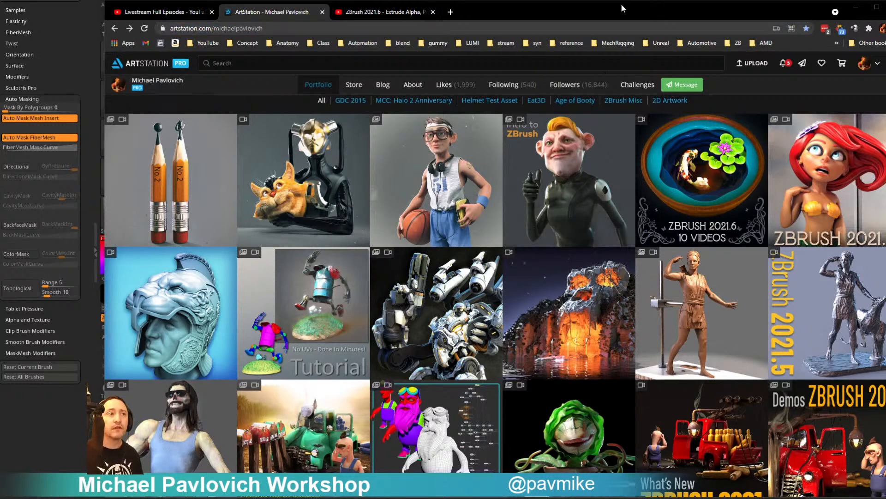
click(855, 8)
drag(728, 246, 723, 239)
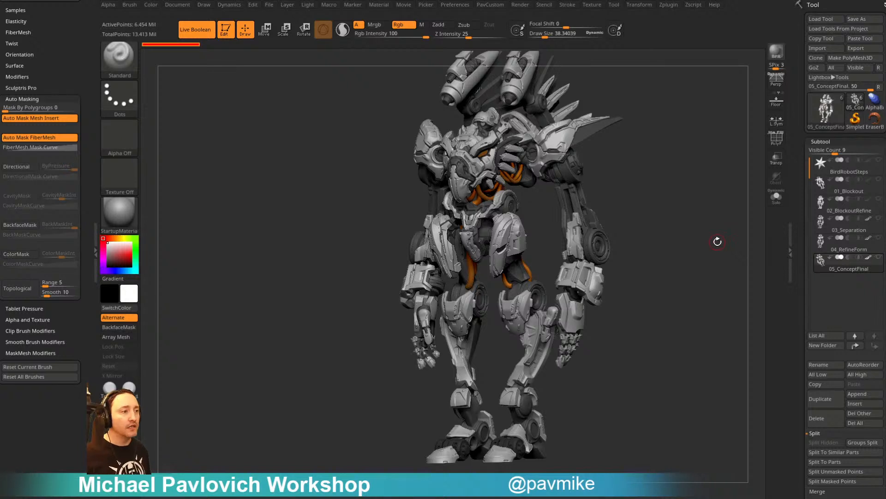
Delete all of the bird robot's subtools and load the Bowser Jr. character tool
click(862, 423)
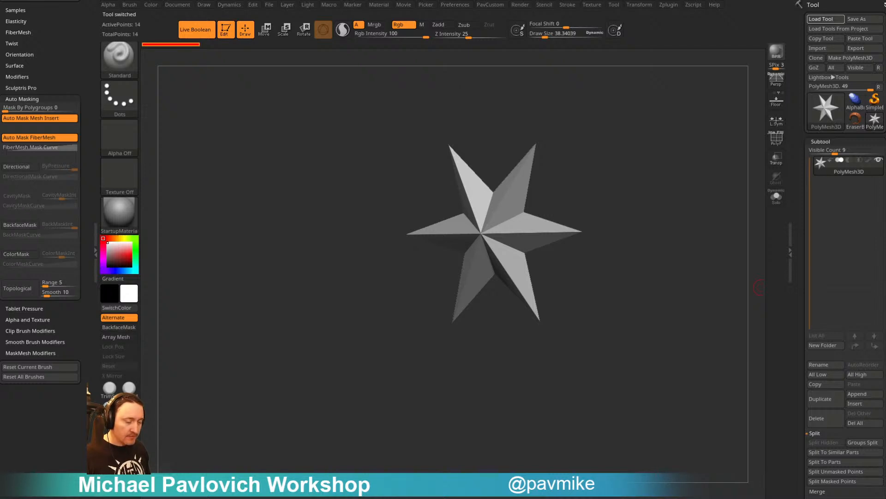
drag(571, 193, 641, 247)
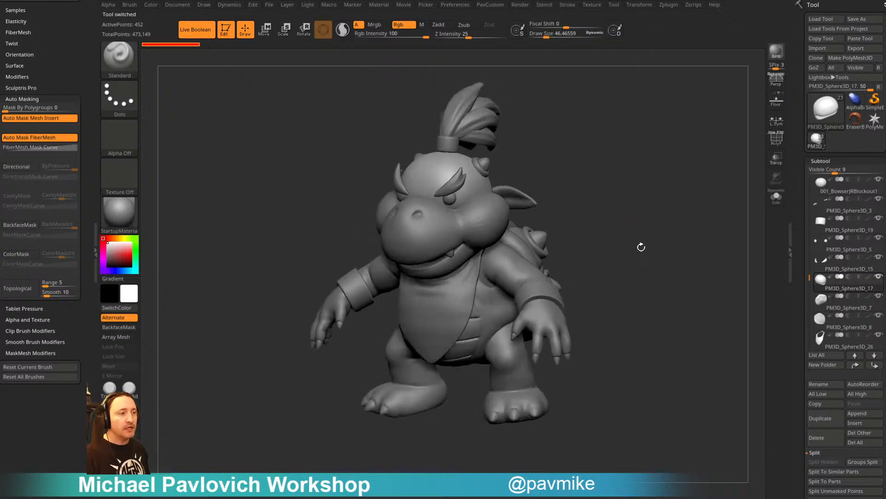
Collapse the Auto Masking settings and replace the docked Brush palette with the Zplugin palette
click(53, 100)
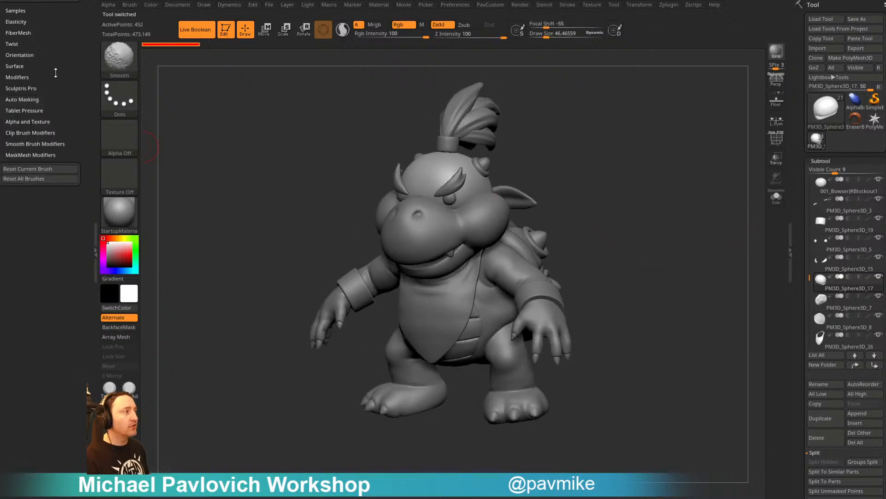
drag(56, 72, 79, 203)
click(79, 5)
click(669, 6)
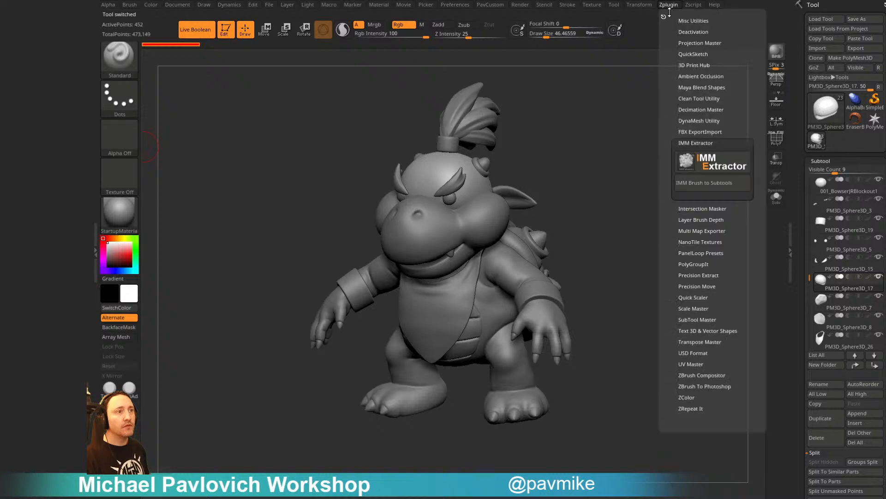
drag(664, 18, 42, 9)
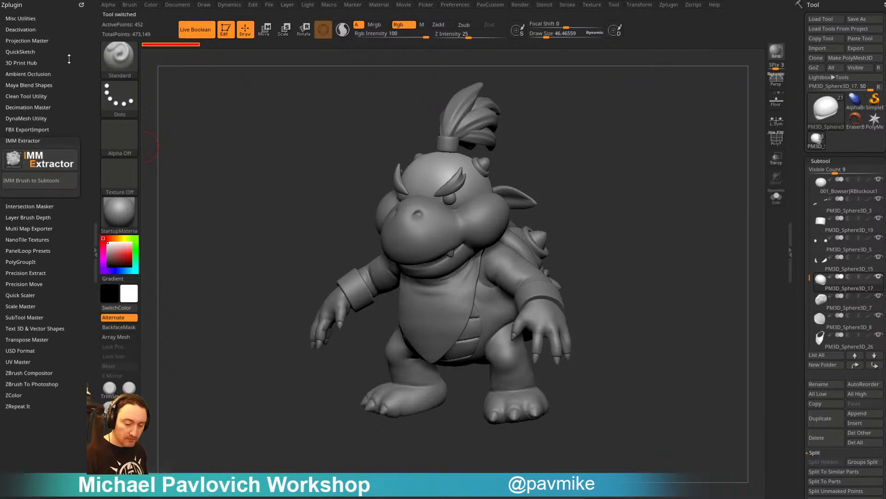
Collapse the IMM Extractor section and create a TPoseMesh of the Bowser Jr. character with Transpose Master
click(22, 141)
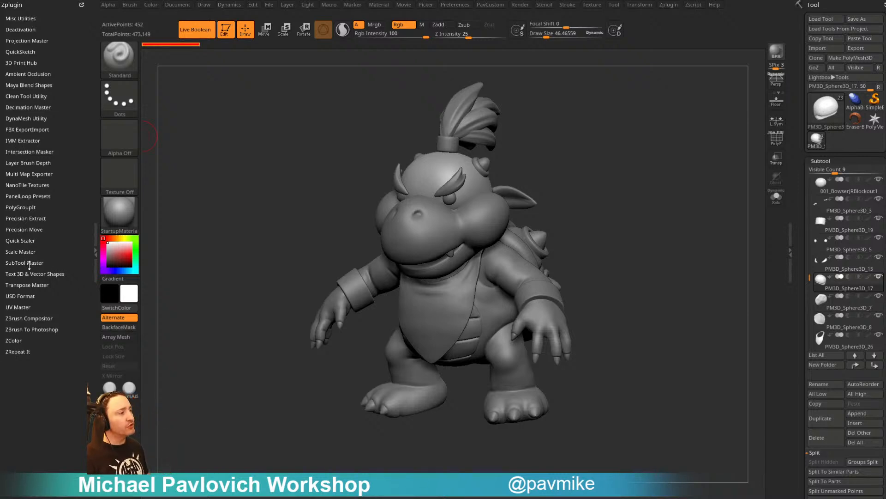
click(34, 284)
click(27, 302)
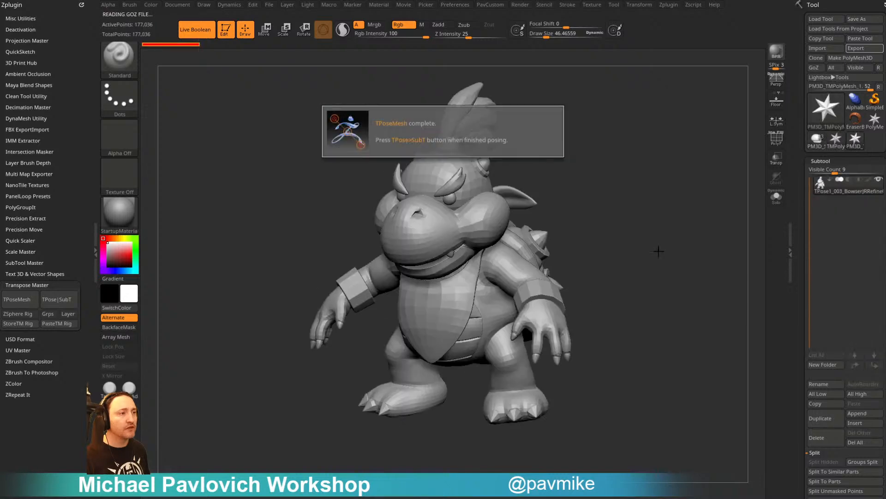
Switch the selection brush to SelectLasso and isolate the body and head pieces, hiding the shell, cuffs and claws
shift+drag(662, 235, 621, 238)
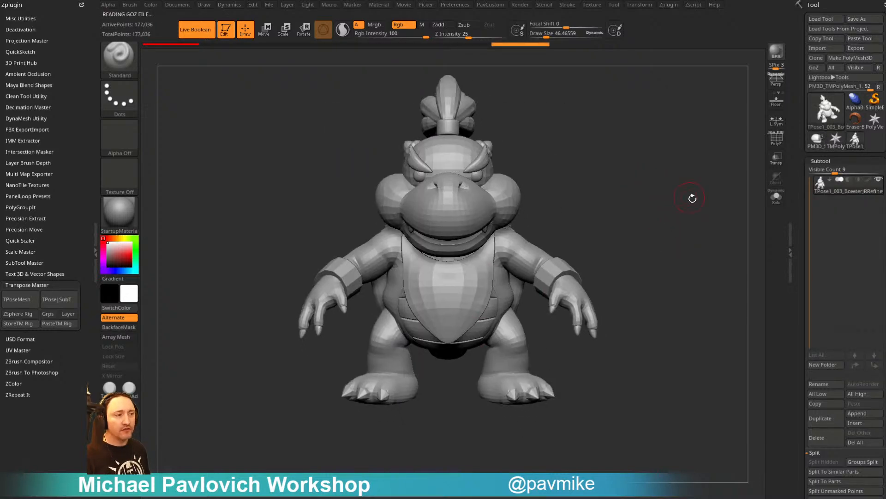
mouse_move(692, 198)
mouse_down()
mouse_move(586, 214)
mouse_move(669, 211)
mouse_up()
key(s)
click(638, 215)
mouse_move(668, 210)
alt+mouse_down()
mouse_move(671, 226)
mouse_move(649, 192)
alt+mouse_up()
ctrl+shift+click(122, 61)
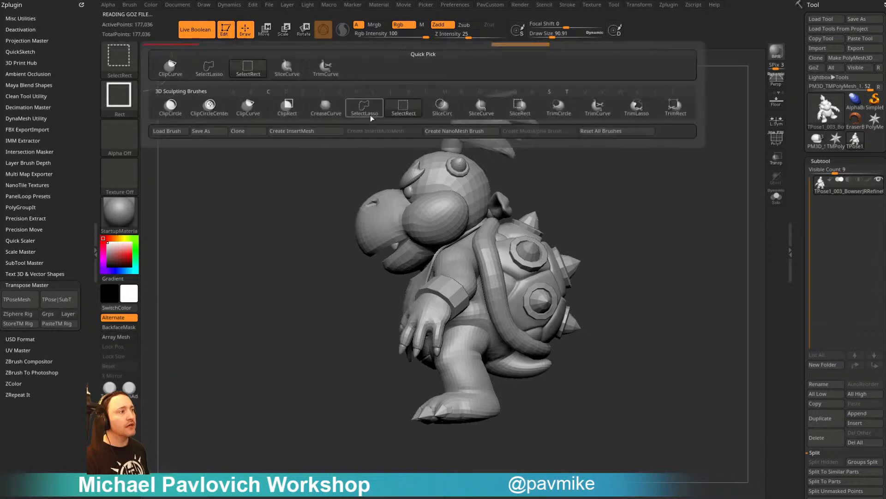
click(371, 116)
mouse_move(360, 344)
ctrl+shift+mouse_down()
mouse_move(361, 97)
mouse_move(495, 152)
mouse_move(480, 286)
ctrl+shift+mouse_up()
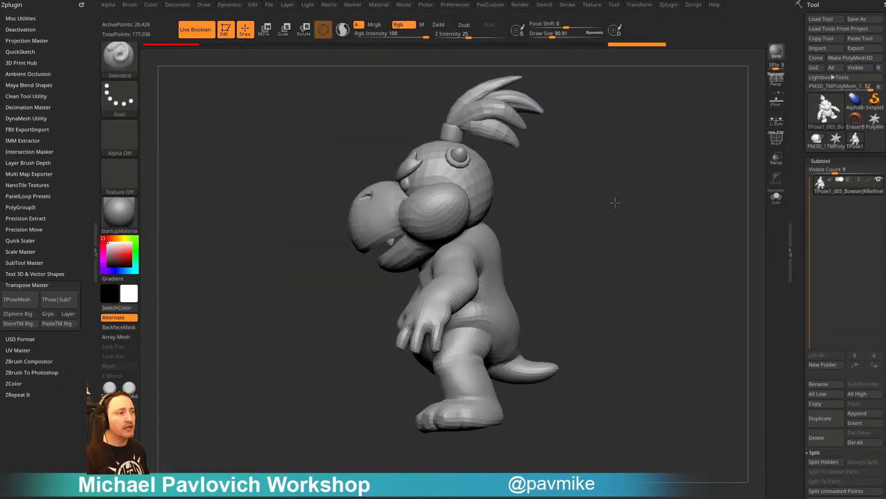
drag(616, 202, 599, 239)
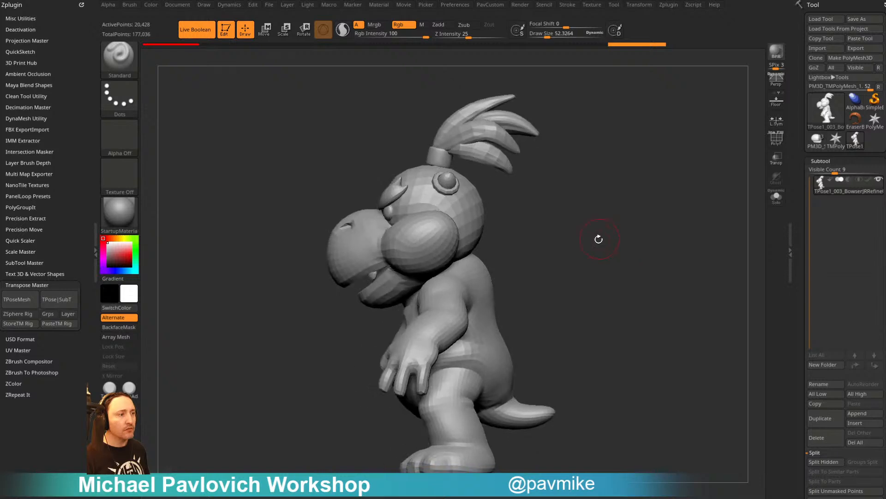
Mask everything except the head pieces, show the whole character, and place the gizmo at the centre of the head
key(ctrl+shift)
mouse_move(567, 308)
ctrl+shift+mouse_down()
mouse_move(596, 443)
mouse_move(669, 280)
mouse_move(724, 312)
mouse_move(678, 248)
mouse_move(736, 222)
ctrl+shift+mouse_up()
ctrl+shift+click(678, 247)
key(w)
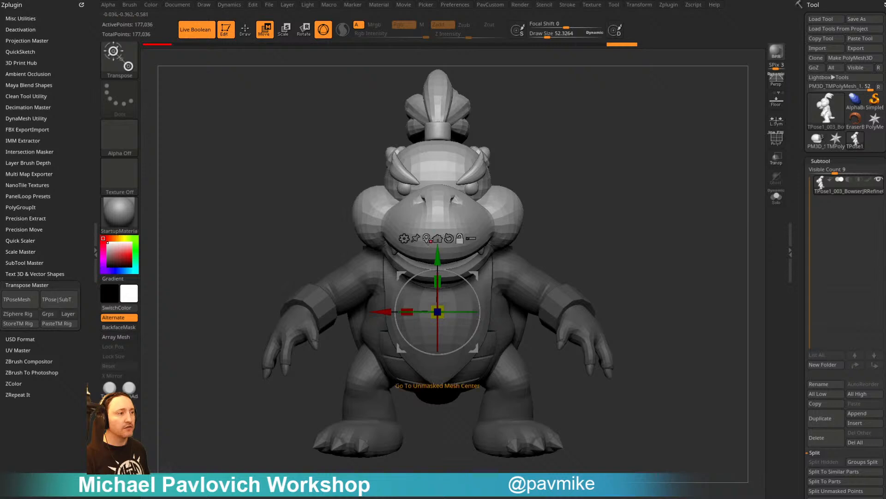
click(438, 176)
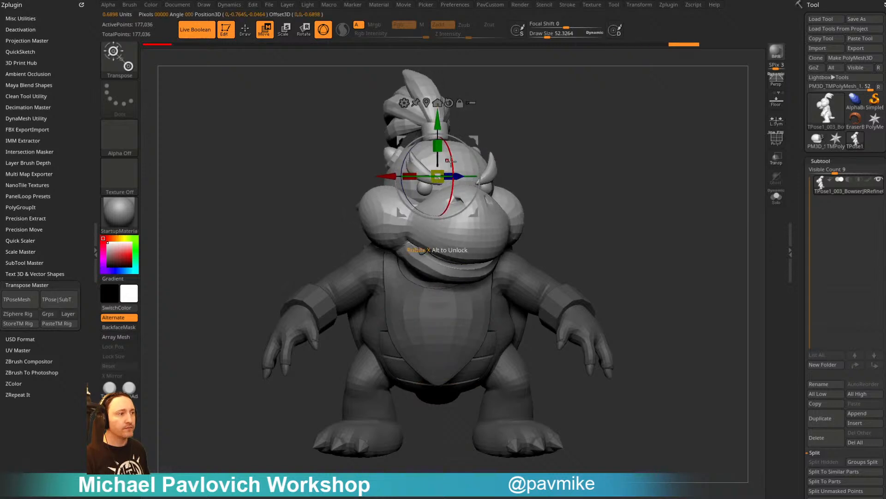
Rotate the head toward the character's left side and shift it slightly in the screen plane
drag(453, 166, 453, 165)
key(q)
mouse_move(629, 164)
mouse_down()
mouse_move(591, 167)
mouse_move(634, 172)
mouse_up()
key(w)
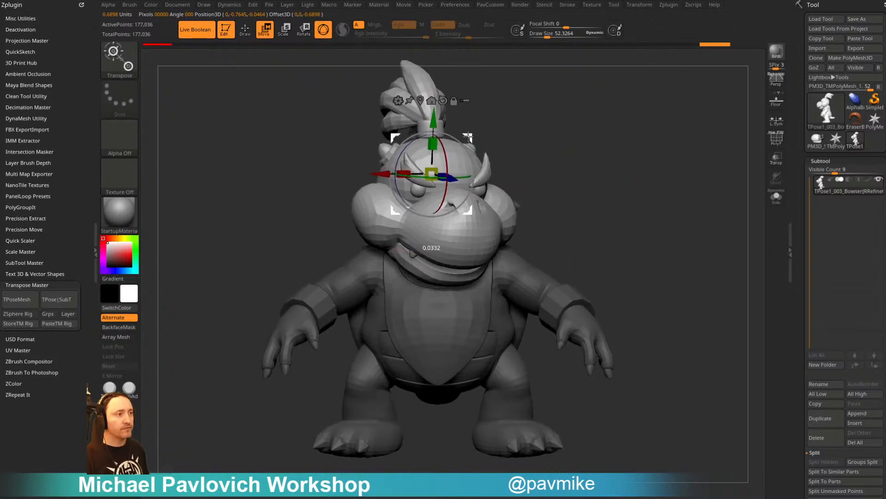
drag(468, 137, 468, 138)
Refine the head's tilt and its position over the neck from a three-quarter view
key(q)
mouse_move(688, 154)
mouse_down()
mouse_move(586, 145)
mouse_move(647, 153)
mouse_up()
key(w)
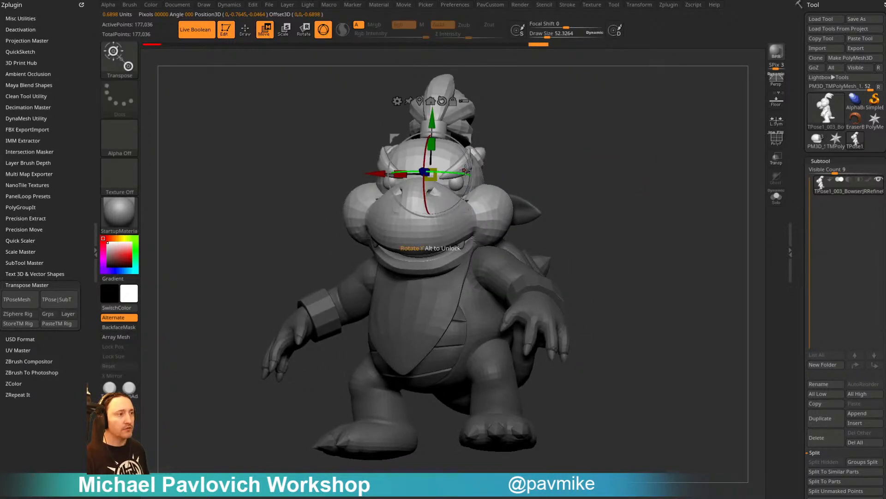
drag(466, 170, 469, 163)
key(q)
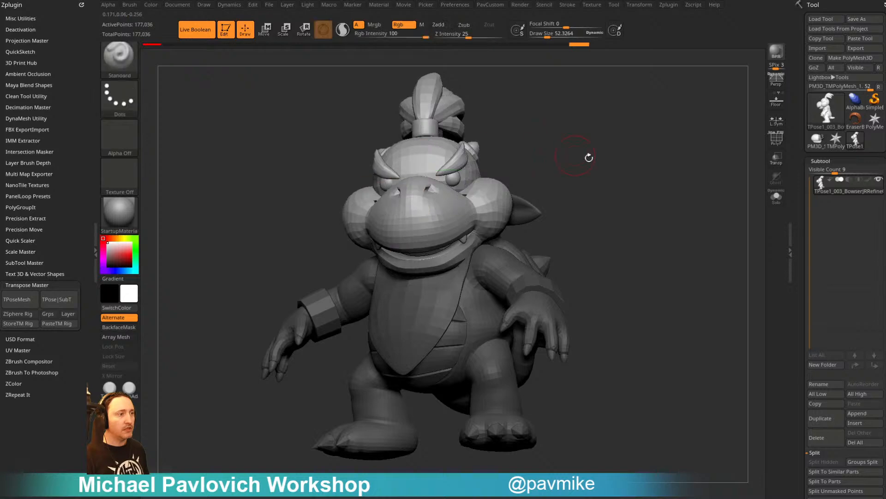
mouse_move(588, 156)
mouse_down()
mouse_move(560, 172)
mouse_move(615, 181)
mouse_move(485, 187)
mouse_up()
key(w)
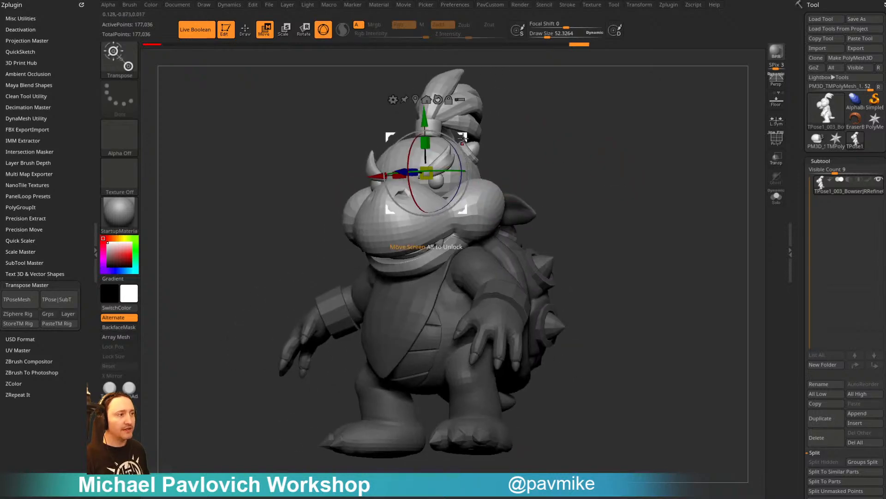
key(q)
Invert the mask and use HidePt with inverted visibility to hide the head and leave only the body showing
mouse_move(596, 160)
mouse_down()
mouse_move(627, 154)
mouse_move(707, 177)
mouse_move(661, 184)
mouse_move(623, 160)
mouse_move(637, 175)
mouse_up()
ctrl+click(619, 162)
key(grave)
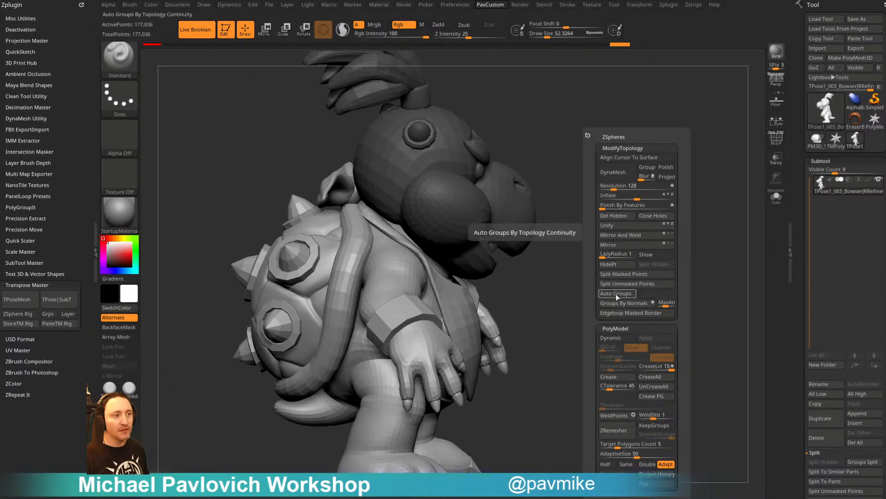
click(619, 264)
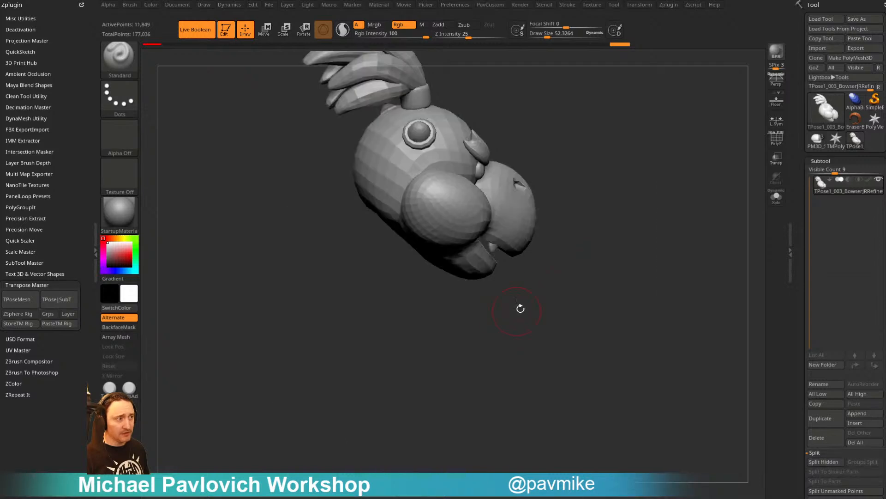
ctrl+shift+click(613, 249)
Mask all of the body except the exposed neck stump and rotate the stump to follow the head
mouse_move(636, 274)
mouse_down()
mouse_move(574, 222)
mouse_move(504, 185)
mouse_move(518, 184)
mouse_up()
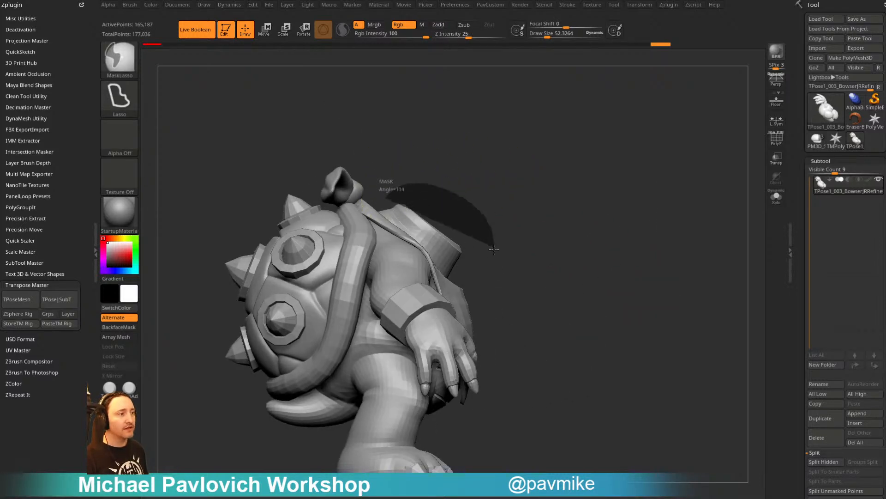
ctrl+drag(478, 279, 480, 277)
ctrl+click(532, 192)
key(w)
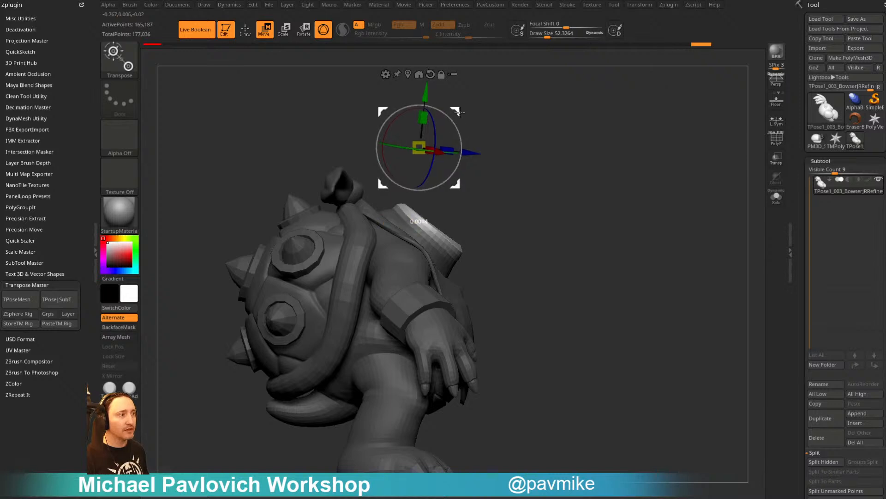
shift+drag(539, 143, 494, 152)
alt+click(441, 226)
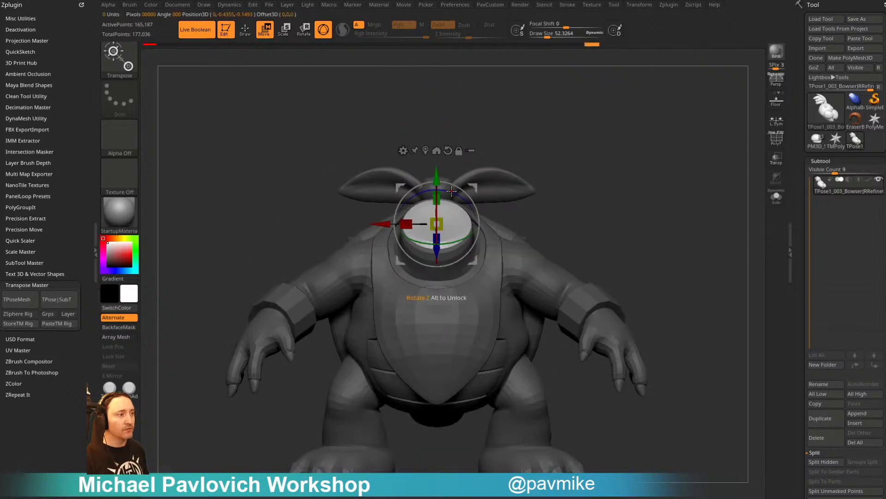
drag(452, 190, 465, 226)
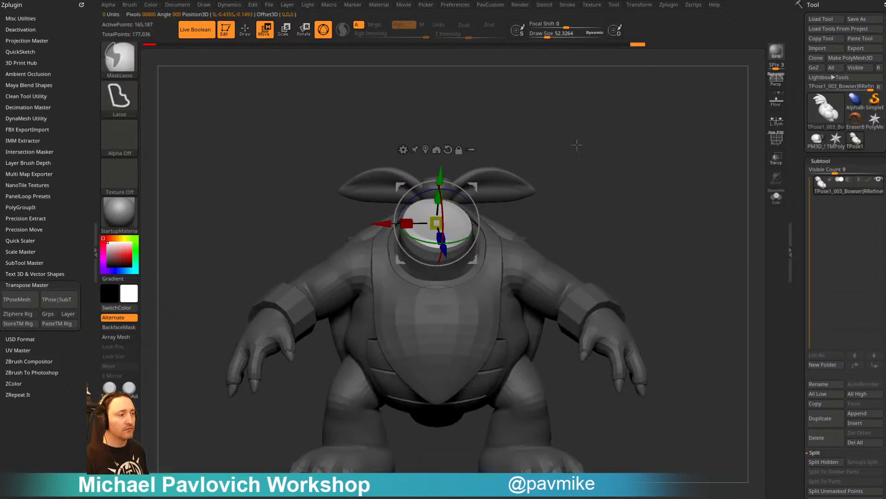
Clear the mask and bring the whole character back into view
ctrl+drag(575, 143, 623, 162)
key(q)
key(f)
ctrl+shift+click(665, 174)
mouse_move(678, 174)
mouse_down()
mouse_move(610, 179)
mouse_move(664, 180)
mouse_move(626, 198)
mouse_move(623, 209)
mouse_move(645, 210)
mouse_move(628, 221)
mouse_up()
Isolate the base body and mask everything on it except the character's left arm
key(s)
key(s)
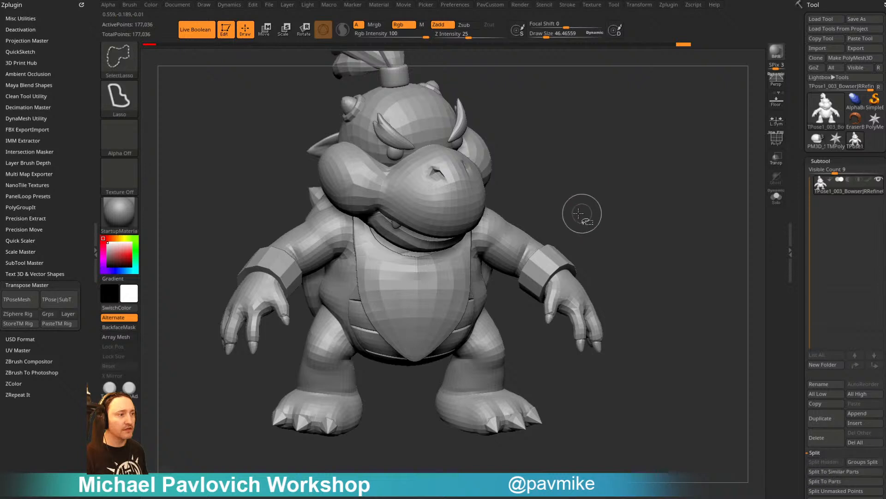
ctrl+shift+click(527, 241)
drag(611, 226, 613, 214)
mouse_move(648, 282)
ctrl+mouse_down()
mouse_move(586, 184)
mouse_move(477, 203)
mouse_move(491, 287)
mouse_move(554, 411)
ctrl+mouse_up()
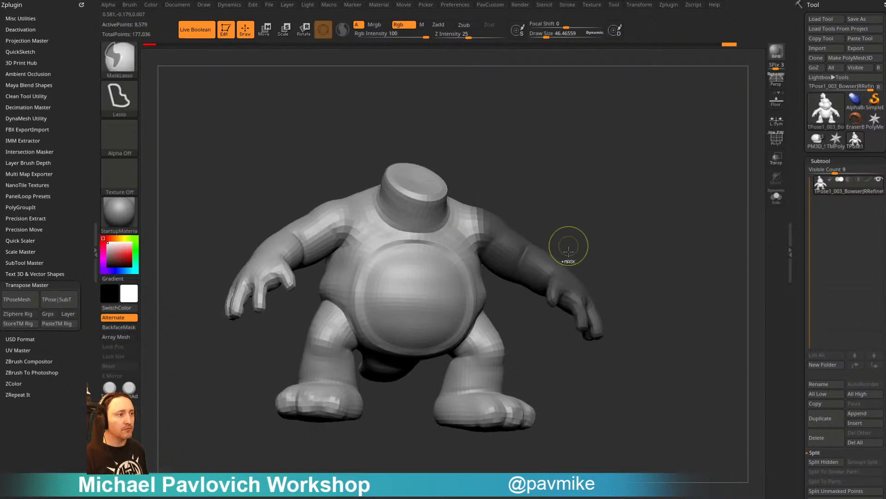
ctrl+click(636, 217)
Place the gizmo at the left shoulder, aligned along the arm, and show the hidden pieces again
shift+drag(651, 182, 571, 210)
key(w)
alt+click(496, 224)
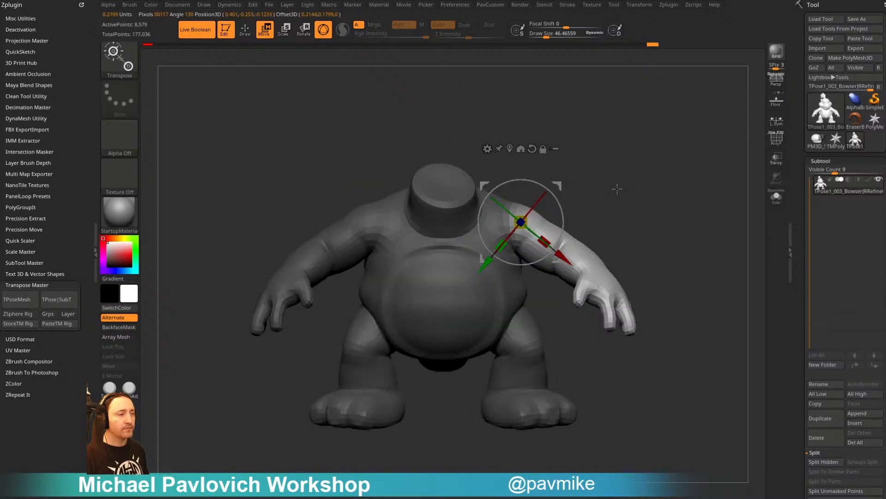
ctrl+shift+click(646, 183)
Leave the left arm with its cuff and claws unmasked and swing it up and forward around the shoulder
mouse_move(660, 245)
mouse_down()
mouse_move(689, 232)
mouse_move(677, 238)
mouse_move(561, 214)
mouse_move(673, 376)
mouse_move(680, 365)
mouse_up()
ctrl+click(701, 245)
shift+drag(681, 364, 658, 344)
drag(558, 210, 562, 227)
drag(669, 240, 598, 235)
drag(558, 201, 551, 309)
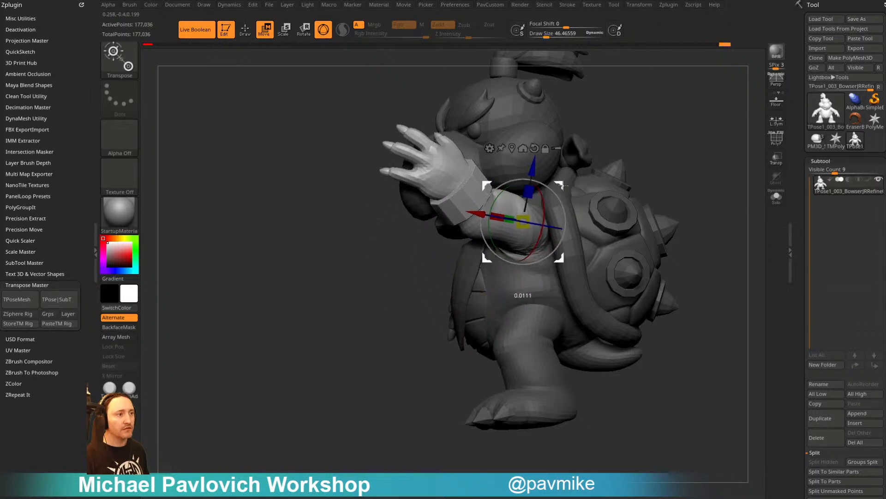
Shift the raised left arm in the screen plane from the side and front to seat it in the shoulder
drag(561, 185, 567, 197)
mouse_move(669, 162)
mouse_down()
mouse_move(756, 158)
mouse_move(675, 170)
mouse_up()
drag(561, 189, 563, 198)
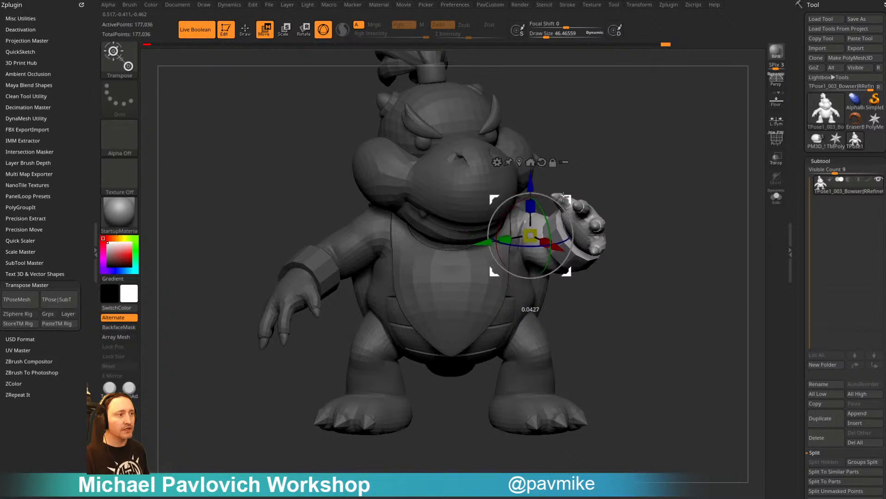
mouse_move(639, 187)
mouse_down()
mouse_move(608, 192)
mouse_move(665, 185)
mouse_move(643, 180)
mouse_up()
Mask the left upper arm, then bend and twist the forearm around the elbow to bring the hand across the chest
mouse_move(643, 181)
alt+mouse_down()
mouse_move(653, 313)
mouse_move(657, 287)
mouse_move(560, 111)
mouse_move(474, 354)
alt+mouse_up()
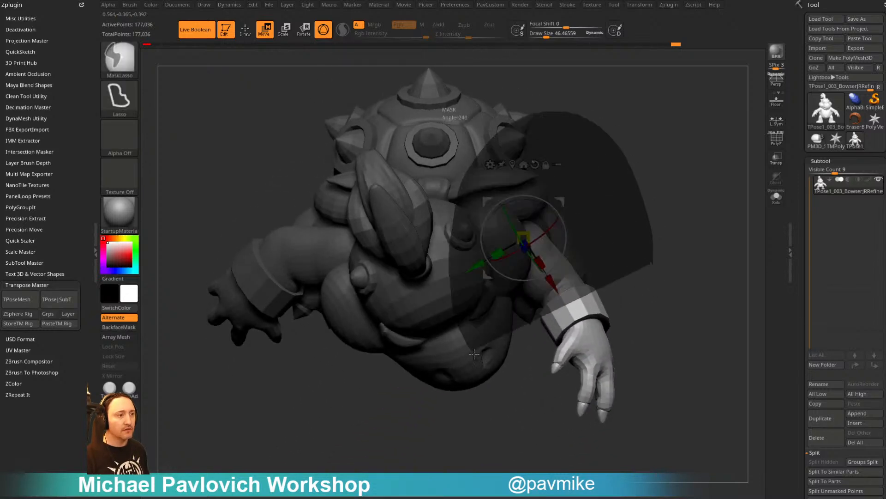
ctrl+drag(564, 279, 571, 273)
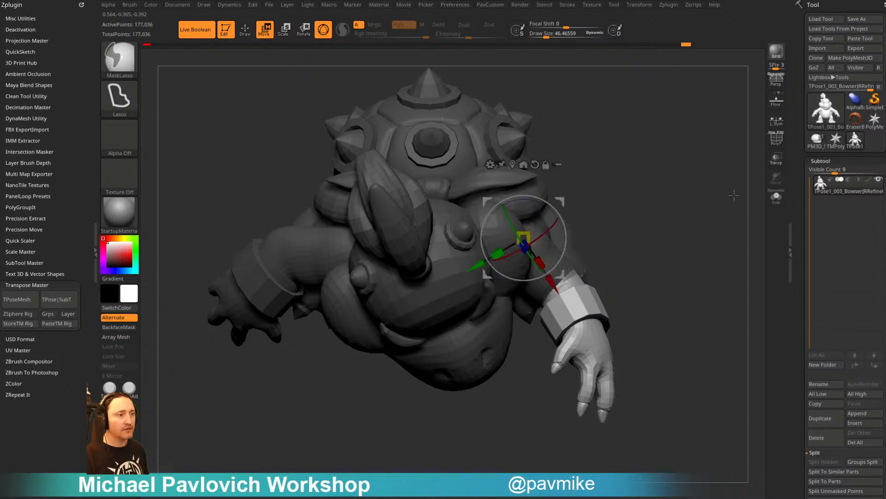
mouse_move(733, 295)
mouse_down()
mouse_move(724, 215)
mouse_move(563, 212)
mouse_up()
mouse_move(734, 139)
mouse_down()
mouse_move(680, 135)
mouse_move(563, 202)
mouse_up()
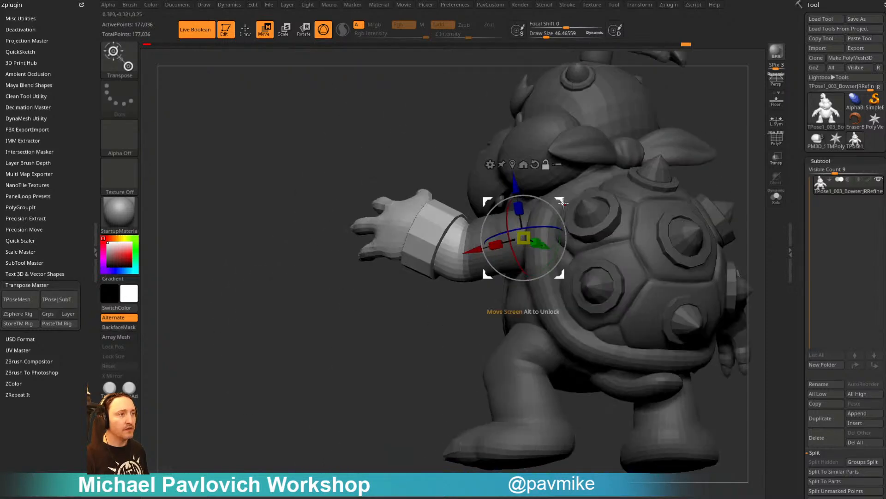
drag(501, 220, 433, 329)
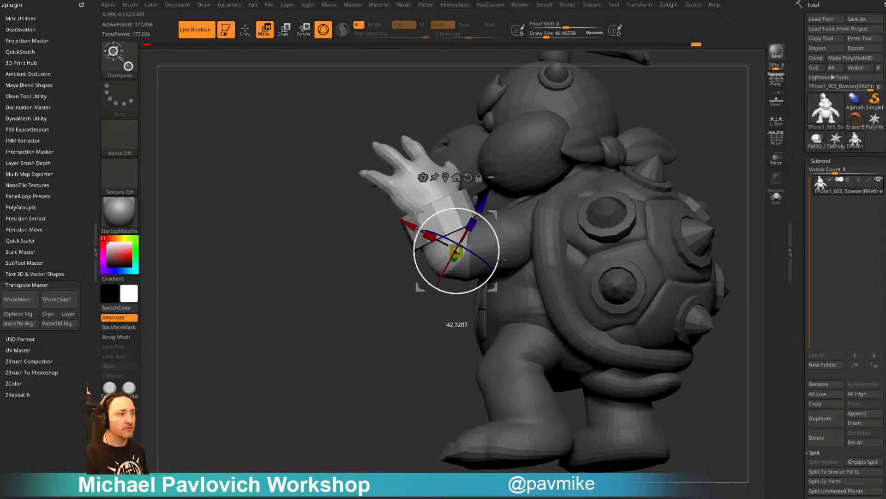
drag(351, 263, 549, 198)
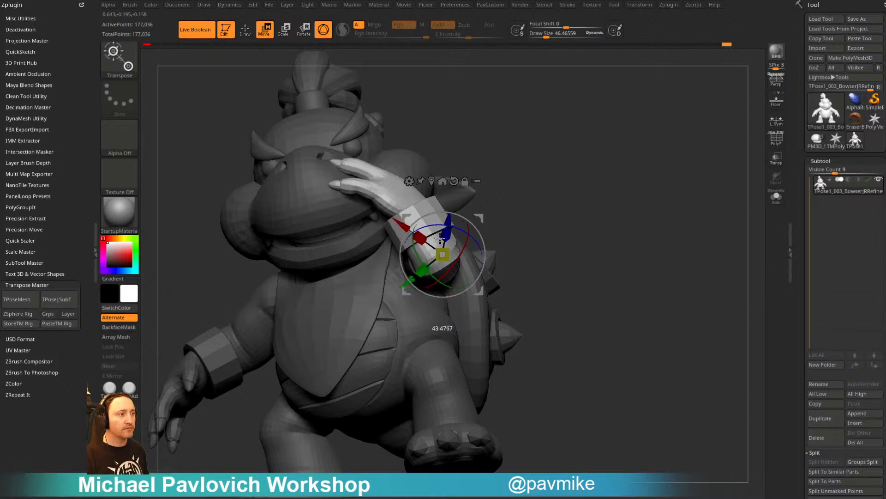
drag(439, 238, 488, 228)
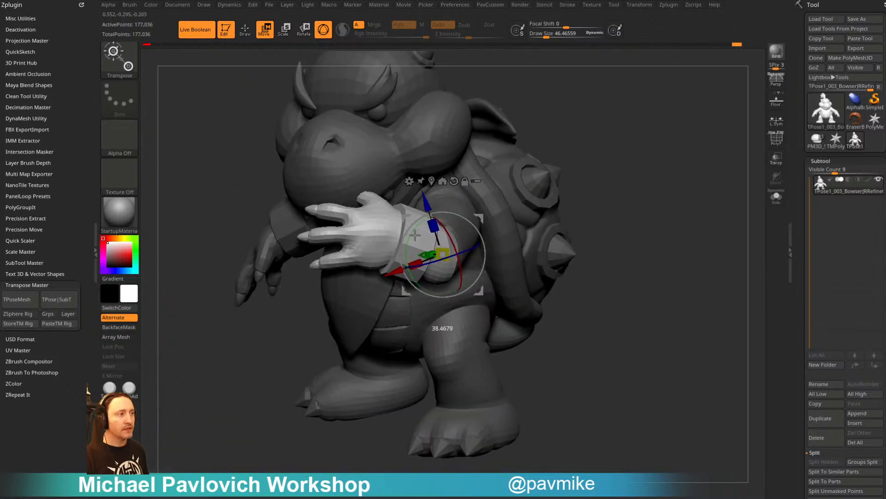
Hide the muzzle and cheek pieces that block the view of the left hand
key(q)
mouse_move(595, 194)
mouse_down()
mouse_move(545, 194)
mouse_move(639, 175)
mouse_move(590, 188)
mouse_move(619, 178)
mouse_move(586, 165)
mouse_move(649, 196)
mouse_move(653, 207)
mouse_move(651, 200)
mouse_move(616, 227)
mouse_move(602, 155)
mouse_move(742, 139)
mouse_move(616, 151)
mouse_move(507, 229)
mouse_up()
key(ctrl+shift)
ctrl+shift+click(507, 229)
alt+drag(651, 197, 665, 244)
mouse_move(665, 245)
mouse_down()
mouse_move(673, 273)
mouse_move(628, 231)
mouse_up()
Mask everything except the left thumb with a smaller draw size, and reposition the thumb from its base
key(s)
drag(628, 231, 620, 231)
drag(483, 240, 473, 255)
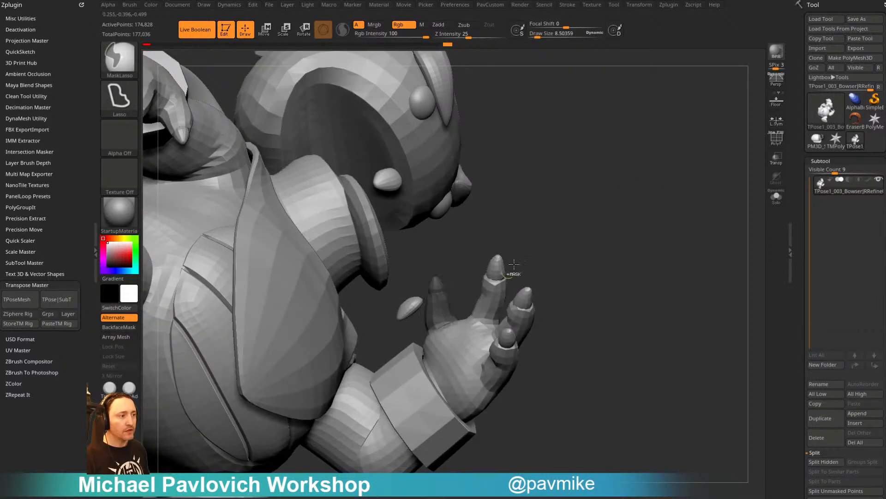
drag(529, 268, 595, 295)
ctrl+click(685, 247)
drag(684, 247, 637, 257)
key(w)
alt+click(544, 247)
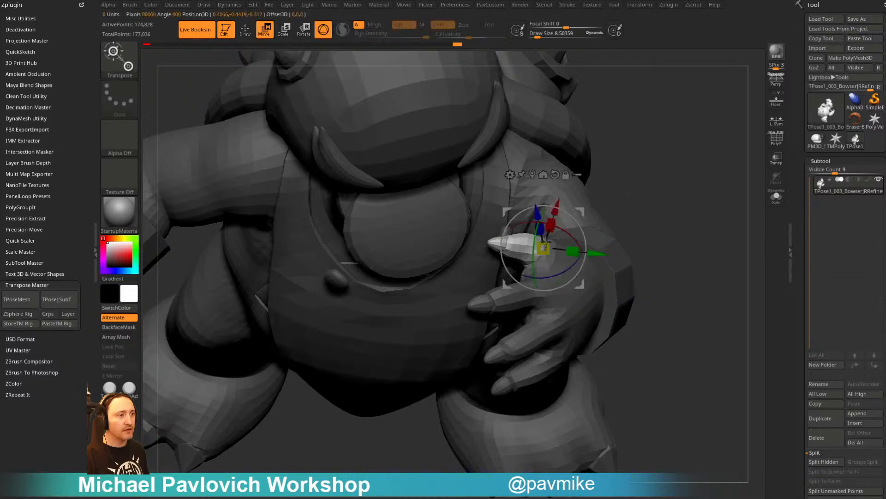
drag(678, 199, 643, 195)
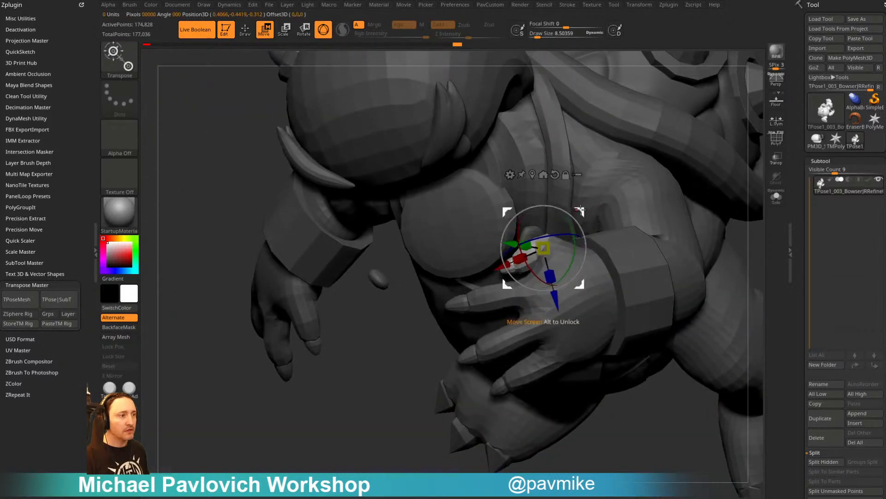
drag(351, 392, 296, 388)
Clear the thumb's mask, mask everything except the left index finger, and curl that finger inward
ctrl+drag(650, 228, 670, 261)
mouse_move(667, 240)
mouse_down()
mouse_move(641, 307)
mouse_move(446, 346)
mouse_up()
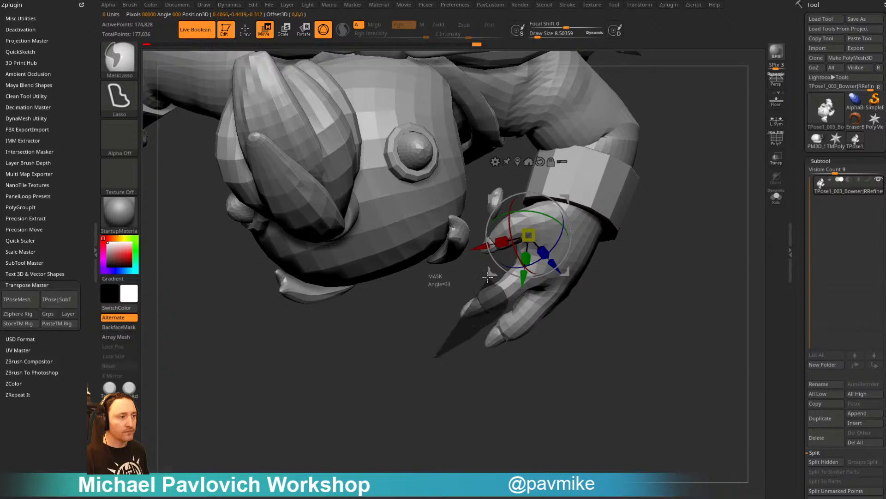
ctrl+drag(487, 277, 596, 314)
mouse_move(507, 295)
mouse_down()
mouse_move(582, 332)
mouse_move(599, 353)
mouse_move(609, 287)
mouse_move(492, 341)
mouse_move(489, 356)
mouse_move(511, 352)
mouse_move(453, 332)
mouse_move(459, 356)
mouse_move(448, 336)
mouse_up()
Leave only the left middle finger's outer section unmasked and curl it inward toward the palm
key(q)
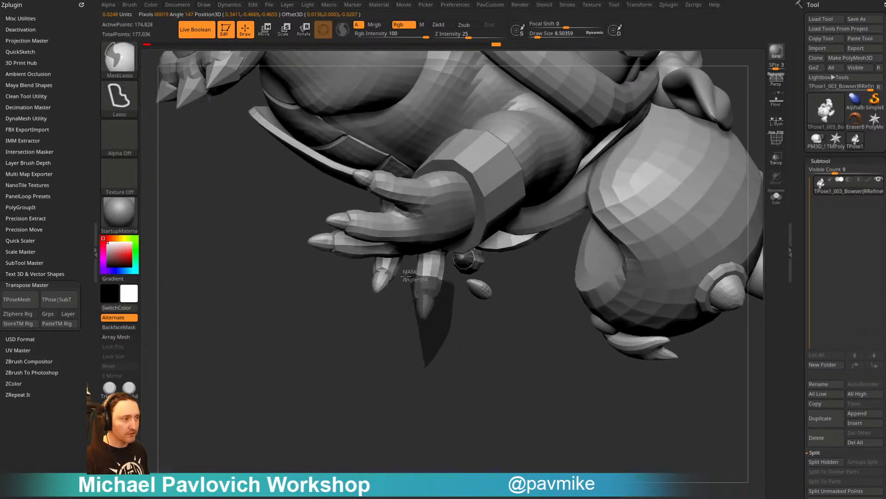
drag(509, 380, 520, 267)
key(w)
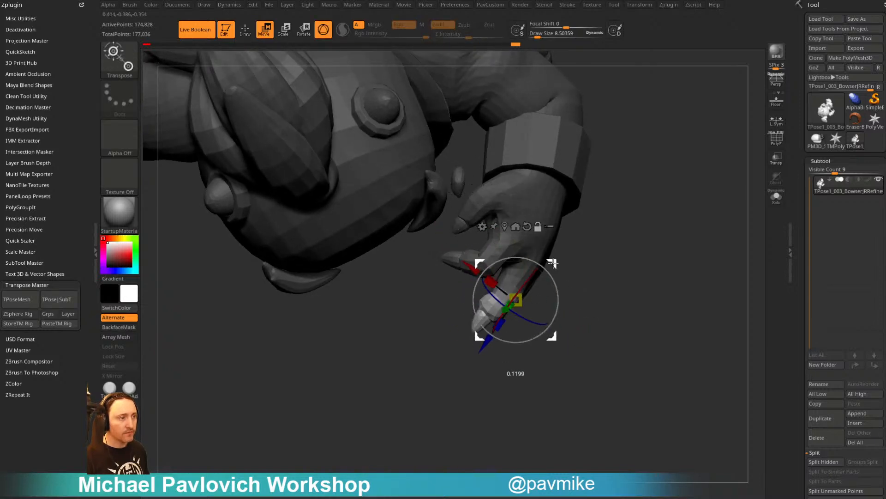
key(q)
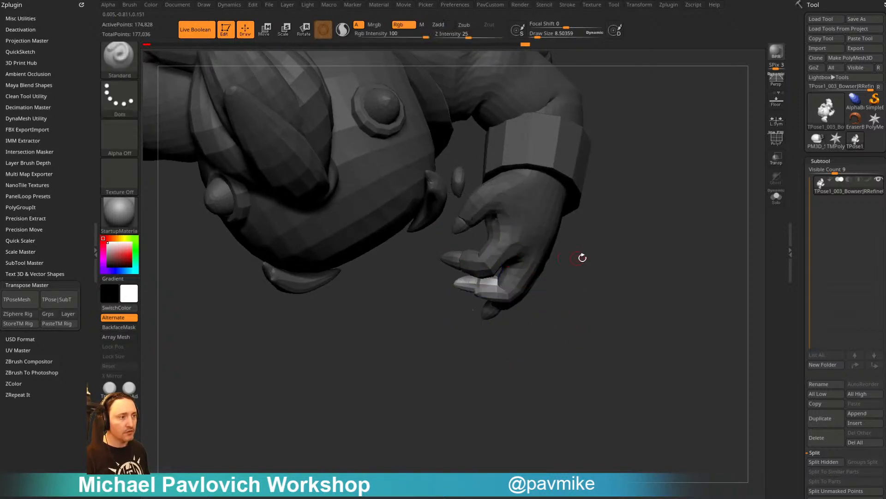
mouse_move(580, 256)
mouse_down()
mouse_move(685, 297)
mouse_move(668, 238)
mouse_up()
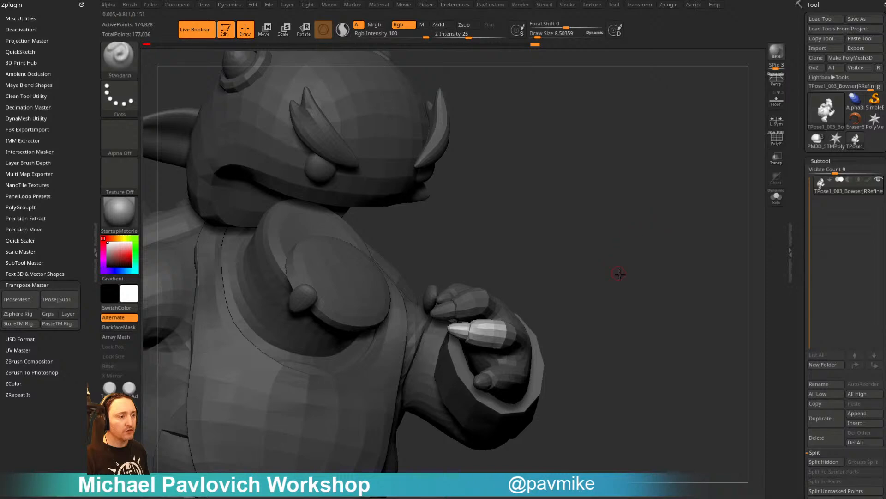
Refine the position of the left middle finger, and bring back all hidden pieces with the mask cleared
mouse_move(620, 274)
mouse_down()
mouse_move(561, 289)
mouse_move(570, 353)
mouse_move(549, 298)
mouse_up()
key(w)
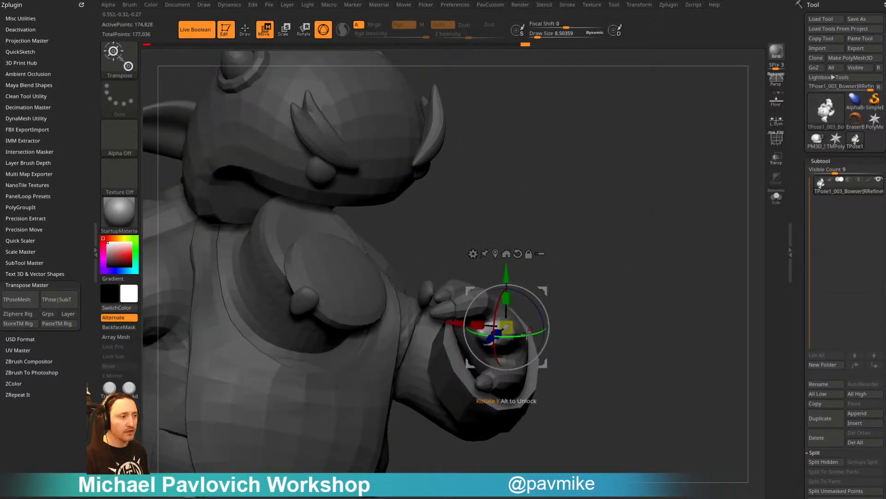
key(q)
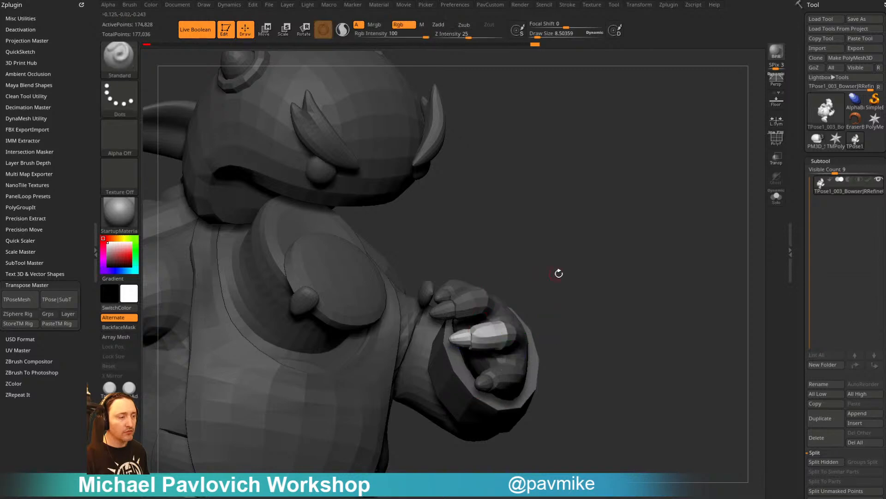
mouse_move(560, 273)
mouse_down()
mouse_move(600, 317)
mouse_move(655, 317)
mouse_move(624, 272)
mouse_move(595, 335)
mouse_move(609, 339)
mouse_move(677, 281)
mouse_move(687, 224)
mouse_move(720, 231)
mouse_move(695, 198)
mouse_move(682, 312)
mouse_move(679, 326)
mouse_move(669, 323)
mouse_up()
ctrl+shift+click(677, 281)
drag(626, 360, 574, 230)
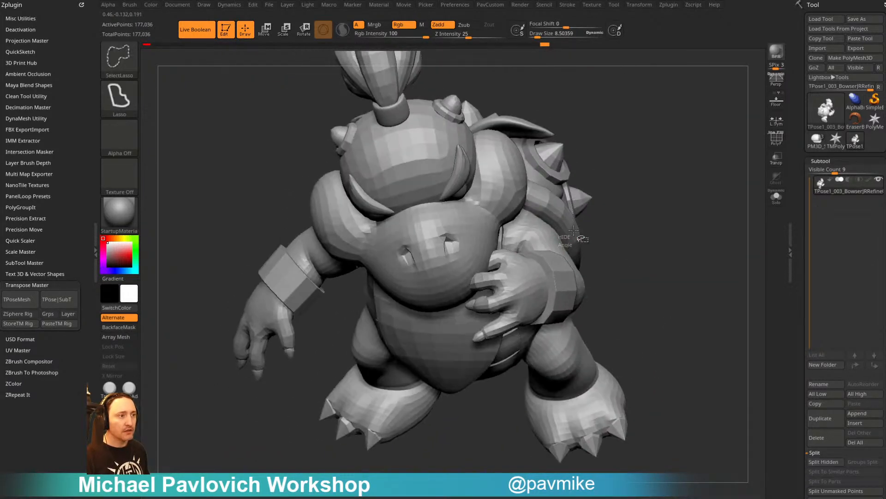
Isolate the body, mask everything except the left arm, and show all pieces again
ctrl+shift+click(545, 241)
drag(642, 220, 656, 271)
ctrl+drag(624, 331, 581, 182)
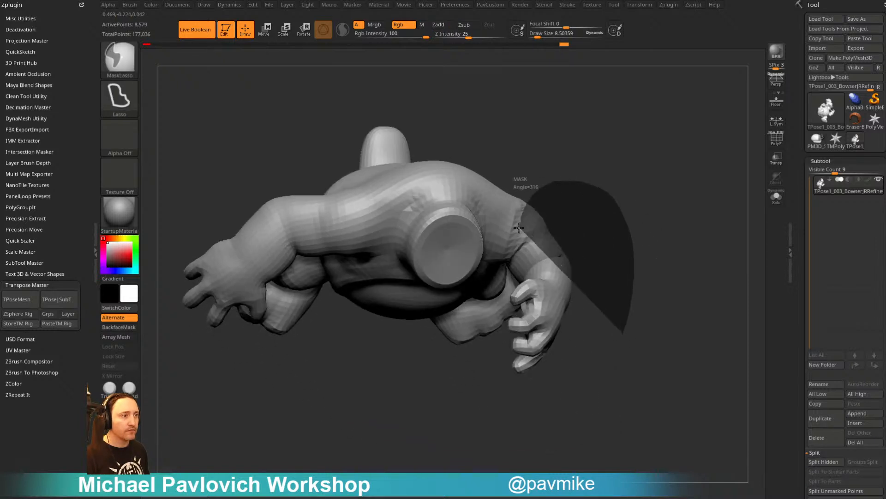
mouse_move(520, 228)
ctrl+mouse_down()
mouse_move(633, 237)
mouse_move(644, 216)
ctrl+mouse_up()
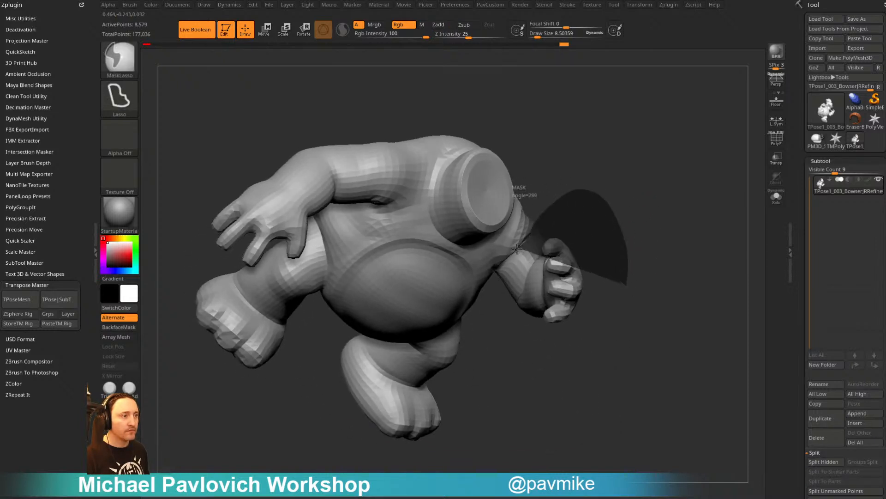
ctrl+drag(494, 273, 621, 351)
ctrl+click(689, 265)
drag(700, 257, 689, 223)
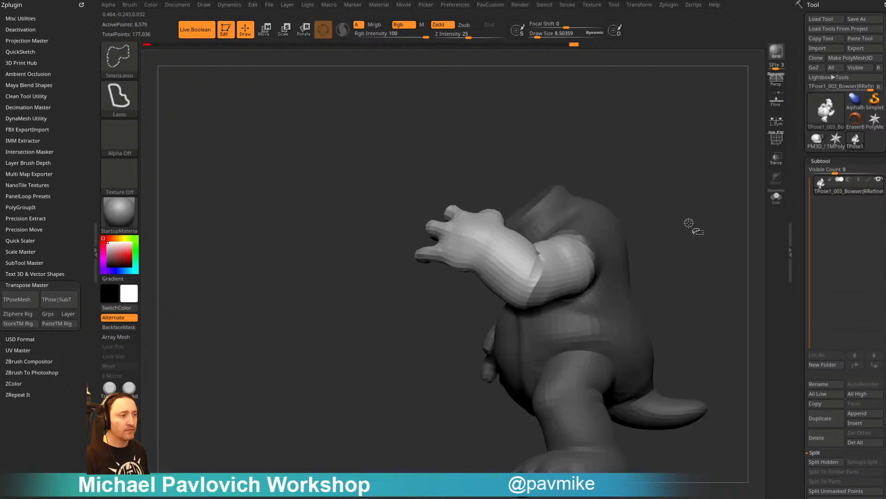
ctrl+shift+click(697, 226)
Unmask the left wristband so that it moves together with the arm
key(w)
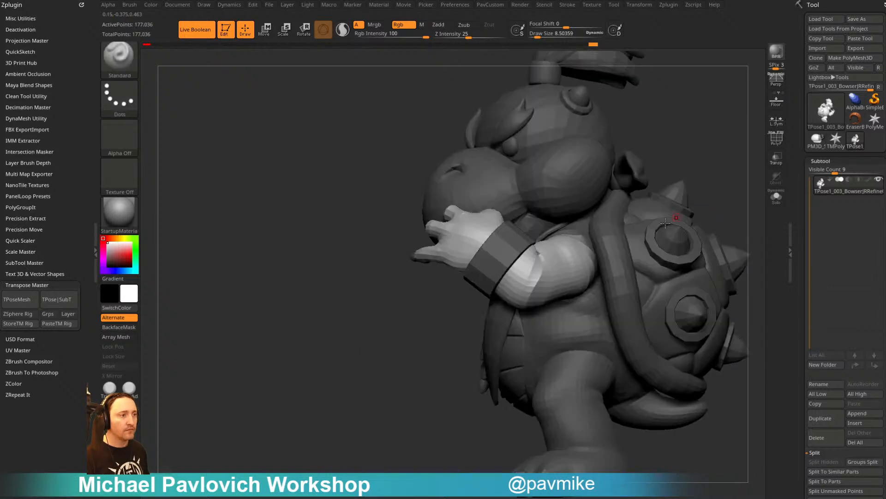
mouse_move(472, 316)
mouse_down()
mouse_move(376, 418)
mouse_move(505, 304)
mouse_up()
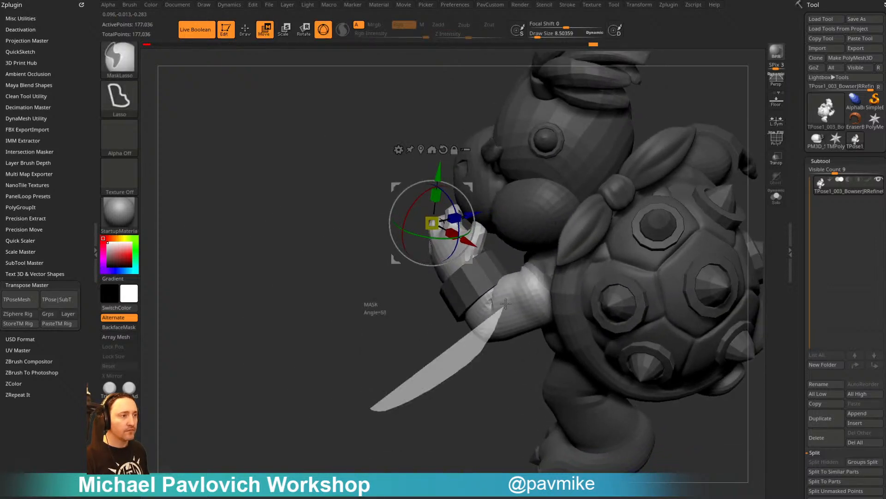
mouse_move(507, 247)
ctrl+mouse_down()
mouse_move(376, 317)
mouse_move(470, 277)
ctrl+mouse_up()
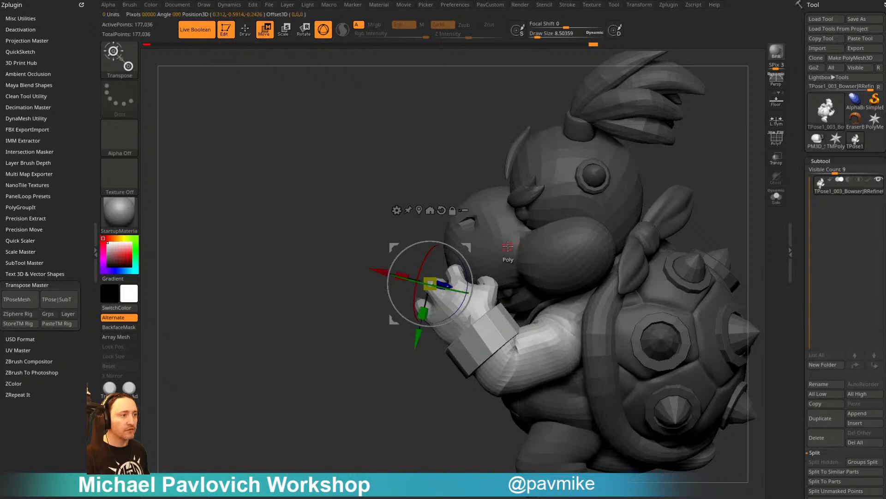
right_drag(508, 247, 493, 241)
key(q)
drag(615, 213, 561, 226)
Hide the muzzle and cheek pieces, unmask the left hand's claws, and restore full visibility
ctrl+shift+click(526, 242)
drag(647, 188, 683, 226)
mouse_move(686, 252)
ctrl+shift+mouse_down()
mouse_move(695, 262)
mouse_move(563, 377)
ctrl+shift+mouse_up()
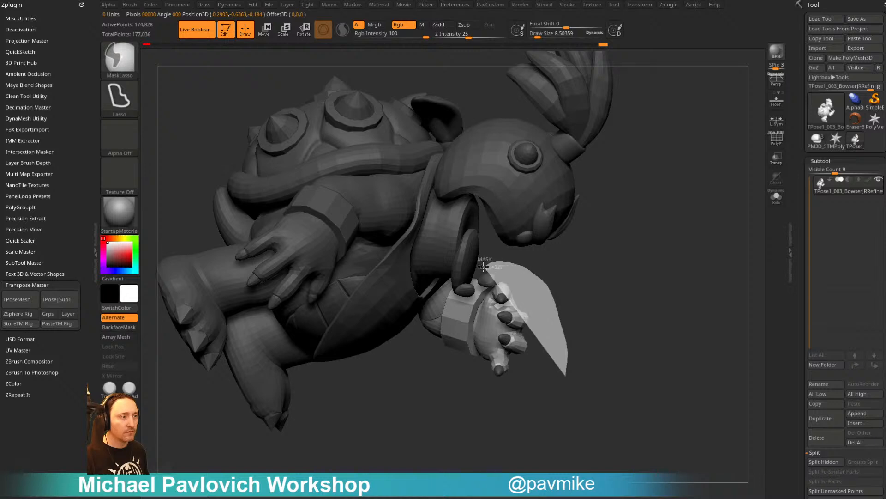
ctrl+alt+drag(497, 287, 517, 375)
drag(584, 360, 666, 292)
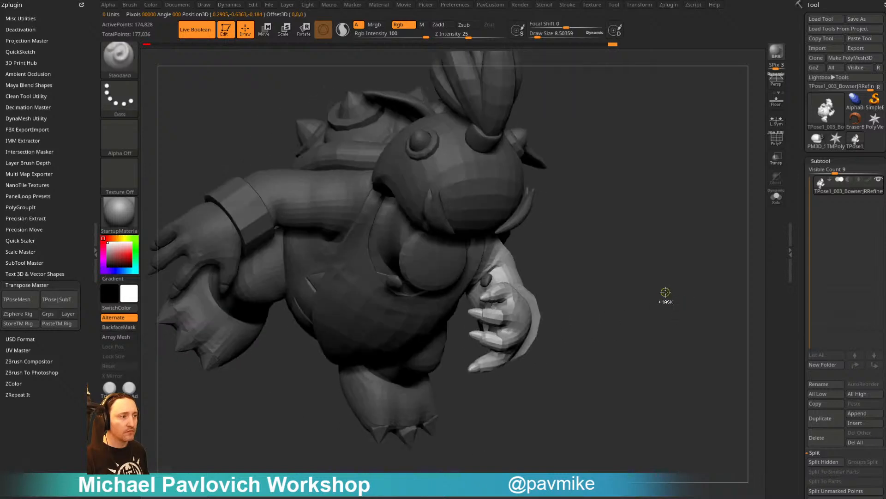
ctrl+shift+click(674, 284)
drag(684, 252, 655, 200)
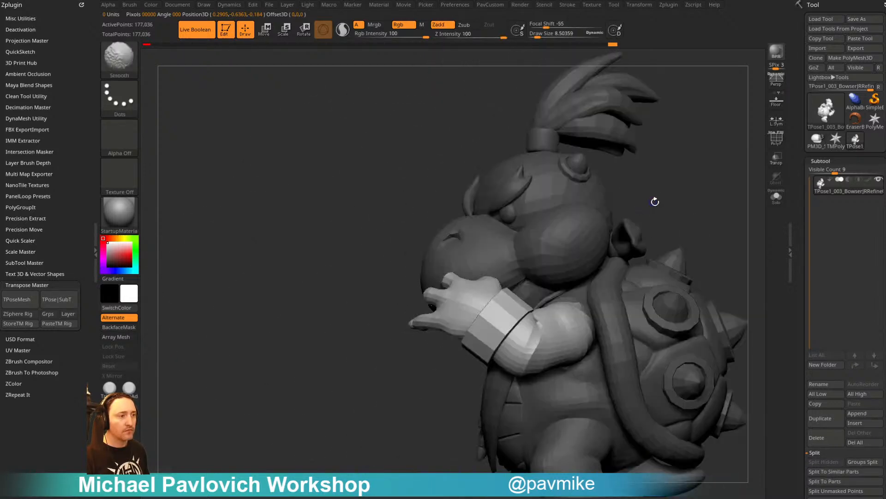
Rotate the unmasked left arm about its shoulder and clear the mask
key(w)
alt+click(577, 314)
drag(619, 319, 615, 294)
key(q)
mouse_move(684, 203)
mouse_down()
mouse_move(738, 206)
mouse_move(725, 249)
mouse_move(614, 247)
mouse_move(703, 243)
mouse_move(702, 231)
mouse_move(686, 221)
mouse_up()
key(f)
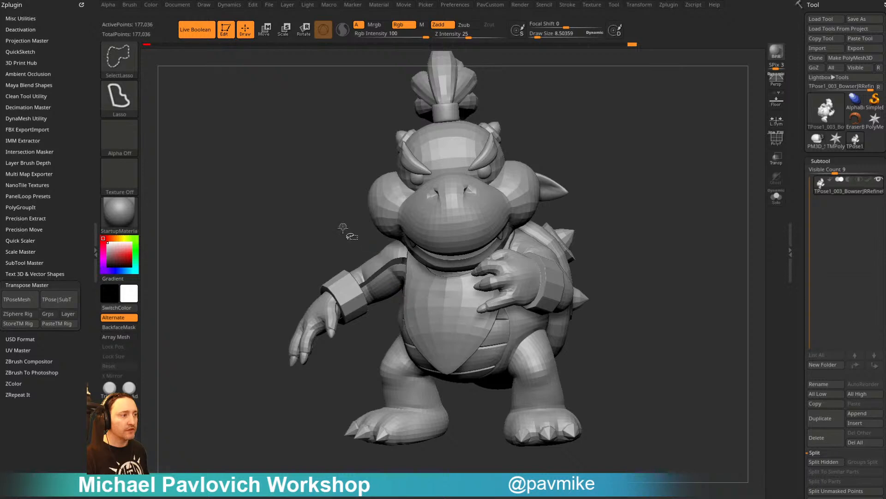
Mask the right arm on the isolated body, show all pieces, and add the right wristband and claws to the mask
click(119, 58)
click(248, 69)
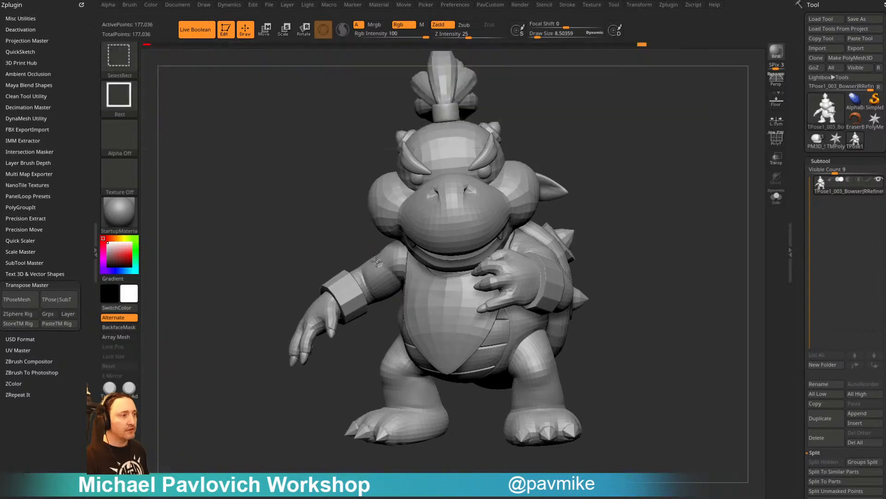
ctrl+shift+click(386, 267)
mouse_move(406, 232)
ctrl+mouse_down()
mouse_move(296, 398)
mouse_move(391, 307)
mouse_move(405, 233)
ctrl+mouse_up()
ctrl+click(664, 196)
ctrl+shift+click(663, 191)
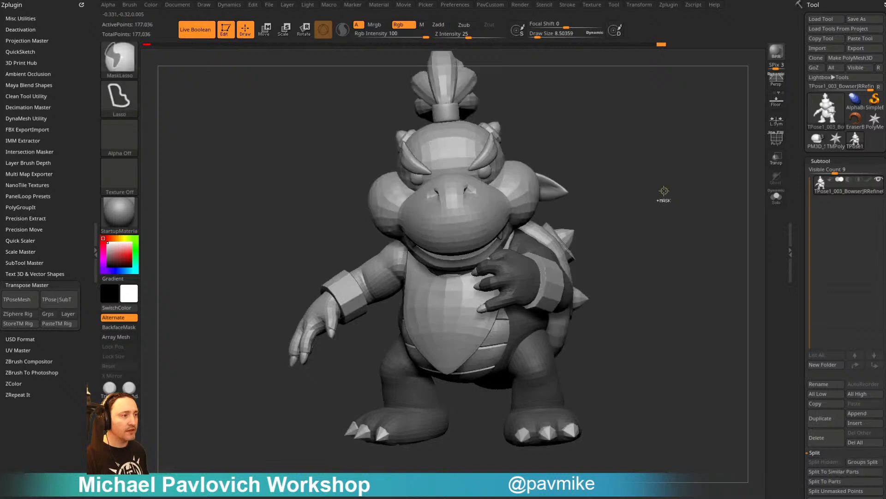
key(ctrl+z)
ctrl+click(664, 199)
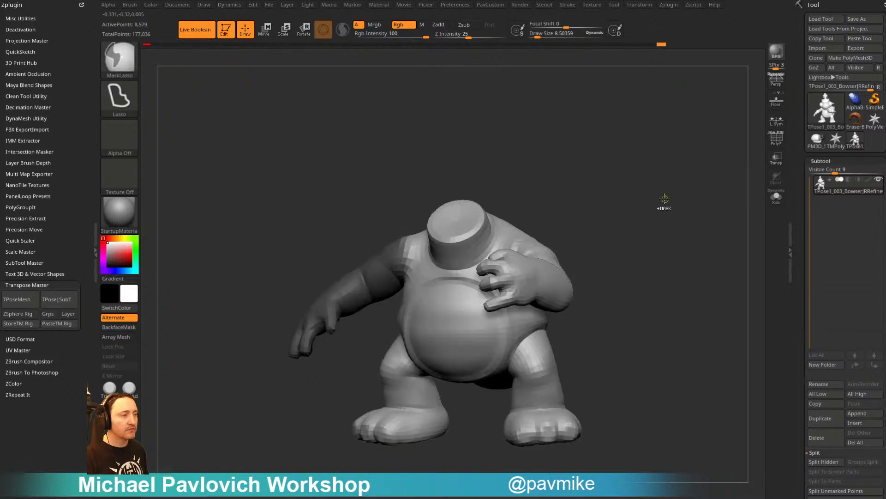
ctrl+shift+click(665, 198)
drag(645, 208, 639, 227)
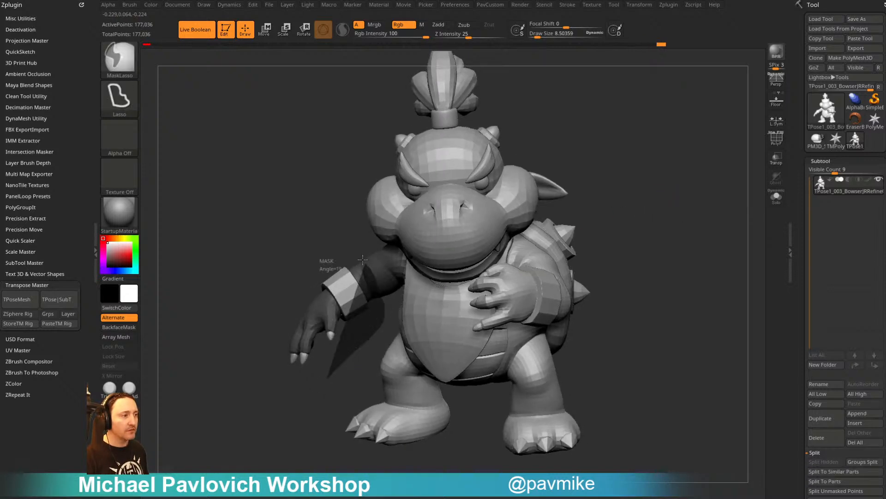
mouse_move(307, 405)
mouse_down()
mouse_move(681, 200)
mouse_move(638, 194)
mouse_move(621, 181)
mouse_move(531, 184)
mouse_up()
Lower the right arm closer to the body from its shoulder and clear the mask
key(w)
key(alt+w)
mouse_move(391, 222)
mouse_down()
mouse_move(381, 213)
mouse_move(390, 209)
mouse_up()
key(q)
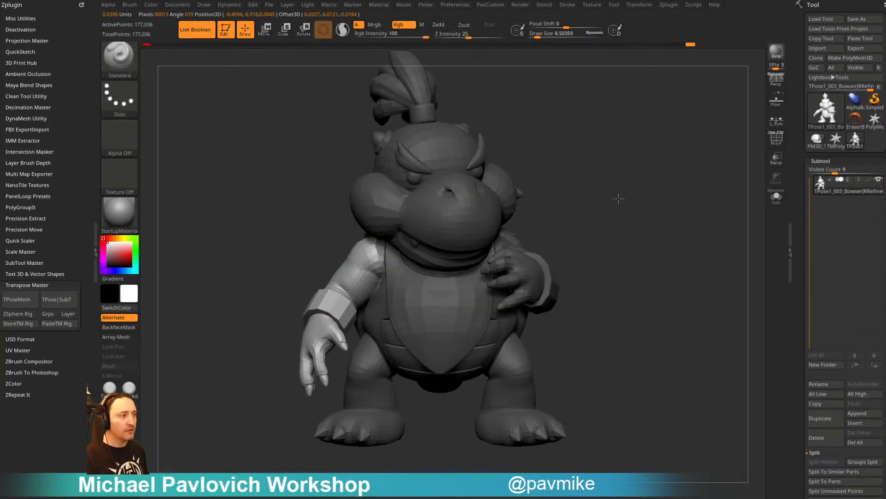
mouse_move(619, 199)
mouse_down()
mouse_move(603, 188)
mouse_move(619, 196)
mouse_move(608, 210)
mouse_move(602, 193)
mouse_move(653, 193)
mouse_move(666, 180)
mouse_move(627, 195)
mouse_up()
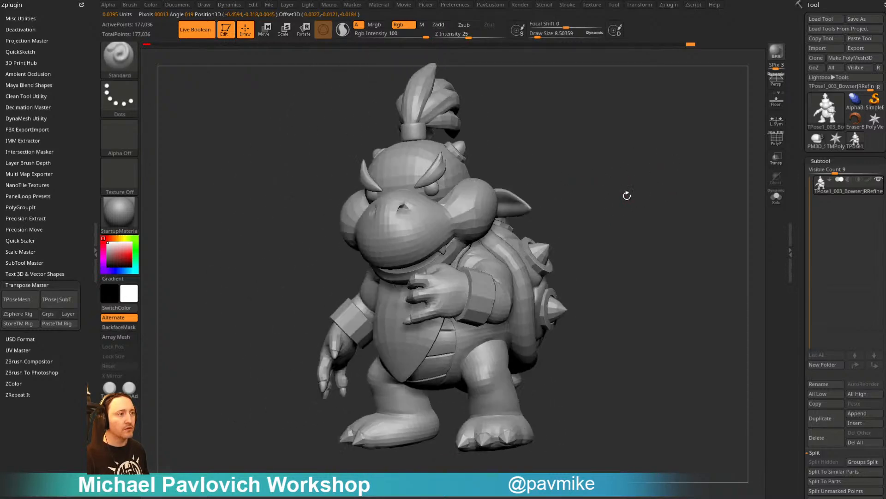
Transfer the finished Transpose Master pose back to the original subtools
click(20, 303)
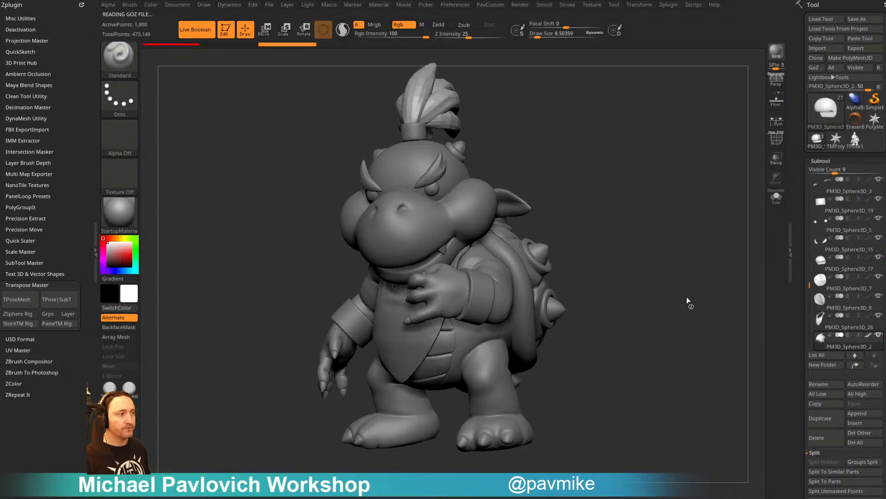
mouse_move(657, 165)
mouse_down()
mouse_move(645, 174)
mouse_move(660, 151)
mouse_move(670, 176)
mouse_move(653, 179)
mouse_move(672, 172)
mouse_move(656, 155)
mouse_up()
mouse_move(656, 155)
alt+mouse_down()
mouse_move(681, 173)
mouse_move(684, 192)
alt+mouse_up()
drag(673, 161, 671, 172)
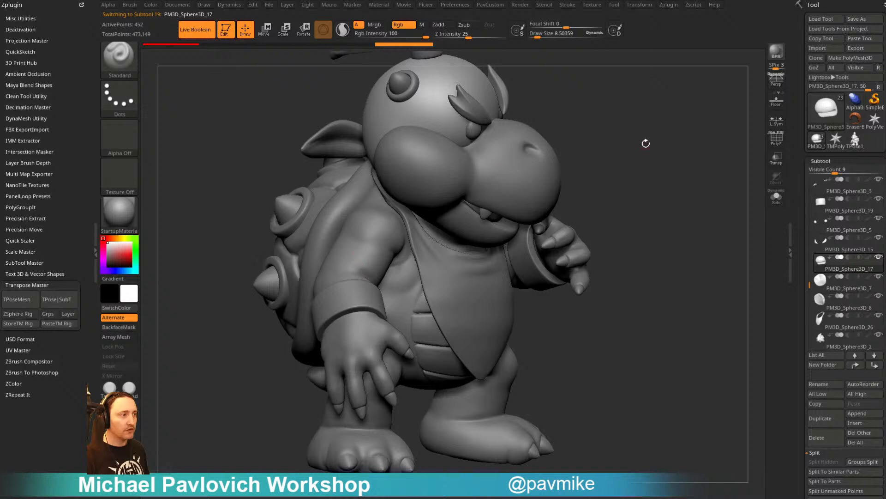
Isolate the body subtool at subdivision level 2 and choose the Clay brush
alt+click(372, 238)
click(777, 198)
drag(694, 235, 803, 159)
click(821, 192)
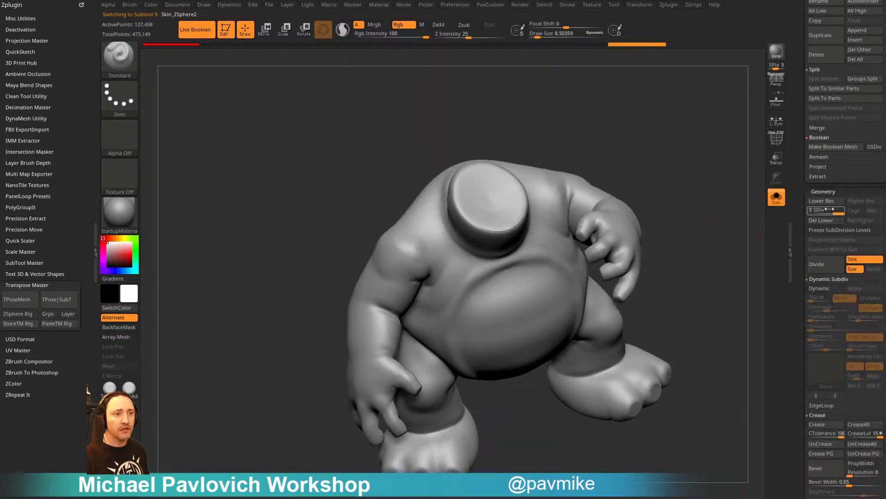
key(b)
key(c)
key(l)
Rework and smooth the deformed surface around the right shoulder and armpit
drag(696, 164, 550, 206)
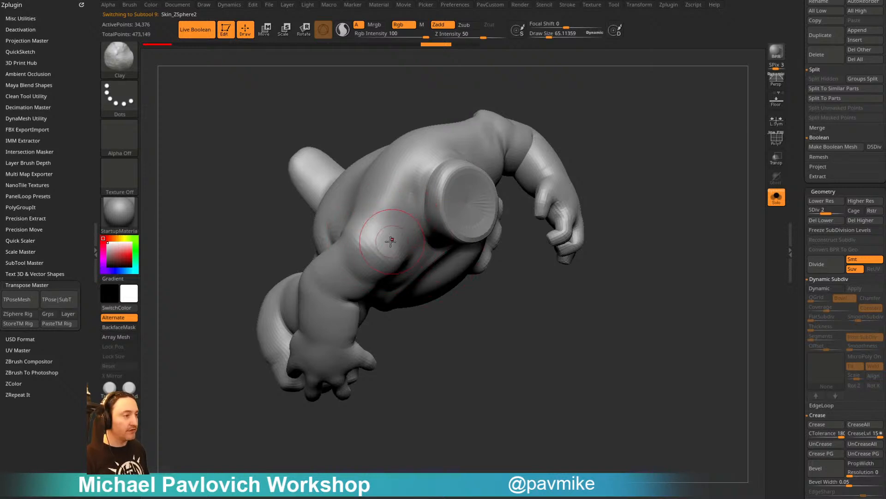
drag(529, 215, 560, 112)
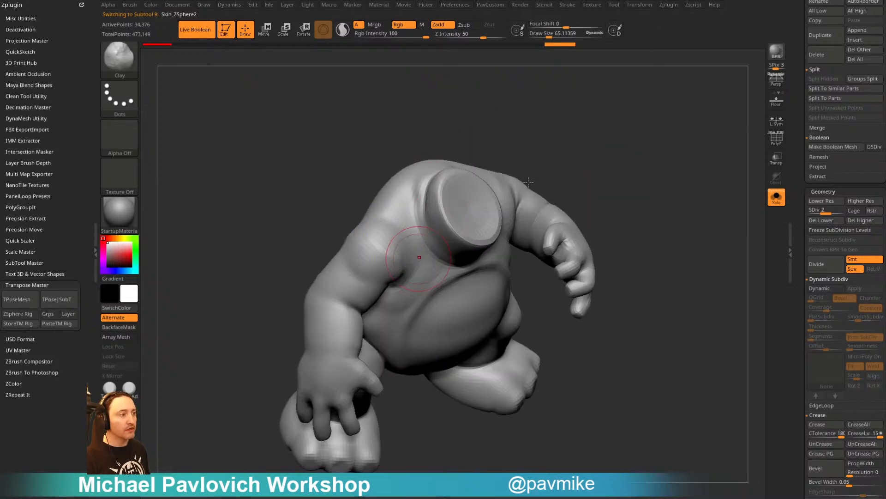
drag(647, 231, 669, 162)
shift+drag(466, 249, 475, 277)
mouse_move(669, 162)
mouse_down()
mouse_move(645, 174)
mouse_move(639, 222)
mouse_up()
shift+drag(487, 305, 483, 257)
Build up the left shoulder with the Clay brush and reshape it with a larger Move brush
mouse_move(625, 255)
mouse_down()
mouse_move(621, 242)
mouse_move(474, 254)
mouse_up()
drag(527, 212, 453, 234)
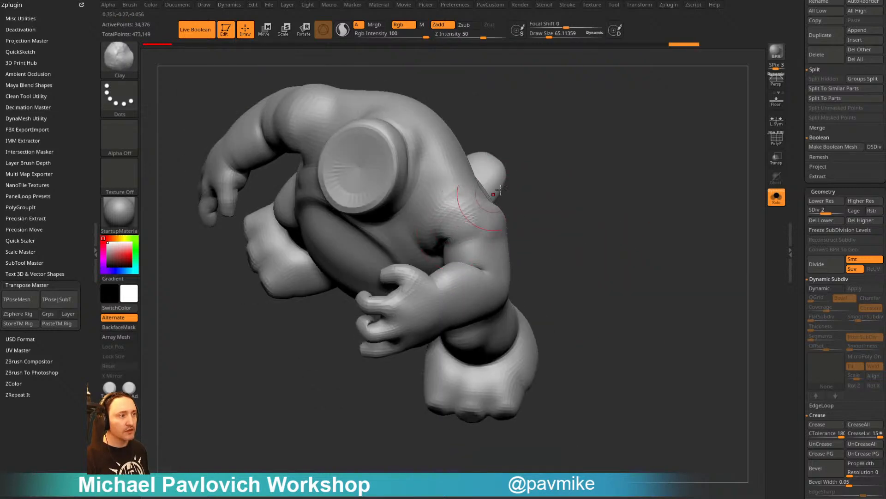
mouse_move(558, 194)
mouse_down()
mouse_move(586, 137)
mouse_move(521, 159)
mouse_up()
drag(467, 217, 484, 234)
drag(548, 196, 504, 226)
key(s)
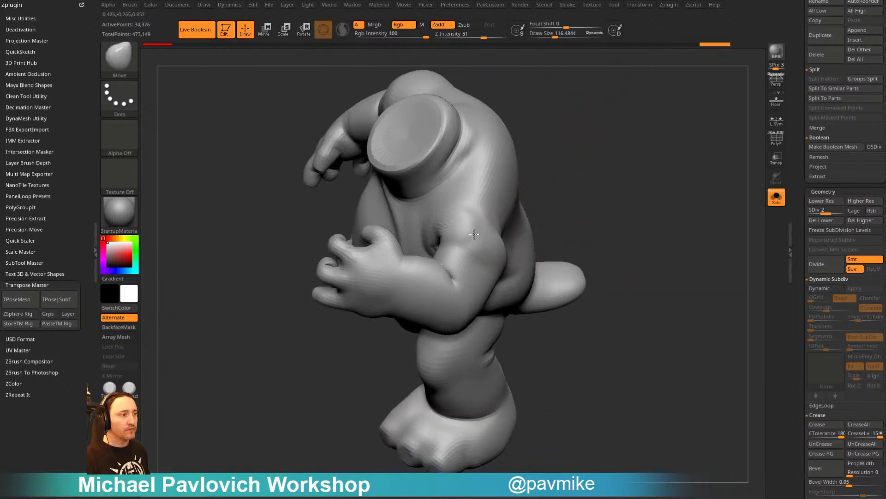
drag(582, 203, 526, 171)
drag(615, 148, 545, 162)
Fill out the back of the left shoulder with the Clay brush and smooth the crease
key(2)
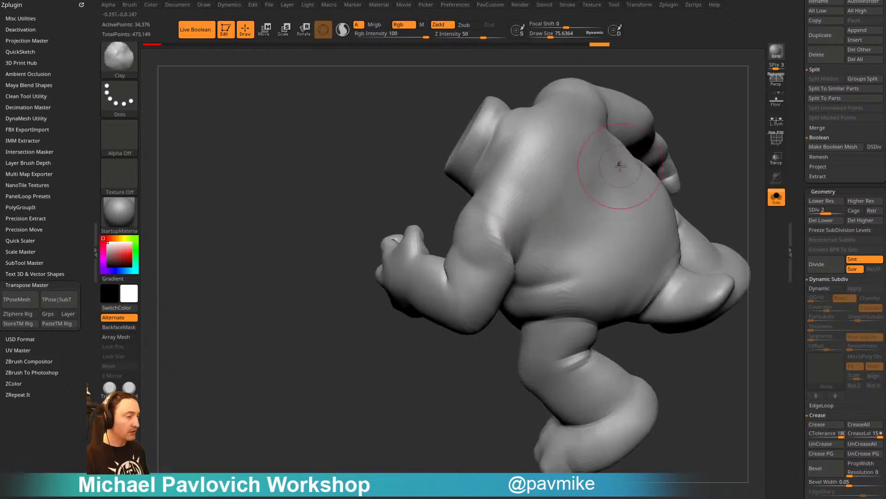
drag(489, 237, 495, 250)
drag(432, 182, 387, 191)
drag(511, 242, 511, 268)
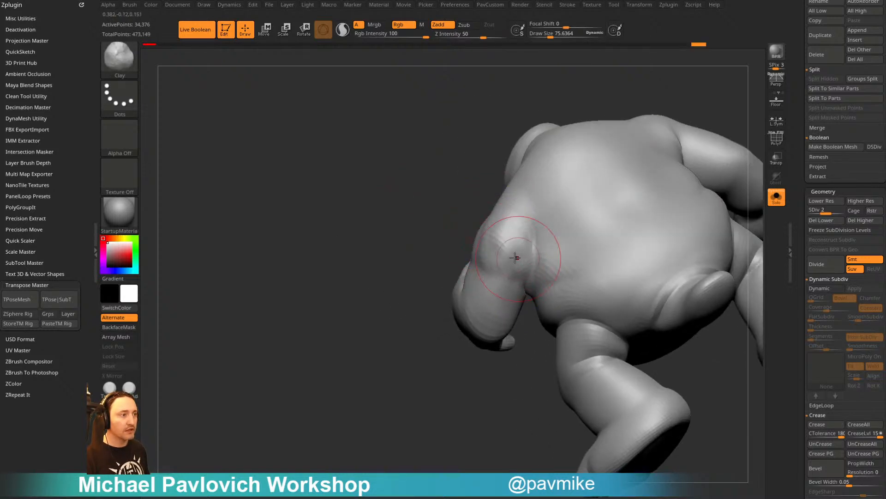
drag(415, 222, 466, 227)
shift+drag(501, 251, 504, 241)
Clay and smooth the front of the left shoulder near the armpit, and show the other subtools again
mouse_move(619, 93)
mouse_down()
mouse_move(659, 116)
mouse_move(593, 179)
mouse_up()
drag(439, 234, 434, 249)
mouse_move(550, 221)
mouse_down()
mouse_move(544, 192)
mouse_move(554, 198)
mouse_move(531, 203)
mouse_up()
shift+drag(434, 226, 437, 235)
mouse_move(535, 185)
alt+mouse_down()
mouse_move(514, 196)
mouse_move(510, 189)
alt+mouse_up()
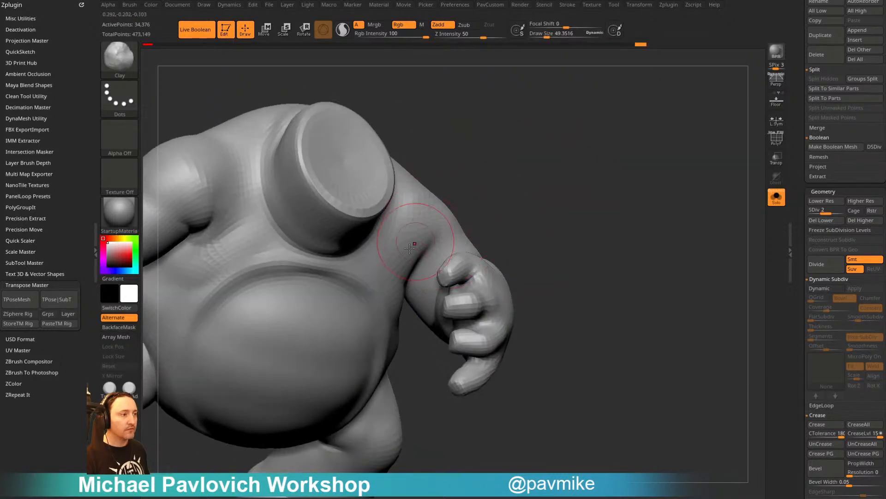
mouse_move(577, 99)
mouse_down()
mouse_move(594, 113)
mouse_move(597, 185)
mouse_move(561, 199)
mouse_move(655, 180)
mouse_move(631, 200)
mouse_move(664, 212)
mouse_move(676, 194)
mouse_move(705, 221)
mouse_move(647, 209)
mouse_move(646, 201)
mouse_move(673, 243)
mouse_move(598, 219)
mouse_up()
click(777, 198)
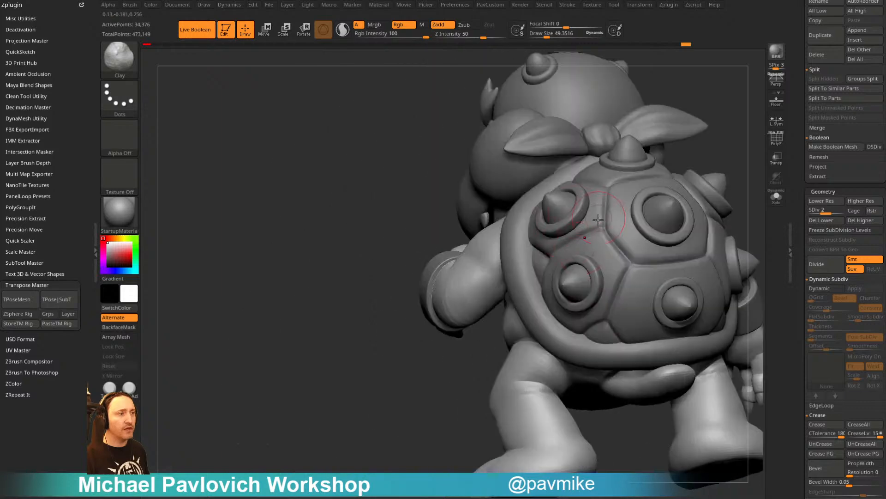
Select the shell subtool and turn on the floor grid beneath the posed character
drag(492, 313, 461, 359)
alt+click(644, 245)
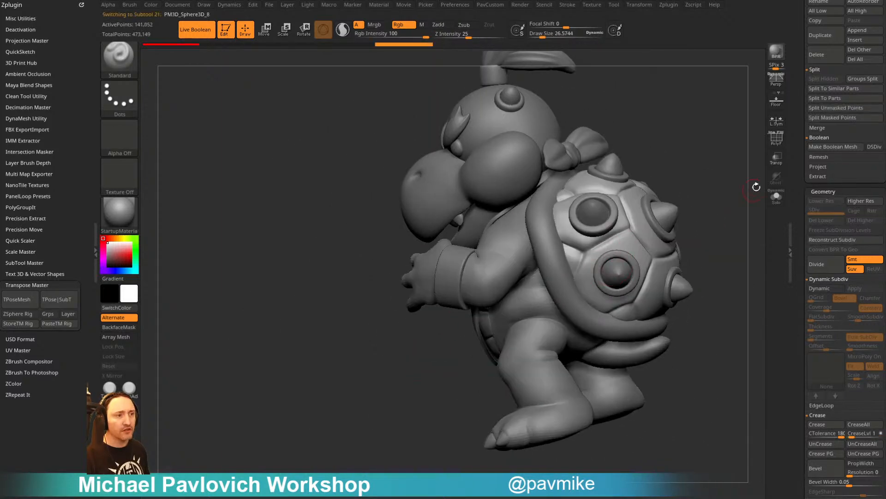
click(777, 143)
mouse_move(745, 162)
mouse_down()
mouse_move(727, 228)
mouse_move(748, 169)
mouse_move(696, 188)
mouse_move(684, 209)
mouse_up()
click(777, 139)
key(space)
mouse_move(660, 221)
mouse_down()
mouse_move(643, 230)
mouse_move(651, 213)
mouse_move(669, 257)
mouse_move(661, 247)
mouse_move(651, 272)
mouse_move(645, 225)
mouse_move(650, 247)
mouse_up()
click(776, 100)
mouse_move(650, 247)
mouse_down()
mouse_move(655, 236)
mouse_move(657, 248)
mouse_up()
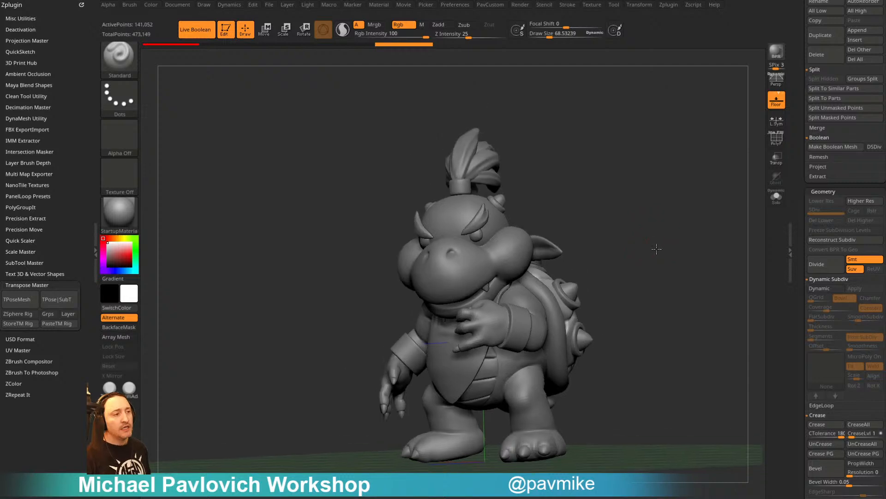
Take the model out of edit mode, clear the canvas, and resize the document to 800 by 800 without locked proportions
click(226, 30)
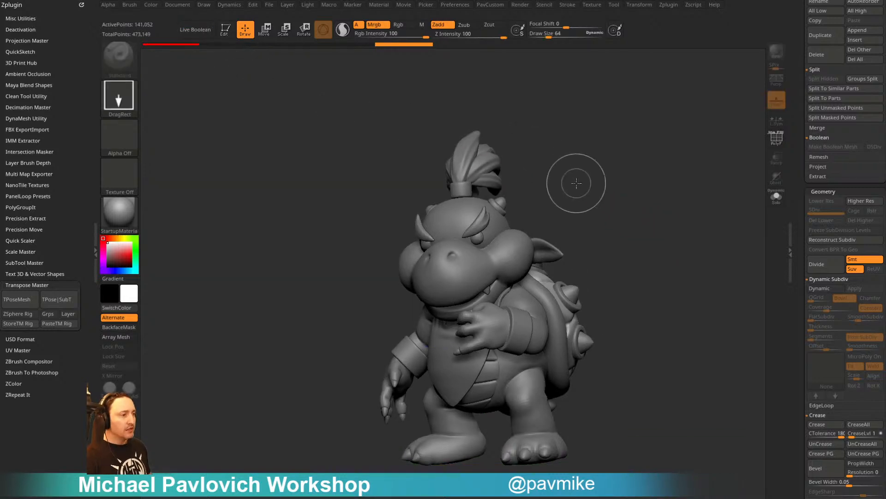
key(ctrl+n)
key(s)
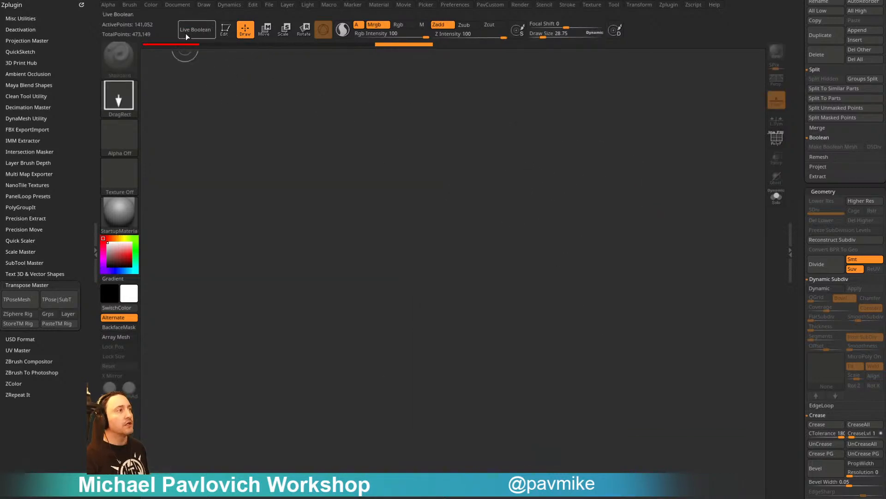
click(177, 4)
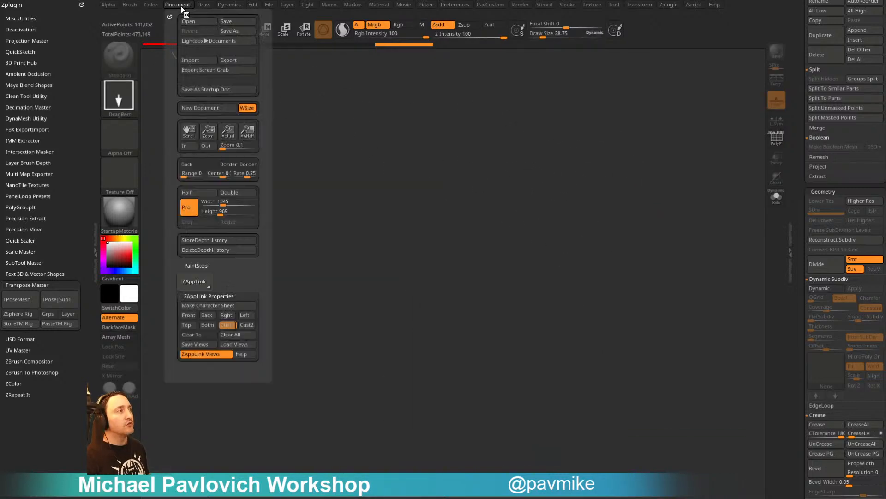
click(226, 200)
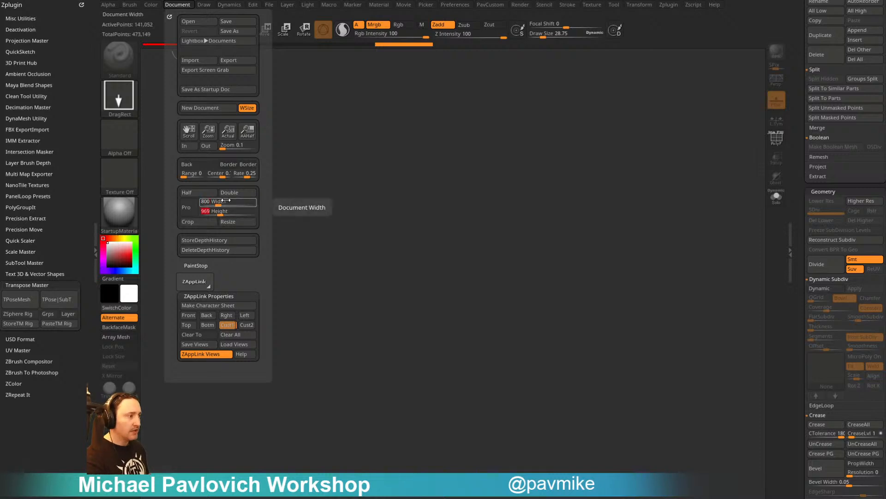
key(Return)
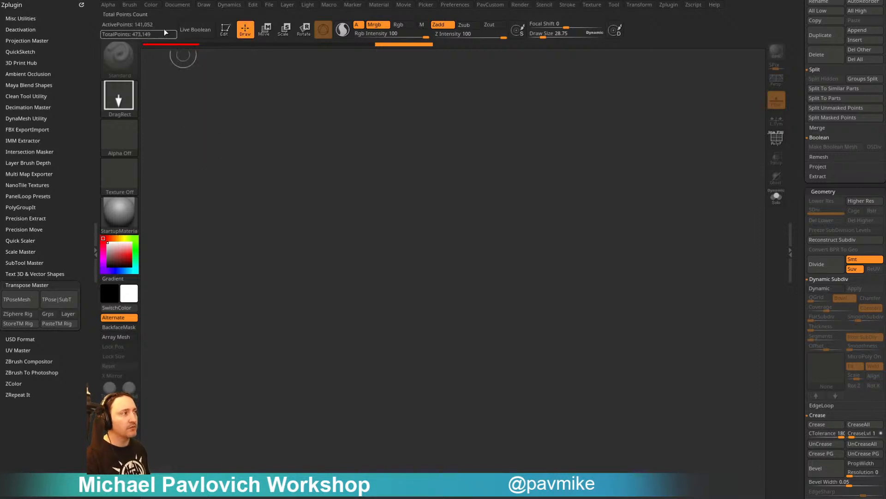
click(178, 4)
click(239, 224)
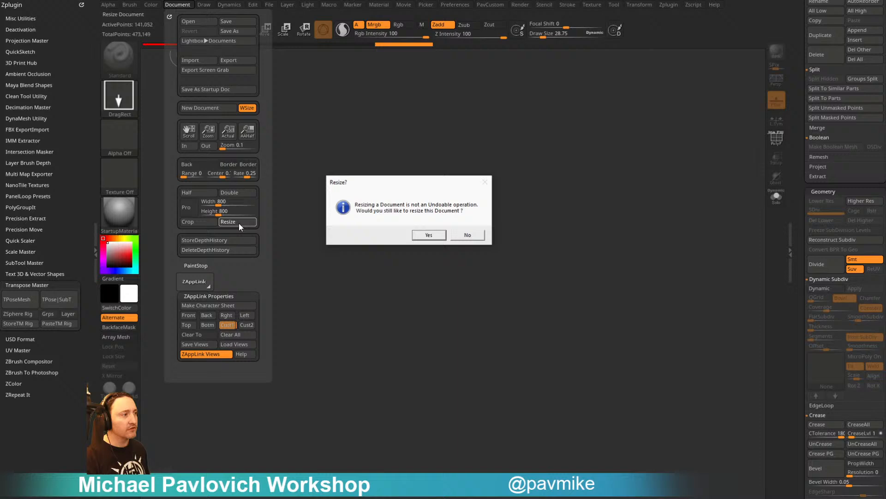
click(423, 238)
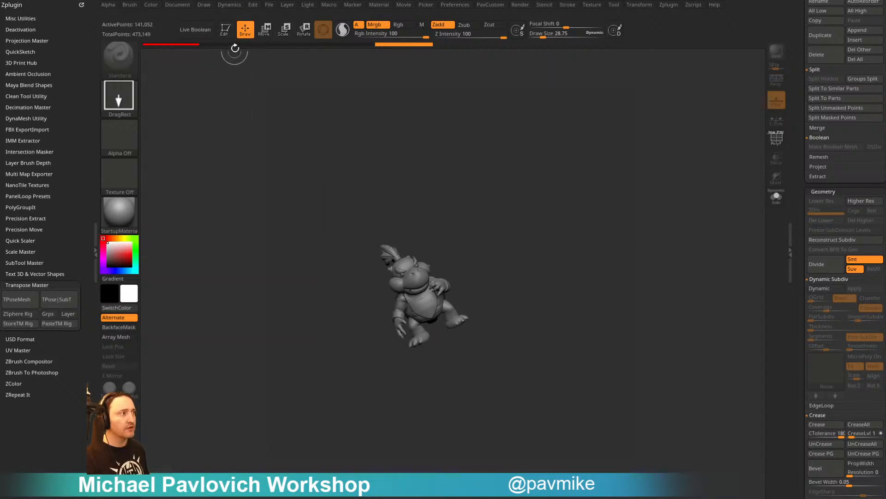
Put the character back in edit mode and frame it in a three-quarter view within the resized document
click(226, 30)
shift+drag(506, 192, 536, 173)
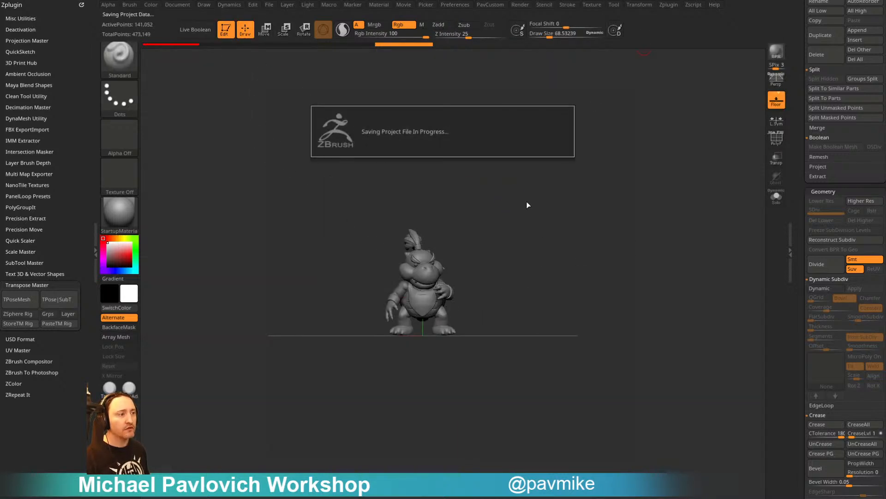
alt+drag(526, 220, 604, 234)
drag(796, 208, 790, 340)
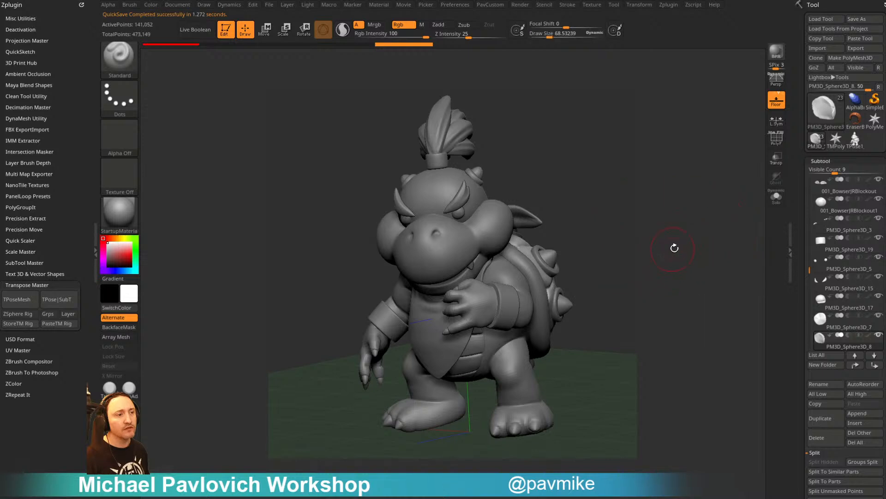
mouse_move(674, 248)
mouse_down()
mouse_move(669, 254)
mouse_move(679, 259)
mouse_move(679, 251)
mouse_move(669, 257)
mouse_up()
key(s)
drag(670, 256, 676, 258)
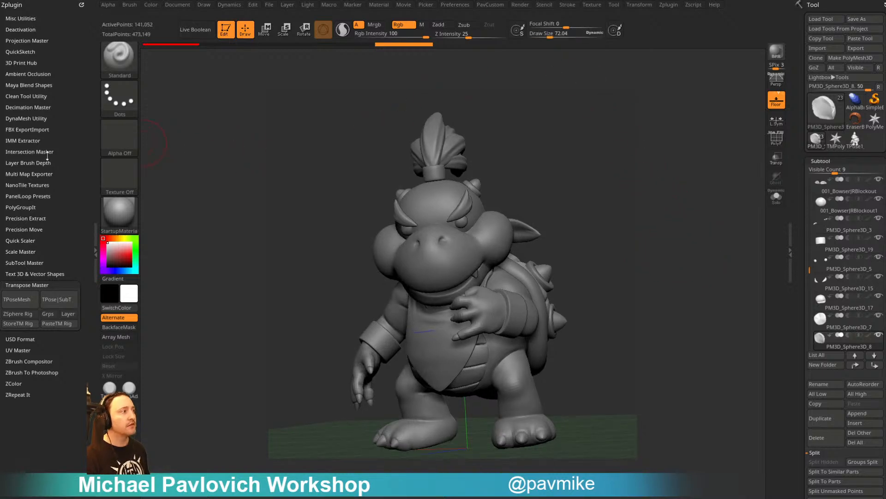
Use the ZBrush Compositor plugin to create a Substance composite of the character at 2048 map size
click(669, 6)
mouse_move(664, 16)
mouse_down()
mouse_move(309, 98)
mouse_move(31, 285)
mouse_up()
key(shift)
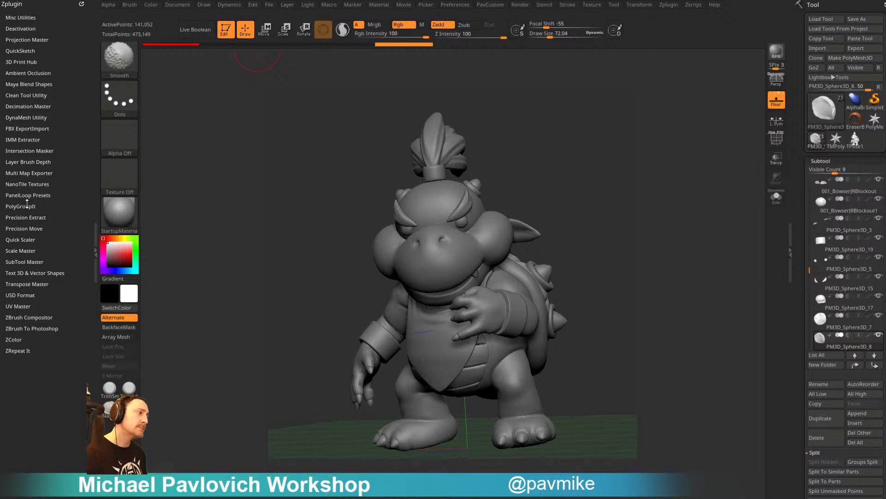
click(28, 317)
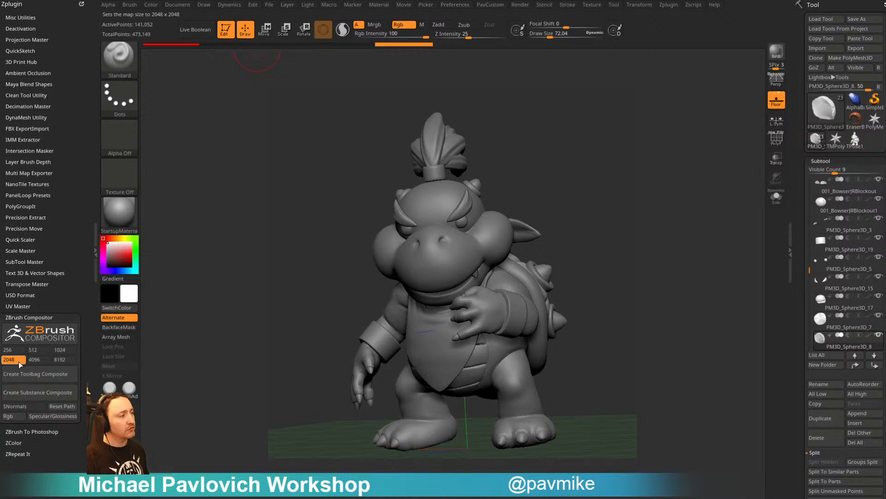
click(37, 386)
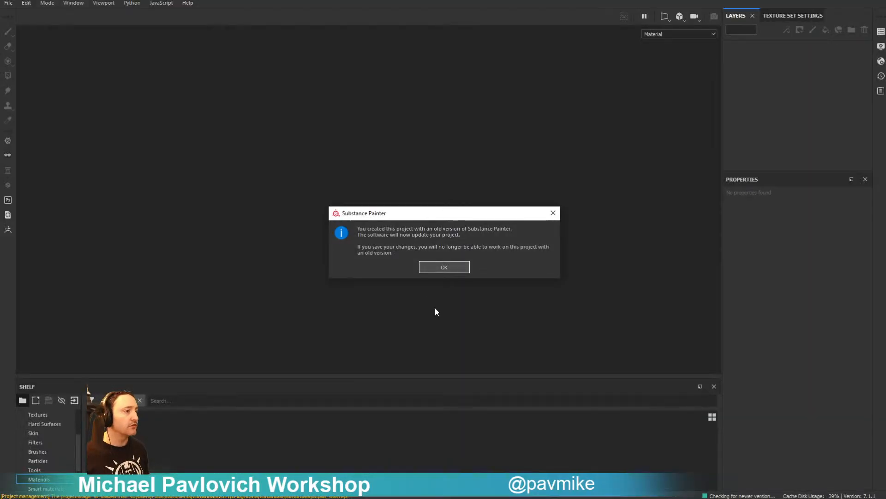
In Substance Painter, accept the project update, refresh the rendered ZBrush resources, and close the project
click(444, 267)
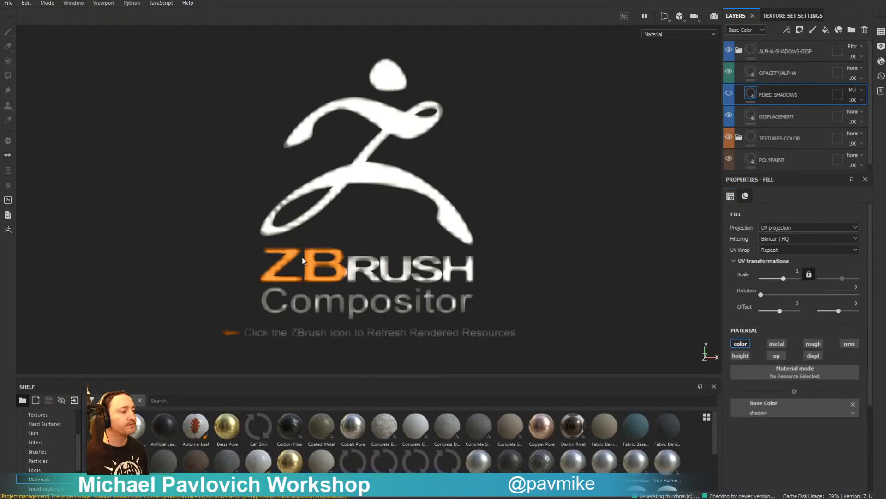
click(6, 231)
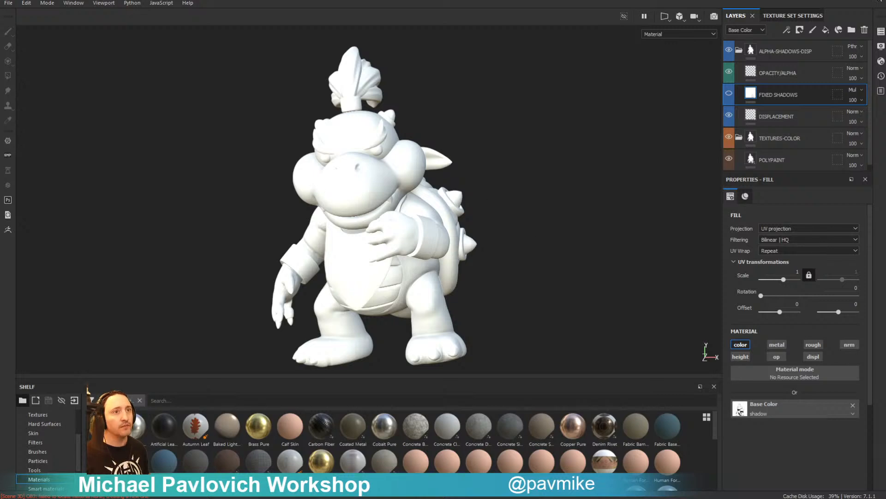
click(431, 260)
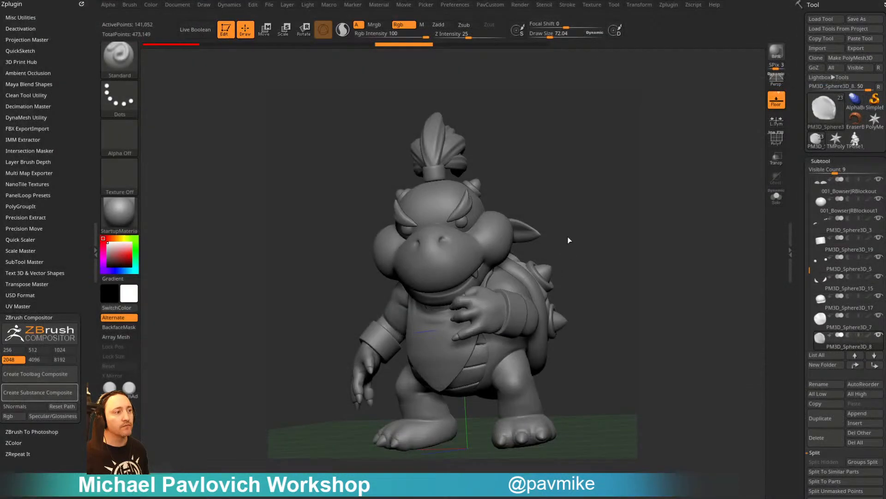
Raise the Skin_ZSphere2 body subtool to subdivision level 3, adjust the view, and create a new Substance composite
alt+click(485, 278)
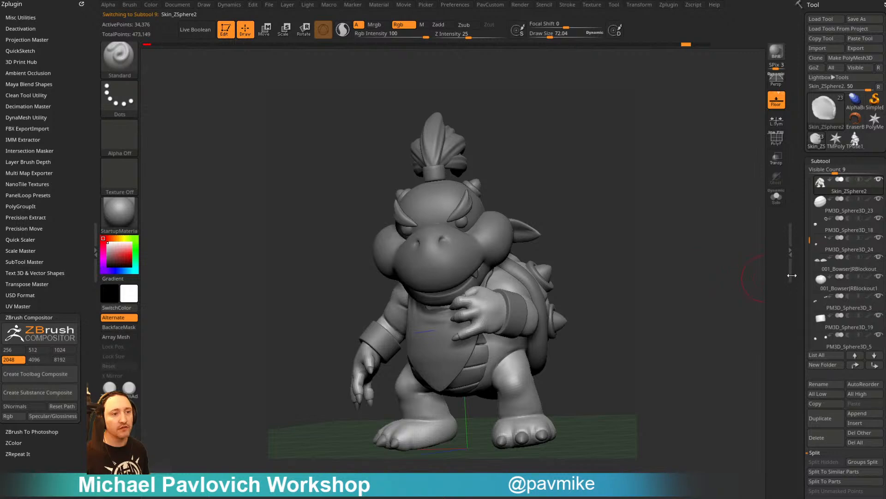
drag(799, 276, 800, 132)
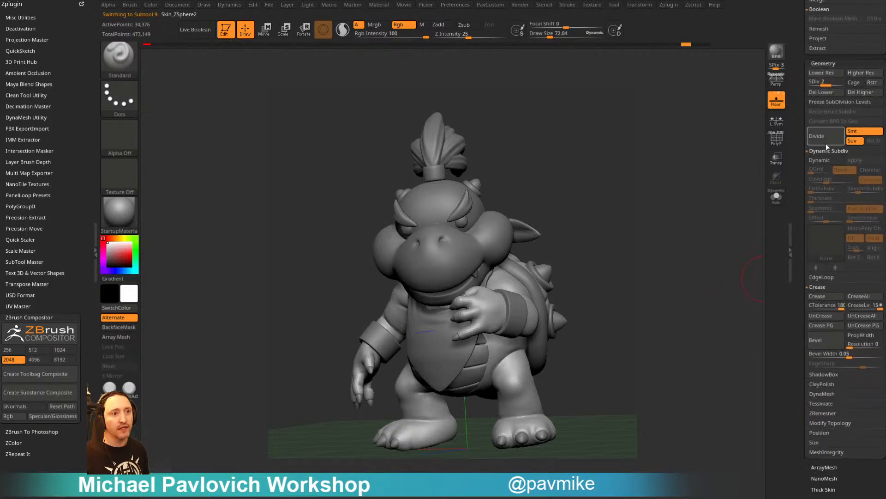
click(843, 82)
key(s)
drag(639, 168, 629, 170)
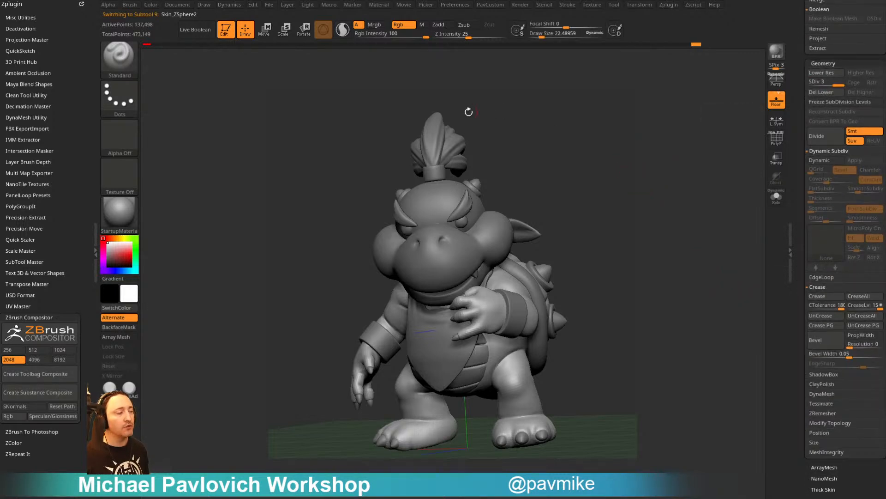
drag(469, 112, 608, 140)
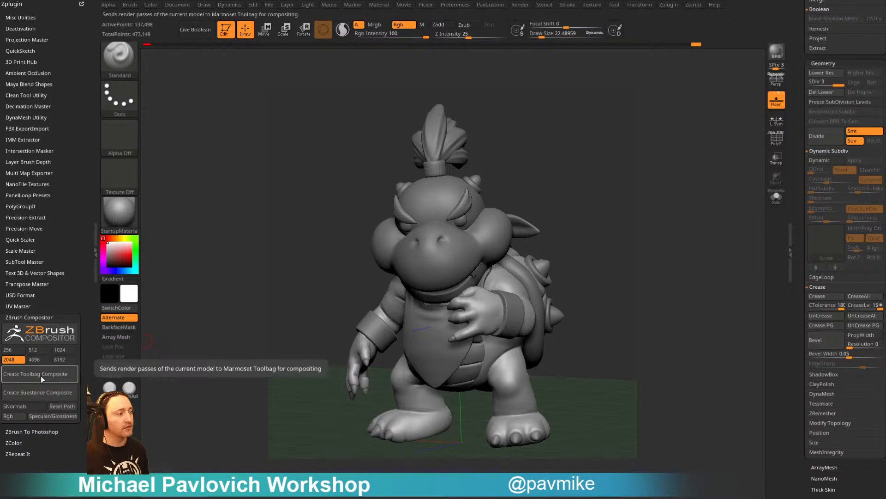
click(39, 397)
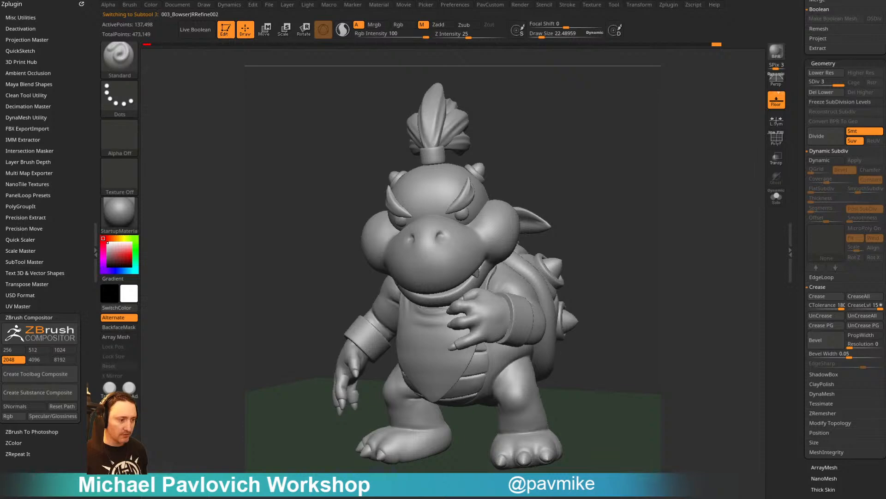
Examine the YouTube channel's tutorial playlists in the browser, including Speed Modeling and Texturing, while the composite passes render
drag(885, 2, 785, 1)
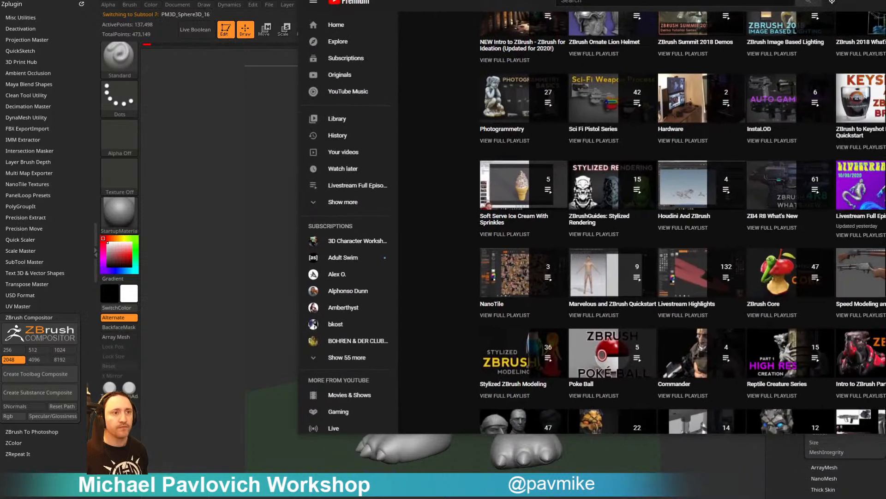
click(870, 314)
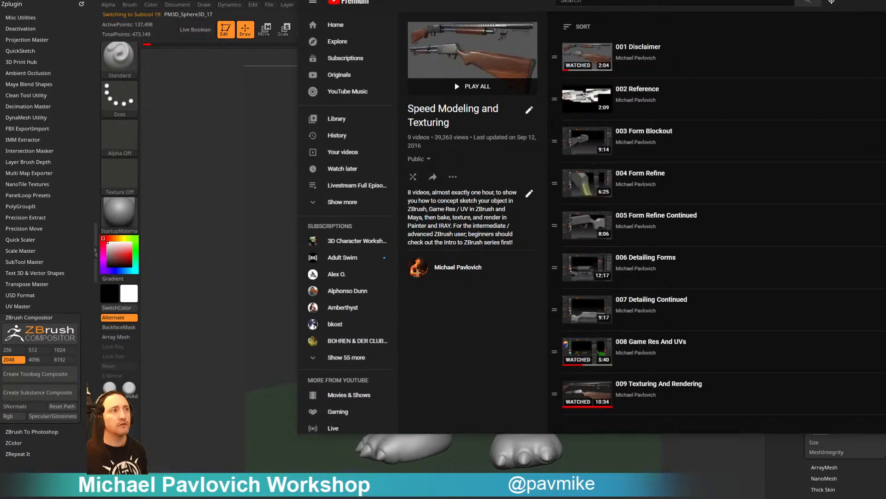
drag(674, 0, 885, 2)
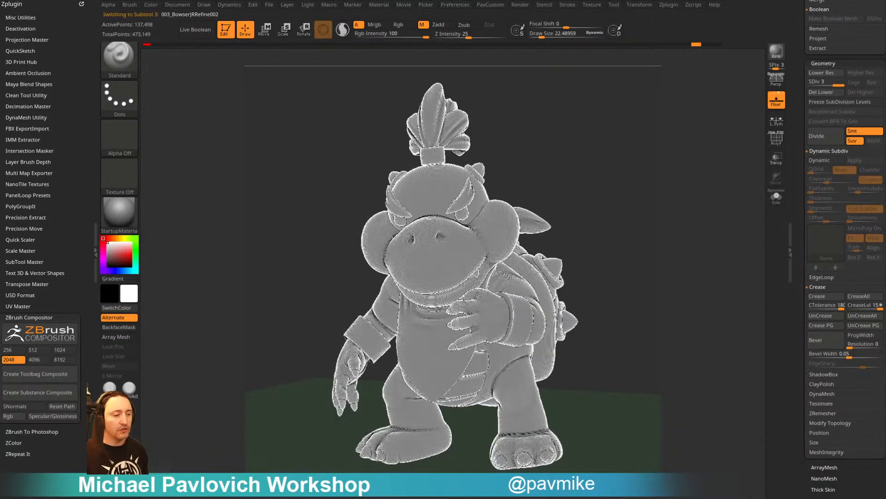
drag(885, 1, 688, 0)
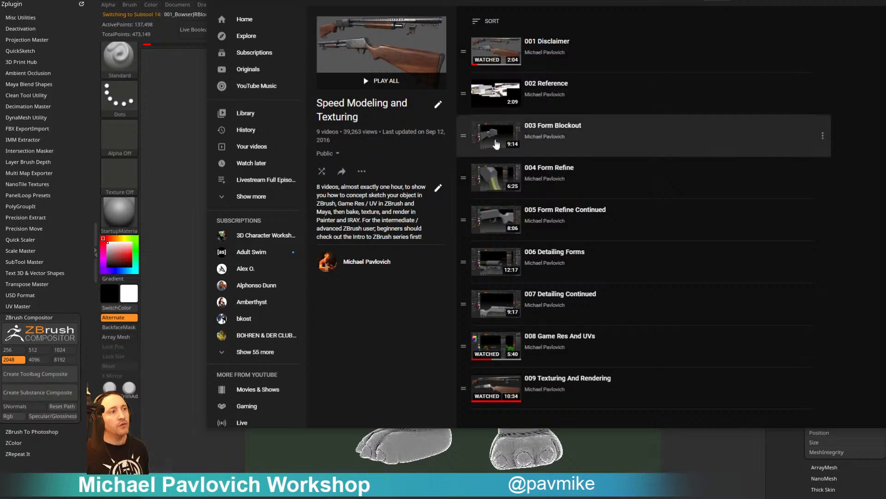
key(alt+Left)
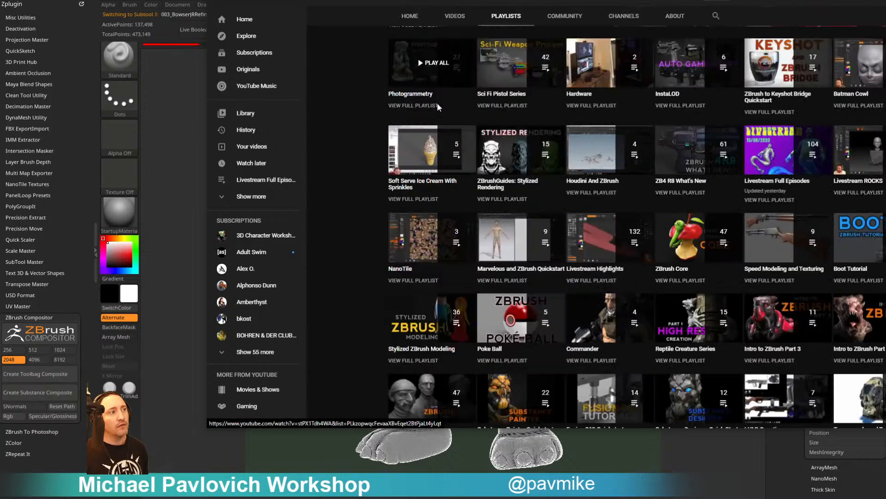
scroll(561, 167, up, 2)
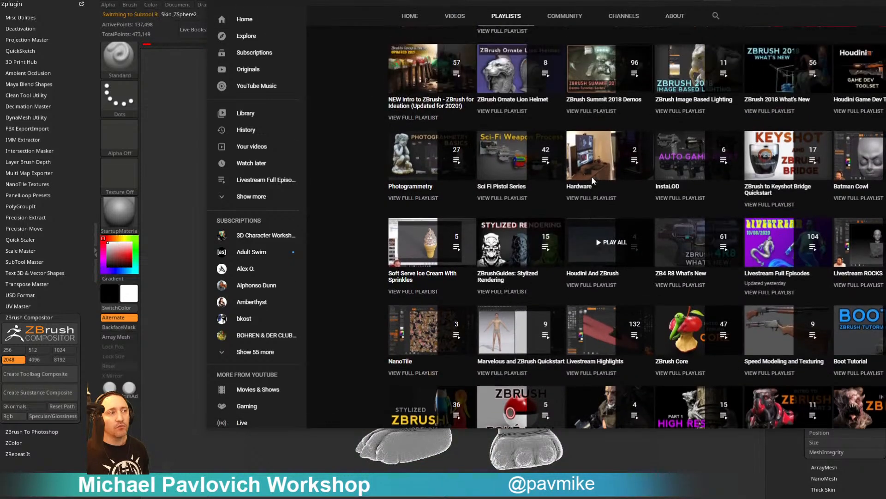
scroll(508, 185, up, 5)
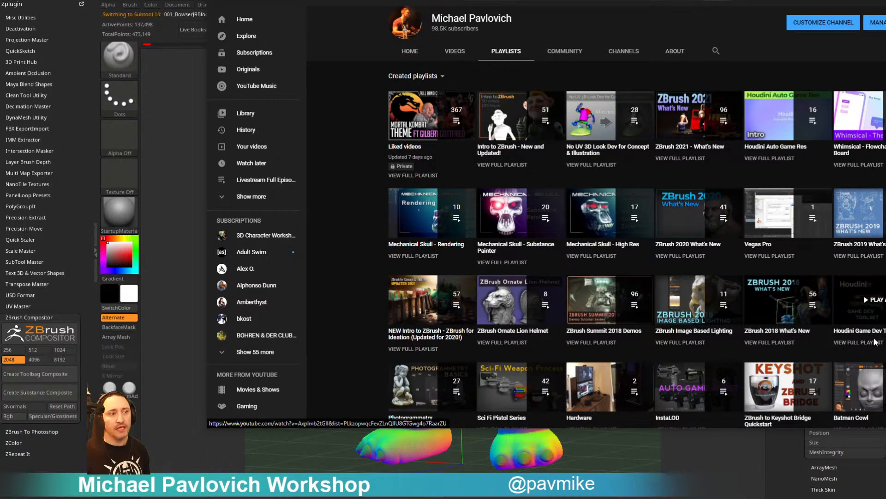
scroll(809, 273, up, 2)
scroll(797, 265, up, 1)
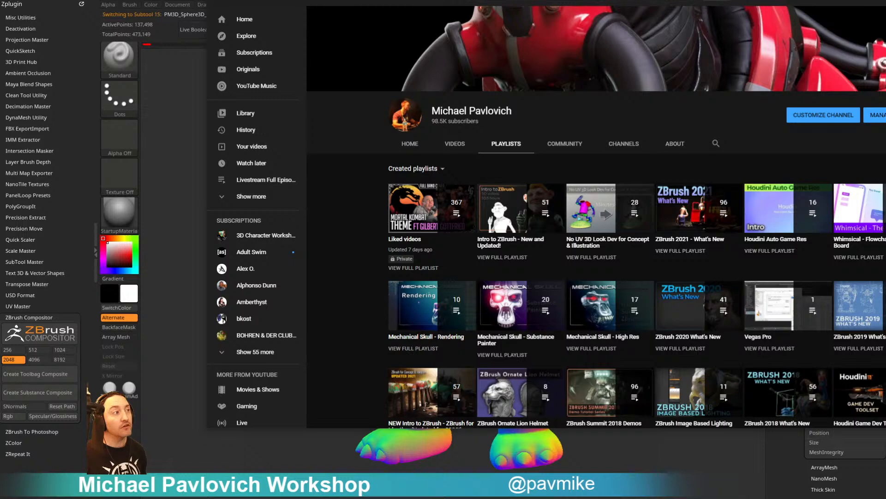
key(alt+Left)
key(ctrl+Tab)
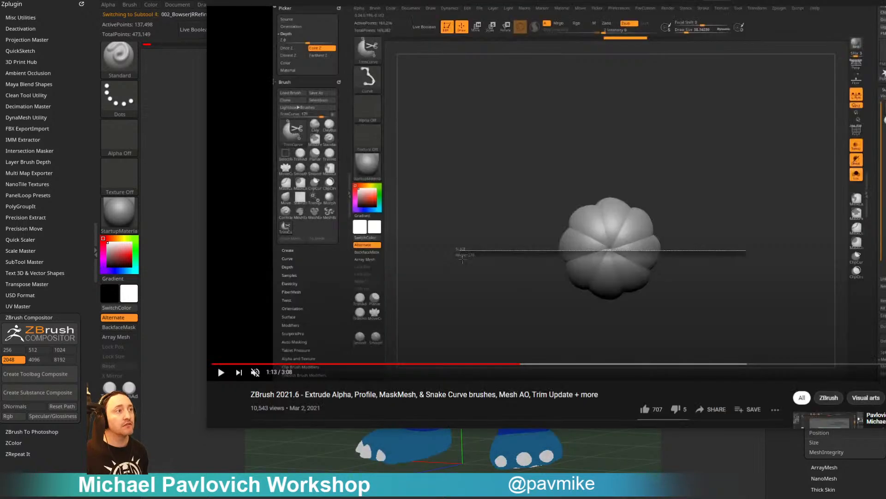
key(alt+Tab)
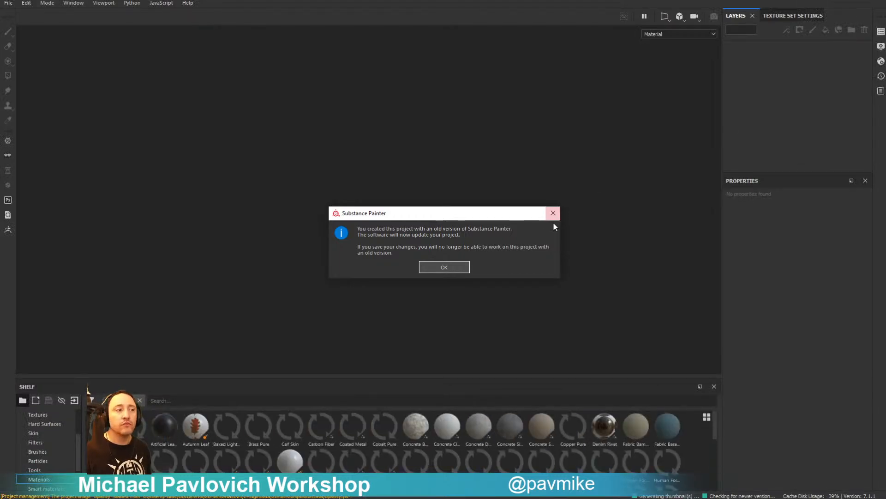
Accept the Substance Painter project update, load the new render passes from ZBrush, and close the project without saving
click(426, 268)
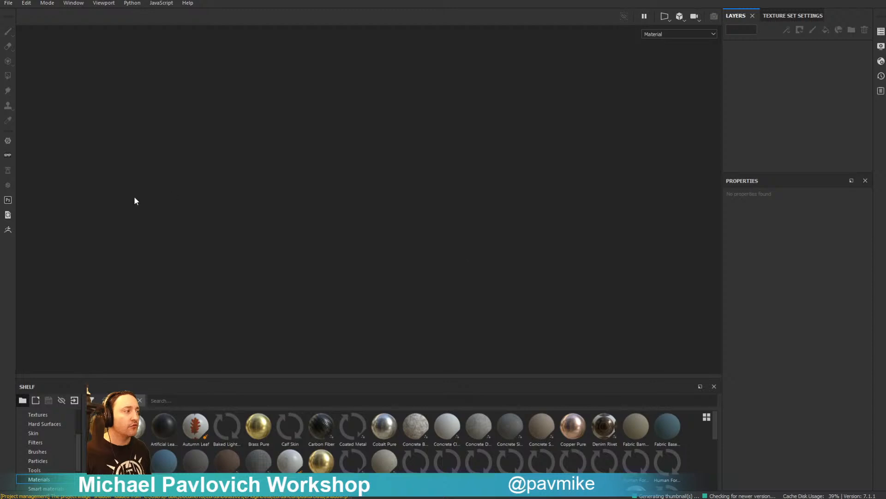
click(8, 229)
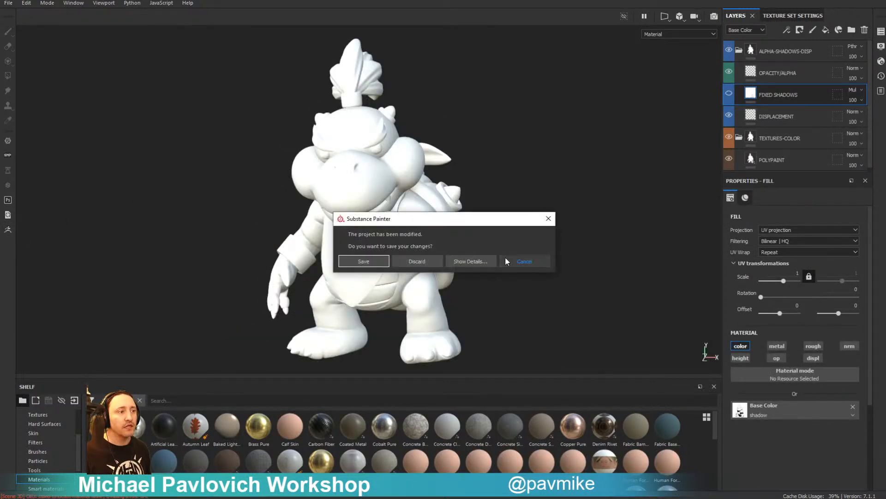
click(417, 261)
Turn the character to a side three-quarter view and select the 003_BowserJRRefine003 snout subtool
drag(616, 164, 682, 182)
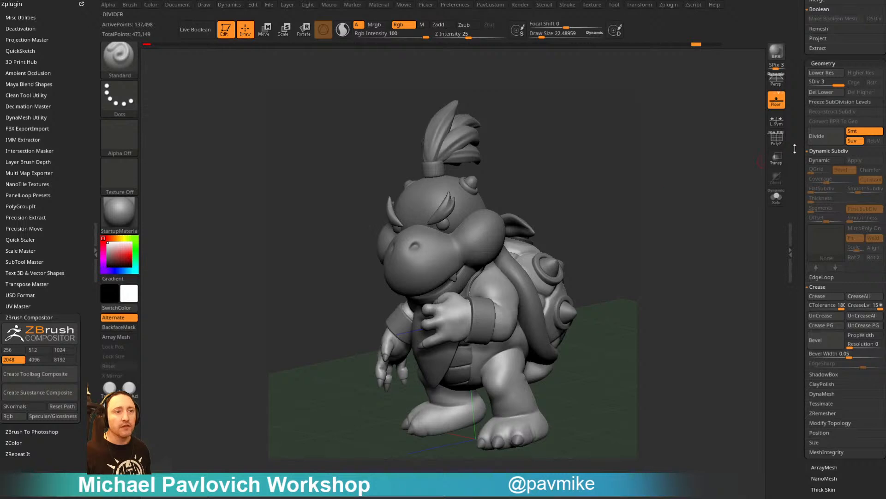
click(837, 192)
click(832, 192)
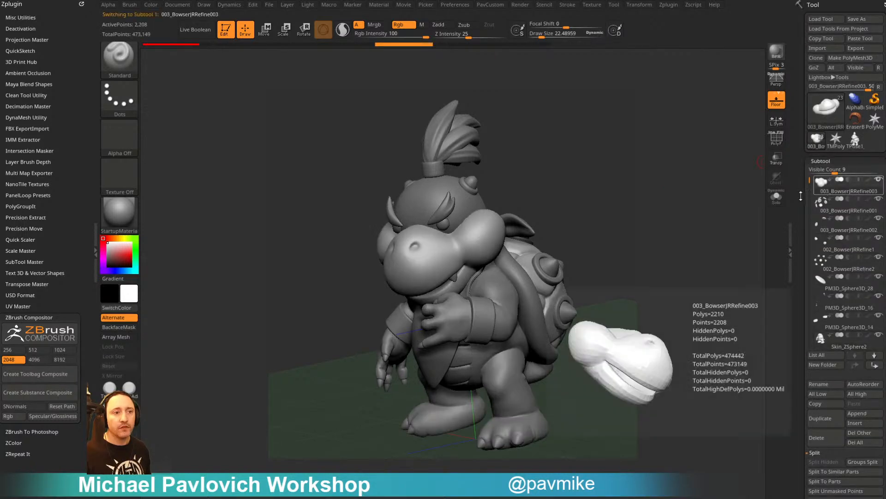
Turn the character slightly toward the front and step through the subtools one by one down to PM3D_Sphere3D_2
drag(650, 202, 686, 192)
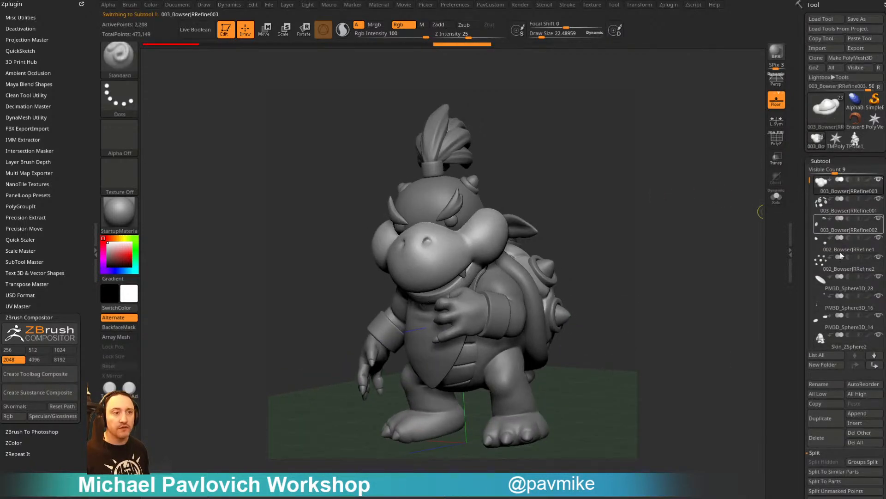
ctrl+click(877, 359)
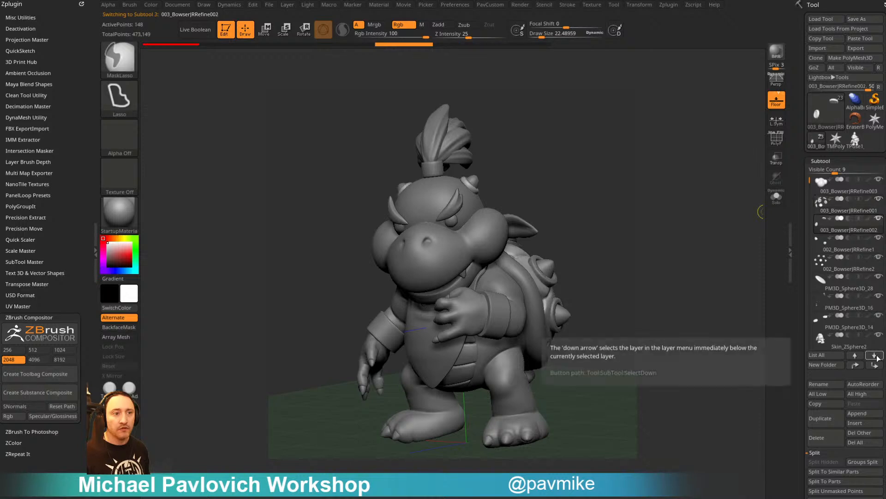
ctrl+click(877, 360)
ctrl+click(877, 359)
ctrl+click(876, 359)
ctrl+click(877, 359)
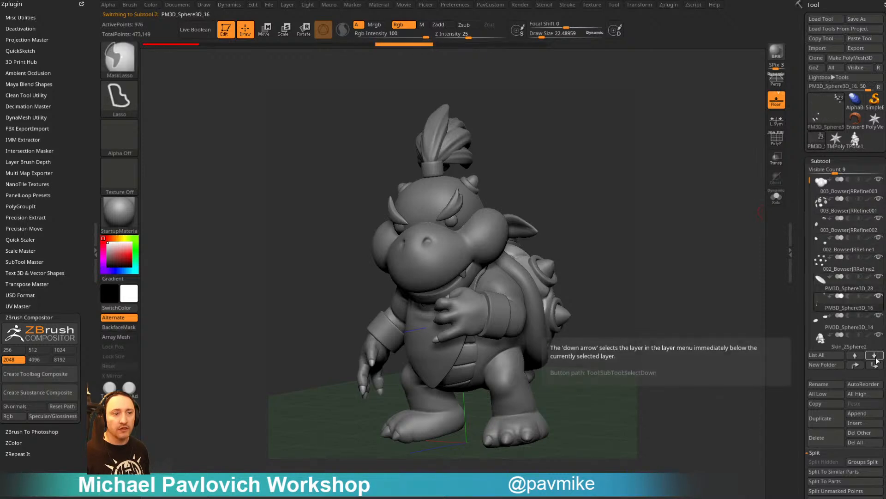
ctrl+click(877, 360)
ctrl+click(877, 359)
ctrl+click(877, 359)
ctrl+click(877, 359)
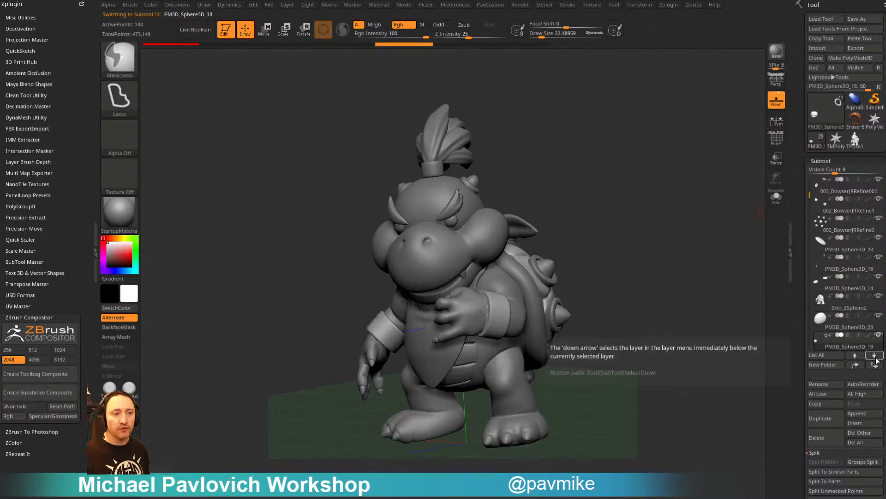
ctrl+click(877, 360)
ctrl+click(876, 360)
ctrl+click(876, 360)
ctrl+click(876, 359)
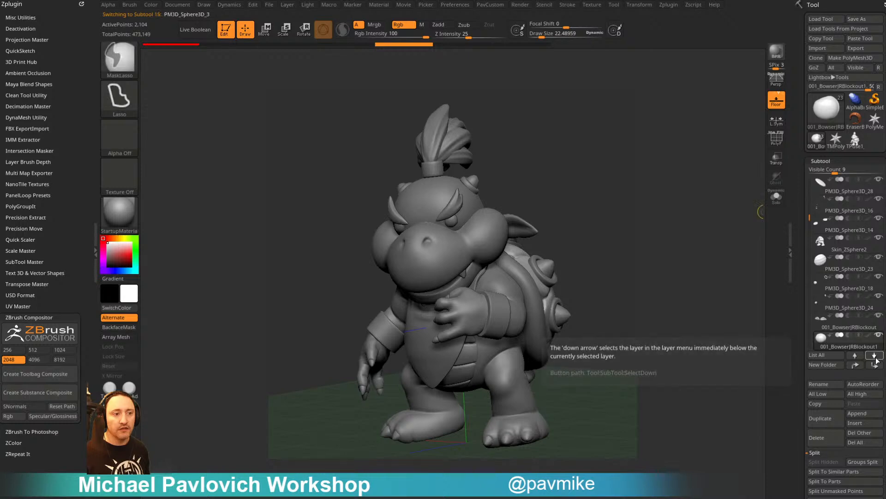
ctrl+click(876, 359)
ctrl+click(877, 359)
ctrl+click(877, 359)
ctrl+click(876, 359)
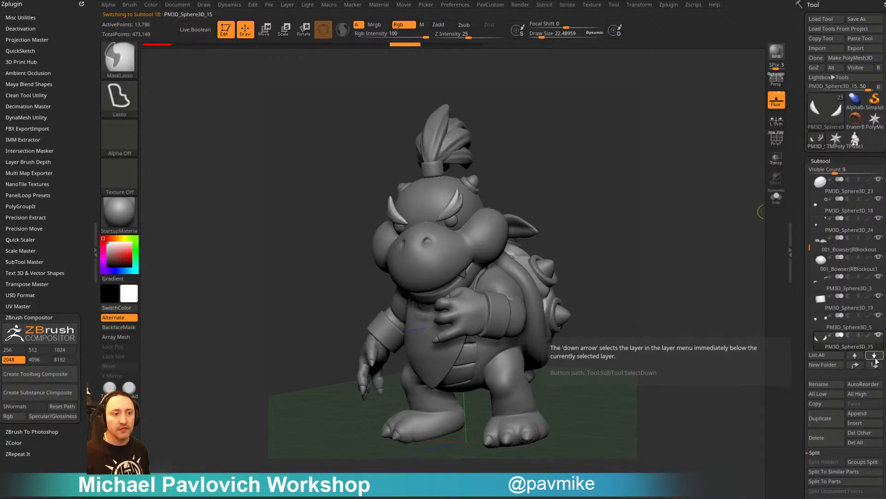
ctrl+click(877, 359)
ctrl+click(877, 359)
ctrl+click(877, 359)
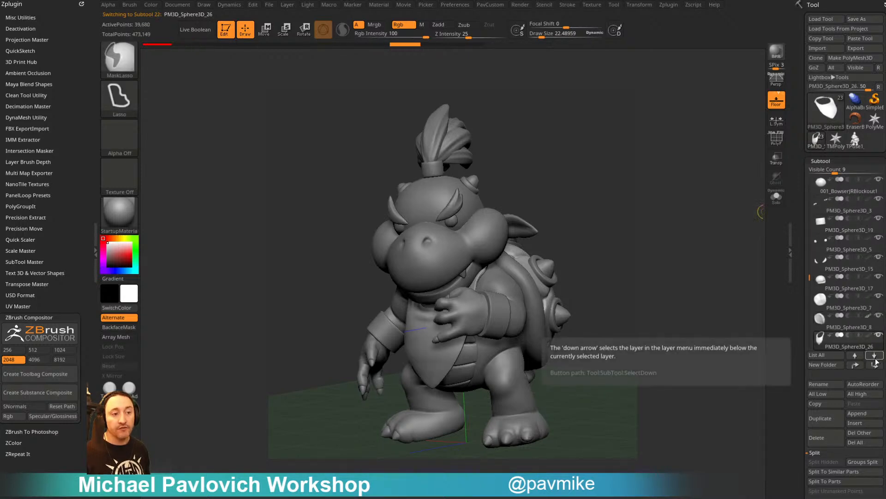
ctrl+click(877, 359)
ctrl+click(876, 359)
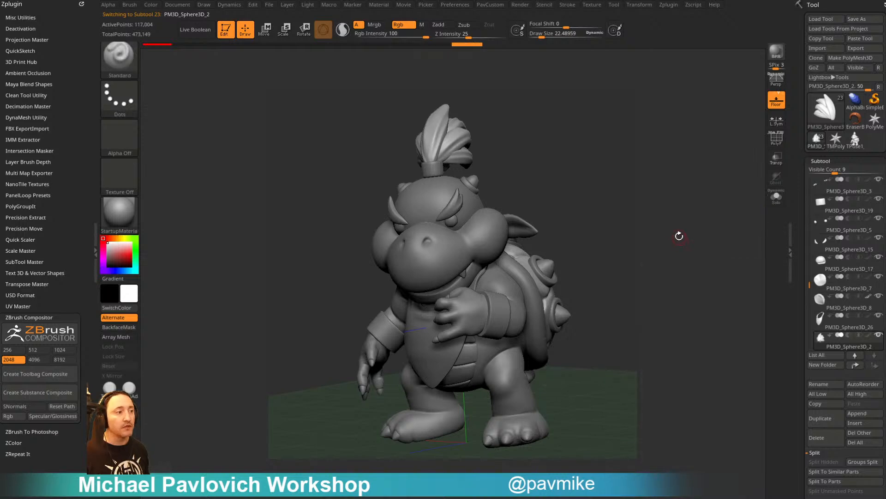
Fine-tune the character's three-quarter view and create a new Substance composite at 2048 resolution
drag(679, 235, 679, 228)
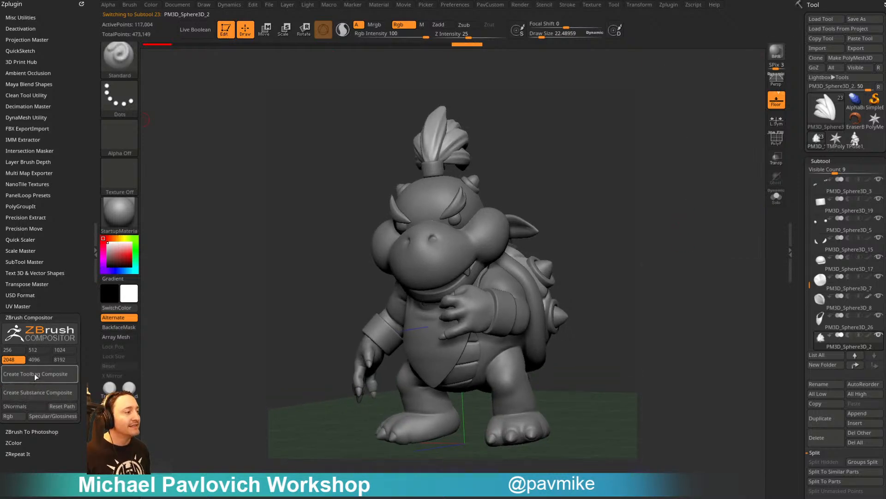
click(30, 393)
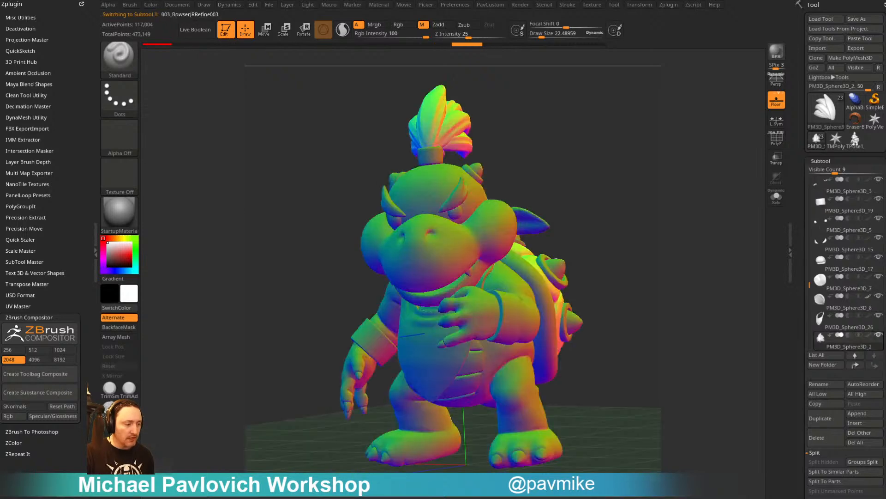
Switch to the browser and look through the channel's Livestream Full Episodes playlist down to its oldest episodes
drag(567, 496, 572, 1)
scroll(577, 222, down, 6)
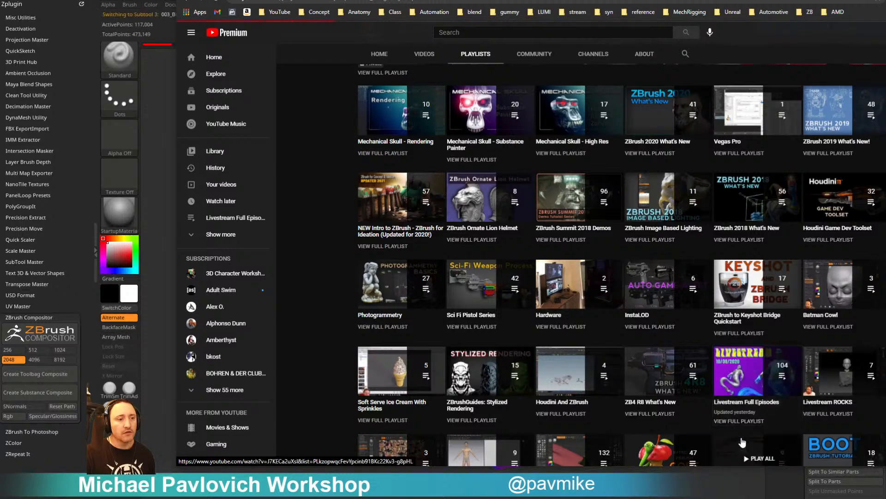
click(739, 421)
scroll(651, 213, down, 20)
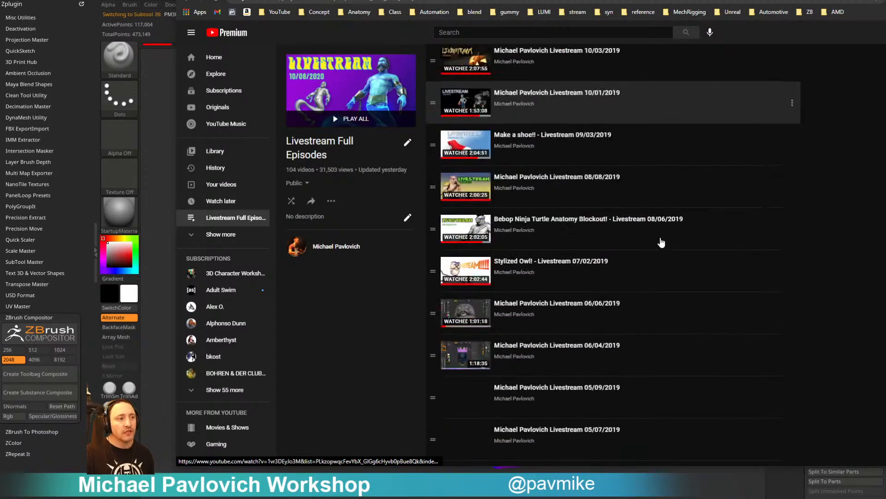
scroll(655, 272, down, 5)
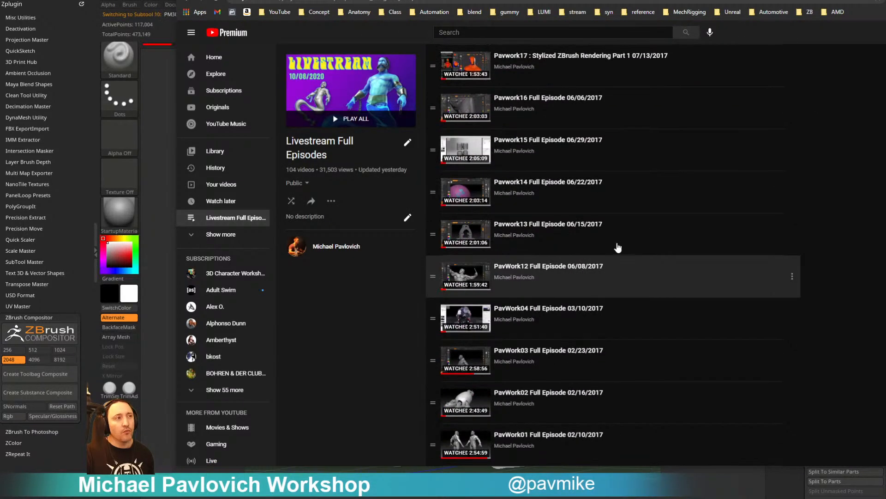
Open the bookmarked Pixologic ZBrush workshop playlist and look through its broadcasts from newest to oldest
click(577, 12)
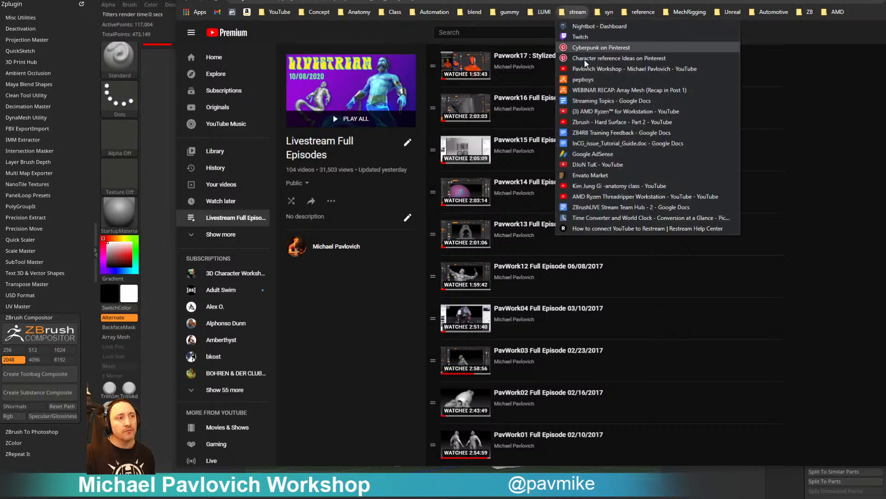
click(595, 69)
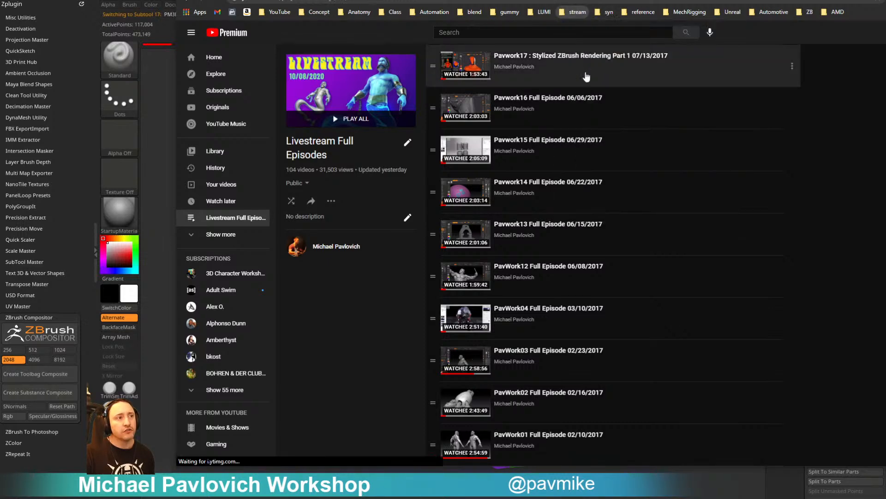
scroll(636, 162, down, 20)
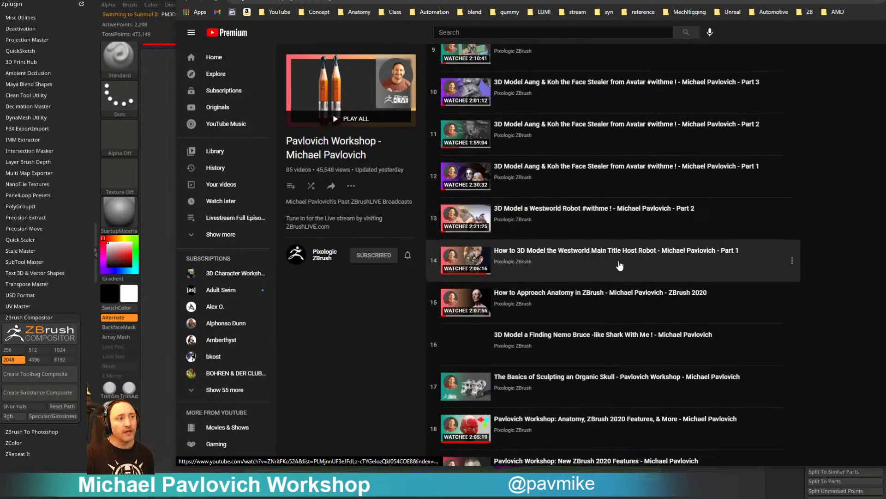
scroll(548, 258, down, 3)
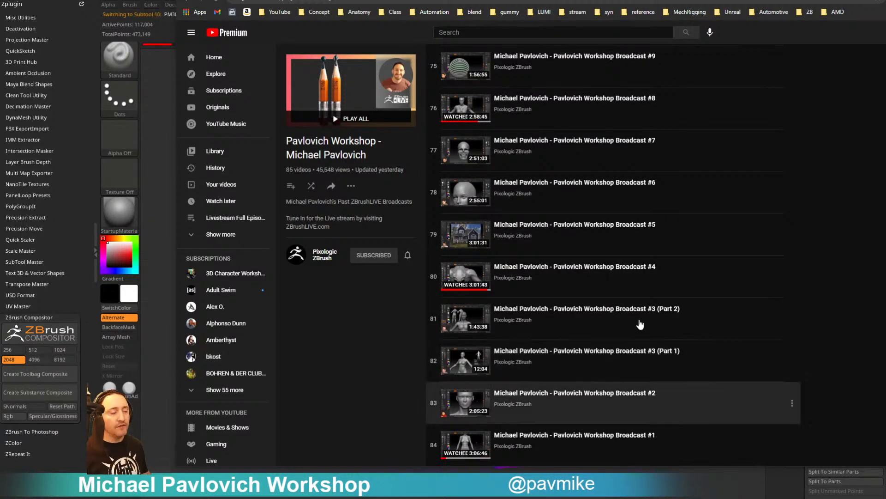
scroll(554, 314, up, 9)
scroll(523, 339, up, 18)
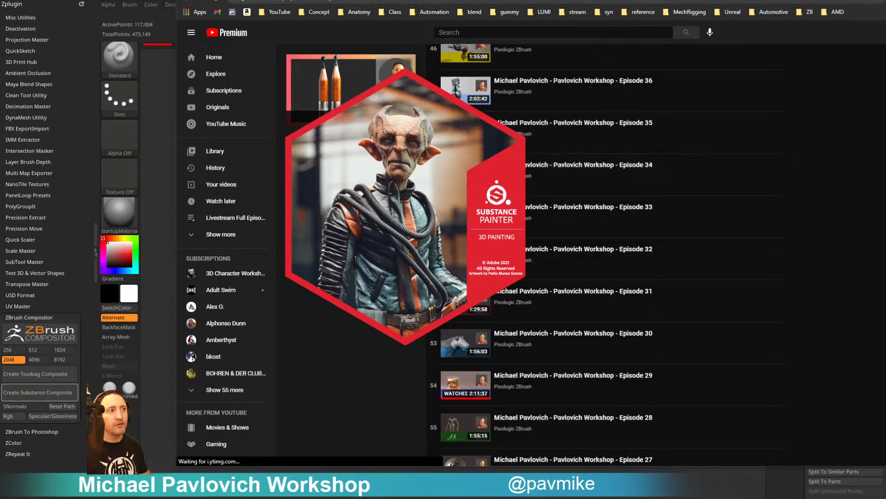
Switch to Substance Painter, accept the project update, and orbit the loaded character to inspect its displacement from the side
click(885, 0)
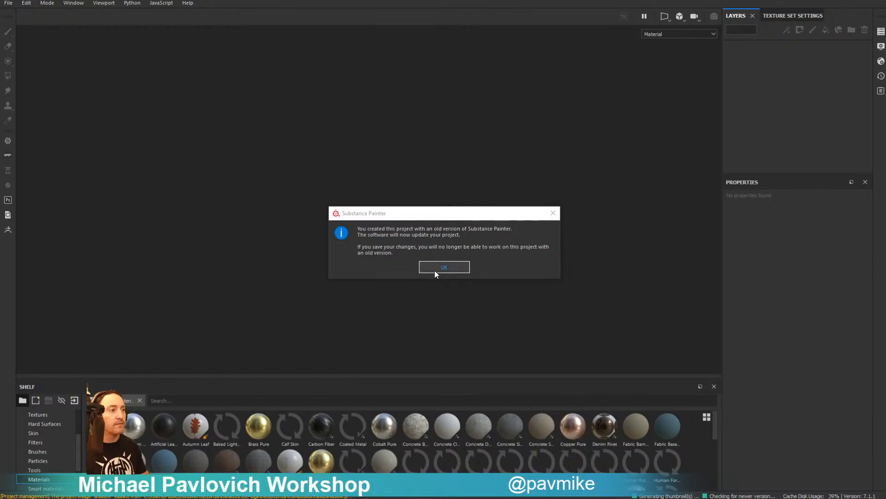
click(435, 269)
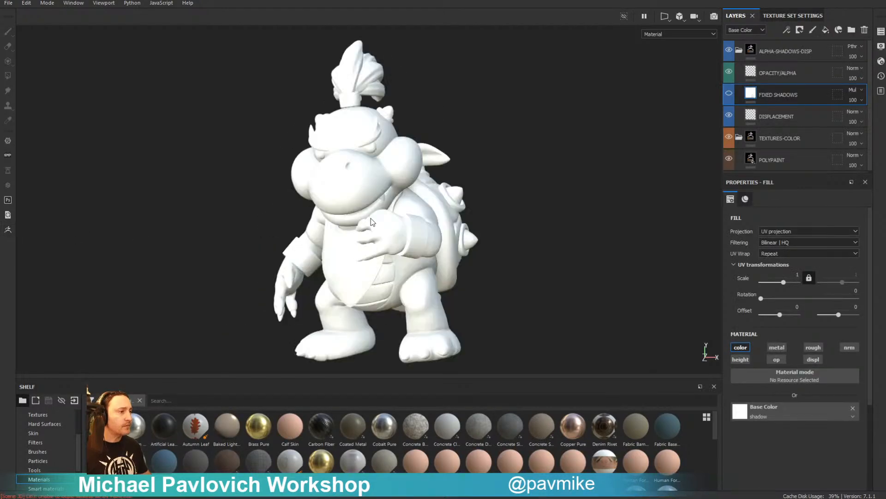
drag(490, 188, 583, 162)
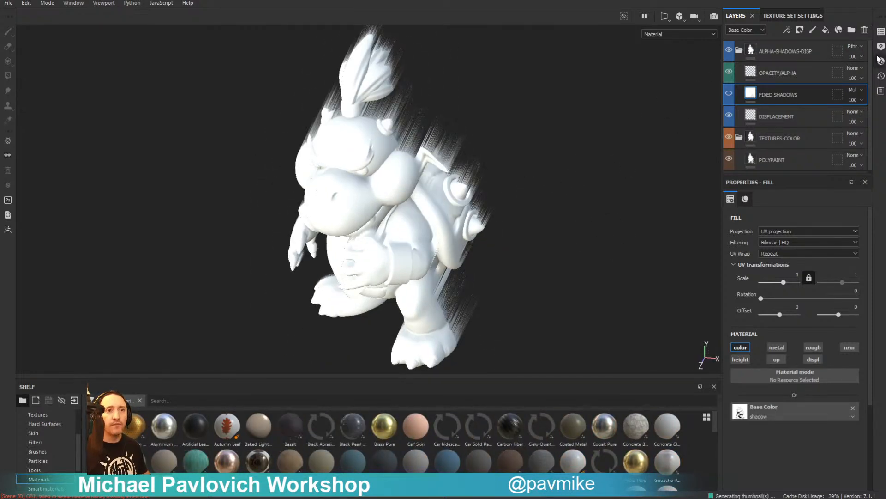
Show the mesh wireframe on the displaced plane and orbit further around it to examine the stretched geometry
click(881, 61)
scroll(729, 222, down, 5)
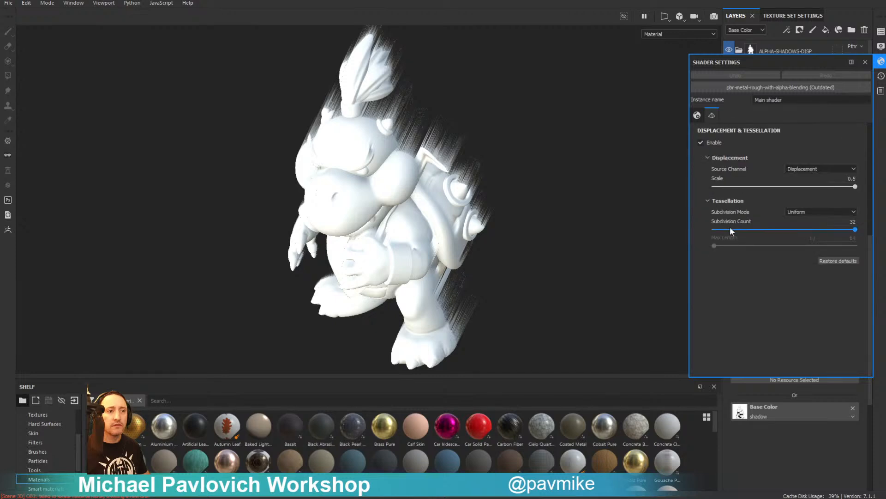
scroll(730, 226, up, 5)
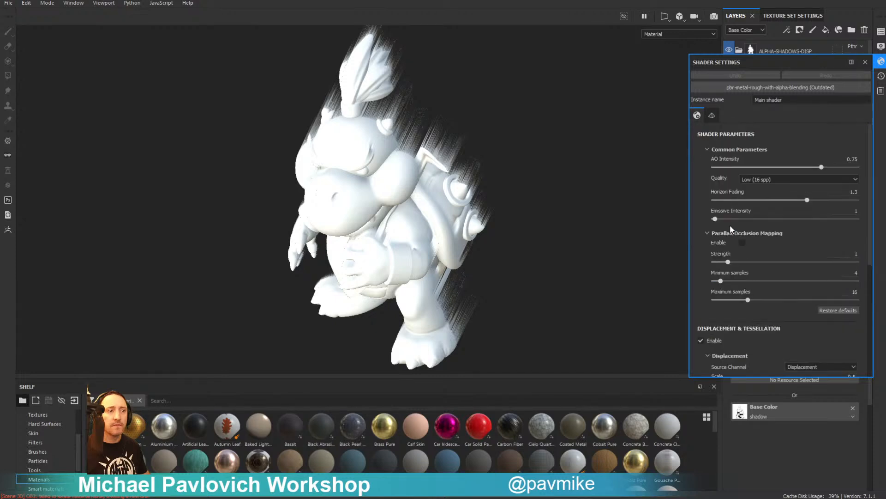
click(882, 46)
scroll(753, 285, down, 10)
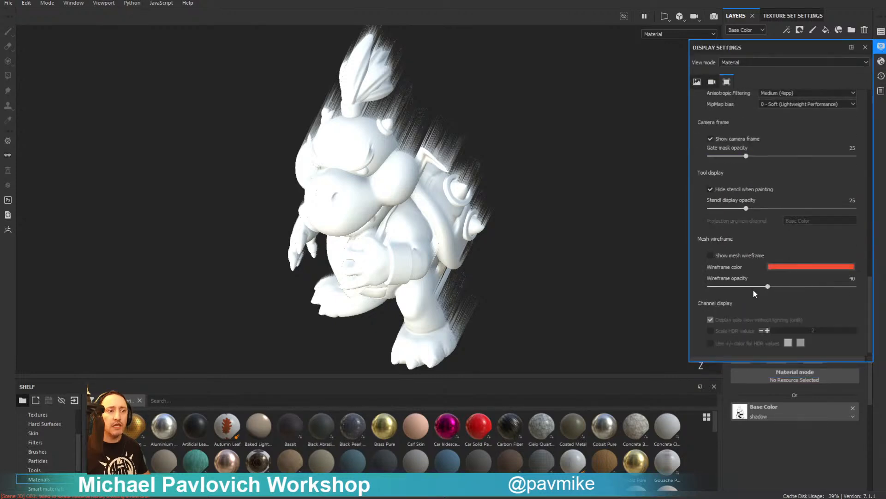
click(710, 256)
alt+drag(630, 227, 559, 215)
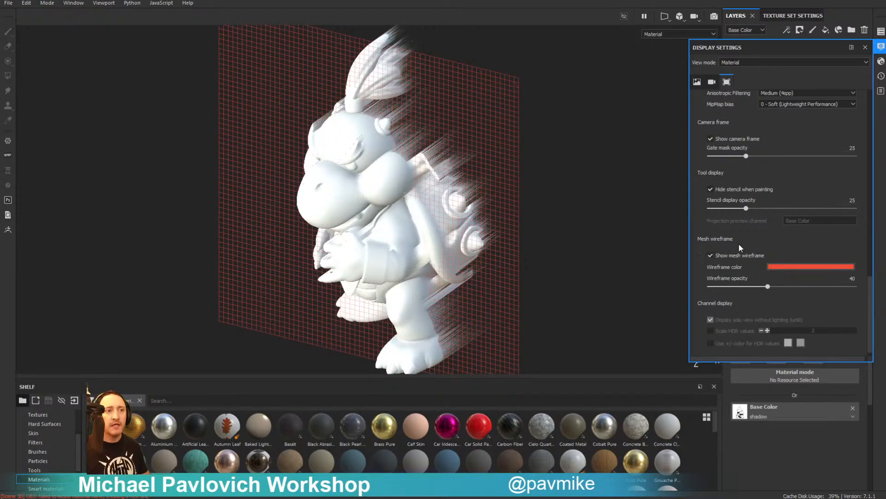
Try the main shader's displacement scale up to 0.5 and snap the camera back to the front view
click(881, 61)
scroll(767, 222, down, 5)
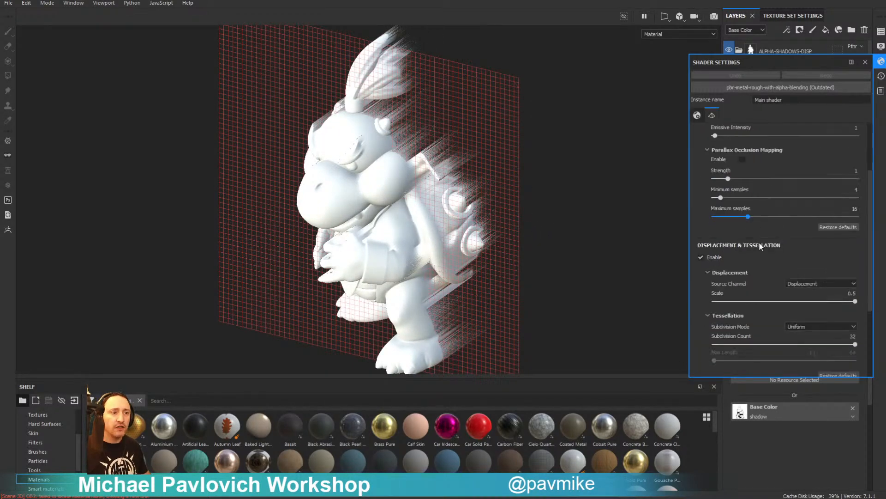
mouse_move(855, 246)
mouse_down()
mouse_move(780, 252)
mouse_move(863, 260)
mouse_move(754, 268)
mouse_move(880, 270)
mouse_move(860, 261)
mouse_up()
click(641, 194)
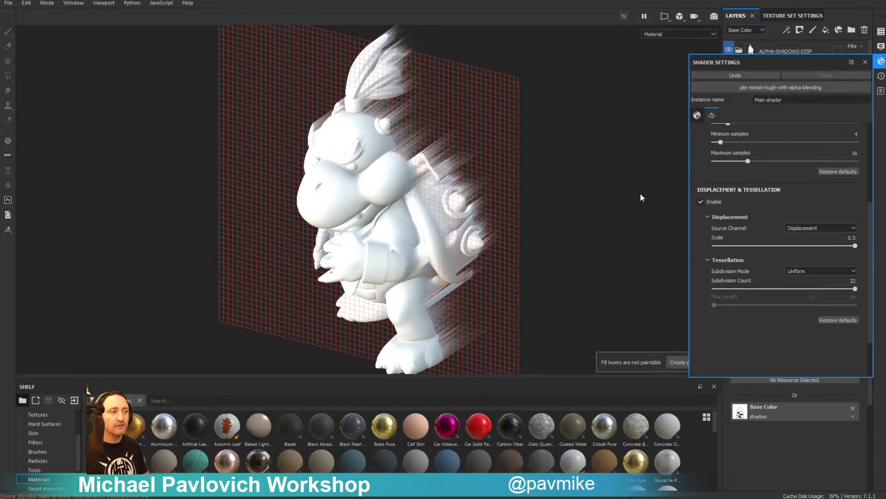
alt+shift+drag(598, 247, 659, 210)
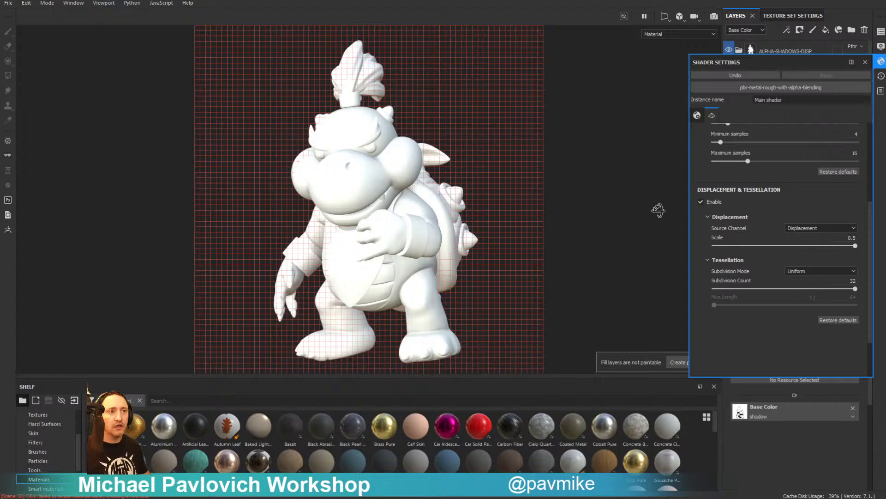
click(865, 61)
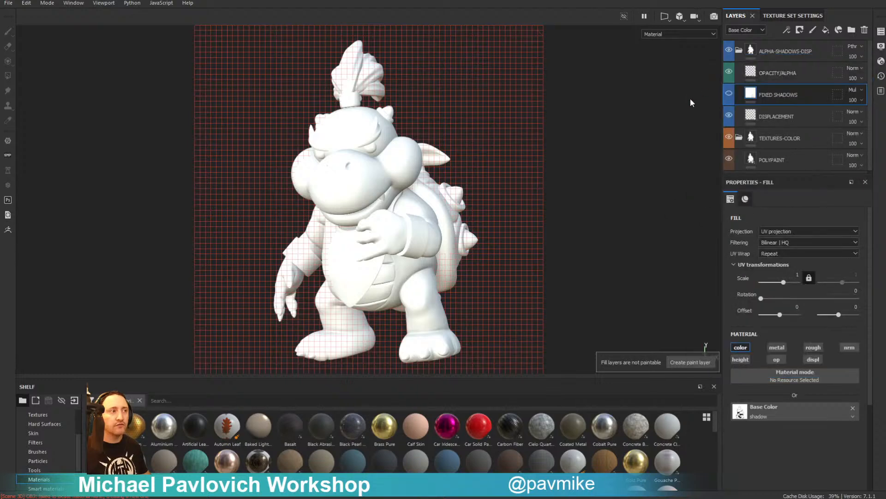
Hide the mesh wireframe and rotate the environment lighting around the character
click(881, 46)
click(710, 246)
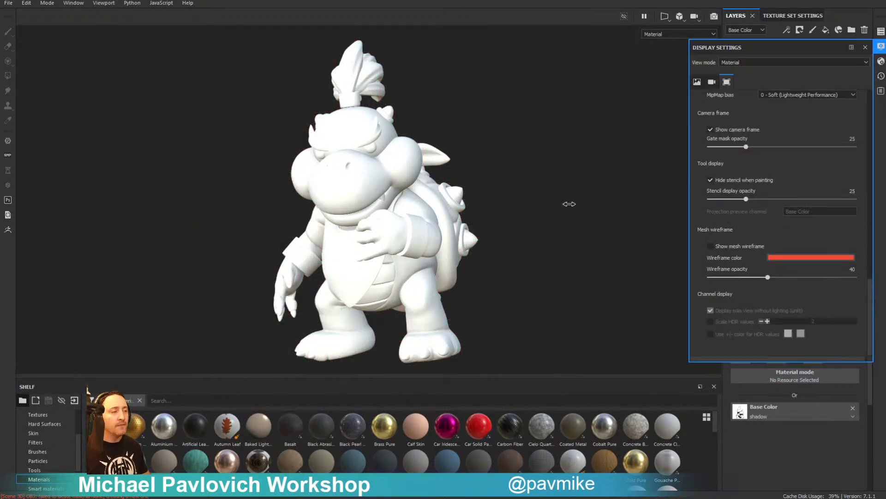
shift+right_drag(568, 201, 589, 229)
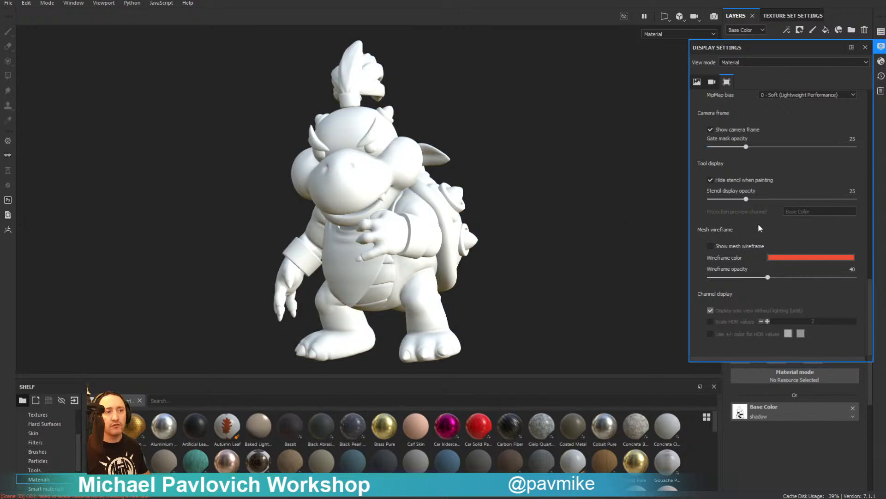
Enable environment shadows with the Intensive computation mode and rotate the lighting to check them on the character
scroll(776, 208, up, 10)
click(881, 63)
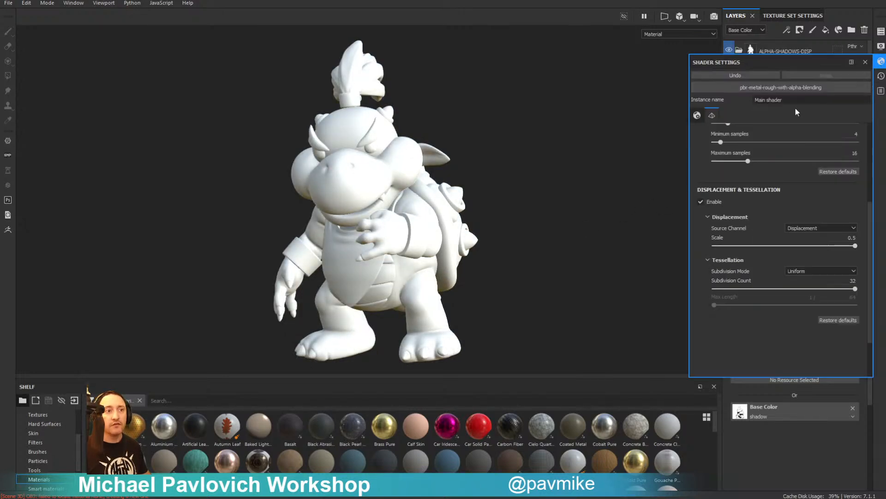
scroll(765, 206, up, 3)
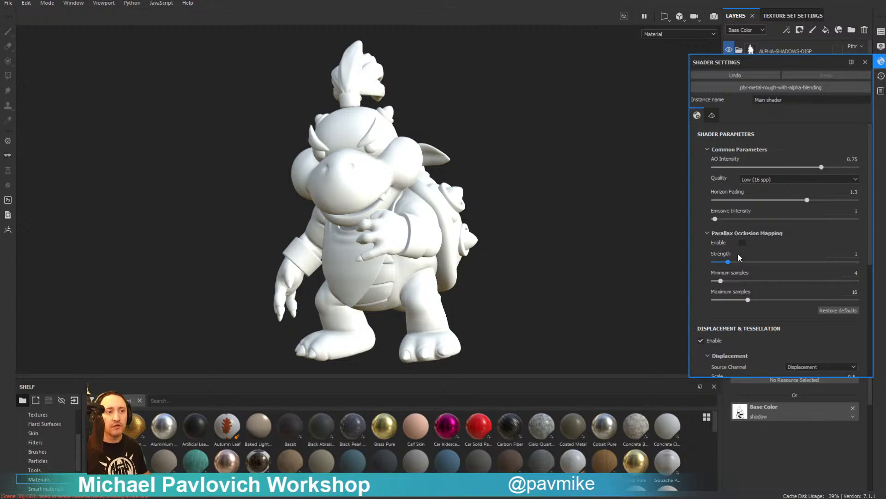
scroll(706, 213, down, 2)
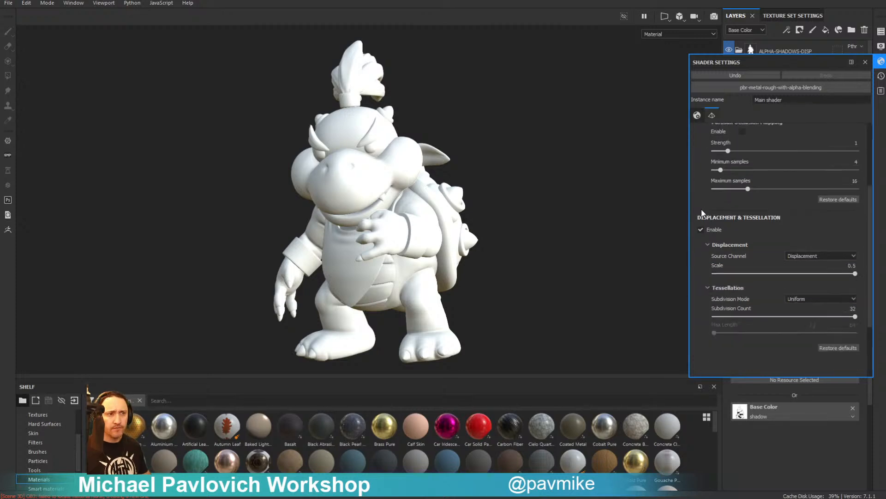
scroll(702, 213, up, 3)
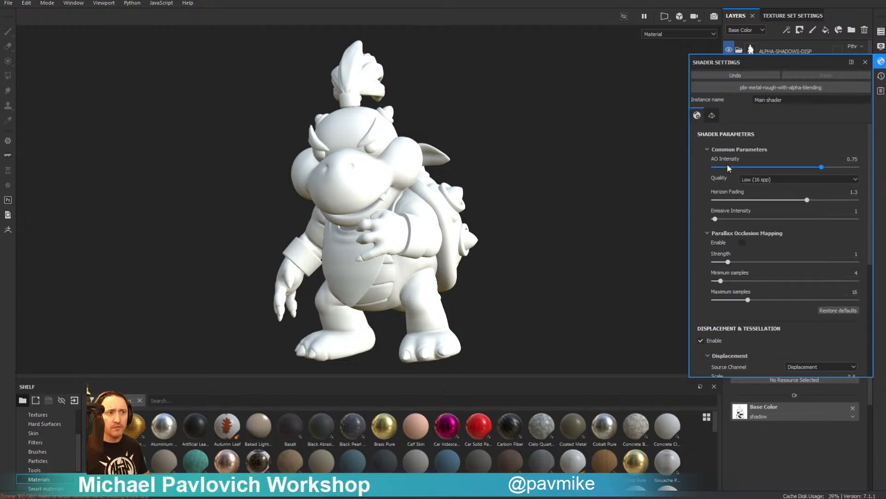
click(880, 46)
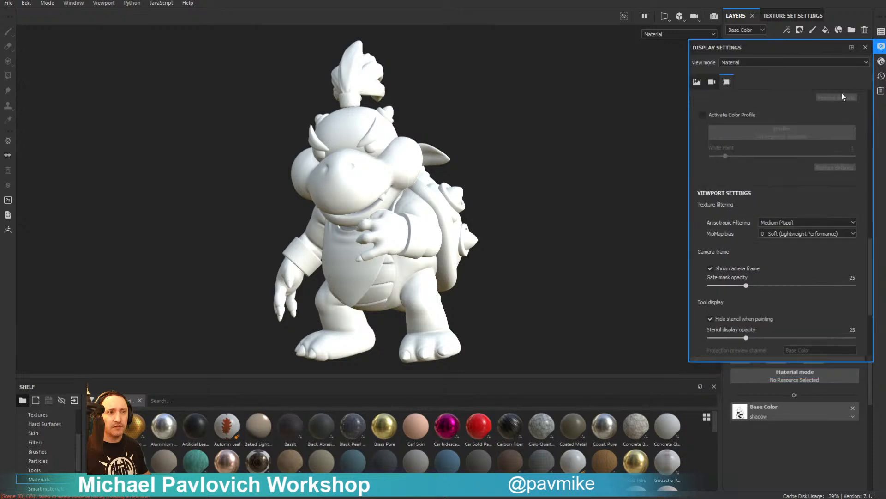
scroll(742, 152, up, 5)
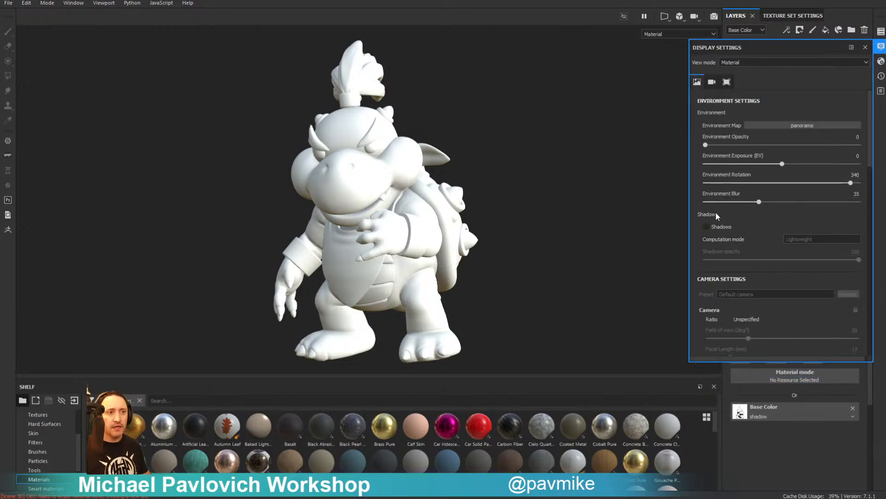
click(713, 227)
click(810, 239)
click(796, 246)
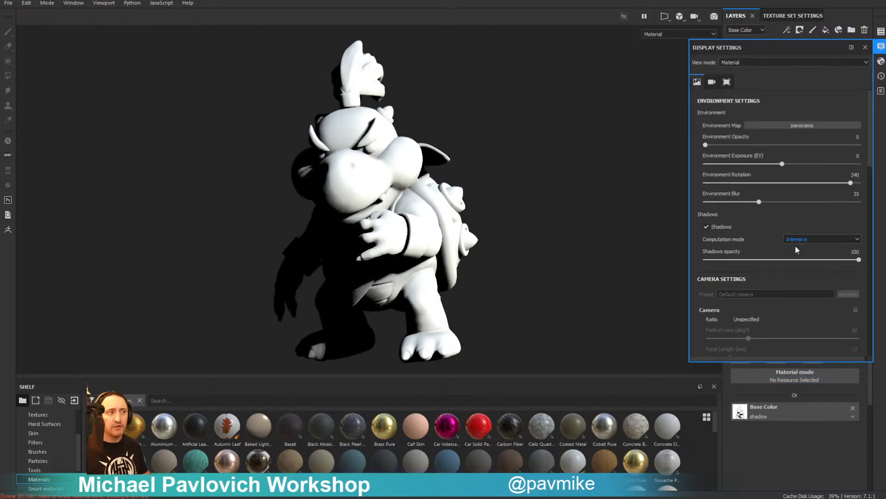
alt+drag(602, 215, 522, 213)
shift+right_drag(565, 216, 525, 219)
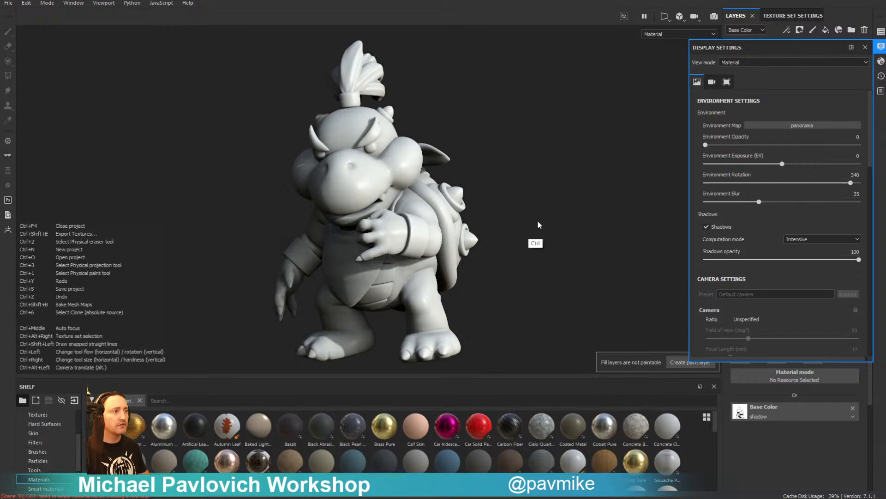
shift+right_drag(608, 228, 581, 231)
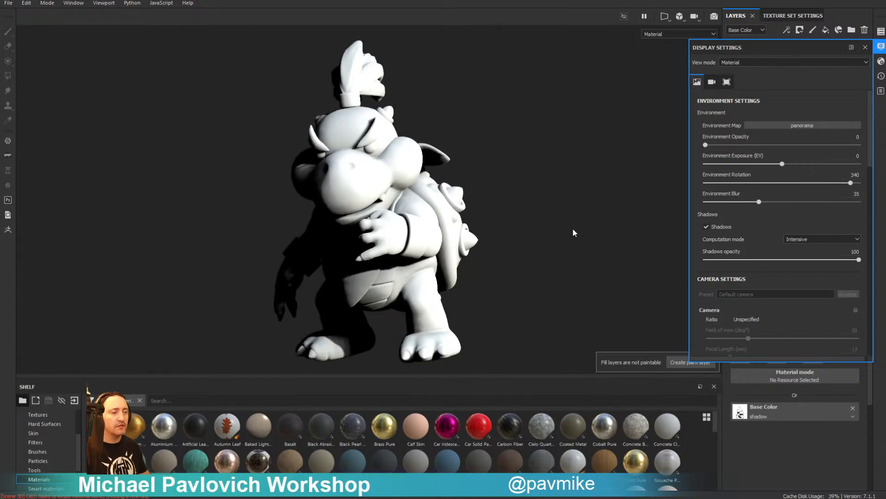
click(691, 361)
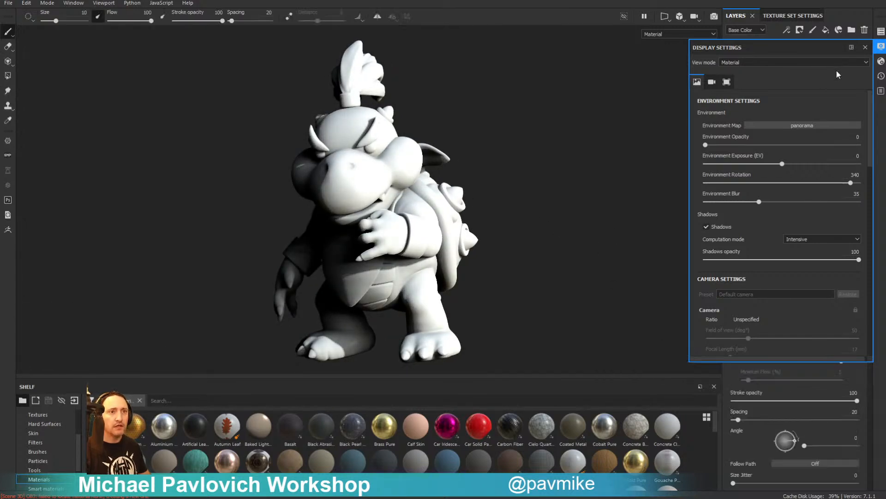
click(786, 57)
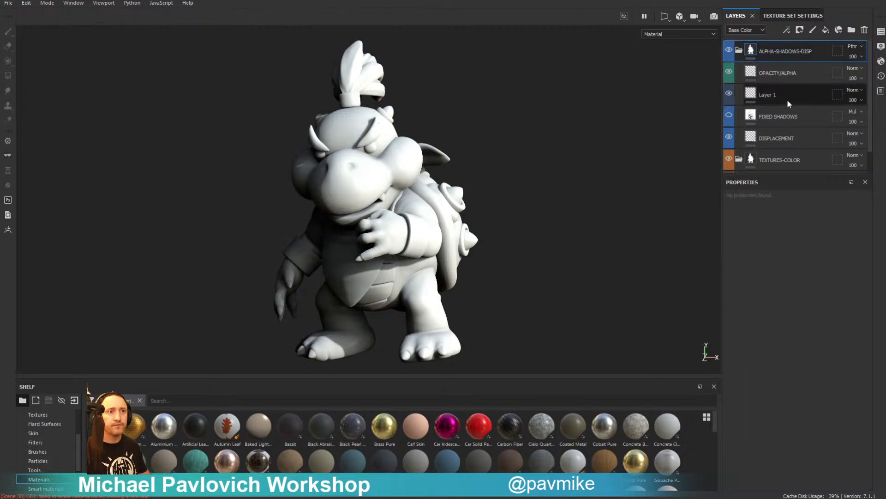
click(739, 95)
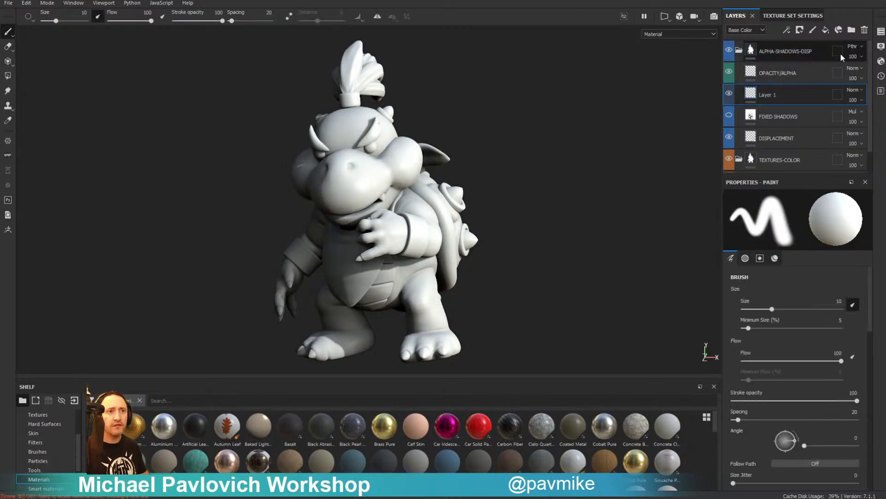
key(Delete)
Collapse the ALPHA-SHADOWS-DISP folder, select the POLYPAINT layer and check the model with the folder toggled off and on
click(739, 51)
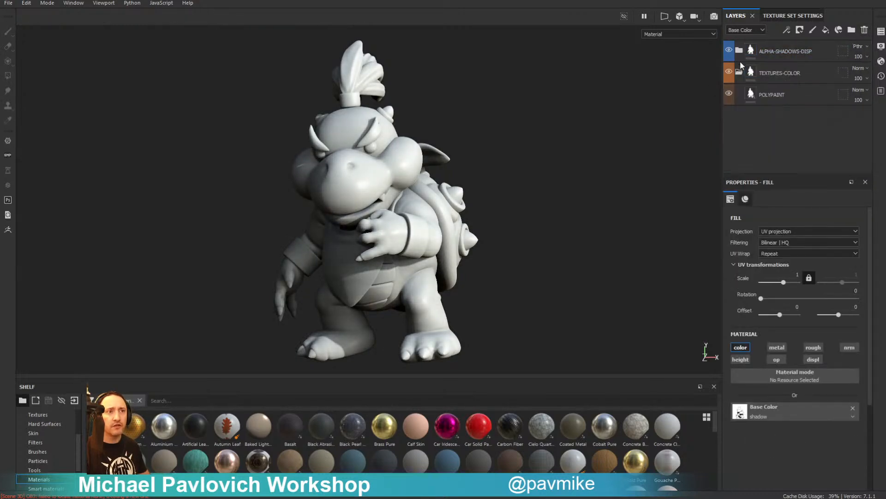
click(778, 100)
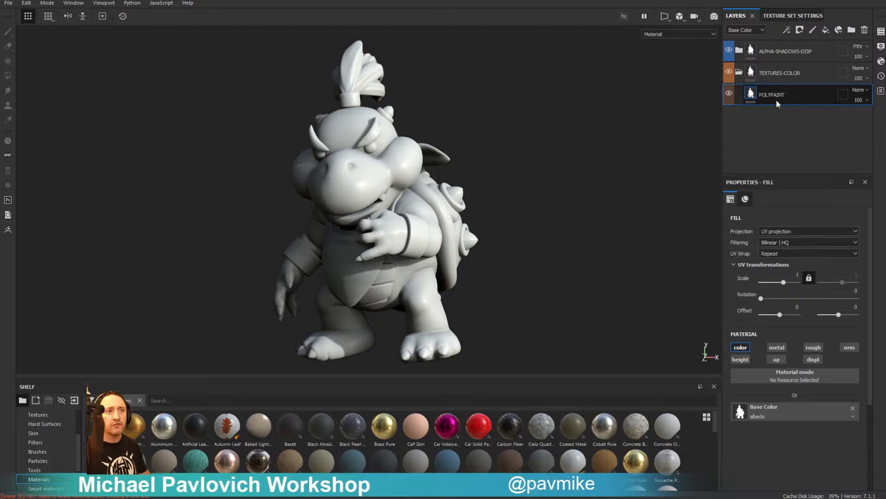
click(729, 50)
click(730, 49)
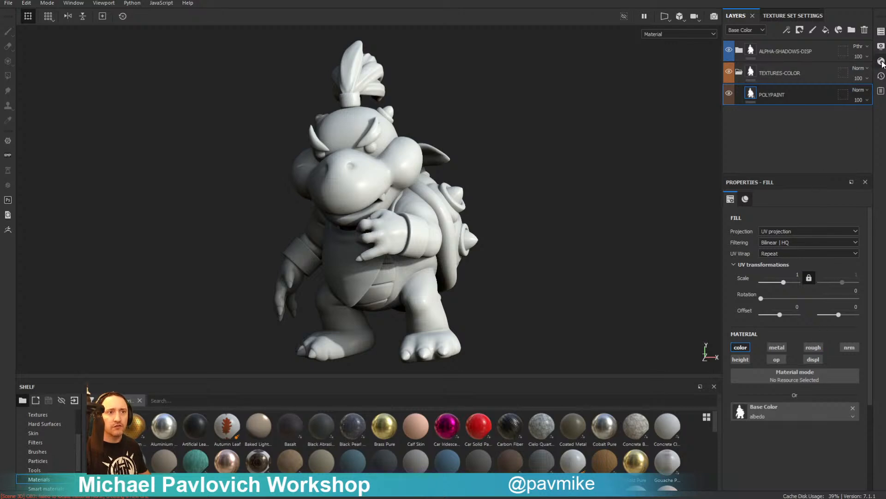
Reset the interface layout to its default panel arrangement
click(794, 16)
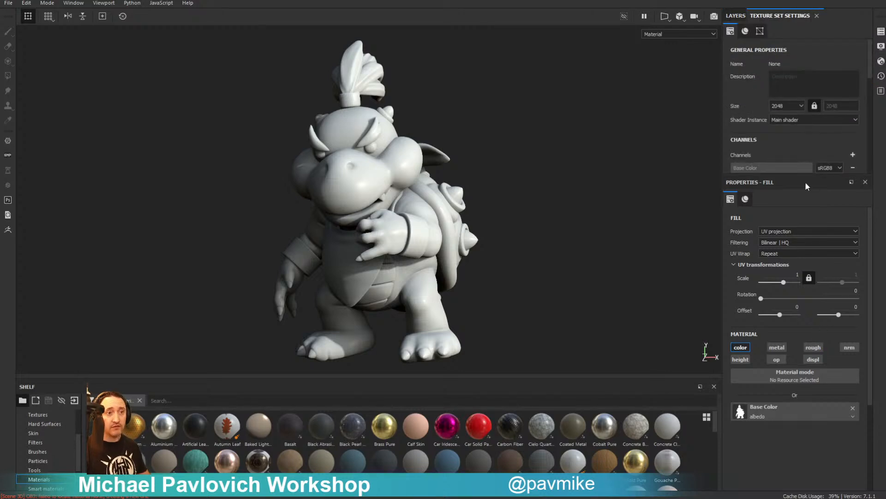
drag(796, 174, 776, 159)
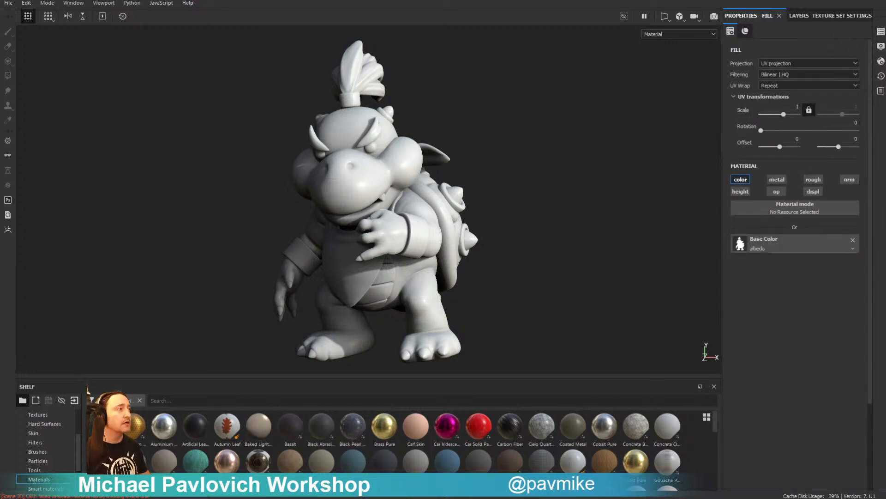
click(74, 2)
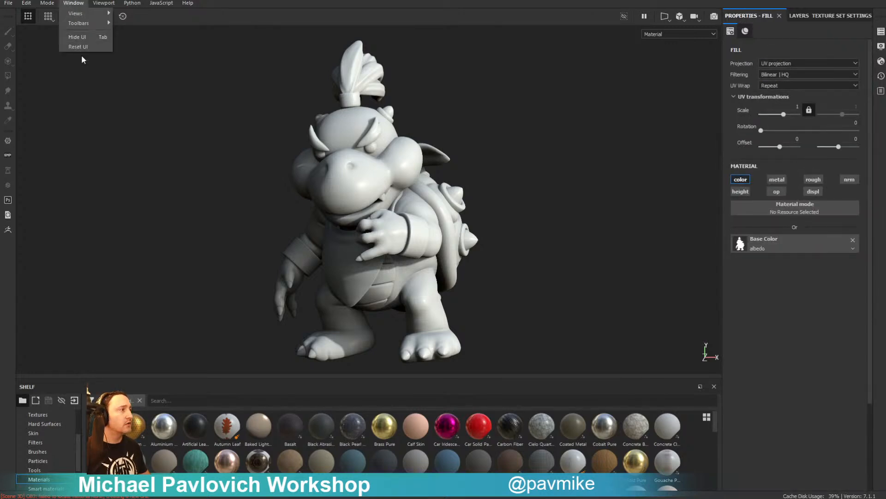
click(79, 47)
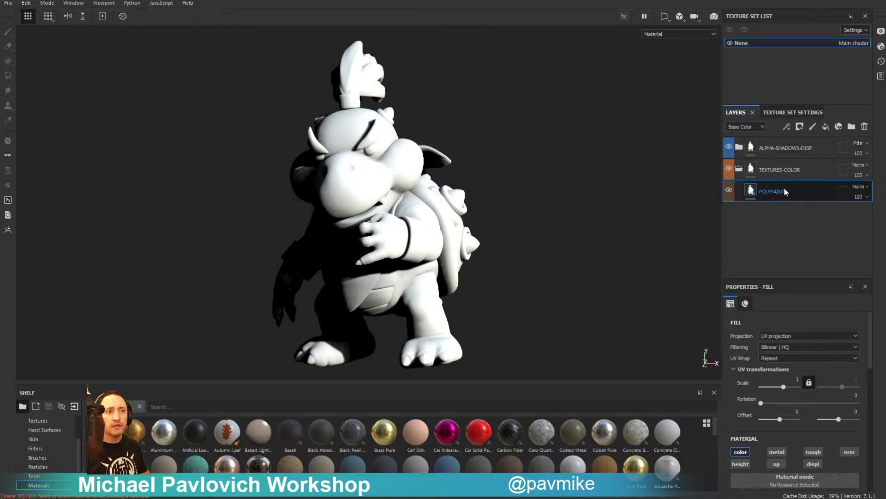
Review the mesh maps in the texture set settings and rotate the environment lighting around the character
click(793, 113)
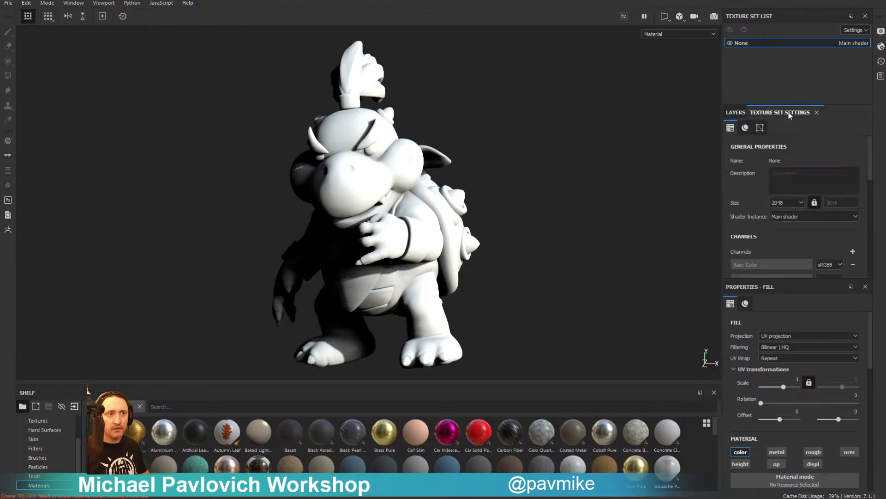
scroll(780, 226, down, 10)
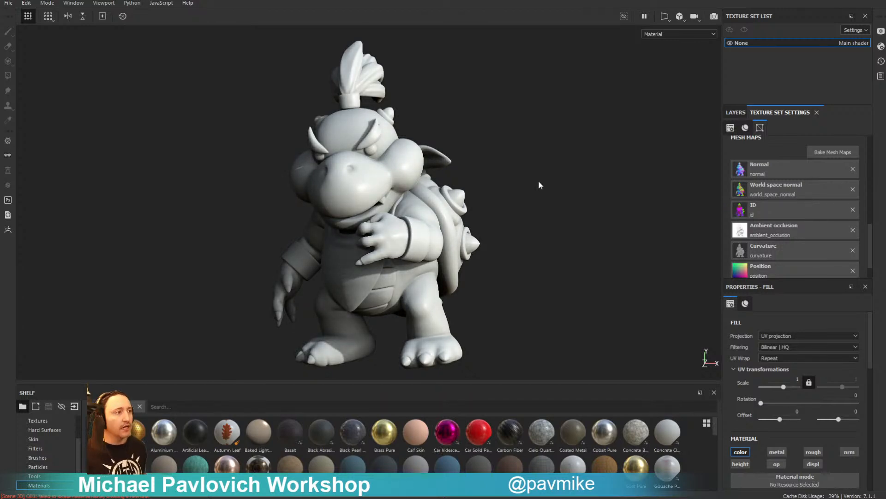
click(518, 184)
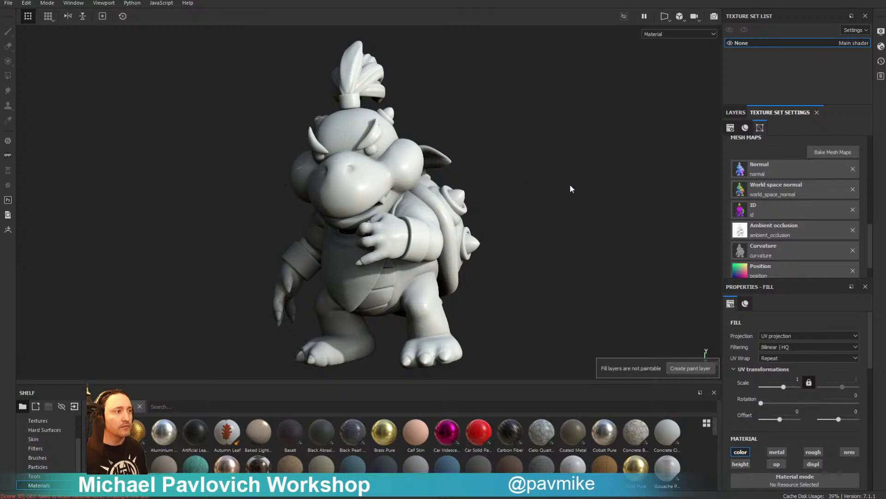
key(shift)
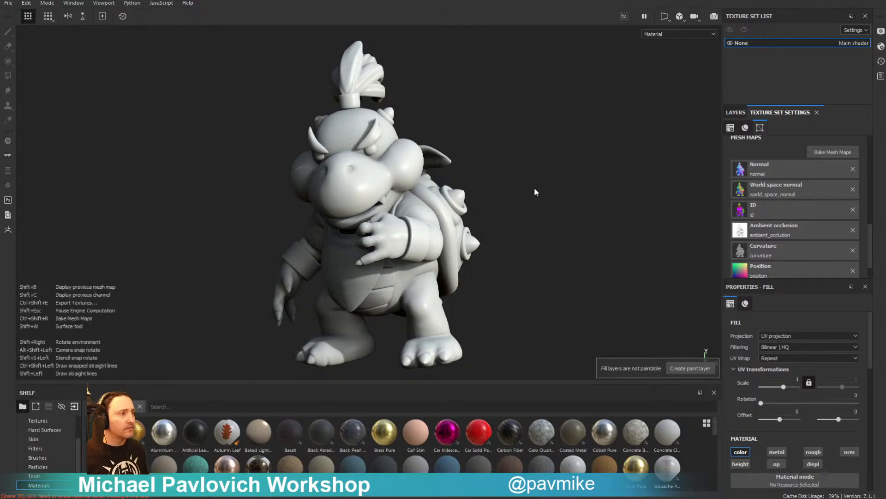
shift+right_drag(534, 187, 665, 191)
shift+right_drag(589, 185, 569, 215)
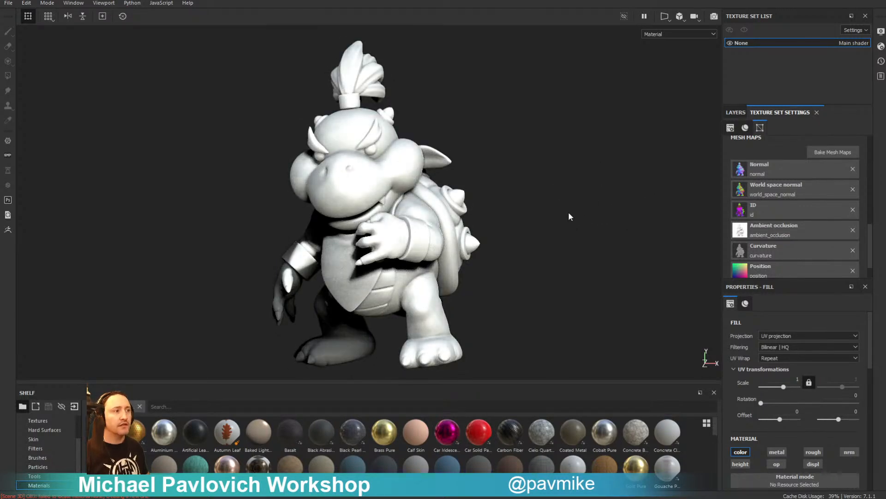
Add a fill layer above POLYPAINT in the TEXTURES-COLOR folder and name it GreenPlastic
click(736, 113)
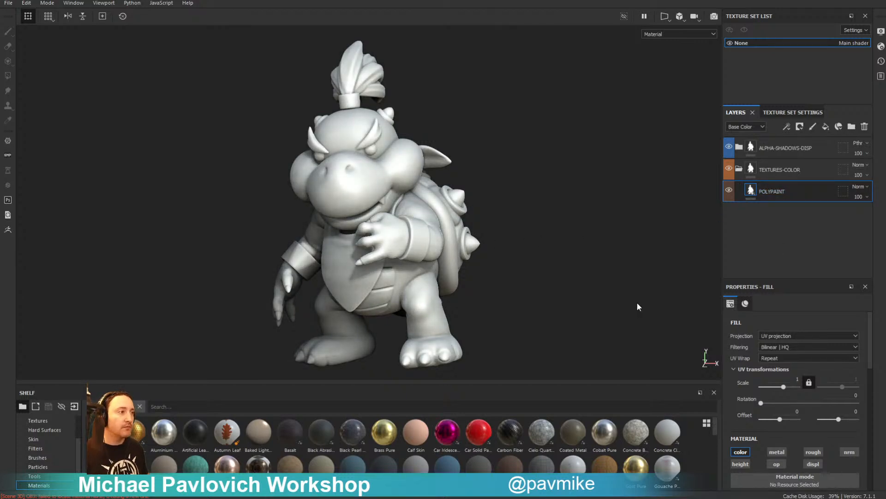
click(178, 407)
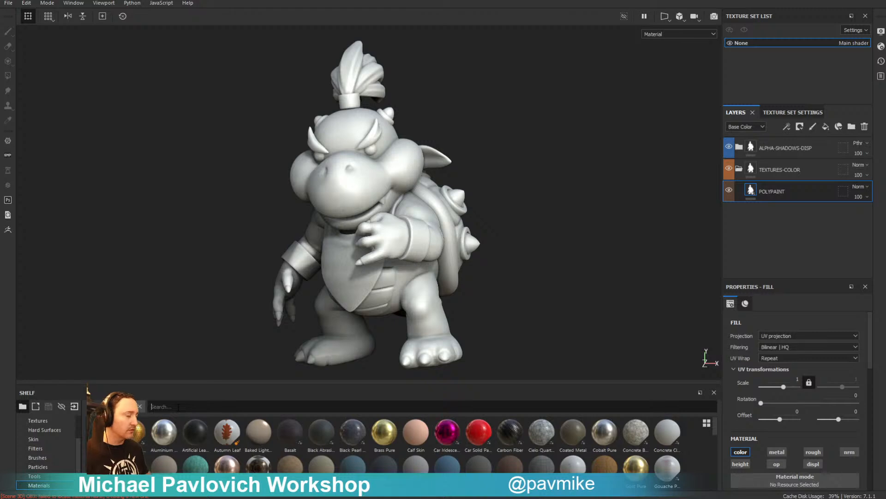
scroll(769, 341, down, 5)
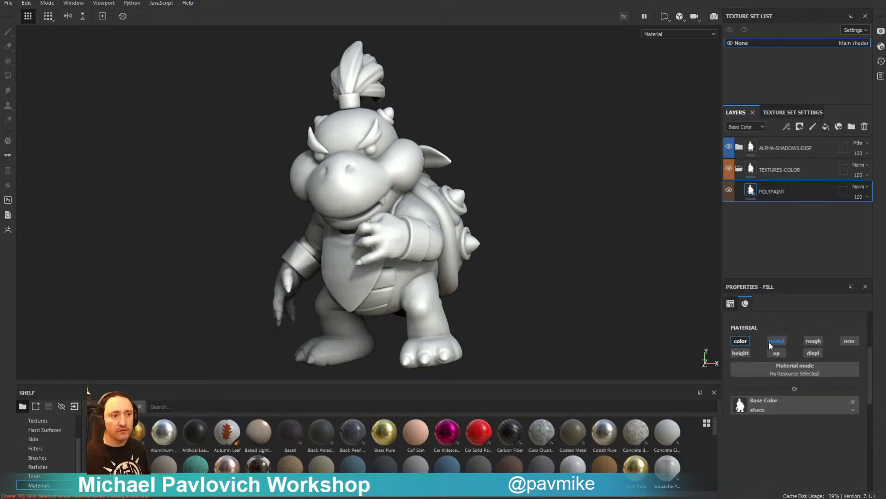
scroll(777, 352, up, 5)
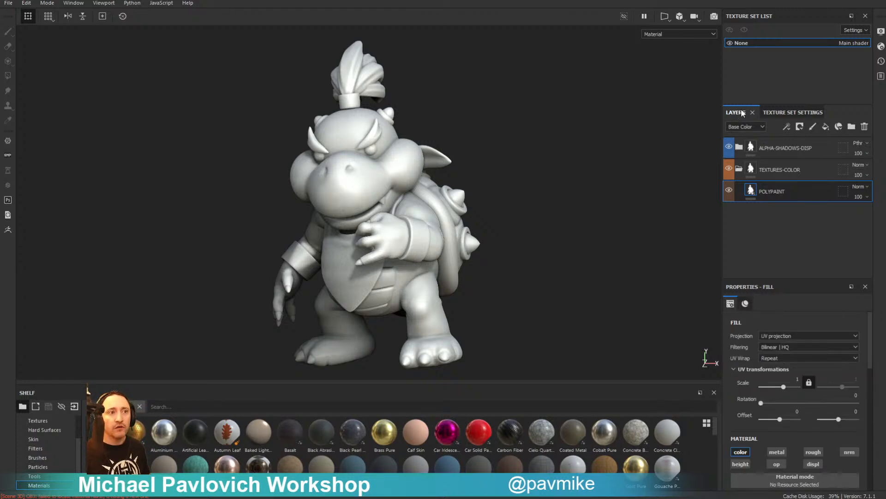
click(826, 128)
double_click(776, 193)
text(G)
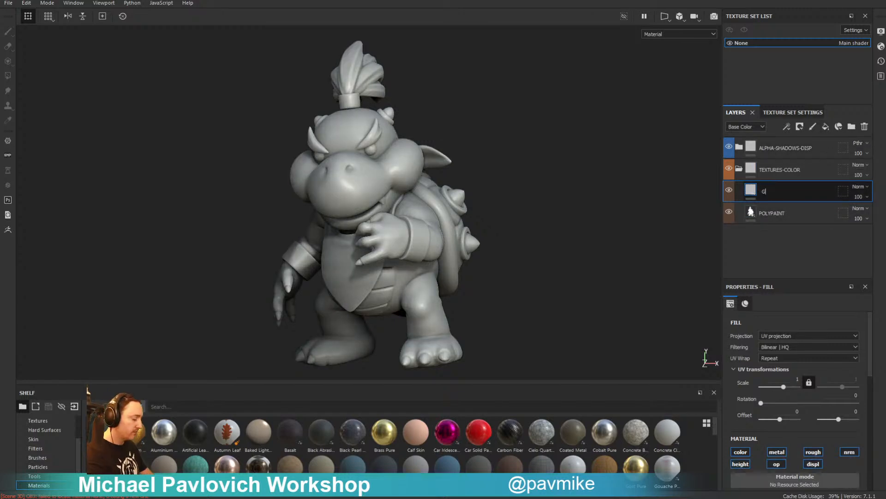
text(reenPlastic)
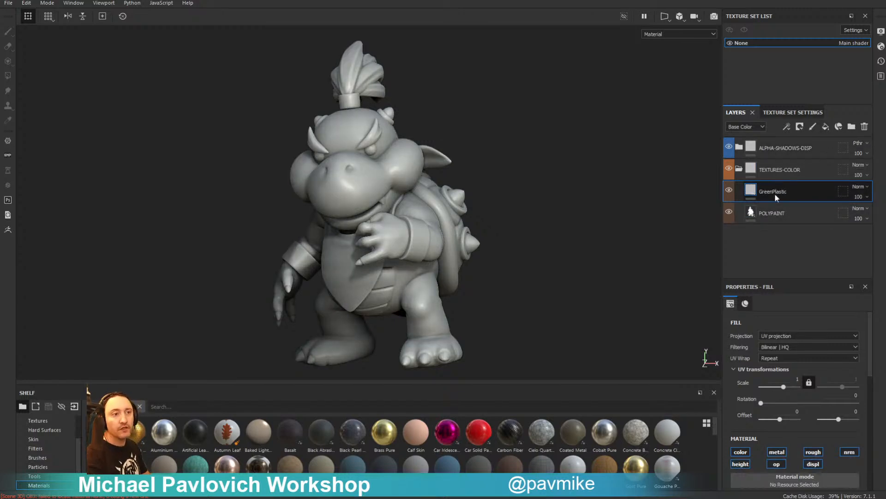
Give the GreenPlastic fill a green base color of 73c300 and a roughness of 0.3268
scroll(761, 406, down, 5)
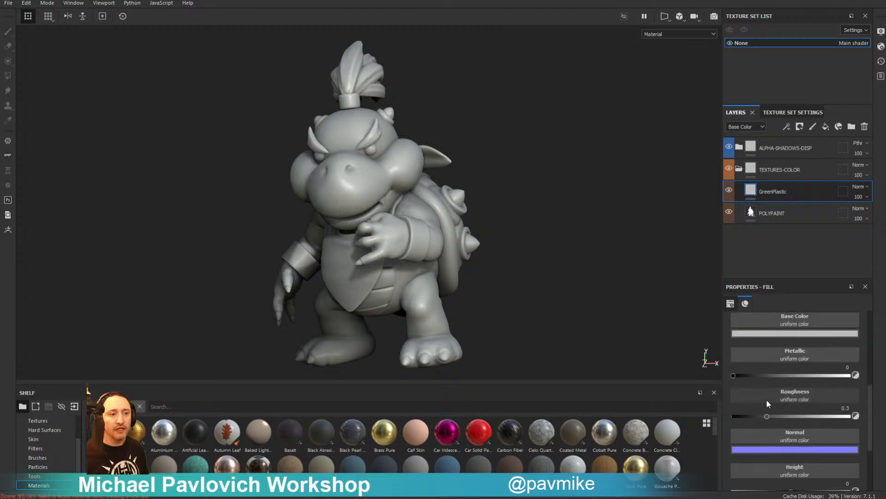
click(805, 334)
drag(868, 367, 885, 408)
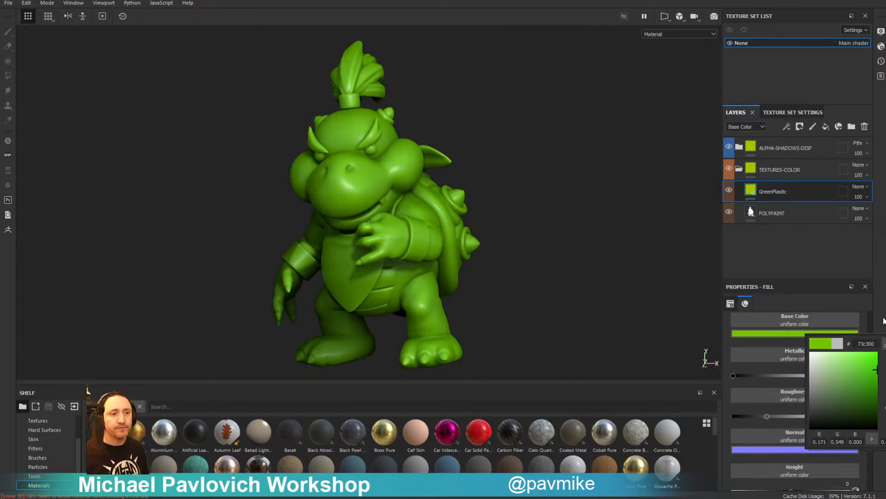
drag(840, 376, 586, 378)
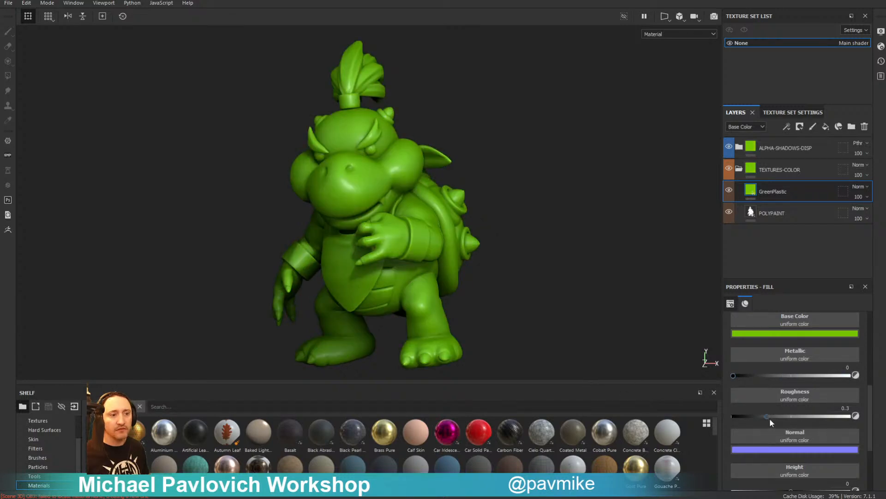
mouse_move(769, 416)
mouse_down()
mouse_move(725, 417)
mouse_move(860, 414)
mouse_move(766, 417)
mouse_move(775, 417)
mouse_up()
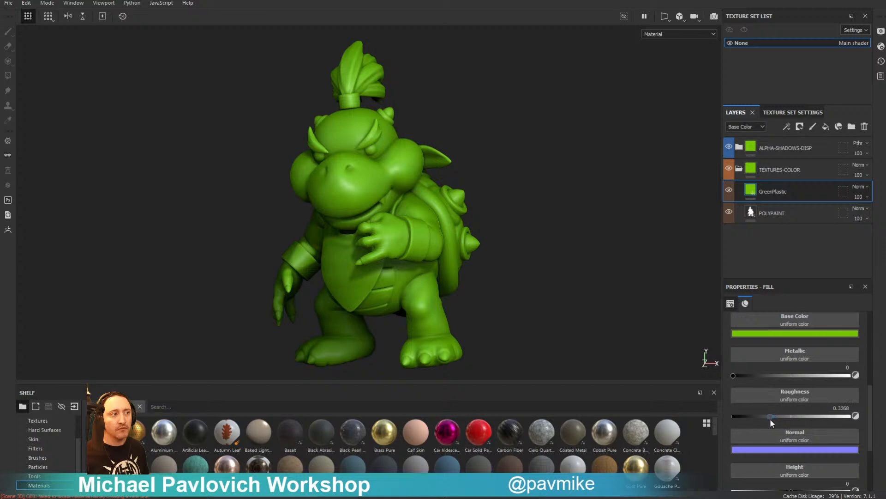
scroll(810, 400, down, 3)
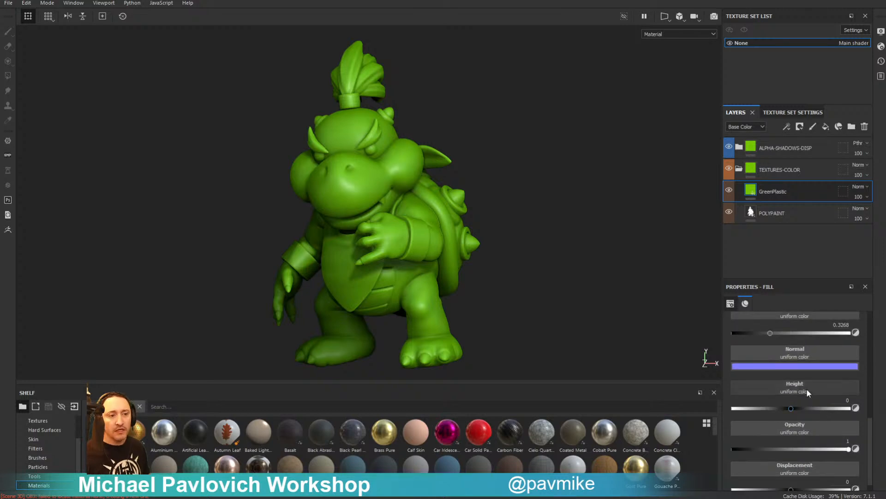
scroll(808, 392, down, 1)
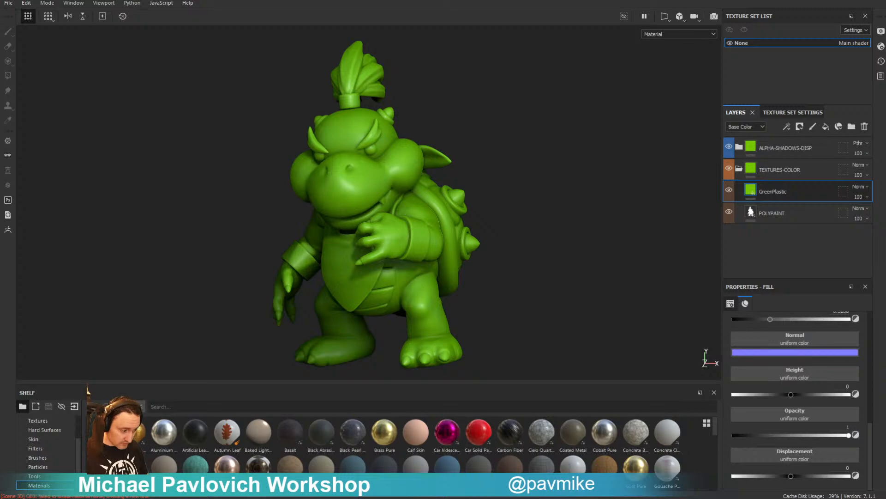
drag(490, 0, 660, 497)
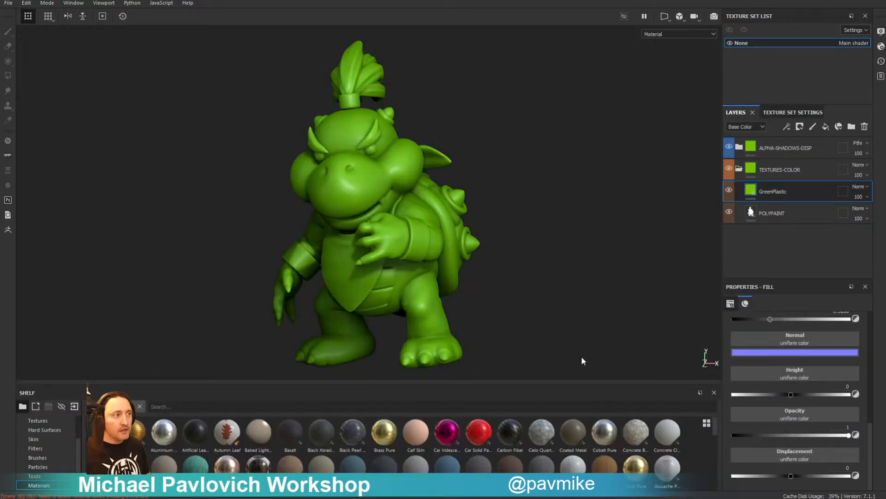
Duplicate the GreenPlastic layer and rename the lower of the two as YellowPlastic
right_click(784, 193)
click(773, 192)
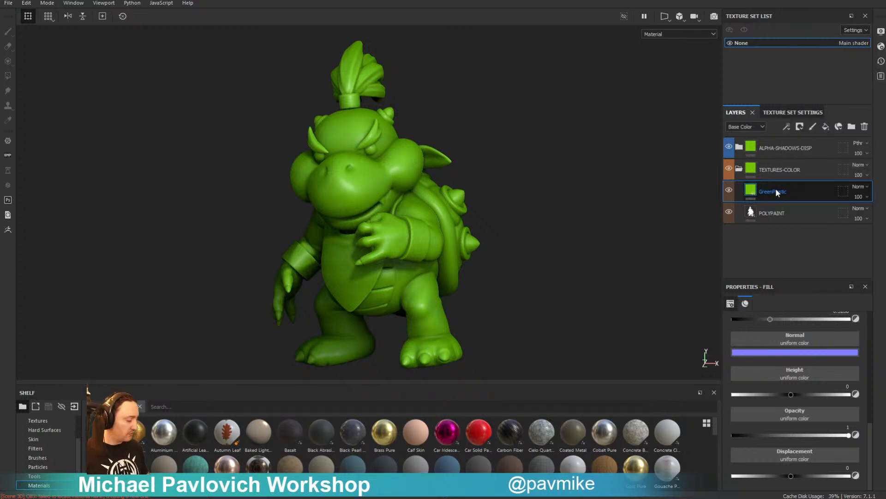
key(ctrl+d)
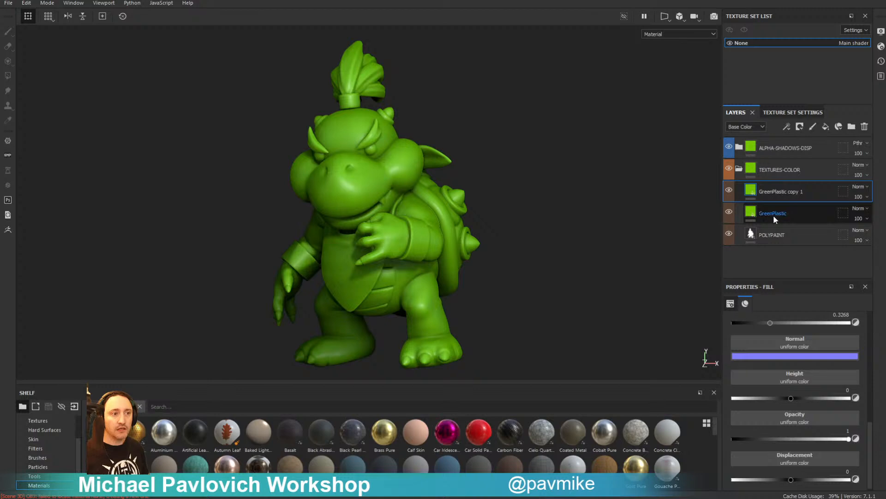
double_click(774, 214)
text(YellowPlas)
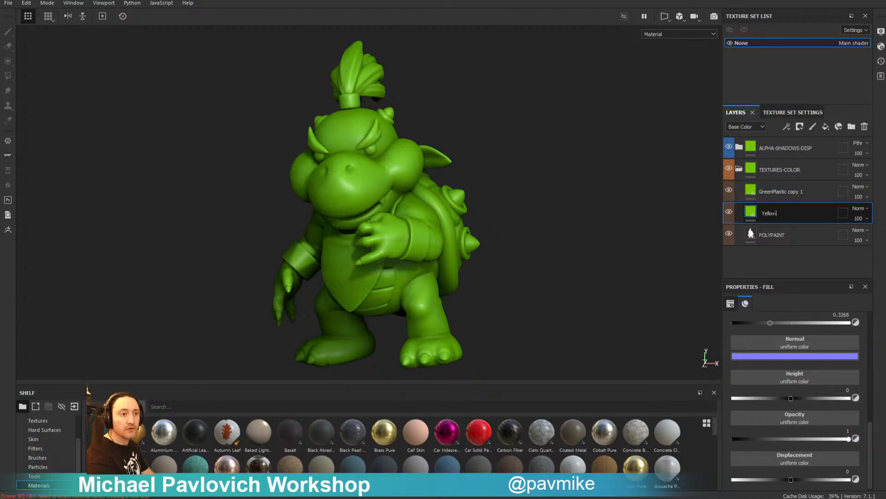
key(Return)
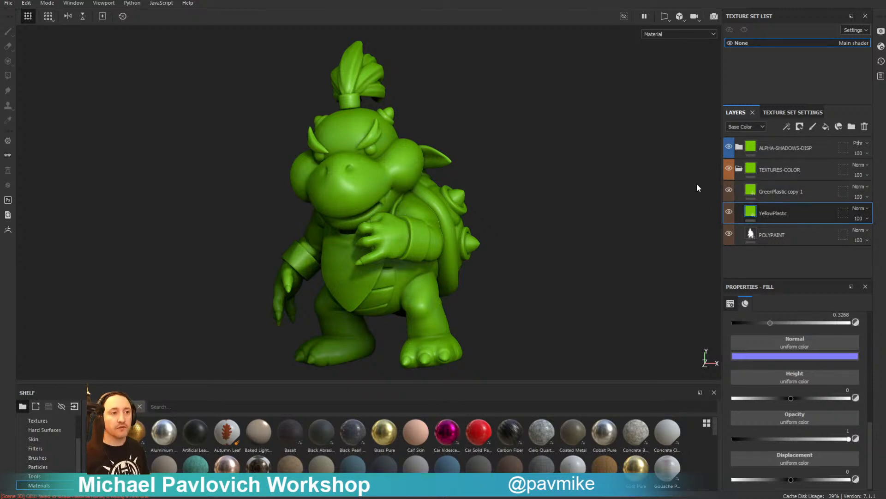
Hide the green plastic layer and give the YellowPlastic fill a yellow base color of about dcd90a
click(729, 191)
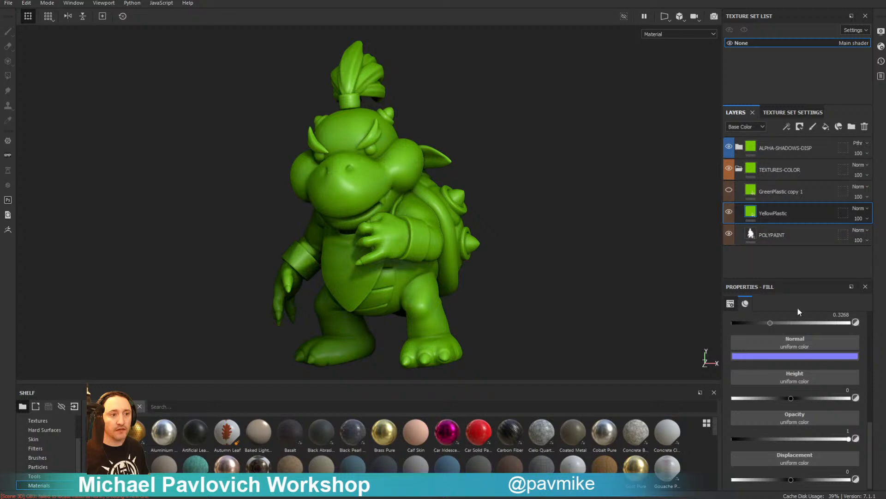
scroll(809, 356, up, 5)
click(797, 375)
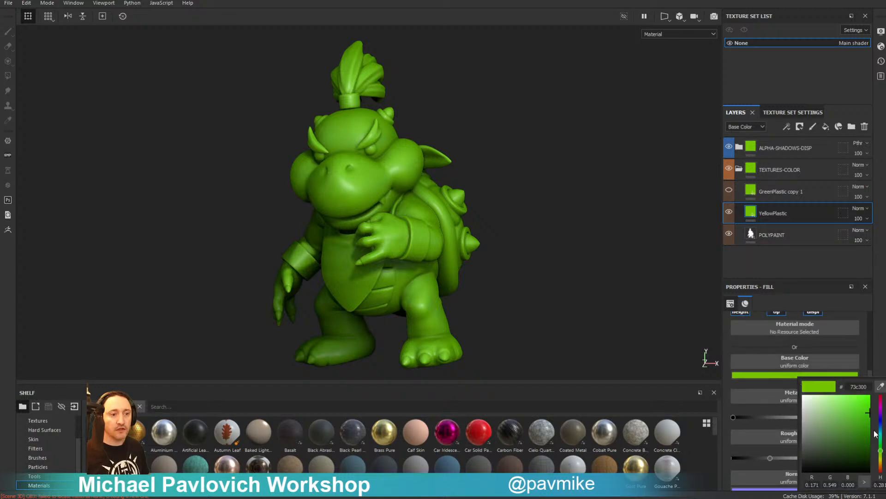
drag(881, 455, 881, 459)
click(867, 405)
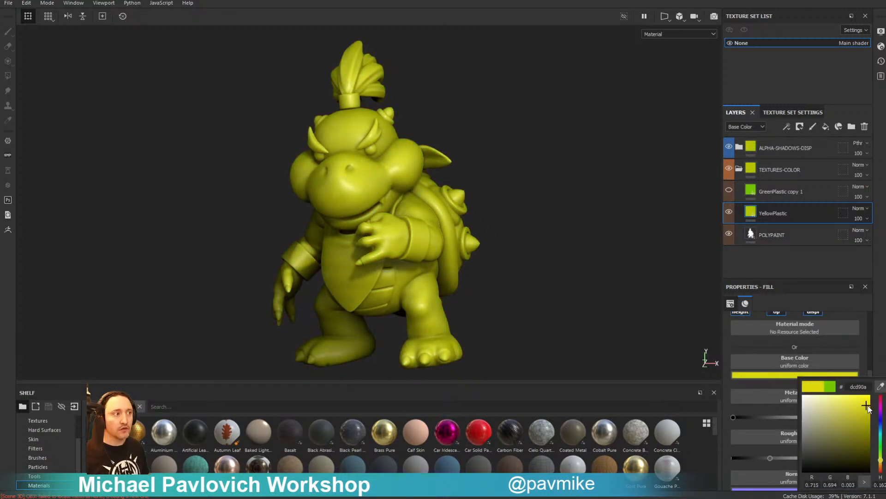
Show the GreenPlastic copy 1 layer again and add a black mask to it
click(742, 188)
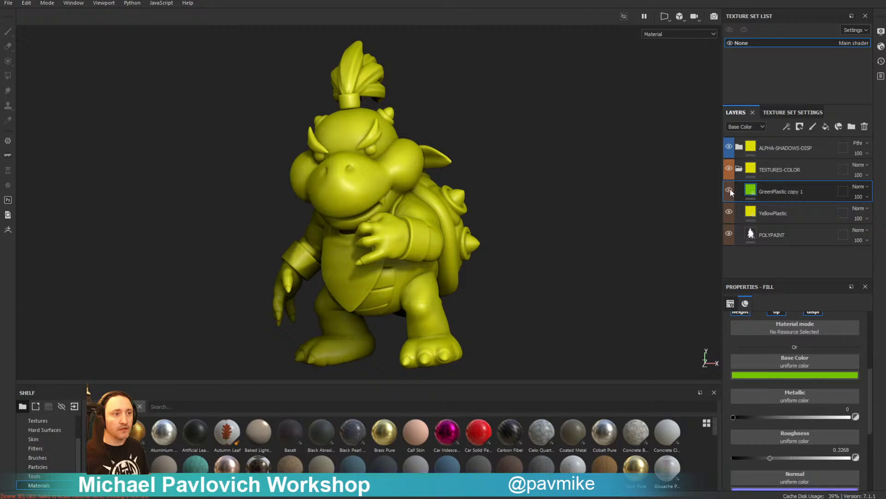
click(730, 189)
right_click(799, 191)
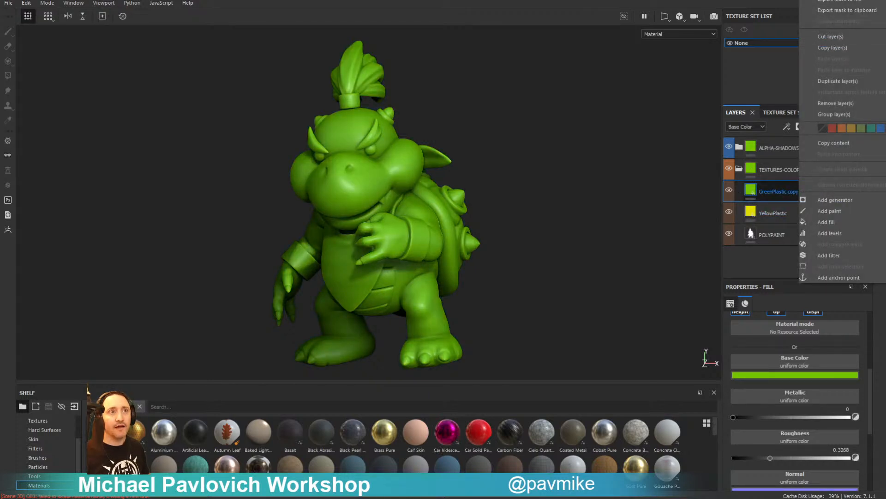
right_click(763, 193)
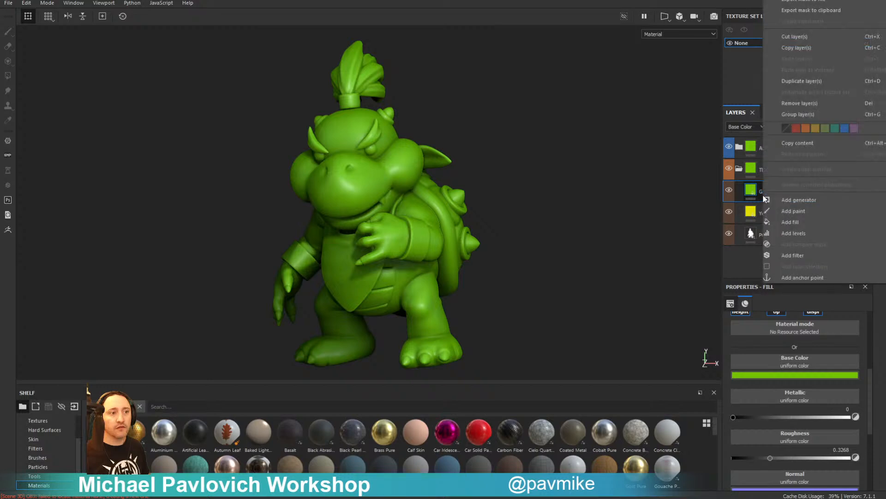
right_click(755, 193)
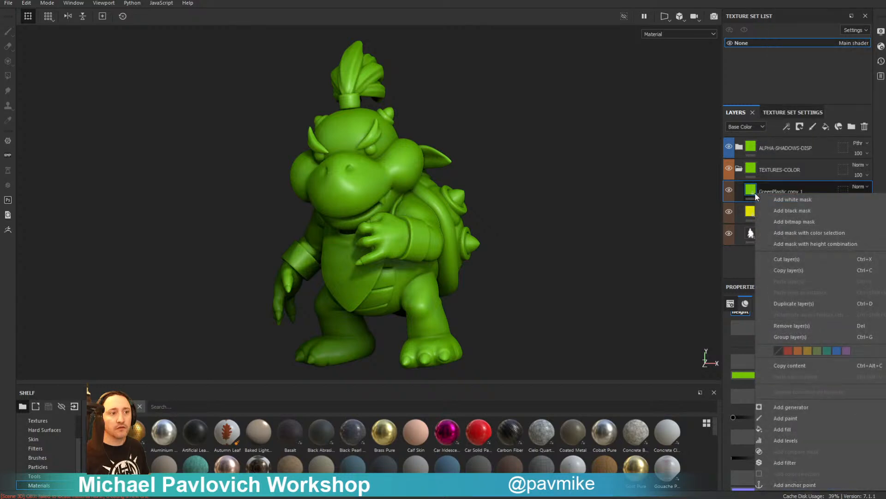
click(779, 212)
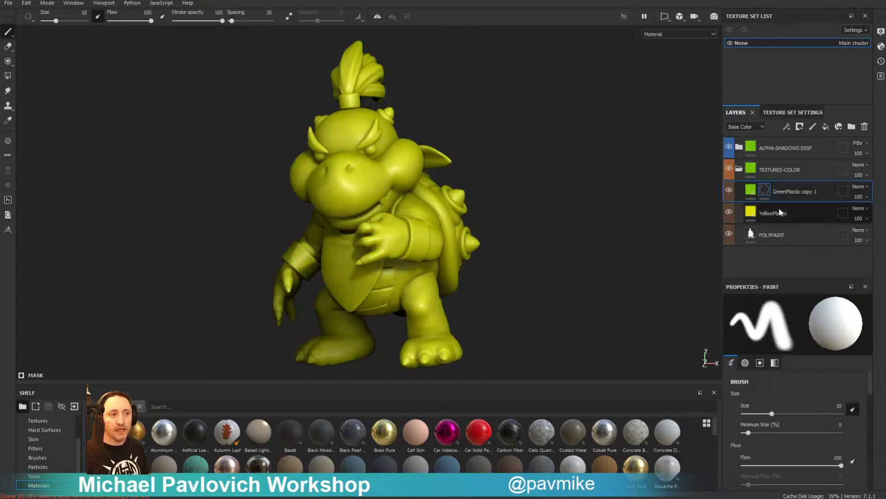
Add a color selection to the green layer's mask and pick the head's brown ID color
right_click(766, 187)
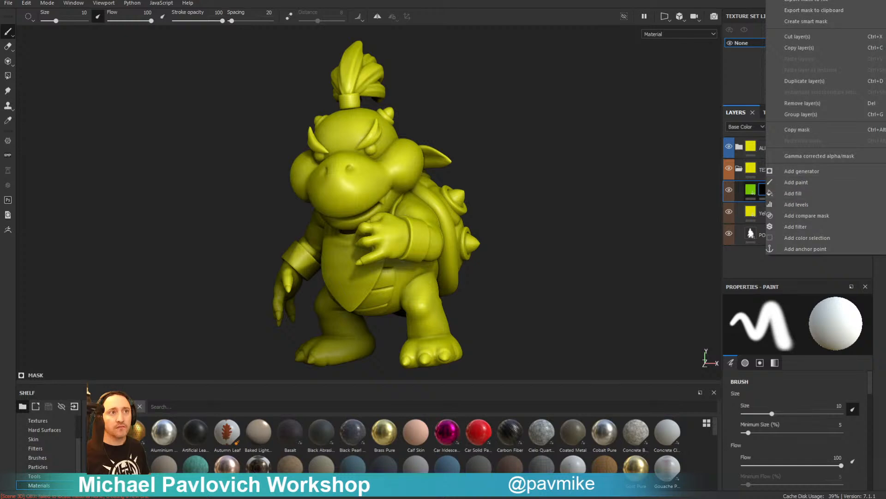
click(808, 237)
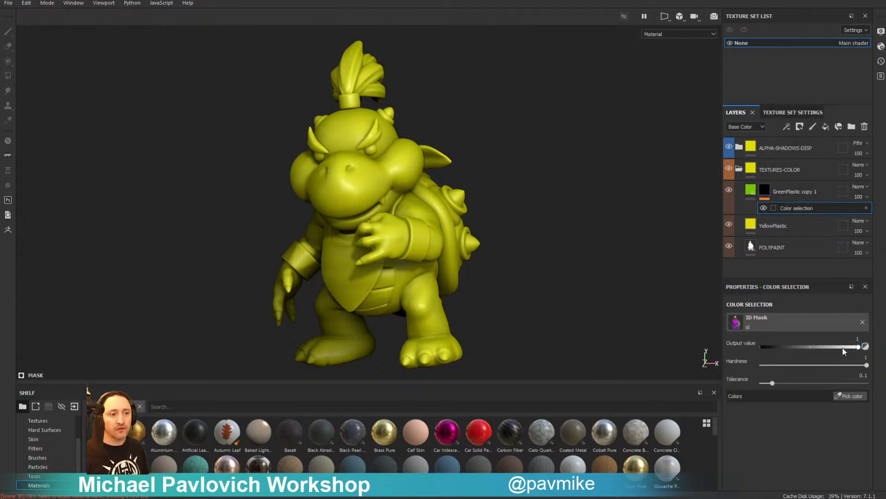
click(857, 396)
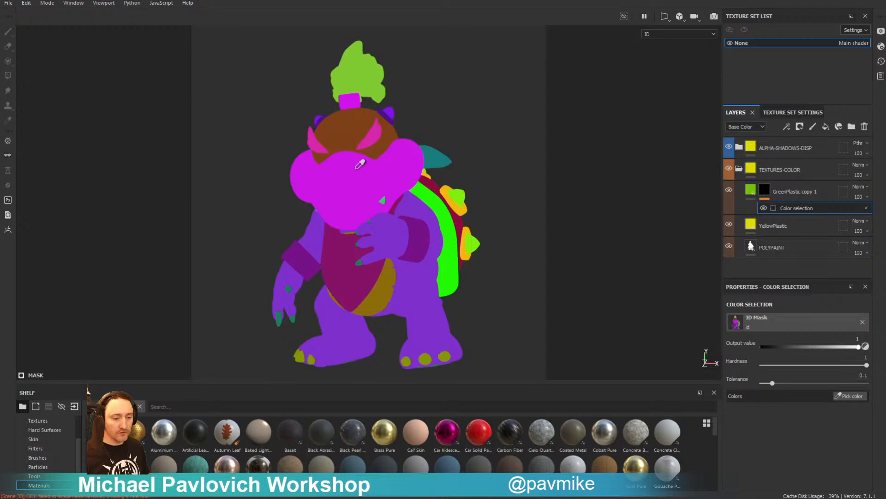
click(357, 131)
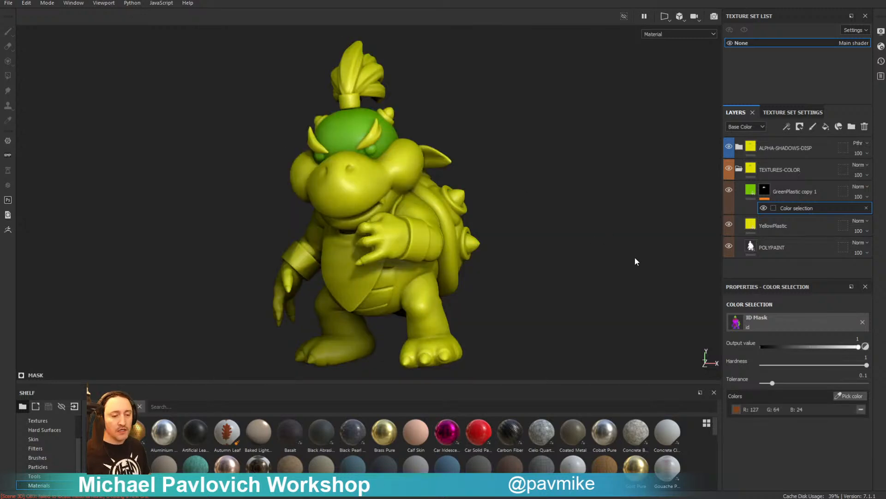
Duplicate the masked green layer and set the upper copy's base color to pale cream, ffe29c
click(788, 198)
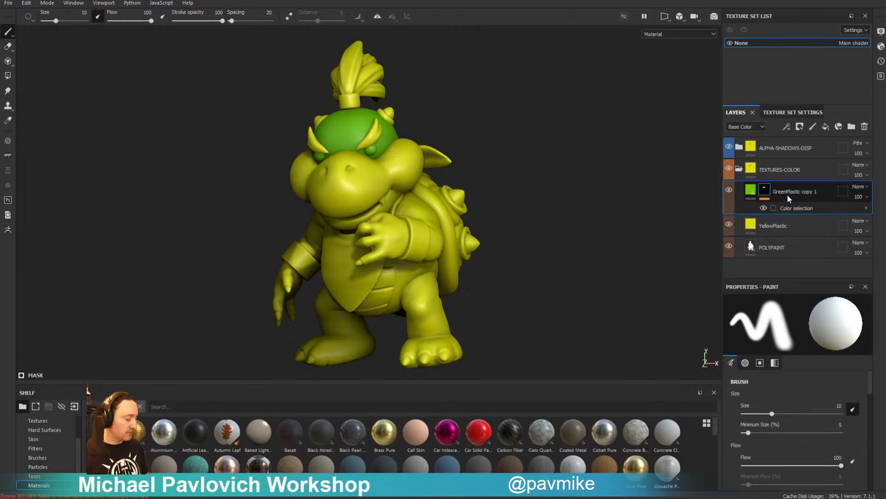
key(ctrl+d)
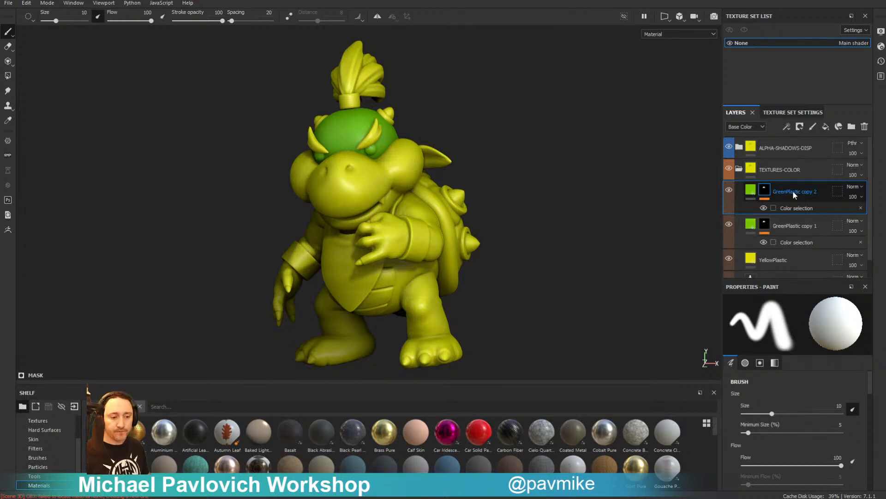
click(751, 190)
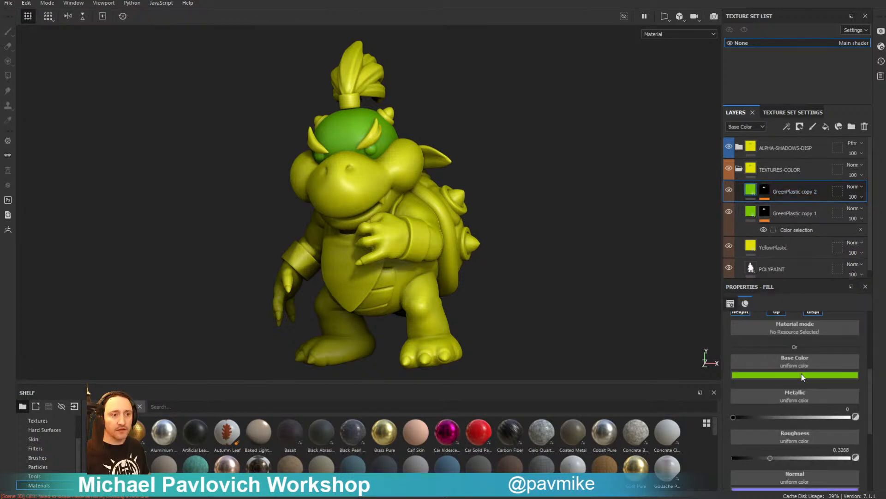
click(802, 374)
click(882, 385)
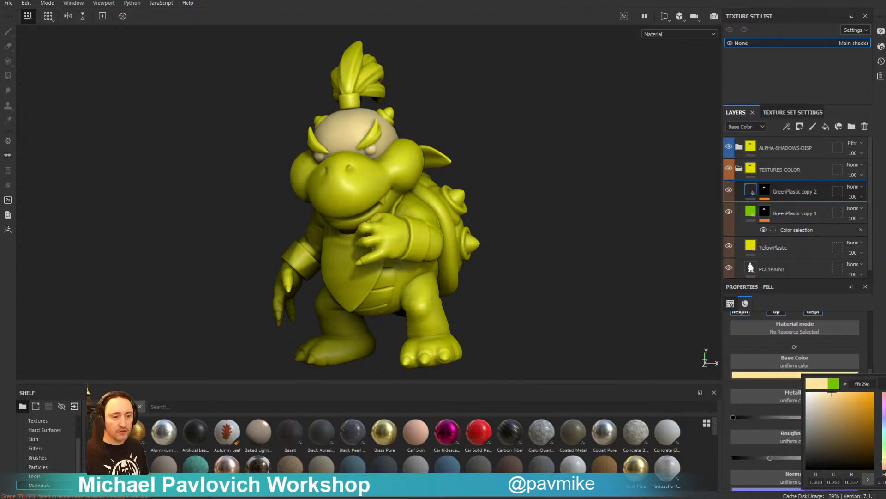
Give the cream layer's mask a new color selection using the muzzle's magenta ID color
click(764, 190)
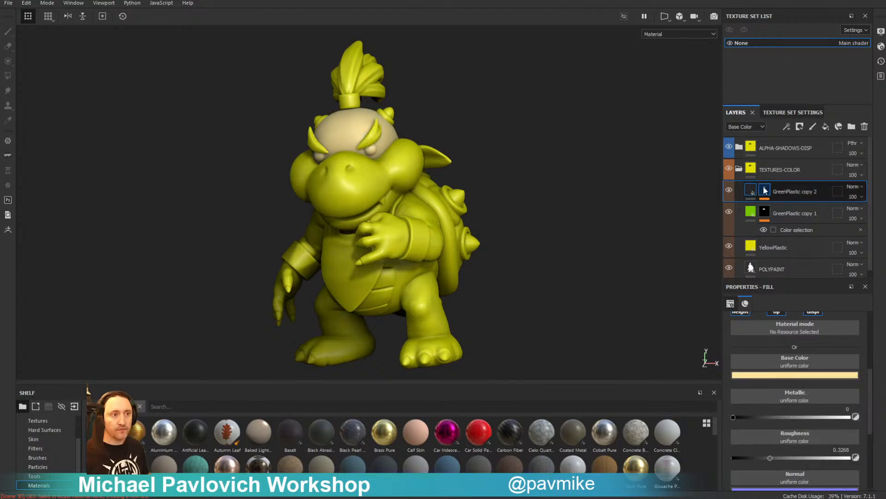
right_click(765, 191)
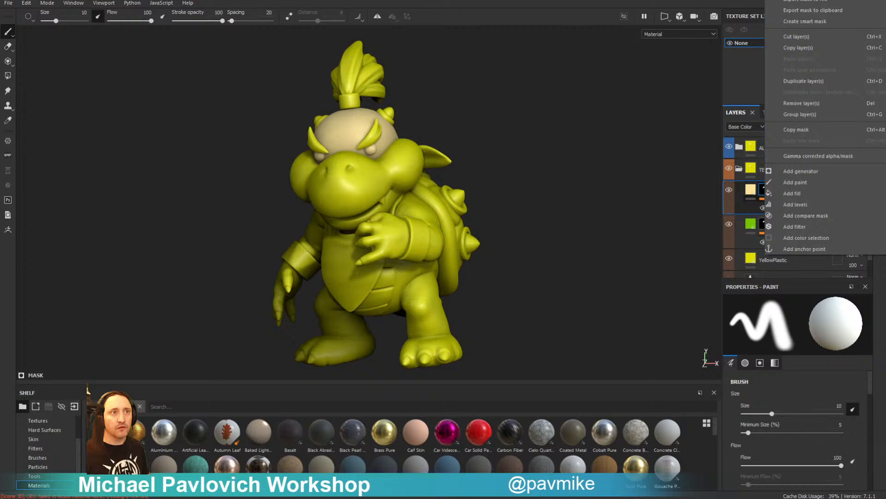
click(806, 237)
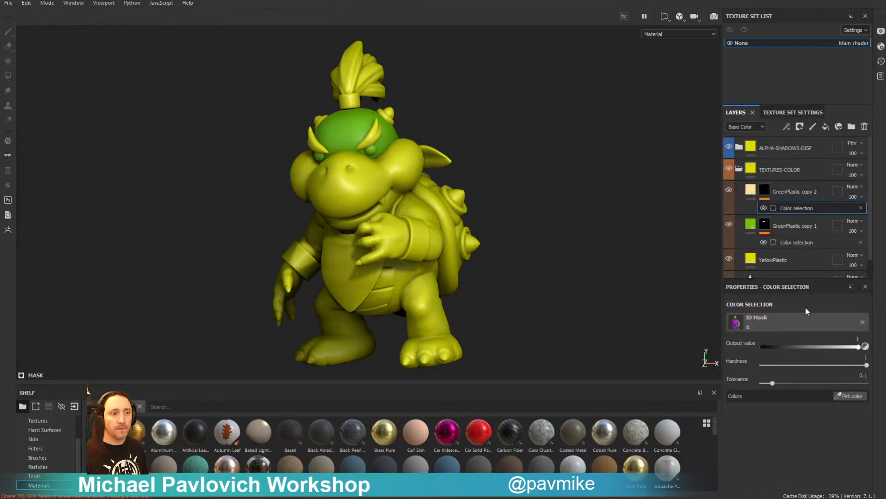
click(851, 396)
click(383, 171)
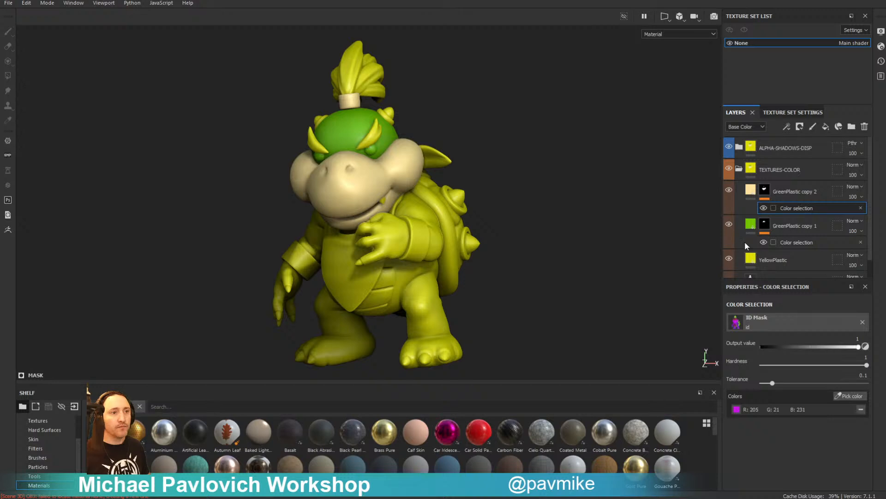
Add a fill layer above the cream layer and name it Eyes
click(782, 191)
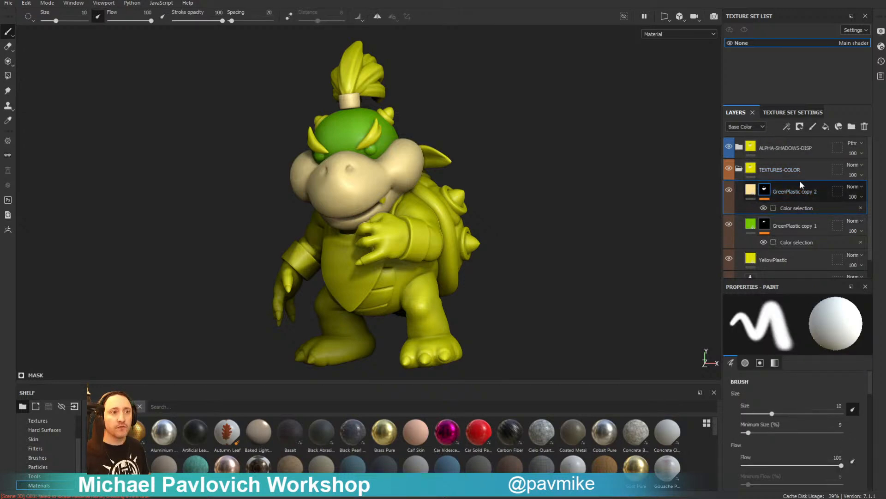
click(826, 127)
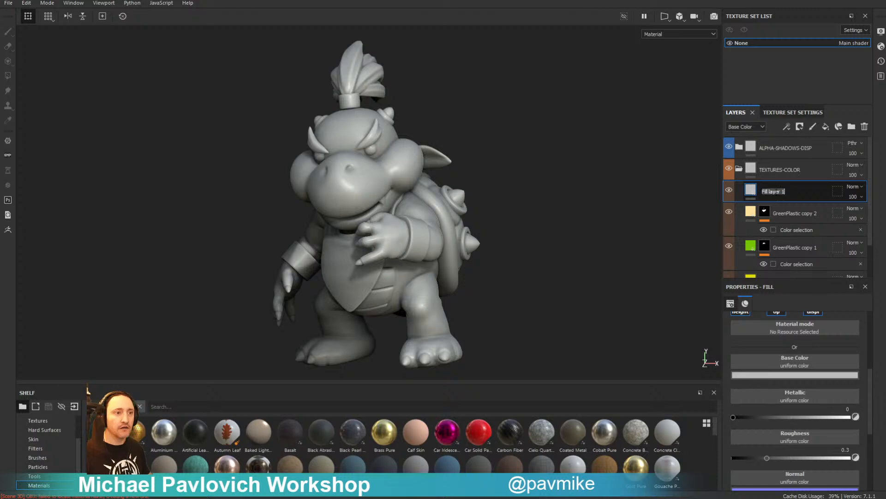
text(Blac)
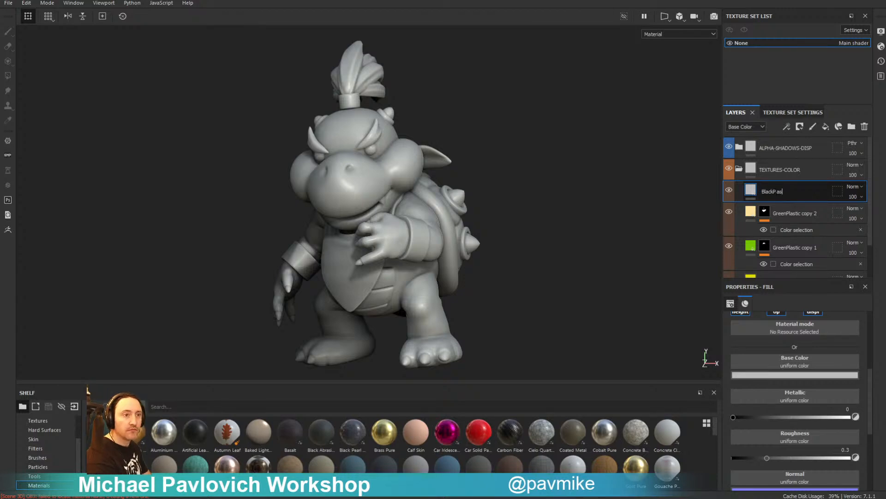
text(kPlas)
key(BackSpace)
key(BackSpace)
key(BackSpace)
key(BackSpace)
key(BackSpace)
key(BackSpace)
key(BackSpace)
key(BackSpace)
key(BackSpace)
text(Eyes)
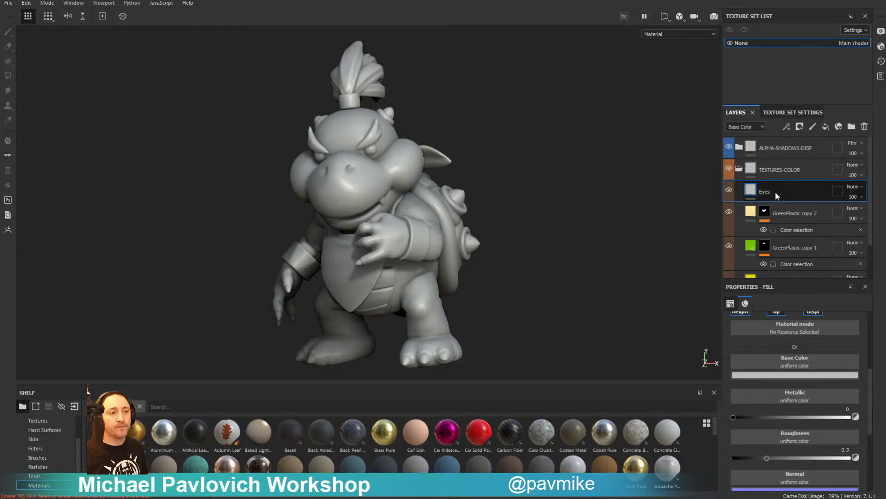
Give the Eyes fill a near-black base color and a roughness of 0.1206
click(775, 374)
drag(781, 462, 746, 460)
click(742, 388)
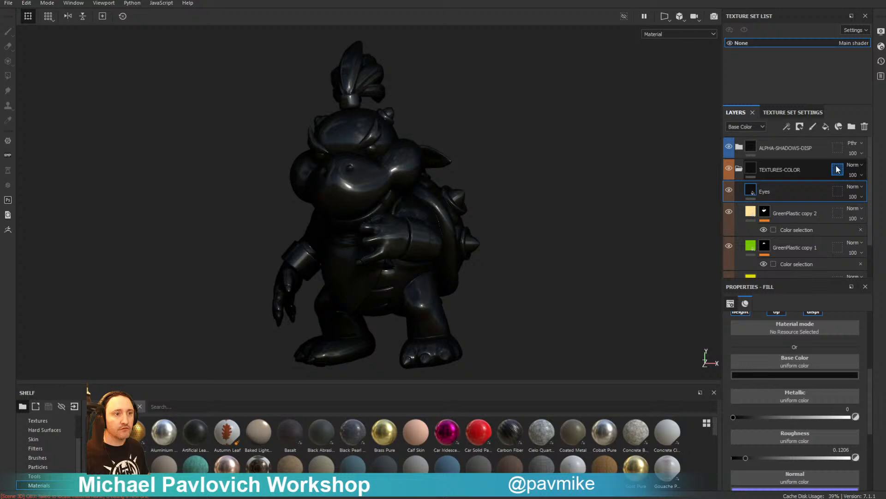
Add a black mask to the Eyes layer
right_click(794, 195)
right_click(785, 190)
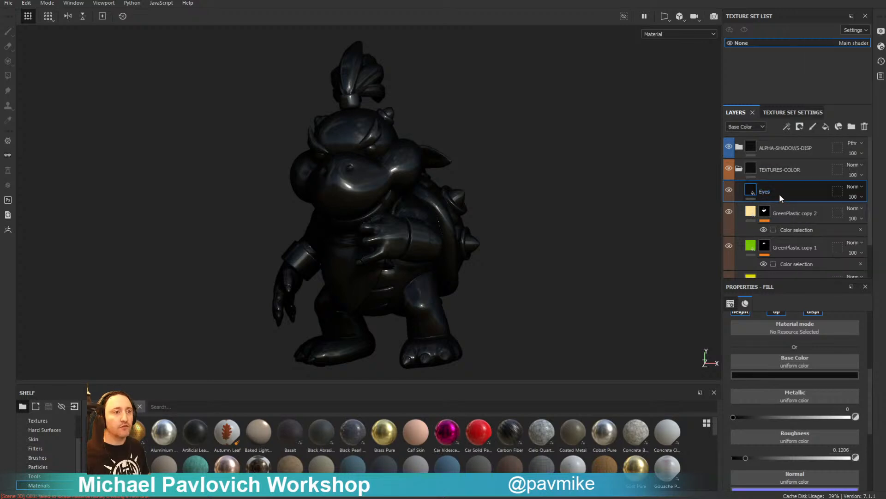
right_click(779, 193)
right_click(756, 188)
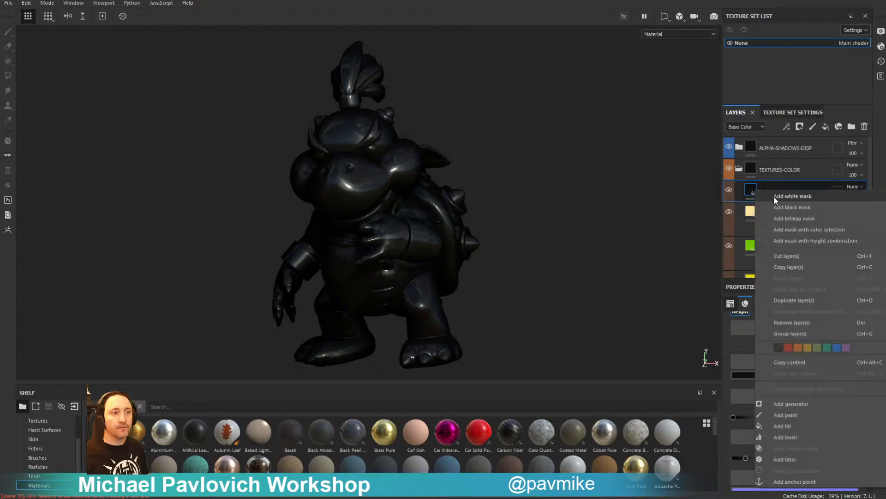
click(770, 195)
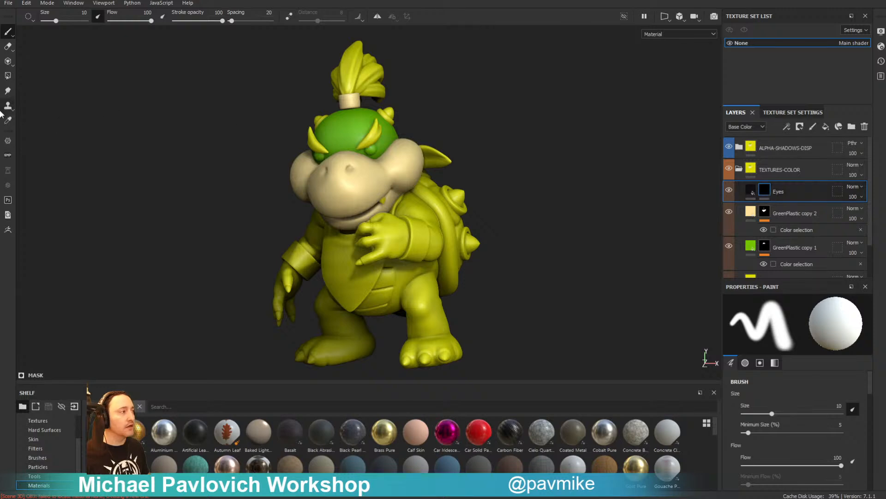
Try to reveal the eye in the Eyes mask with Polygon Fill in mesh mode, and undo the fill
click(7, 75)
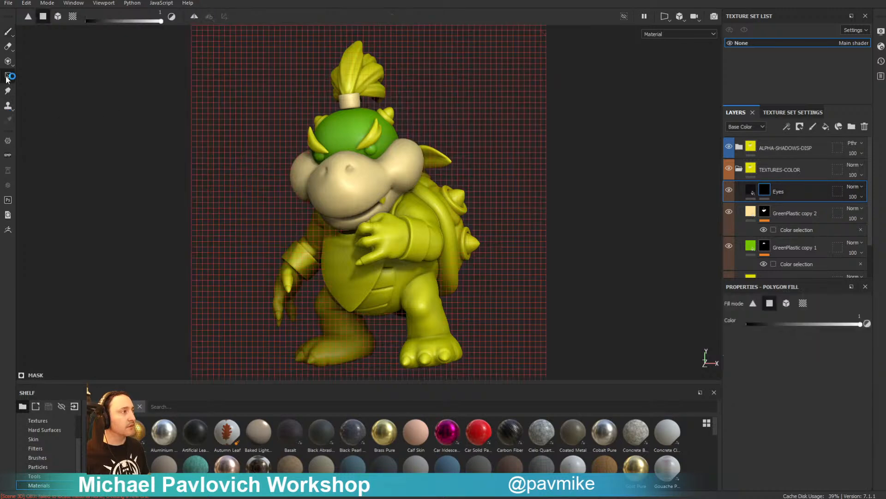
click(57, 16)
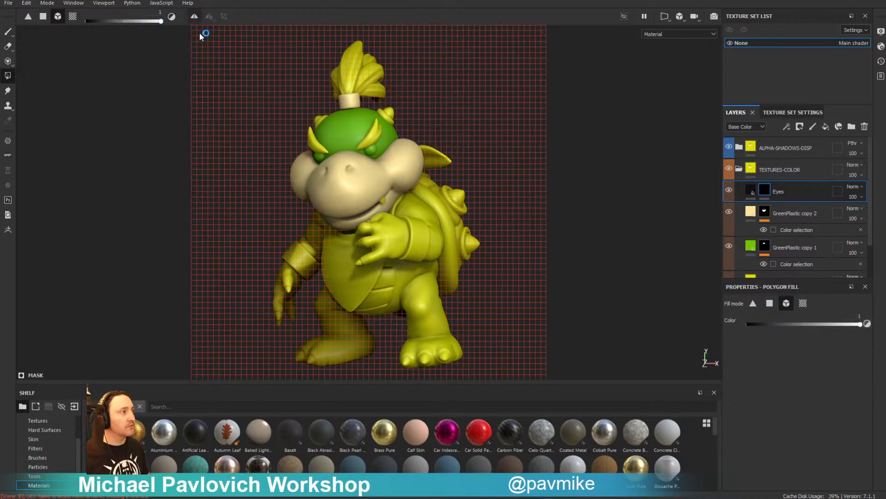
click(365, 148)
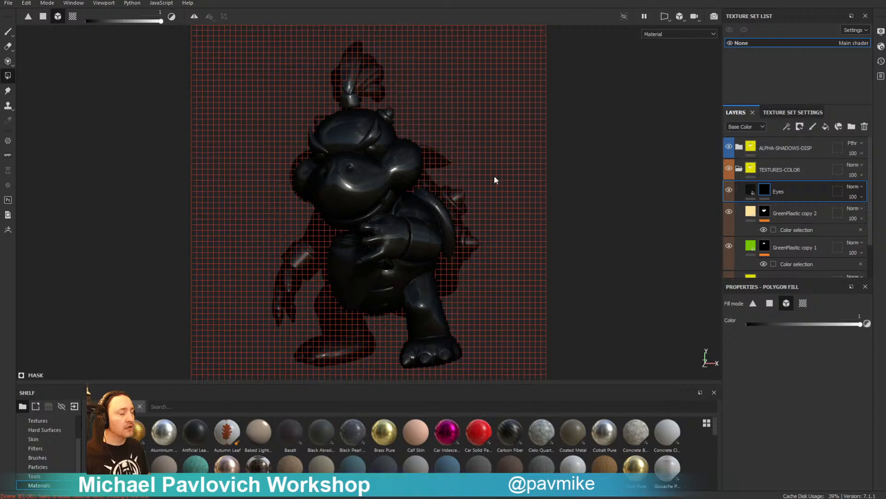
key(ctrl+z)
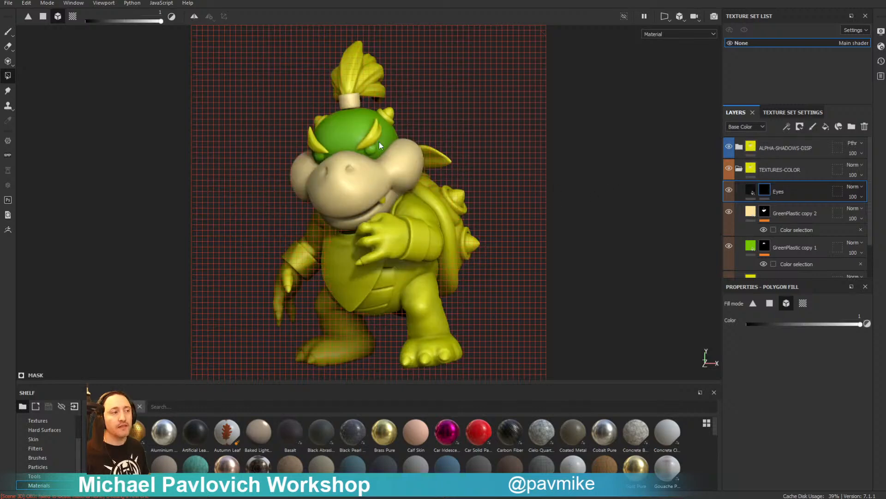
click(8, 31)
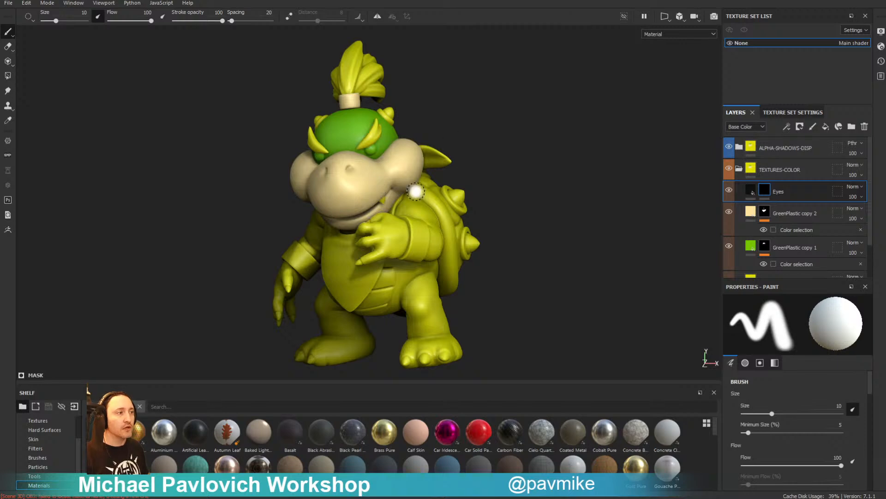
Try masking the Eyes layer with an ID-map color selection, and remove the color selection effect
right_click(758, 196)
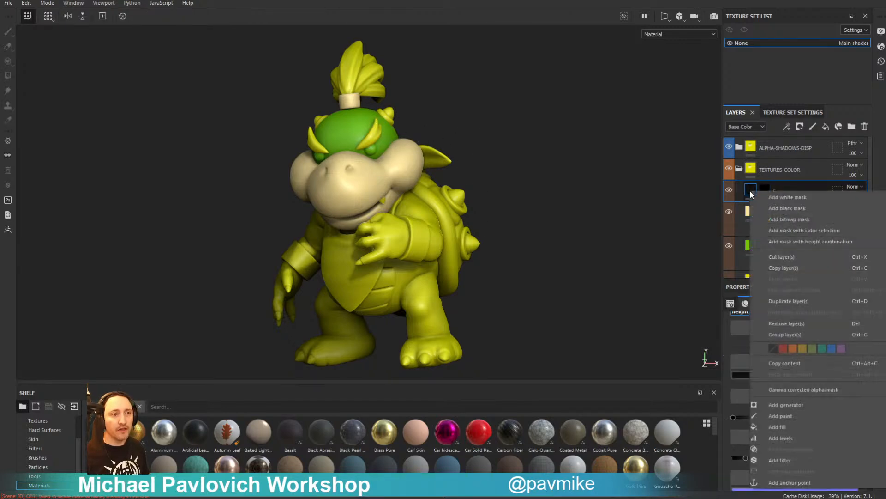
click(760, 226)
click(850, 396)
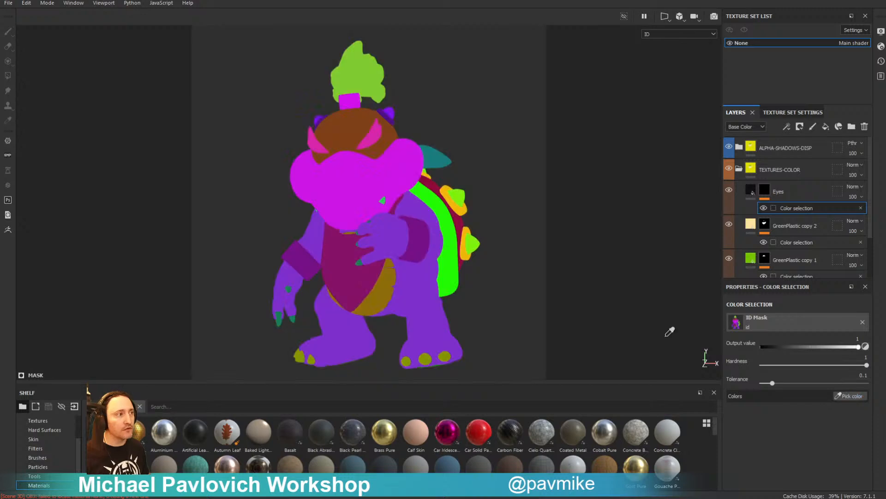
click(534, 123)
alt+drag(519, 134, 558, 131)
alt+right_drag(558, 131, 656, 333)
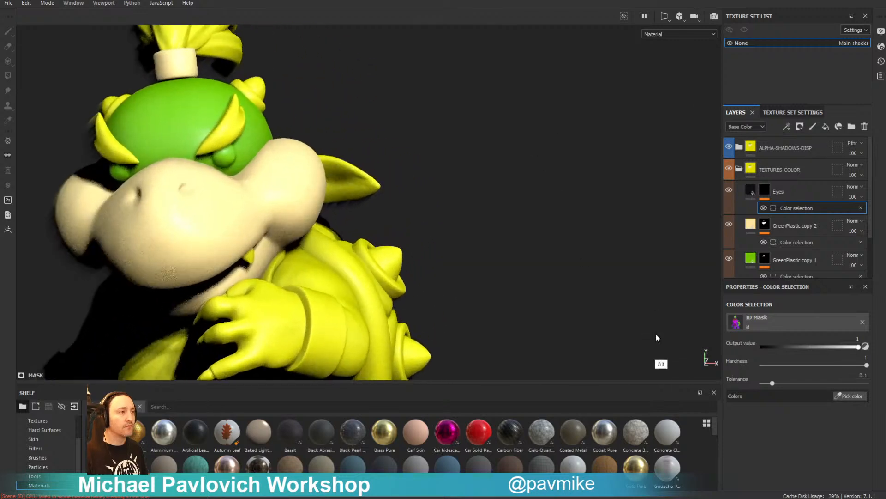
alt+middle_drag(465, 116, 665, 185)
shift+click(661, 196)
alt+drag(662, 195, 577, 174)
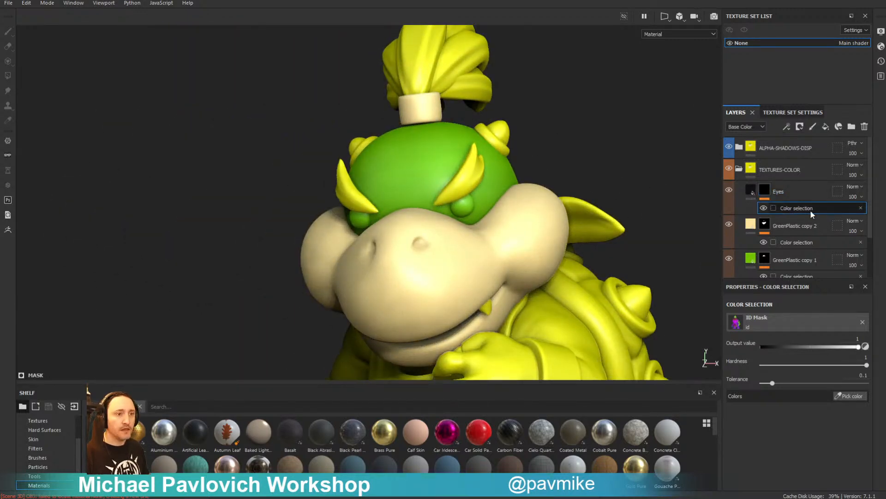
click(860, 207)
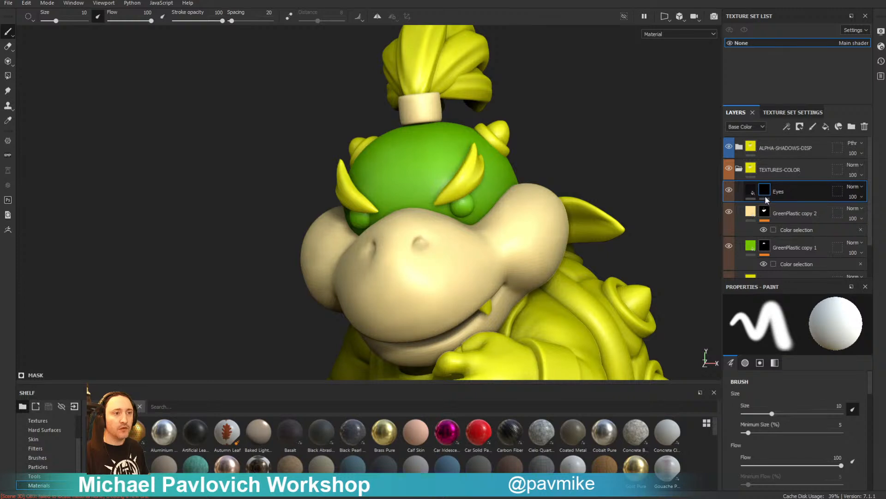
Add a paint effect to the Eyes layer's mask
right_click(765, 194)
click(764, 187)
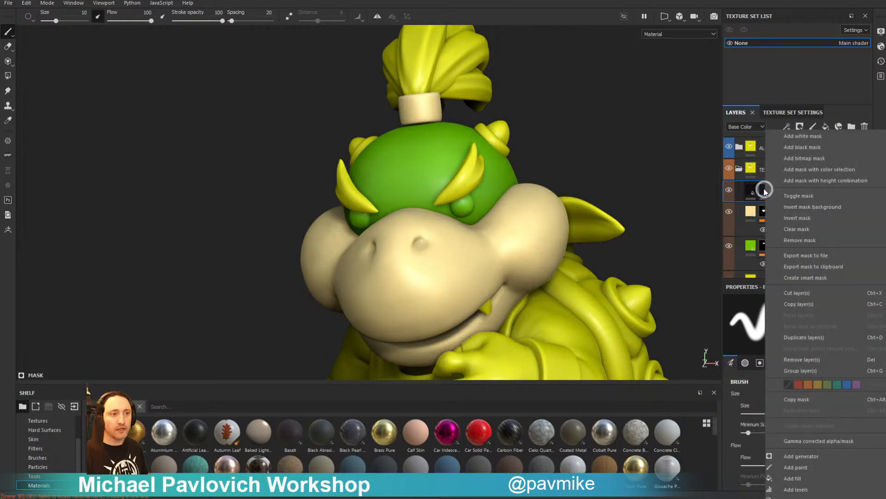
click(764, 188)
right_click(765, 188)
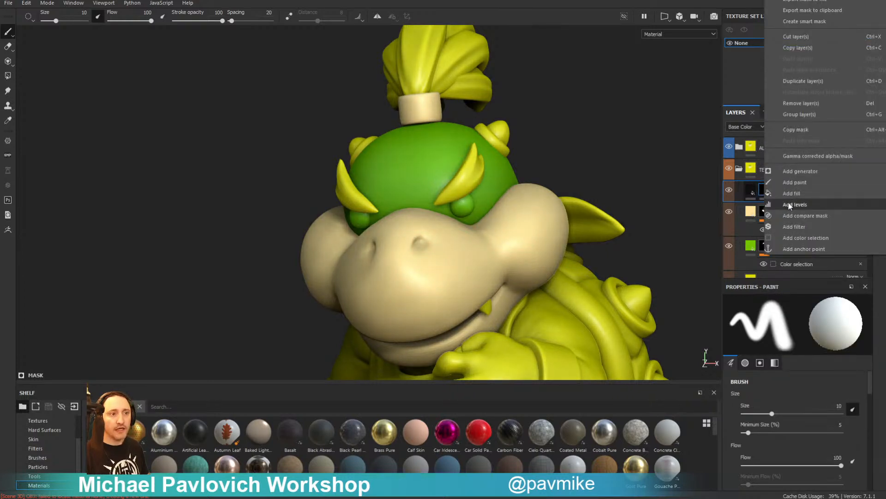
click(800, 185)
Paint white over both eyeballs in the Eyes mask with a brush of size 3.87
ctrl+right_drag(463, 199, 455, 22)
mouse_move(486, 211)
ctrl+right_down()
mouse_move(469, 211)
mouse_move(473, 202)
ctrl+right_up()
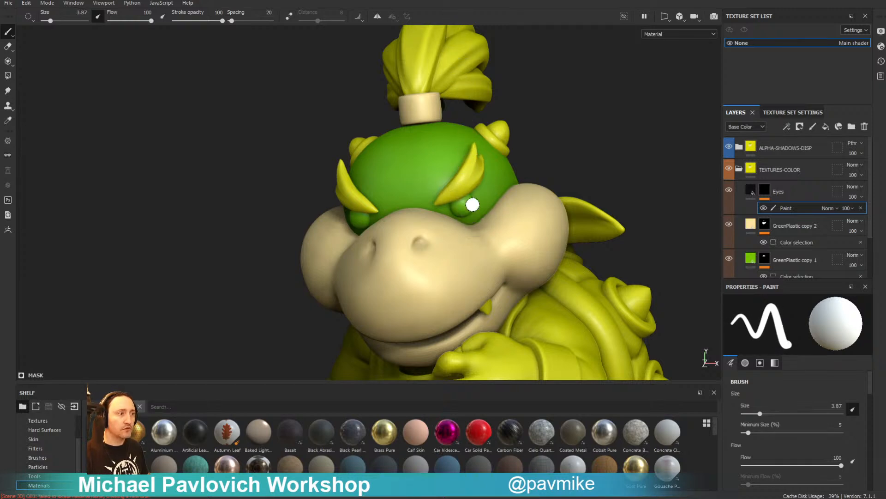
drag(459, 206, 471, 207)
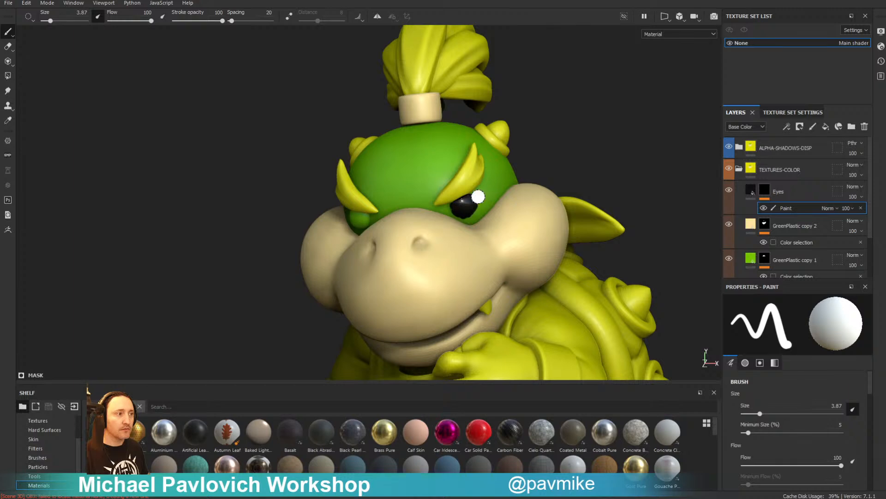
drag(352, 214, 364, 217)
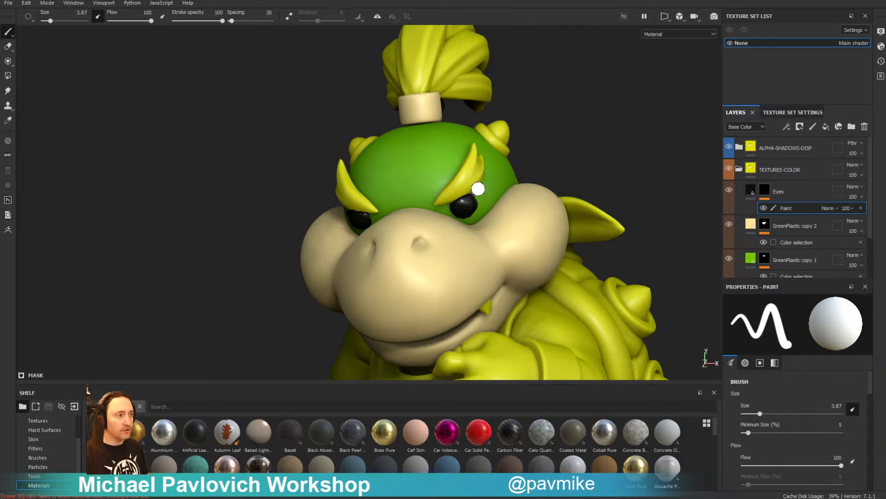
Clean up the mask edges around the character's left eye with black strokes, reducing the brush size to 2.4
key(x)
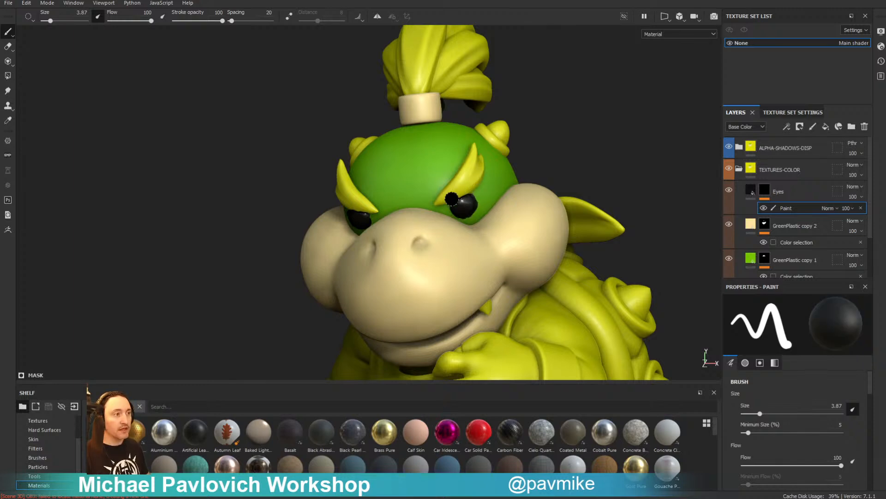
mouse_move(454, 197)
mouse_down()
mouse_move(446, 201)
mouse_move(471, 186)
mouse_up()
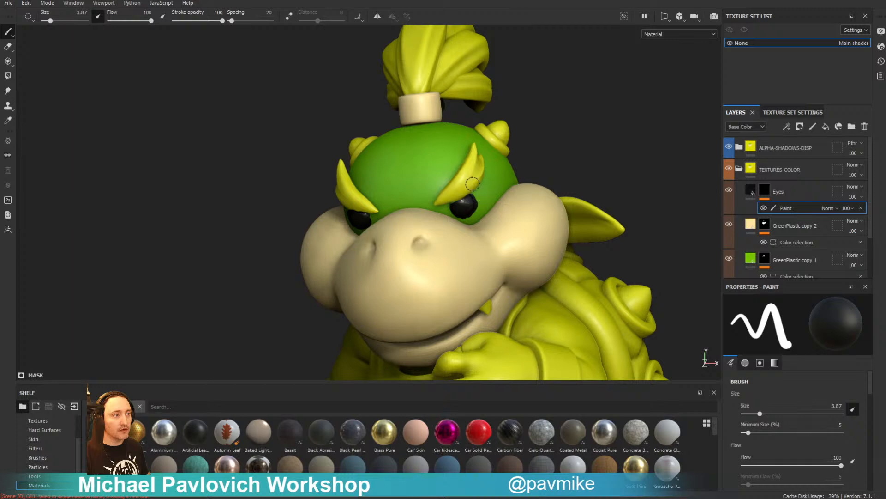
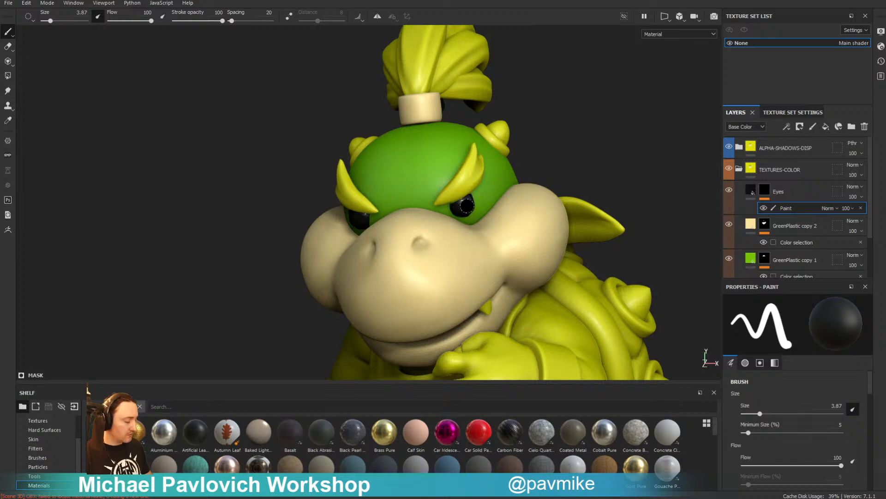
key(x)
ctrl+right_drag(463, 205, 449, 205)
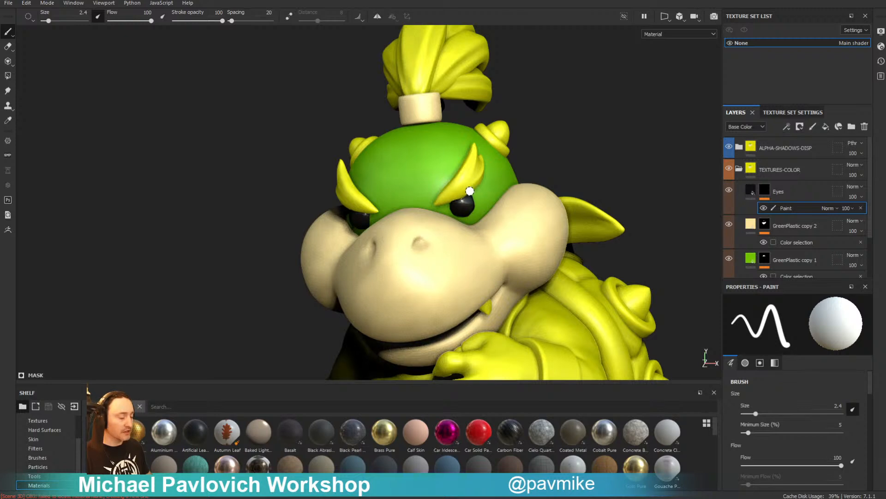
key(x)
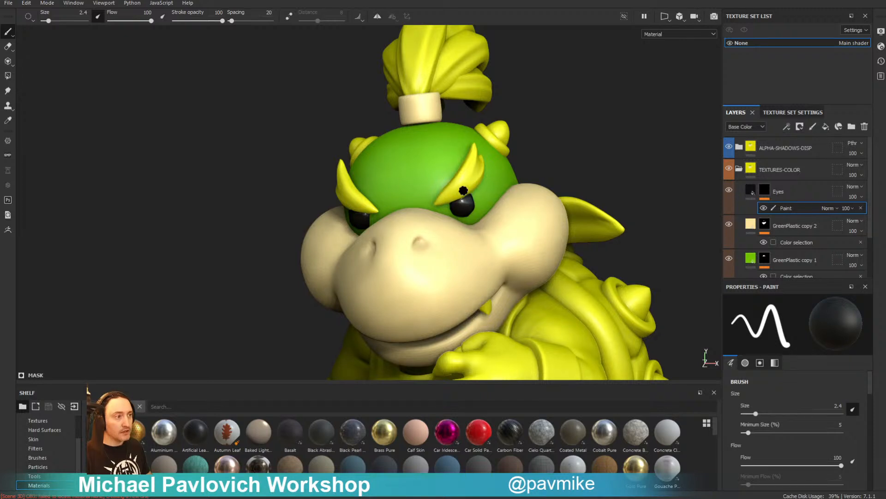
drag(458, 225, 474, 216)
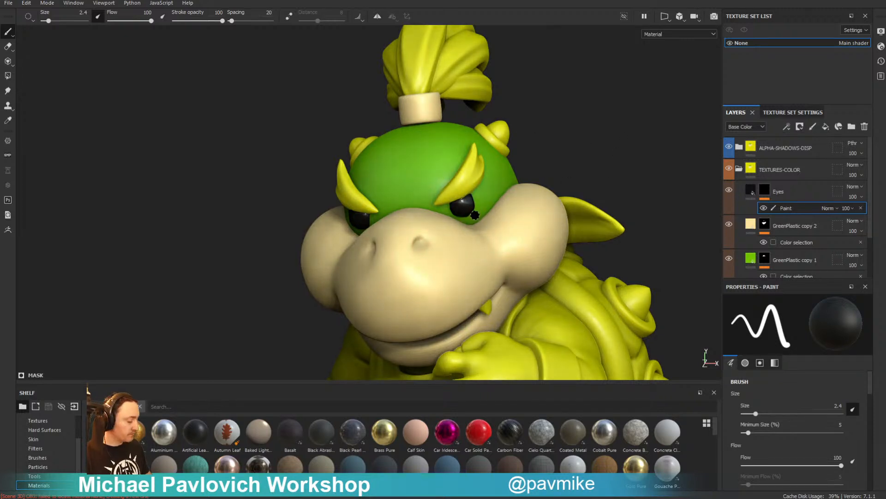
key(x)
key(ctrl+z)
key(x)
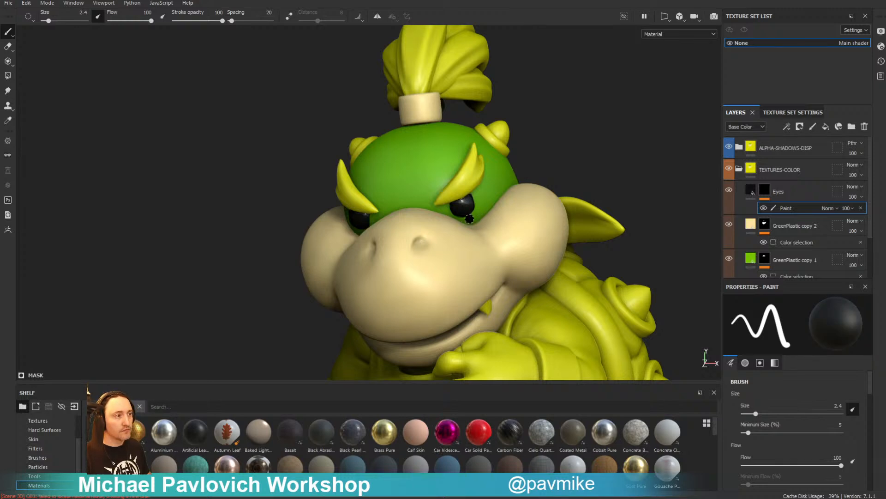
Search the materials for metal, add a fill layer above Eyes, and try metals such as Cobalt Pure and Iron Brushed on it
mouse_move(538, 197)
alt+mouse_down()
mouse_move(601, 180)
mouse_move(483, 179)
mouse_move(698, 358)
mouse_move(693, 247)
mouse_move(613, 227)
mouse_move(575, 150)
mouse_move(531, 110)
alt+mouse_up()
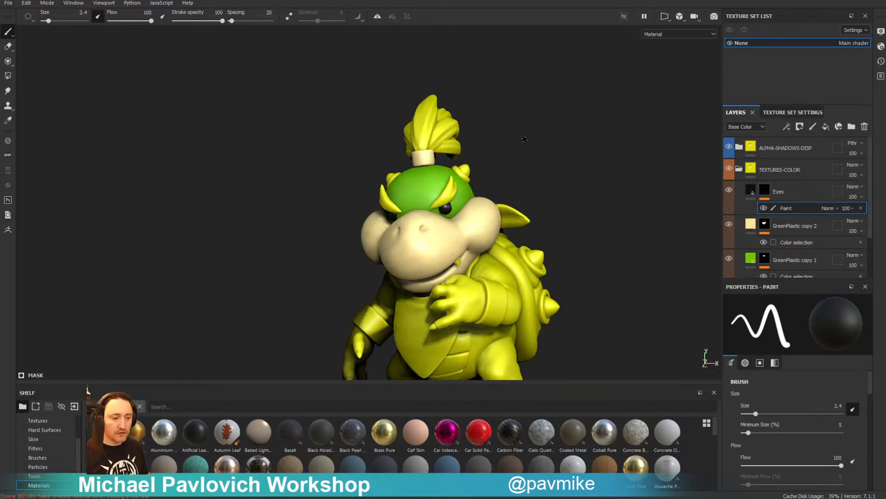
alt+middle_drag(603, 195, 600, 125)
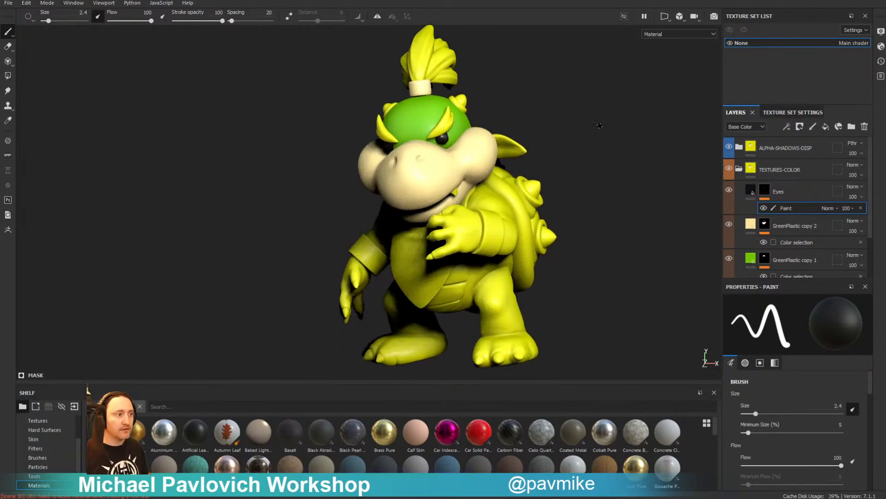
click(786, 193)
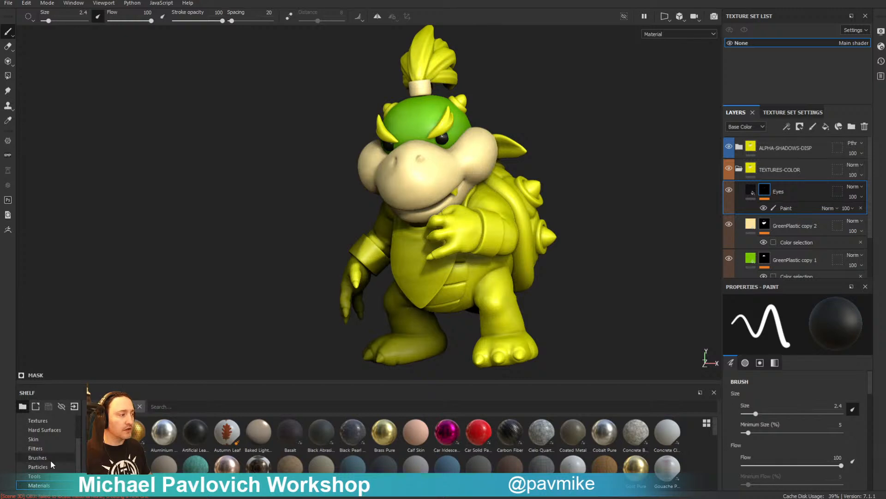
scroll(53, 450, down, 2)
click(162, 406)
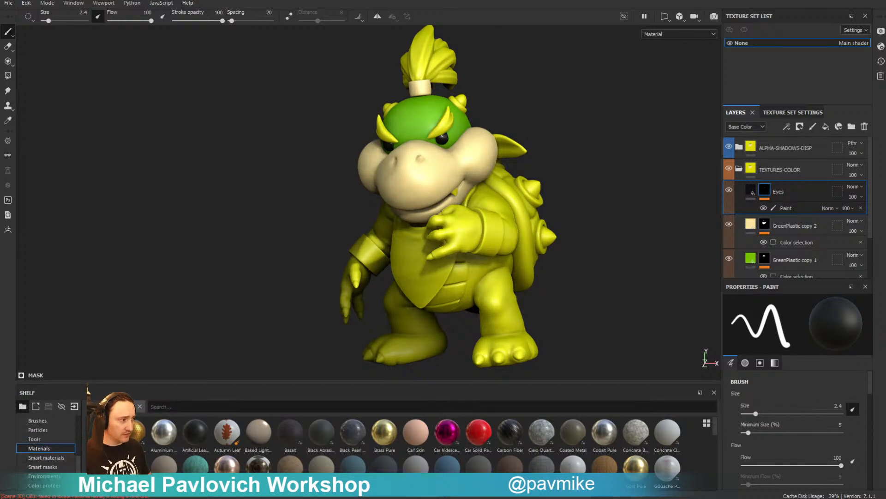
text(metal)
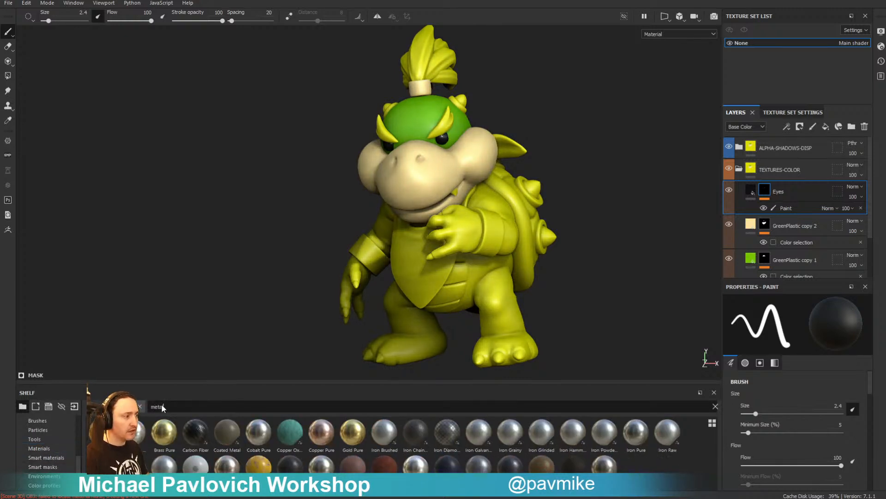
click(258, 434)
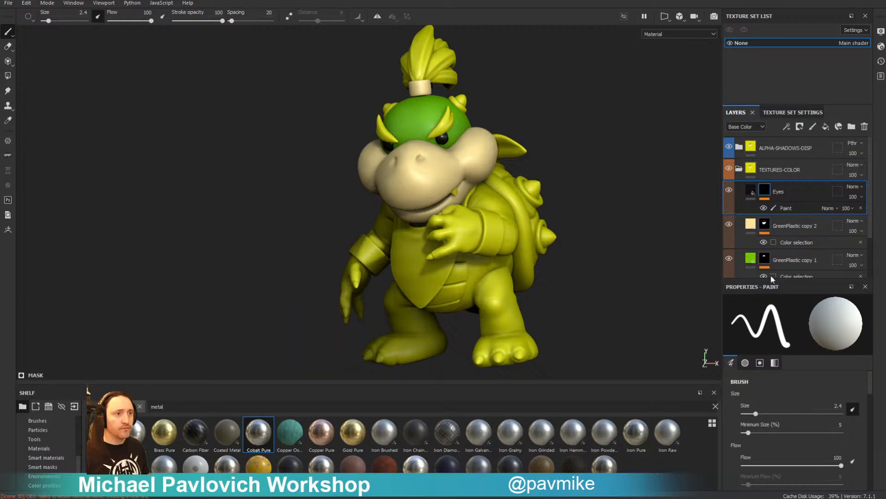
click(826, 127)
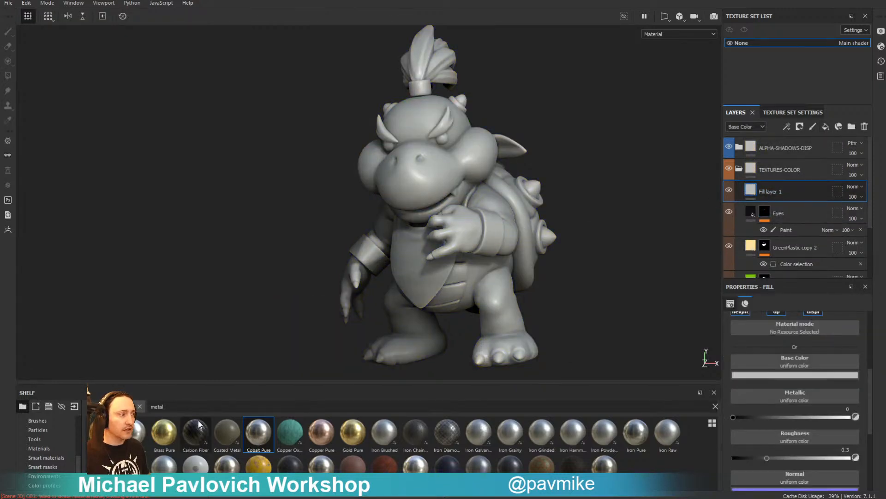
click(245, 432)
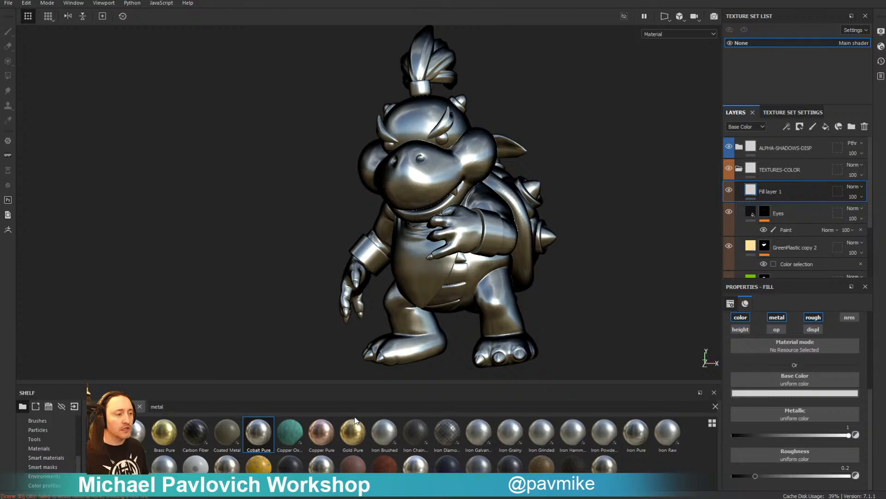
click(386, 434)
key(ctrl+z)
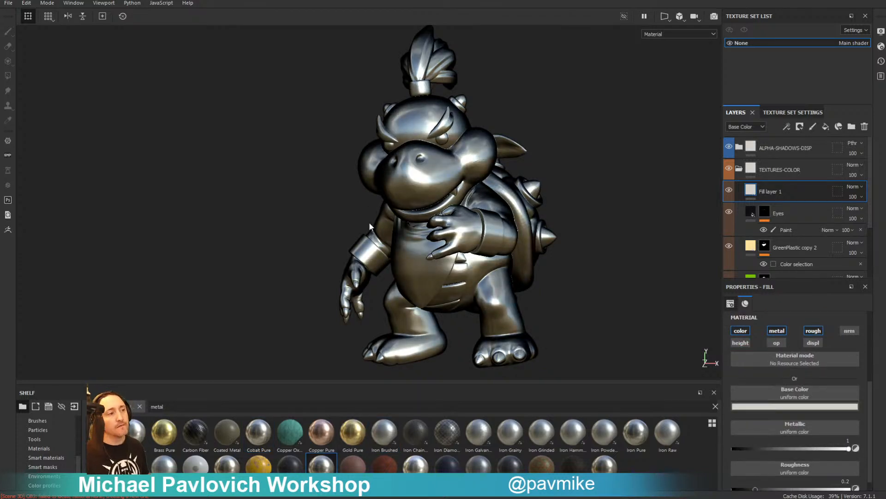
Browse the smart materials, return to the regular materials, and delete the metallic test fill layer above Eyes
click(48, 467)
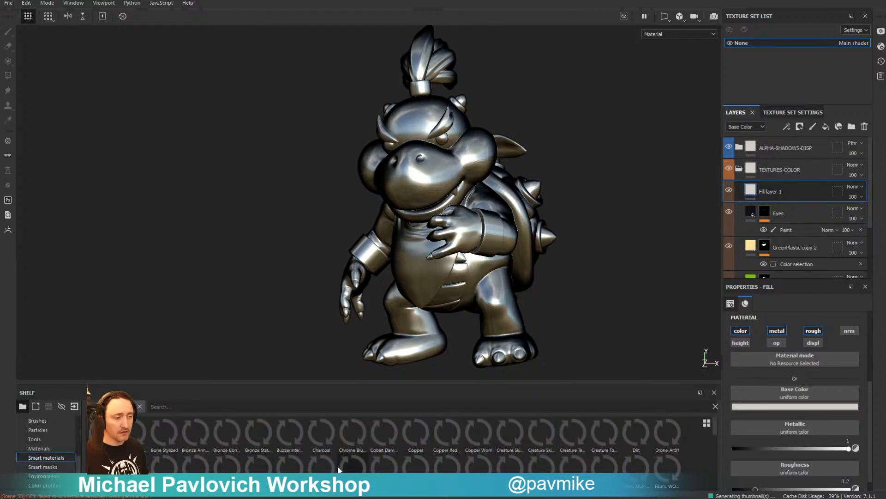
mouse_move(413, 445)
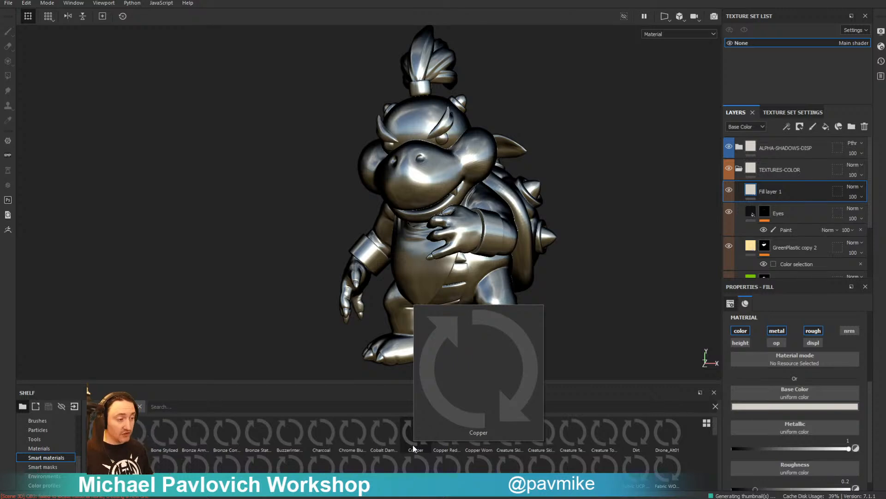
click(63, 449)
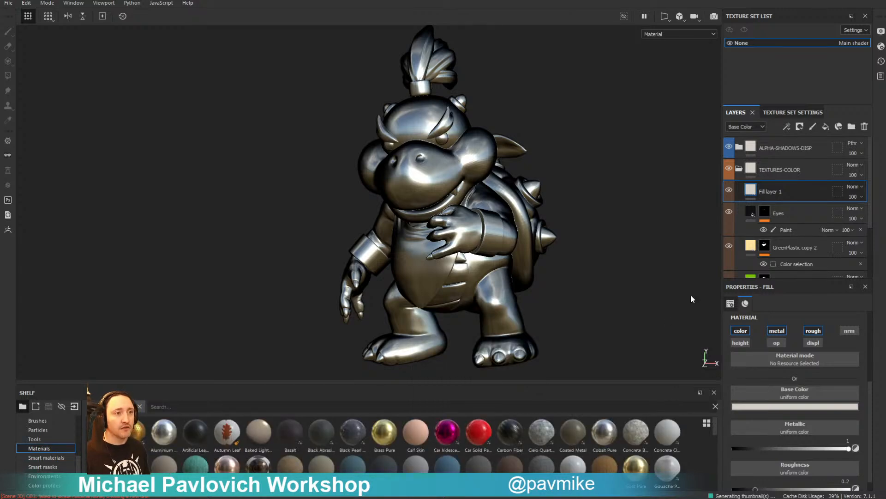
double_click(780, 190)
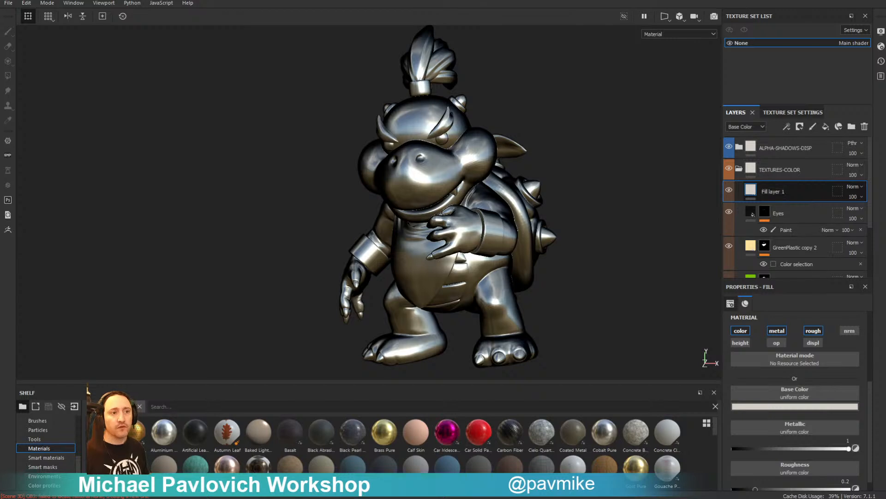
click(865, 126)
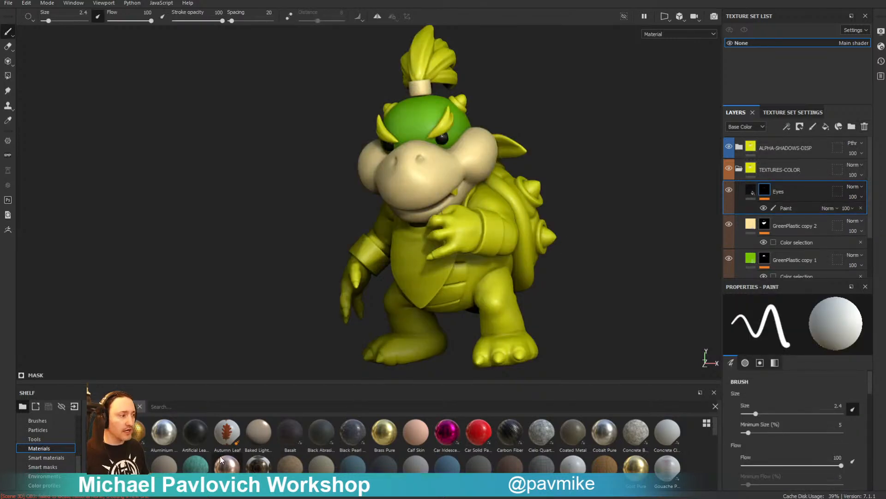
Search the materials for steel and place Steel Rough as a new layer above Eyes
scroll(395, 447, down, 3)
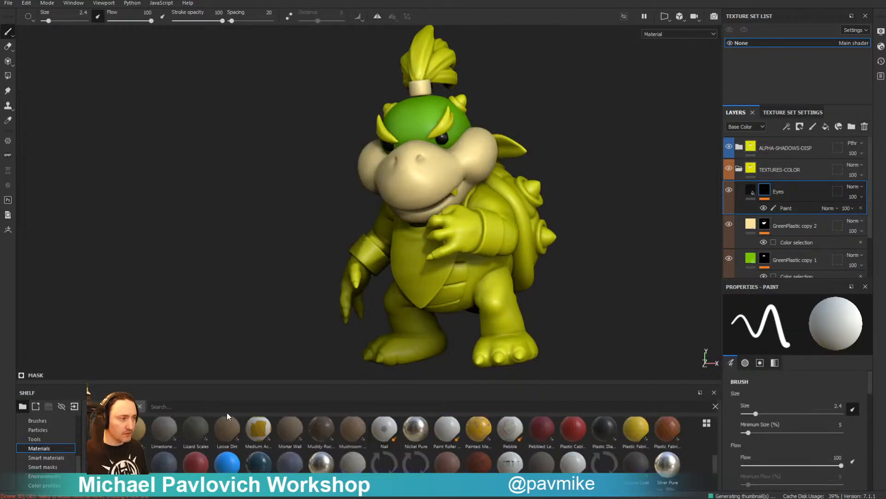
click(206, 406)
text(steel)
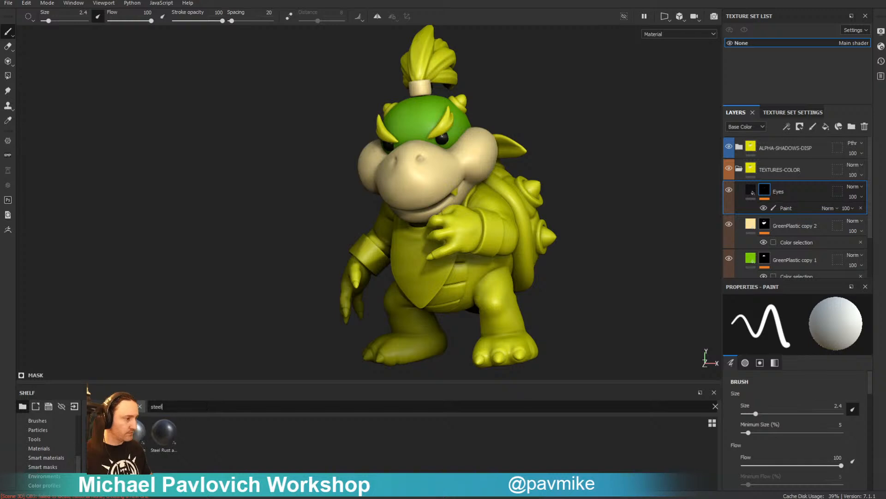
drag(139, 431, 772, 185)
Mask the Steel Rough layer with a color selection using the wristbands' ID color
right_click(772, 185)
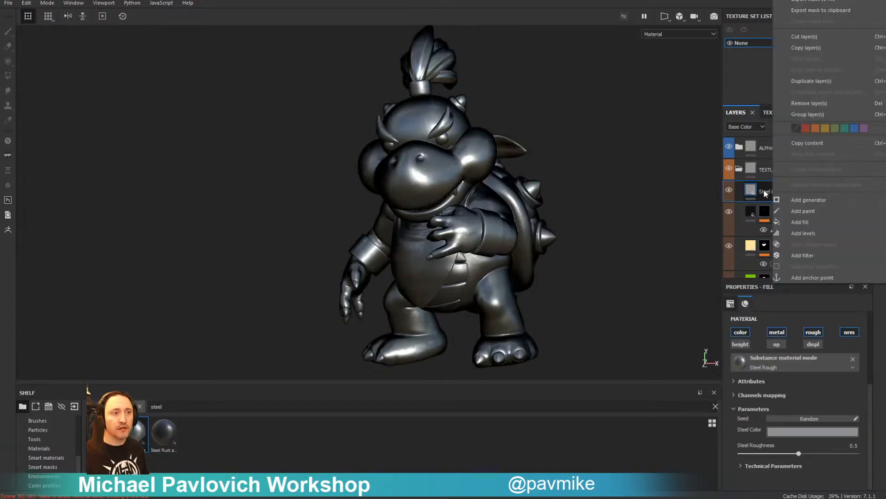
click(763, 190)
right_click(761, 198)
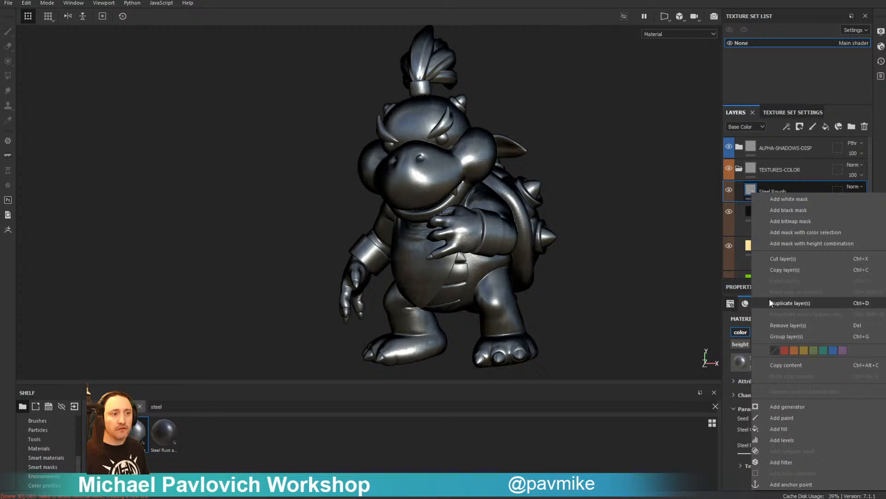
click(780, 233)
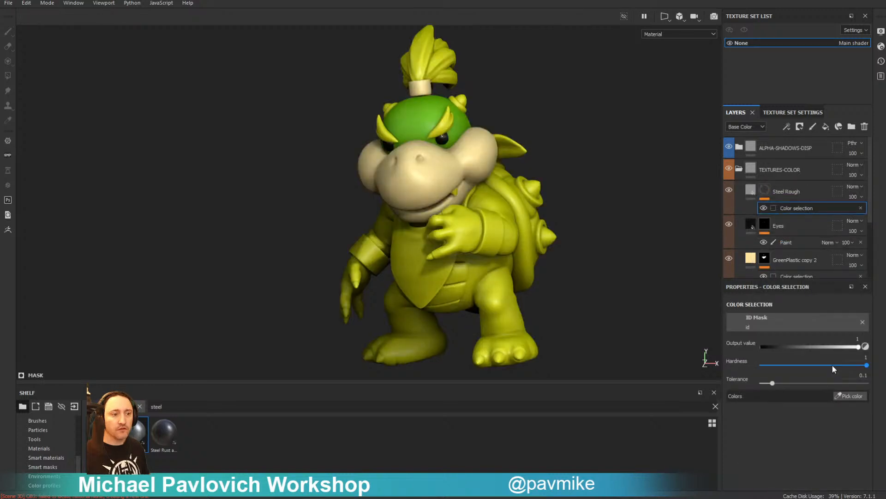
click(848, 395)
click(502, 230)
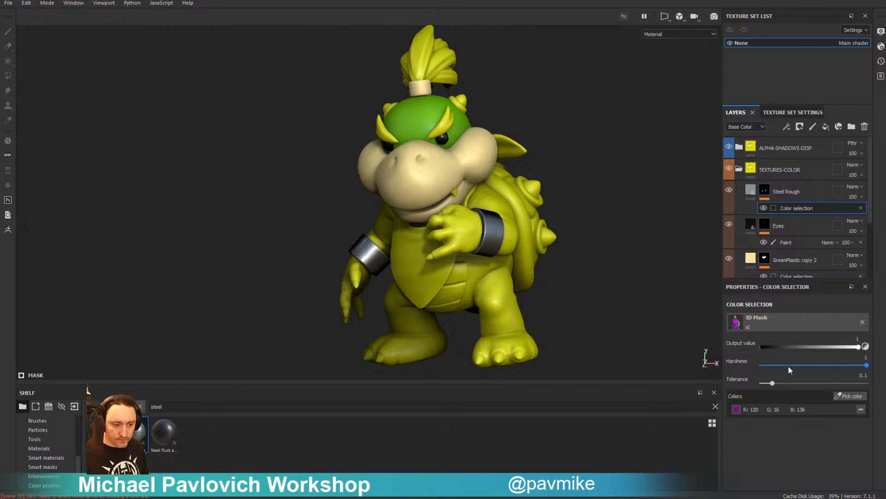
Add the hair band's ID color to the Steel Rough mask and set the color selection's tolerance to 0.02
click(846, 396)
click(466, 148)
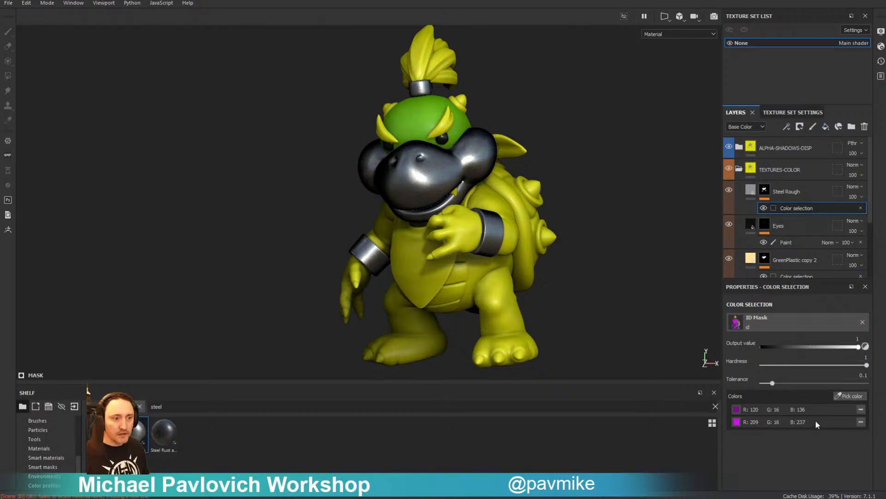
drag(773, 383, 765, 385)
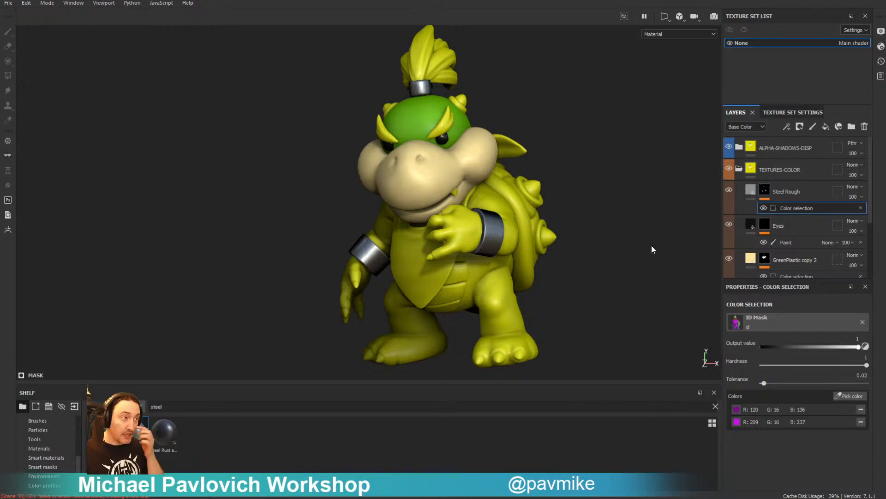
Duplicate the beige GreenPlastic copy 2 layer and reset the copy's mask to a color selection without picked colors
scroll(808, 242, down, 3)
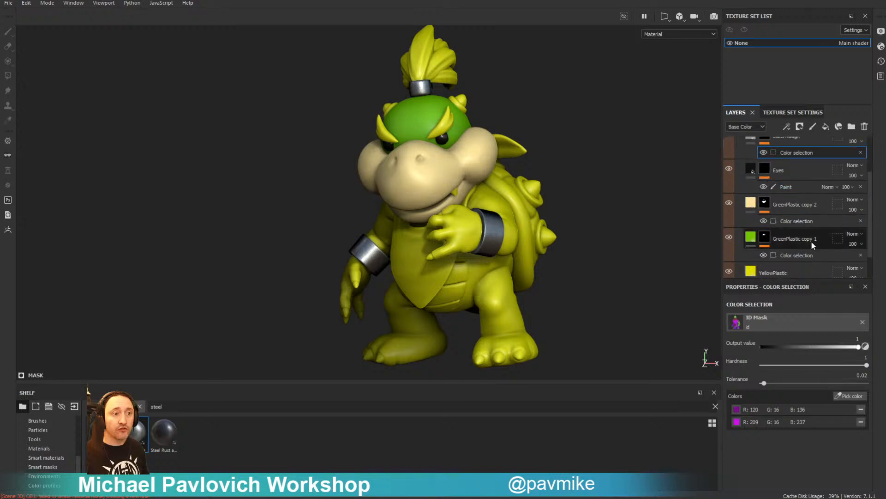
click(786, 176)
key(ctrl+d)
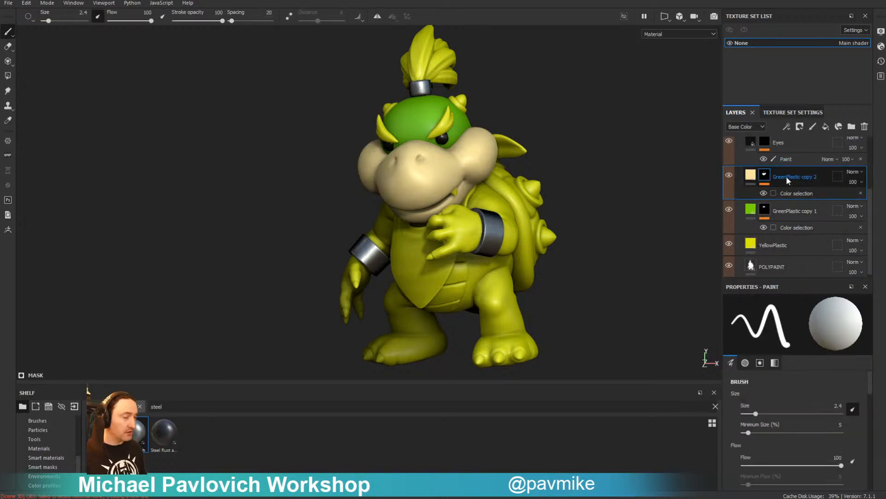
right_click(766, 180)
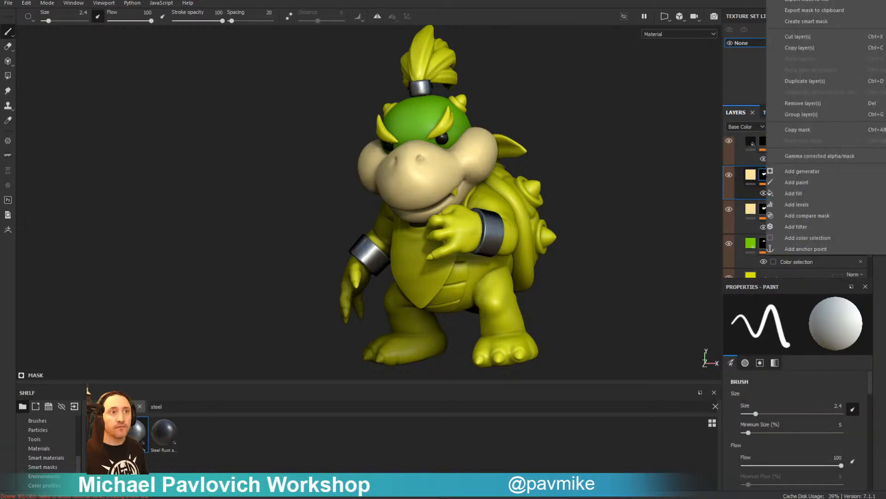
click(795, 0)
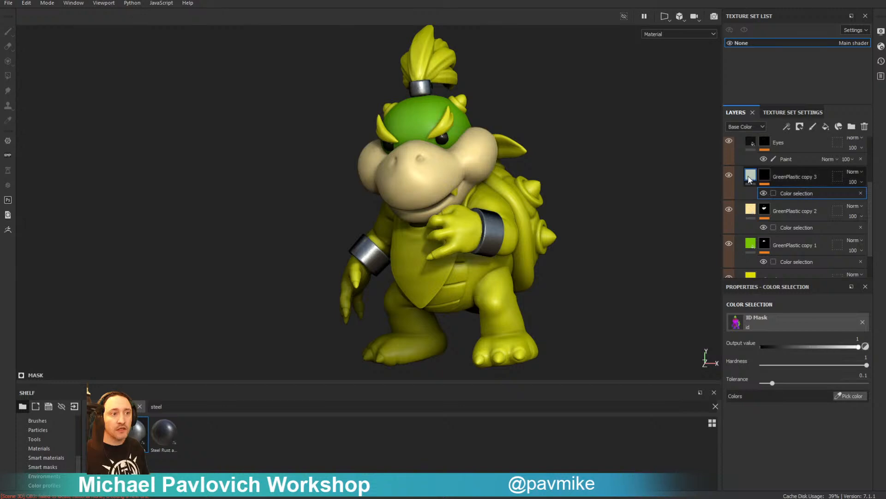
Set the duplicated plastic layer's base color to orange-red f9502a
click(751, 175)
click(803, 407)
double_click(860, 418)
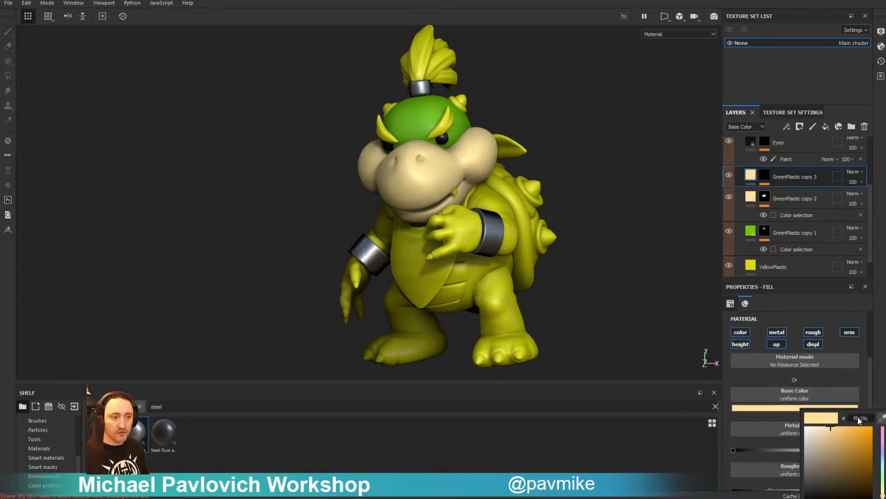
text(ffffff)
click(861, 429)
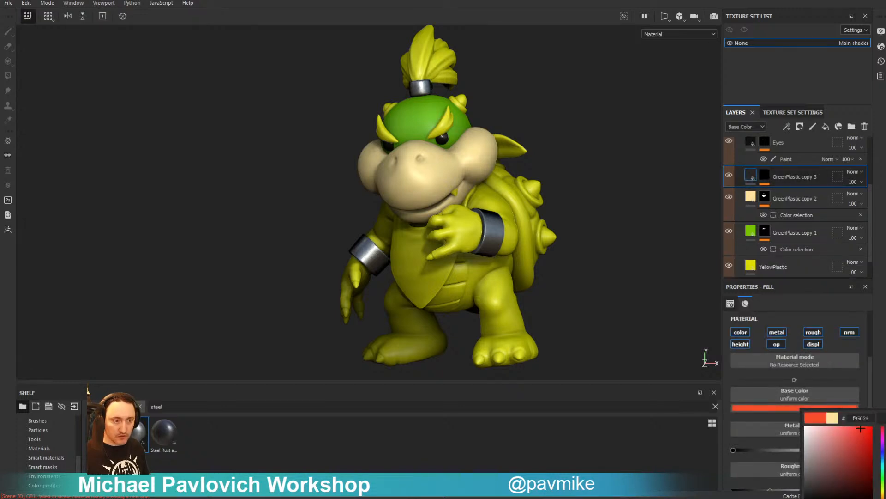
Mask the red plastic layer to the eyebrows and hair by picking their ID colors in its color selection
click(764, 176)
right_click(765, 176)
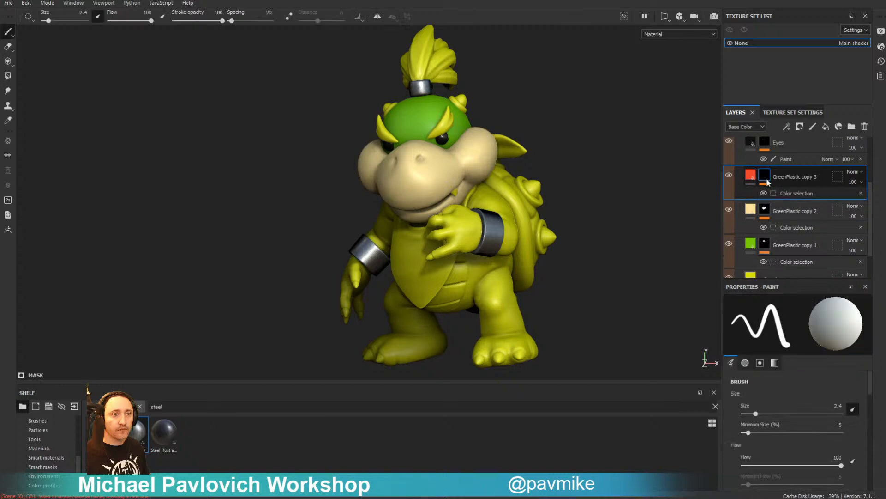
click(820, 237)
click(848, 397)
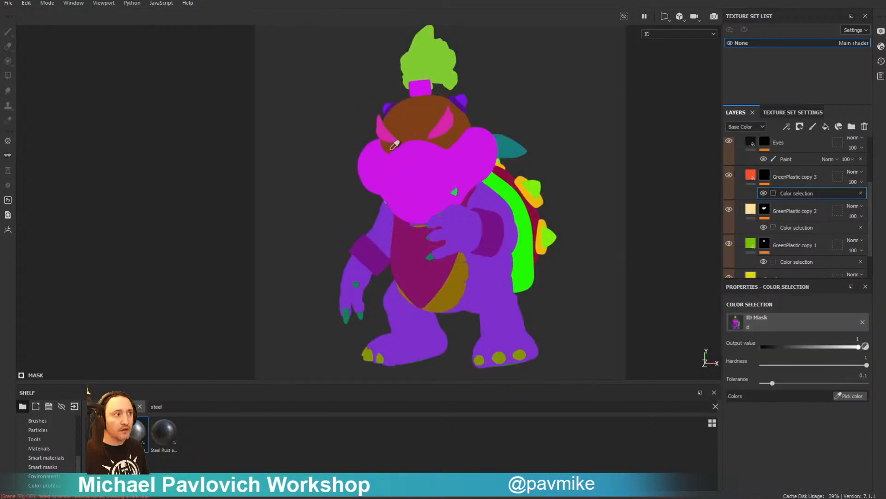
click(444, 122)
click(840, 396)
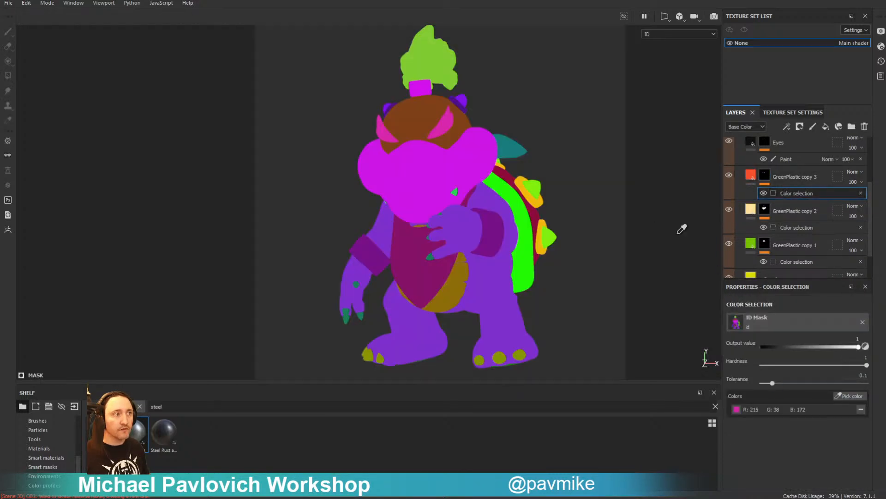
click(439, 63)
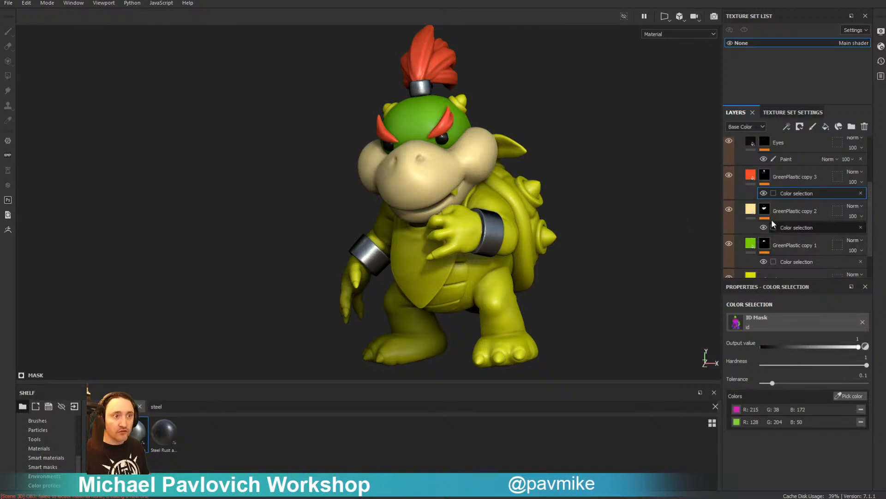
Add the shell surface's ID color to the color selection of the green plastic layer, GreenPlastic copy 1
click(796, 262)
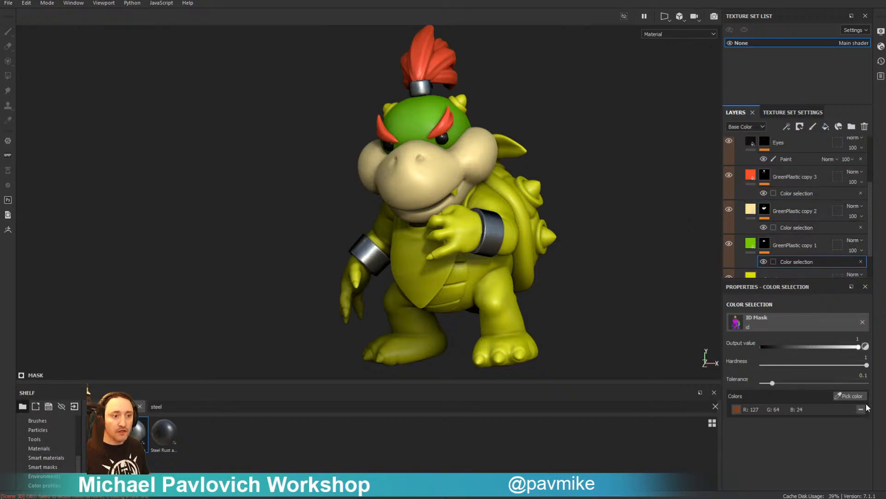
click(852, 396)
click(537, 215)
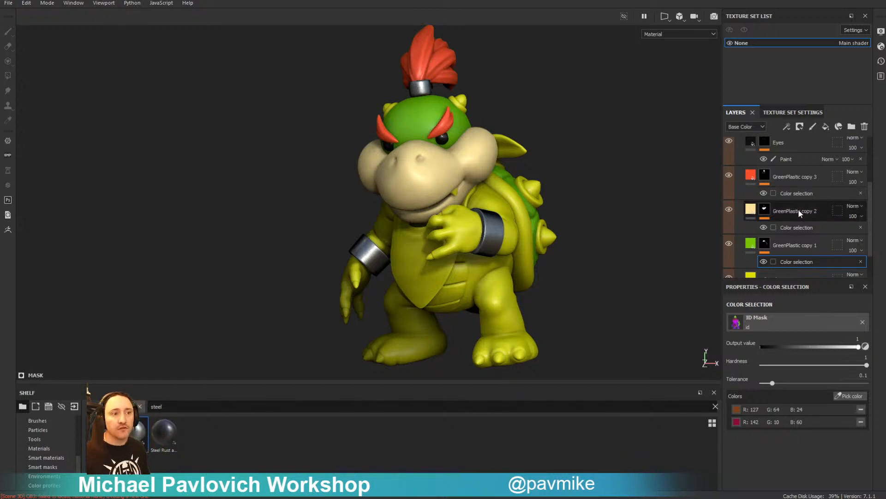
Add the ID color of the rings around the shell spikes to the red plastic layer's color selection
click(783, 189)
click(862, 396)
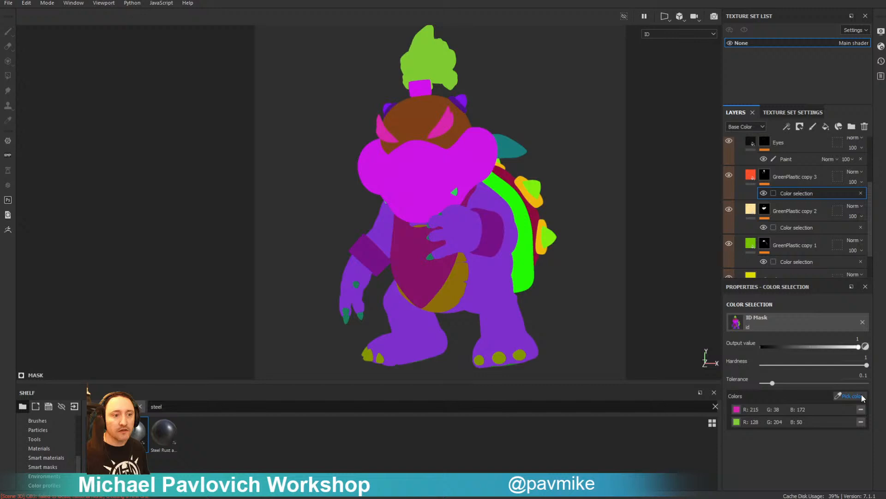
click(537, 203)
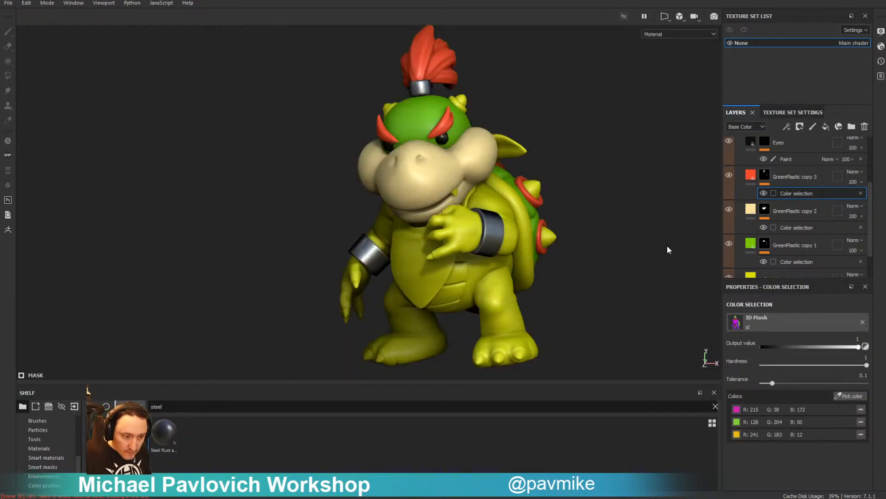
Add the shell spikes' ID color to the color selection of the beige plastic layer
click(794, 228)
click(852, 396)
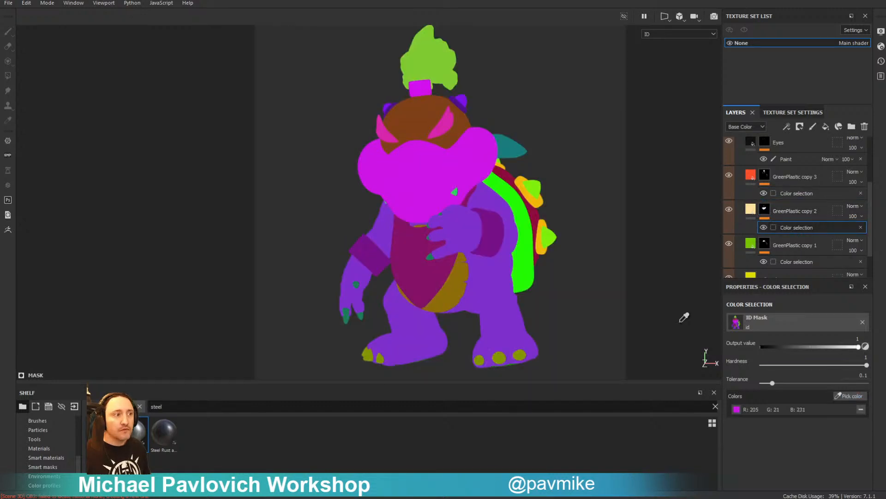
click(539, 193)
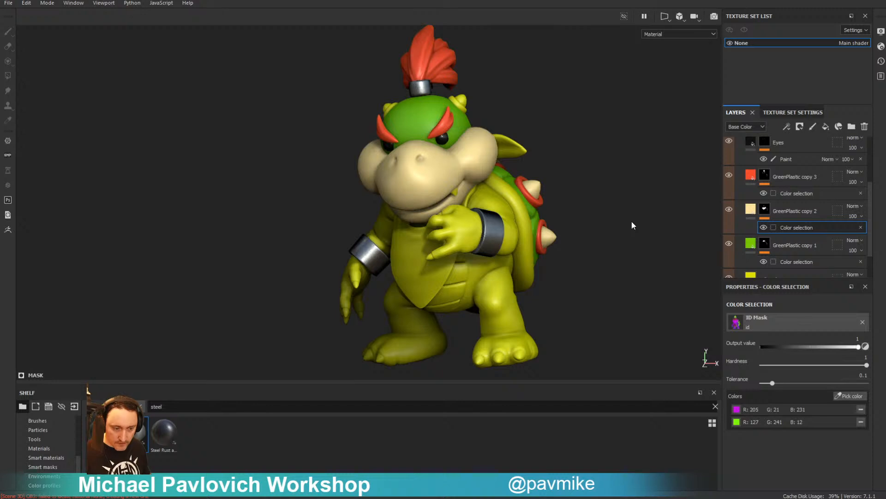
Duplicate the red plastic layer, name the copy WhitePlastic, and remove its inherited color selection
click(790, 180)
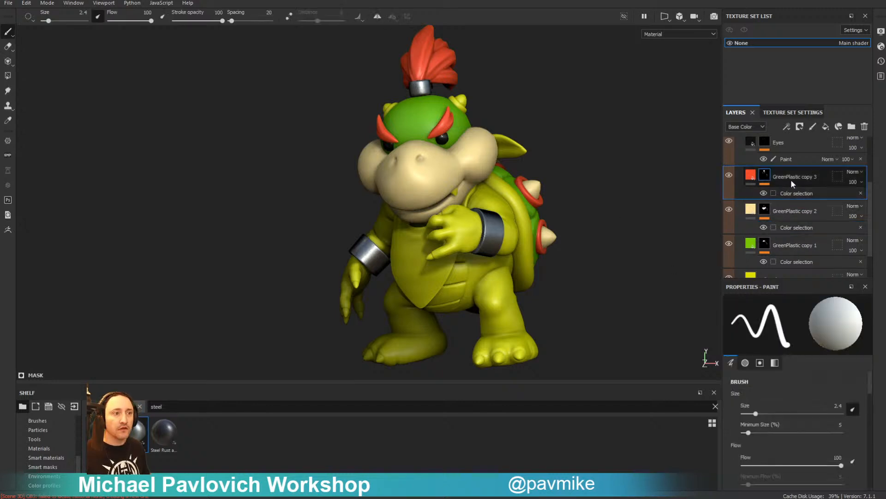
key(ctrl+d)
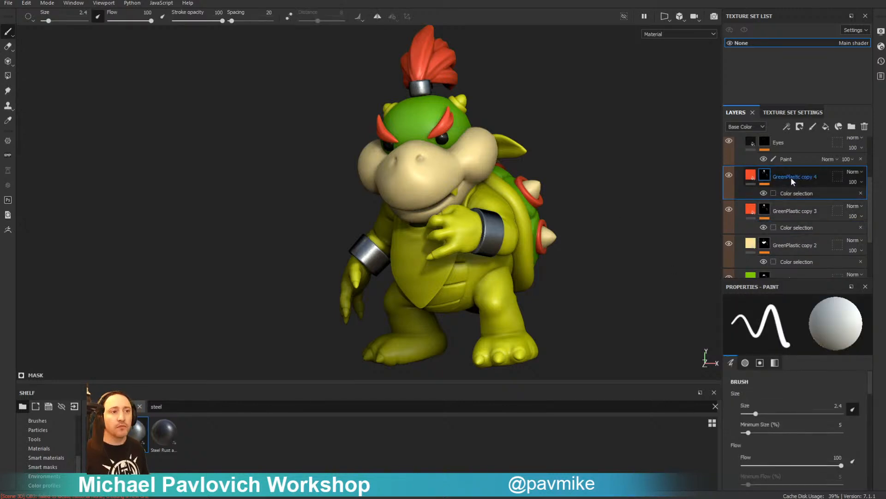
text(WhitePlastic)
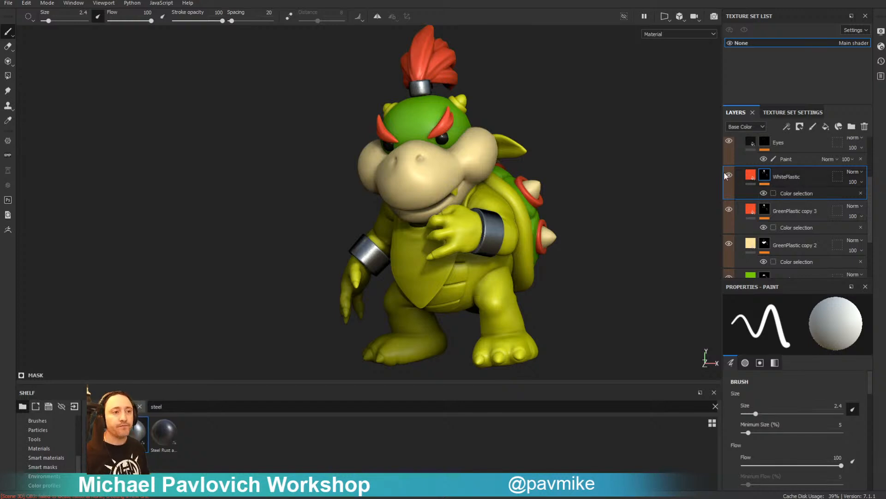
click(861, 193)
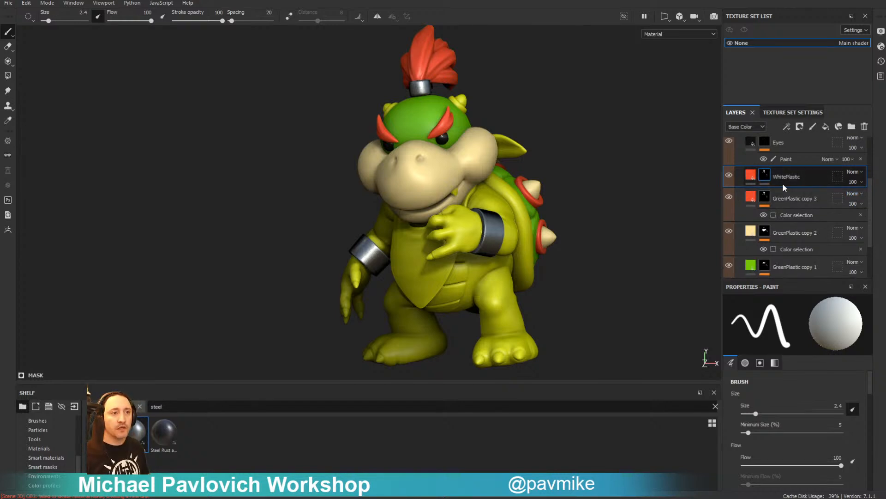
Add a new color selection to the WhitePlastic mask and pick the shell rim's ID color
right_click(768, 174)
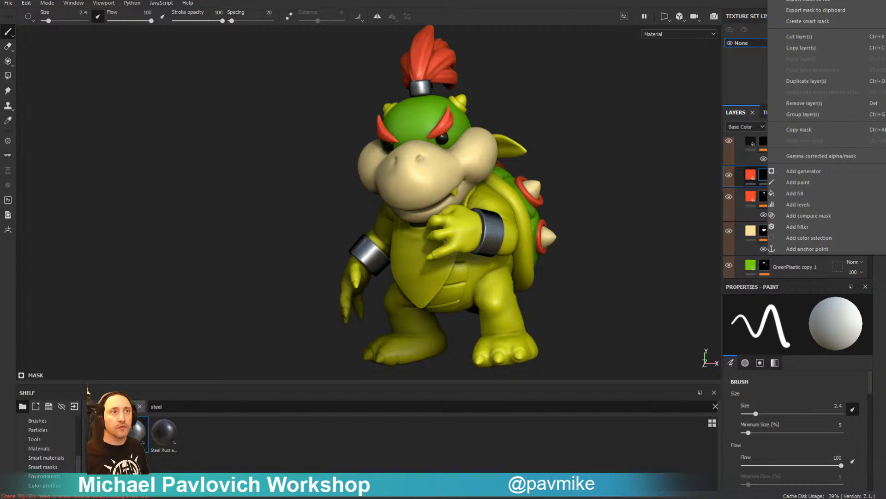
click(809, 238)
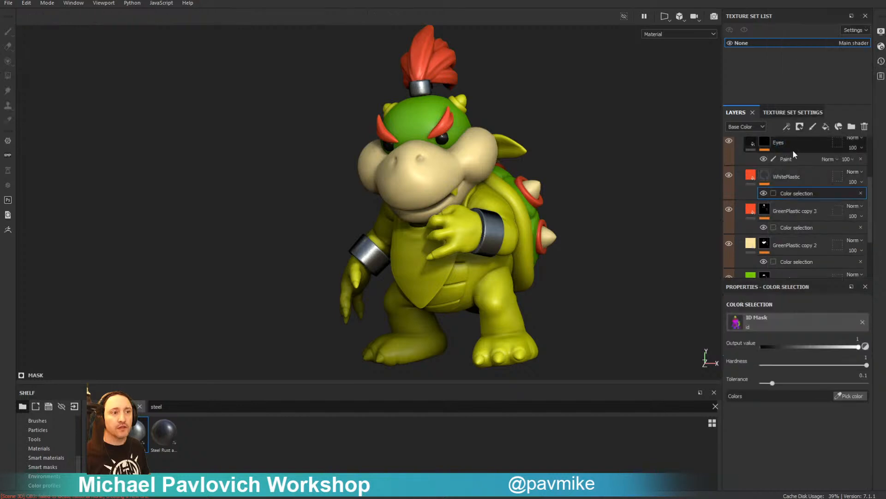
click(850, 396)
click(524, 200)
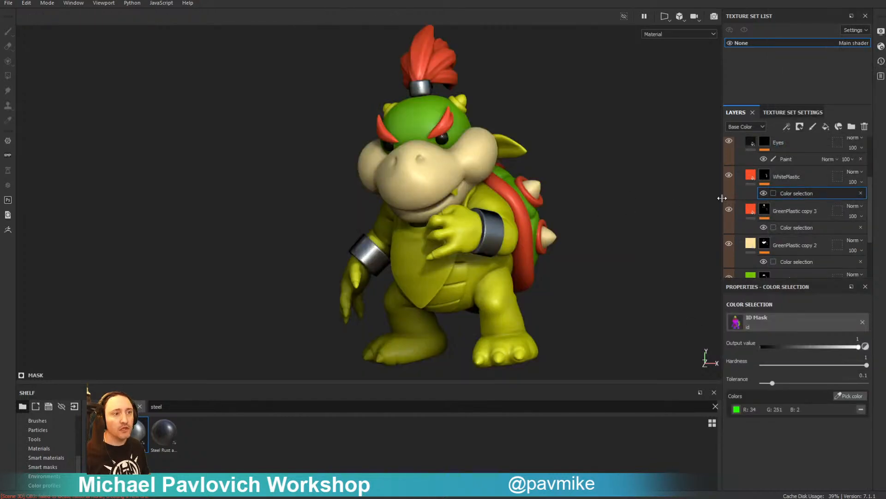
Set the WhitePlastic layer's base color to the pale cool gray ced7d7
click(790, 177)
click(775, 407)
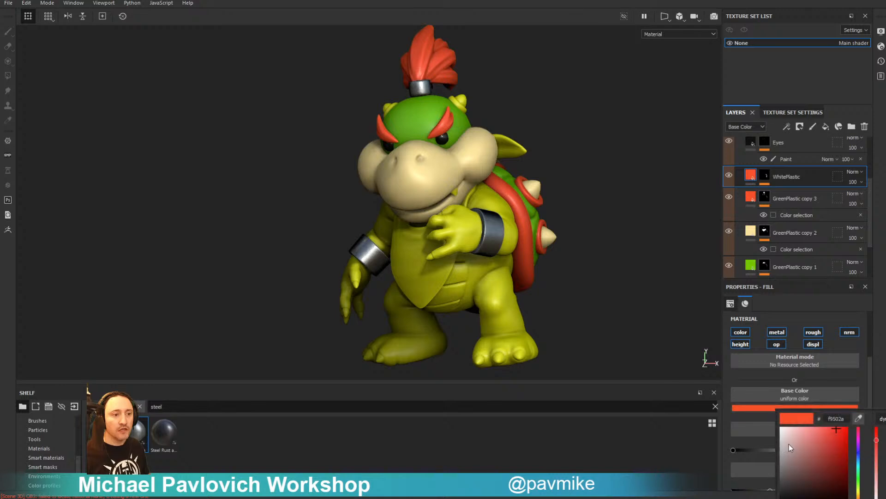
drag(788, 445, 783, 444)
drag(858, 461, 858, 464)
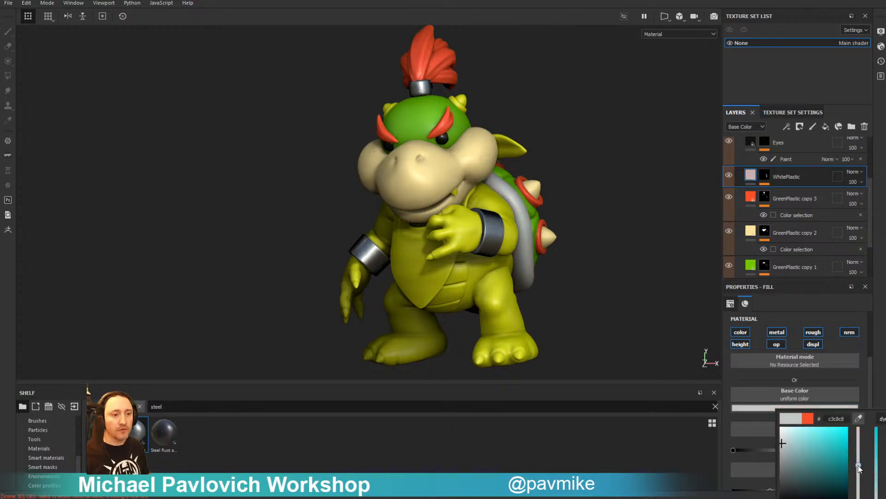
click(784, 437)
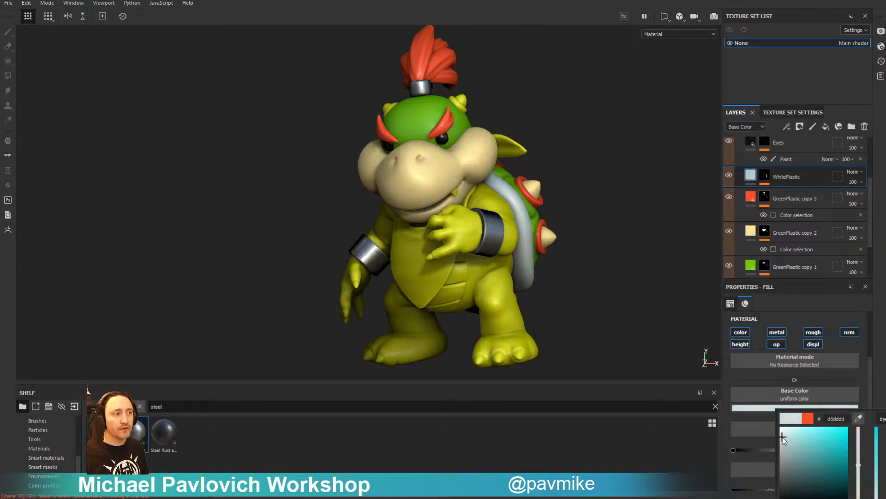
drag(783, 437, 784, 439)
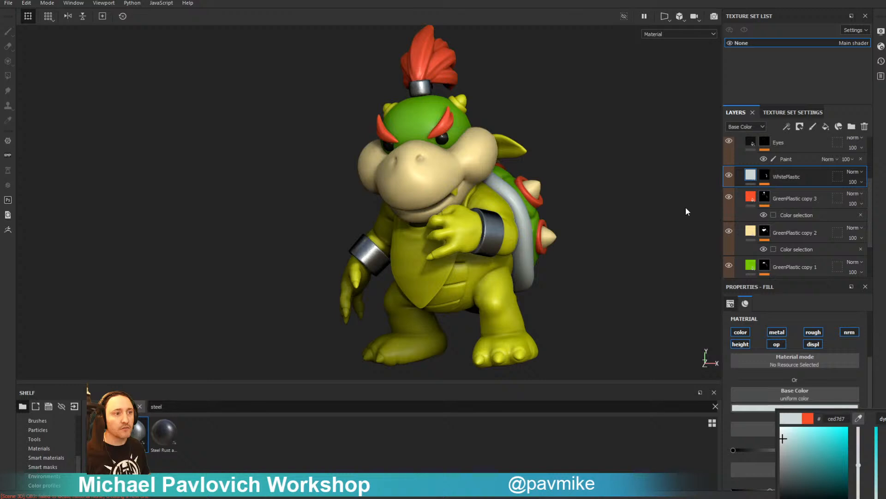
click(639, 129)
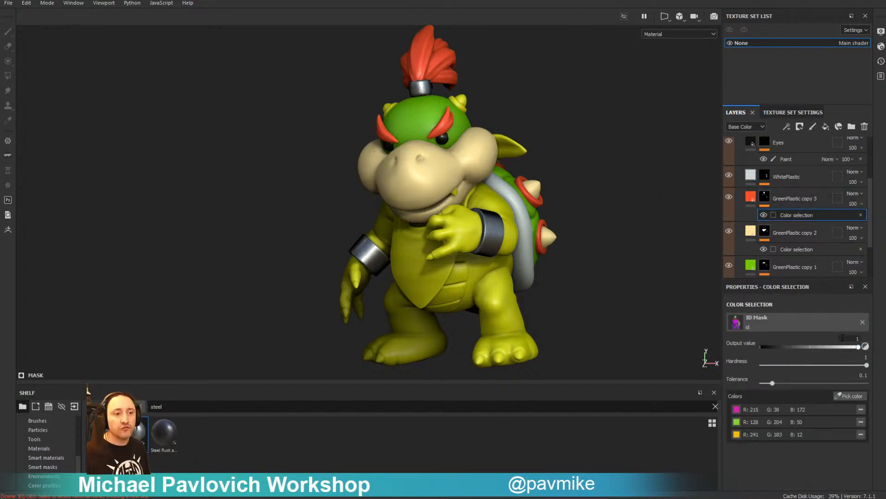
Add the ID color at the base of the head horns to the red plastic layer's color selection
click(849, 395)
click(458, 102)
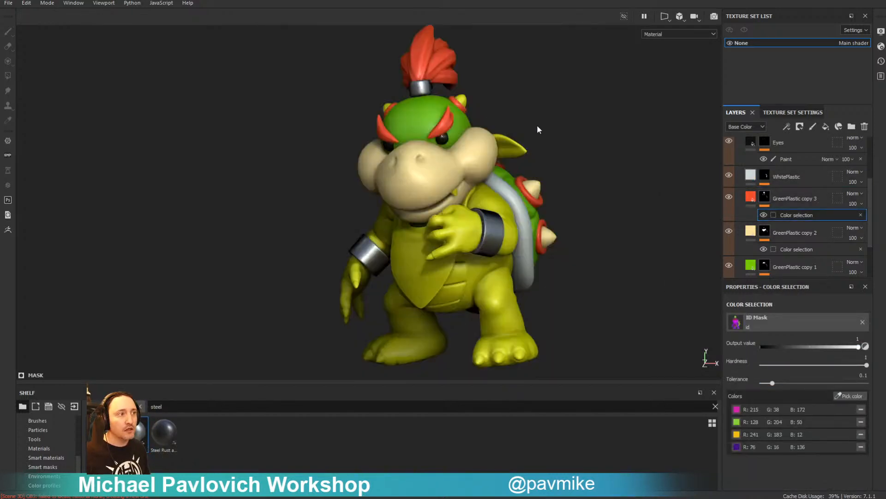
Add the ID color of the head horns to the cream GreenPlastic copy 2 layer's color selection
click(794, 249)
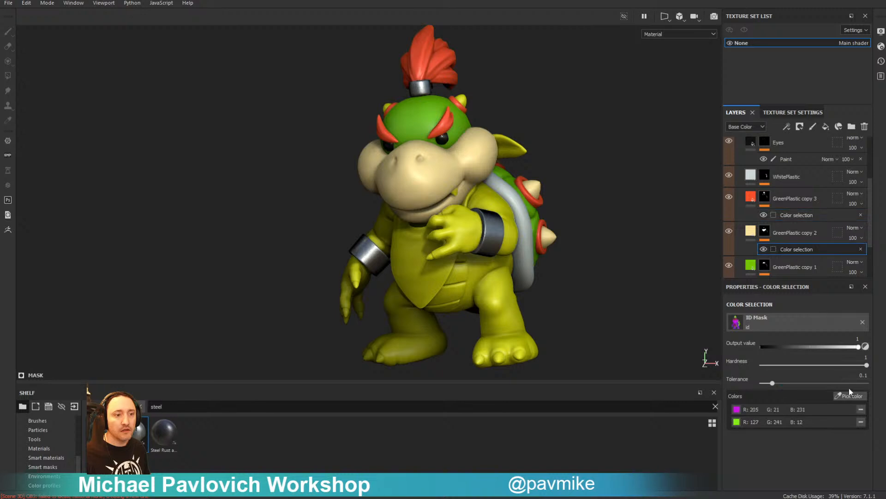
click(850, 395)
click(463, 100)
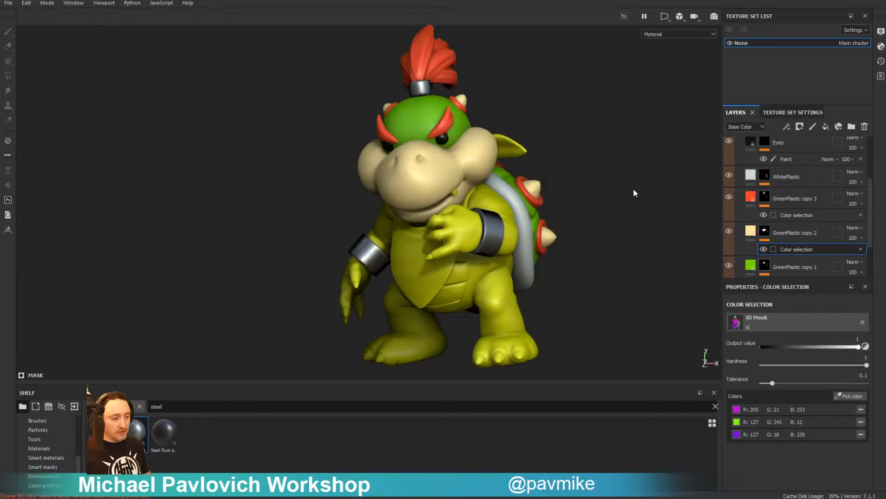
Add the ID colors of the tooth and the finger claws to the WhitePlastic mask's color selection
click(766, 183)
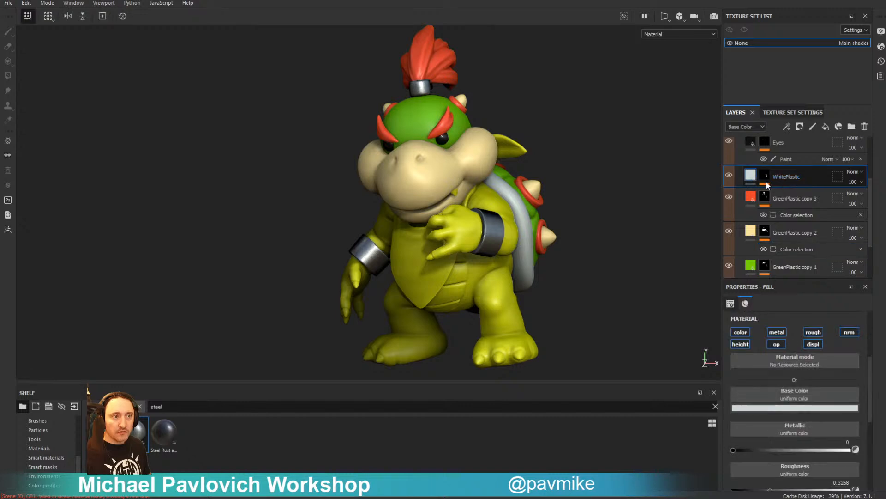
click(765, 175)
click(784, 193)
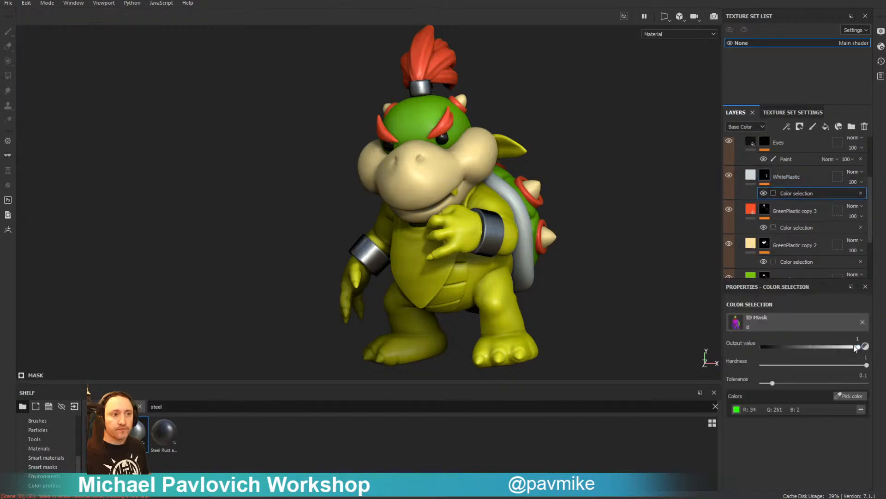
click(850, 396)
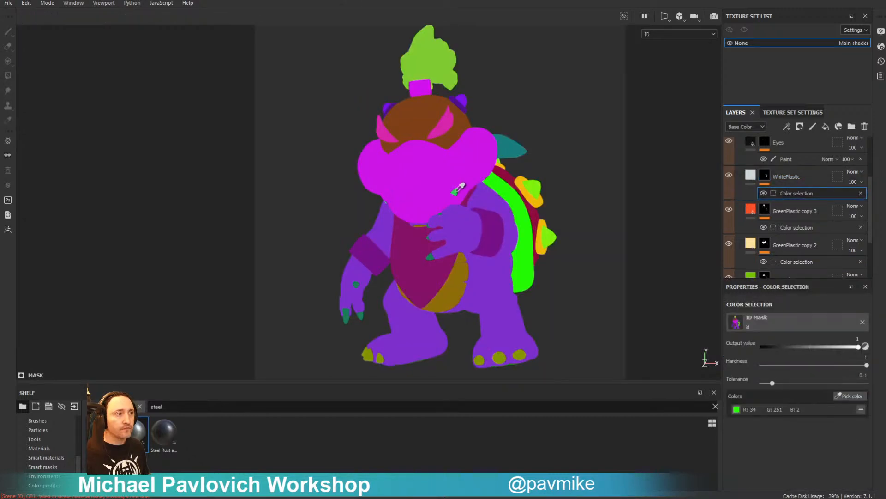
click(454, 194)
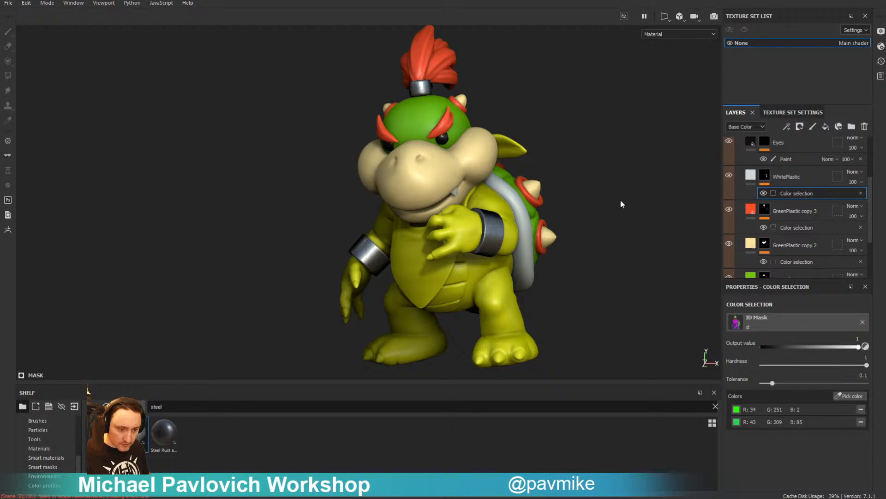
click(848, 396)
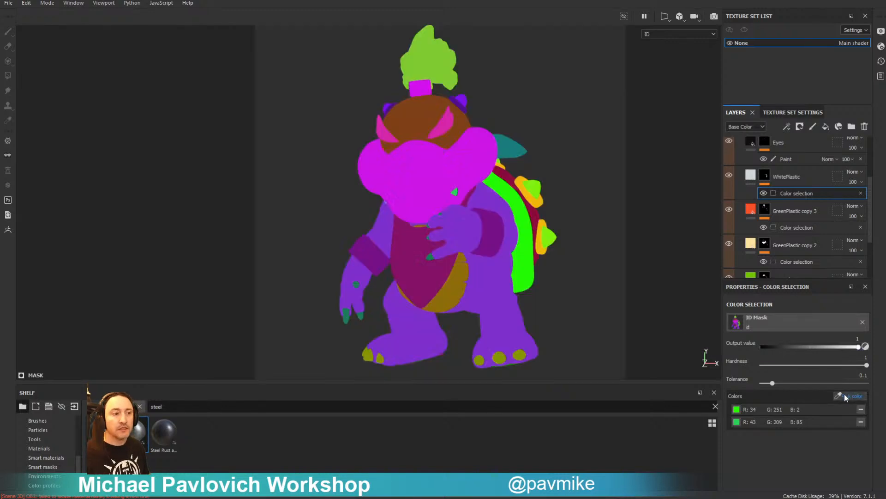
click(430, 258)
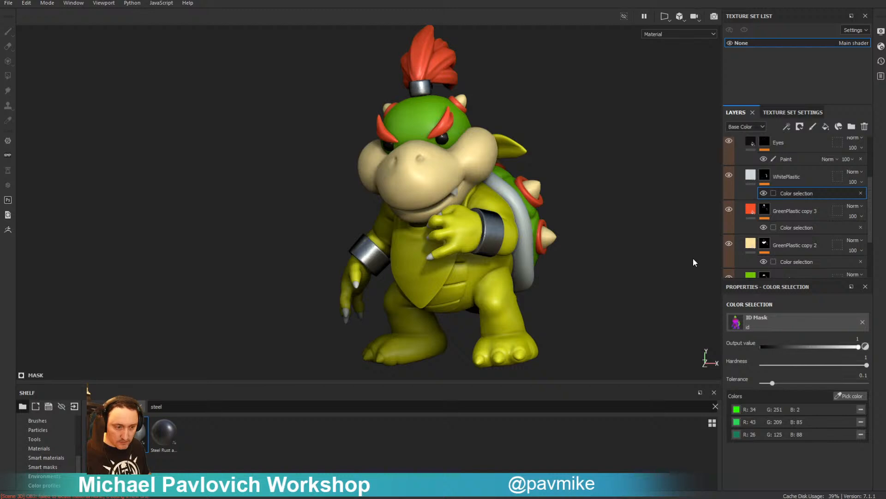
Add the belly plates' ID color to the cream GreenPlastic copy 2 layer's color selection
click(807, 261)
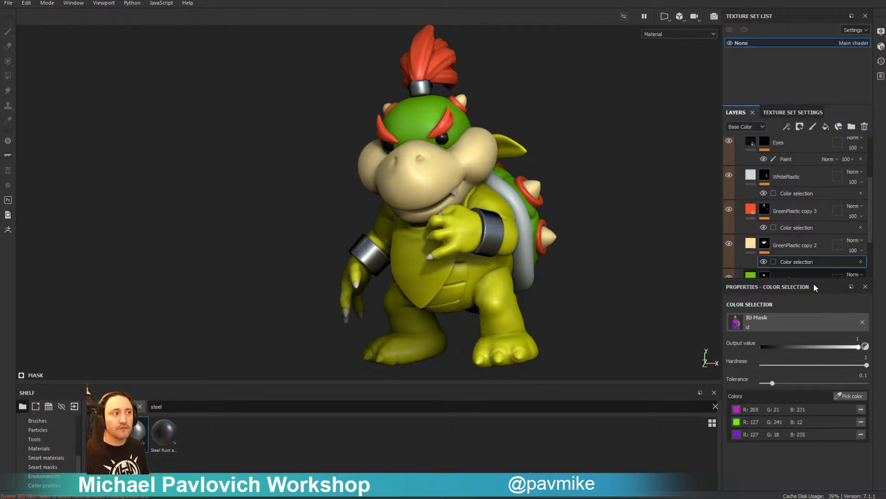
click(841, 396)
click(448, 302)
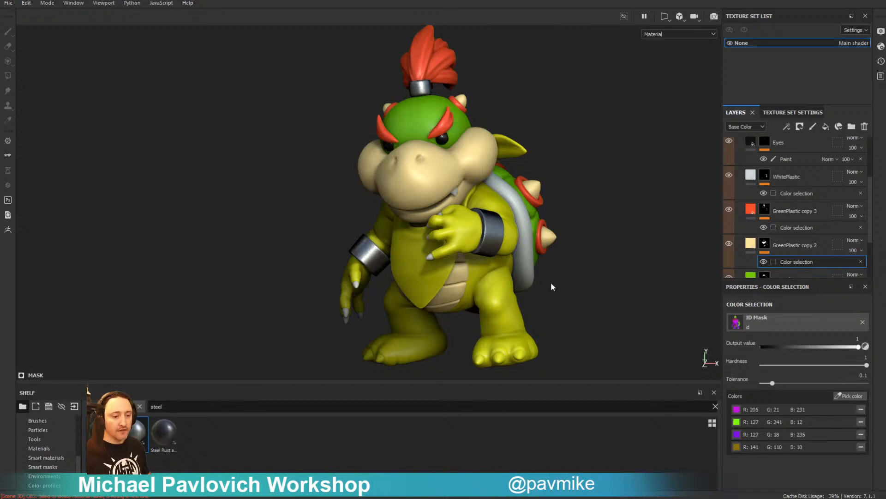
Duplicate the WhitePlastic layer and rename the copy Cloth
click(783, 191)
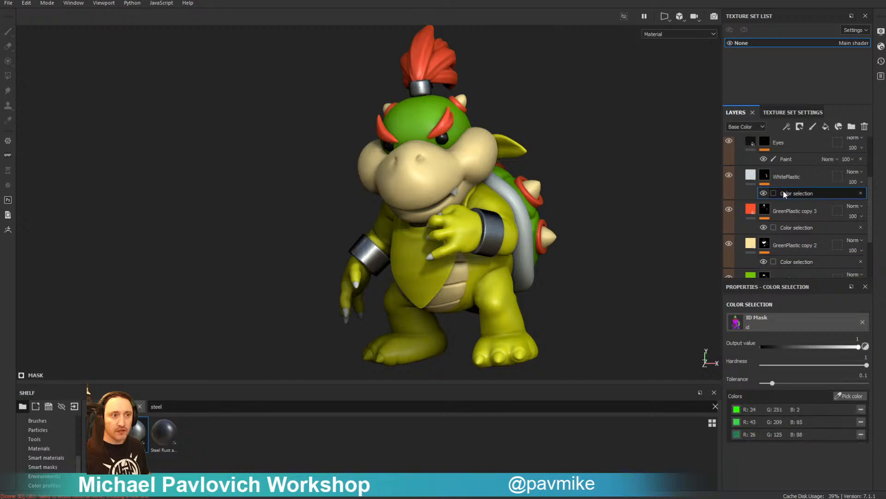
click(789, 182)
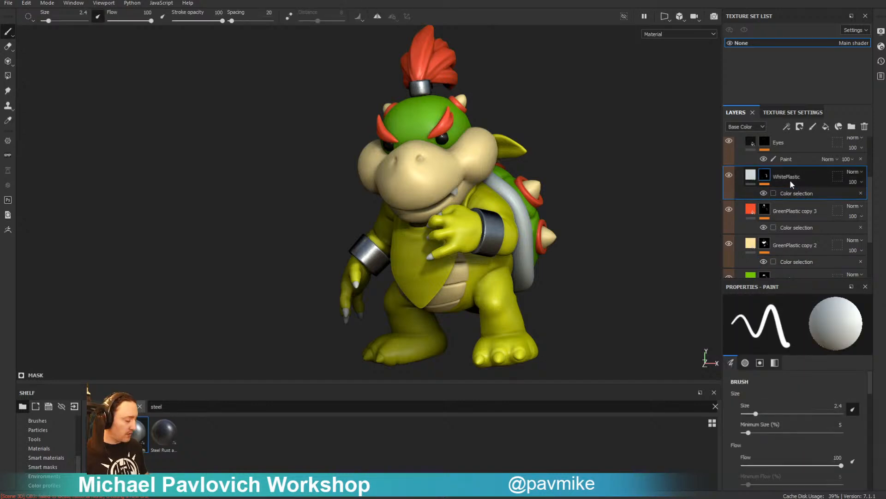
key(ctrl+d)
double_click(789, 176)
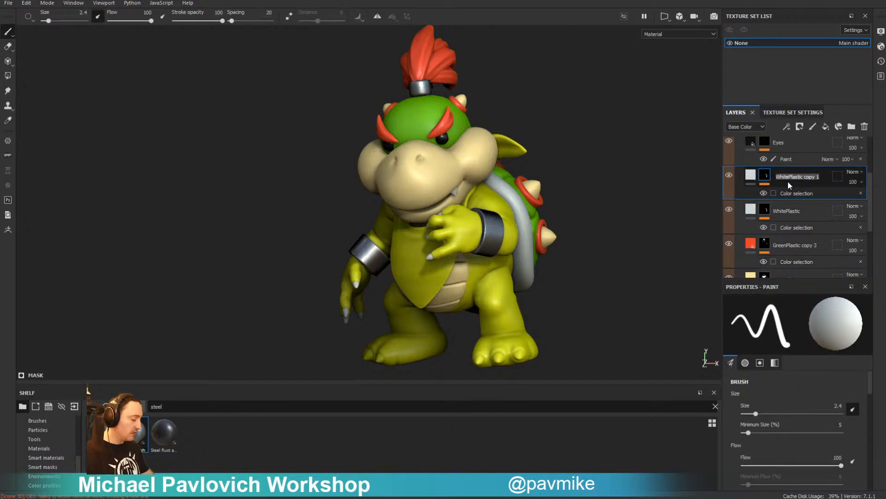
text(Cloth)
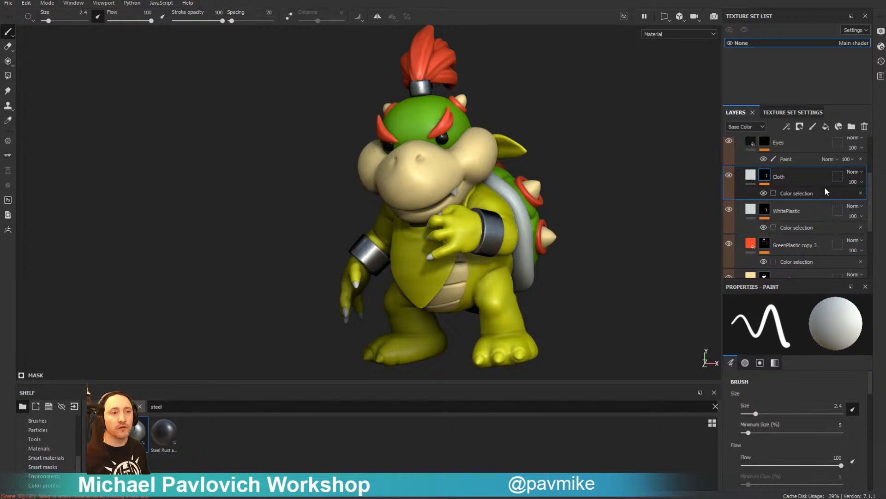
Replace the inherited colors in the Cloth layer's color selection with the bib's ID color
click(799, 192)
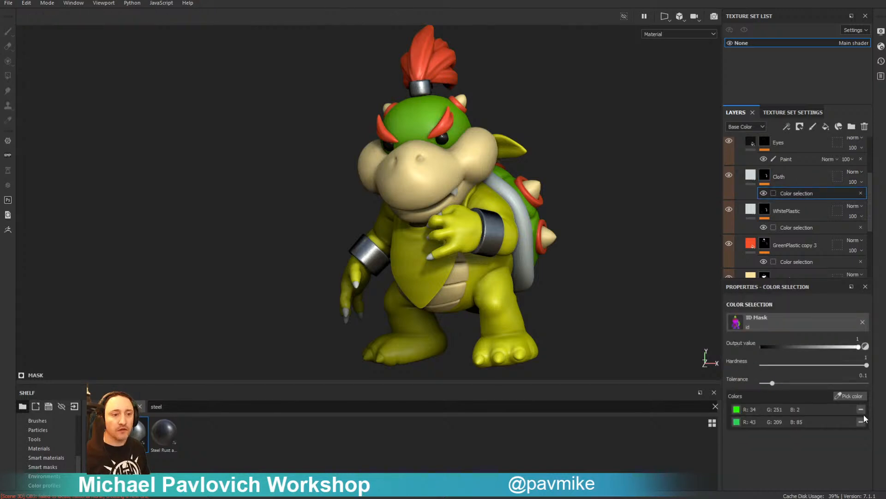
click(860, 422)
click(860, 409)
click(857, 396)
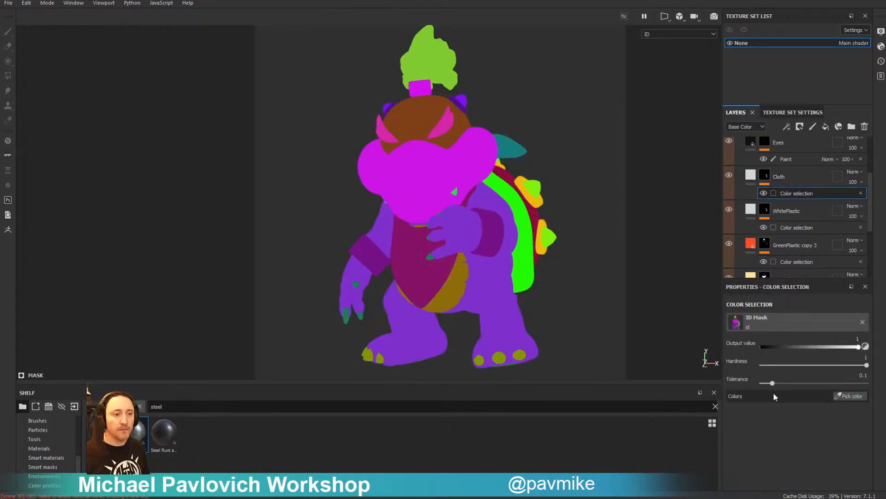
click(427, 281)
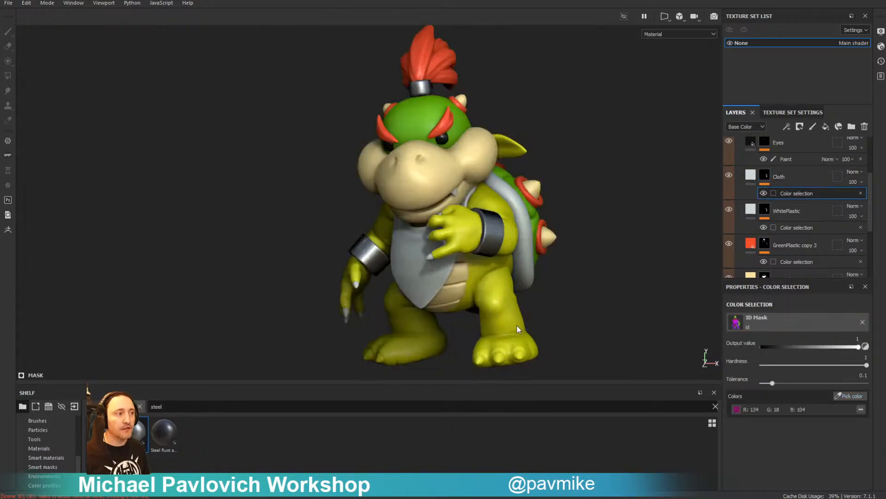
Lower the Cloth layer's roughness, view its mask in isolation and return to the material view
click(753, 178)
scroll(782, 441, down, 2)
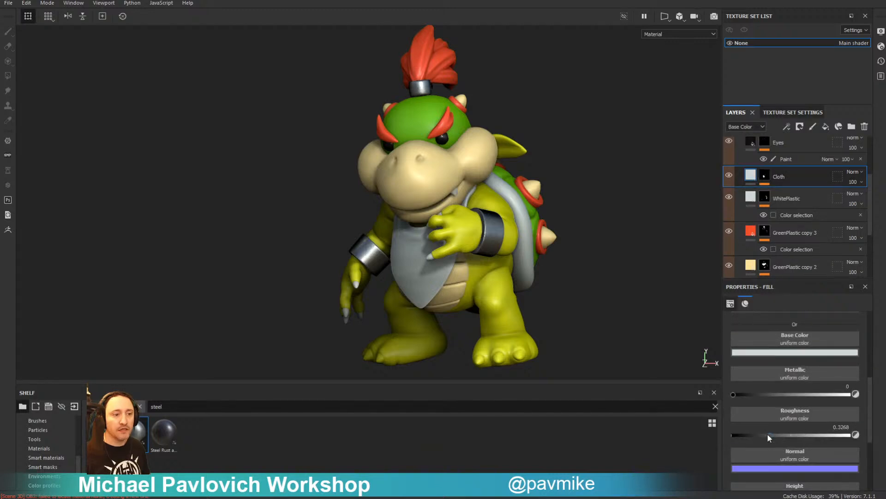
mouse_move(736, 437)
mouse_down()
mouse_move(794, 430)
mouse_move(724, 436)
mouse_up()
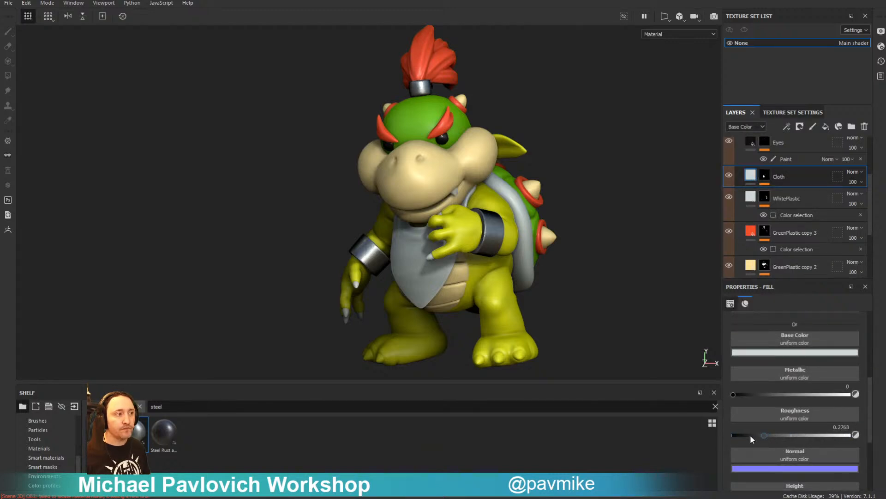
alt+click(764, 179)
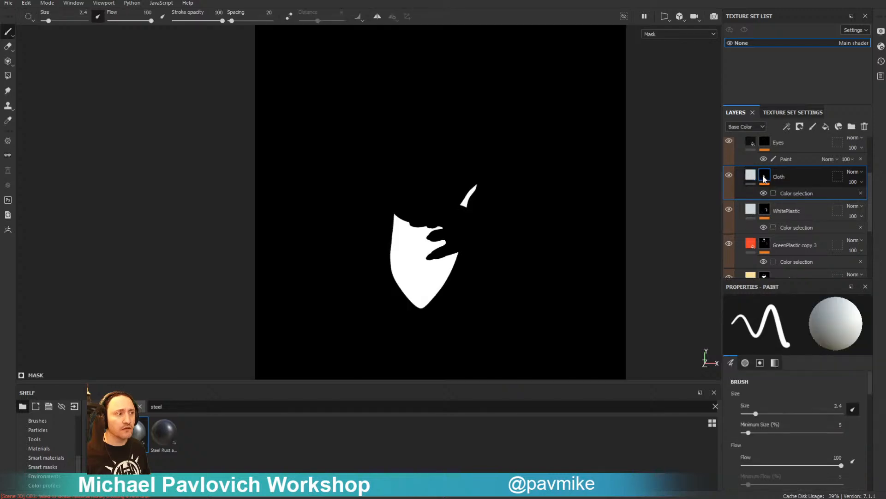
key(m)
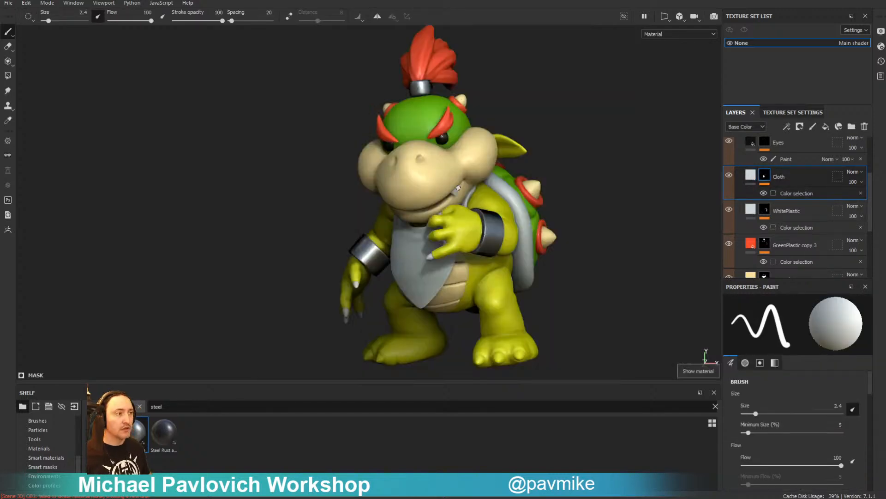
Try the Bonifacio Street environment map and rotate the environment lighting to 59
shift+right_drag(612, 278, 580, 276)
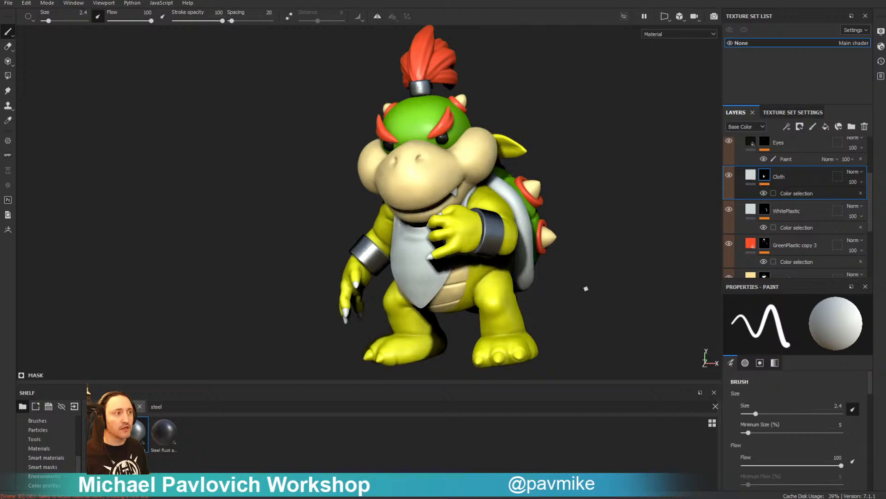
click(881, 46)
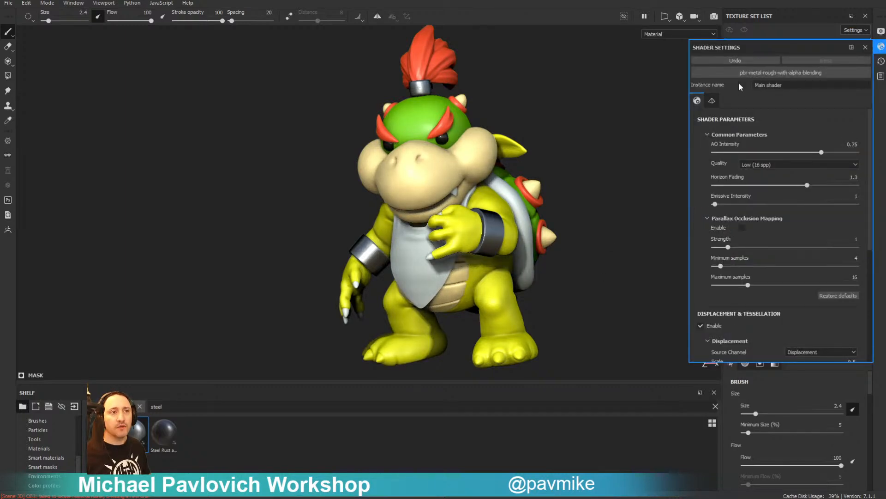
click(881, 31)
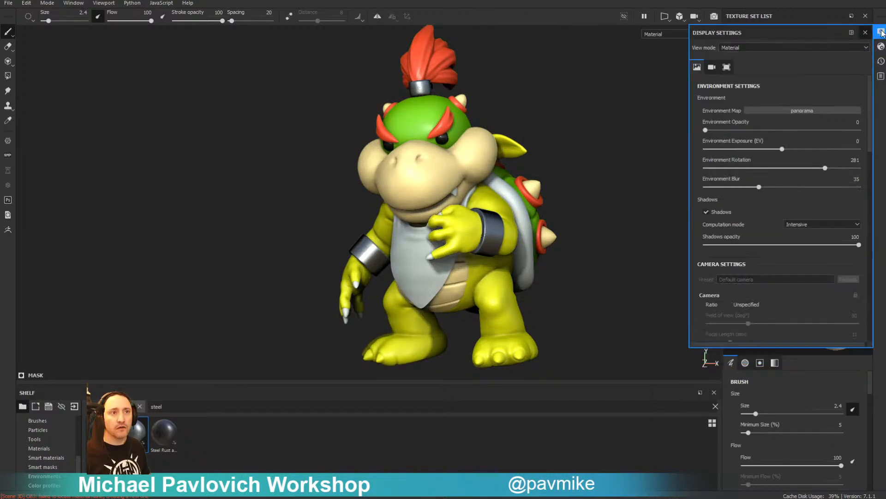
click(772, 111)
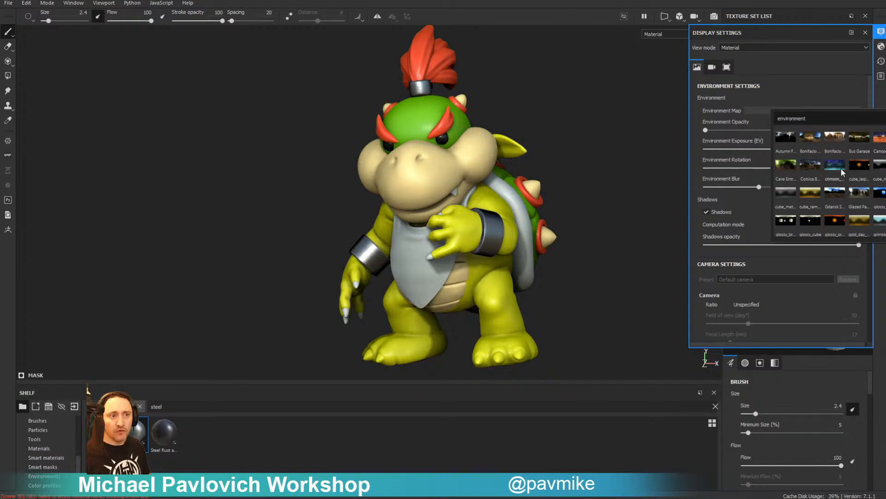
click(836, 137)
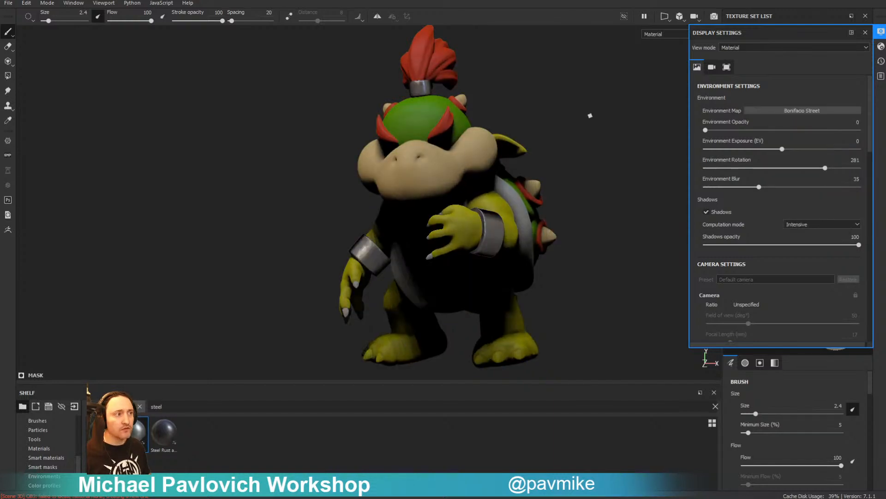
shift+right_drag(590, 115, 633, 126)
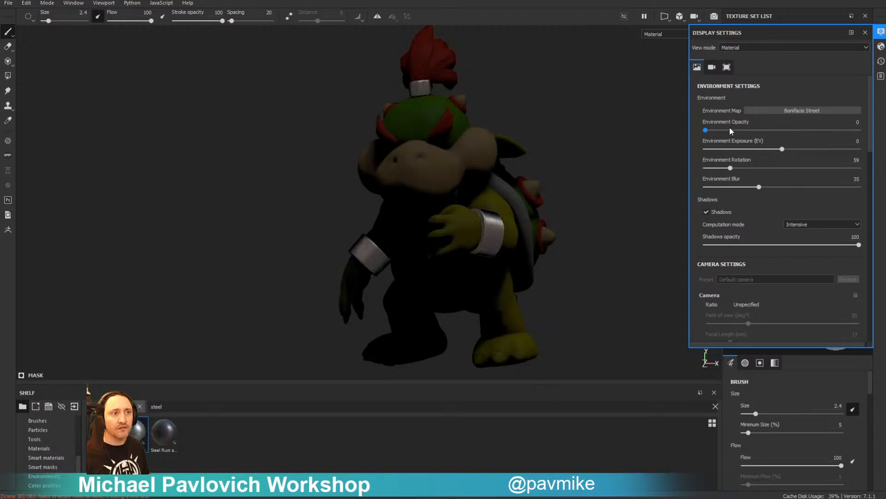
Set the environment opacity to 100 and the environment blur to 0
drag(729, 130, 860, 130)
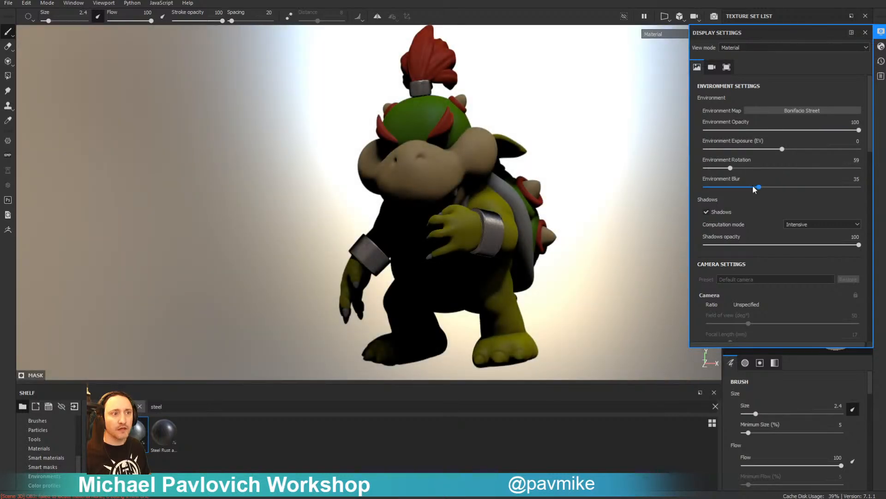
drag(755, 188, 686, 190)
Try the Glazed Patio environment map and rotate the environment lighting to 264
click(780, 110)
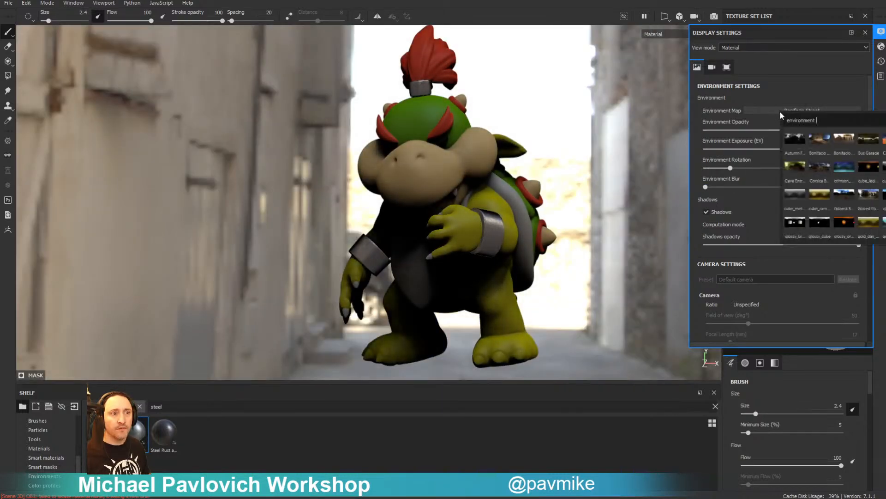
click(864, 197)
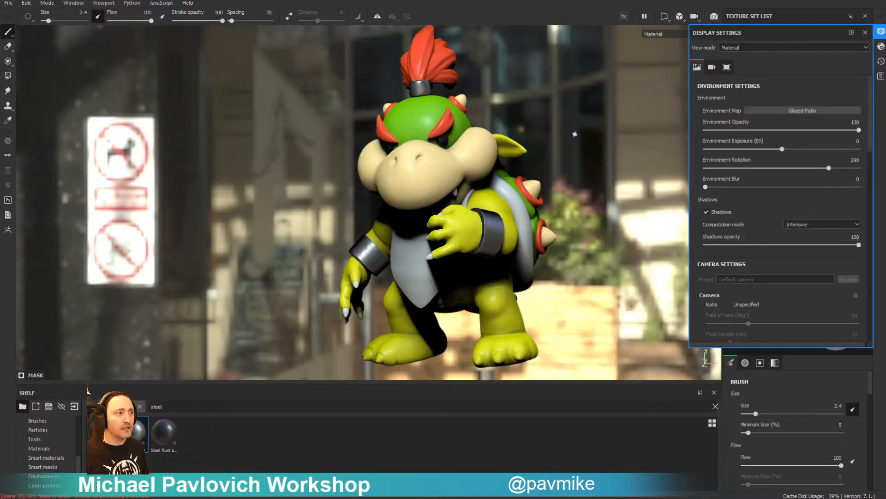
shift+right_drag(575, 134, 609, 143)
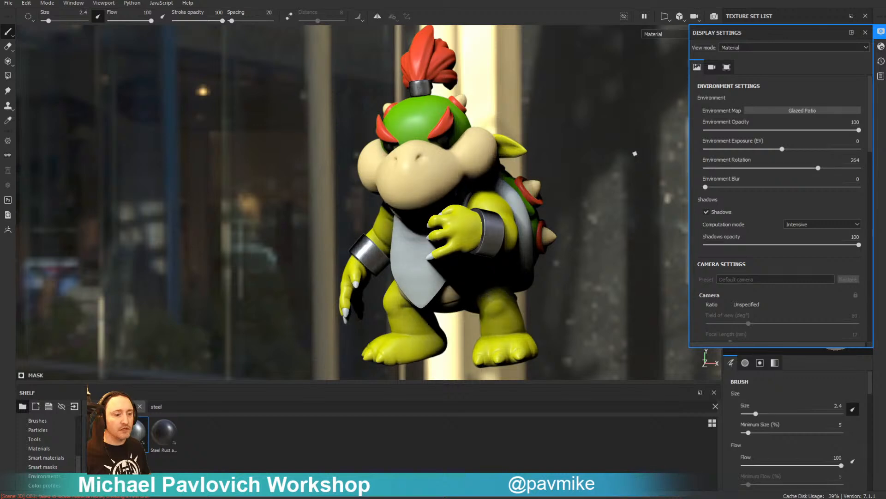
Set the environment map to Panorama, rotate it to 311 and close the display settings
click(782, 111)
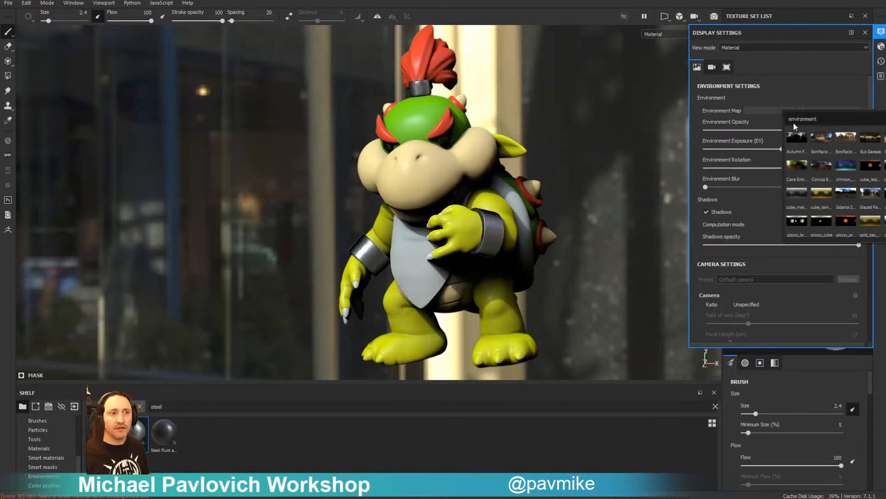
scroll(825, 148, down, 3)
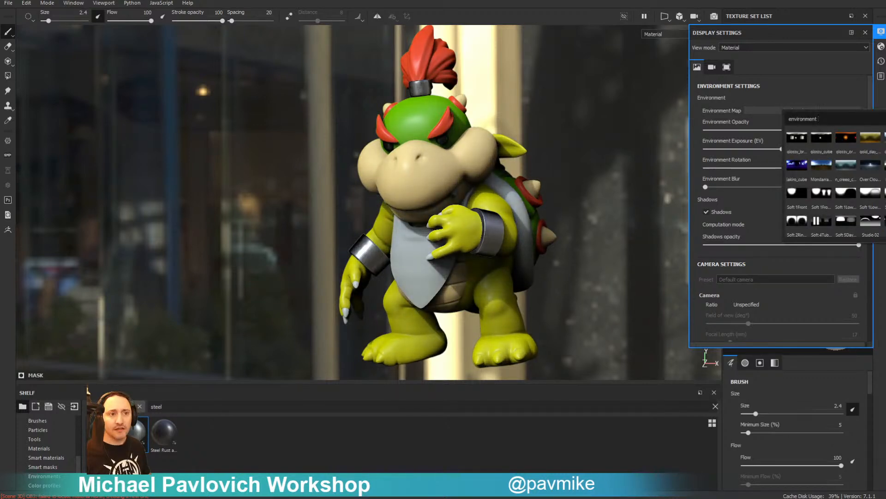
click(839, 162)
shift+right_drag(603, 140, 615, 143)
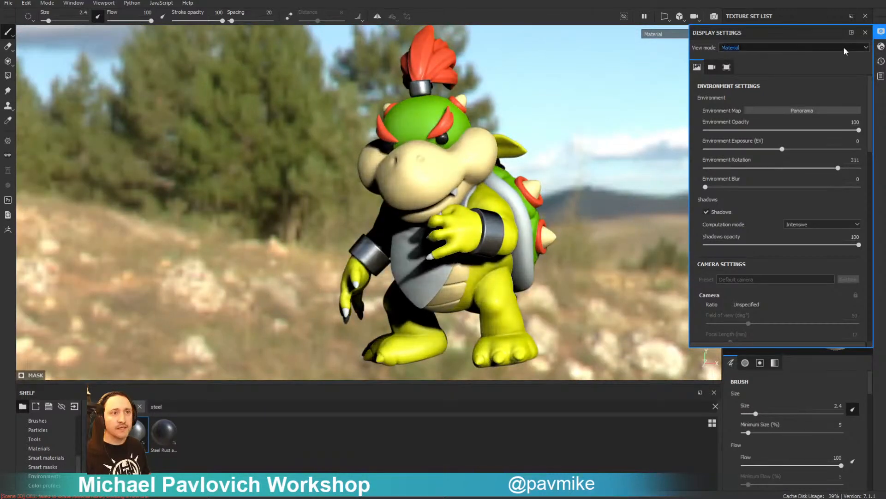
click(865, 33)
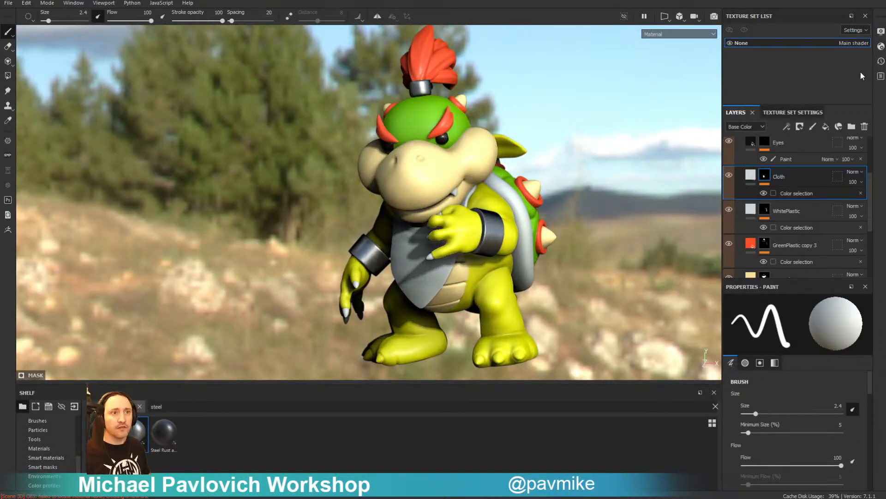
Set the environment blur to 34 and the environment opacity to 0, then close the display settings
click(881, 32)
drag(705, 187, 757, 185)
drag(860, 130, 622, 147)
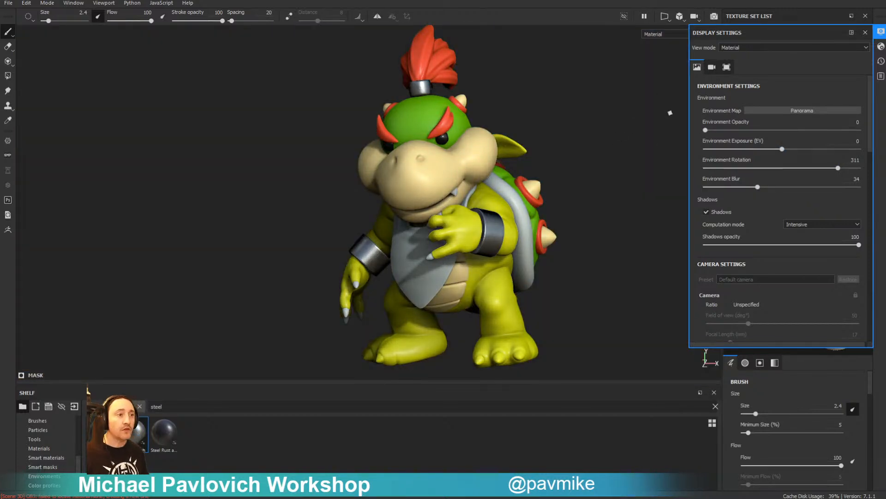
click(865, 32)
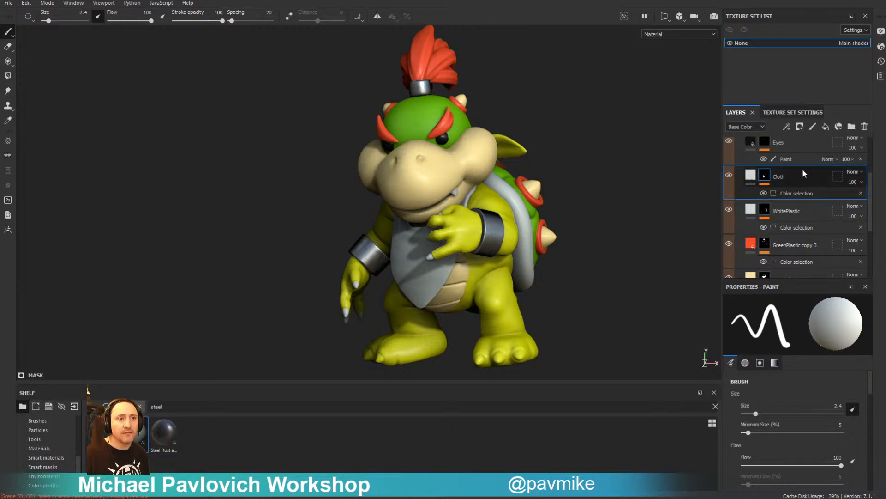
Add a fill layer above the Steel Rough layer and name it Dirt
scroll(796, 148, up, 3)
click(786, 187)
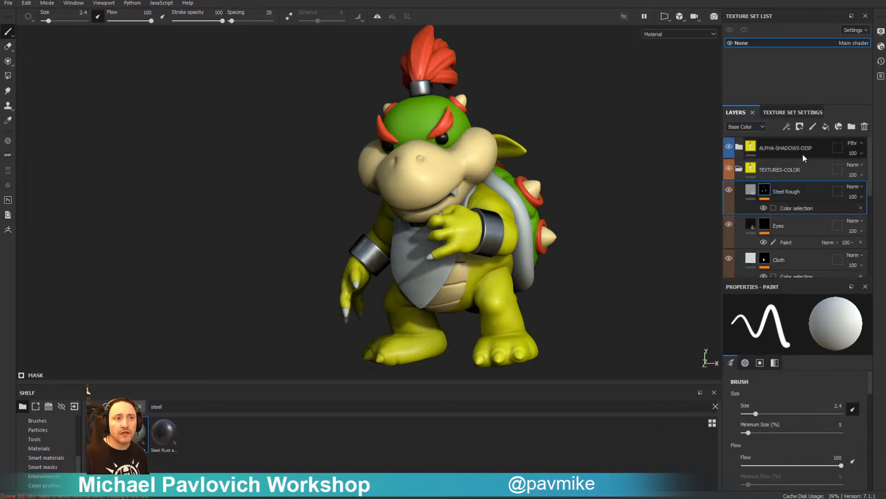
click(826, 127)
double_click(769, 191)
text(Dirt)
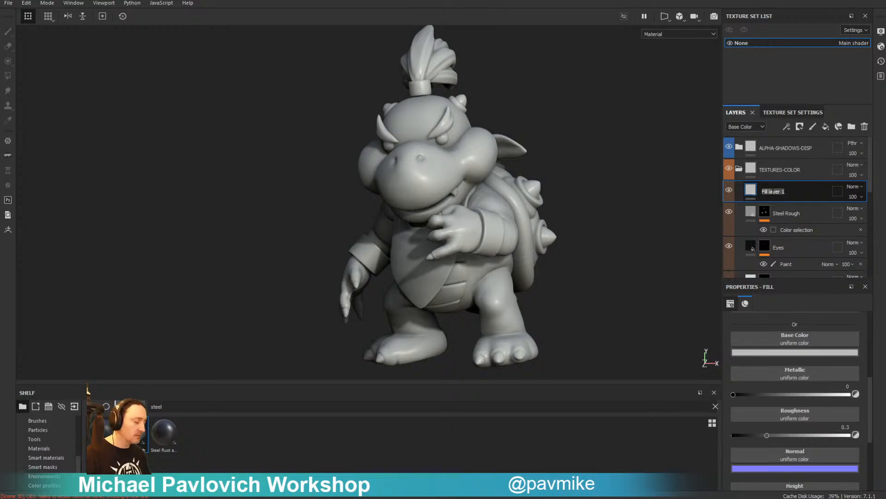
key(Return)
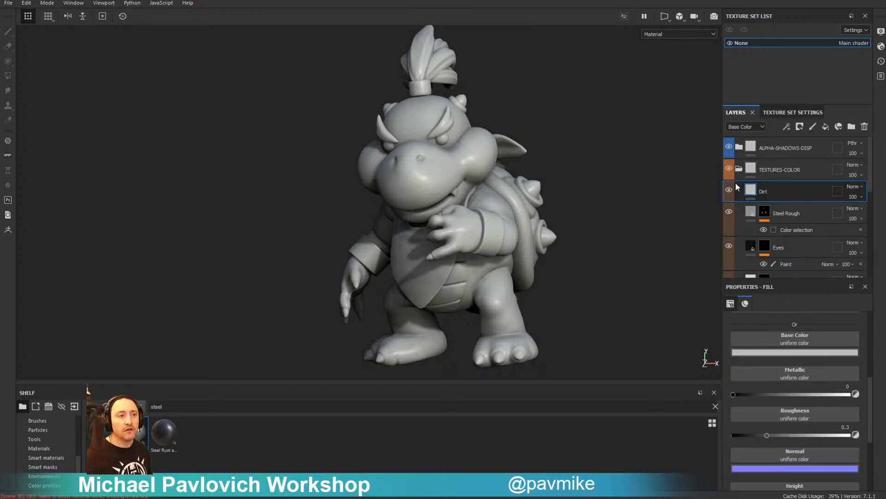
right_click(751, 190)
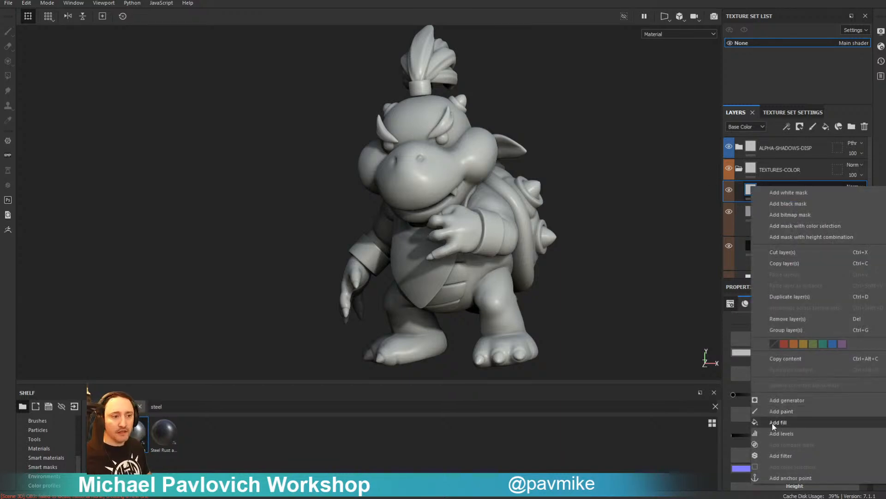
click(778, 454)
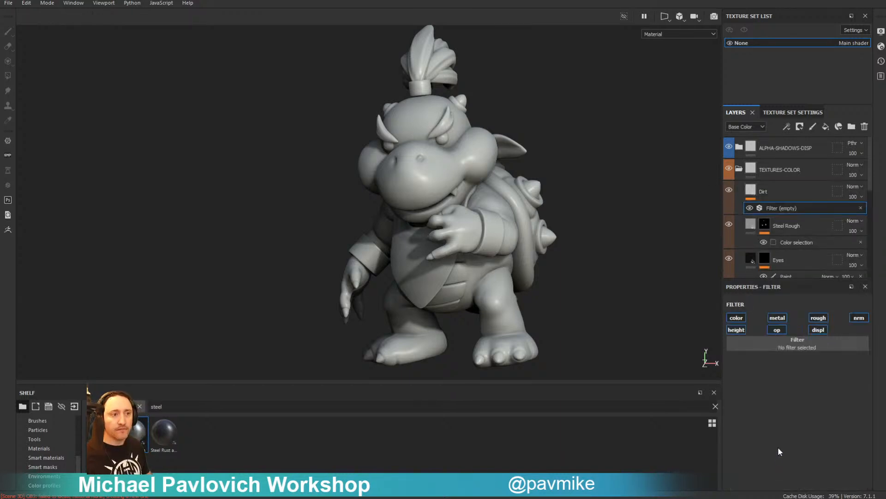
click(861, 208)
Add a fill effect to the Dirt layer's content
click(751, 191)
right_click(752, 191)
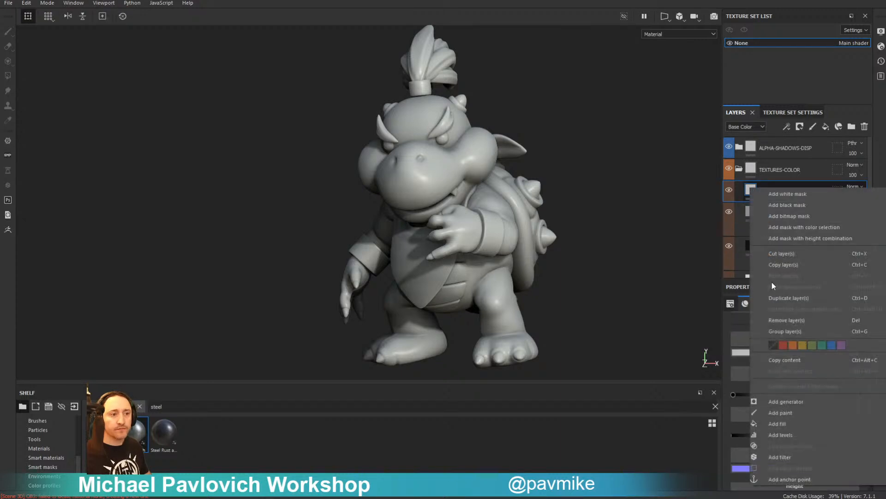
click(773, 423)
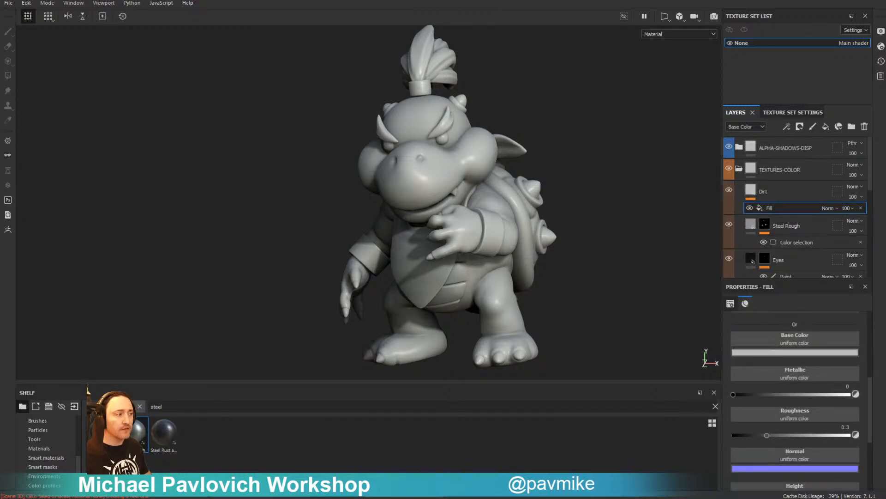
Search the grunges for dirt and assign Grunge Dirt Scratched as the base color of the Dirt layer's fill effect
scroll(45, 459, up, 5)
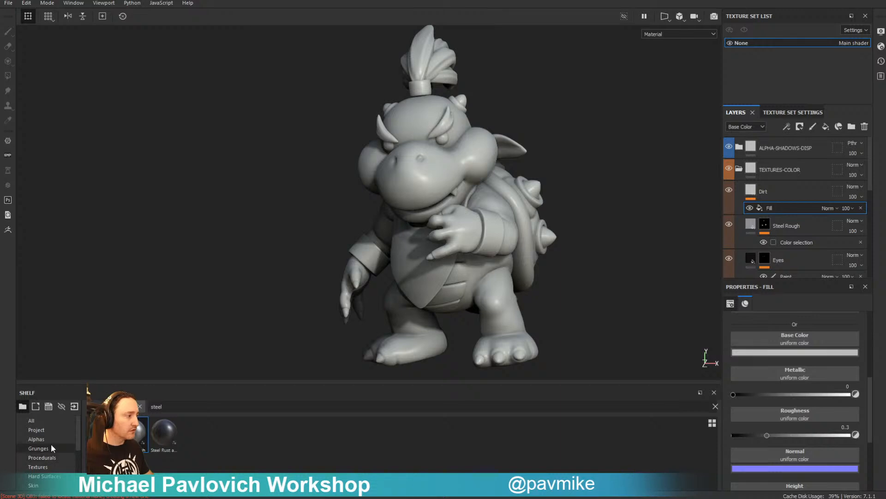
click(51, 447)
click(168, 403)
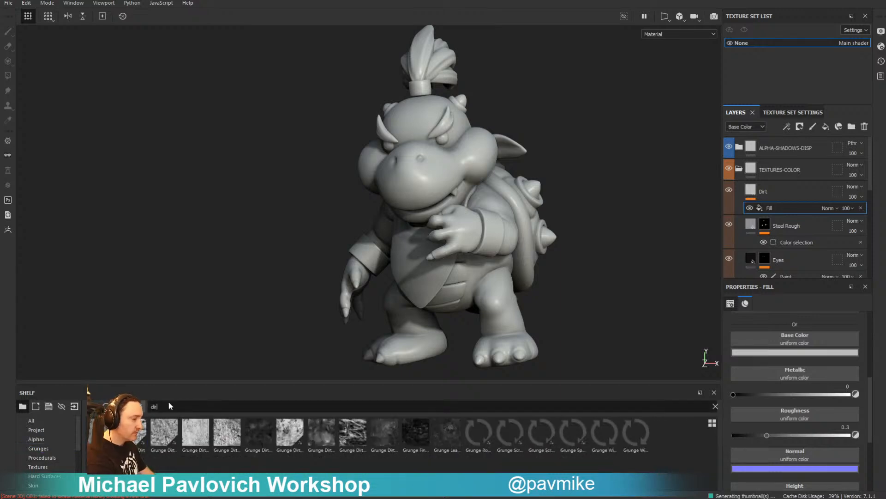
text(dirt)
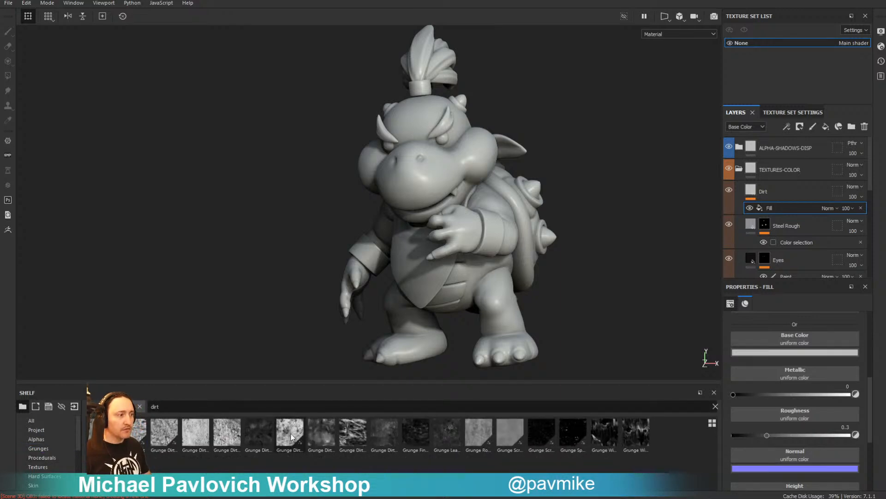
mouse_move(291, 436)
drag(290, 436, 786, 339)
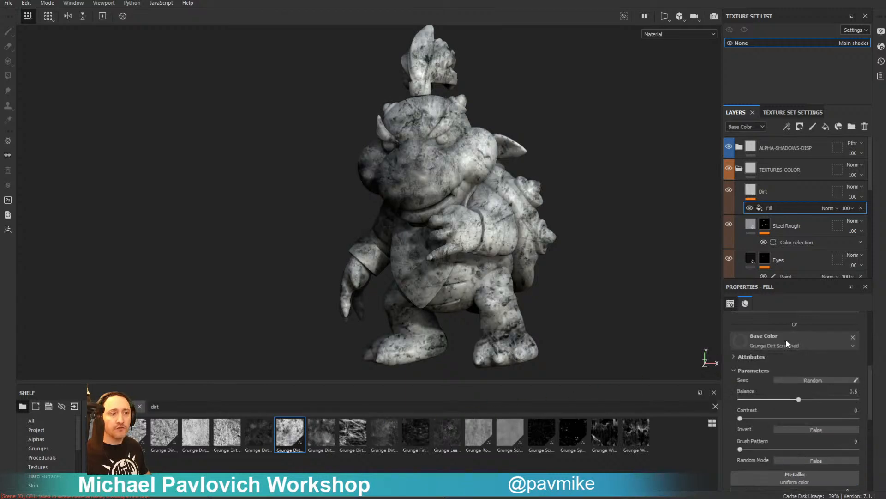
Raise the roughness of the Dirt layer's grunge fill close to its maximum
scroll(836, 381, down, 4)
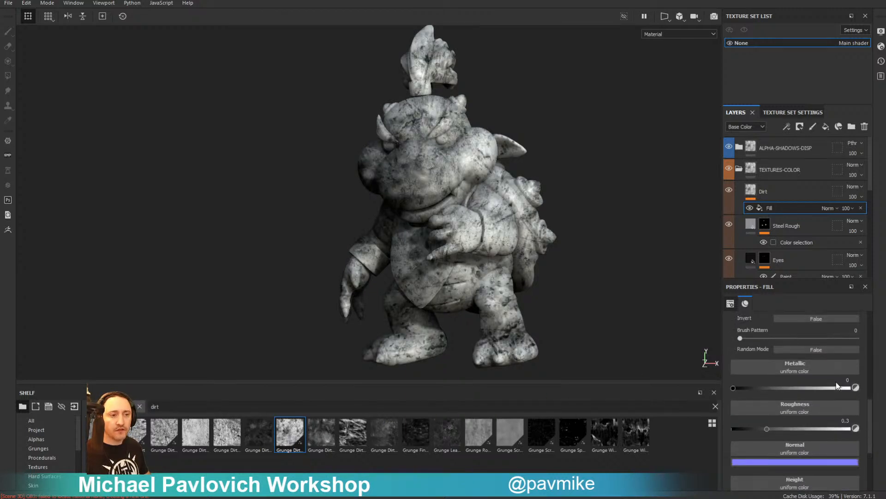
scroll(836, 381, up, 5)
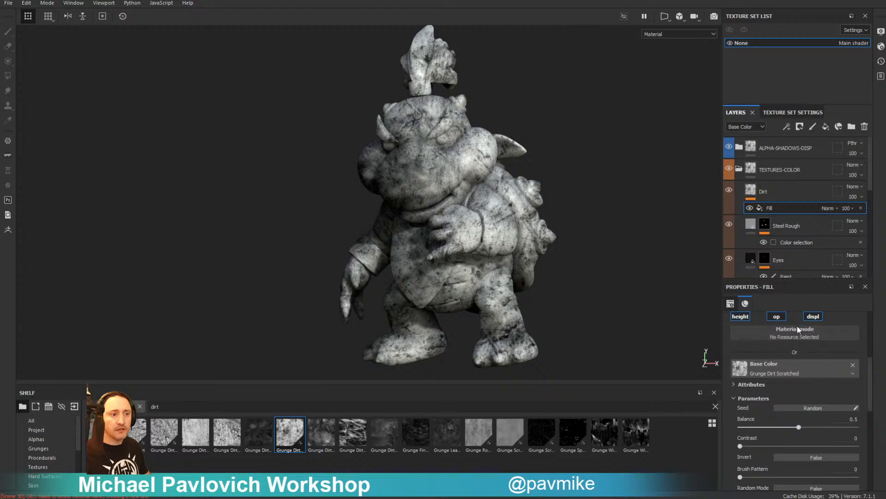
scroll(791, 342, up, 3)
scroll(791, 342, down, 4)
scroll(787, 374, down, 5)
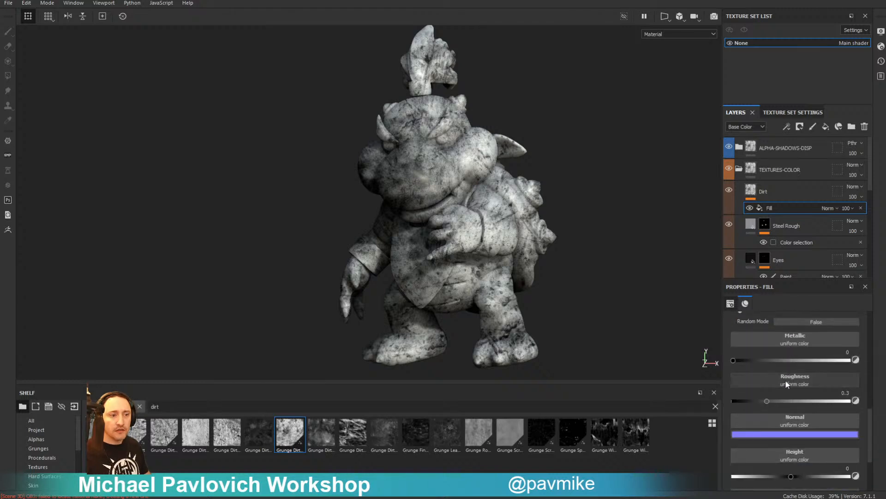
drag(769, 400, 833, 401)
scroll(833, 400, up, 4)
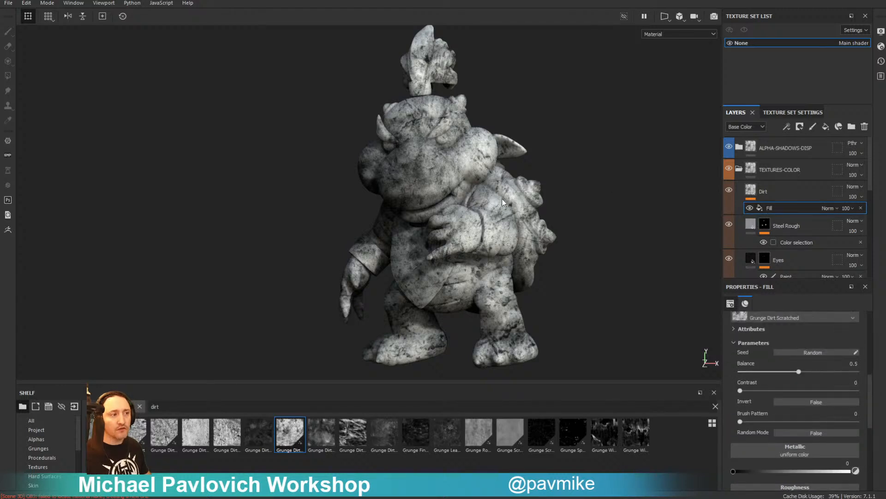
Add a Gradient filter above the grunge fill in the Dirt layer
right_click(771, 209)
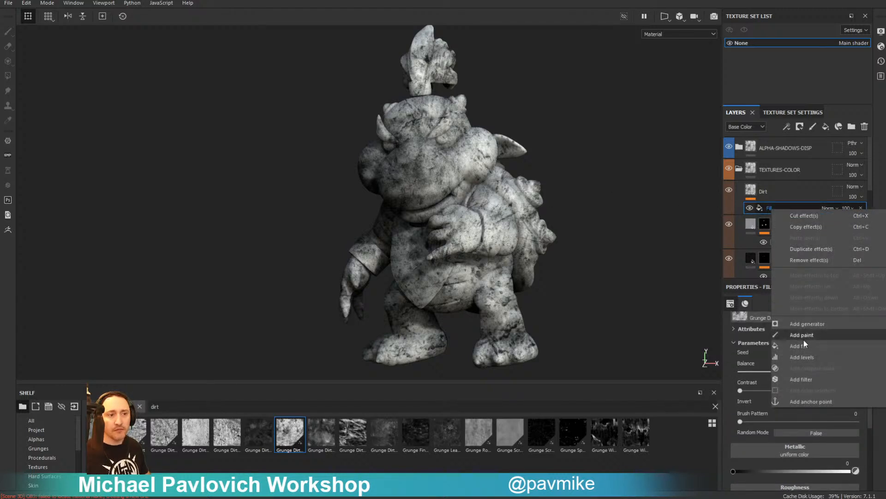
click(800, 379)
click(788, 342)
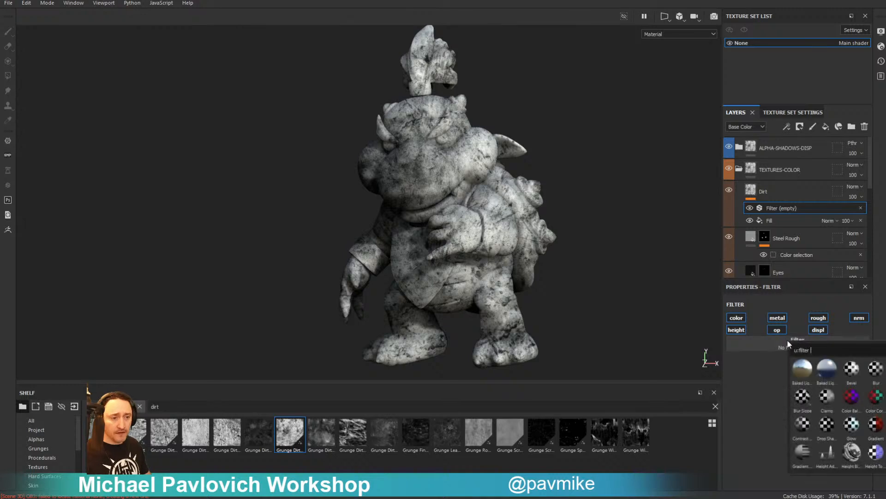
click(874, 427)
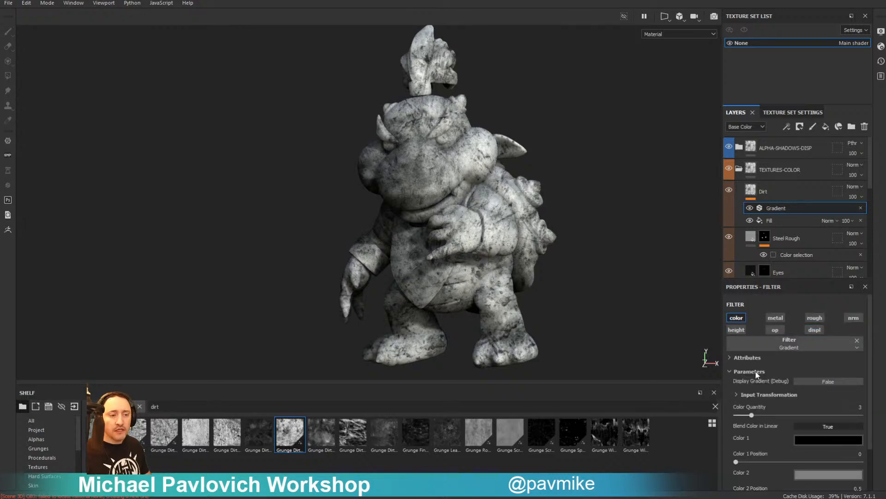
Set Color 1 of the Gradient filter to a dark brown
scroll(758, 377, down, 2)
click(809, 388)
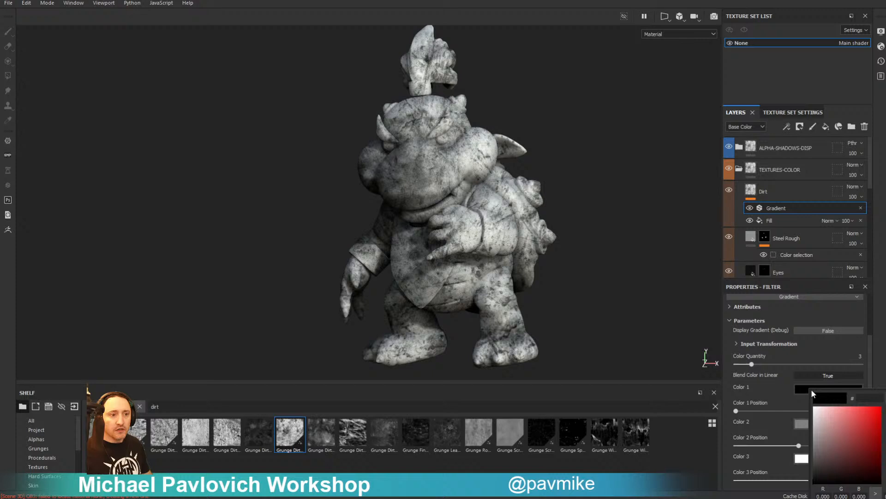
click(868, 455)
click(885, 477)
drag(868, 463, 866, 465)
click(880, 369)
Set Color 2 of the Gradient filter to a medium brown sampled from Color 1 and lightened
click(845, 423)
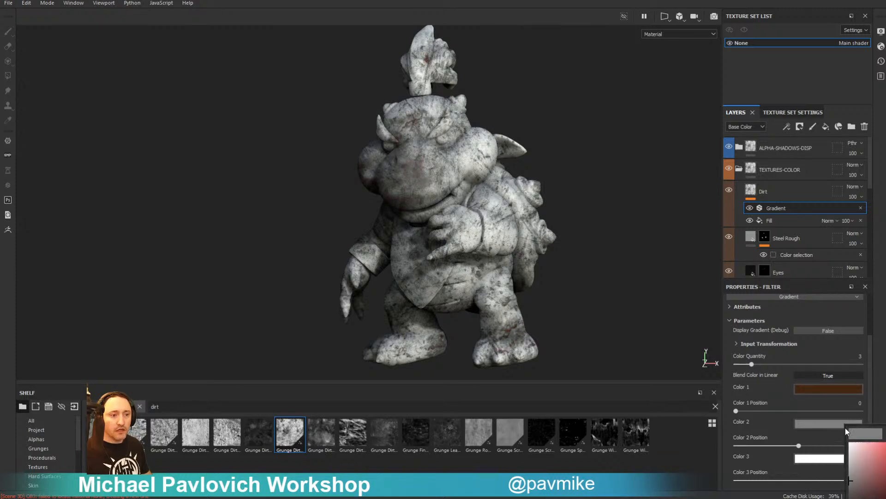
click(831, 390)
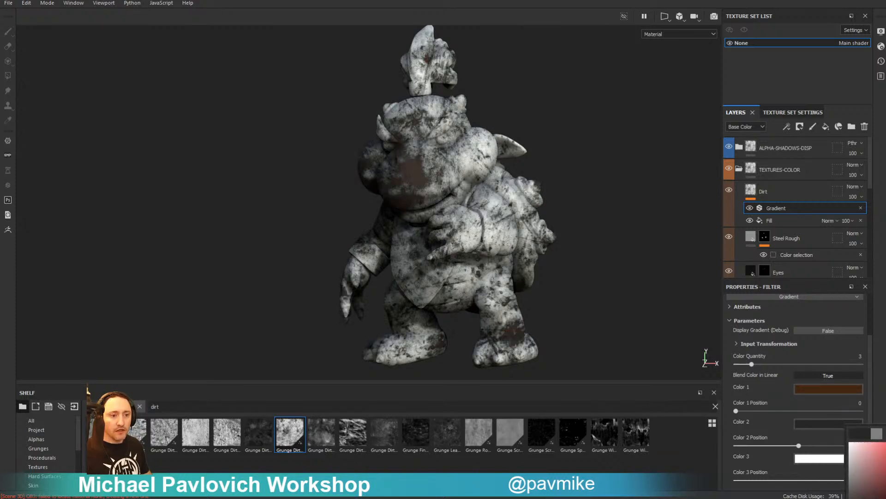
click(884, 485)
Set Color 3 of the Gradient filter to a lighter yellowish brown, starting from a sample of Color 2
click(834, 457)
click(834, 457)
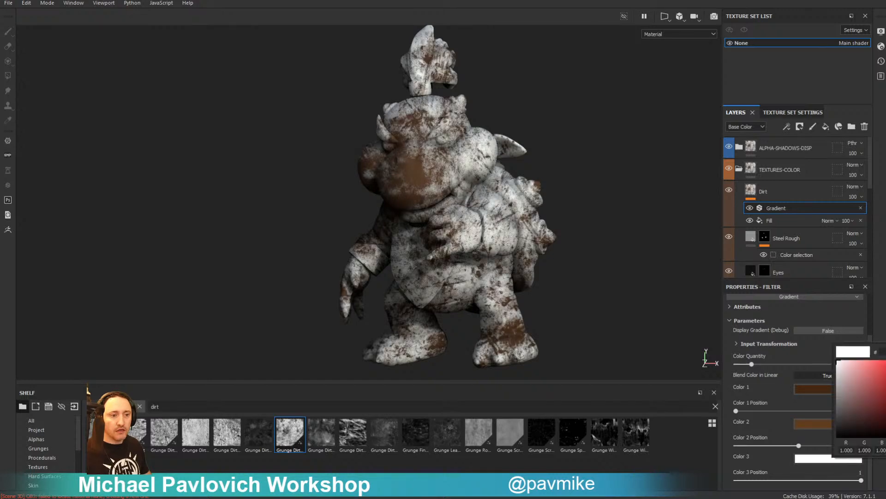
click(826, 421)
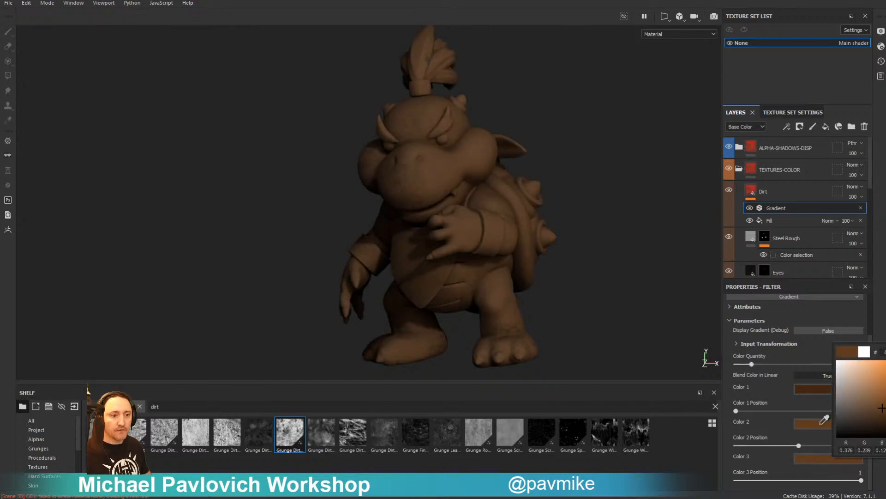
click(877, 401)
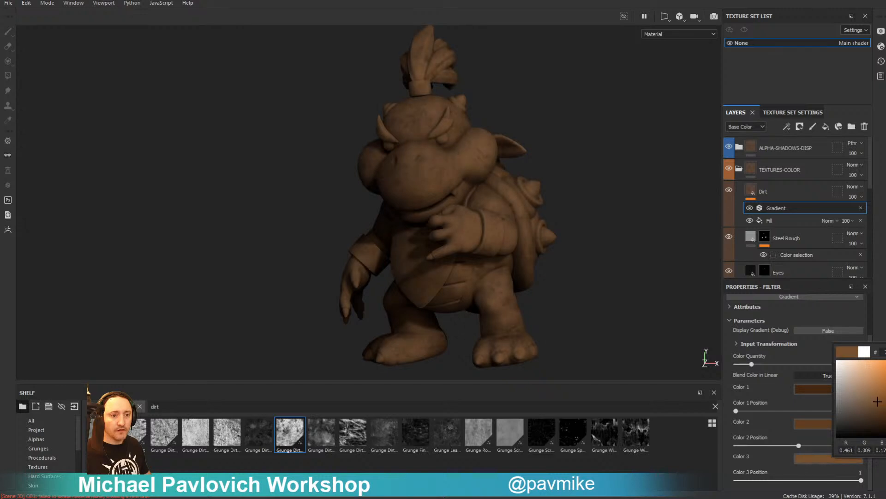
click(885, 429)
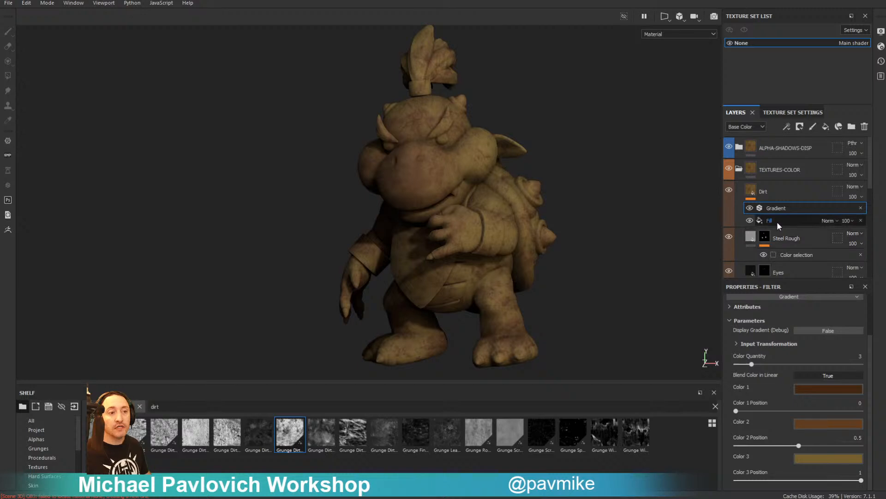
Try the Dirt generator directly on the Dirt layer's content above the Gradient filter
click(754, 190)
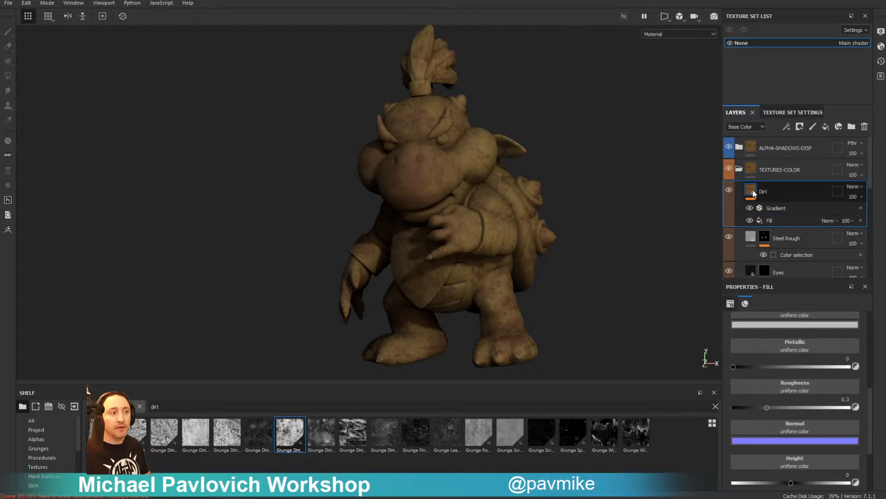
right_click(754, 190)
click(789, 403)
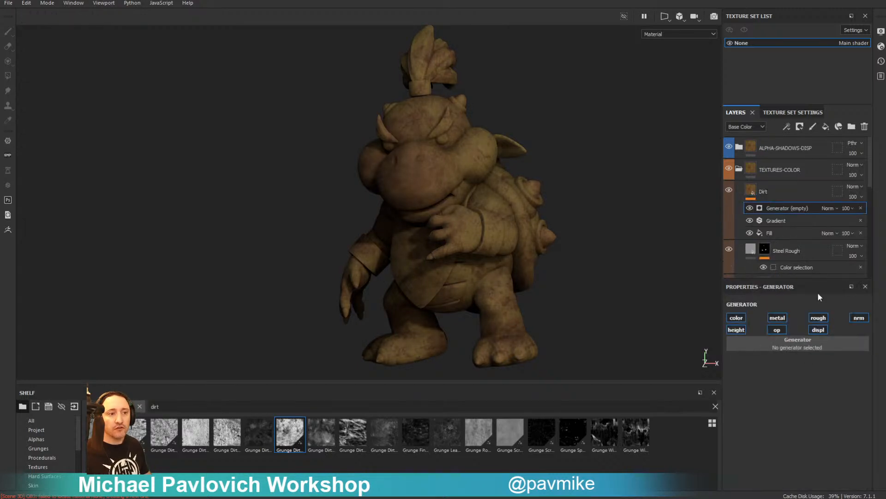
click(821, 343)
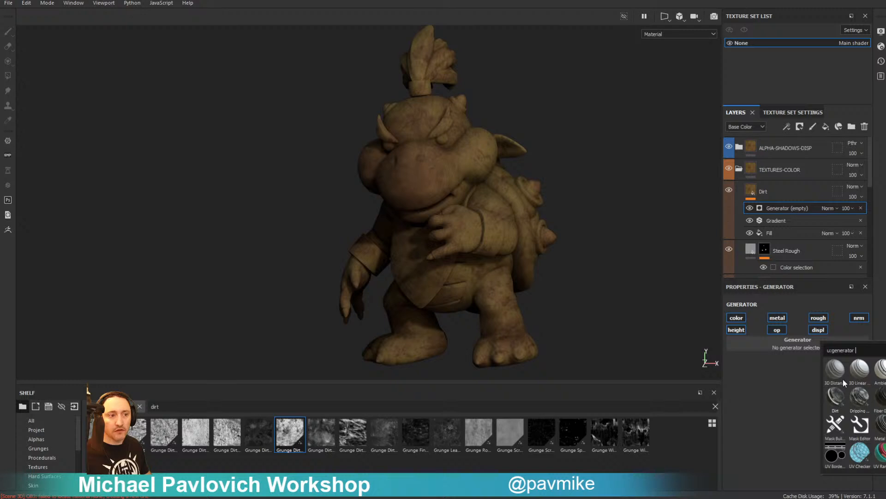
click(836, 396)
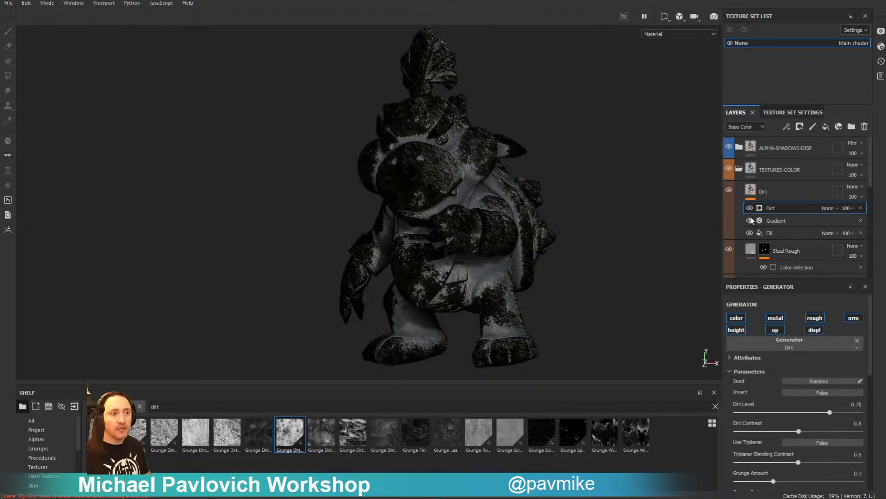
Add a black mask to the Dirt layer
click(750, 190)
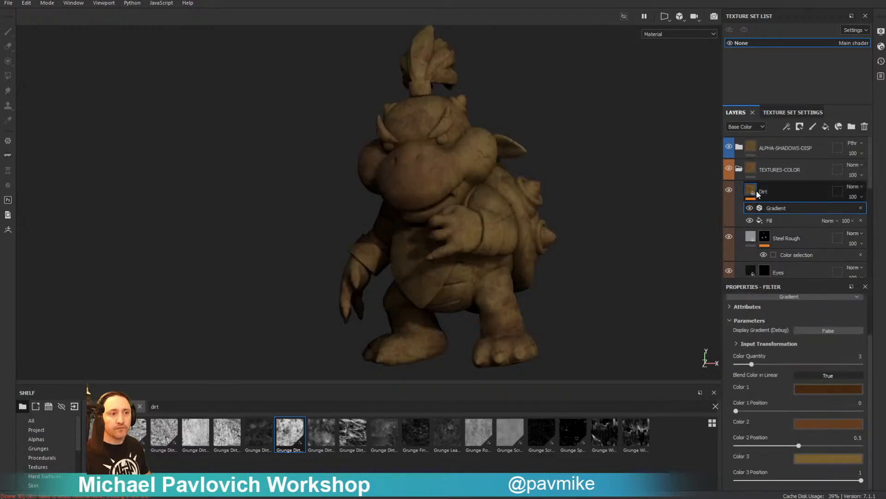
right_click(753, 190)
click(781, 207)
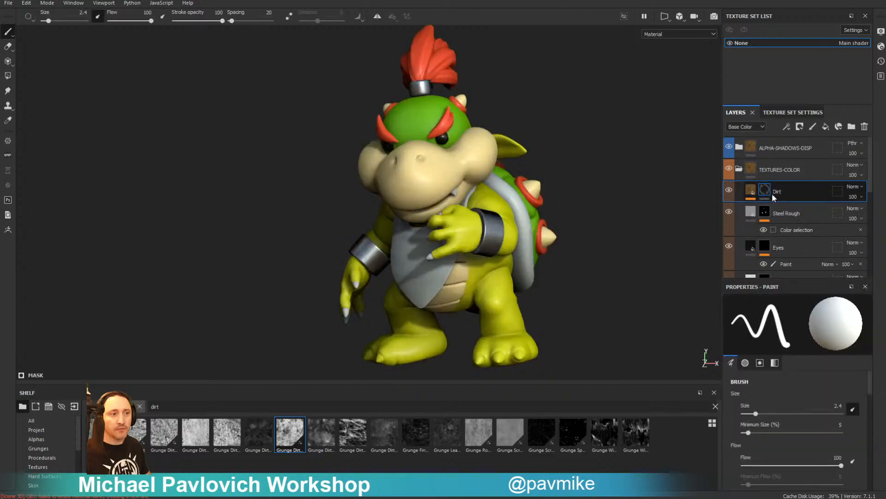
Add a Dirt generator to the Dirt layer's mask and lower its Dirt Level to 0.49
right_click(765, 188)
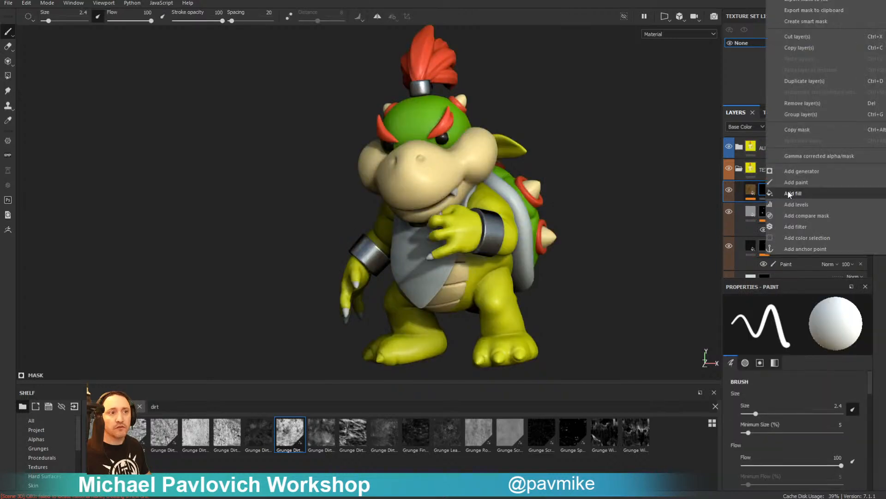
click(801, 171)
click(814, 320)
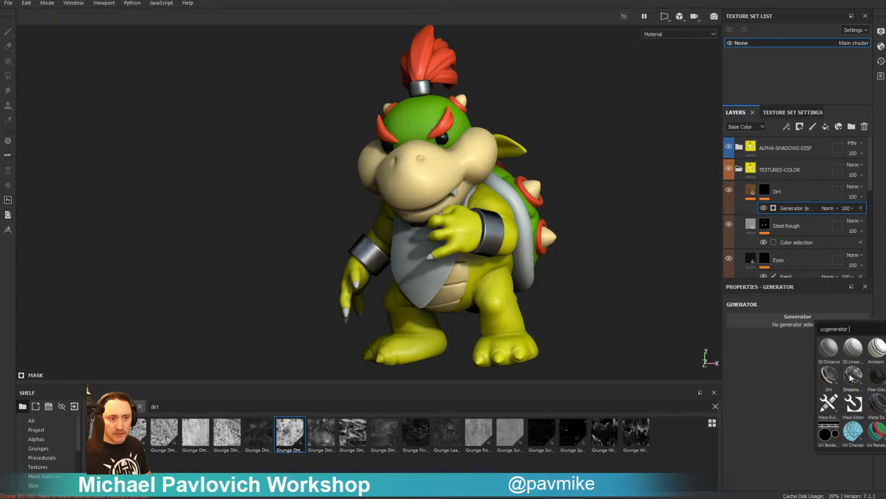
click(830, 374)
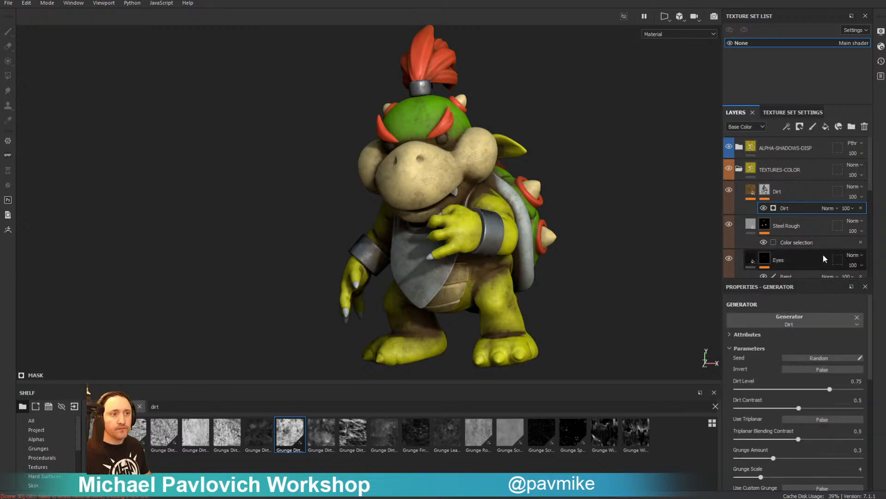
drag(830, 389, 798, 395)
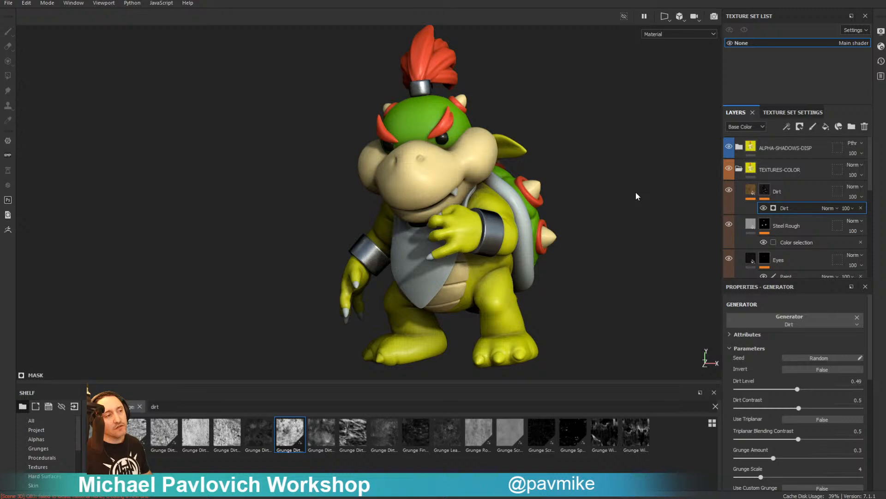
Select the Eyes layer's fill and bring up the texture set's channel settings
scroll(794, 217, down, 5)
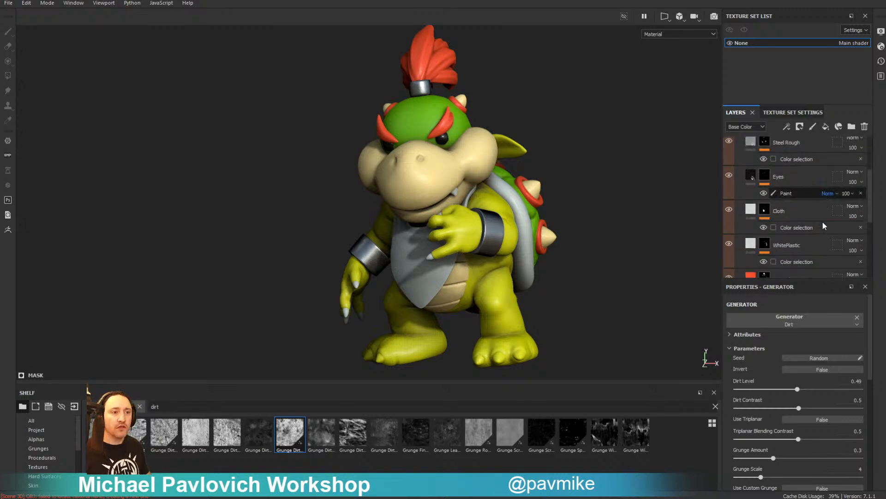
click(751, 175)
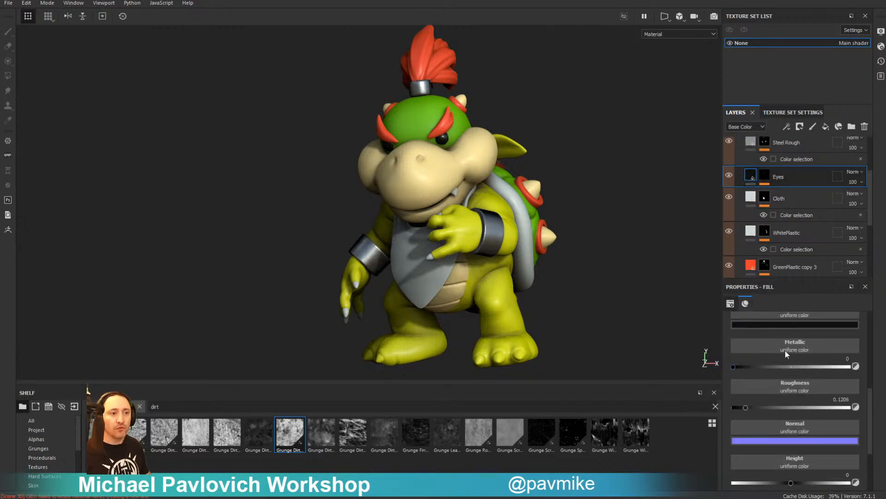
click(811, 115)
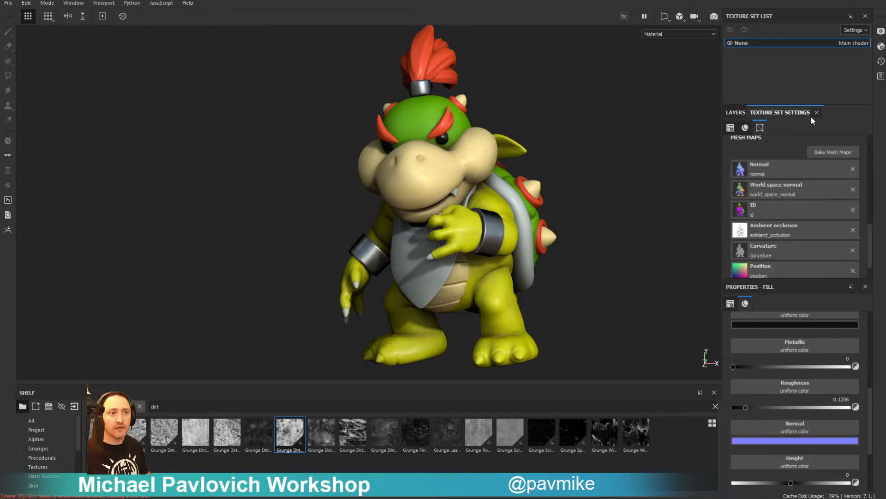
scroll(822, 159, up, 5)
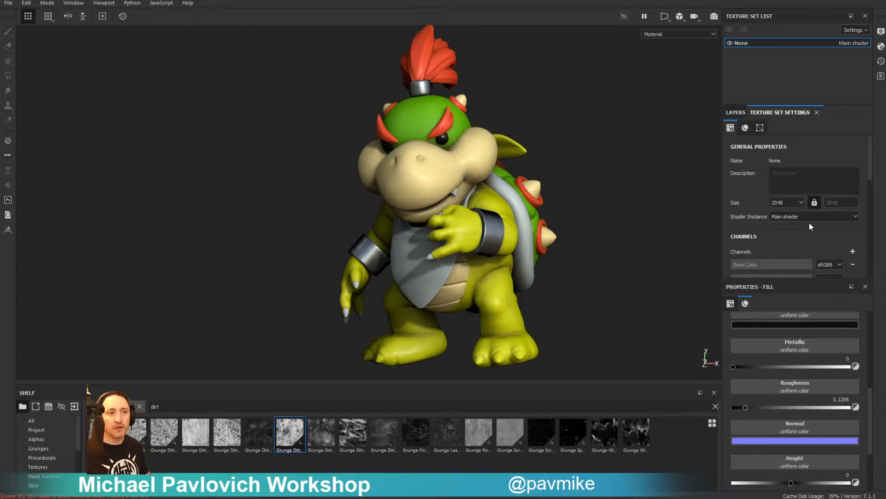
scroll(809, 221, down, 2)
click(852, 223)
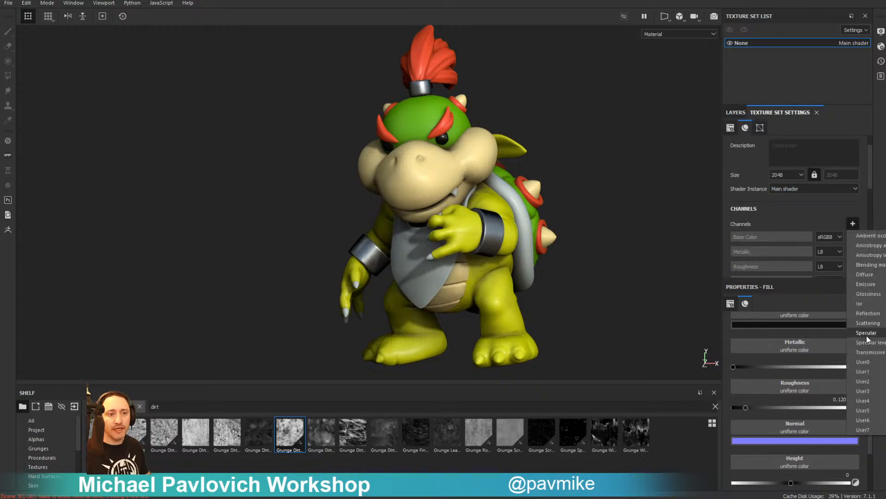
click(872, 304)
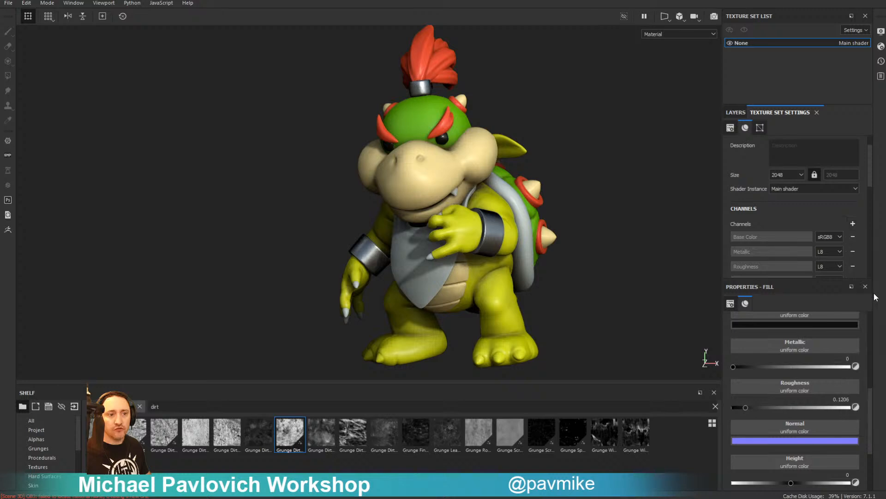
scroll(850, 218, down, 3)
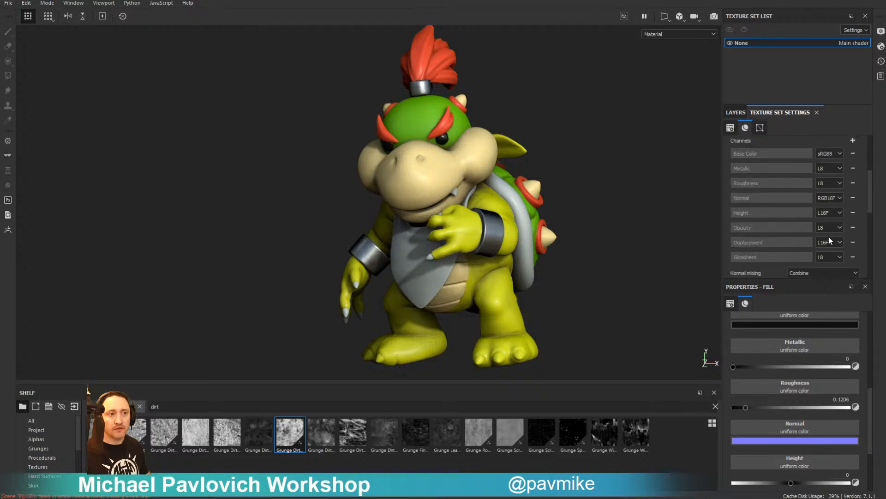
click(853, 257)
Add an Emissive channel to the texture set
scroll(853, 238, up, 3)
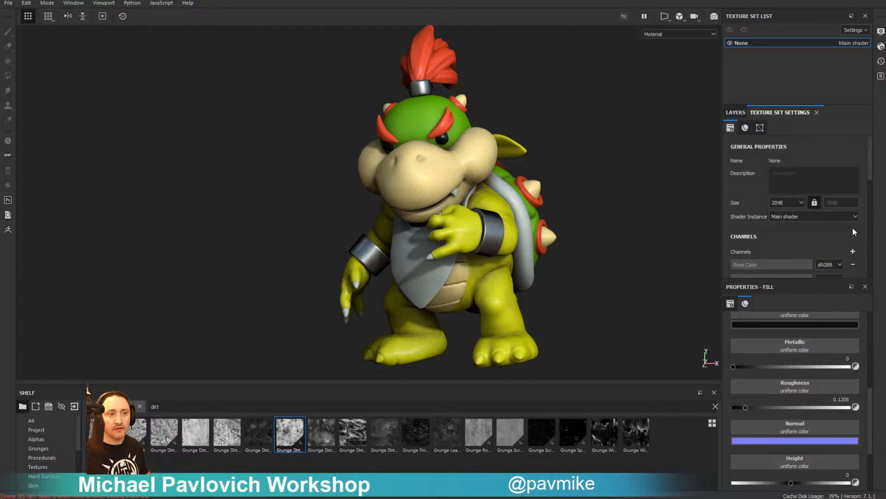
click(854, 252)
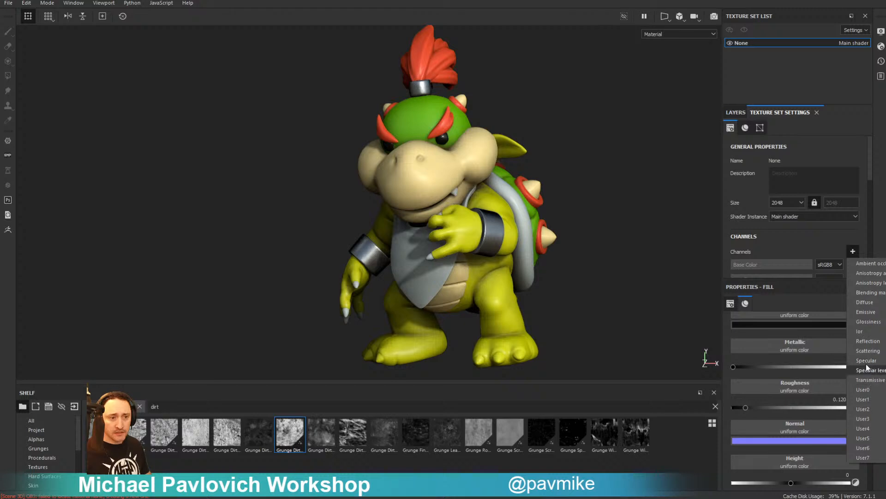
click(868, 312)
scroll(804, 238, down, 3)
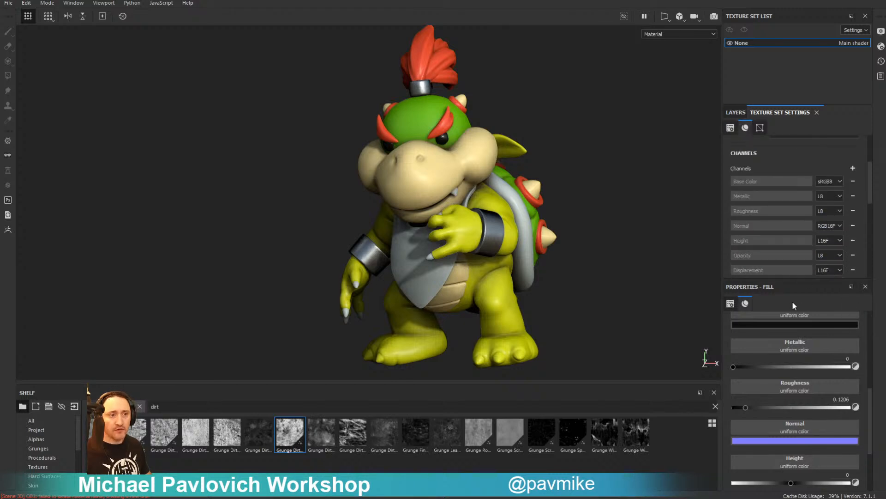
Set the Eyes layer's base color to bright red e80000
scroll(786, 336, down, 3)
scroll(786, 336, up, 2)
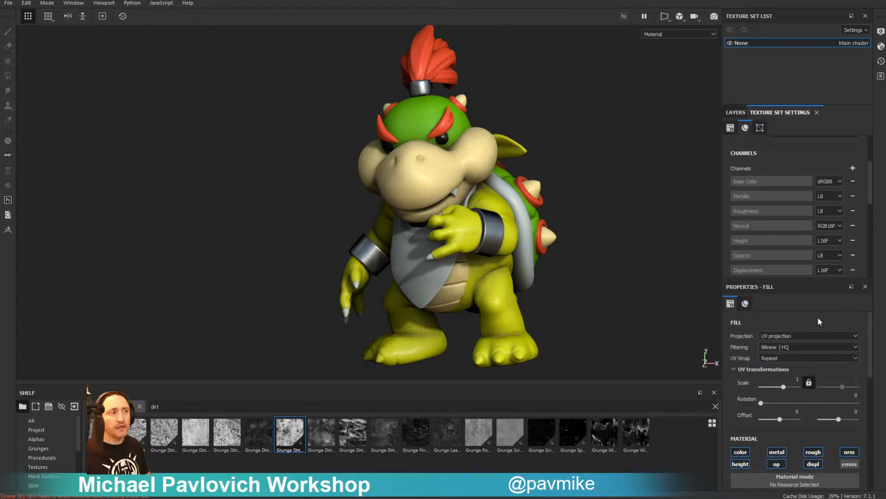
scroll(809, 362, down, 5)
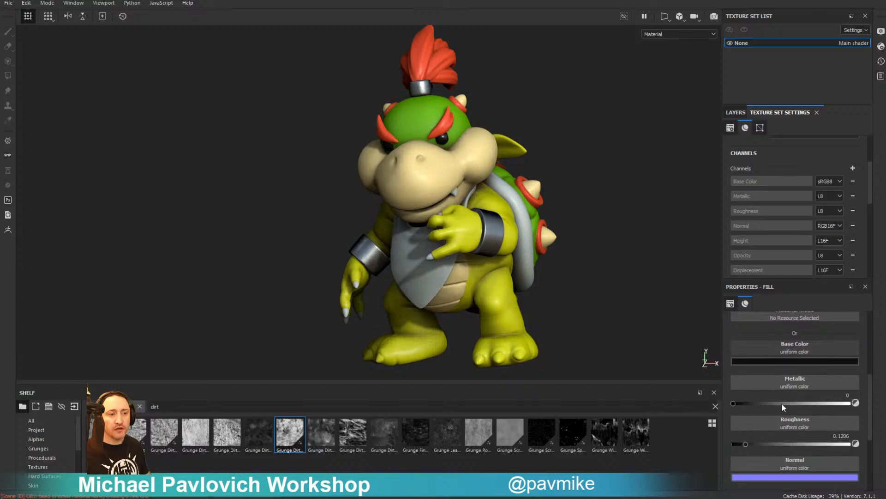
click(779, 389)
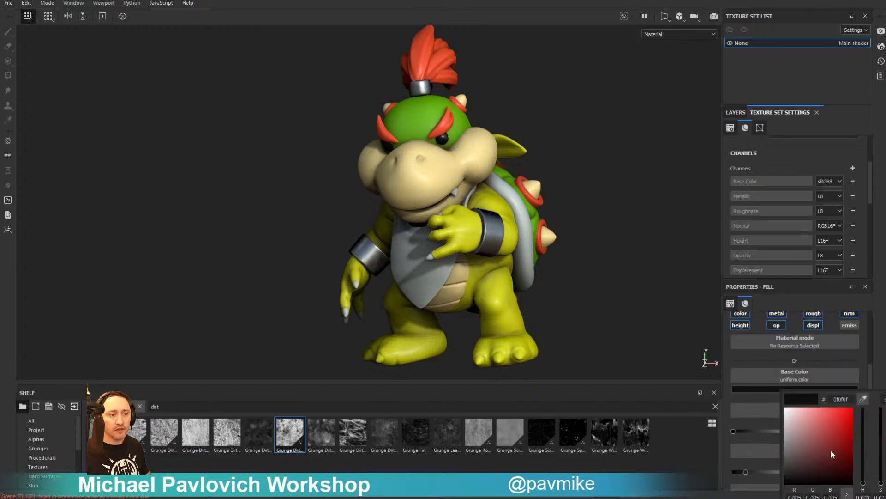
drag(836, 439, 852, 414)
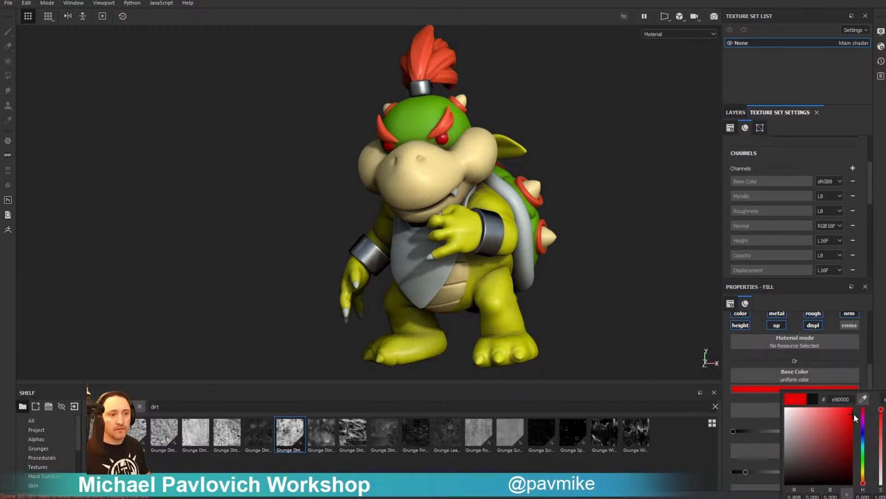
click(863, 368)
Enable the emissive channel in the Eyes fill and raise its roughness to the maximum
scroll(862, 381, down, 5)
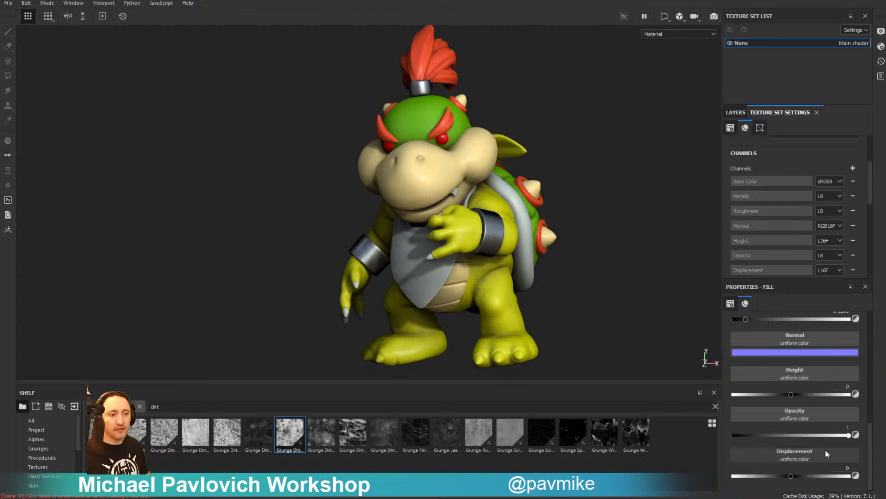
scroll(825, 450, up, 6)
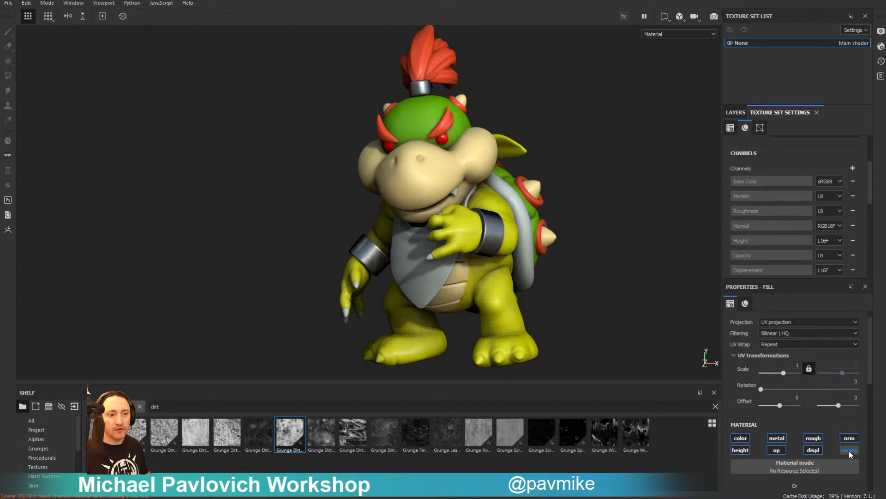
scroll(820, 410, down, 5)
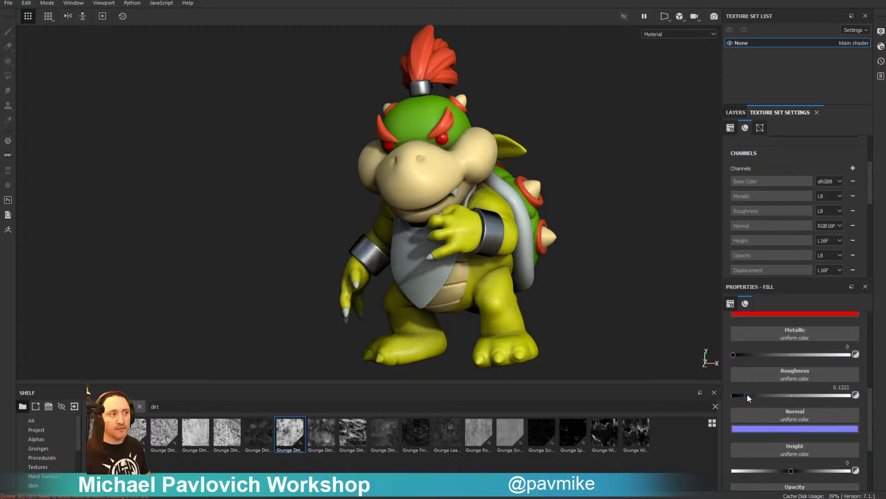
drag(745, 395, 855, 405)
Set the Eyes layer's emissive color to bright orange and raise the main shader's Emissive Intensity to 25.32
scroll(807, 342, down, 3)
click(793, 473)
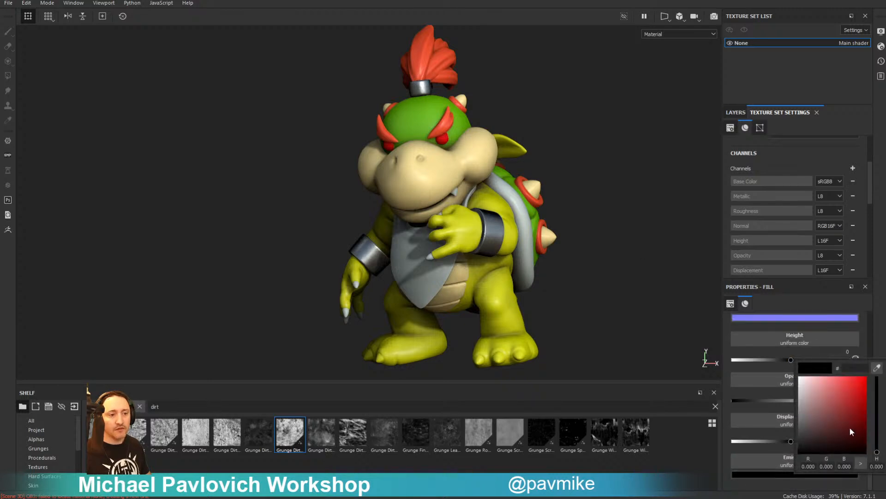
drag(852, 431, 865, 392)
drag(877, 452, 877, 455)
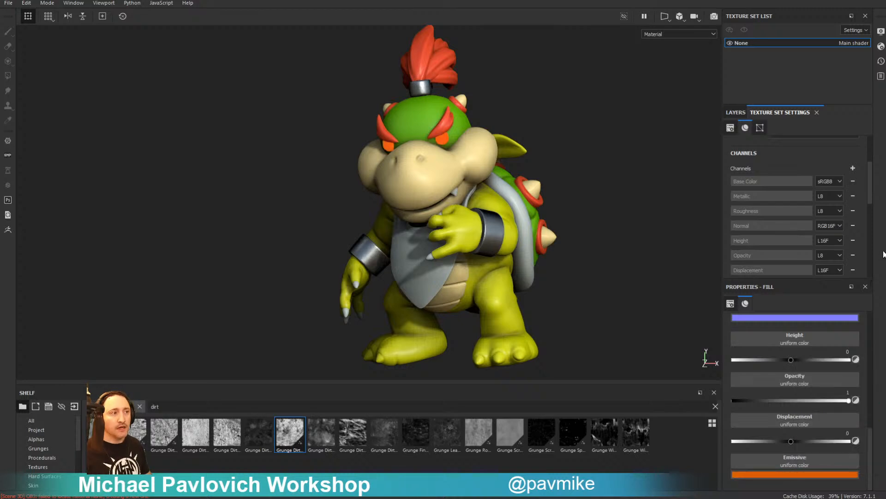
click(881, 46)
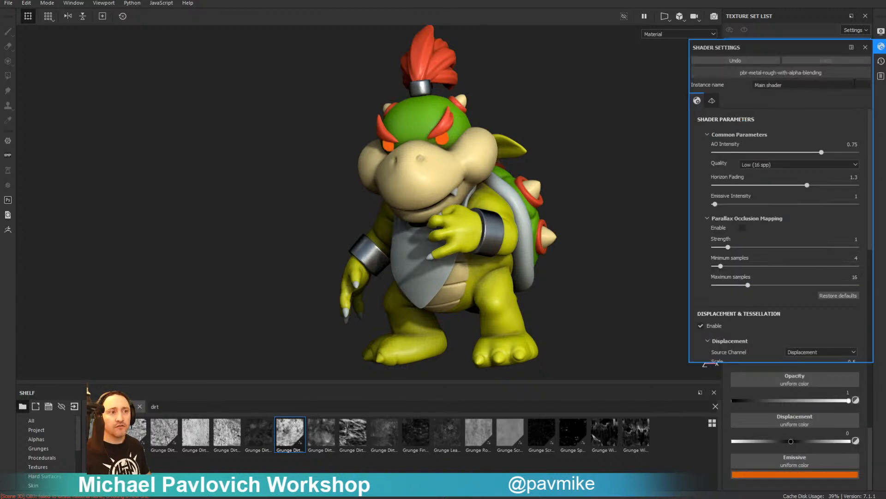
mouse_move(766, 204)
mouse_down()
mouse_move(740, 204)
mouse_move(790, 205)
mouse_move(750, 204)
mouse_up()
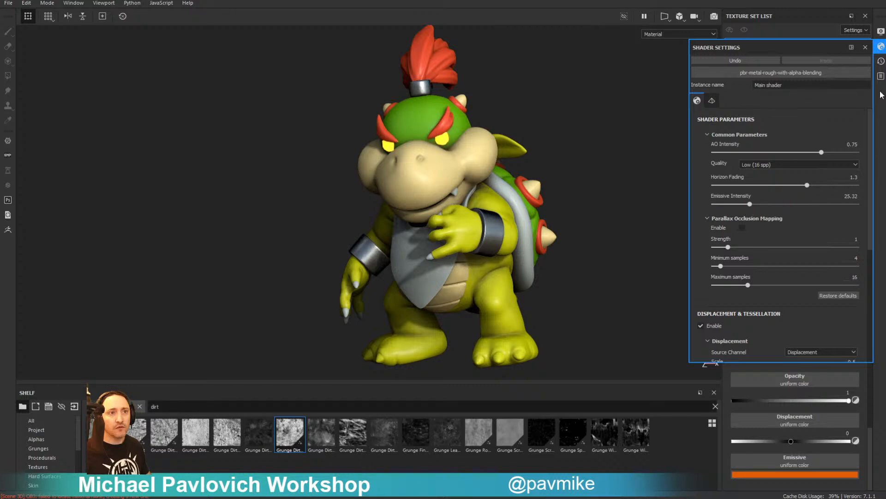
Activate post effects in the camera's display settings and enable Glare
click(881, 31)
scroll(777, 232, down, 10)
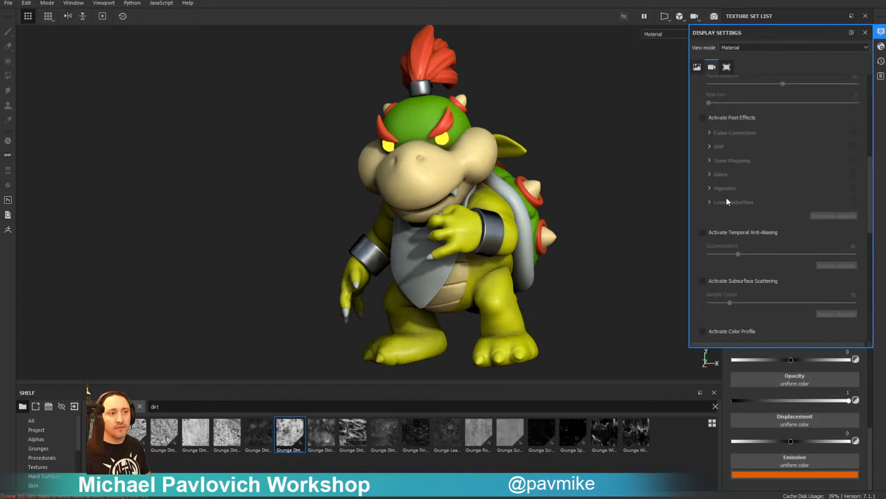
scroll(727, 201, up, 3)
click(717, 201)
click(727, 257)
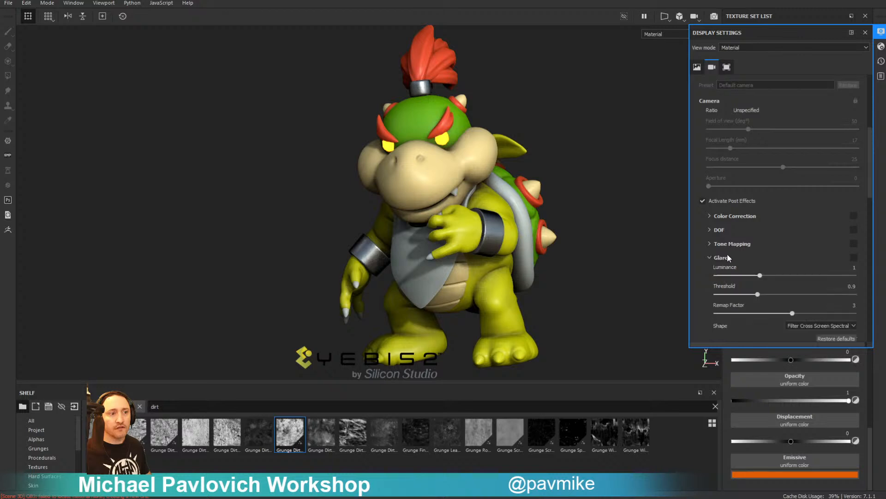
click(854, 257)
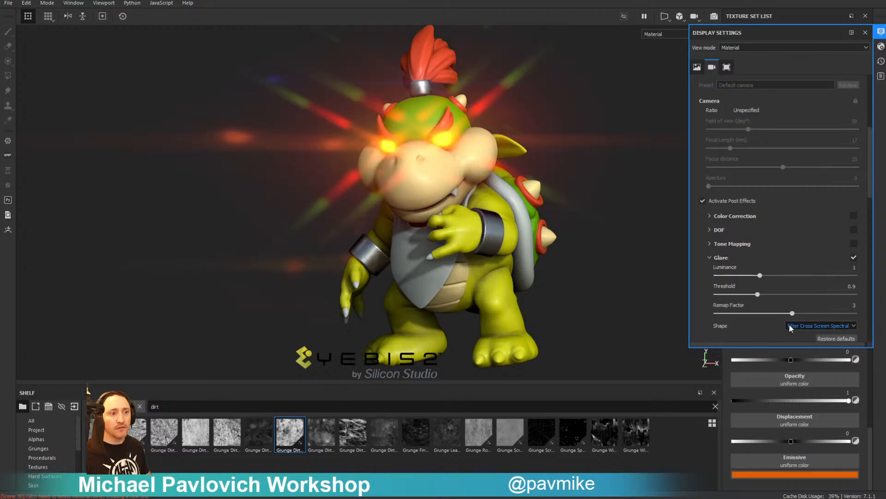
Set the Glare shape to Bloom with a Luminance of 0.29 and close the display settings
click(825, 326)
click(829, 332)
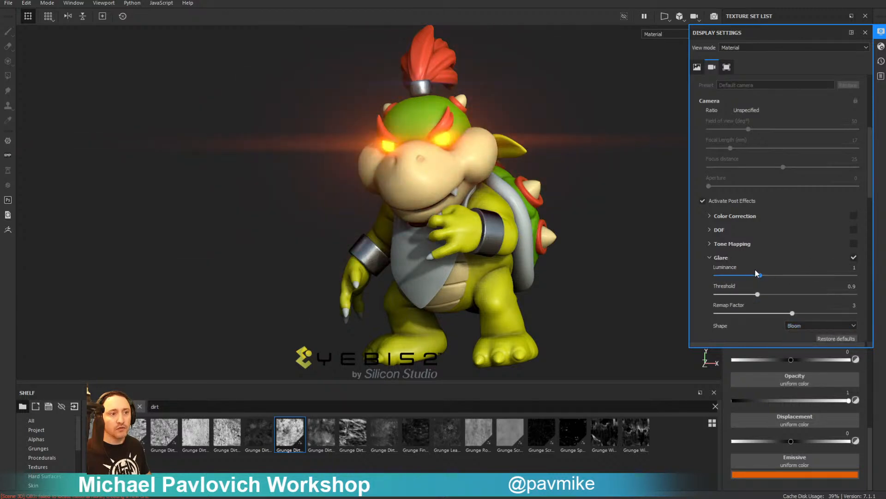
drag(760, 275, 740, 275)
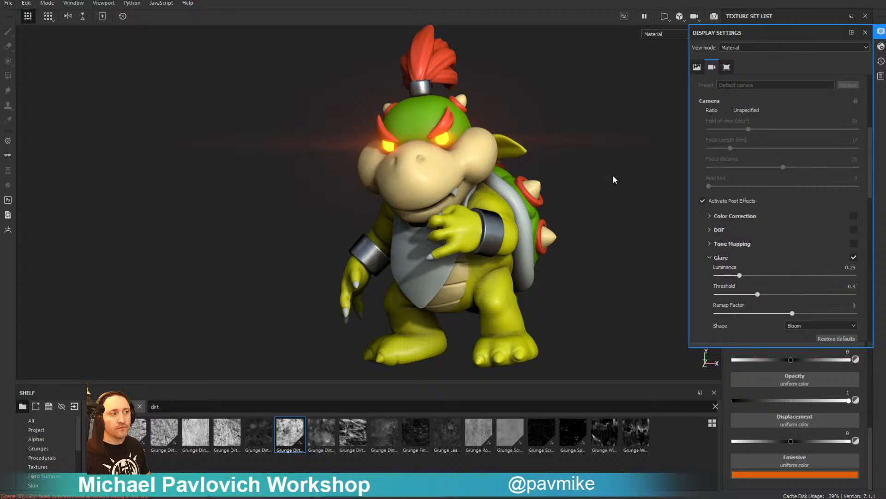
click(865, 33)
Rotate the environment lighting around the character, render it in Iray and look through the dome and camera settings
mouse_move(711, 113)
shift+right_down()
mouse_move(660, 115)
mouse_move(698, 118)
shift+right_up()
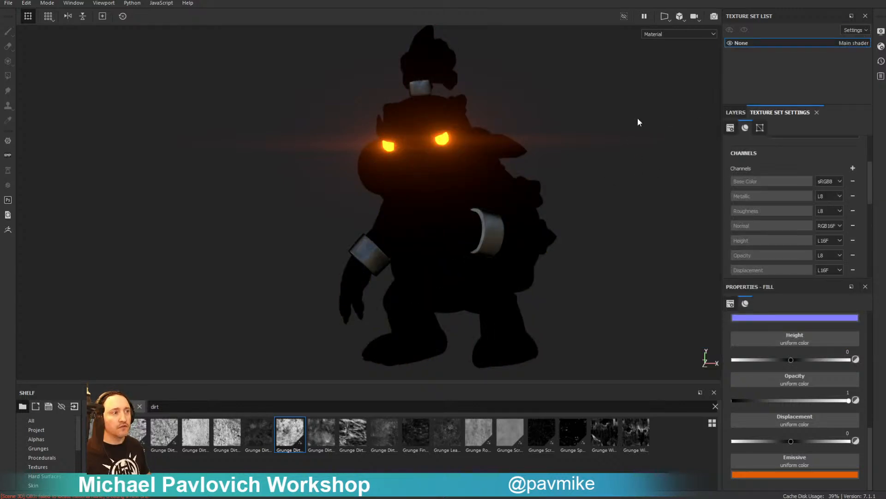
shift+right_drag(638, 122, 584, 123)
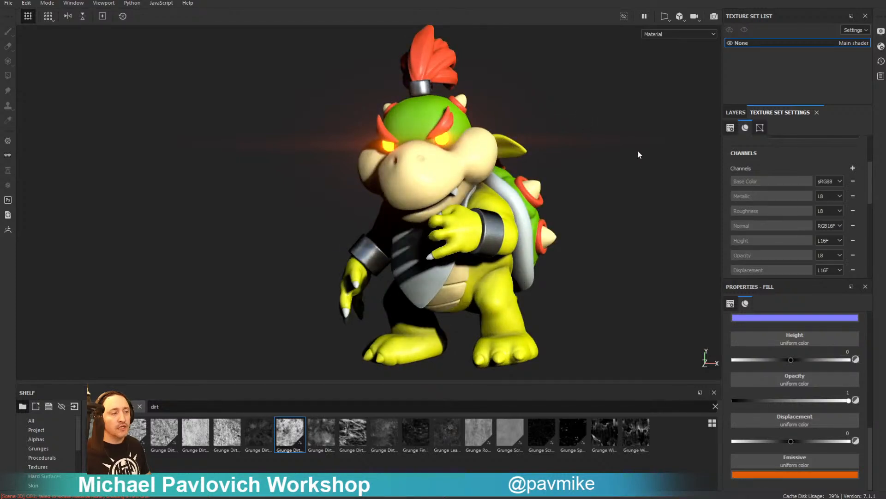
click(714, 19)
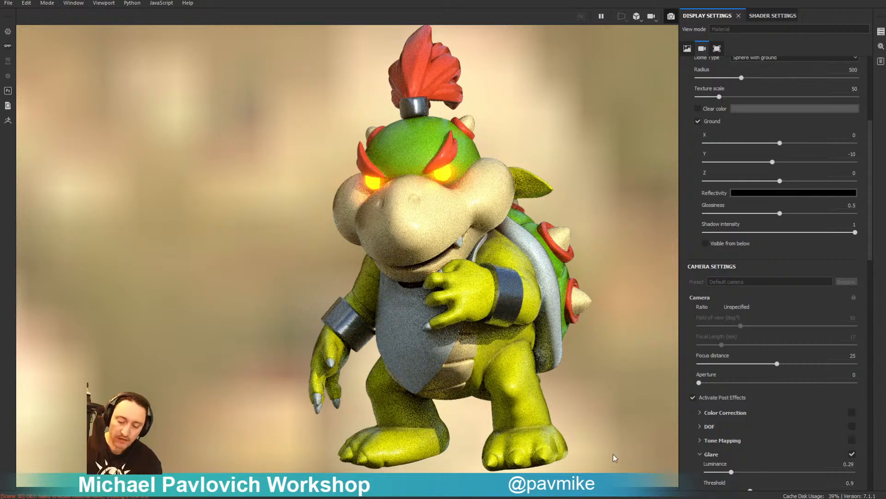
scroll(717, 403, down, 4)
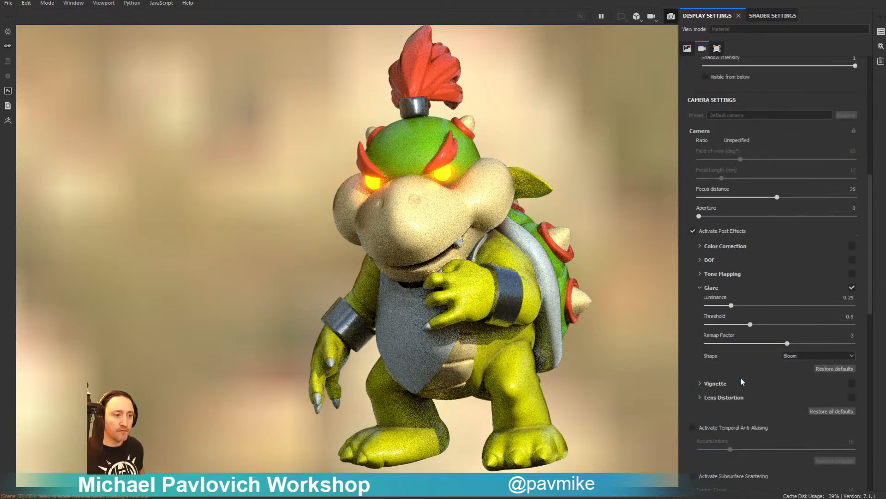
scroll(725, 264, up, 5)
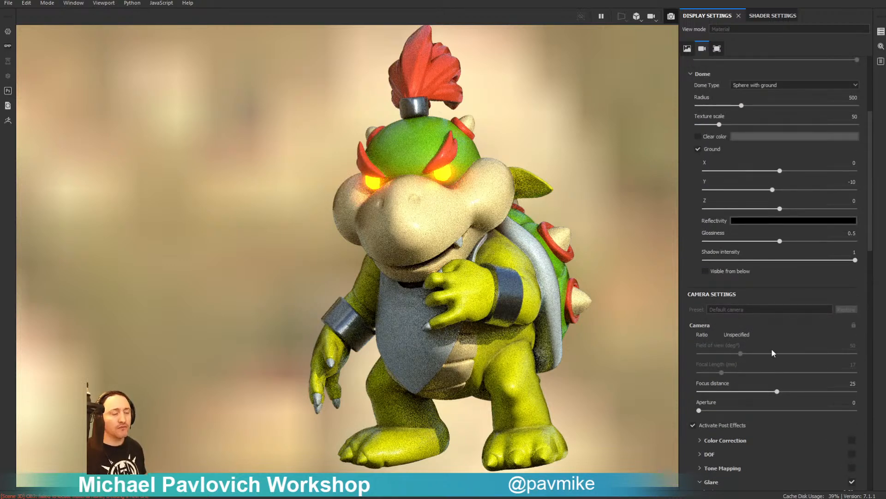
Enable the dome's Clear color, set it to dark gray 2b2b2b, and rotate the environment lighting to 342
click(716, 137)
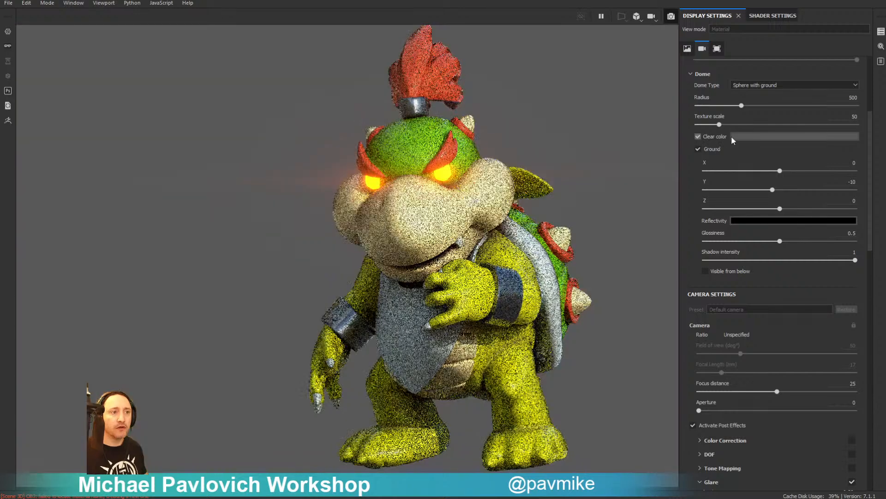
click(760, 136)
click(763, 218)
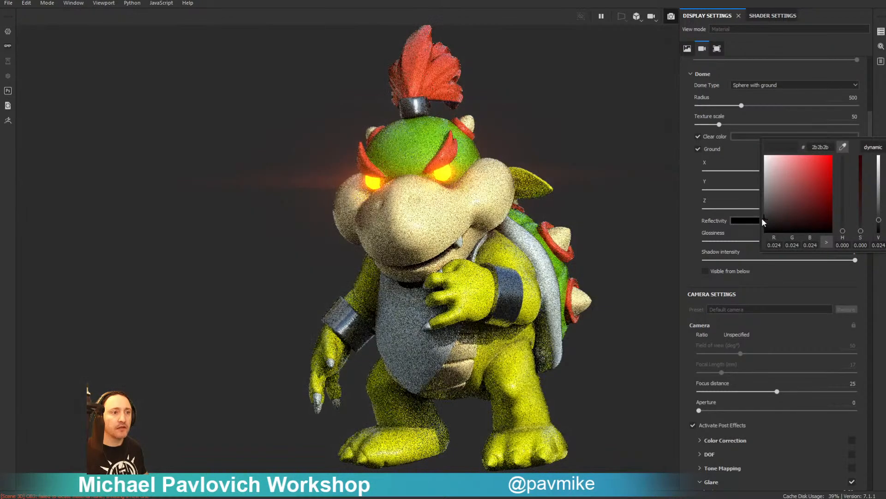
click(736, 73)
scroll(778, 85, up, 5)
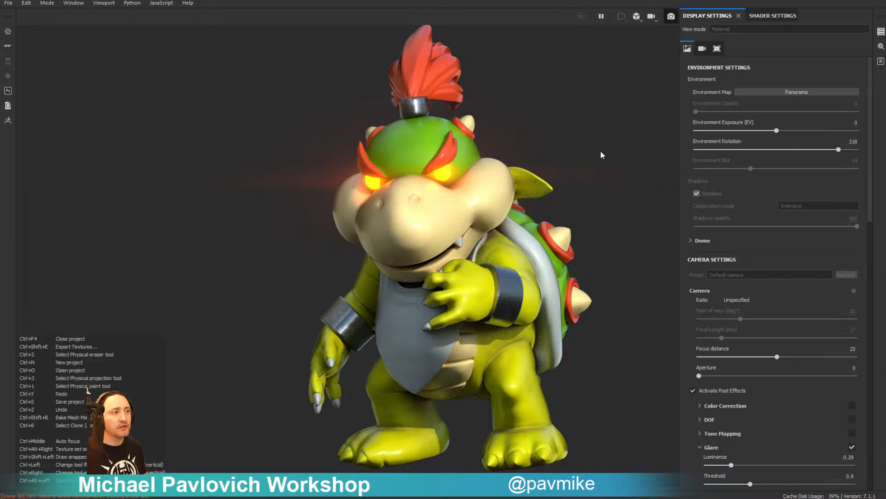
mouse_move(625, 152)
shift+right_down()
mouse_move(637, 152)
mouse_move(613, 154)
shift+right_up()
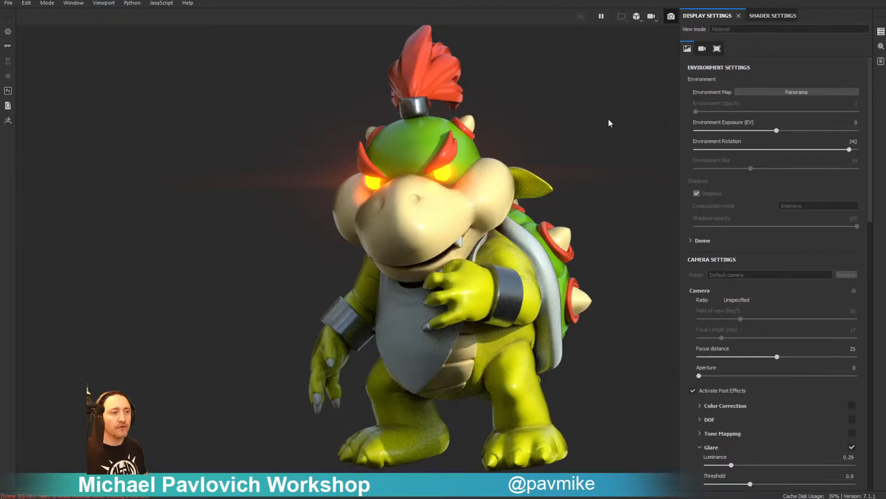
Leave the Iray render and add the toenails' ID color to the WhitePlastic layer's color selection mask
click(671, 17)
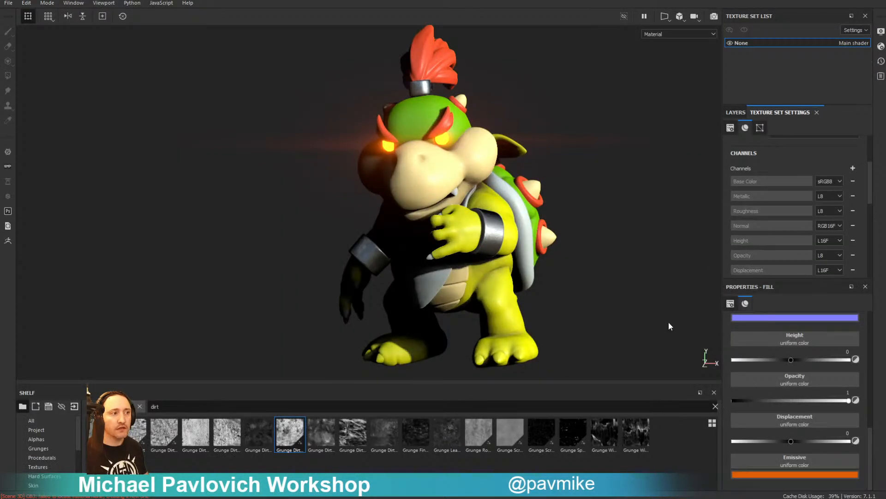
click(735, 112)
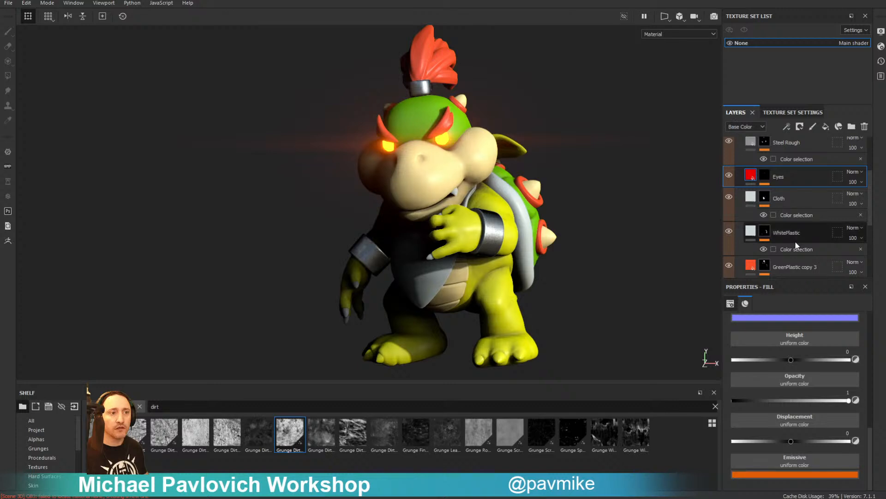
scroll(797, 233, down, 1)
click(797, 222)
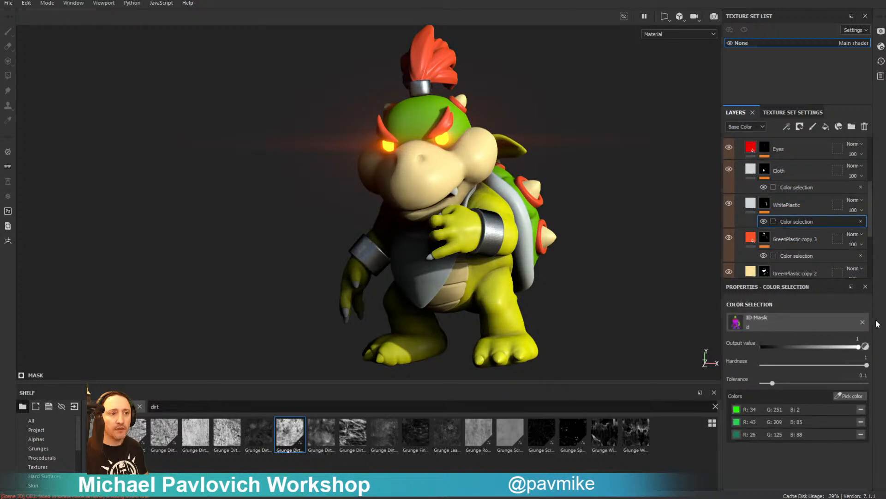
click(857, 397)
click(499, 357)
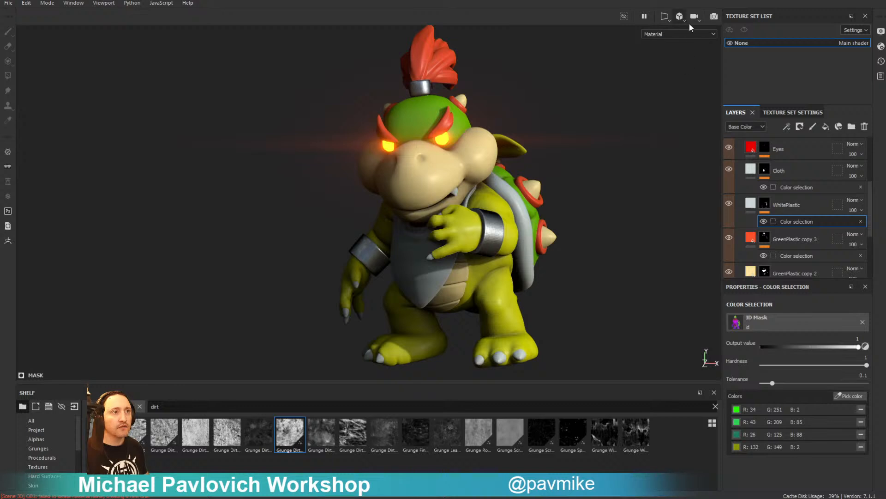
Render the character in Iray with the environment rotated to 295, then return to the painting view
click(713, 18)
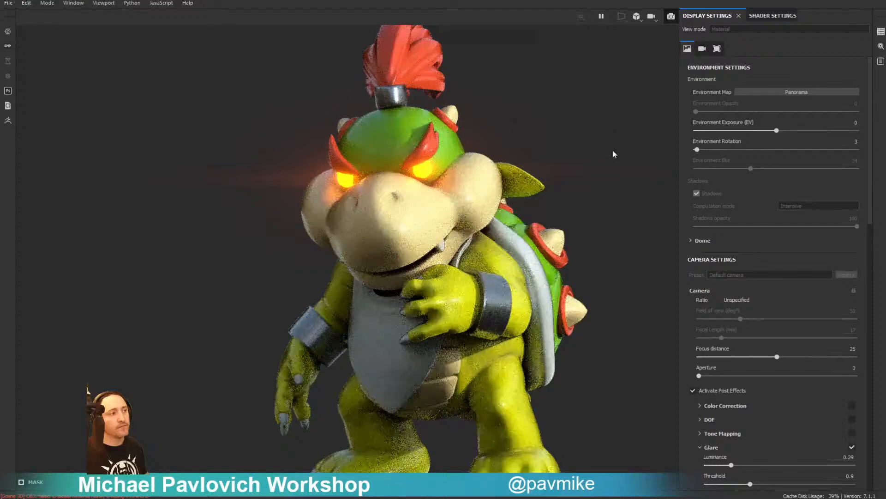
mouse_move(614, 150)
shift+right_down()
mouse_move(483, 86)
mouse_move(563, 123)
mouse_move(625, 121)
mouse_move(591, 131)
mouse_move(650, 126)
mouse_move(608, 127)
mouse_move(621, 139)
shift+right_up()
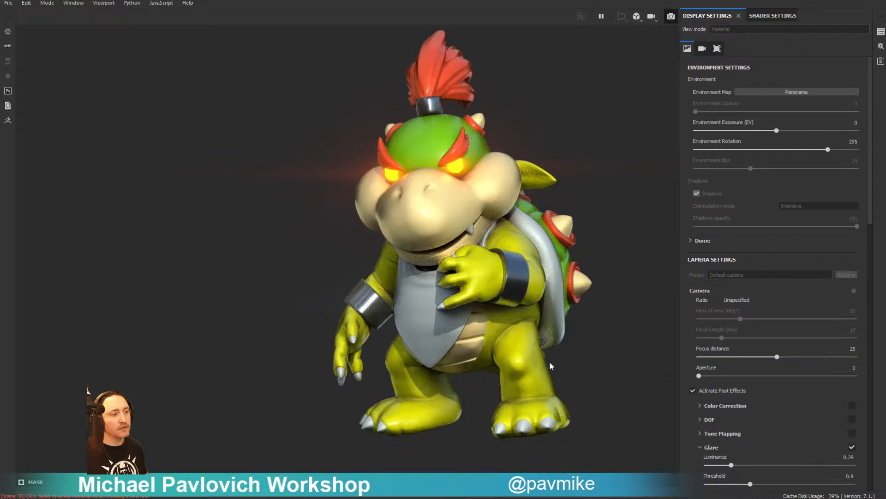
click(672, 16)
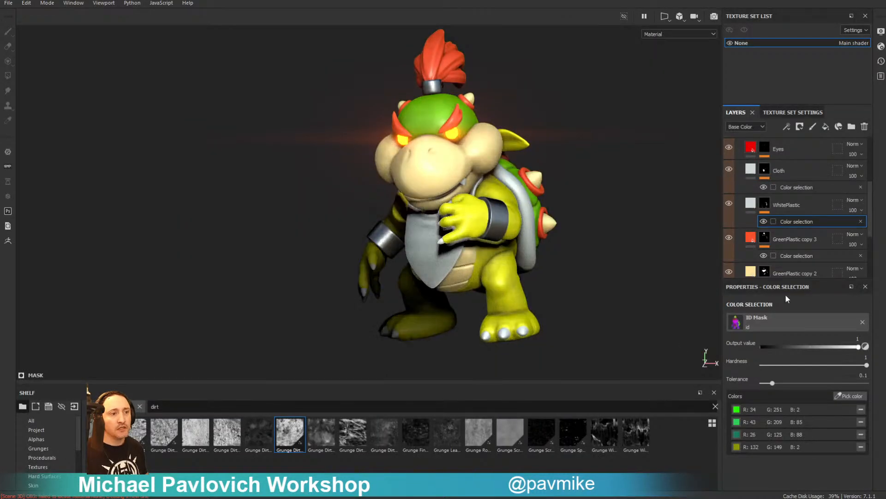
Set the YellowPlastic layer's Roughness to about 0.4436 and check the result in an Iray render
scroll(762, 212, down, 3)
click(785, 212)
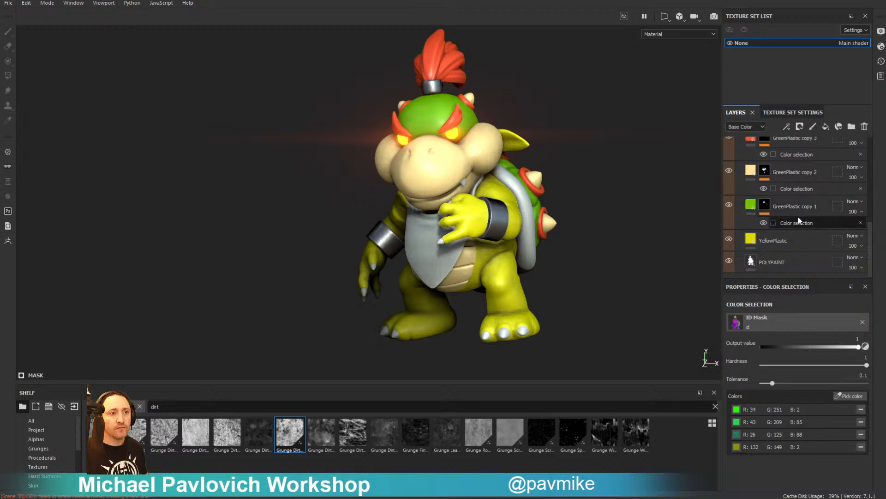
click(778, 238)
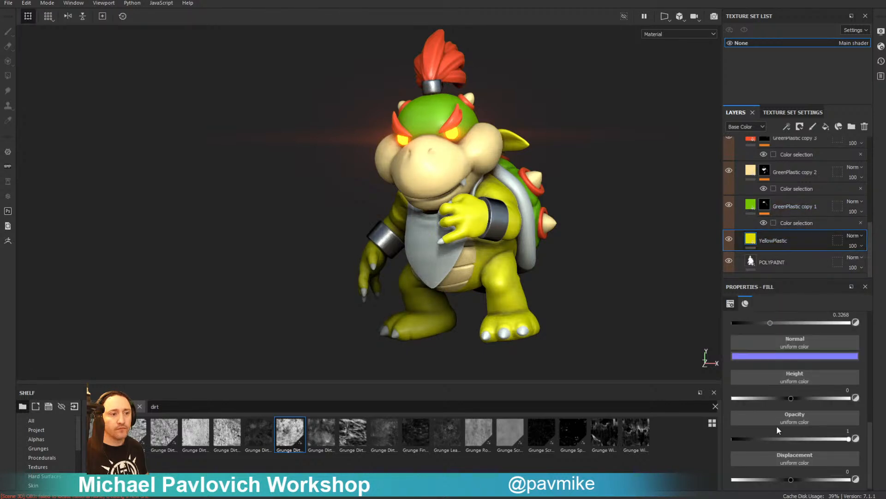
scroll(746, 369, up, 2)
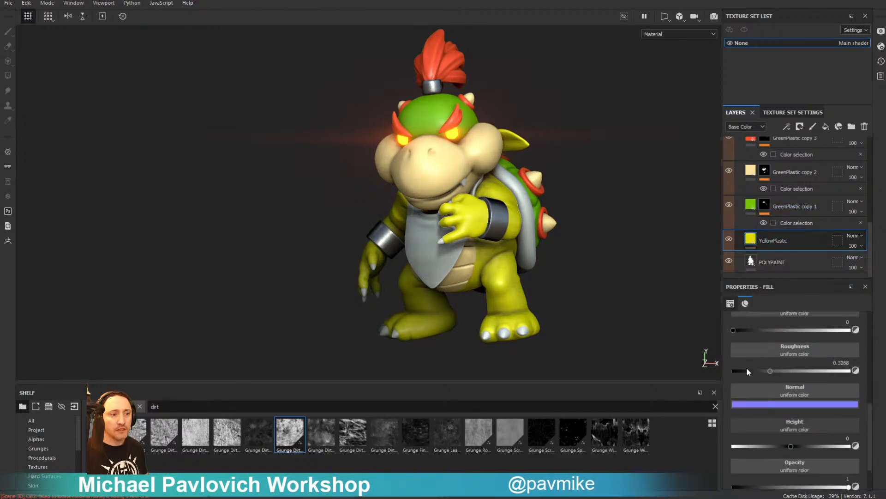
drag(771, 370, 783, 371)
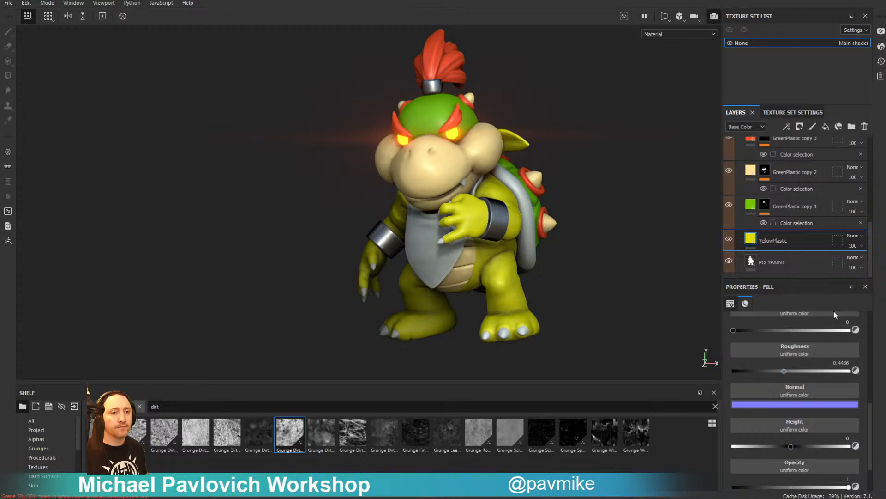
click(714, 16)
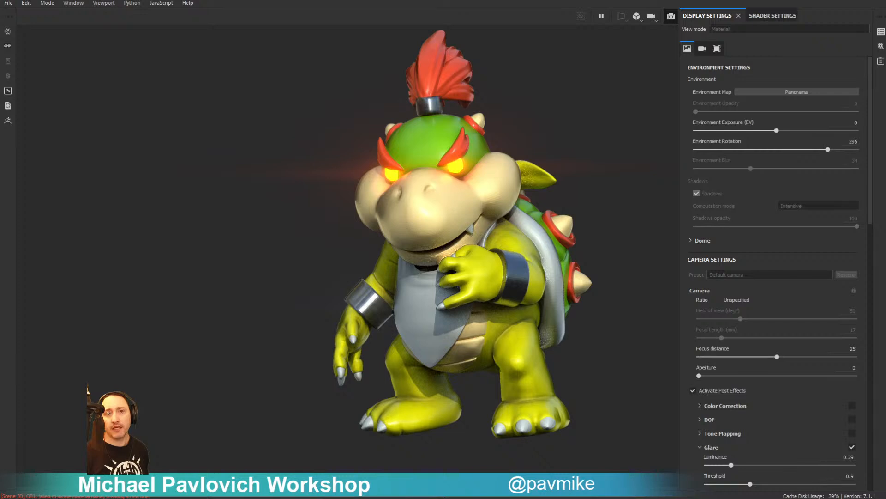
click(669, 17)
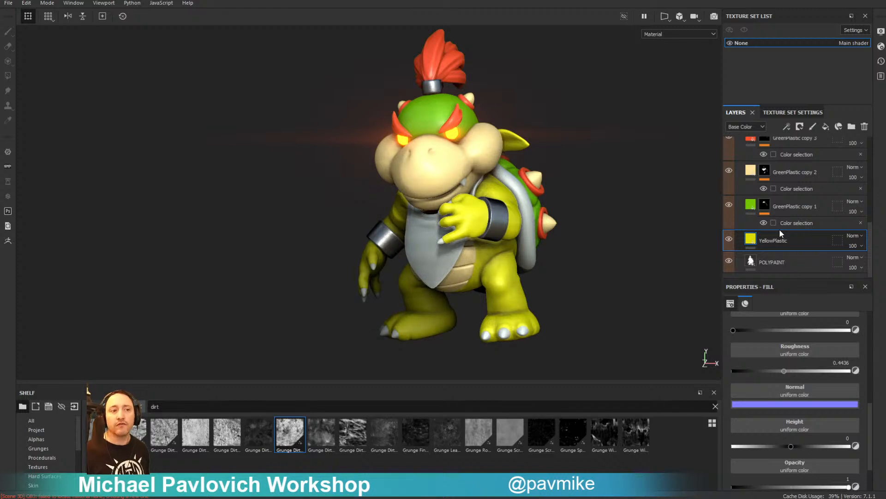
Toggle the roughness channel of the GreenPlastic copy 2 layer off and back on, and set its Roughness to about 0.4475
click(752, 191)
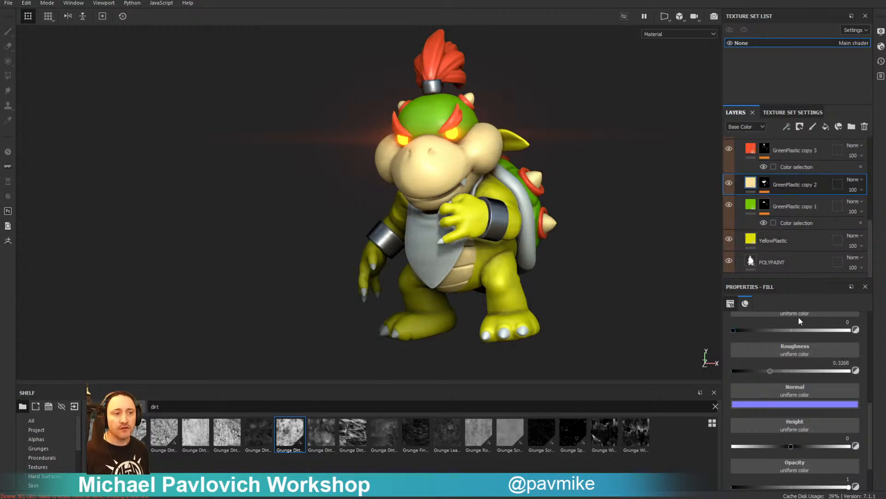
scroll(799, 316, down, 3)
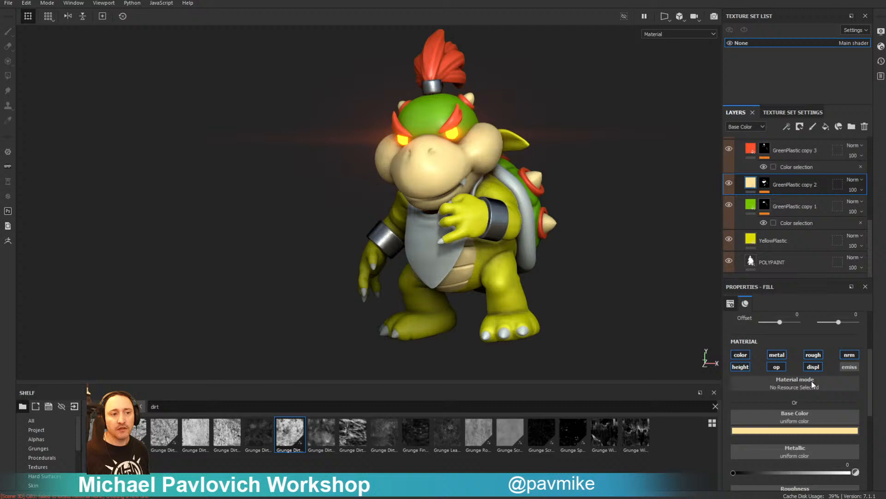
click(815, 356)
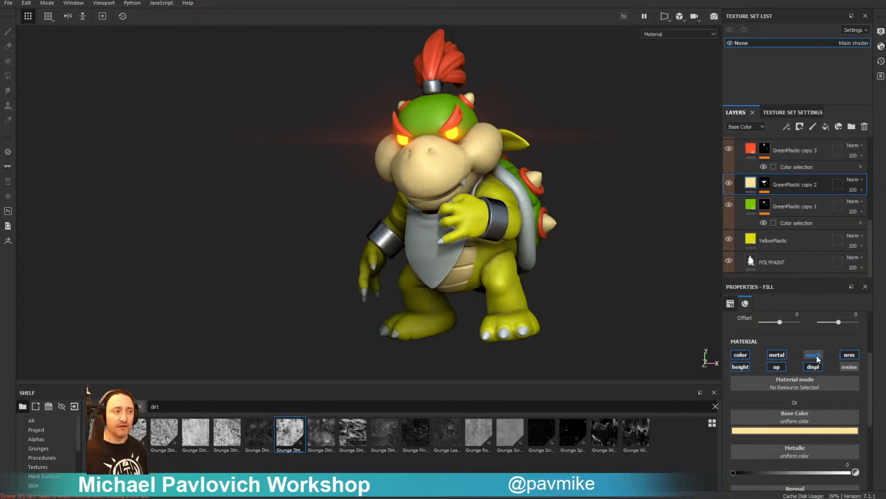
click(816, 357)
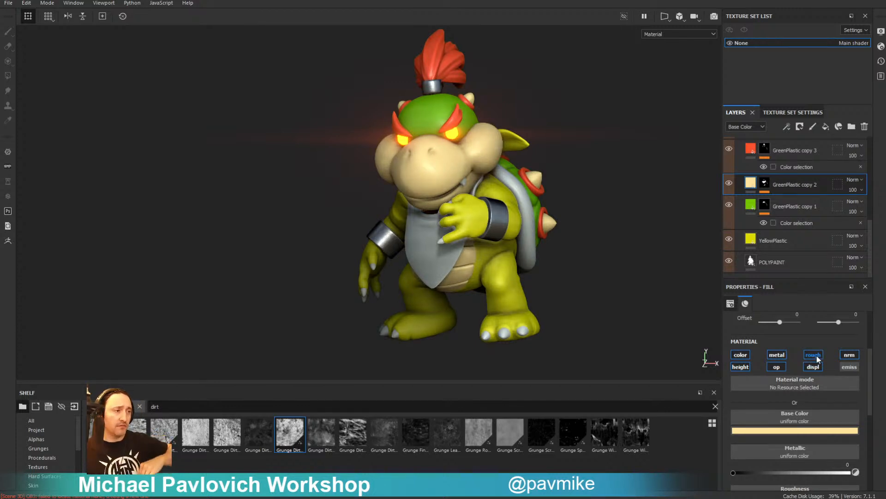
click(816, 355)
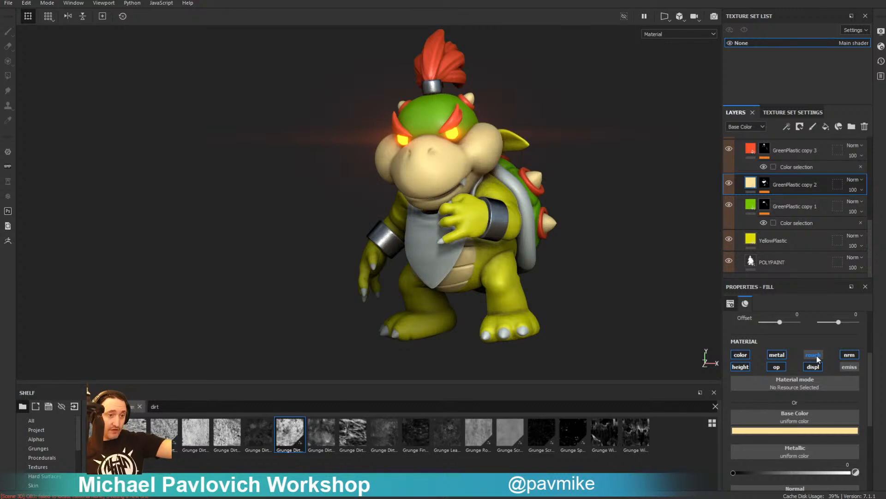
click(816, 355)
click(815, 355)
click(815, 355)
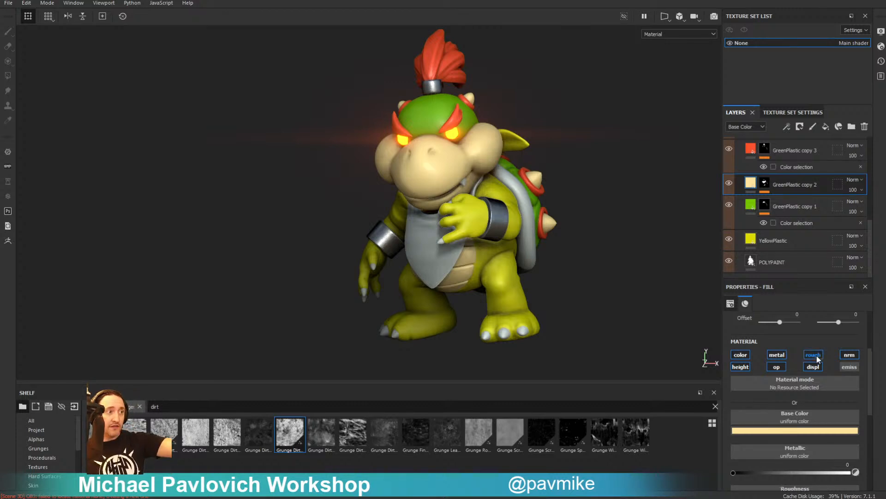
click(815, 355)
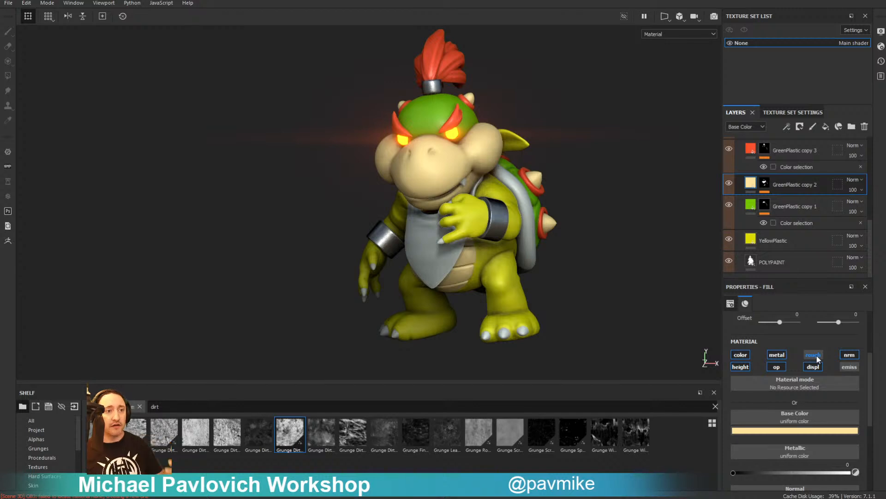
click(815, 355)
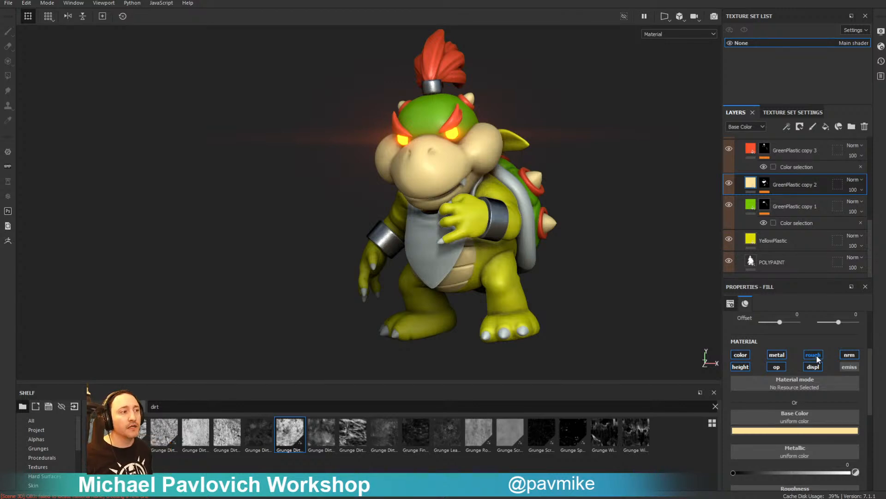
scroll(817, 360, down, 3)
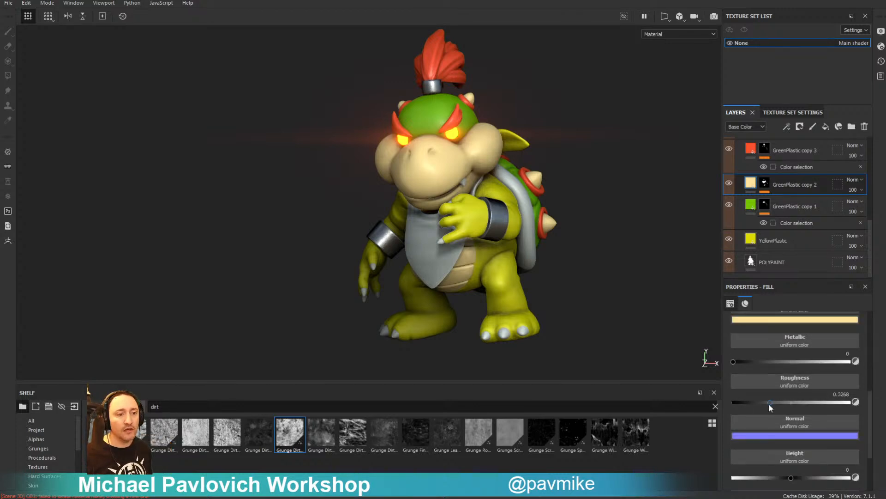
drag(770, 403, 785, 390)
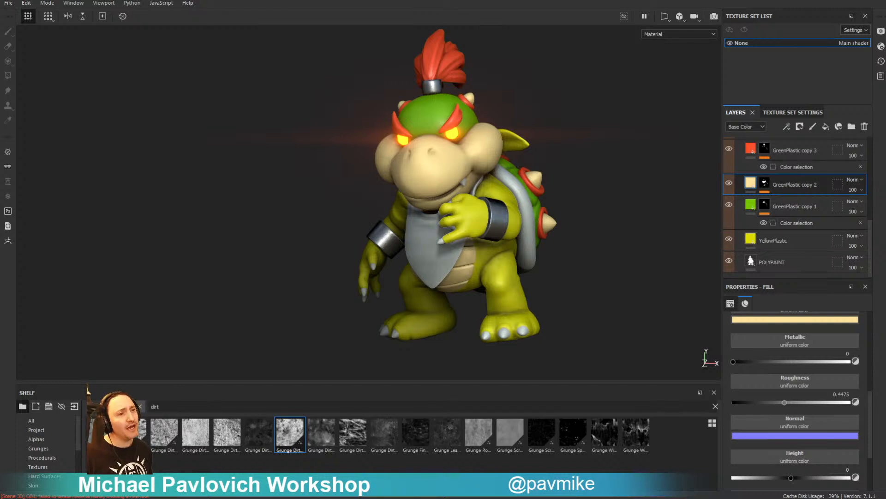
Rename the TEXTURES-COLOR folder BowserJR and create a smart material from it
scroll(739, 186, up, 10)
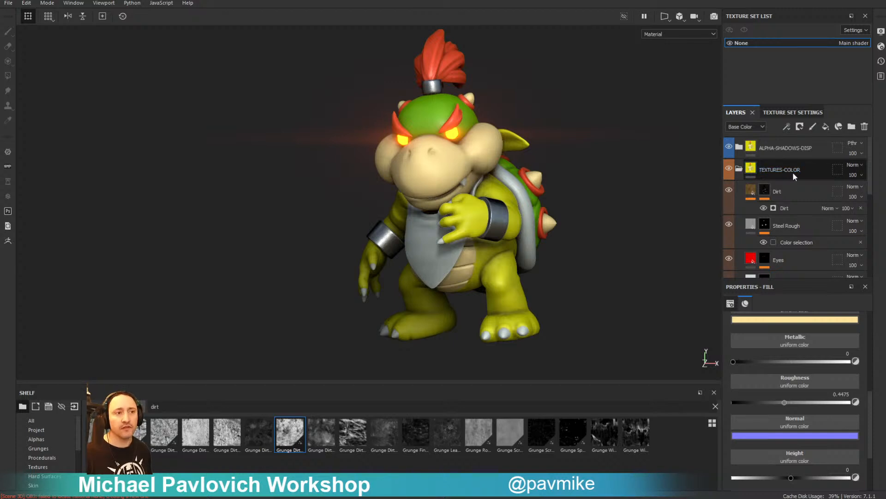
click(780, 170)
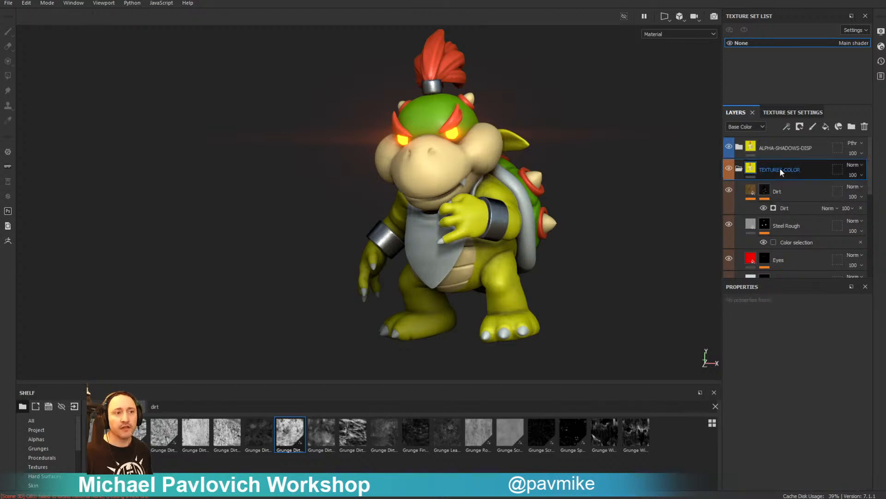
double_click(779, 168)
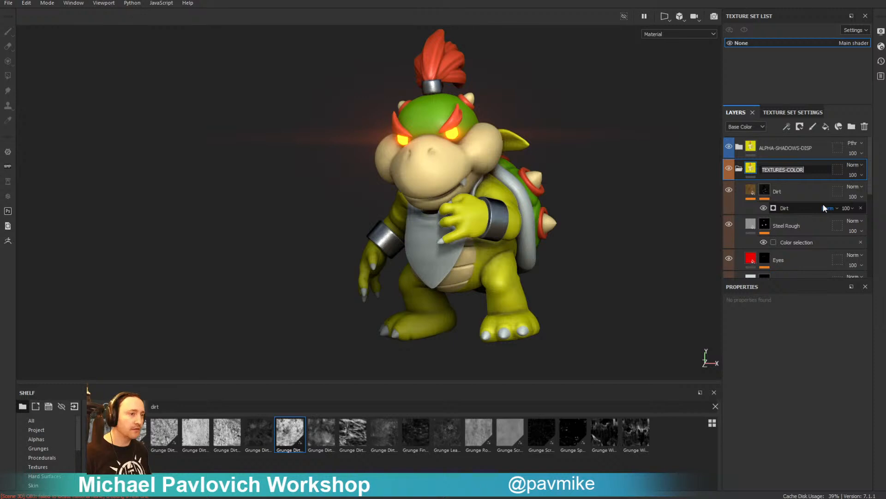
text(BowserJ)
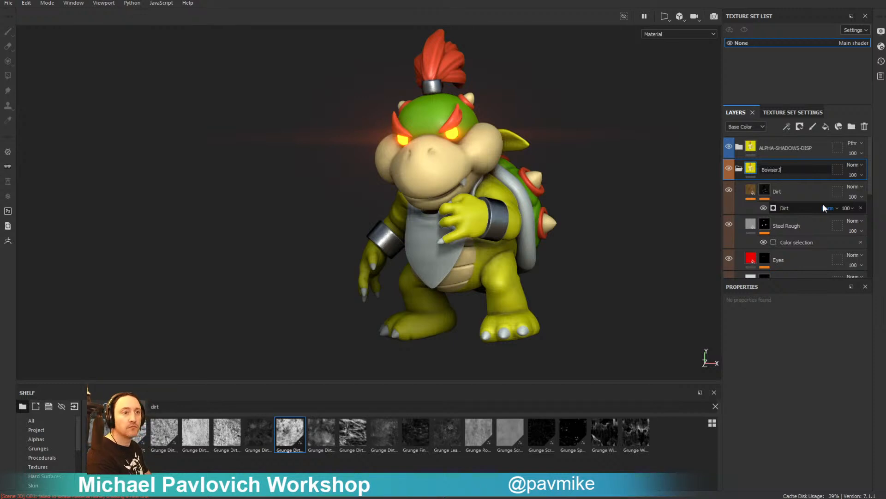
text(R)
key(Return)
right_click(783, 170)
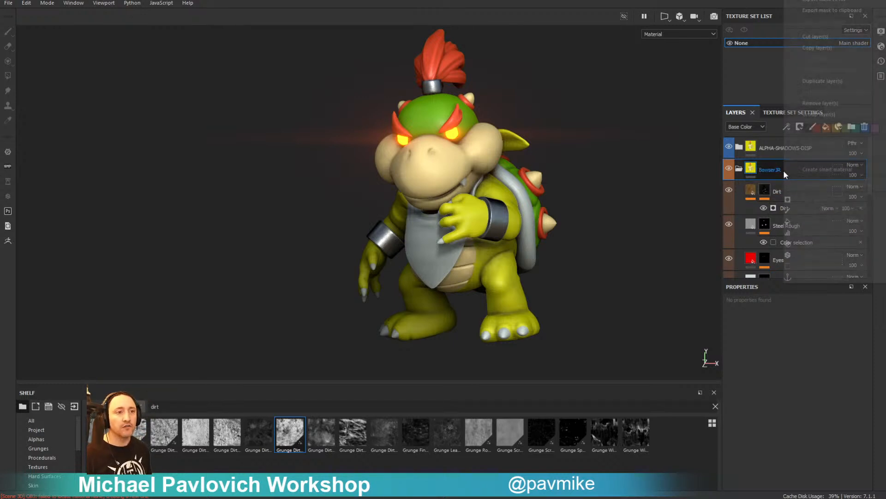
click(814, 170)
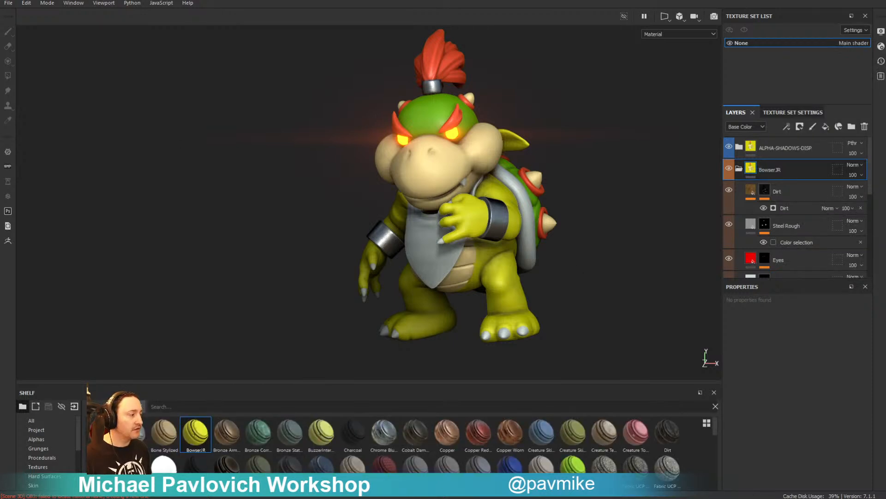
Switch to ZBrush, turn the sculpted character to face the front and hide the floor grid
key(alt+Tab)
shift+drag(605, 186, 657, 179)
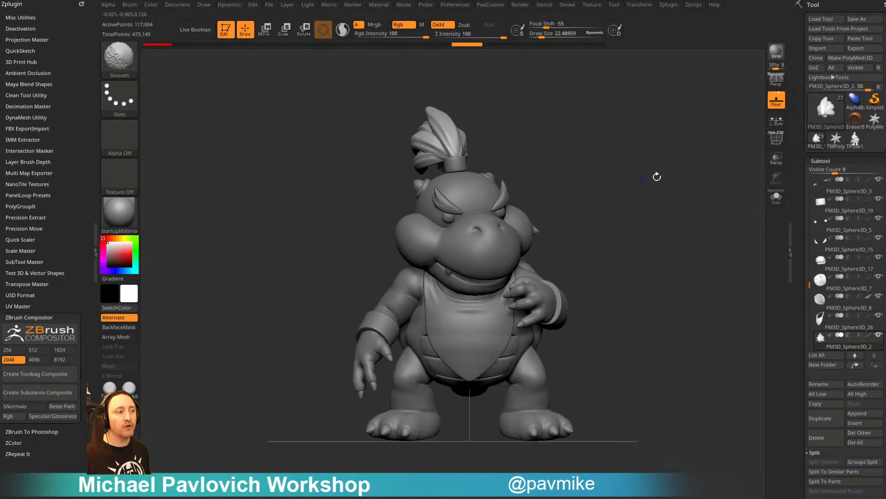
click(780, 106)
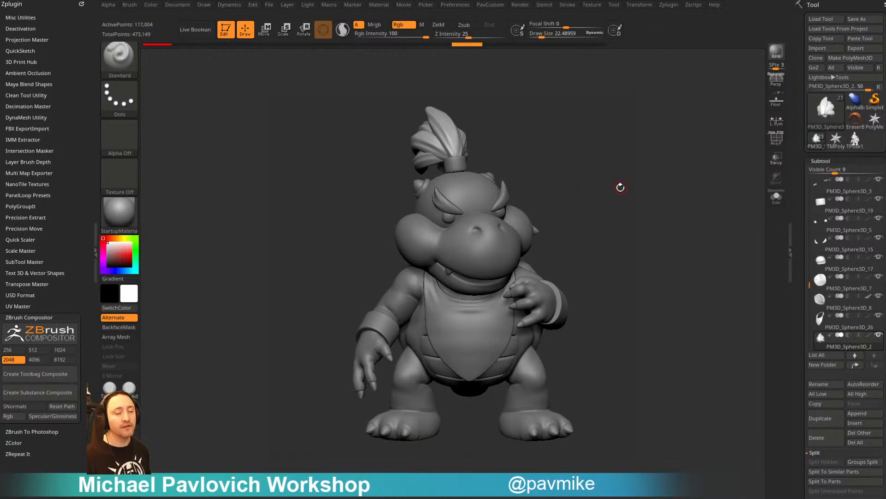
View the single-mesh TPose1 tool, return to the character split into subtools, and bring it into front view
click(856, 141)
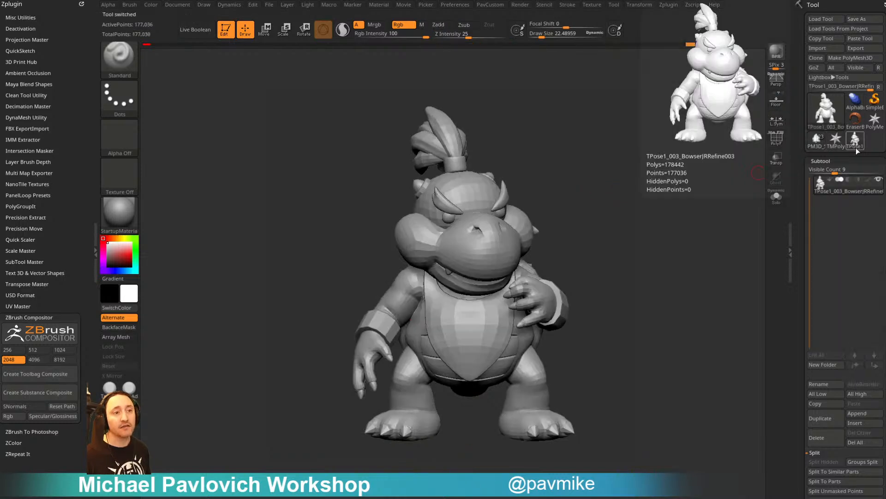
click(817, 140)
mouse_move(639, 178)
shift+mouse_down()
mouse_move(625, 184)
mouse_move(644, 179)
shift+mouse_up()
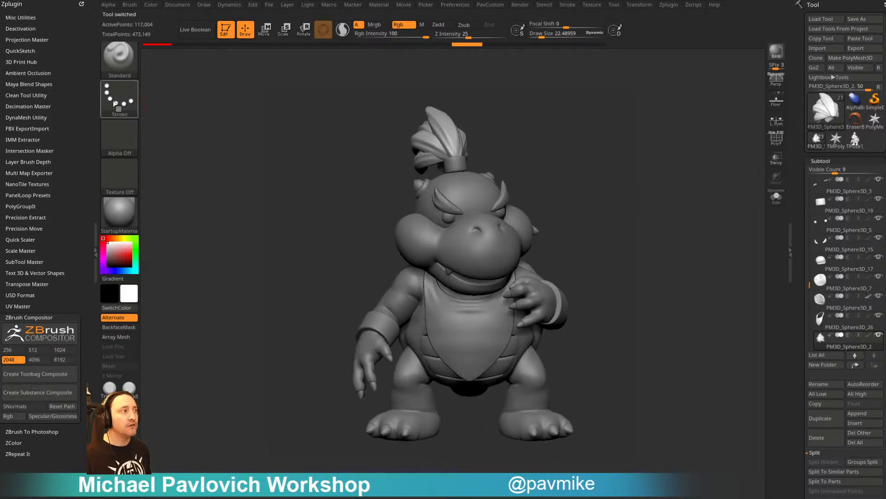
alt+drag(513, 173, 514, 145)
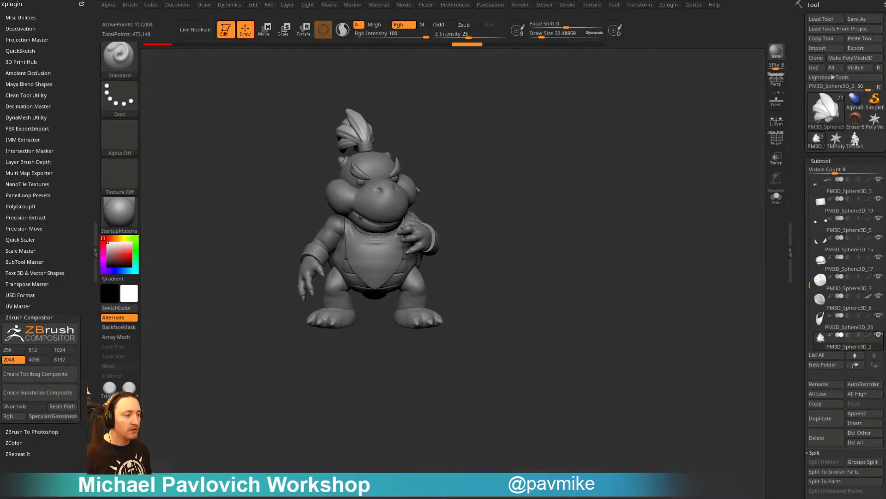
Switch to the browser and open the No UV 3D Look Dev tutorial post from the ArtStation portfolio
key(alt+Tab)
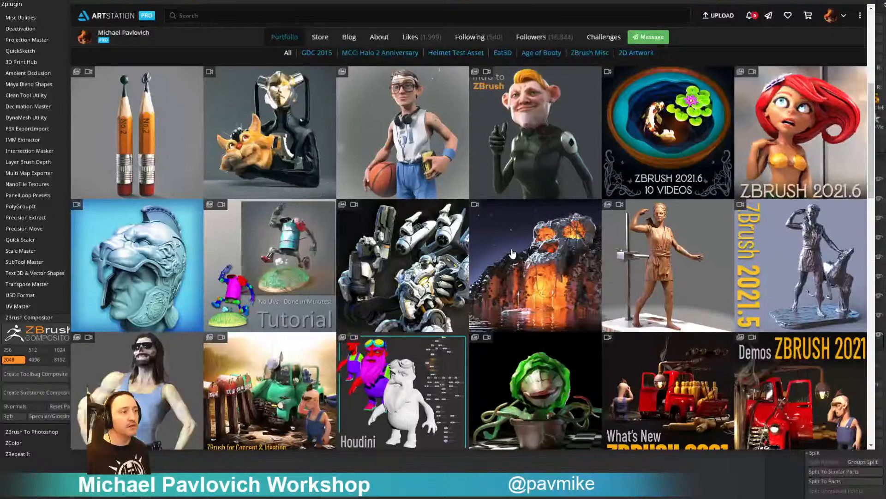
scroll(379, 212, up, 5)
scroll(381, 212, down, 6)
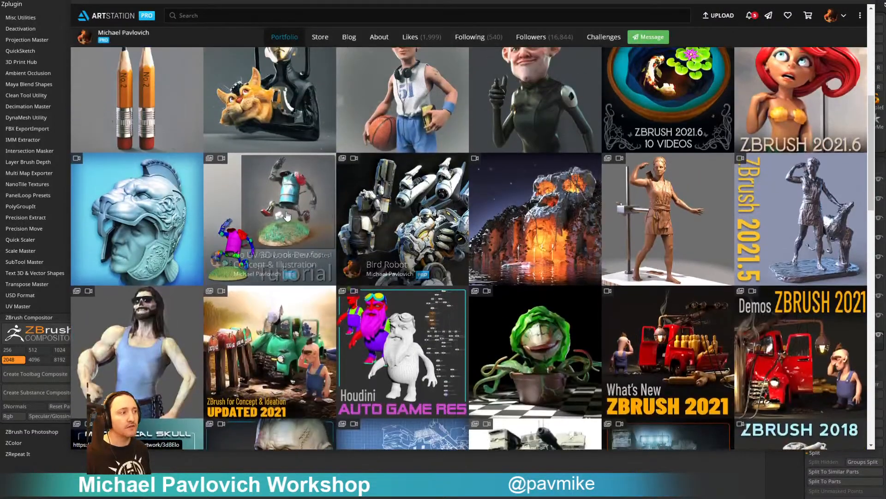
click(287, 215)
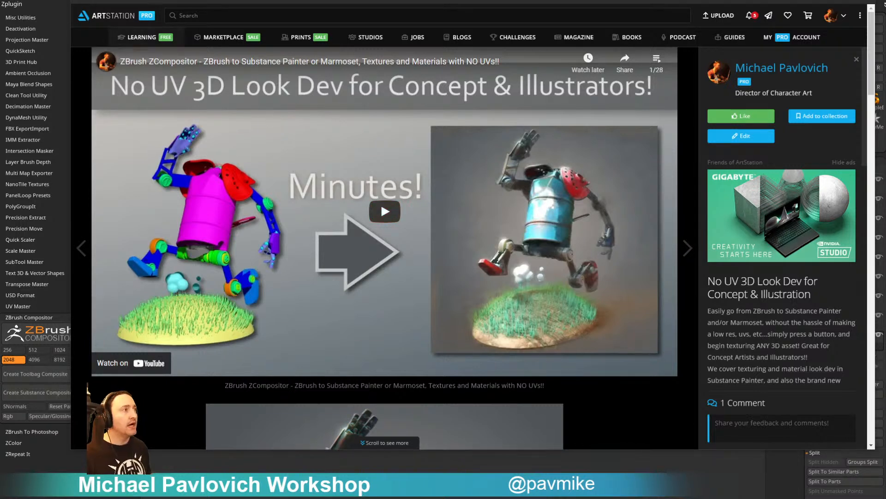
Open the Gumroad store from the Google results and read the No UV 3D Look Dev for Concept & Illustration product description
click(143, 2)
click(231, 2)
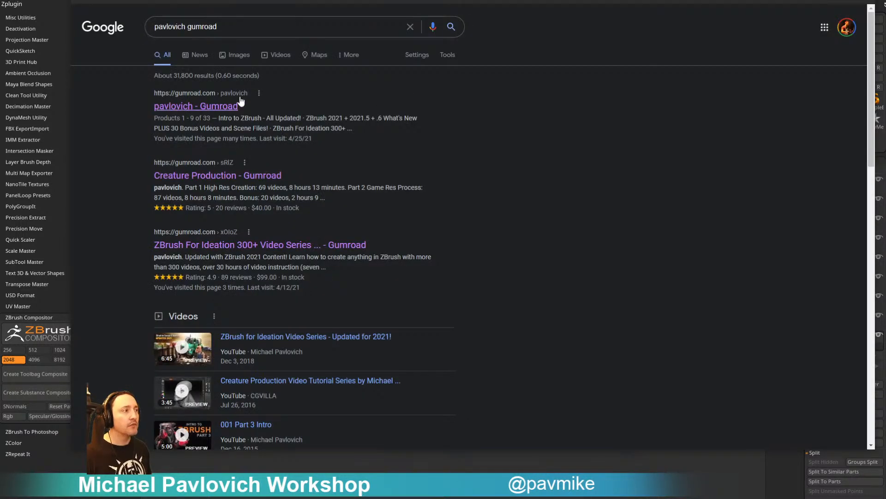
click(217, 106)
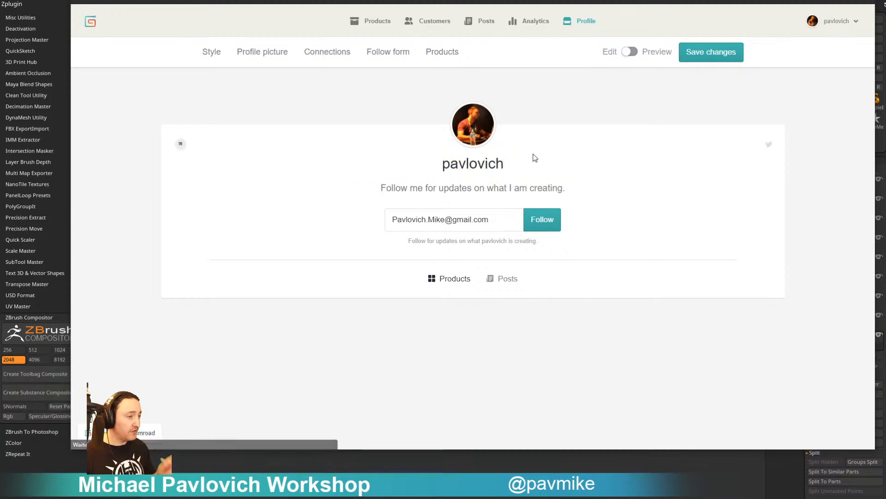
scroll(336, 207, down, 1)
scroll(337, 207, down, 9)
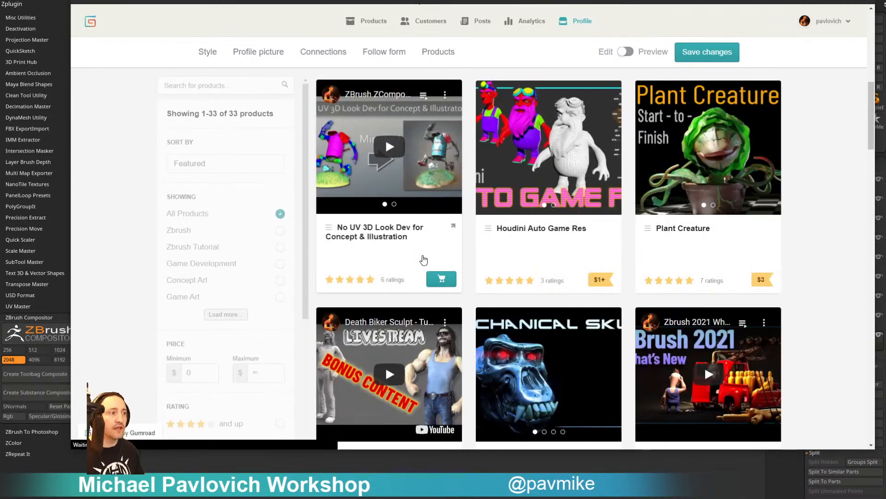
click(453, 229)
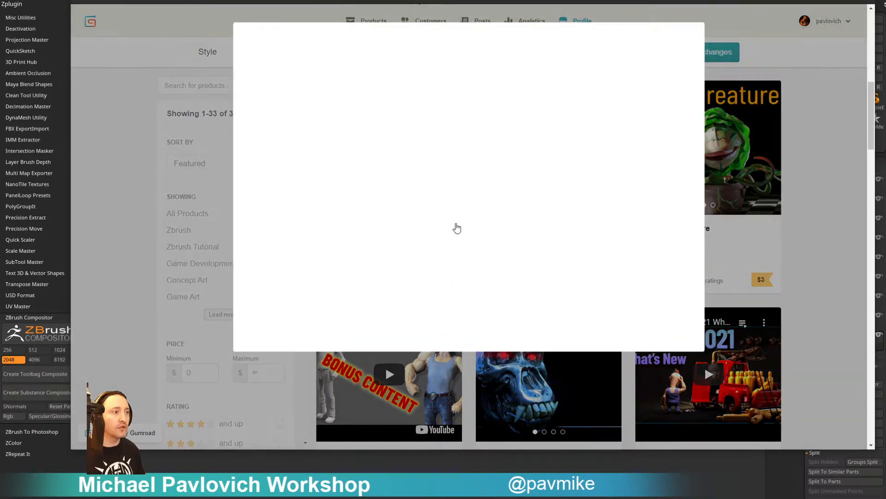
scroll(491, 174, down, 8)
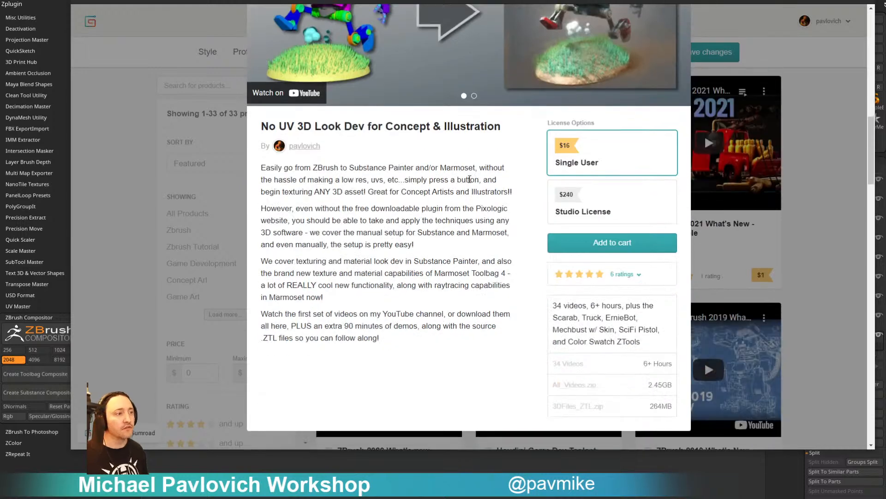
scroll(344, 222, up, 4)
scroll(464, 148, down, 4)
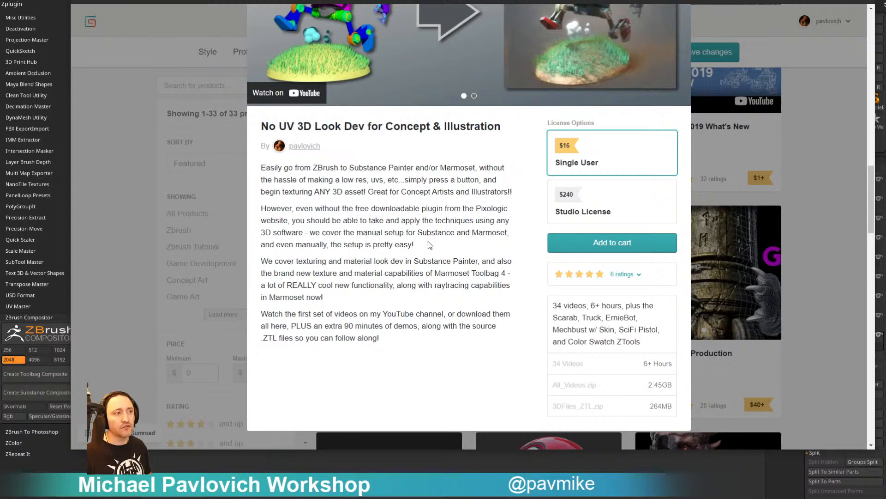
Play the product's preview video, skim through its material and head-texturing sections, and close the product page
scroll(429, 170, up, 3)
click(464, 156)
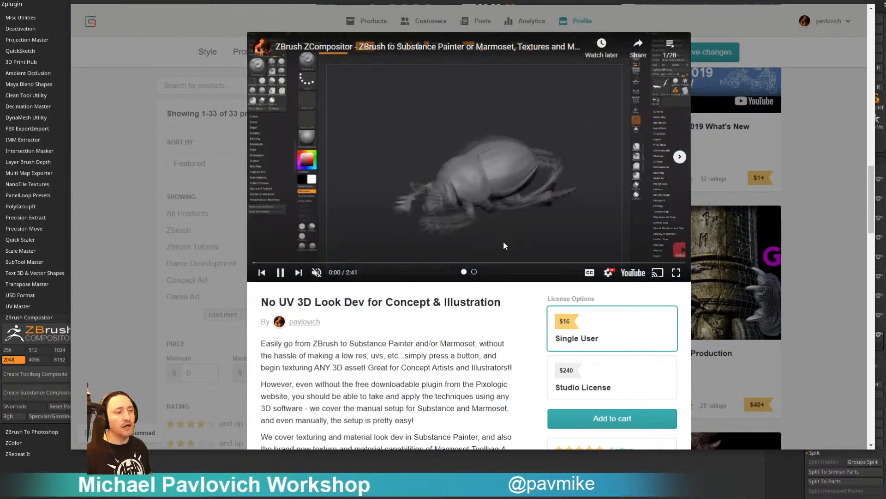
click(529, 262)
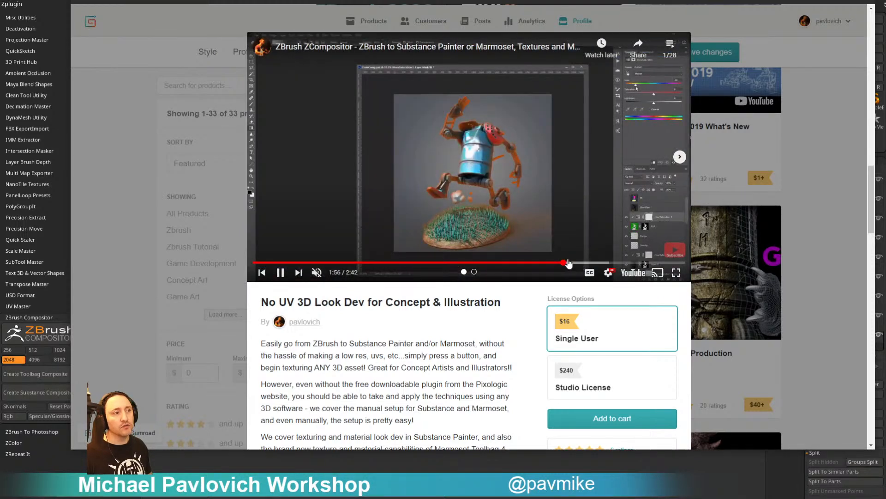
click(577, 262)
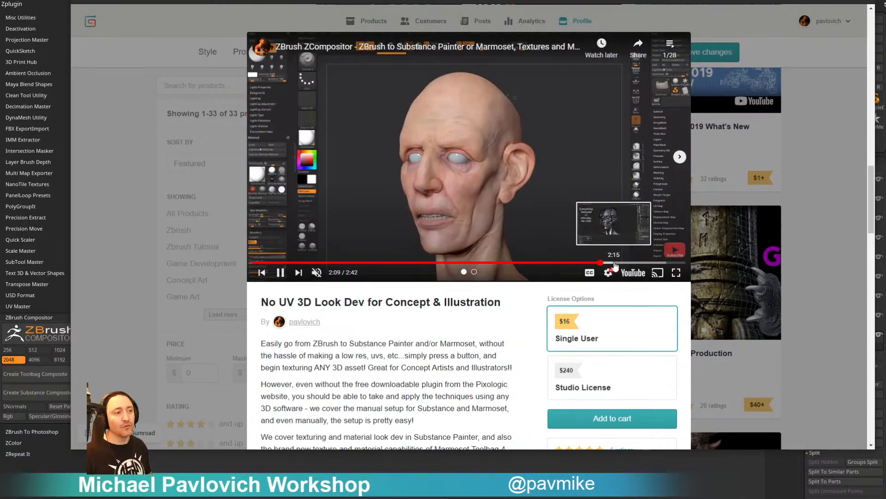
click(615, 263)
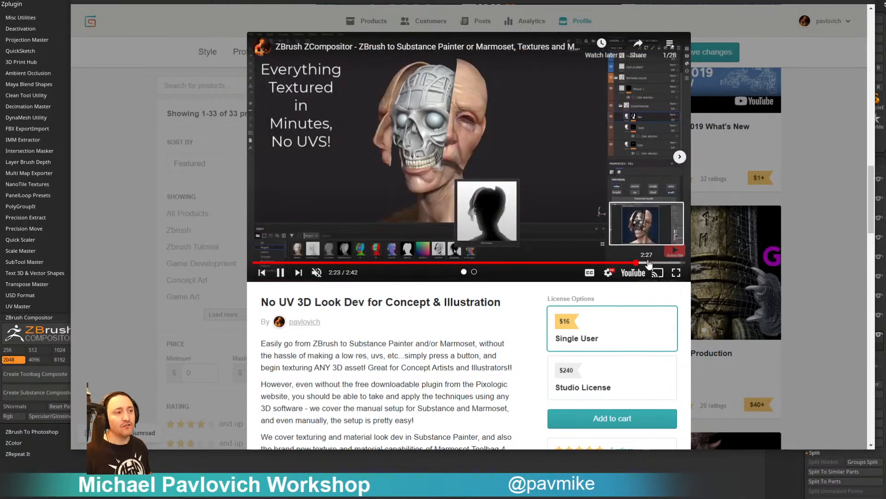
click(654, 262)
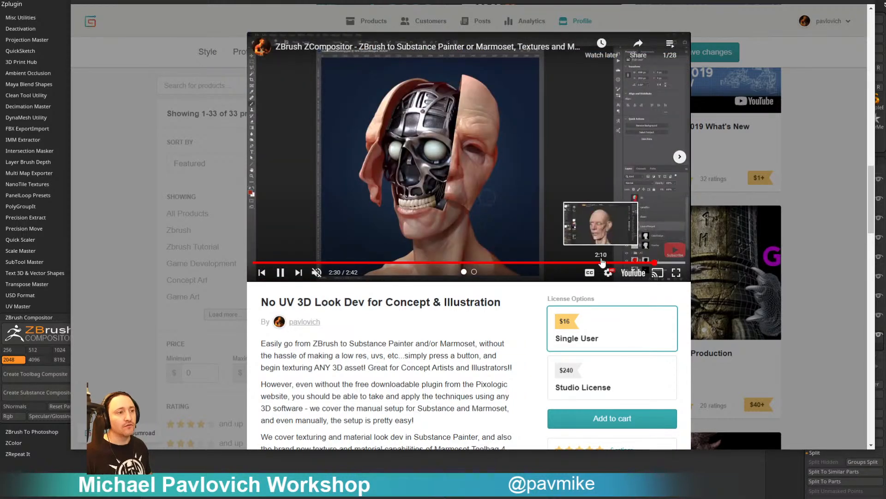
click(601, 262)
click(559, 263)
click(376, 263)
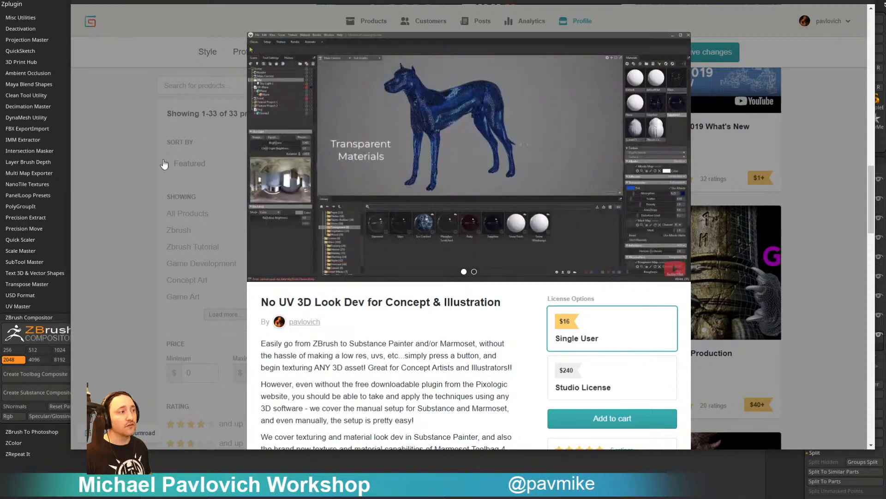
click(164, 164)
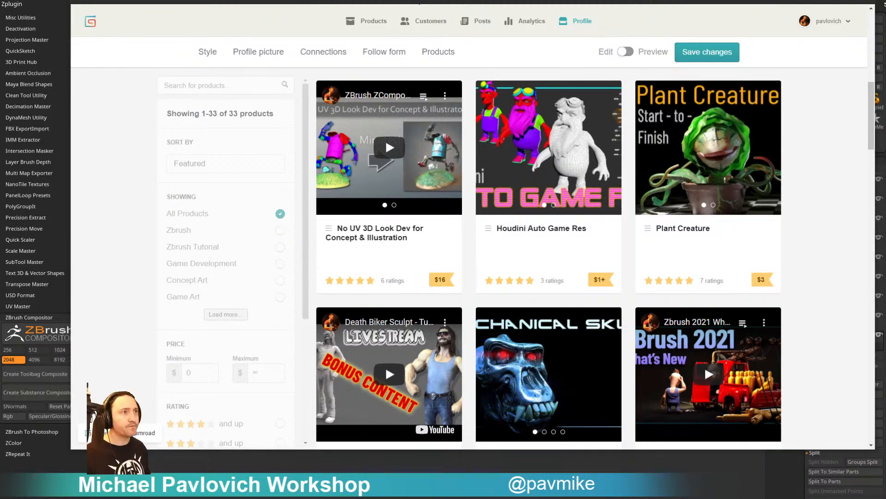
Return to ZBrush, frame the character, and turn on dynamic subdivision for the body subtool with a smooth subdivision level of 1
drag(420, 1, 490, 497)
drag(526, 184, 656, 275)
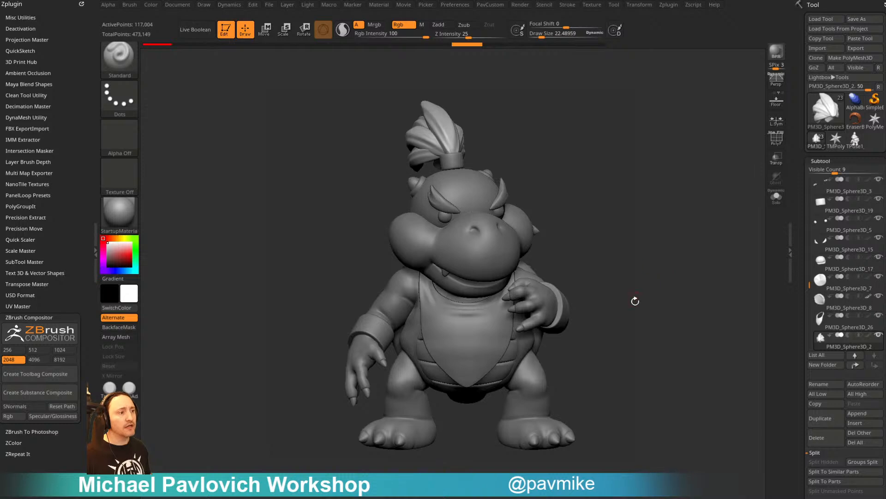
alt+click(546, 313)
key(2)
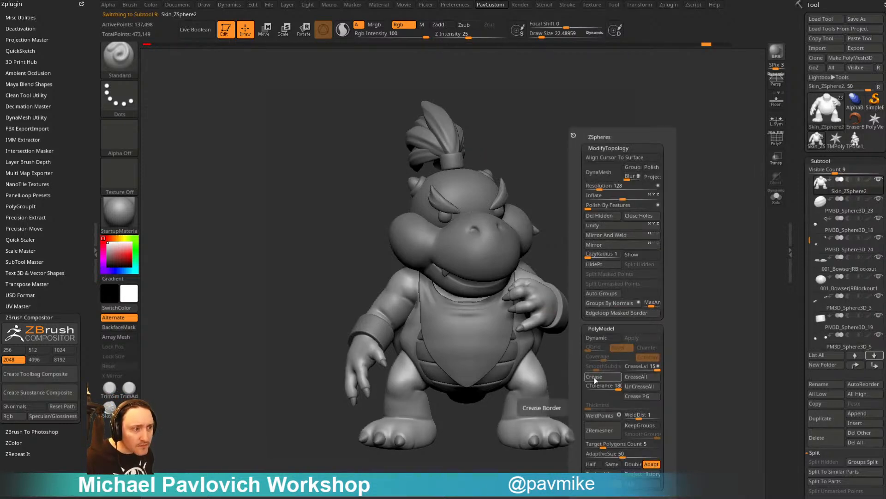
click(601, 339)
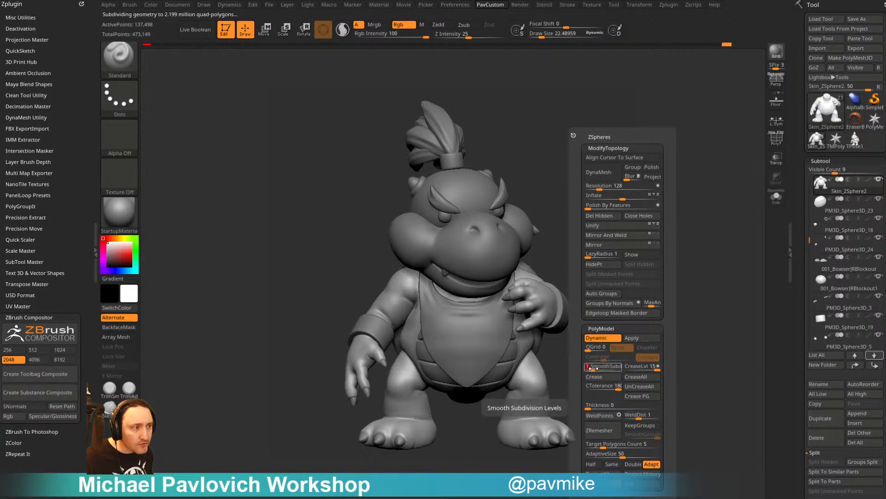
Select the wristband subtool and set its smooth subdivision level to 4
alt+click(558, 319)
key(2)
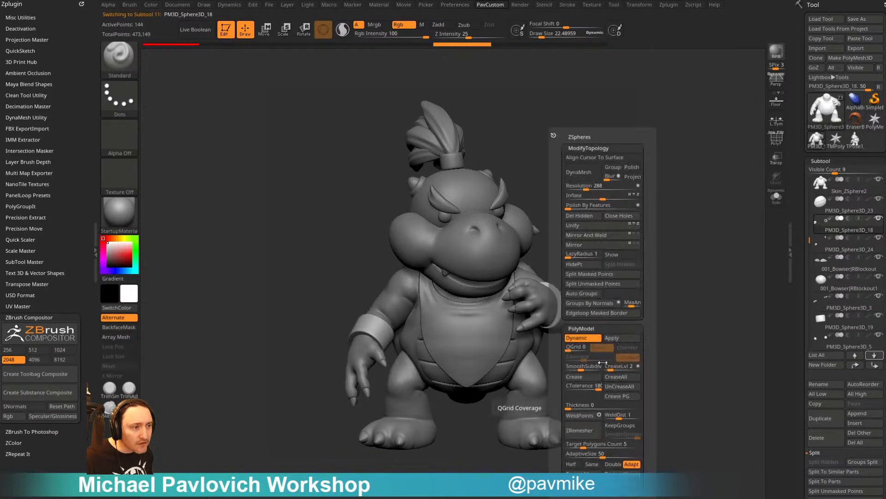
click(581, 367)
text(4)
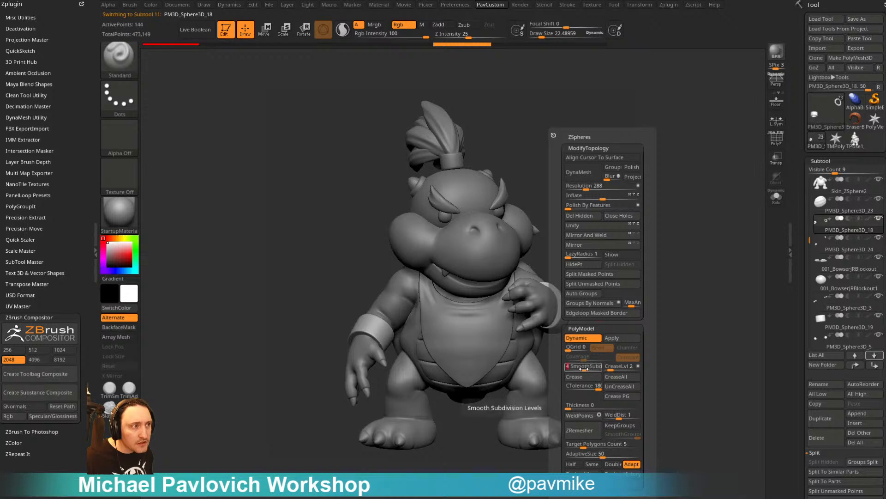
key(Return)
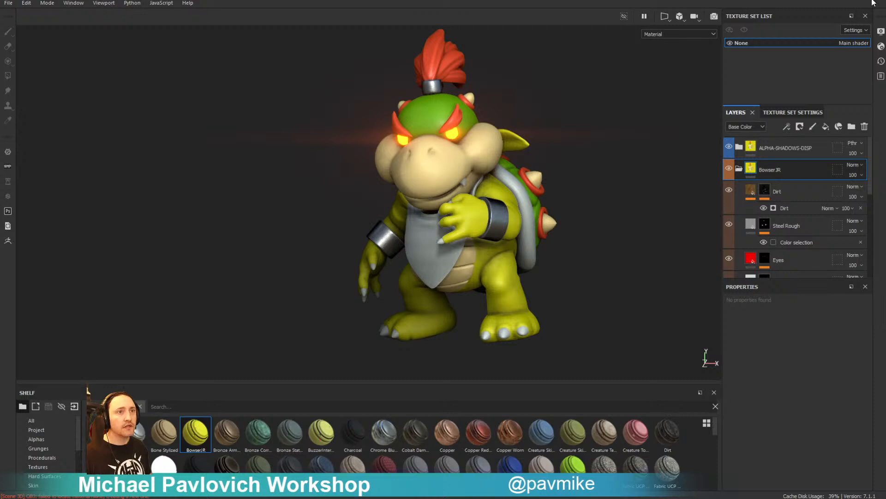
Close the Substance Painter session and create a new 2048 Substance composite of the posed character from ZBrush
click(873, 3)
click(417, 261)
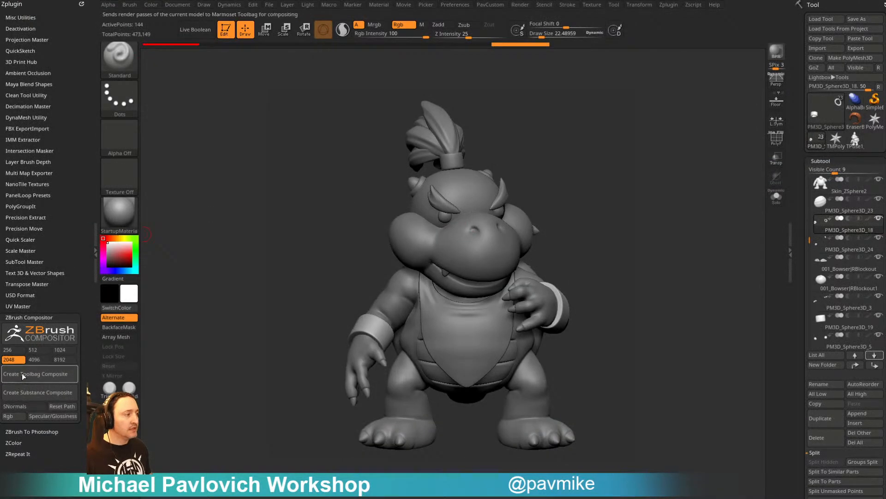
click(30, 398)
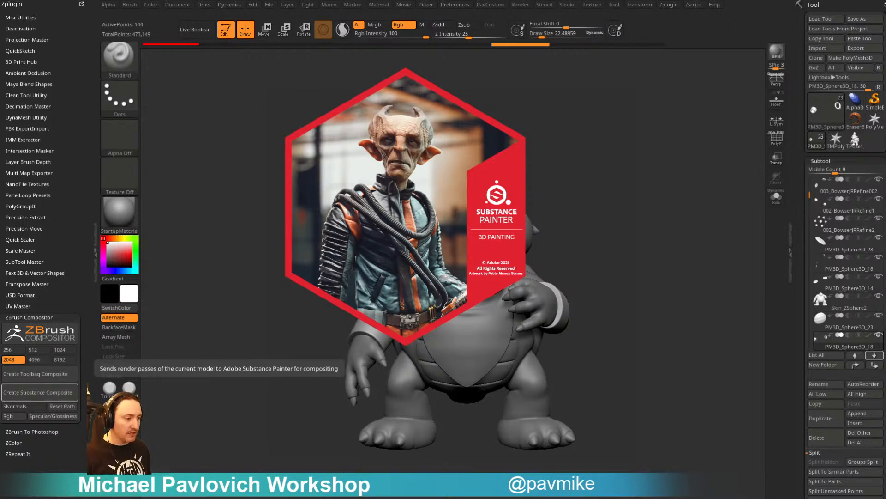
Bring back the ArtStation post and skim its preview video's sections on smart materials, masks and raytrace rendering
drag(618, 18, 618, 0)
click(518, 213)
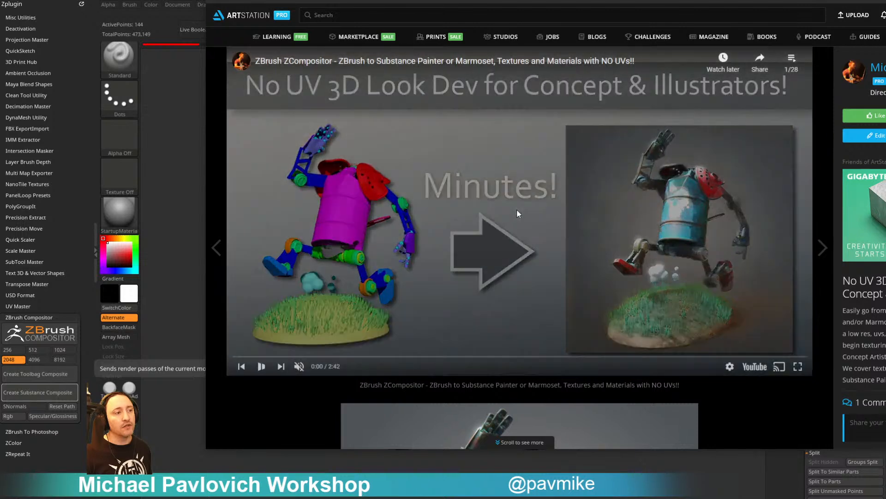
click(382, 357)
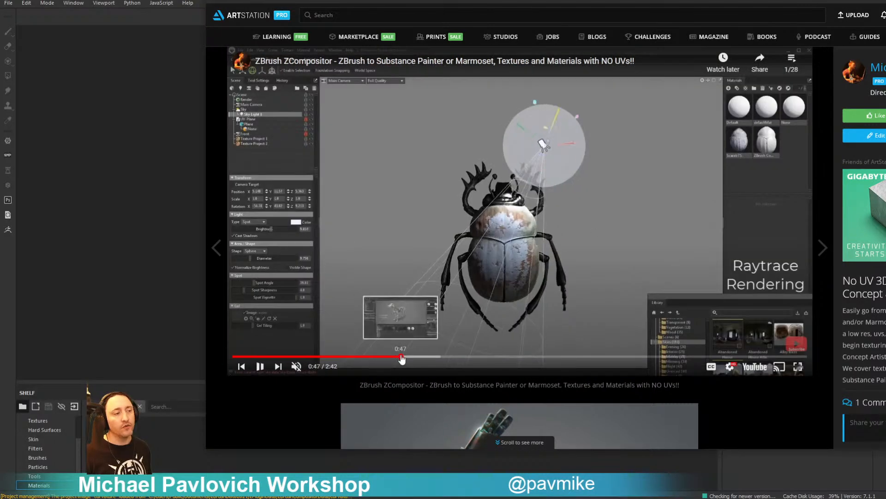
click(378, 359)
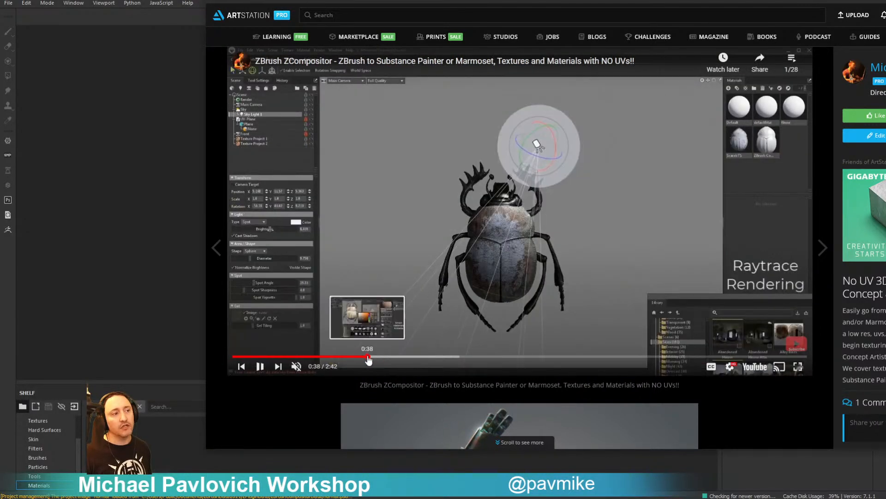
click(369, 359)
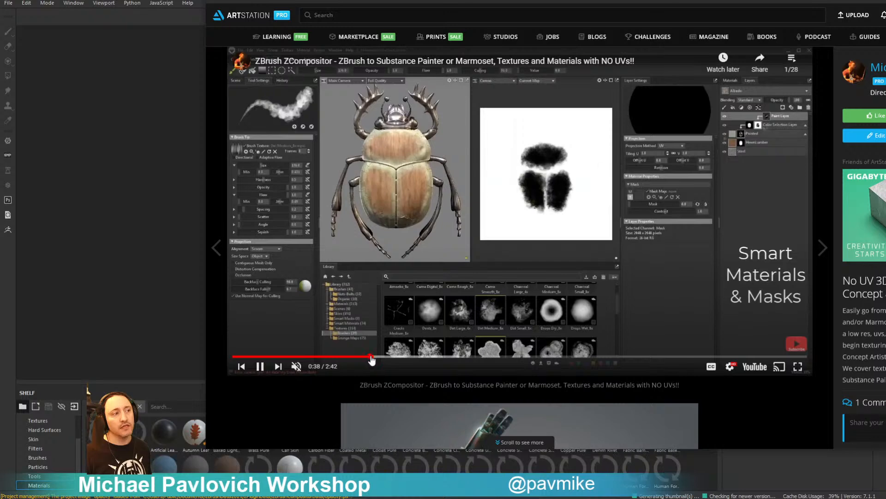
click(389, 358)
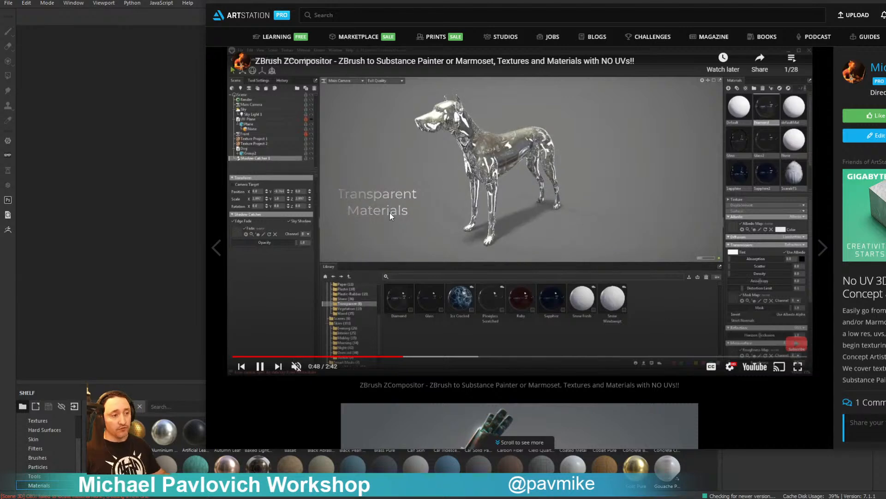
Switch to Substance Painter, accept the project version update, and load the ZBrush composite of the character
key(alt+Tab)
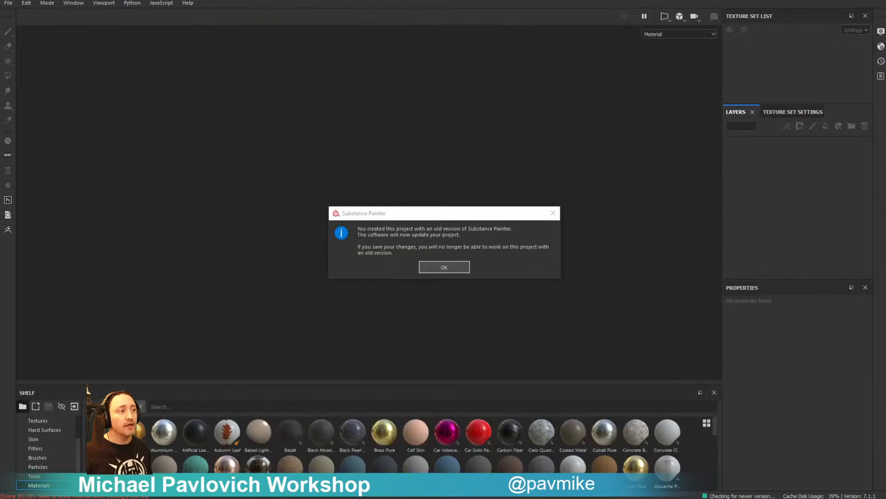
click(427, 270)
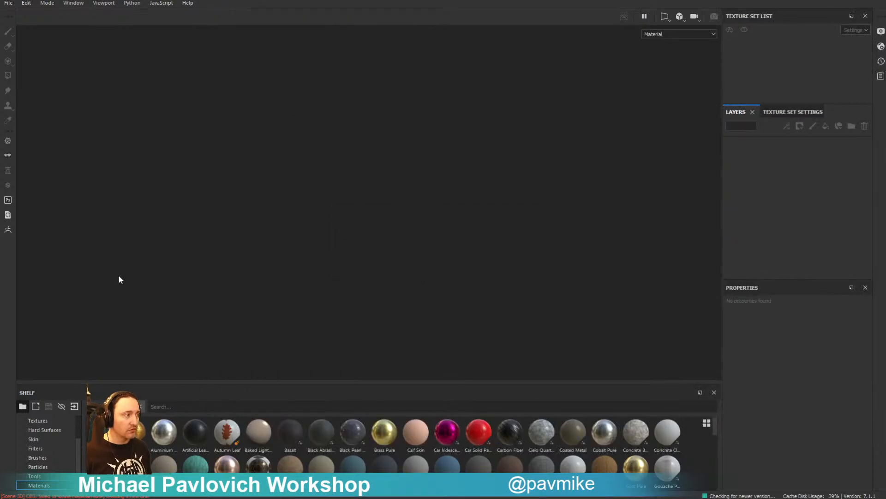
click(8, 229)
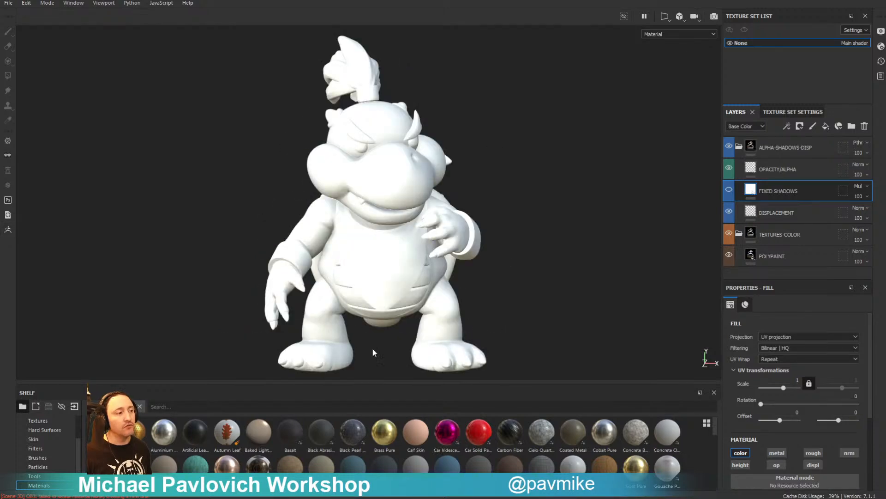
Find the BowserJR smart material by searching for "bow" and apply it inside the TEXTURES-COLOR folder
scroll(49, 471, down, 2)
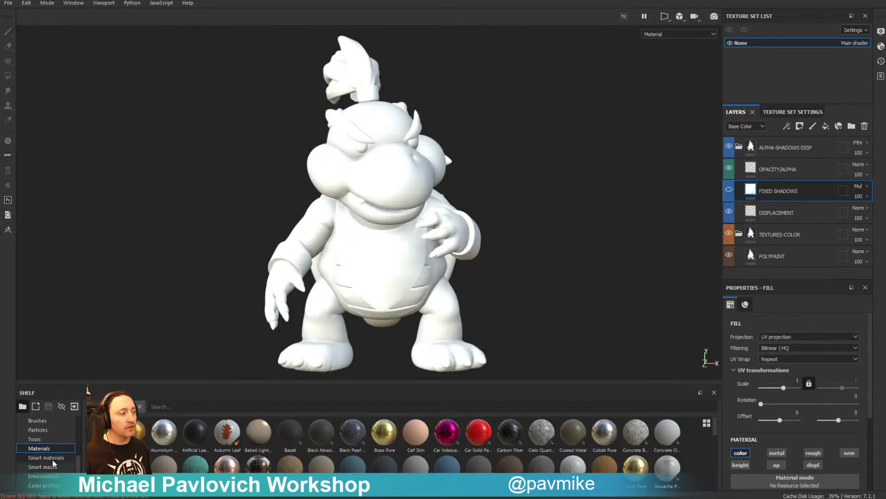
click(46, 457)
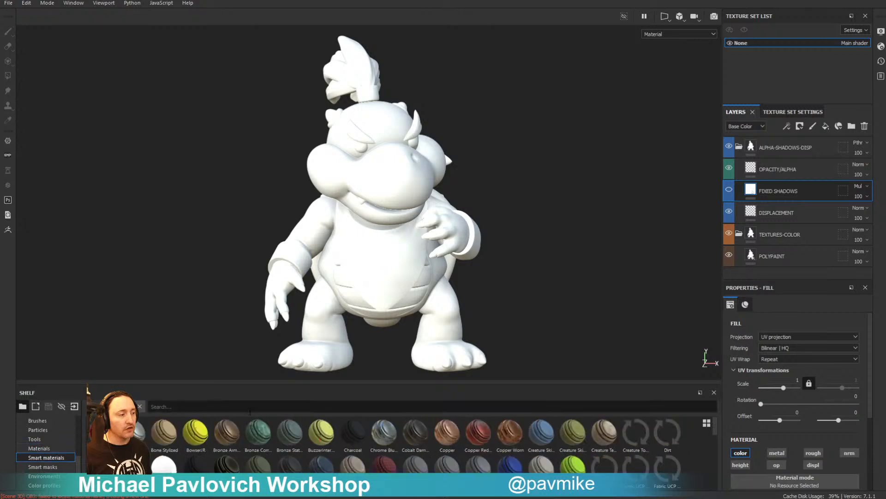
text(bow)
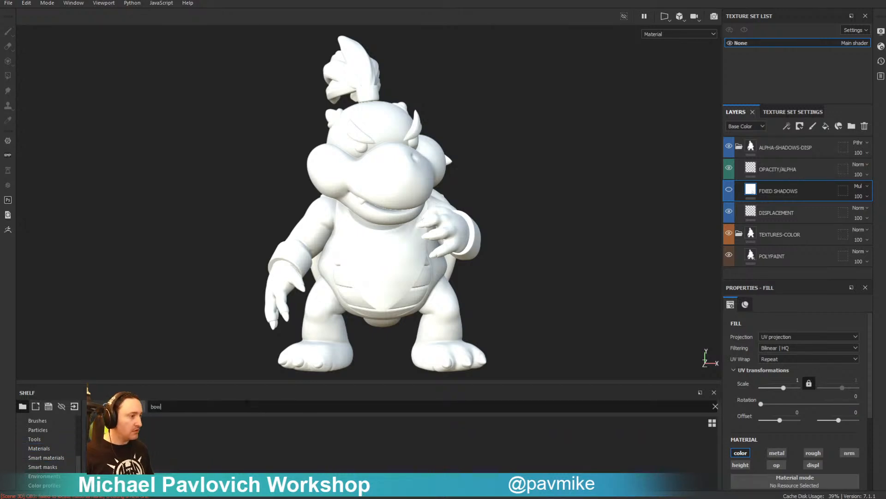
drag(182, 451, 799, 245)
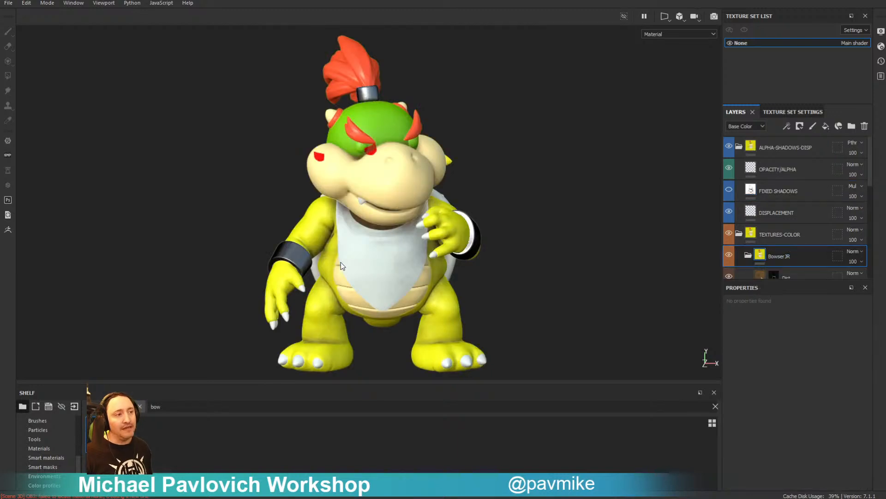
Delete the old paint effect from the Eyes layer's mask and add a fresh paint effect to it
scroll(781, 212, down, 5)
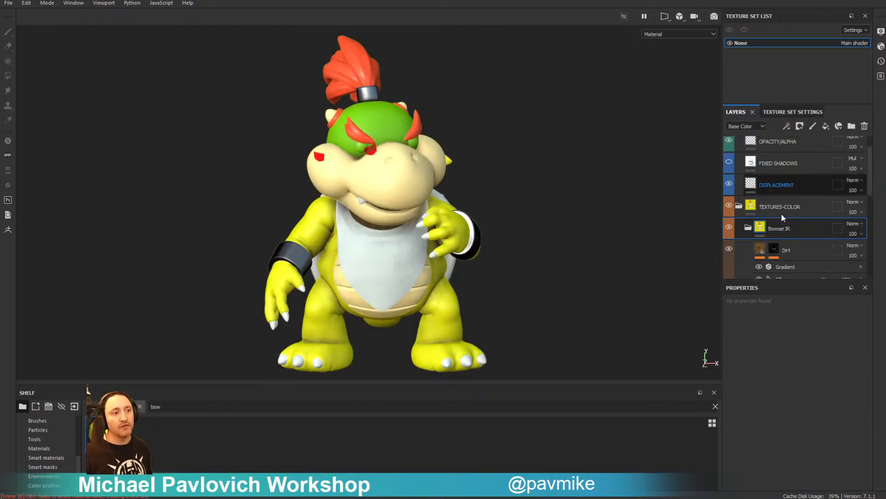
click(808, 212)
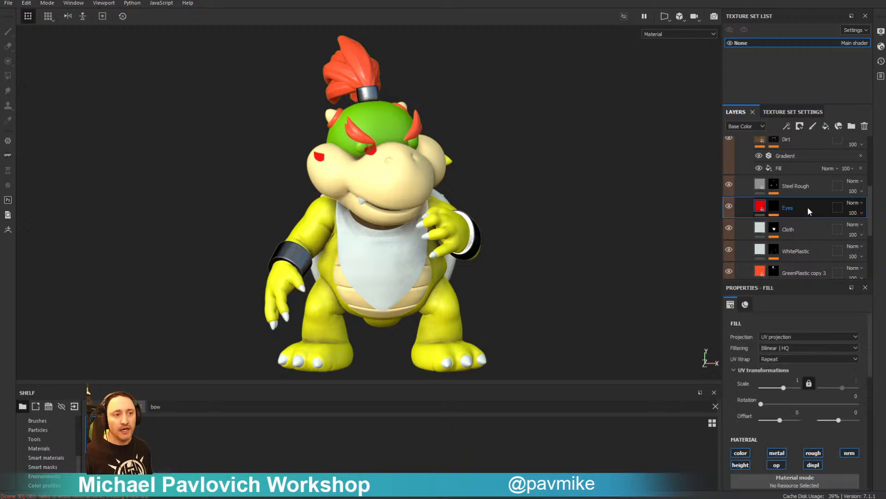
click(777, 213)
click(798, 224)
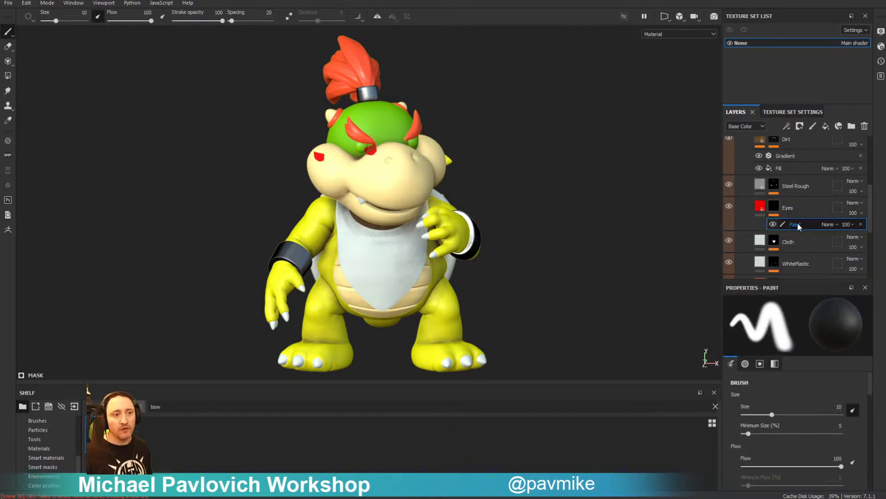
click(860, 224)
right_click(776, 206)
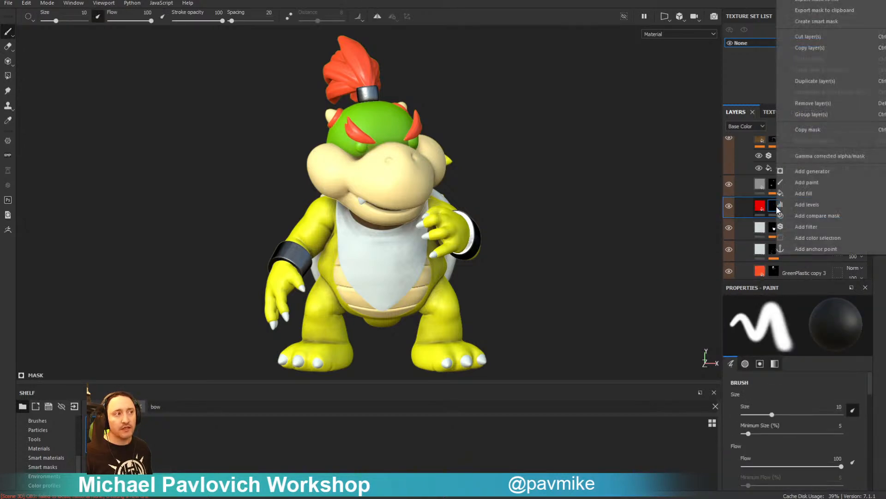
click(807, 182)
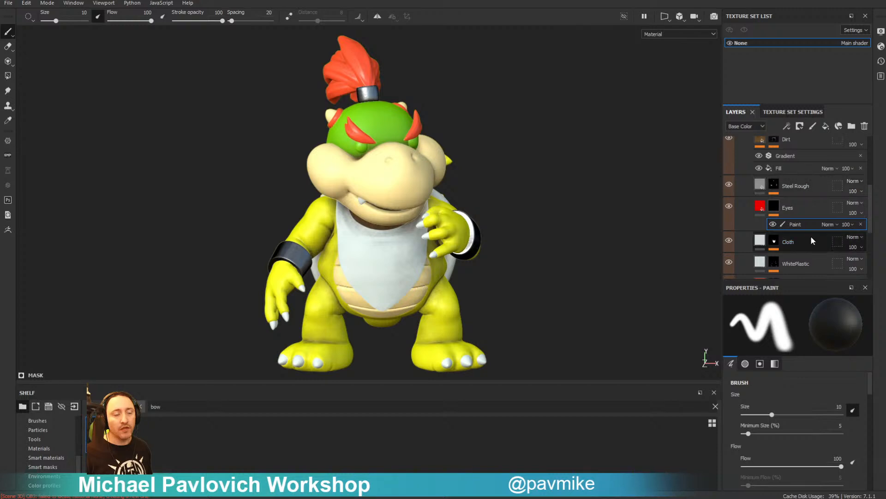
Add an Emissive channel to the texture set and return to the BowserJR layers
scroll(810, 235, up, 5)
scroll(811, 233, up, 3)
click(813, 113)
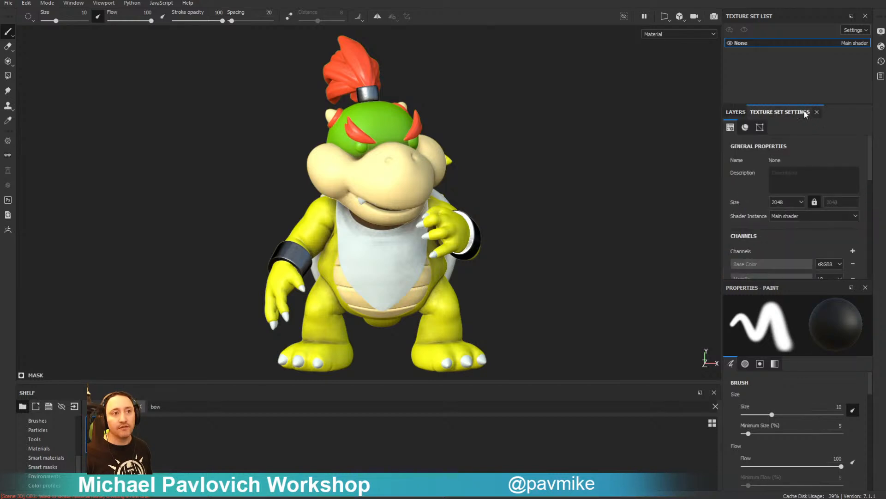
scroll(838, 217, down, 2)
click(854, 167)
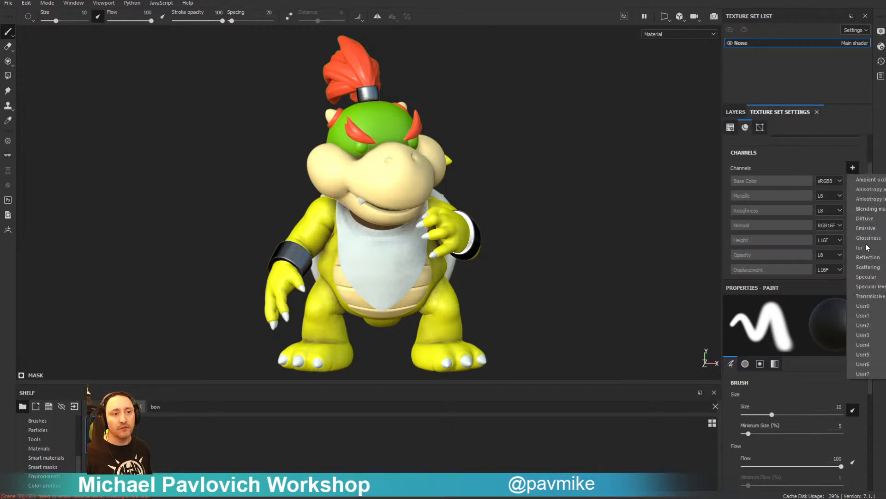
click(866, 228)
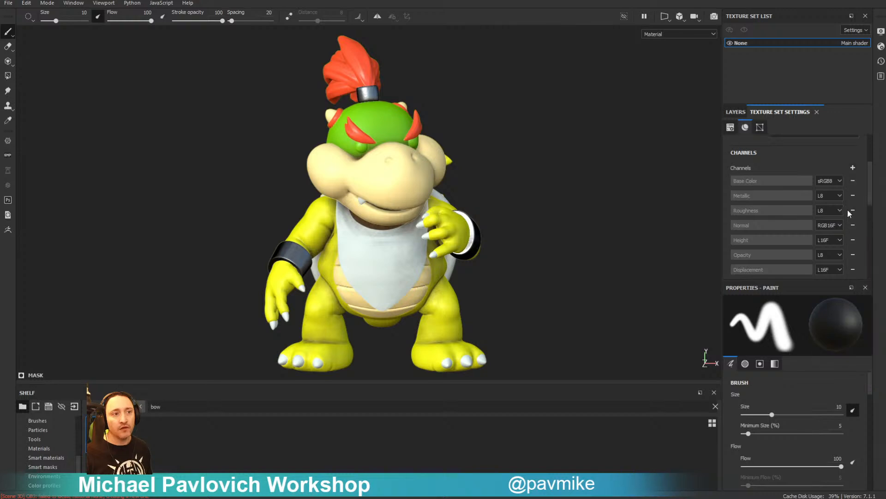
click(740, 111)
scroll(769, 232, down, 3)
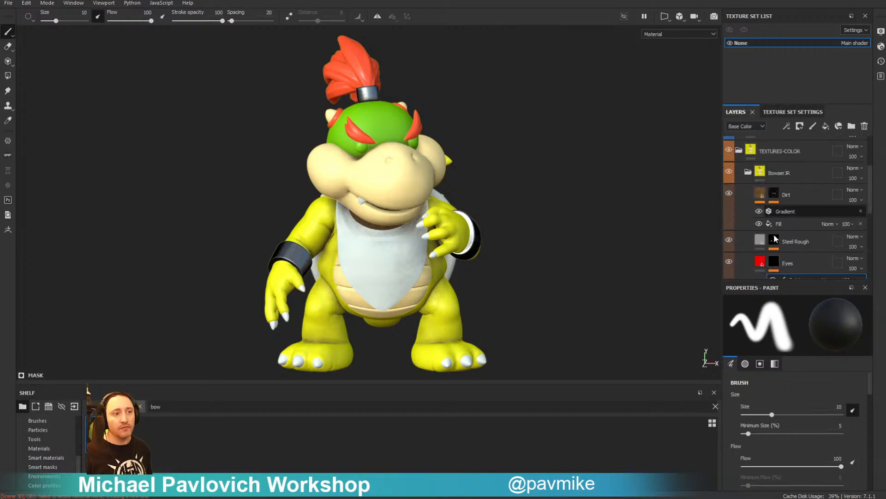
Look over the shader parameters and enable shadows in the environment display settings
click(881, 46)
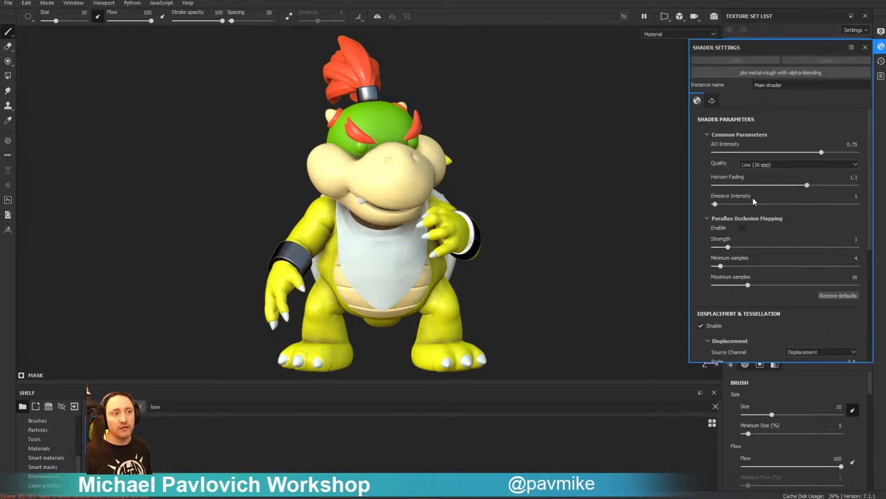
scroll(743, 286, down, 1)
scroll(764, 248, down, 3)
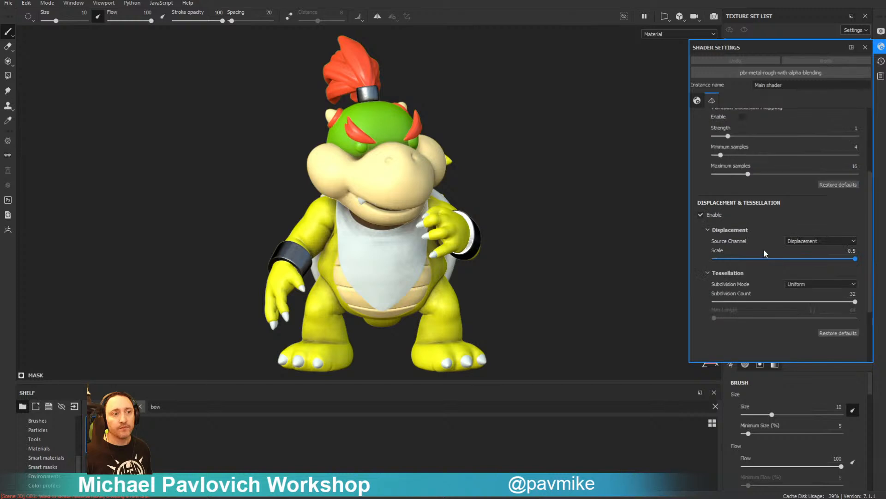
scroll(764, 245, up, 4)
click(881, 31)
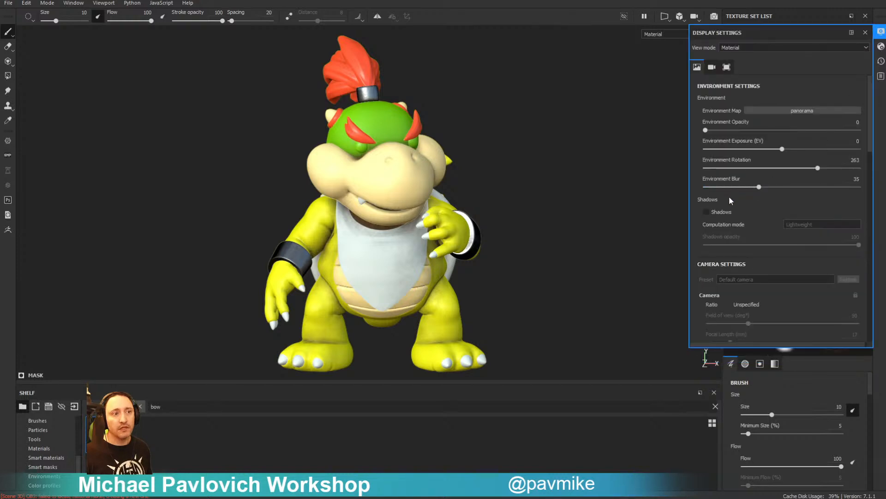
click(724, 212)
Activate post effects and enable Glare with the Bloom shape, luminance 0.65 and threshold 0.58
scroll(758, 240, down, 9)
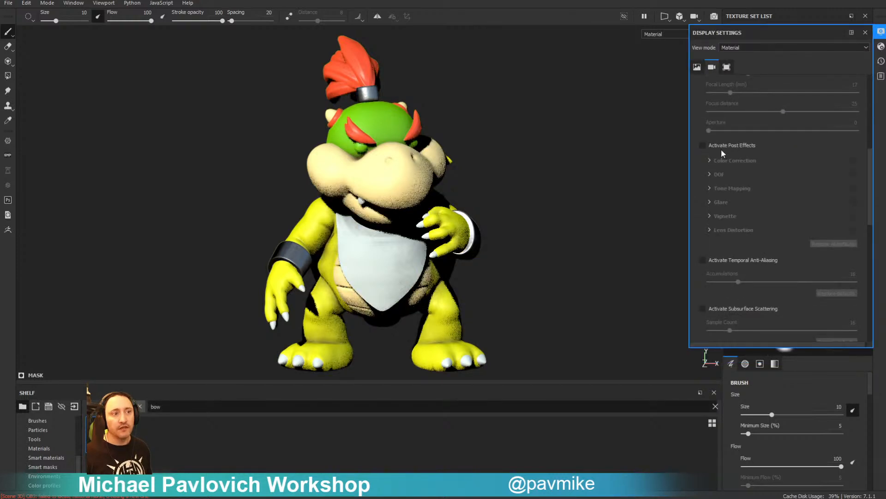
click(721, 147)
click(724, 202)
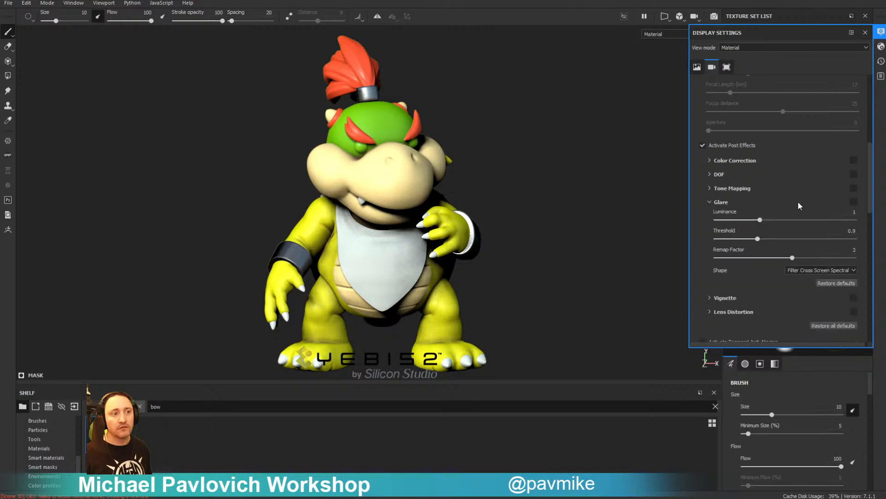
click(854, 201)
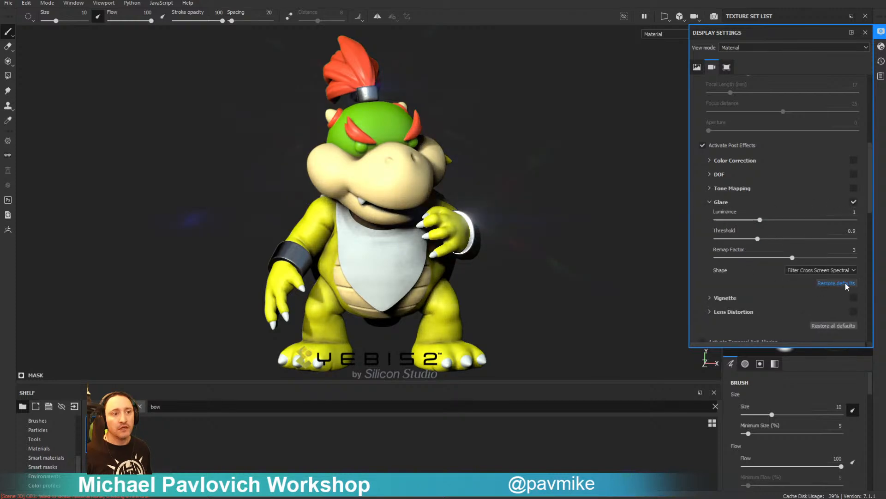
click(847, 270)
click(831, 278)
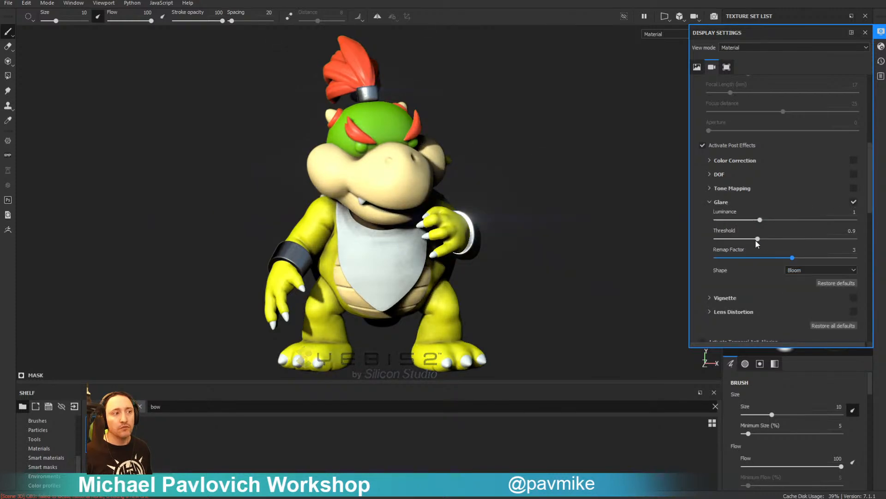
drag(759, 220, 749, 239)
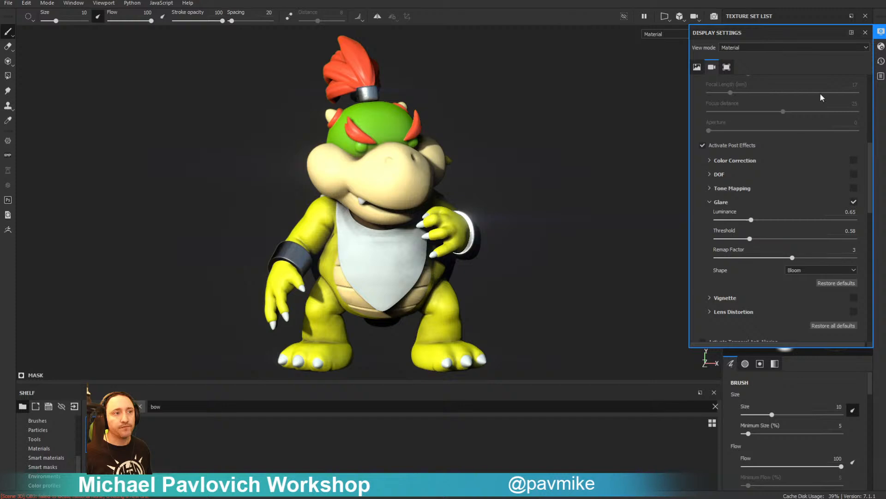
click(881, 32)
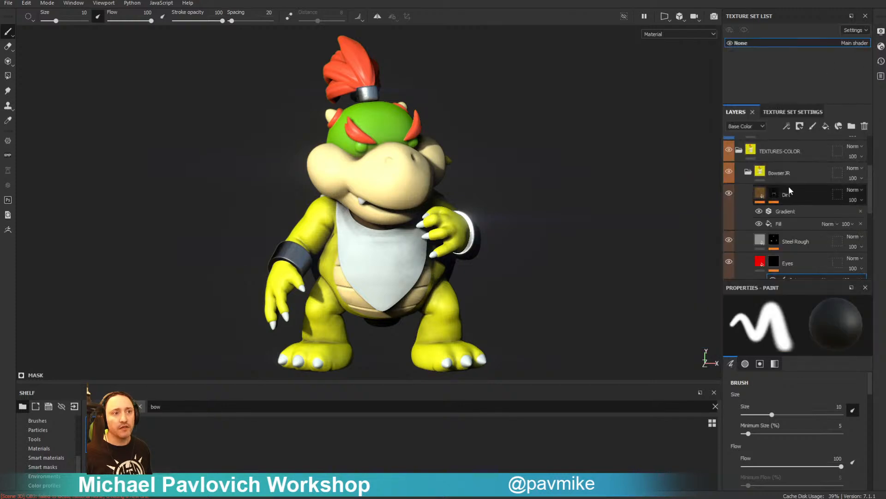
Paint the character's right eye in white on the Eyes layer's mask, using a hard brush of size 3.1
scroll(782, 221, down, 1)
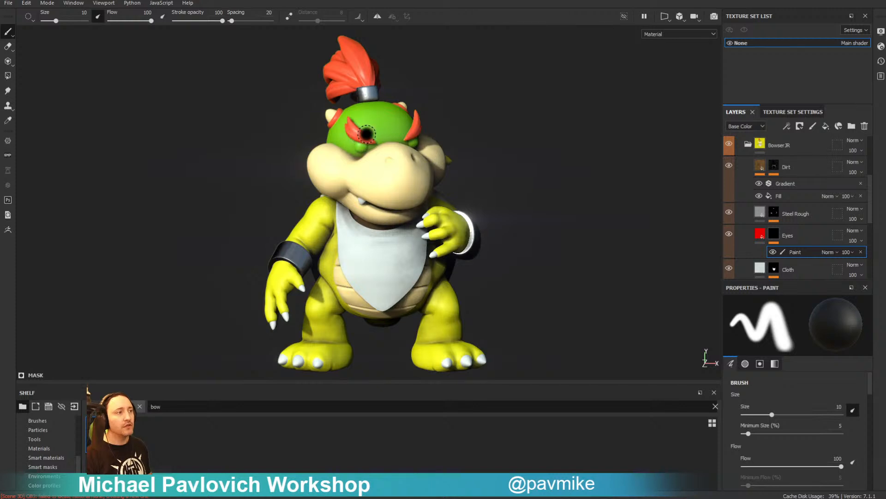
mouse_move(367, 134)
ctrl+right_down()
mouse_move(348, 135)
mouse_move(356, 77)
mouse_move(388, 223)
mouse_move(514, 180)
mouse_move(434, 149)
mouse_move(448, 206)
mouse_move(459, 18)
ctrl+right_up()
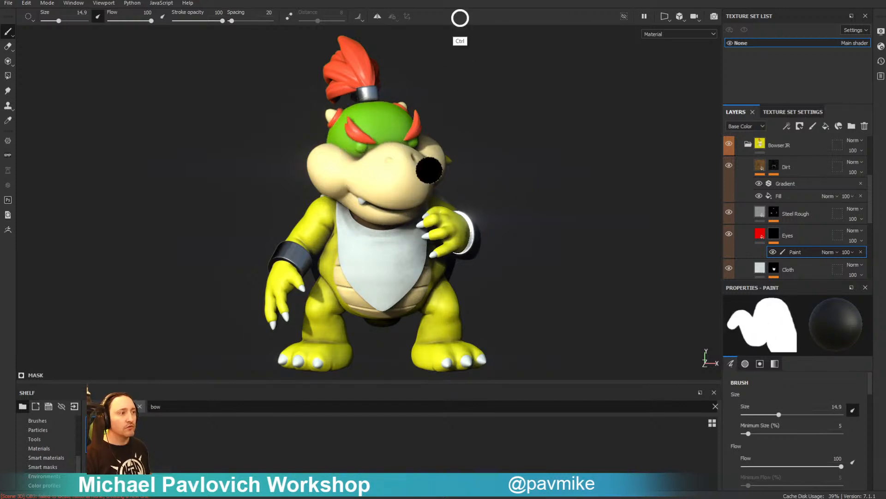
mouse_move(496, 127)
shift+right_down()
mouse_move(522, 172)
mouse_move(516, 150)
mouse_move(529, 188)
mouse_move(518, 307)
shift+right_up()
ctrl+right_drag(223, 181, 203, 179)
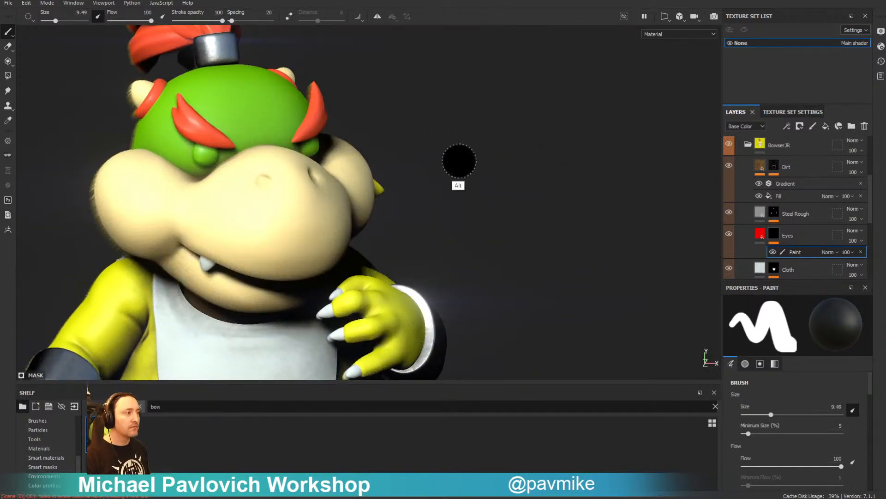
alt+drag(460, 160, 443, 162)
ctrl+right_drag(169, 158, 151, 182)
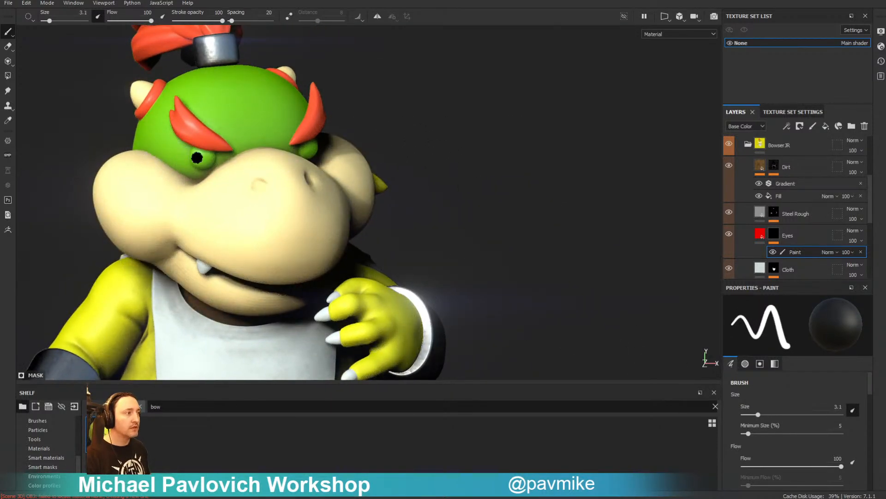
key(x)
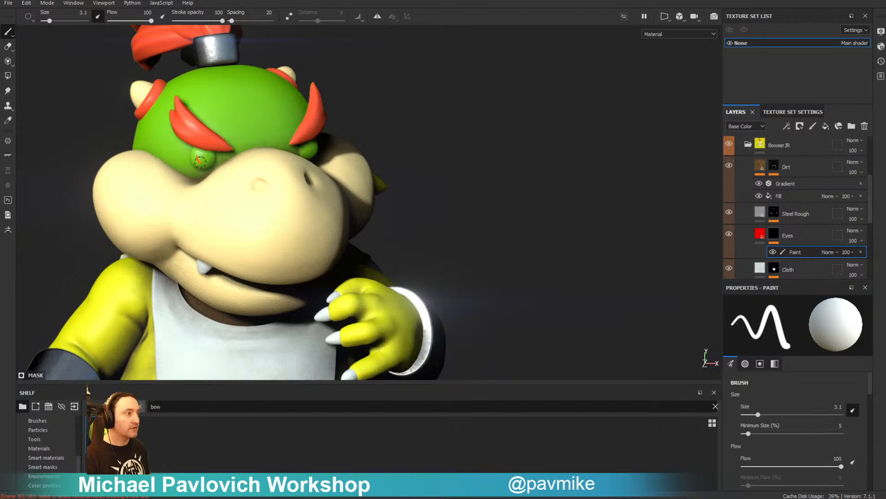
drag(199, 157, 206, 162)
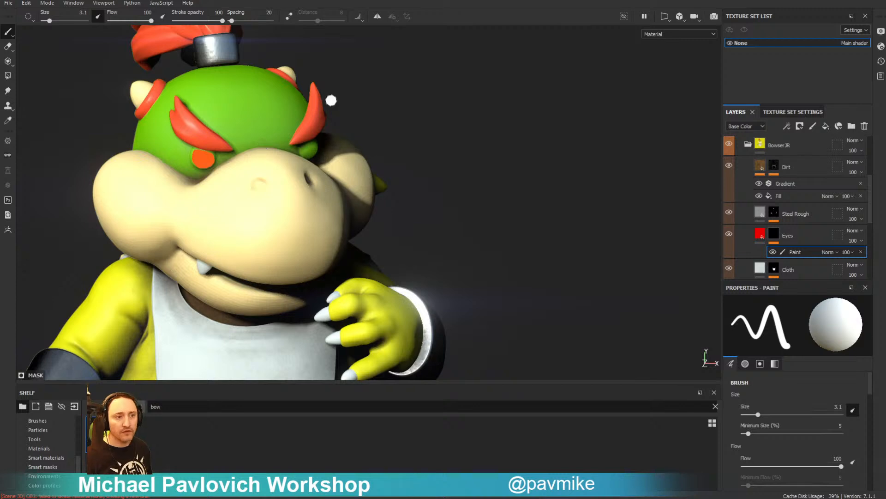
Look over the Eyes layer's fill channels and the camera and environment display settings for an emissive strength control
click(760, 235)
scroll(822, 397, down, 2)
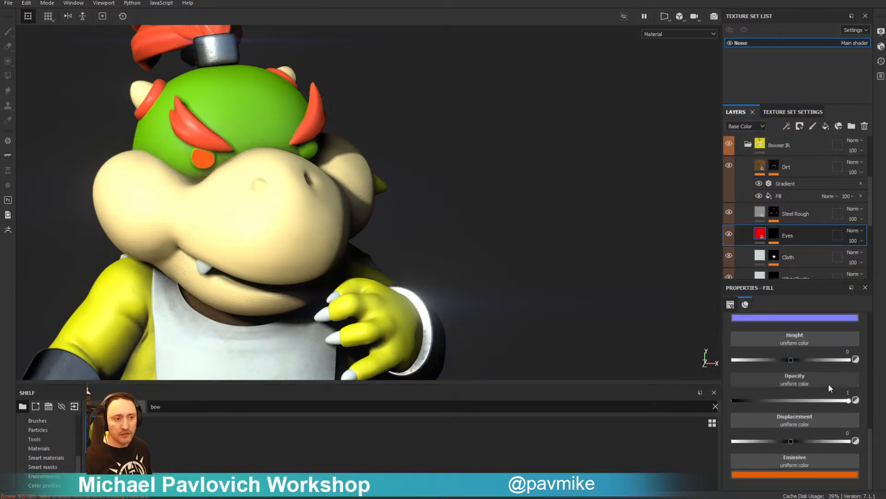
scroll(808, 452, up, 4)
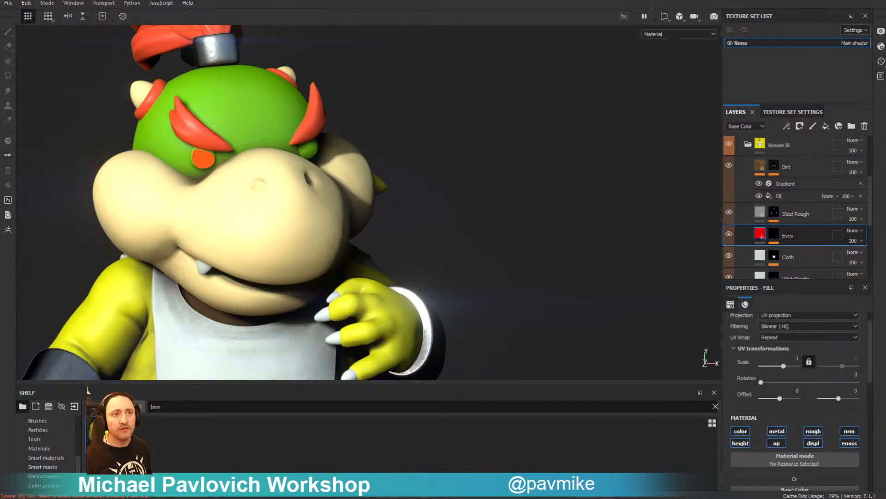
click(882, 46)
click(881, 31)
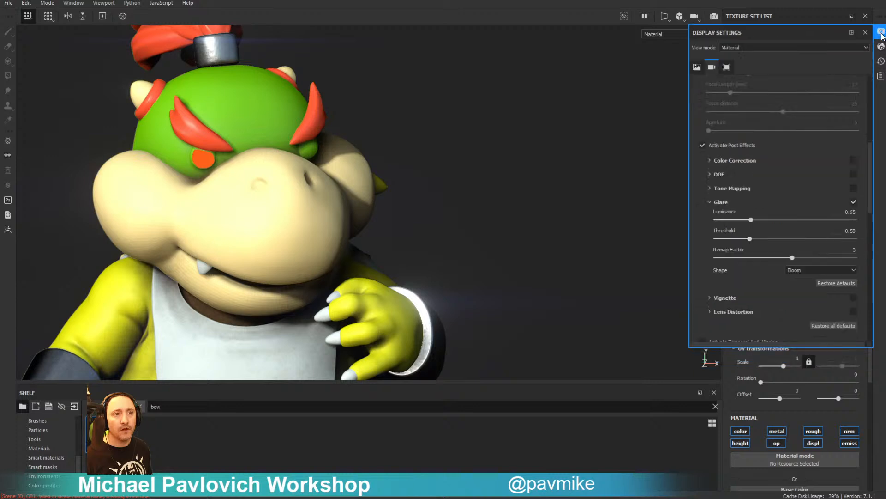
scroll(744, 284, down, 4)
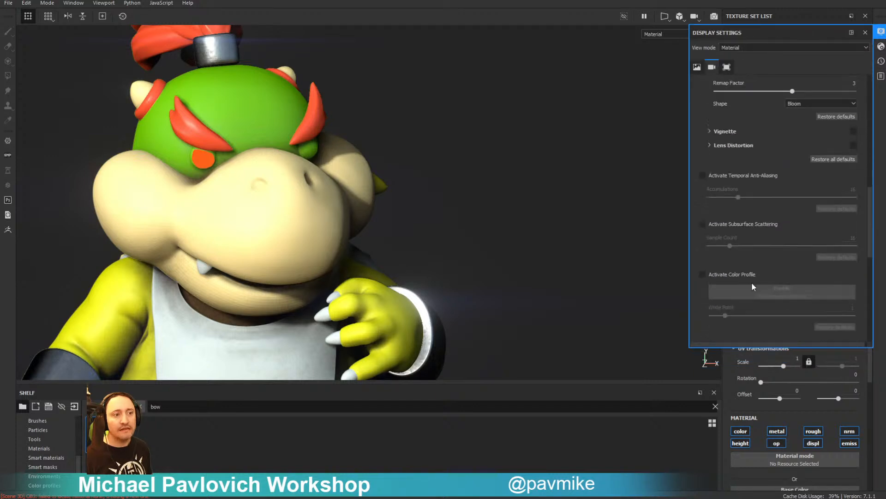
scroll(751, 282, up, 7)
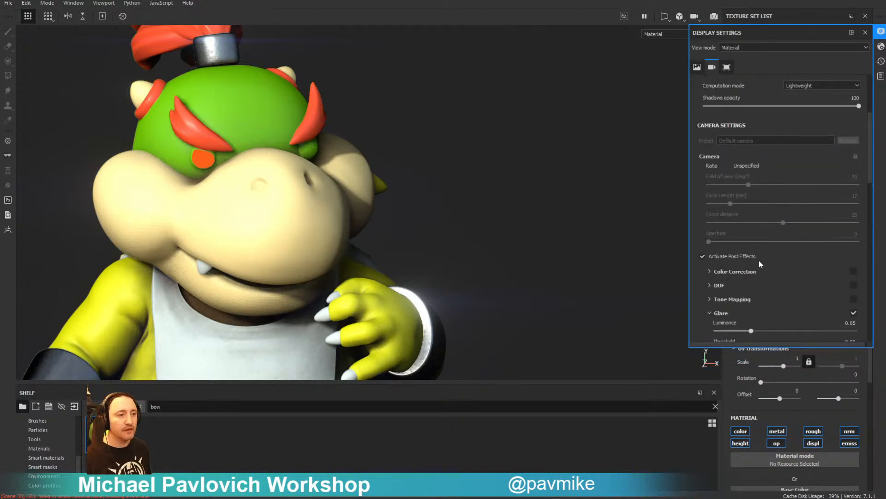
scroll(759, 266, down, 2)
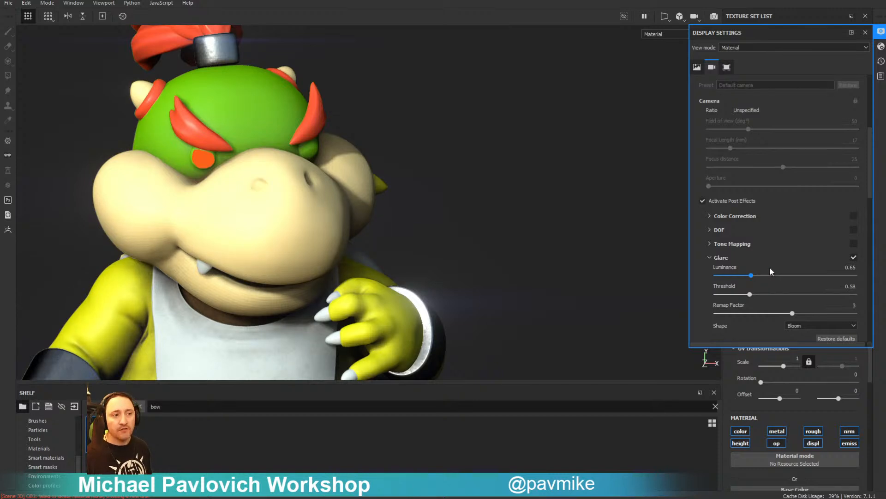
scroll(769, 267, down, 2)
scroll(770, 266, up, 9)
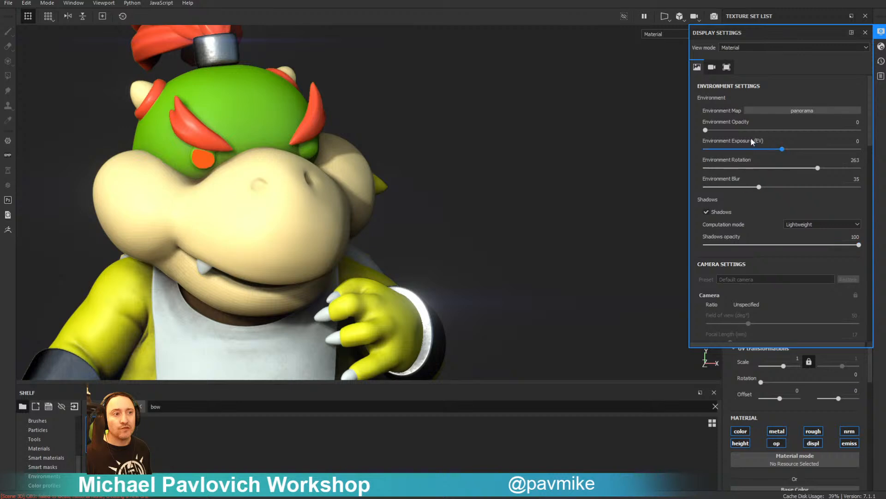
Raise the main shader's Emissive Intensity to 13.64 and close the shader settings
click(881, 46)
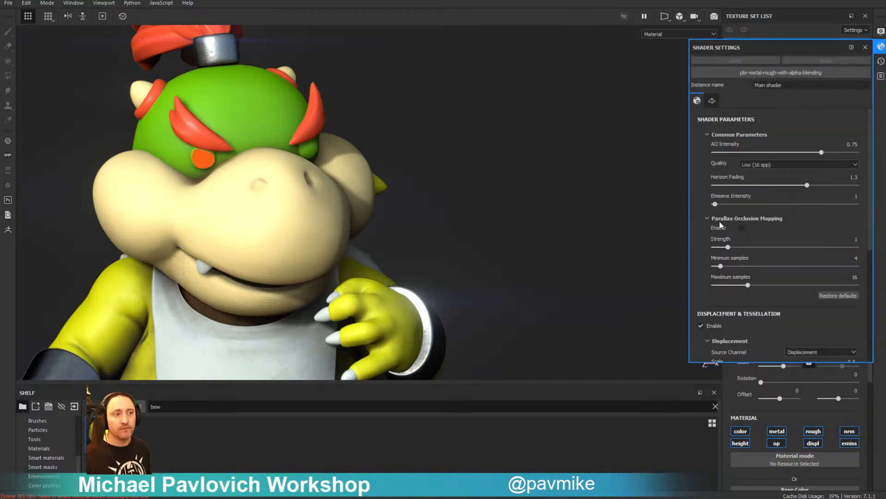
mouse_move(724, 206)
mouse_down()
mouse_move(741, 205)
mouse_move(733, 208)
mouse_up()
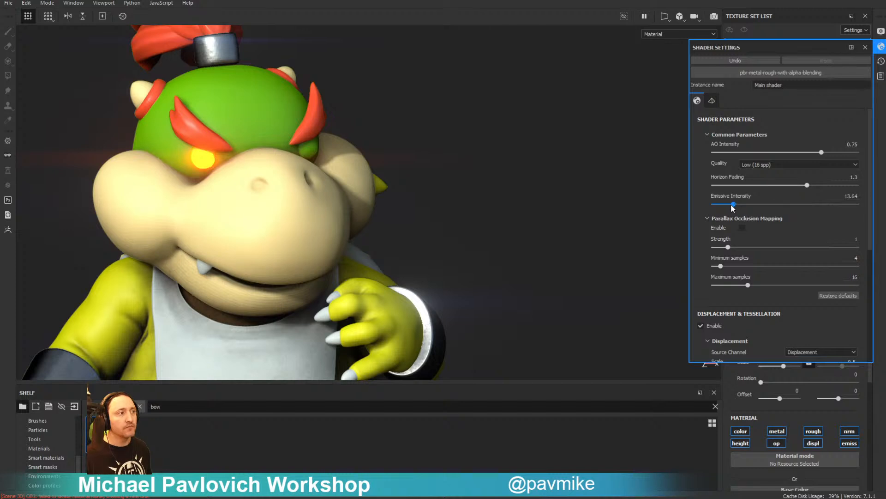
click(865, 48)
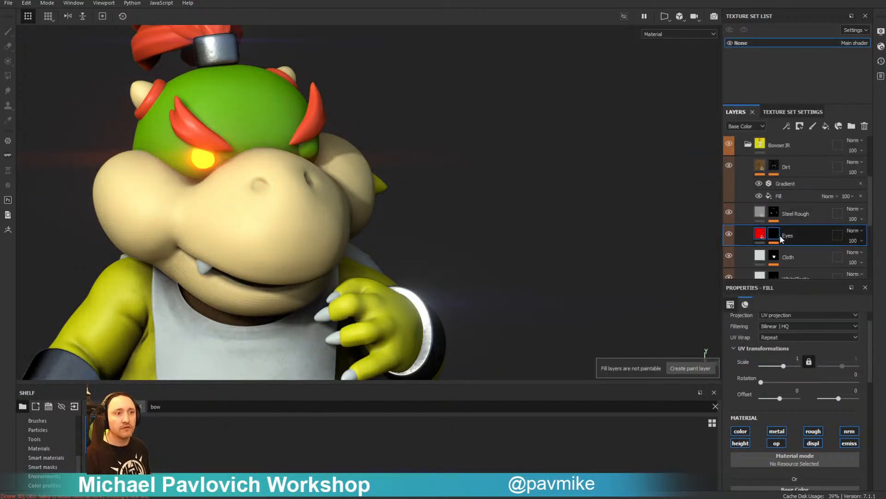
Paint the character's other eye on the Eyes layer's mask with the size 3.1 brush
click(777, 236)
click(788, 249)
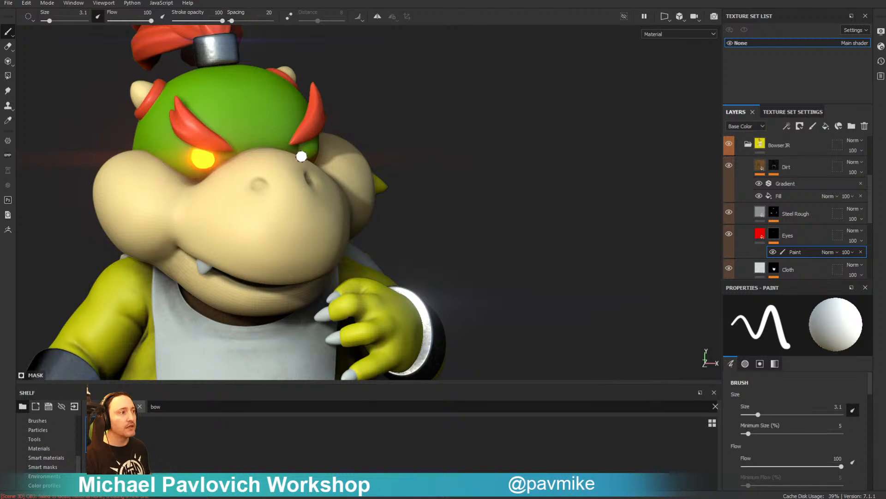
drag(301, 151, 312, 146)
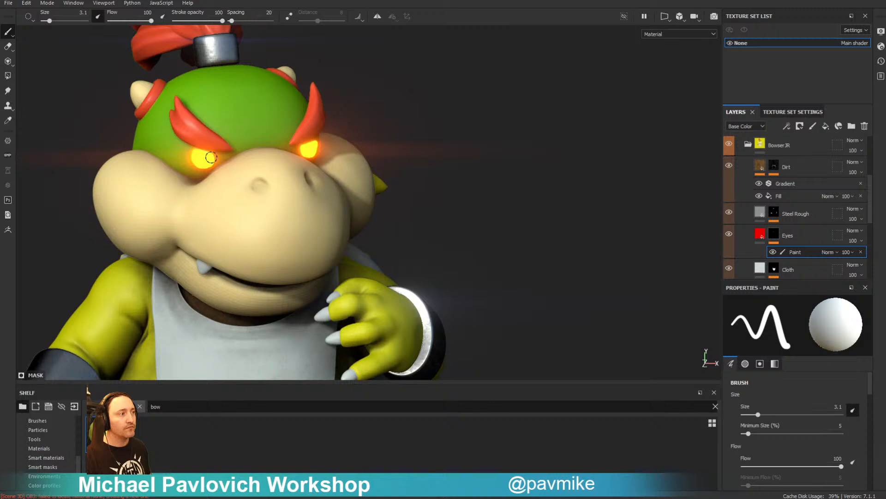
Check the whole character with its glowing eyes, then quit Substance Painter without saving and return to ZBrush
alt+right_drag(525, 202, 495, 49)
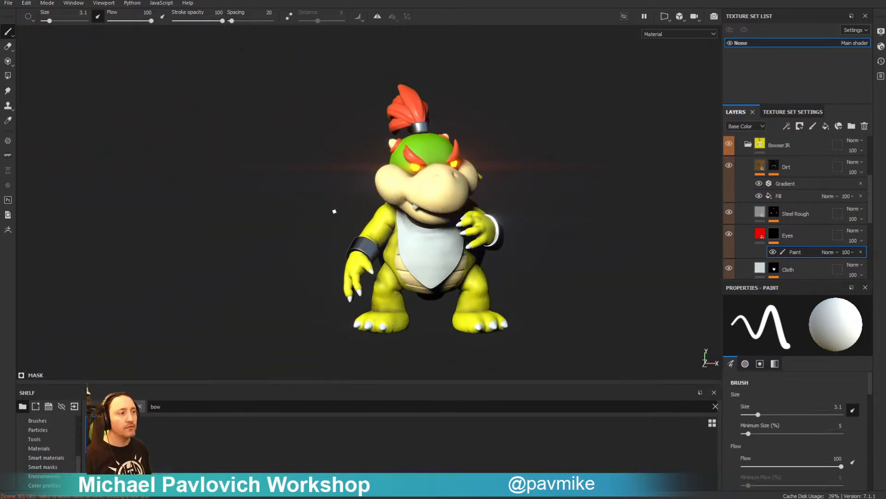
alt+middle_drag(627, 197, 606, 158)
alt+right_drag(607, 157, 643, 201)
alt+middle_drag(580, 200, 614, 224)
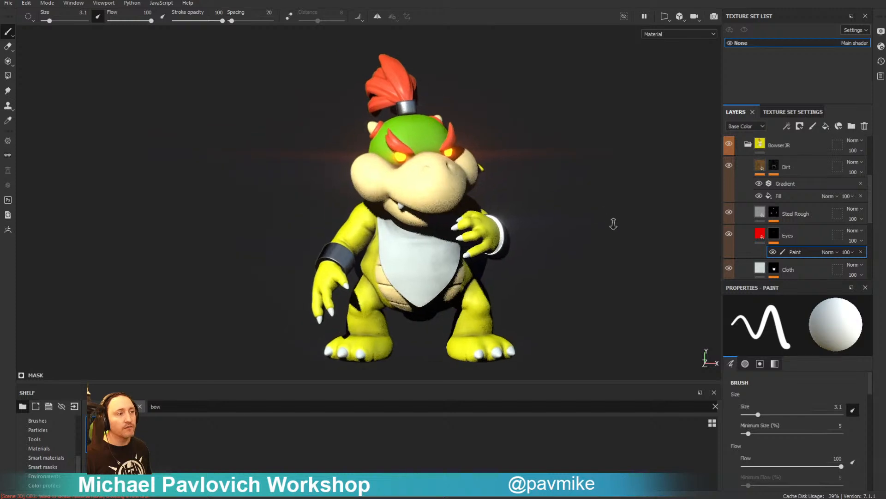
alt+right_drag(614, 224, 630, 243)
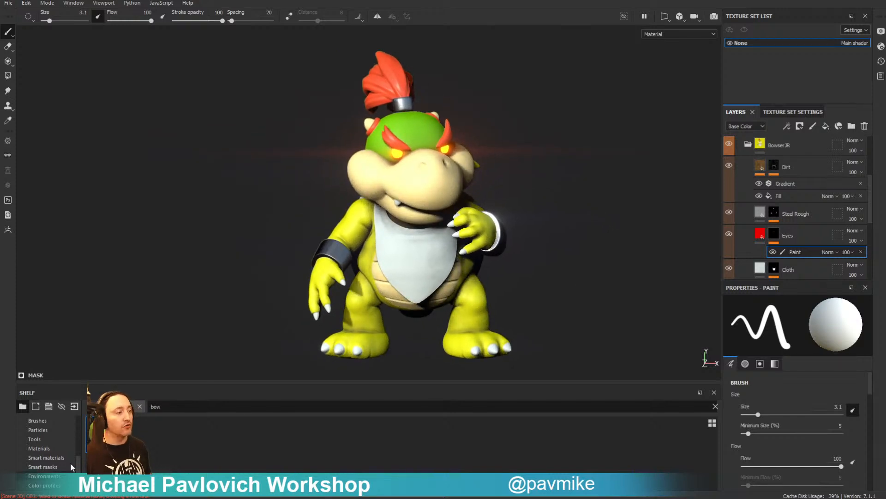
key(ctrl+q)
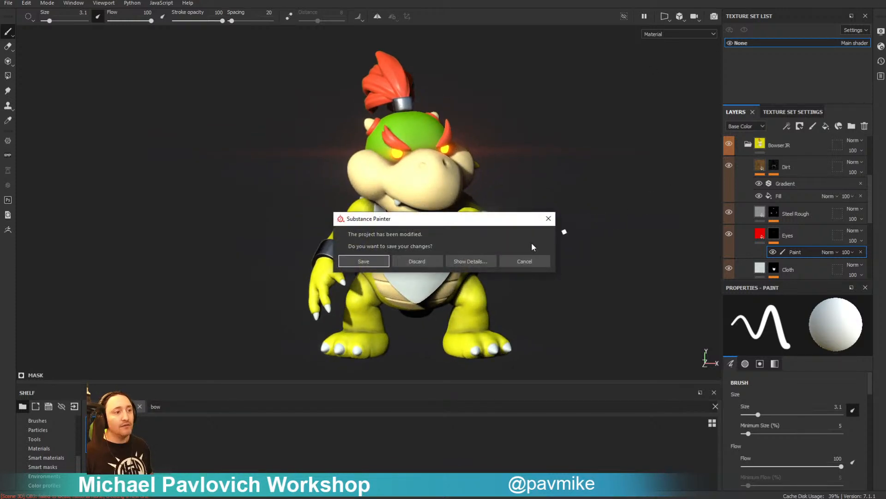
click(431, 263)
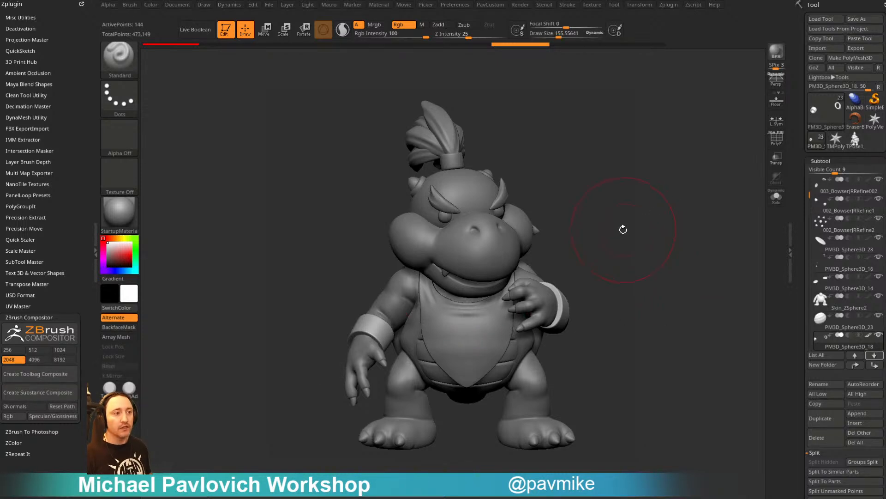
Select the character's bib subtool, isolate it with Solo and show its polyframe
alt+click(480, 323)
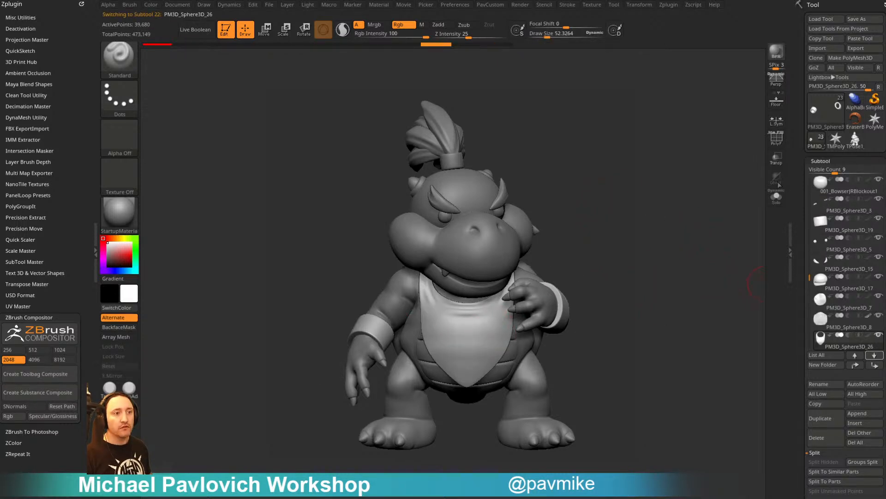
click(776, 196)
key(shift+f)
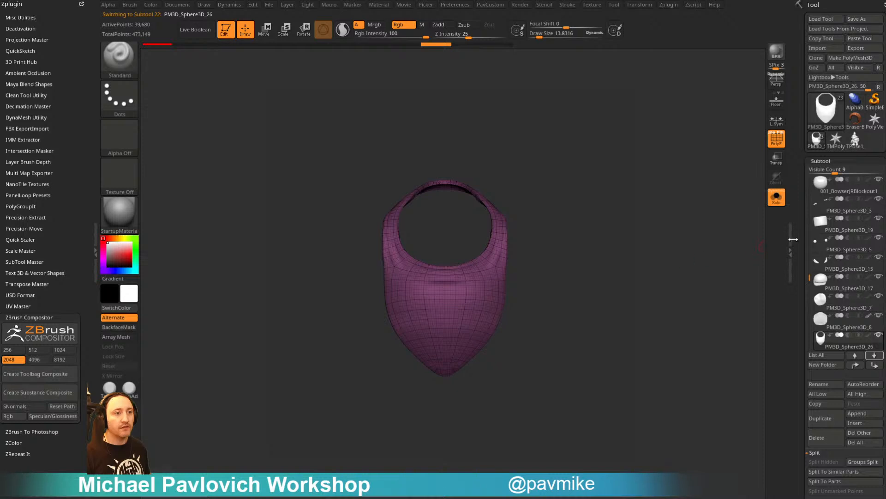
drag(719, 257, 767, 261)
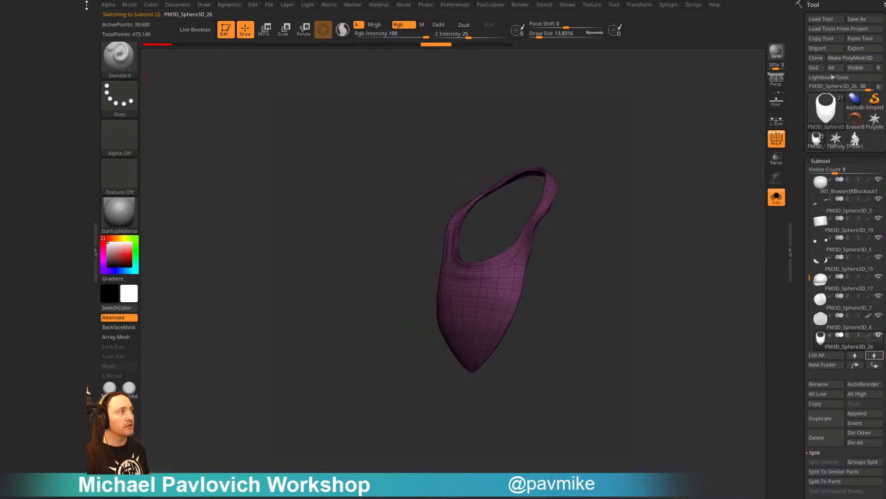
Set UV Master to unwrap by polygroups with symmetry off
click(668, 6)
drag(662, 17, 31, 79)
click(23, 306)
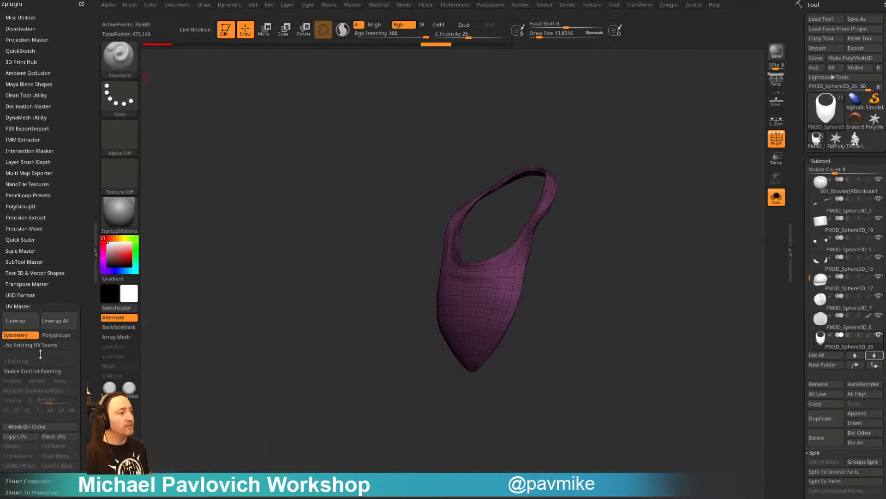
click(58, 335)
click(15, 334)
Lower the bib to subdivision level 1 and assign its polygroups by normals
drag(257, 267, 691, 260)
drag(799, 258, 790, 152)
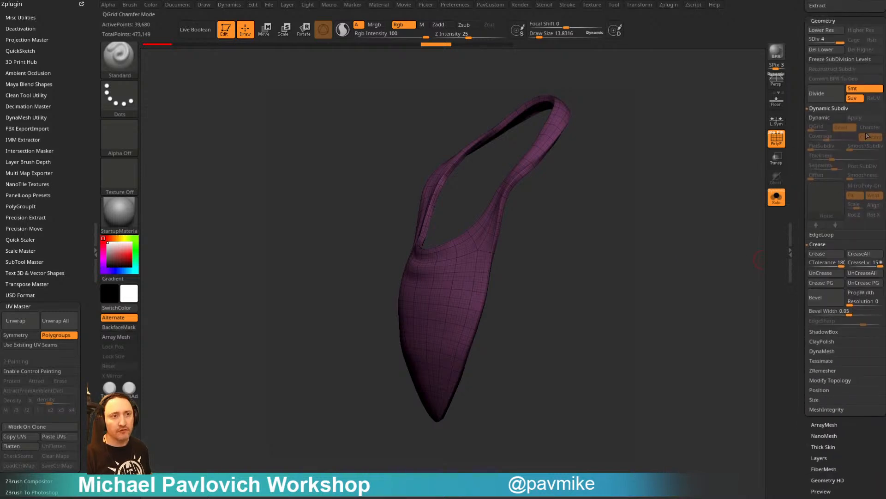
click(813, 41)
drag(652, 221, 657, 243)
key(grave)
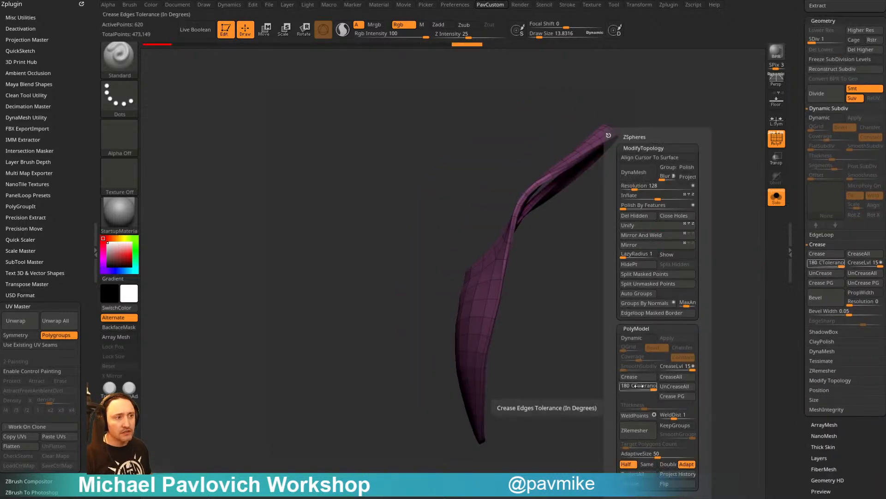
click(646, 303)
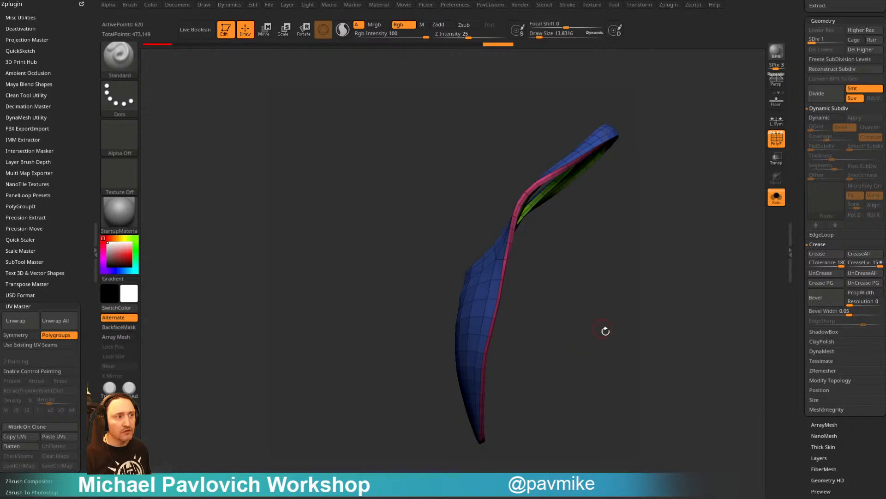
Merge the bib's outer face and thin rim into one polygroup, keeping the inner face as a separate group
mouse_move(606, 331)
mouse_down()
mouse_move(547, 329)
mouse_move(598, 322)
mouse_up()
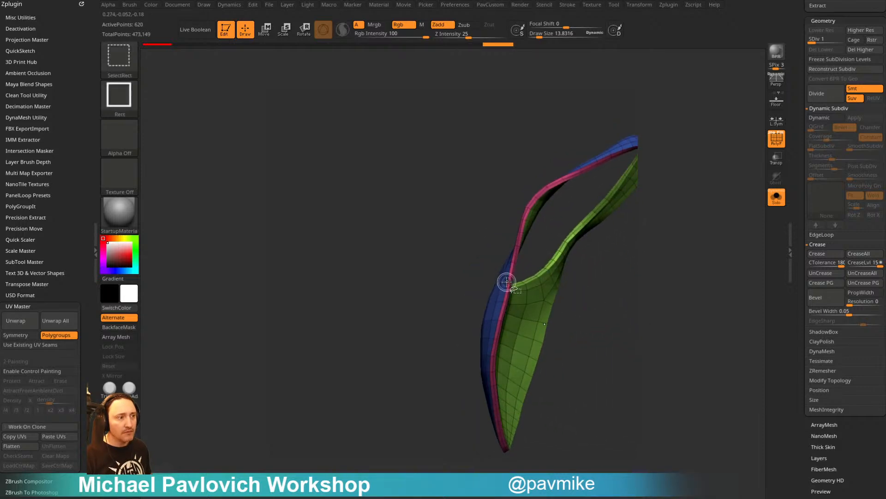
ctrl+shift+click(508, 282)
key(ctrl+w)
drag(598, 365, 543, 238)
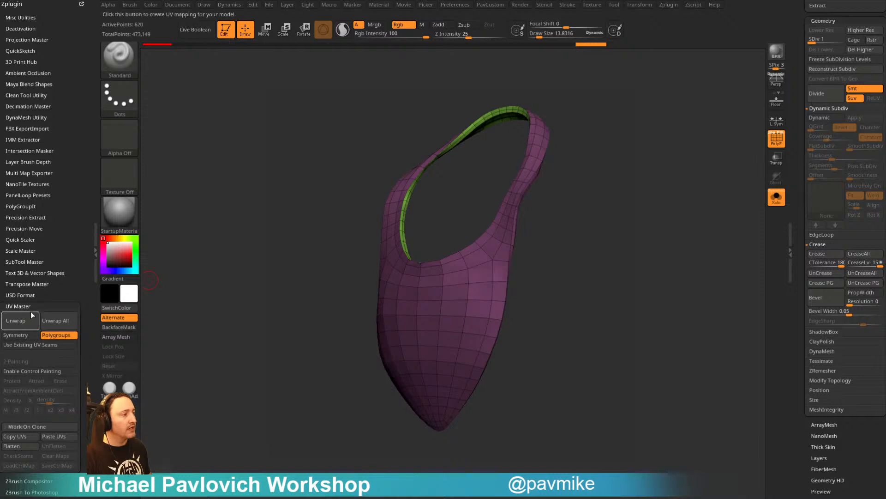
Unwrap the bib's UVs with both Symmetry and Polygroups enabled in UV Master
click(30, 334)
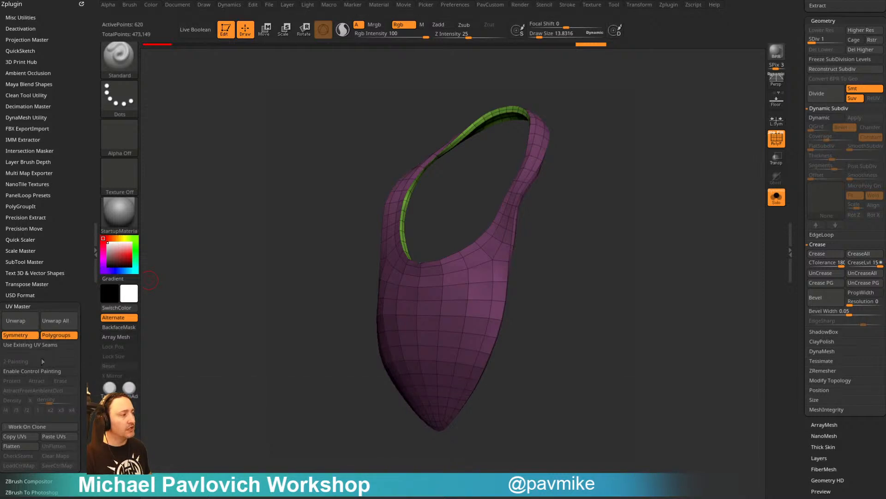
click(32, 323)
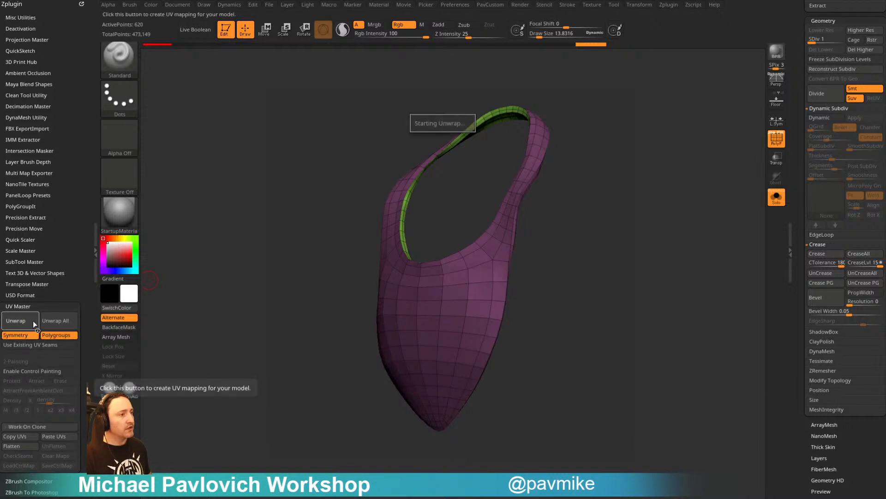
click(27, 446)
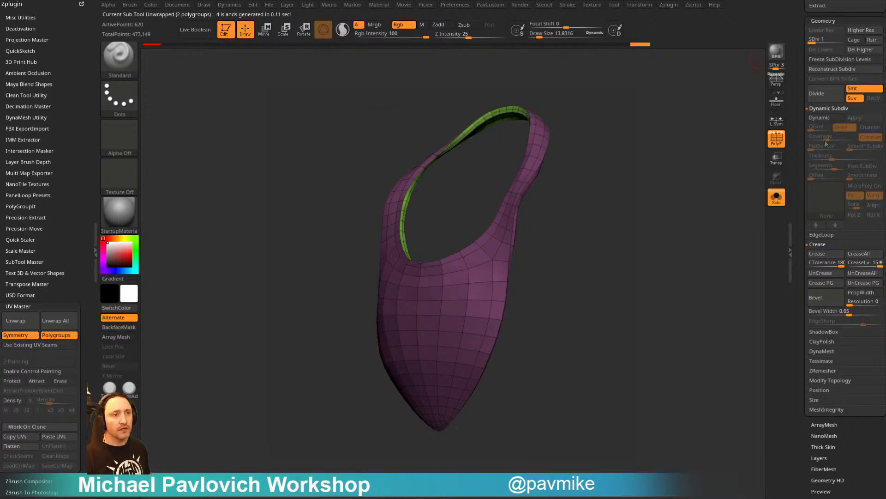
Restore the bib's subdivision level 4, show it flat with Morph UV, and subdivide once more with the polyframe hidden
drag(822, 39, 843, 40)
scroll(812, 231, down, 5)
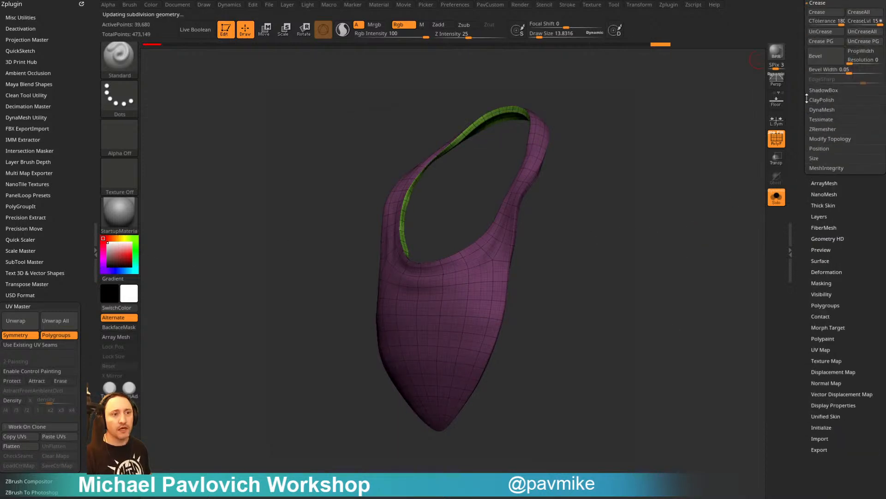
key(shift)
click(821, 353)
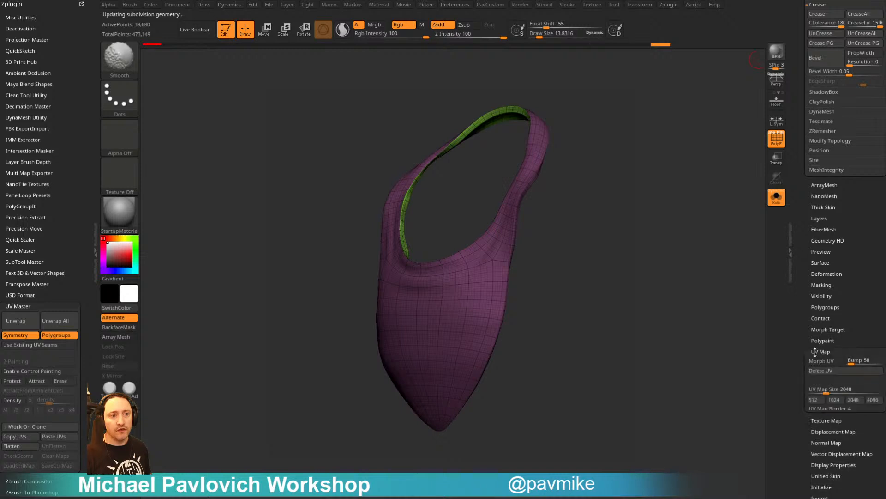
click(823, 328)
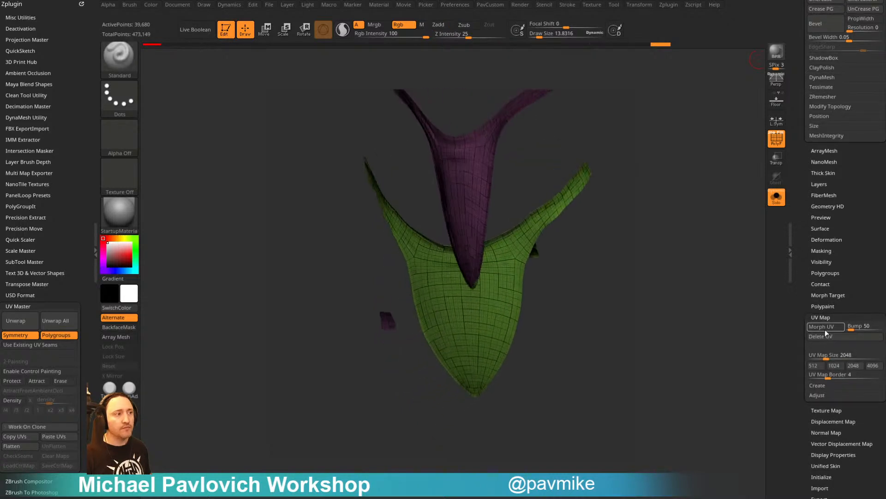
key(shift+f)
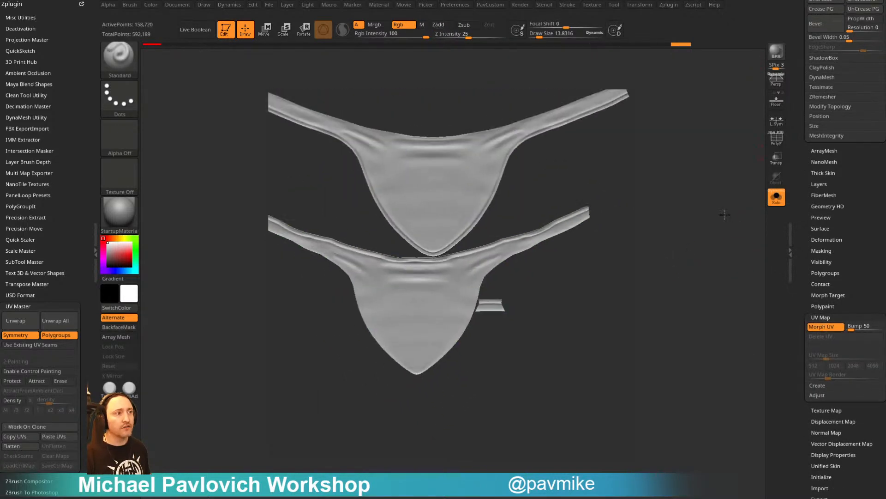
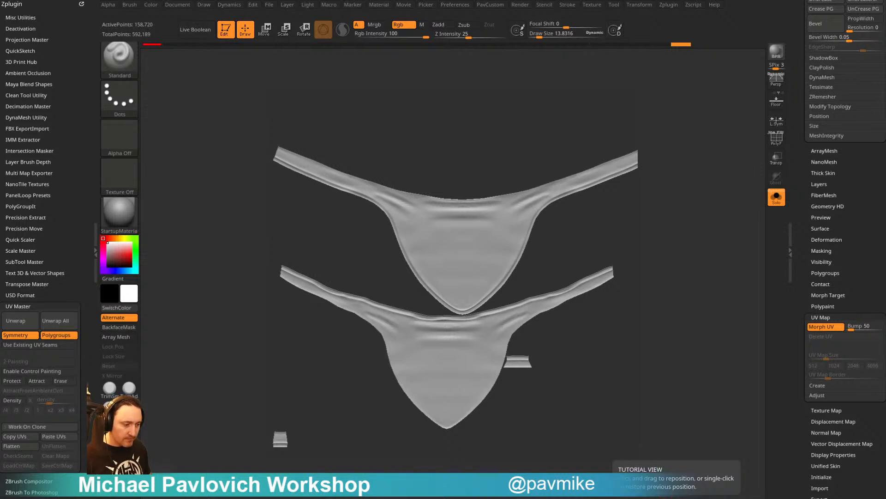
Import the sharp-toothed mouth drawing as a texture and add it to Spotlight
click(592, 5)
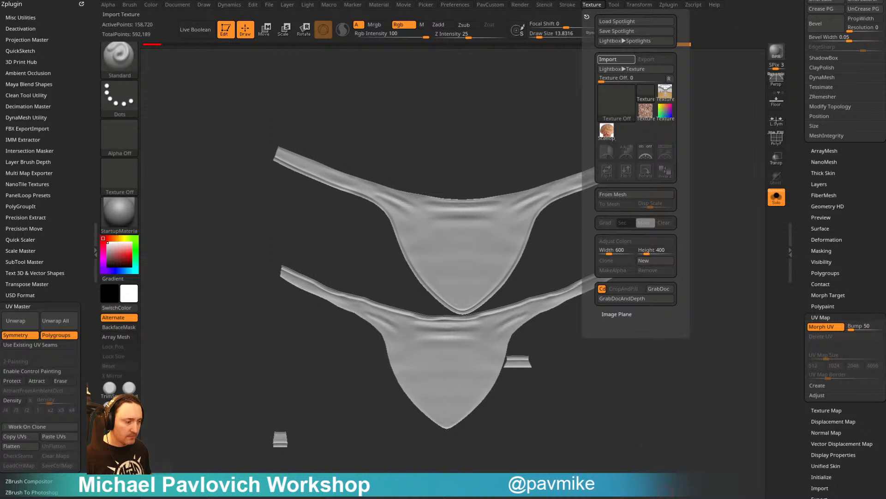
click(617, 59)
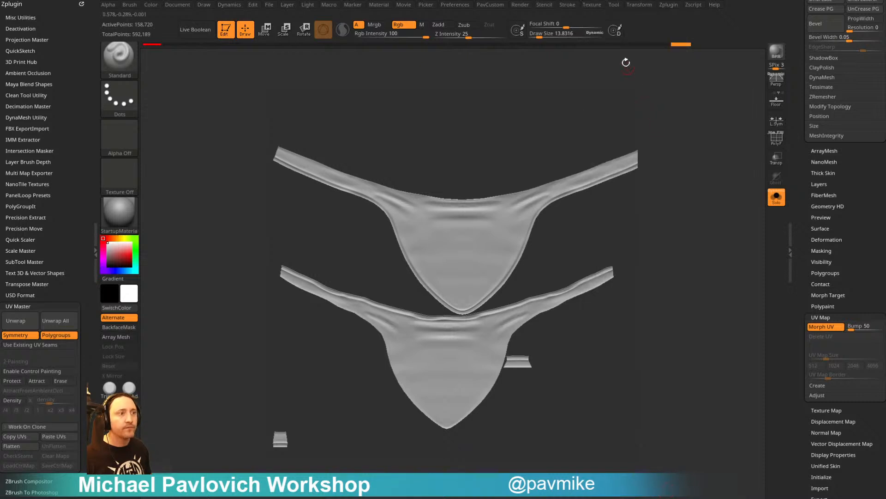
click(627, 130)
click(651, 156)
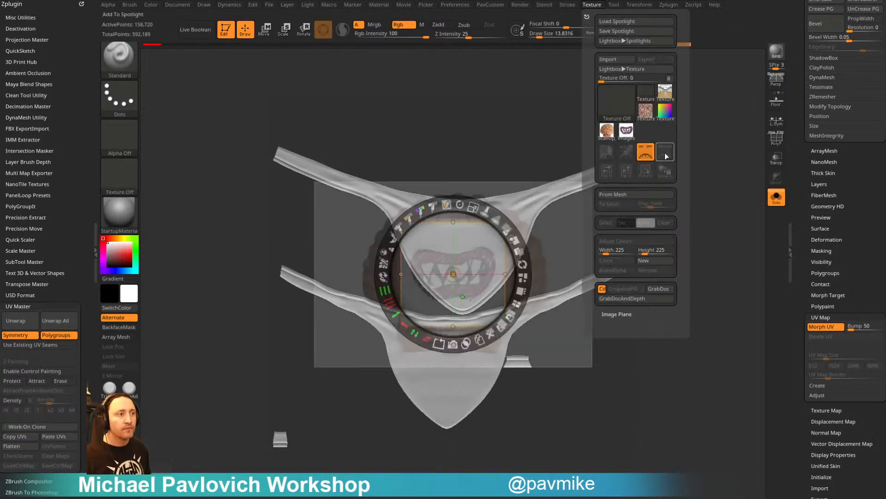
Center the mouth drawing on the upper flattened bib piece in Spotlight and move the other reference image away from the bib
drag(483, 235, 487, 229)
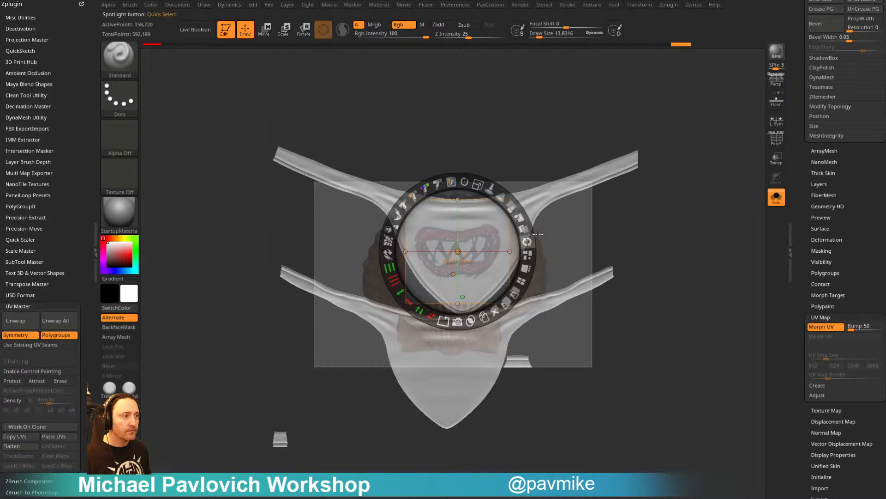
drag(578, 222, 347, 459)
drag(467, 262, 474, 264)
drag(495, 191, 501, 193)
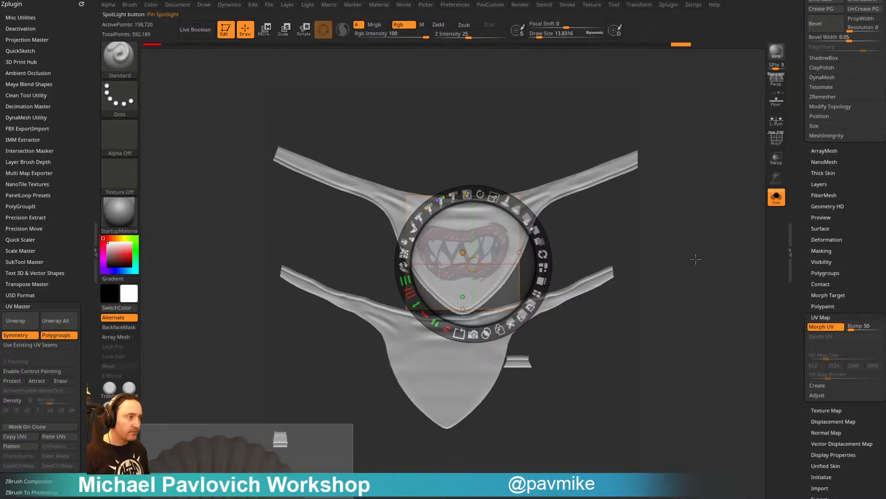
Paint the mouth drawing's color onto the upper flattened bib piece with a draw size of about 46, then hide Spotlight
key(z)
key(s)
drag(593, 247, 572, 247)
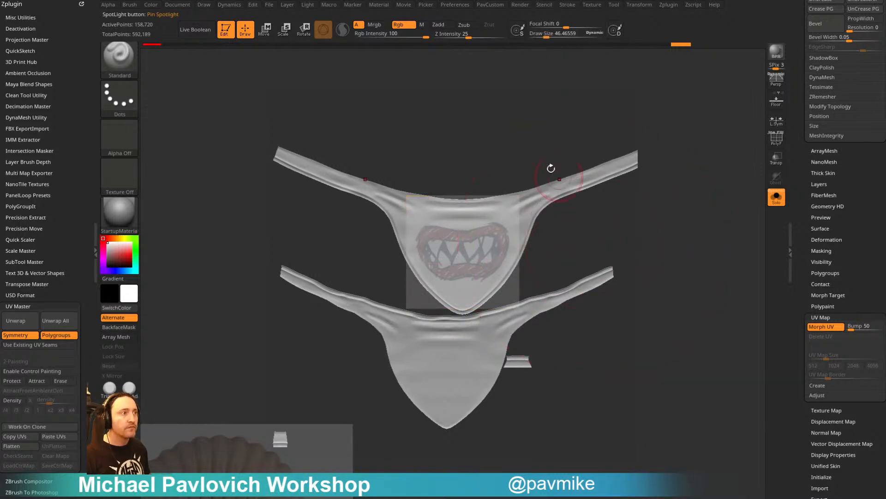
mouse_move(471, 251)
mouse_down()
mouse_move(439, 255)
mouse_move(428, 247)
mouse_move(455, 268)
mouse_move(455, 253)
mouse_up()
key(ctrl+z)
mouse_move(443, 223)
mouse_down()
mouse_move(439, 258)
mouse_move(455, 272)
mouse_move(506, 245)
mouse_up()
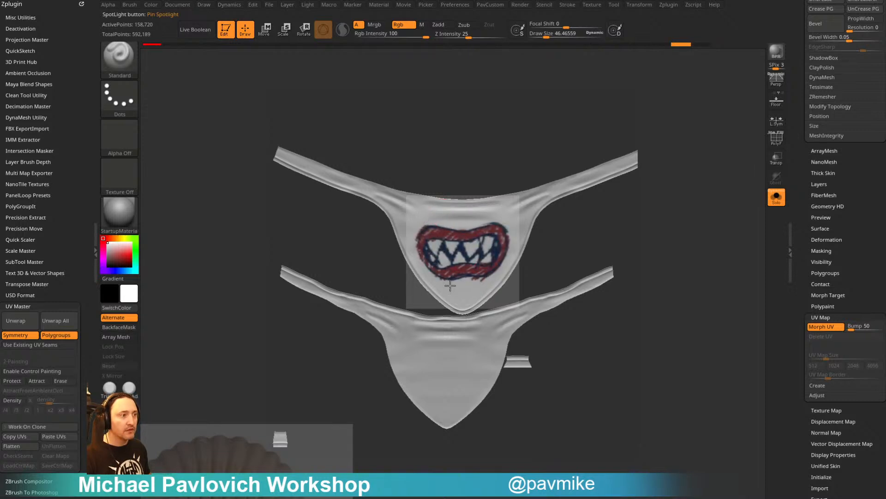
key(shift+z)
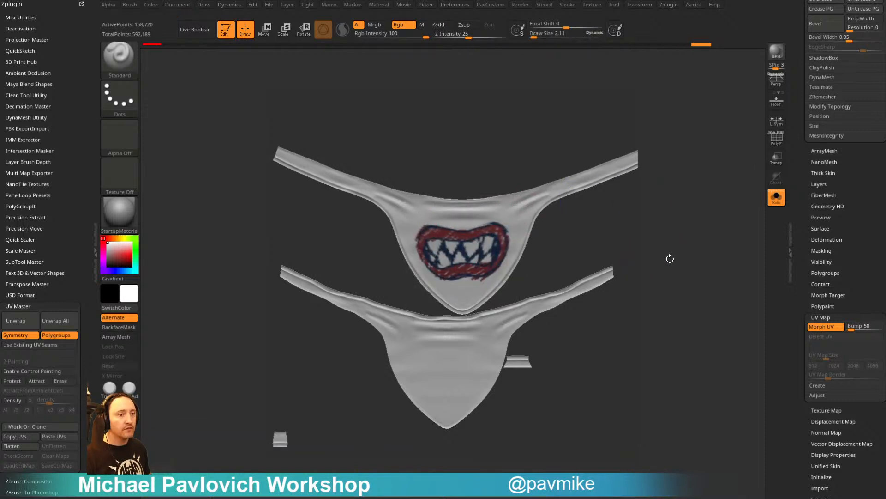
Return the bib to its 3D shape, show the whole character, and inspect the painted mouth from several angles
click(818, 328)
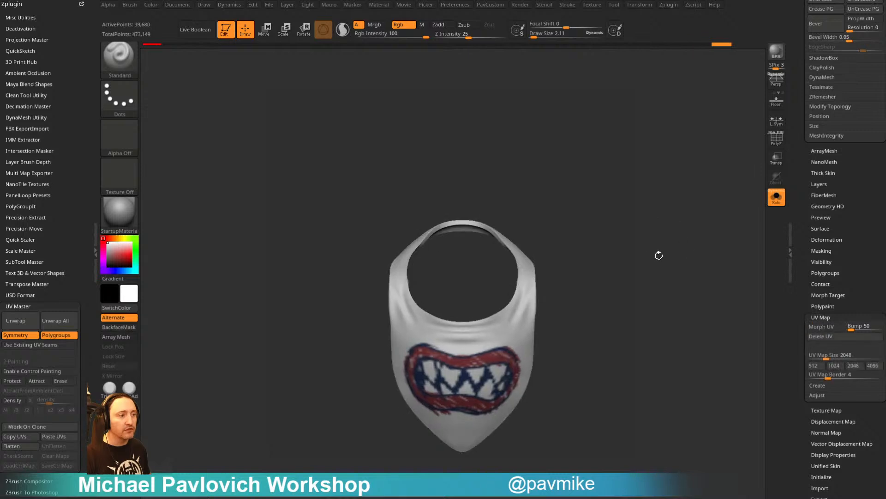
mouse_move(659, 254)
mouse_down()
mouse_move(637, 255)
mouse_move(674, 265)
mouse_move(698, 260)
mouse_move(682, 272)
mouse_move(669, 268)
mouse_move(684, 279)
mouse_move(618, 296)
mouse_up()
click(776, 206)
key(s)
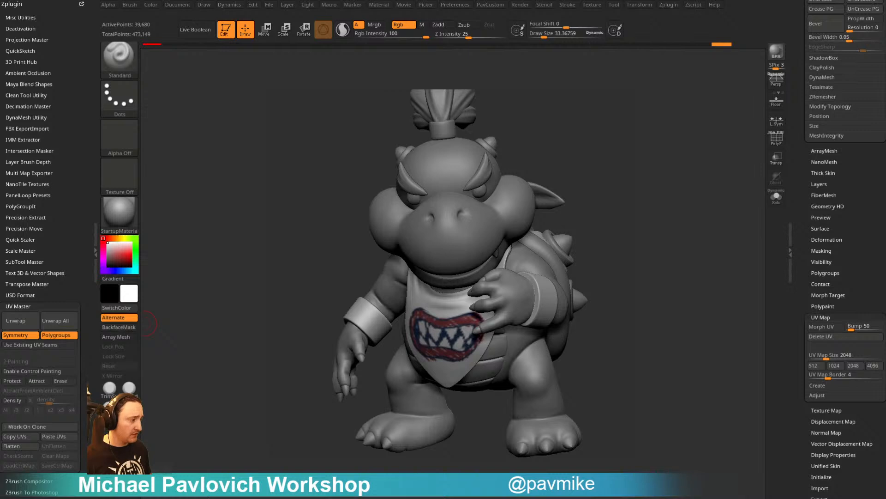
drag(625, 291, 507, 338)
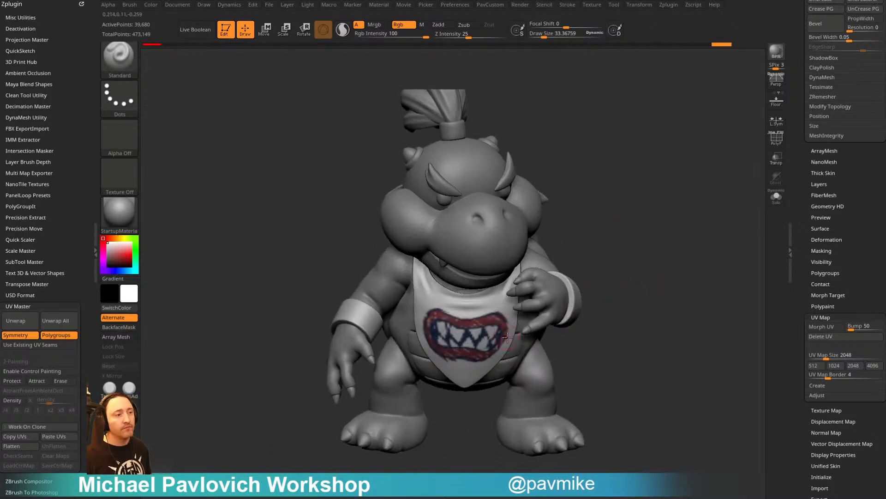
drag(623, 314, 583, 317)
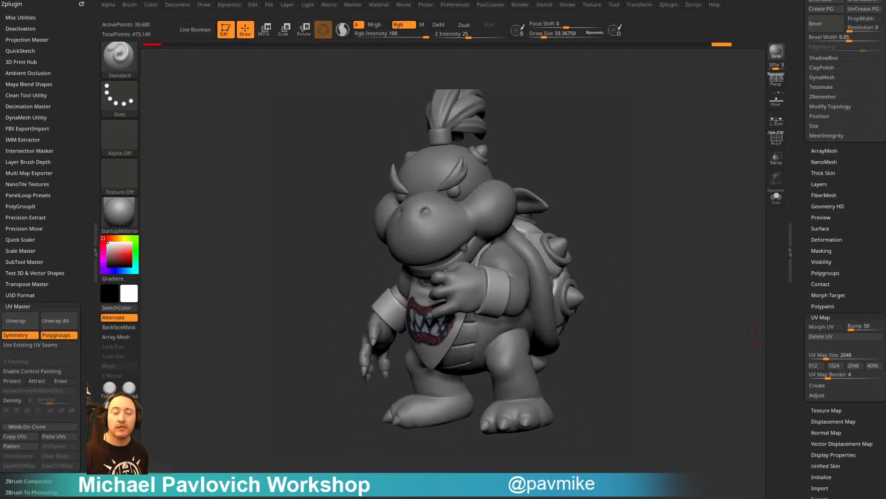